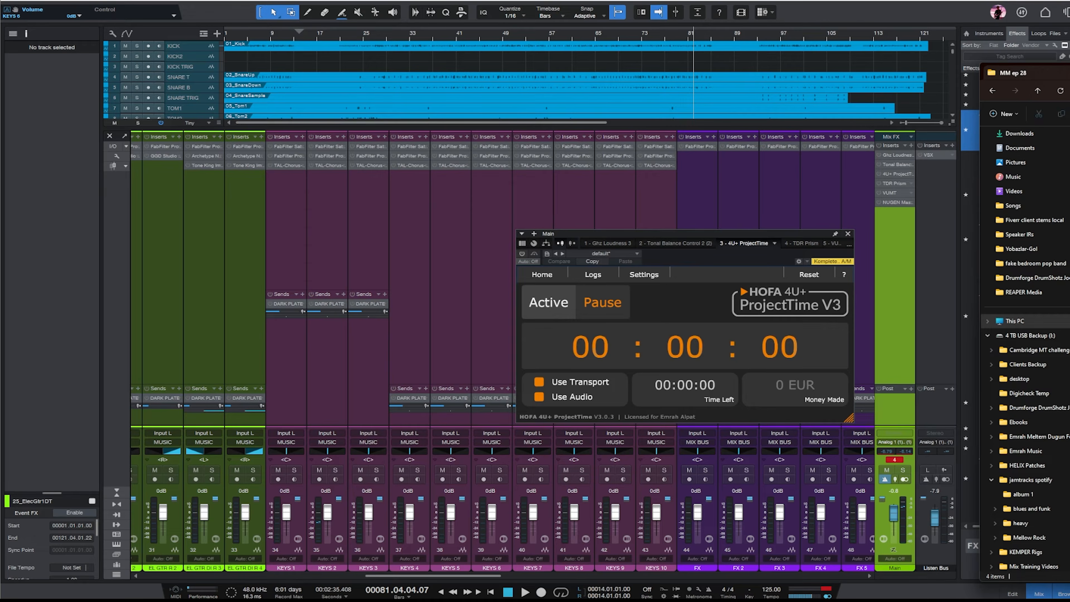
# - Return to the song, hide the mixer console, and look through the full arrangement from the drums to the vocals
pyautogui.press('Return')
pyautogui.hotkey('alt', 'Tab')
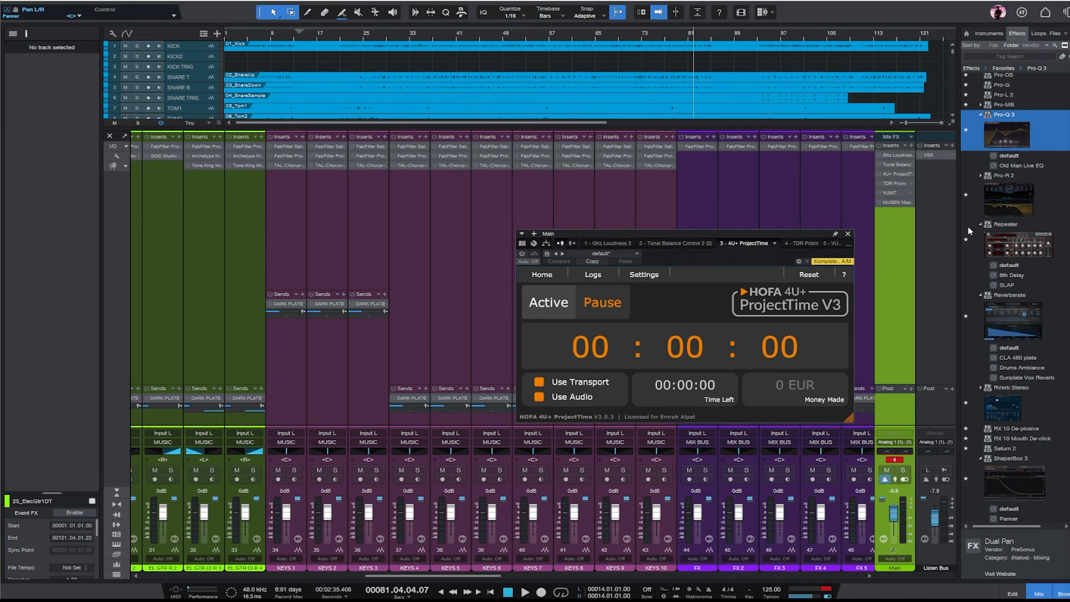
pyautogui.click(1038, 593)
pyautogui.scroll(-15, 349, 366)
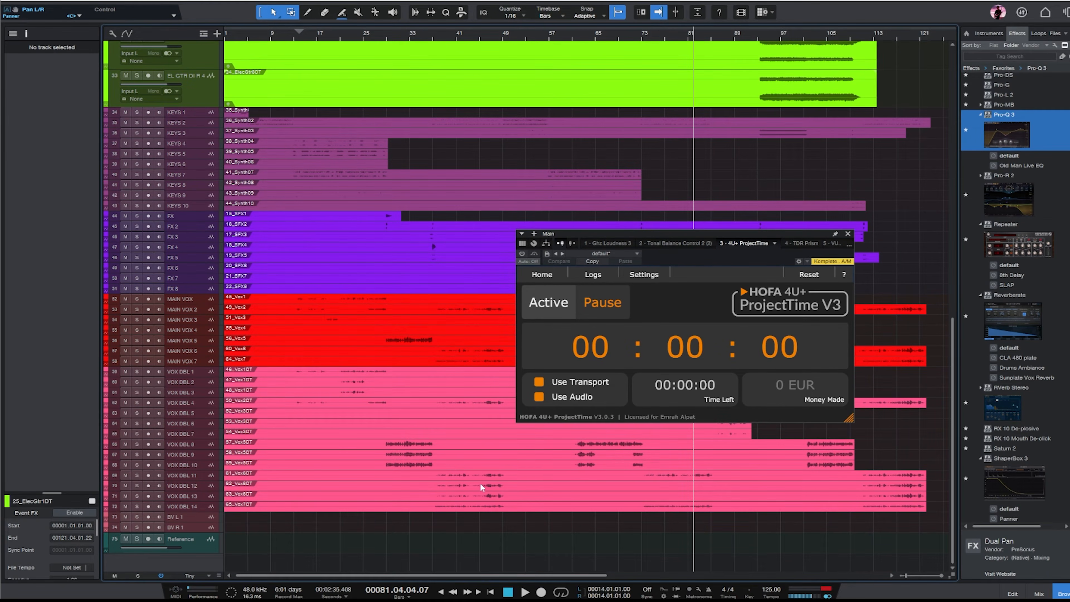
pyautogui.scroll(15, 480, 483)
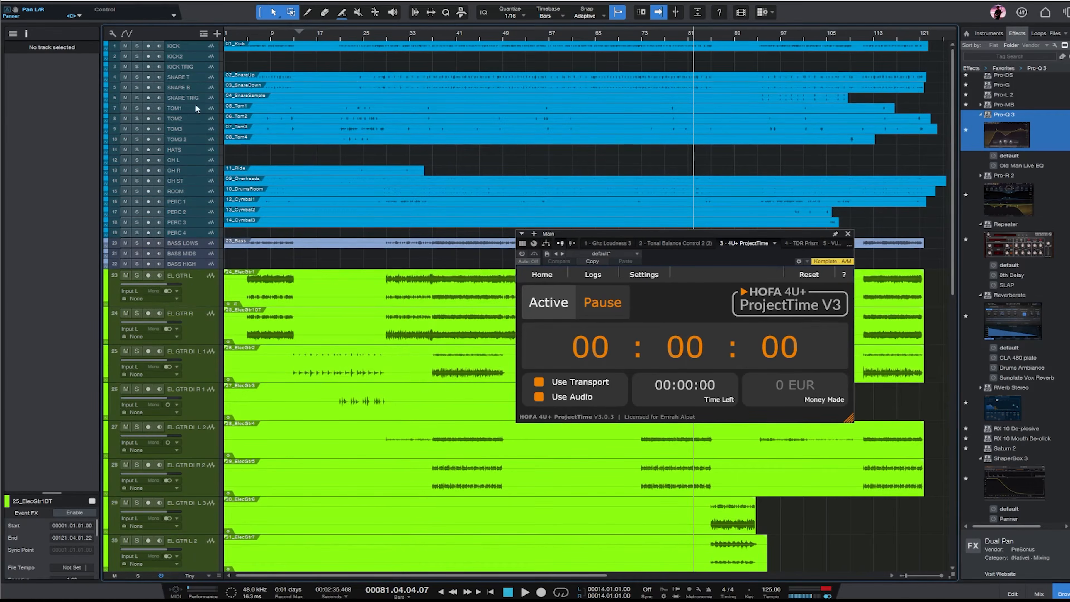
pyautogui.scroll(-3, 588, 214)
pyautogui.scroll(-10, 490, 248)
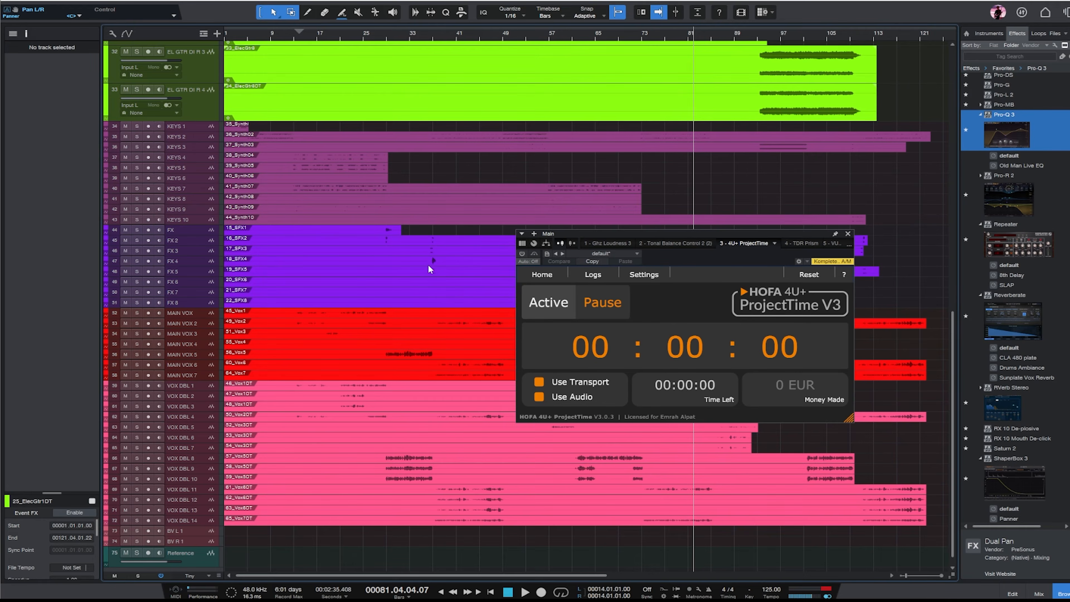
# - Shrink the HOFA ProjectTime window to about half its width and reposition it over the arrangement
pyautogui.moveTo(781, 232); pyautogui.dragTo(835, 182)
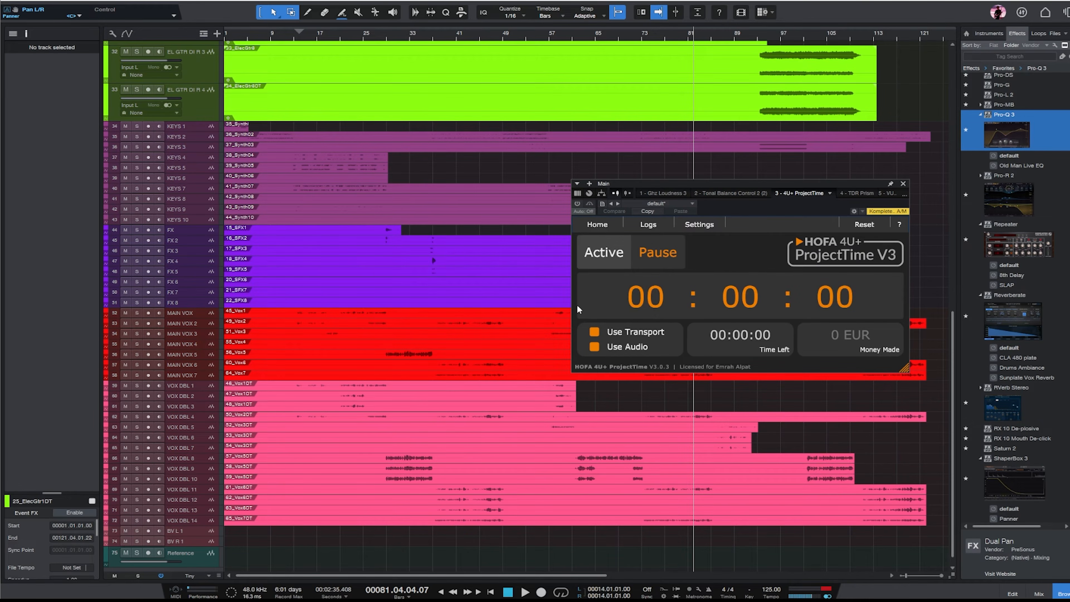
pyautogui.moveTo(801, 185); pyautogui.dragTo(778, 185)
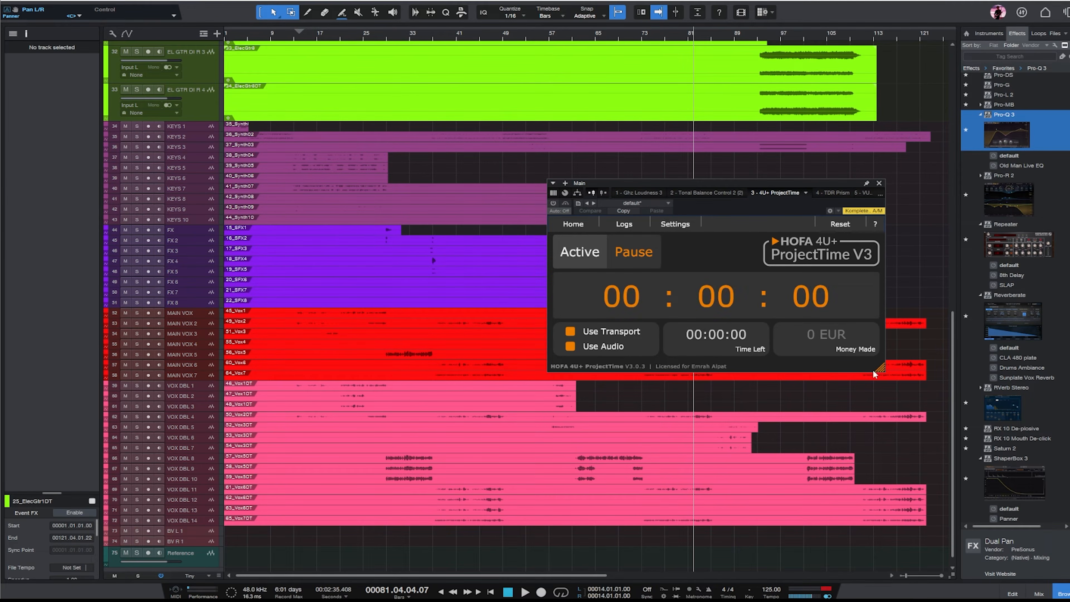
pyautogui.moveTo(879, 369); pyautogui.dragTo(722, 302)
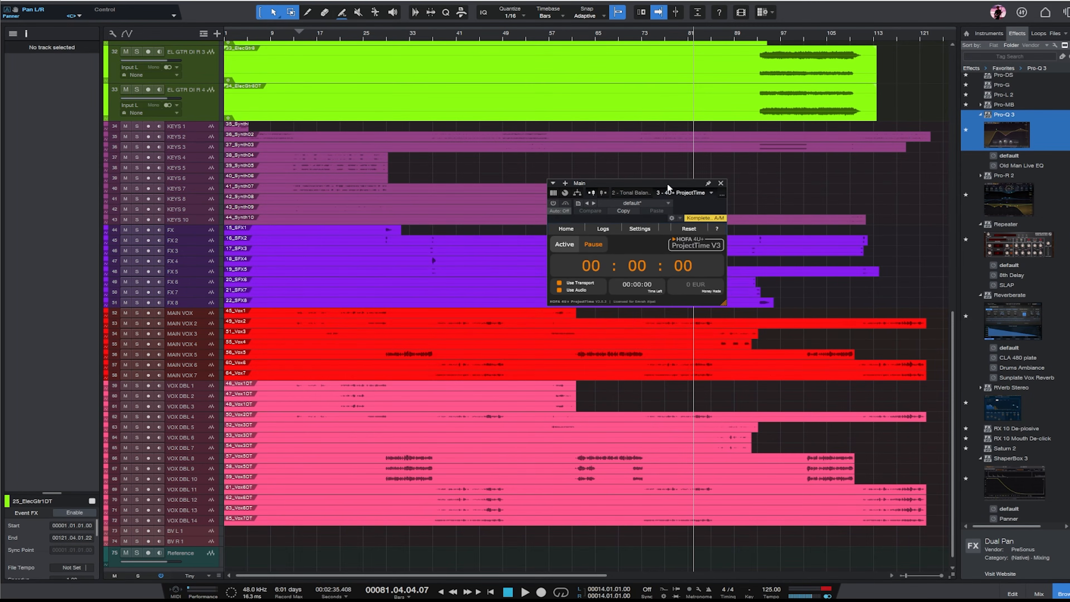
pyautogui.moveTo(667, 184); pyautogui.dragTo(713, 200)
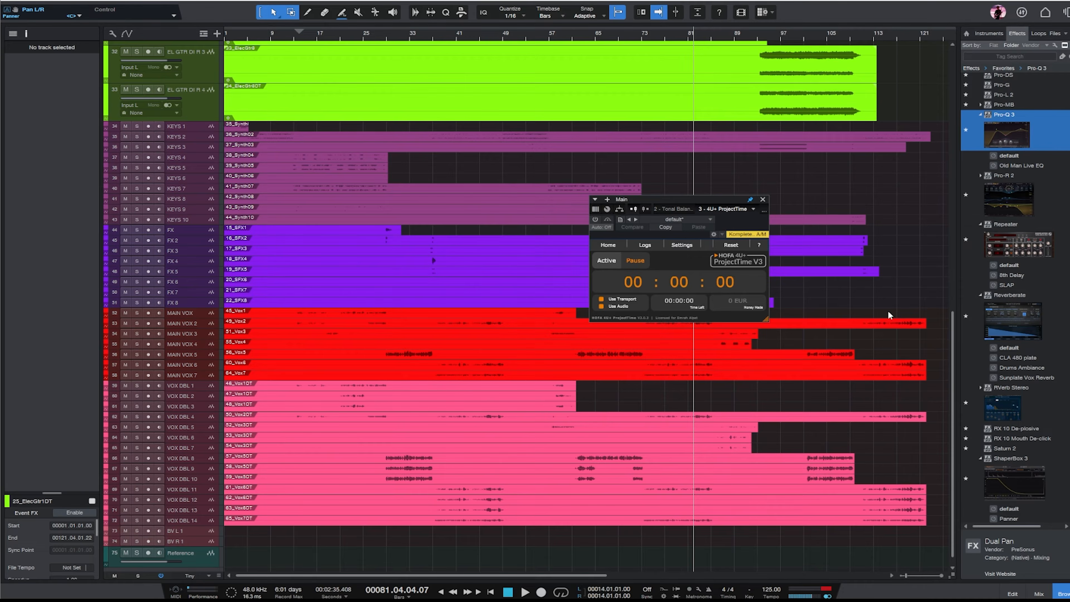
# - Set the arrangement's track height to Small and move the ProjectTime window clear of the drum waveforms
pyautogui.scroll(4, 887, 310)
pyautogui.scroll(5, 899, 312)
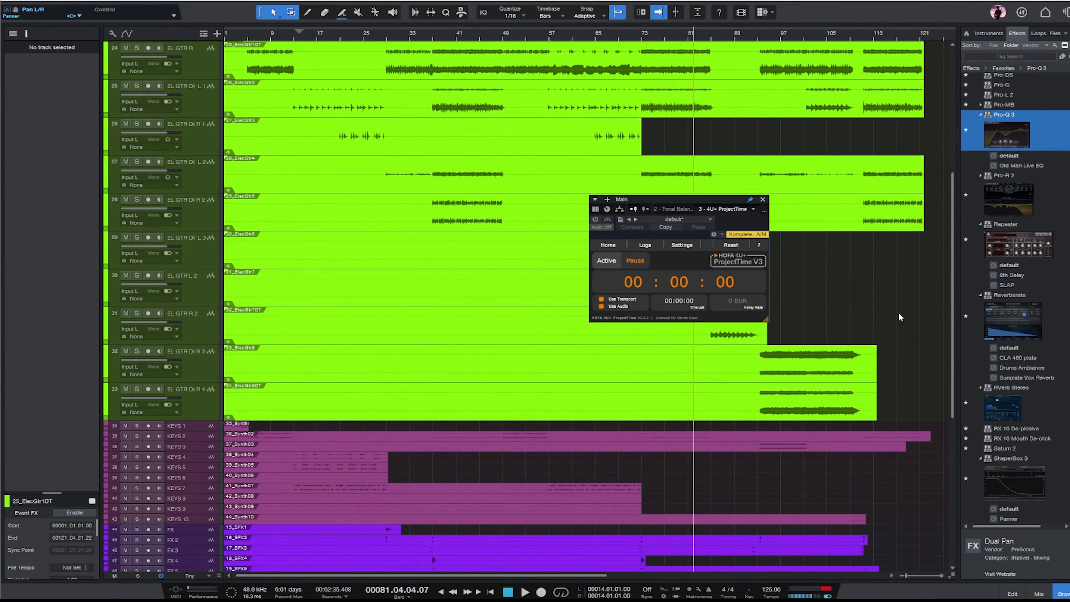
pyautogui.click(189, 576)
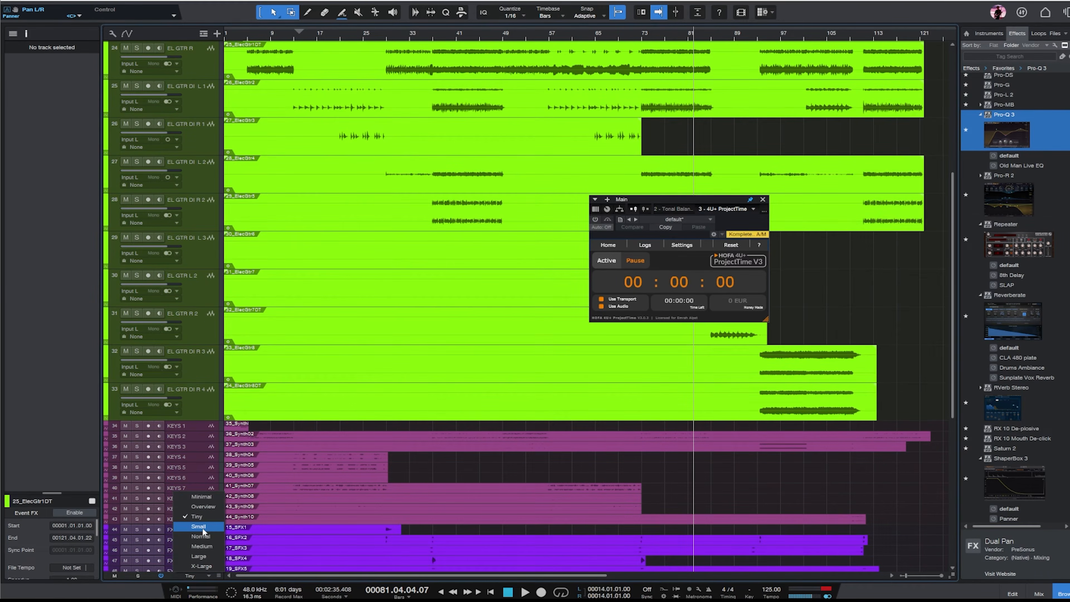
pyautogui.click(192, 527)
pyautogui.scroll(9, 869, 349)
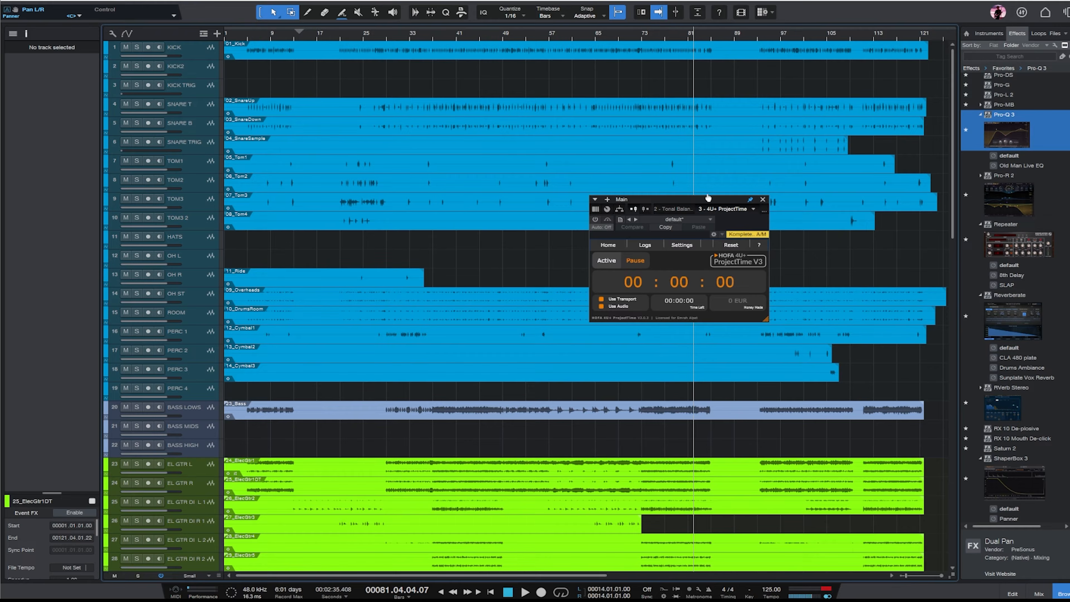
pyautogui.moveTo(694, 196); pyautogui.dragTo(818, 188)
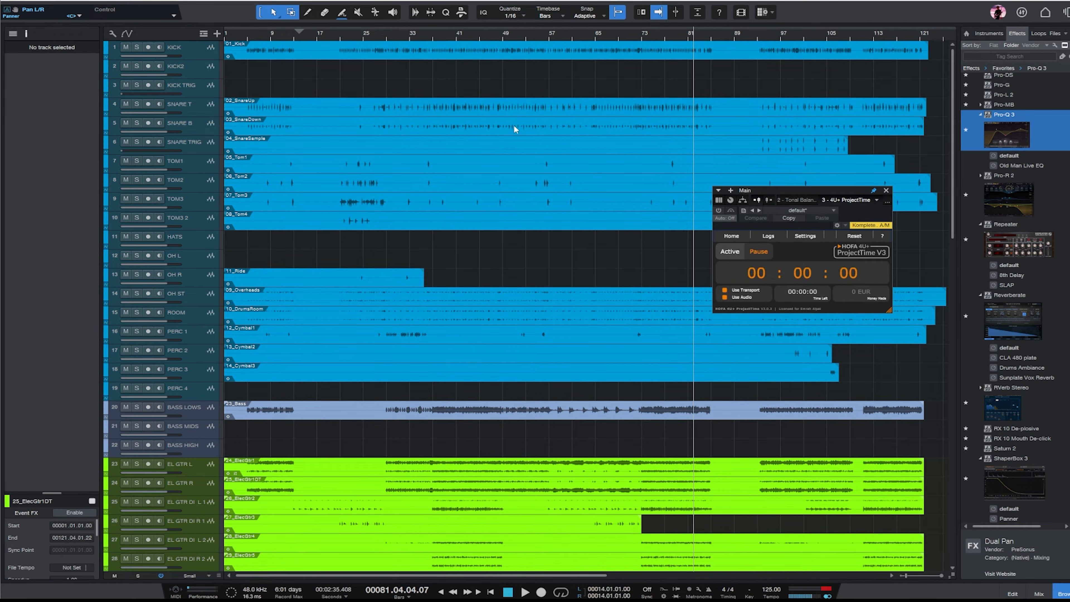
# - Select the EL GTR L track and enlarge its height so both channels' waveforms can be compared
pyautogui.scroll(-10, 455, 56)
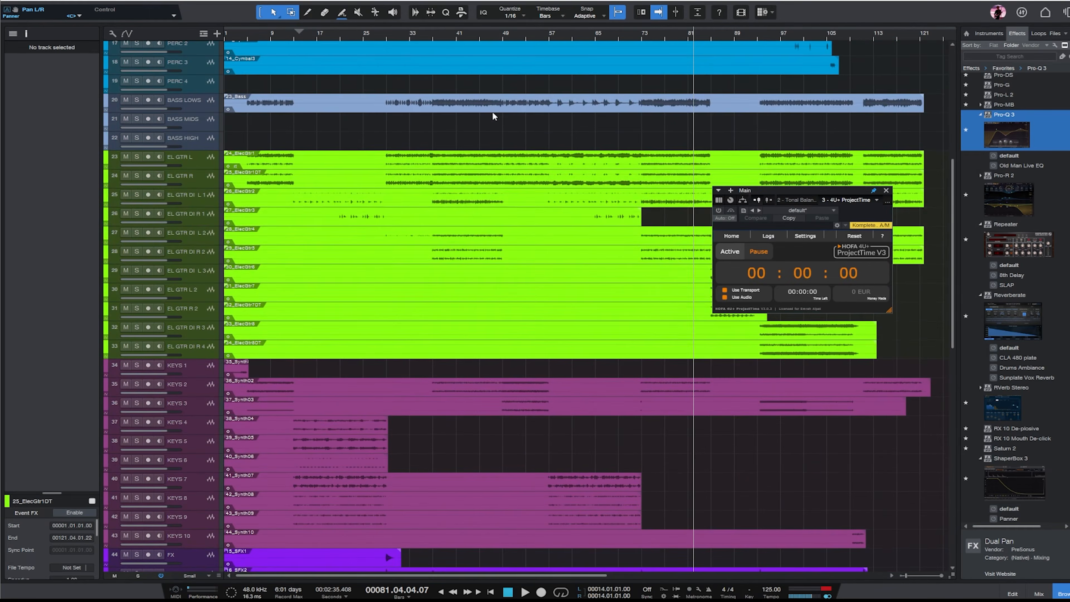
pyautogui.click(492, 110)
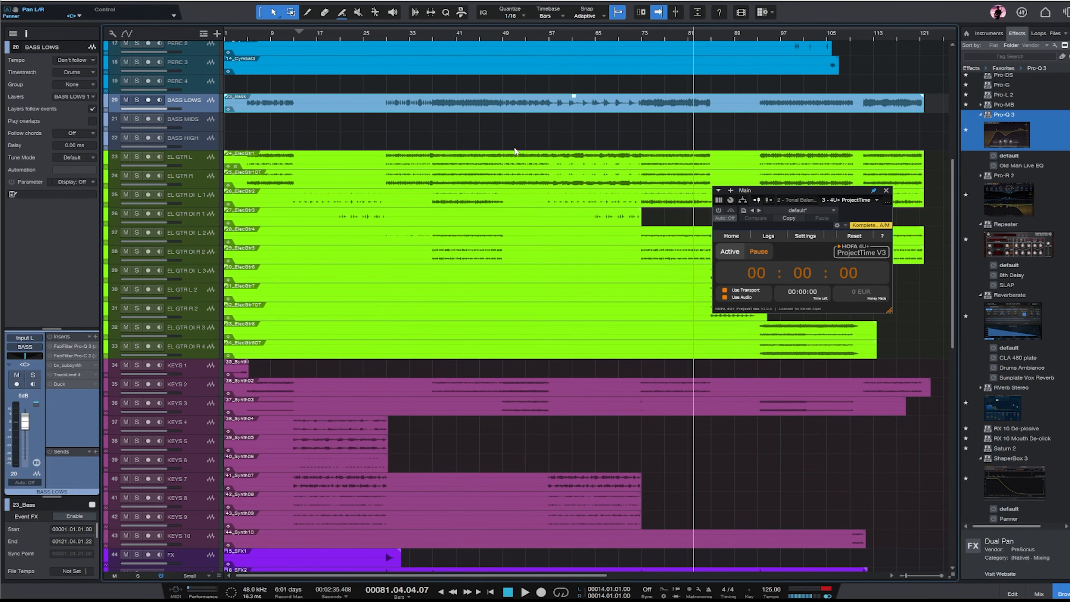
pyautogui.click(473, 160)
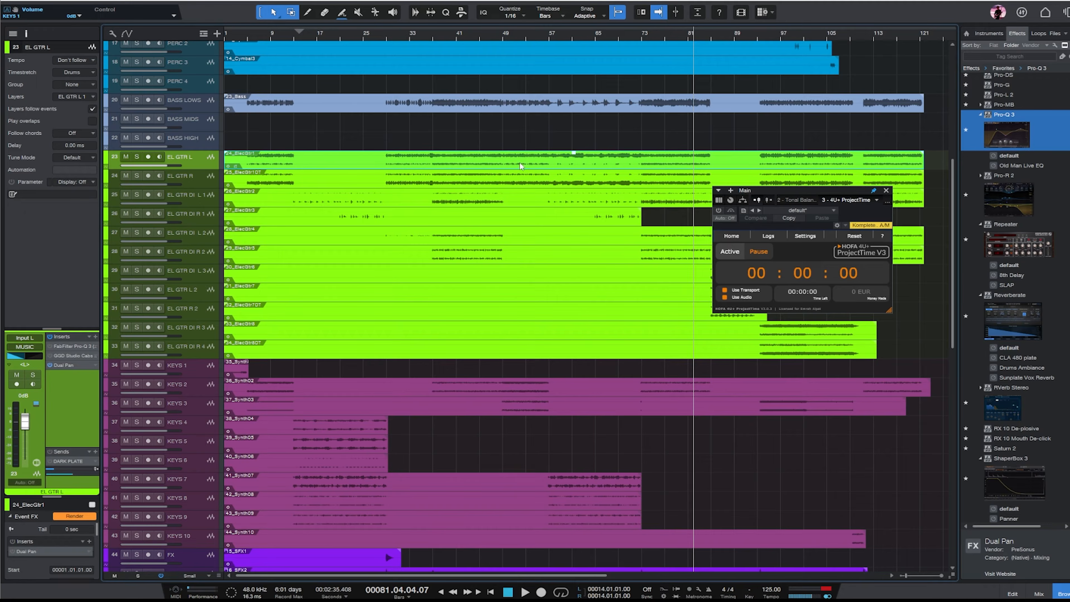
pyautogui.moveTo(203, 170); pyautogui.dragTo(190, 377)
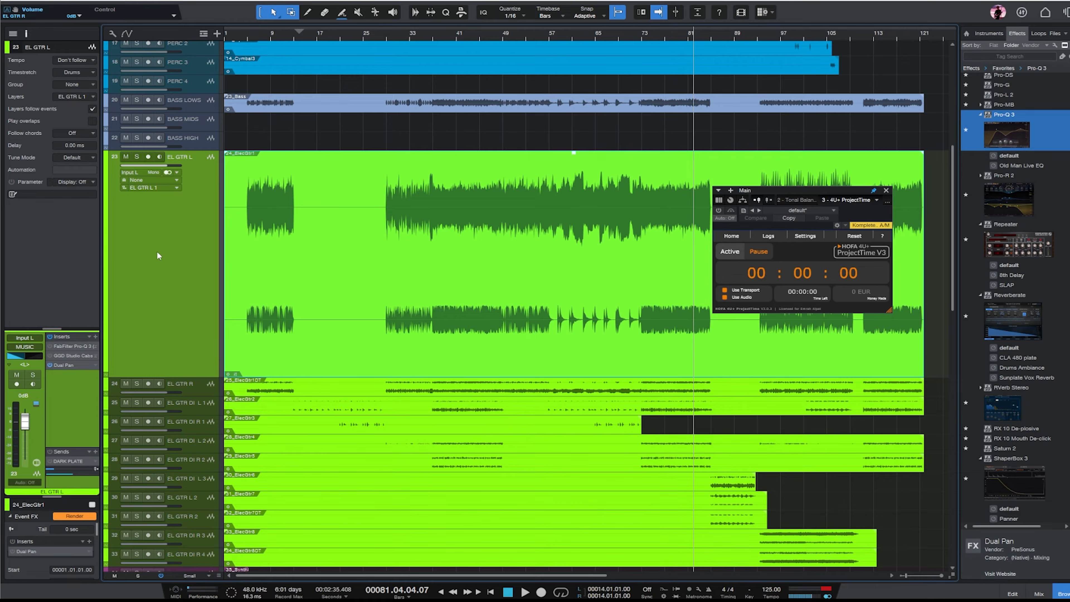
# - Open Dual Pan on EL GTR L, set its Input Balance fully left, and play the track soloed
pyautogui.doubleClick(70, 366)
pyautogui.moveTo(845, 224); pyautogui.dragTo(462, 211)
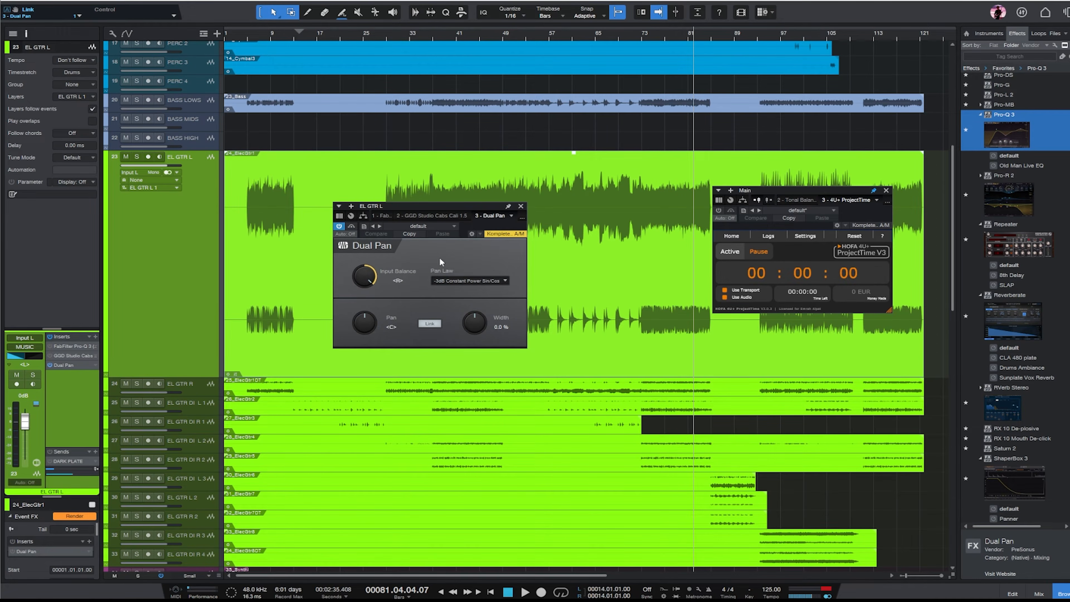
pyautogui.moveTo(364, 276); pyautogui.dragTo(363, 386)
pyautogui.press('s')
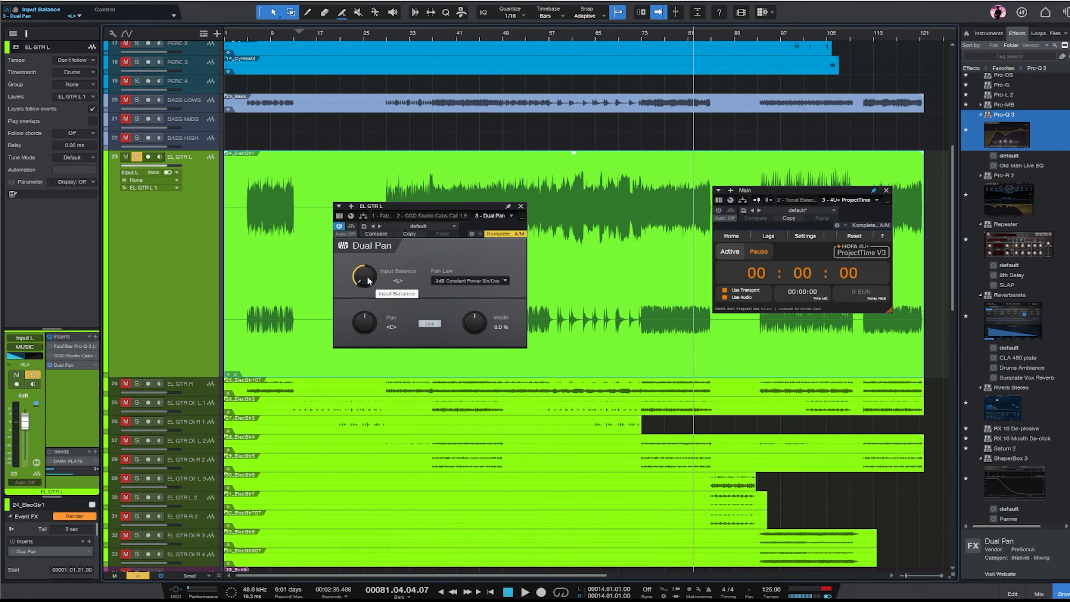
pyautogui.click(487, 35)
pyautogui.press('space')
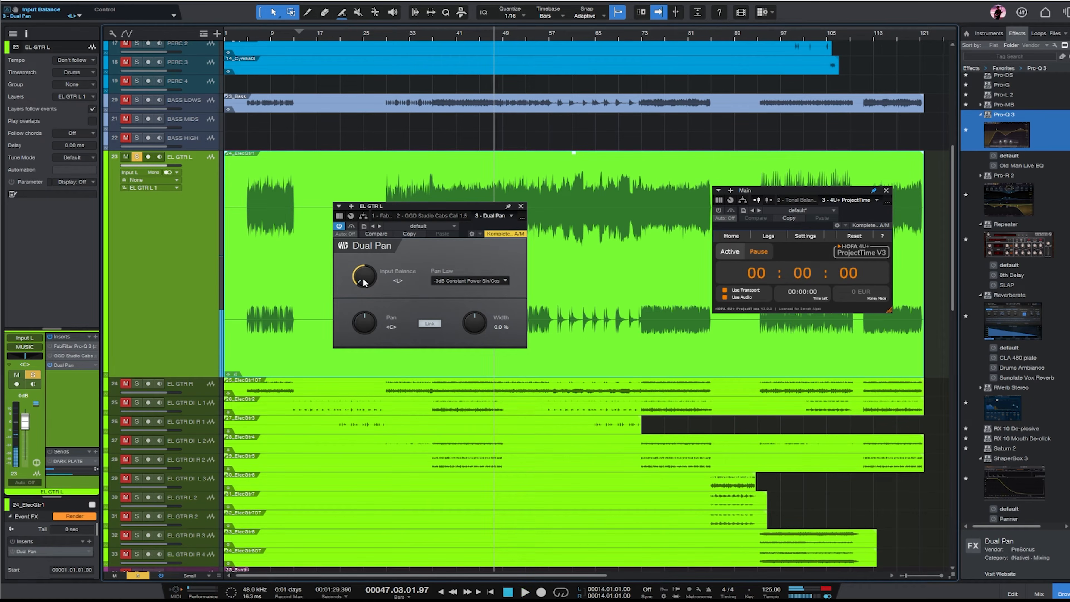
# - Compare the soloed guitar's two channels from bars 37 and 40 by switching Dual Pan's Input Balance between left and right, ending fully right
pyautogui.moveTo(364, 282); pyautogui.dragTo(423, 259)
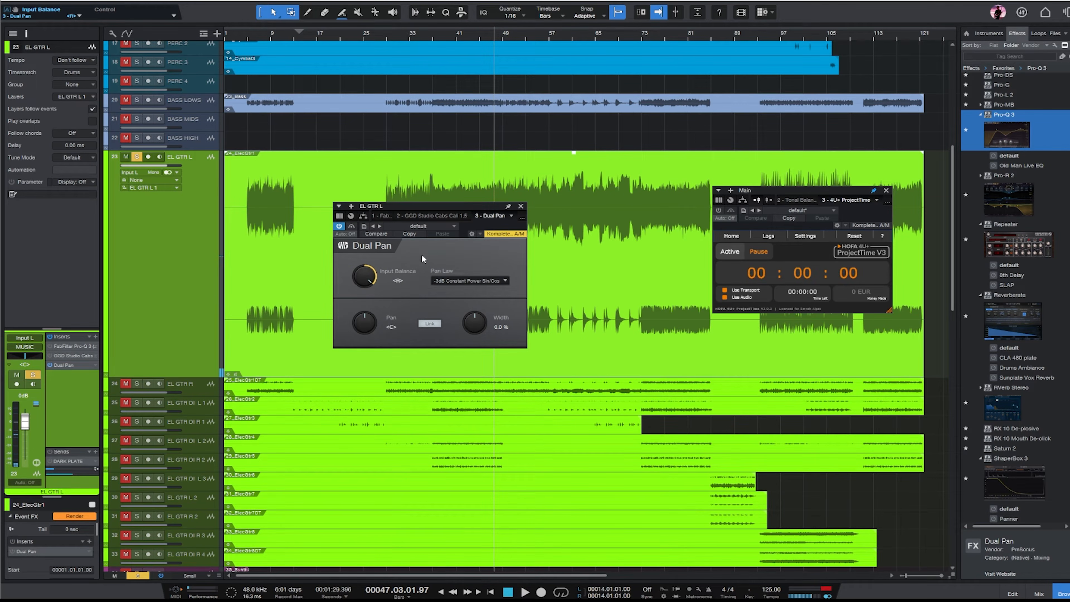
pyautogui.moveTo(444, 205); pyautogui.dragTo(403, 243)
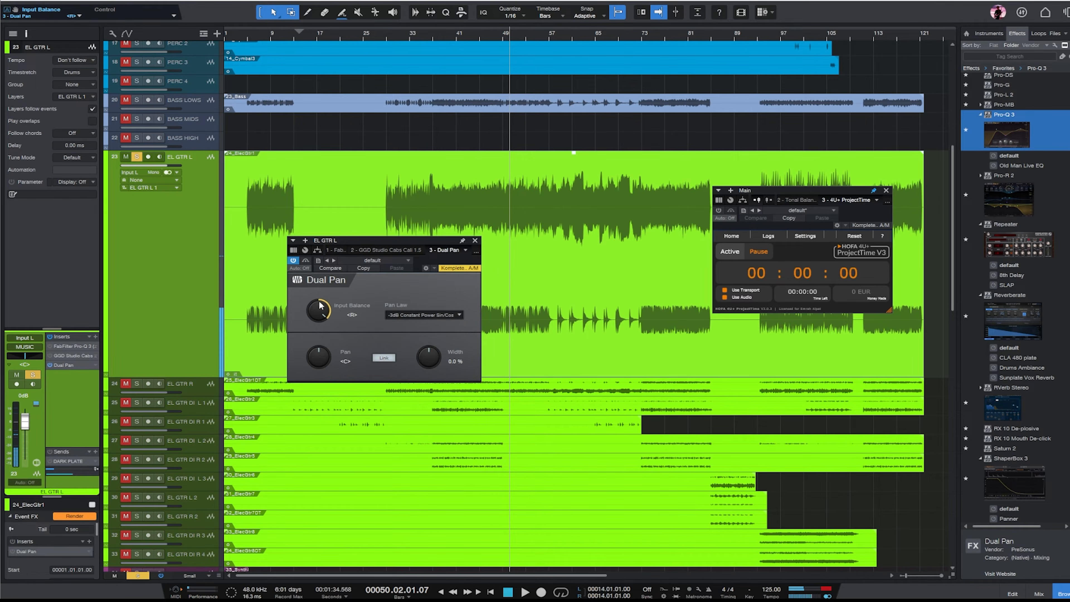
pyautogui.click(433, 39)
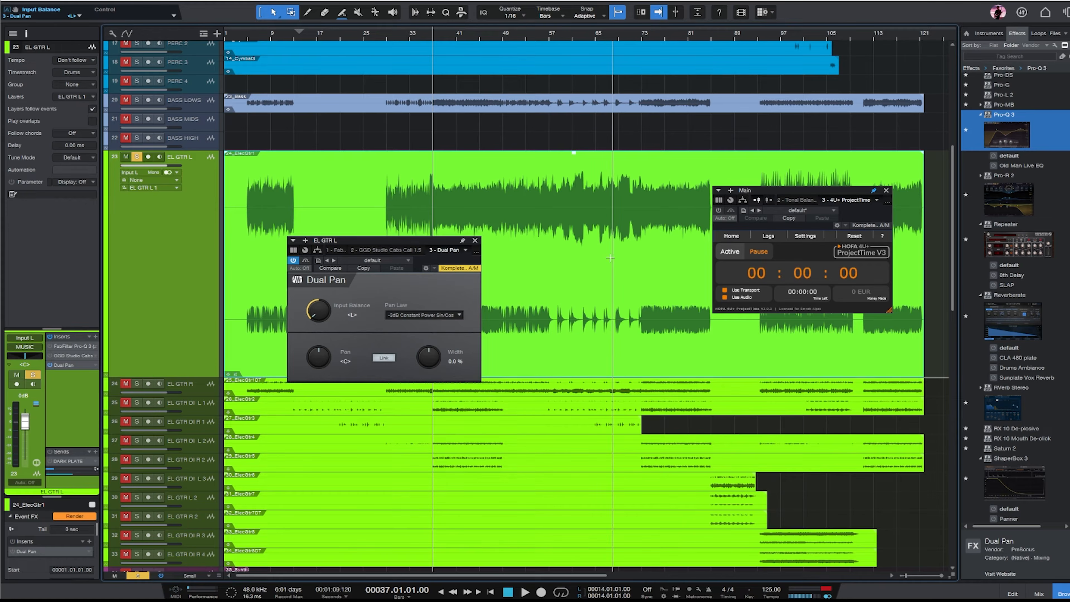
pyautogui.moveTo(322, 311); pyautogui.dragTo(322, 286)
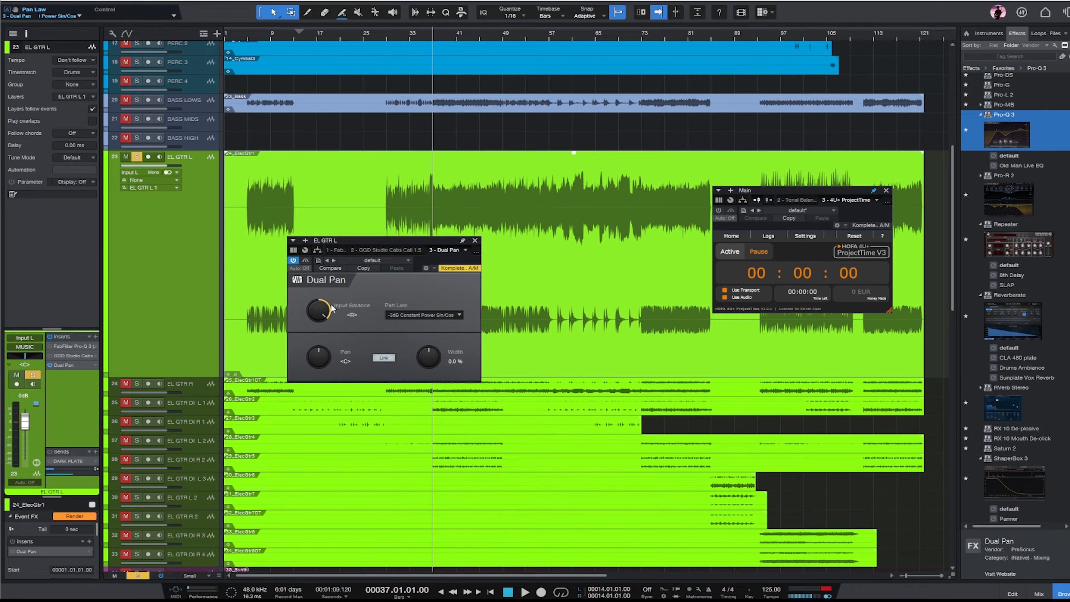
pyautogui.click(450, 36)
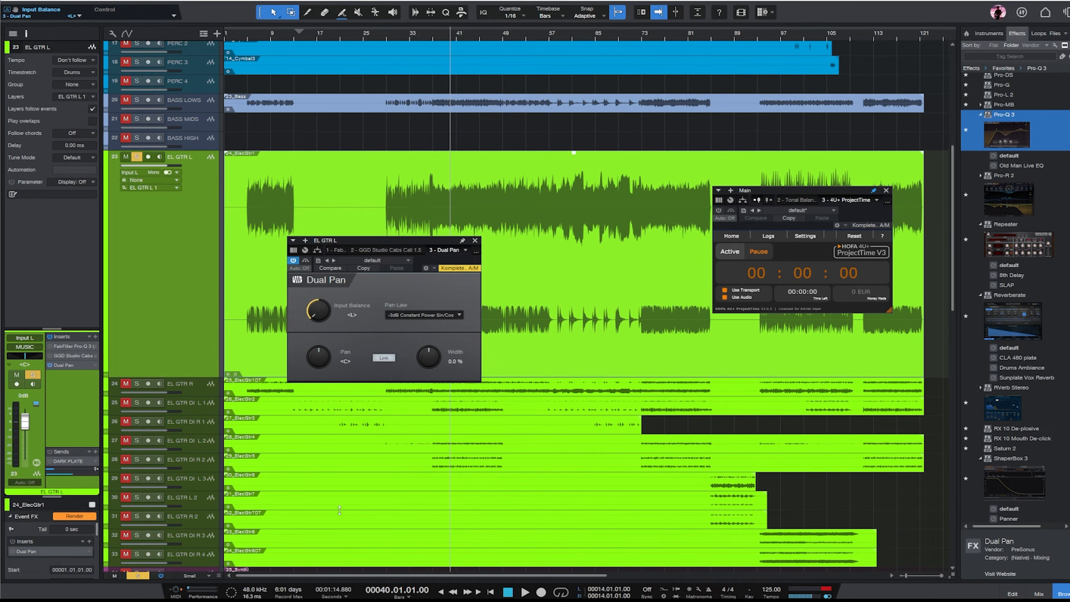
# - Move the Dual Pan window out of the way and look over the keys, FX, main vocal and vocal double tracks
pyautogui.scroll(-8, 313, 154)
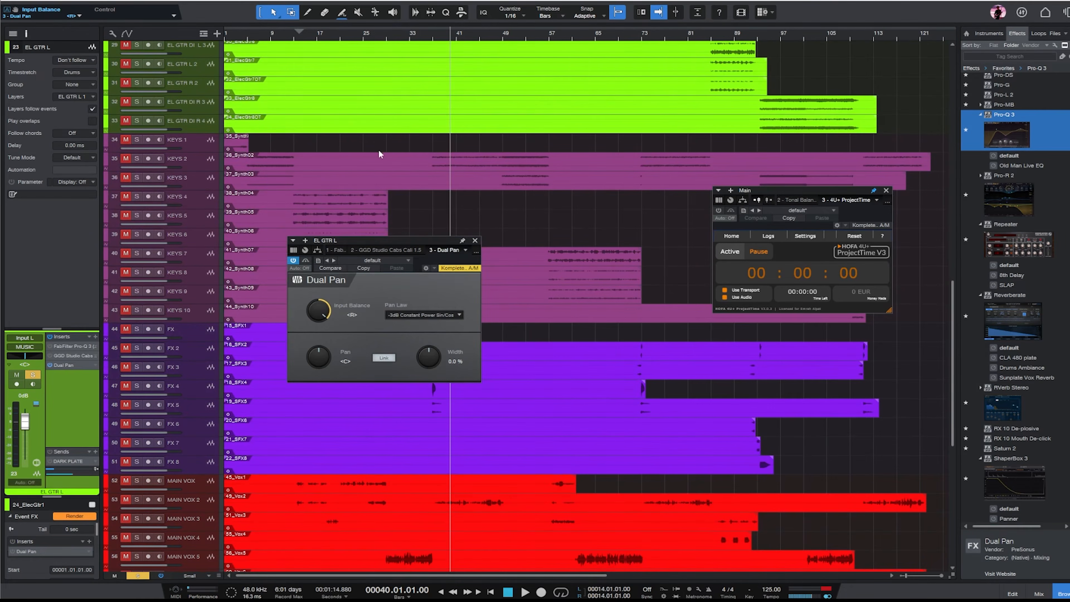
pyautogui.scroll(-2, 514, 367)
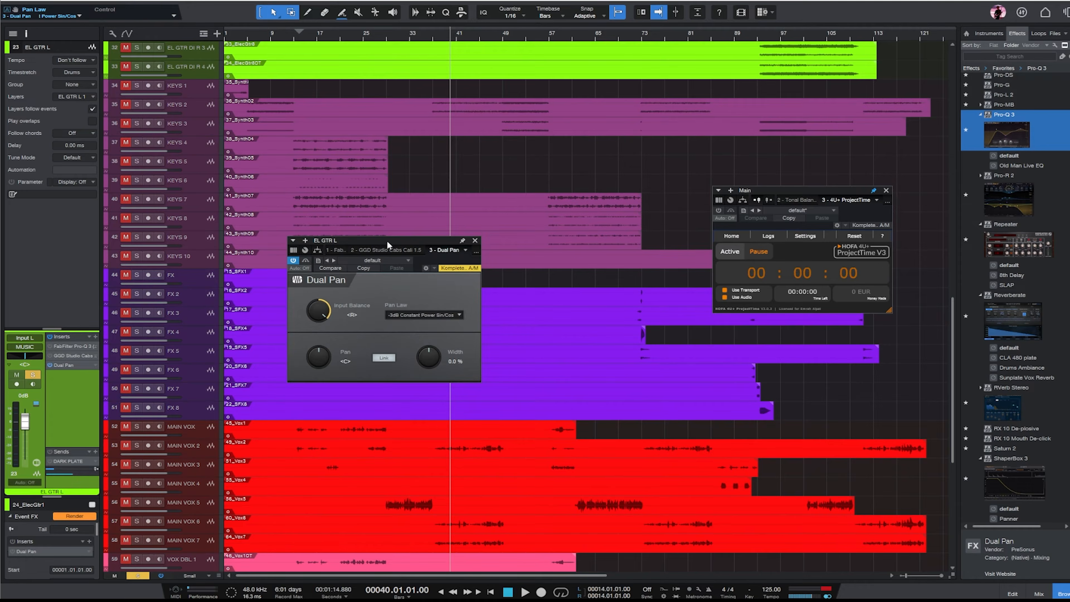
pyautogui.moveTo(385, 238); pyautogui.dragTo(554, 74)
pyautogui.scroll(-3, 636, 345)
pyautogui.scroll(-5, 636, 344)
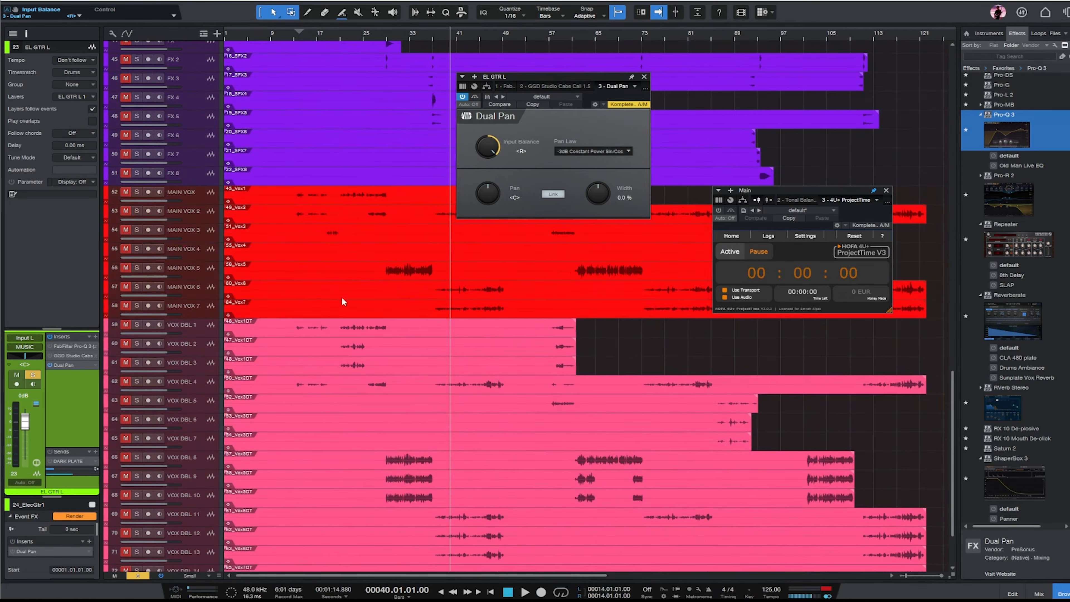
pyautogui.scroll(-3, 389, 394)
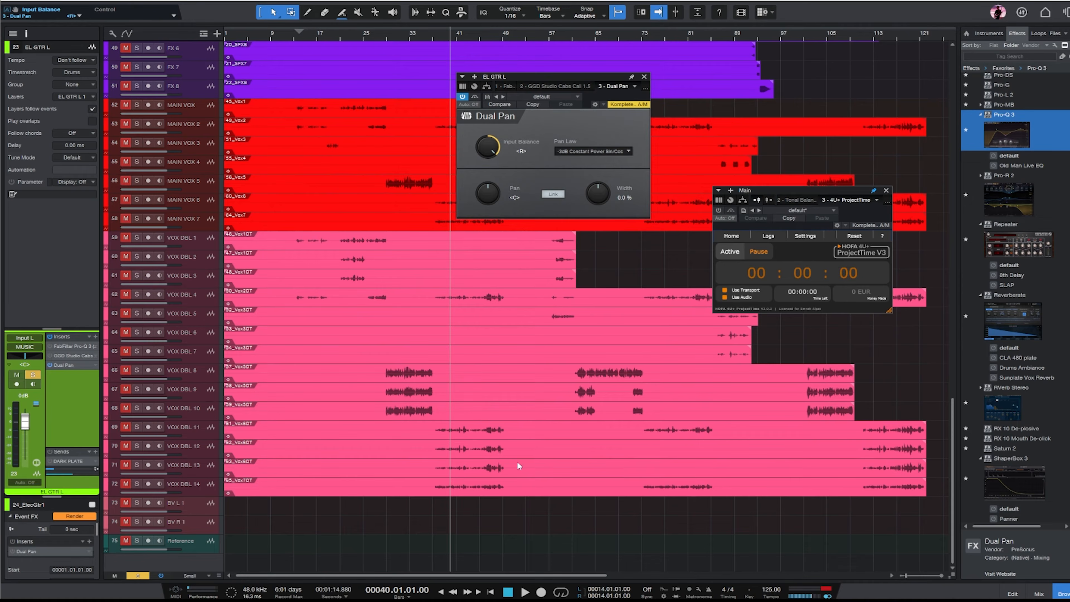
pyautogui.click(205, 389)
pyautogui.click(988, 70)
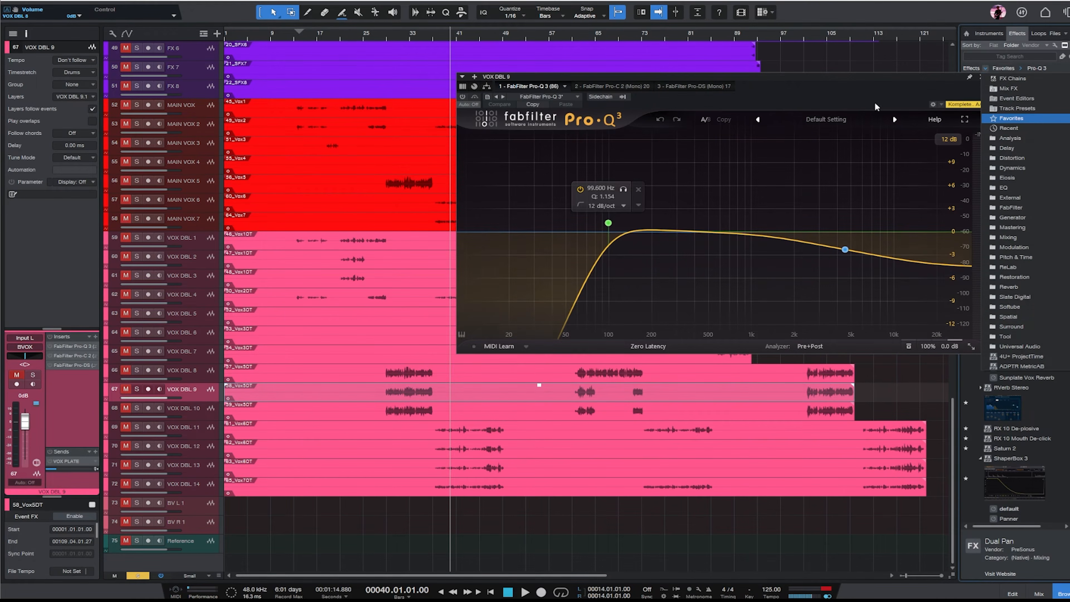
pyautogui.click(965, 87)
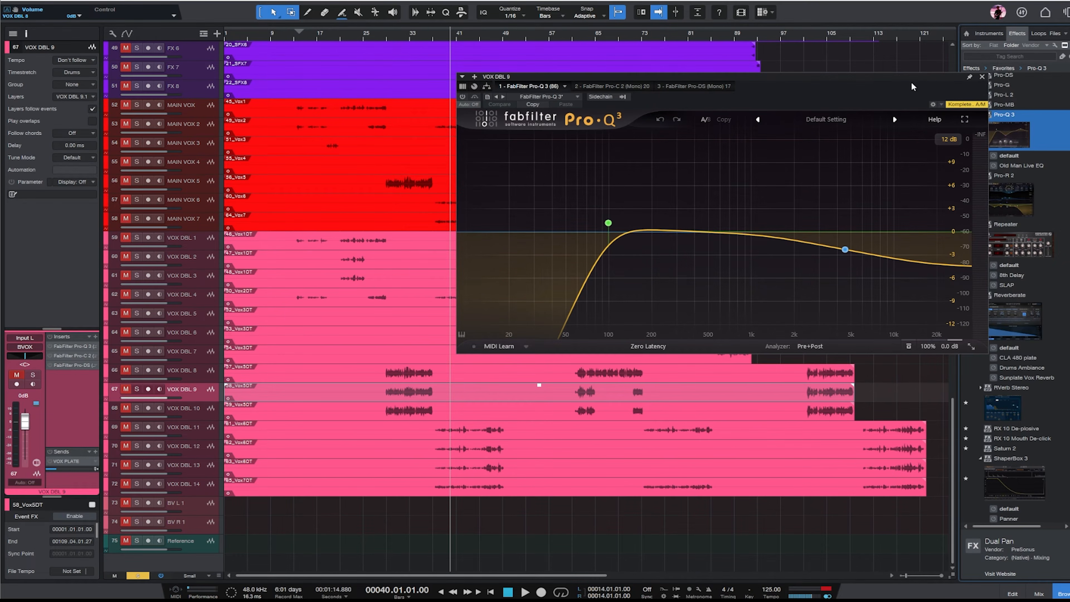
pyautogui.click(982, 76)
# - Check the tracks VOX DBL 8 to 10 and MAIN VOX 5, and place the playback cursor at bar 31
pyautogui.click(195, 376)
pyautogui.click(194, 411)
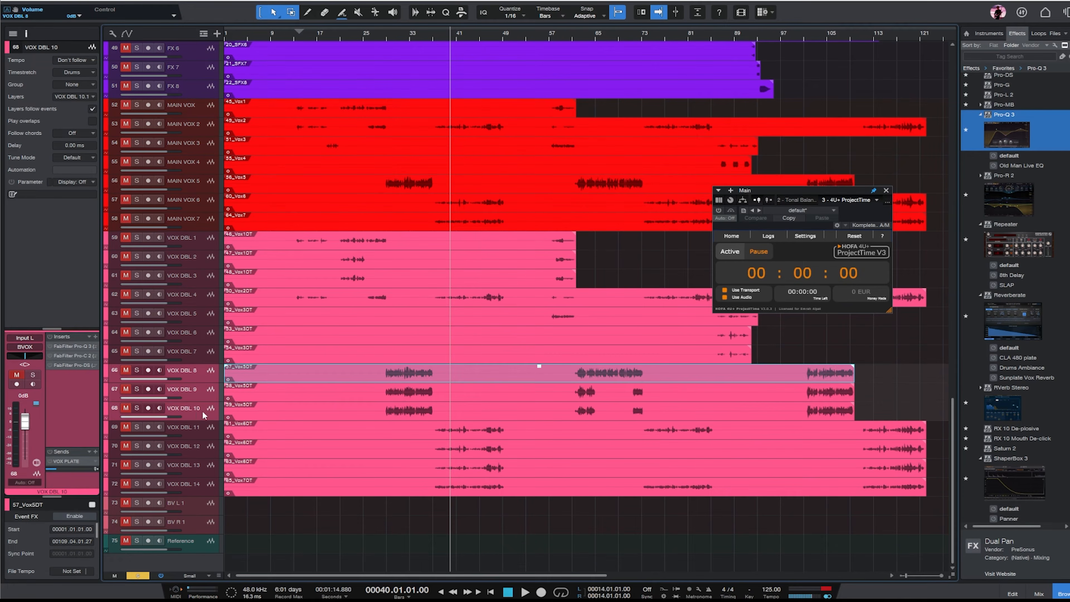
pyautogui.click(202, 185)
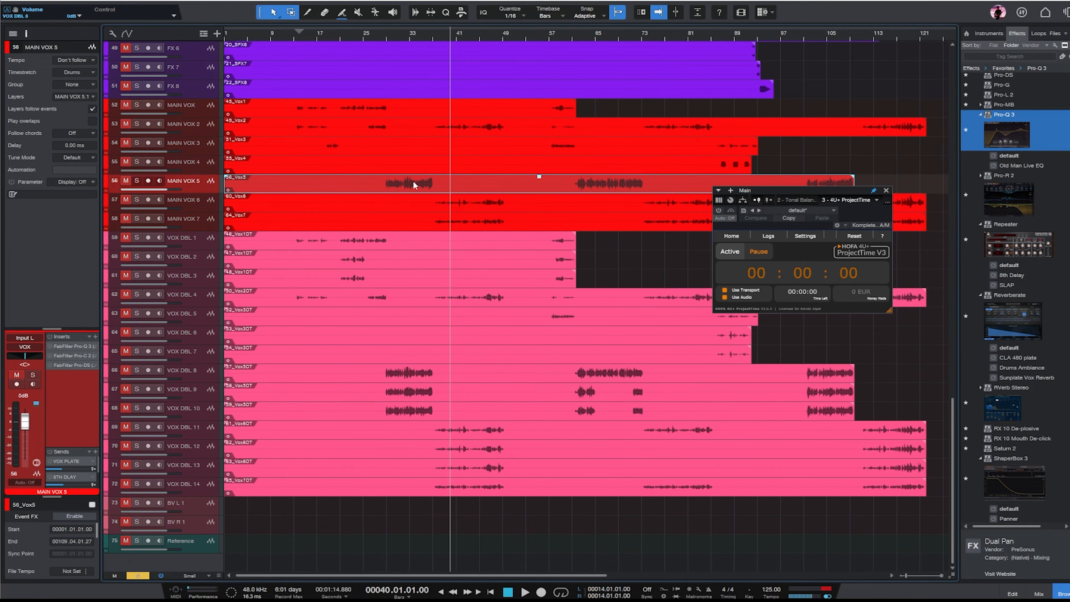
pyautogui.click(400, 37)
# - Pan VOX DBL 10 fully right and go through the selection of VOX DBL 8 to 10
pyautogui.click(201, 377)
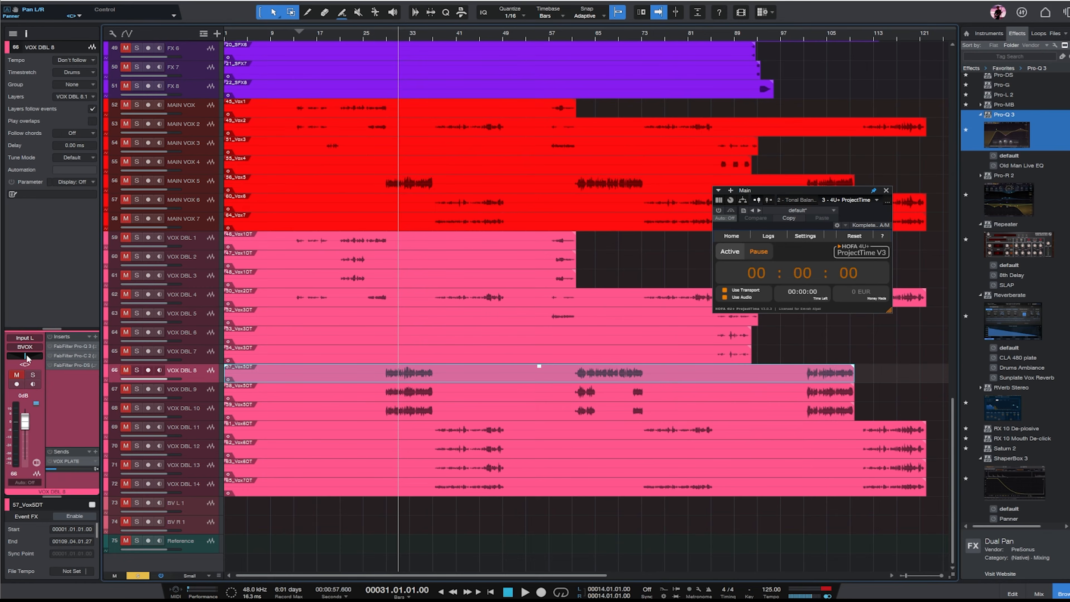
pyautogui.click(199, 412)
pyautogui.moveTo(30, 359); pyautogui.dragTo(121, 380)
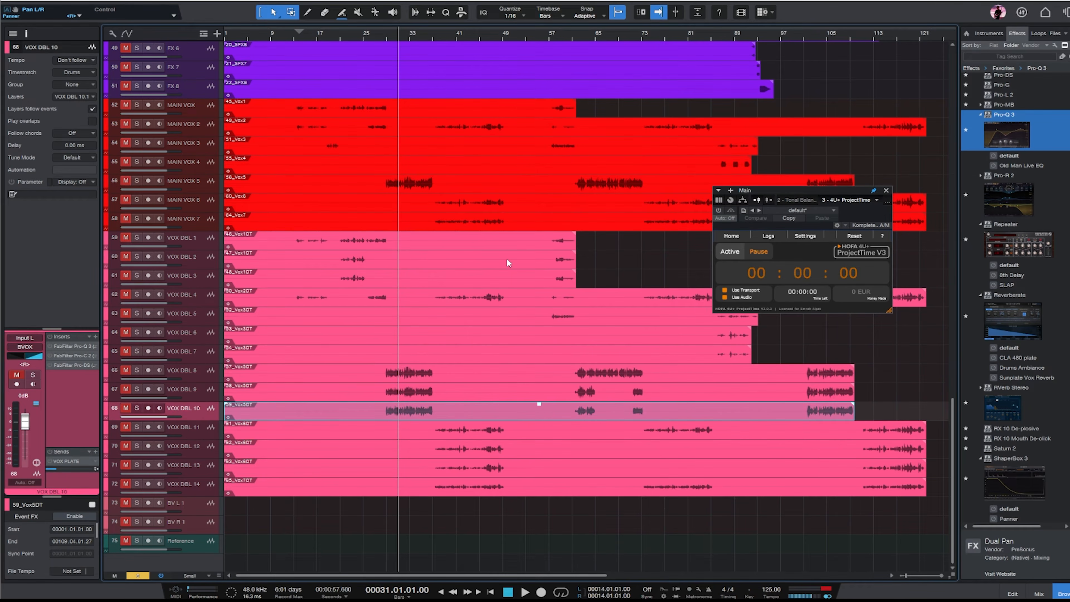
pyautogui.click(202, 375)
pyautogui.click(202, 410)
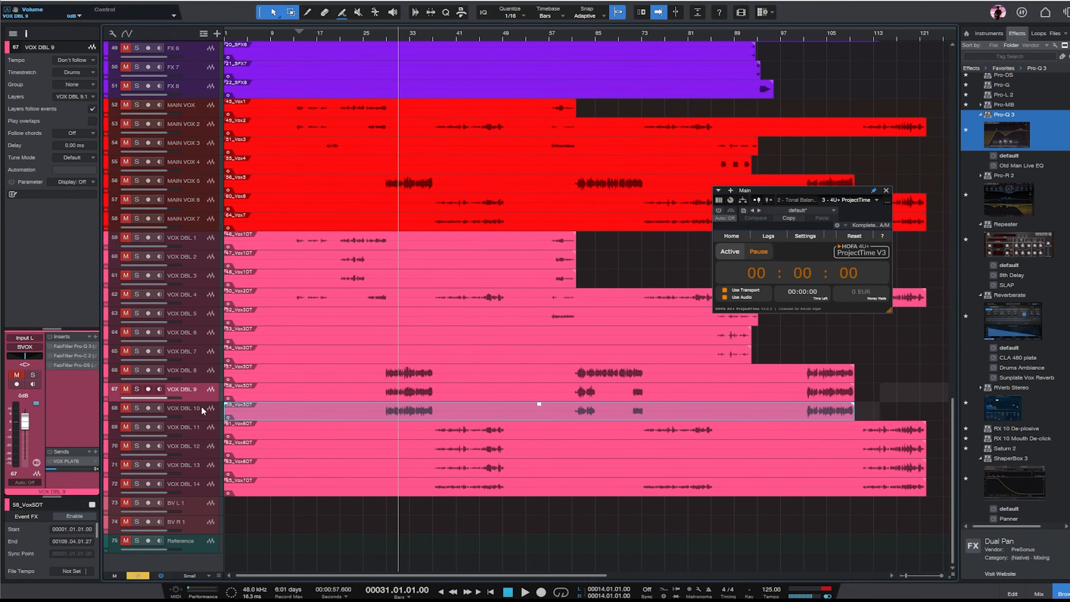
# - Start the ProjectTime timer and close its window
pyautogui.scroll(10, 542, 333)
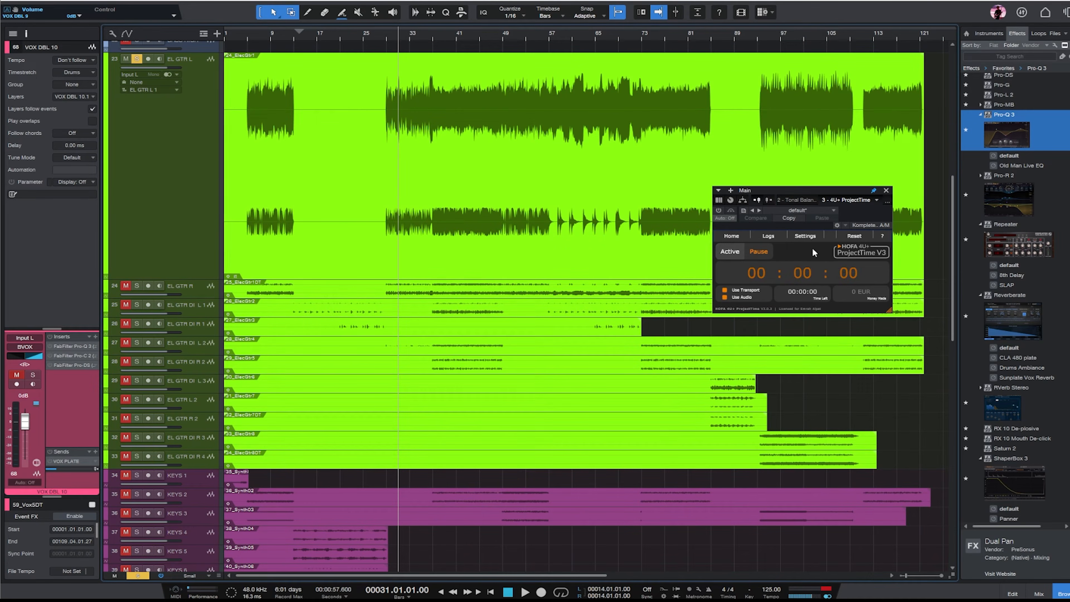
pyautogui.click(758, 251)
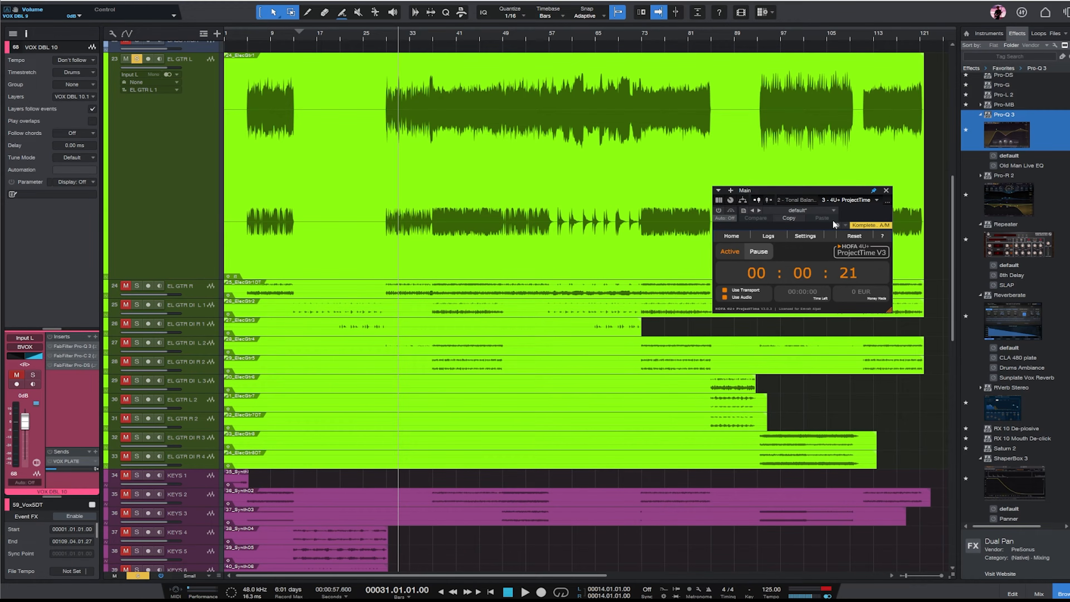
pyautogui.click(886, 191)
pyautogui.scroll(10, 839, 250)
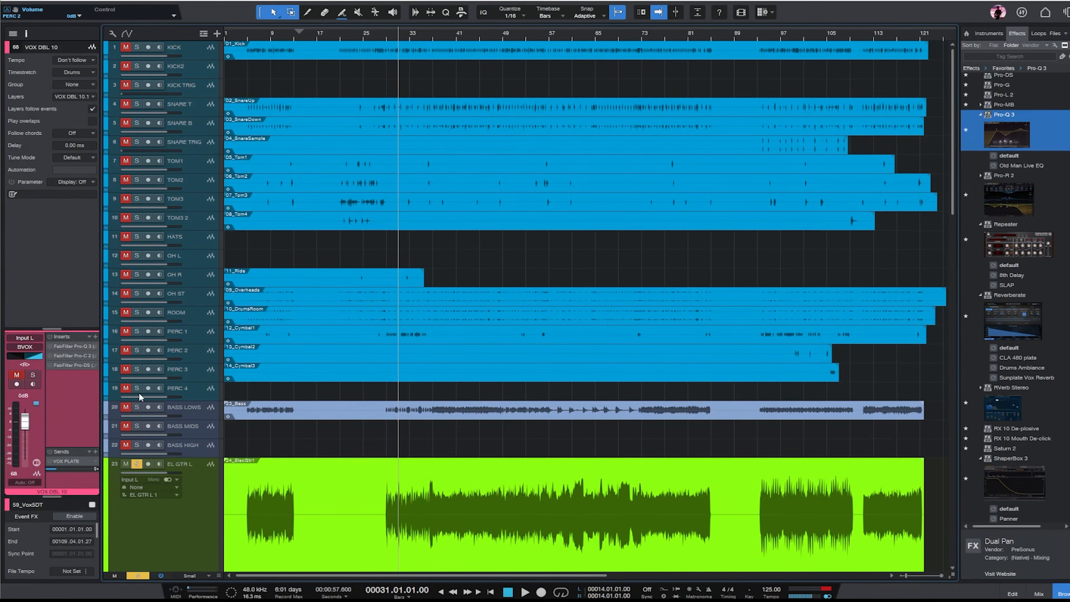
# - Play EL GTR L soloed from bar 35 and set its Dual Pan Input Balance and channel pan fully left
pyautogui.scroll(-10, 385, 265)
pyautogui.click(164, 184)
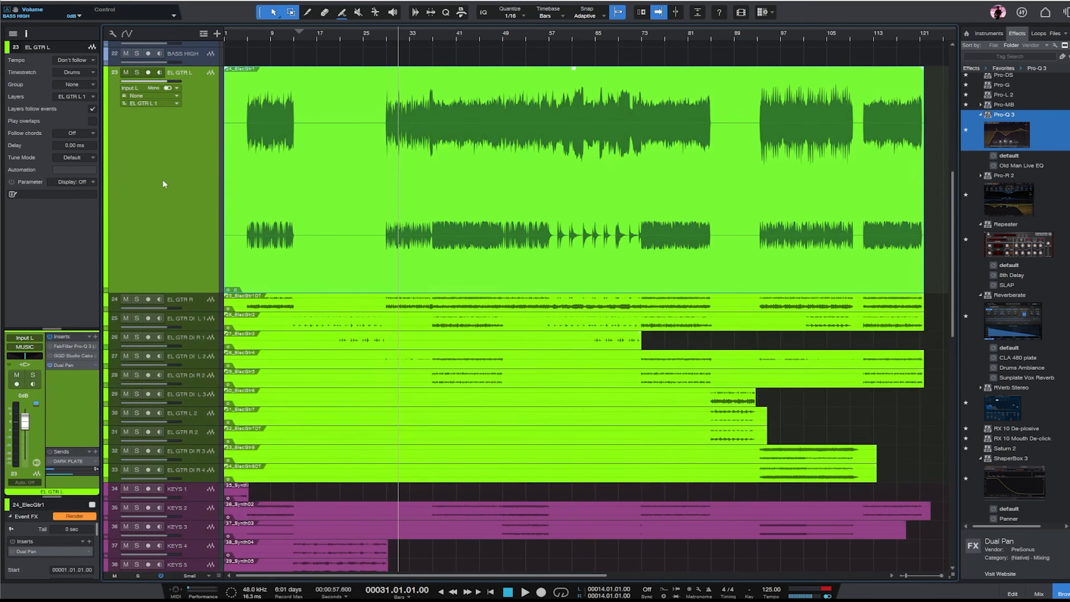
pyautogui.click(57, 366)
pyautogui.moveTo(564, 77); pyautogui.dragTo(592, 95)
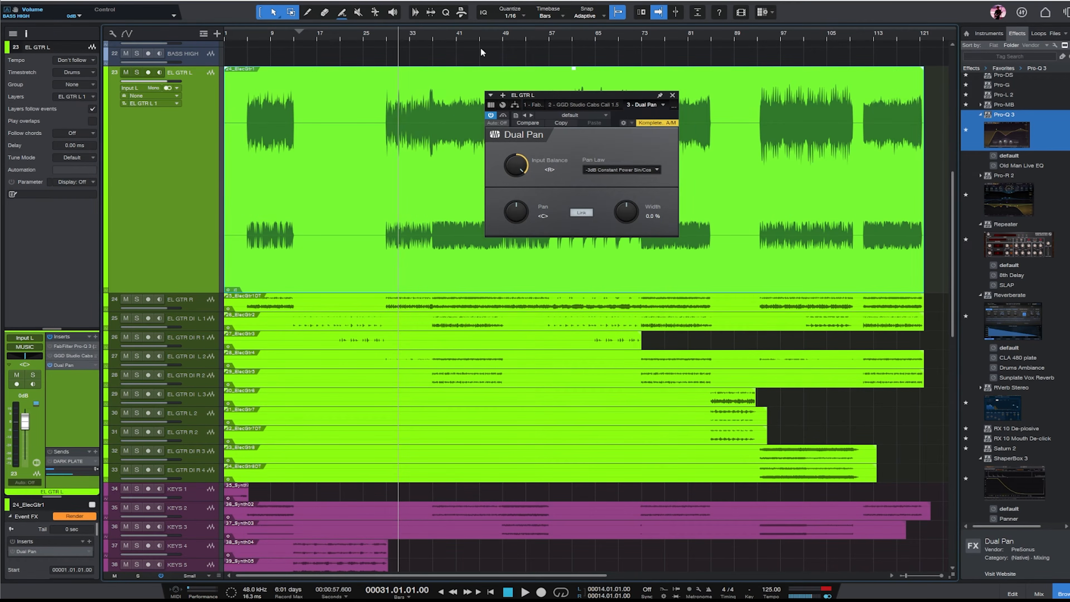
pyautogui.click(423, 39)
pyautogui.press('s')
pyautogui.press('space')
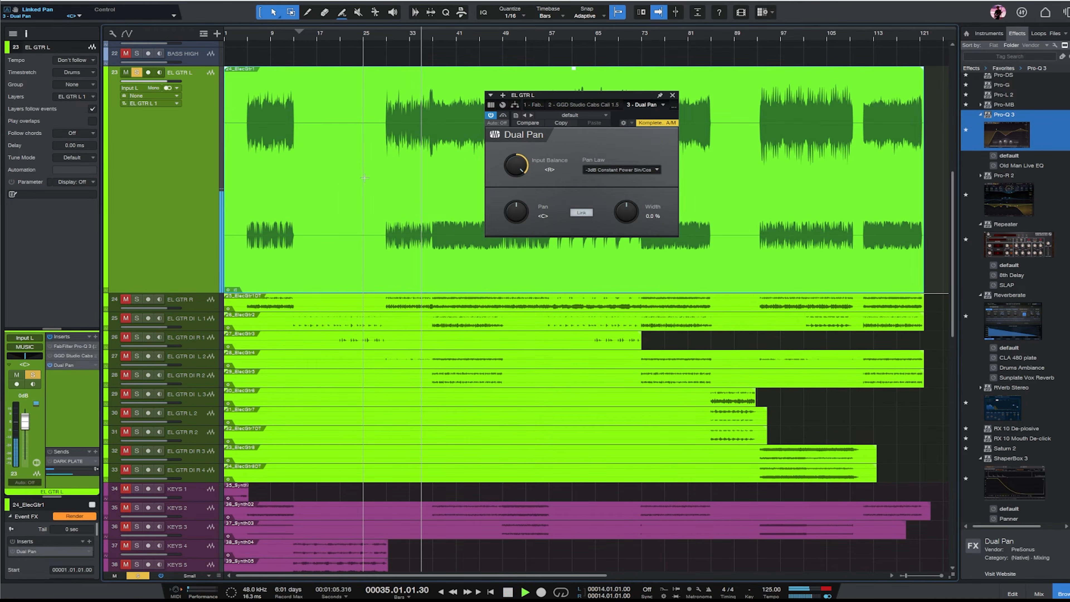
pyautogui.moveTo(514, 169); pyautogui.dragTo(252, 237)
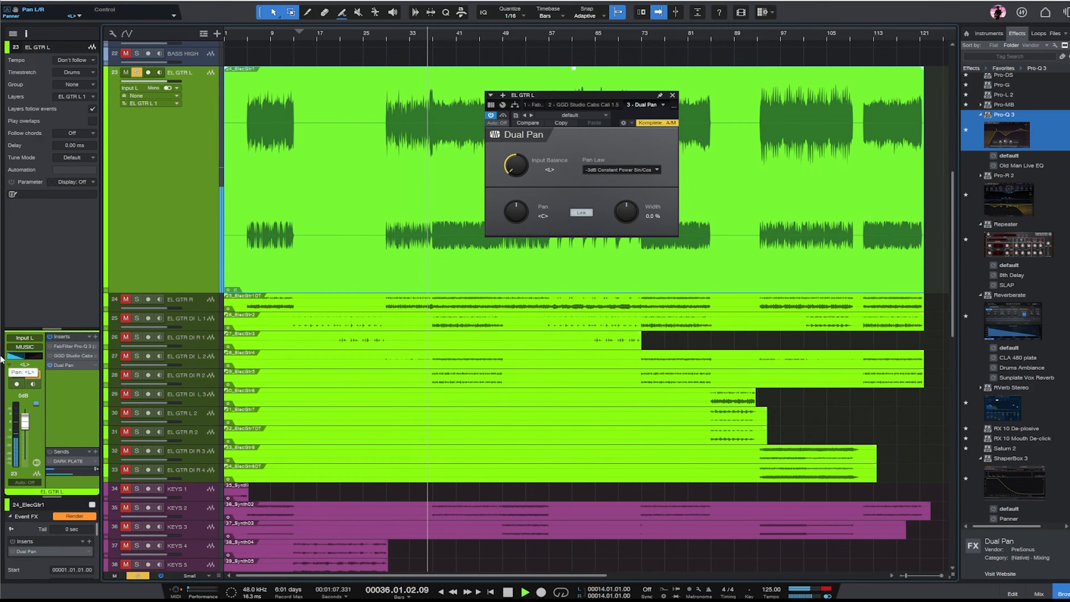
# - Solo EL GTR R alongside EL GTR L, set its Dual Pan Input Balance fully right, and unsolo both tracks after stopping playback
pyautogui.click(136, 300)
pyautogui.click(196, 299)
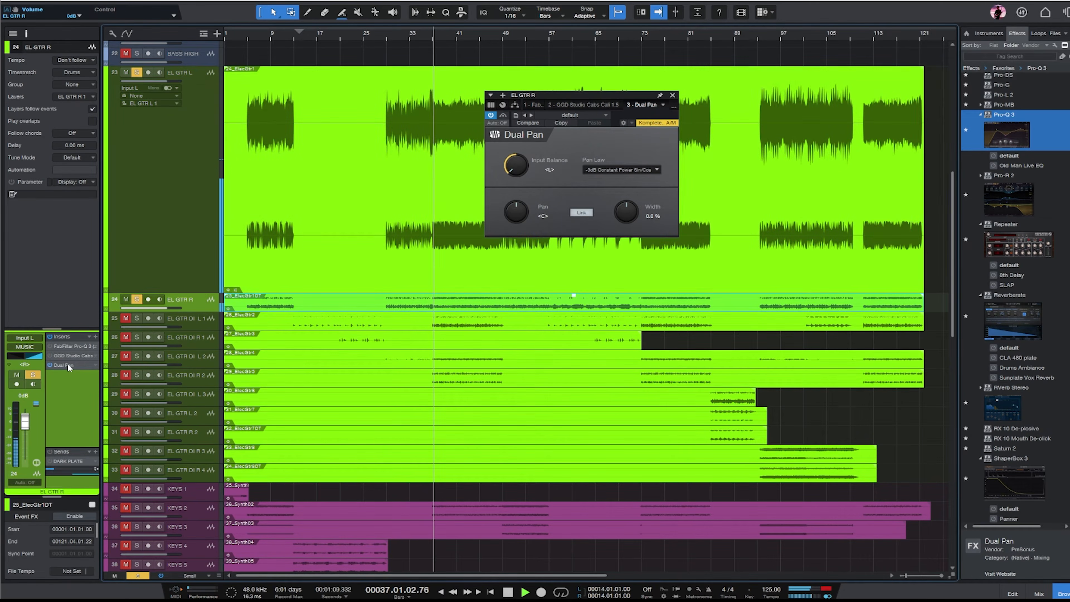
pyautogui.doubleClick(67, 365)
pyautogui.doubleClick(67, 364)
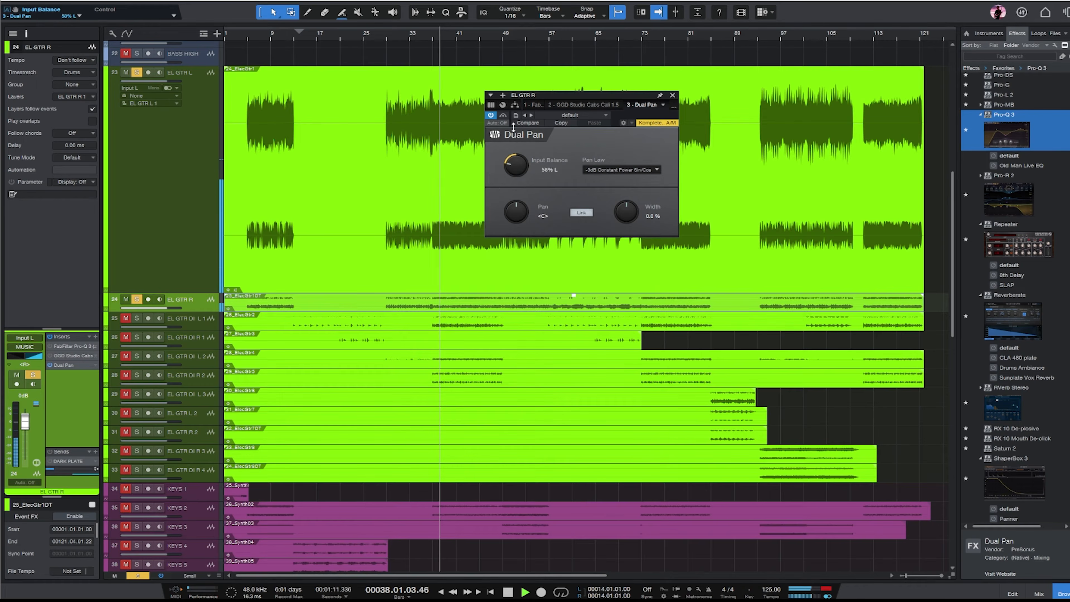
pyautogui.press('space')
pyautogui.click(137, 72)
pyautogui.click(137, 300)
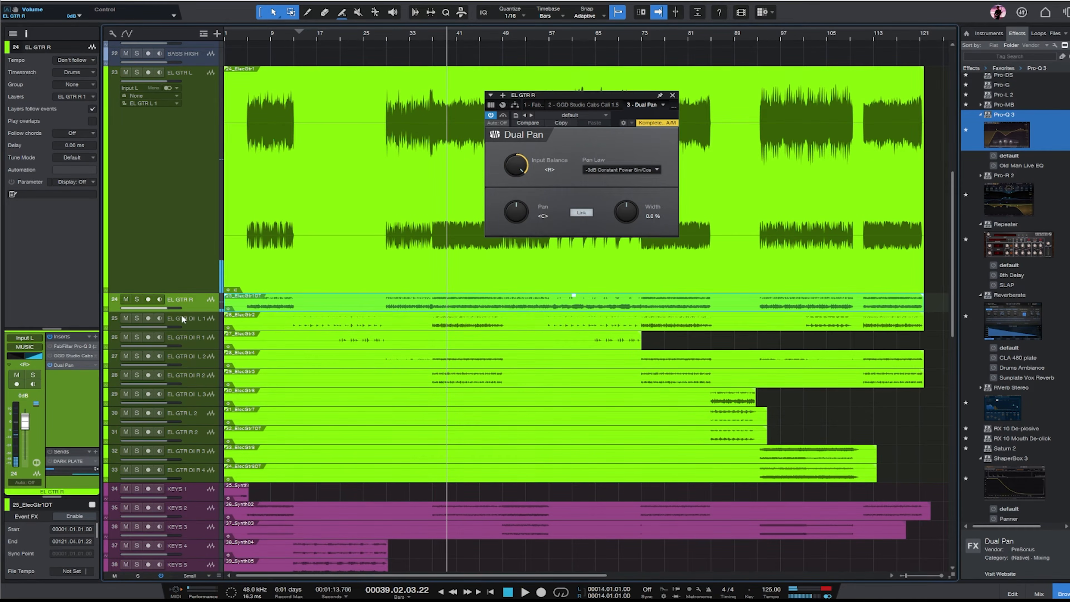
# - Enlarge the EL GTR DI L 1 track, play it soloed, and close its Pro-Q 3 window
pyautogui.click(182, 315)
pyautogui.moveTo(204, 331); pyautogui.dragTo(204, 408)
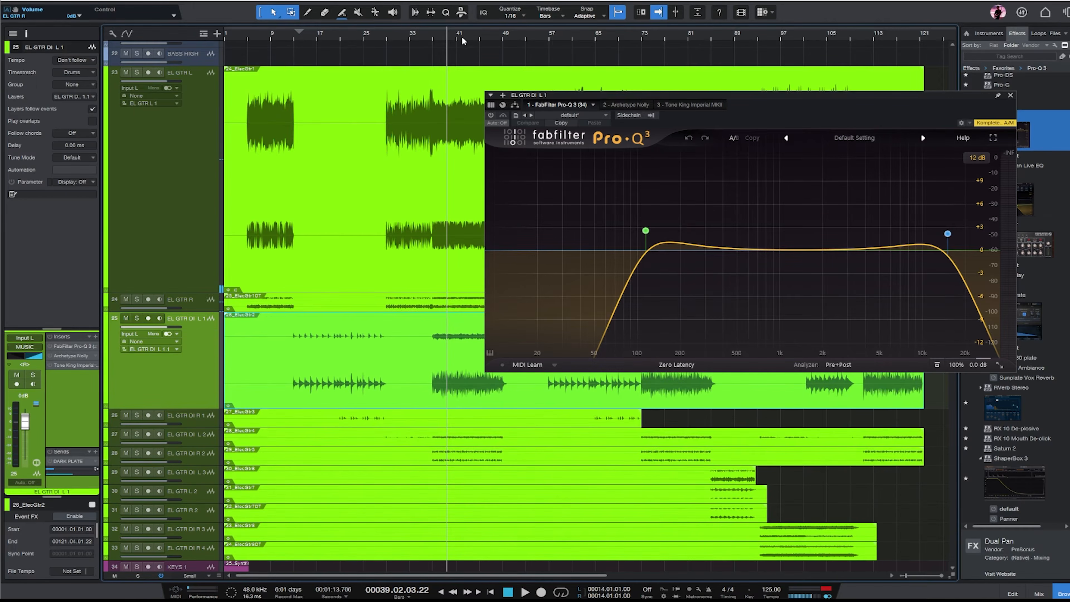
pyautogui.press('s')
pyautogui.press('space')
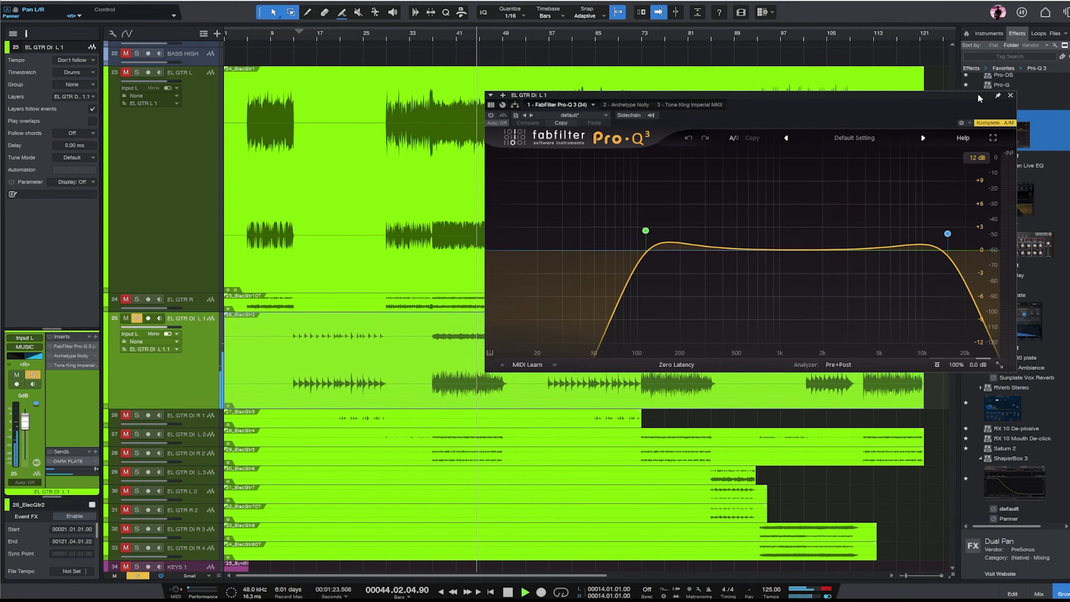
pyautogui.click(1011, 95)
pyautogui.press('space')
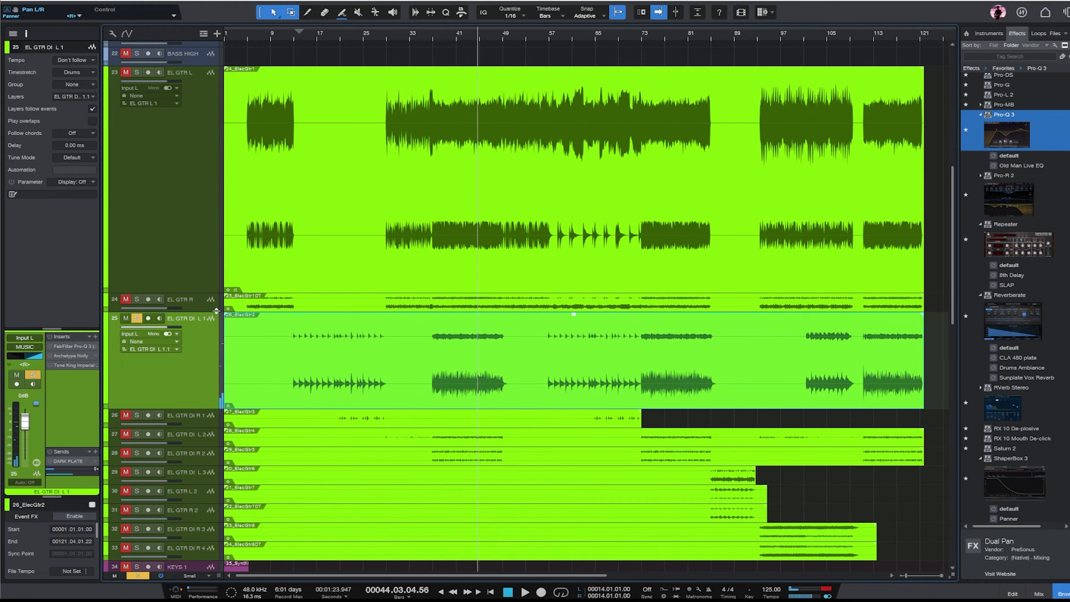
# - Copy Dual Pan from EL GTR R to EL GTR DI L 1 and check the channel's panning during playback, ending fully right
pyautogui.click(192, 299)
pyautogui.click(77, 363)
pyautogui.press('space')
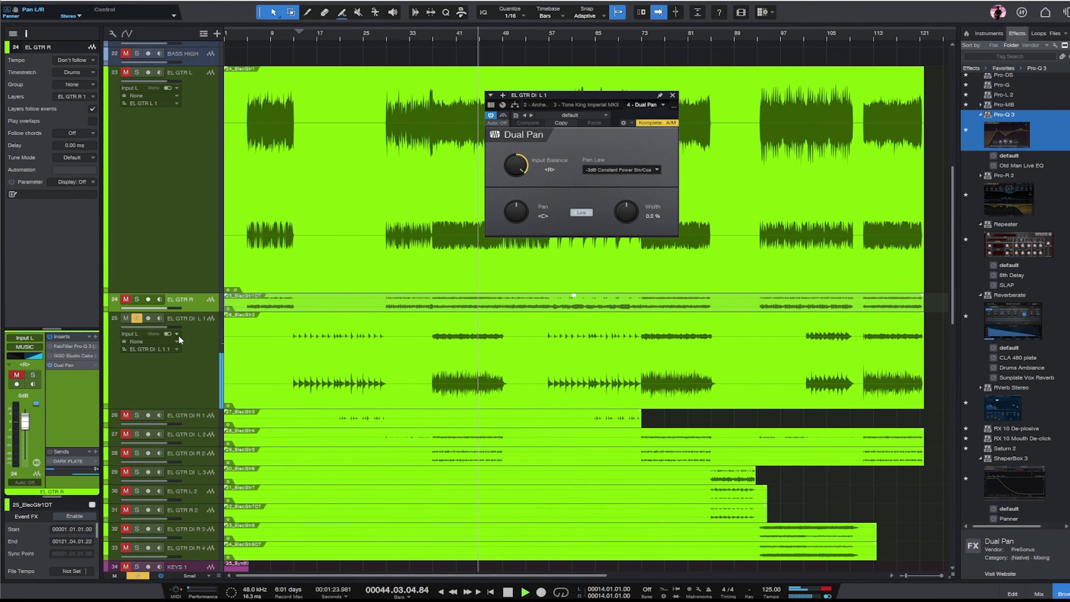
pyautogui.press('Down')
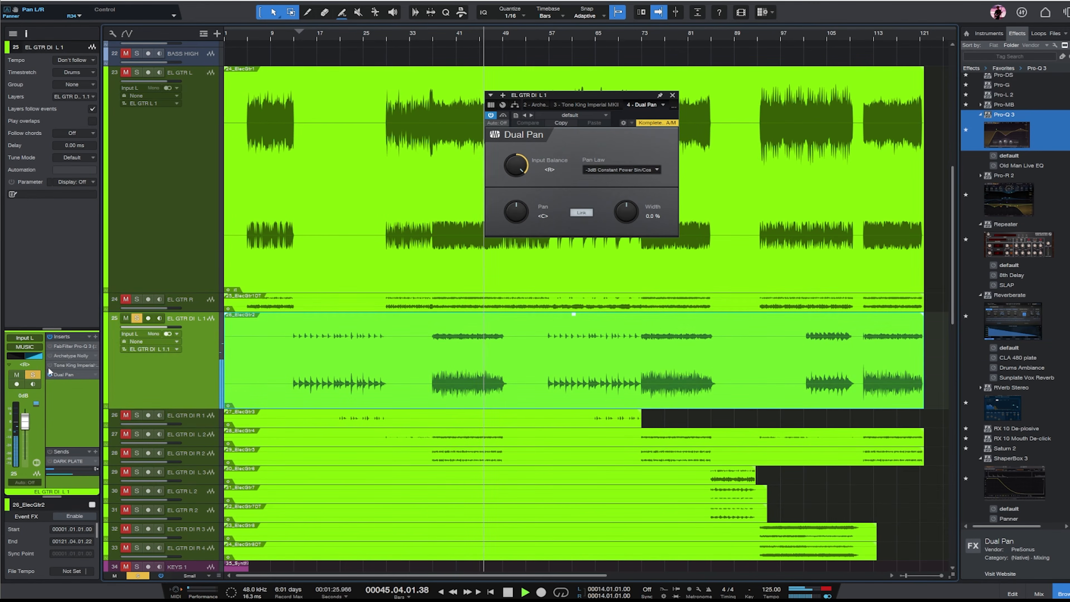
pyautogui.moveTo(32, 358)
pyautogui.mouseDown()
pyautogui.moveTo(23, 354)
pyautogui.moveTo(49, 357)
pyautogui.mouseUp()
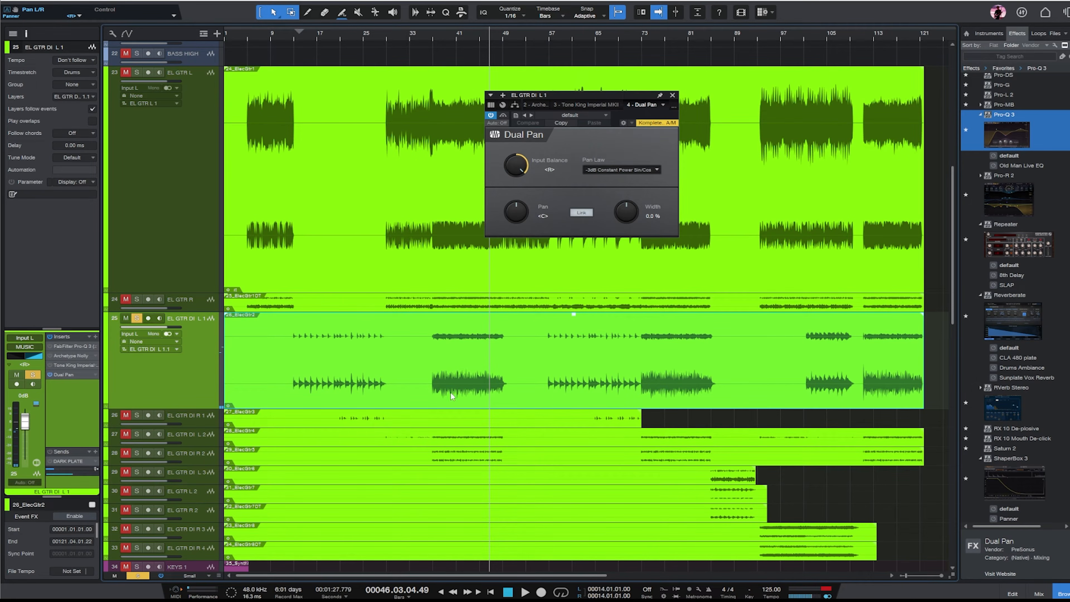
# - Try Dual Pan's Width at 100% and return it to 0%, pan EL GTR DI L 1 to R23, and unsolo the track
pyautogui.moveTo(516, 166); pyautogui.dragTo(515, 134)
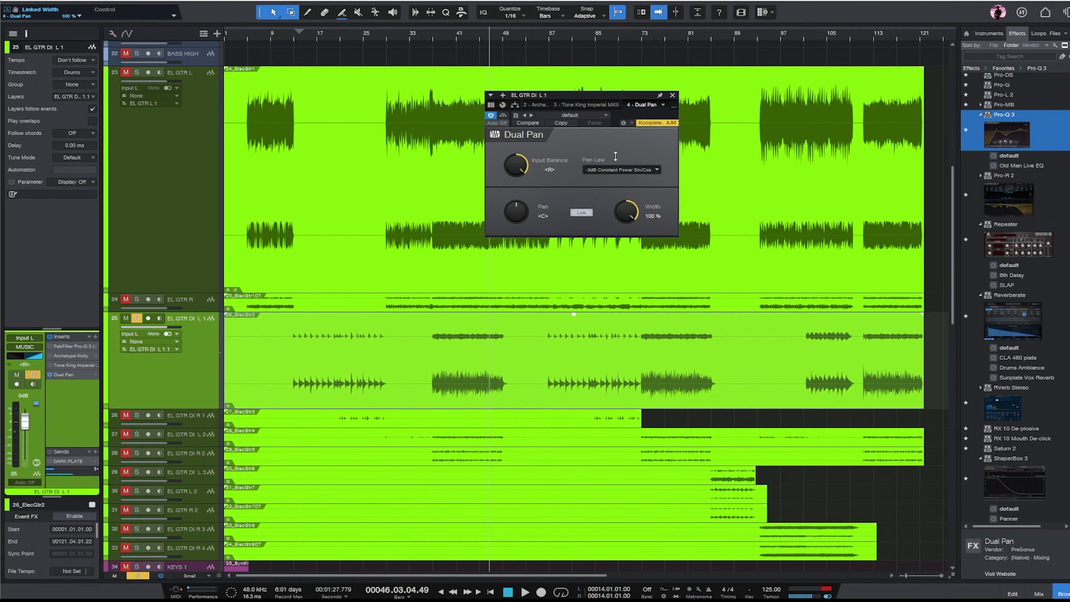
pyautogui.moveTo(615, 157); pyautogui.dragTo(623, 223)
pyautogui.press('space')
pyautogui.moveTo(27, 357); pyautogui.dragTo(29, 360)
pyautogui.press('space')
pyautogui.click(671, 96)
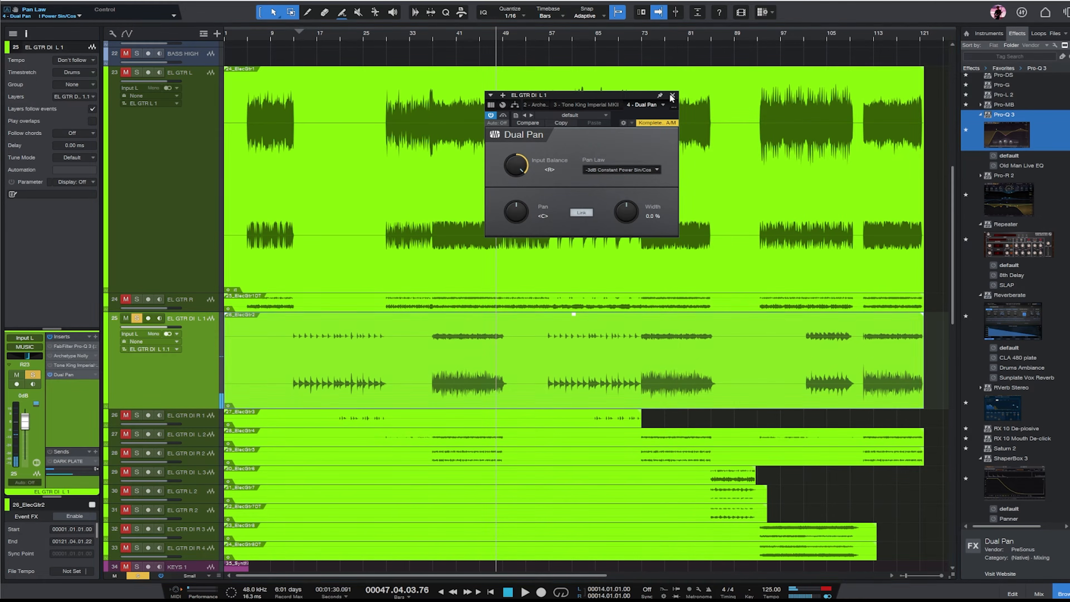
pyautogui.click(137, 319)
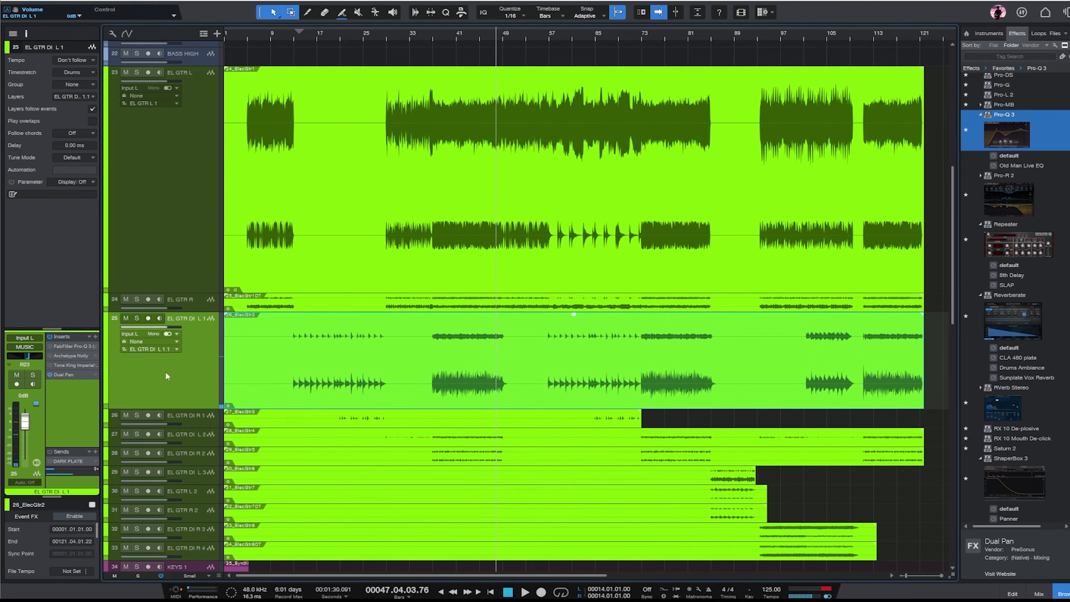
# - Enlarge the EL GTR DI R 1 track and audition it soloed from bar 23
pyautogui.click(357, 42)
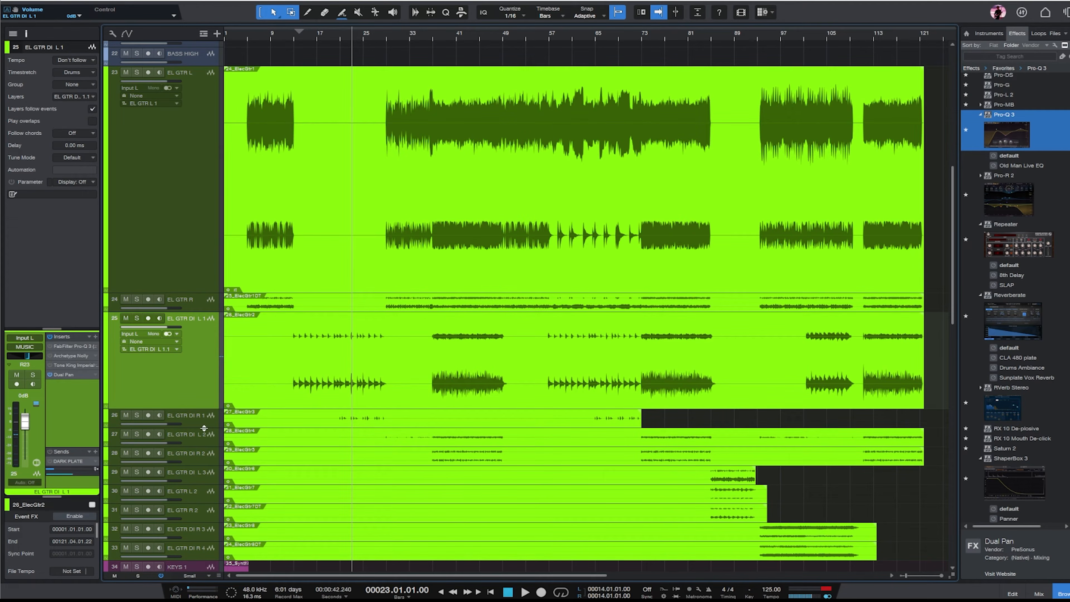
pyautogui.moveTo(204, 429); pyautogui.dragTo(204, 502)
pyautogui.click(137, 415)
pyautogui.press('space')
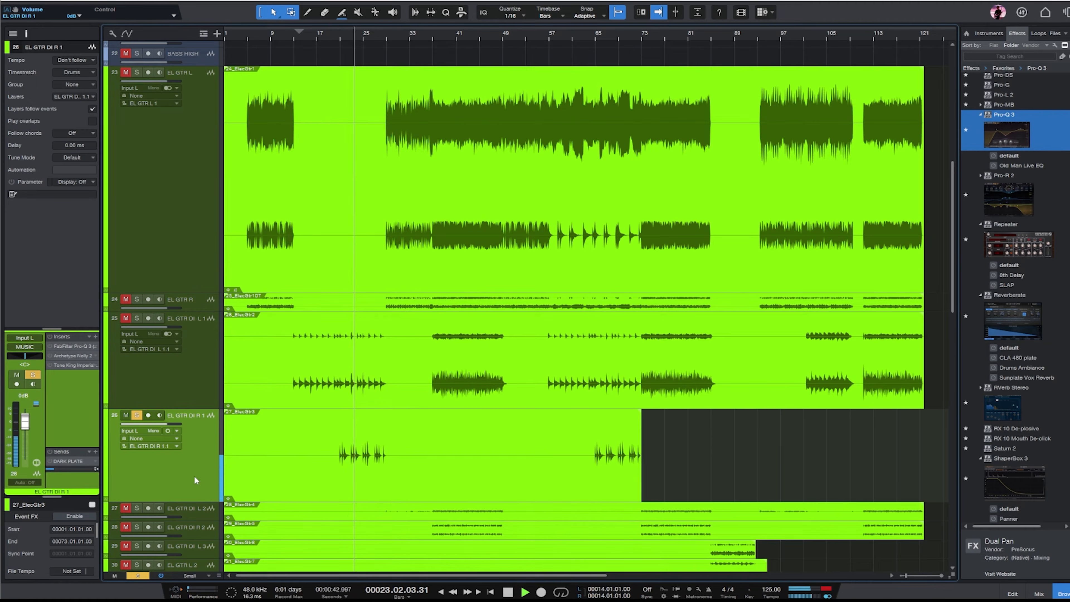
pyautogui.press('space')
pyautogui.click(136, 416)
# - Unsolo EL GTR L, play EL GTR DI L 2 soloed from bar 43, and enlarge its track
pyautogui.scroll(-4, 139, 416)
pyautogui.click(181, 371)
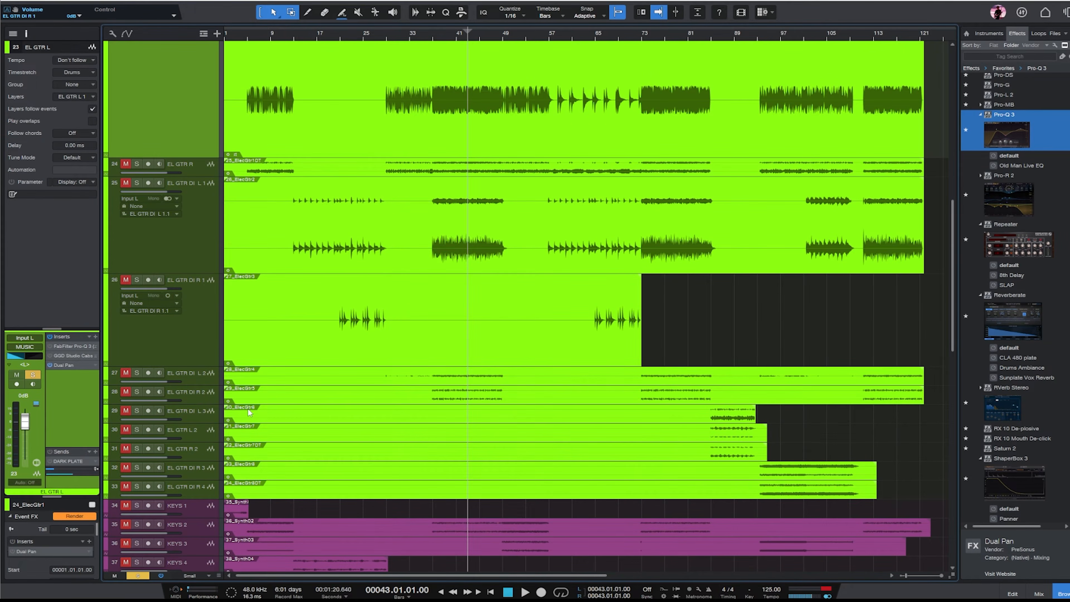
pyautogui.press('s')
pyautogui.click(207, 378)
pyautogui.press('s')
pyautogui.press('space')
pyautogui.moveTo(200, 385); pyautogui.dragTo(193, 452)
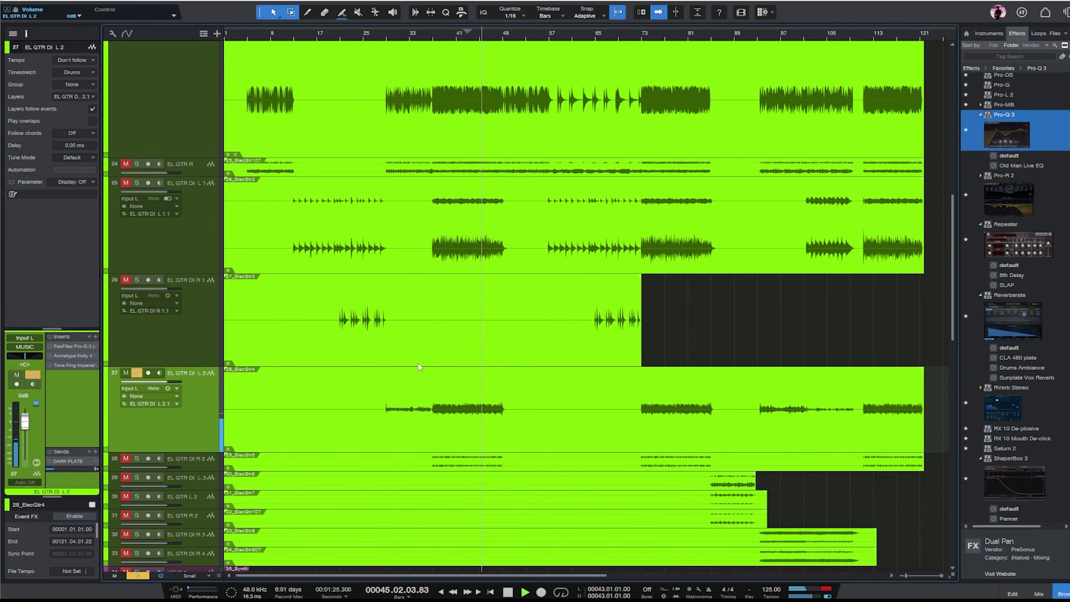
pyautogui.press('space')
# - Play the soloed EL GTR DI L 2 from bar 30 and unsolo it
pyautogui.click(395, 33)
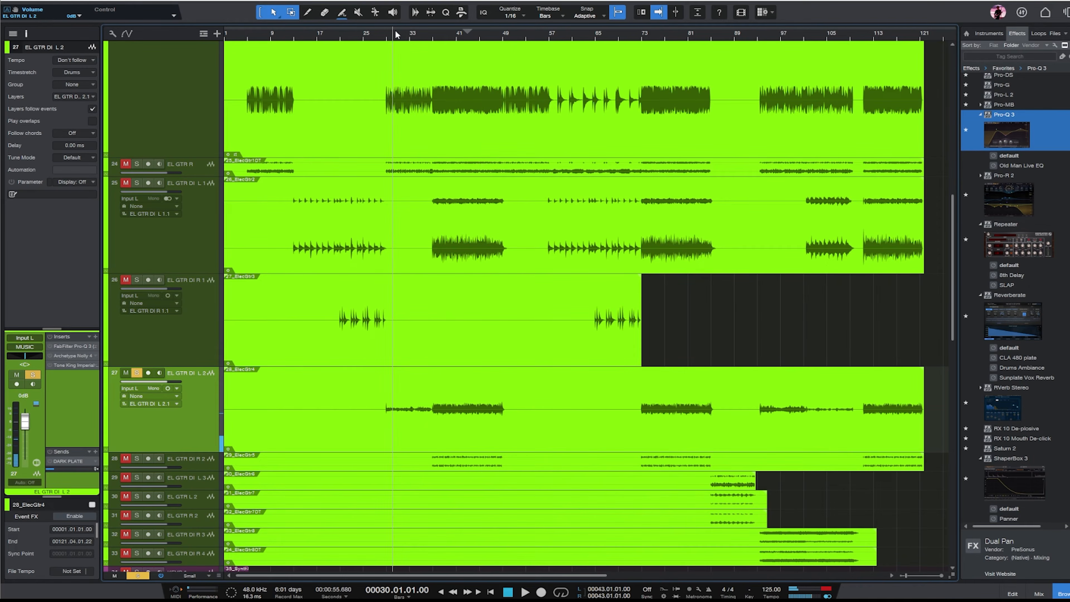
pyautogui.press('space')
pyautogui.press('space')
pyautogui.click(136, 373)
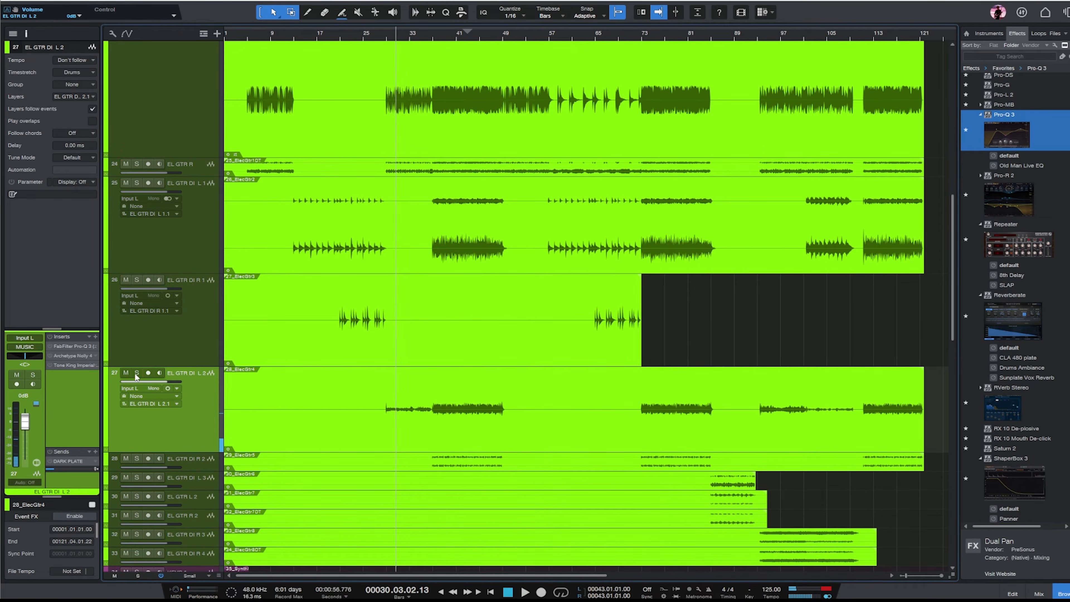
# - Colour the tracks EL GTR DI R 1 and EL GTR DI L 2 a muted green
pyautogui.click(197, 459)
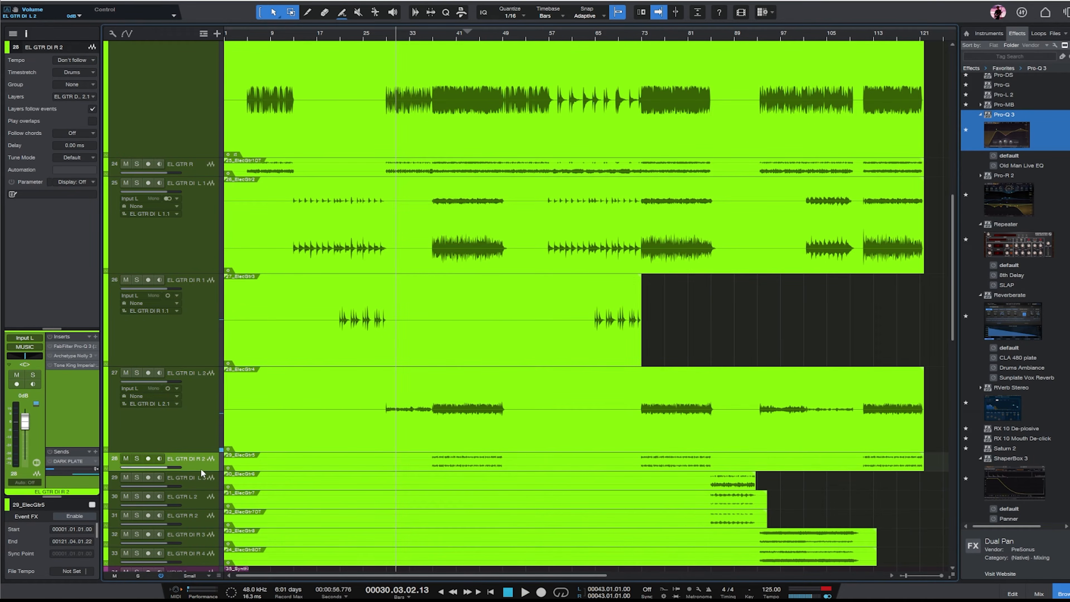
pyautogui.click(194, 319)
pyautogui.keyDown('ctrl'); pyautogui.click(203, 430); pyautogui.keyUp('ctrl')
pyautogui.click(105, 329)
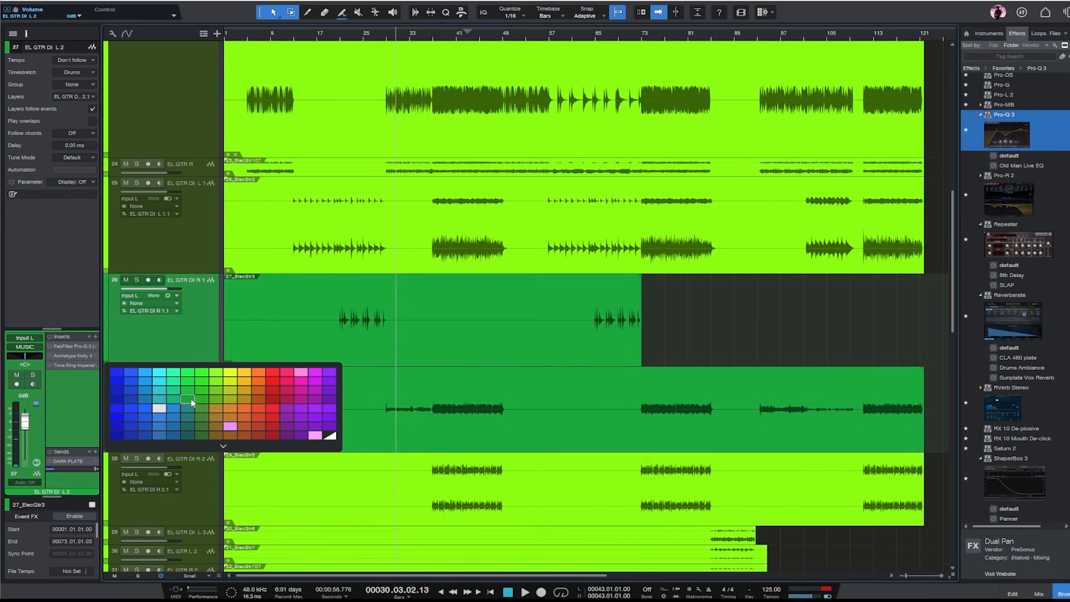
pyautogui.click(201, 408)
# - Play EL GTR DI R 2 soloed from bar 40, compare its waveform with the neighbouring guitar tracks, and unsolo it
pyautogui.scroll(-5, 348, 346)
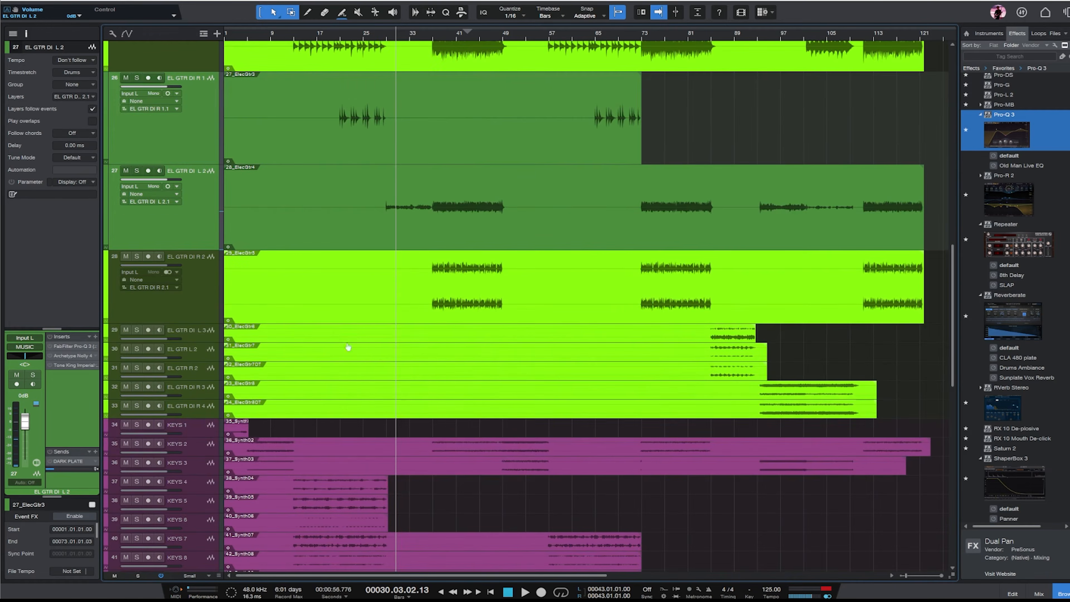
pyautogui.click(451, 40)
pyautogui.click(206, 302)
pyautogui.press('s')
pyautogui.press('space')
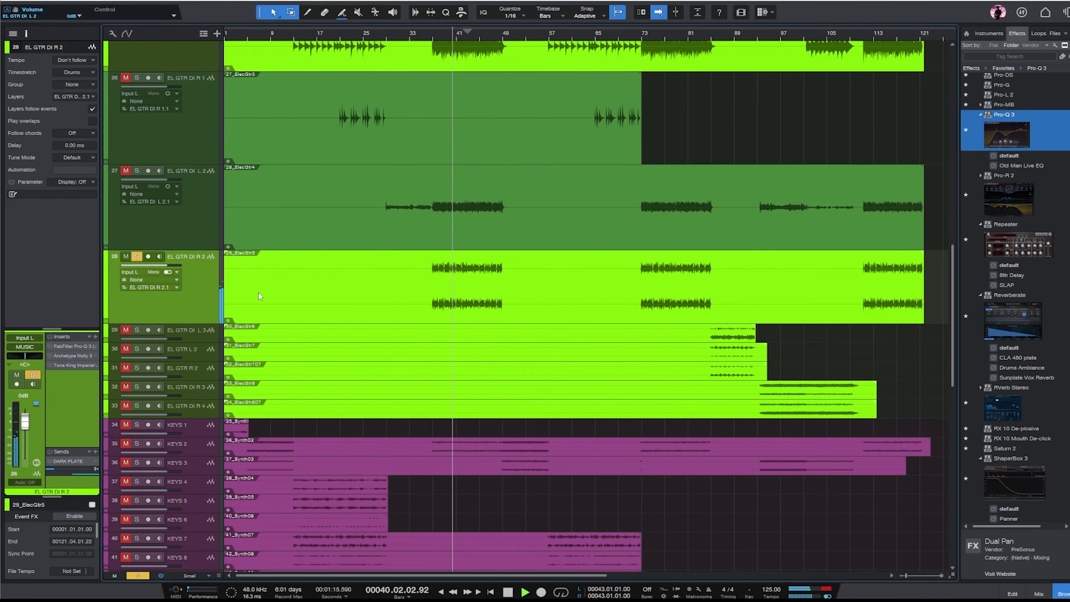
pyautogui.scroll(5, 504, 282)
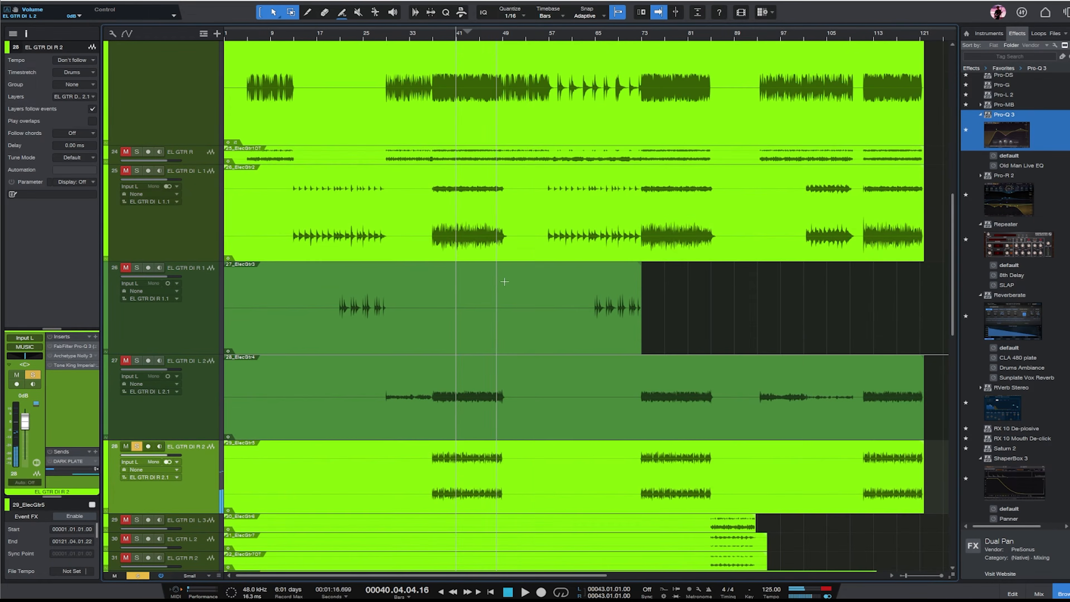
pyautogui.scroll(-3, 505, 281)
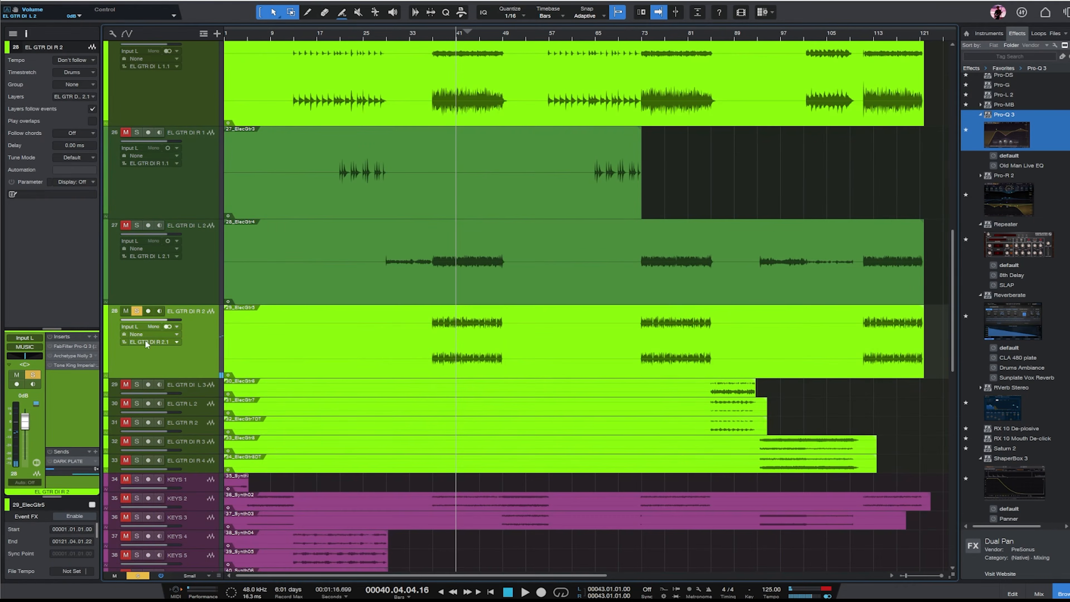
pyautogui.click(136, 312)
# - Colour EL GTR DI R 2 a darker green and recolour EL GTR DI R 1 and EL GTR DI L 2 to match
pyautogui.click(107, 343)
pyautogui.click(201, 404)
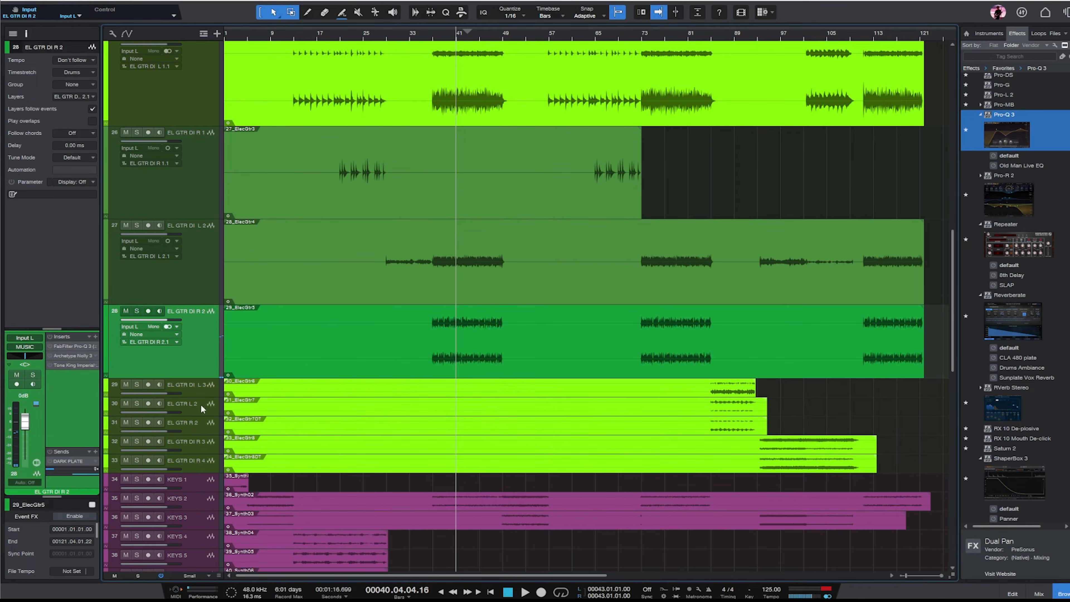
pyautogui.keyDown('shift'); pyautogui.click(205, 167); pyautogui.keyUp('shift')
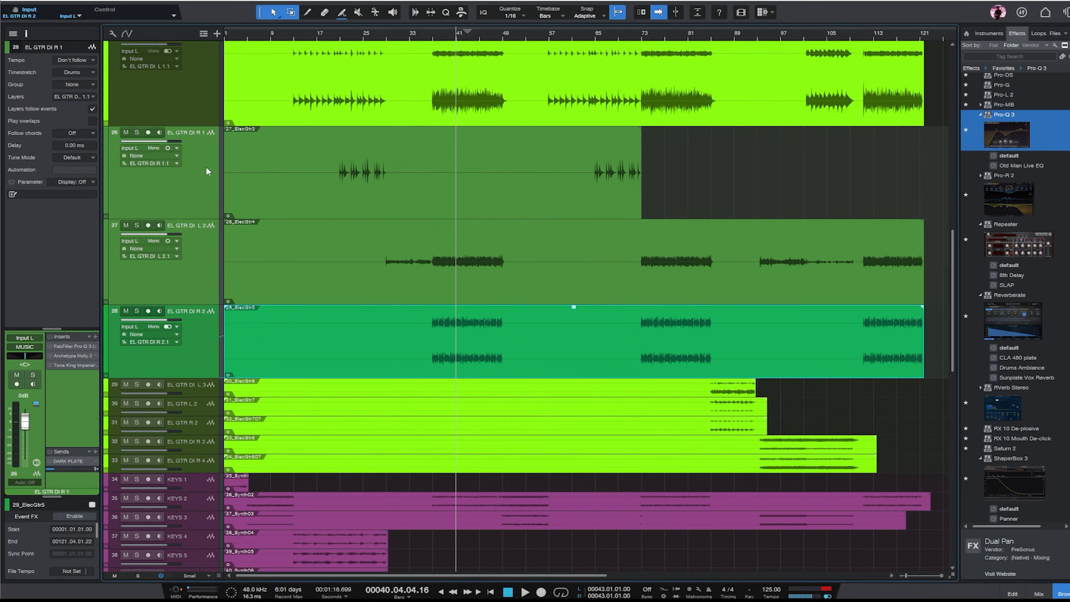
pyautogui.click(106, 333)
pyautogui.click(189, 402)
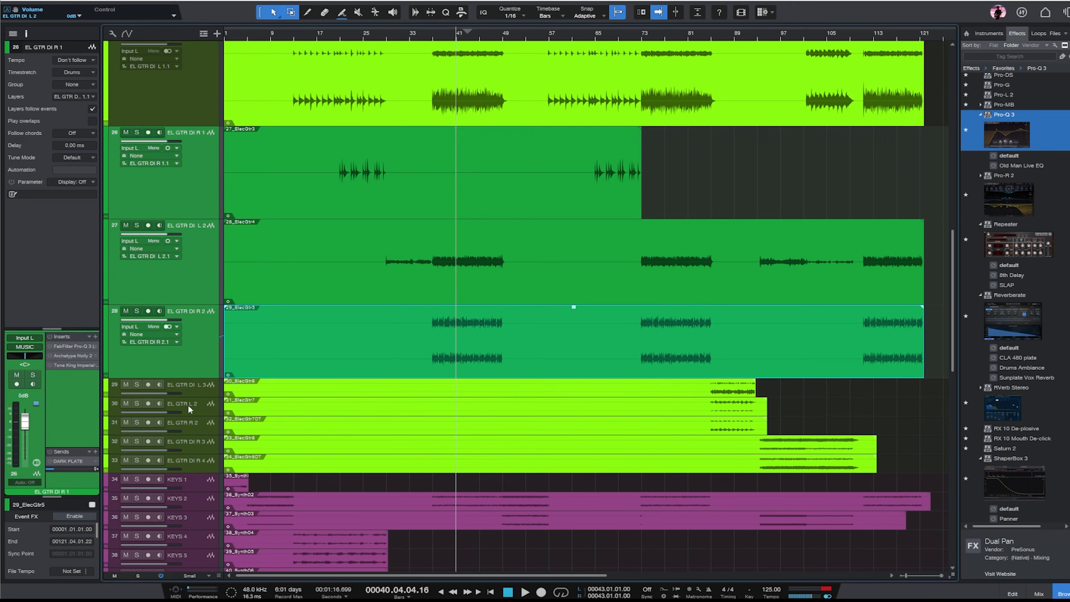
# - Play EL GTR DI L 3 soloed from bar 87 and enlarge its track height
pyautogui.click(206, 392)
pyautogui.click(721, 38)
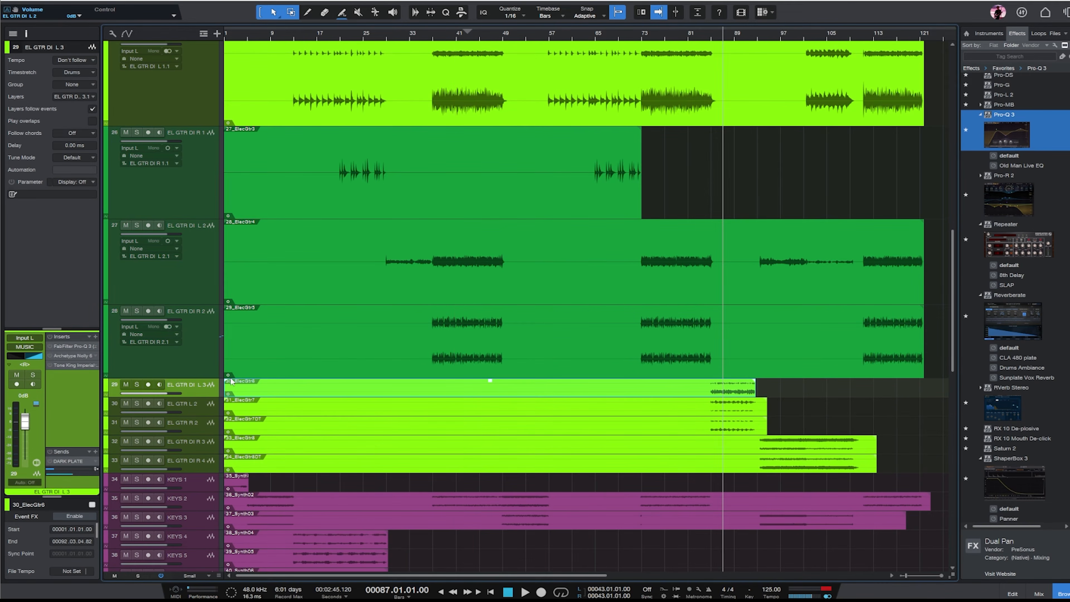
pyautogui.press('s')
pyautogui.press('space')
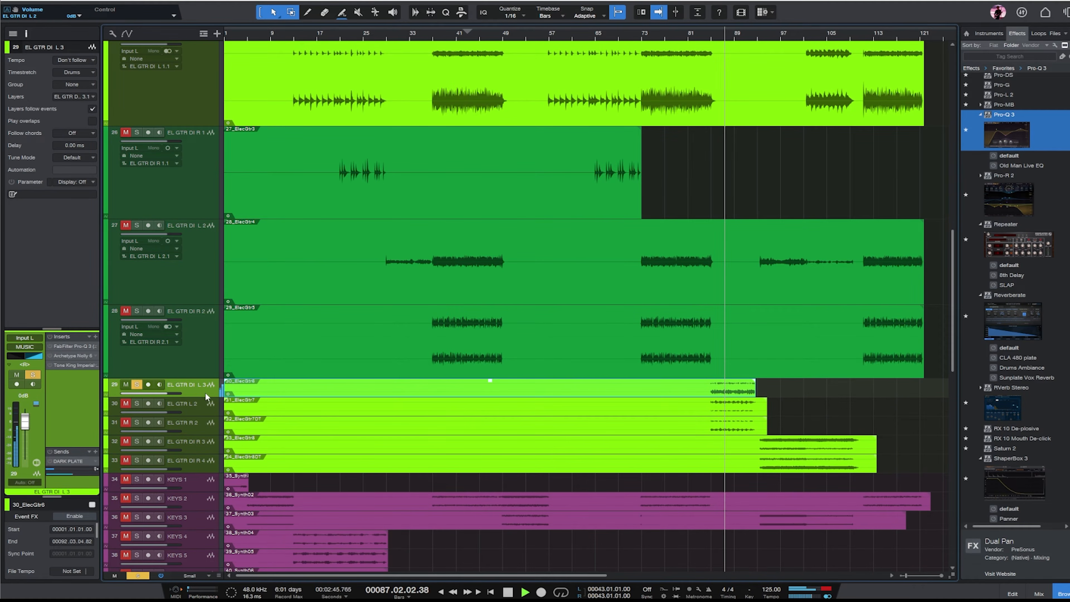
pyautogui.moveTo(208, 396); pyautogui.dragTo(211, 455)
pyautogui.press('space')
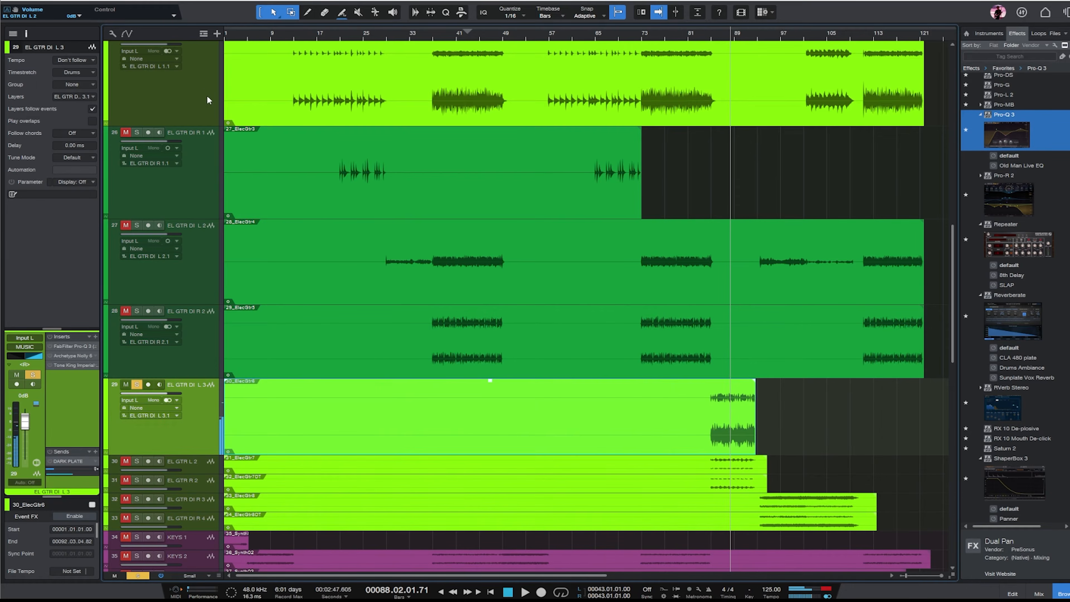
# - Copy Dual Pan from EL GTR DI L 1 onto EL GTR DI L 3, check its input balance hard right during playback, and unsolo the track
pyautogui.click(206, 96)
pyautogui.moveTo(61, 377); pyautogui.dragTo(187, 430)
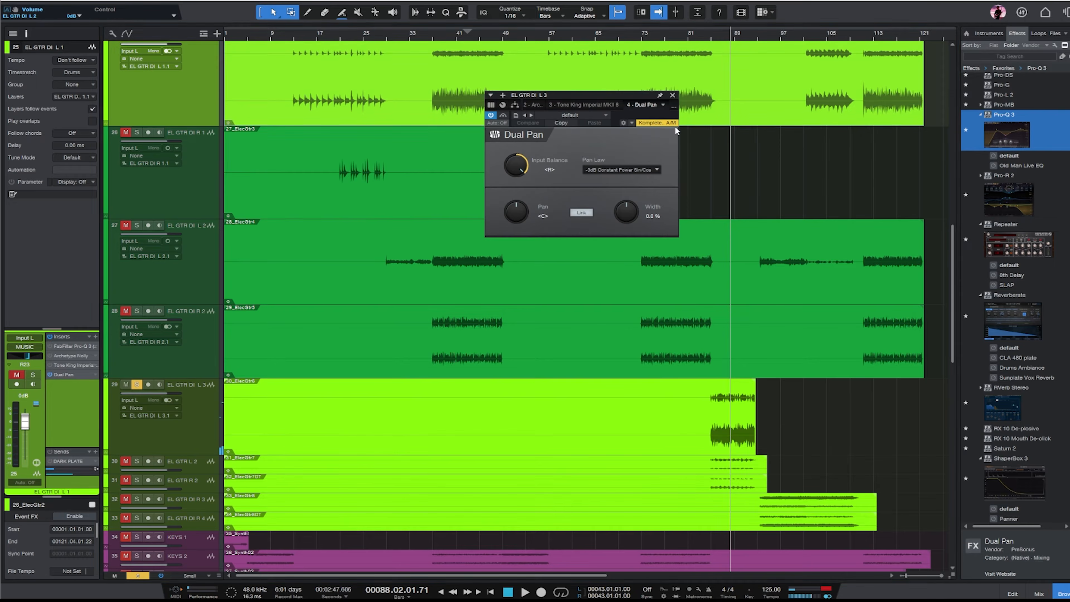
pyautogui.press('space')
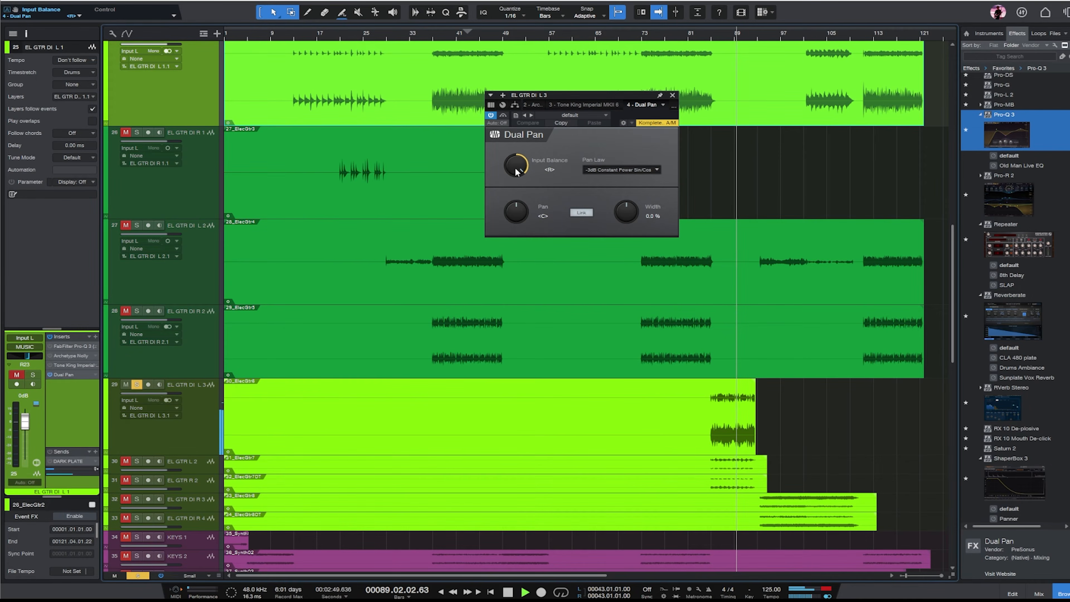
pyautogui.moveTo(518, 168)
pyautogui.mouseDown()
pyautogui.moveTo(525, 375)
pyautogui.moveTo(532, 163)
pyautogui.mouseUp()
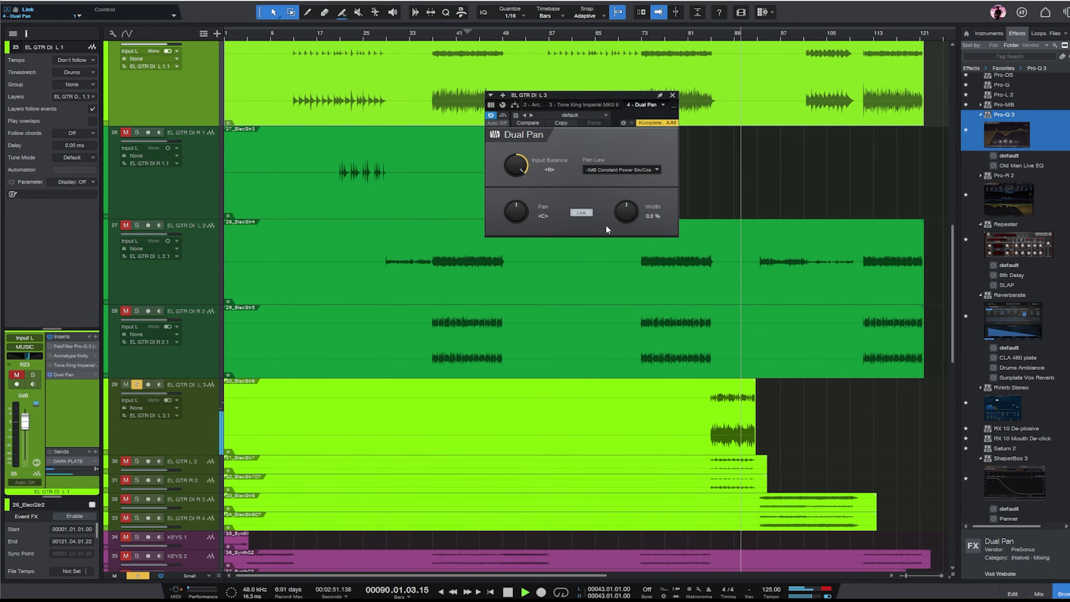
pyautogui.click(176, 433)
pyautogui.press('space')
pyautogui.click(137, 385)
pyautogui.scroll(-4, 185, 371)
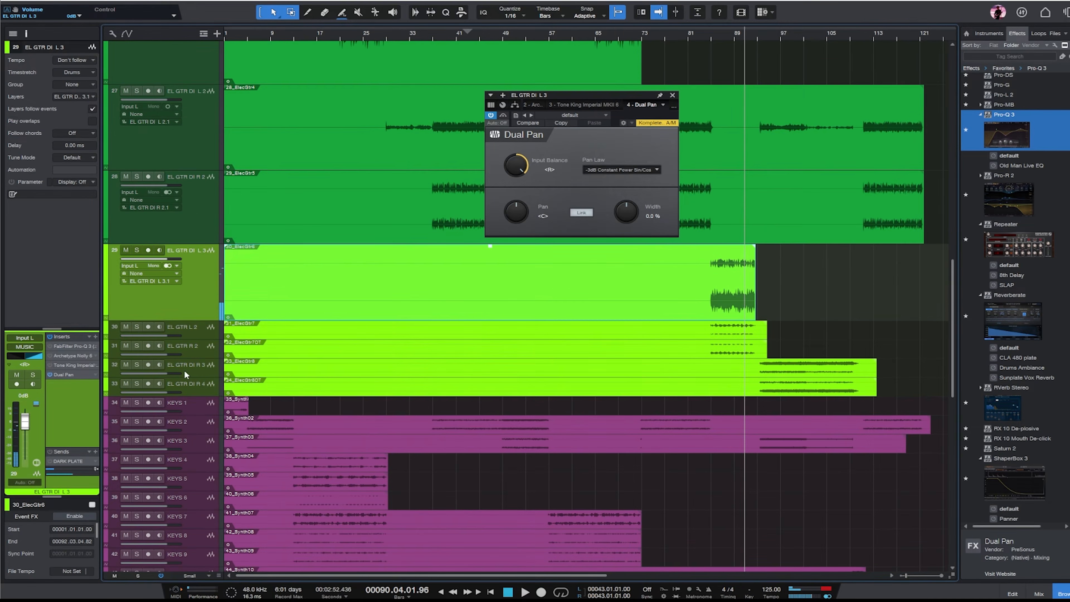
# - Play EL GTR L 2 soloed and enlarge its track height
pyautogui.click(205, 336)
pyautogui.press('s')
pyautogui.press('space')
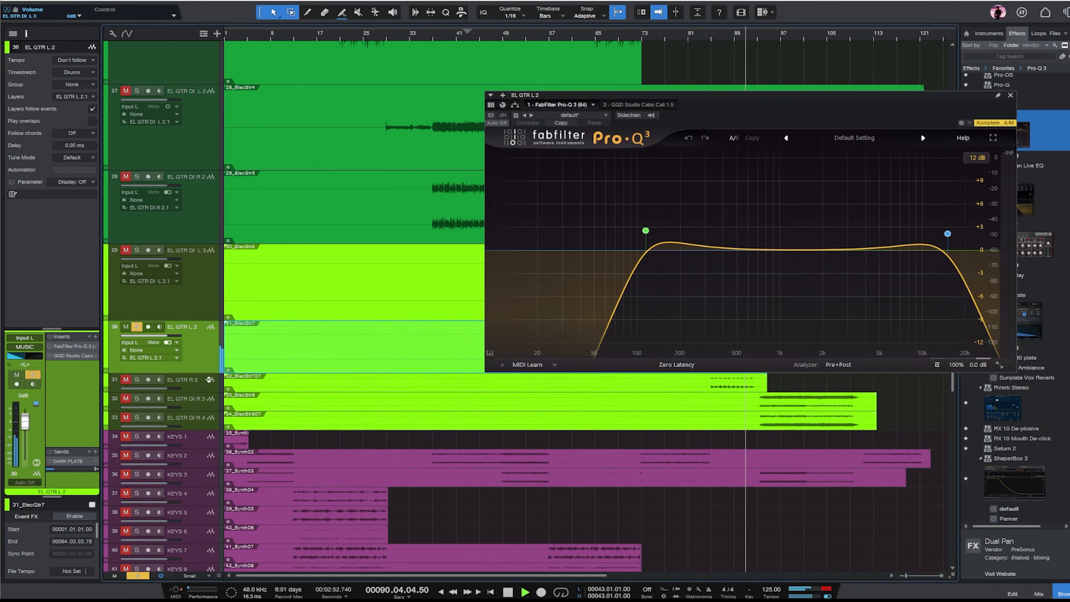
pyautogui.click(1011, 94)
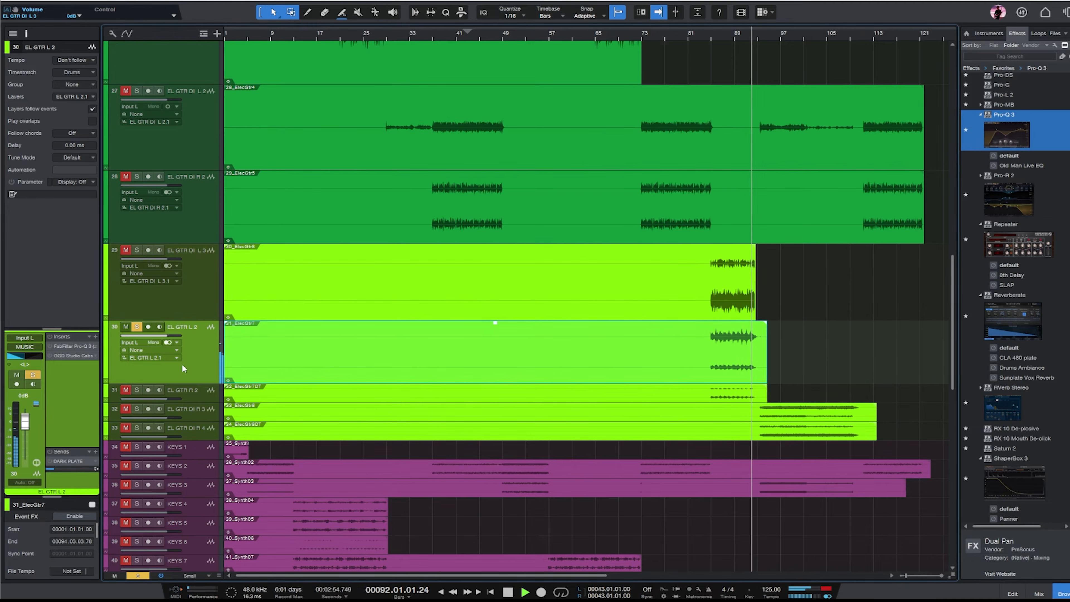
pyautogui.press('space')
# - Copy the Dual Pan insert from EL GTR L onto EL GTR L 2
pyautogui.click(200, 295)
pyautogui.scroll(9, 142, 141)
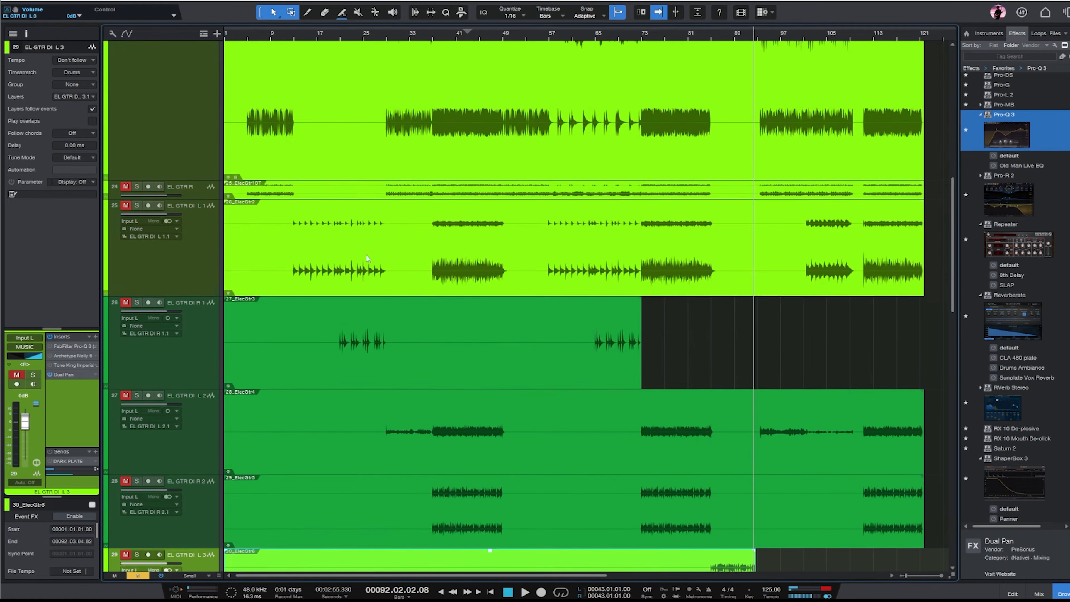
pyautogui.click(198, 119)
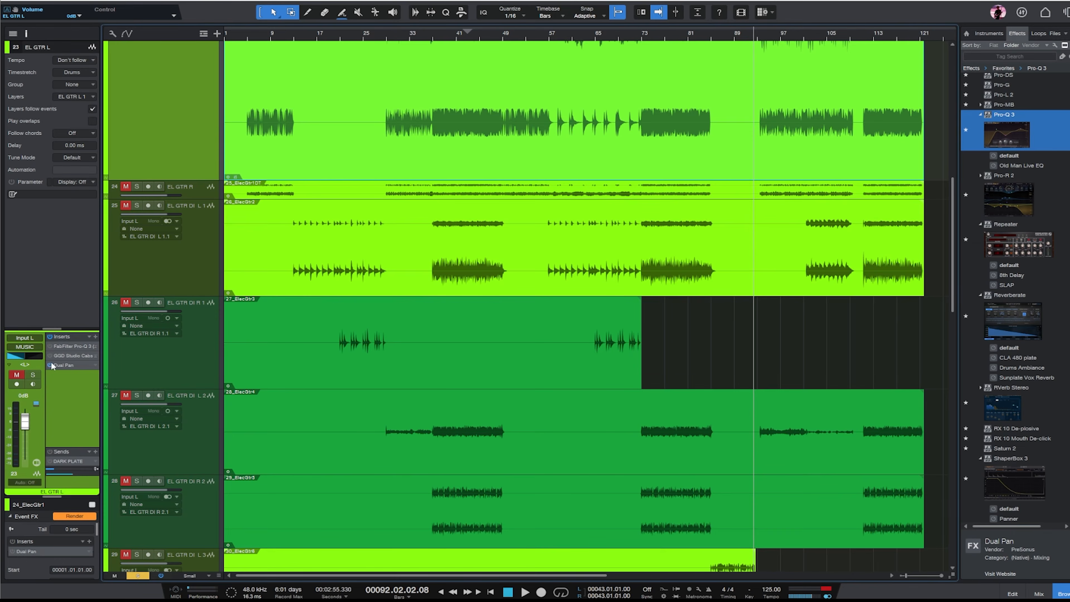
pyautogui.scroll(-9, 176, 258)
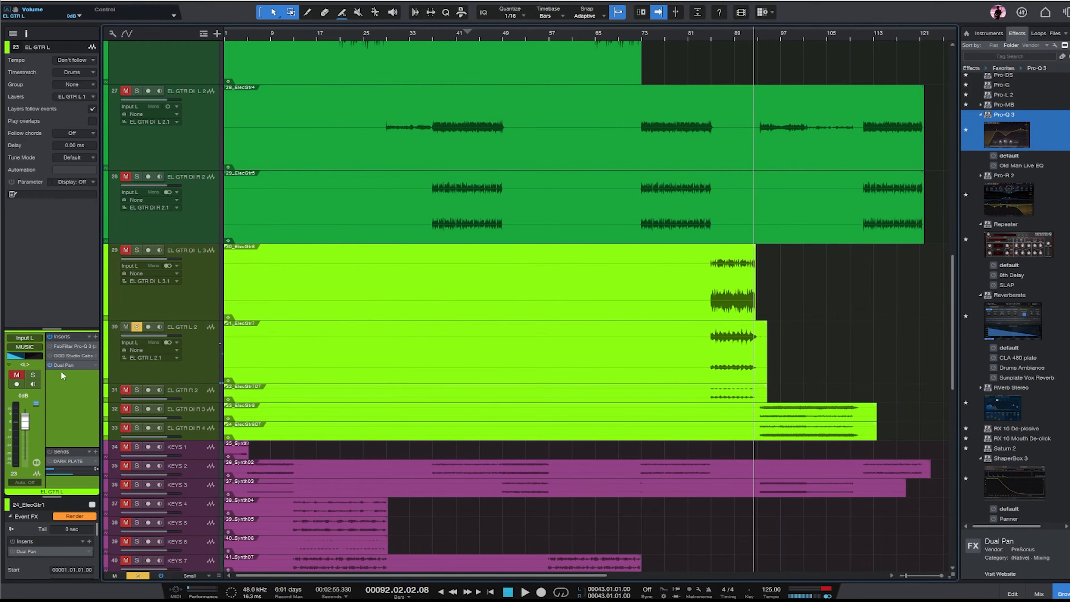
pyautogui.moveTo(70, 365); pyautogui.dragTo(265, 366)
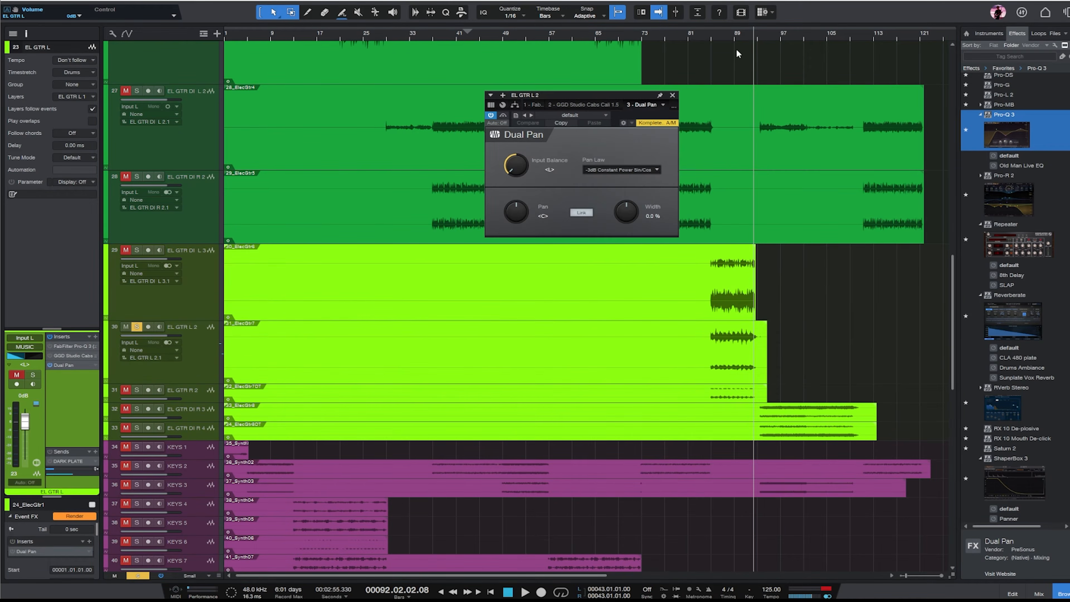
# - Play EL GTR L 2 from bar 87, try its channel pan hard right, and unsolo it
pyautogui.click(722, 34)
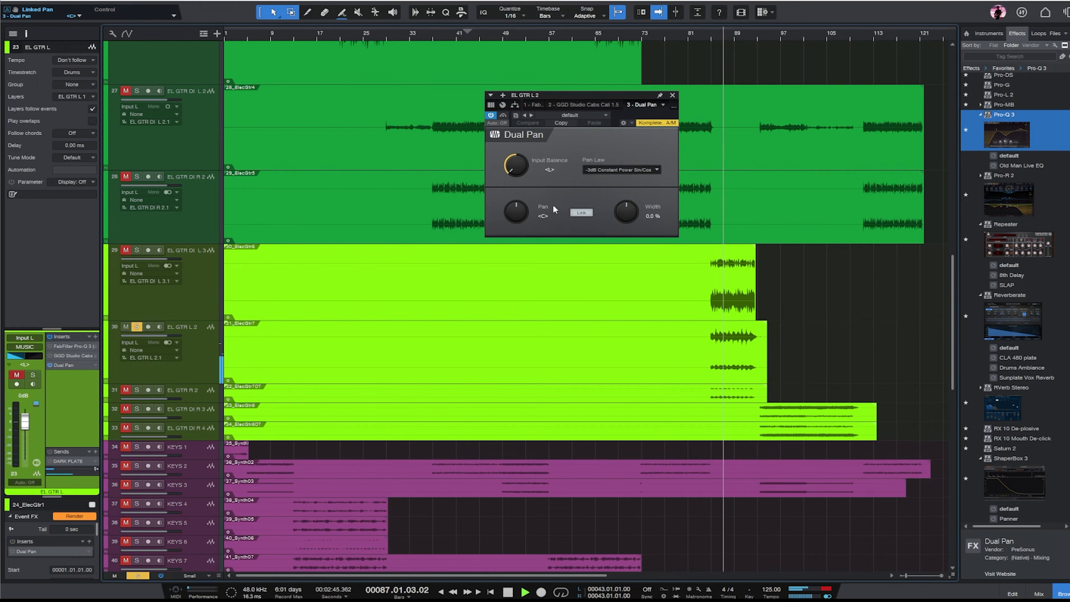
pyautogui.click(147, 357)
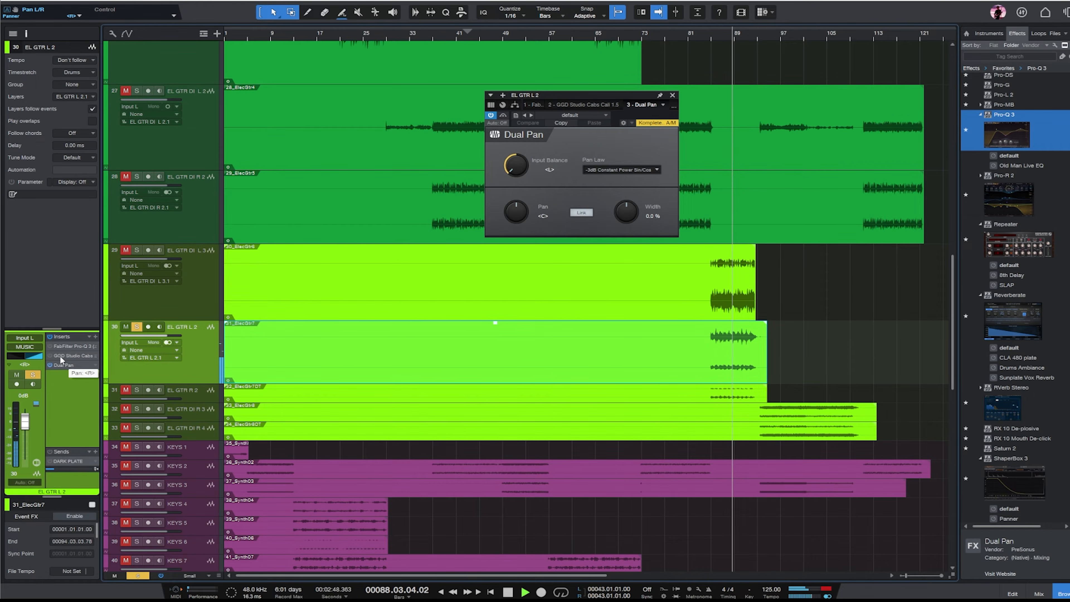
pyautogui.press('space')
pyautogui.click(137, 327)
# - Enlarge the tracks EL GTR R 2, EL GTR DI R 3 and EL GTR DI R 4, and solo EL GTR R 2
pyautogui.moveTo(179, 399); pyautogui.dragTo(196, 483)
pyautogui.click(1010, 97)
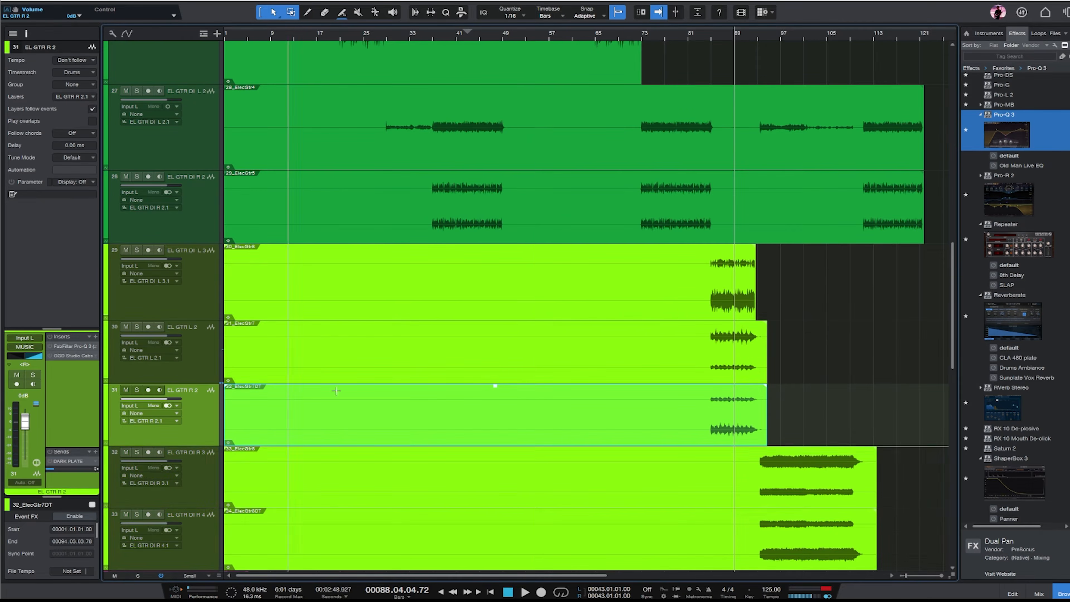
pyautogui.scroll(-4, 805, 195)
pyautogui.press('s')
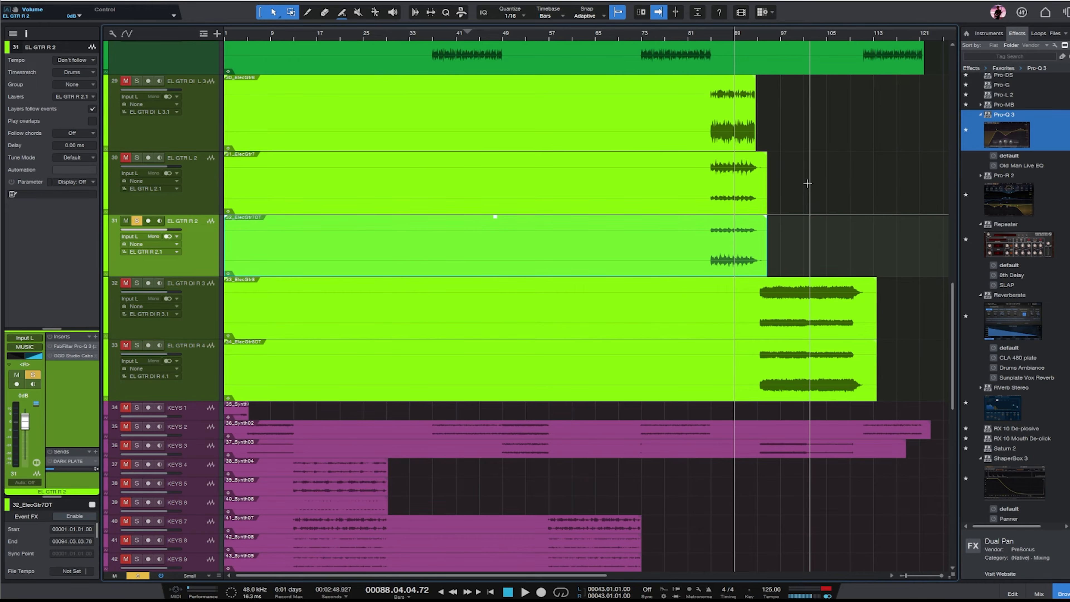
# - Copy Dual Pan from EL GTR DI L 3 onto EL GTR R 2 and check the track from bar 86
pyautogui.click(200, 175)
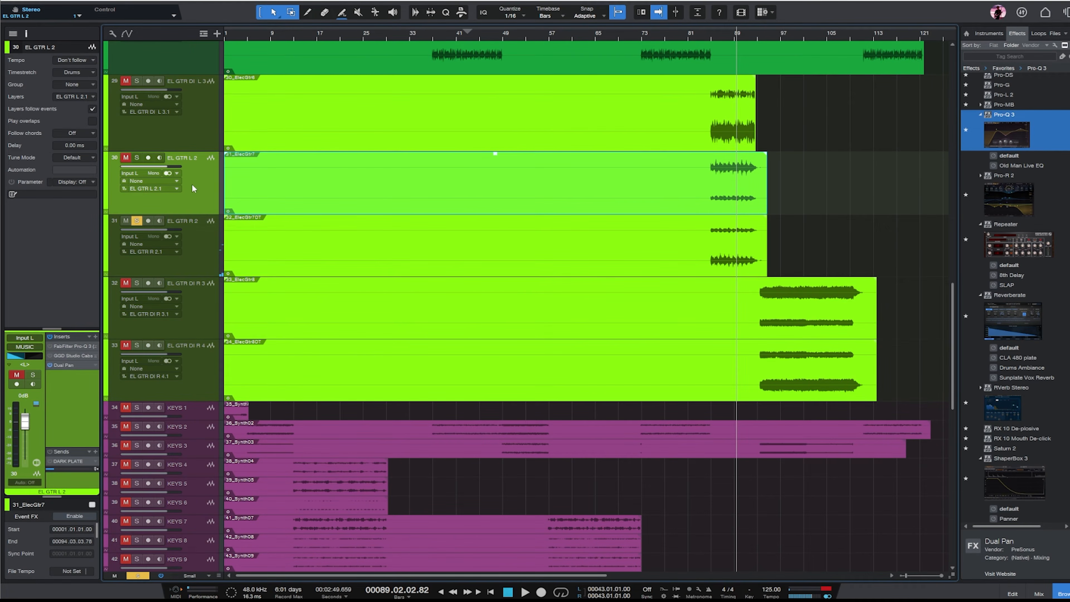
pyautogui.scroll(1, 275, 136)
pyautogui.click(203, 148)
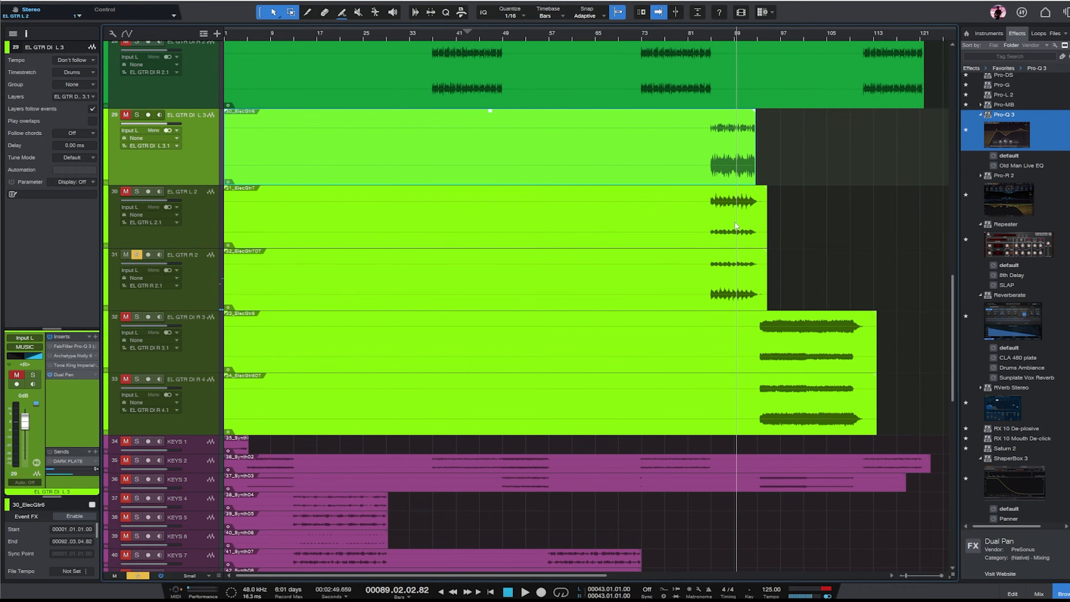
pyautogui.moveTo(64, 375); pyautogui.dragTo(195, 295)
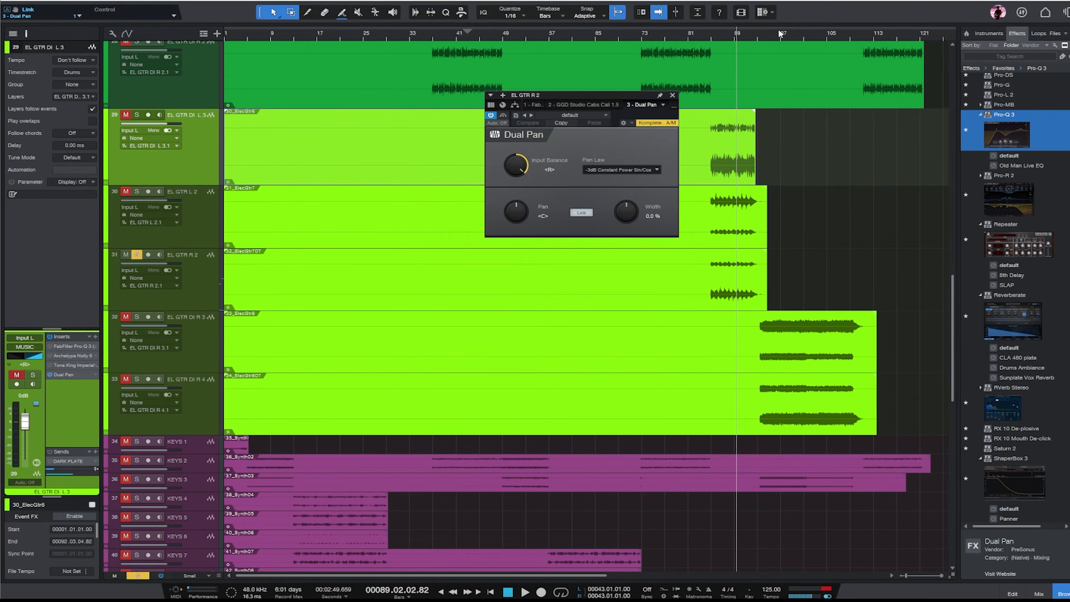
pyautogui.click(719, 34)
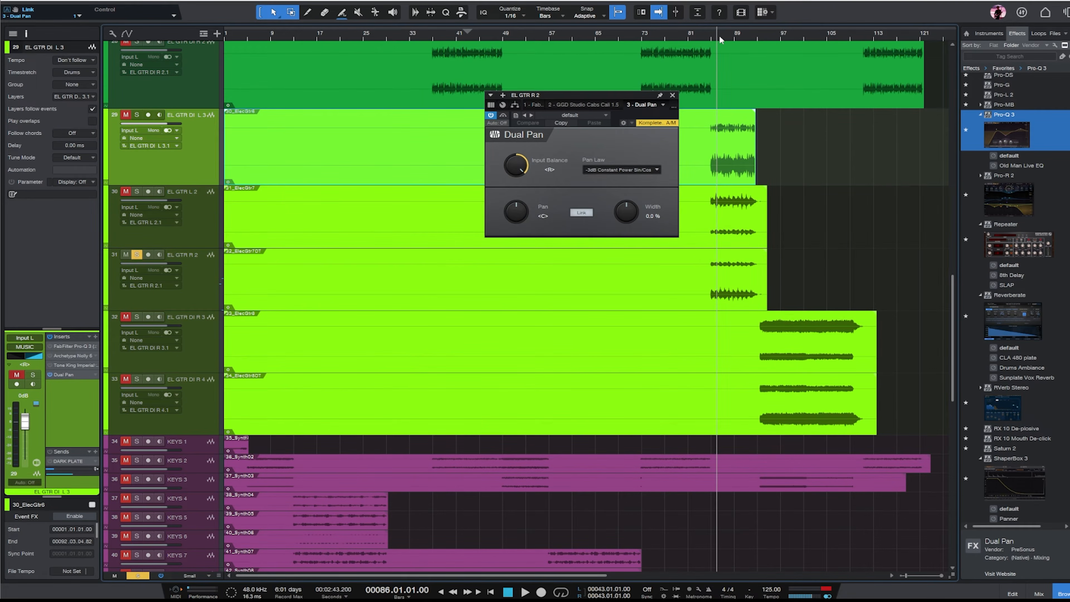
pyautogui.click(672, 94)
# - Compare EL GTR L 2 and EL GTR R 2 soloed together, and unsolo both
pyautogui.click(197, 237)
pyautogui.click(196, 283)
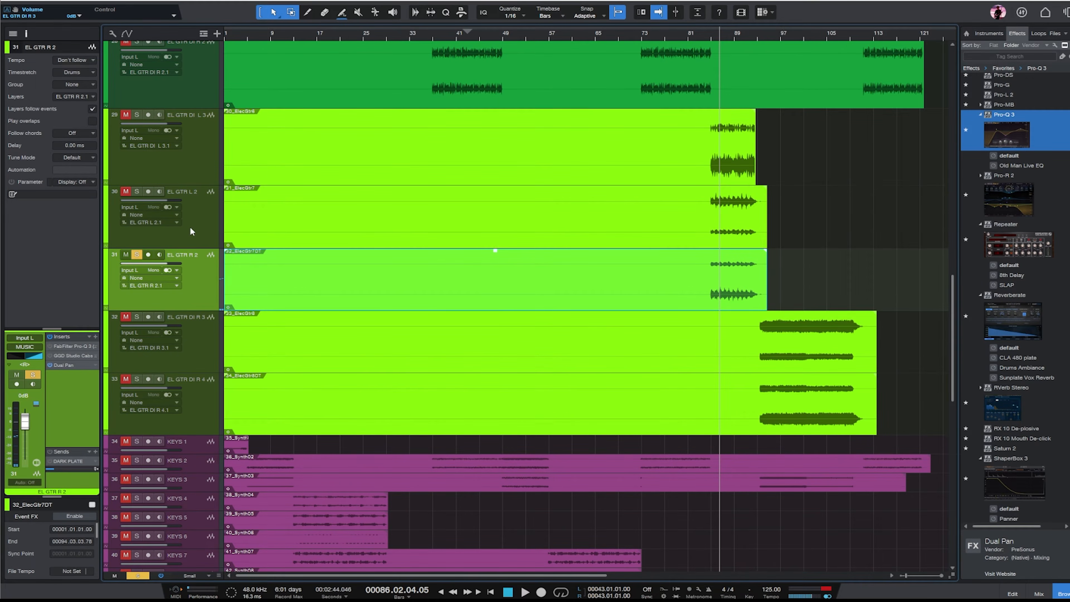
pyautogui.click(125, 192)
pyautogui.click(137, 191)
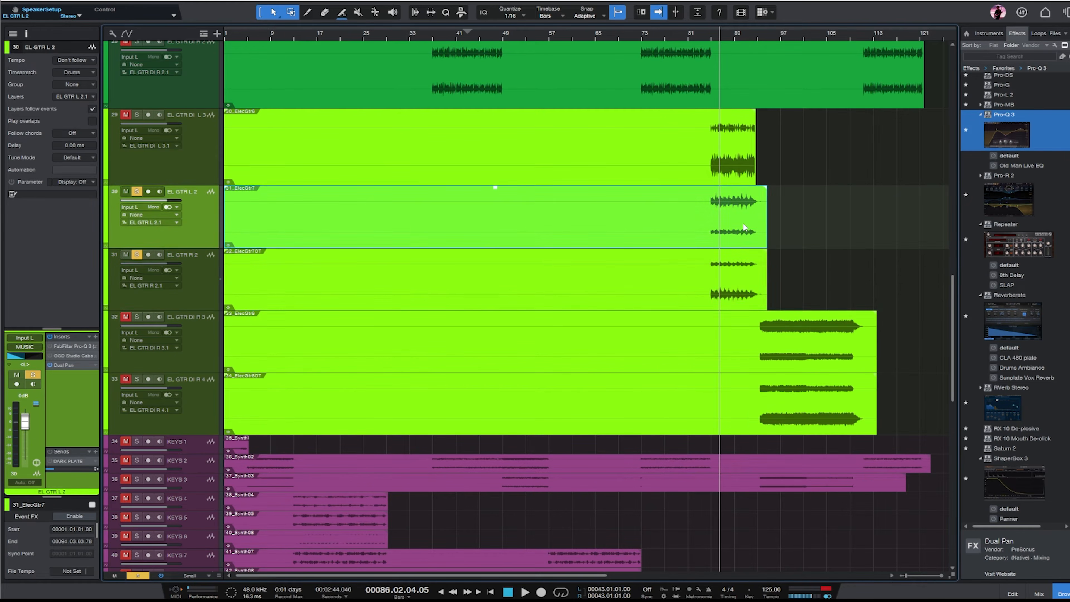
pyautogui.scroll(-2, 741, 234)
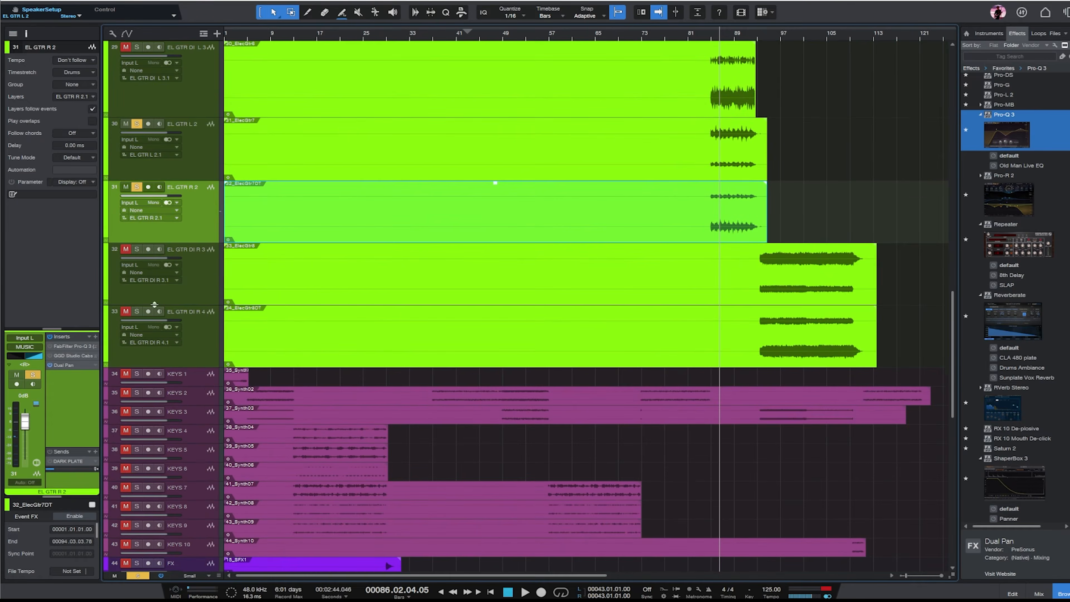
pyautogui.press('Down')
pyautogui.click(140, 124)
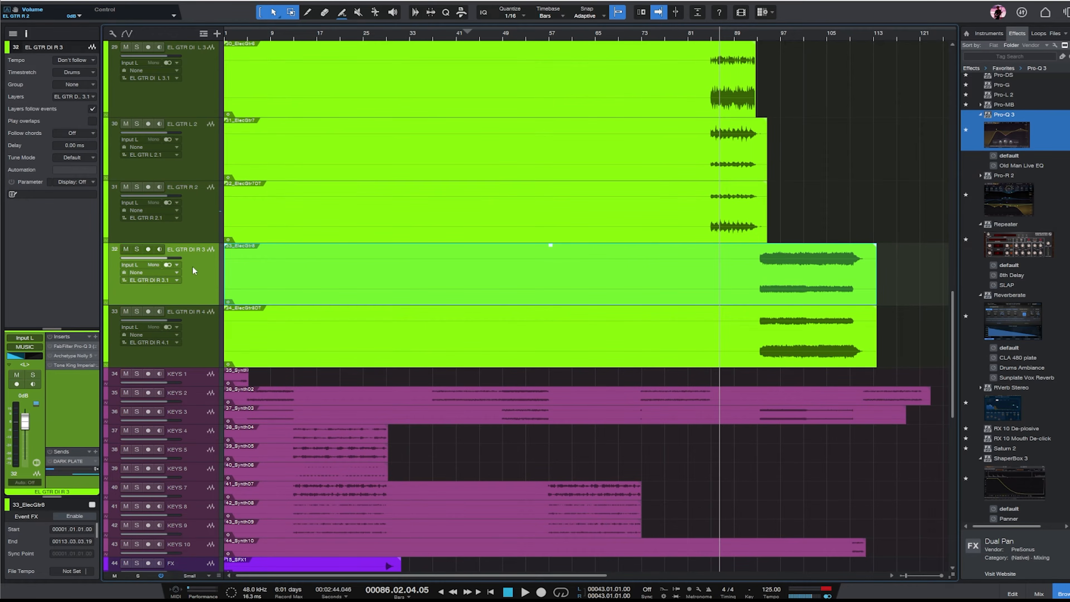
# - Play EL GTR DI R 3 soloed from bar 97
pyautogui.click(782, 33)
pyautogui.click(137, 249)
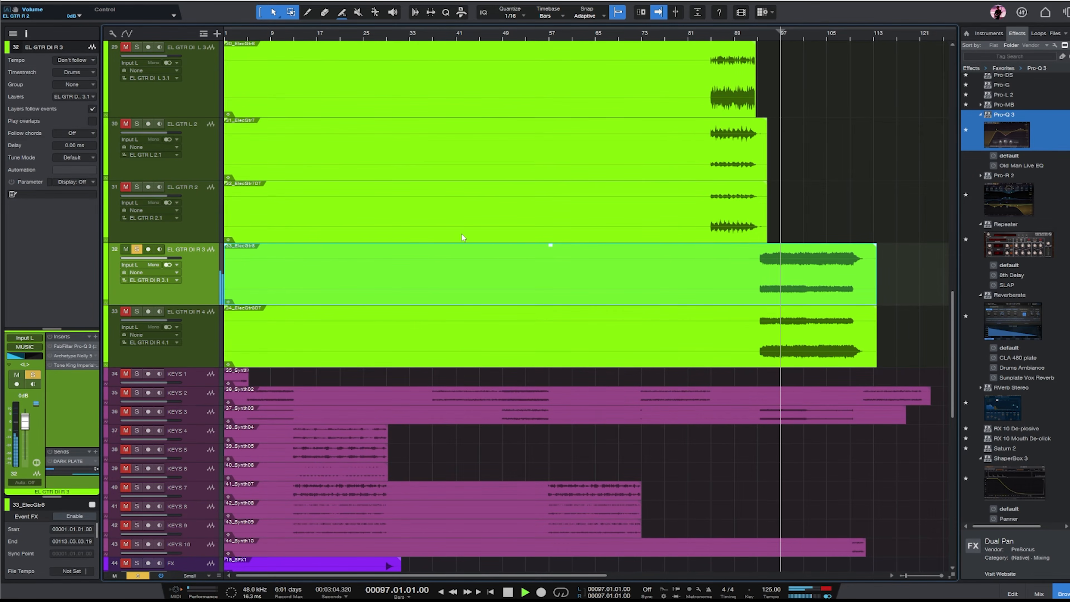
pyautogui.press('space')
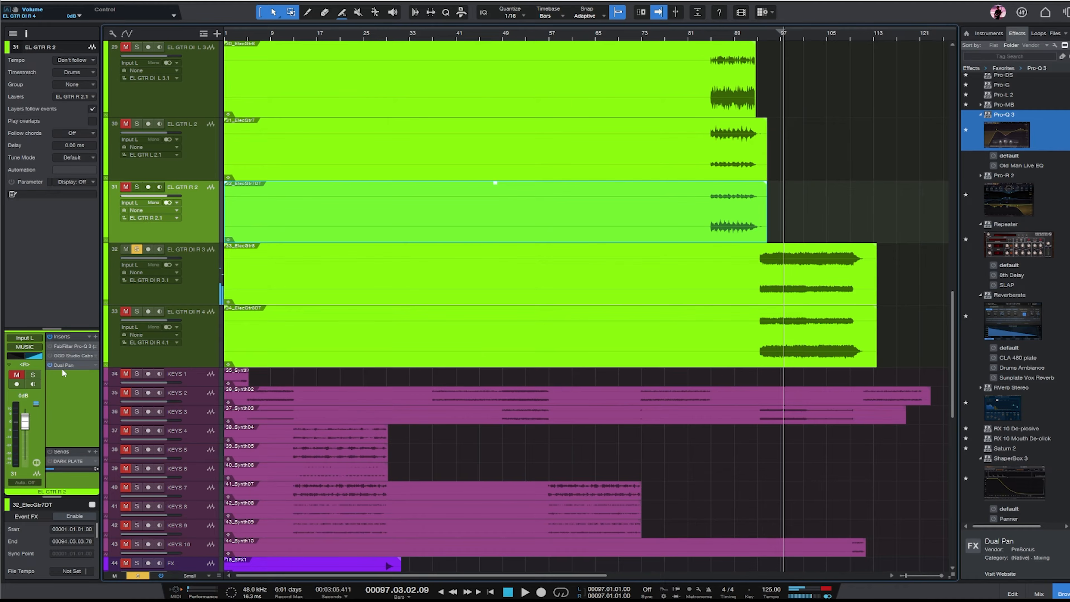
# - Copy Dual Pan from EL GTR L 2 onto EL GTR DI R 3 and unsolo the track
pyautogui.click(205, 145)
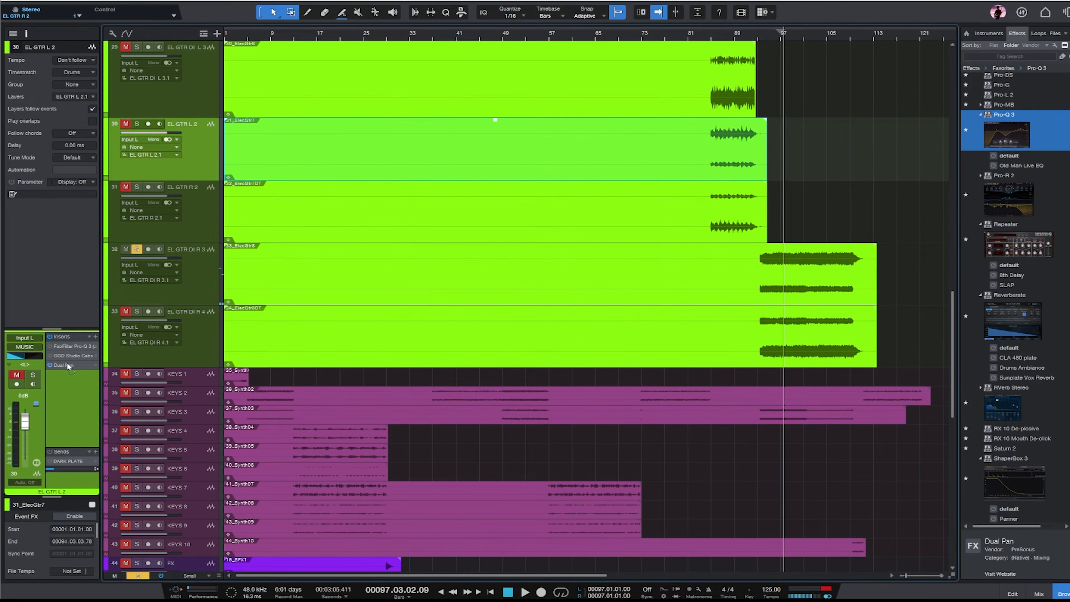
pyautogui.moveTo(68, 366); pyautogui.dragTo(156, 274)
pyautogui.click(672, 95)
pyautogui.click(200, 274)
pyautogui.click(202, 154)
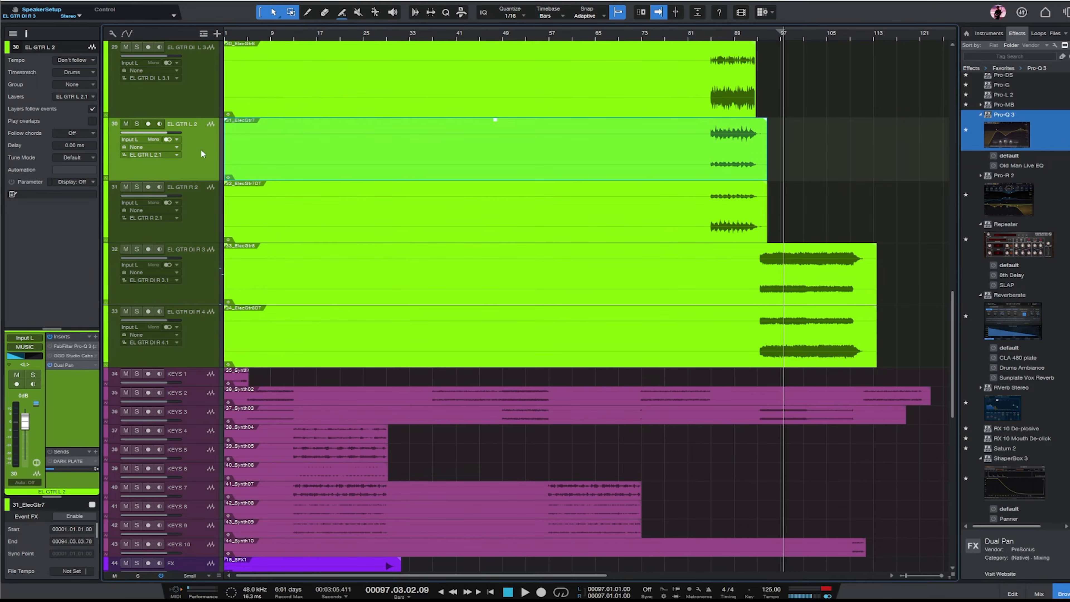
# - Copy Dual Pan from EL GTR R 2 onto EL GTR DI R 4 and play it soloed together with EL GTR DI R 3
pyautogui.click(217, 235)
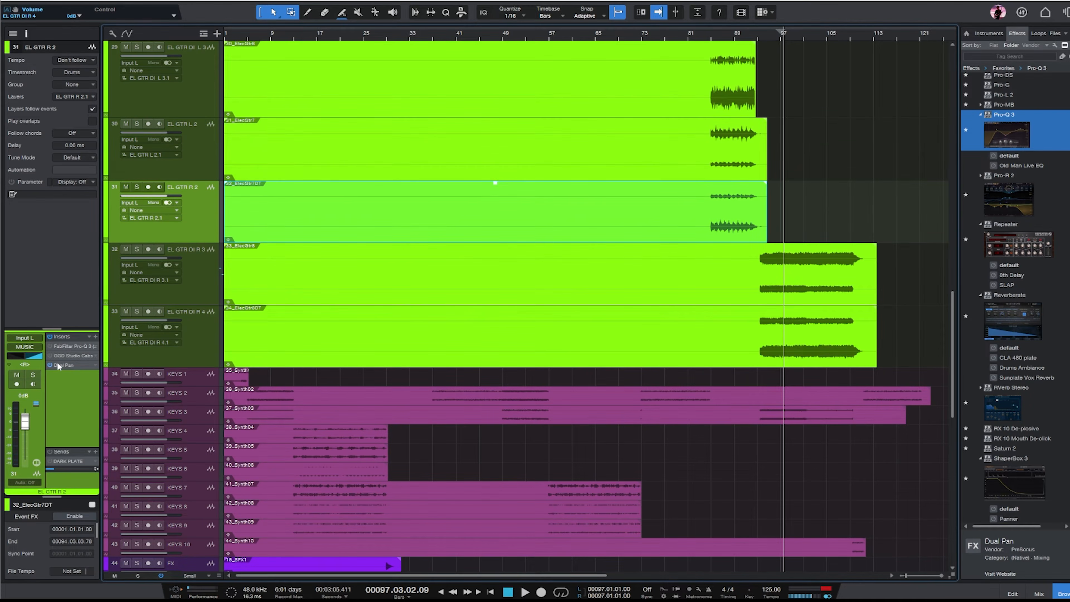
pyautogui.click(63, 365)
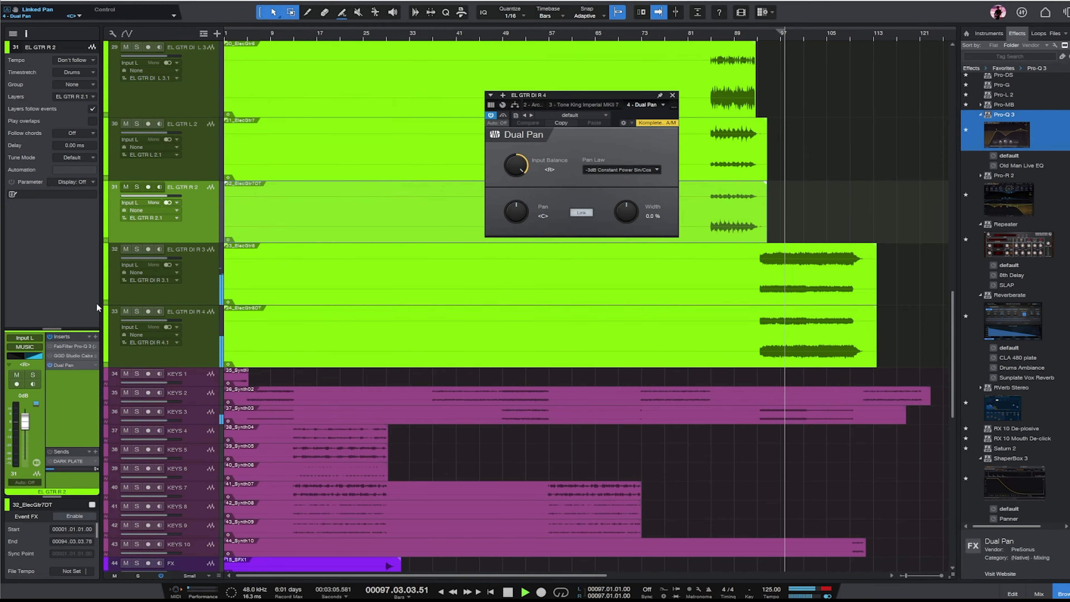
pyautogui.click(126, 311)
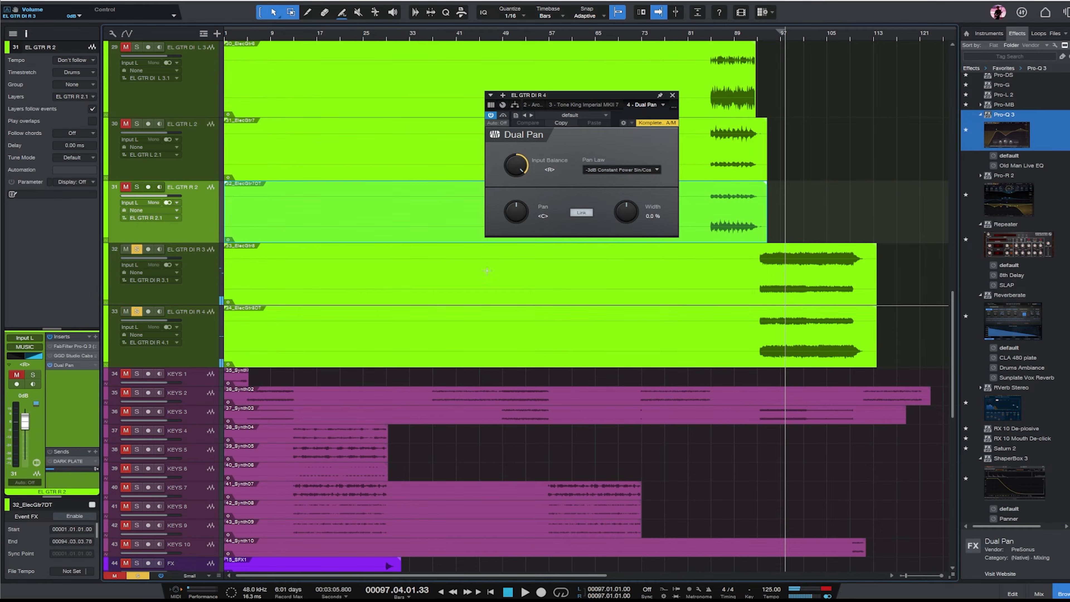
pyautogui.click(672, 95)
# - Show the mixer and open the ProjectTime insert on the Main channel
pyautogui.press('w')
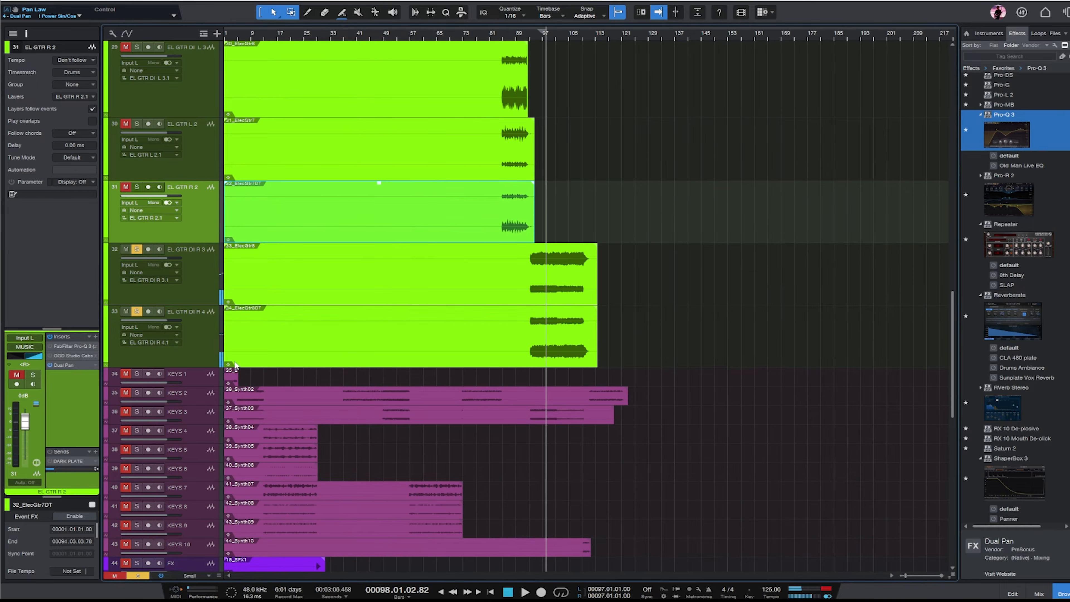
pyautogui.scroll(15, 675, 375)
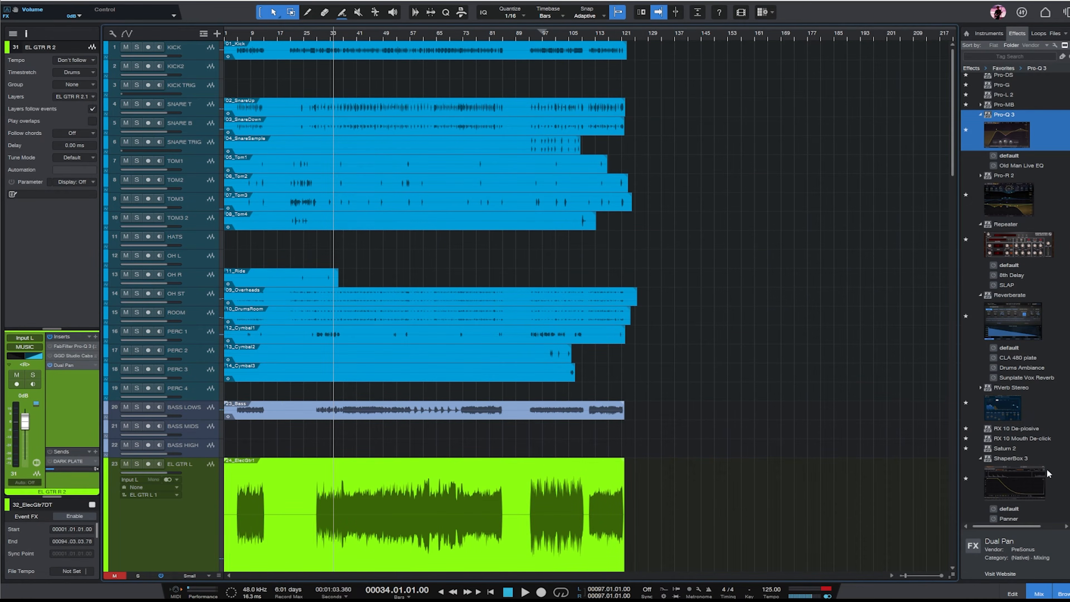
pyautogui.press('F3')
pyautogui.click(881, 174)
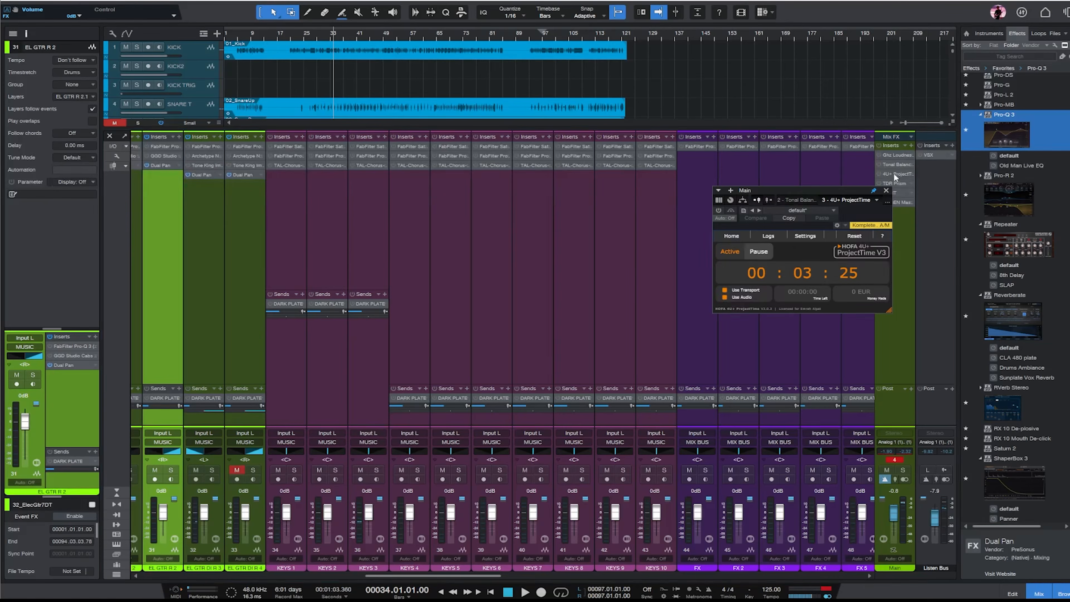
# - Close the ProjectTime plug-in window and hide the mixer to return to the full arrangement
pyautogui.click(886, 192)
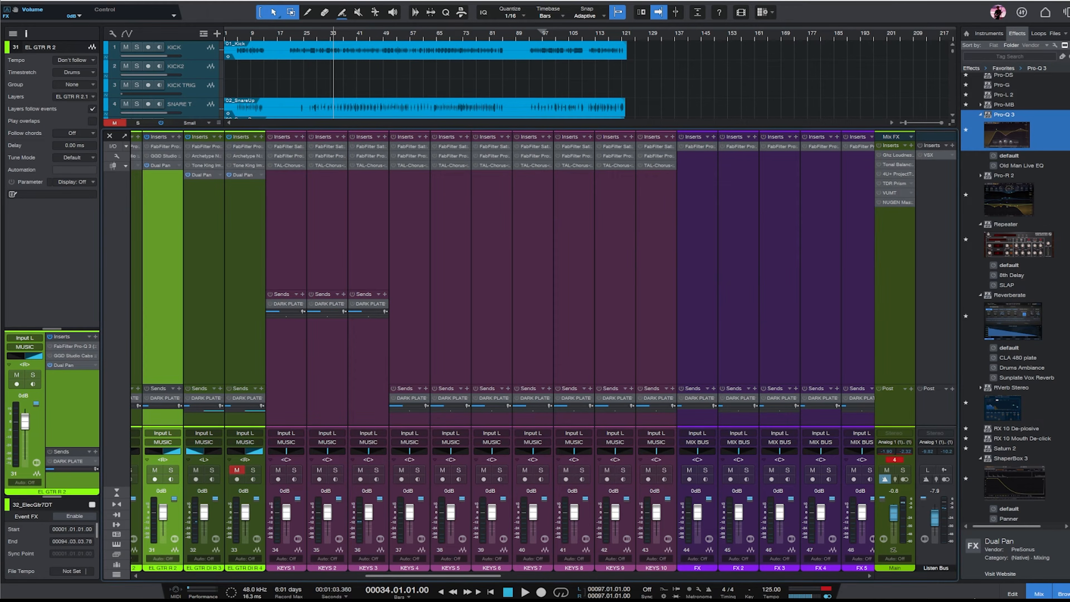
pyautogui.click(895, 177)
pyautogui.click(886, 191)
pyautogui.press('F3')
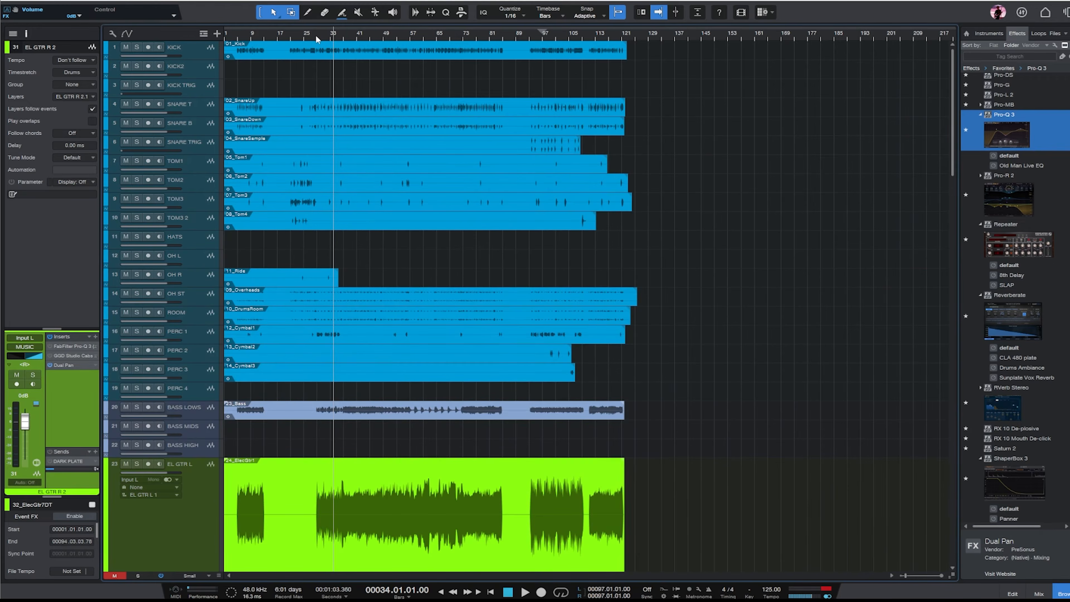
# - Enlarge the KICK track and play it soloed from bar 29
pyautogui.click(186, 59)
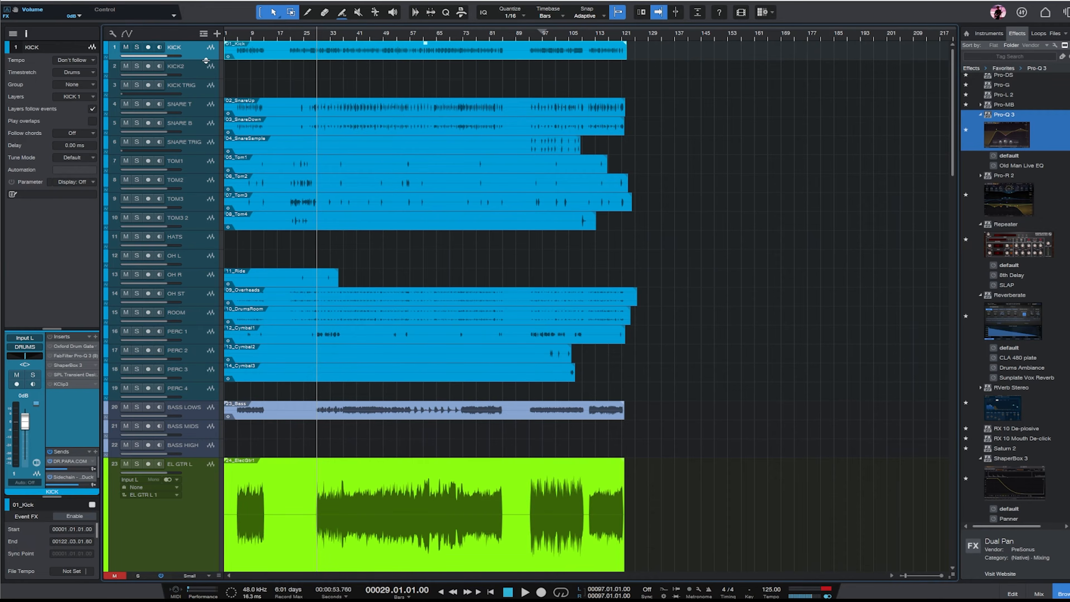
pyautogui.moveTo(206, 61); pyautogui.dragTo(205, 170)
pyautogui.press('e')
pyautogui.press('e')
pyautogui.press('s')
pyautogui.press('space')
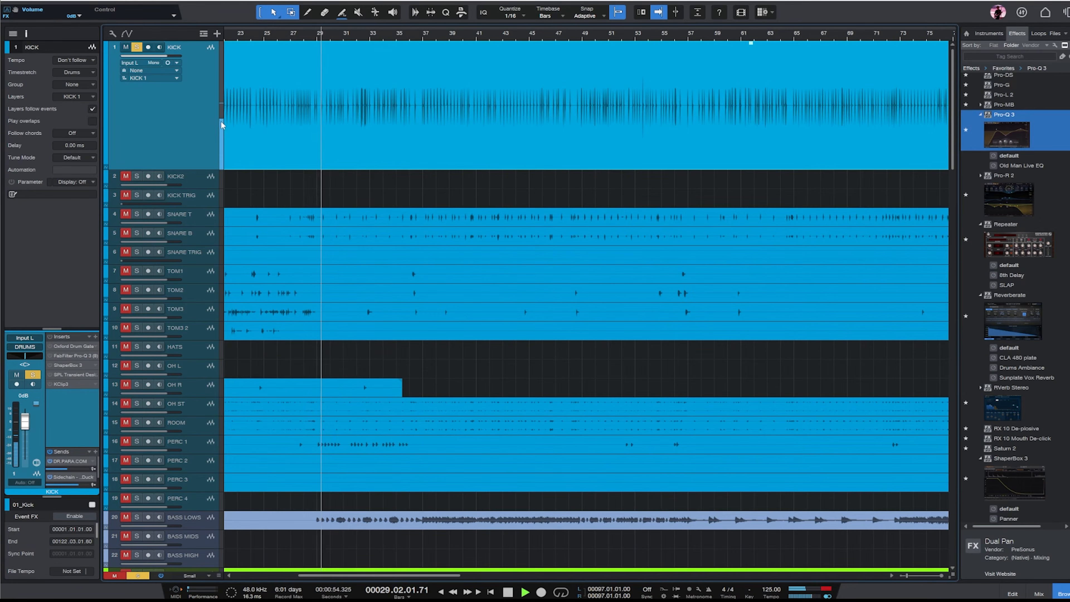
# - Raise the clip gain of the 01_Kick audio event across the whole song
pyautogui.press('w')
pyautogui.press('w')
pyautogui.moveTo(426, 47); pyautogui.dragTo(426, 37)
pyautogui.press('f')
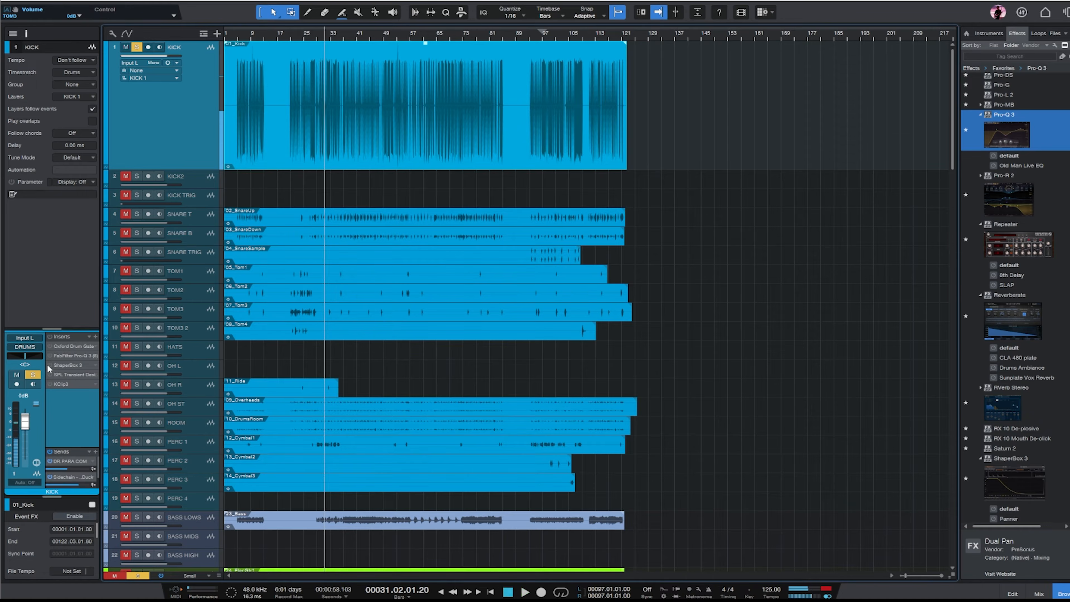
# - In the KICK track's ShaperBox 3, shorten the volume curve's hold by moving its second point to 41.3 ms at 0.00 dB
pyautogui.click(66, 365)
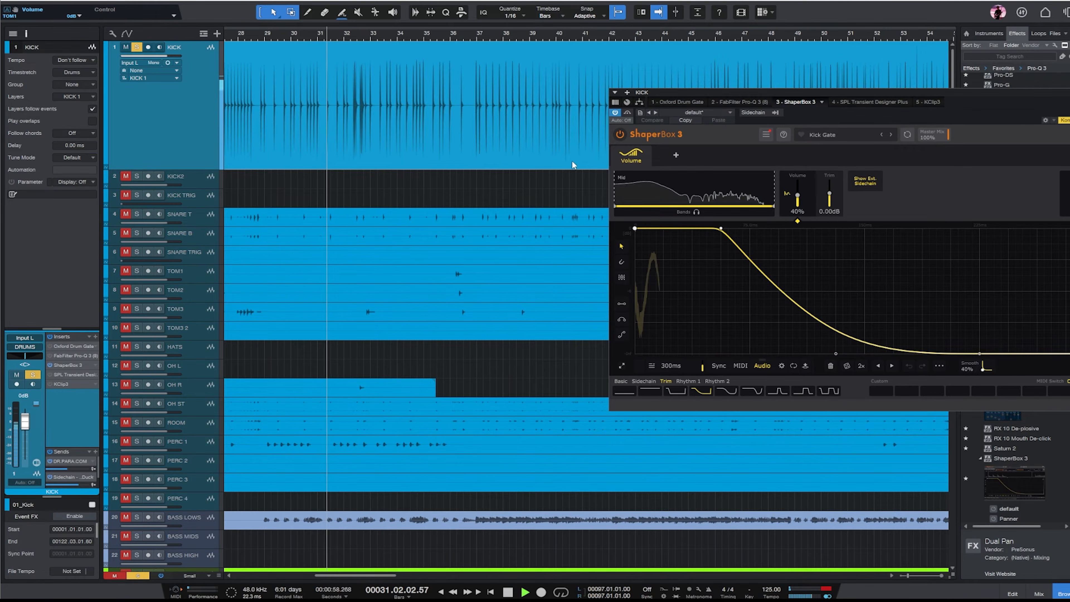
pyautogui.moveTo(721, 228); pyautogui.dragTo(698, 228)
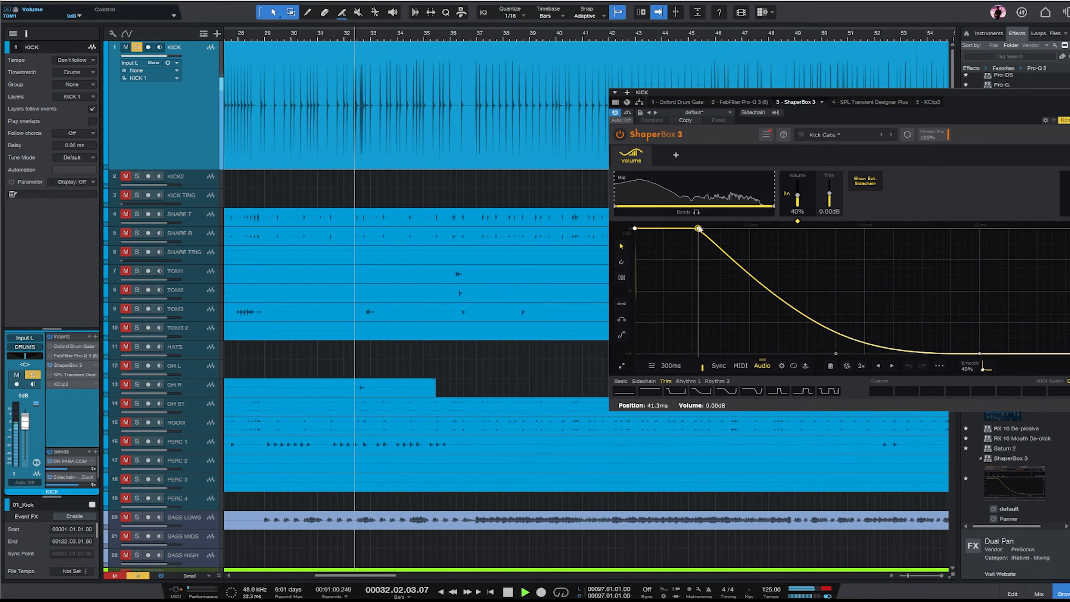
pyautogui.press('space')
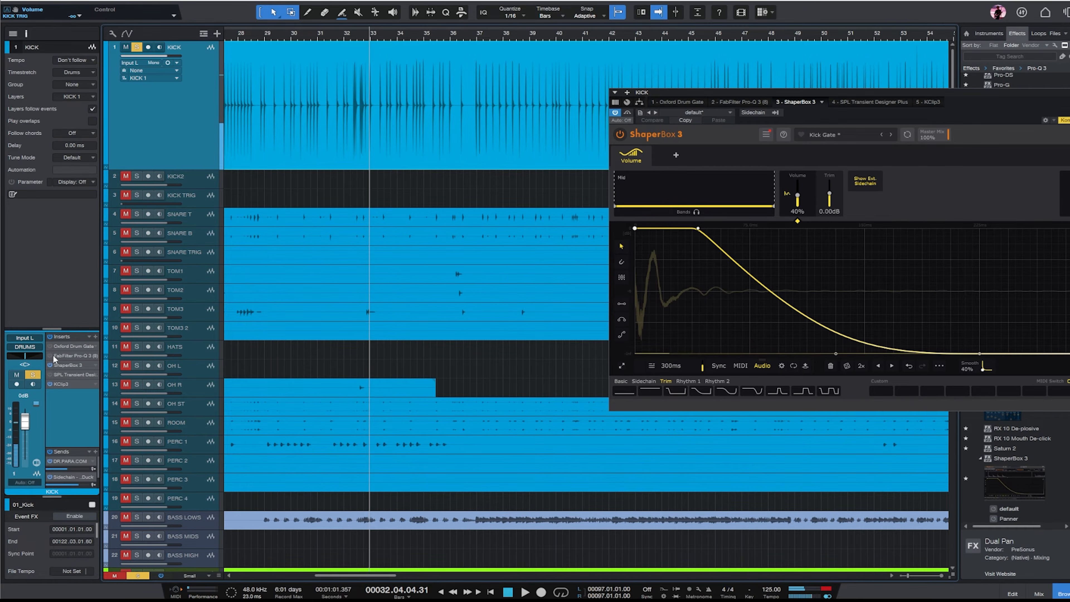
# - Lower the selected Drums Depth and Music Depth FX channels to -8.1 dB in the mixer, resume playback and hide the mixer
pyautogui.click(77, 356)
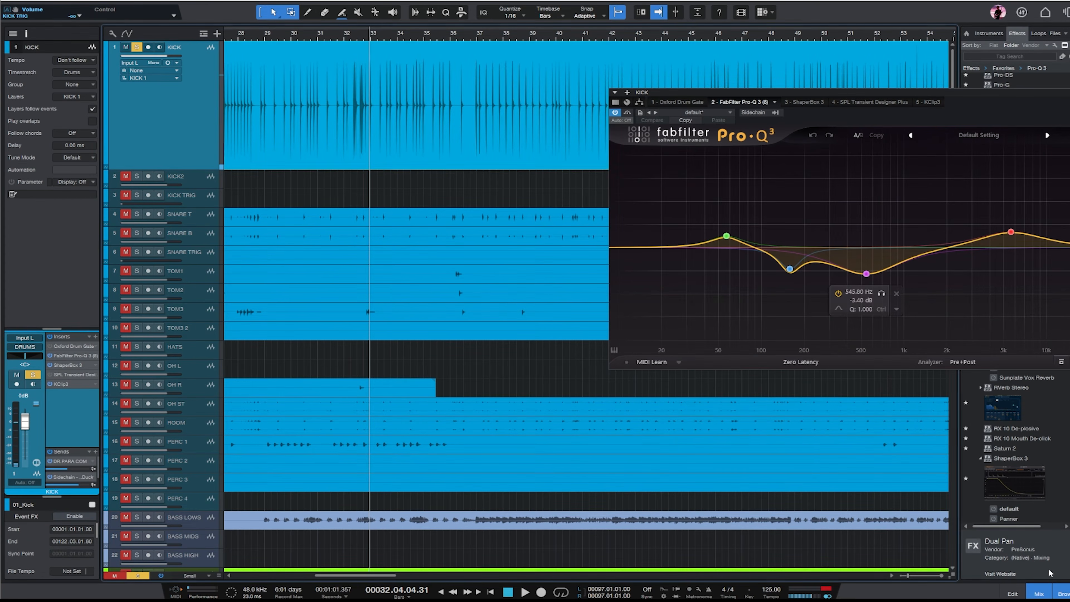
pyautogui.click(1039, 592)
pyautogui.press('Escape')
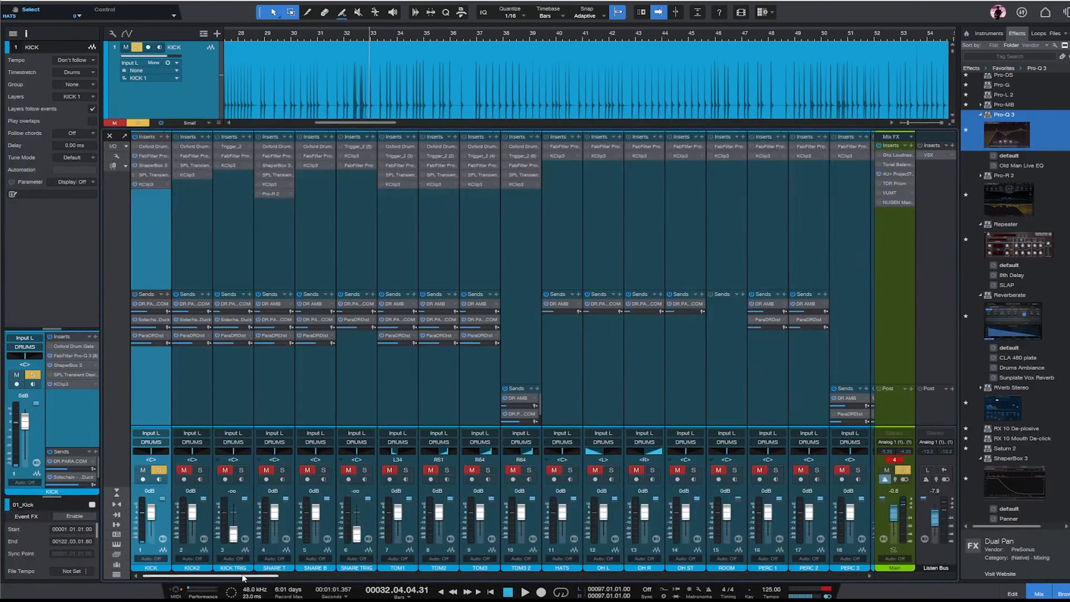
pyautogui.moveTo(243, 577); pyautogui.dragTo(724, 575)
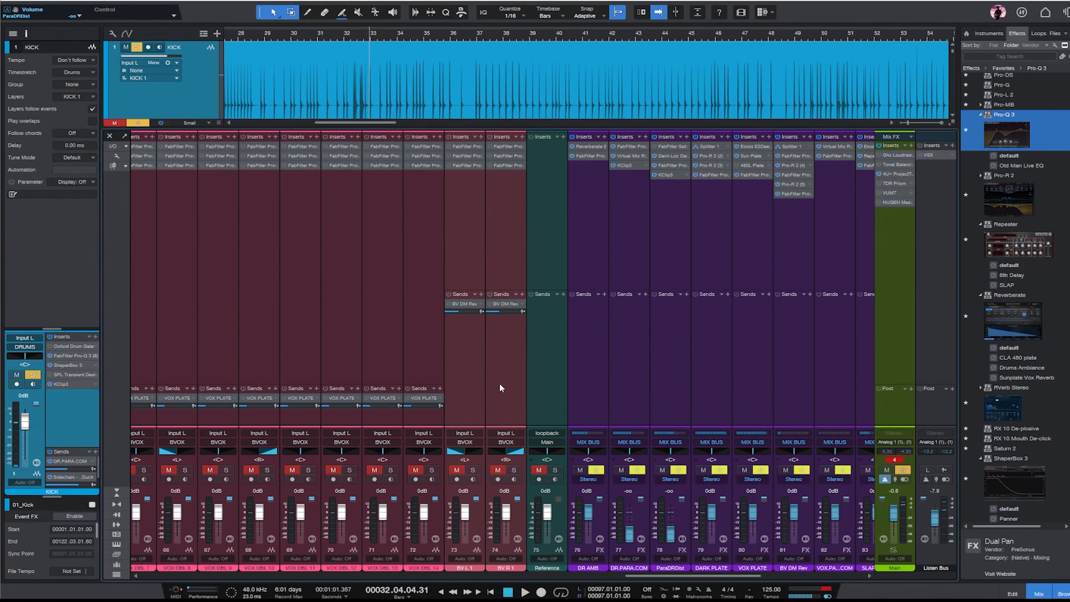
pyautogui.moveTo(656, 577); pyautogui.dragTo(748, 576)
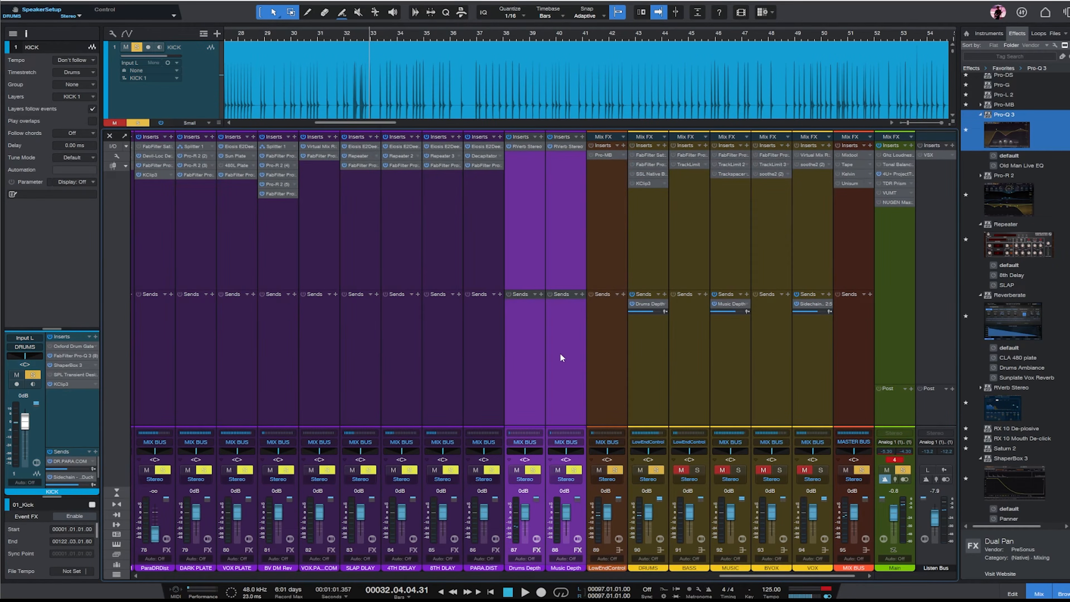
pyautogui.moveTo(571, 513); pyautogui.dragTo(571, 520)
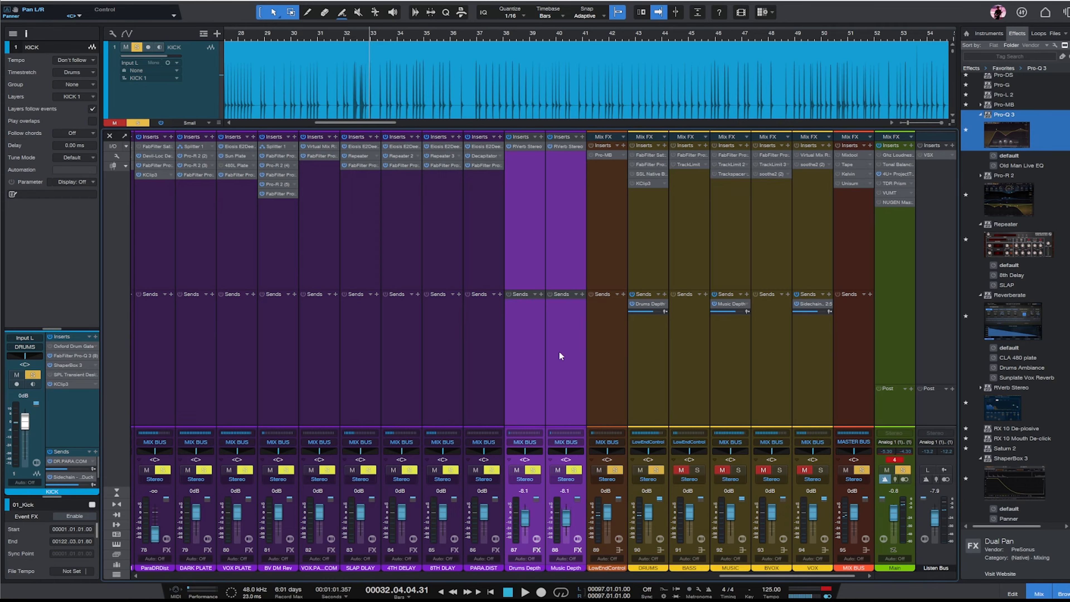
pyautogui.press('space')
pyautogui.click(1038, 594)
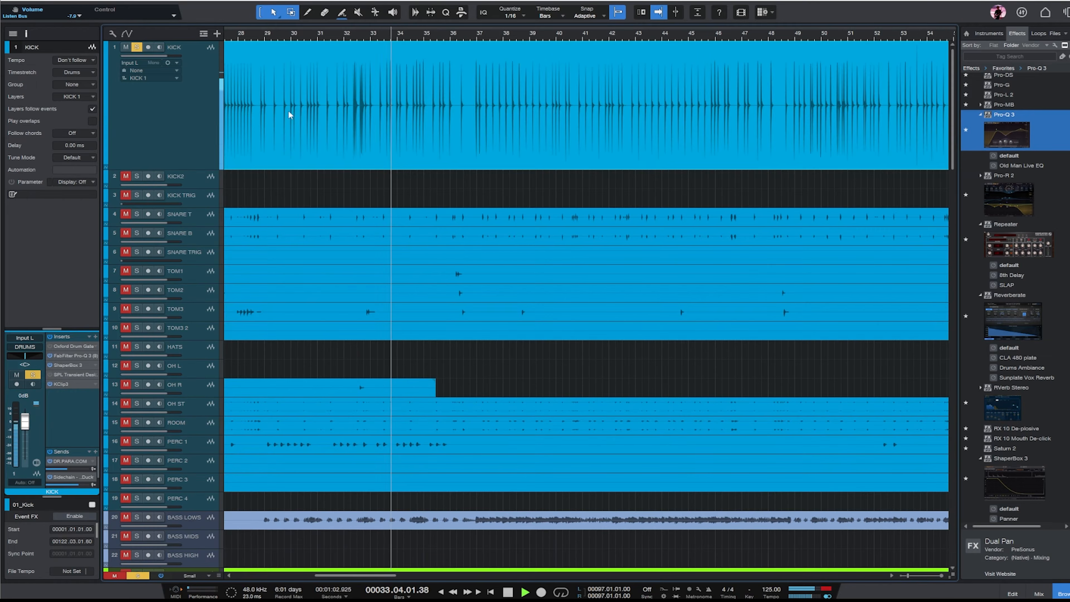
# - In the kick's Pro-Q 3, set the low band to +1.84 dB, deepen the 545 Hz cut and raise the 5.5 kHz band to +2.84 dB
pyautogui.click(70, 356)
pyautogui.moveTo(707, 246); pyautogui.dragTo(731, 235)
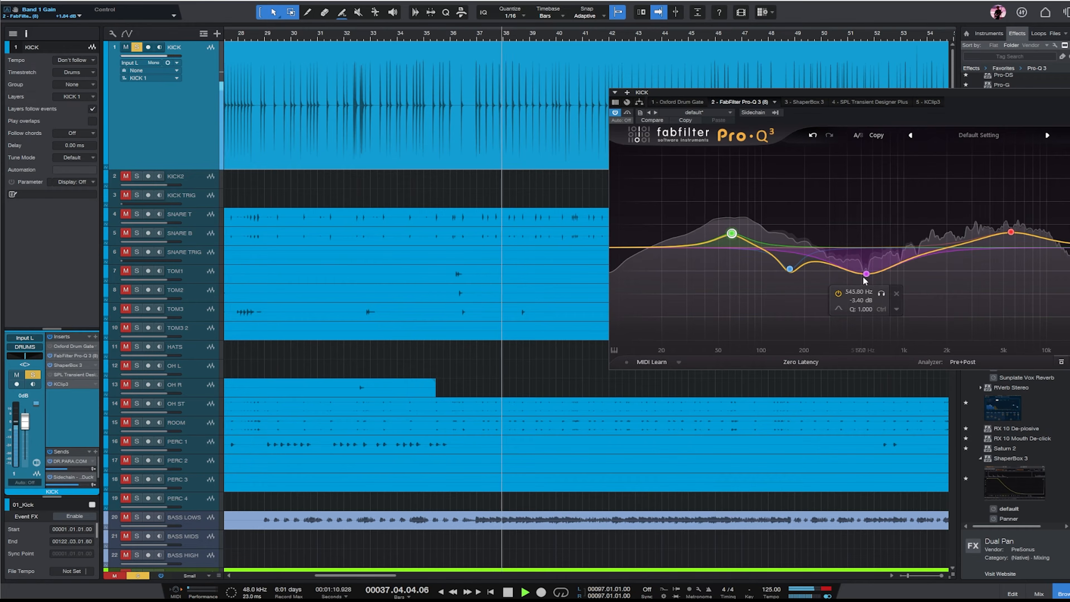
pyautogui.moveTo(866, 274); pyautogui.dragTo(866, 283)
pyautogui.moveTo(1011, 232); pyautogui.dragTo(1010, 225)
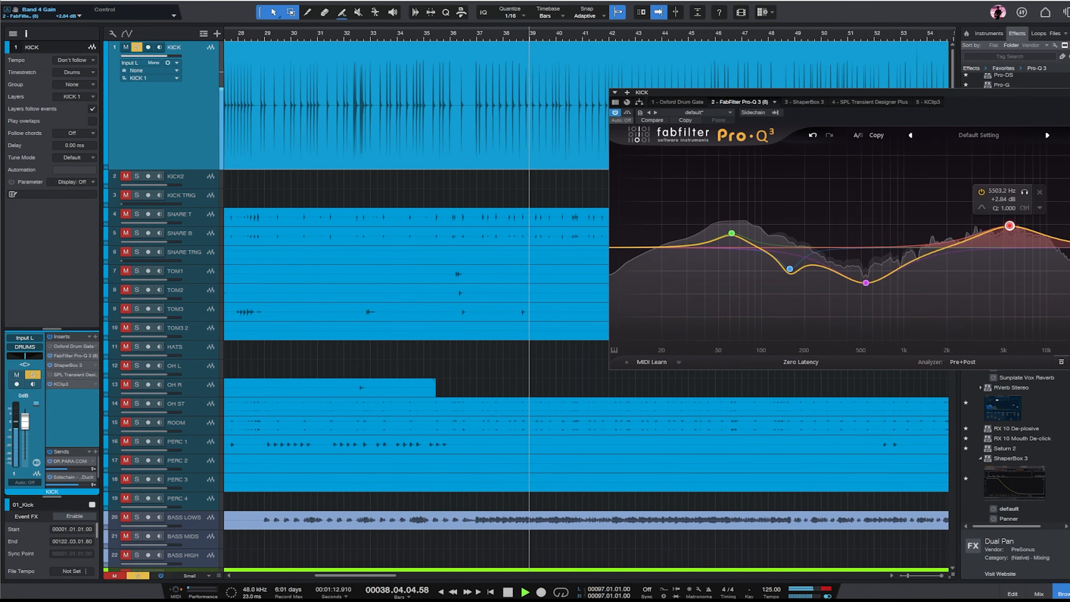
pyautogui.press('Escape')
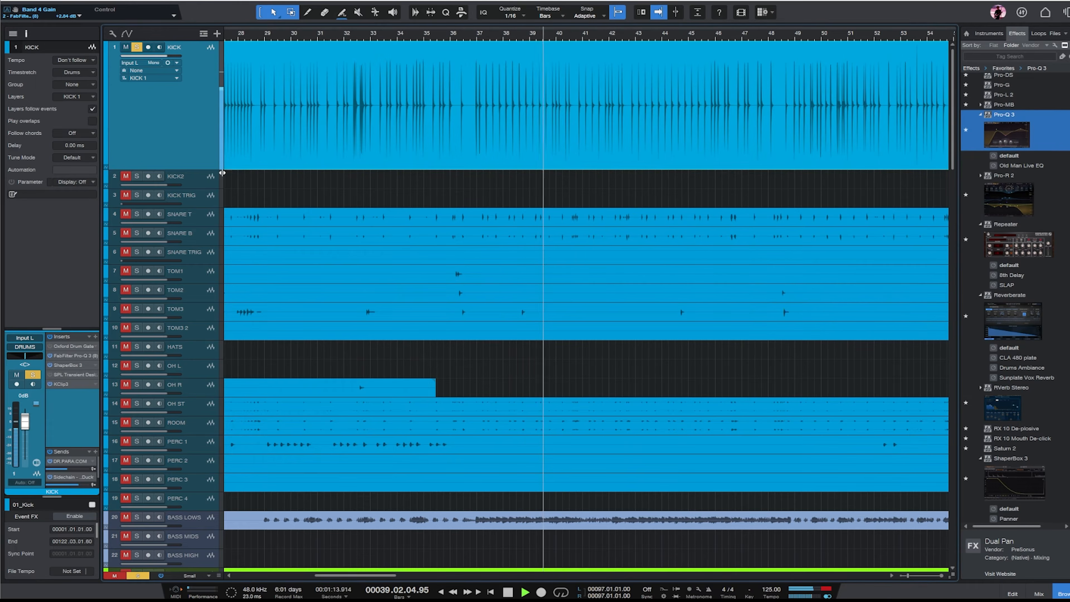
# - Set the KICK track's KClip3 input gain to 2.7 dB and unsolo the track
pyautogui.click(62, 384)
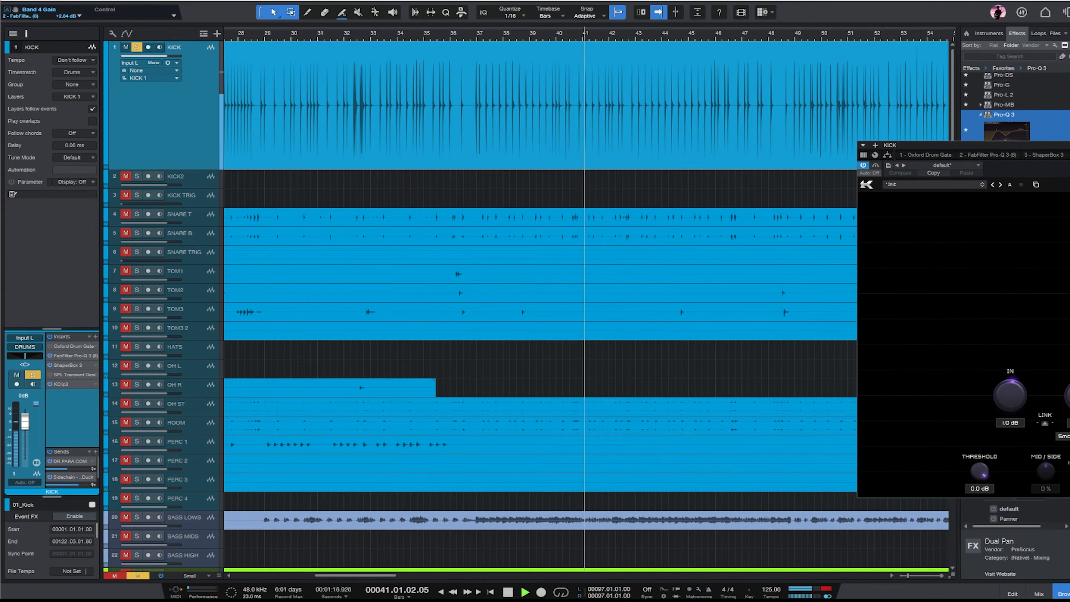
pyautogui.moveTo(1059, 145); pyautogui.dragTo(577, 132)
pyautogui.moveTo(530, 387); pyautogui.dragTo(569, 347)
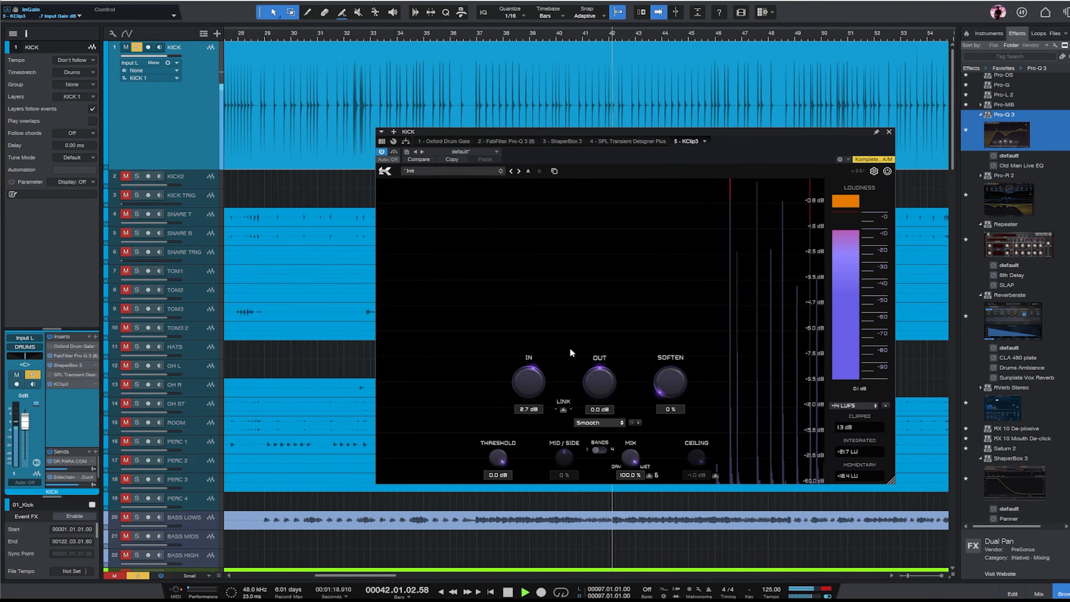
pyautogui.click(889, 134)
pyautogui.click(136, 47)
# - Copy the 01_Kick audio event onto the KICK TRIG track at the same position
pyautogui.press('w')
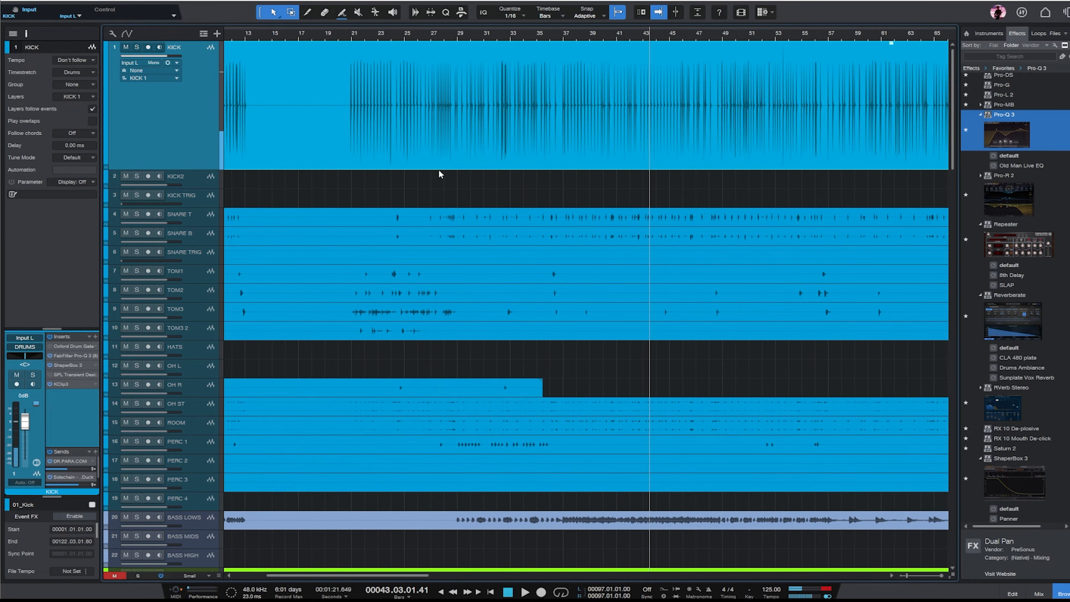
pyautogui.moveTo(366, 165); pyautogui.dragTo(365, 197)
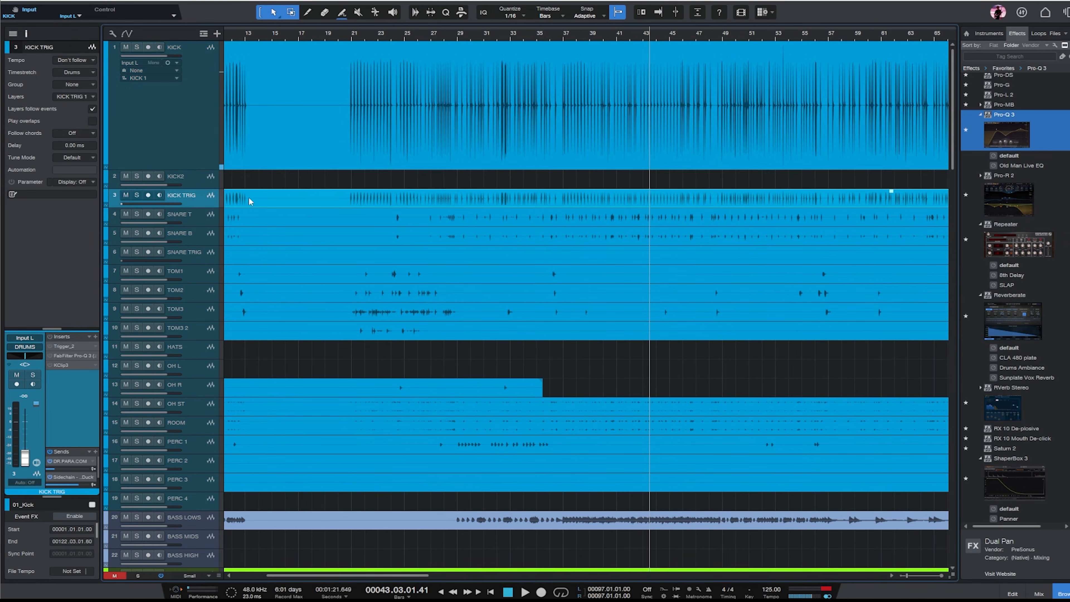
pyautogui.press('w')
# - Enlarge the SNARE T track and play it soloed from bar 43
pyautogui.click(204, 224)
pyautogui.moveTo(201, 227); pyautogui.dragTo(201, 296)
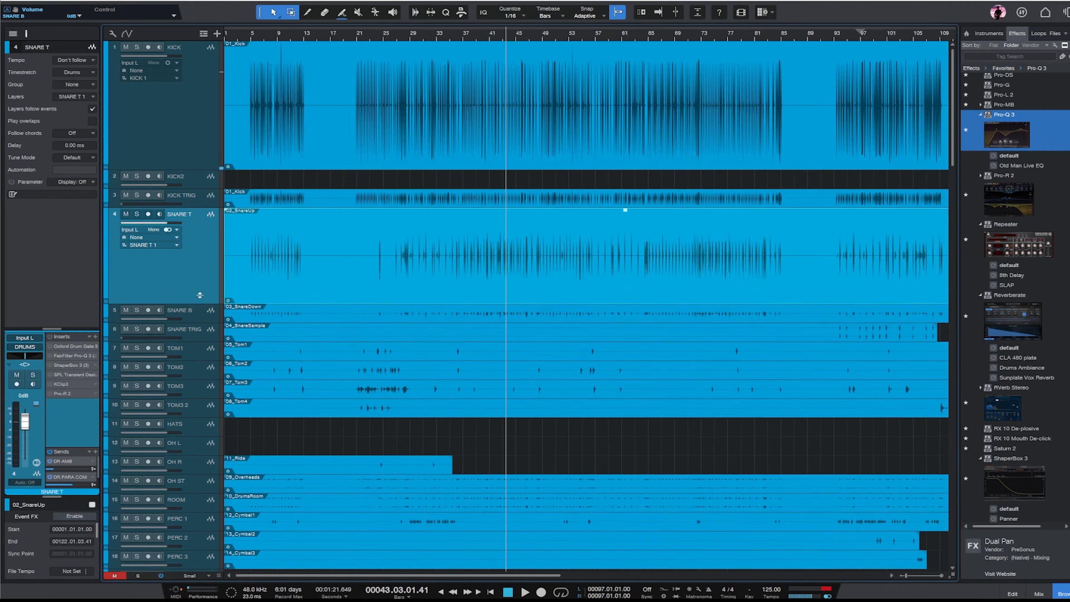
pyautogui.press('e')
pyautogui.press('e')
pyautogui.press('s')
pyautogui.press('space')
# - Raise the clip gain of the 02_SnareUp audio event across the whole song
pyautogui.press('w')
pyautogui.press('w')
pyautogui.press('w')
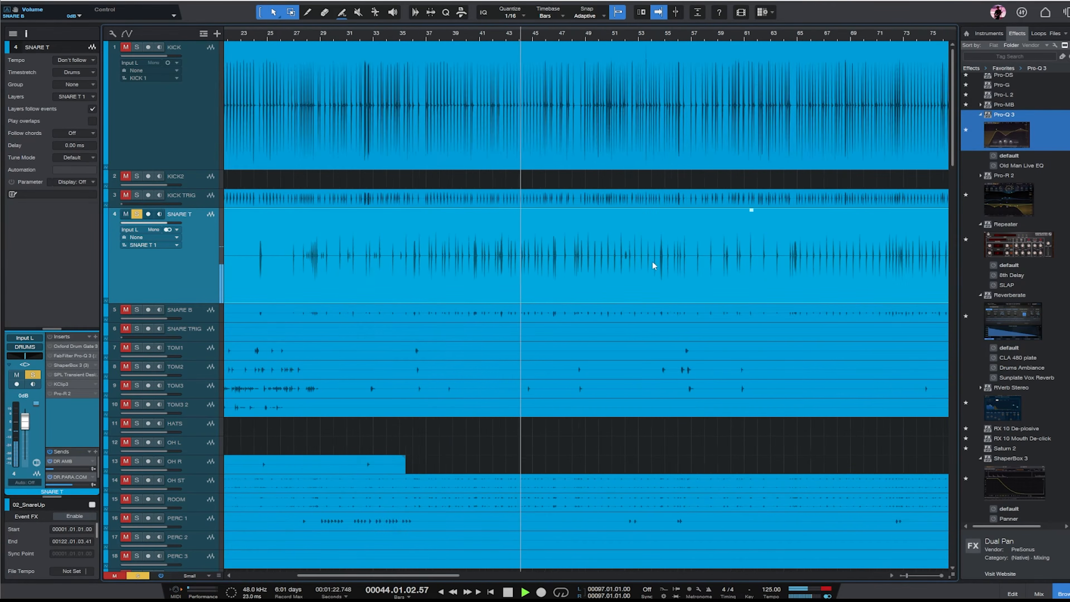
pyautogui.moveTo(426, 211); pyautogui.dragTo(428, 193)
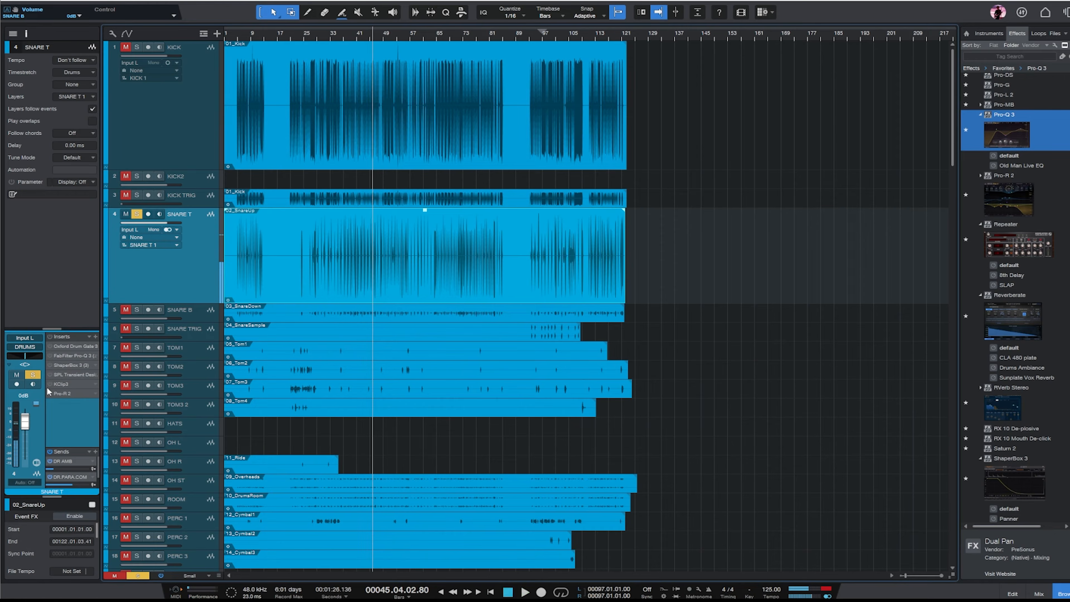
# - Open KClip3 on SNARE T during playback and raise its input gain
pyautogui.press('space')
pyautogui.click(56, 384)
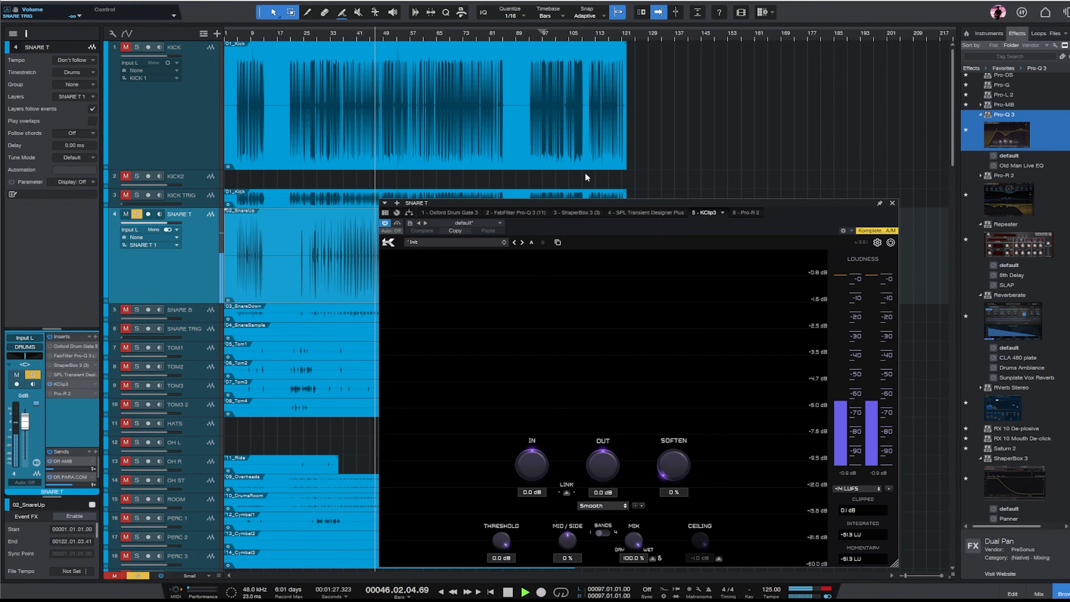
pyautogui.moveTo(653, 205); pyautogui.dragTo(659, 161)
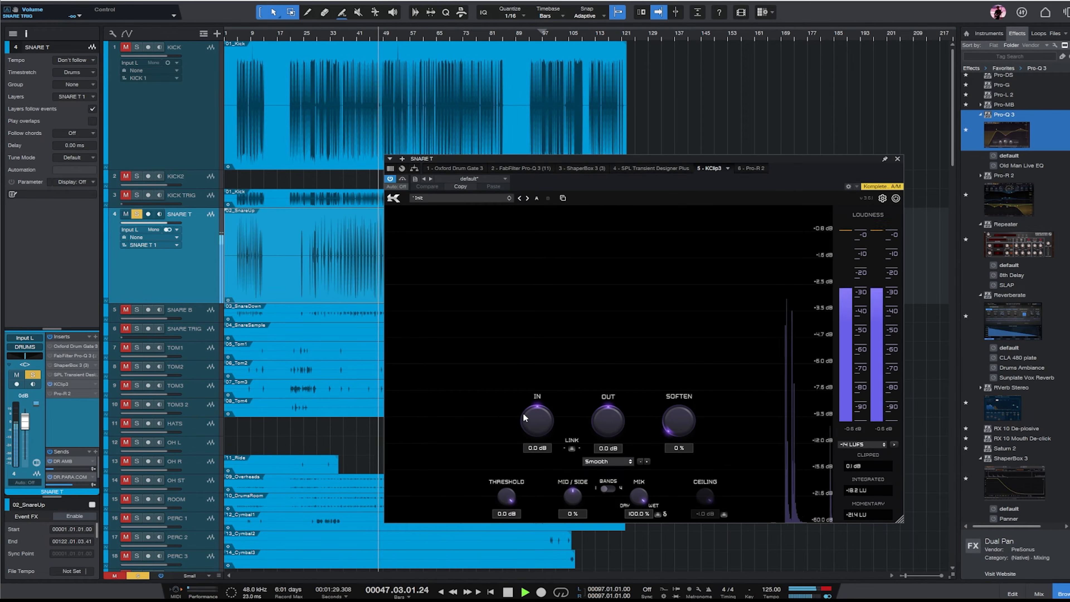
pyautogui.moveTo(524, 417); pyautogui.dragTo(543, 405)
# - Enable SNARE T's Pro-Q 3, add cuts near 500 Hz and 2 kHz (-2.11 dB), and move the 195 Hz boost to 224.39 Hz at +5.71 dB
pyautogui.click(534, 167)
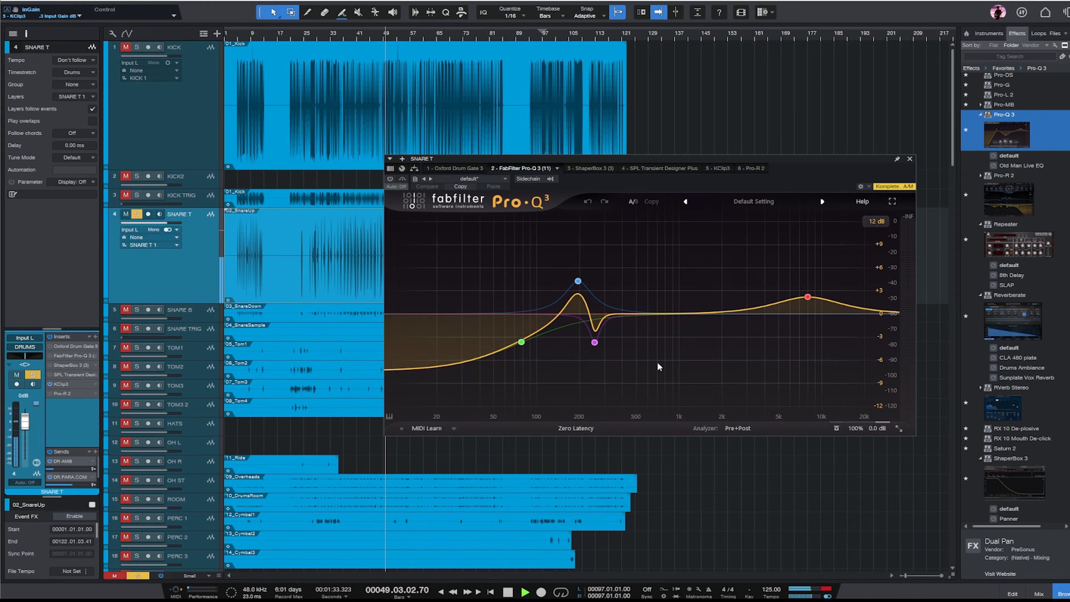
pyautogui.click(390, 179)
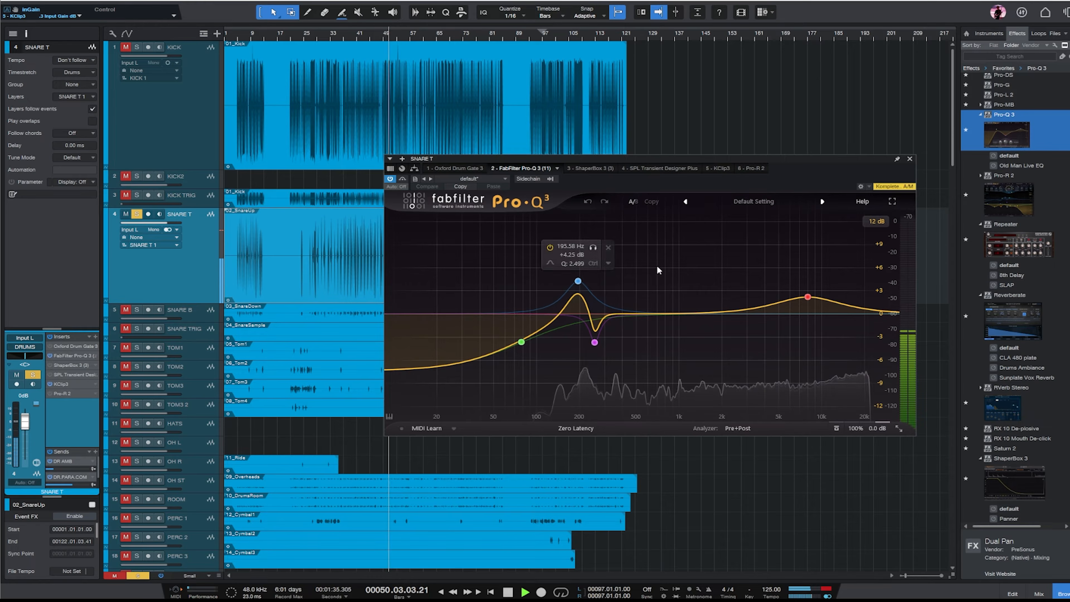
pyautogui.moveTo(651, 313); pyautogui.dragTo(639, 346)
pyautogui.scroll(3, 639, 345)
pyautogui.moveTo(722, 314)
pyautogui.mouseDown()
pyautogui.moveTo(719, 263)
pyautogui.moveTo(722, 331)
pyautogui.mouseUp()
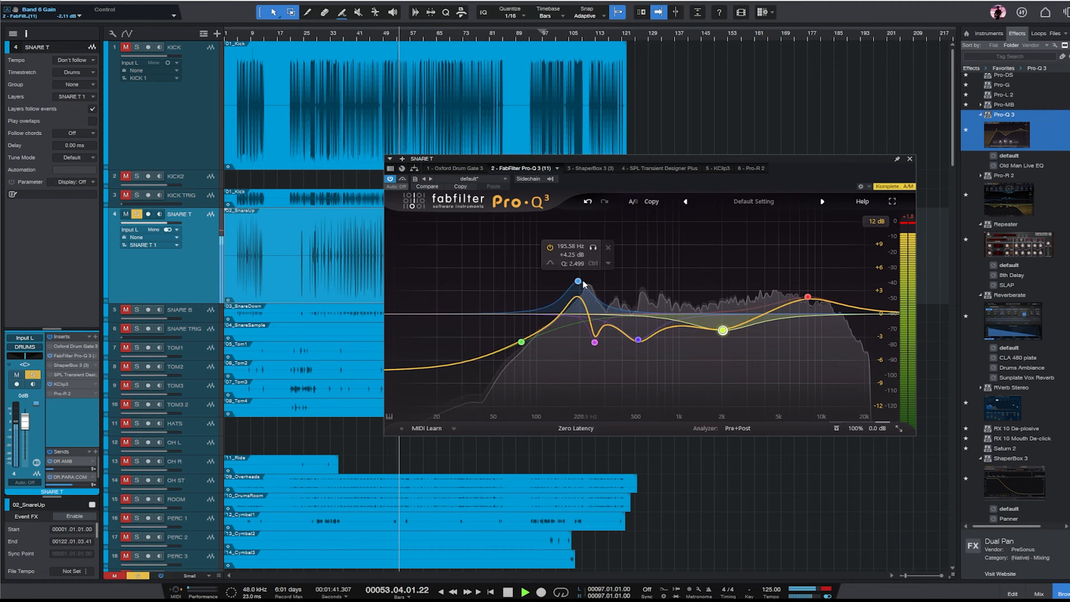
pyautogui.moveTo(579, 282); pyautogui.dragTo(587, 270)
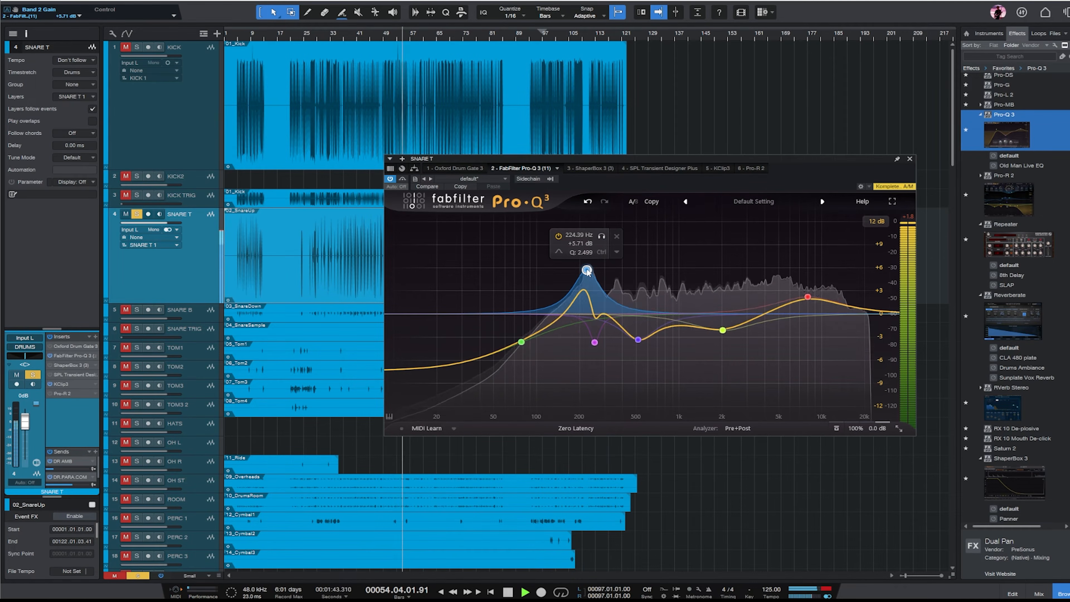
pyautogui.press('space')
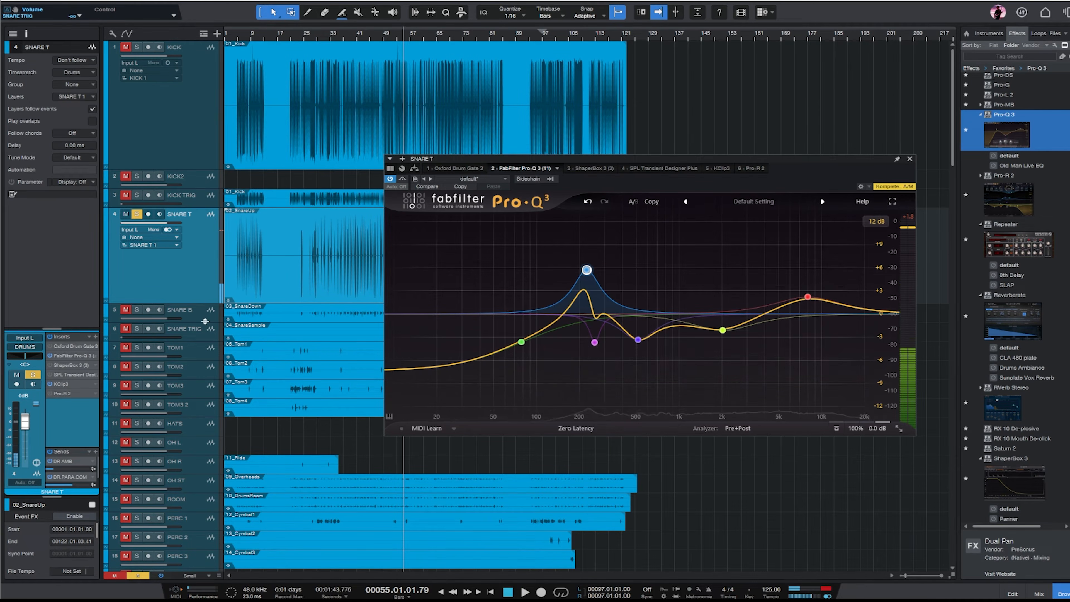
# - Close the snare EQ and enlarge the SNARE TRIG track to inspect the 04_SnareSample event
pyautogui.click(202, 334)
pyautogui.click(825, 159)
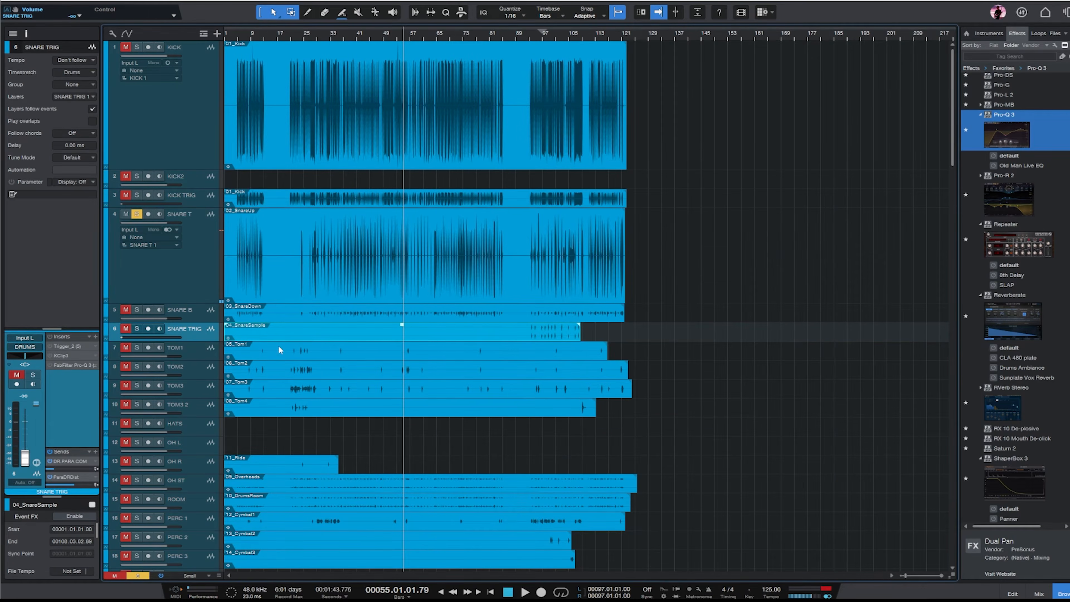
pyautogui.moveTo(207, 342); pyautogui.dragTo(207, 433)
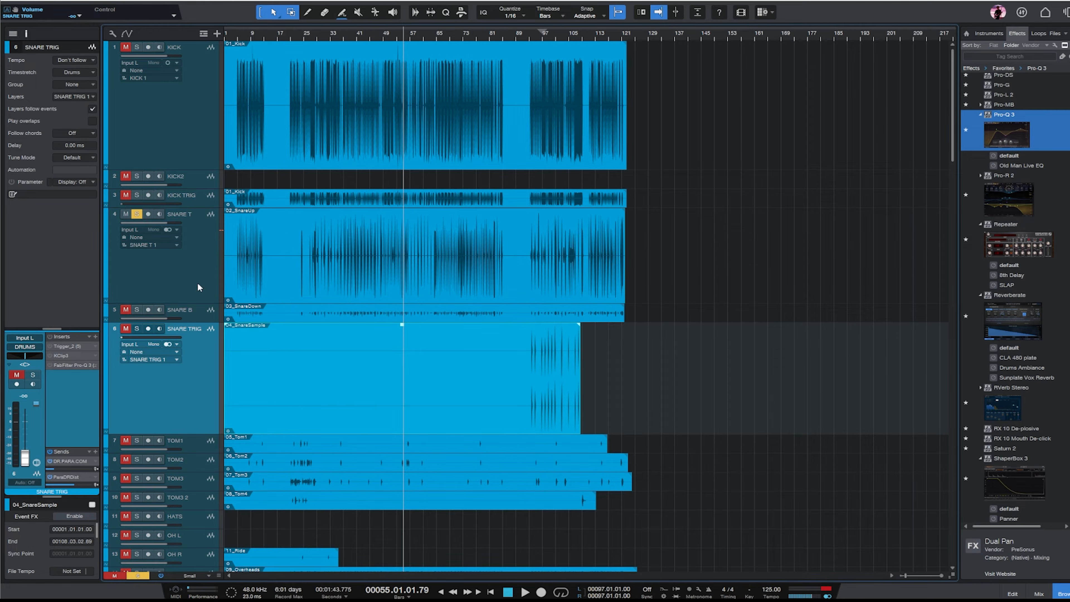
# - Duplicate the SNARE B track and move the 04_SnareSample event from SNARE TRIG onto the duplicate
pyautogui.click(201, 318)
pyautogui.hotkey('ctrl', 'd')
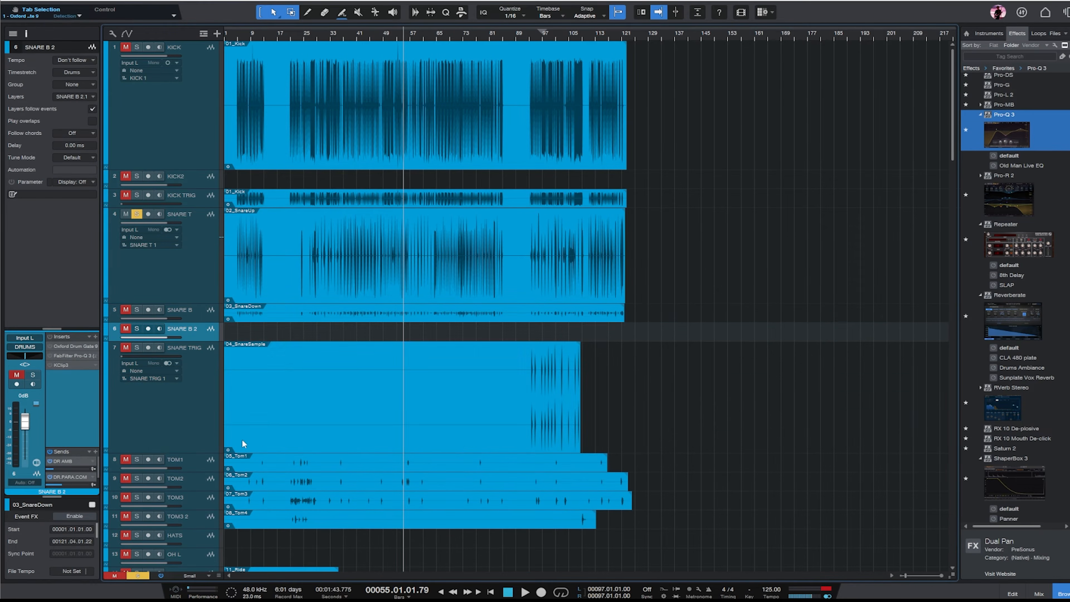
pyautogui.moveTo(400, 358); pyautogui.dragTo(398, 333)
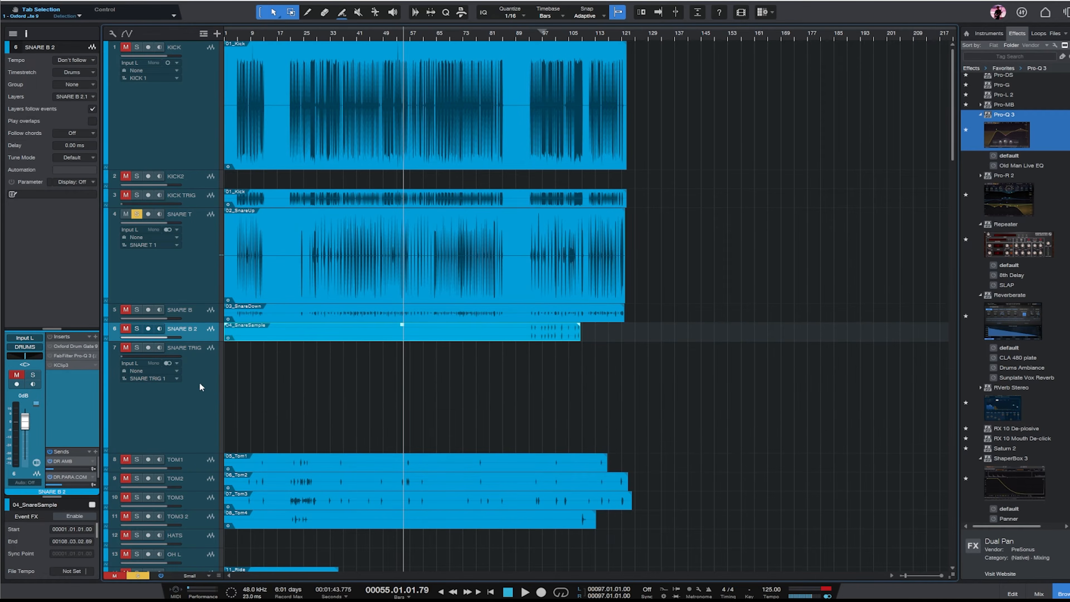
# - Copy the 02_SnareUp event from SNARE T onto SNARE TRIG, solo that track and open its Trigger 2 plug-in
pyautogui.click(200, 387)
pyautogui.moveTo(369, 274); pyautogui.dragTo(363, 377)
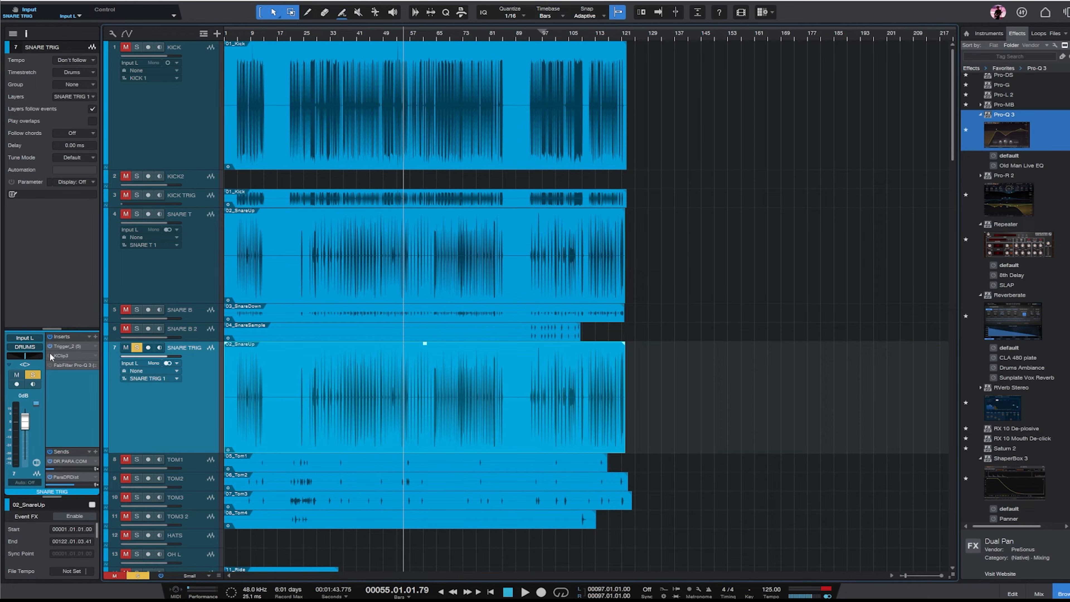
pyautogui.doubleClick(65, 347)
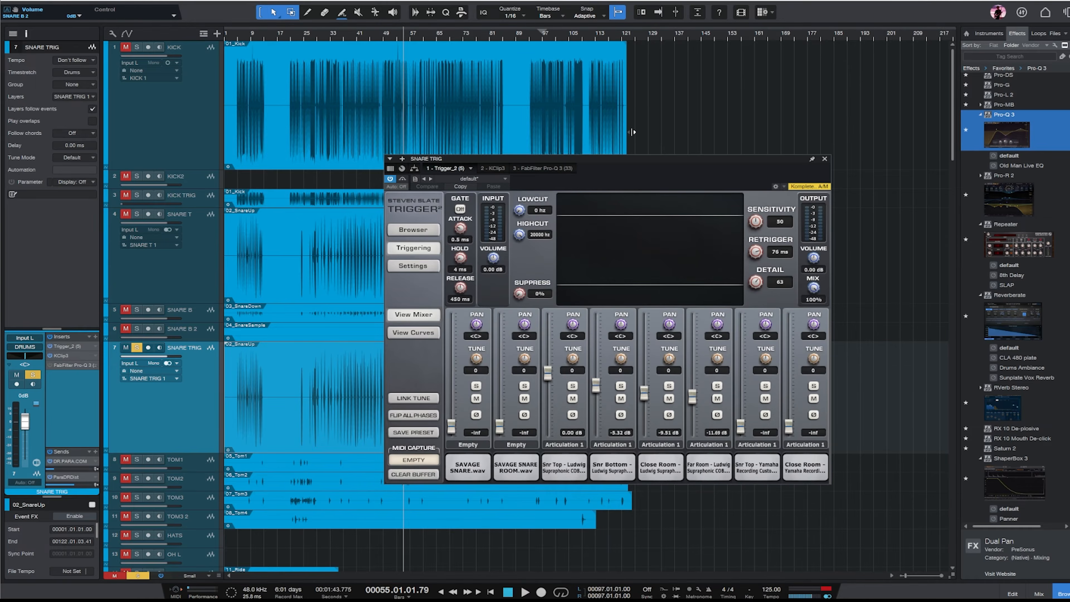
# - During playback, set Trigger 2's Snr Top to 7.47 dB, lower Snr Bottom and Close Room, and pull the far room fully down
pyautogui.moveTo(687, 160); pyautogui.dragTo(740, 159)
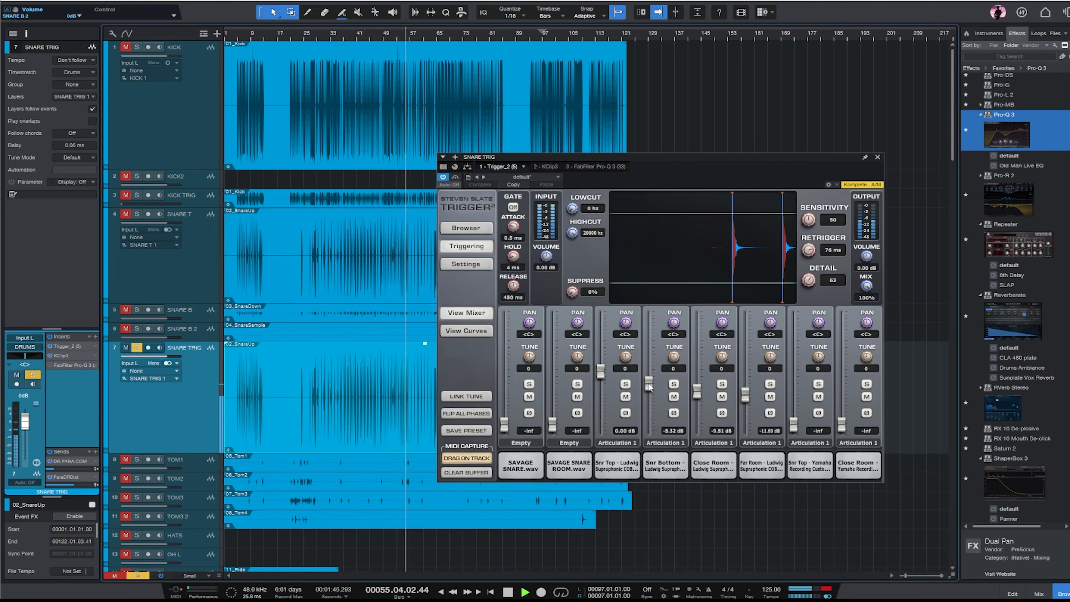
pyautogui.moveTo(649, 383); pyautogui.dragTo(697, 397)
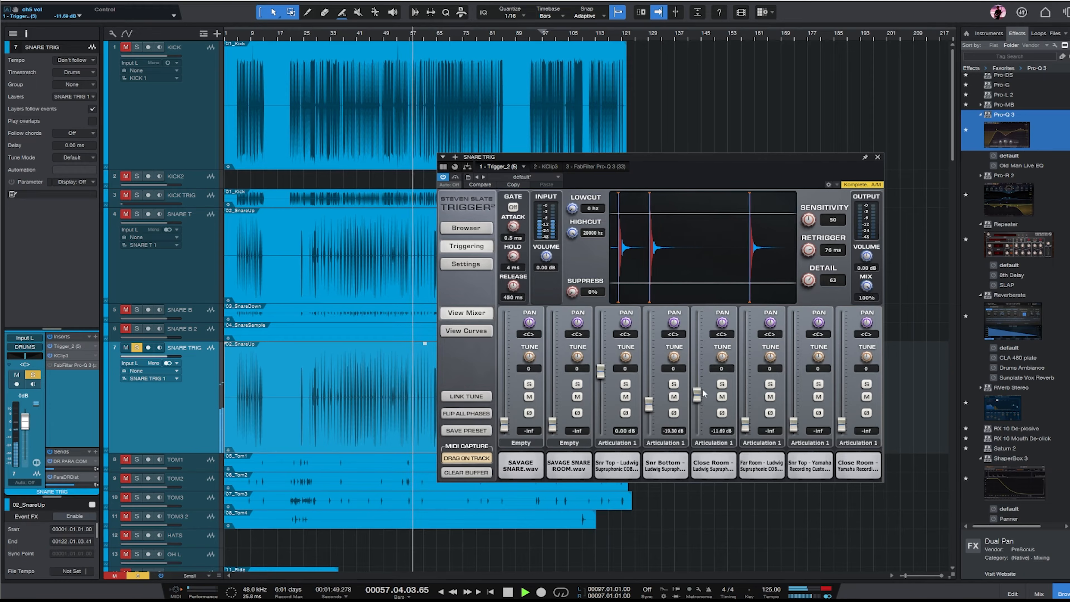
pyautogui.moveTo(602, 369); pyautogui.dragTo(605, 339)
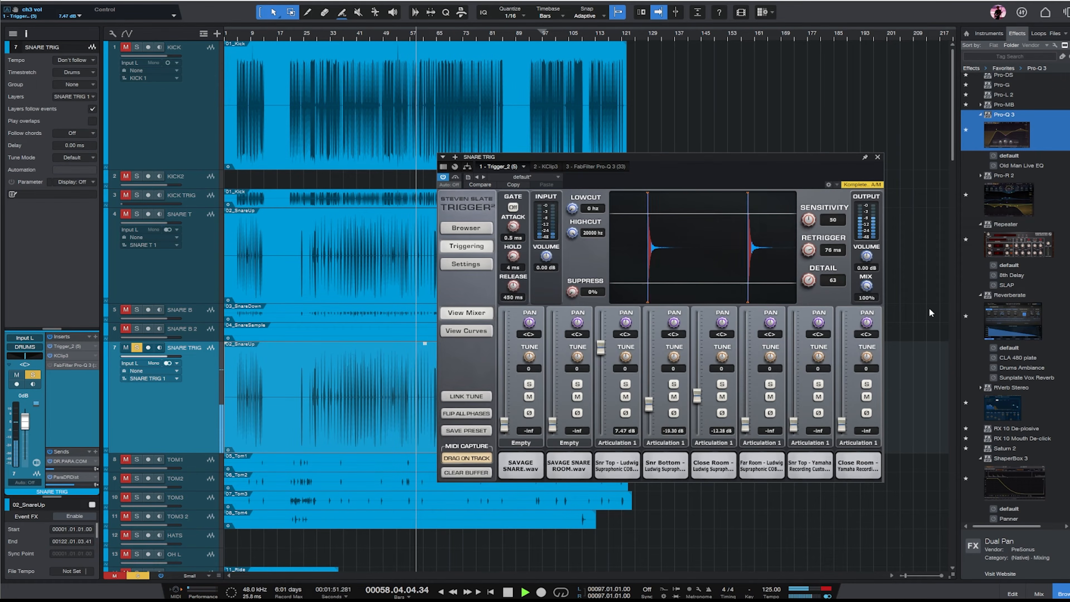
# - Solo SNARE T alongside SNARE TRIG, close the plug-in window, and lower SNARE TRIG's level to -7.3 dB
pyautogui.click(194, 261)
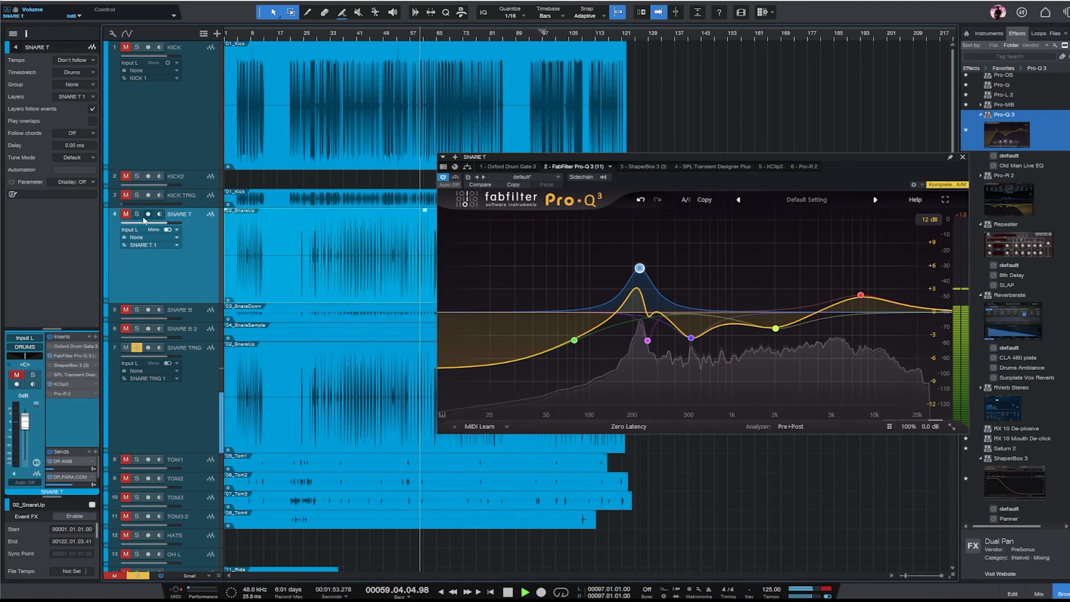
pyautogui.click(137, 214)
pyautogui.click(962, 157)
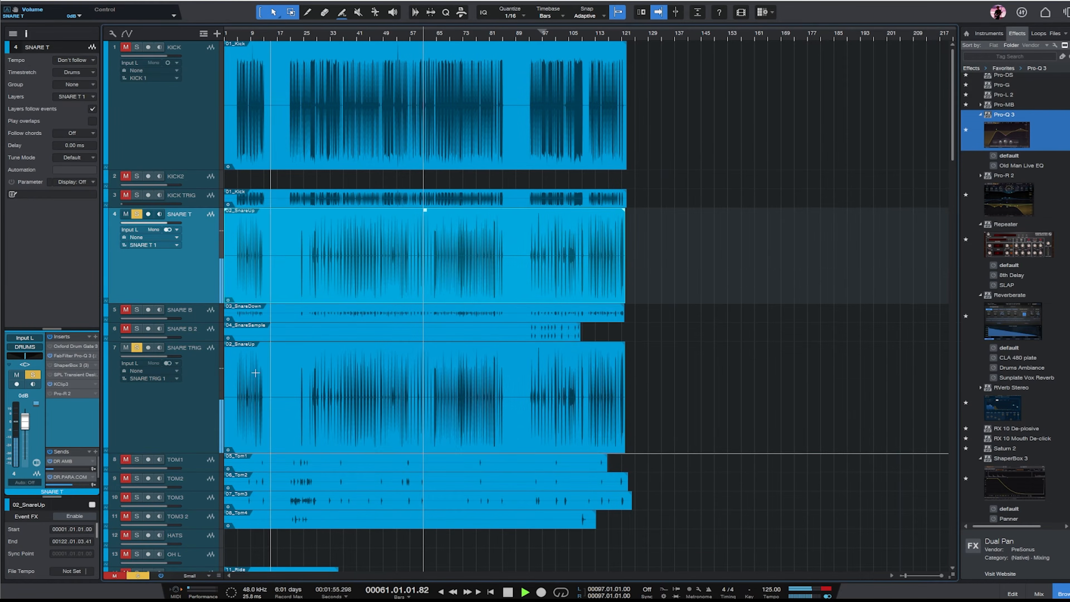
pyautogui.click(258, 371)
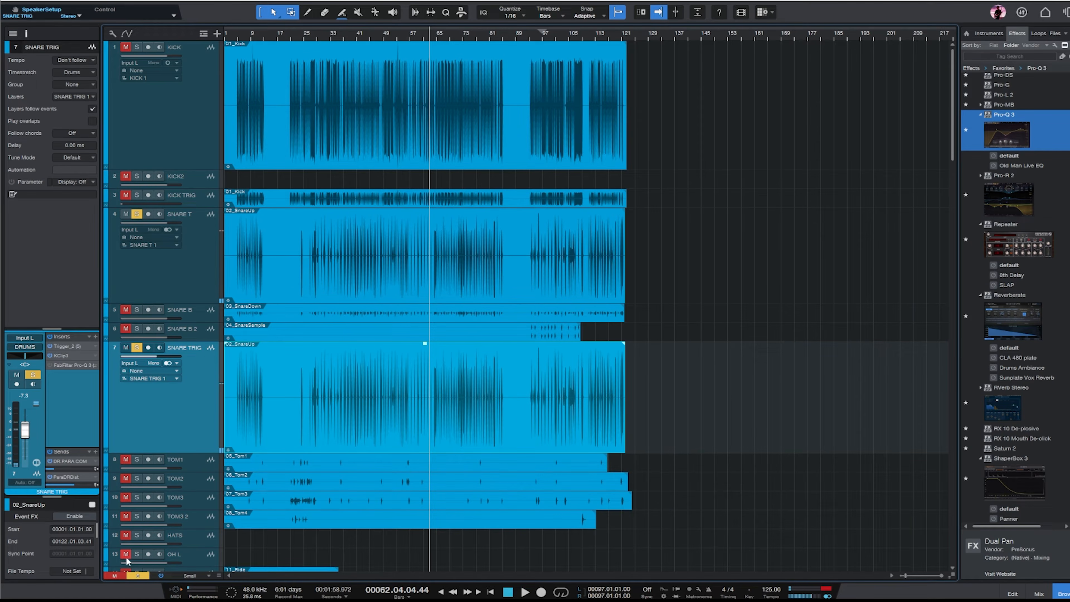
# - Enlarge the SNARE B track, solo only that track during playback, and raise the 03_SnareDown event's gain
pyautogui.click(206, 330)
pyautogui.moveTo(199, 324); pyautogui.dragTo(200, 435)
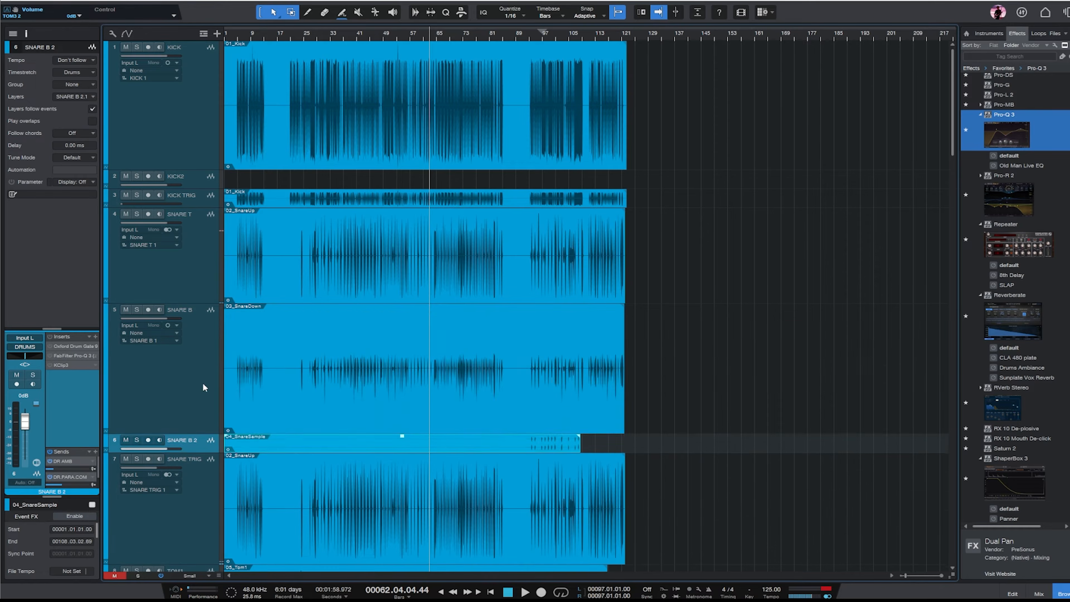
pyautogui.click(204, 385)
pyautogui.press('s')
pyautogui.press('space')
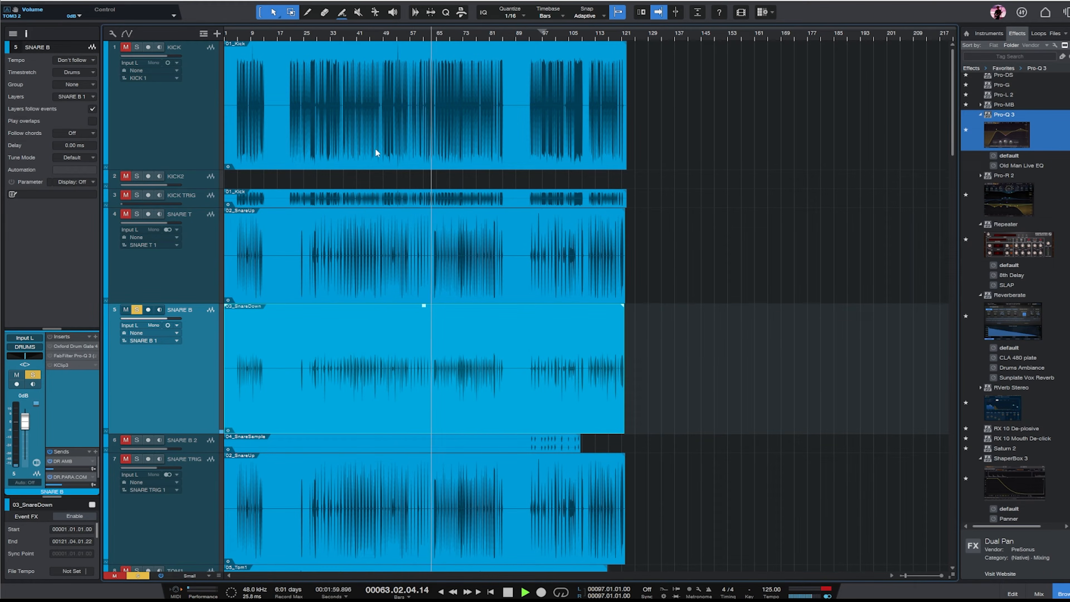
pyautogui.click(366, 37)
pyautogui.moveTo(426, 313); pyautogui.dragTo(426, 290)
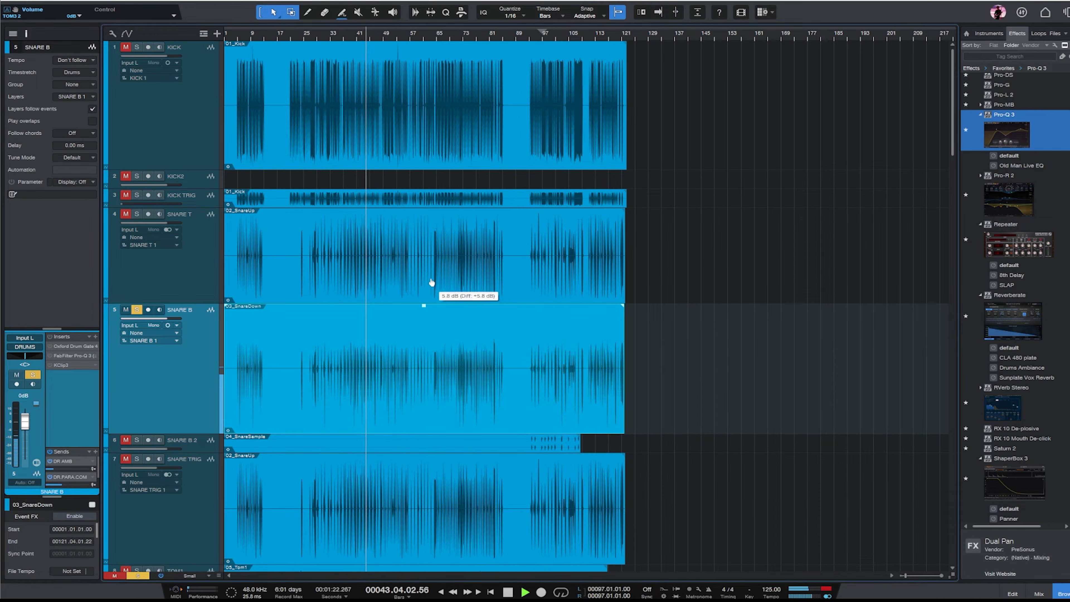
# - Check SNARE B's Pro-Q 3, then add ShaperBox 3 to the track and set its LFO length to 235 ms
pyautogui.doubleClick(72, 356)
pyautogui.click(1067, 162)
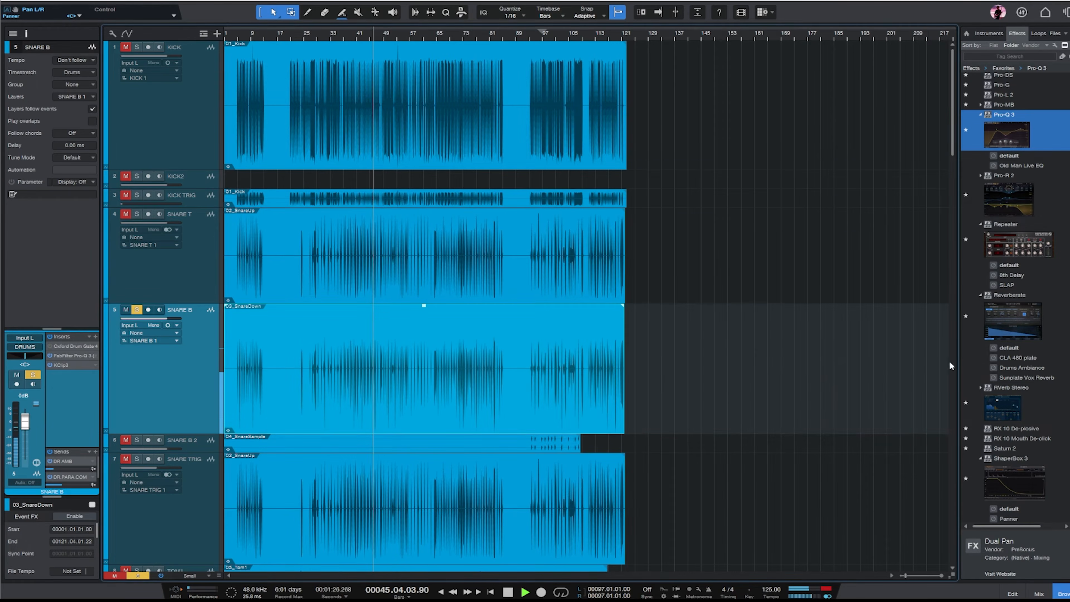
pyautogui.press('space')
pyautogui.scroll(-5, 1005, 233)
pyautogui.moveTo(1005, 234); pyautogui.dragTo(148, 388)
pyautogui.press('space')
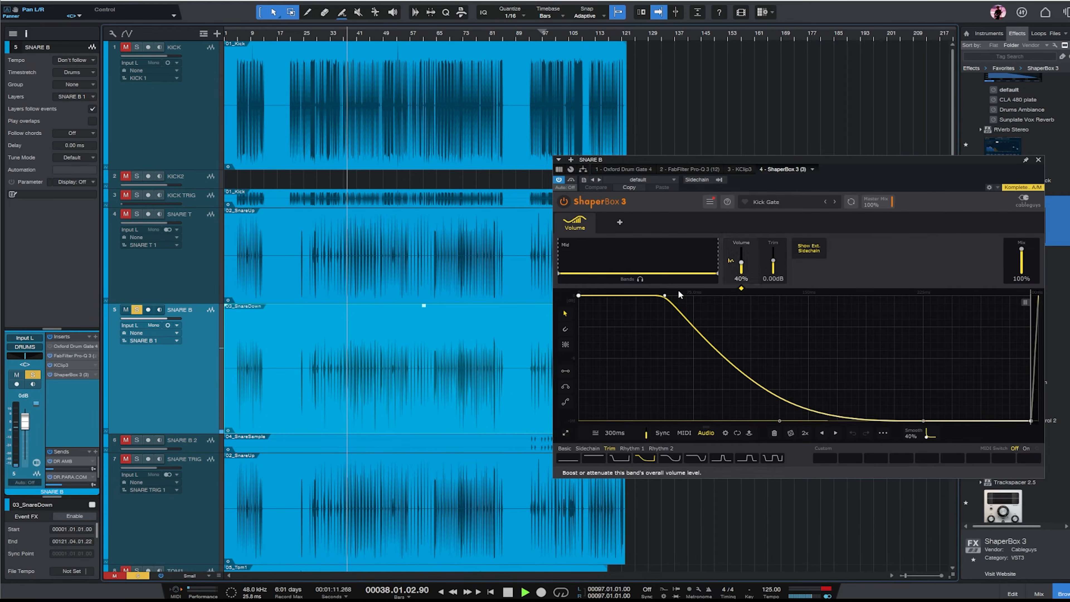
pyautogui.moveTo(620, 433); pyautogui.dragTo(620, 442)
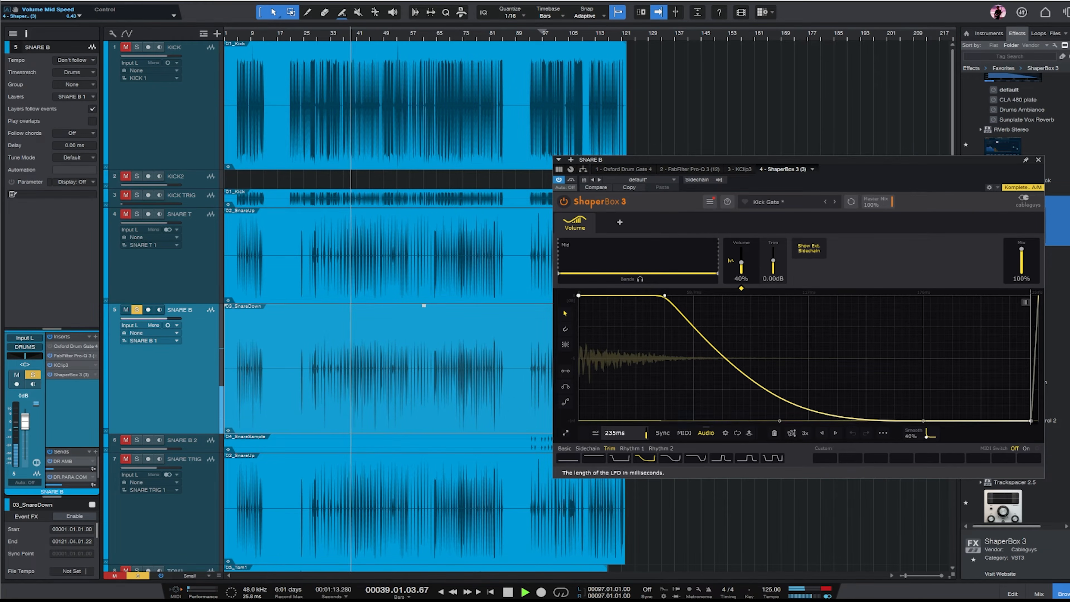
# - Close ShaperBox 3 and compare SNARE T with and without SNARE B by toggling their solos during playback
pyautogui.click(137, 214)
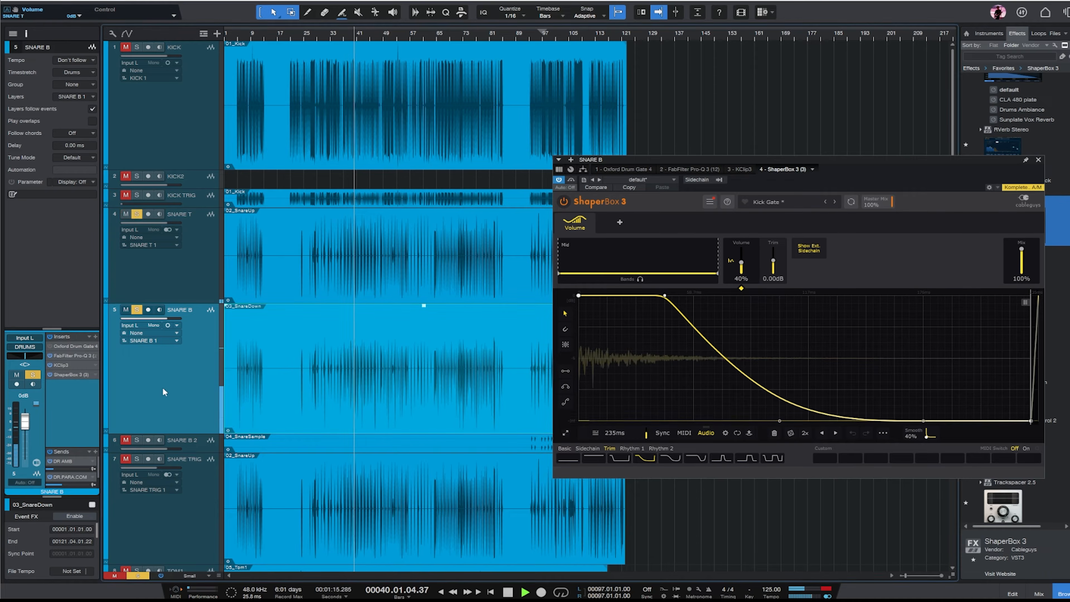
pyautogui.click(1039, 159)
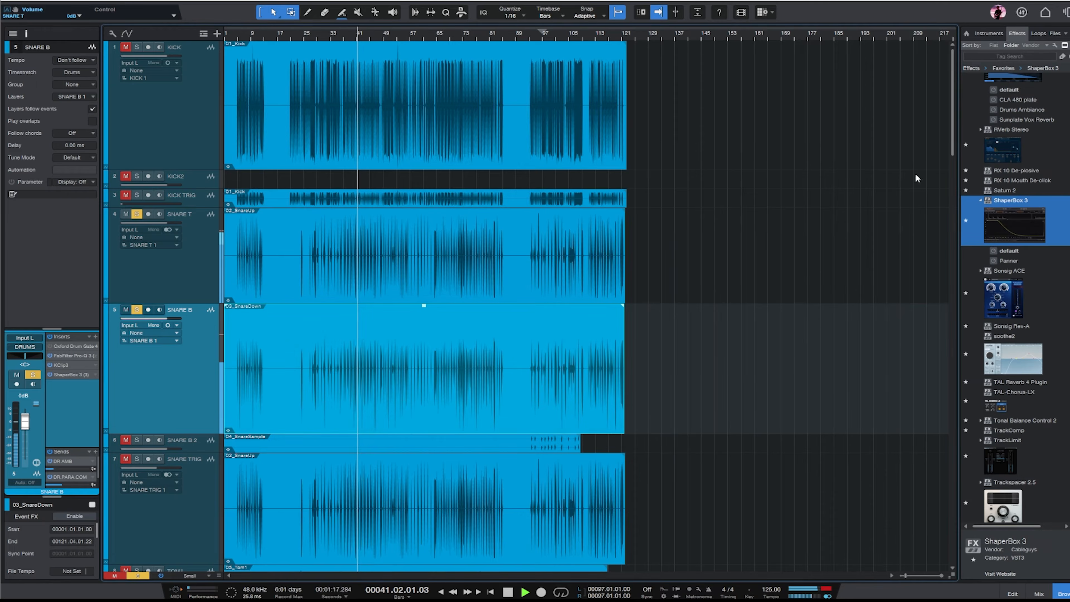
pyautogui.click(137, 310)
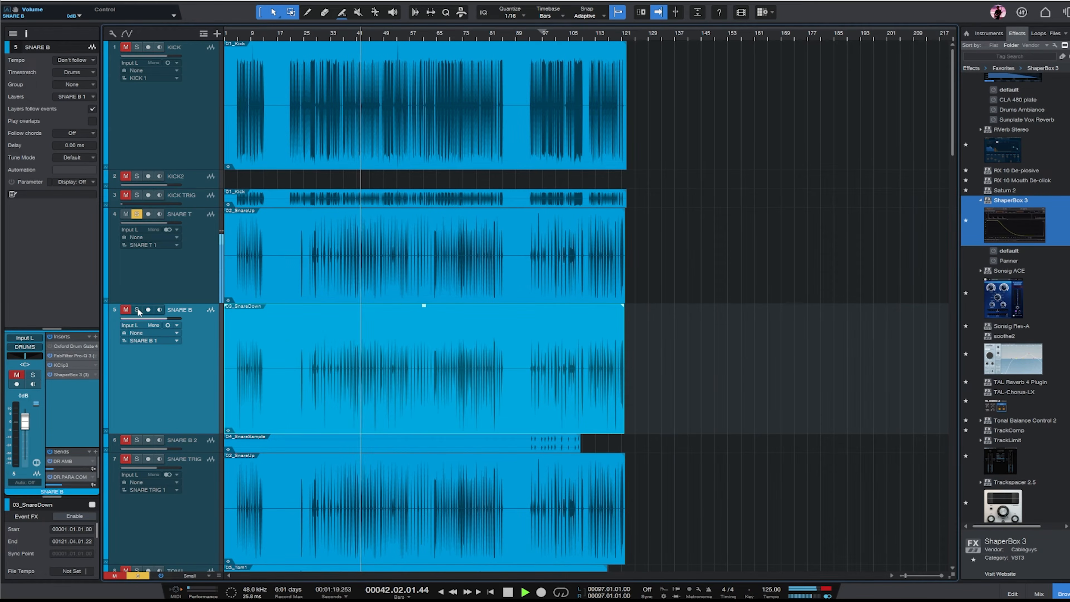
pyautogui.click(137, 310)
# - Enlarge the SNARE B 2 track, solo it, and play the 04_SnareSample hits from bar 99 with the other snares
pyautogui.click(334, 442)
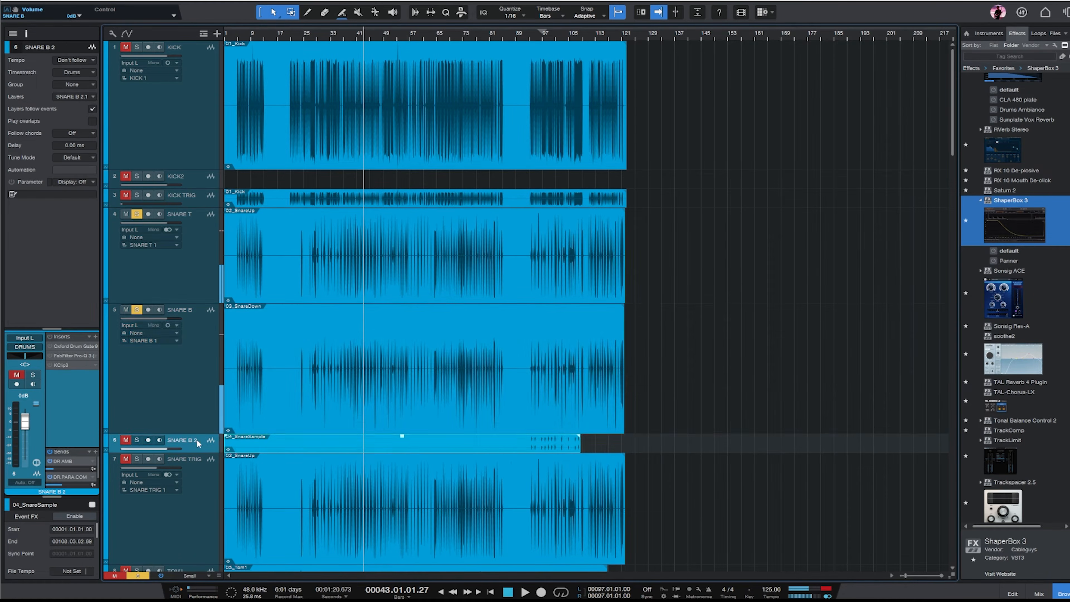
pyautogui.scroll(-5, 594, 255)
pyautogui.moveTo(210, 186); pyautogui.dragTo(205, 277)
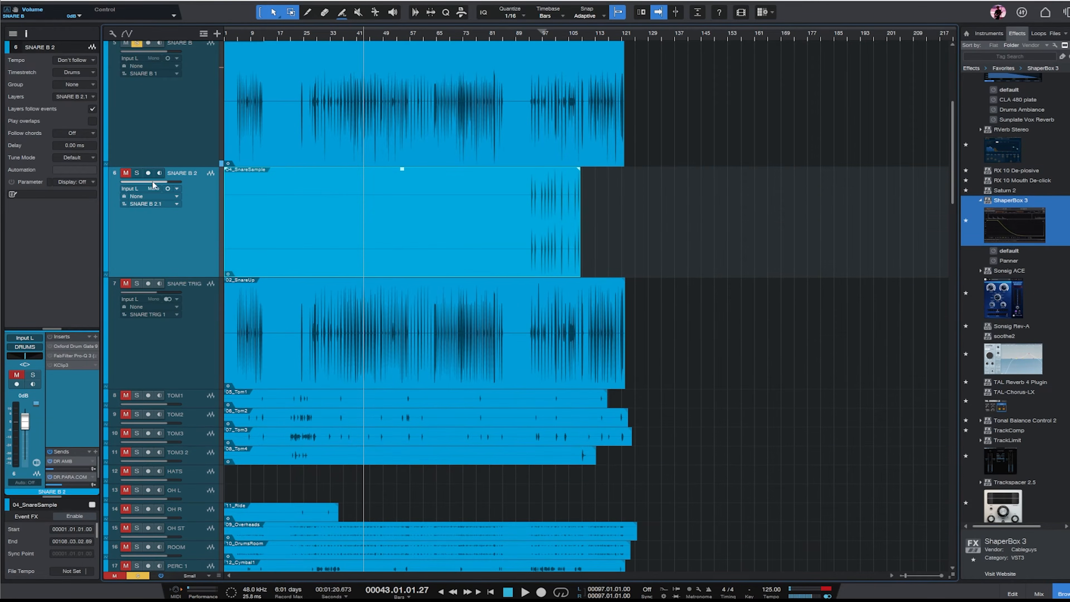
pyautogui.click(548, 40)
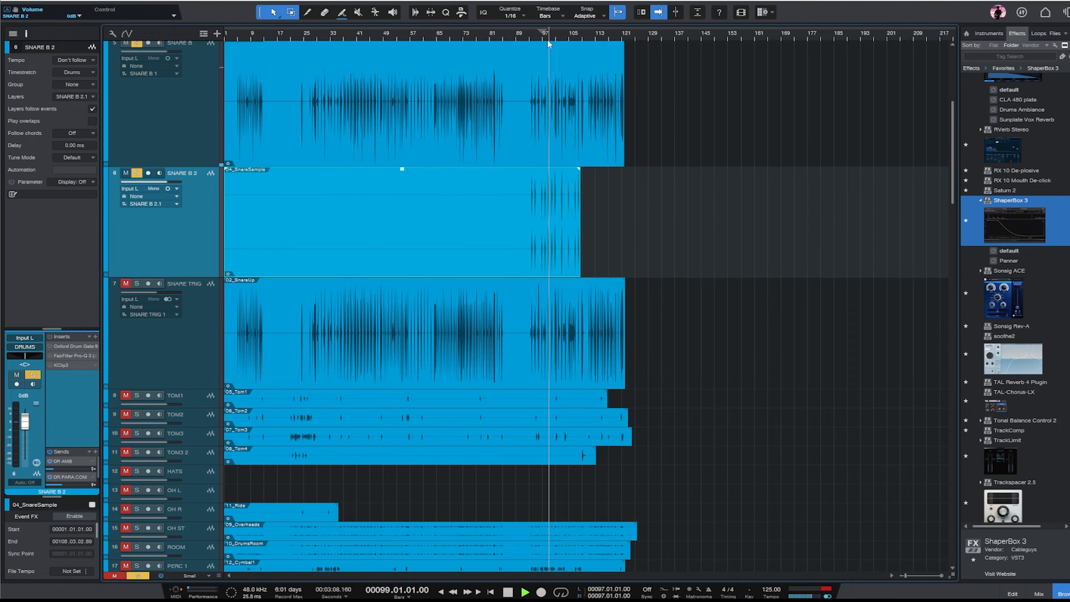
pyautogui.scroll(4, 460, 202)
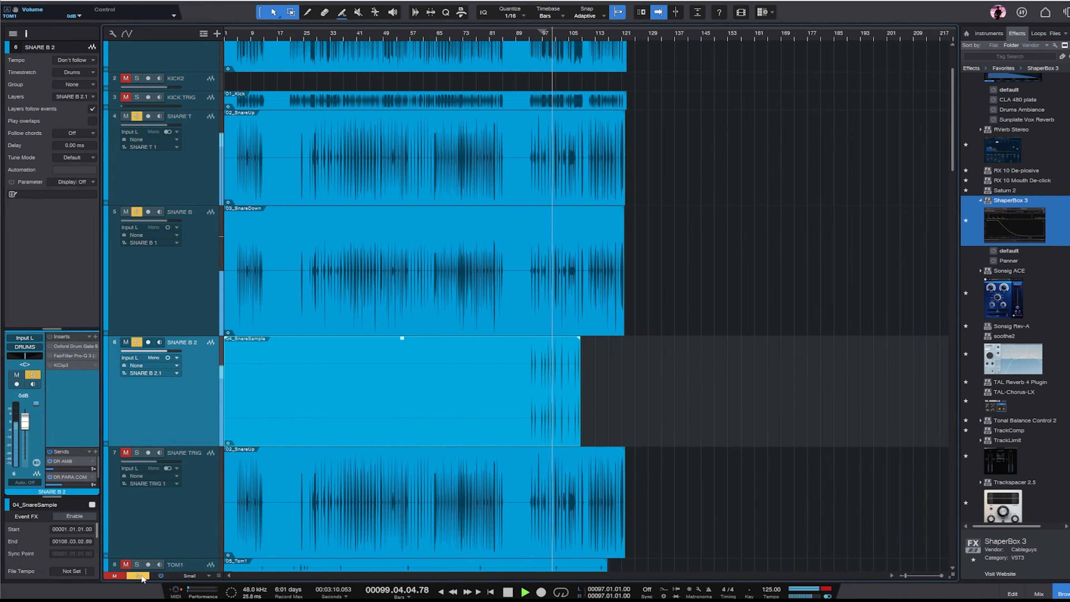
# - Listen to SNARE B 2 on its own by clearing the SNARE T and SNARE B solos, and inspect its sample hits
pyautogui.press('space')
pyautogui.press('e')
pyautogui.press('e')
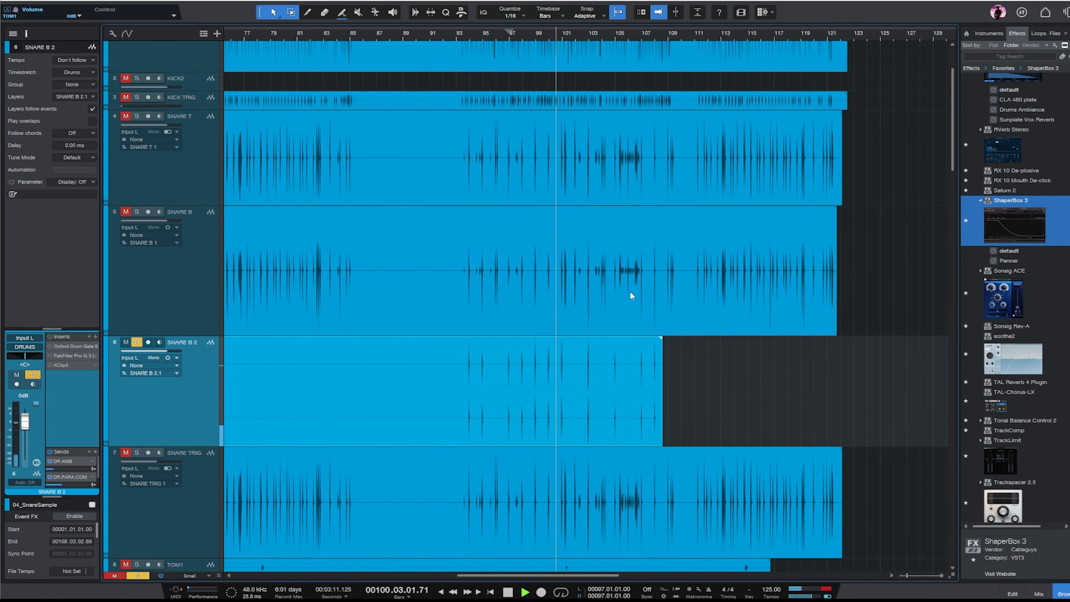
pyautogui.press('w')
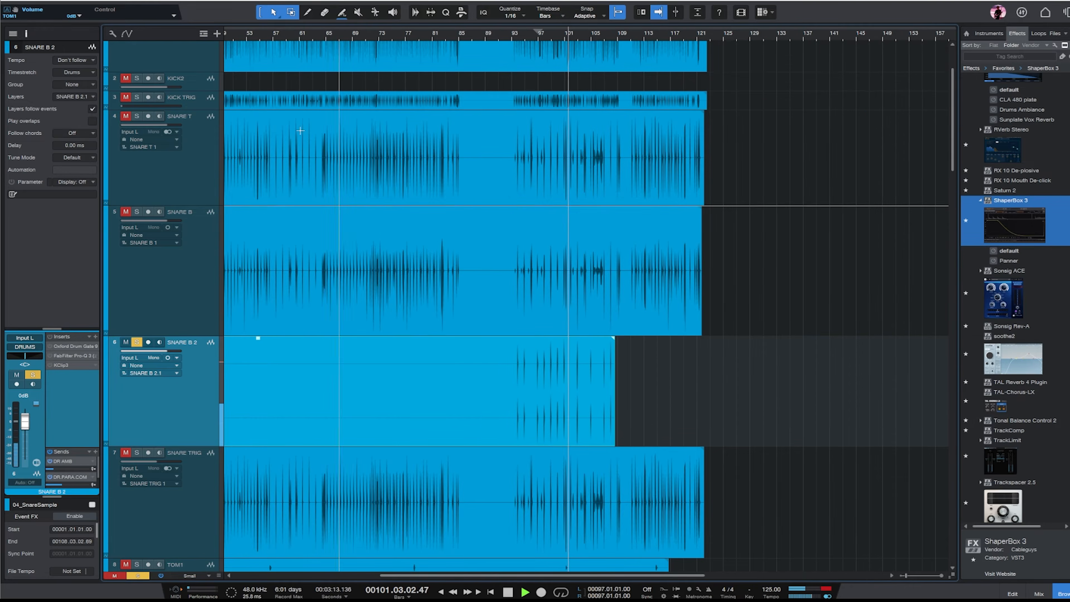
# - Solo SNARE T together with SNARE B 2 and compare their hits around bars 101 to 105 during playback
pyautogui.click(136, 116)
pyautogui.press('e')
pyautogui.press('e')
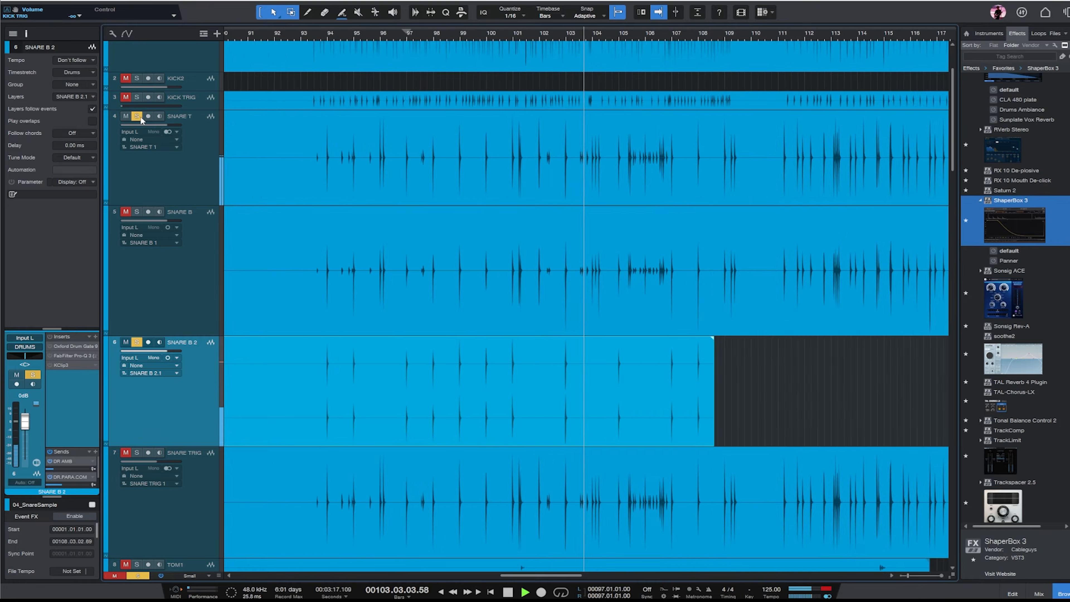
pyautogui.press('e')
pyautogui.press('e')
pyautogui.press('w')
pyautogui.press('w')
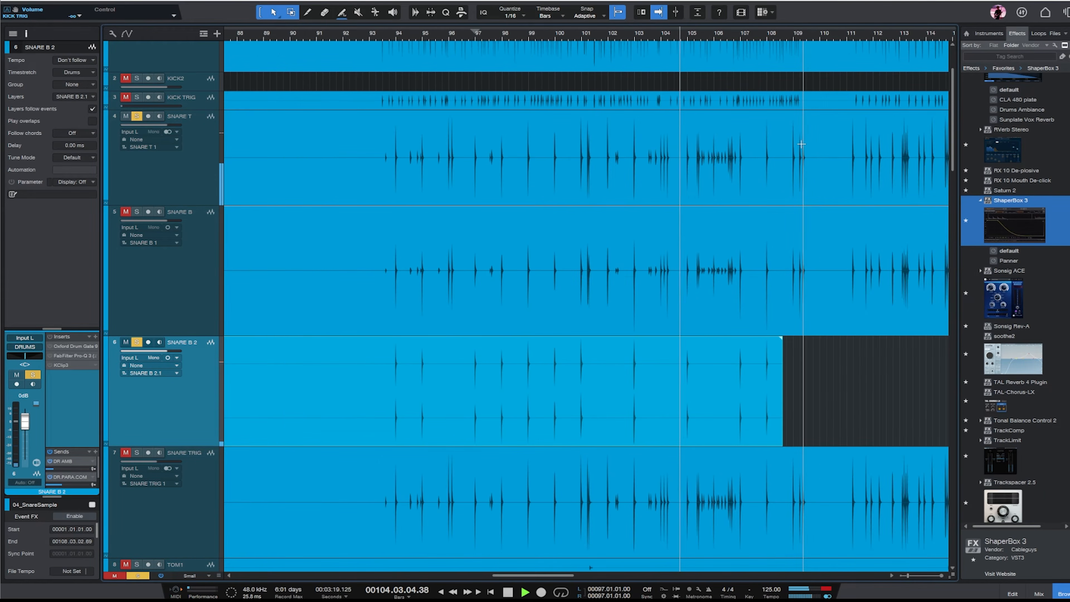
pyautogui.press('w')
pyautogui.press('w')
# - Stop playback and lower SNARE B 2's level to -18.7 dB
pyautogui.press('space')
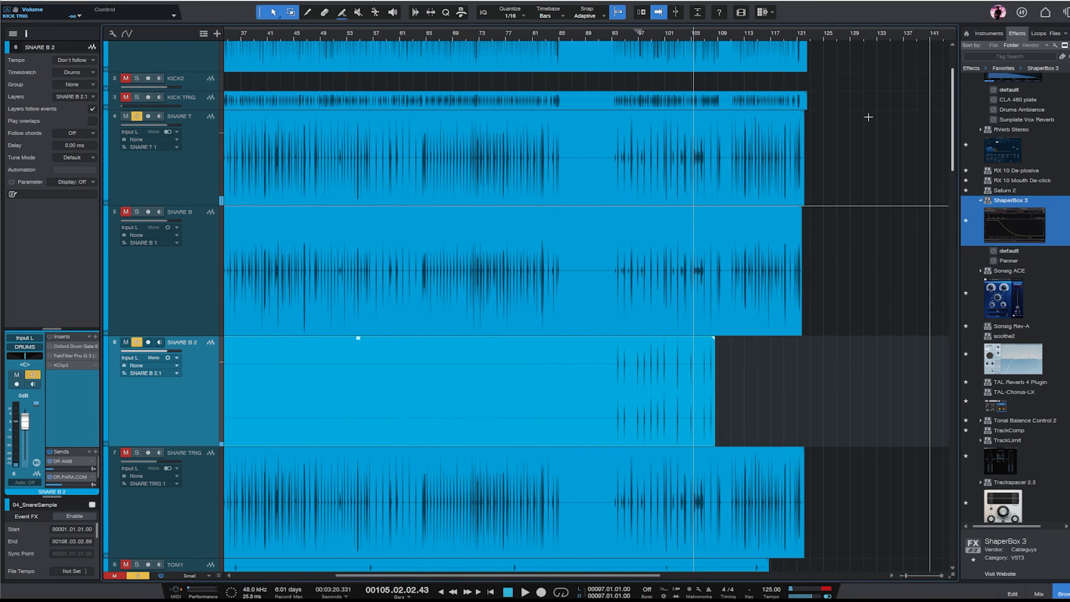
pyautogui.scroll(-5, 868, 117)
pyautogui.scroll(3, 932, 197)
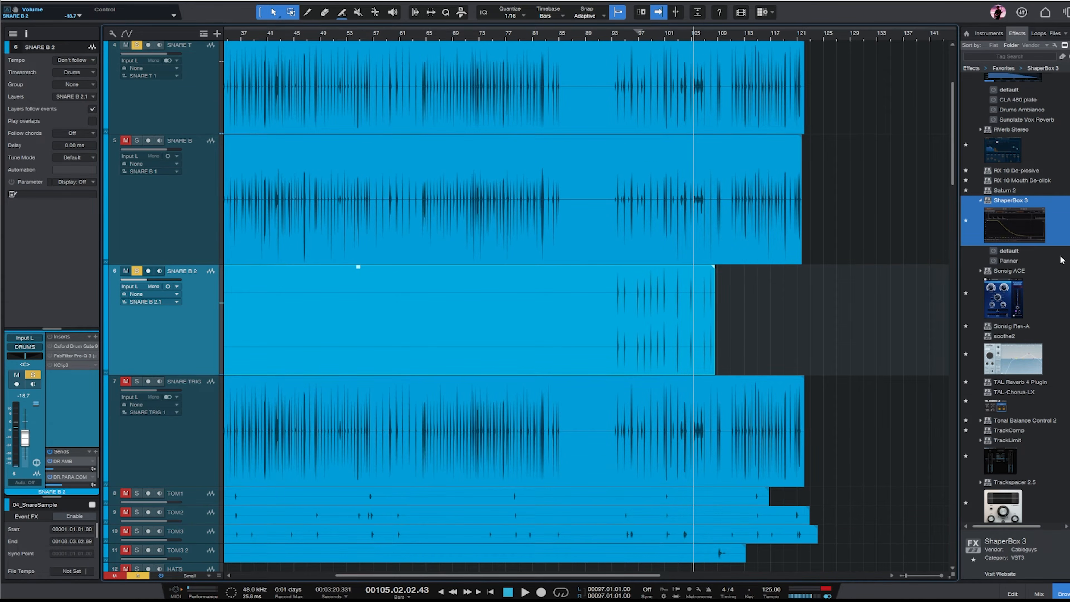
# - Change the SNARE B 2 track's colour to bright yellow
pyautogui.scroll(-8, 936, 219)
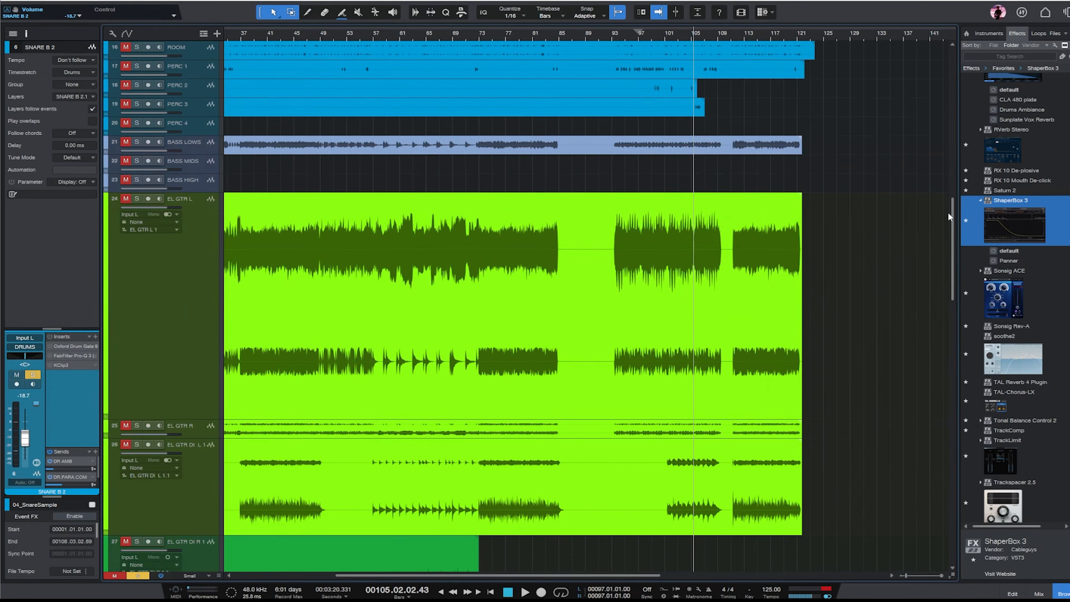
pyautogui.scroll(6, 948, 212)
pyautogui.rightClick(175, 175)
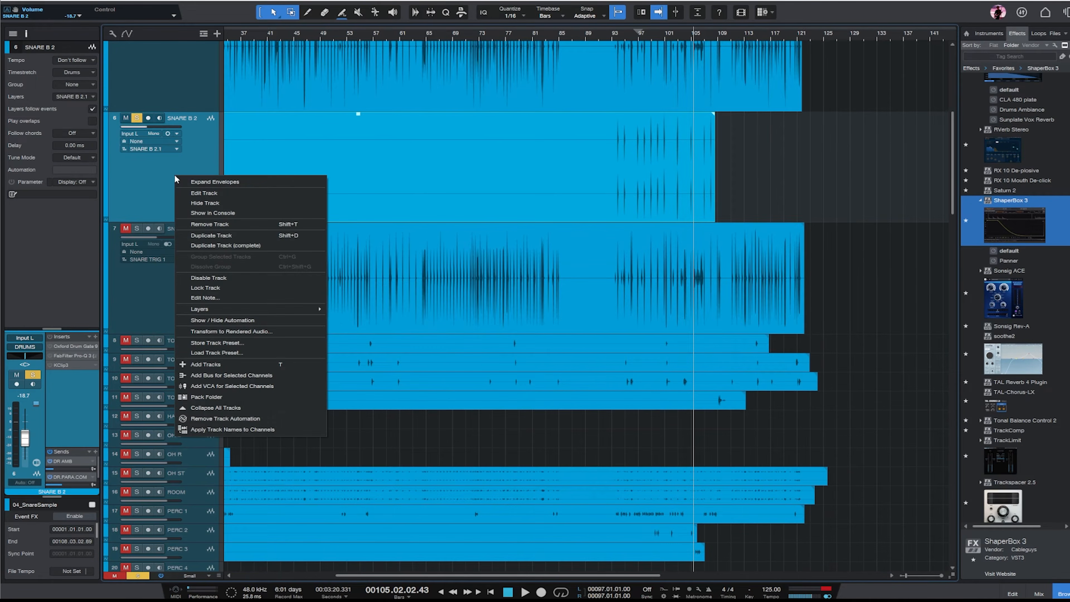
pyautogui.click(107, 165)
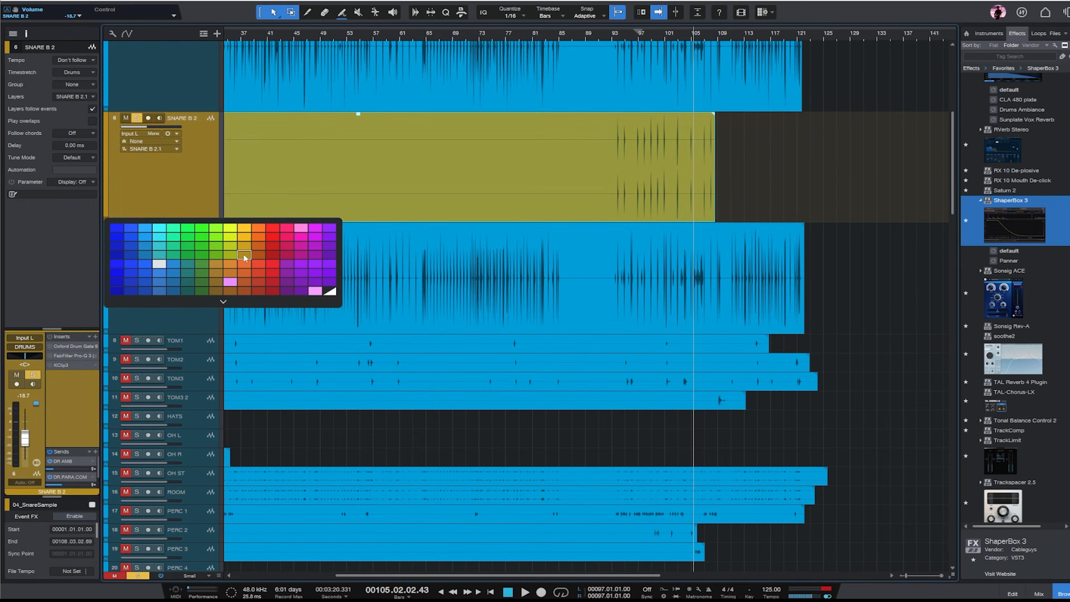
pyautogui.click(230, 241)
# - Reset the height of all tracks to Small
pyautogui.scroll(-2, 860, 173)
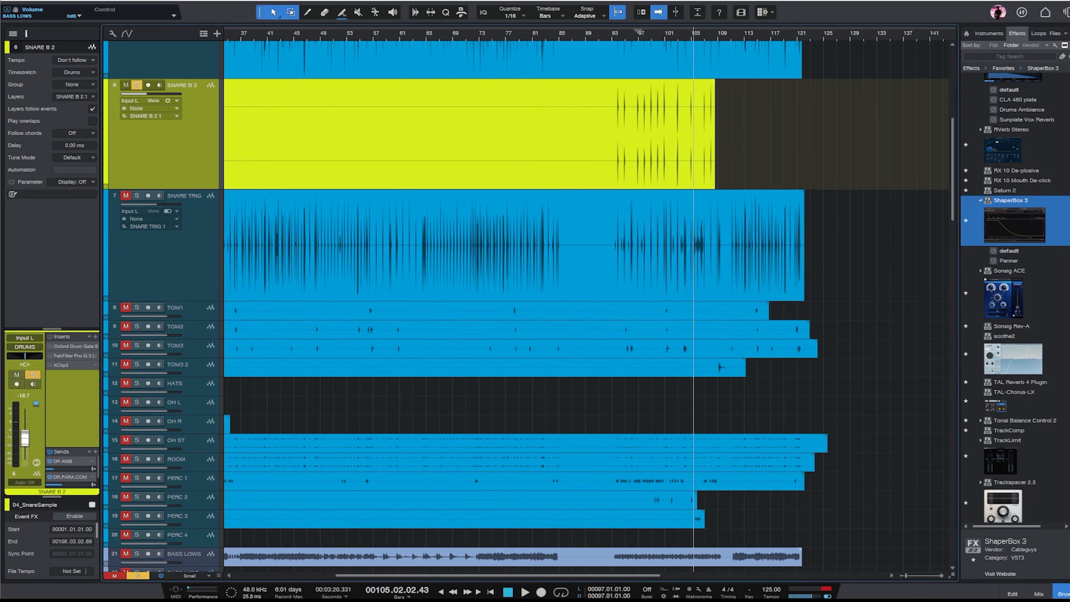
pyautogui.click(195, 246)
pyautogui.click(186, 576)
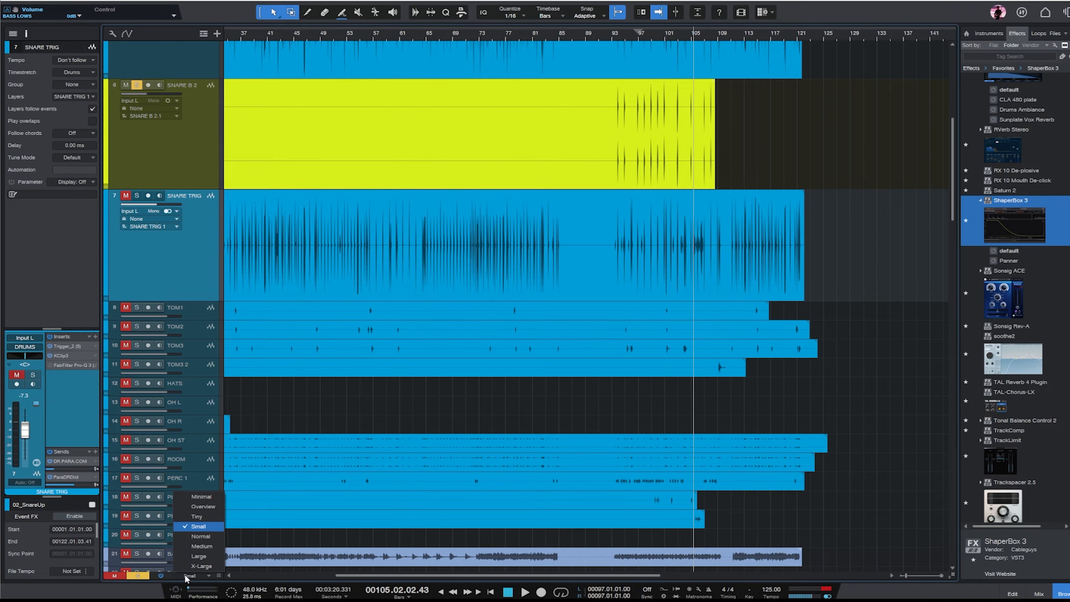
pyautogui.click(206, 530)
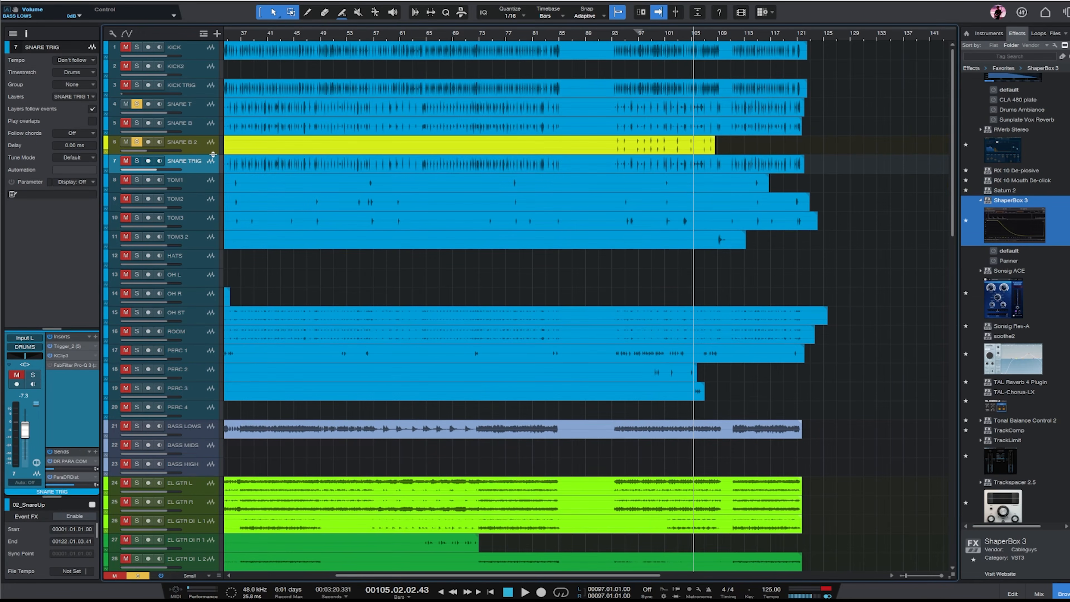
# - Clear all remaining solos and mutes, and select the 01_Kick event on the KICK TRIG track
pyautogui.click(141, 143)
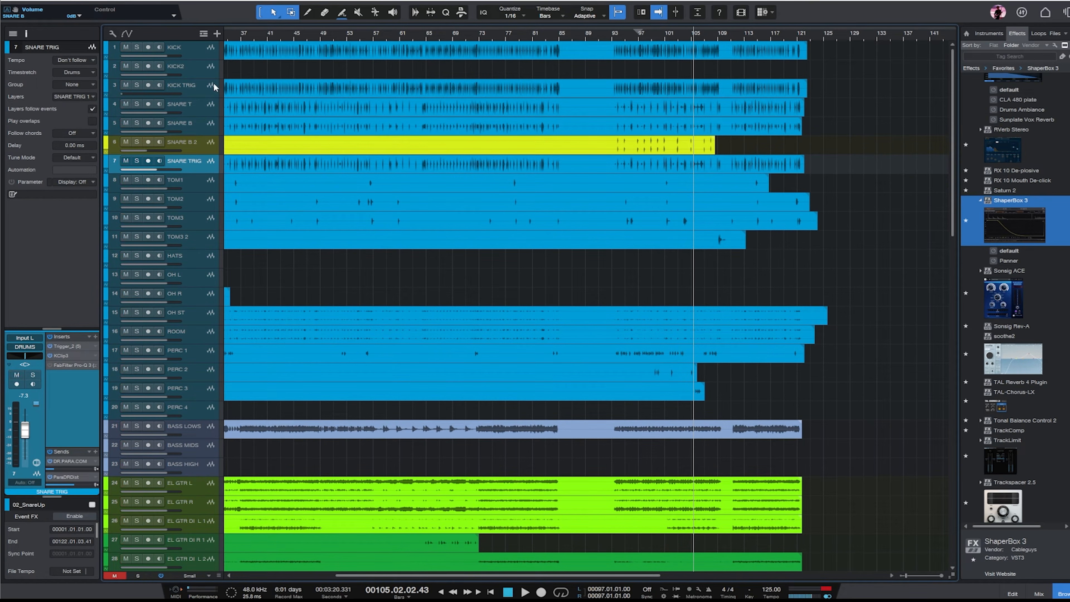
pyautogui.click(656, 96)
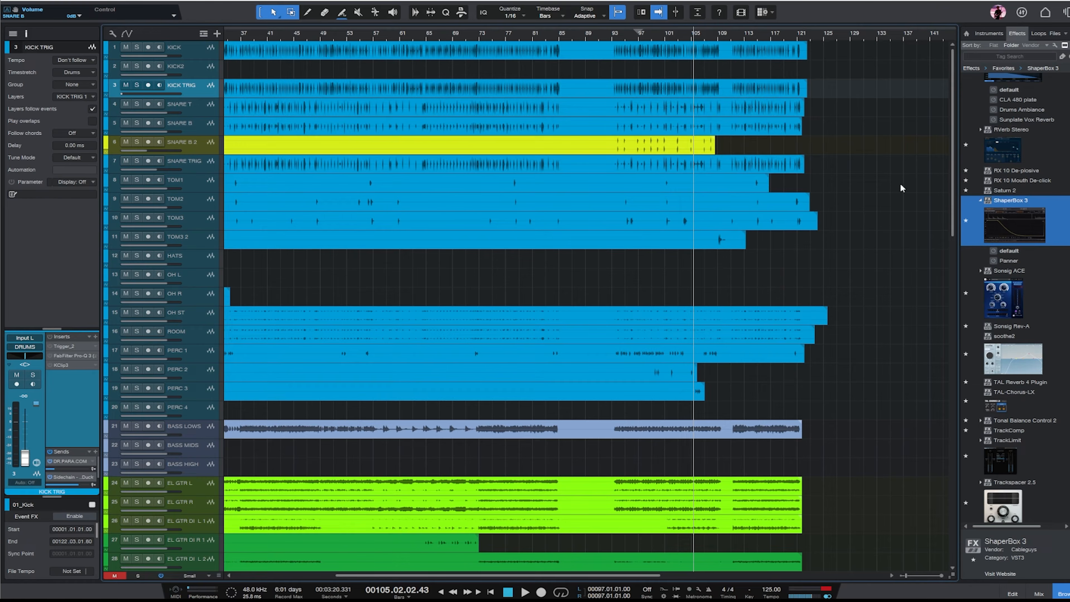
# - Solo the TOM1, TOM2 and TOM3 tracks together and move the playback position to around bar 37
pyautogui.click(206, 181)
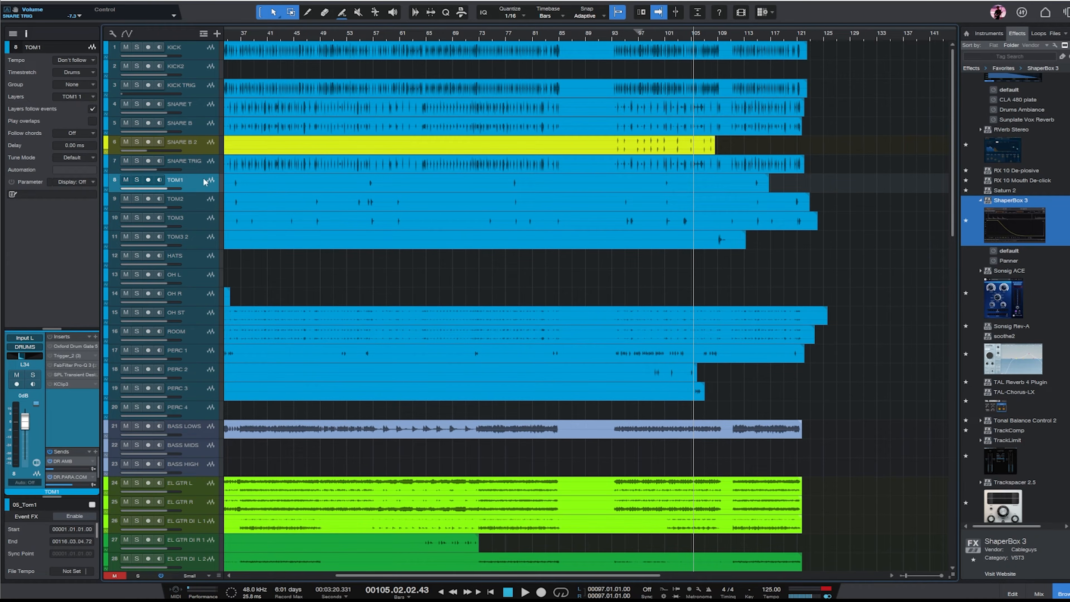
pyautogui.keyDown('shift'); pyautogui.click(197, 224); pyautogui.keyUp('shift')
pyautogui.click(242, 34)
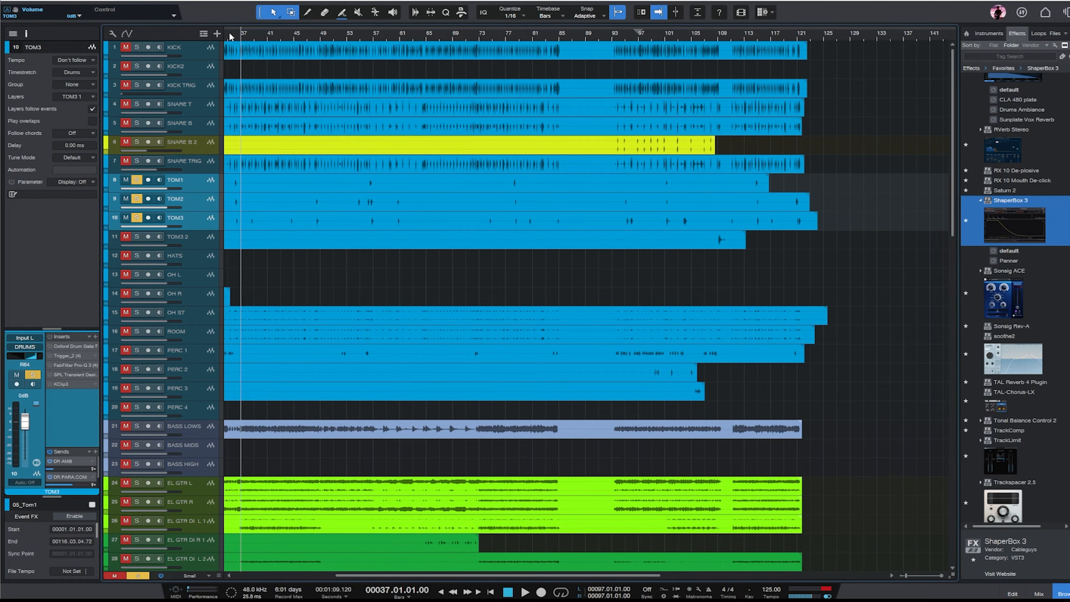
# - Play back the soloed toms from the fill near bar 36, and stop
pyautogui.click(229, 35)
pyautogui.press('e')
pyautogui.press('e')
pyautogui.press('e')
pyautogui.click(283, 38)
pyautogui.press('space')
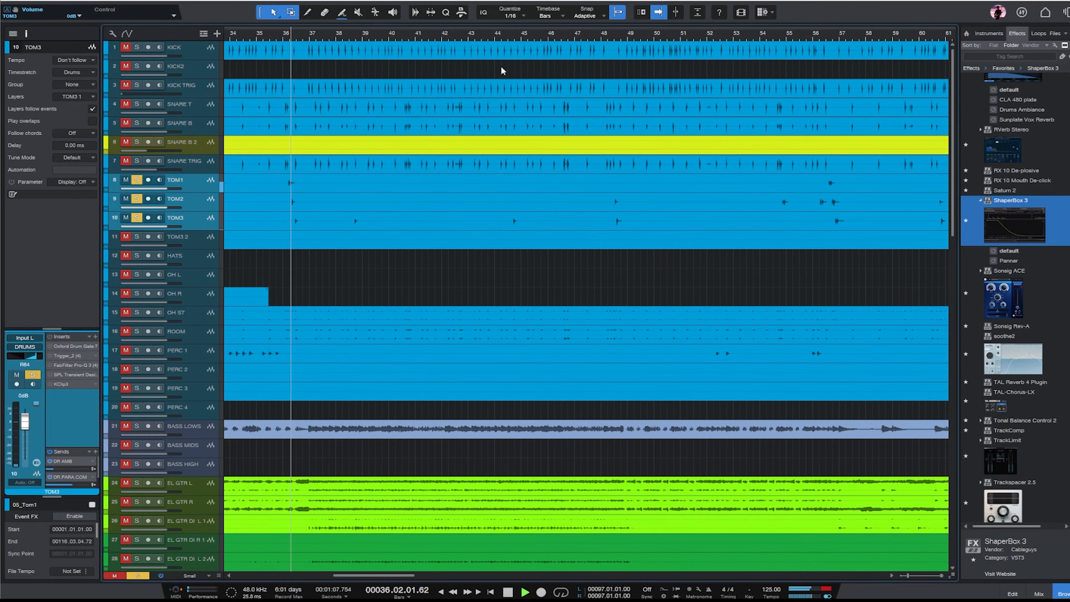
pyautogui.press('w')
pyautogui.press('w')
pyautogui.press('space')
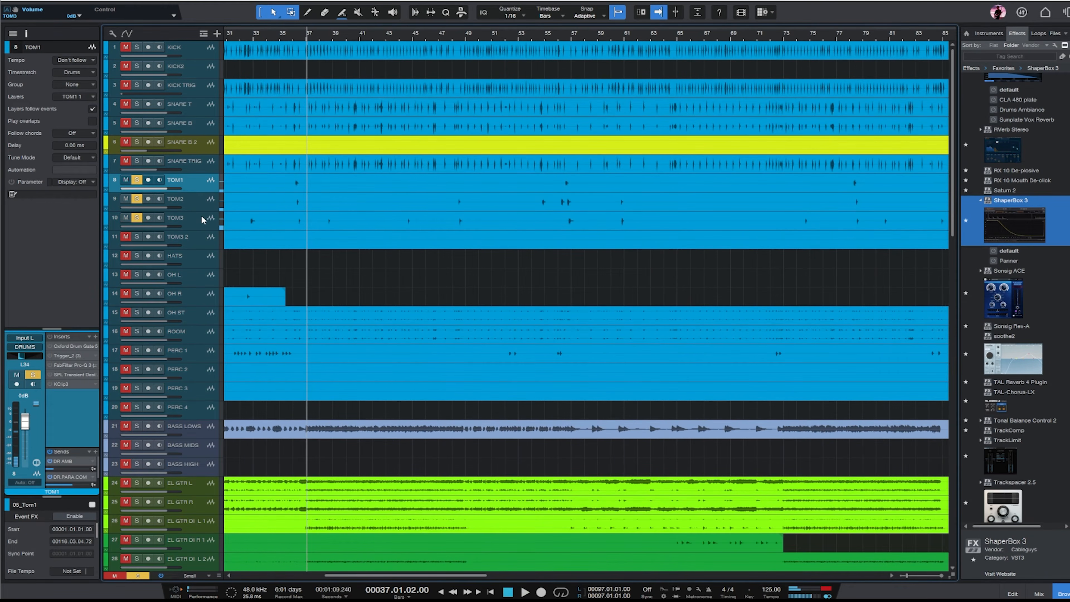
# - Enlarge the three tom tracks' height and place the playback position at the bar 36 fill for close inspection
pyautogui.moveTo(209, 231); pyautogui.dragTo(211, 294)
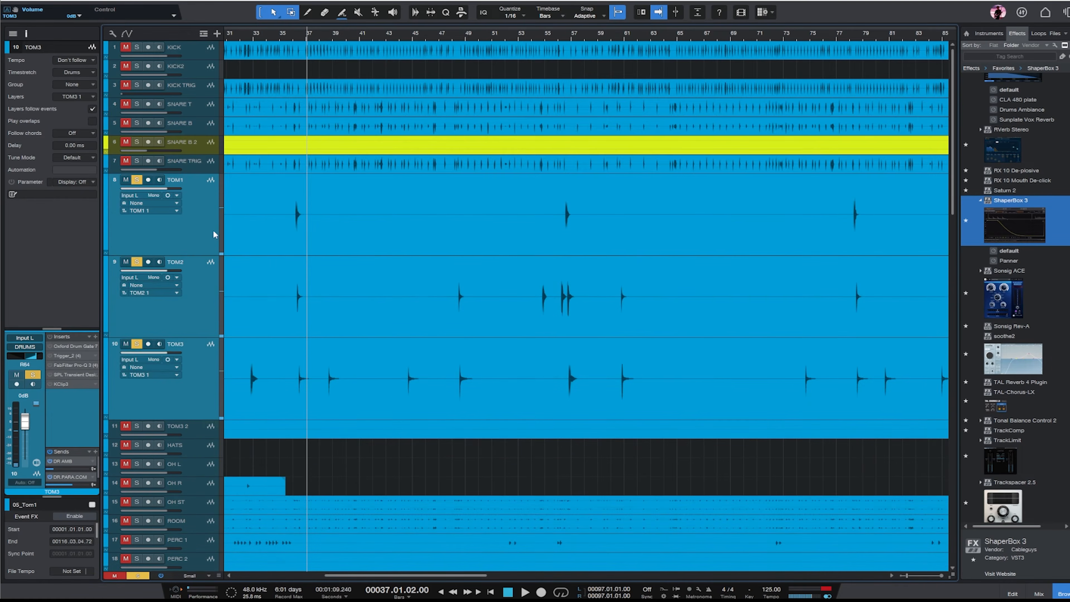
pyautogui.click(204, 200)
pyautogui.press('e')
pyautogui.press('e')
pyautogui.click(252, 37)
pyautogui.press('e')
pyautogui.press('e')
pyautogui.press('e')
pyautogui.press('e')
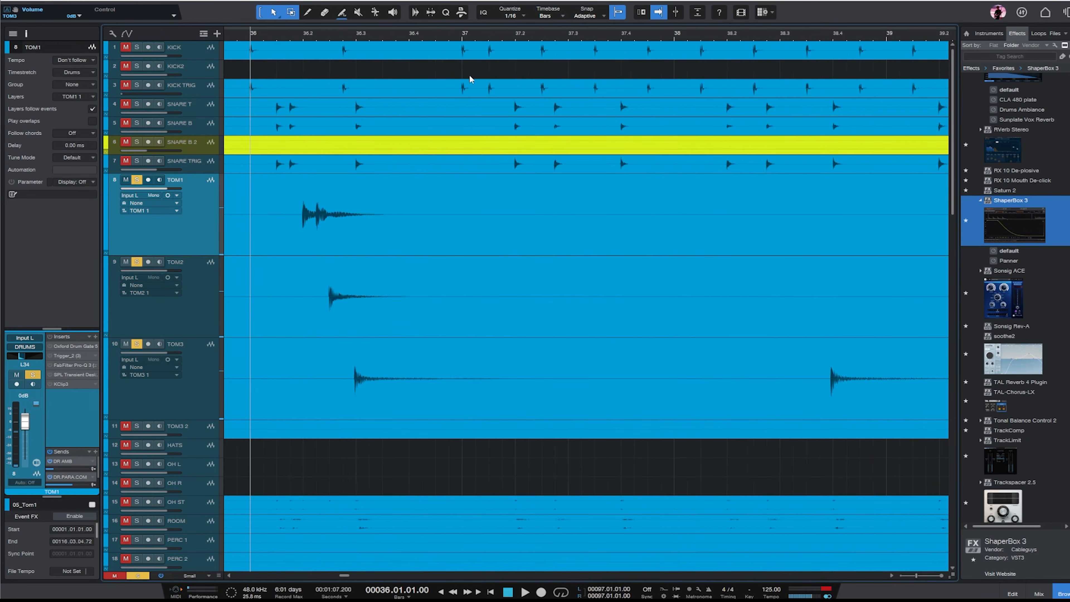
# - Try marking the ring-out after TOM1's hits near bar 36 as a range, and clear the selection
pyautogui.moveTo(455, 204); pyautogui.dragTo(776, 211)
pyautogui.click(532, 220)
pyautogui.press('e')
pyautogui.press('e')
pyautogui.press('w')
pyautogui.press('w')
pyautogui.press('w')
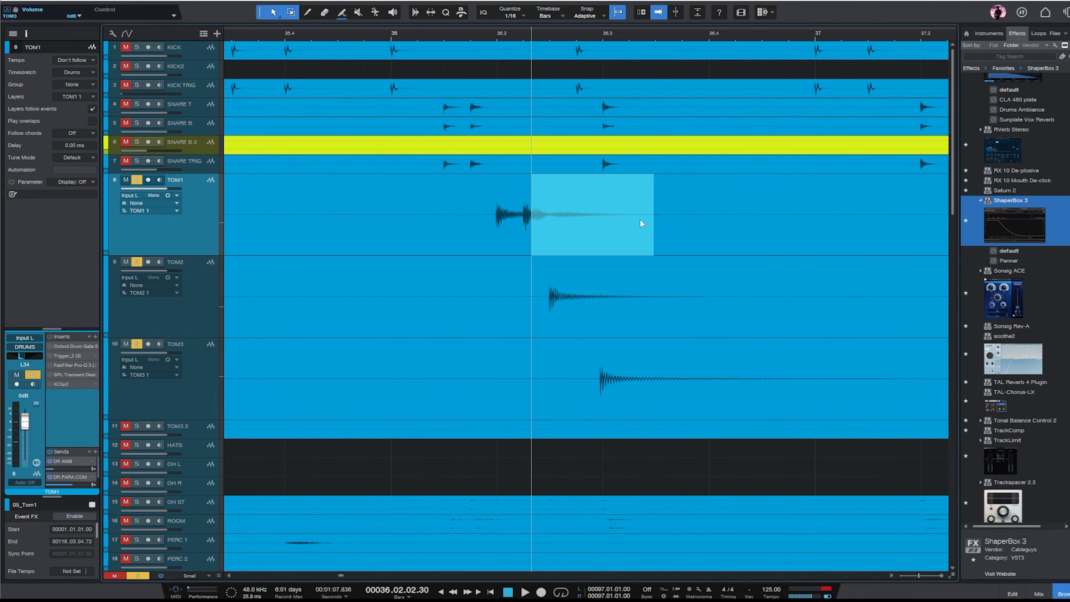
pyautogui.click(246, 245)
pyautogui.press('w')
pyautogui.press('w')
pyautogui.press('e')
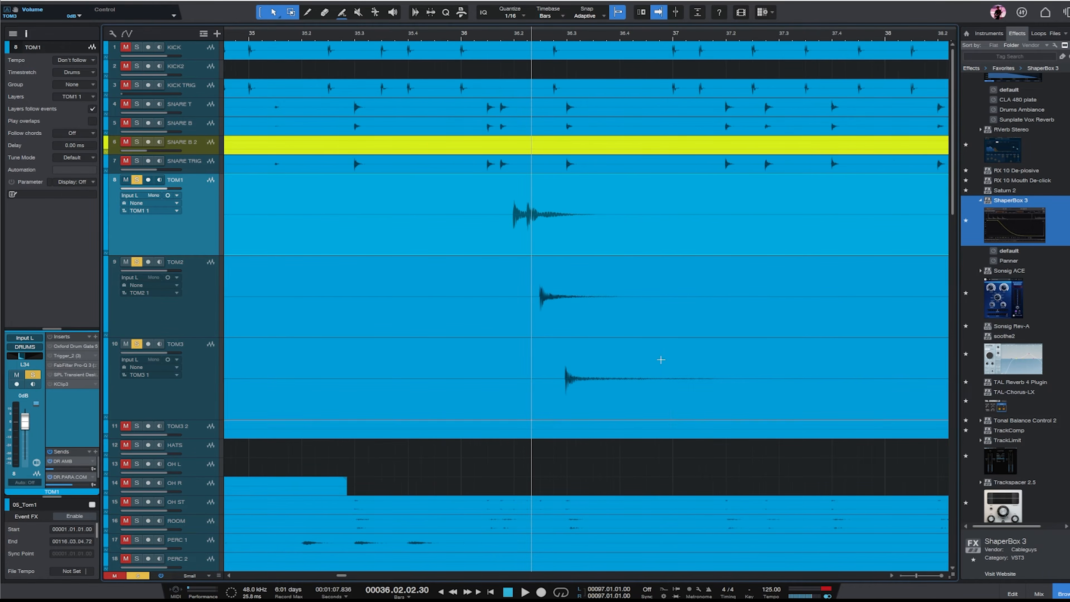
# - Try trimming and fading out the ring of the TOM3 hit near bar 36, and undo the trim and fade
pyautogui.click(743, 404)
pyautogui.moveTo(740, 349); pyautogui.dragTo(574, 371)
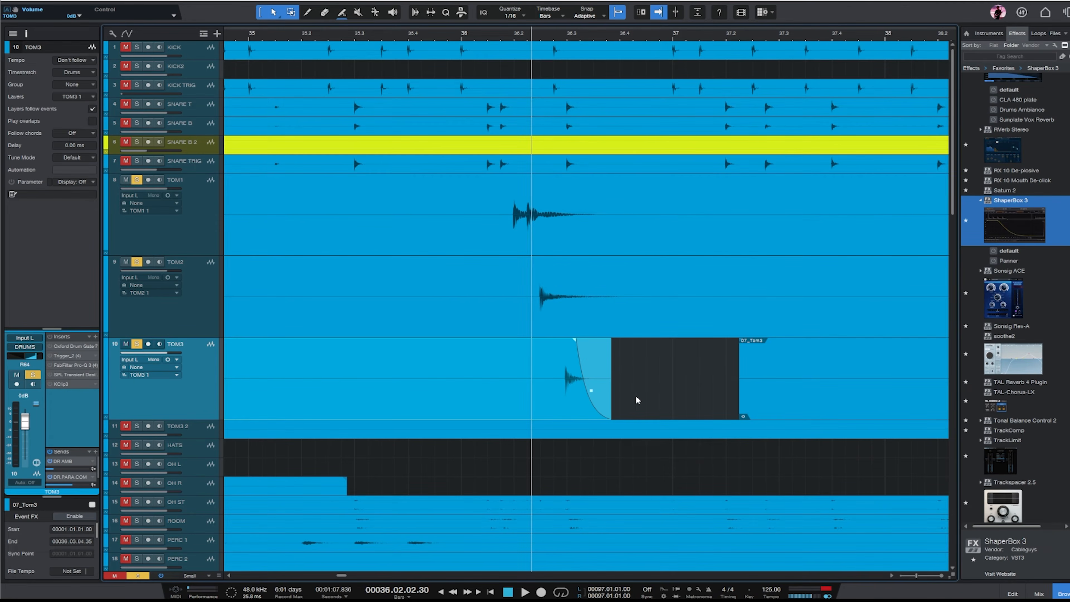
pyautogui.hotkey('ctrl', 'z')
pyautogui.hotkey('ctrl', 'z')
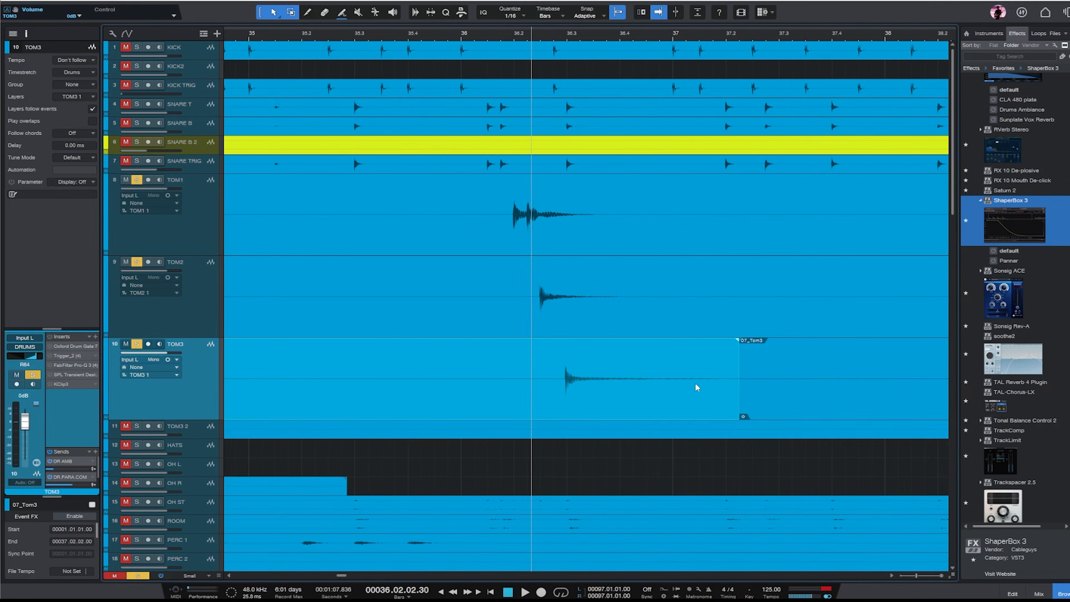
# - Insert ShaperBox 3 with its default Kick Gate setting on TOM1 and play back the tom fill
pyautogui.press('w')
pyautogui.moveTo(1021, 222); pyautogui.dragTo(147, 219)
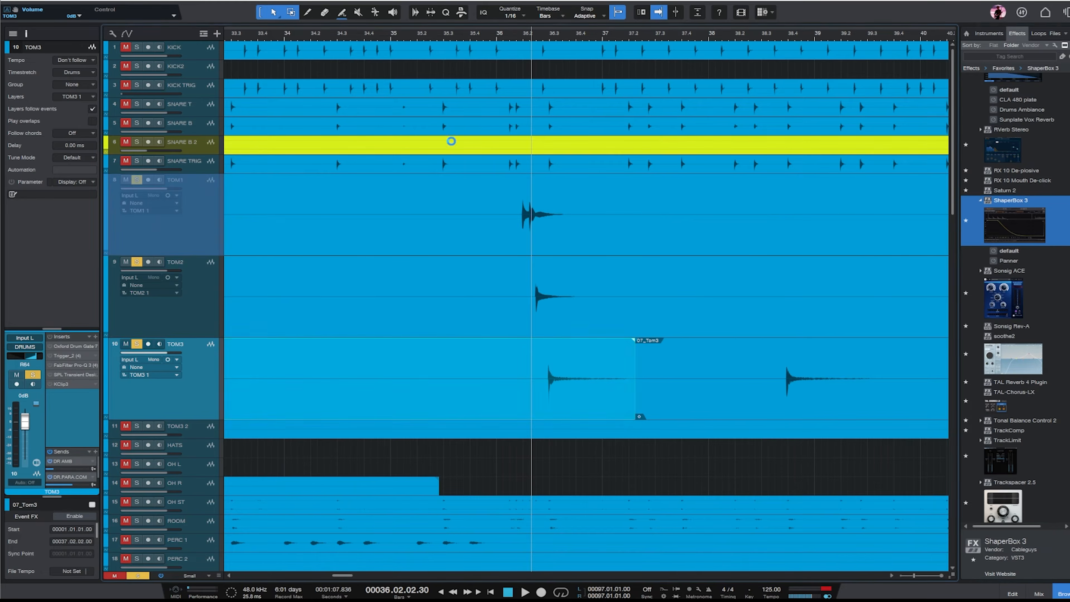
pyautogui.click(518, 41)
pyautogui.press('space')
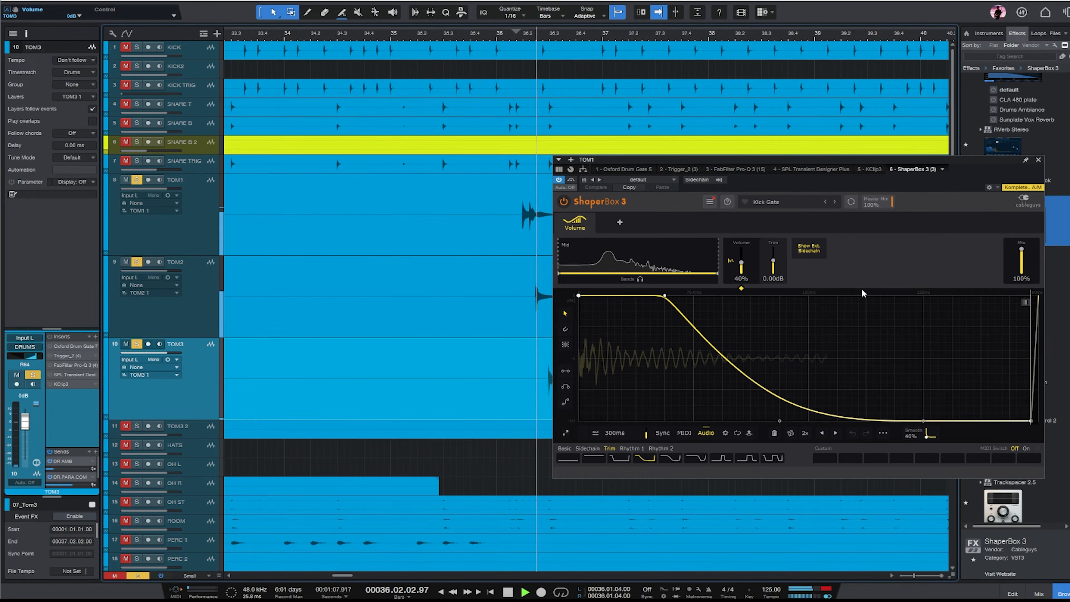
pyautogui.press('space')
pyautogui.click(1039, 160)
# - Insert ShaperBox 3 on TOM2 and TOM3 as well, and place an enabled KClip3 after it on all three tom tracks
pyautogui.click(127, 236)
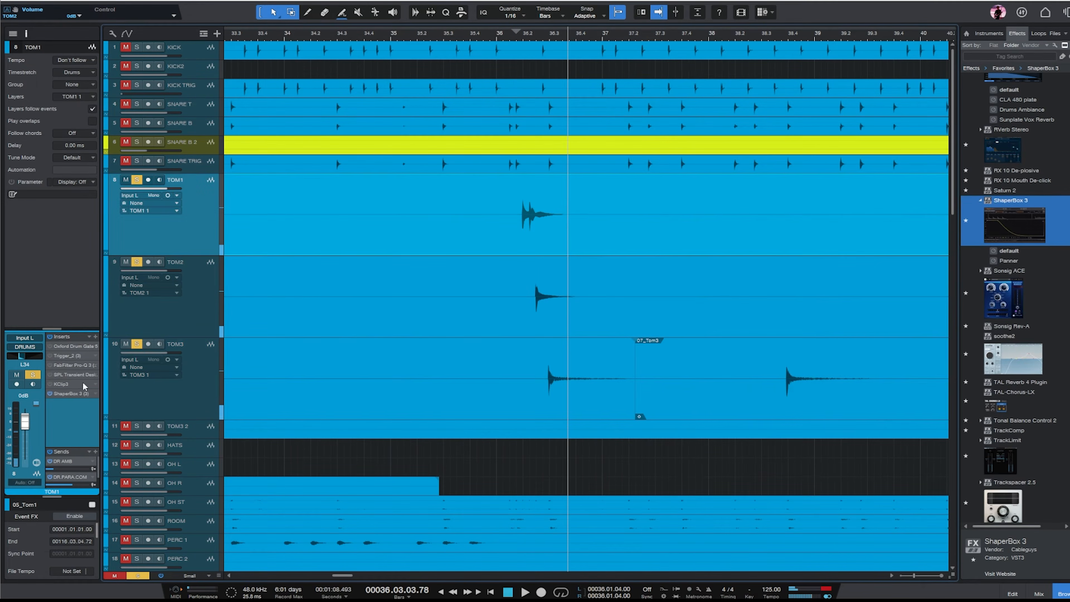
pyautogui.click(71, 393)
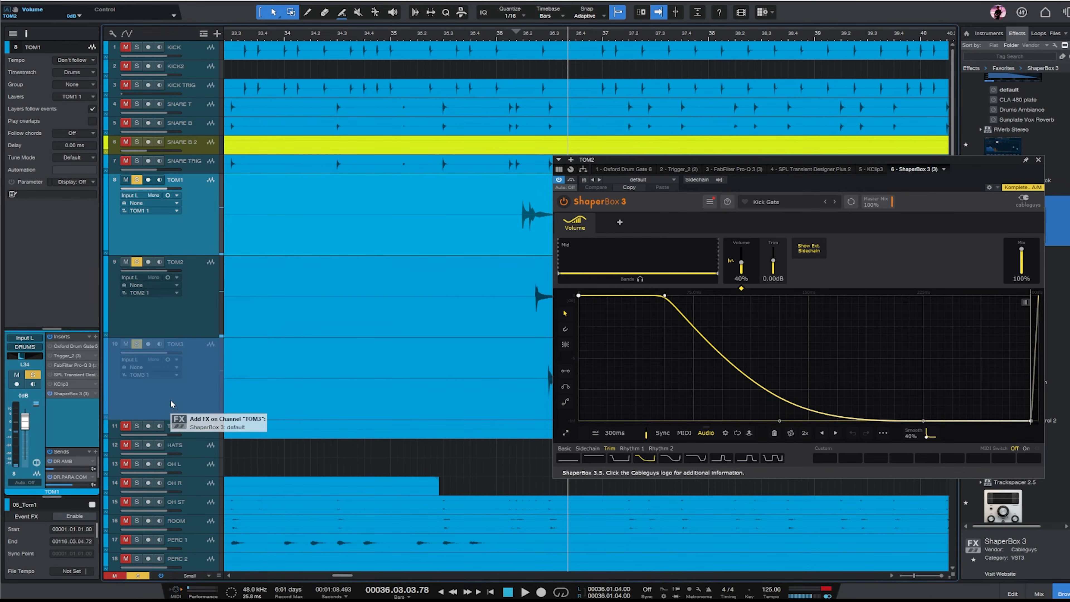
pyautogui.click(186, 394)
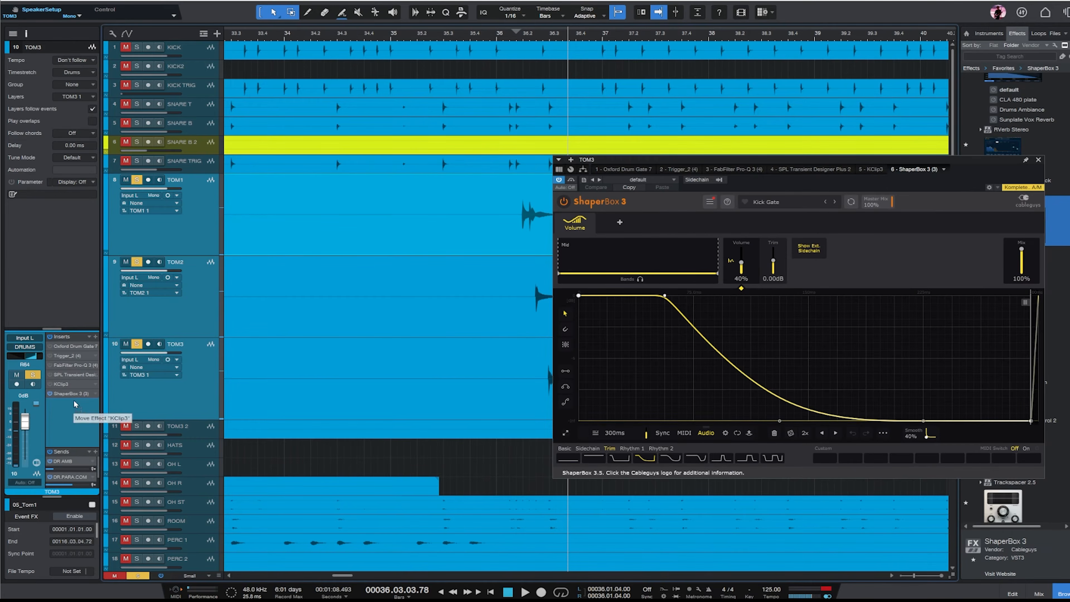
pyautogui.moveTo(75, 404); pyautogui.dragTo(53, 396)
pyautogui.doubleClick(62, 396)
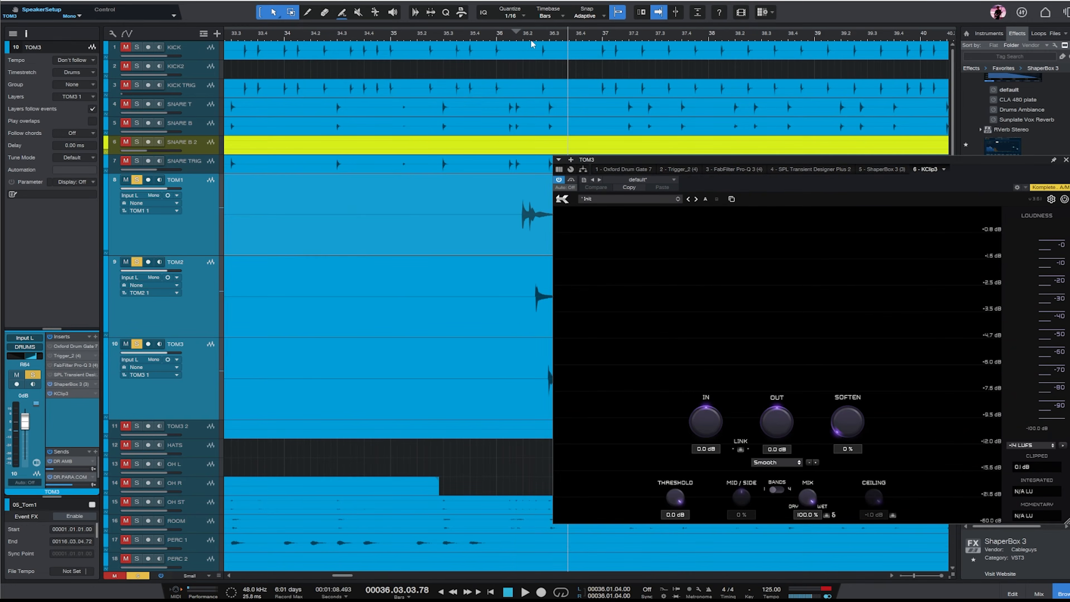
# - Set KClip3's input gain to 8.5 dB on TOM1 and 5.1 dB on TOM2
pyautogui.click(148, 241)
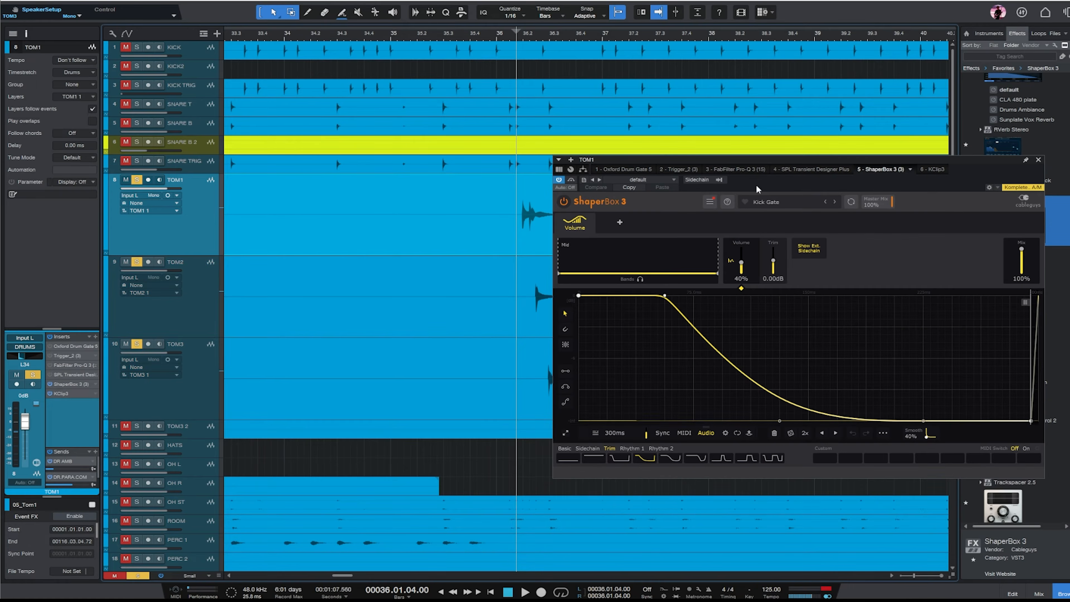
pyautogui.click(931, 169)
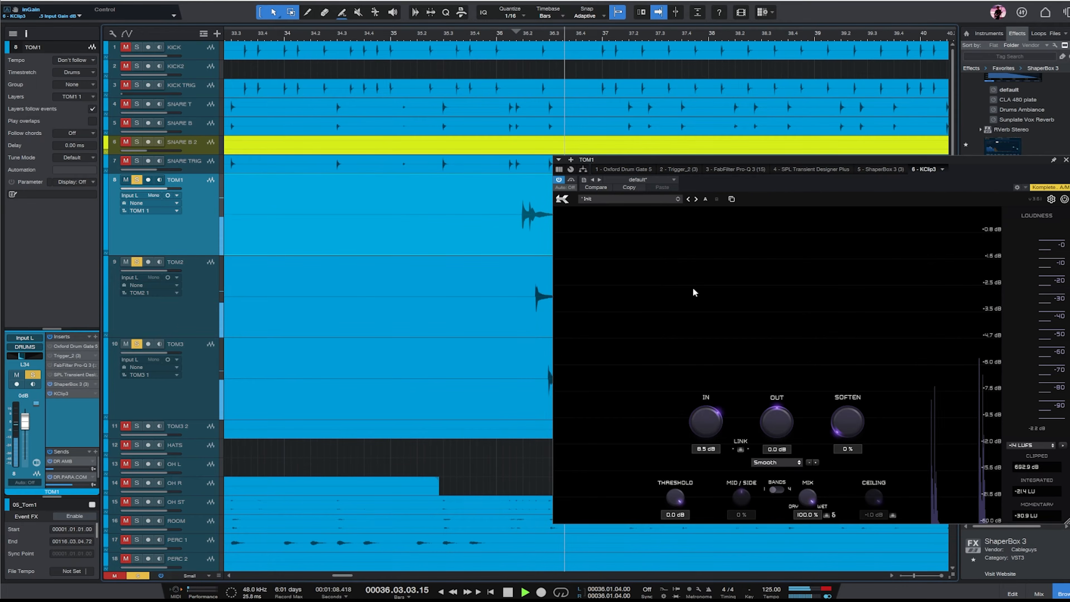
pyautogui.click(160, 289)
pyautogui.click(509, 38)
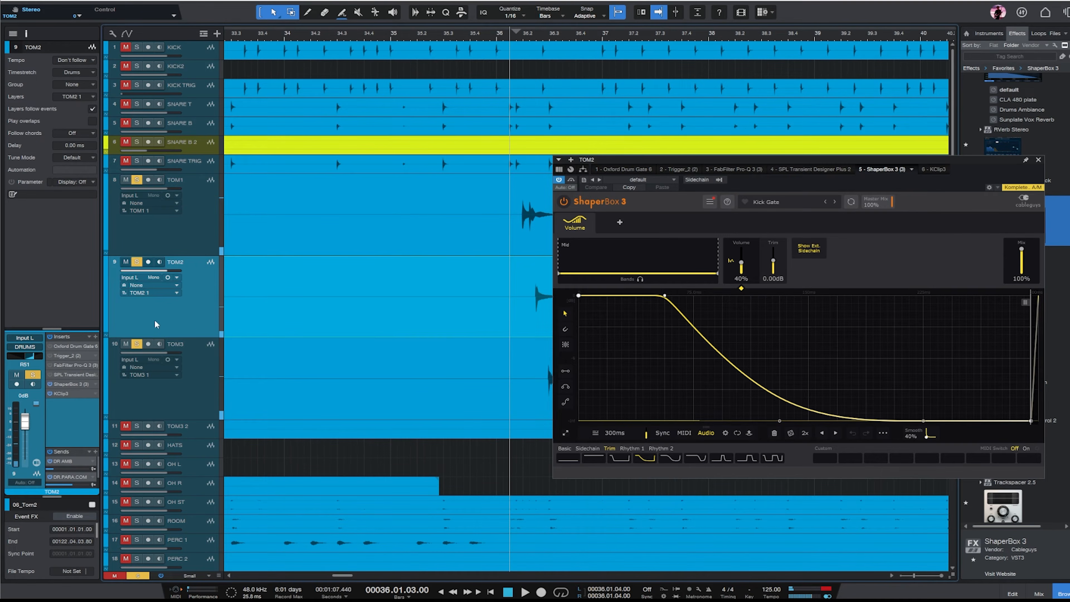
pyautogui.doubleClick(60, 395)
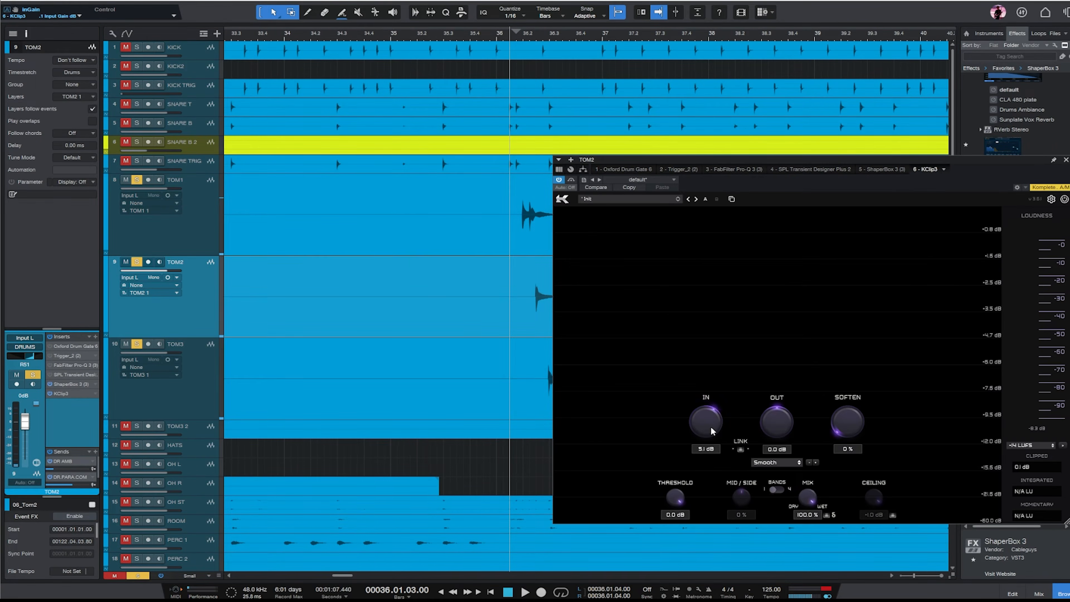
# - Set KClip3's input gain on TOM3 to 5.1 dB and play back the tom fill
pyautogui.click(188, 401)
pyautogui.doubleClick(68, 397)
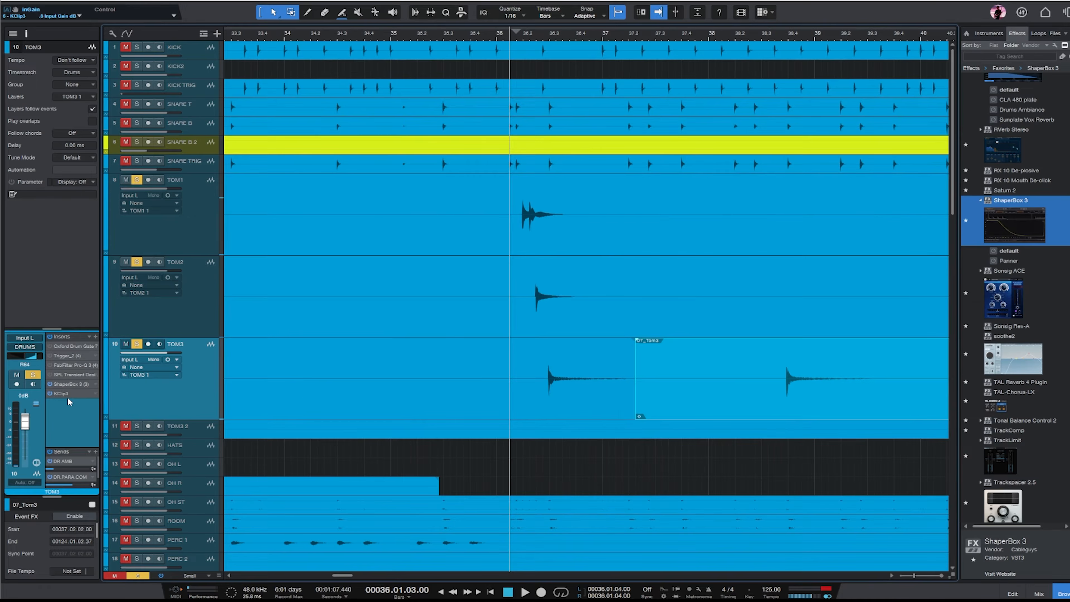
pyautogui.doubleClick(61, 394)
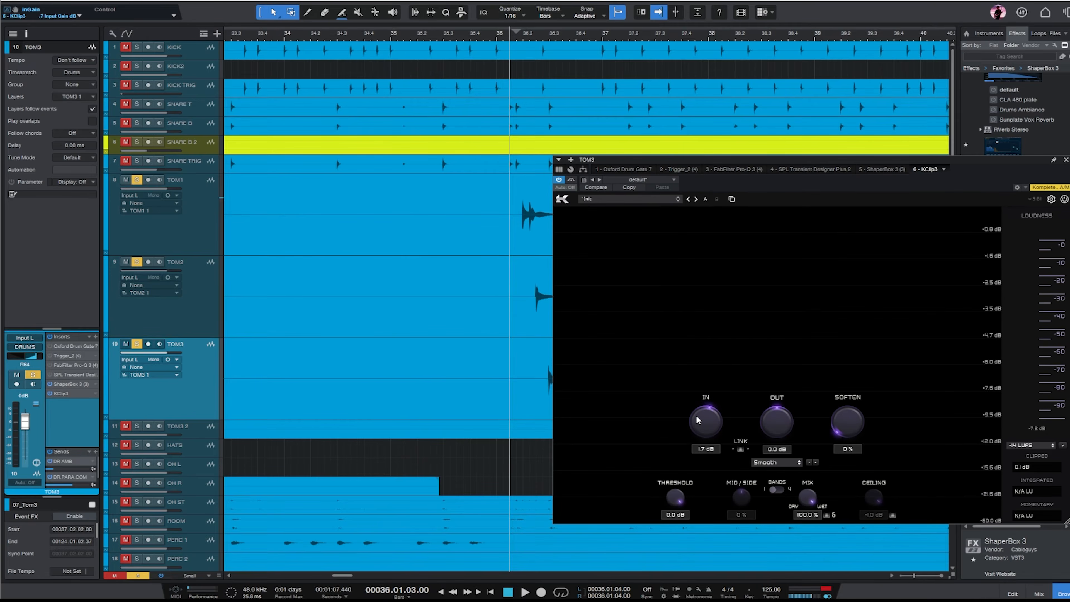
pyautogui.click(502, 39)
pyautogui.press('space')
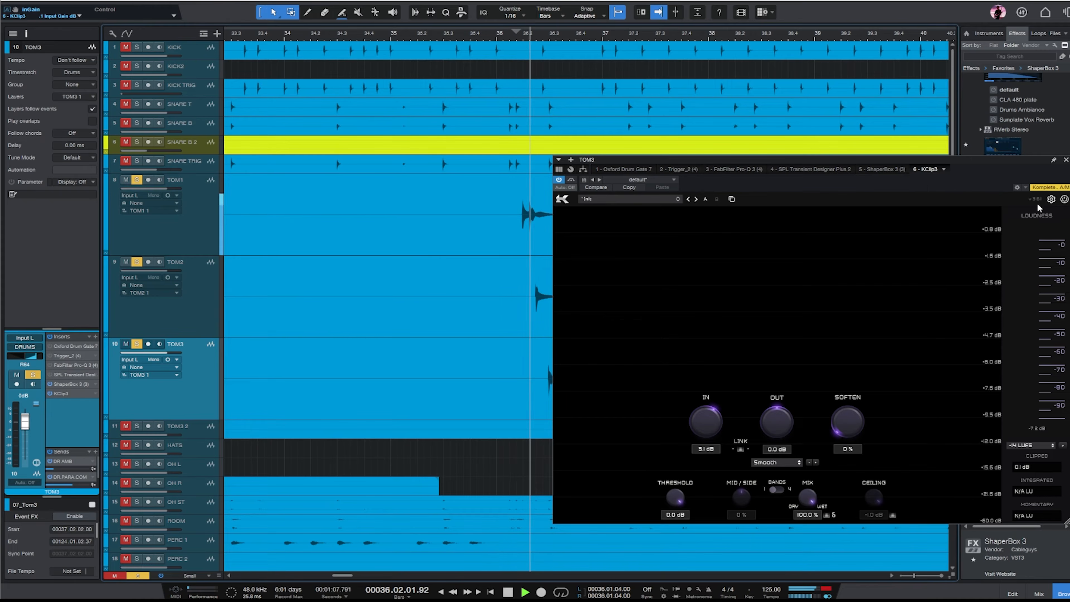
pyautogui.press('space')
pyautogui.click(1065, 160)
# - Split TOM1's ShaperBox 3 volume shaping into Mid and High bands at about 269 Hz
pyautogui.click(267, 254)
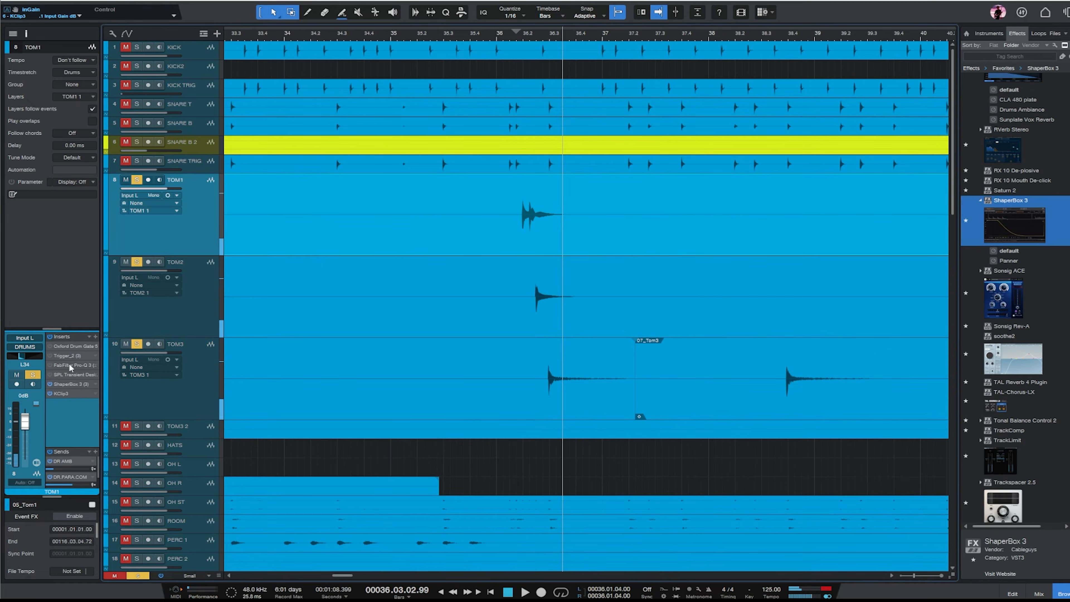
pyautogui.doubleClick(63, 384)
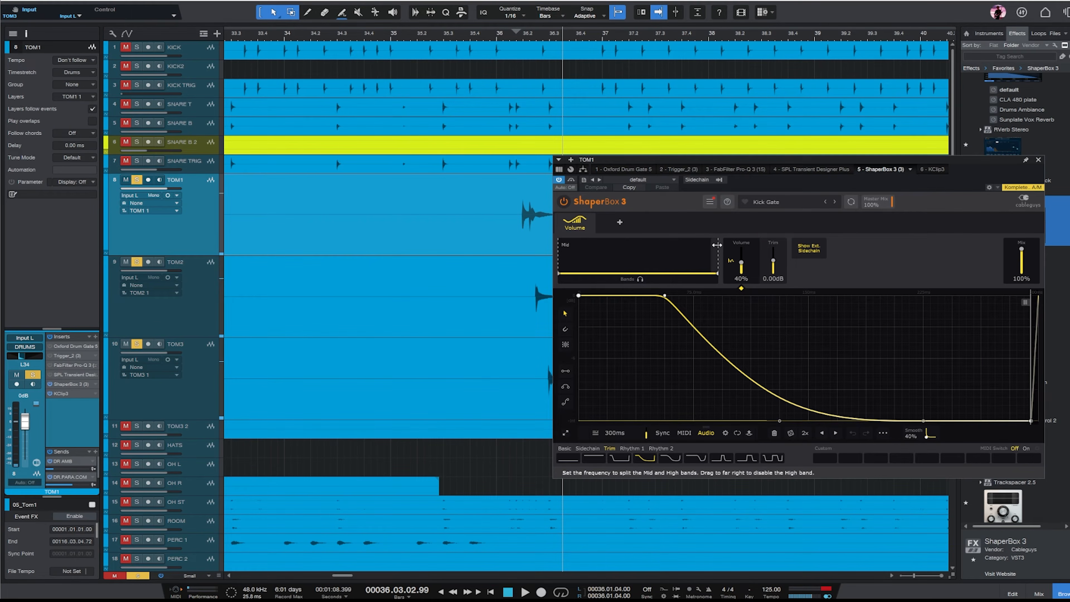
pyautogui.moveTo(718, 273); pyautogui.dragTo(629, 273)
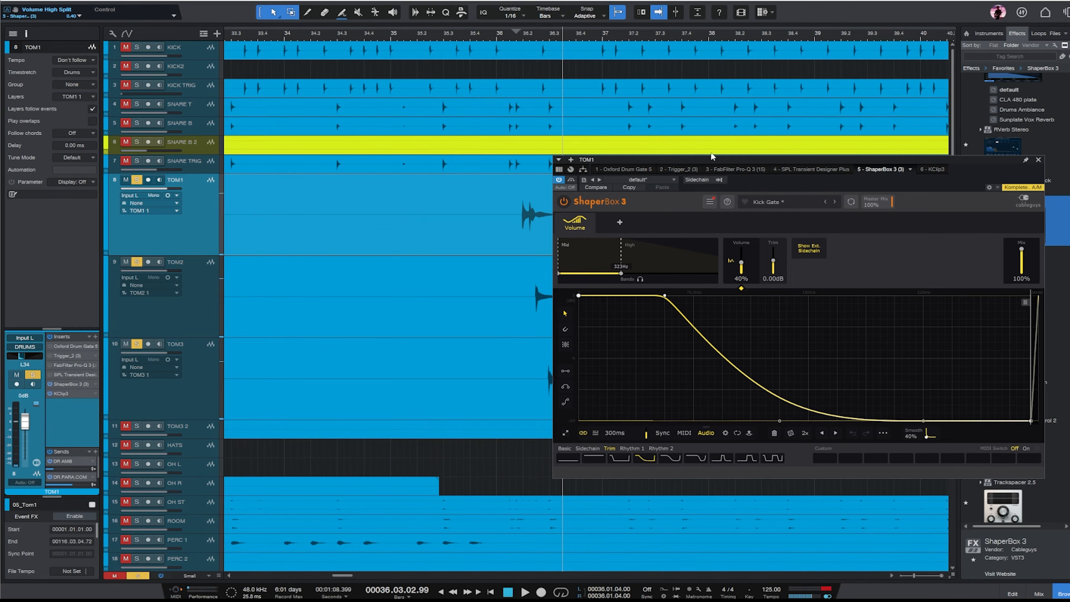
pyautogui.moveTo(689, 167); pyautogui.dragTo(728, 163)
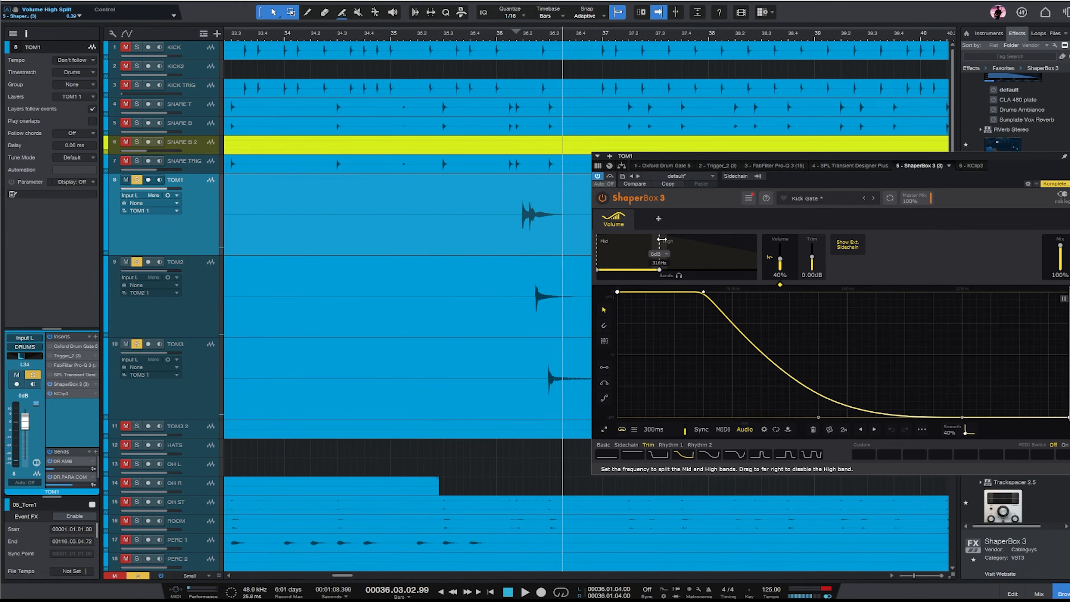
pyautogui.click(509, 35)
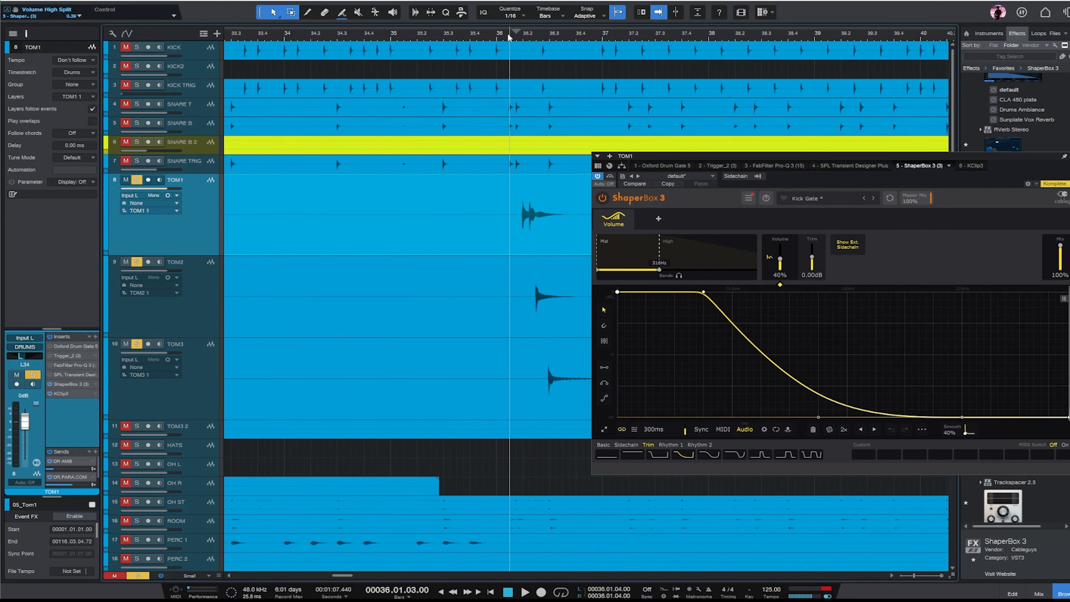
pyautogui.moveTo(659, 269); pyautogui.dragTo(654, 269)
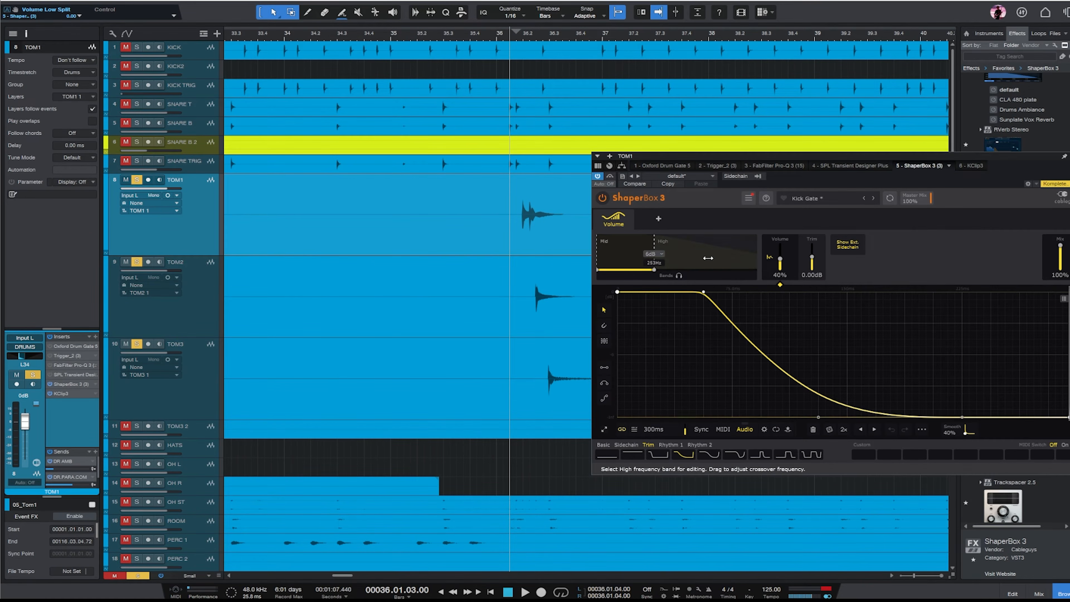
pyautogui.click(707, 258)
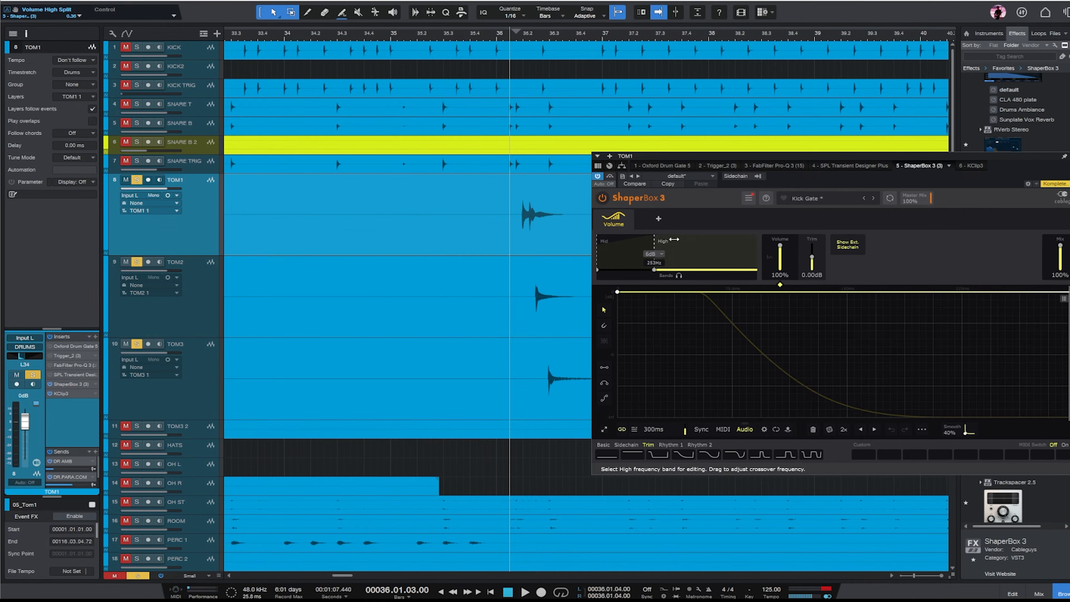
pyautogui.moveTo(654, 257); pyautogui.dragTo(652, 257)
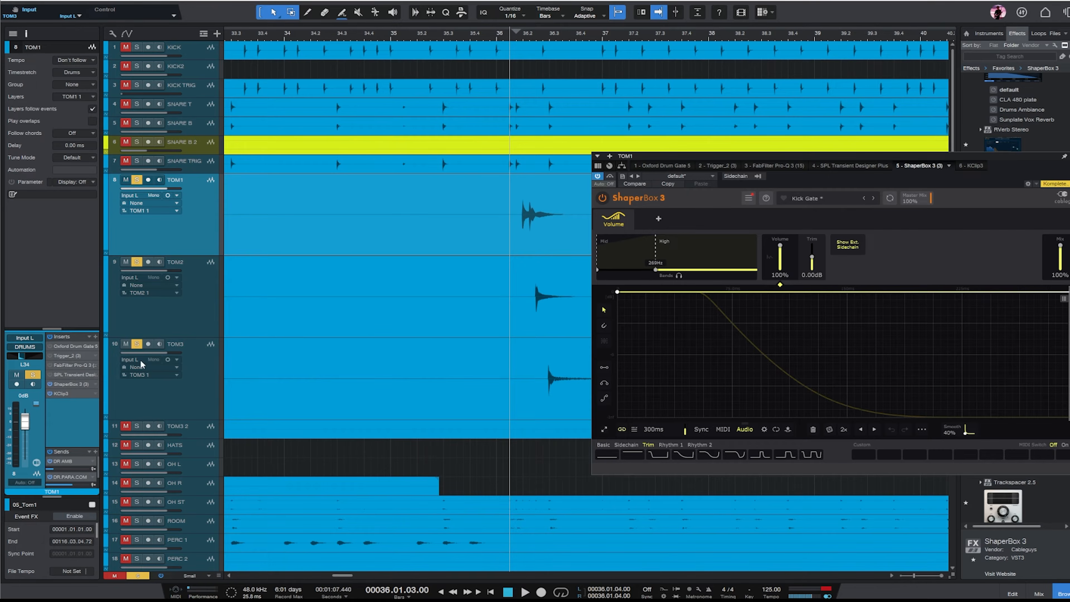
# - Split ShaperBox 3 into Mid and High bands at about 243 Hz on TOM2 and TOM3, and play back the fill
pyautogui.click(148, 335)
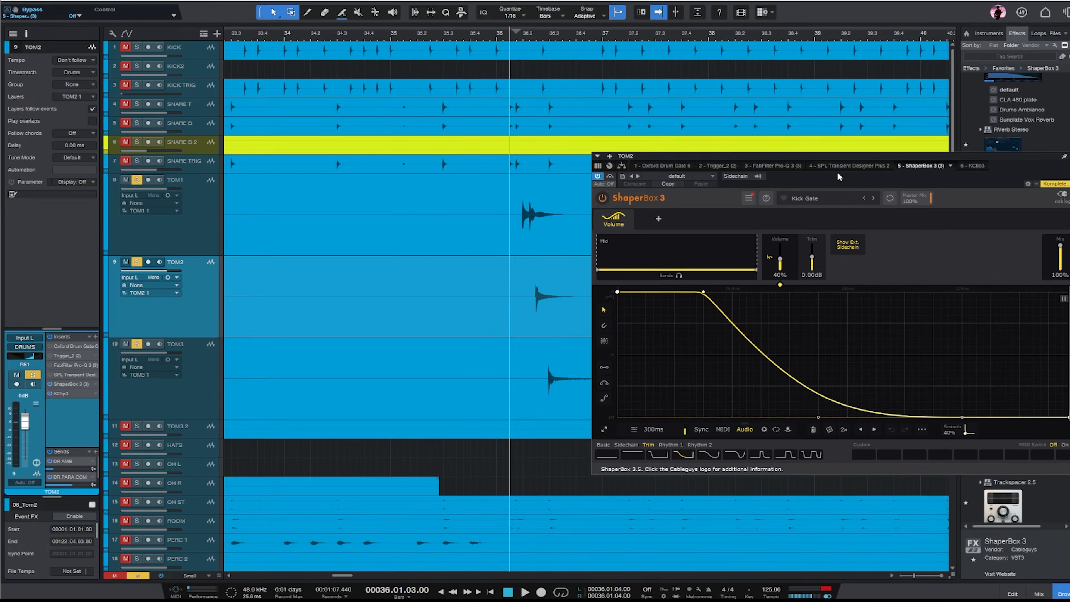
pyautogui.moveTo(755, 261); pyautogui.dragTo(655, 258)
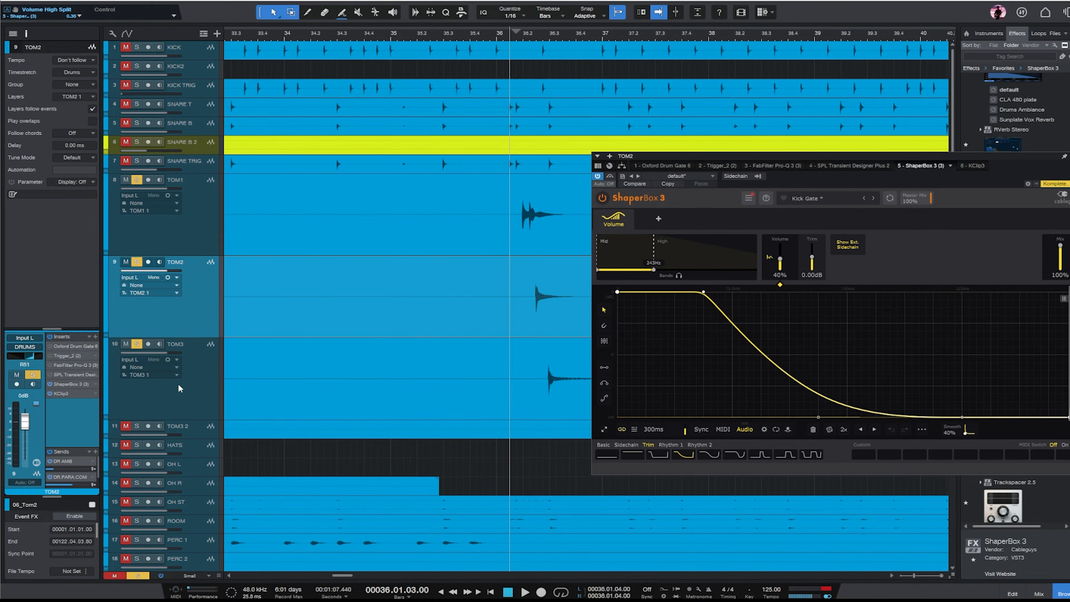
pyautogui.click(179, 388)
pyautogui.click(918, 166)
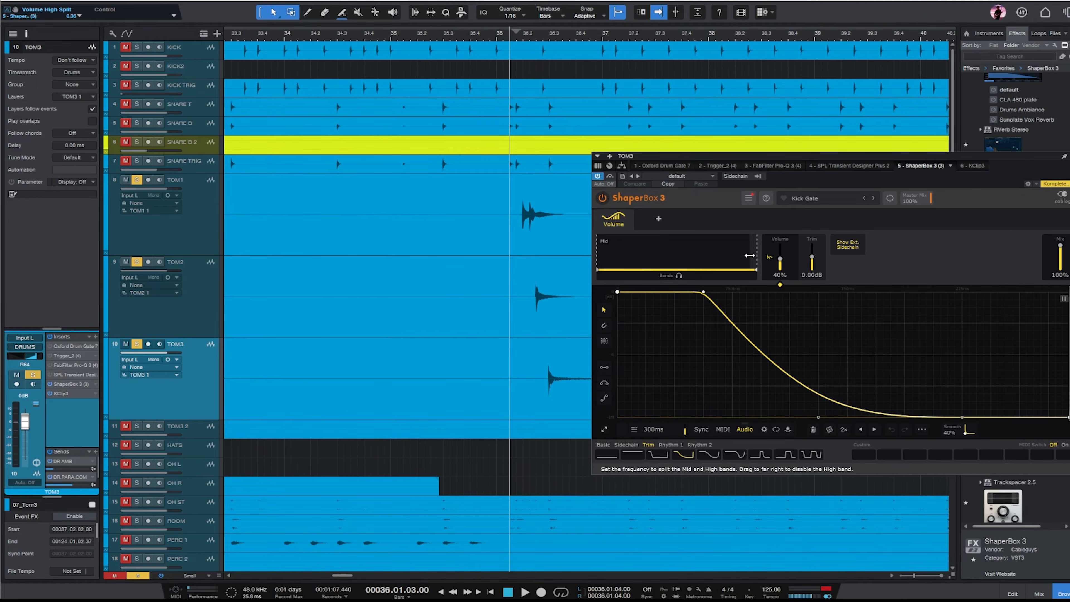
pyautogui.moveTo(655, 258); pyautogui.dragTo(653, 259)
pyautogui.press('space')
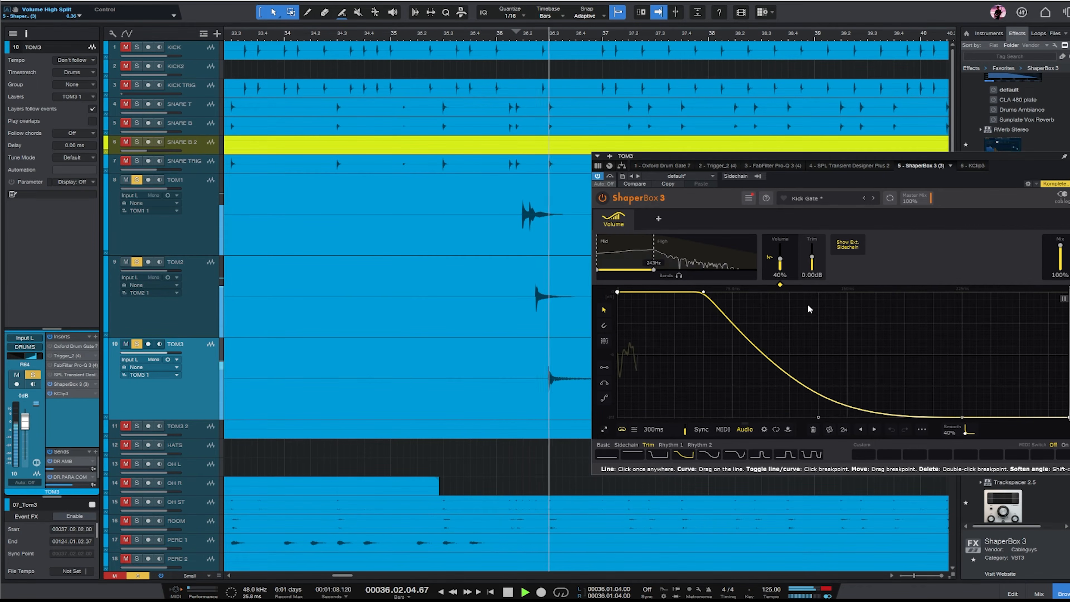
# - Raise TOM3's ShaperBox 3 Mid/High crossover to about 701 Hz while auditioning the tom fill
pyautogui.press('space')
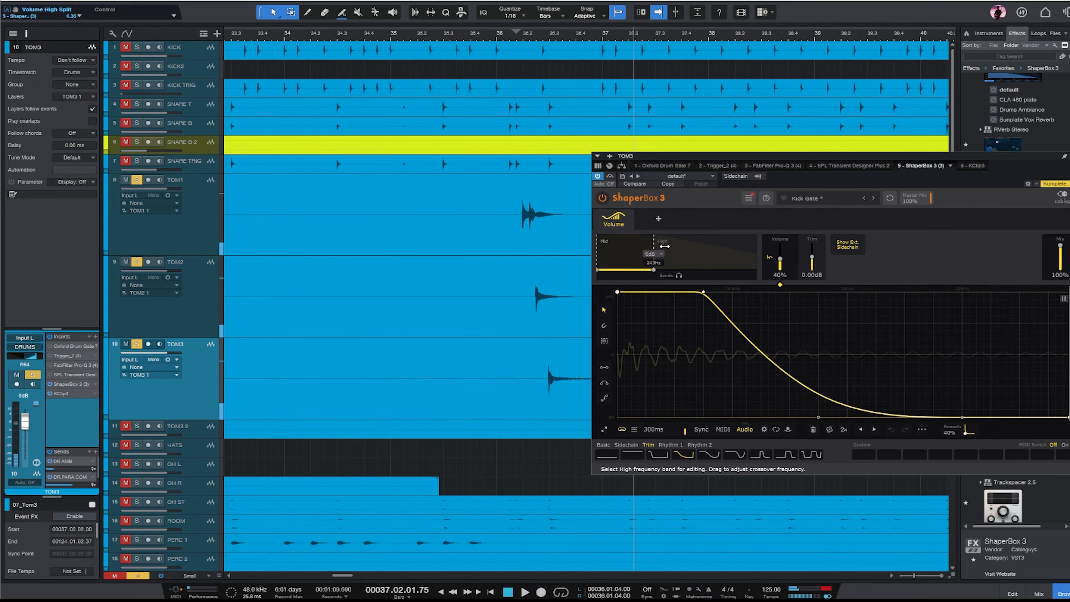
pyautogui.moveTo(654, 259); pyautogui.dragTo(657, 259)
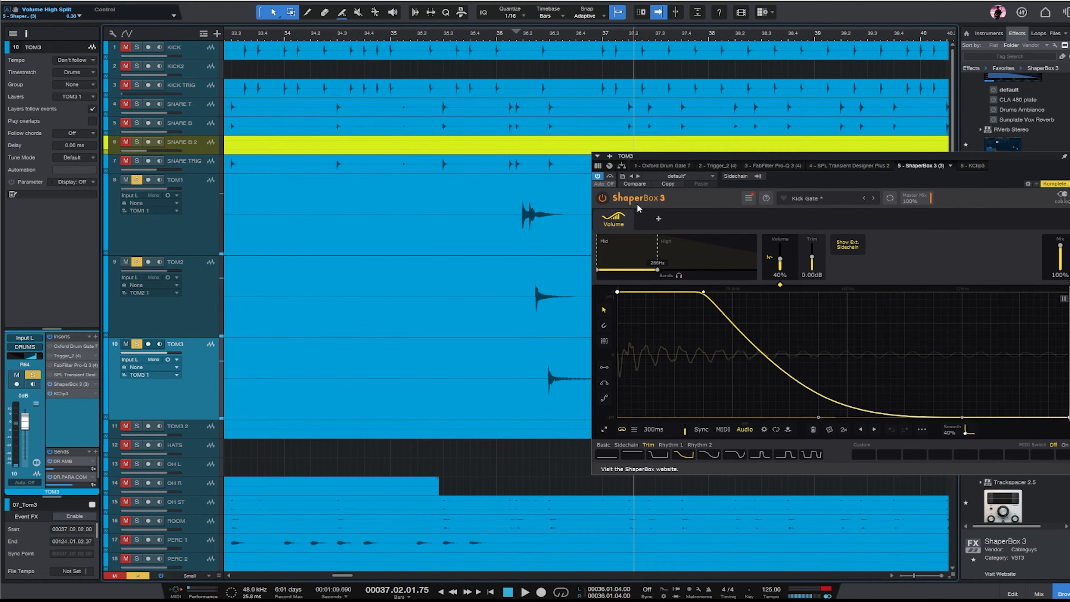
pyautogui.press('space')
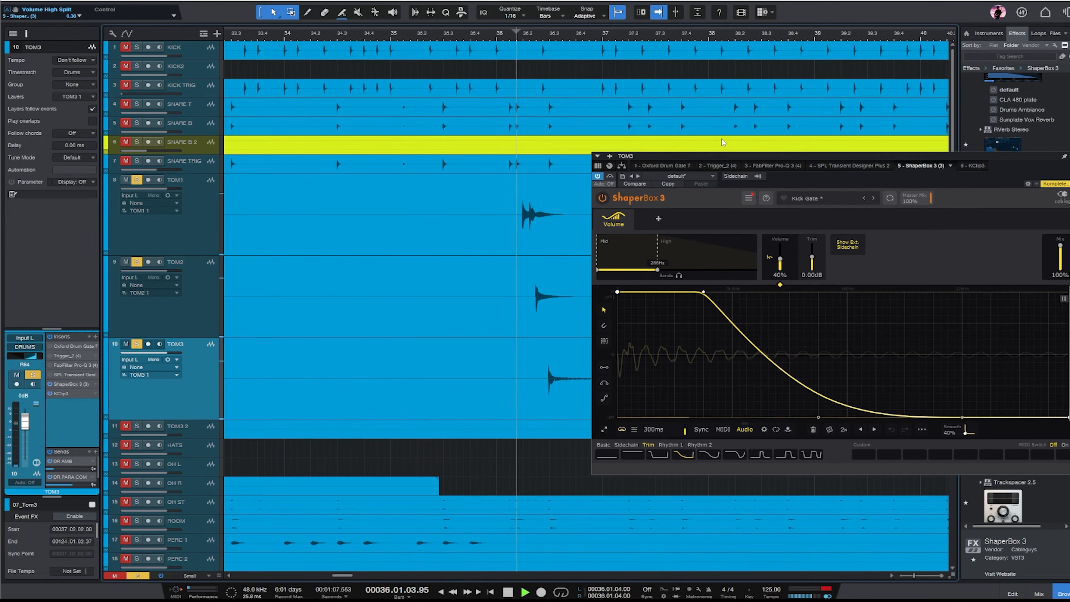
pyautogui.moveTo(658, 246)
pyautogui.moveTo(658, 246); pyautogui.dragTo(680, 246)
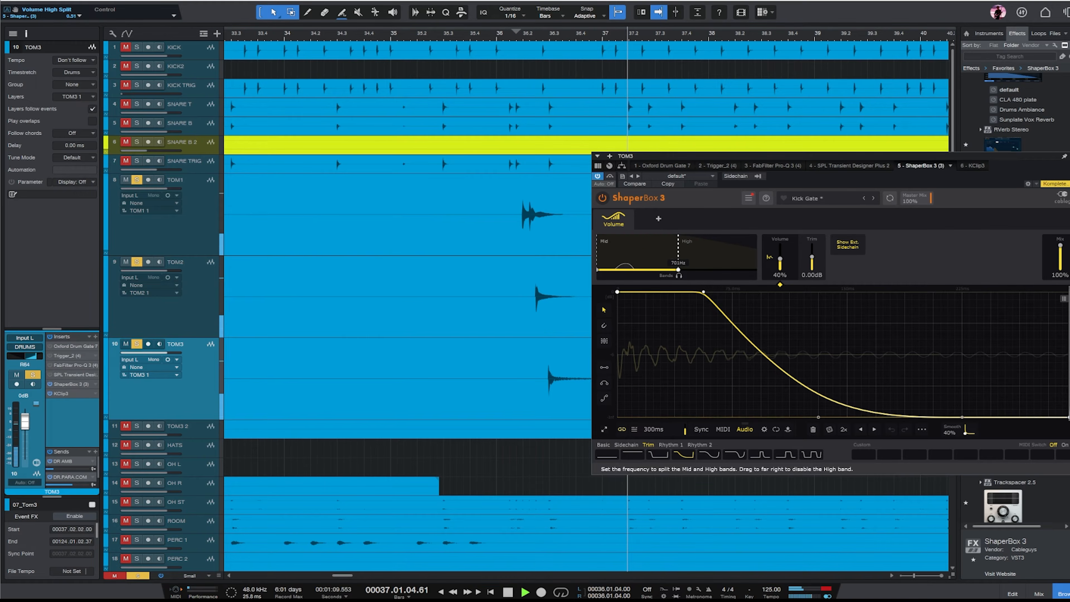
# - Raise the ShaperBox 3 Mid/High crossover to about 760 Hz on TOM2 and about 914 Hz on TOM1
pyautogui.click(430, 291)
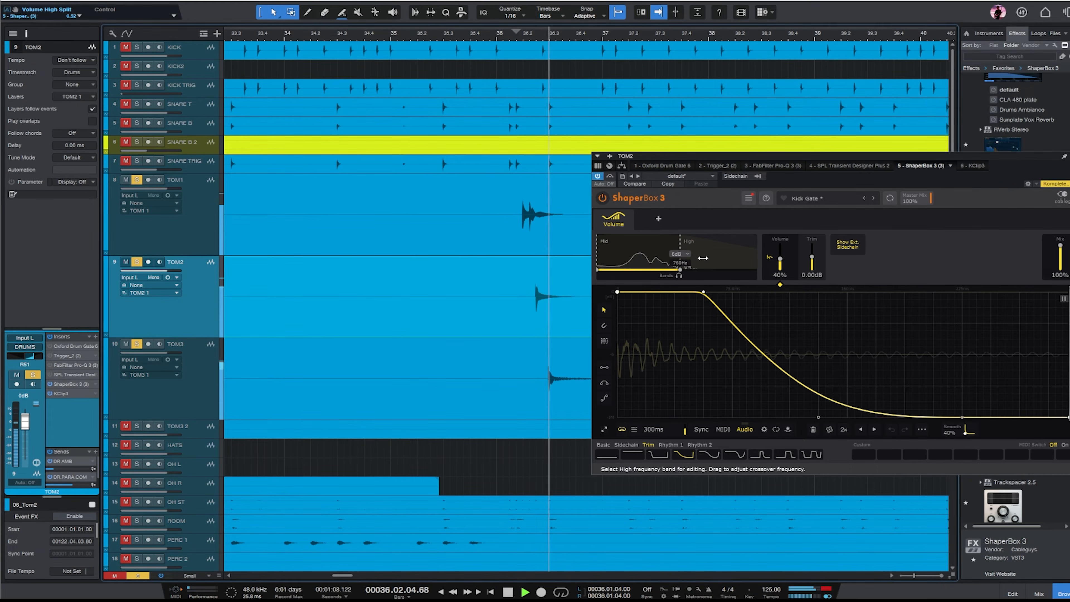
pyautogui.click(361, 224)
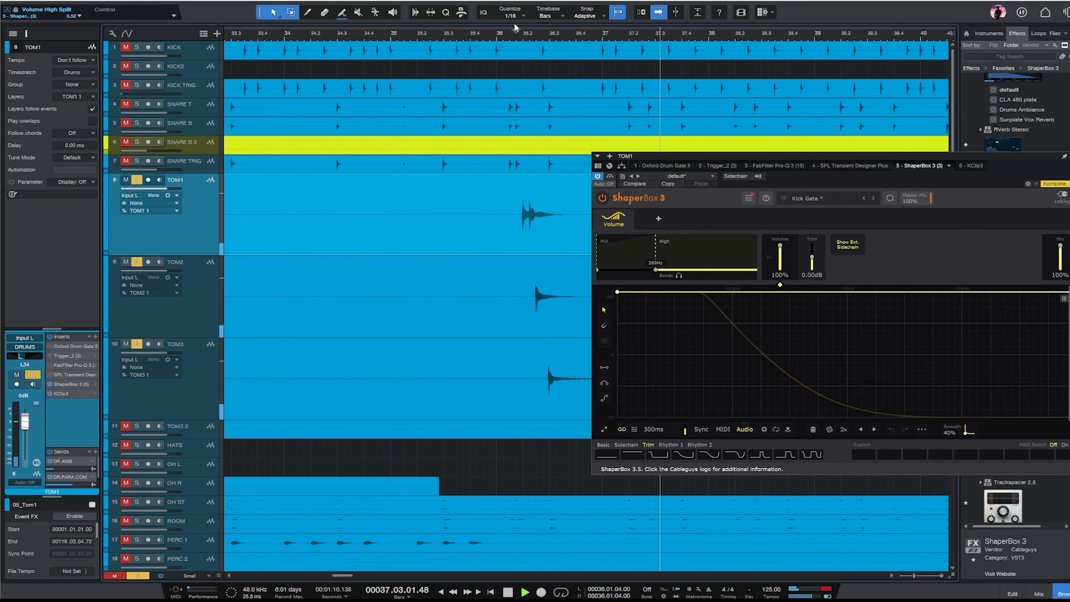
pyautogui.moveTo(656, 259); pyautogui.dragTo(684, 259)
pyautogui.press('space')
pyautogui.press('w')
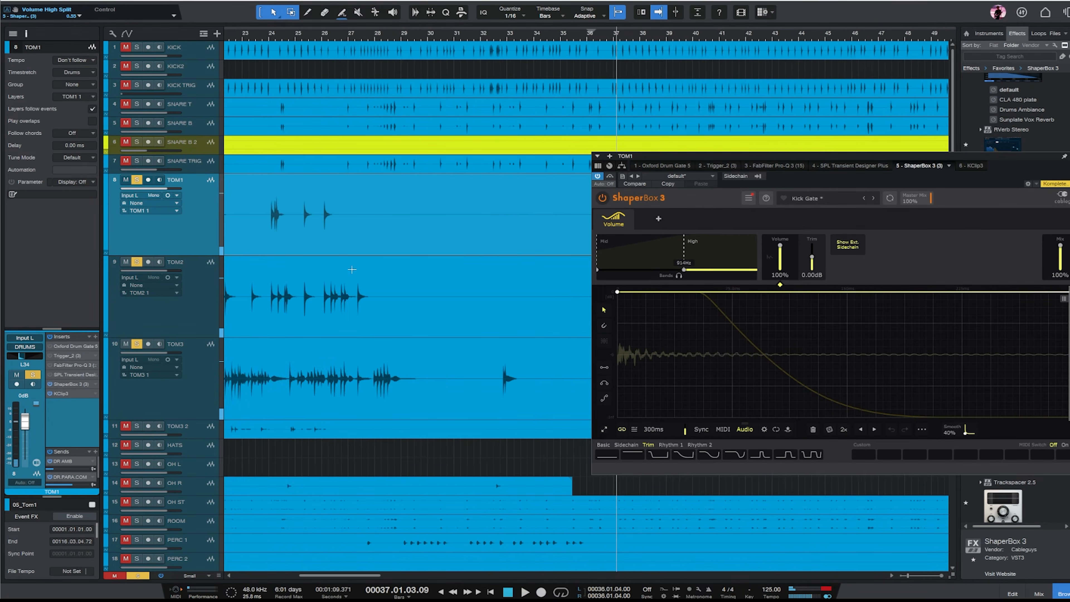
pyautogui.press('Escape')
# - Select TOM1 to TOM3 and play the fill from bar 22, toggling their ShaperBox 3 inserts to compare the sound
pyautogui.press('w')
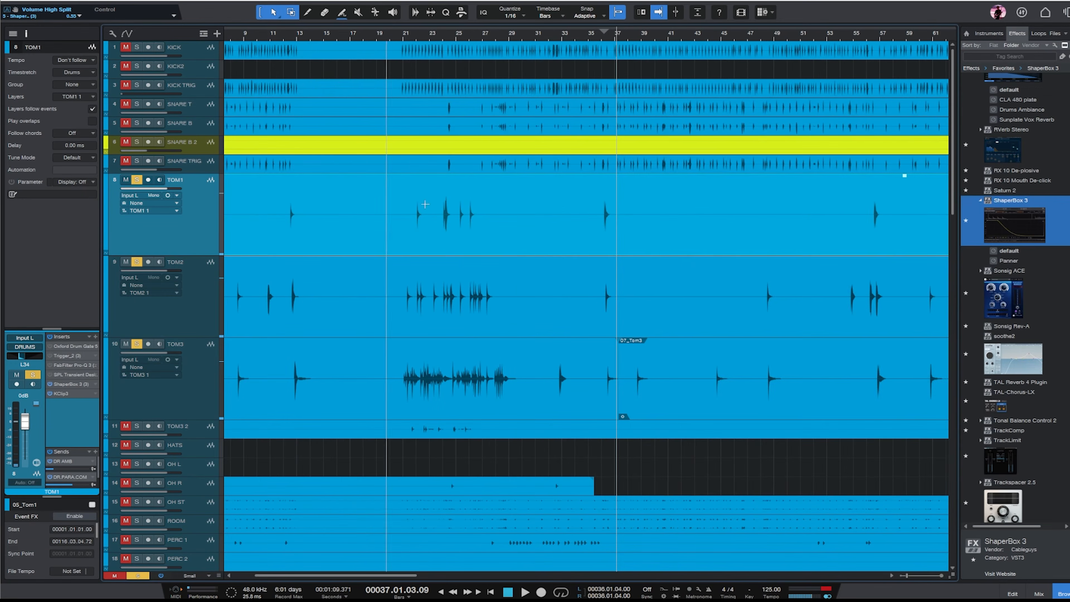
pyautogui.click(417, 36)
pyautogui.click(270, 352)
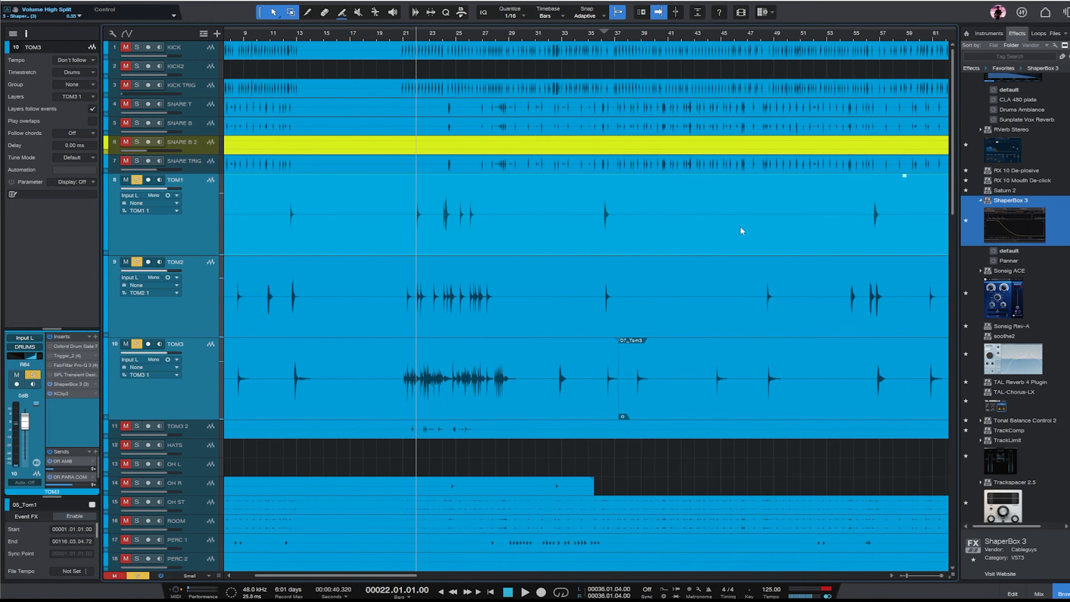
pyautogui.press('e')
pyautogui.press('space')
pyautogui.press('e')
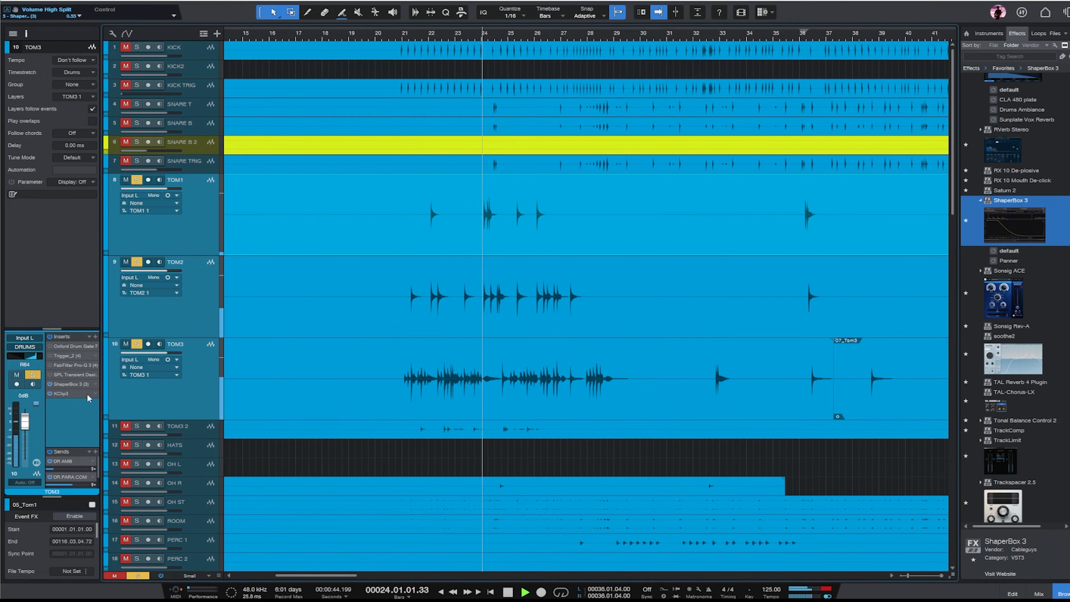
pyautogui.click(50, 384)
pyautogui.press('space')
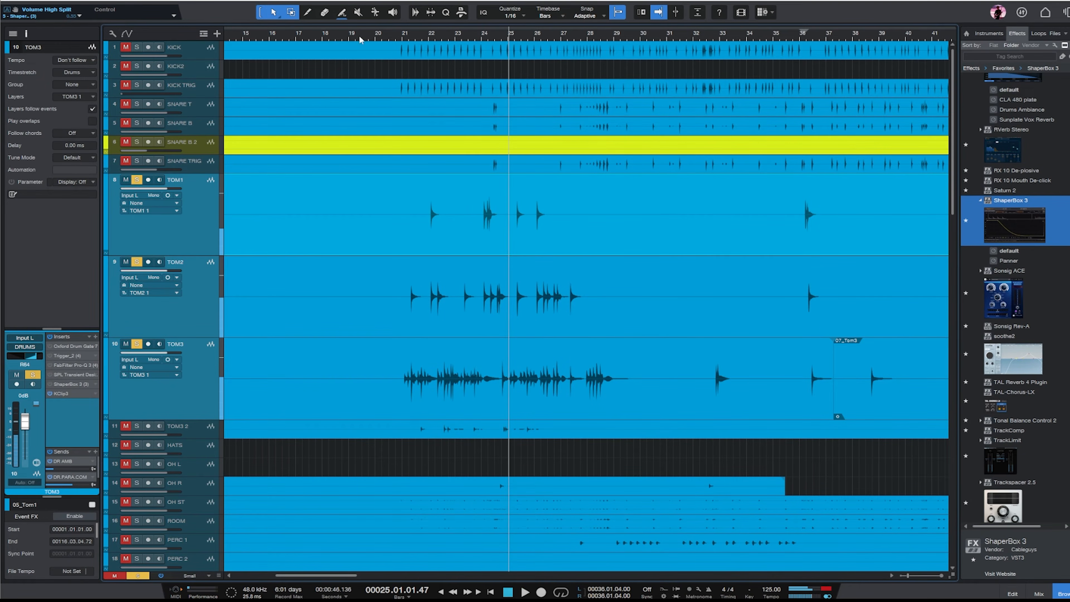
pyautogui.click(432, 37)
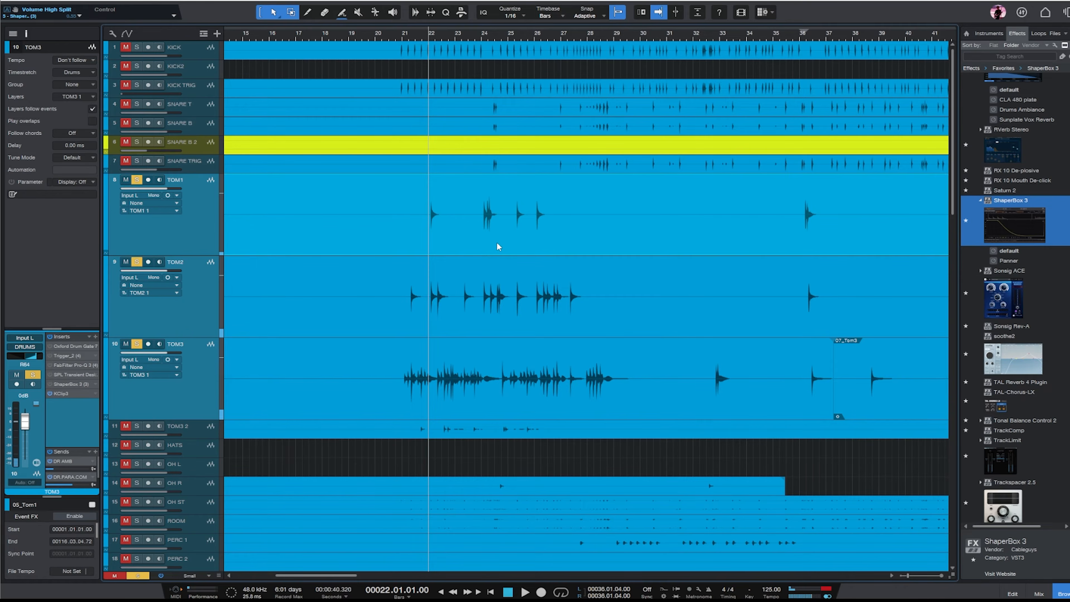
pyautogui.press('space')
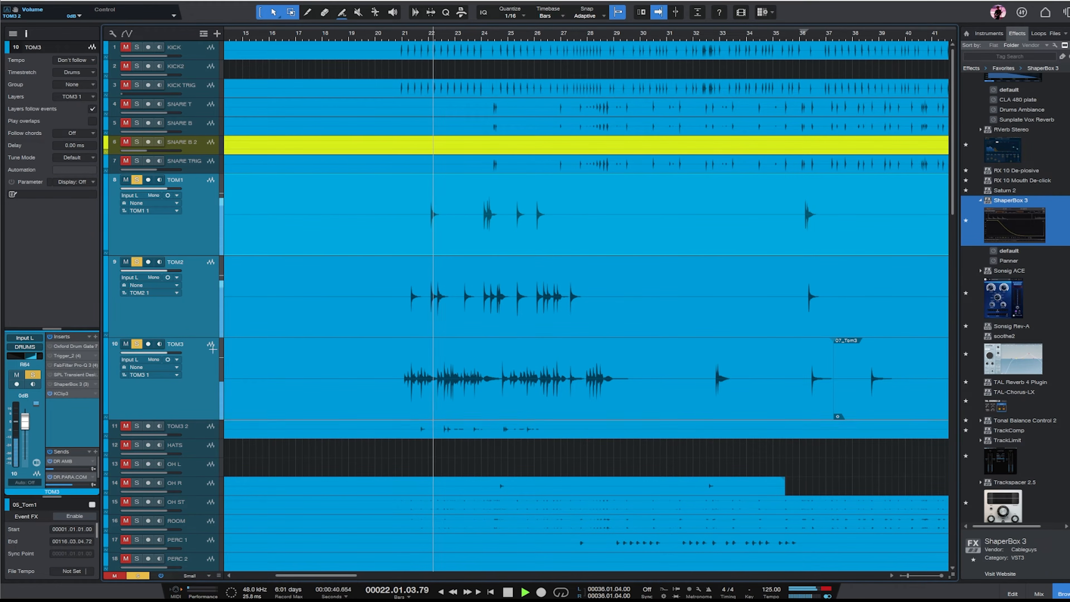
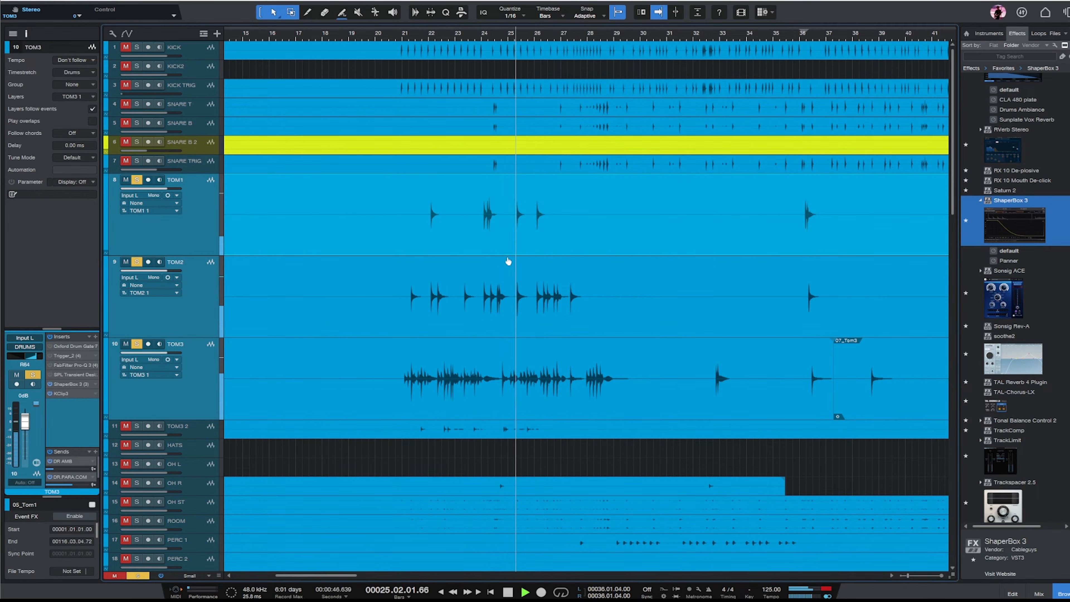
# - Enlarge and solo TOM3 2, copy TOM3's insert chain onto it, and start playback just before bar 22
pyautogui.click(188, 435)
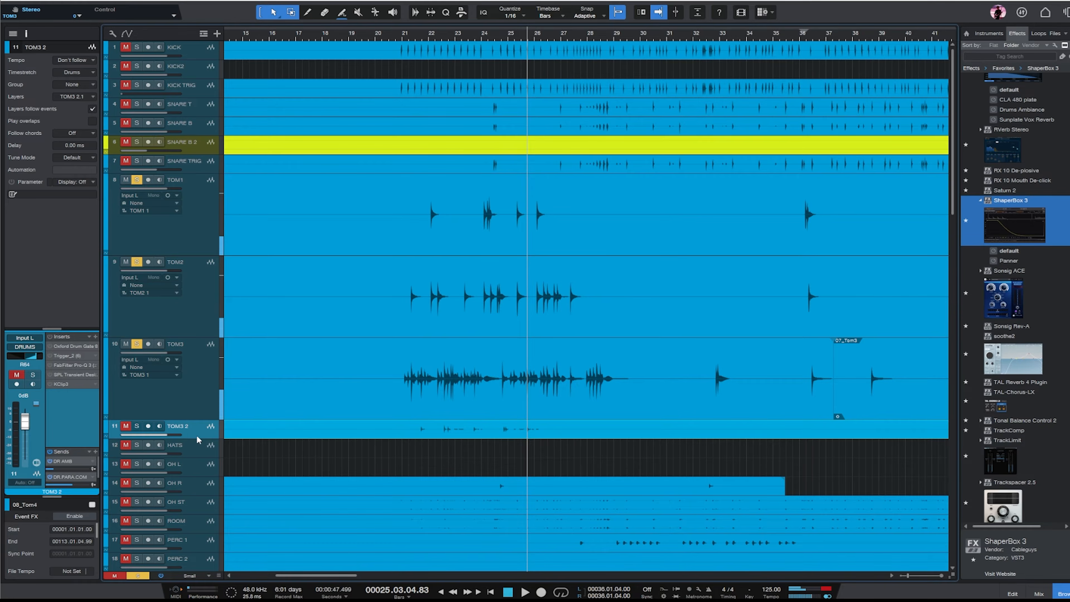
pyautogui.moveTo(200, 439); pyautogui.dragTo(198, 505)
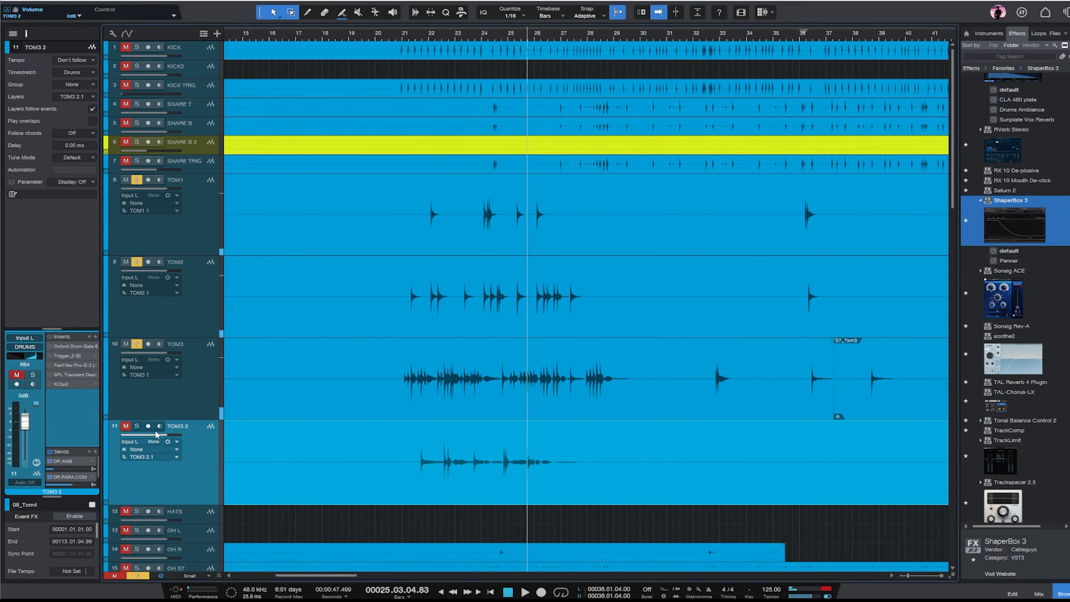
pyautogui.click(187, 392)
pyautogui.moveTo(59, 337); pyautogui.dragTo(288, 454)
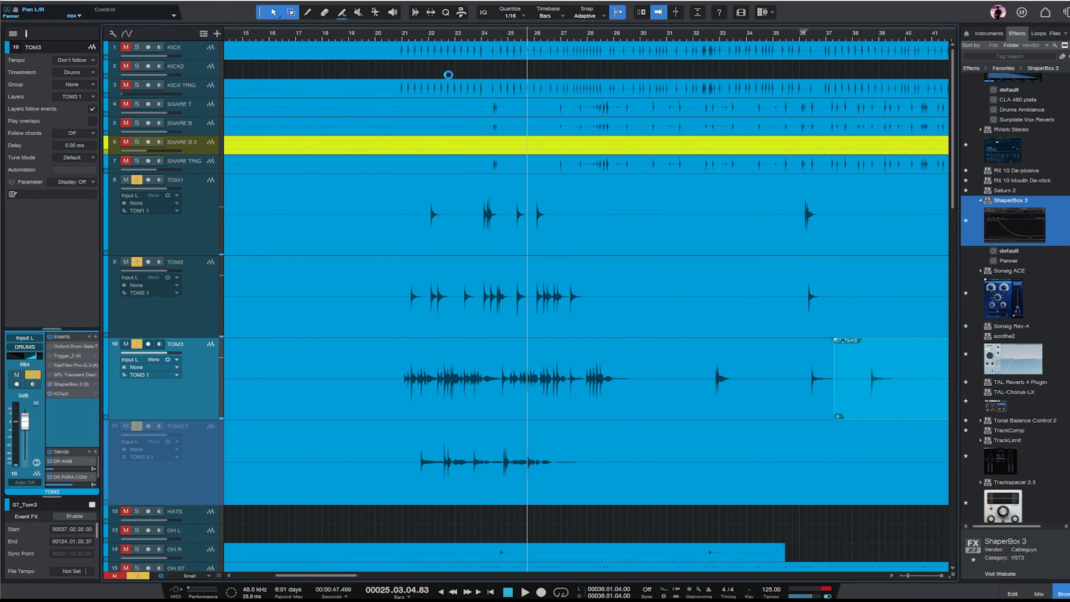
pyautogui.click(425, 36)
pyautogui.press('space')
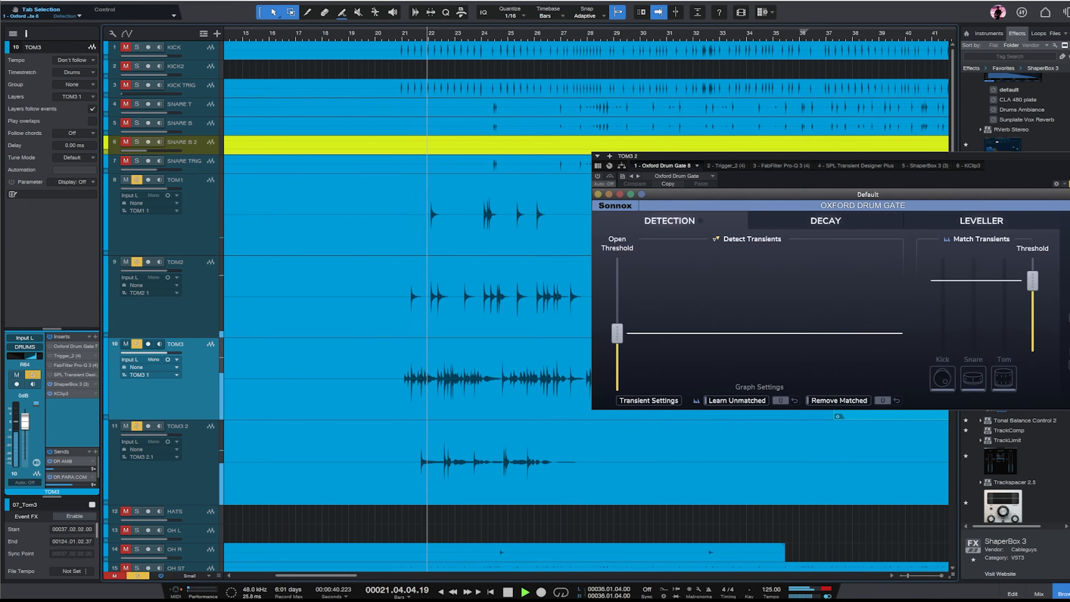
pyautogui.click(1069, 156)
# - Audition TOM3 2 against TOM3 and pan TOM3 2 to R56
pyautogui.click(192, 473)
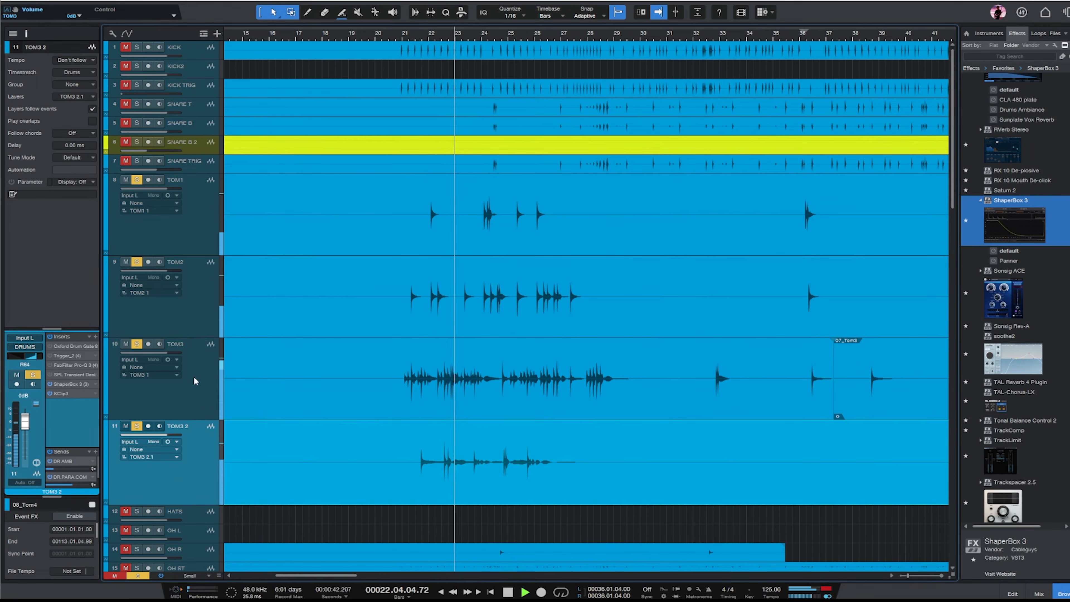
pyautogui.moveTo(26, 357); pyautogui.dragTo(41, 357)
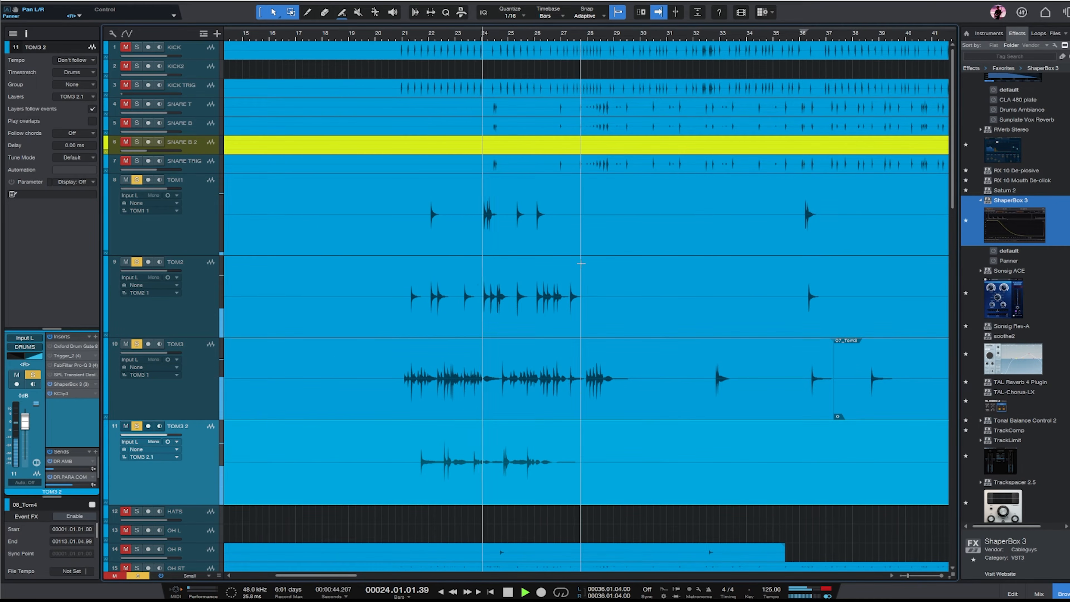
pyautogui.press('w')
pyautogui.press('w')
pyautogui.press('e')
pyautogui.click(192, 394)
pyautogui.press('space')
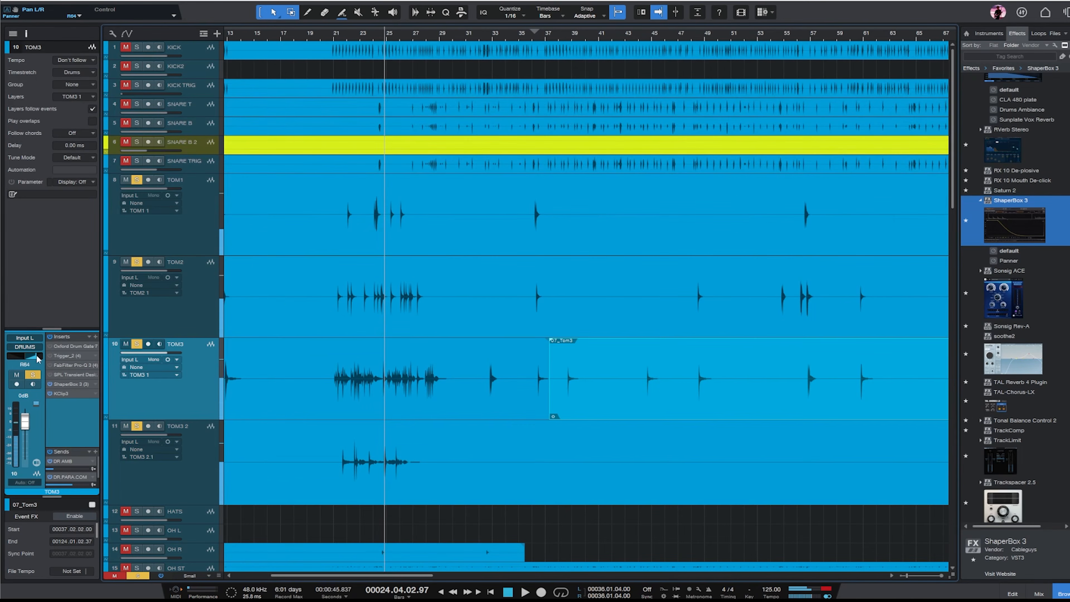
pyautogui.click(184, 472)
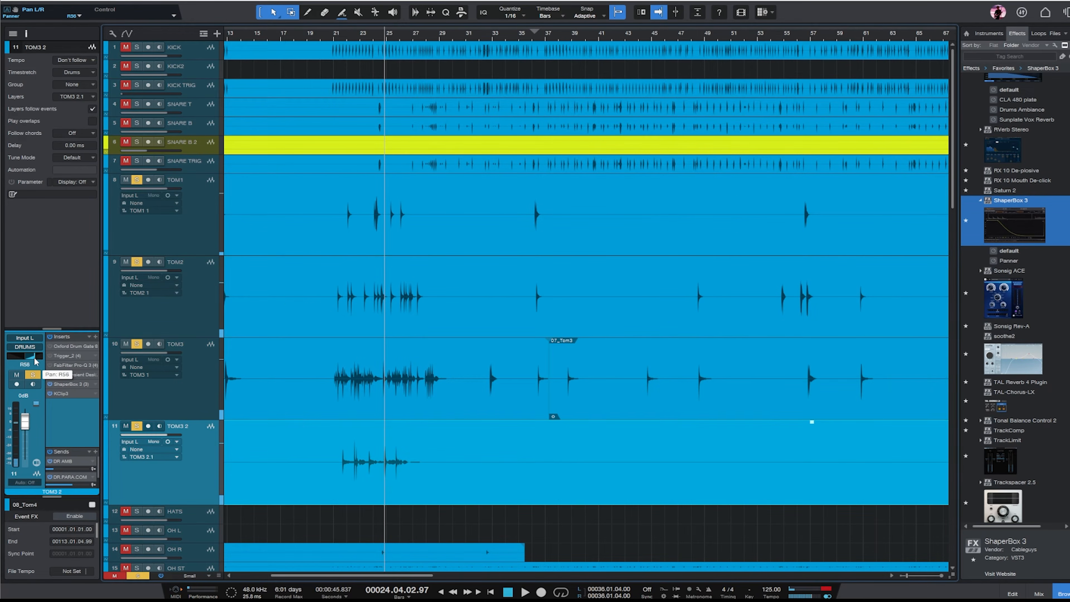
# - Pan TOM2 to R15 and play back the tom fill
pyautogui.click(200, 325)
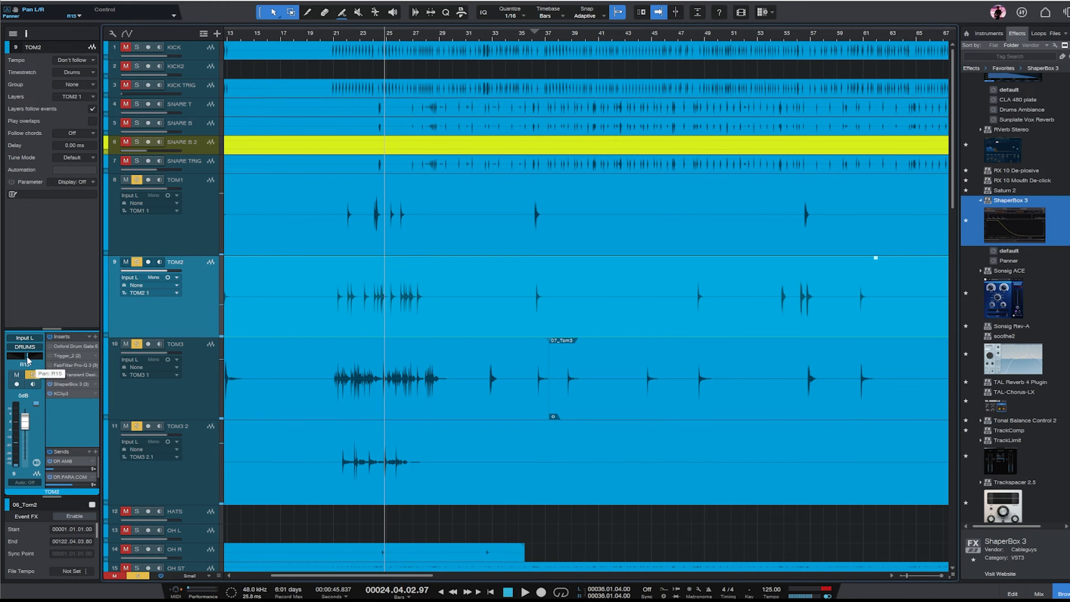
pyautogui.click(192, 240)
pyautogui.press('space')
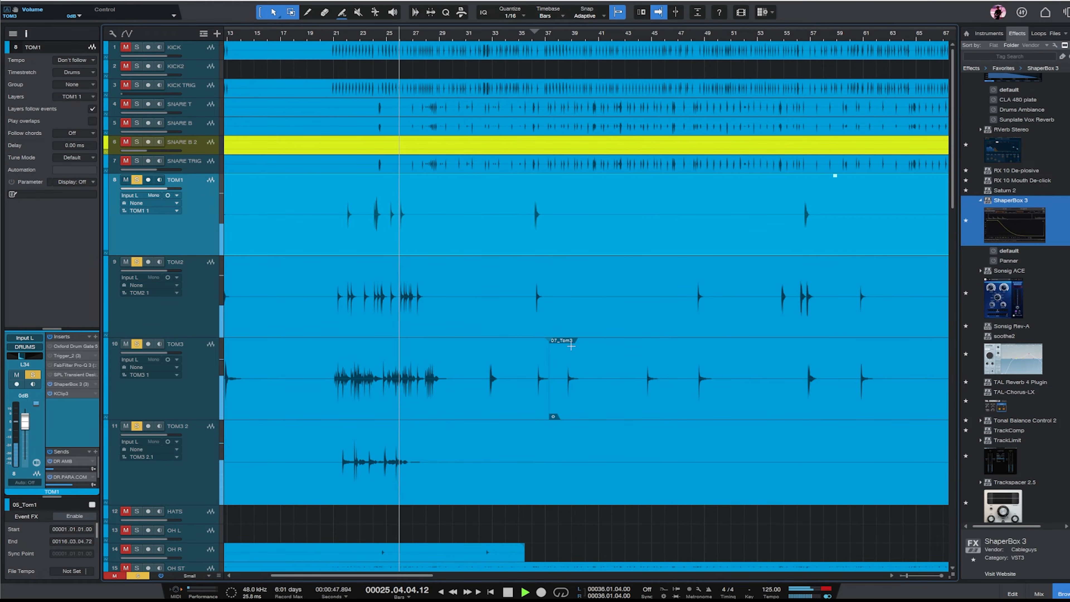
pyautogui.scroll(-3, 649, 278)
pyautogui.press('space')
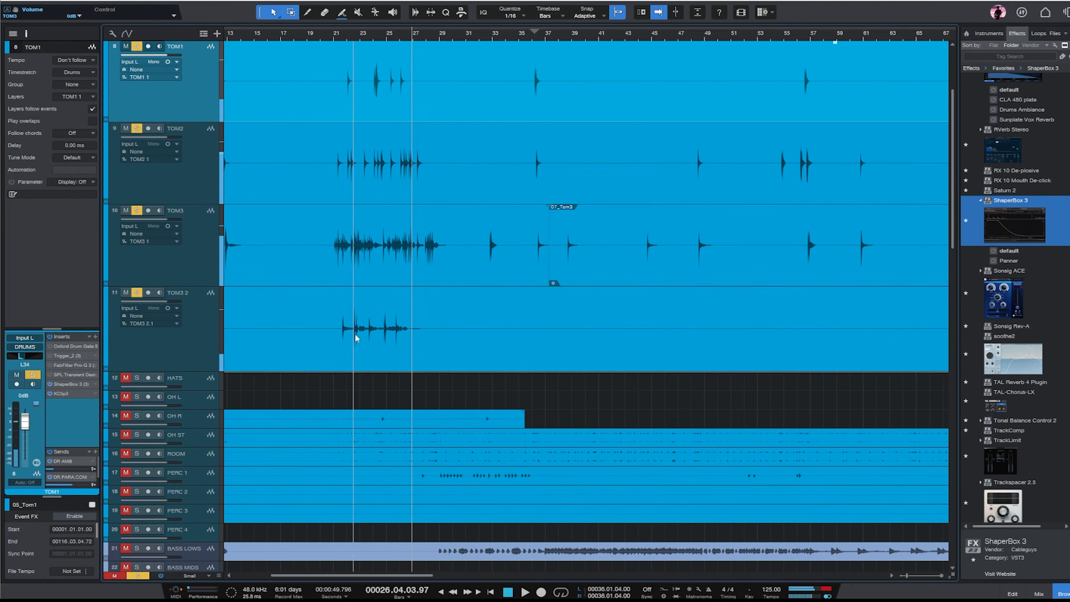
# - Delete the empty HATS and OH L tracks
pyautogui.press('w')
pyautogui.click(201, 382)
pyautogui.press('w')
pyautogui.keyDown('shift'); pyautogui.click(200, 397); pyautogui.keyUp('shift')
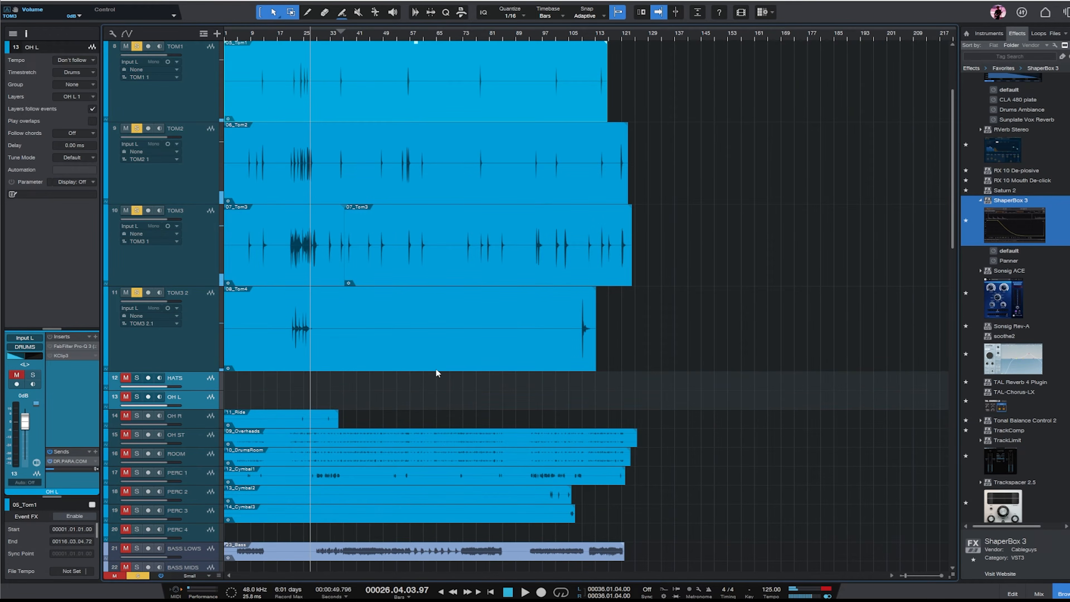
pyautogui.press('Delete')
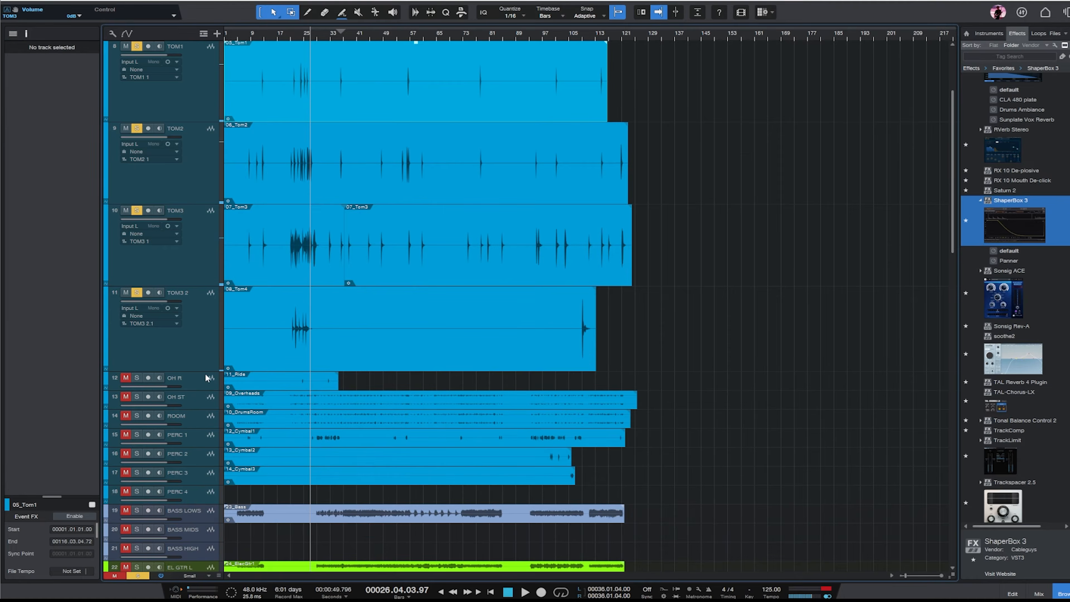
# - Enlarge the OH R track, solo it and play it with the toms from the end of bar 23
pyautogui.click(205, 384)
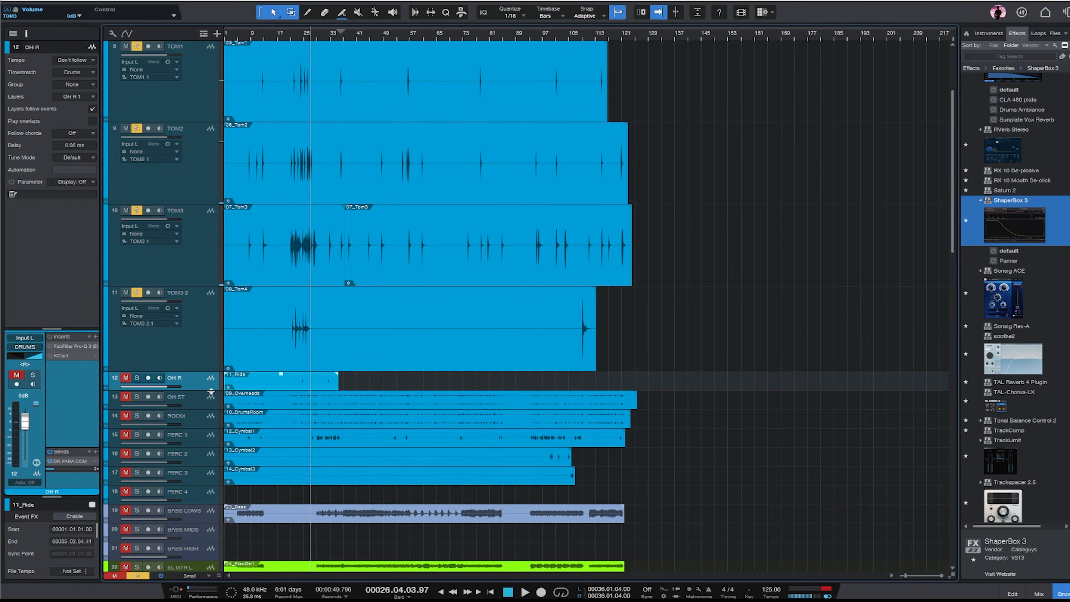
pyautogui.moveTo(211, 392); pyautogui.dragTo(211, 478)
pyautogui.press('e')
pyautogui.press('e')
pyautogui.click(268, 37)
pyautogui.press('e')
pyautogui.press('e')
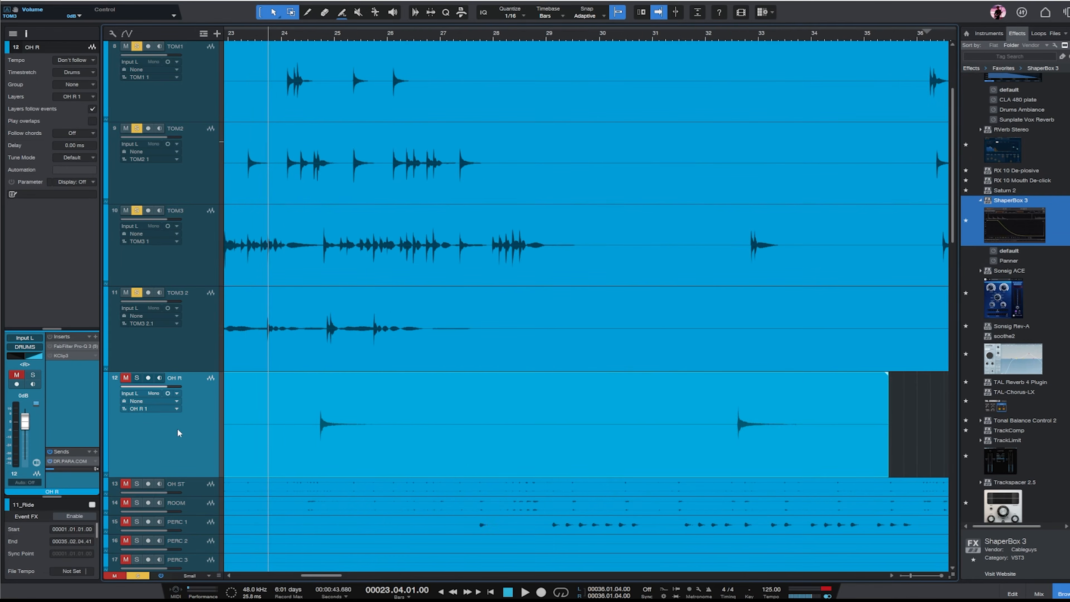
pyautogui.press('s')
pyautogui.press('e')
pyautogui.press('space')
pyautogui.press('w')
pyautogui.press('w')
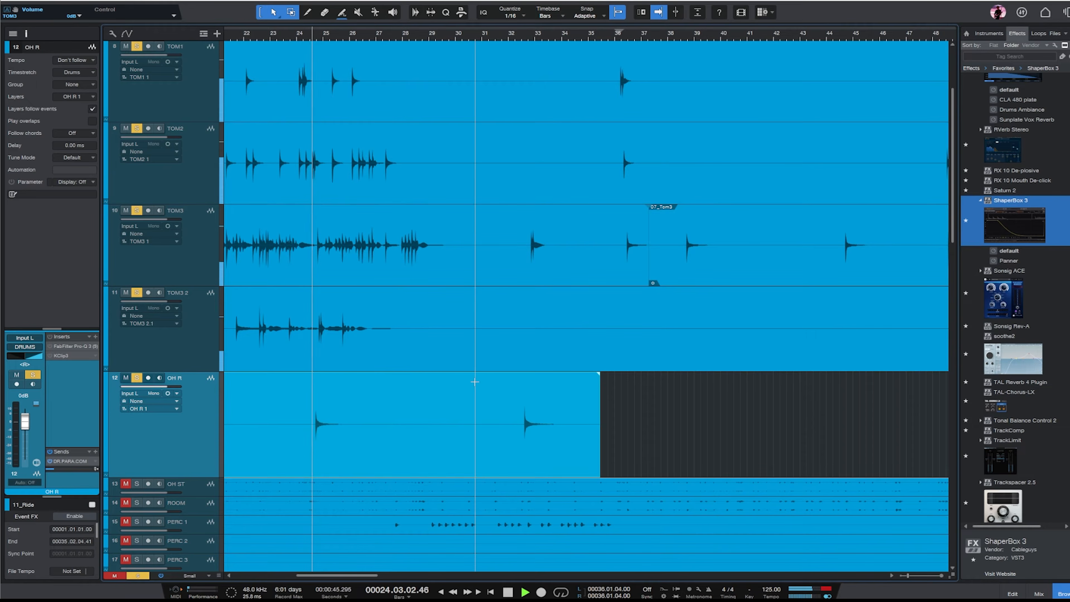
# - Pan OH R to R67 and lower its level to -5.3 dB
pyautogui.moveTo(41, 356)
pyautogui.mouseDown()
pyautogui.moveTo(28, 357)
pyautogui.moveTo(37, 357)
pyautogui.mouseUp()
pyautogui.moveTo(27, 424); pyautogui.dragTo(26, 430)
pyautogui.press('space')
pyautogui.press('w')
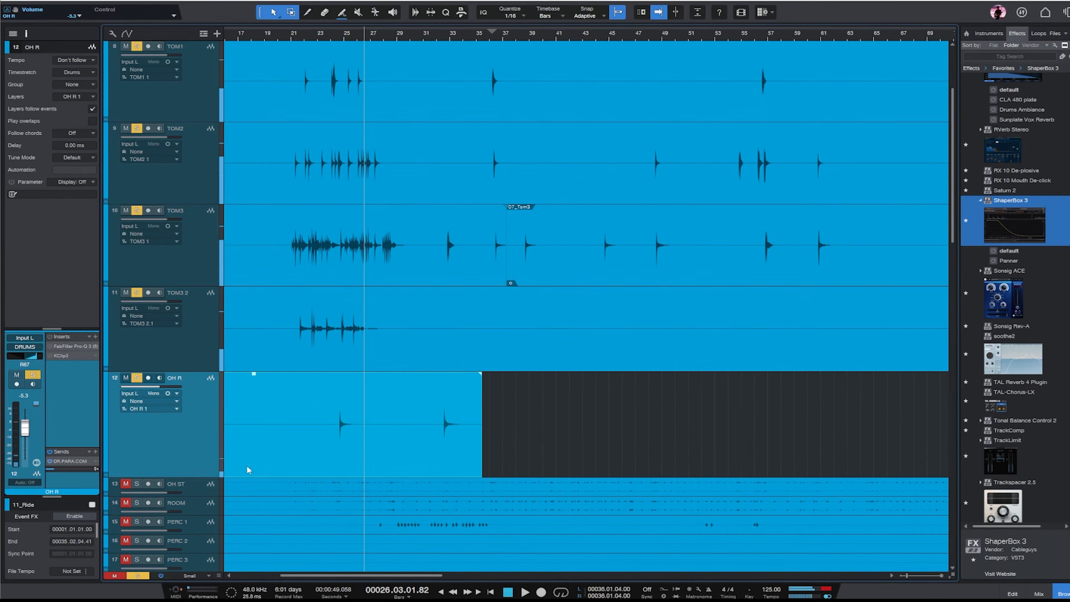
# - Solo OH ST and all tracks from KICK through SNARE TRIG
pyautogui.click(200, 496)
pyautogui.scroll(4, 645, 255)
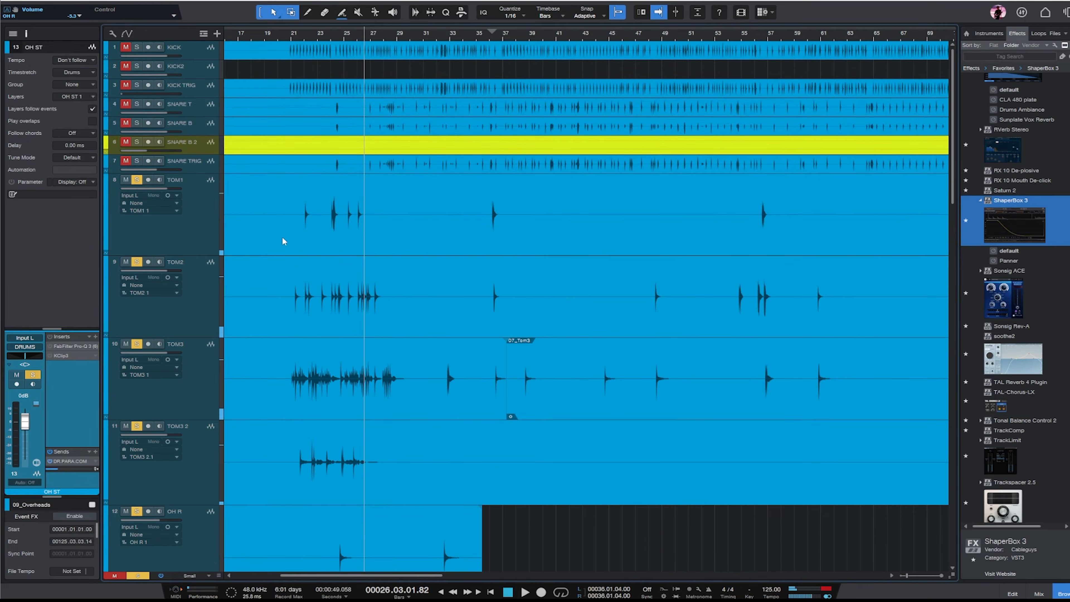
pyautogui.click(183, 53)
pyautogui.keyDown('shift'); pyautogui.click(188, 166); pyautogui.keyUp('shift')
pyautogui.press('s')
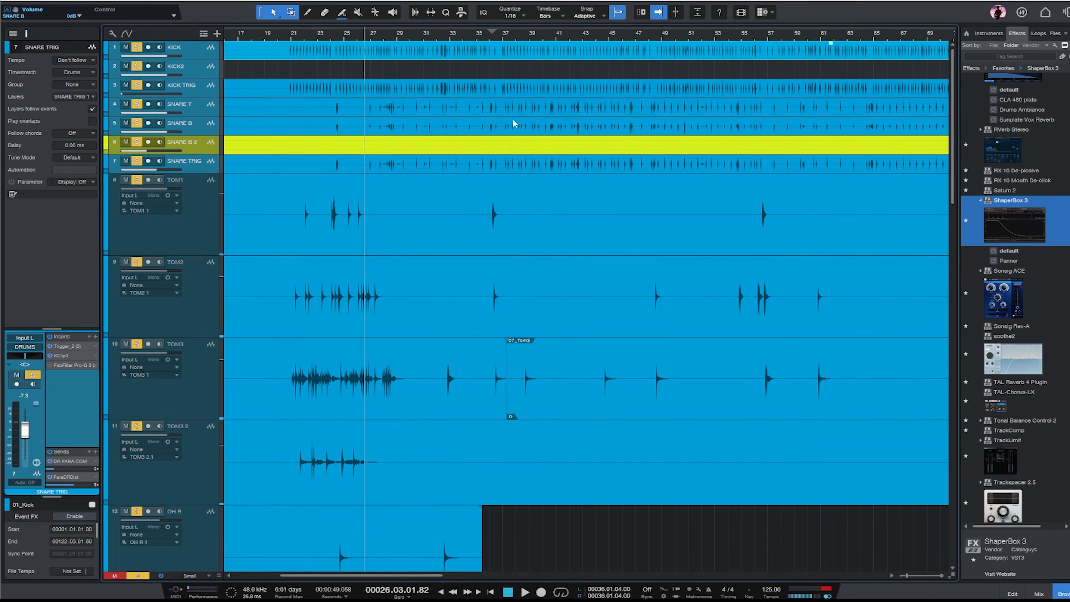
# - Enlarge the OH ST track and play it back together with the soloed drums
pyautogui.scroll(-7, 512, 122)
pyautogui.scroll(3, 499, 187)
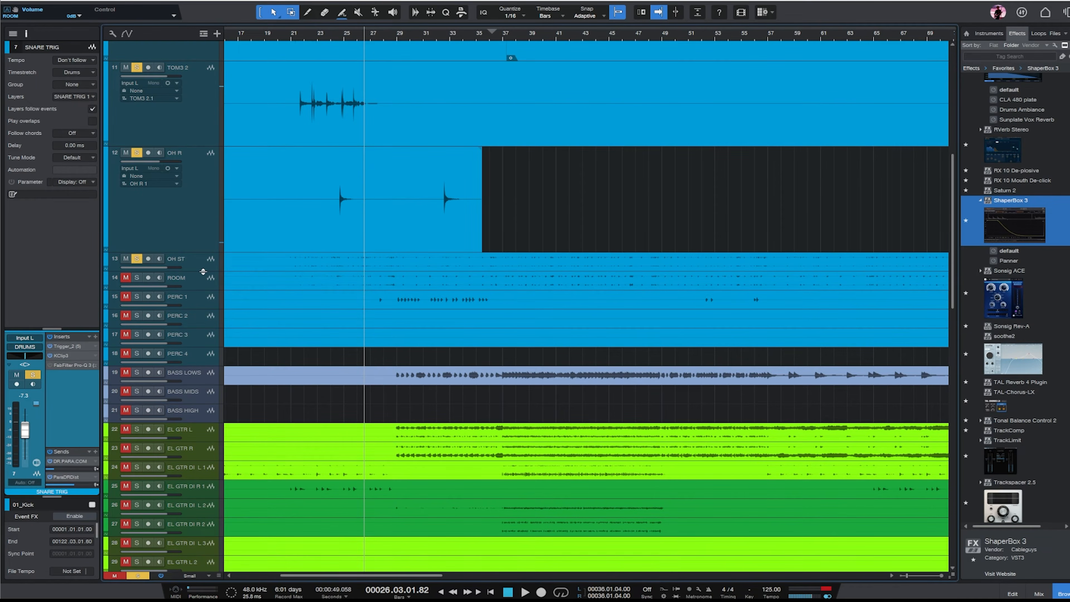
pyautogui.click(203, 269)
pyautogui.press('space')
pyautogui.press('w')
pyautogui.press('w')
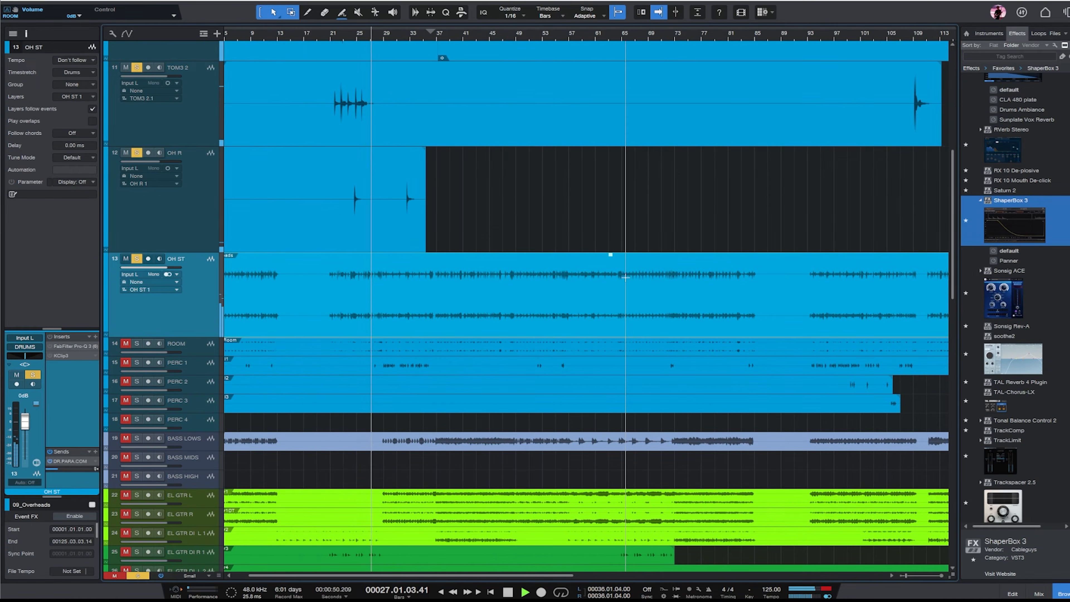
# - Raise the overheads clip gain on OH ST and add a -2.75 dB cut at 2191.3 Hz with Q 0.976 in its Pro-Q 3
pyautogui.moveTo(430, 258); pyautogui.dragTo(435, 224)
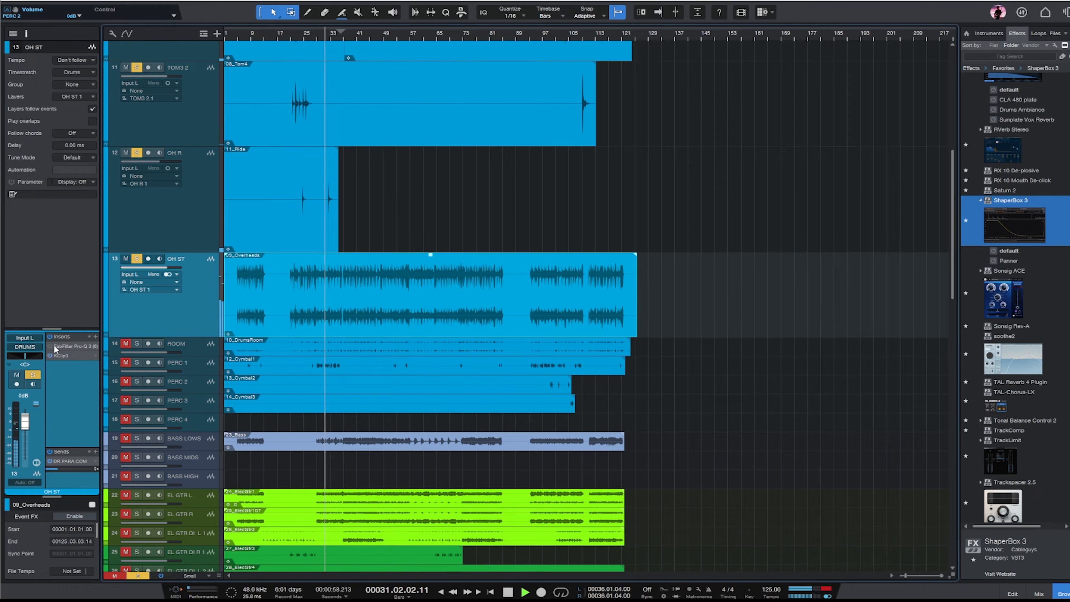
pyautogui.doubleClick(74, 347)
pyautogui.moveTo(1016, 192); pyautogui.dragTo(584, 161)
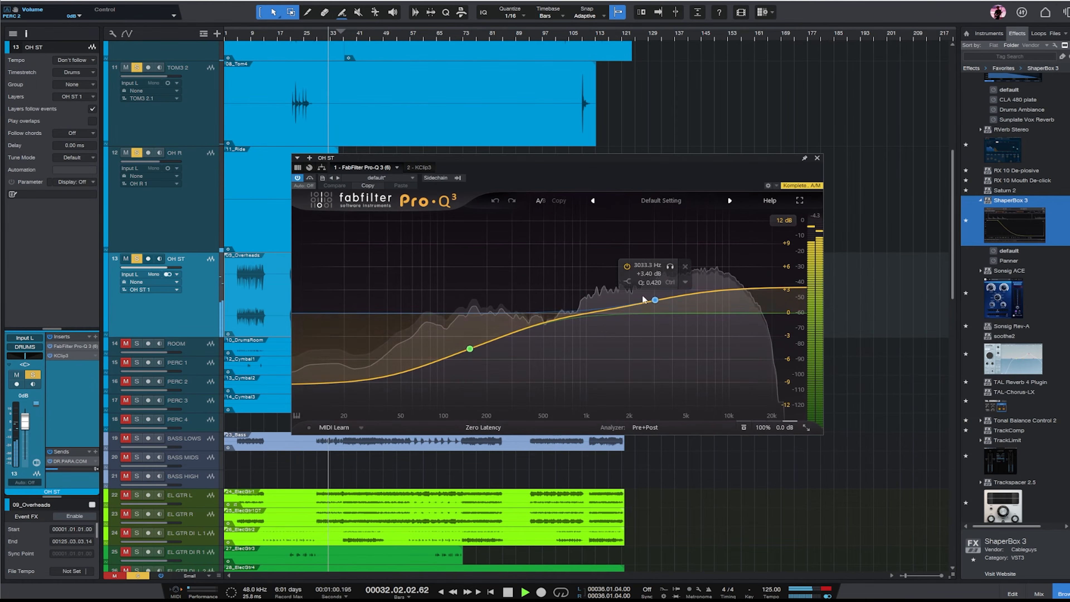
pyautogui.moveTo(607, 311); pyautogui.dragTo(633, 334)
pyautogui.scroll(-3, 634, 334)
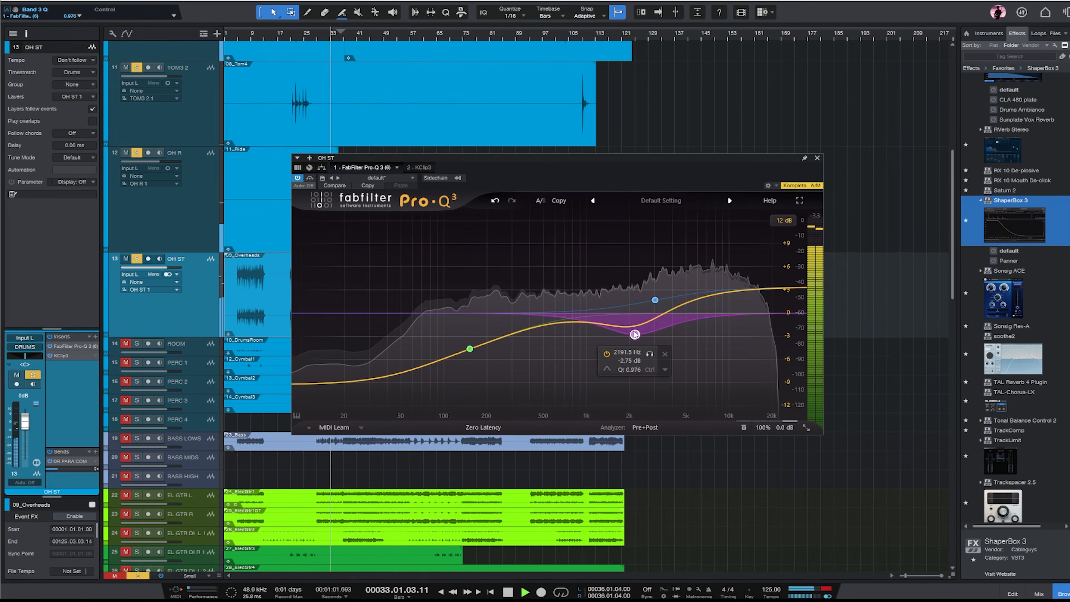
pyautogui.click(818, 158)
# - Check the snare tracks' levels and raise SNARE TRIG to -5.0 dB
pyautogui.scroll(10, 720, 239)
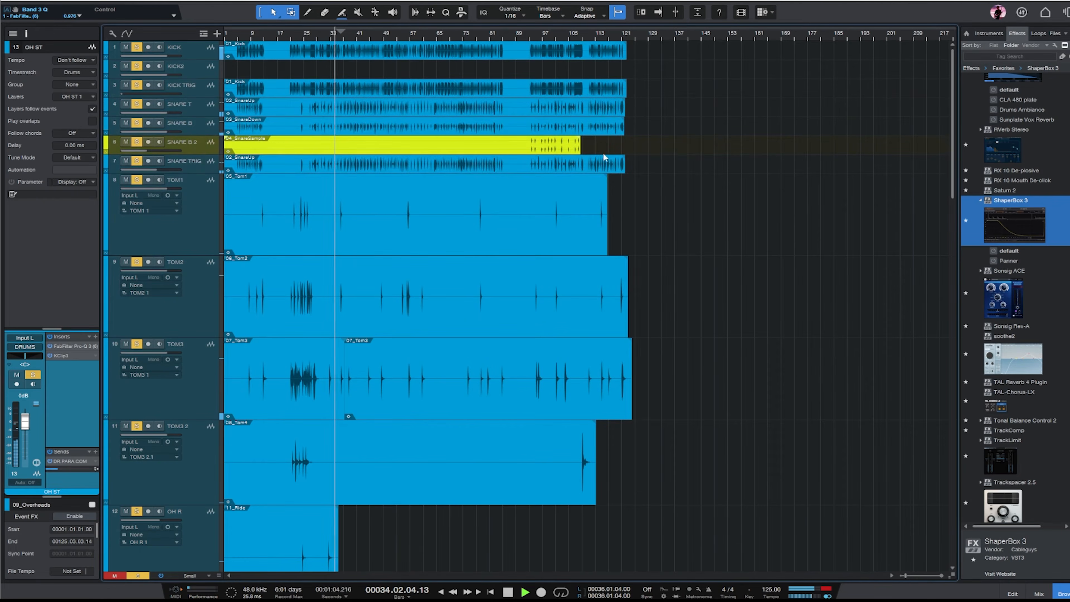
pyautogui.click(202, 120)
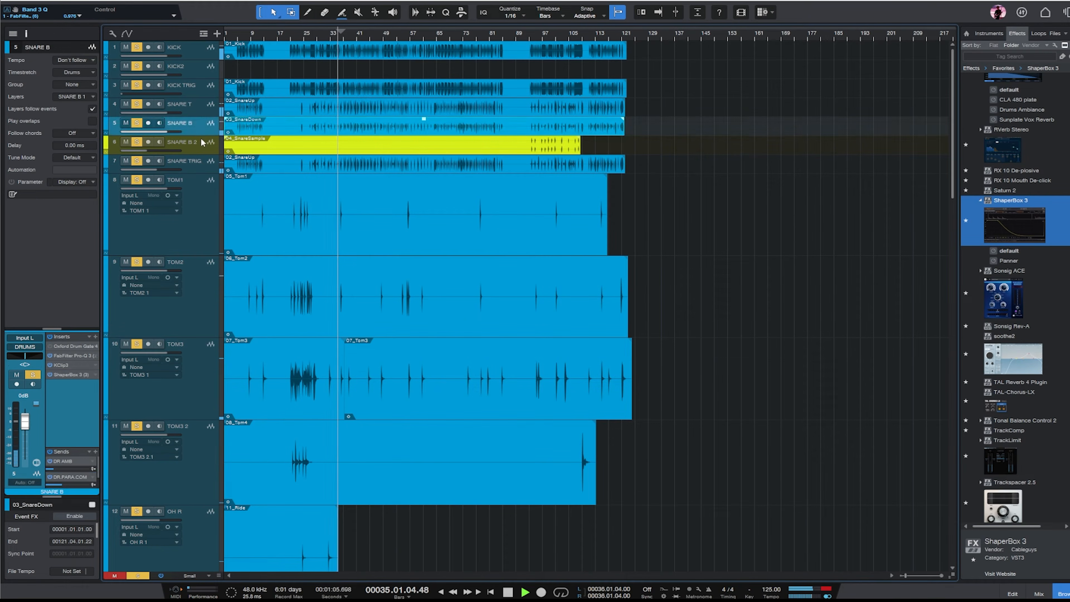
pyautogui.click(200, 108)
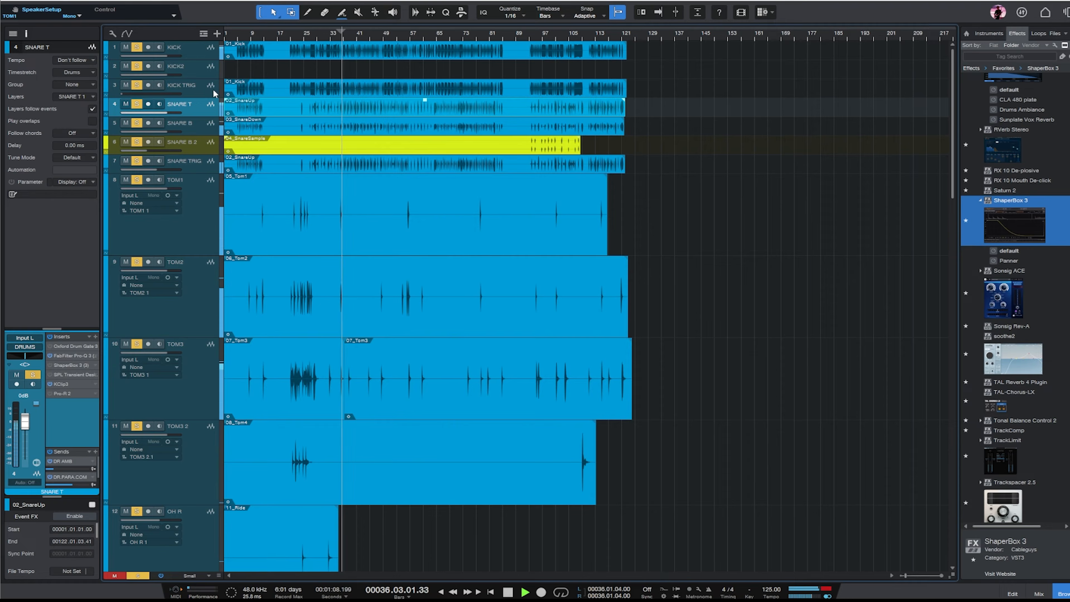
pyautogui.click(204, 166)
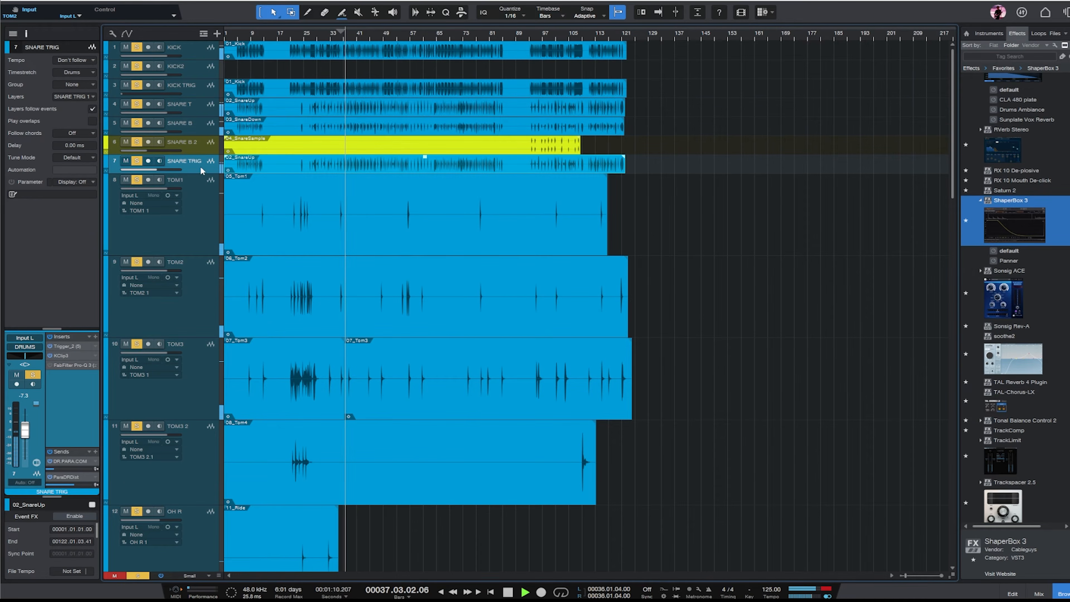
pyautogui.scroll(3, 27, 429)
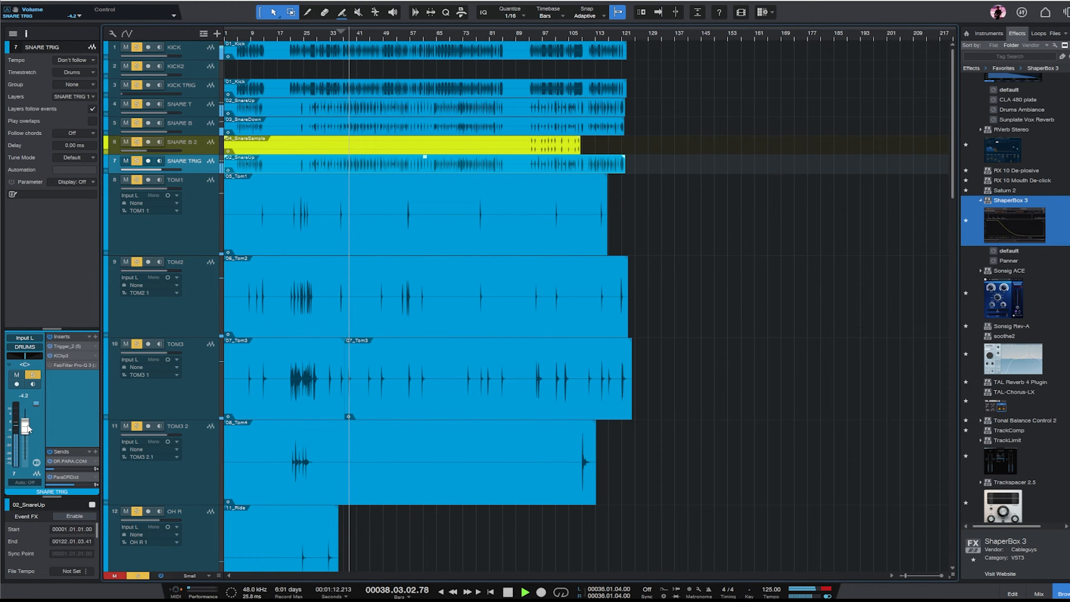
pyautogui.scroll(-1, 27, 429)
# - Raise the Ludwig Close Room level in SNARE TRIG's Trigger 2 and set its KClip3 input gain to 4.1 dB
pyautogui.click(72, 346)
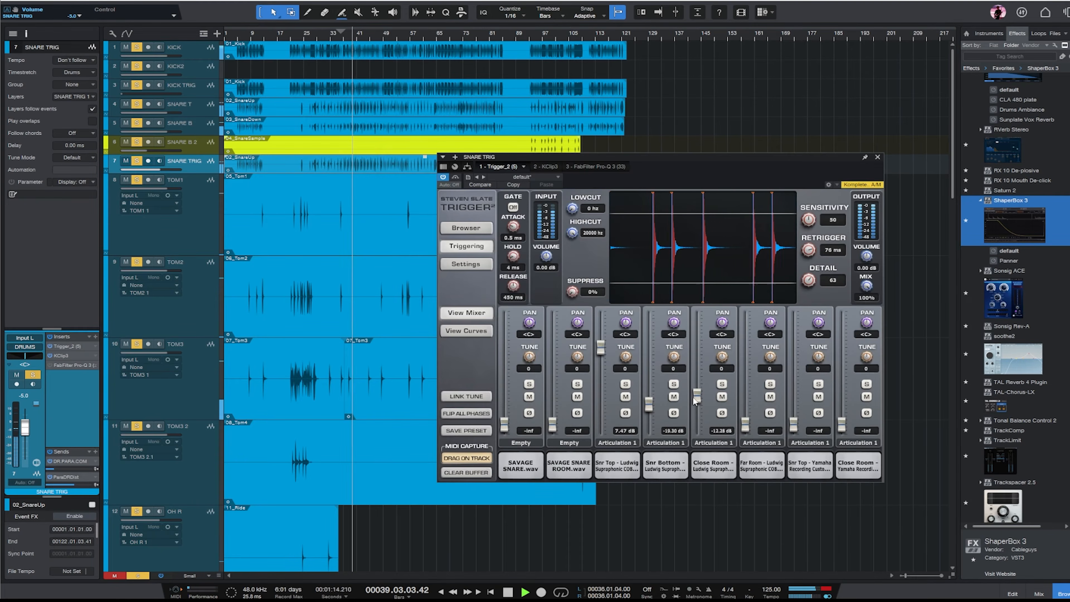
pyautogui.moveTo(693, 398)
pyautogui.mouseDown()
pyautogui.moveTo(697, 367)
pyautogui.moveTo(697, 380)
pyautogui.mouseUp()
pyautogui.click(546, 169)
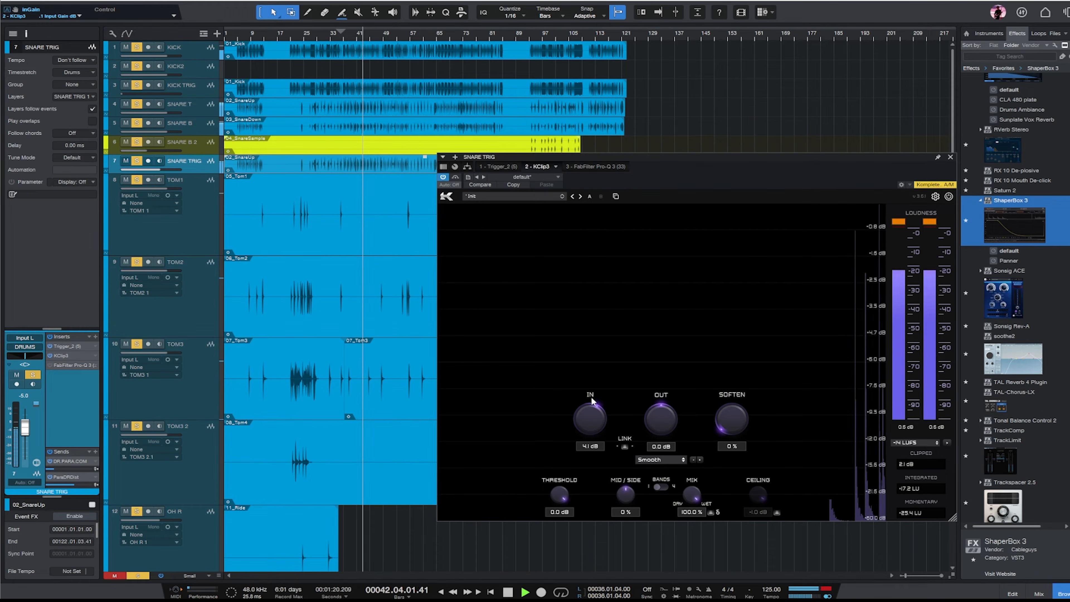
pyautogui.click(950, 158)
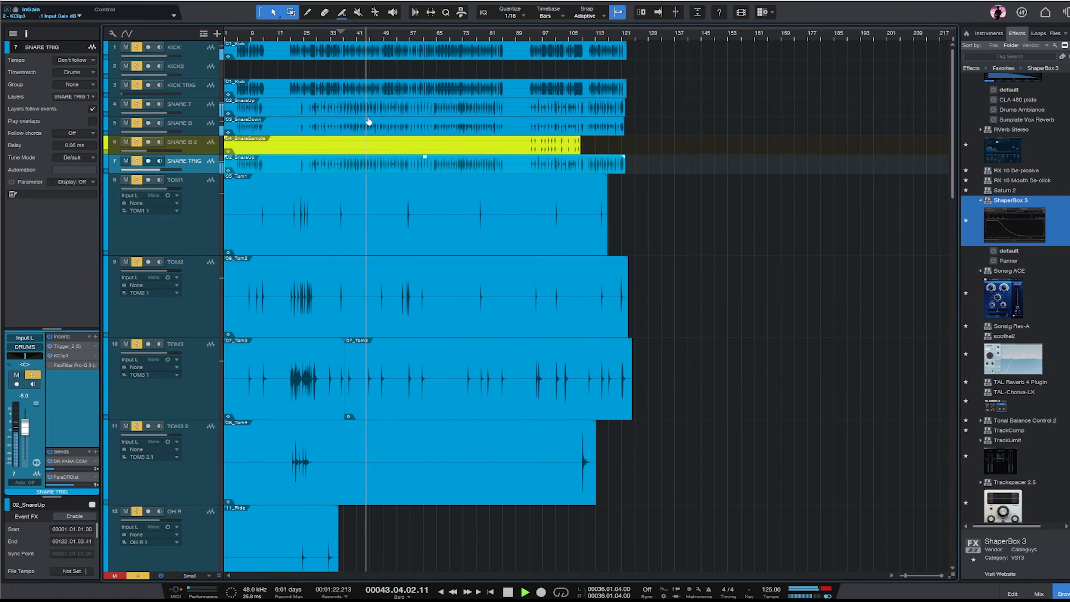
# - Rebalance the snares with SNARE T at -2.1 dB, SNARE B at -5.4 dB and SNARE TRIG slightly lower
pyautogui.click(191, 112)
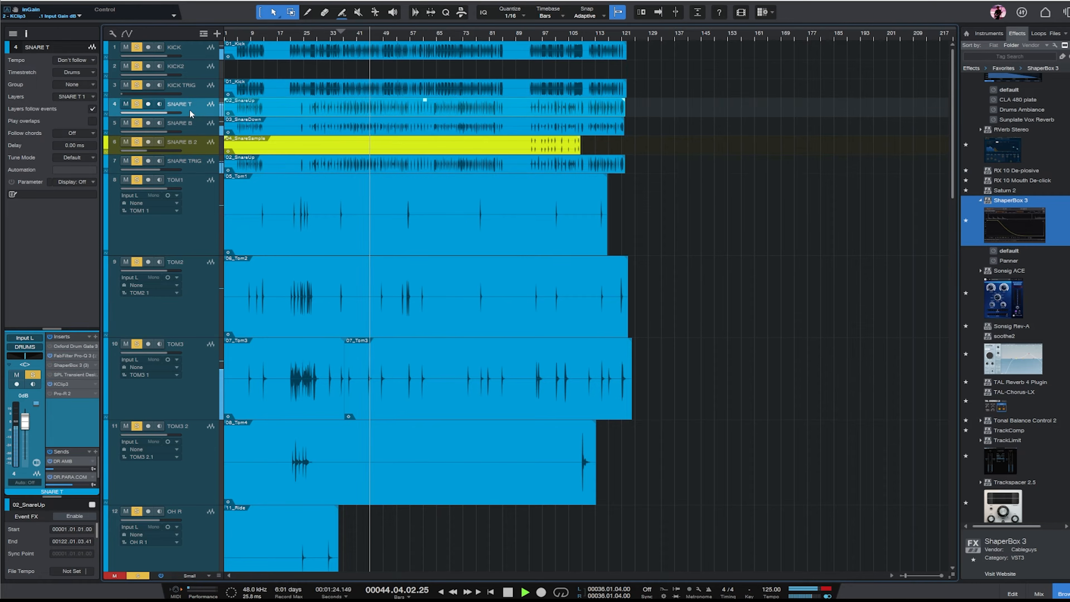
pyautogui.moveTo(26, 427); pyautogui.dragTo(27, 426)
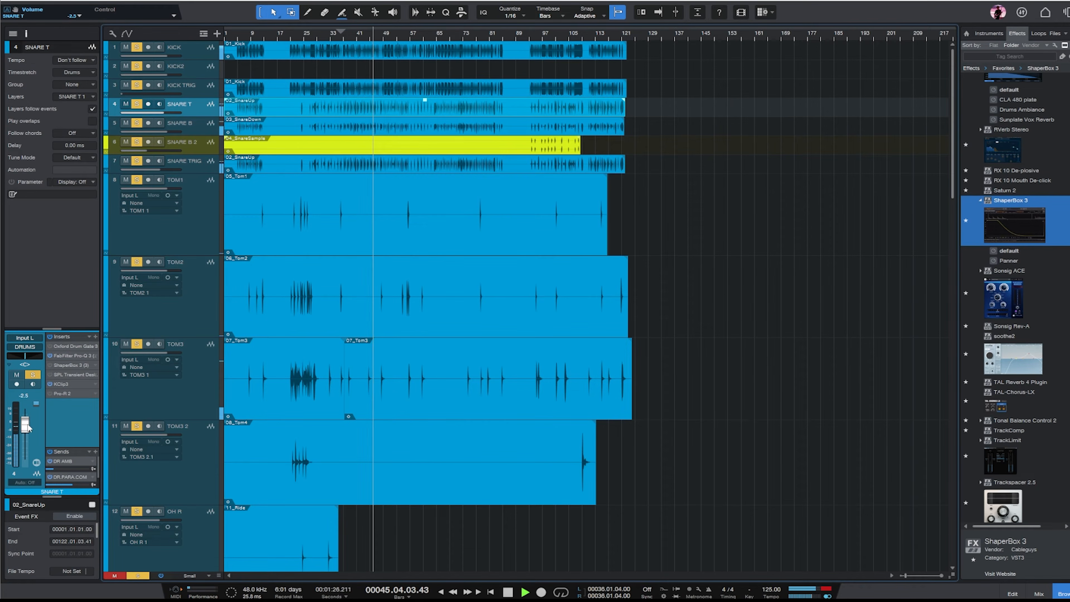
pyautogui.click(189, 123)
pyautogui.click(206, 164)
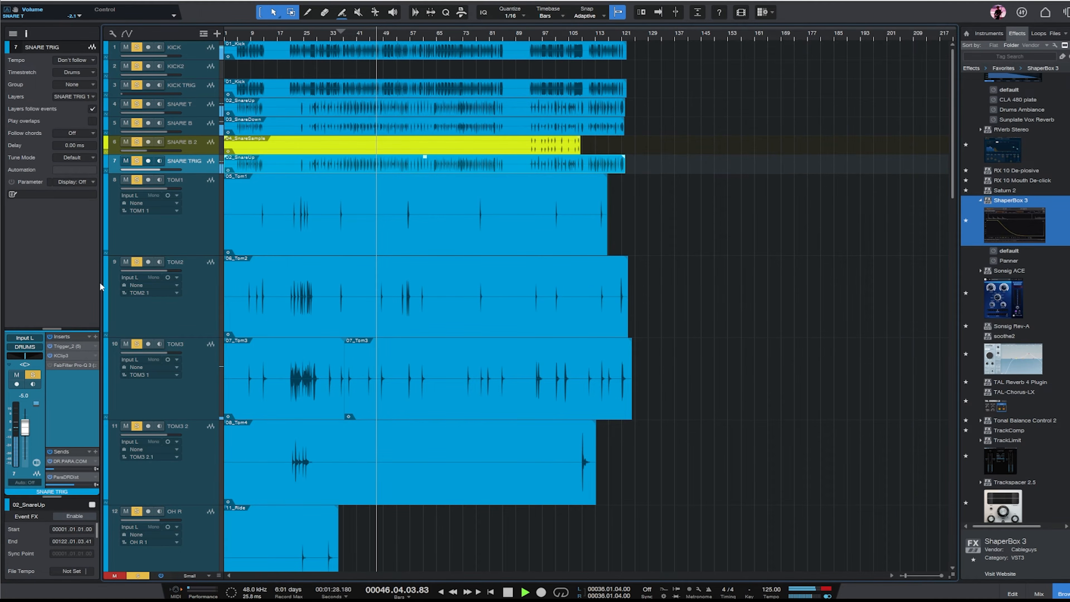
pyautogui.moveTo(25, 427); pyautogui.dragTo(26, 430)
pyautogui.click(195, 125)
# - Enlarge and solo the ROOM track with the other drums, and insert ShaperBox 3 on it
pyautogui.scroll(-10, 618, 184)
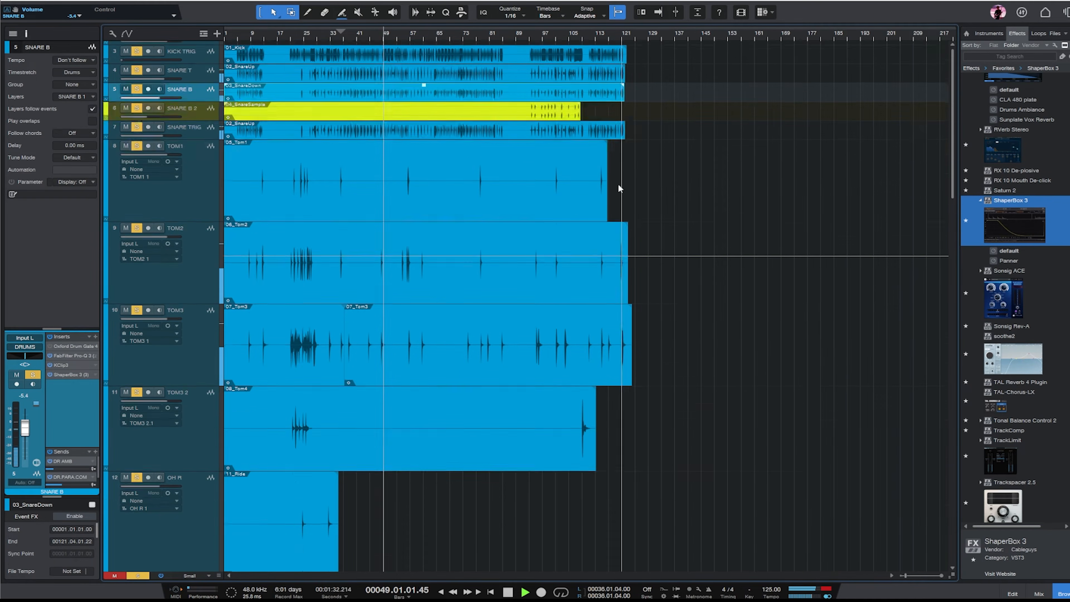
pyautogui.moveTo(197, 345); pyautogui.dragTo(201, 421)
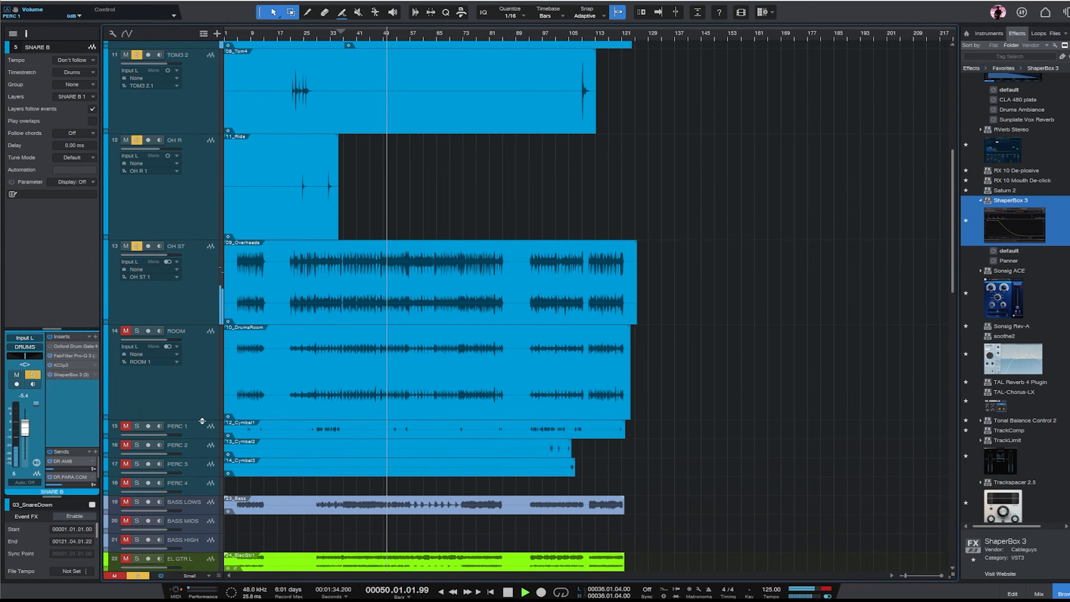
pyautogui.click(430, 350)
pyautogui.press('s')
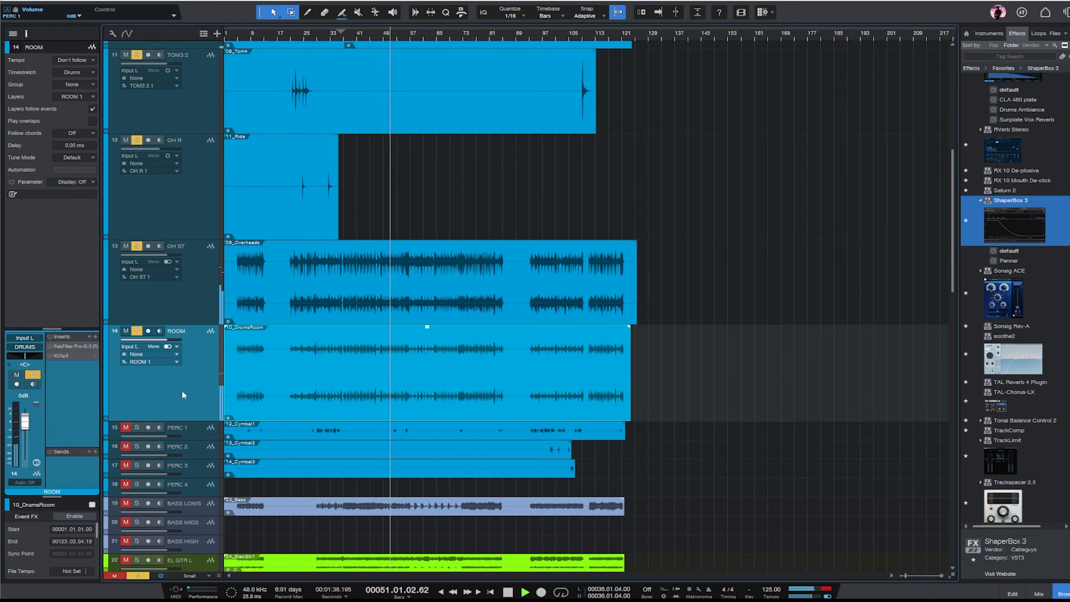
pyautogui.moveTo(976, 231); pyautogui.dragTo(168, 333)
pyautogui.press('space')
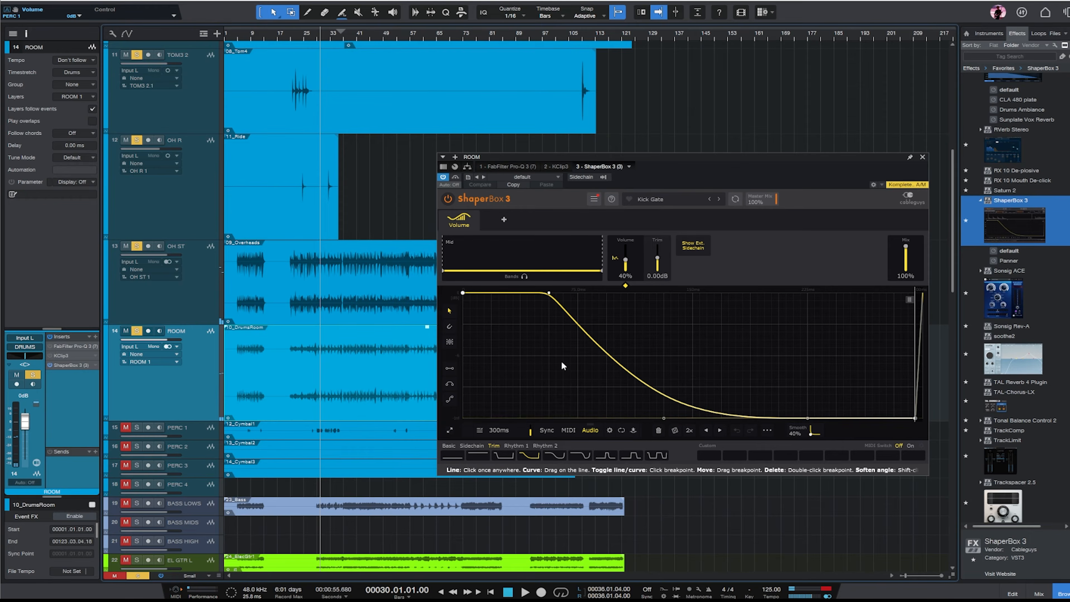
# - Clear all solos, solo only the ROOM track and raise the gain of its drum room clip during playback
pyautogui.press('s')
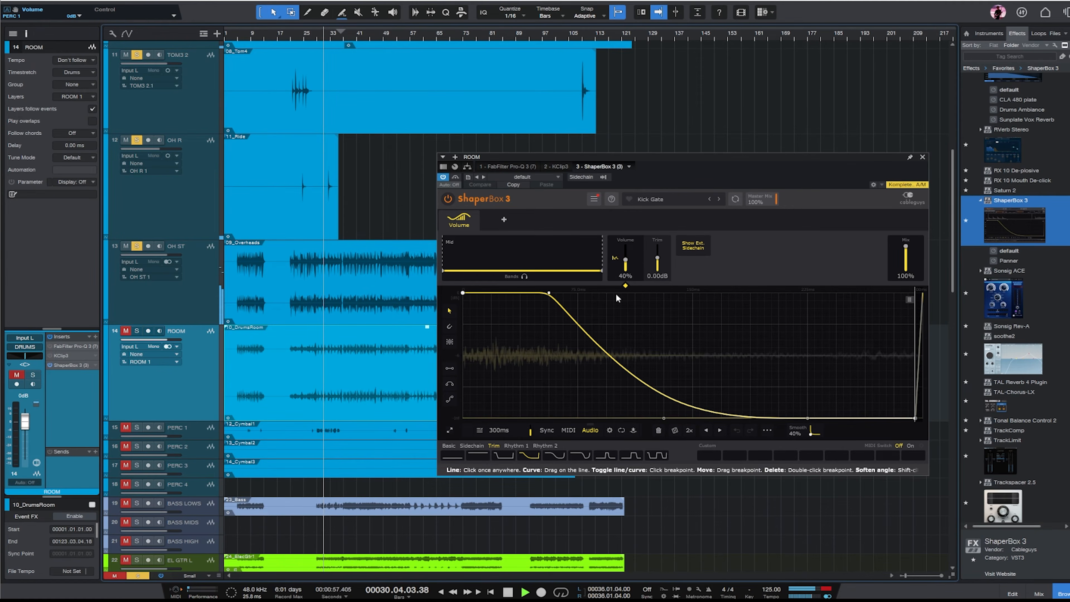
pyautogui.click(138, 576)
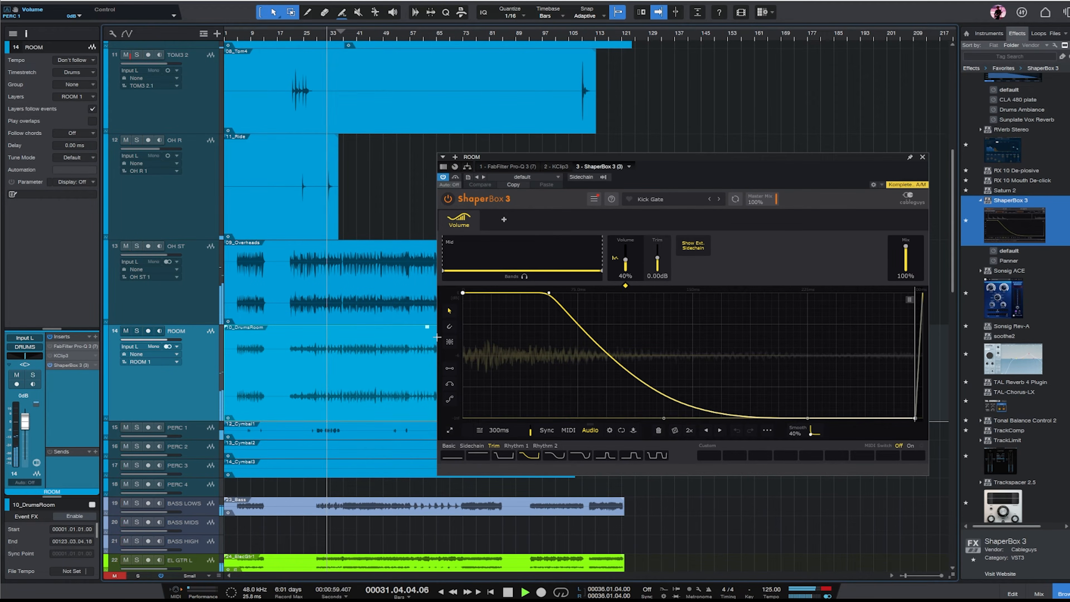
pyautogui.press('s')
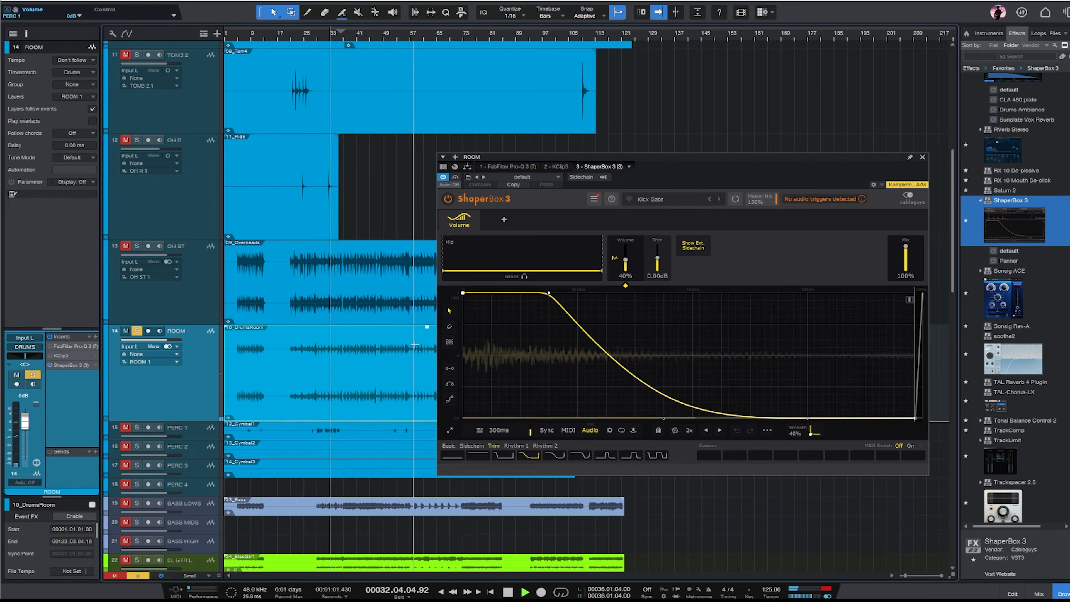
pyautogui.moveTo(428, 328); pyautogui.dragTo(441, 278)
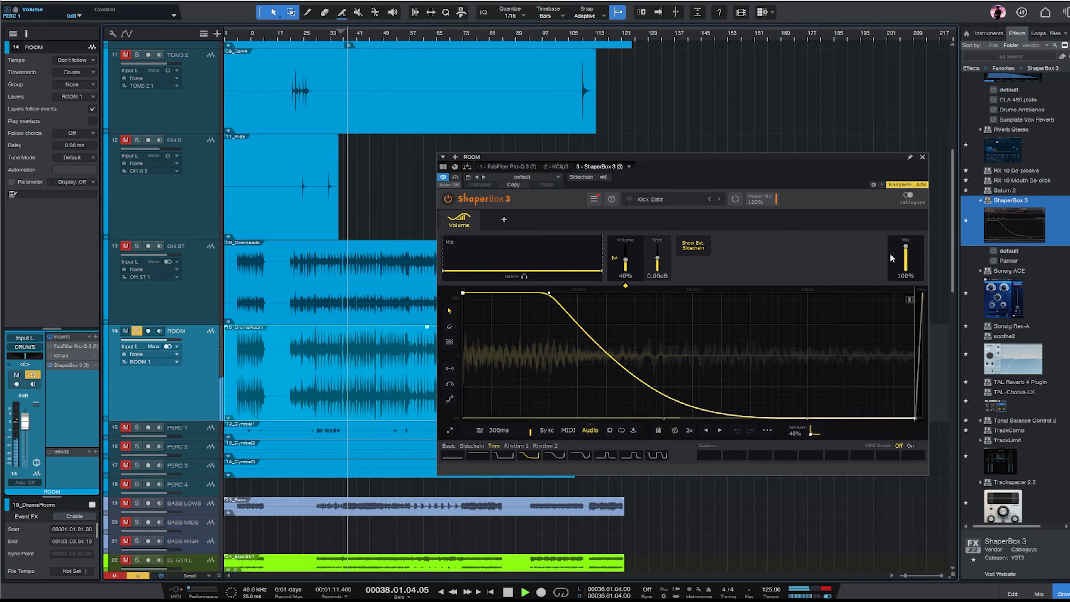
# - Set ROOM's ShaperBox 3 volume mix to 68% and its Mid/High split to 760 Hz, comparing the sound with the effect bypassed
pyautogui.moveTo(906, 248); pyautogui.dragTo(905, 254)
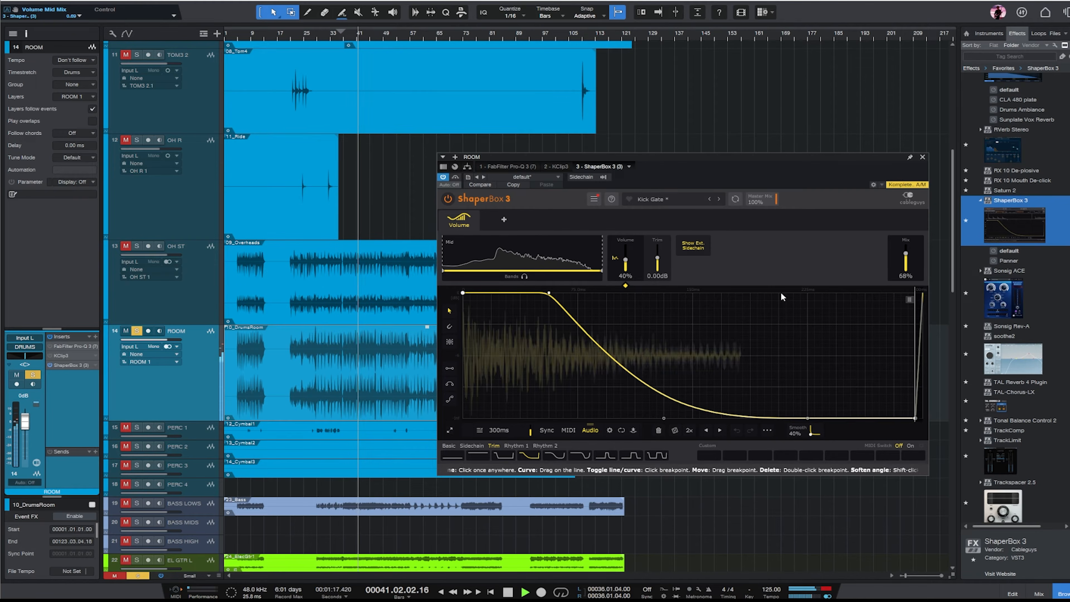
pyautogui.moveTo(596, 251); pyautogui.dragTo(534, 253)
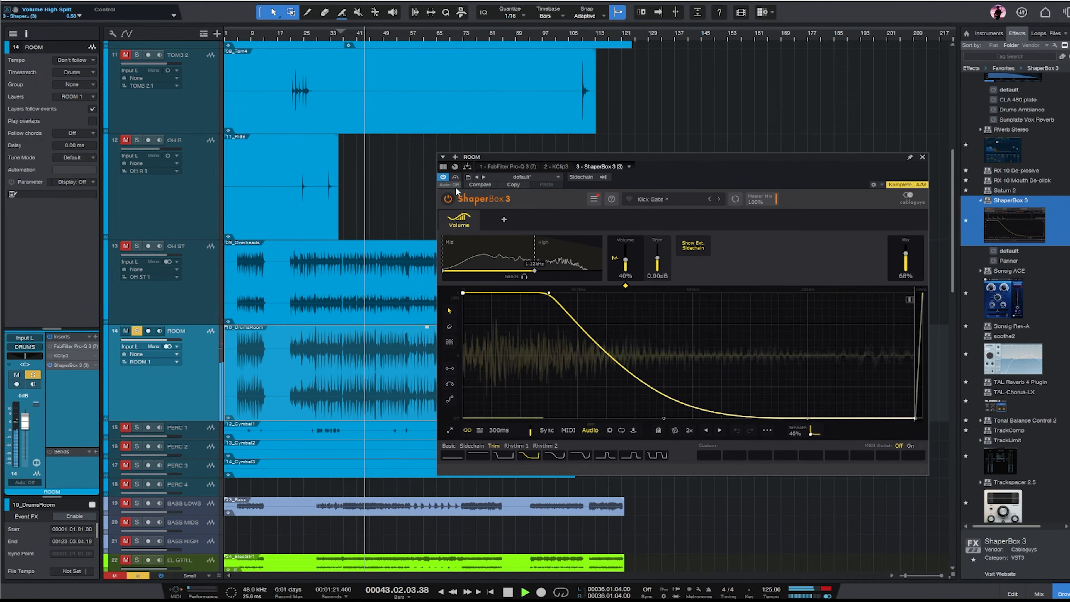
pyautogui.click(456, 178)
pyautogui.click(456, 177)
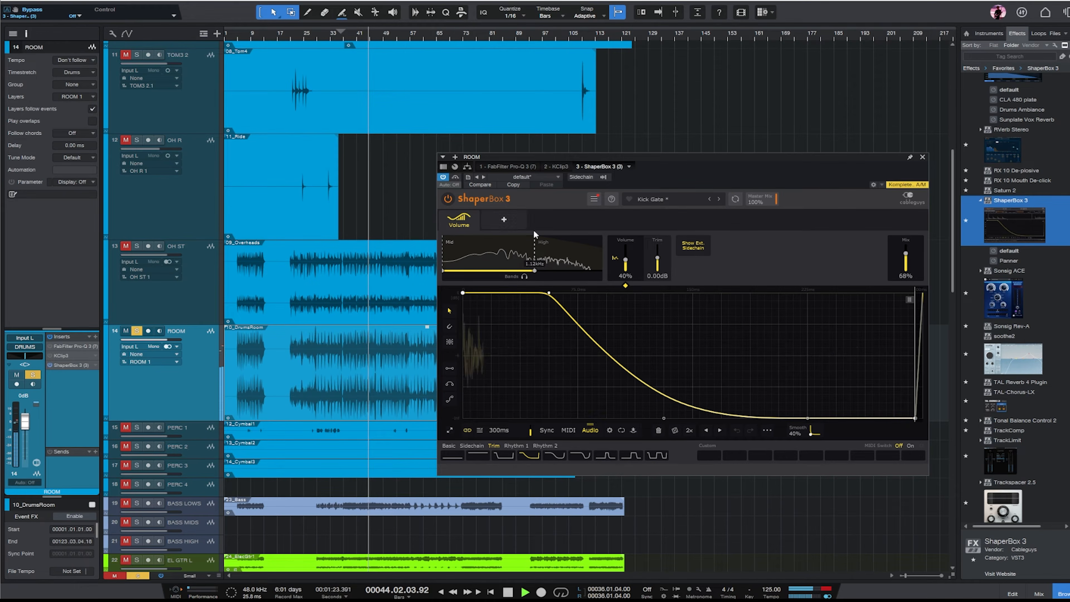
pyautogui.moveTo(535, 253); pyautogui.dragTo(526, 253)
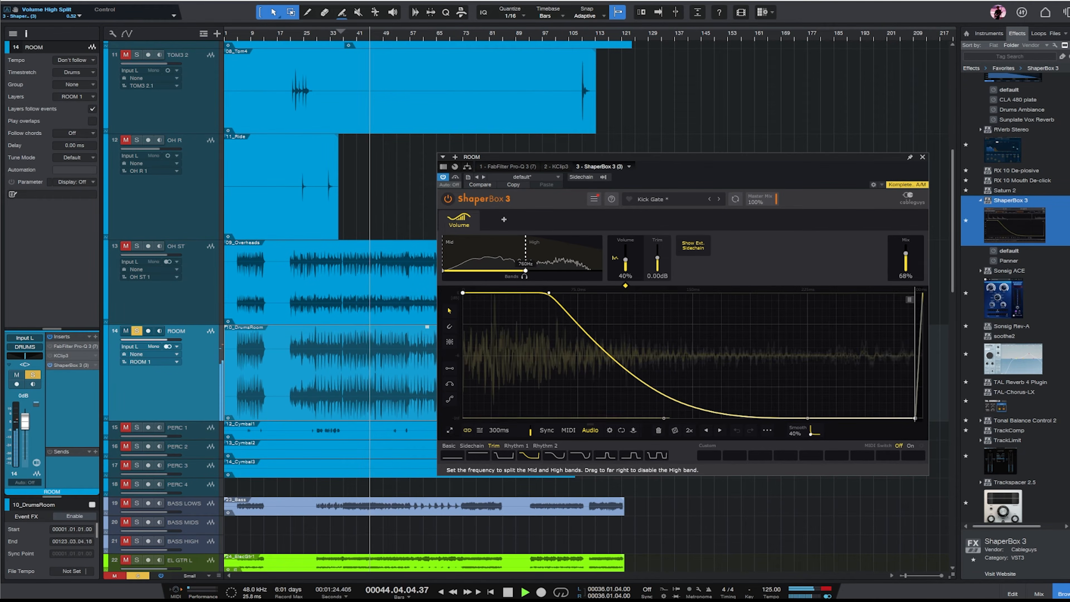
pyautogui.click(455, 177)
pyautogui.click(455, 178)
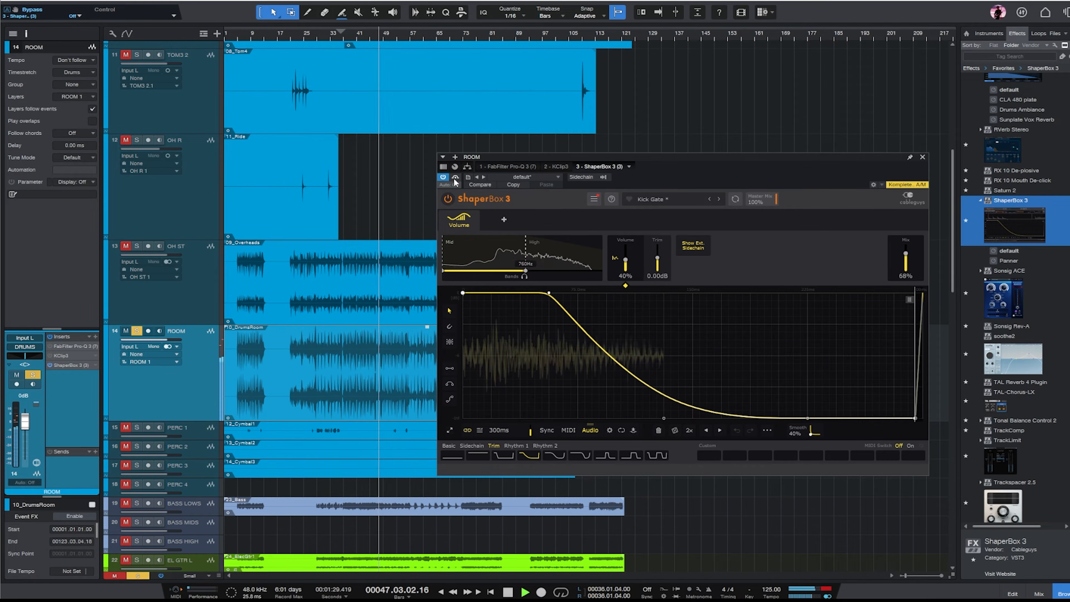
pyautogui.press('space')
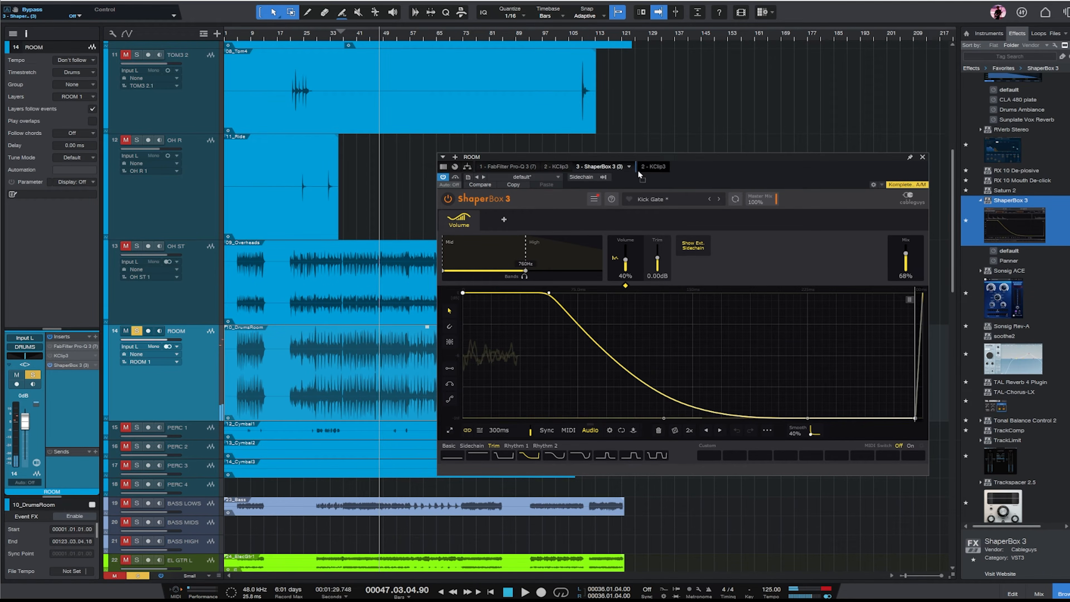
# - Reorder ROOM's inserts to ShaperBox 3, FabFilter Pro-Q 3, KClip3 and return the playback position to bar 30
pyautogui.moveTo(638, 172); pyautogui.dragTo(673, 171)
pyautogui.click(510, 170)
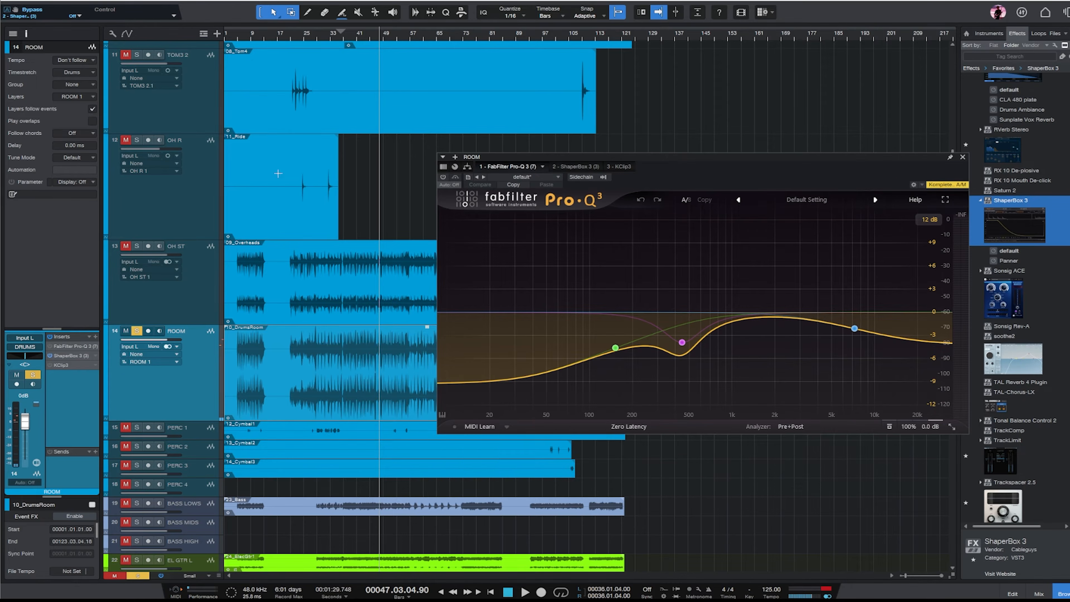
pyautogui.click(324, 38)
pyautogui.moveTo(516, 168); pyautogui.dragTo(609, 171)
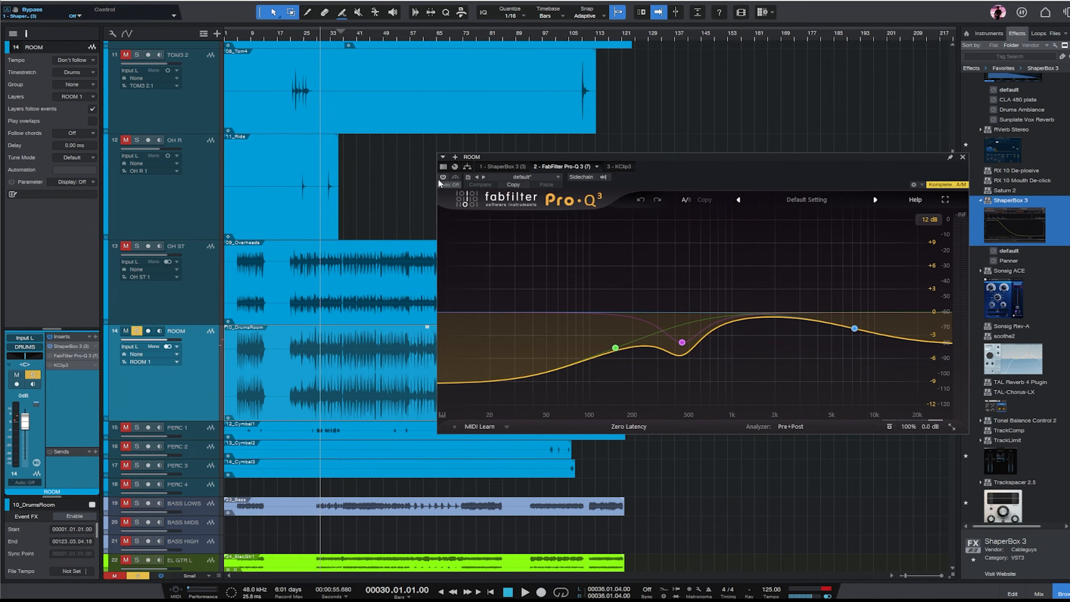
# - Enable Pro-Q 3 and KClip3 on ROOM during playback and set KClip3's input gain to 3.4 dB
pyautogui.press('space')
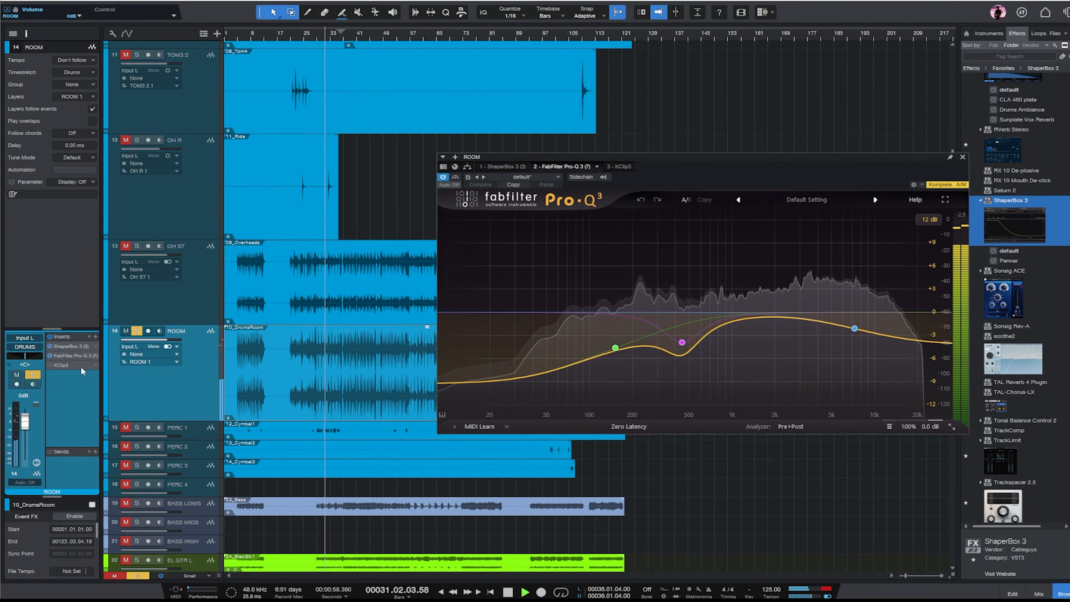
pyautogui.doubleClick(57, 365)
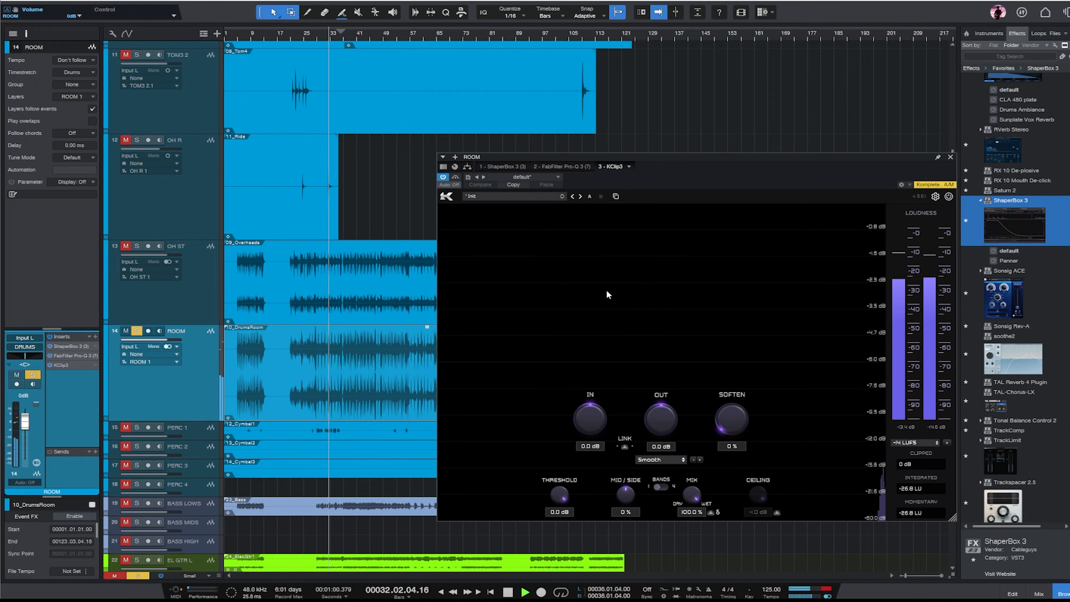
pyautogui.moveTo(600, 425); pyautogui.dragTo(600, 422)
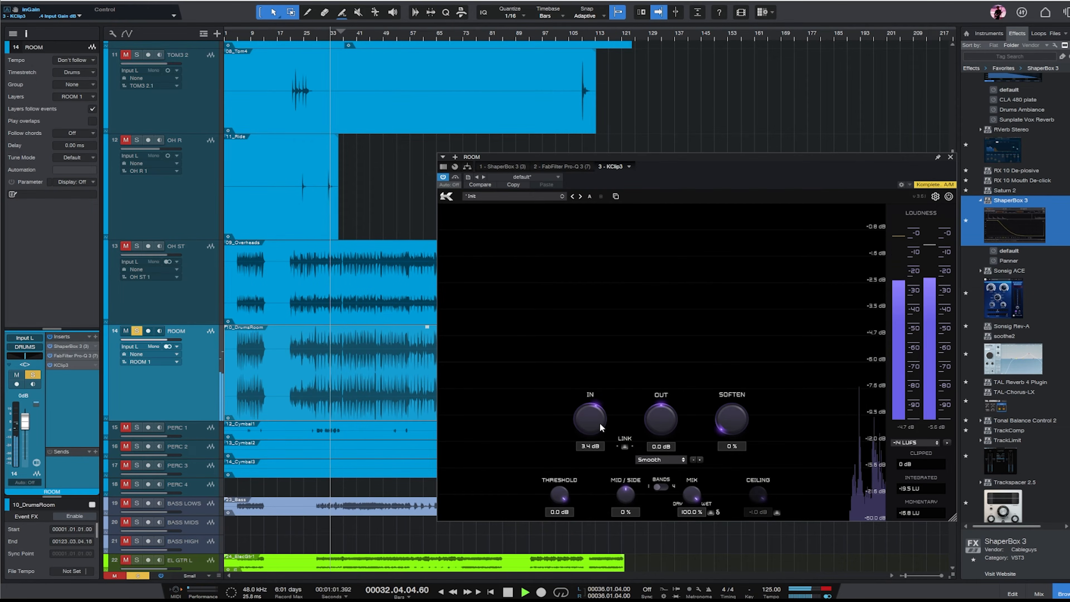
pyautogui.click(951, 157)
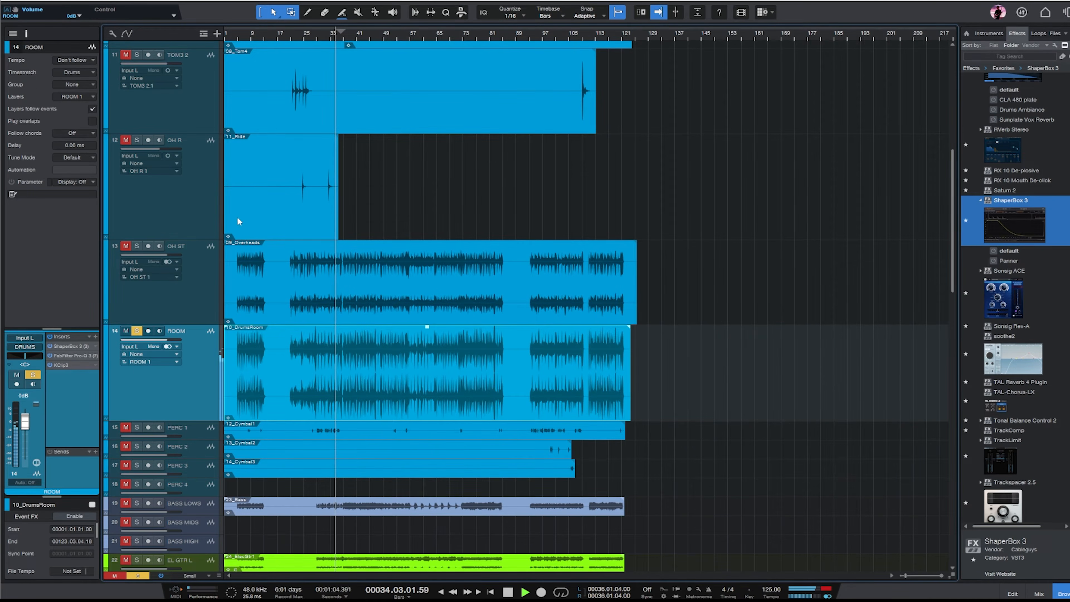
# - Solo all drum tracks from KICK through OH ST together with the already soloed ROOM track
pyautogui.click(424, 295)
pyautogui.moveTo(953, 279); pyautogui.dragTo(948, 169)
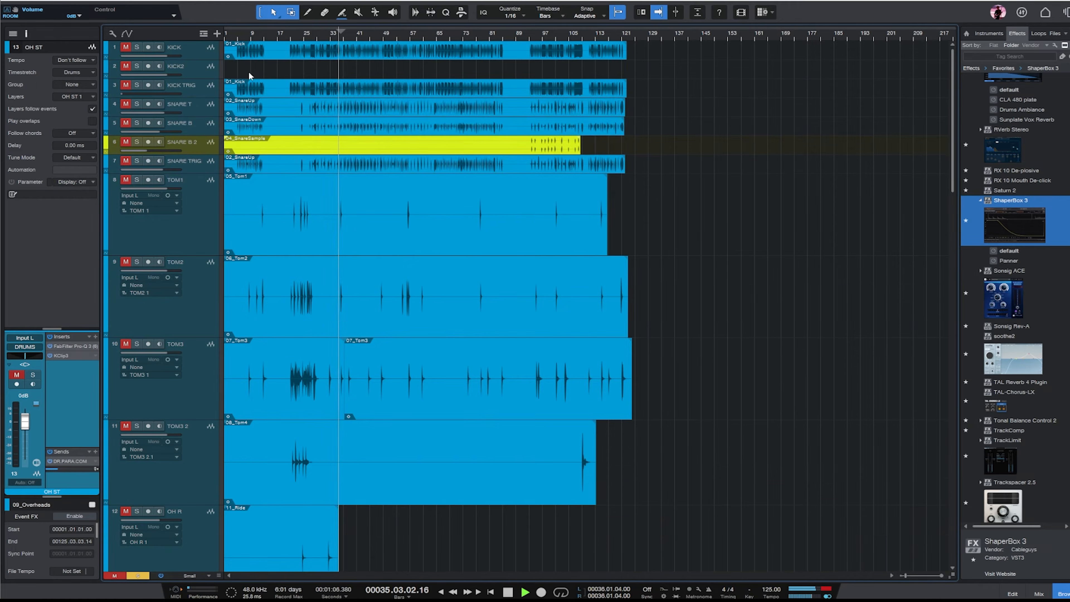
pyautogui.keyDown('shift'); pyautogui.click(214, 52); pyautogui.keyUp('shift')
pyautogui.press('s')
# - Add midrange cuts to ROOM's Pro-Q 3, setting one band to about 863 Hz, -4.62 dB and Q 0.786
pyautogui.scroll(-10, 734, 127)
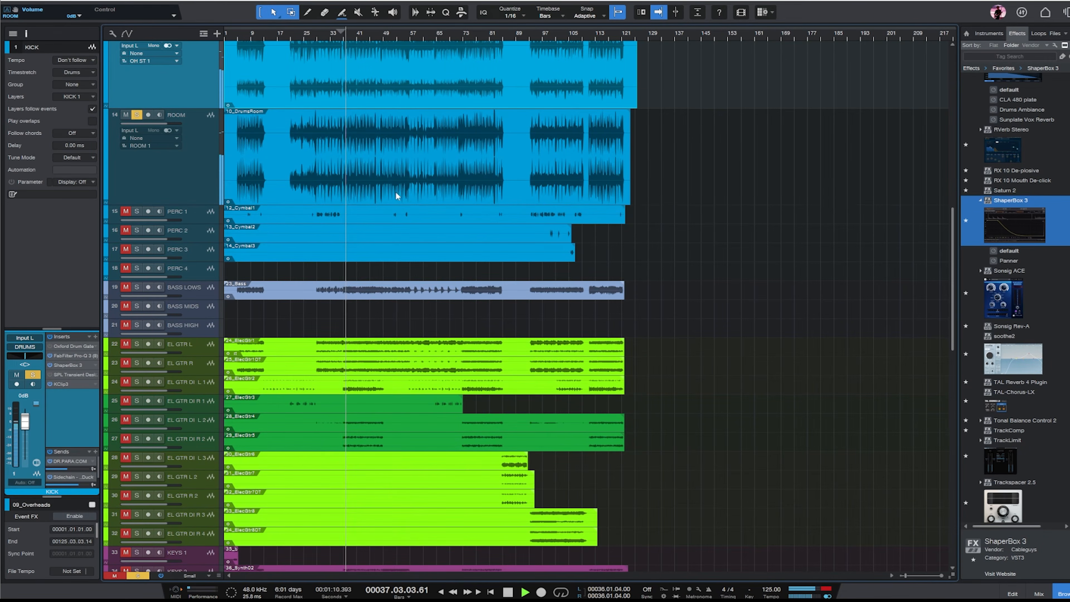
pyautogui.click(181, 175)
pyautogui.click(74, 356)
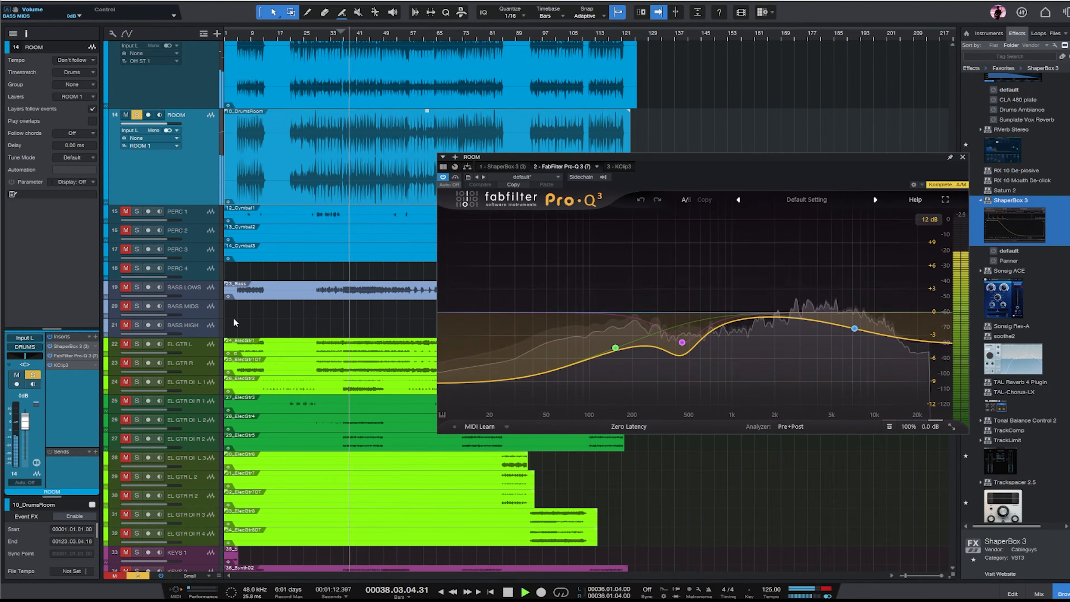
pyautogui.moveTo(763, 357); pyautogui.dragTo(723, 349)
pyautogui.scroll(4, 764, 351)
pyautogui.scroll(-8, 723, 349)
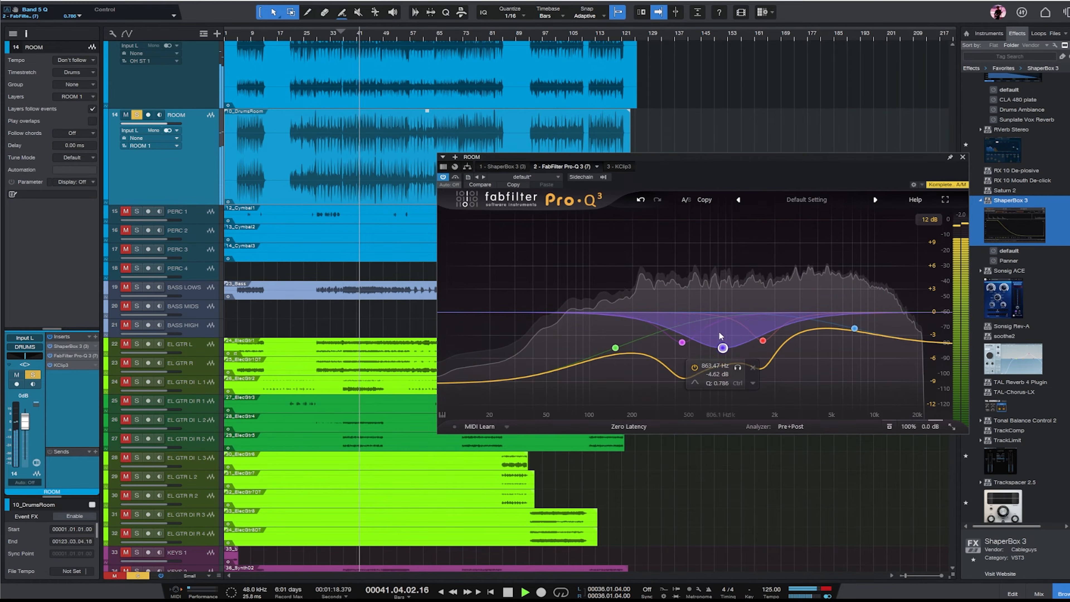
# - Soften ROOM's two lower Pro-Q 3 cuts and set the high shelf to 2397.2 Hz at +1.14 dB
pyautogui.moveTo(854, 328); pyautogui.dragTo(841, 305)
pyautogui.moveTo(615, 348); pyautogui.dragTo(615, 333)
pyautogui.moveTo(682, 342)
pyautogui.mouseDown()
pyautogui.moveTo(678, 327)
pyautogui.moveTo(679, 337)
pyautogui.mouseUp()
pyautogui.moveTo(842, 307); pyautogui.dragTo(786, 308)
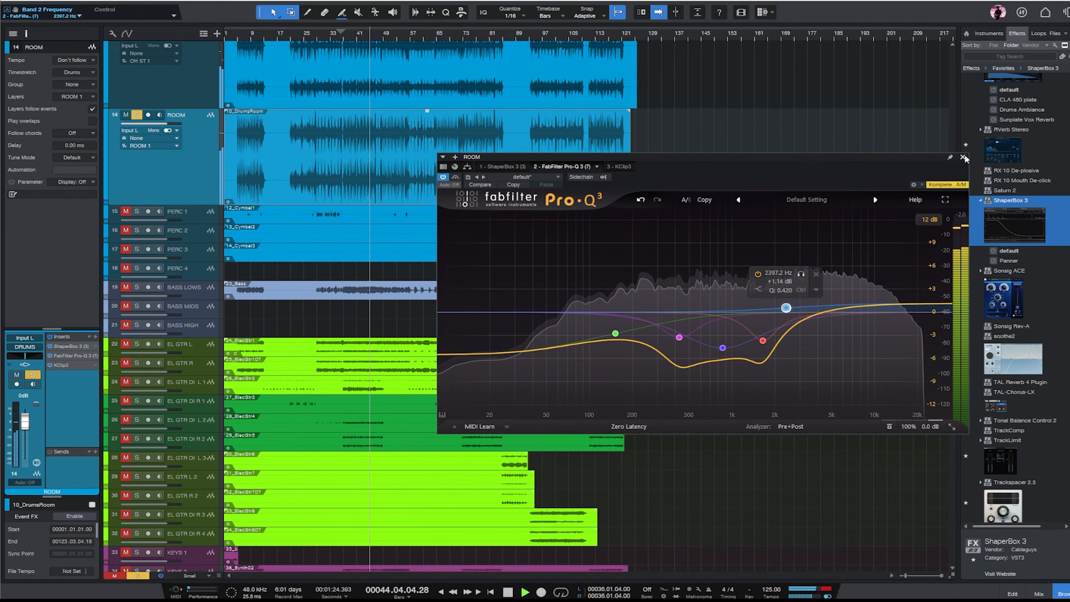
pyautogui.press('Escape')
# - Set the threshold of SSL Native Bus Compressor 2 on the DRUMS bus to 13.1 dB while the drums play
pyautogui.scroll(5, 736, 278)
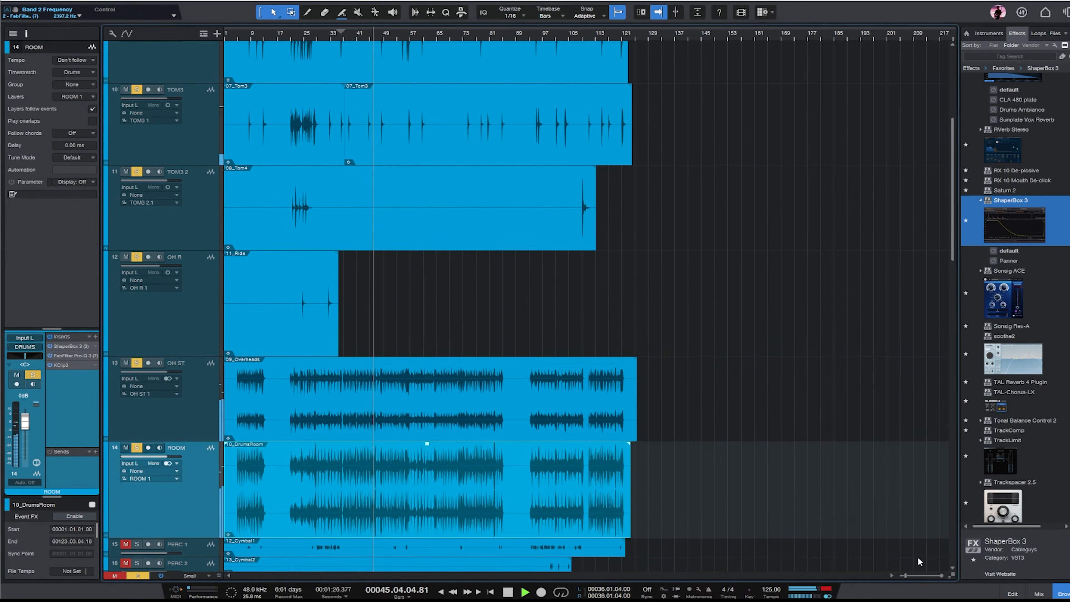
pyautogui.click(1039, 594)
pyautogui.moveTo(329, 574); pyautogui.dragTo(812, 575)
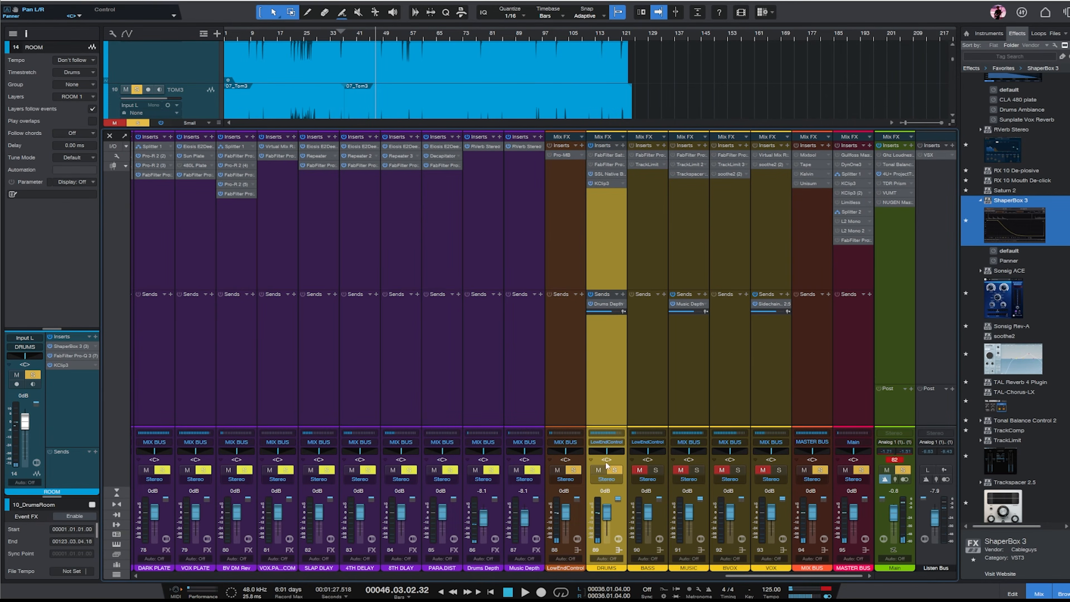
pyautogui.doubleClick(611, 174)
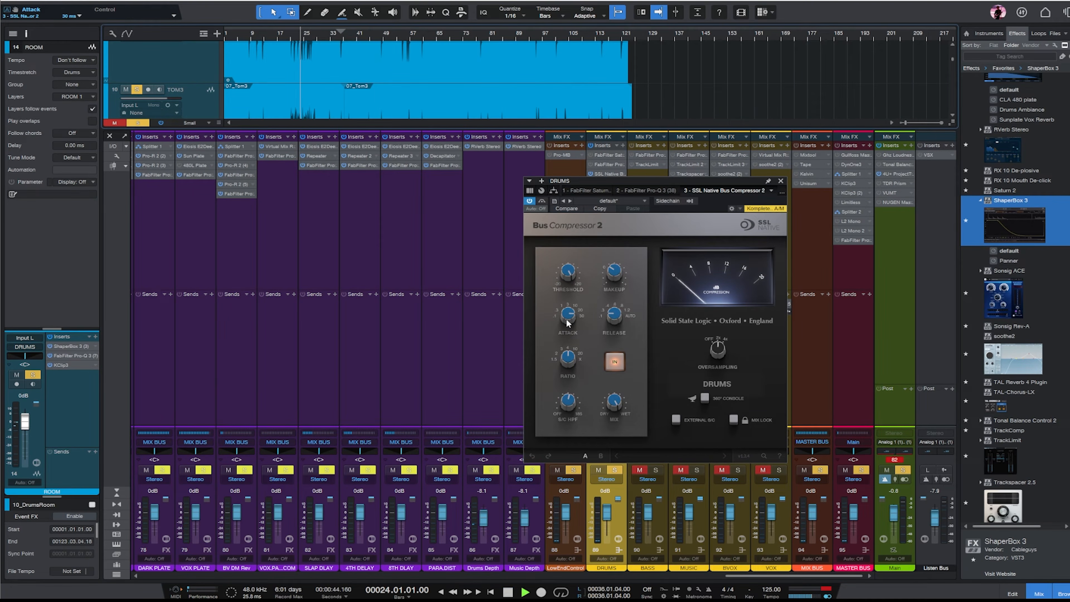
pyautogui.moveTo(569, 276); pyautogui.dragTo(569, 298)
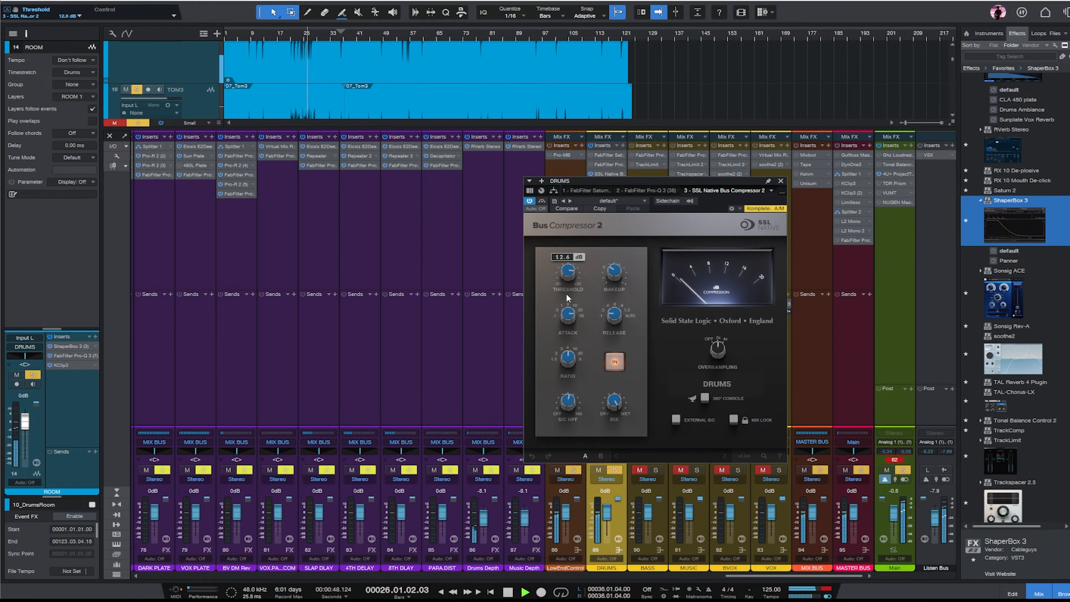
pyautogui.click(394, 36)
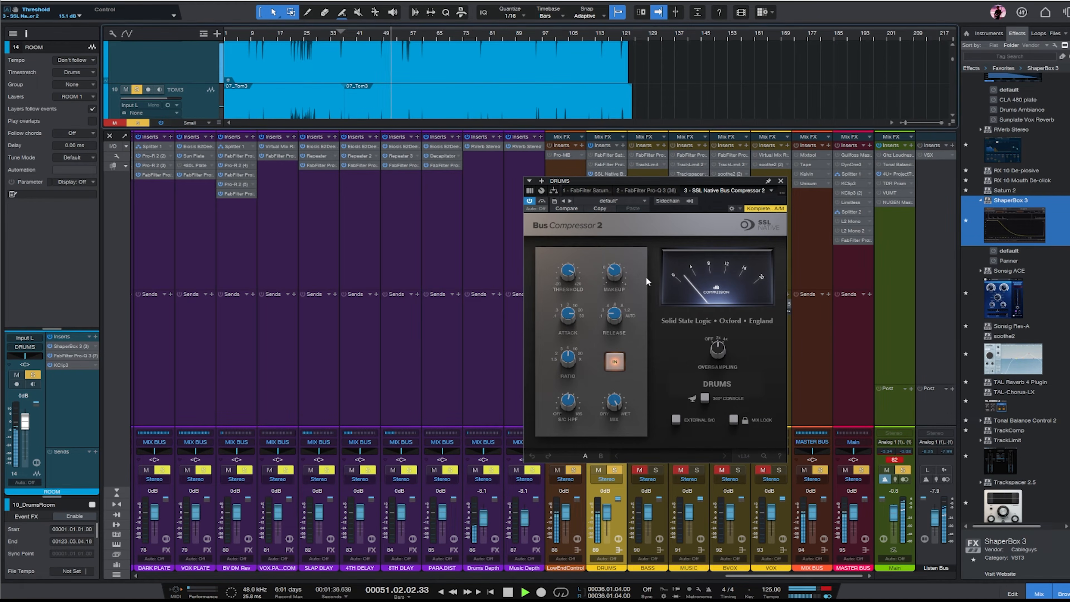
pyautogui.click(780, 180)
# - Balance the drum channels in the mixing console, setting OH R to -5.3 dB and ROOM to -7.5 dB
pyautogui.moveTo(794, 576); pyautogui.dragTo(210, 577)
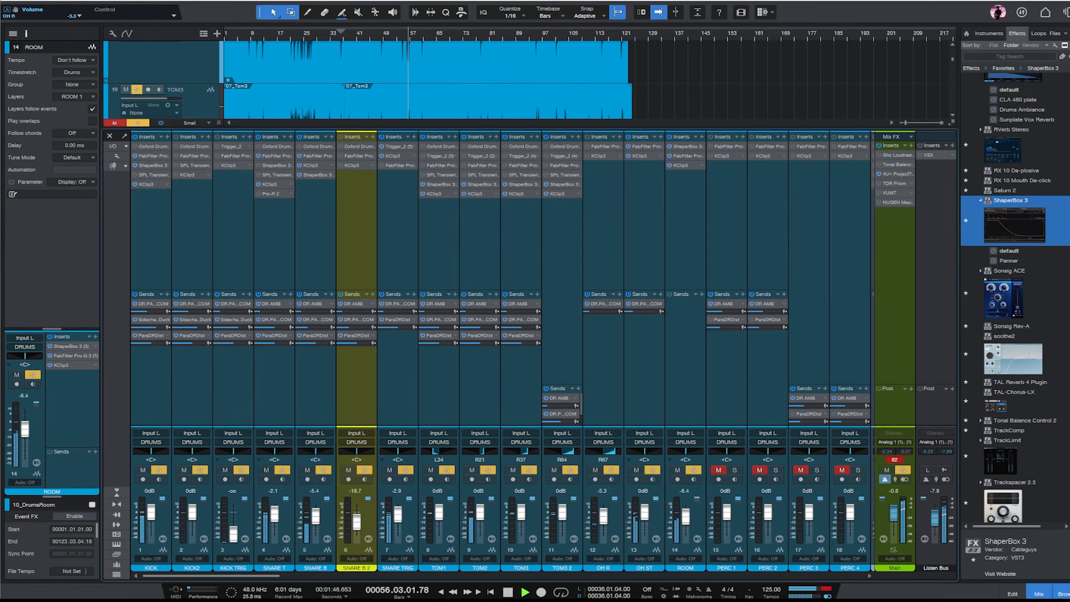
pyautogui.click(437, 403)
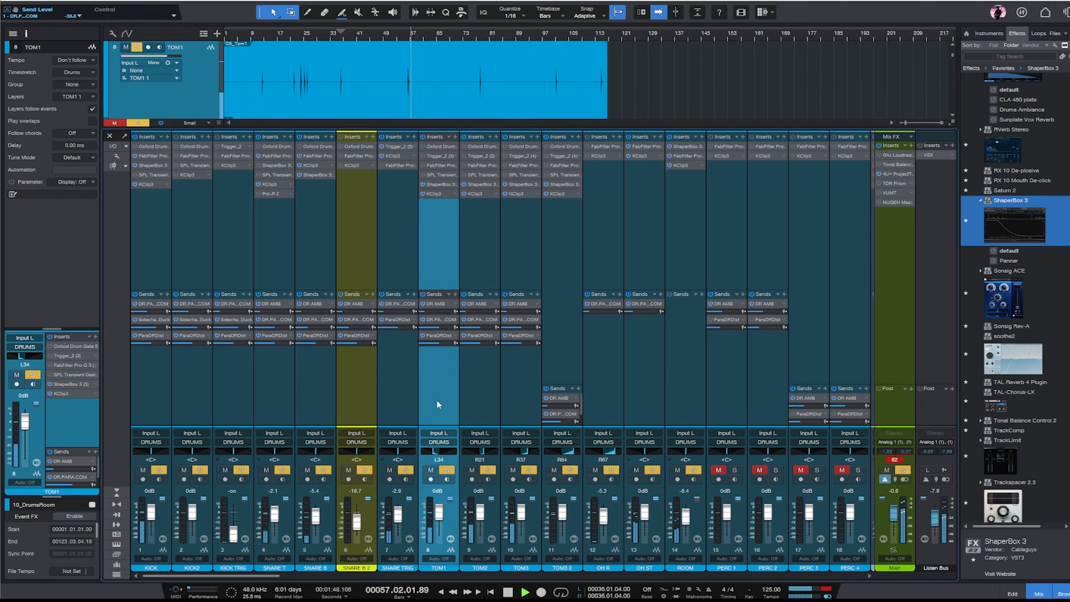
pyautogui.keyDown('shift'); pyautogui.click(529, 382); pyautogui.keyUp('shift')
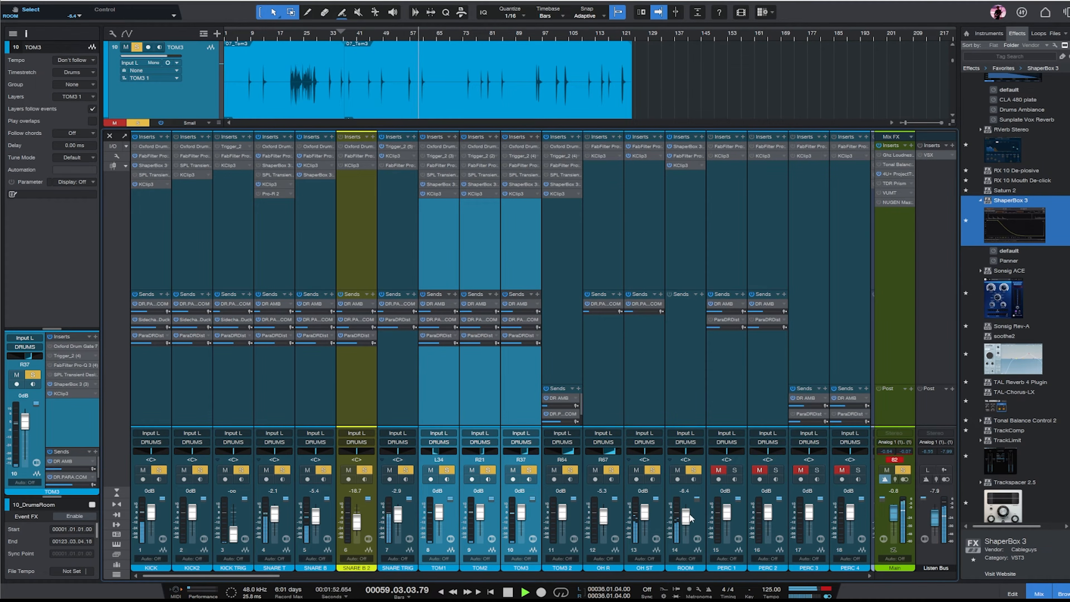
pyautogui.click(683, 238)
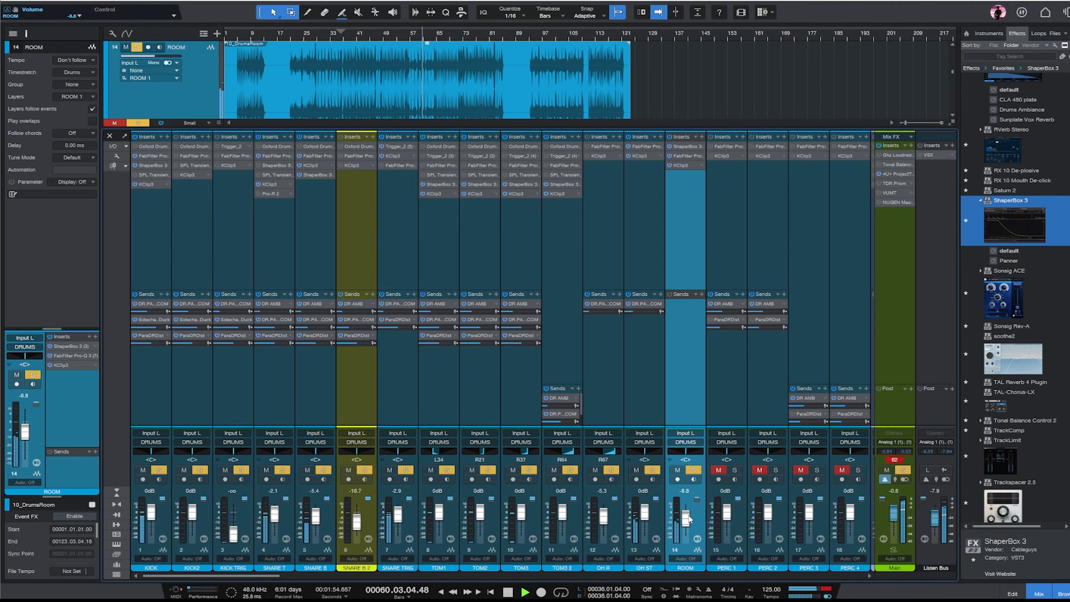
# - Add a low shelf at 72.783 Hz, +4.45 dB, and a 6 dB/oct low cut at 164.73 Hz to ROOM's Pro-Q 3
pyautogui.click(691, 161)
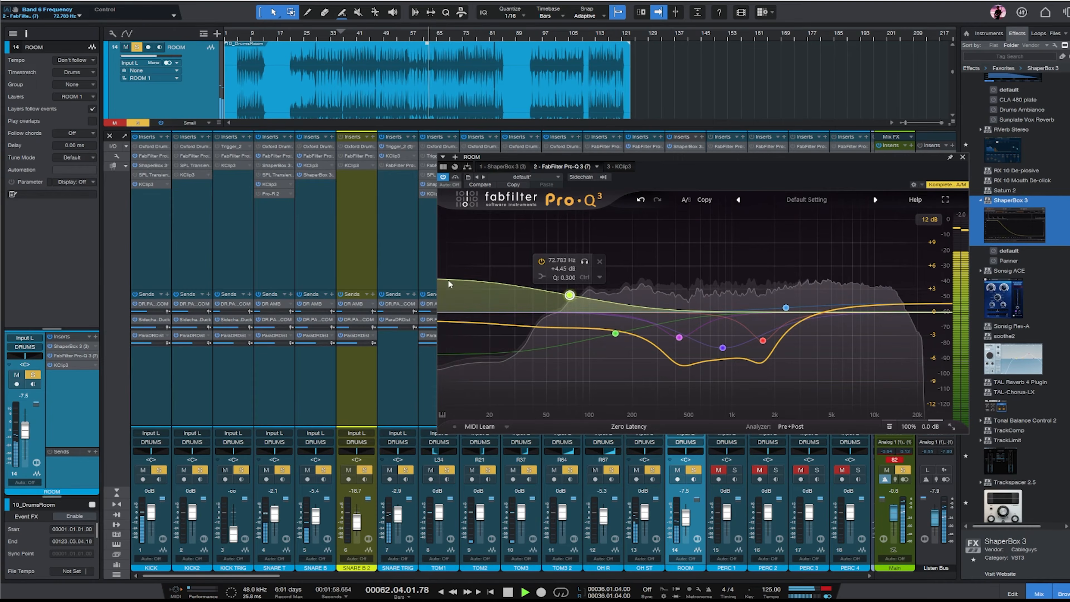
pyautogui.moveTo(450, 284); pyautogui.dragTo(623, 314)
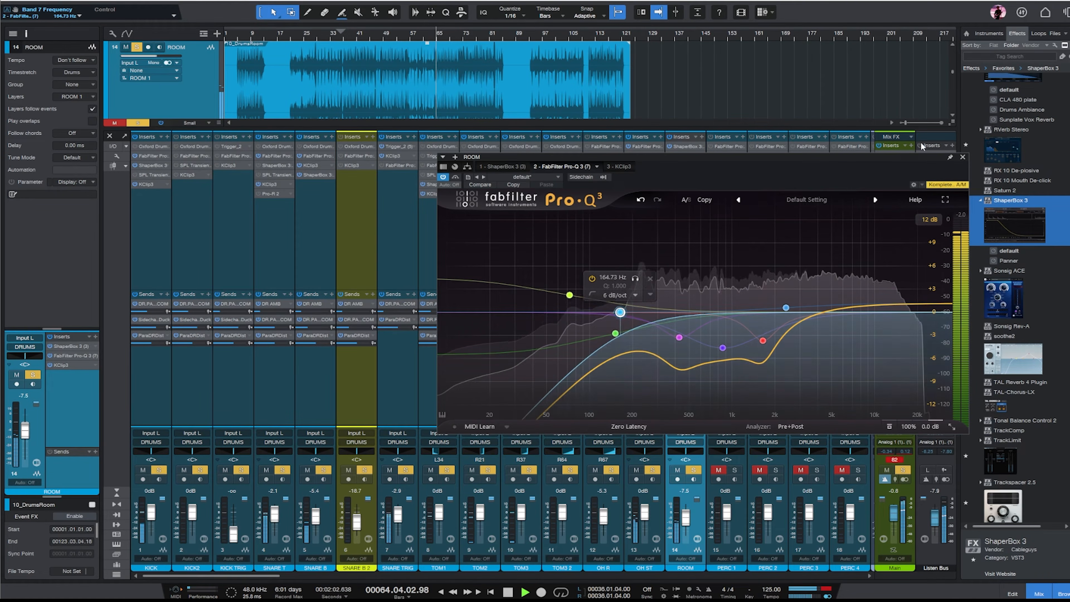
pyautogui.click(963, 157)
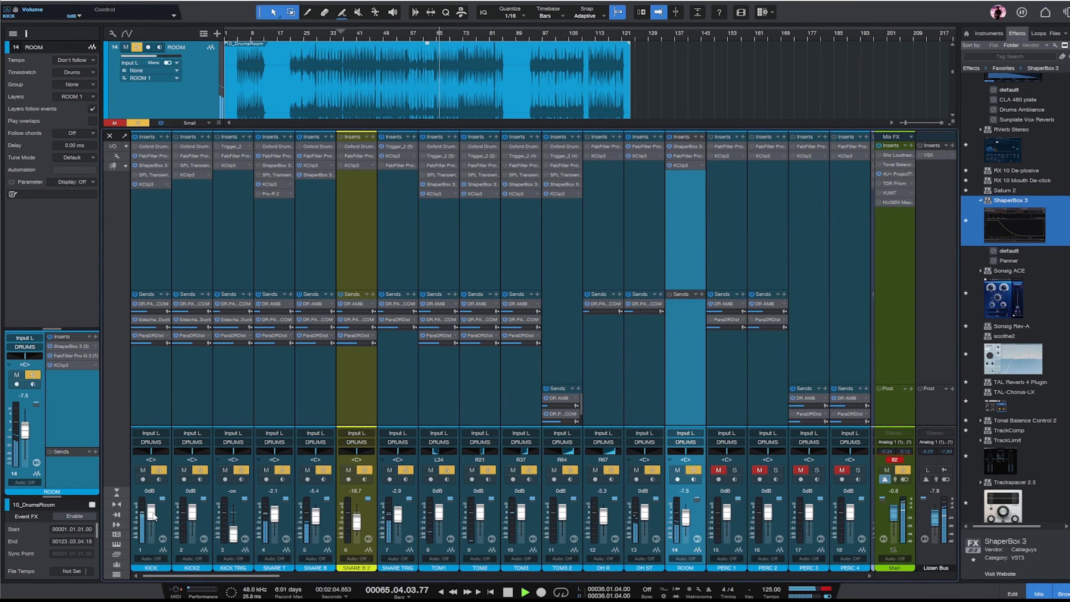
# - Return from the mixing console to the full arrangement and enlarge the KICK track's height
pyautogui.click(141, 225)
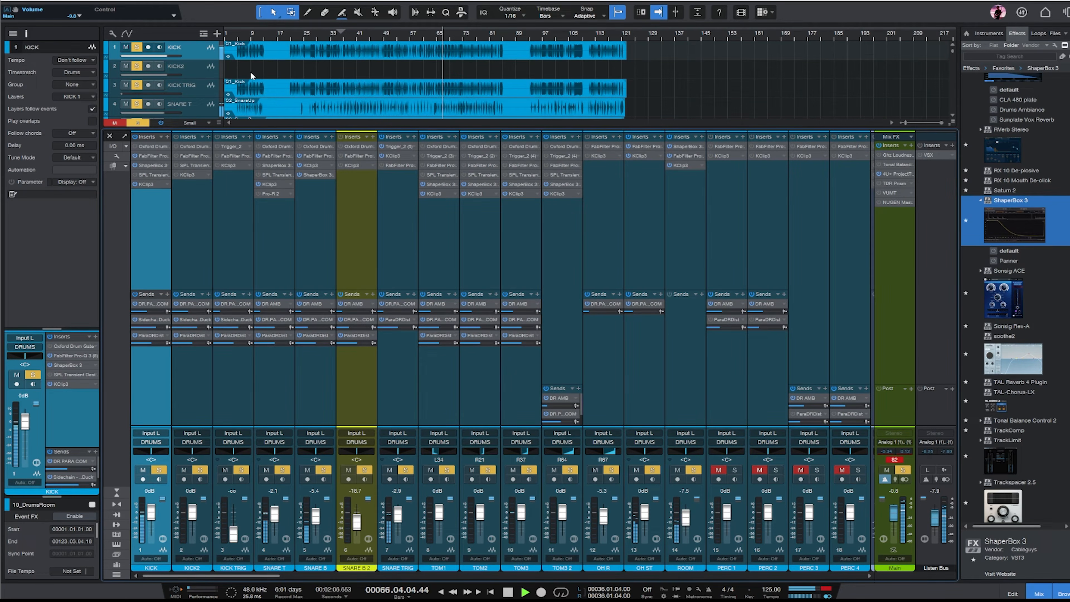
pyautogui.click(1036, 594)
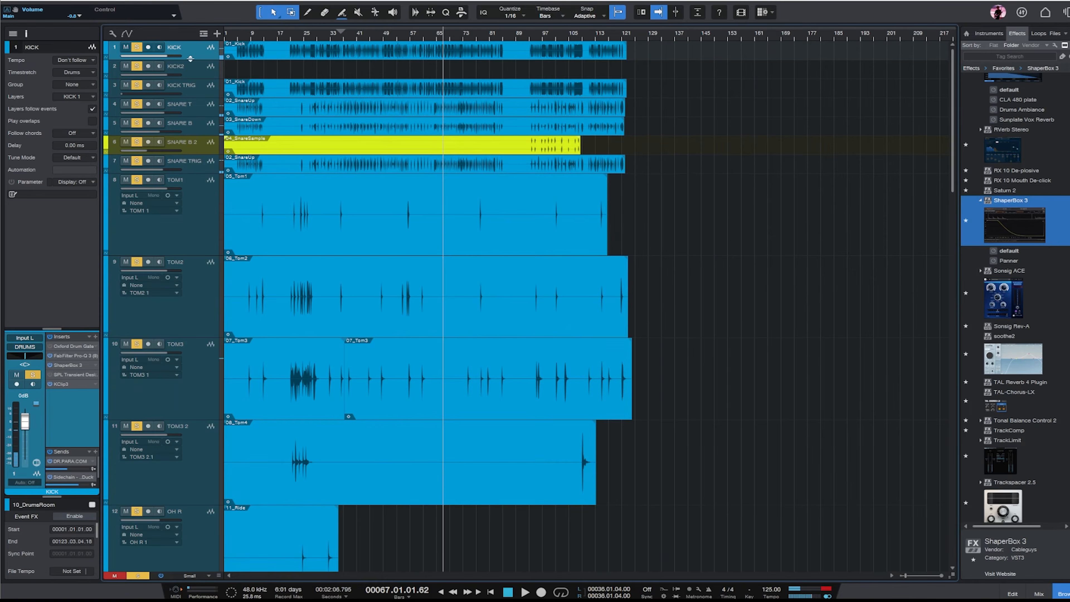
pyautogui.moveTo(200, 60); pyautogui.dragTo(201, 136)
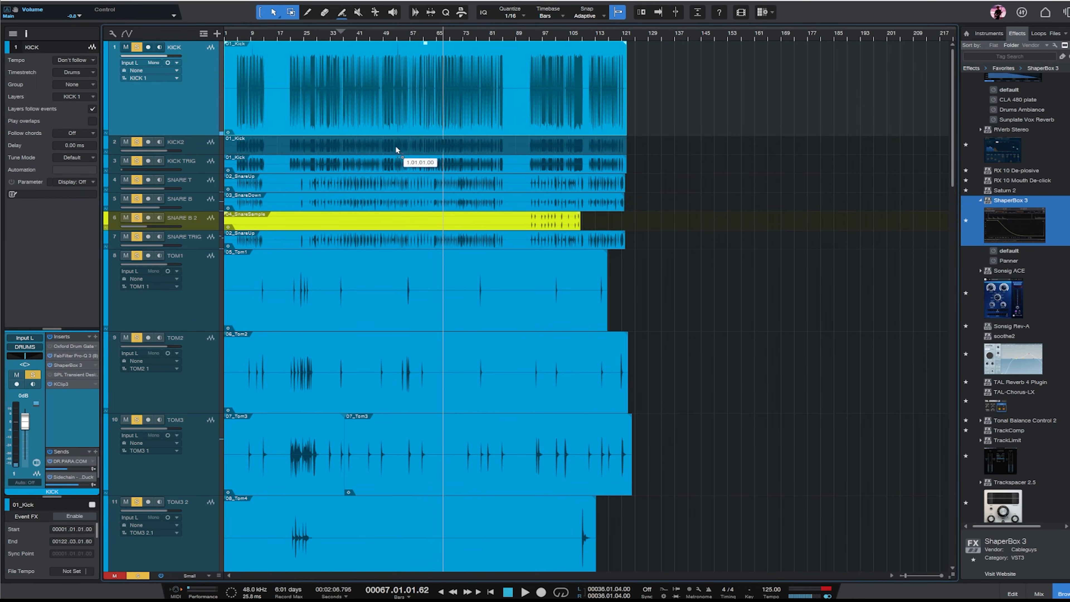
# - Try copying the kick clip onto the KICK2 track, undo the copy and delete the KICK2 track
pyautogui.click(394, 148)
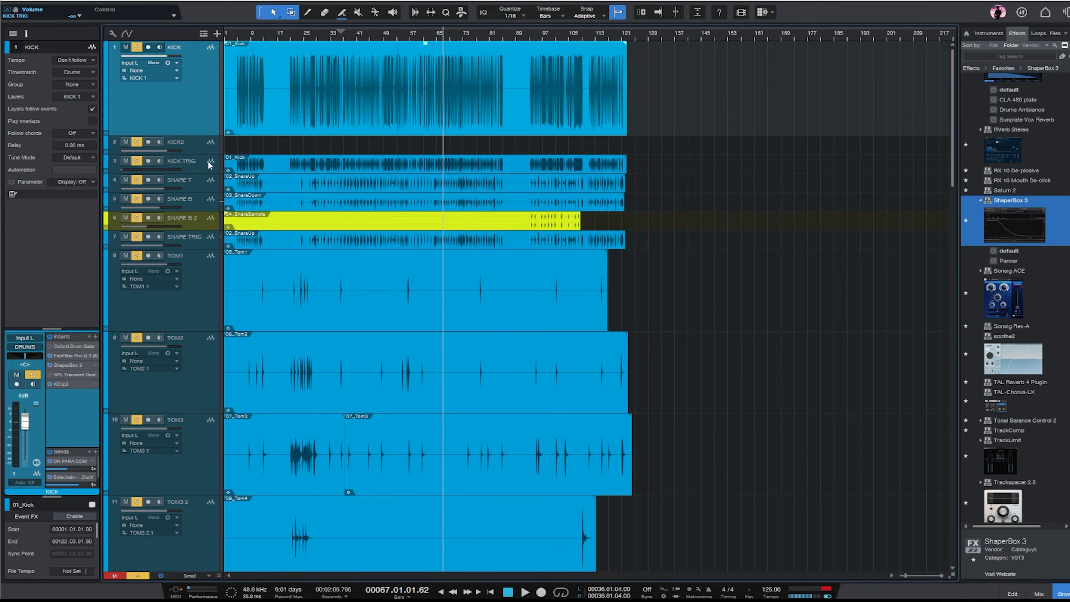
pyautogui.click(194, 146)
pyautogui.press('Delete')
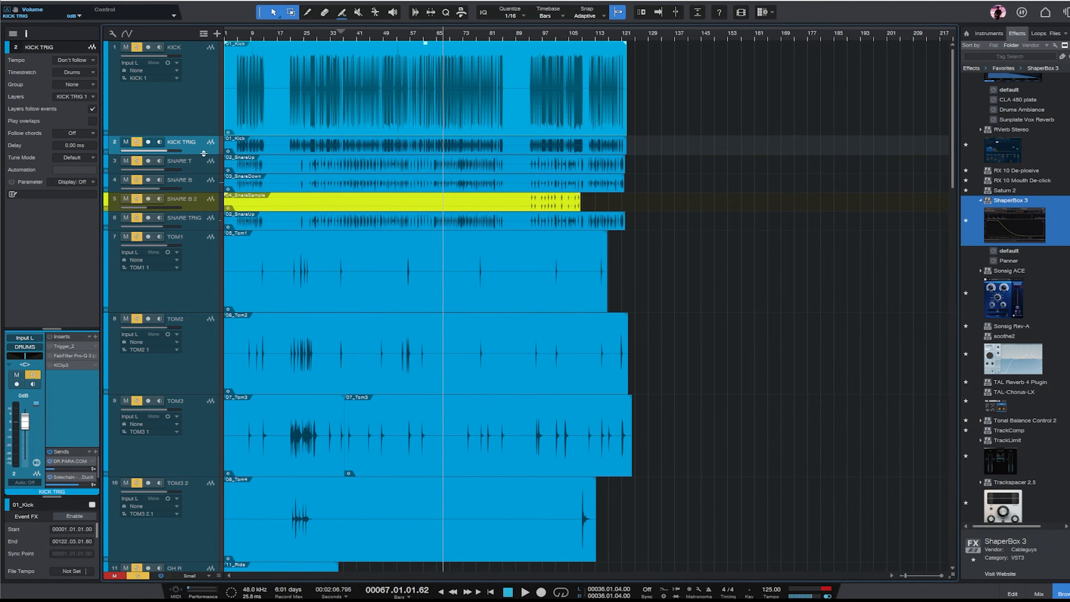
# - Enlarge the KICK TRIG track and set the Kick Sub - Tama sample's volume to 9.17 dB in its Trigger 2 mixer
pyautogui.moveTo(204, 154); pyautogui.dragTo(191, 238)
pyautogui.click(50, 345)
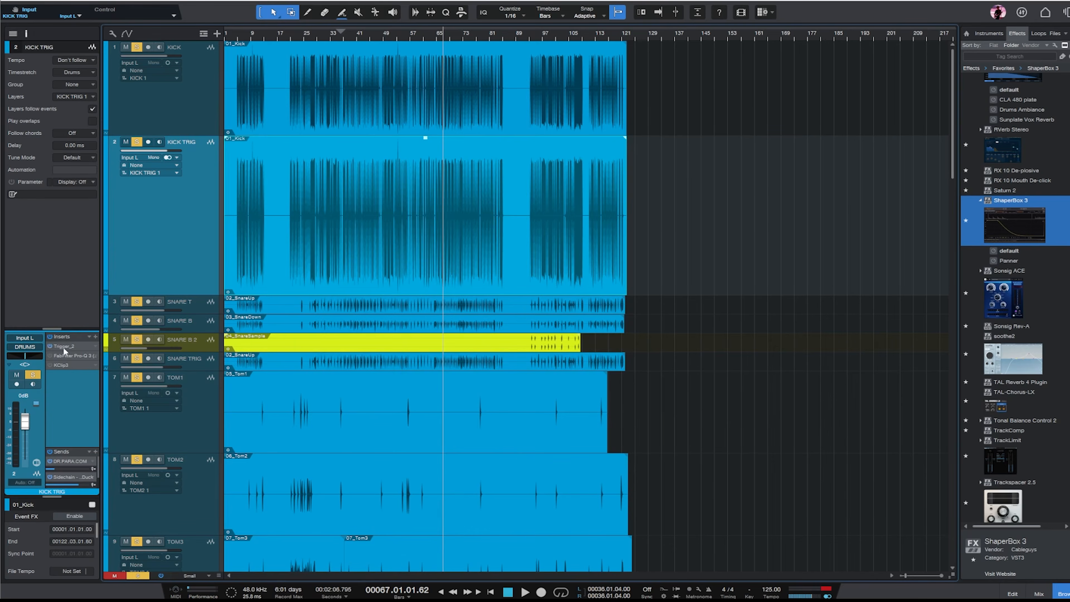
pyautogui.doubleClick(64, 347)
pyautogui.moveTo(1038, 133); pyautogui.dragTo(572, 157)
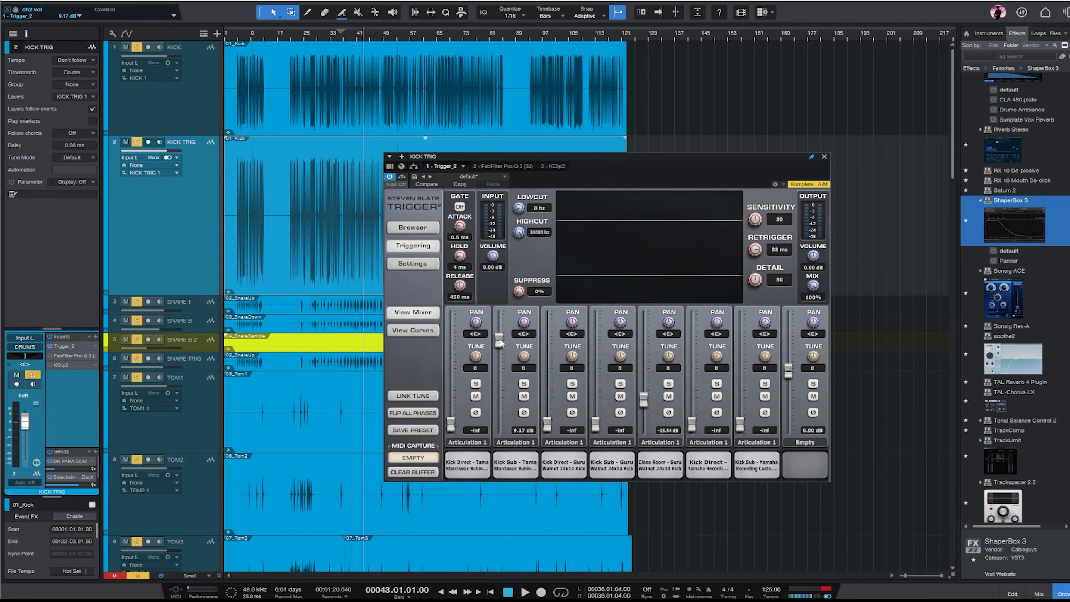
# - Set the attack of the Kick Sub - Tama sample to 4 ms in Trigger 2's curves view and play from bar 43
pyautogui.click(410, 333)
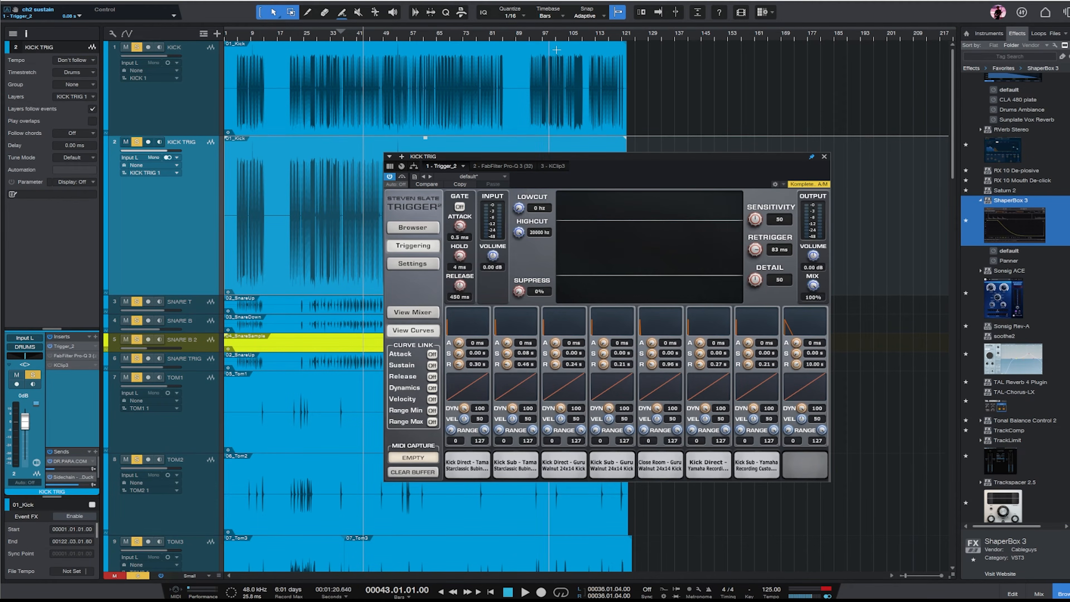
pyautogui.press('e')
pyautogui.press('e')
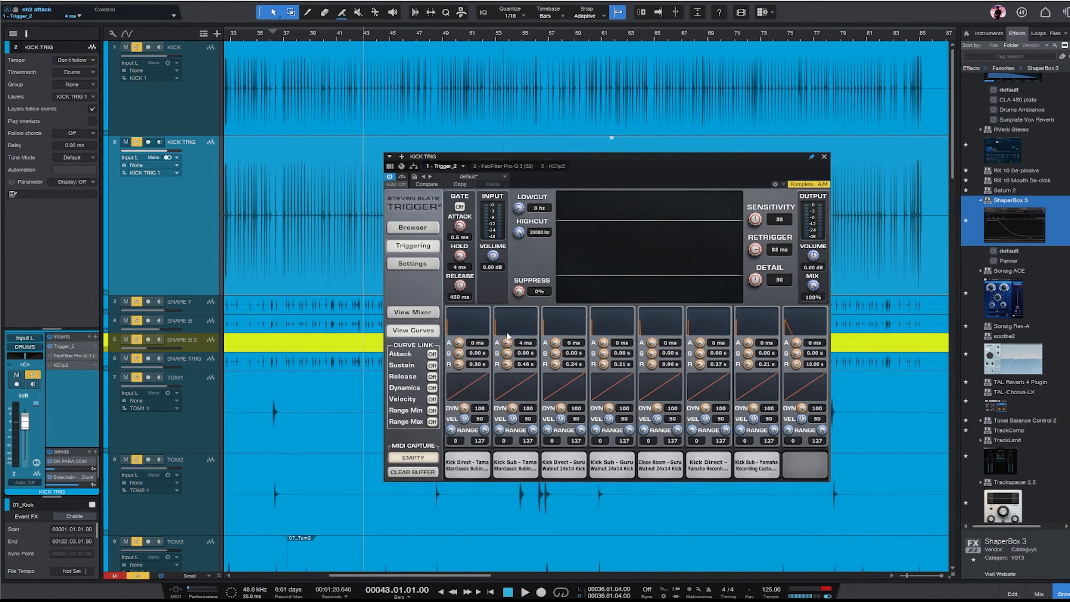
pyautogui.press('w')
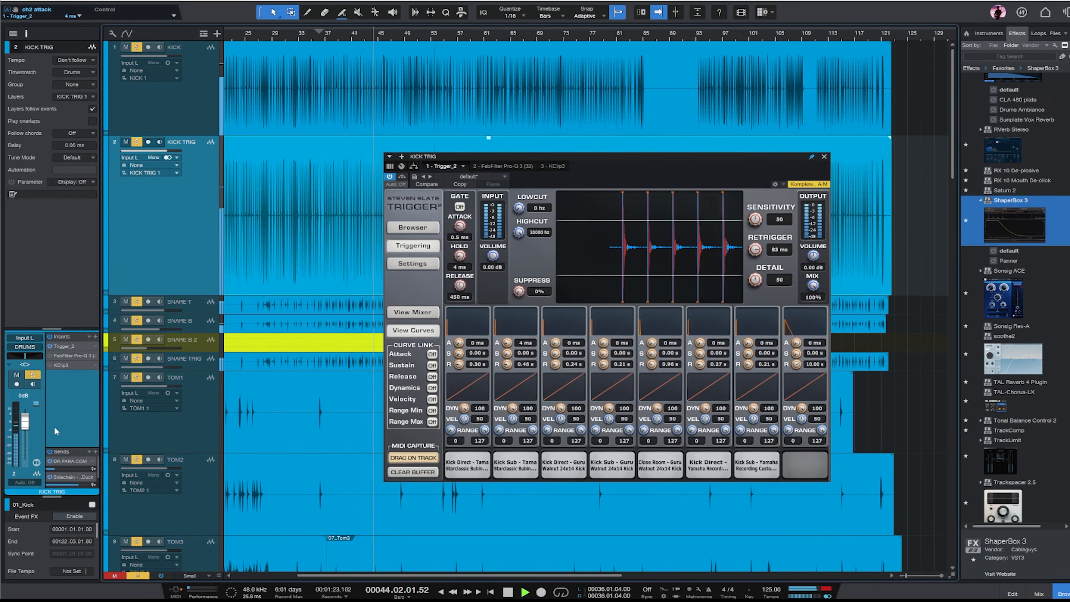
# - Pull KICK TRIG's fader fully down during playback, raise it to -10.4 dB and close Trigger 2
pyautogui.moveTo(25, 421); pyautogui.dragTo(23, 532)
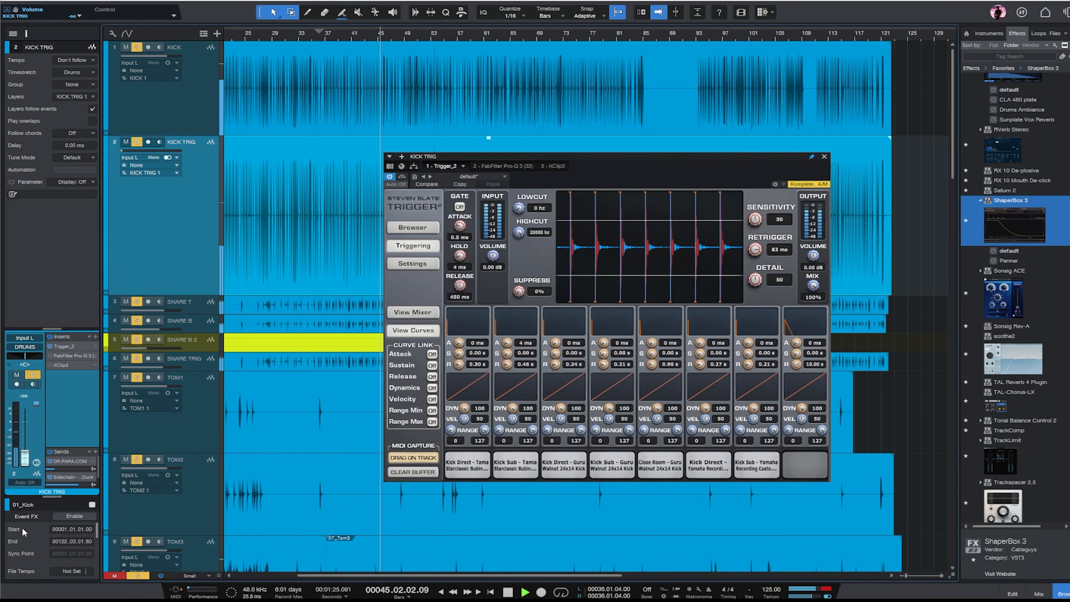
pyautogui.moveTo(34, 384); pyautogui.dragTo(51, 167)
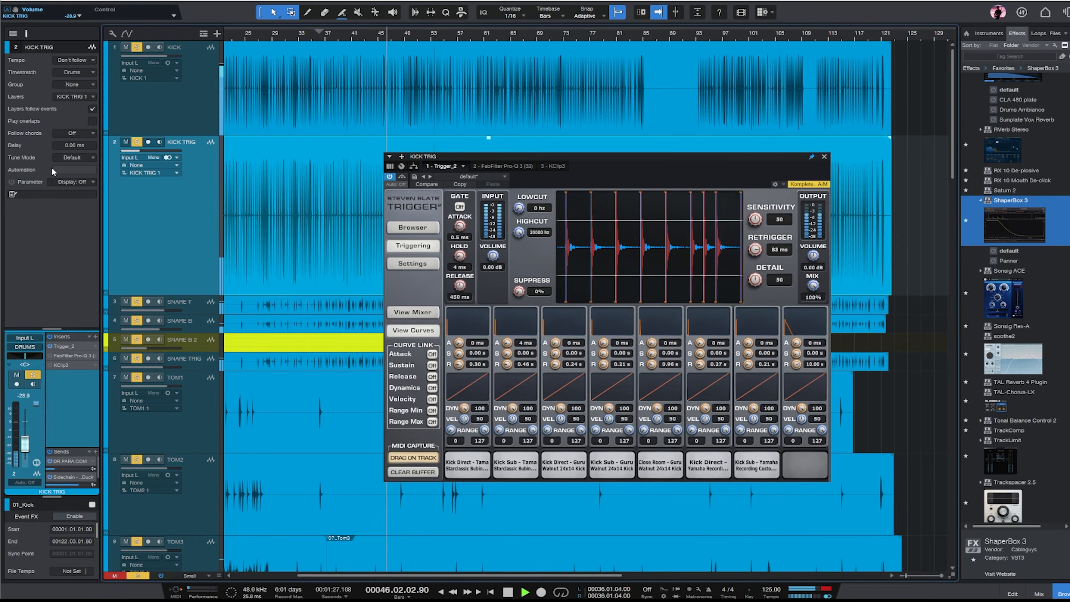
pyautogui.moveTo(29, 400); pyautogui.dragTo(29, 252)
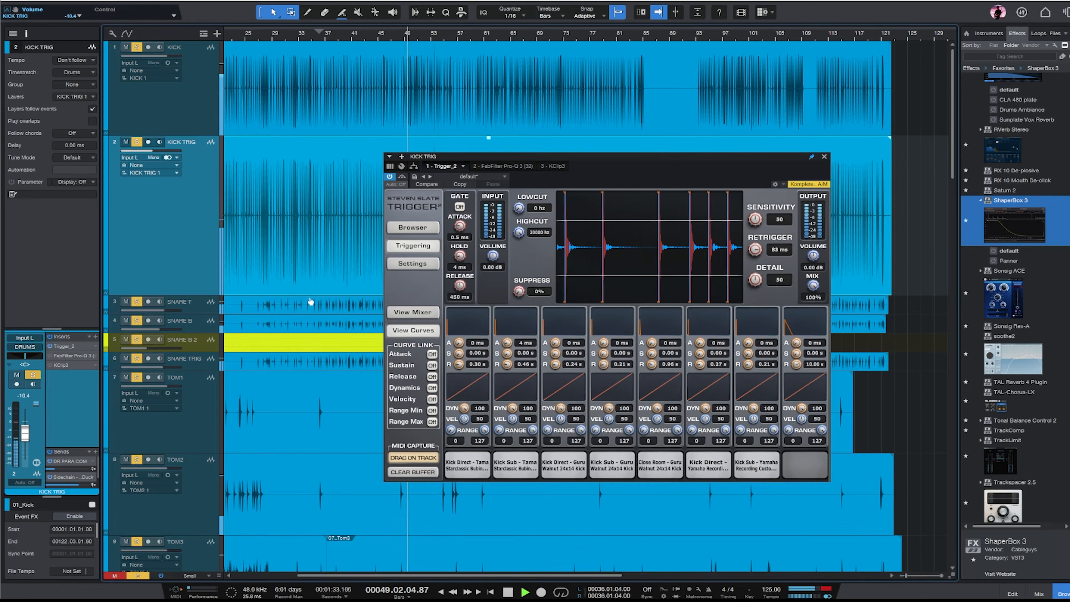
pyautogui.click(825, 156)
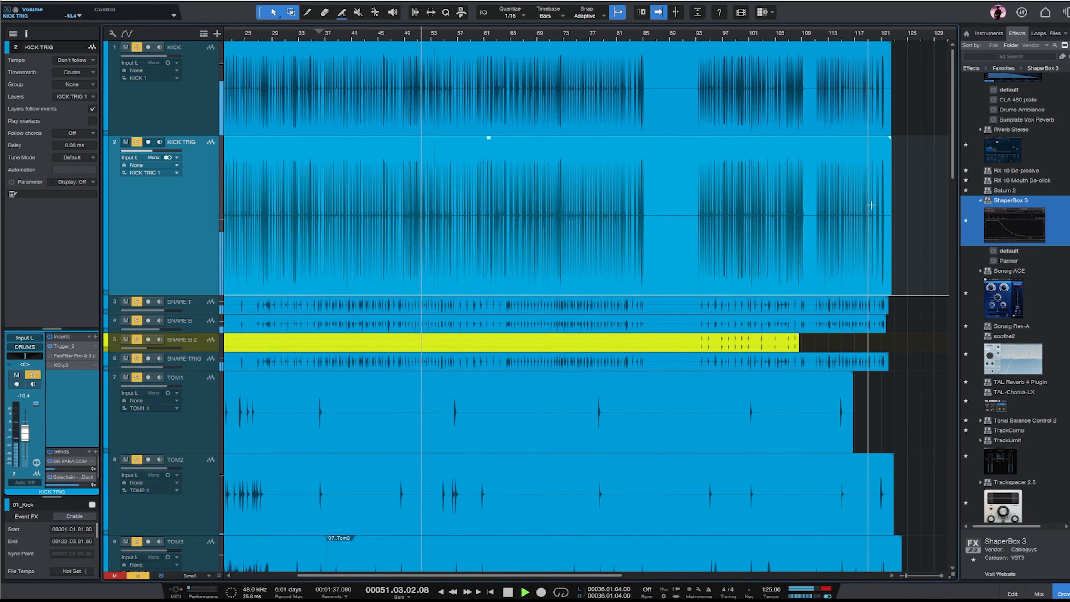
# - Play the soloed drums from bar 24 and select the TOM1 track to examine the tom hits
pyautogui.scroll(-4, 854, 183)
pyautogui.press('w')
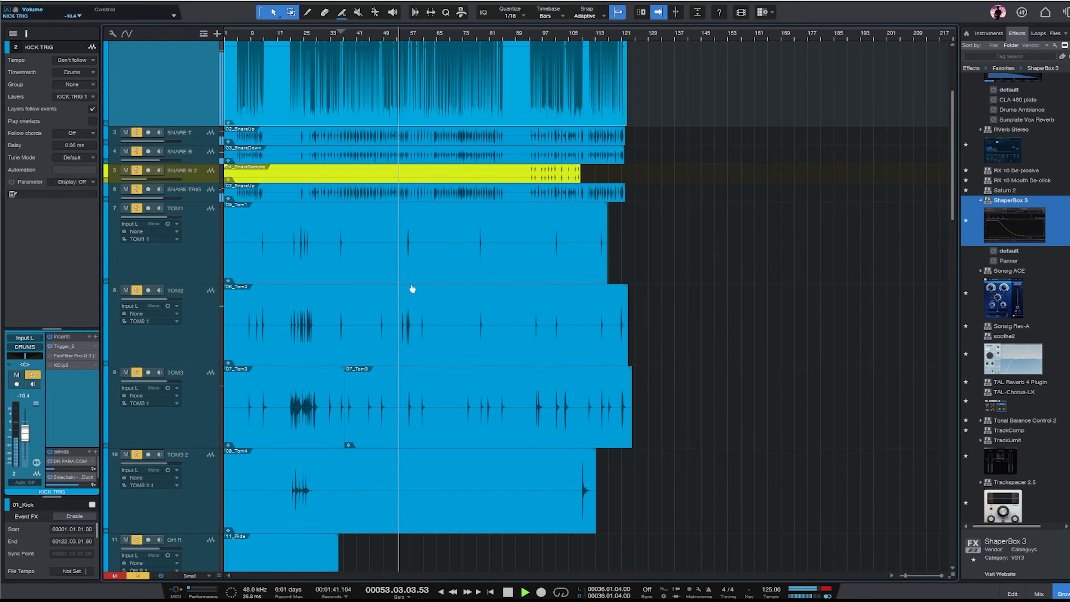
pyautogui.press('e')
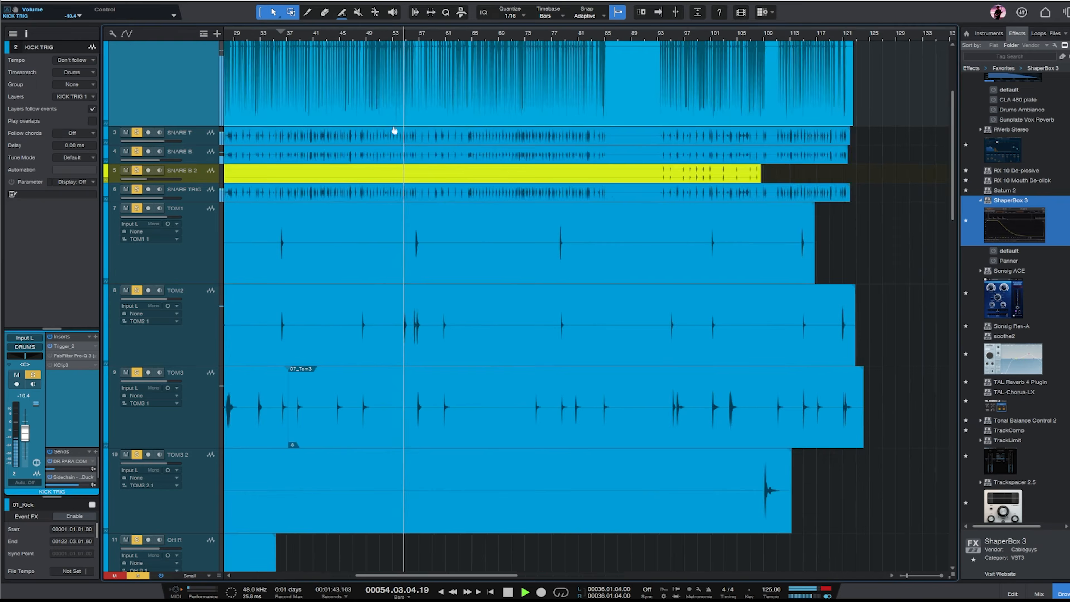
pyautogui.press('w')
pyautogui.click(302, 39)
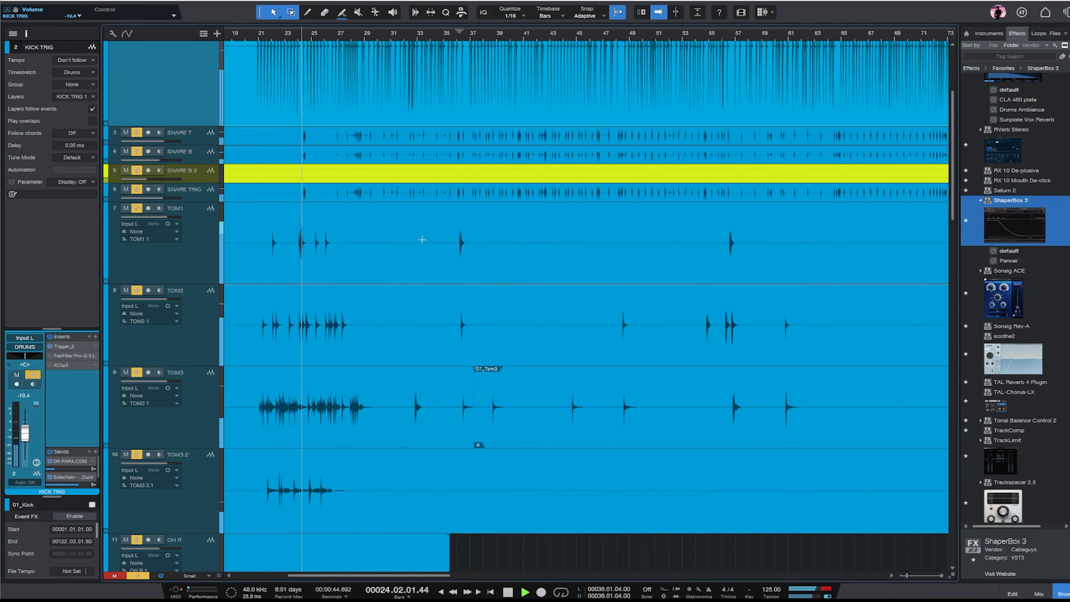
pyautogui.press('e')
pyautogui.press('f')
pyautogui.click(188, 261)
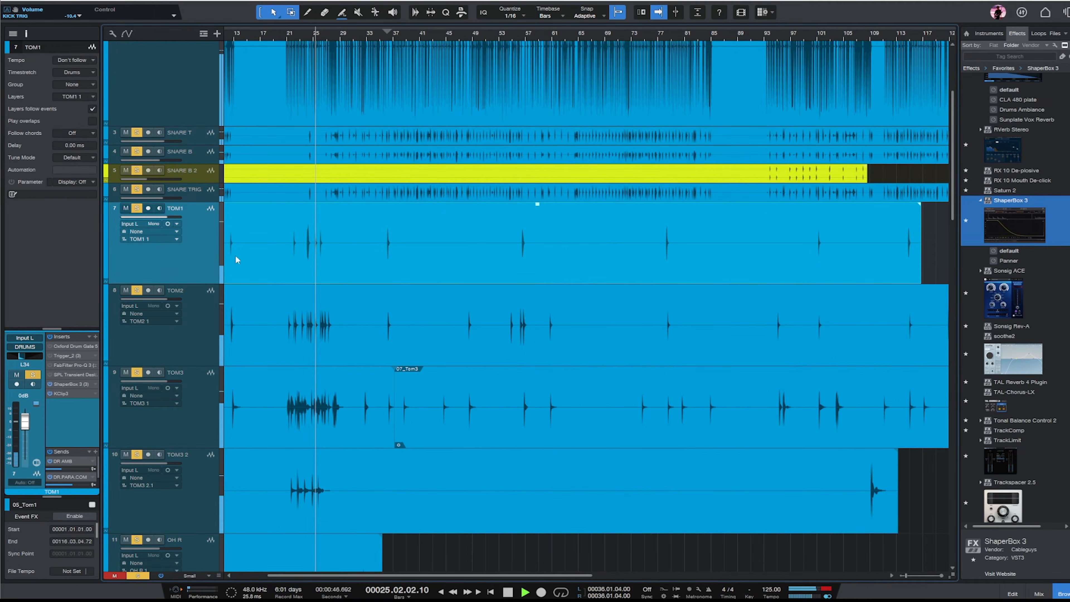
pyautogui.scroll(-3, 396, 310)
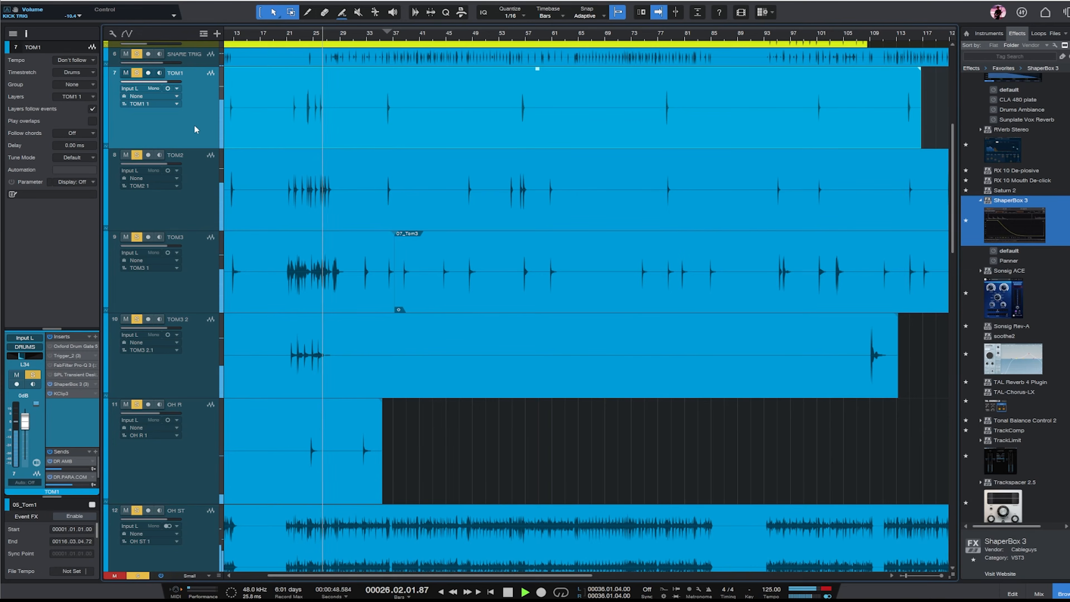
# - In TOM2's Pro-Q 3, lower the 111 Hz boost to about +2 dB and set the high boost to 7240 Hz, +2.93 dB, Q 0.837
pyautogui.press('space')
pyautogui.press('e')
pyautogui.press('e')
pyautogui.click(199, 219)
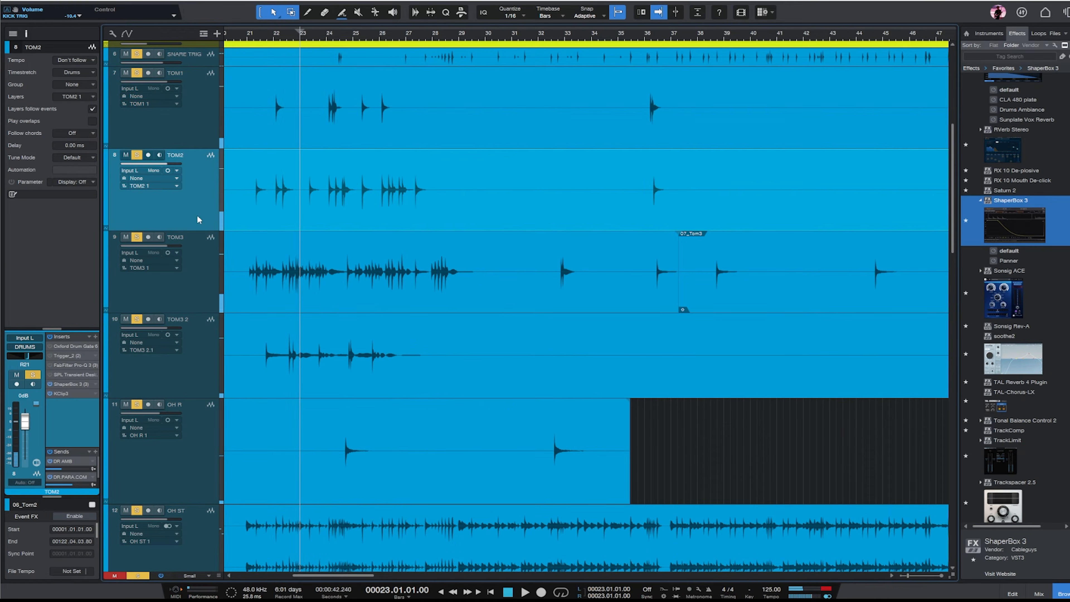
pyautogui.click(52, 370)
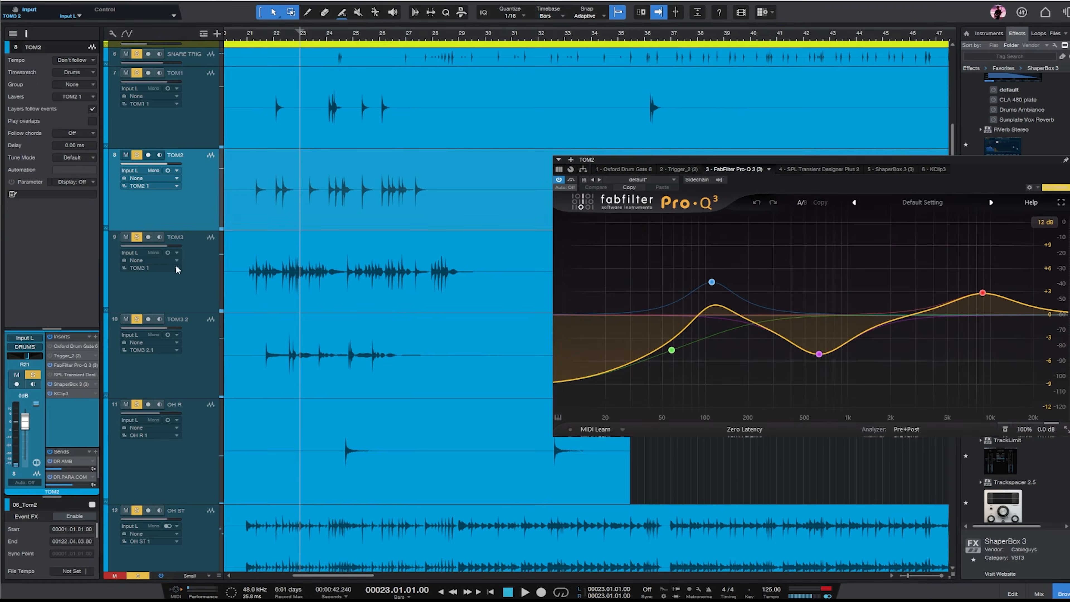
pyautogui.moveTo(811, 158); pyautogui.dragTo(752, 146)
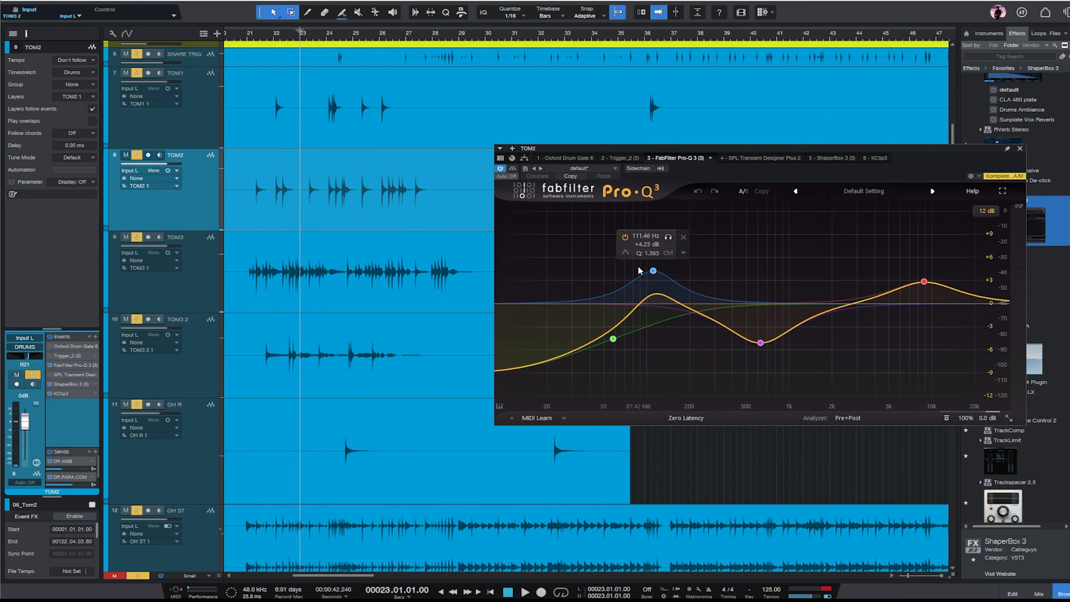
pyautogui.moveTo(654, 271); pyautogui.dragTo(655, 289)
pyautogui.moveTo(924, 282); pyautogui.dragTo(912, 282)
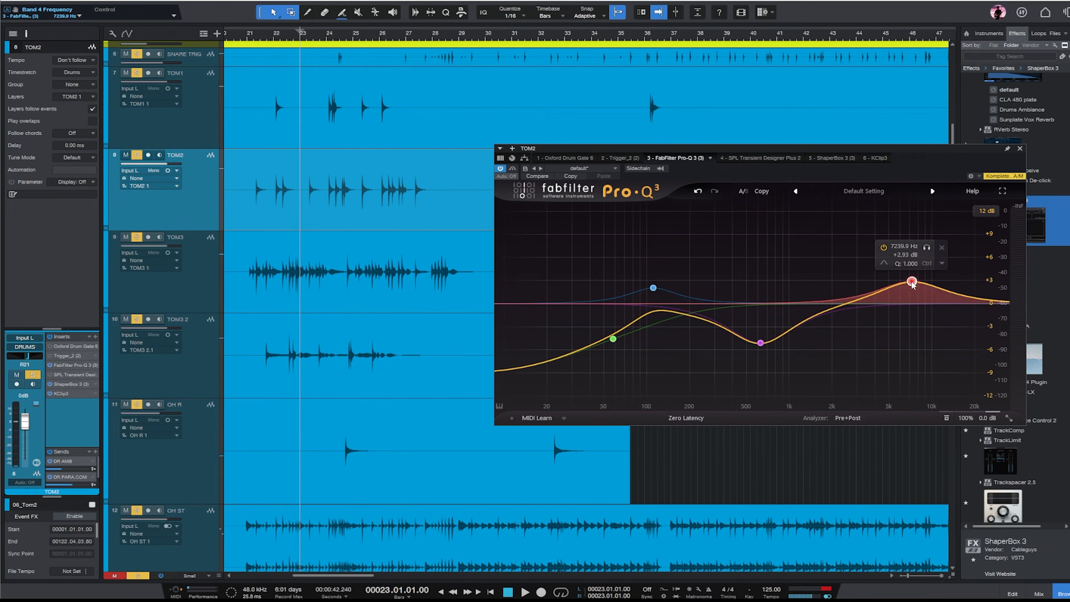
pyautogui.scroll(-5, 912, 282)
pyautogui.scroll(4, 912, 282)
# - In TOM1's Pro-Q 3, set the low boost to +1.79 dB at 114.91 Hz and widen the high-frequency boost
pyautogui.click(186, 128)
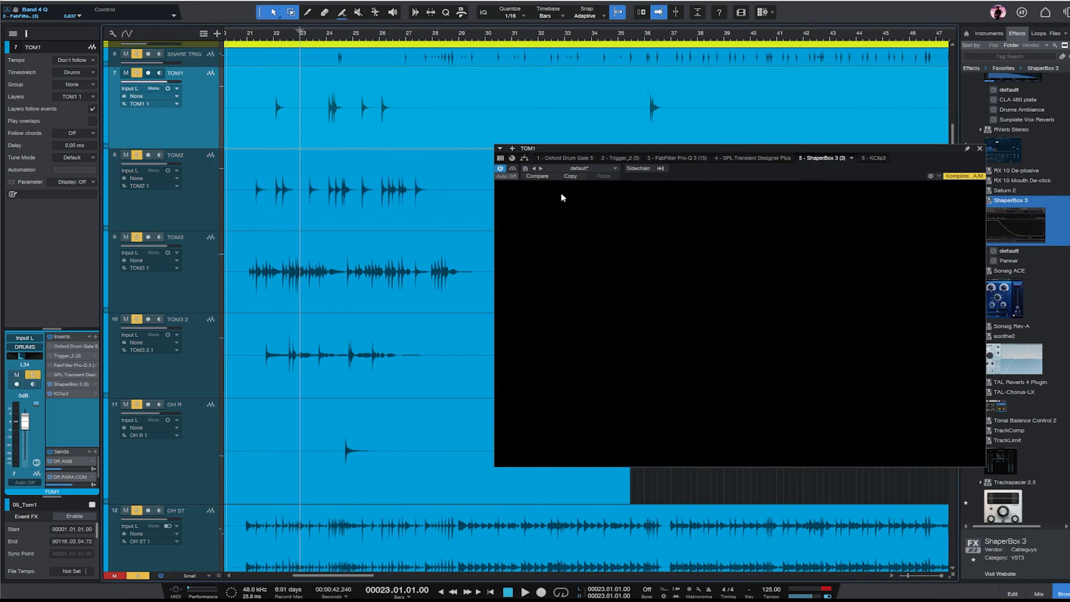
pyautogui.click(672, 159)
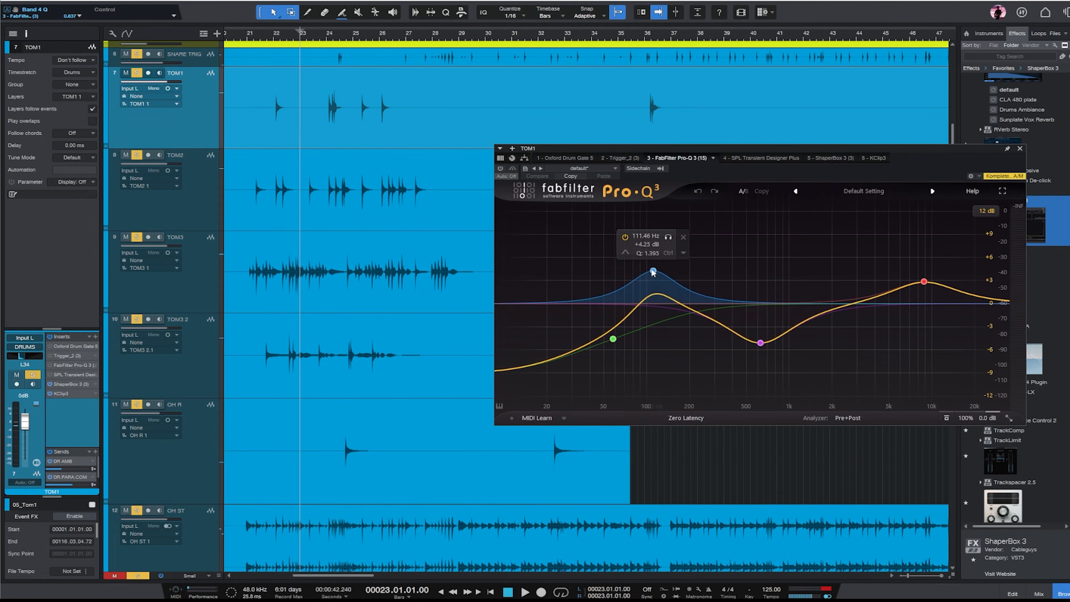
pyautogui.moveTo(655, 272); pyautogui.dragTo(655, 290)
pyautogui.scroll(-4, 923, 282)
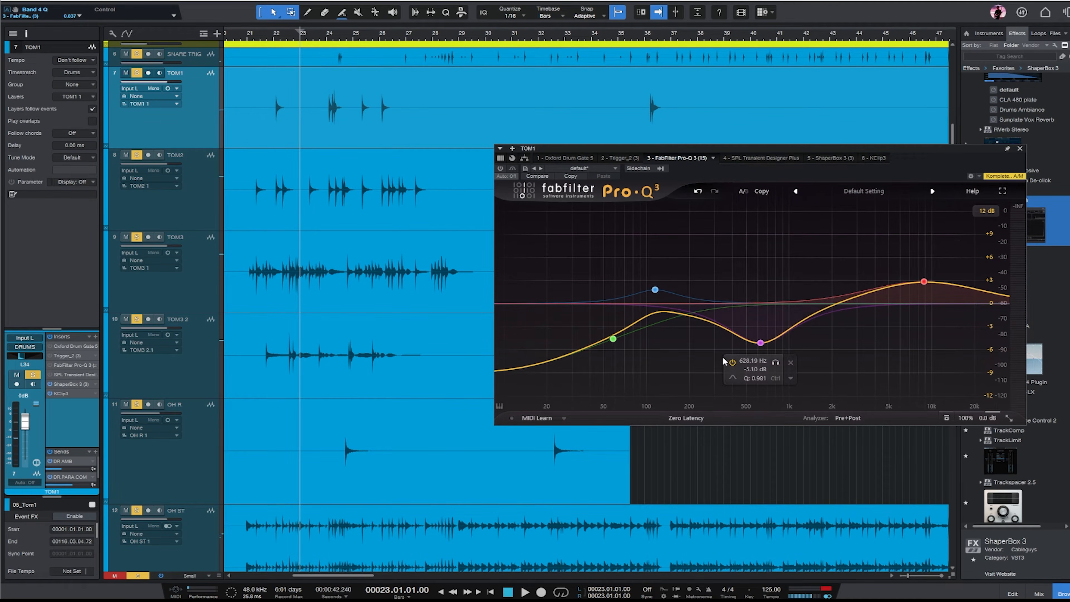
pyautogui.moveTo(762, 343); pyautogui.dragTo(762, 344)
pyautogui.scroll(-2, 768, 346)
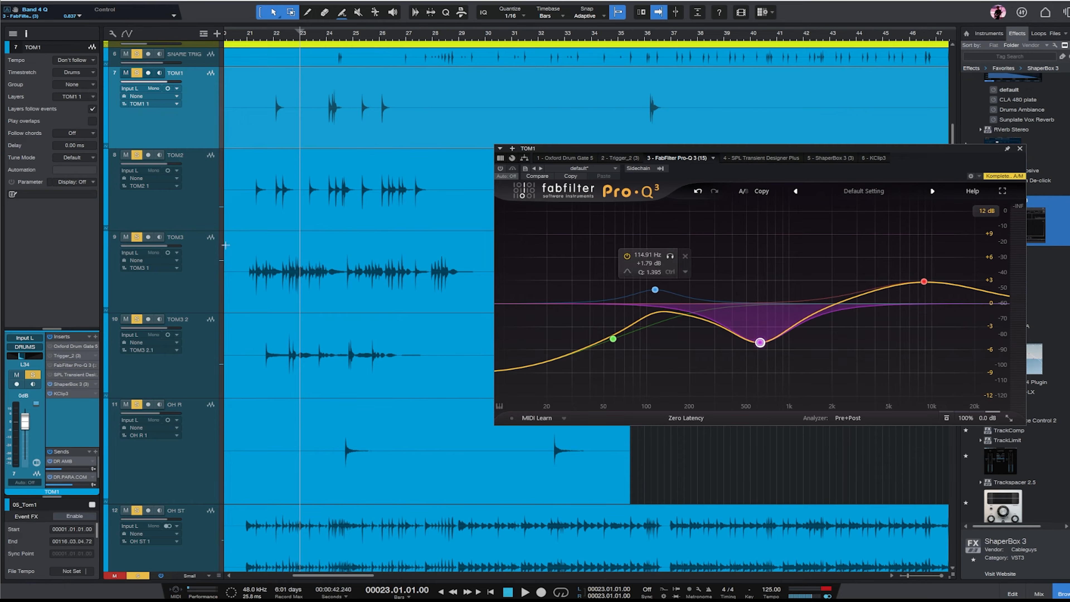
# - Enable Pro-Q 3 on TOM3, set its low boost to +2.37 dB at 114 Hz and widen the high boost
pyautogui.click(192, 288)
pyautogui.click(664, 159)
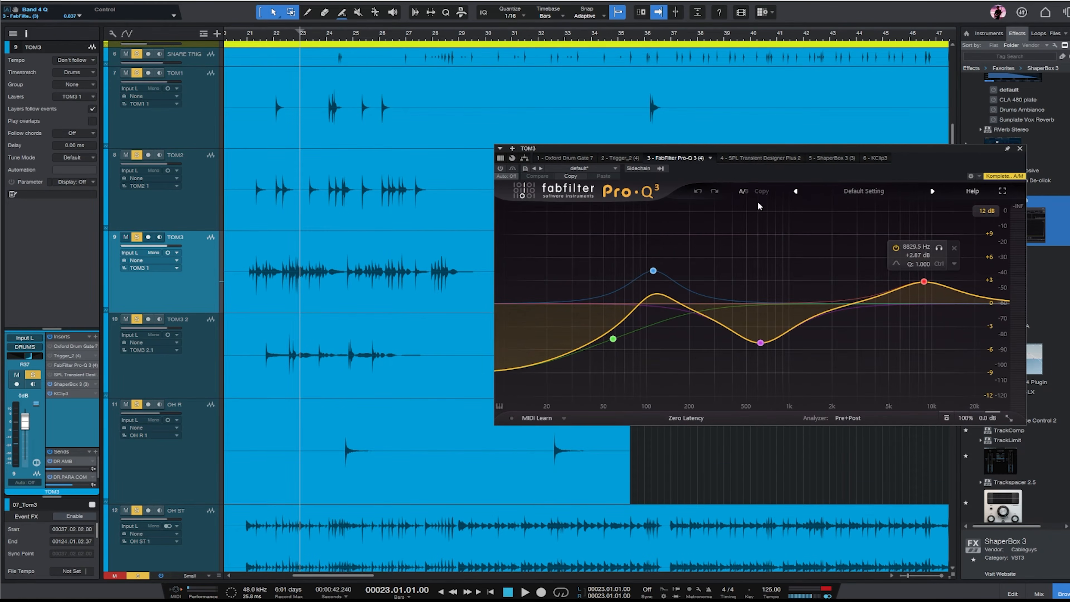
pyautogui.click(501, 170)
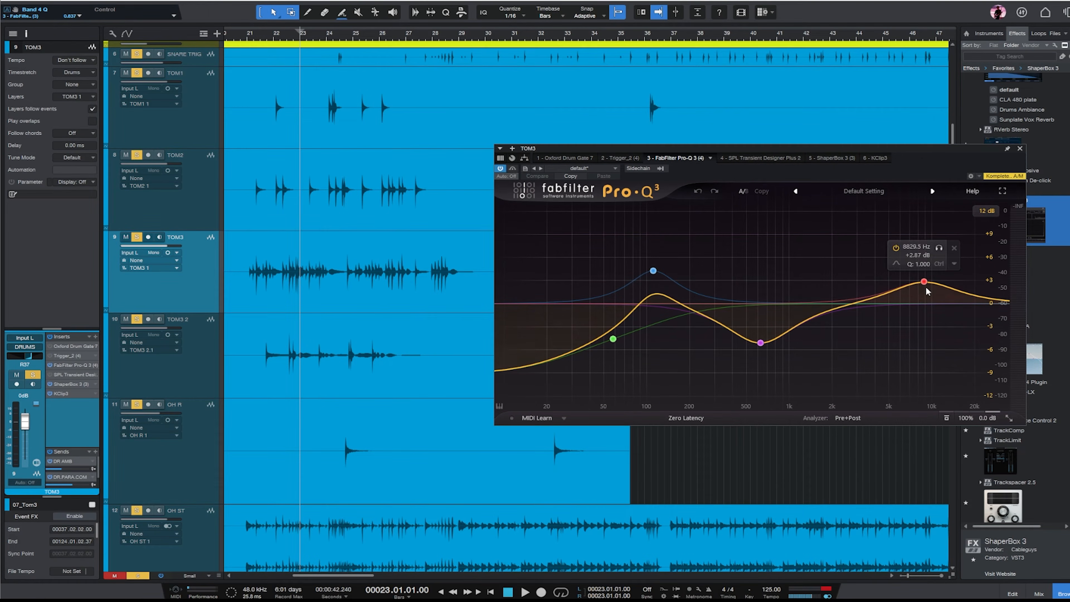
pyautogui.moveTo(653, 271); pyautogui.dragTo(652, 287)
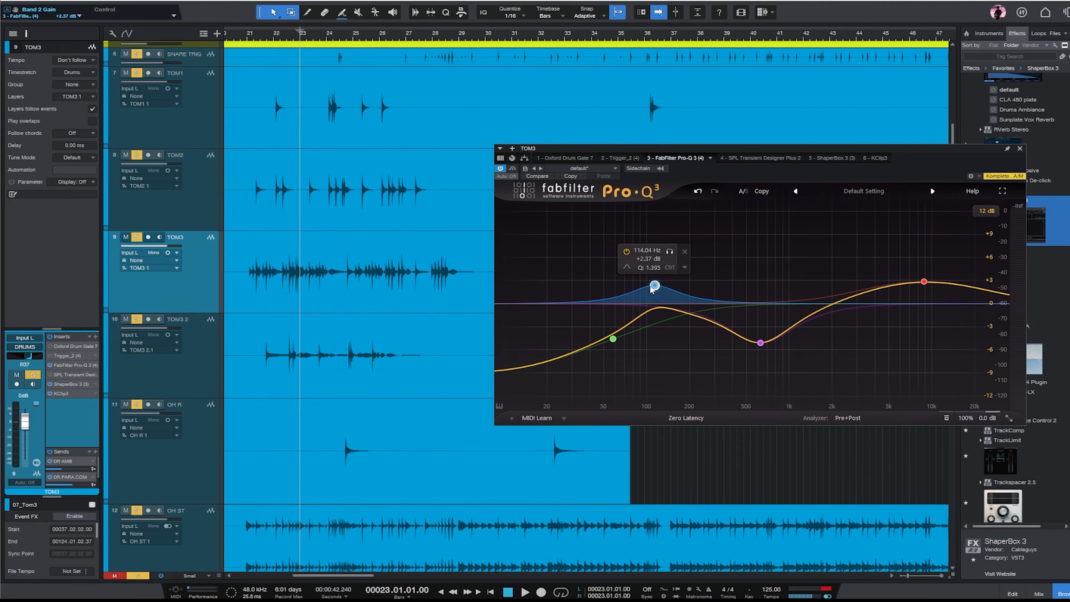
# - Enable TOM3 2's Pro-Q 3 with a low boost of about +2 dB and a high boost of +3.80 dB at 8370 Hz, Q 0.297
pyautogui.click(188, 371)
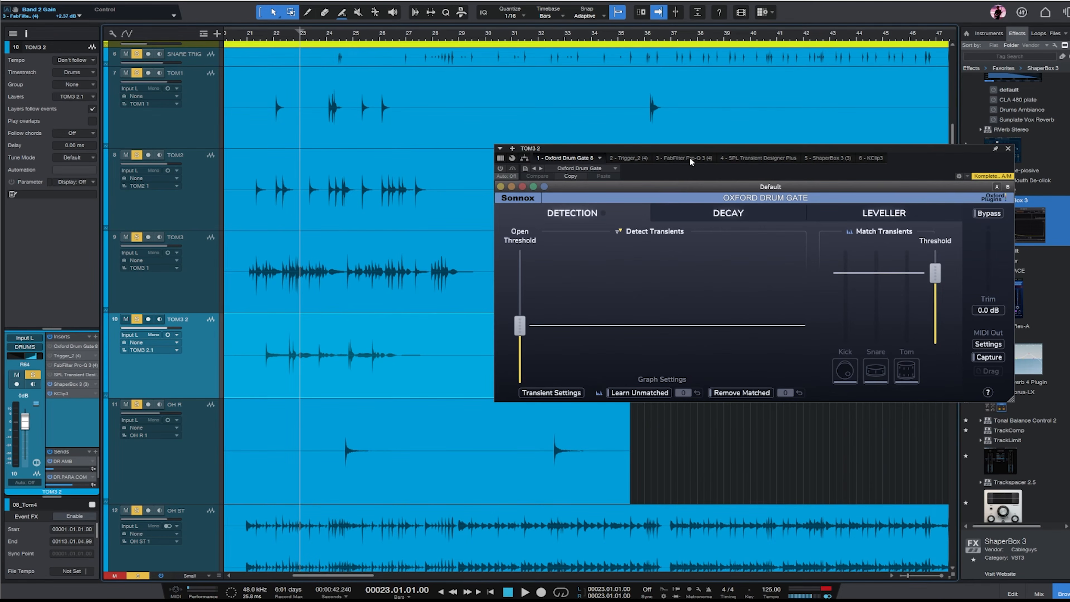
pyautogui.click(691, 159)
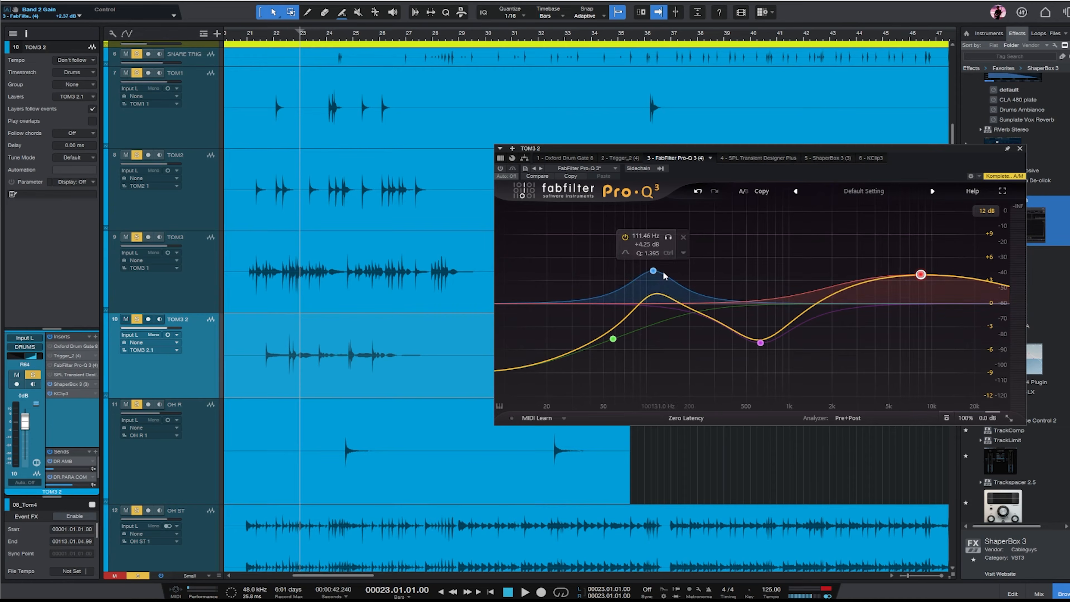
pyautogui.moveTo(654, 271); pyautogui.dragTo(659, 289)
pyautogui.scroll(-2, 264, 36)
pyautogui.press('space')
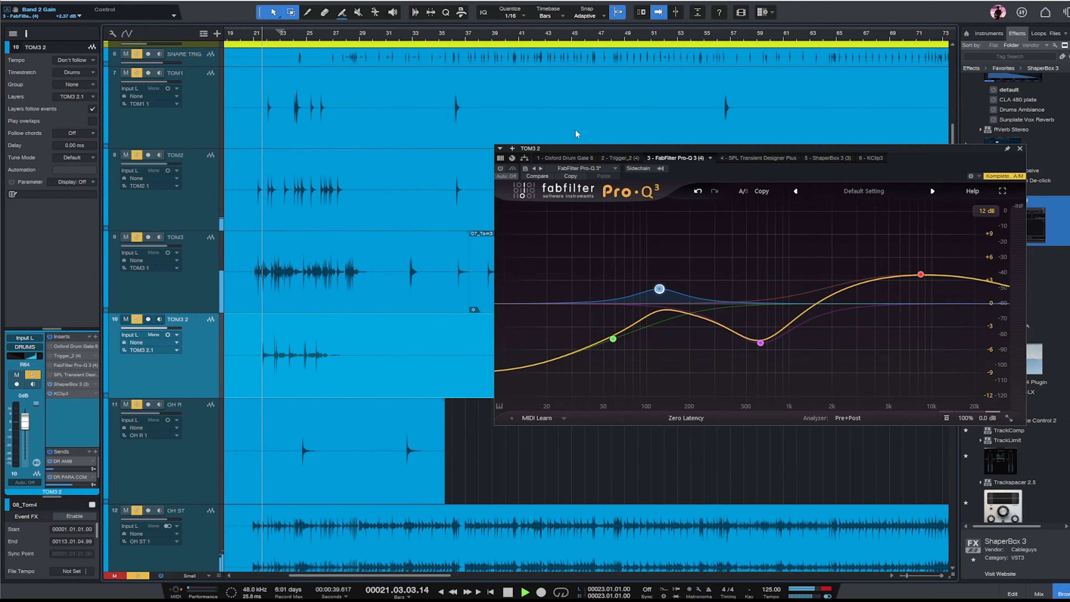
pyautogui.click(500, 169)
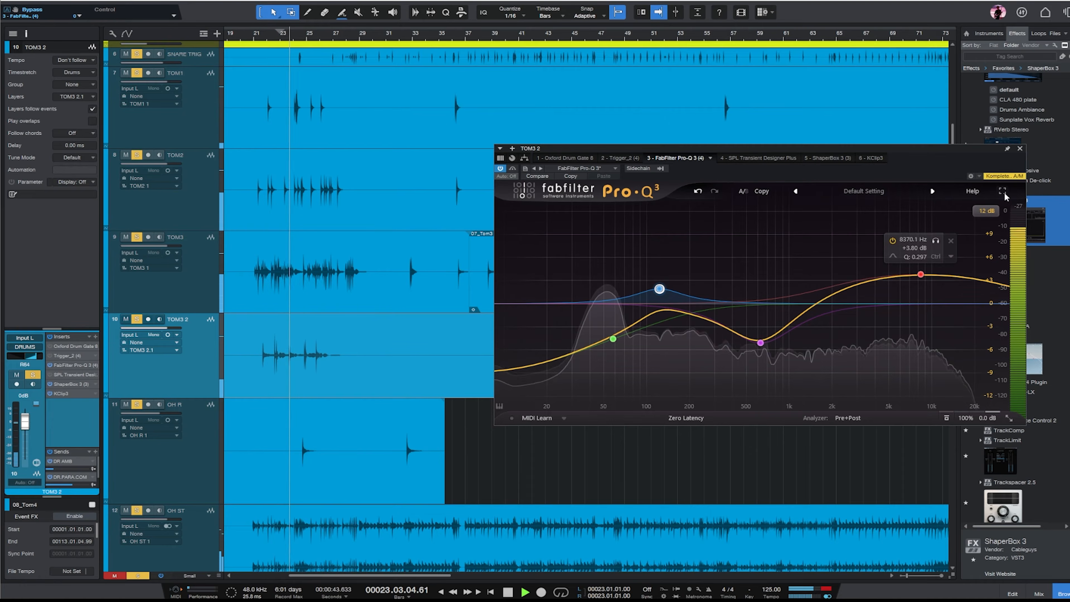
pyautogui.click(1020, 148)
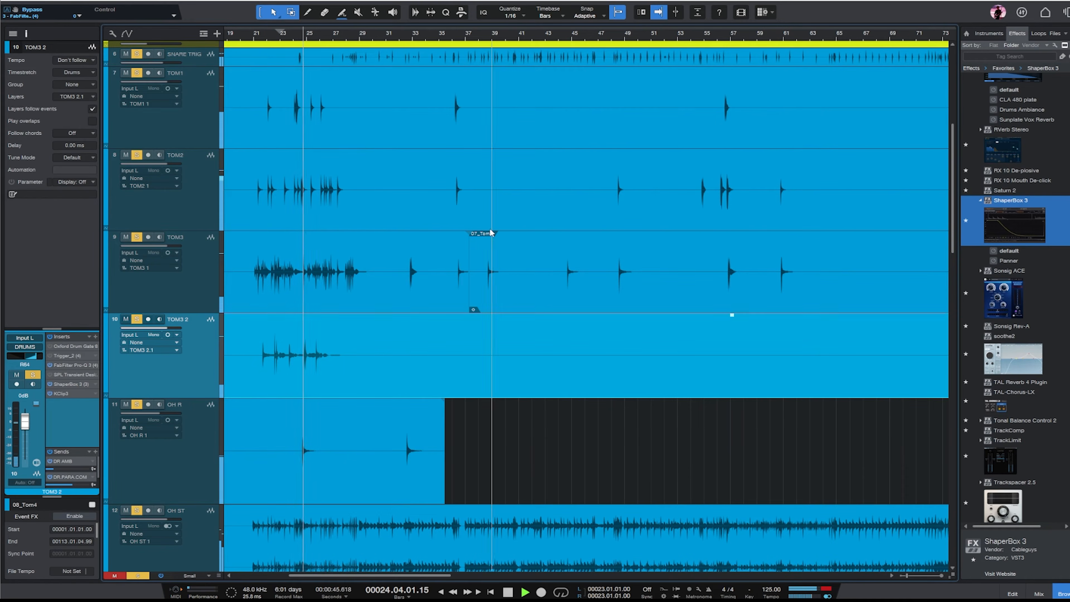
# - Pan the OH R track to R67 and set the OH ST track's volume to +0.8 dB during playback
pyautogui.scroll(-5, 490, 228)
pyautogui.click(153, 179)
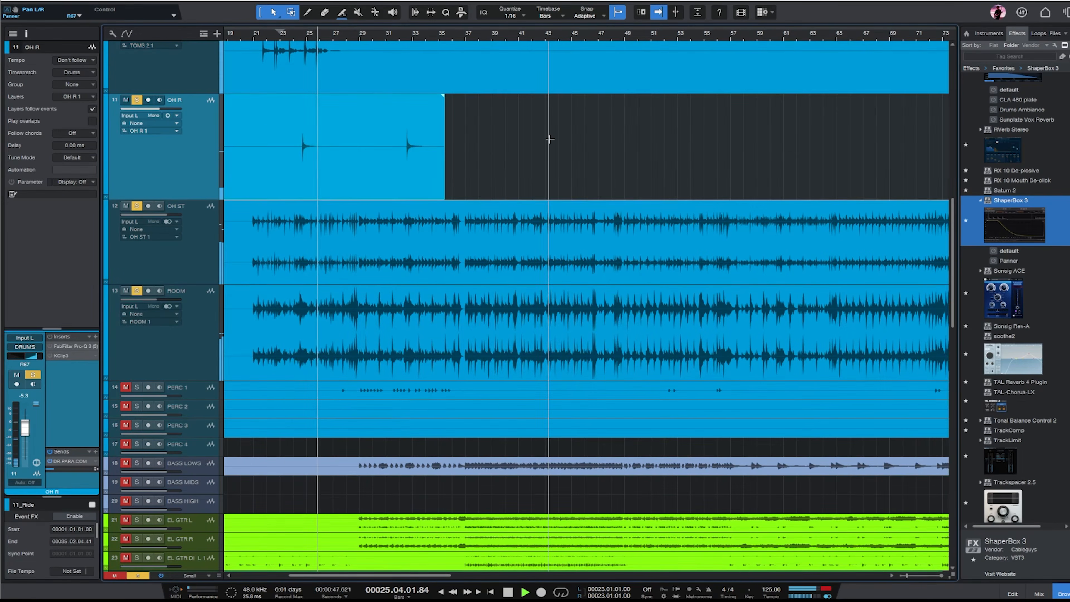
pyautogui.press('w')
pyautogui.click(148, 255)
pyautogui.moveTo(28, 418); pyautogui.dragTo(29, 417)
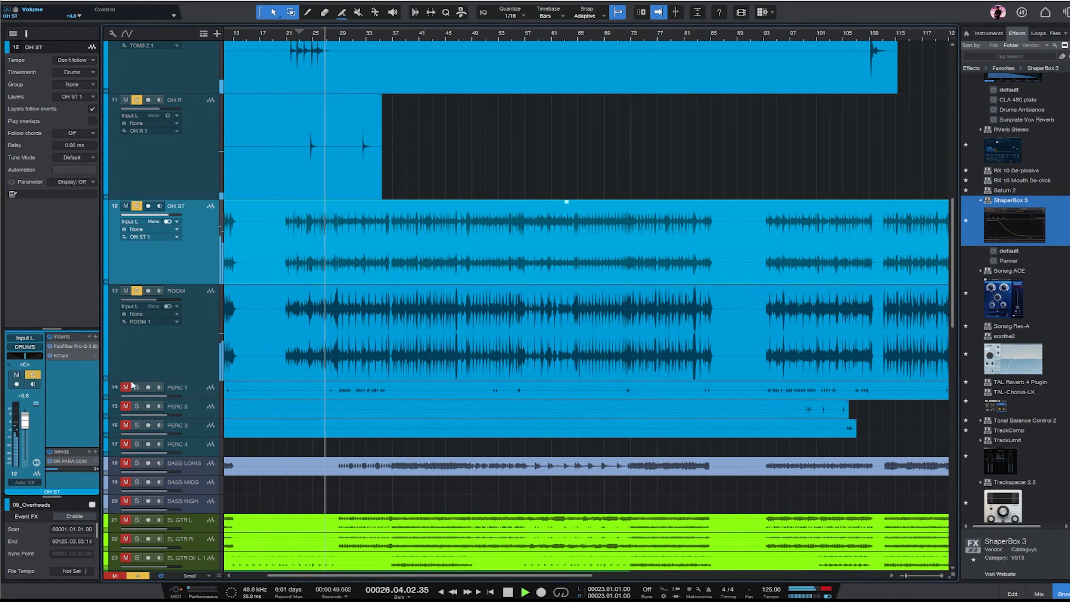
# - Stop playback, enlarge the PERC 1 track and solo it
pyautogui.scroll(-3, 654, 168)
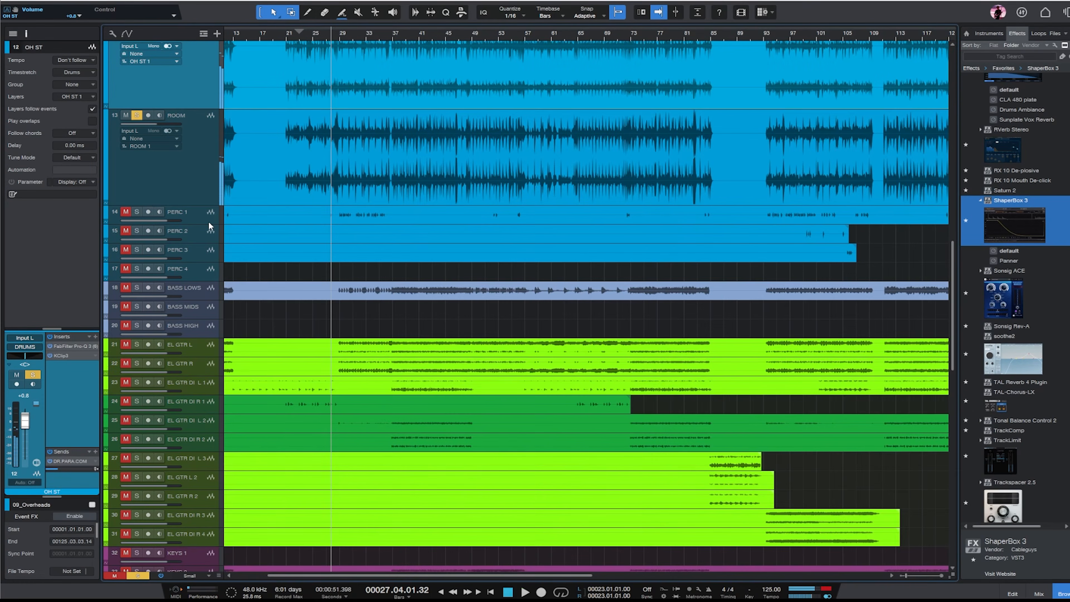
pyautogui.moveTo(202, 225); pyautogui.dragTo(206, 340)
pyautogui.click(209, 293)
pyautogui.press('s')
pyautogui.press('e')
pyautogui.press('e')
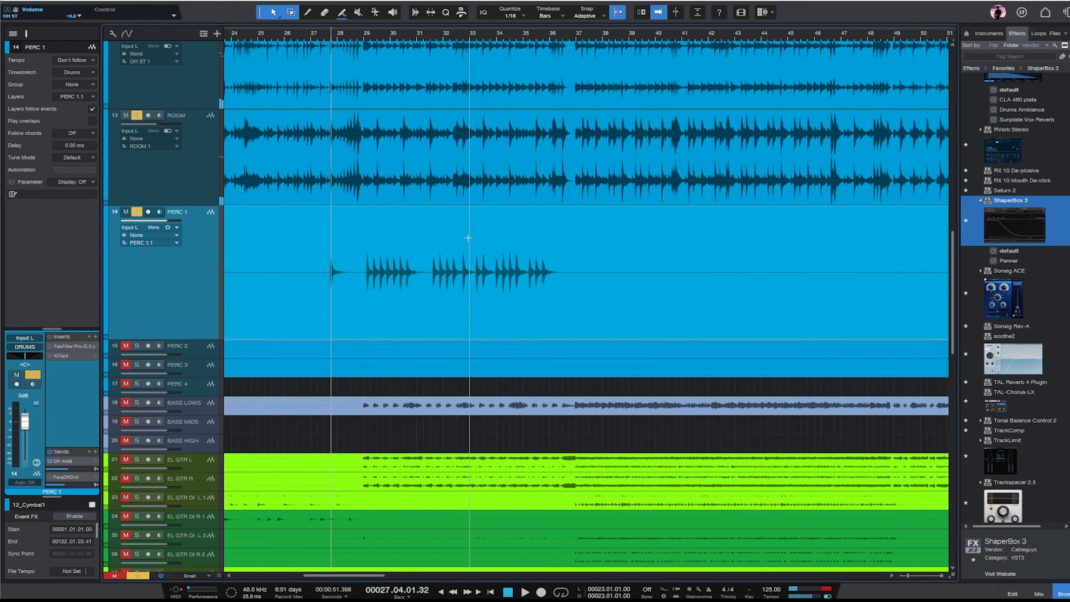
# - Play the soloed PERC 1 cymbal hits from around bar 29 to check their sound
pyautogui.press('w')
pyautogui.press('w')
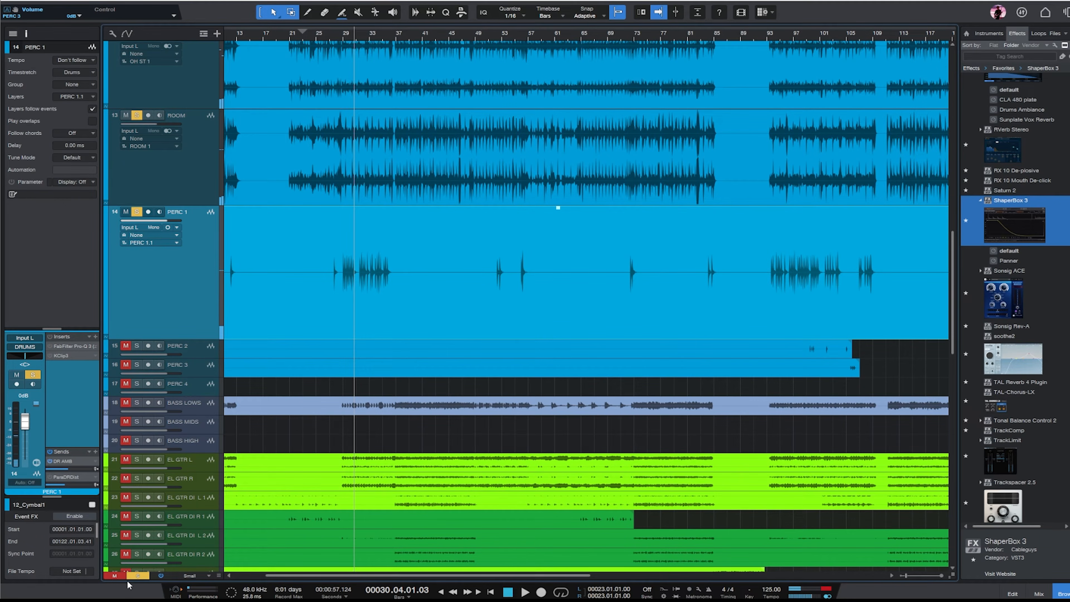
pyautogui.press('s')
pyautogui.press('space')
pyautogui.press('e')
pyautogui.click(332, 36)
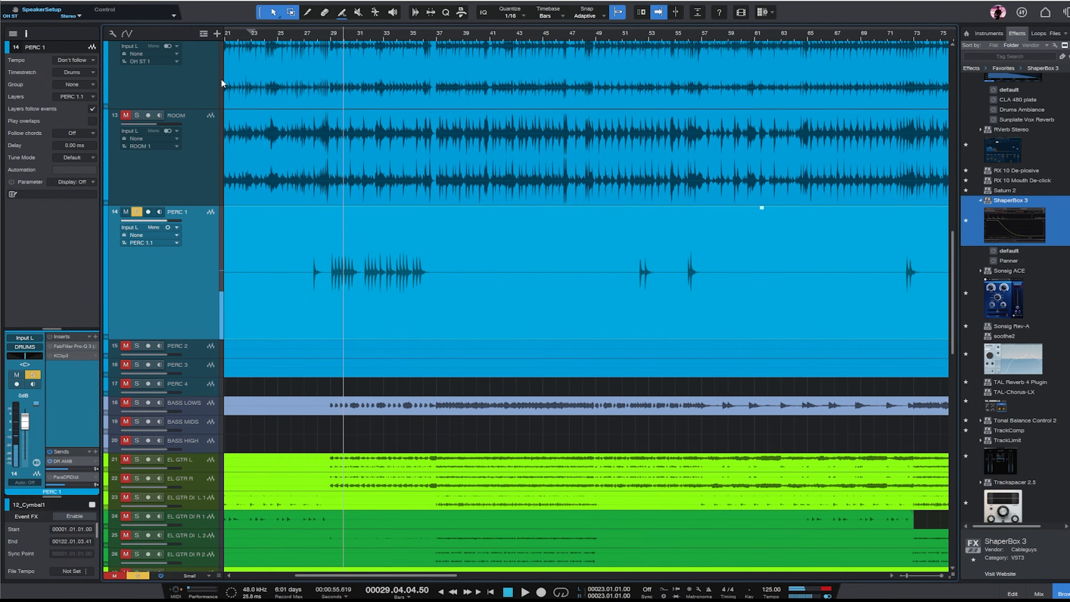
# - Clear the track solos and pull PERC 1's fader fully down
pyautogui.scroll(1, 222, 78)
pyautogui.click(148, 232)
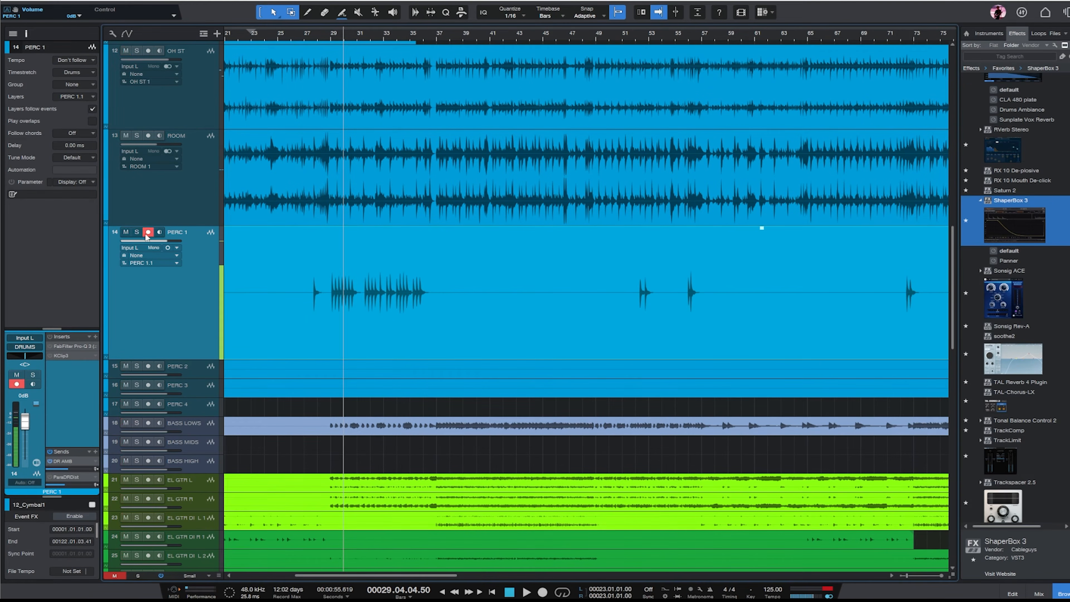
pyautogui.click(148, 232)
pyautogui.click(140, 50)
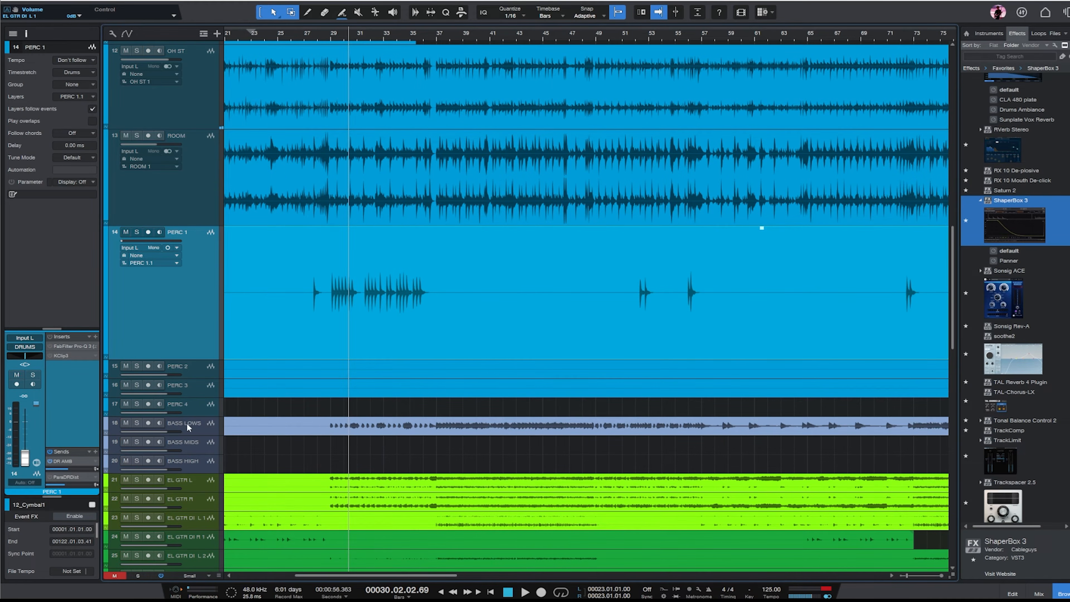
# - Solo and enlarge the PERC 2 track and place the playhead at bar 99, just before its hits
pyautogui.click(306, 369)
pyautogui.hotkey('shift', 'f')
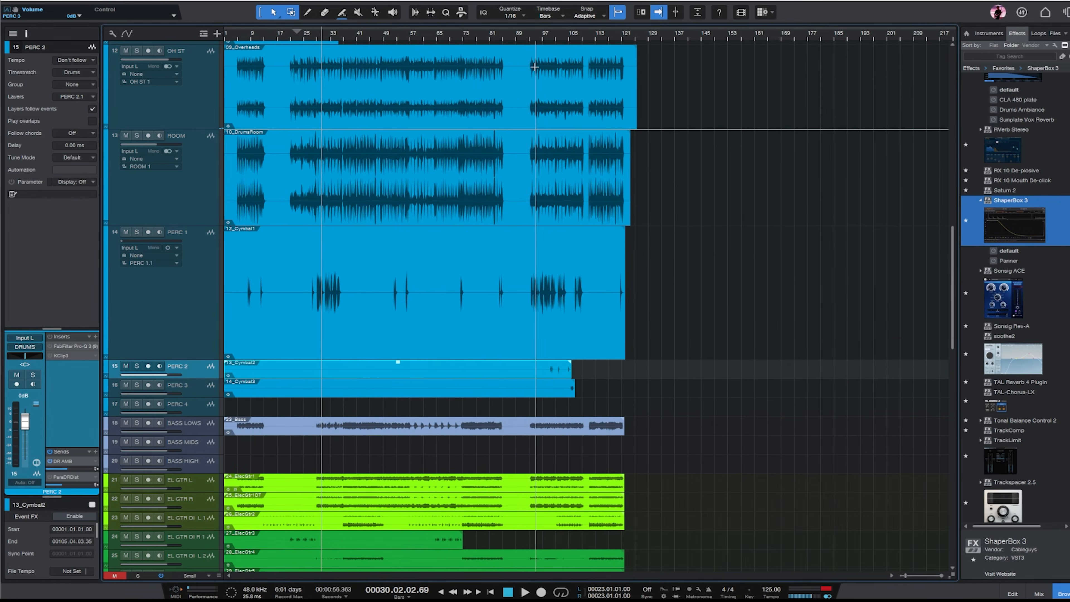
pyautogui.click(563, 40)
pyautogui.press('e')
pyautogui.press('e')
pyautogui.press('e')
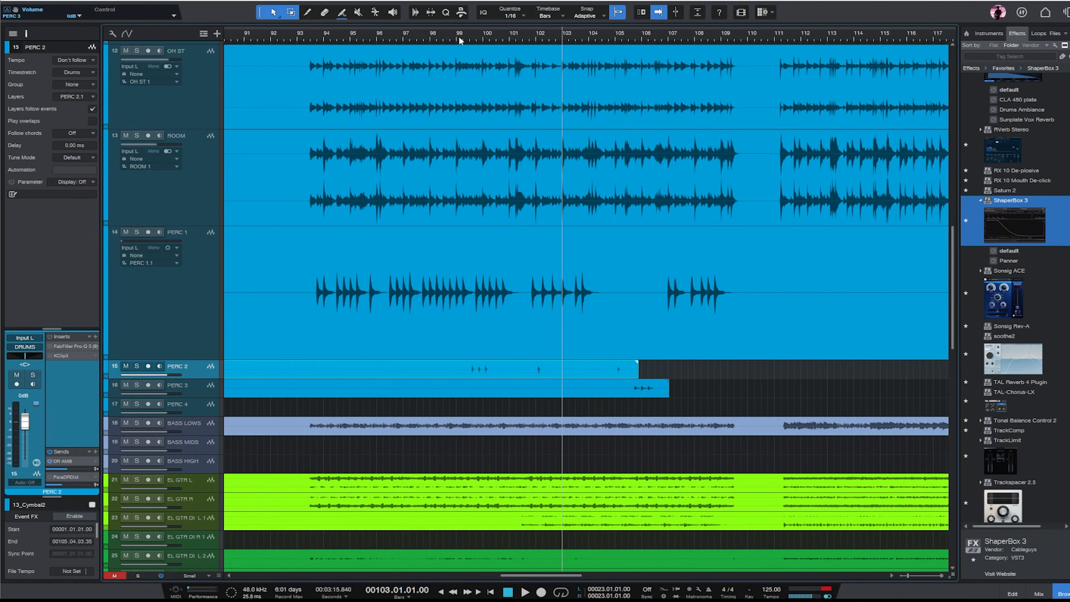
pyautogui.click(460, 40)
pyautogui.press('e')
pyautogui.press('e')
pyautogui.moveTo(205, 377); pyautogui.dragTo(205, 444)
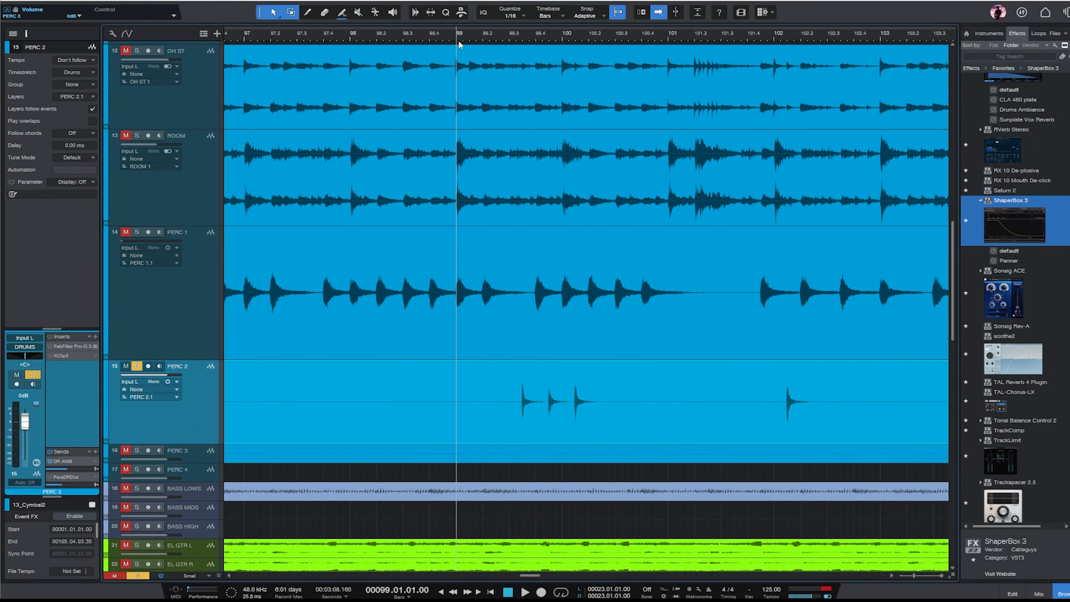
# - Play the soloed PERC 2 hits from bar 99 to check their sound, and stop playback
pyautogui.press('space')
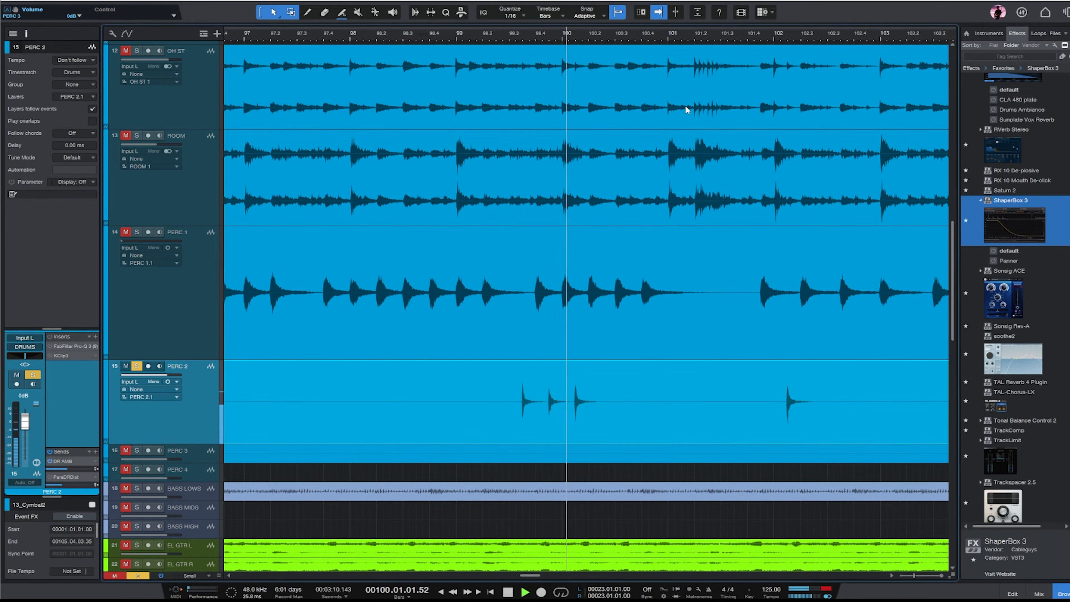
pyautogui.press('w')
pyautogui.press('w')
pyautogui.press('space')
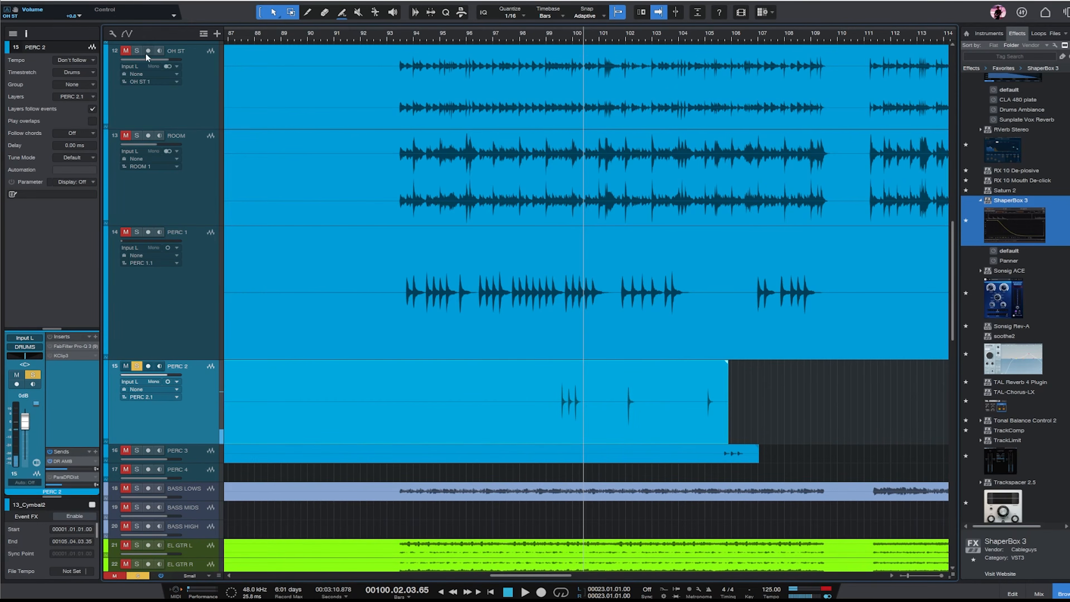
# - Solo OH ST and play it from bar 99.2, alone and together with PERC 2, to locate the cymbal hits in the overheads
pyautogui.click(558, 35)
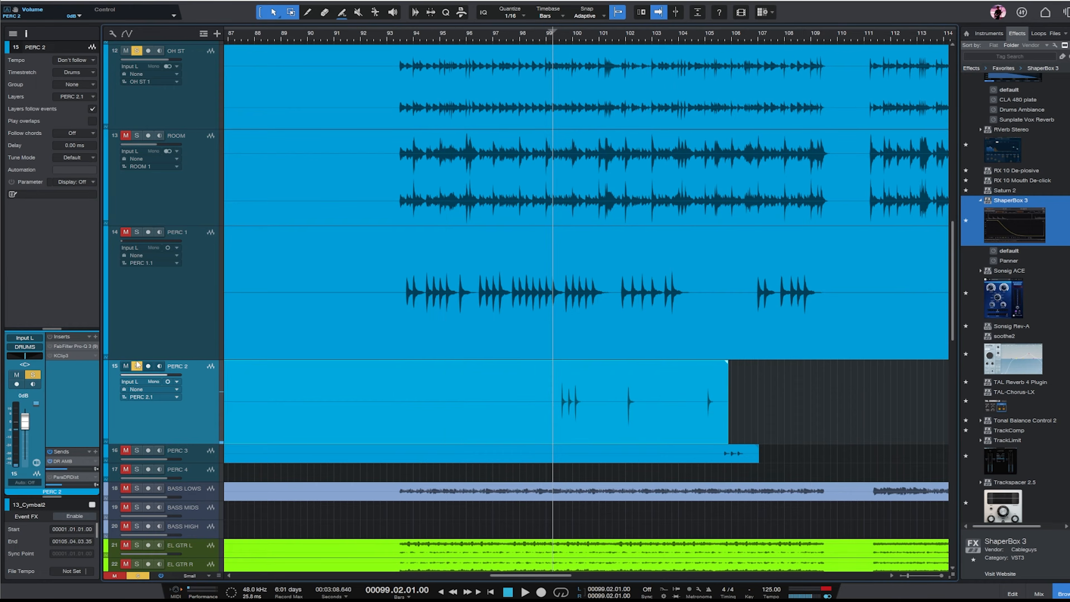
pyautogui.click(604, 329)
pyautogui.press('space')
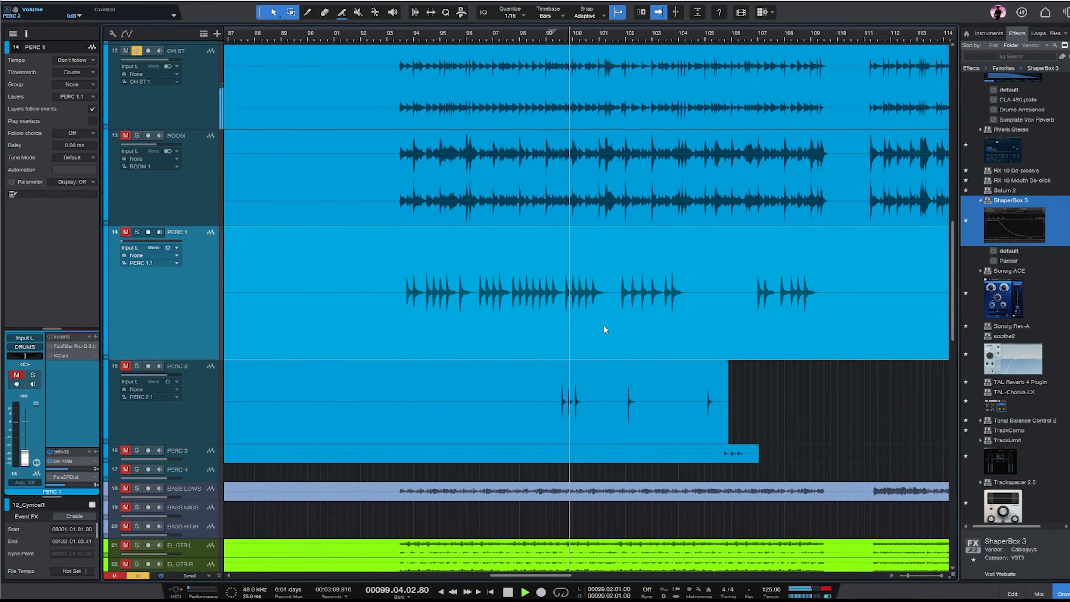
pyautogui.press('space')
pyautogui.press('e')
pyautogui.press('e')
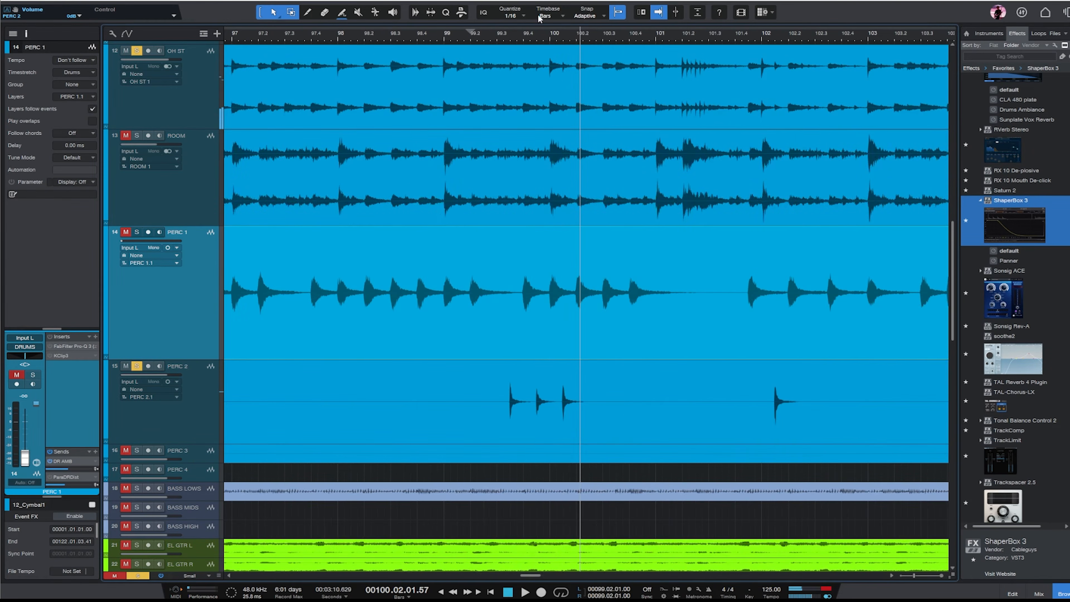
pyautogui.press('e')
pyautogui.press('space')
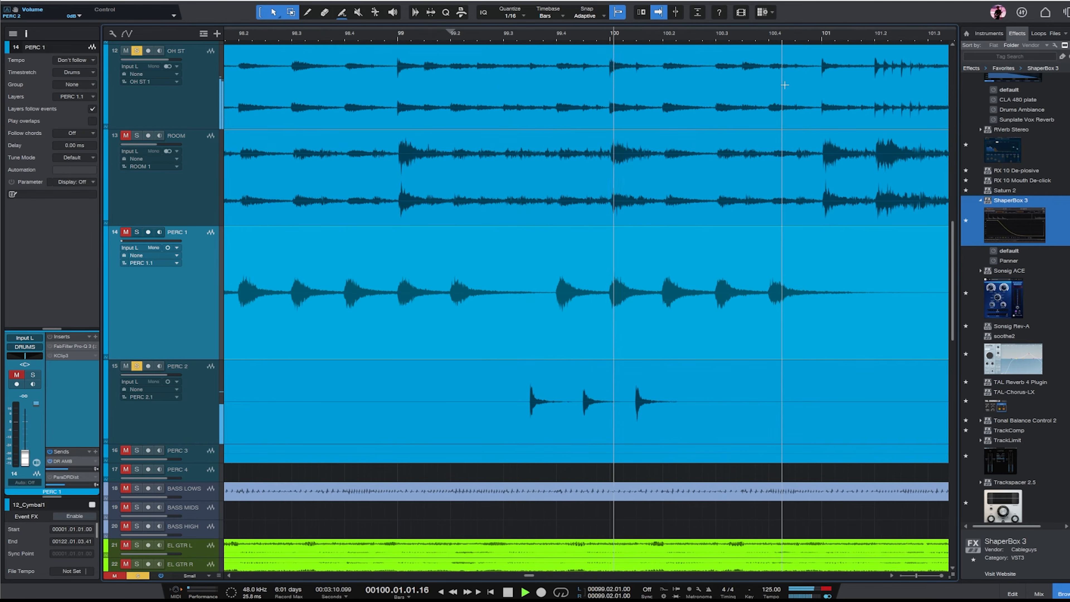
# - Pan the PERC 2 track to L59 and look over its Pro-Q 3 equalizer
pyautogui.click(204, 437)
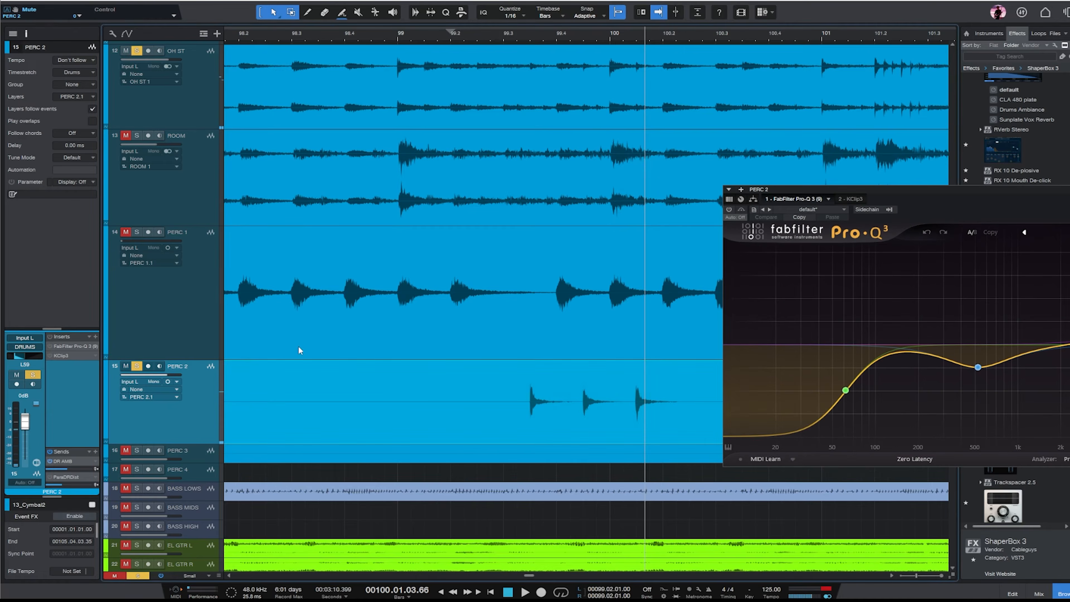
pyautogui.click(1068, 189)
# - Enlarge the PERC 3 track and place the playhead at bar 105.3, just before its hits
pyautogui.scroll(-4, 180, 363)
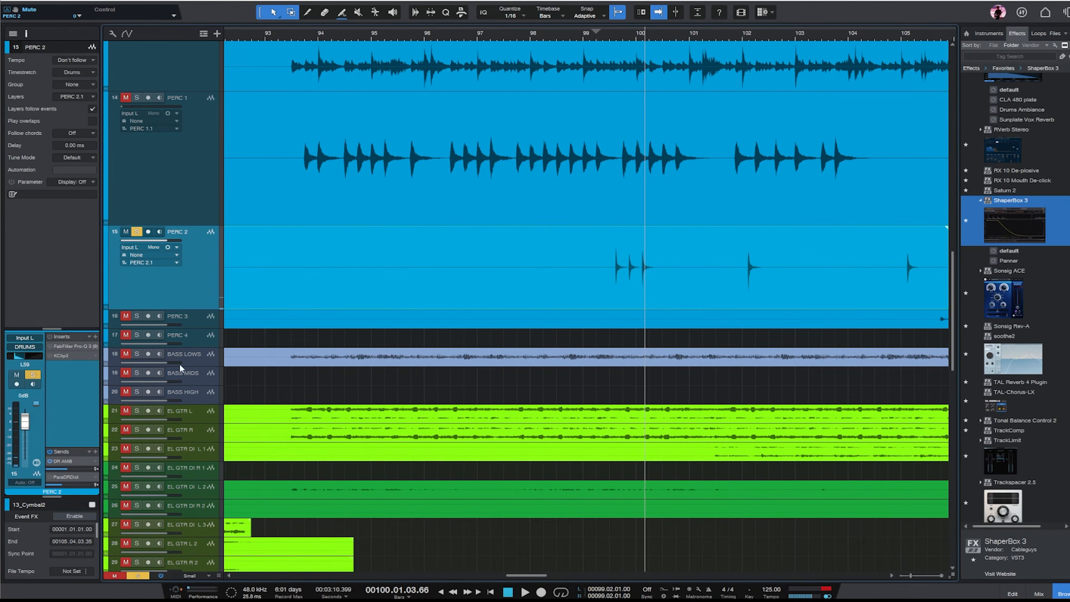
pyautogui.moveTo(202, 328); pyautogui.dragTo(202, 409)
pyautogui.press('w')
pyautogui.press('w')
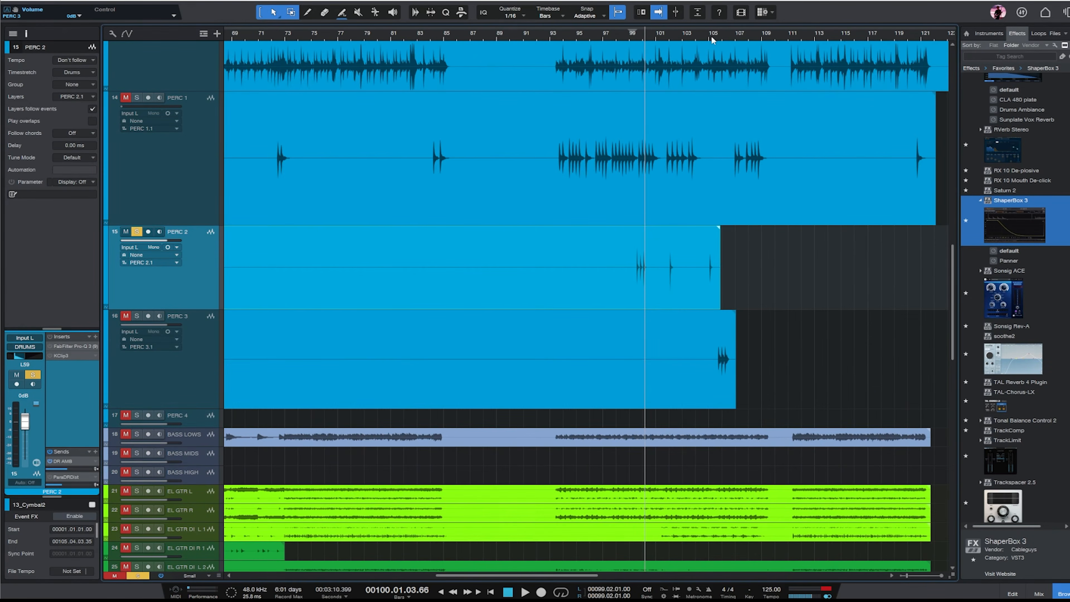
pyautogui.click(723, 37)
pyautogui.press('e')
pyautogui.press('e')
pyautogui.press('e')
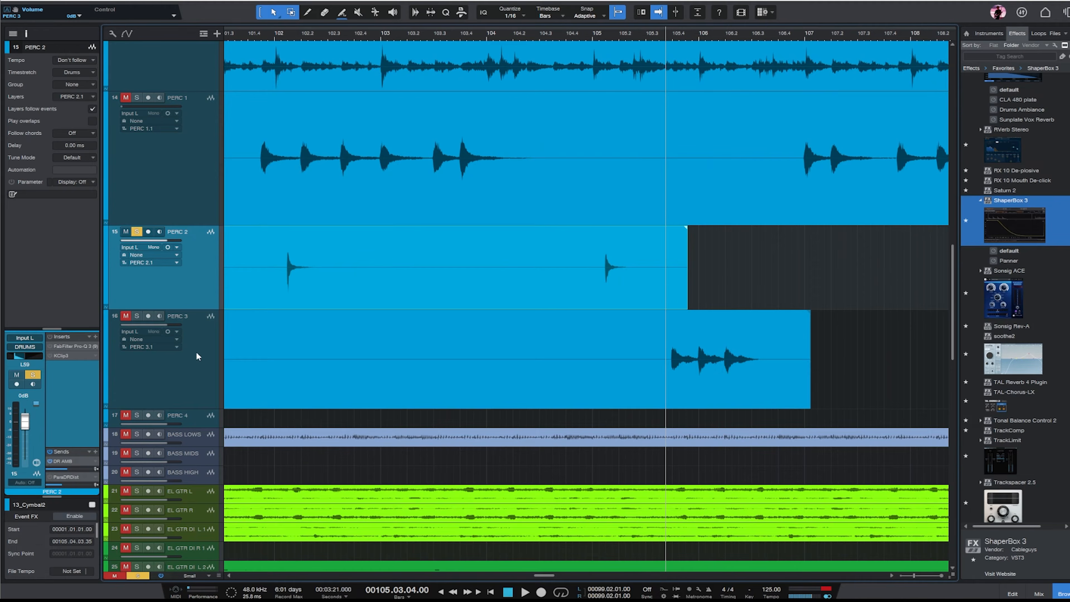
# - Solo PERC 3 and play its cymbal hits from bar 105.3
pyautogui.click(197, 356)
pyautogui.press('space')
pyautogui.press('w')
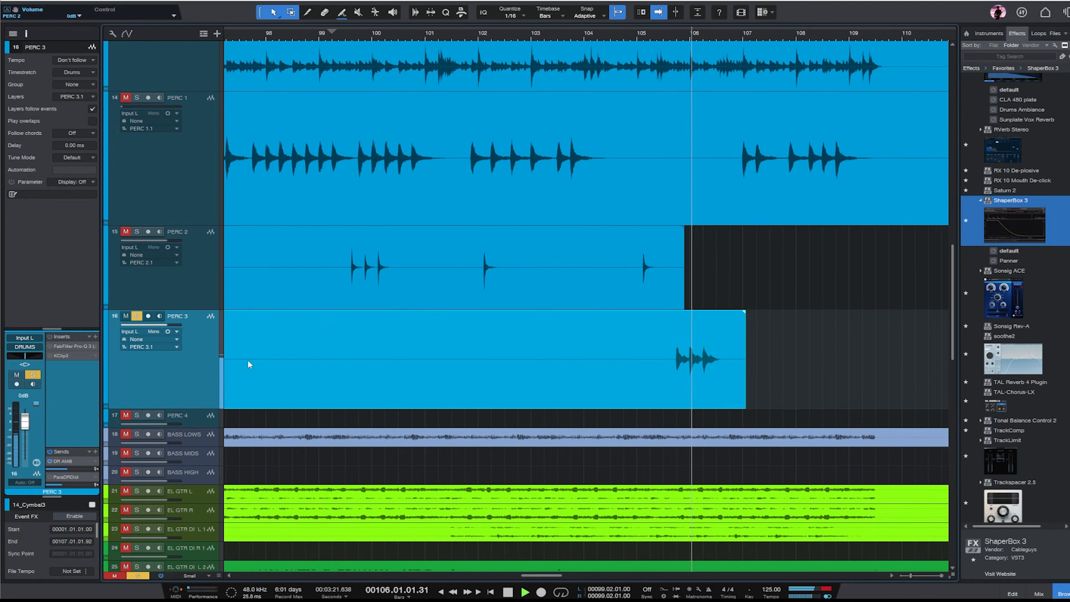
pyautogui.scroll(5, 394, 150)
pyautogui.press('space')
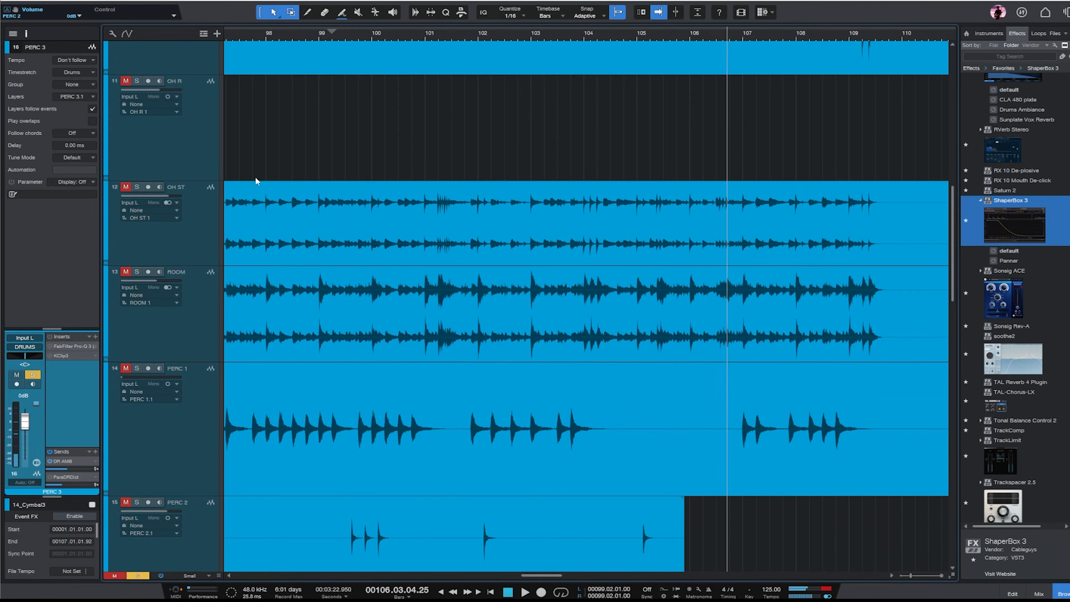
# - Replay the soloed PERC 3 hits and examine where they fall in the song
pyautogui.scroll(-5, 255, 176)
pyautogui.click(674, 35)
pyautogui.press('space')
pyautogui.press('w')
pyautogui.press('w')
pyautogui.press('w')
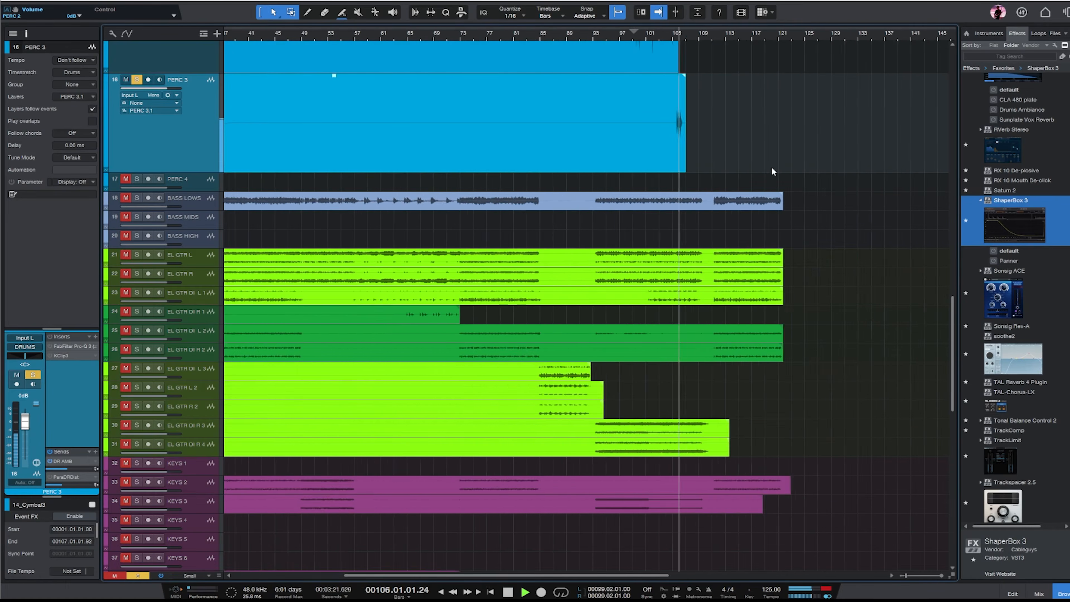
pyautogui.press('w')
pyautogui.scroll(5, 772, 152)
pyautogui.press('e')
pyautogui.press('e')
pyautogui.press('e')
pyautogui.press('e')
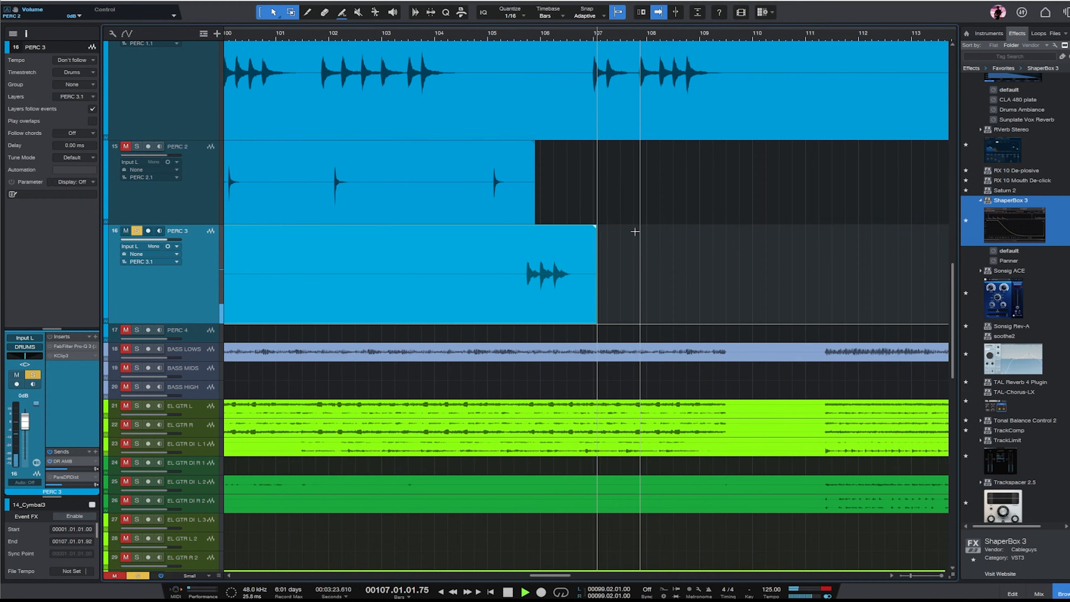
pyautogui.scroll(5, 634, 231)
# - Clear PERC 3's solo, try soloing ROOM, and play the soloed OH ST overheads from bar 105.3 to compare the cymbal hits
pyautogui.click(140, 435)
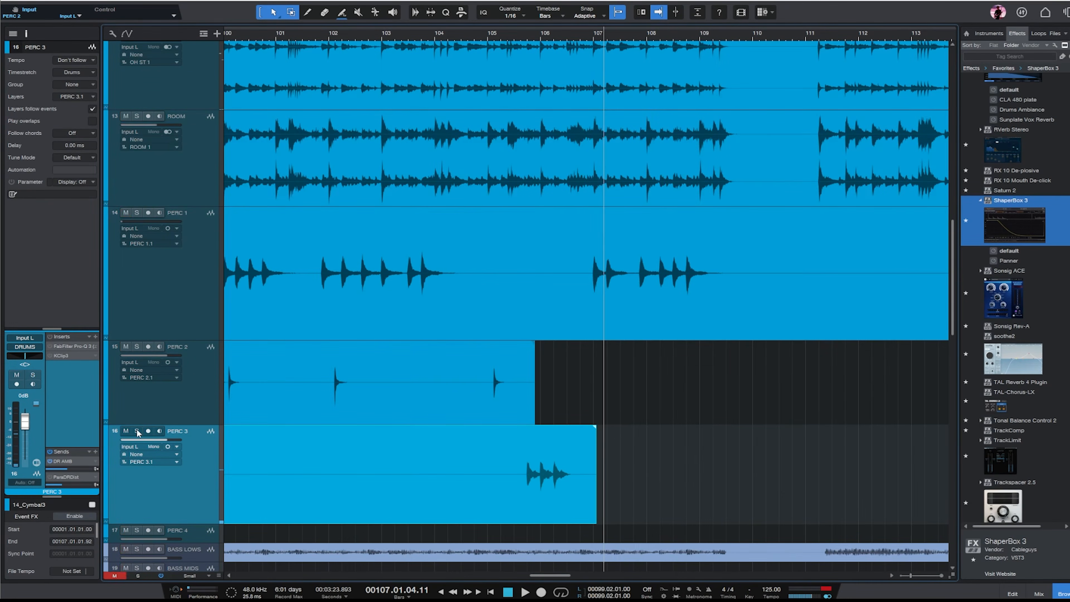
pyautogui.click(516, 34)
pyautogui.click(187, 200)
pyautogui.press('s')
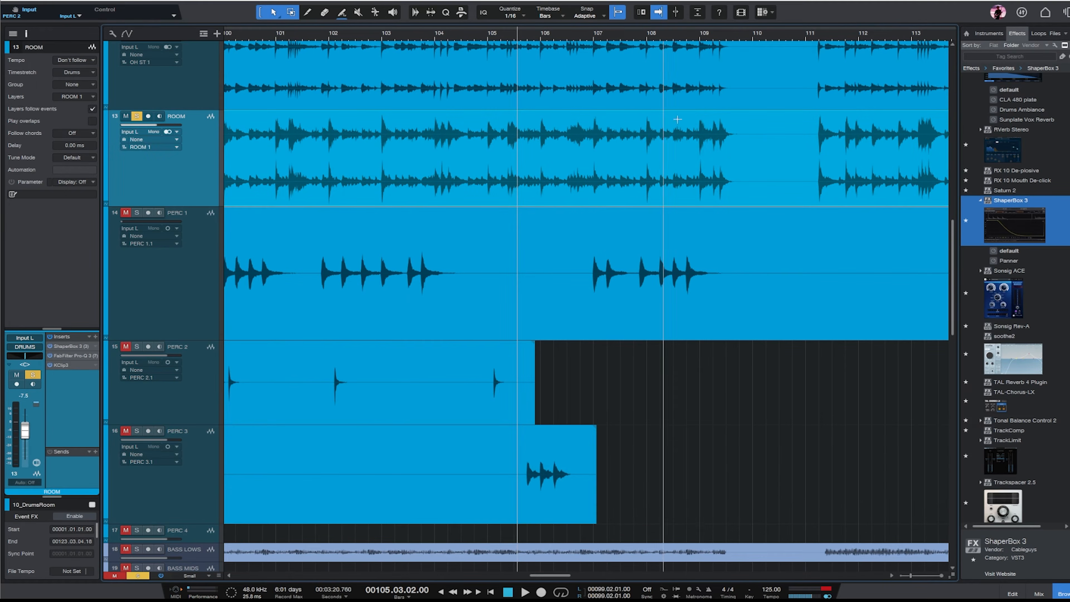
pyautogui.press('s')
pyautogui.click(207, 86)
pyautogui.press('s')
pyautogui.press('space')
pyautogui.press('e')
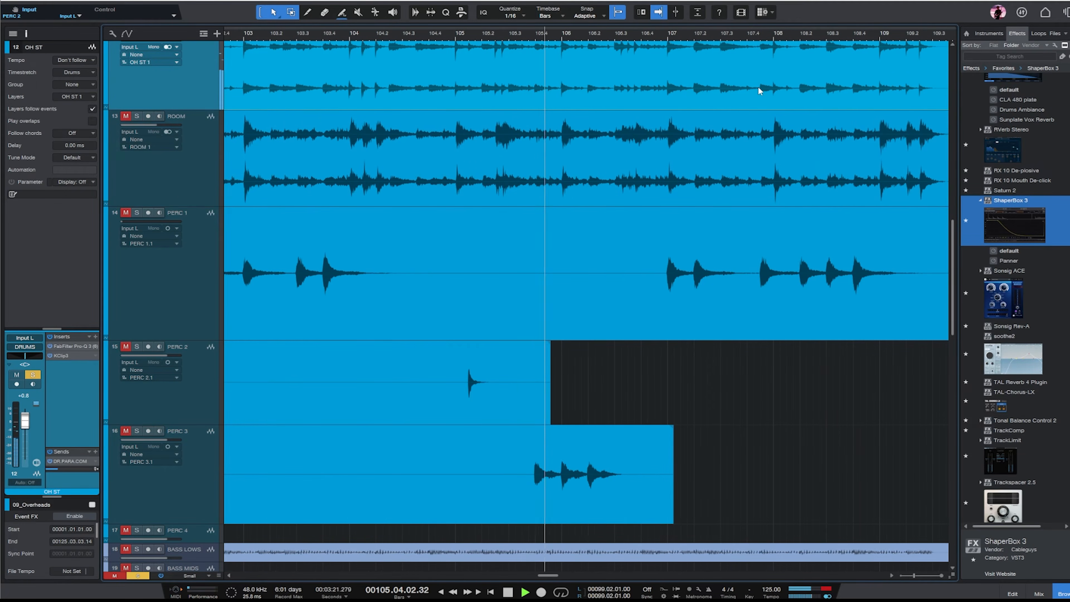
pyautogui.press('w')
pyautogui.press('w')
pyautogui.press('space')
# - Lower PERC 3's fader to -28.2 dB and clear the track solos
pyautogui.press('w')
pyautogui.press('w')
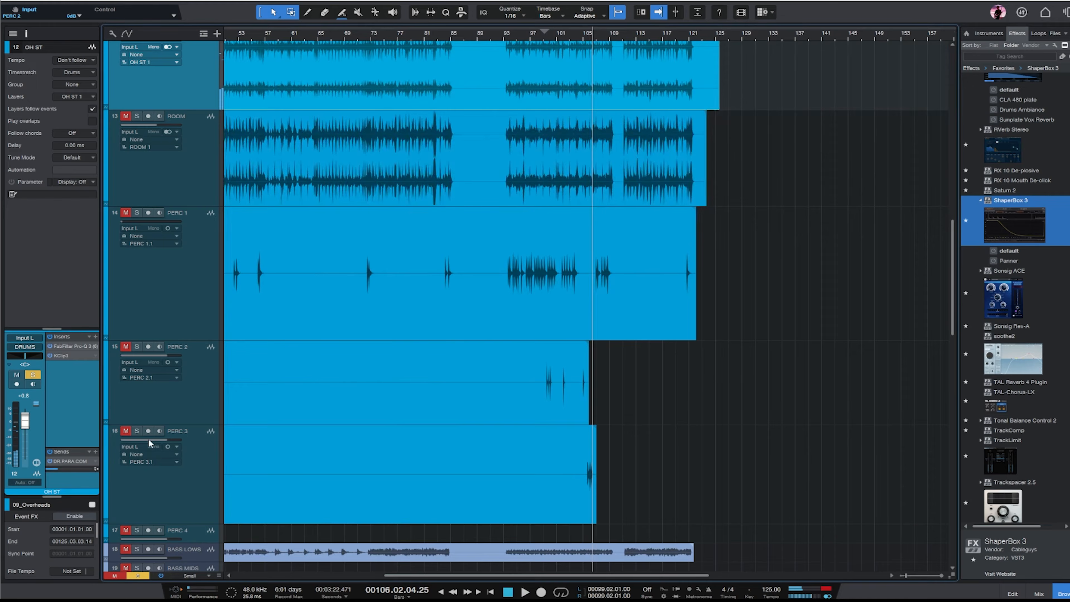
pyautogui.click(177, 495)
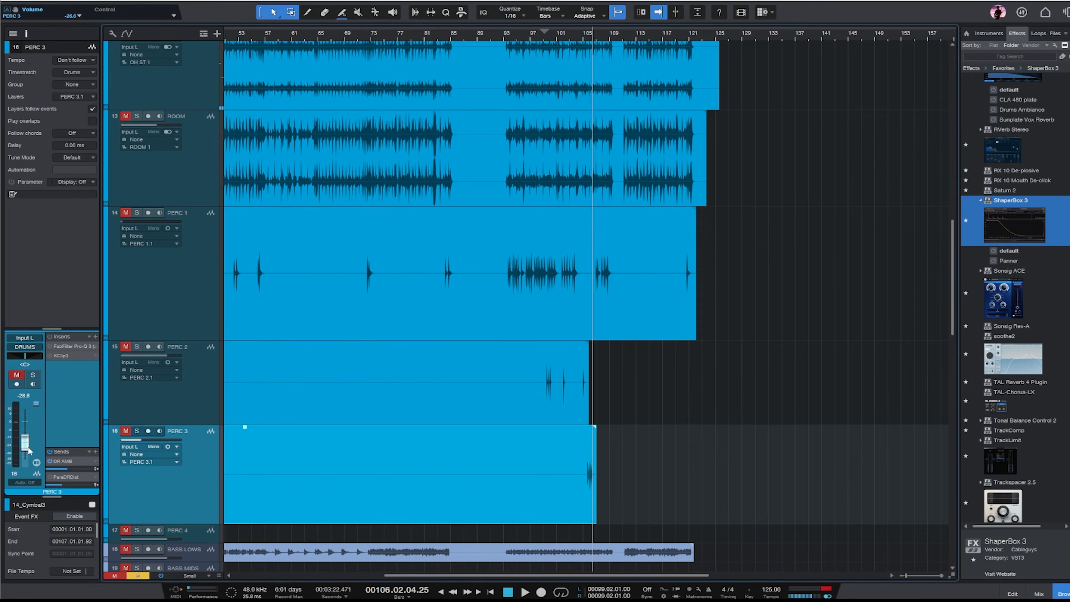
pyautogui.scroll(-4, 244, 508)
pyautogui.press('w')
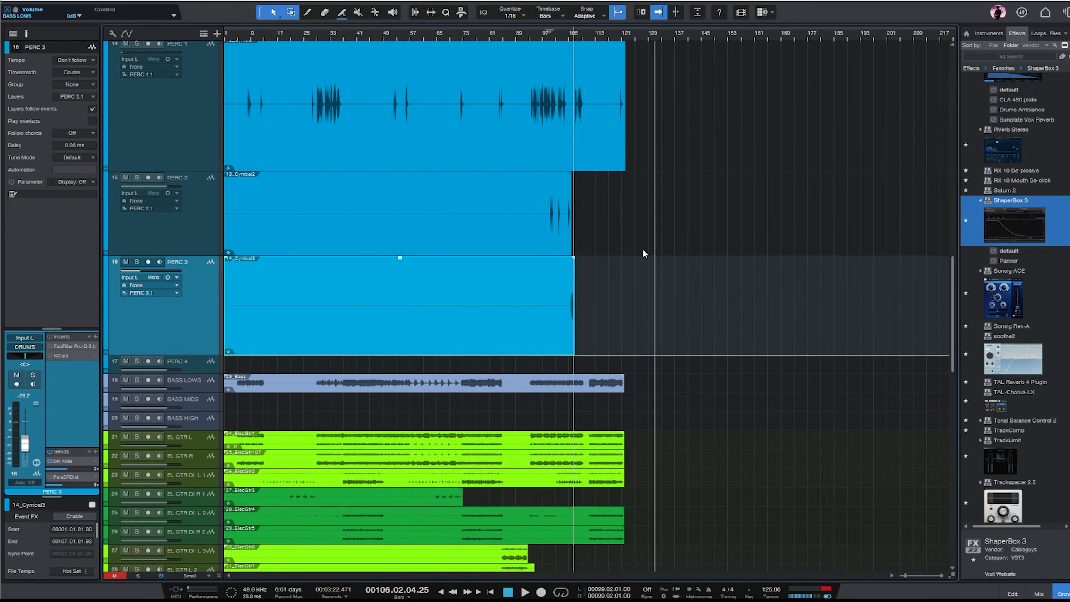
# - Solo the DRUMS bus in the mixer, play from around bar 31 and raise the Drums Depth channel to -5.4 dB
pyautogui.press('F3')
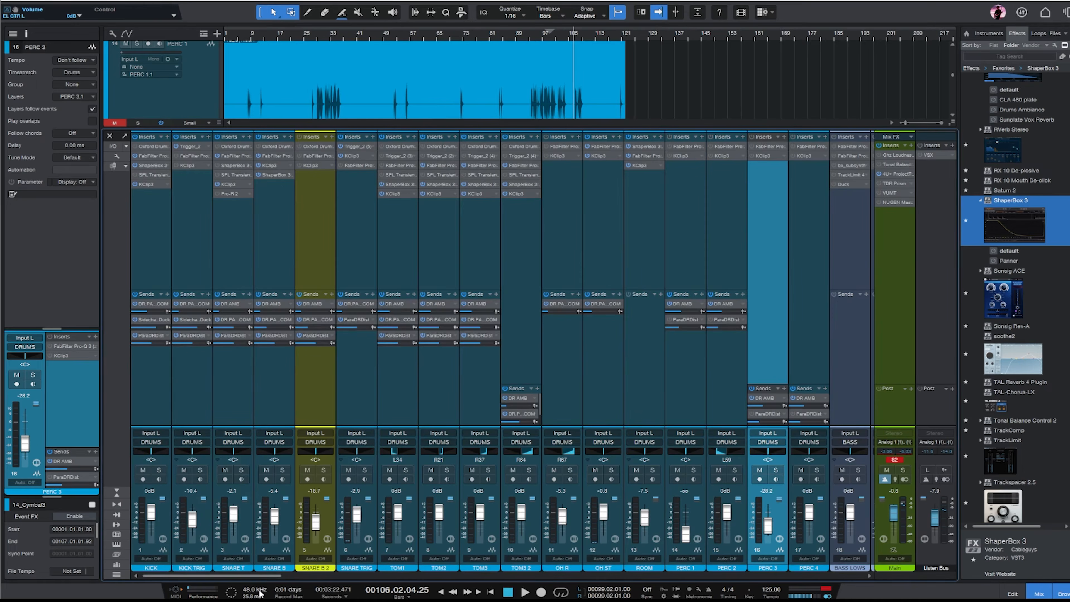
pyautogui.moveTo(259, 577); pyautogui.dragTo(842, 576)
pyautogui.click(615, 470)
pyautogui.click(615, 214)
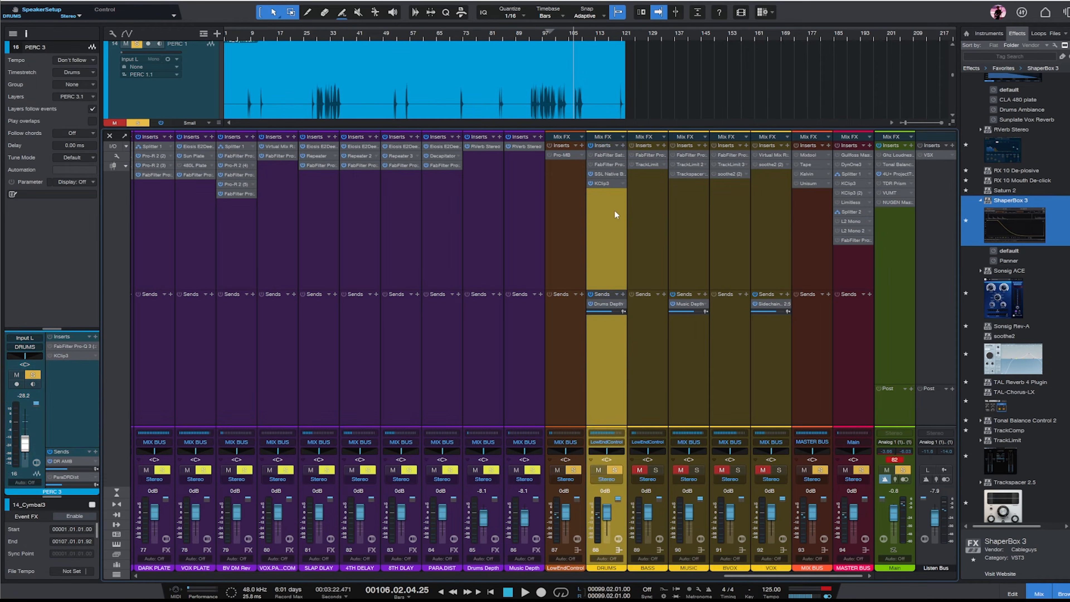
pyautogui.click(325, 39)
pyautogui.press('space')
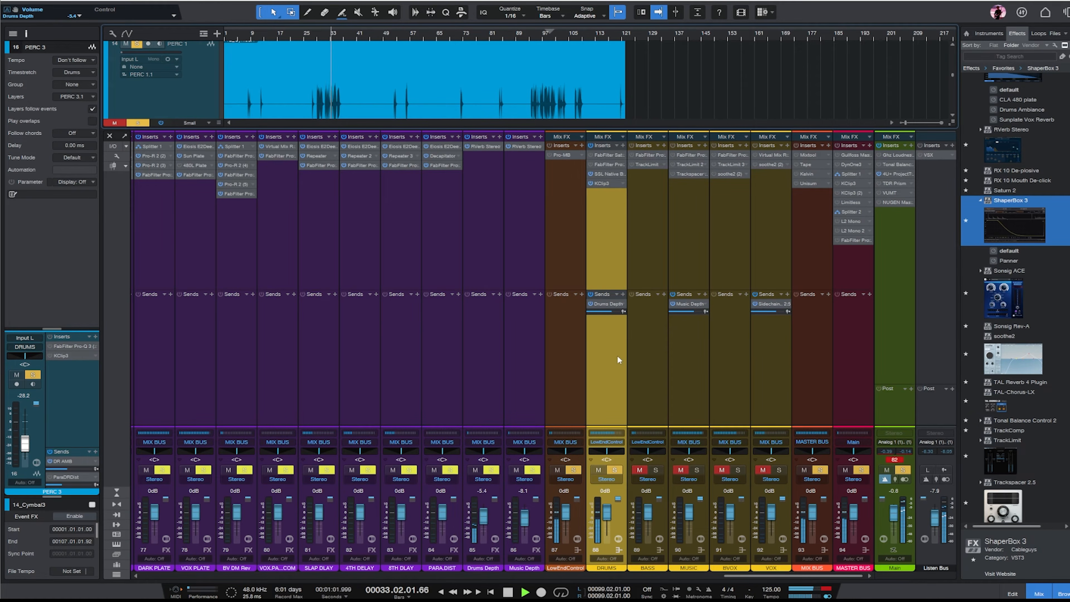
# - Enable Pro-MB on the LowEndControl bus and set both bands' threshold to -13.16 dB and release to about 44%
pyautogui.click(562, 155)
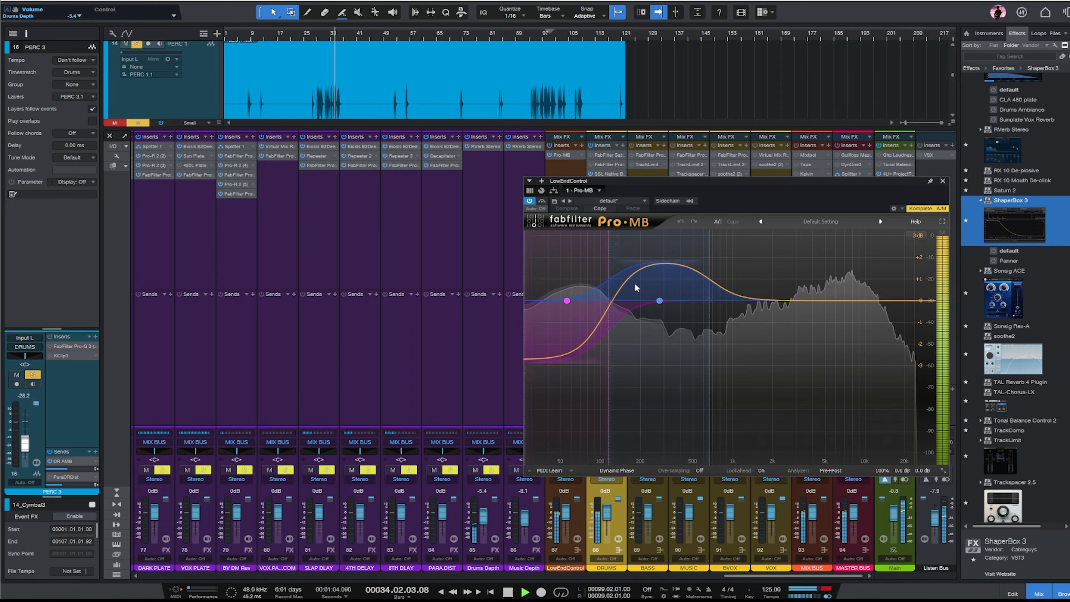
pyautogui.moveTo(713, 263); pyautogui.dragTo(537, 354)
pyautogui.moveTo(558, 404); pyautogui.dragTo(554, 402)
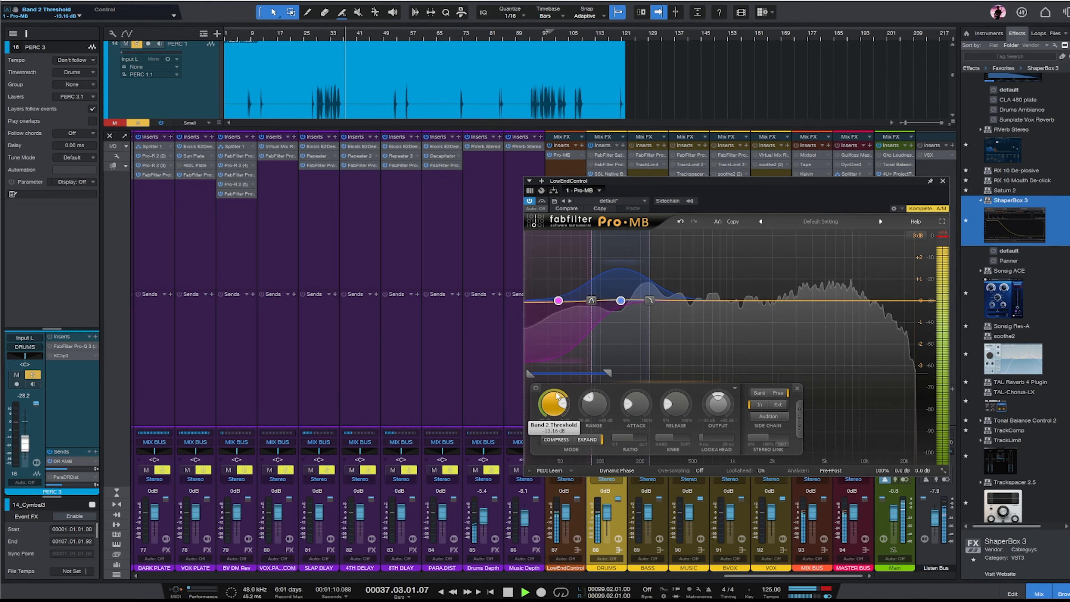
pyautogui.moveTo(675, 404); pyautogui.dragTo(683, 377)
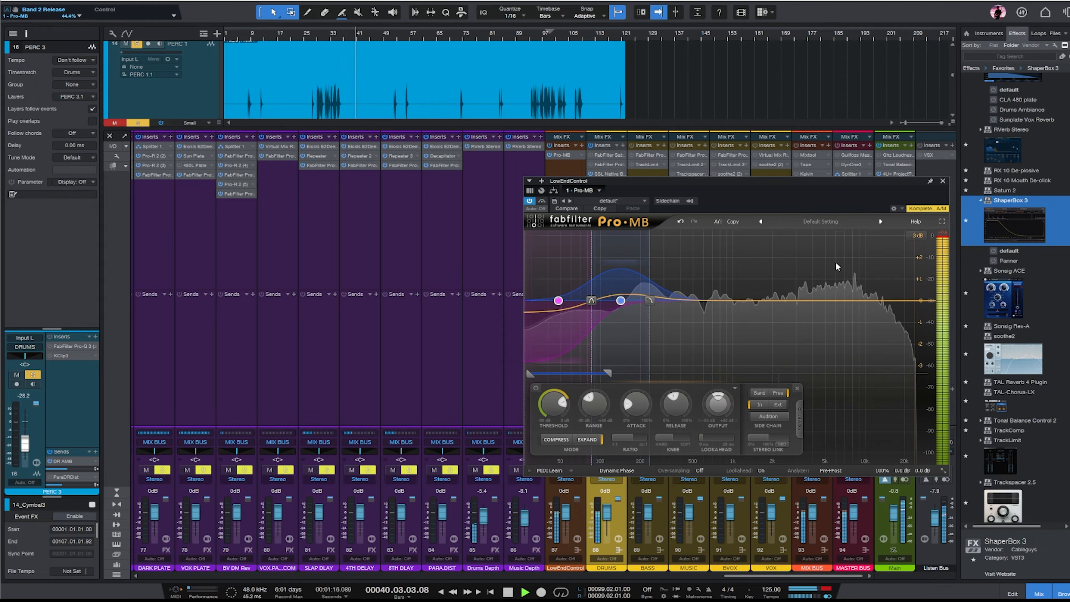
# - Raise both Pro-MB bands' level to +0.42 dB, set the low band's range to -2.21 dB and close the plug-in
pyautogui.moveTo(558, 301); pyautogui.dragTo(558, 293)
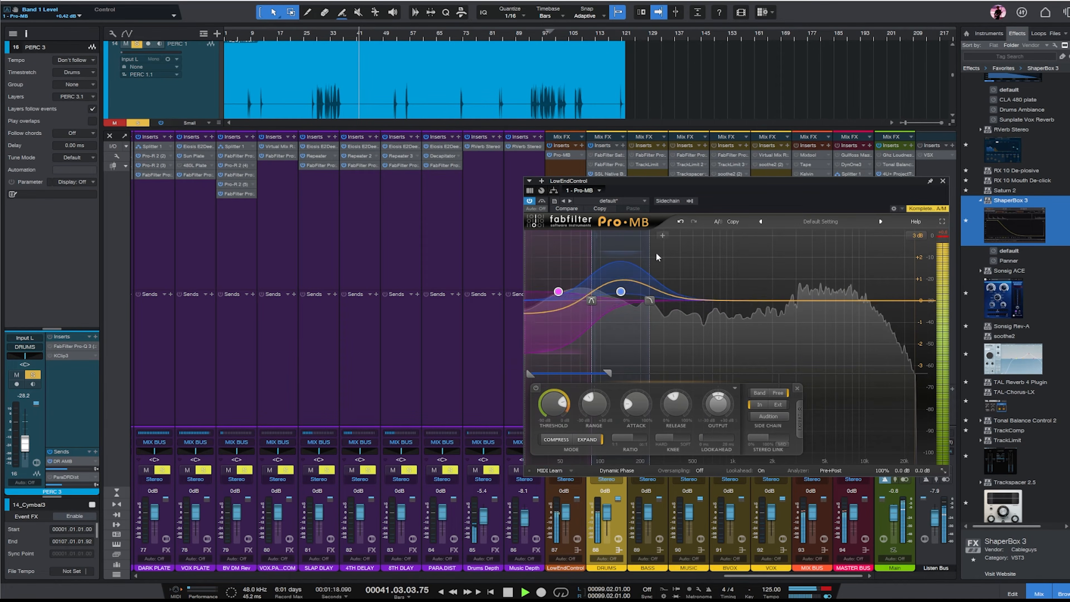
pyautogui.moveTo(630, 252); pyautogui.dragTo(630, 261)
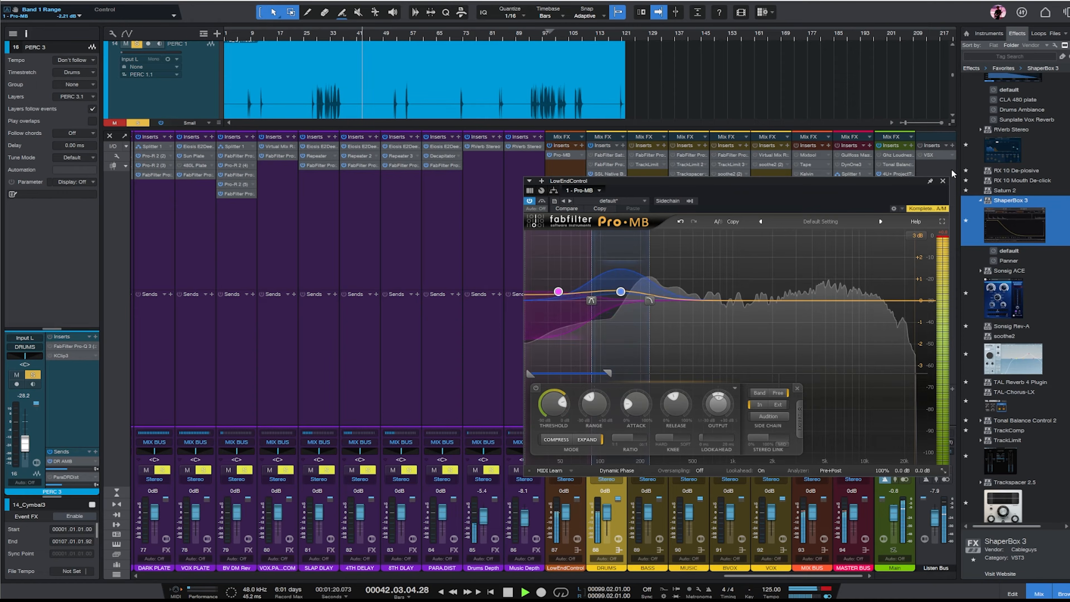
pyautogui.click(943, 181)
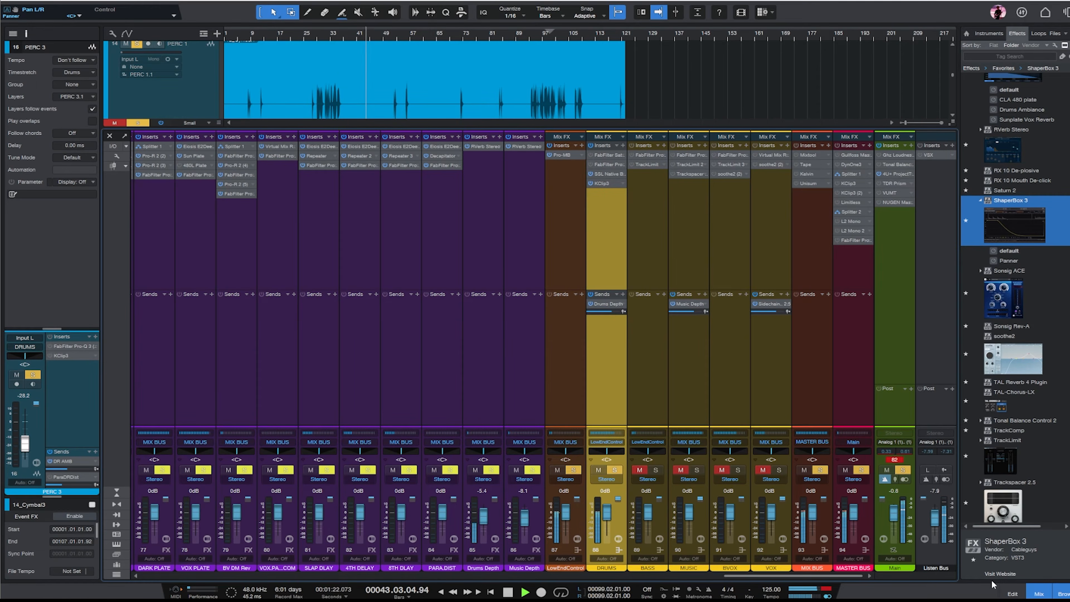
# - Stop playback, hide the mixer, and enlarge and solo the BASS LOWS track
pyautogui.click(1036, 594)
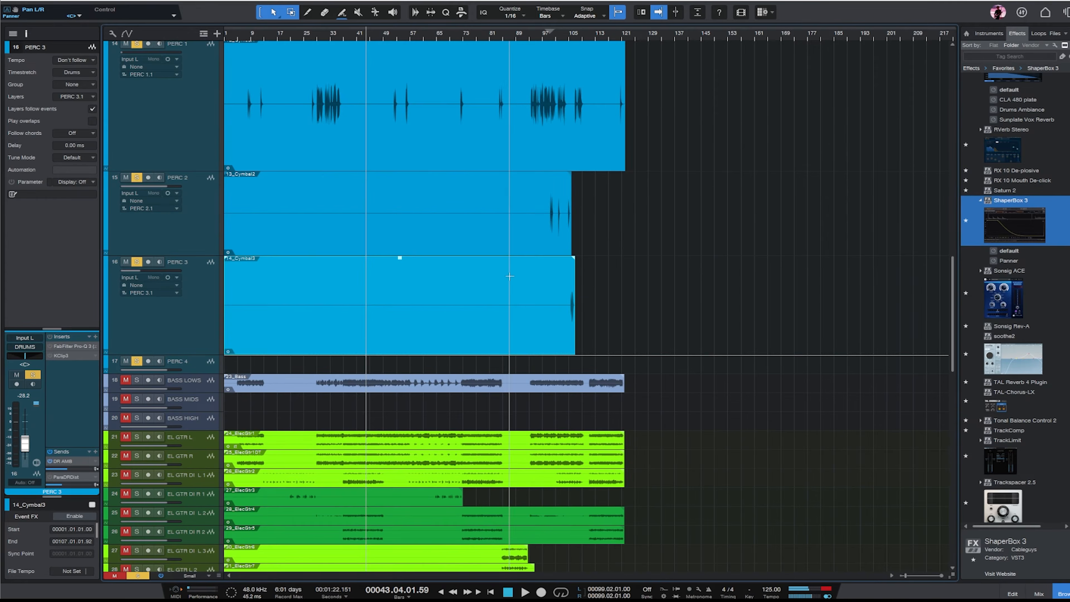
pyautogui.click(195, 387)
pyautogui.moveTo(199, 392); pyautogui.dragTo(199, 476)
pyautogui.click(137, 380)
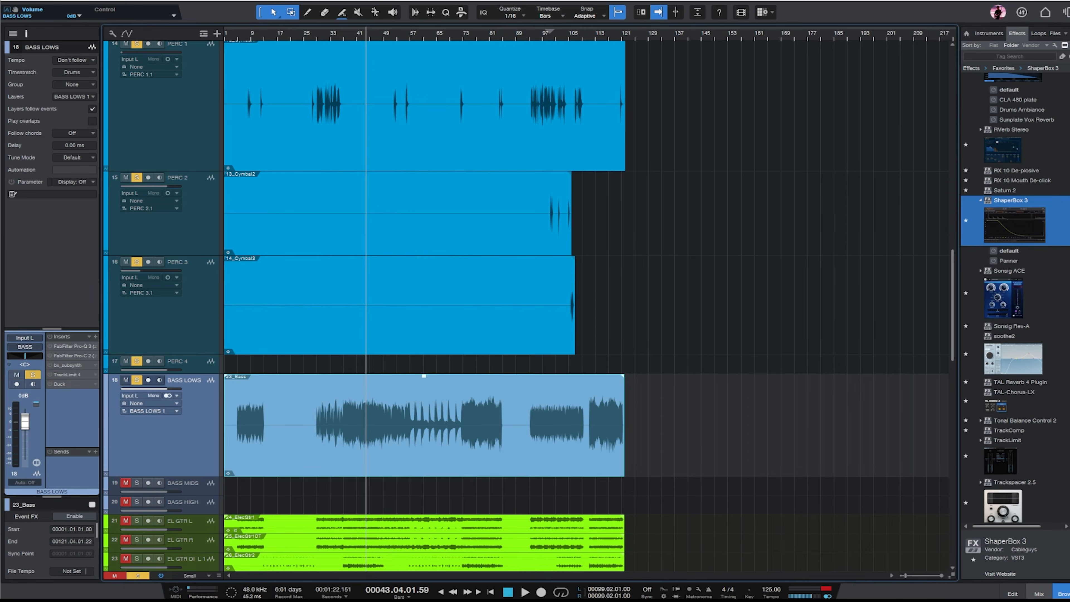
# - Check the elapsed time in the main output's ProjectTime plug-in and return to the arrangement
pyautogui.press('F3')
pyautogui.click(890, 174)
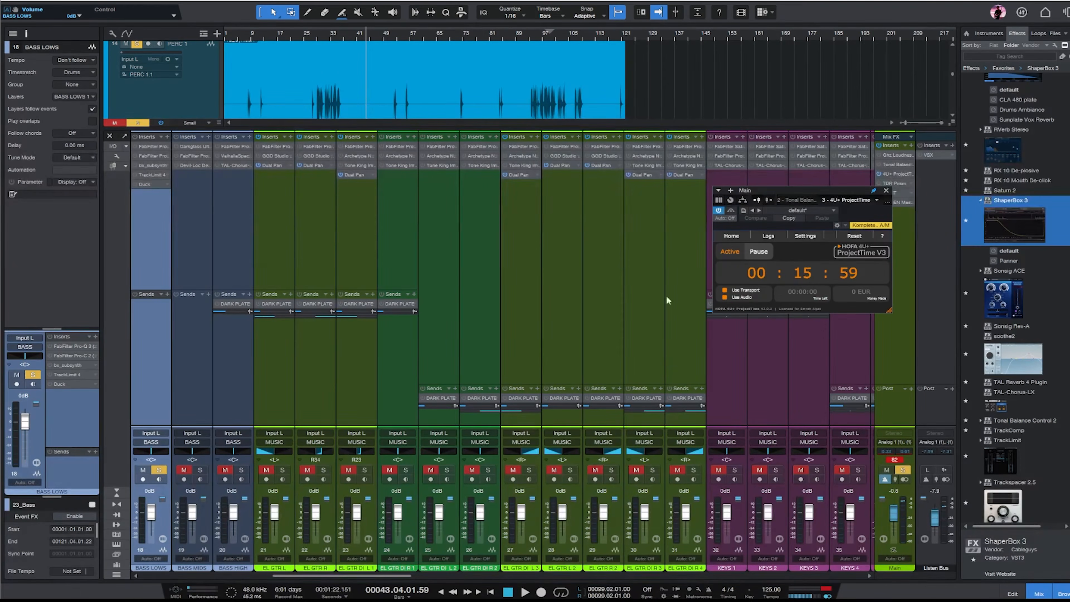
pyautogui.click(886, 191)
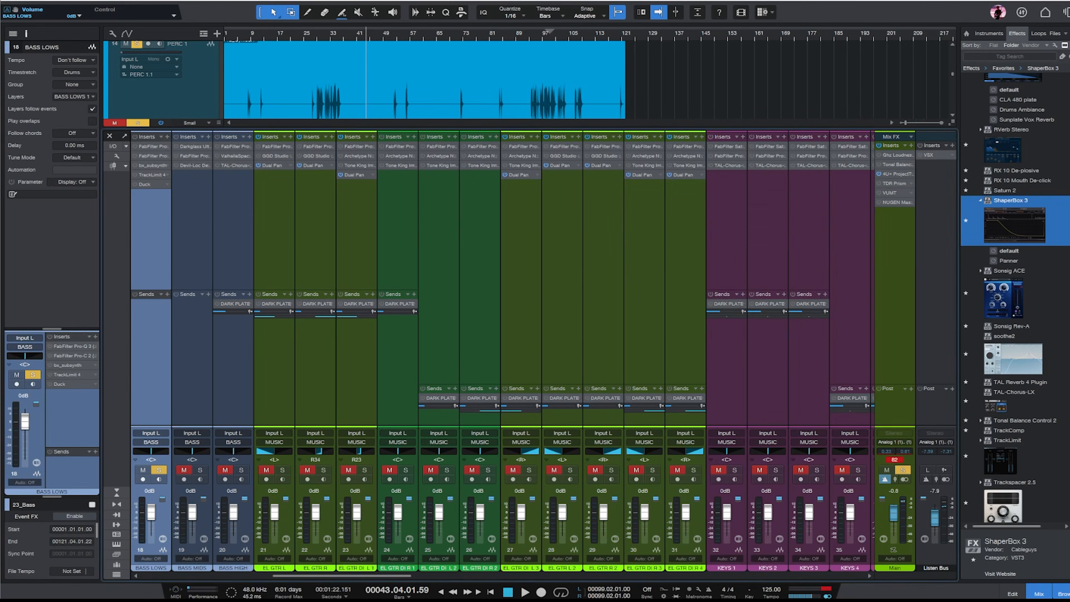
pyautogui.press('F3')
# - Enlarge the BASS MIDS and BASS HIGH tracks together and leave only BASS LOWS soloed
pyautogui.click(197, 293)
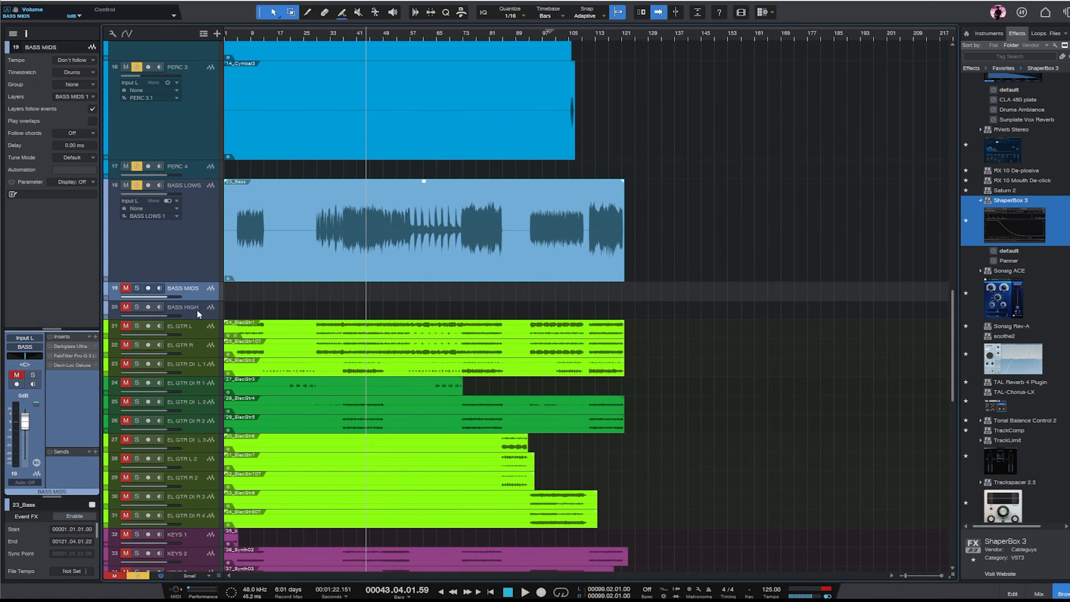
pyautogui.keyDown('shift'); pyautogui.click(198, 311); pyautogui.keyUp('shift')
pyautogui.moveTo(198, 319); pyautogui.dragTo(198, 385)
pyautogui.click(161, 251)
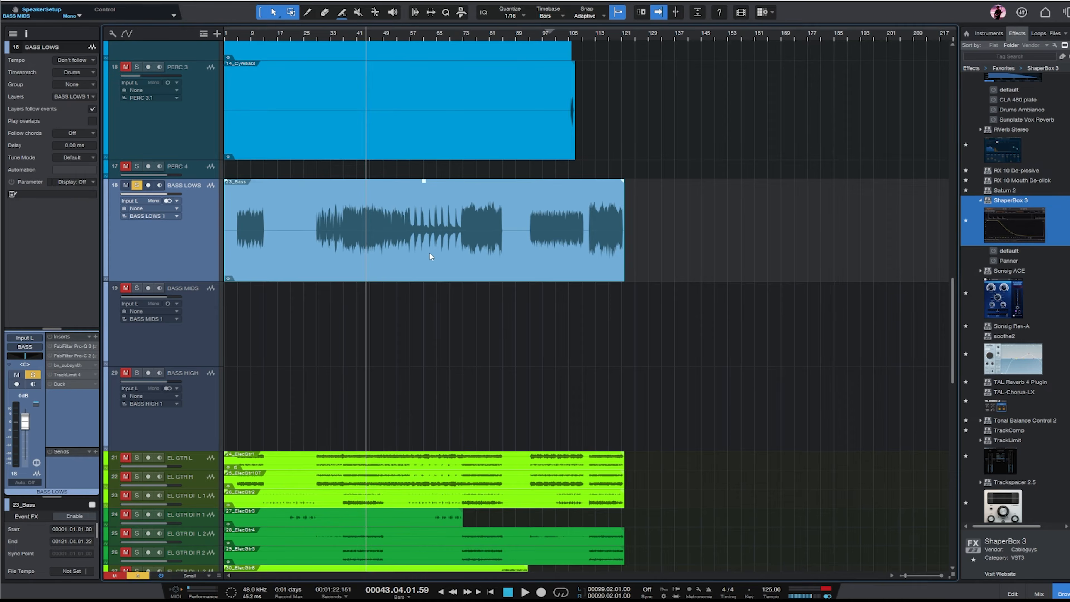
# - Audition the soloed BASS LOWS track from just before bar 41 and review its Pro-Q 3 and Pro-C 2 settings
pyautogui.press('space')
pyautogui.press('e')
pyautogui.press('w')
pyautogui.press('space')
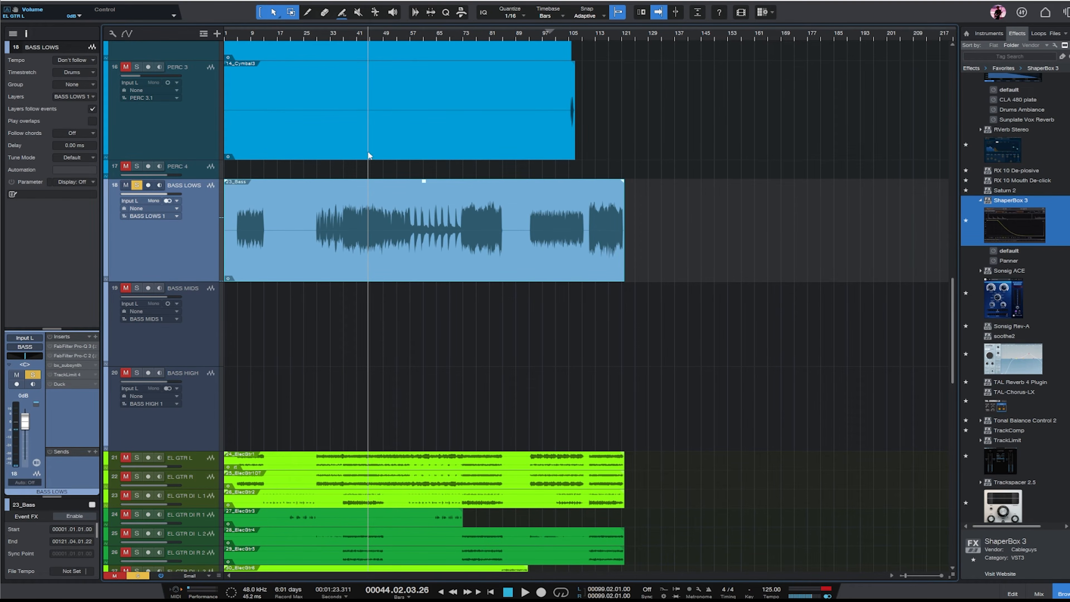
pyautogui.click(353, 37)
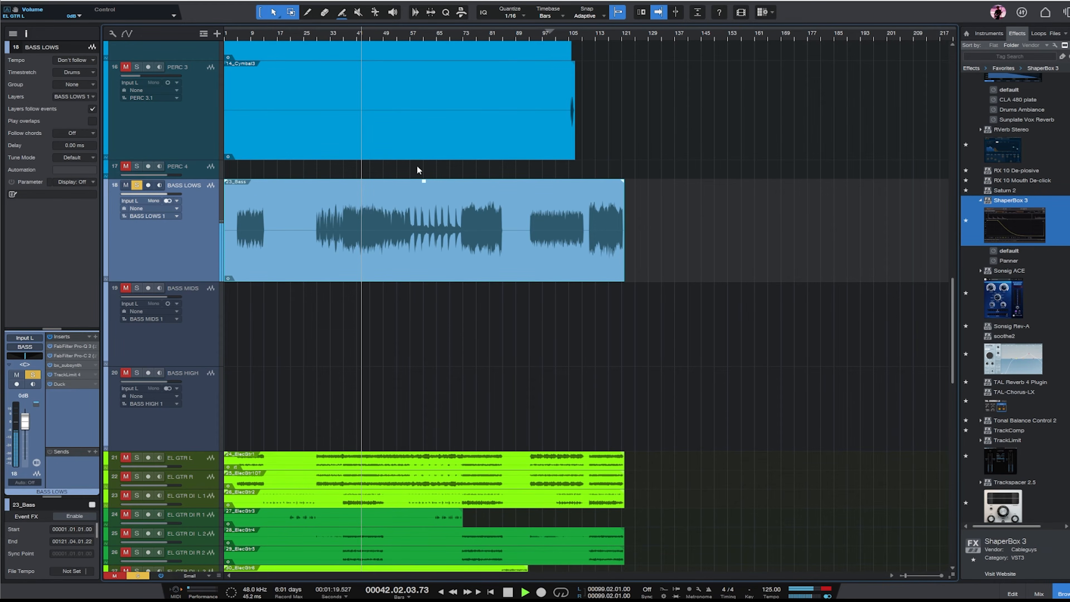
pyautogui.press('space')
pyautogui.click(66, 346)
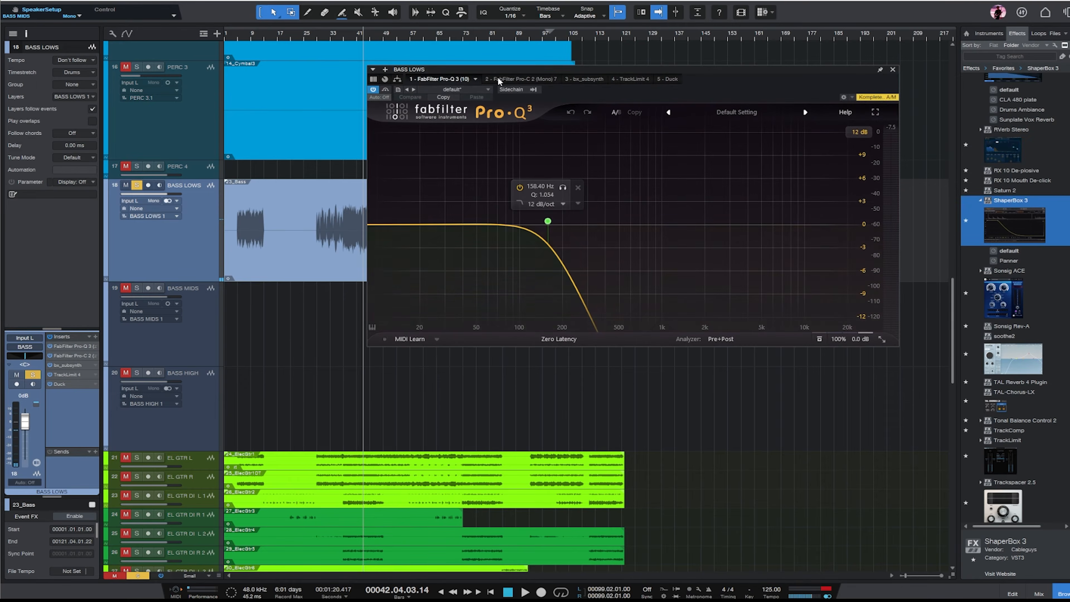
pyautogui.click(533, 80)
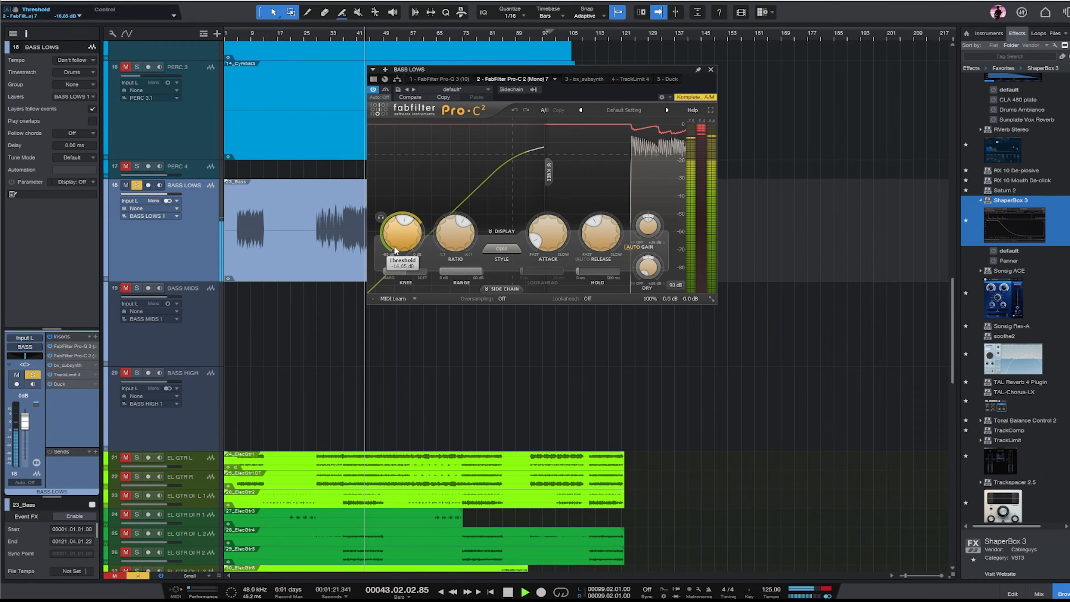
# - Set the Subharmonics amount in BASS LOWS' bx_subsynth to 24% and check the TrackLimit settings during playback
pyautogui.click(585, 80)
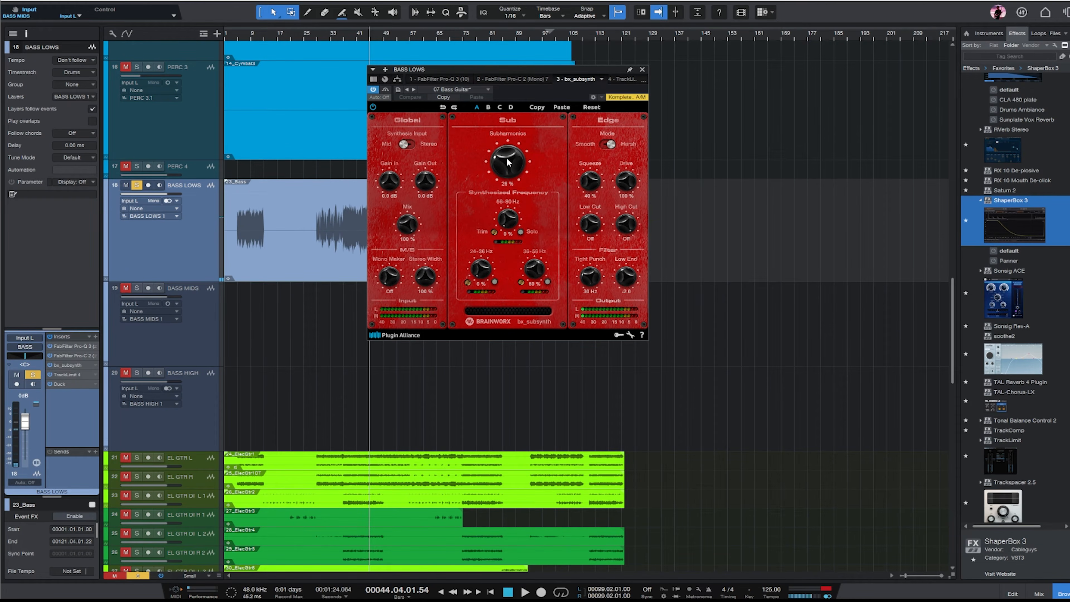
pyautogui.moveTo(508, 162); pyautogui.dragTo(513, 169)
pyautogui.press('space')
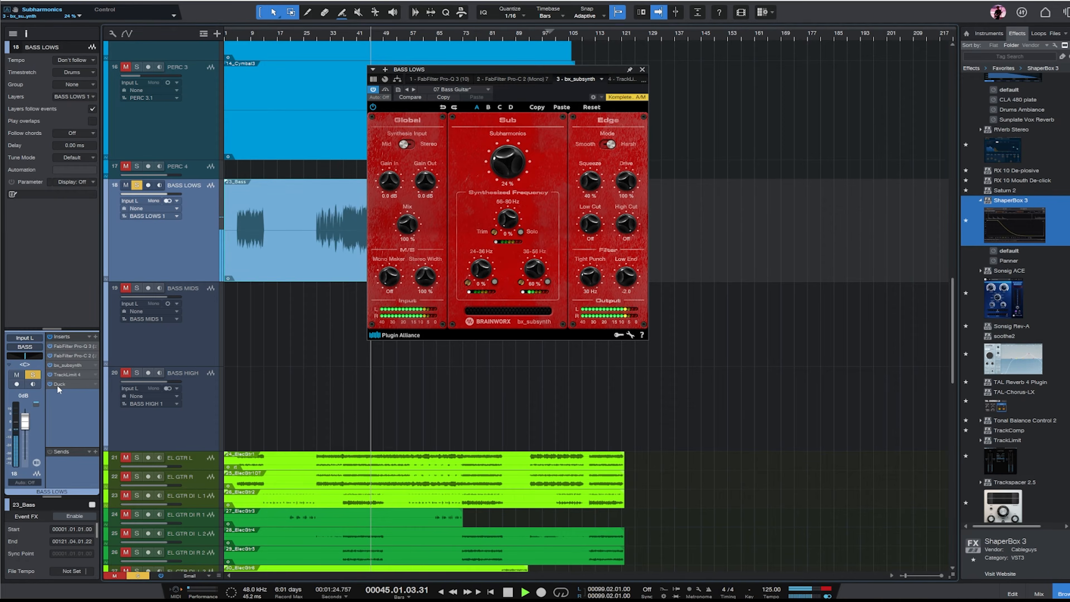
pyautogui.doubleClick(60, 385)
pyautogui.doubleClick(65, 375)
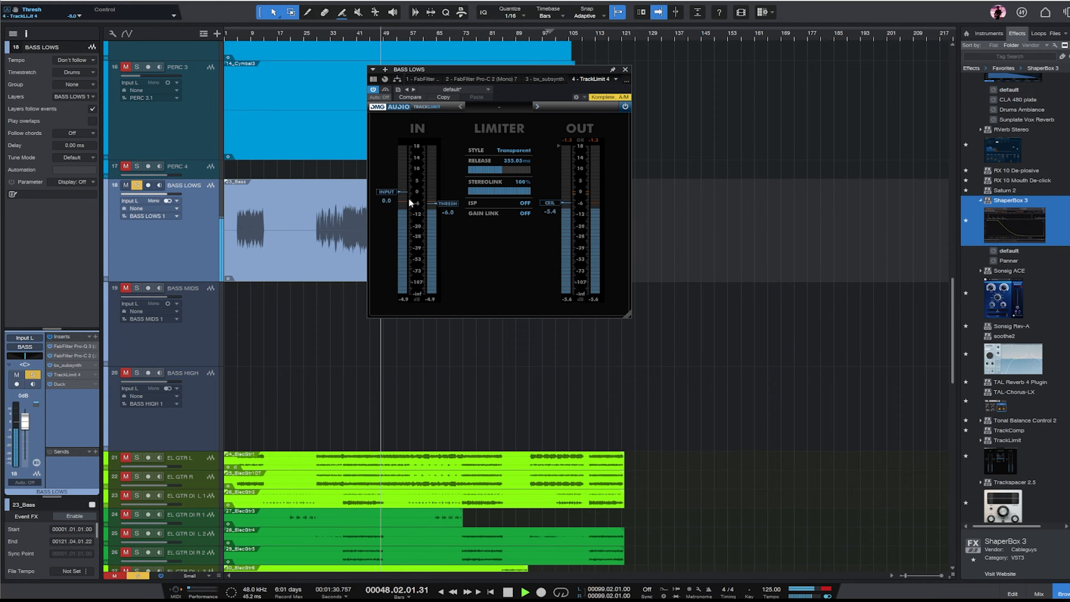
# - In BASS LOWS' Duck plug-in, shorten the ducking curve's recovery and enable the band split with a 110 Hz crossover and no high-band ducking
pyautogui.doubleClick(60, 384)
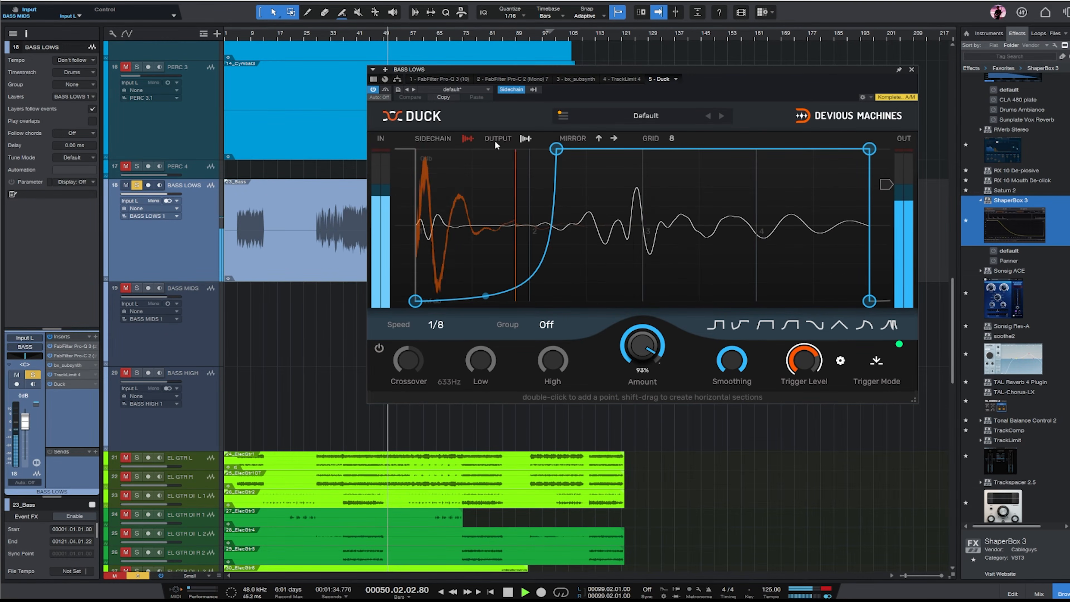
pyautogui.moveTo(556, 149); pyautogui.dragTo(497, 148)
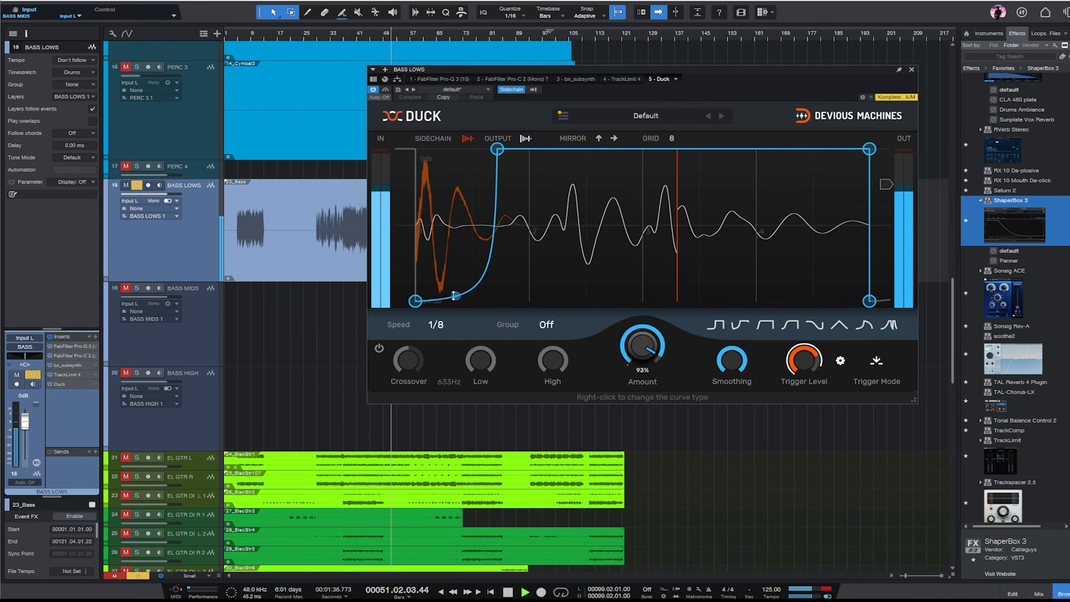
pyautogui.click(380, 350)
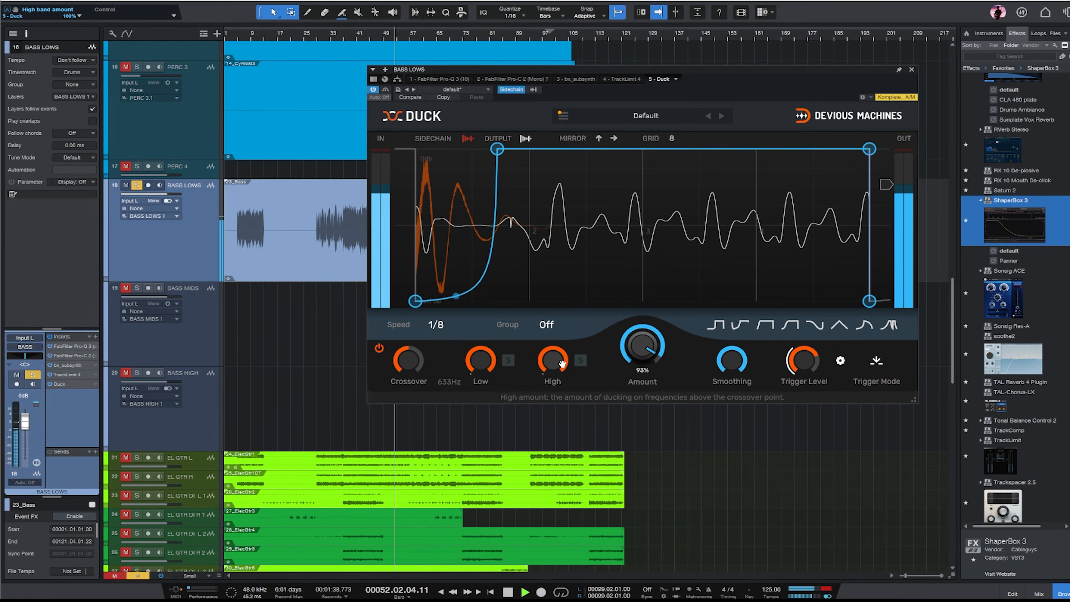
pyautogui.moveTo(420, 370); pyautogui.dragTo(419, 408)
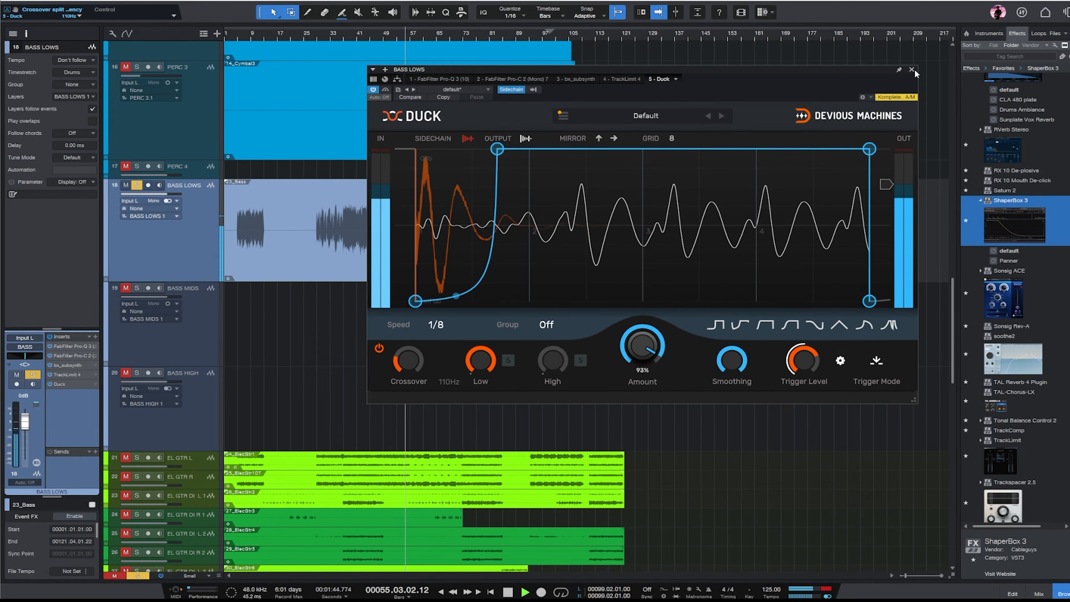
# - Close the Duck effect, unsolo BASS LOWS and copy its bass event to the BASS MIDS track
pyautogui.click(912, 69)
pyautogui.press('space')
pyautogui.click(136, 186)
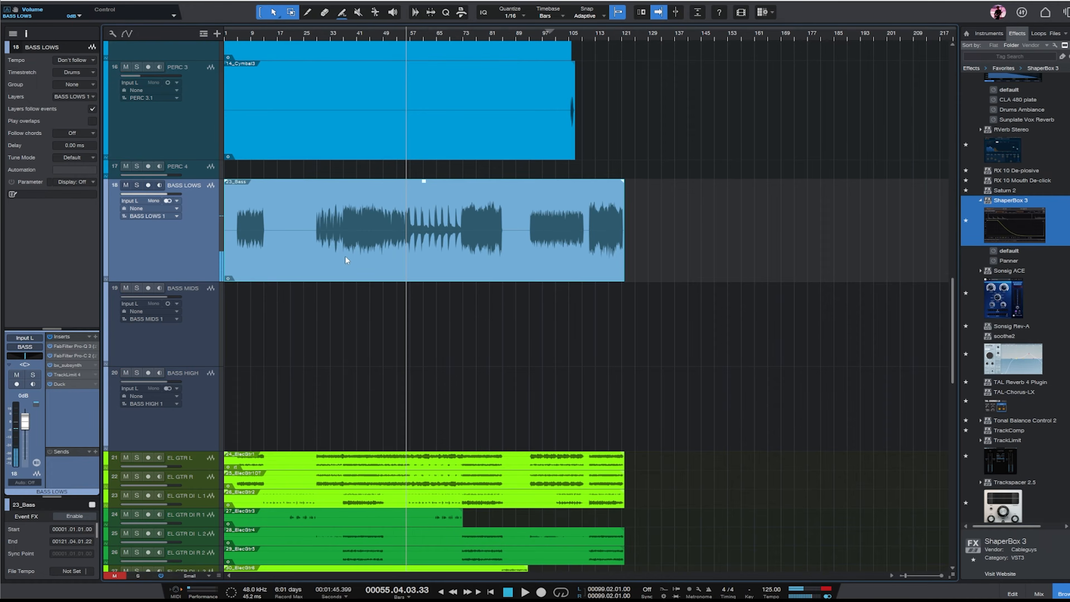
pyautogui.moveTo(344, 254); pyautogui.dragTo(345, 333)
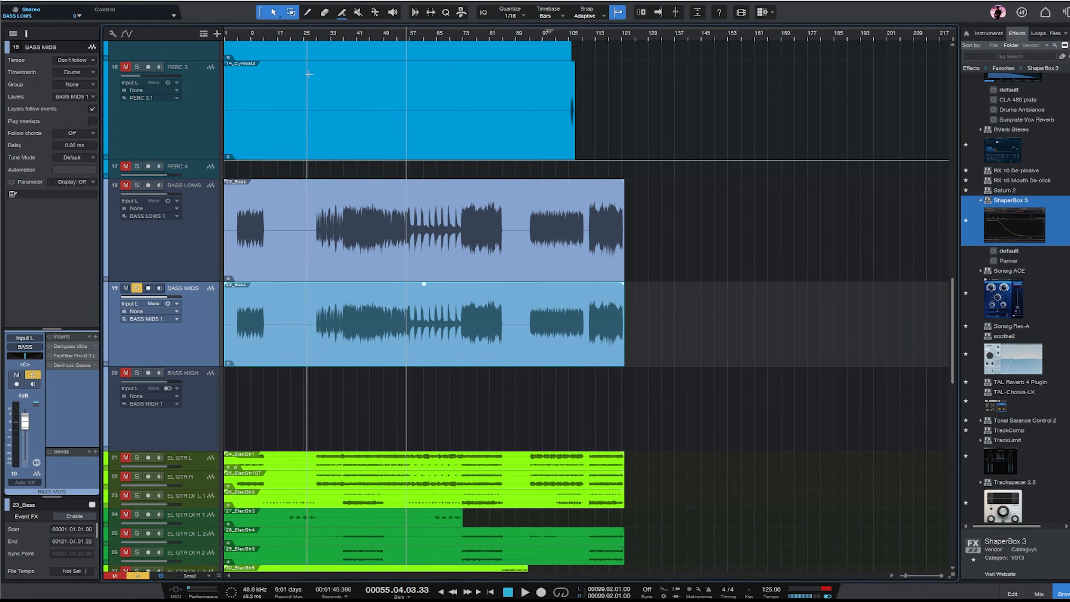
# - Play BASS MIDS from bar 41 and adjust Darkglass Ultra's drive and blend, with Grunt set to Boost
pyautogui.click(357, 33)
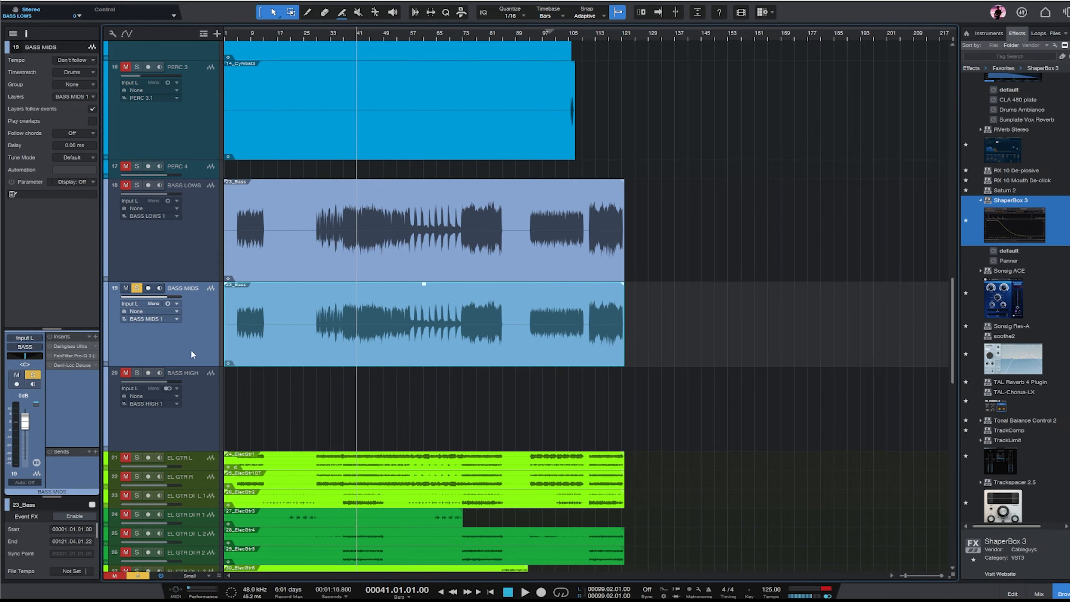
pyautogui.click(75, 346)
pyautogui.press('space')
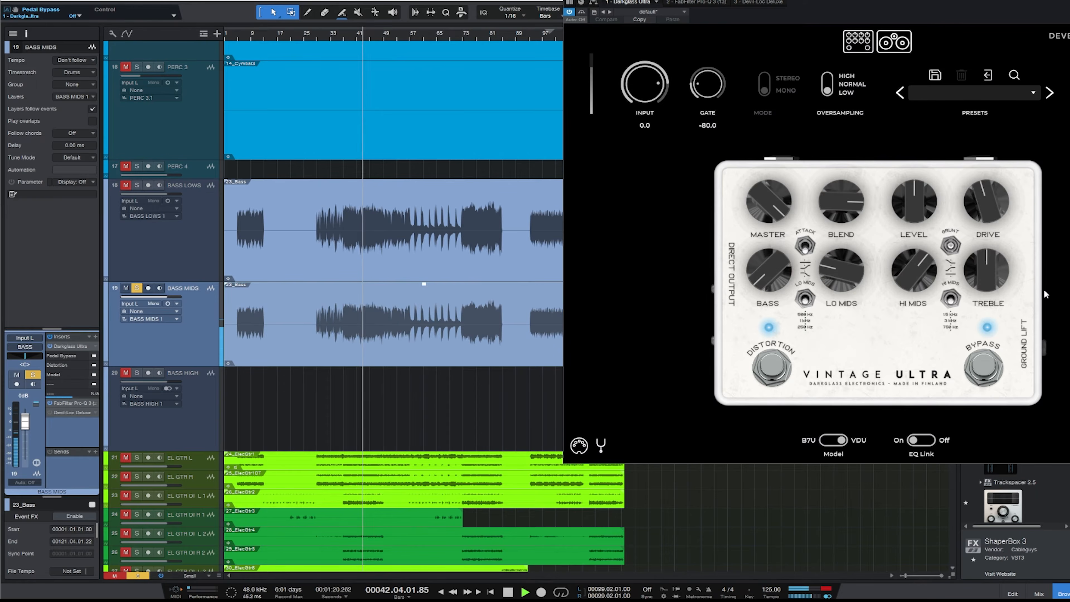
pyautogui.moveTo(989, 205); pyautogui.dragTo(988, 178)
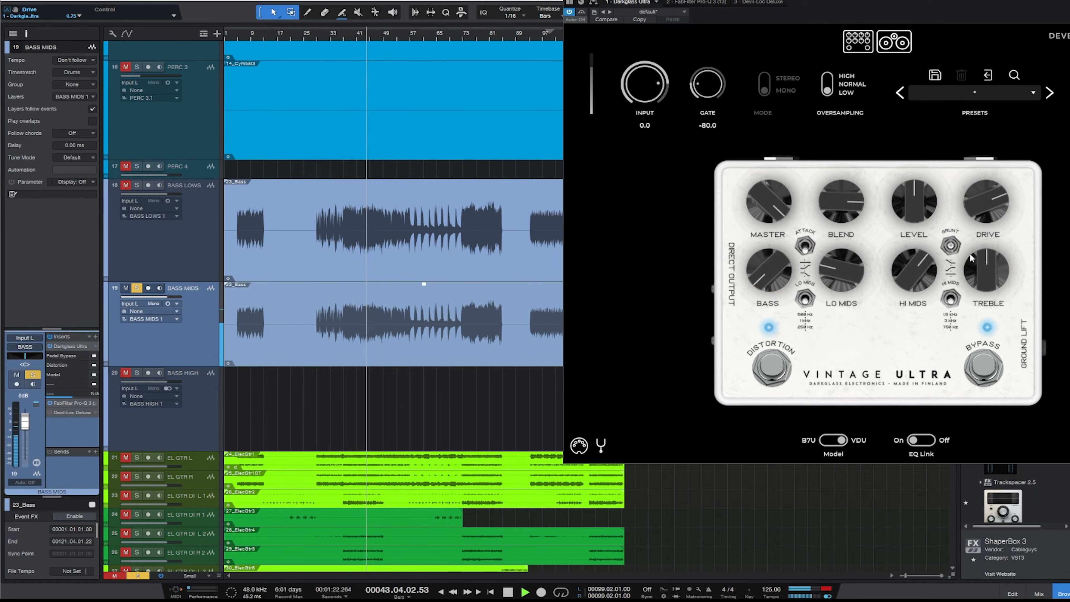
pyautogui.click(951, 245)
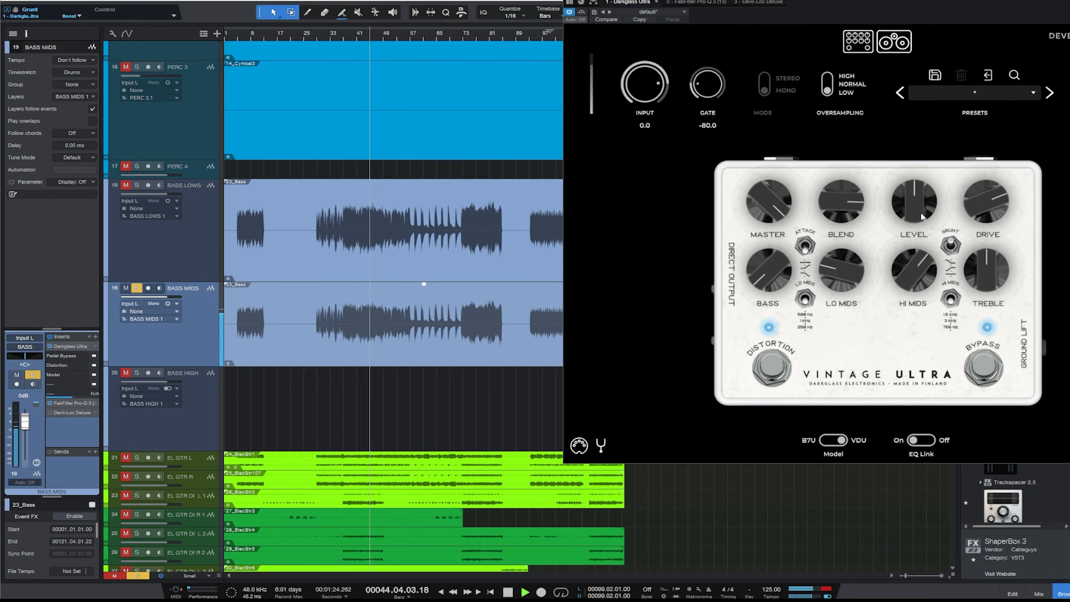
pyautogui.moveTo(828, 207); pyautogui.dragTo(844, 236)
pyautogui.moveTo(974, 204); pyautogui.dragTo(962, 229)
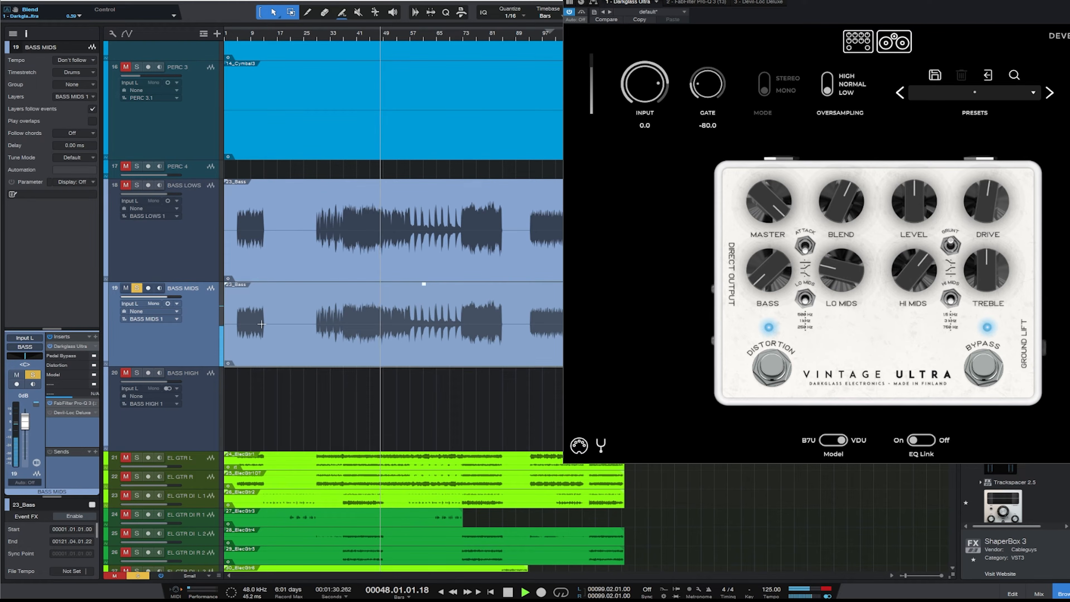
pyautogui.click(166, 356)
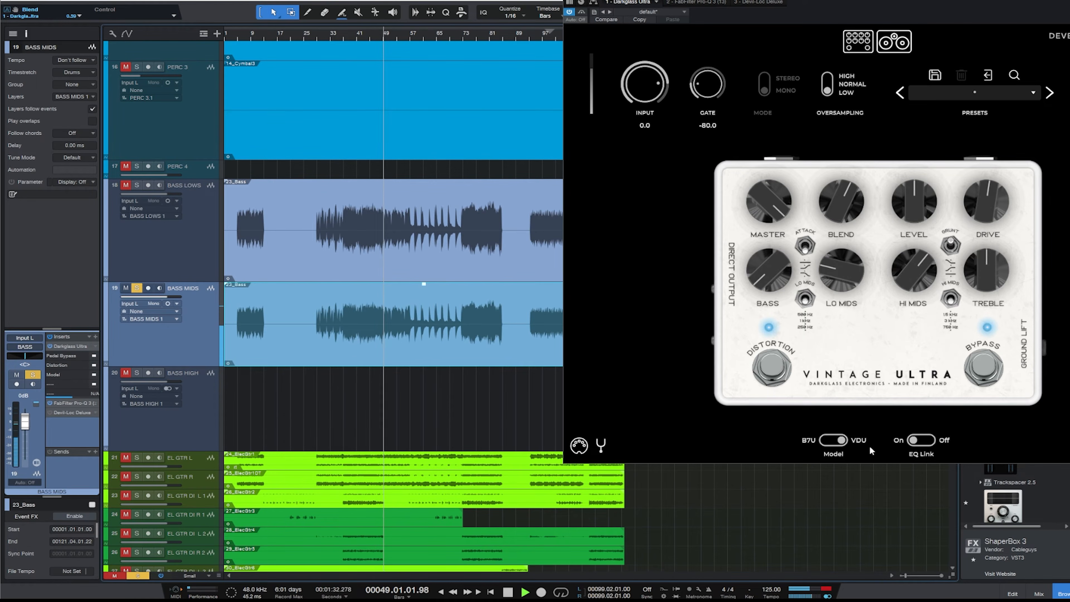
# - Switch Darkglass Ultra to the B7U model, readjust its drive and set its bass to 0.13
pyautogui.click(834, 440)
pyautogui.moveTo(985, 201); pyautogui.dragTo(983, 185)
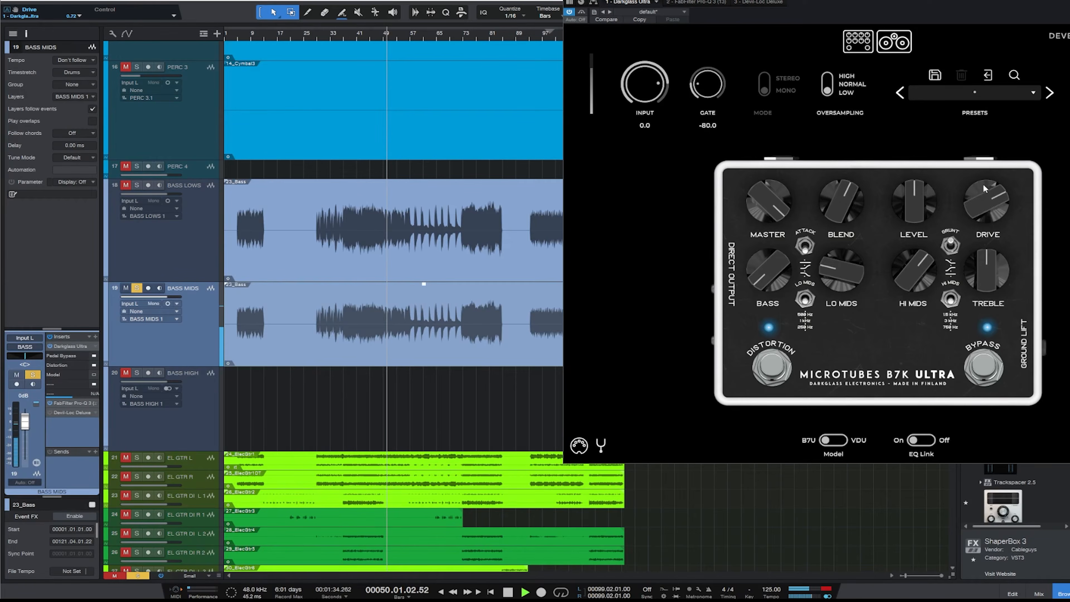
pyautogui.moveTo(771, 276)
pyautogui.mouseDown()
pyautogui.moveTo(771, 237)
pyautogui.moveTo(776, 255)
pyautogui.moveTo(829, 261)
pyautogui.moveTo(769, 283)
pyautogui.mouseUp()
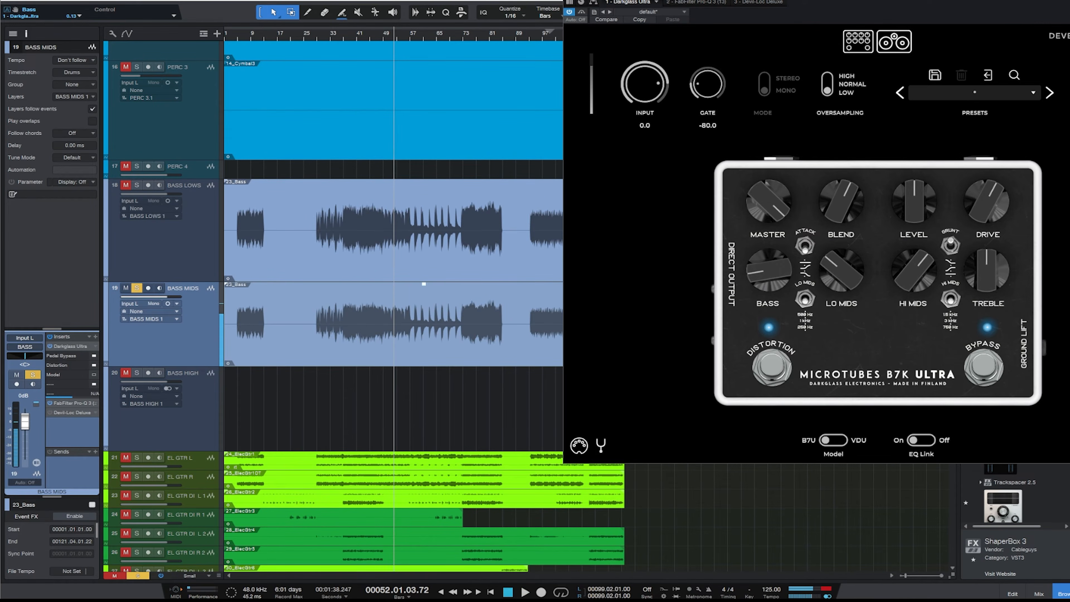
# - Place Pro-Q 3 ahead of Darkglass Ultra and widen its passband, lowering the low cut and moving the high cut to 3365 Hz
pyautogui.moveTo(799, 22); pyautogui.dragTo(561, 58)
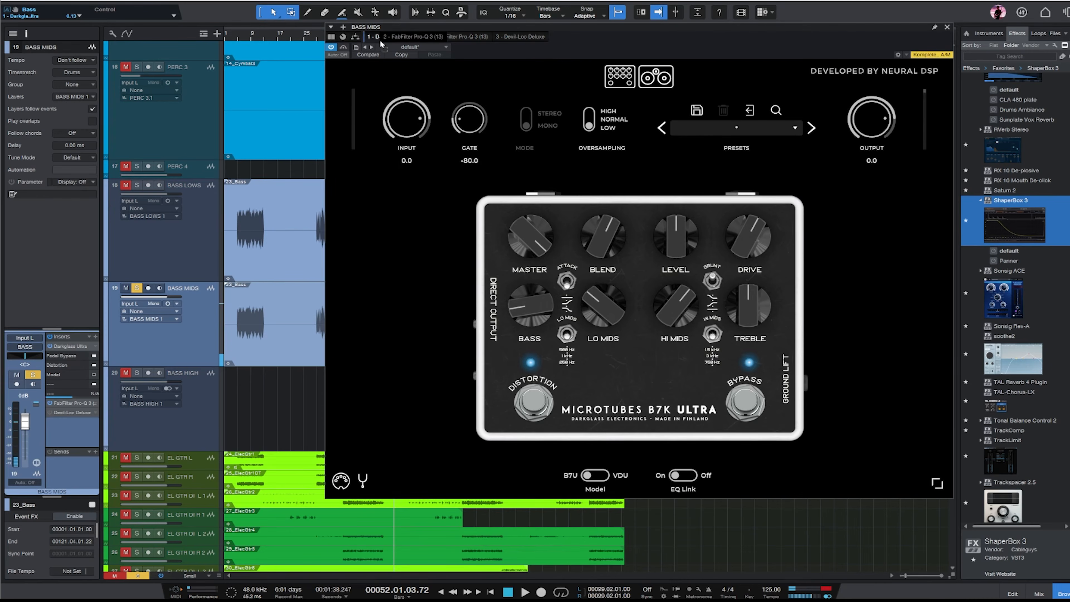
pyautogui.moveTo(381, 44); pyautogui.dragTo(379, 42)
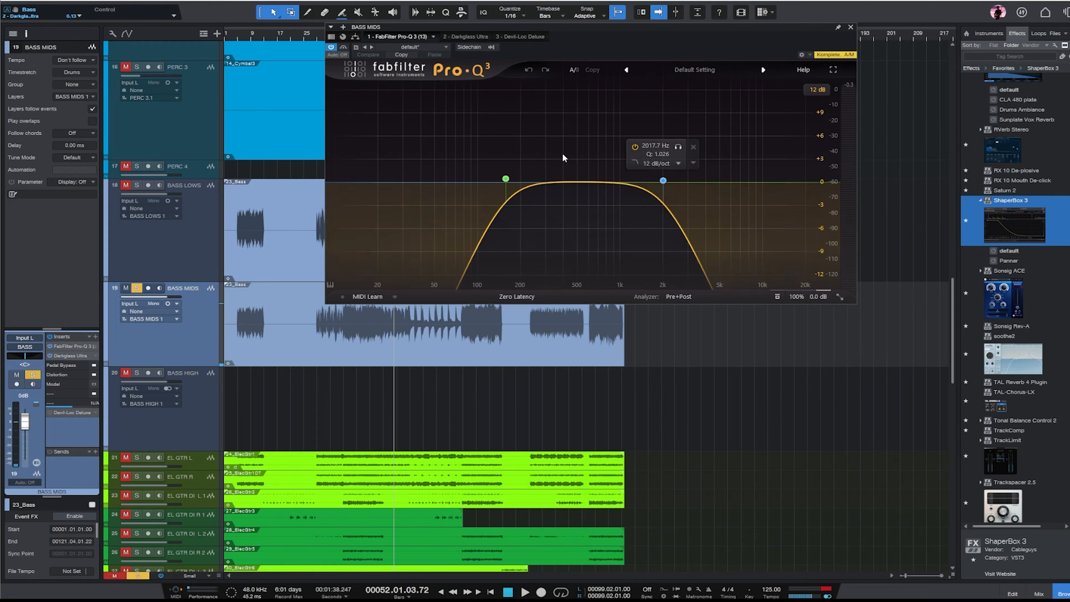
pyautogui.moveTo(506, 179); pyautogui.dragTo(479, 178)
pyautogui.moveTo(662, 180); pyautogui.dragTo(695, 180)
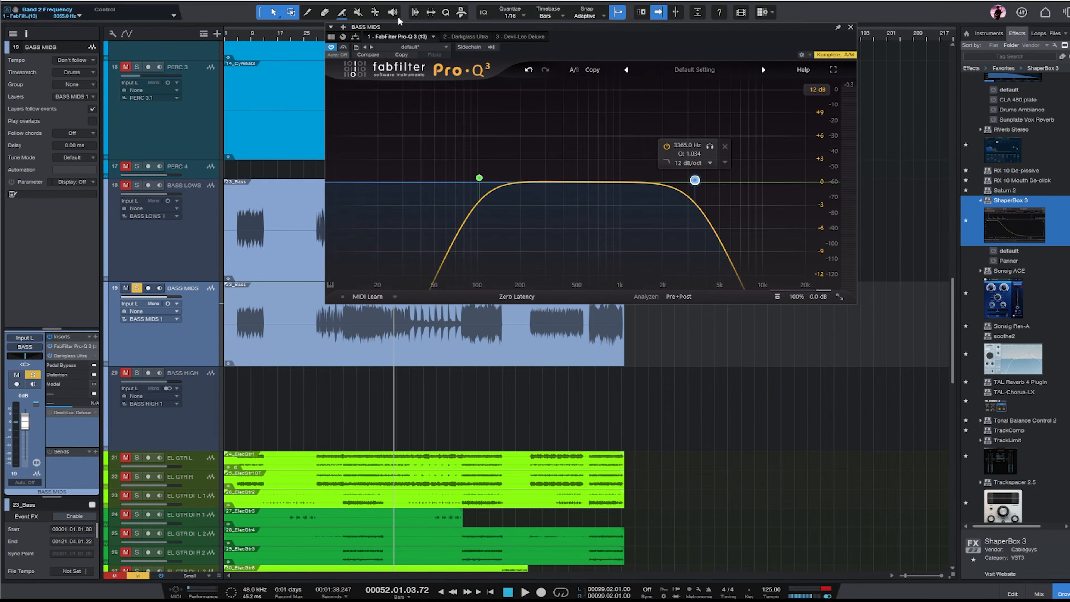
# - Insert Pro-C 2 on BASS MIDS between Pro-Q 3 and Darkglass Ultra
pyautogui.moveTo(415, 27); pyautogui.dragTo(507, 43)
pyautogui.scroll(7, 1002, 240)
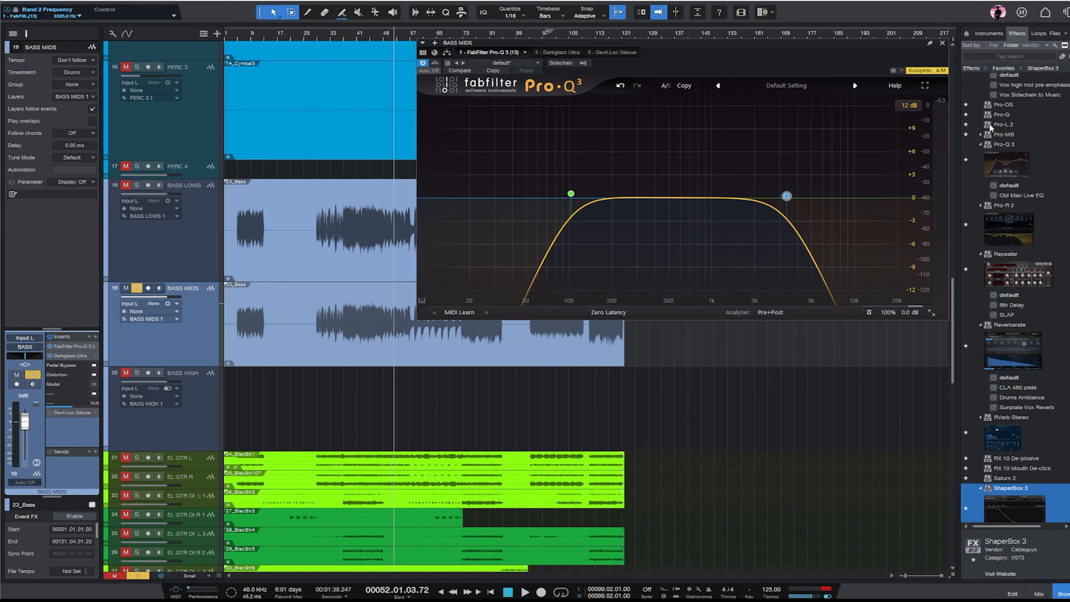
pyautogui.scroll(4, 1011, 169)
pyautogui.moveTo(1004, 181); pyautogui.dragTo(561, 60)
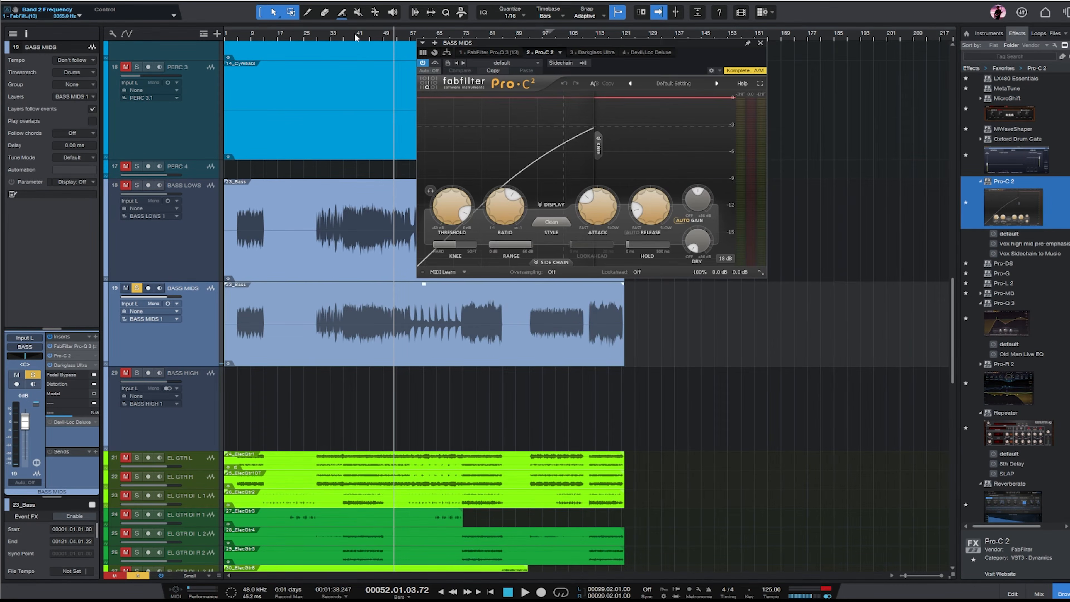
# - Compress BASS MIDS with a lower Pro-C 2 threshold, auto gain off and 297.3 ms release, and set the track fader to -1.7 dB
pyautogui.moveTo(461, 210); pyautogui.dragTo(476, 248)
pyautogui.press('space')
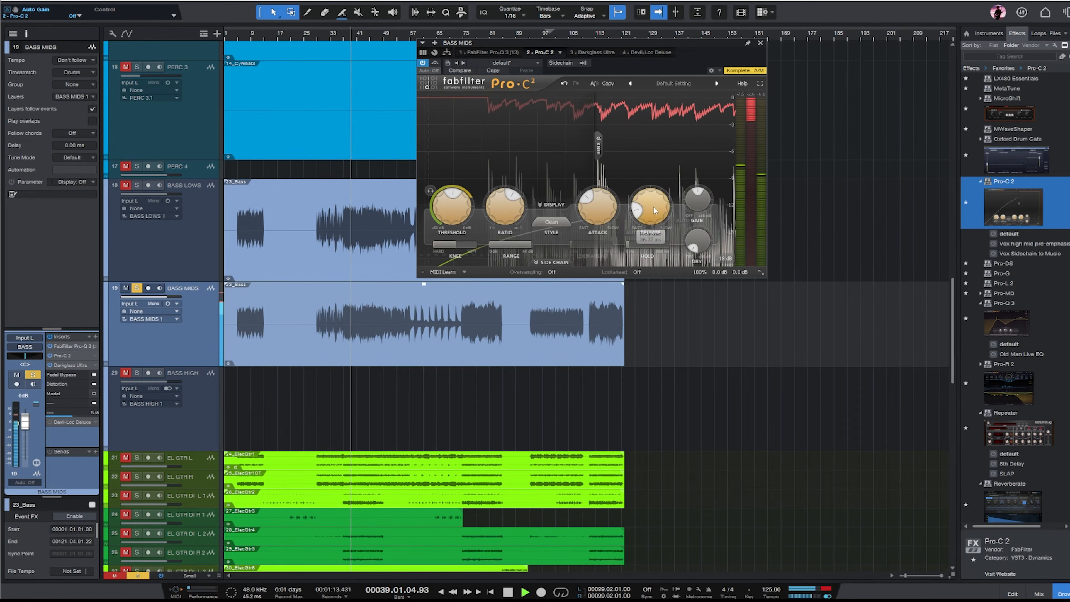
pyautogui.moveTo(650, 207); pyautogui.dragTo(645, 175)
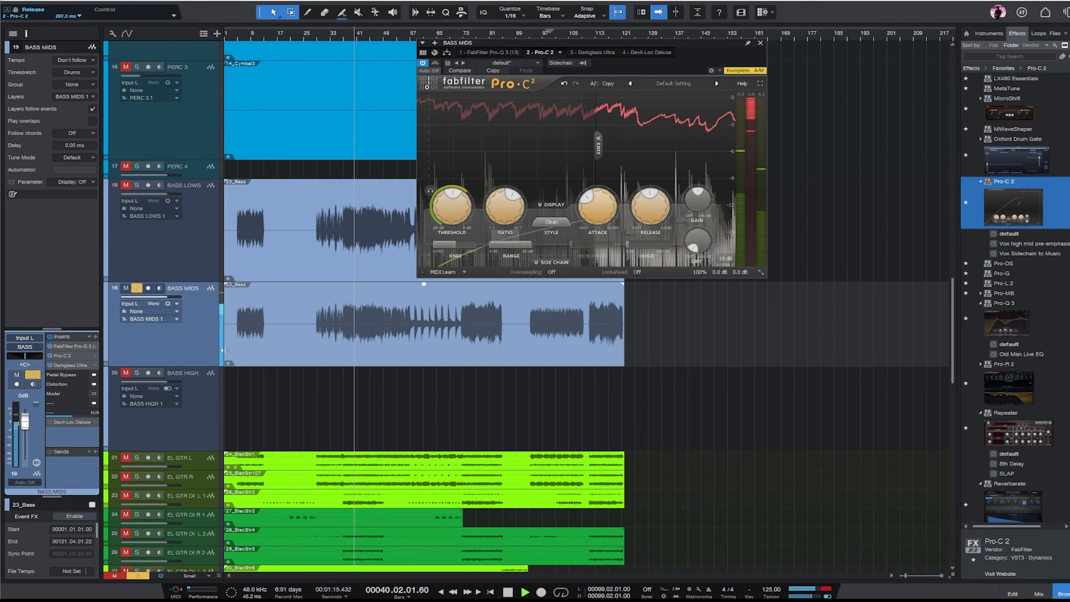
pyautogui.click(153, 340)
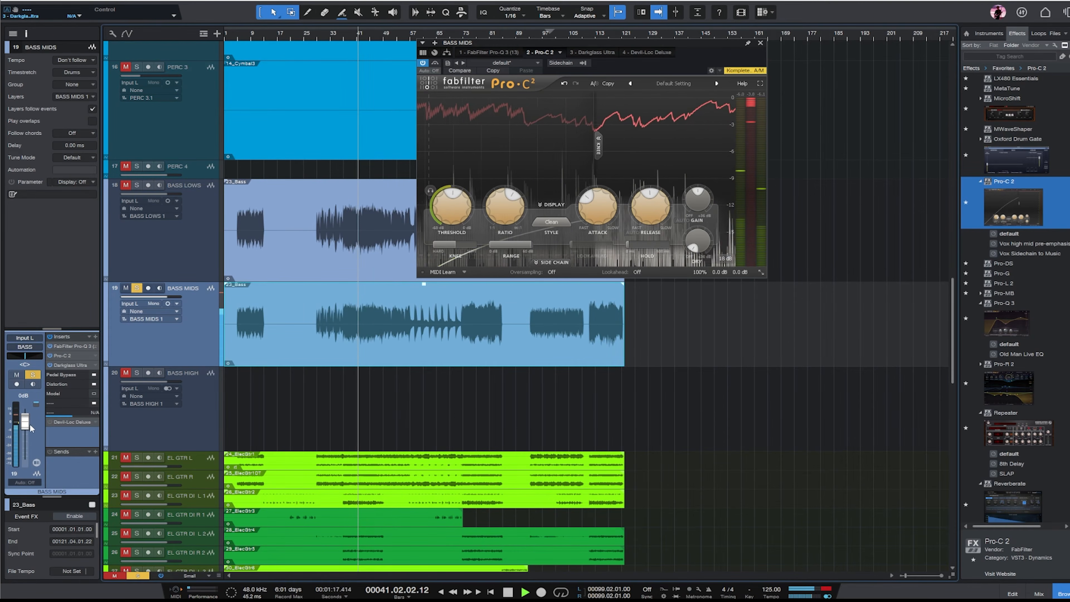
pyautogui.moveTo(27, 423); pyautogui.dragTo(27, 425)
# - Rebalance Darkglass Ultra's low and high mids, increase its drive and level, and set Grunt to Cut
pyautogui.doubleClick(73, 364)
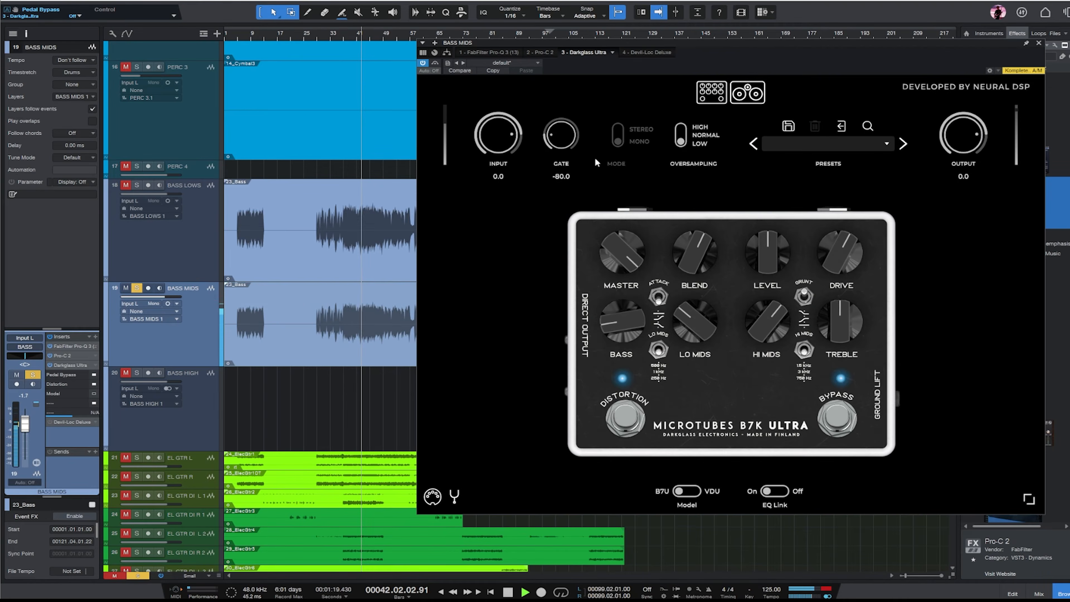
pyautogui.moveTo(693, 325); pyautogui.dragTo(701, 294)
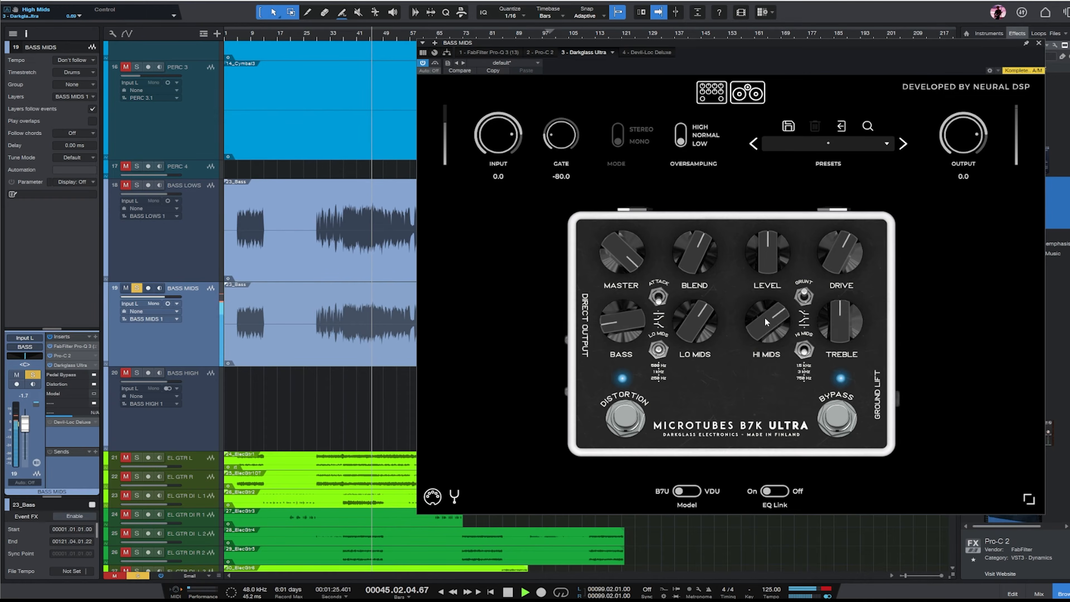
pyautogui.moveTo(832, 270); pyautogui.dragTo(832, 259)
pyautogui.click(805, 300)
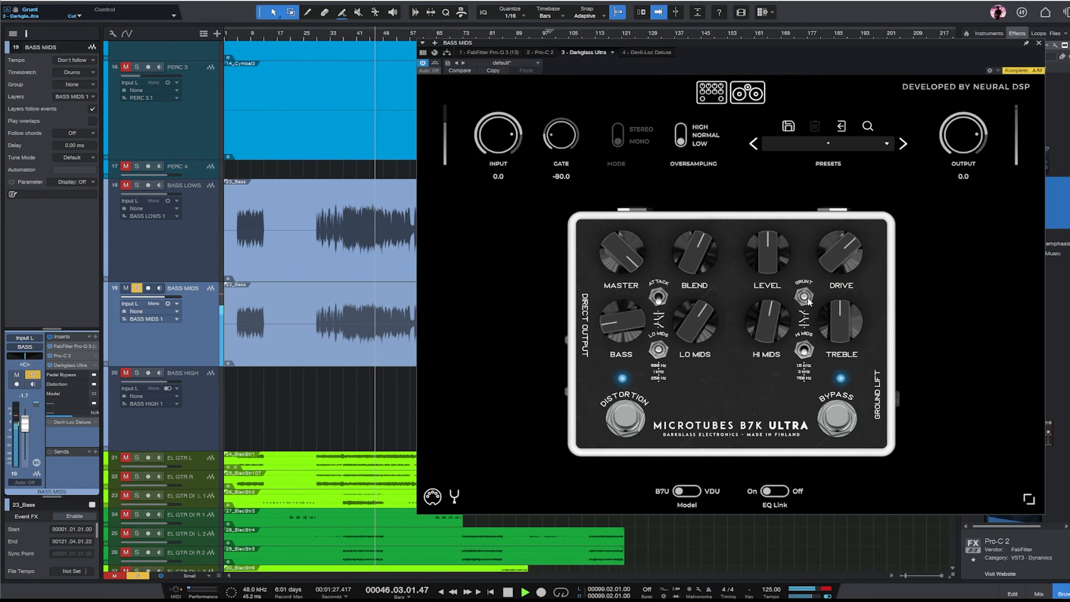
pyautogui.moveTo(781, 269); pyautogui.dragTo(782, 261)
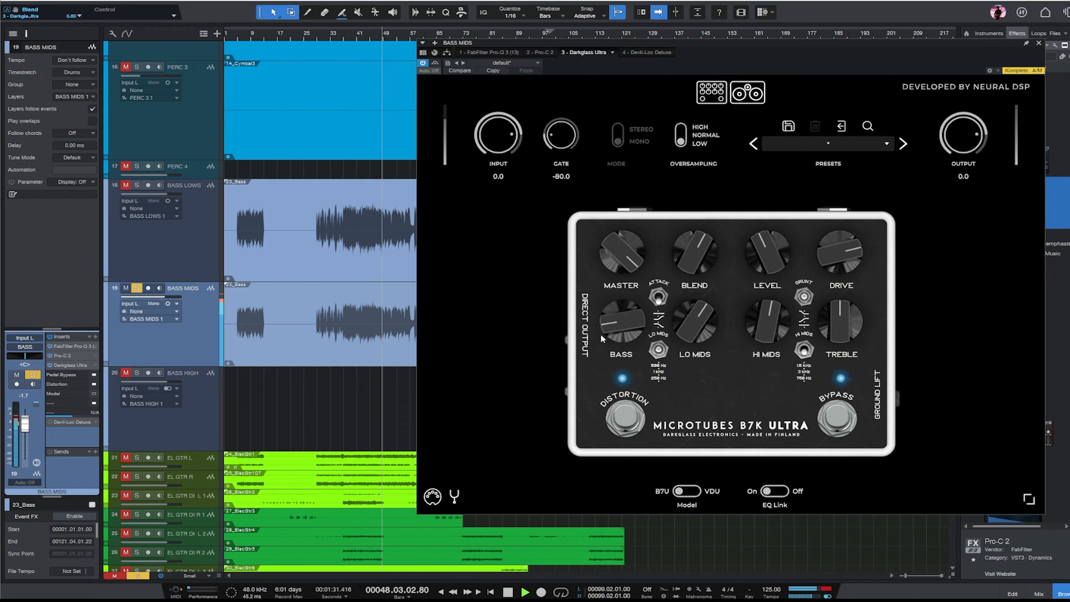
# - Set Darkglass Ultra's bass to 0.00 and high mids to 0.64, raise the treble and trim the level
pyautogui.moveTo(600, 334); pyautogui.dragTo(622, 362)
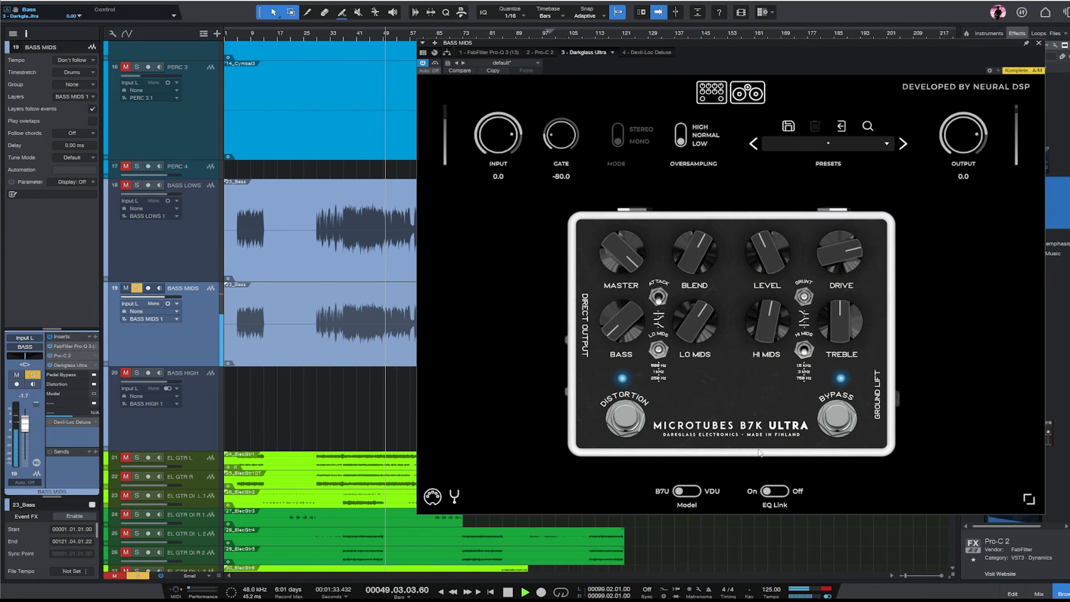
pyautogui.moveTo(843, 345); pyautogui.dragTo(845, 329)
pyautogui.moveTo(778, 337); pyautogui.dragTo(783, 325)
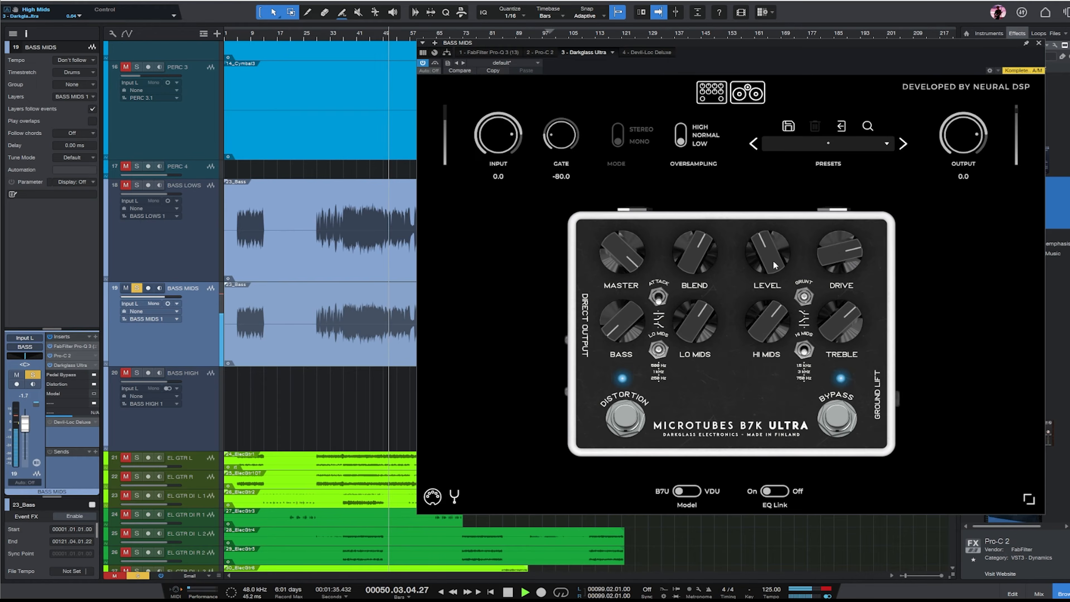
pyautogui.moveTo(774, 260); pyautogui.dragTo(774, 251)
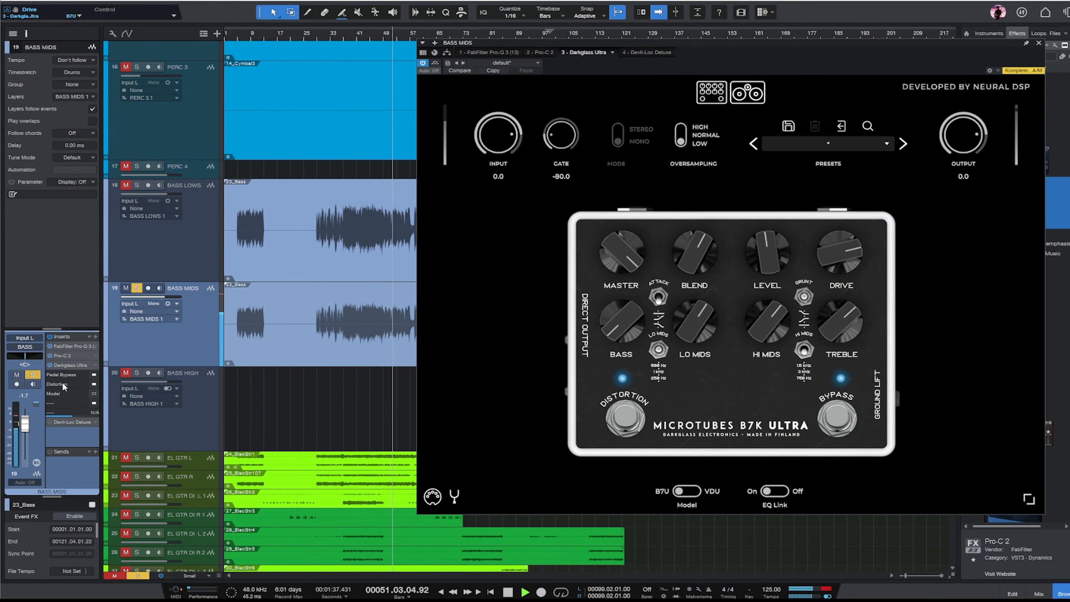
# - Raise Darkglass Ultra's master, set its input gain to 2.6 and its bass to 0.14, keeping distortion on
pyautogui.moveTo(626, 255); pyautogui.dragTo(632, 284)
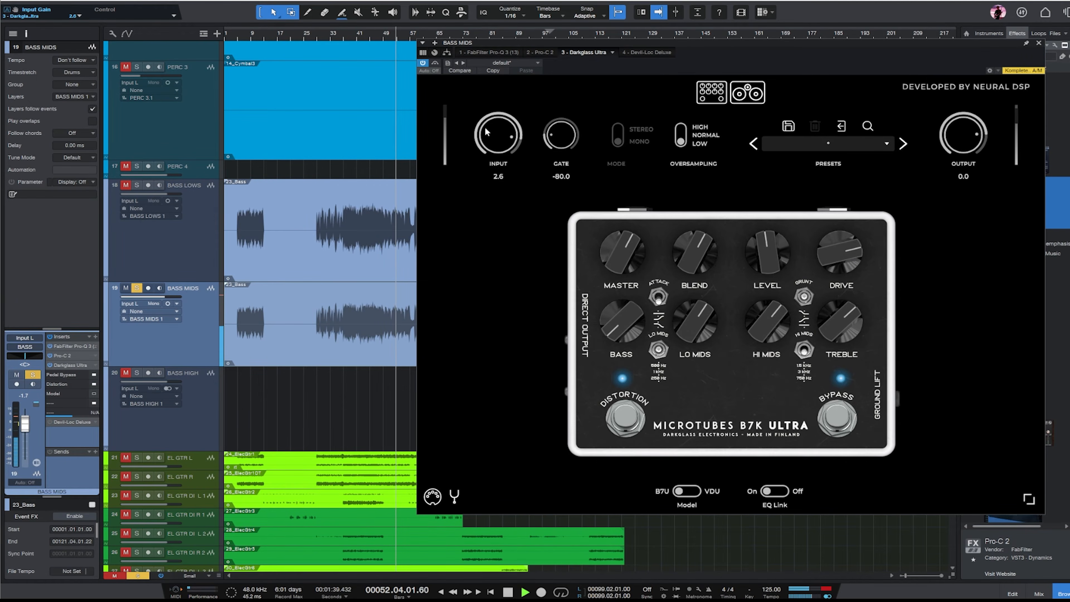
pyautogui.moveTo(847, 258); pyautogui.dragTo(833, 259)
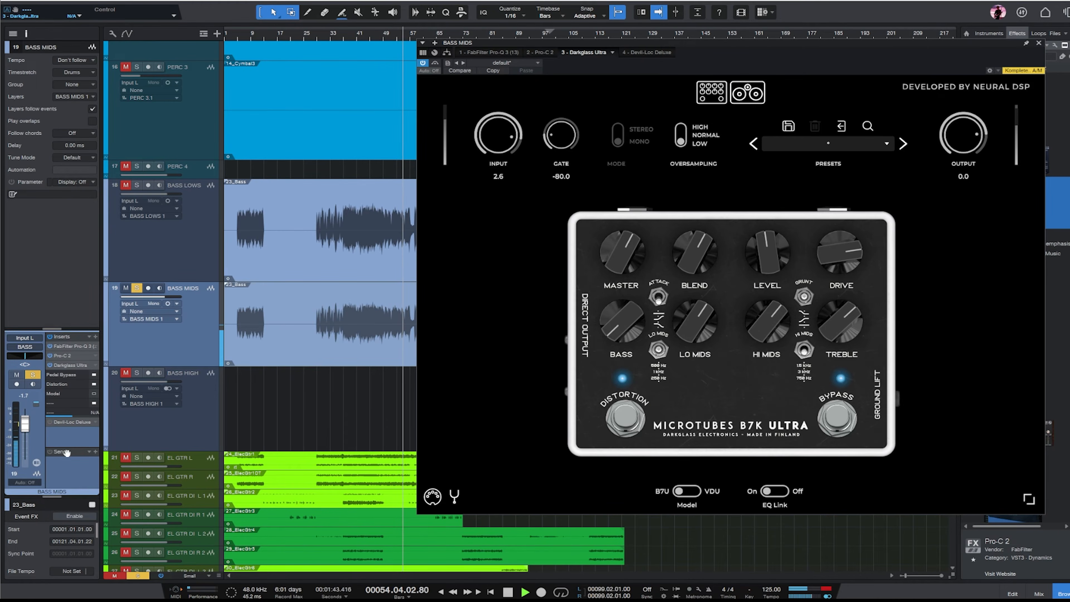
pyautogui.click(619, 419)
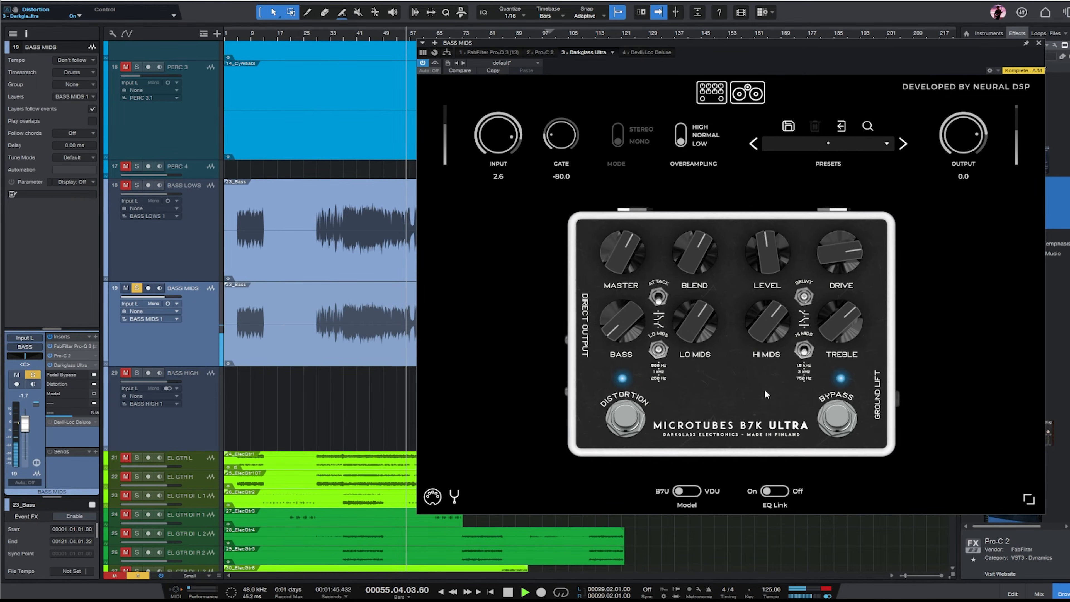
pyautogui.moveTo(627, 336); pyautogui.dragTo(627, 371)
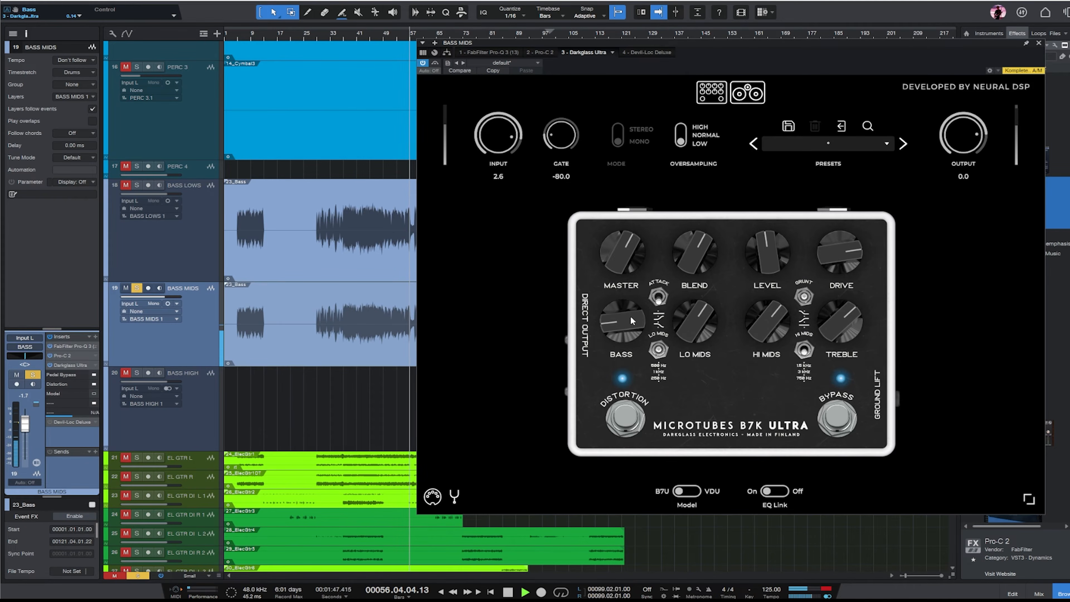
pyautogui.doubleClick(61, 367)
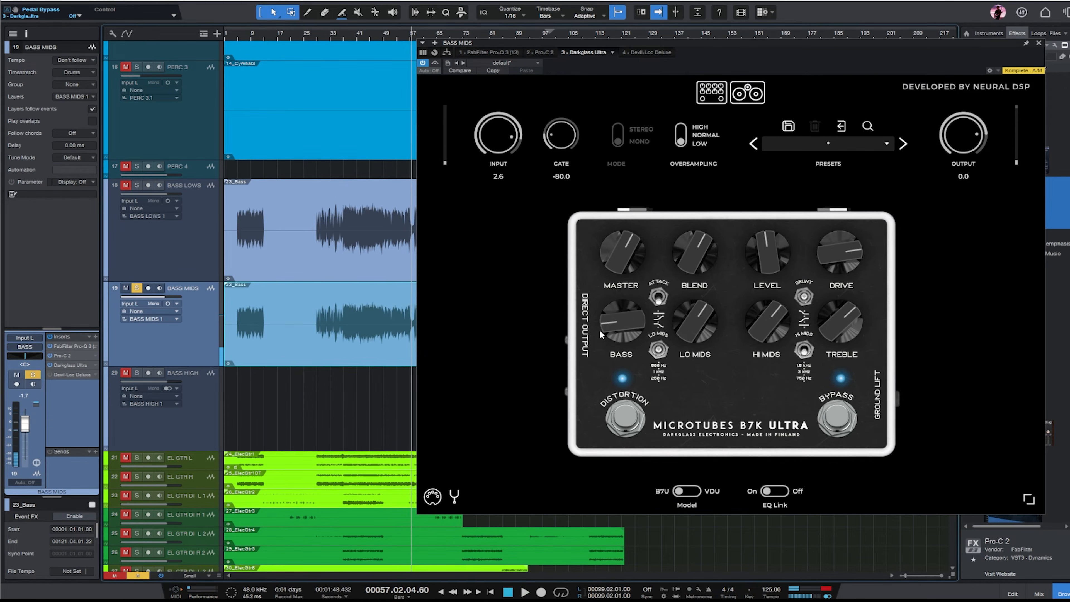
# - Switch Darkglass Ultra to the VDU model and set its drive to 0.79 during playback
pyautogui.click(693, 495)
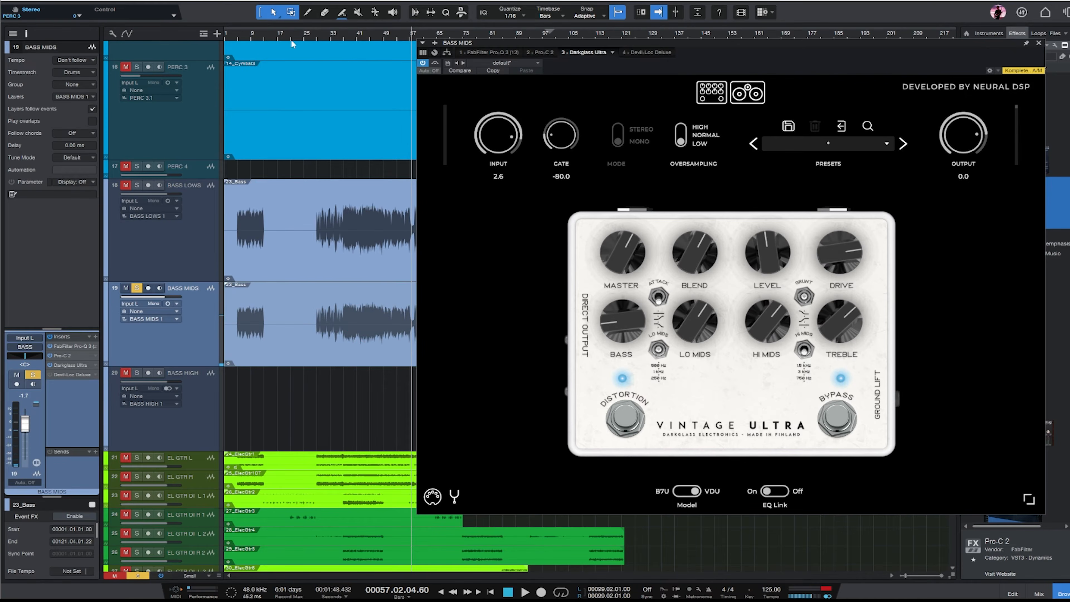
pyautogui.press('space')
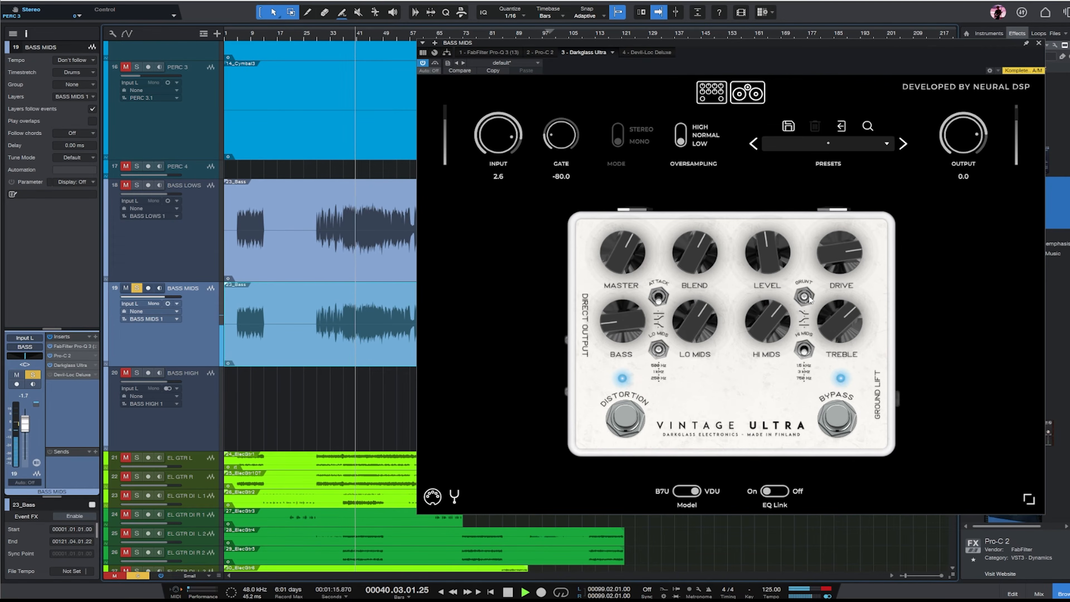
pyautogui.moveTo(843, 266); pyautogui.dragTo(844, 258)
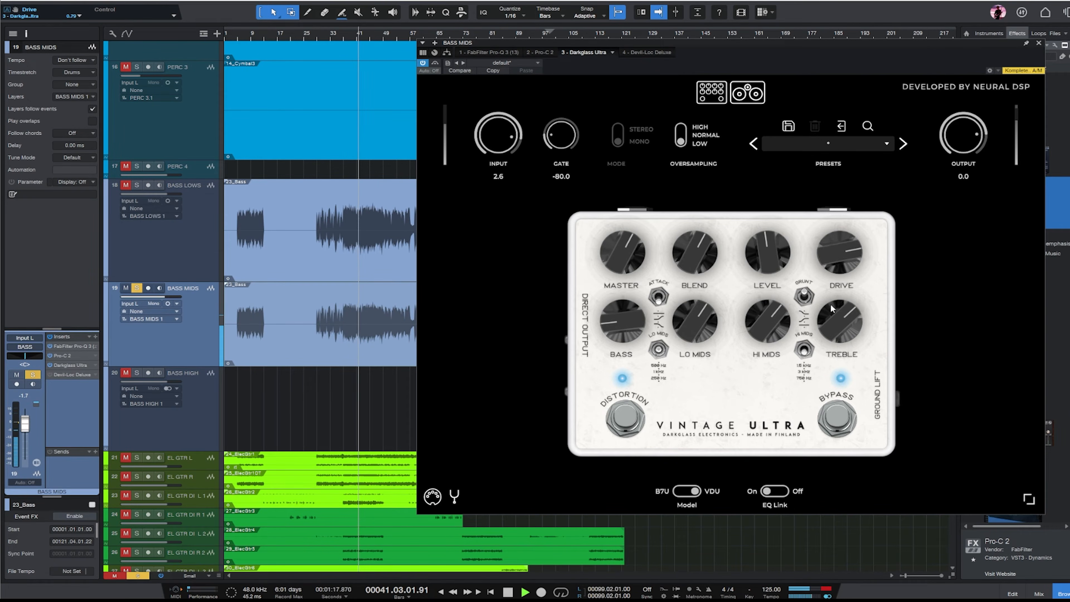
# - Boost Darkglass Ultra's high mids and treble with the high mid switch at 3 kHz, and reduce bass and low mids, setting low mids to 0.31
pyautogui.moveTo(776, 324); pyautogui.dragTo(776, 307)
pyautogui.moveTo(833, 329); pyautogui.dragTo(834, 316)
pyautogui.click(801, 352)
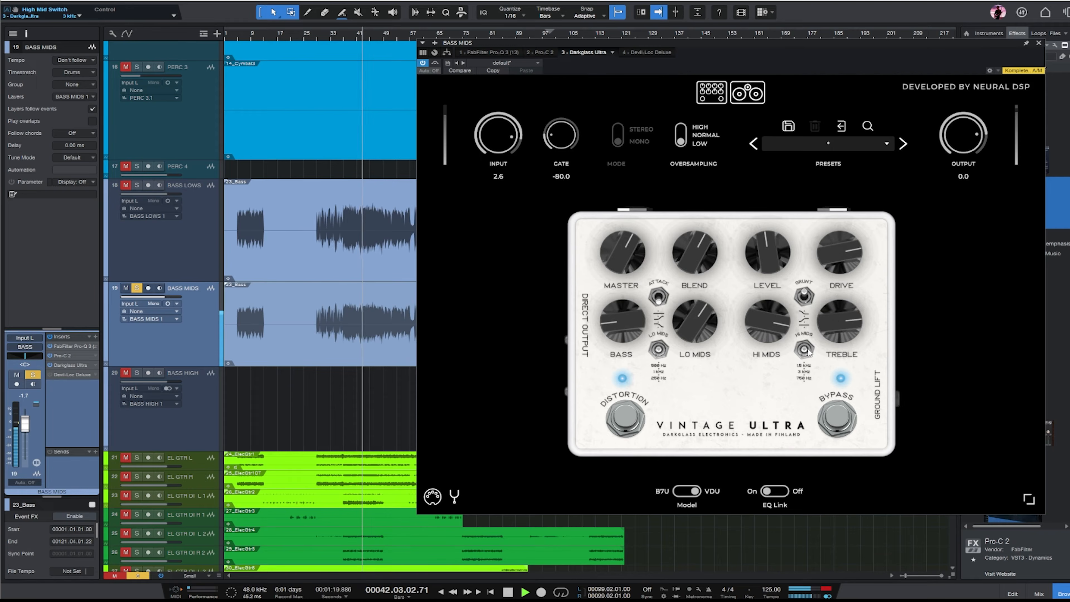
pyautogui.moveTo(728, 384); pyautogui.dragTo(727, 345)
pyautogui.moveTo(630, 323); pyautogui.dragTo(629, 344)
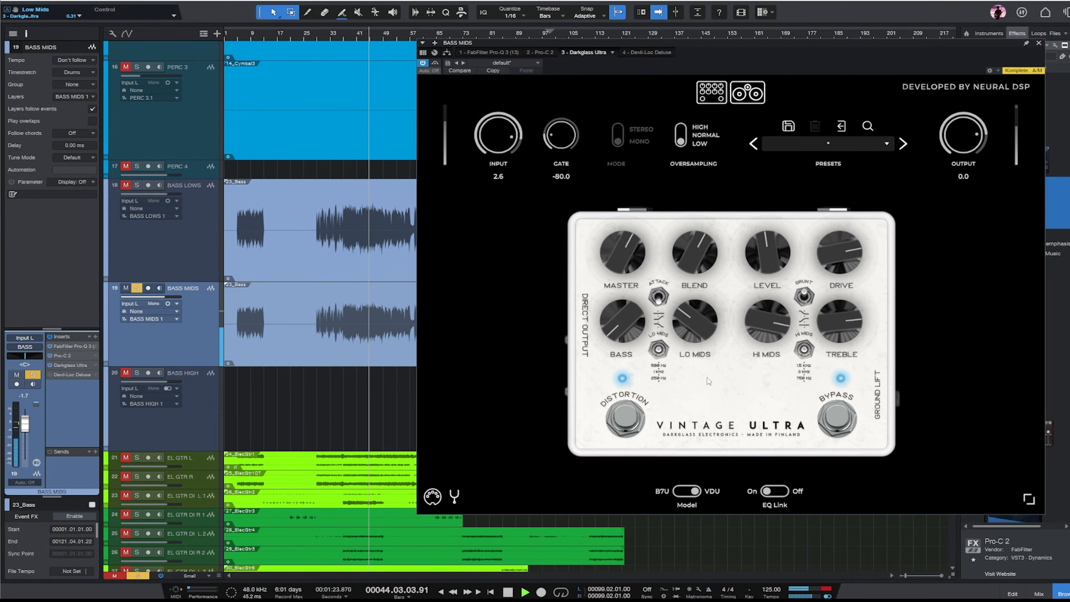
# - Append a Pro-Q 3 to BASS MIDS with a 161 Hz low cut, 7.2 kHz high cut, low-mid dip of about 3 dB and +11 dB output
pyautogui.moveTo(814, 51); pyautogui.dragTo(665, 42)
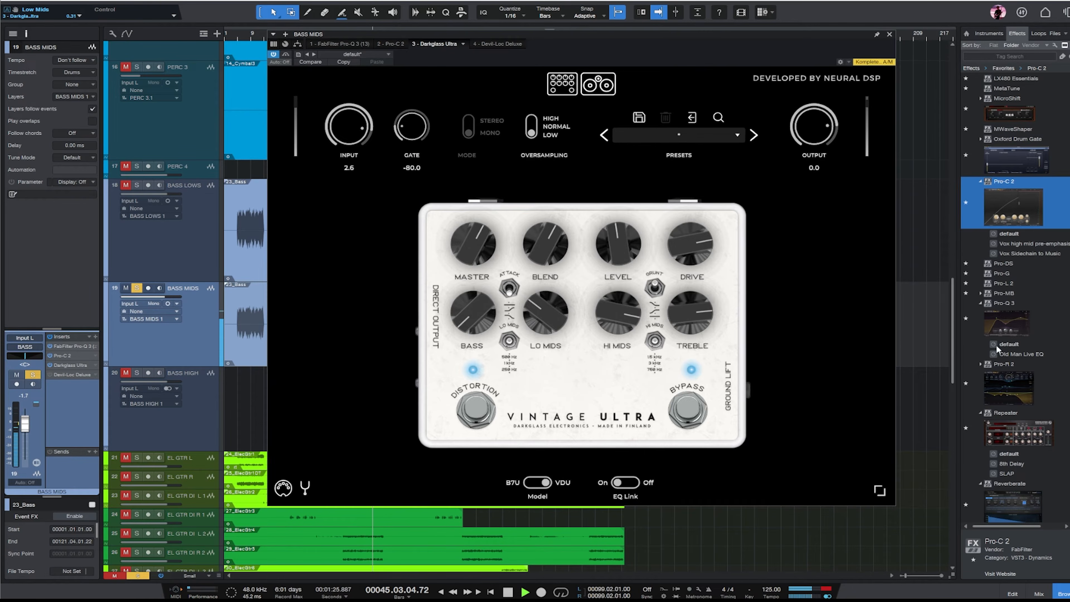
pyautogui.moveTo(1009, 321); pyautogui.dragTo(74, 392)
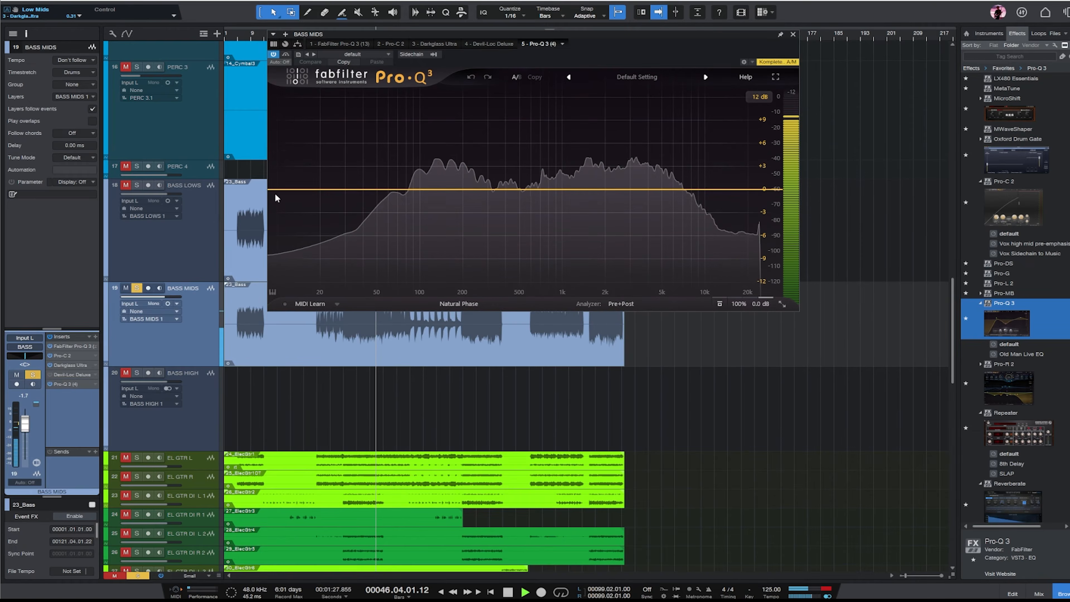
pyautogui.moveTo(286, 188); pyautogui.dragTo(449, 179)
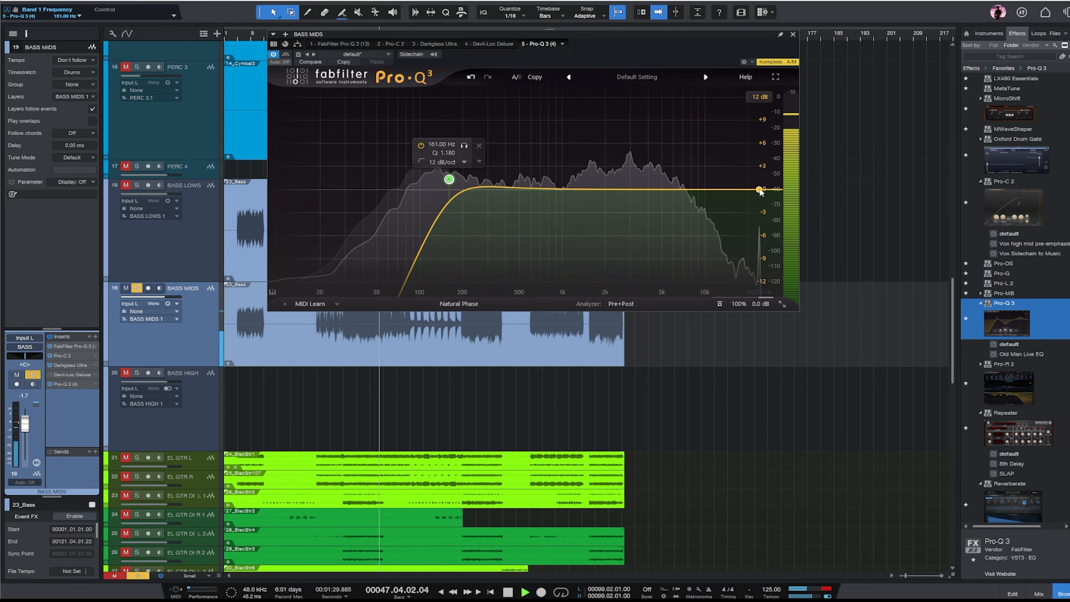
pyautogui.moveTo(760, 192); pyautogui.dragTo(684, 181)
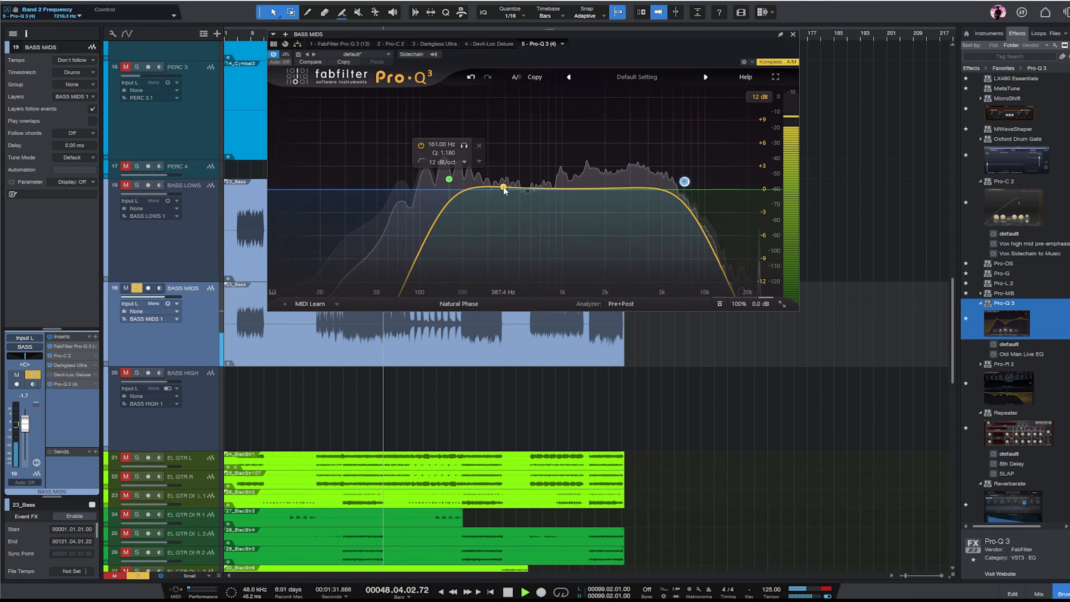
pyautogui.moveTo(505, 191); pyautogui.dragTo(498, 215)
pyautogui.moveTo(761, 304); pyautogui.dragTo(746, 134)
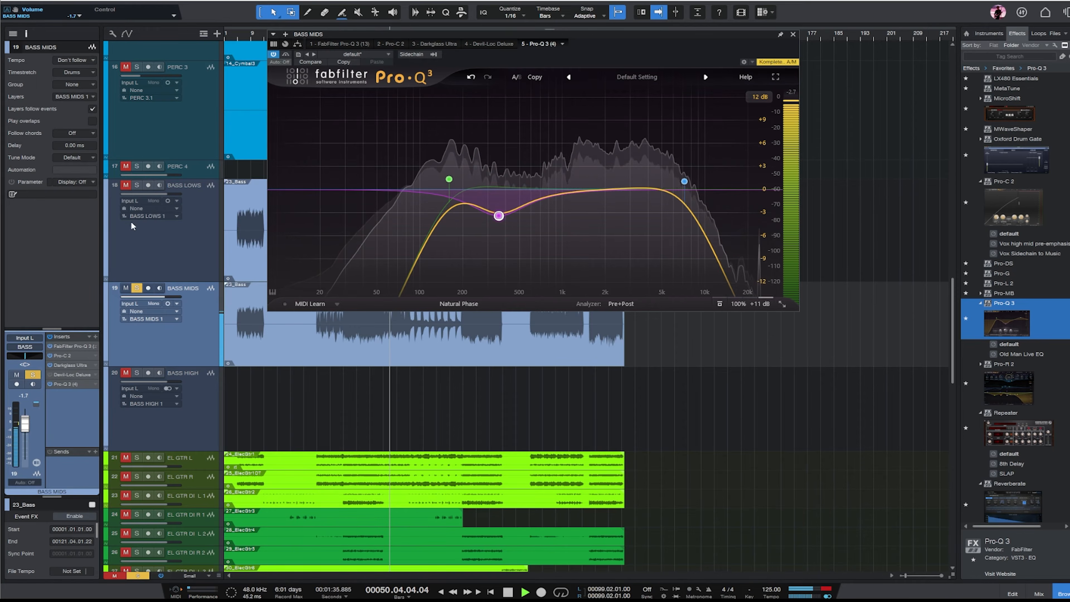
# - Solo BASS LOWS alongside BASS MIDS and narrow the added EQ with a low cut at about 178 Hz and a high cut at 3137 Hz
pyautogui.click(137, 185)
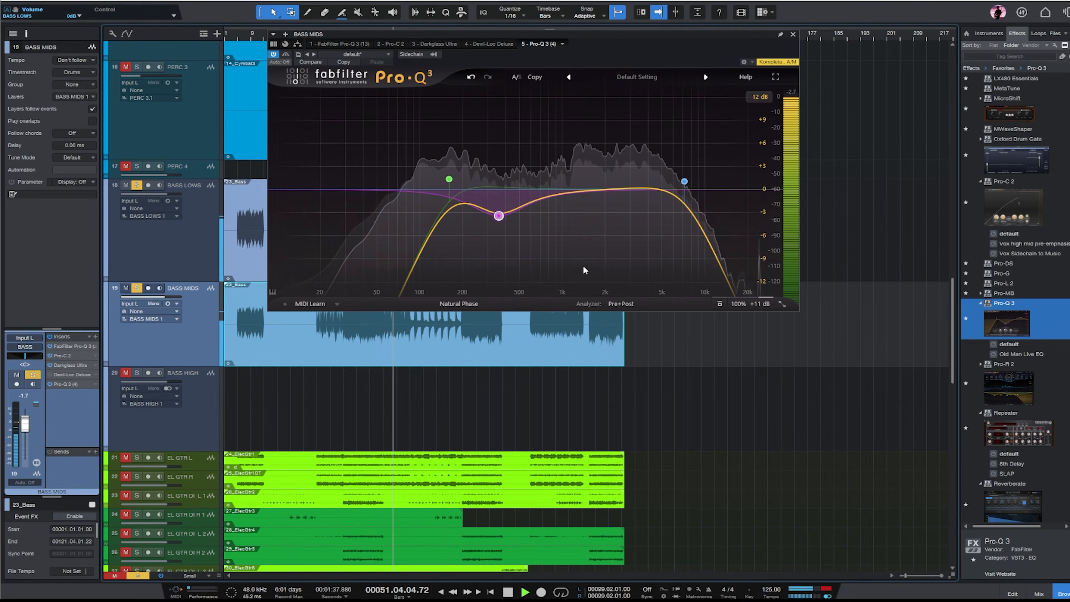
pyautogui.moveTo(449, 179); pyautogui.dragTo(455, 179)
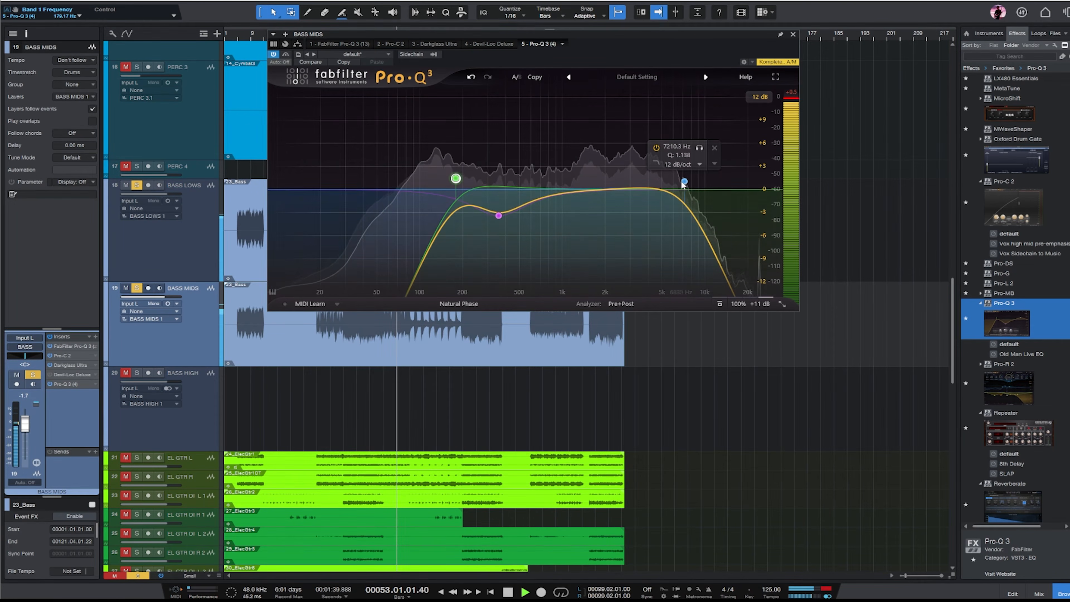
pyautogui.moveTo(683, 182); pyautogui.dragTo(632, 181)
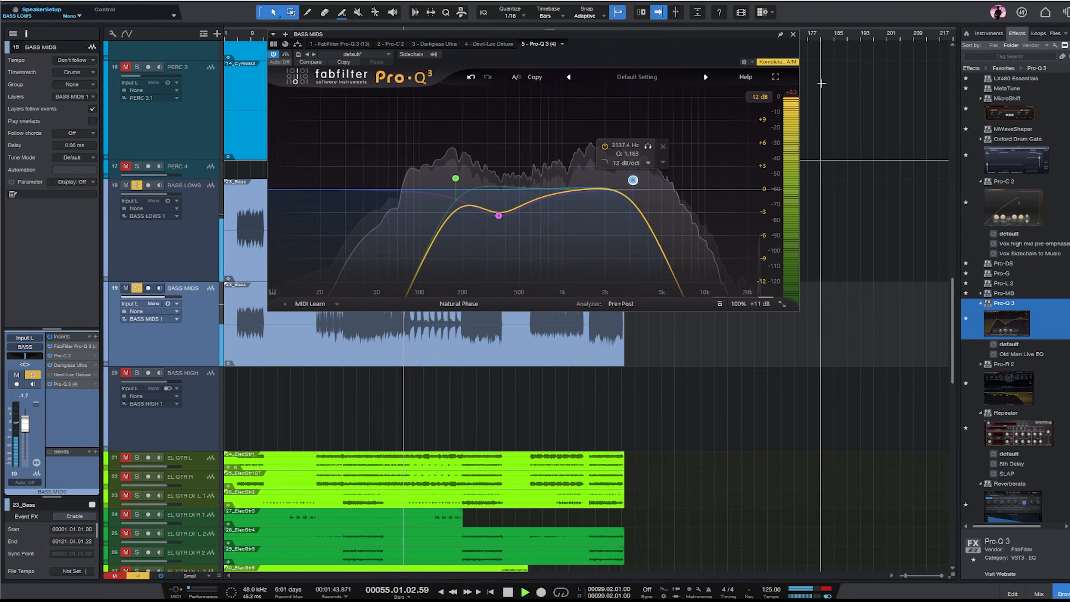
pyautogui.click(793, 33)
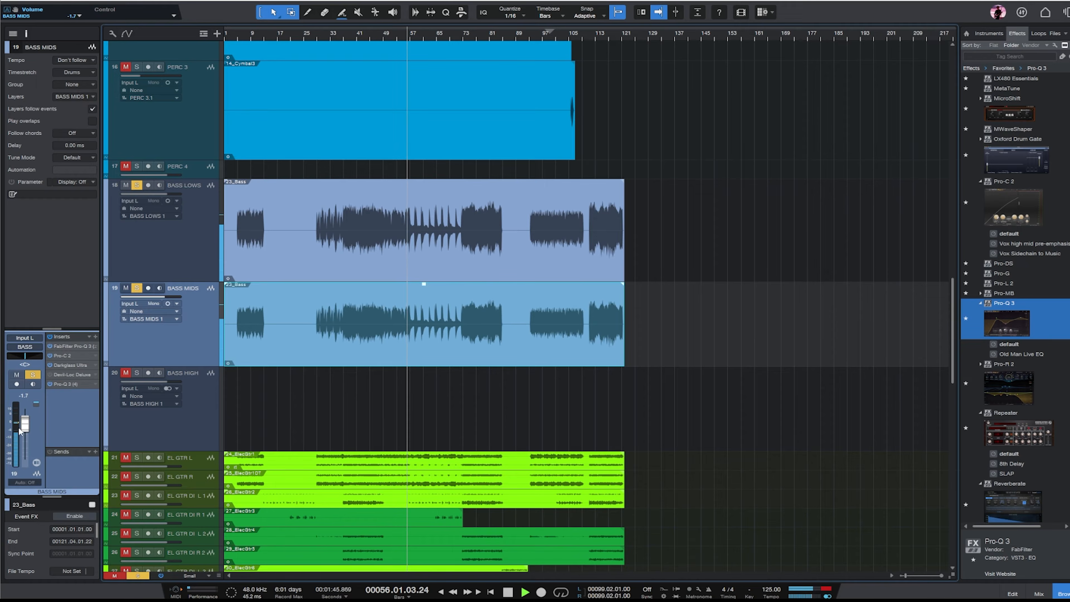
# - Audition the soloed bass layers from bar 41 with Devil-Loc Deluxe open and lower the BASS MIDS fader to -13.8 dB
pyautogui.moveTo(23, 429); pyautogui.dragTo(23, 430)
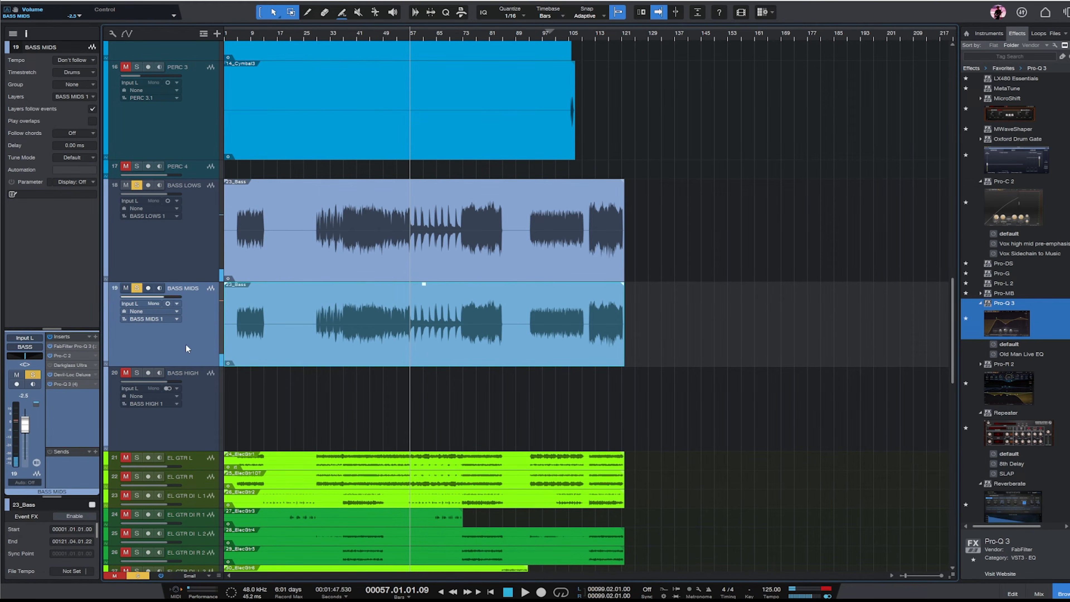
pyautogui.click(359, 35)
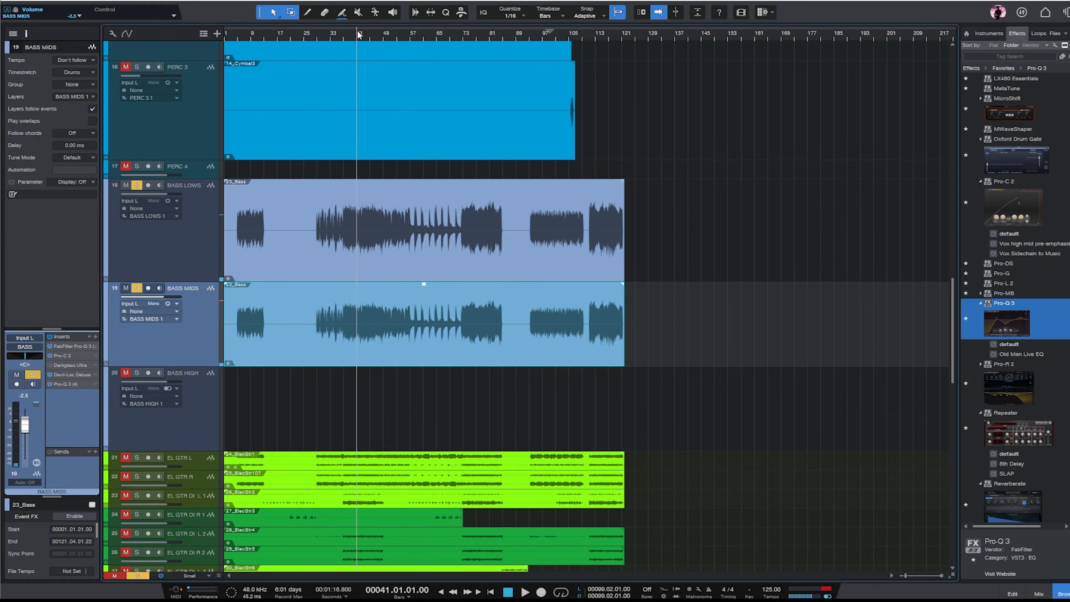
pyautogui.click(72, 374)
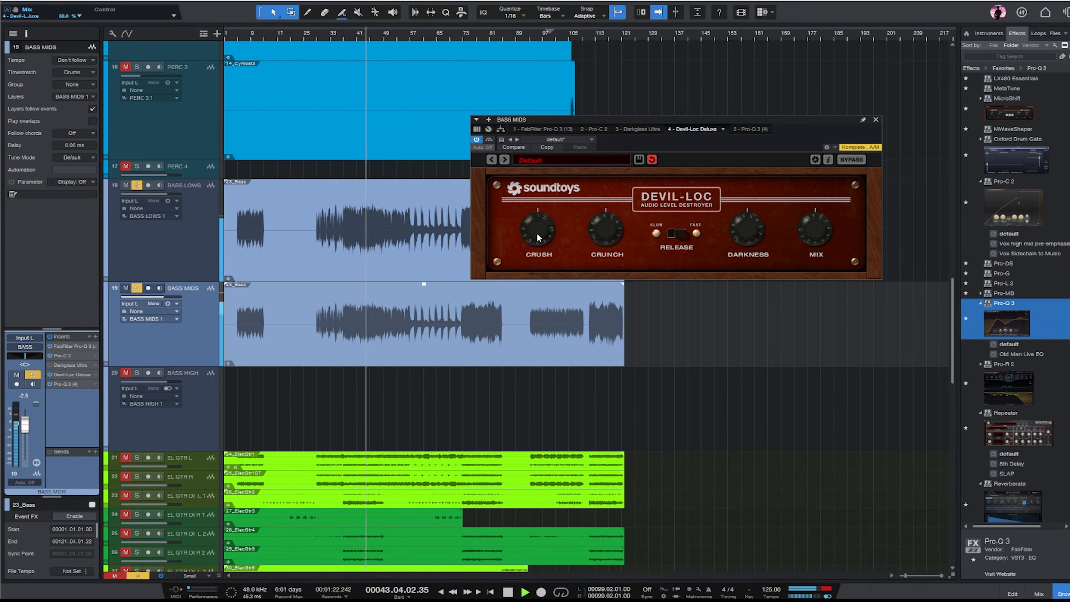
pyautogui.moveTo(25, 426); pyautogui.dragTo(27, 439)
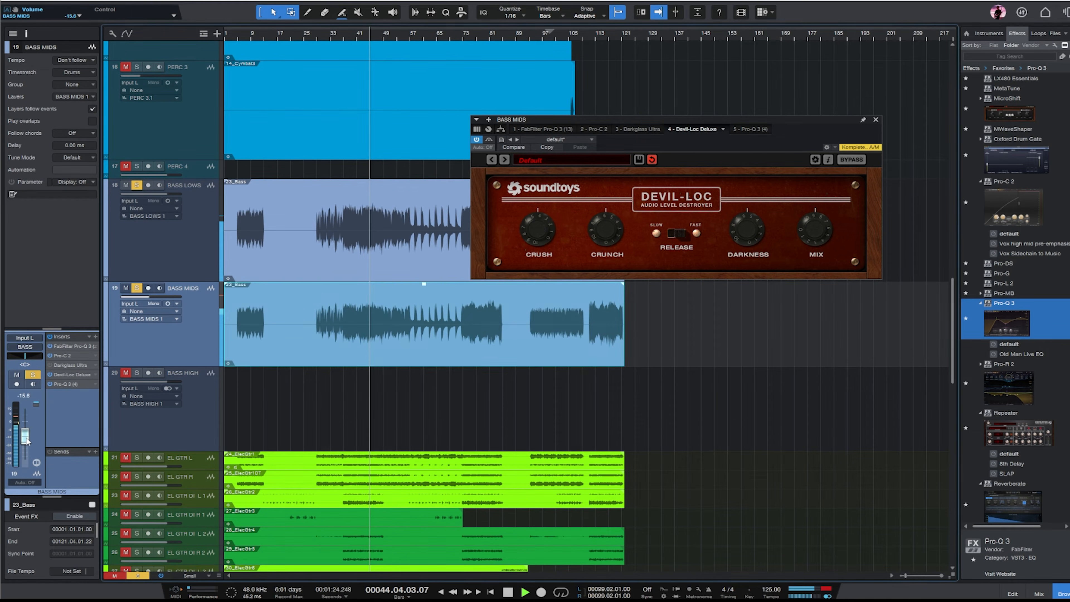
# - In BASS MIDS' first Pro-Q 3, move the low cut to 183 Hz and add a dip of about 4 dB near 600 Hz
pyautogui.doubleClick(69, 348)
pyautogui.moveTo(628, 270); pyautogui.dragTo(661, 273)
pyautogui.moveTo(744, 274); pyautogui.dragTo(736, 304)
pyautogui.moveTo(661, 273); pyautogui.dragTo(660, 270)
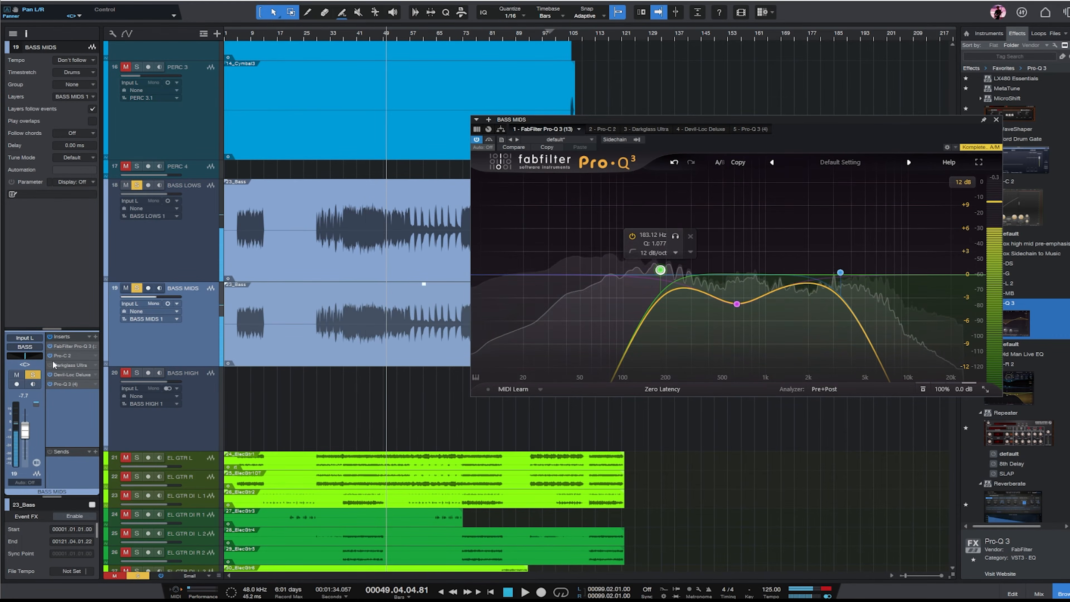
# - Replay the bass layers from bar 41 while checking Devil-Loc Deluxe's parameters in the BASS MIDS inserts
pyautogui.click(49, 375)
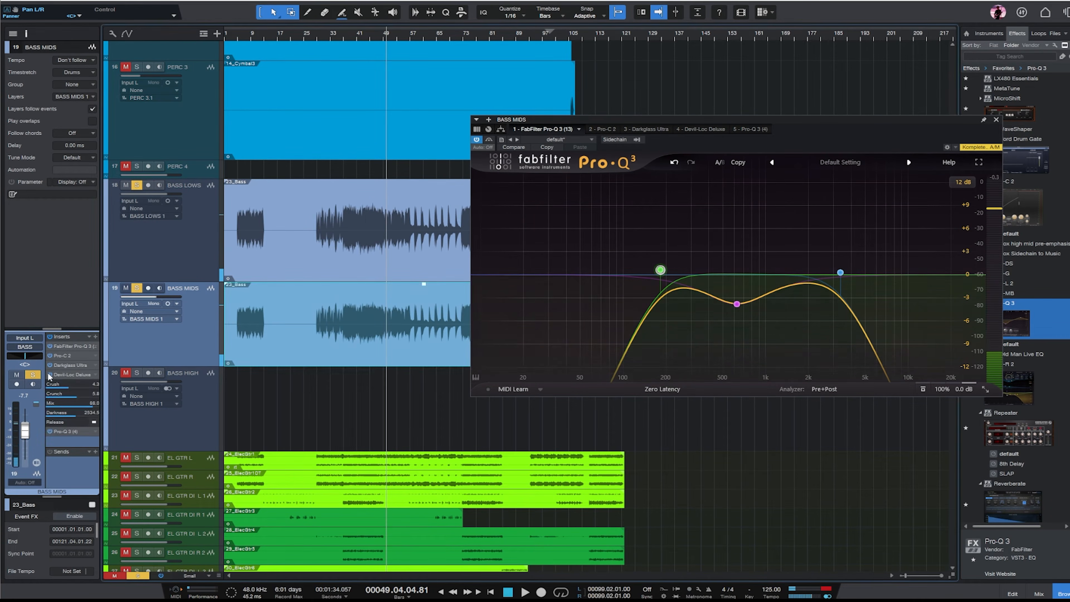
pyautogui.click(358, 35)
pyautogui.press('space')
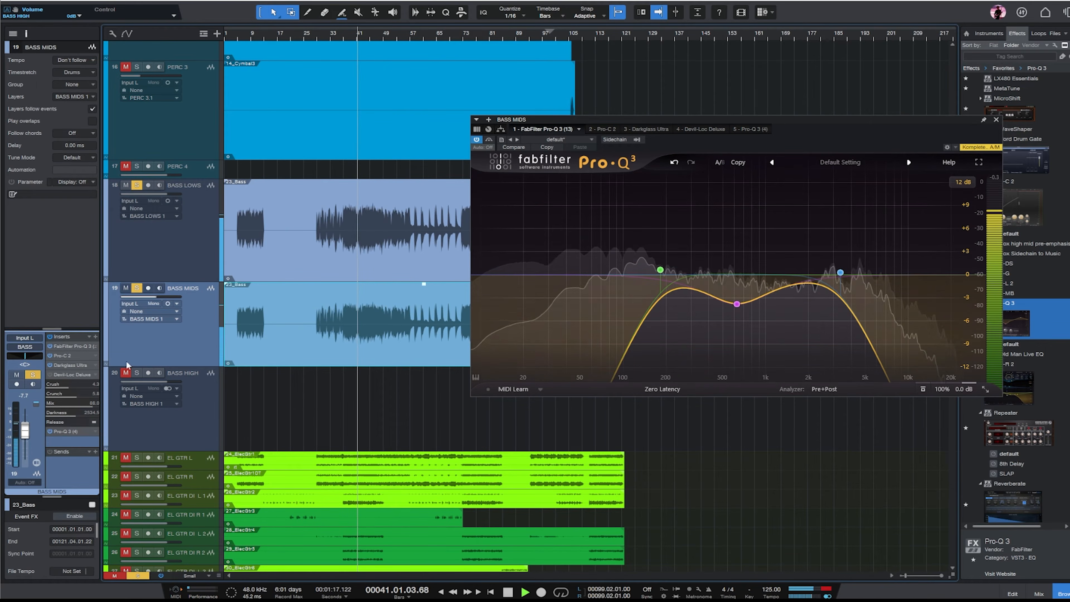
pyautogui.click(68, 376)
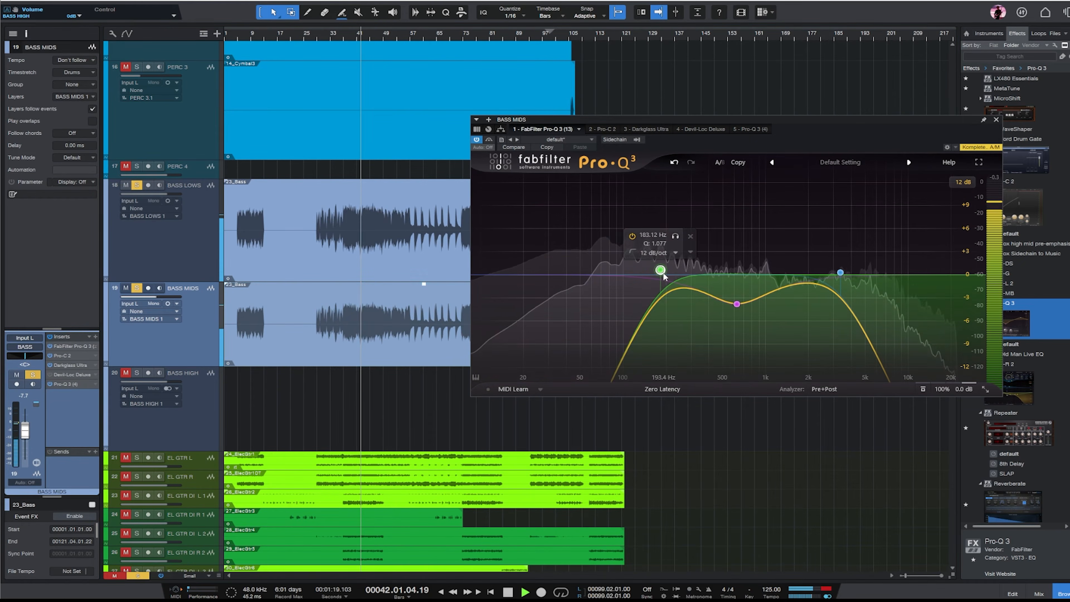
# - Lower the low cut in BASS MIDS' first Pro-Q 3 and raise the track's fader to -2.1 dB
pyautogui.moveTo(664, 277); pyautogui.dragTo(650, 275)
pyautogui.moveTo(25, 429); pyautogui.dragTo(27, 424)
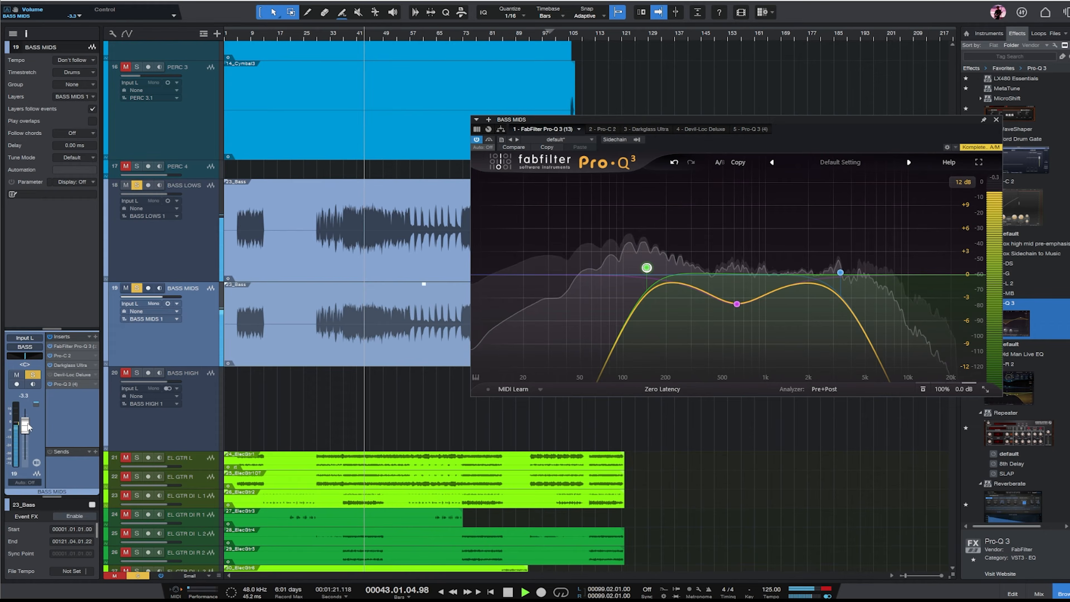
pyautogui.click(995, 120)
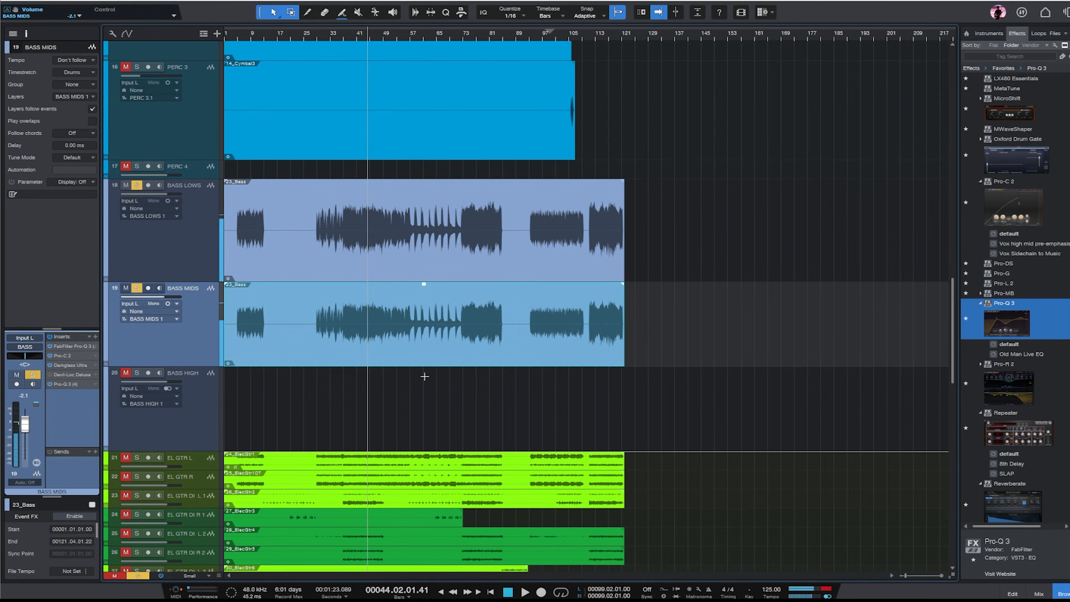
# - Copy the bass clip from BASS MIDS onto the BASS HIGH track, solo that track and cue playback at bar 42
pyautogui.moveTo(386, 361); pyautogui.dragTo(398, 403)
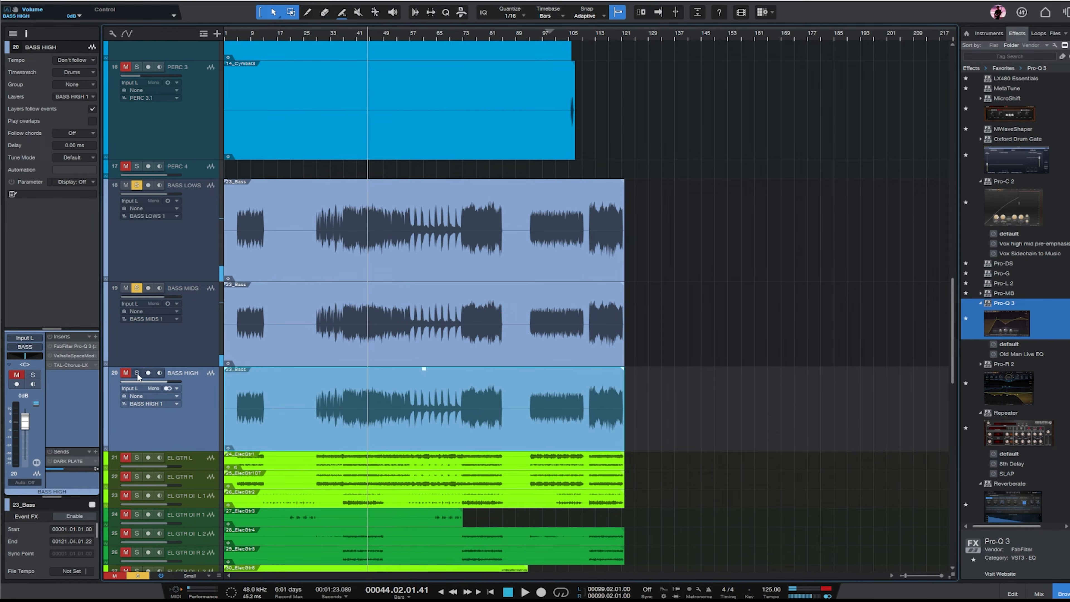
pyautogui.click(361, 35)
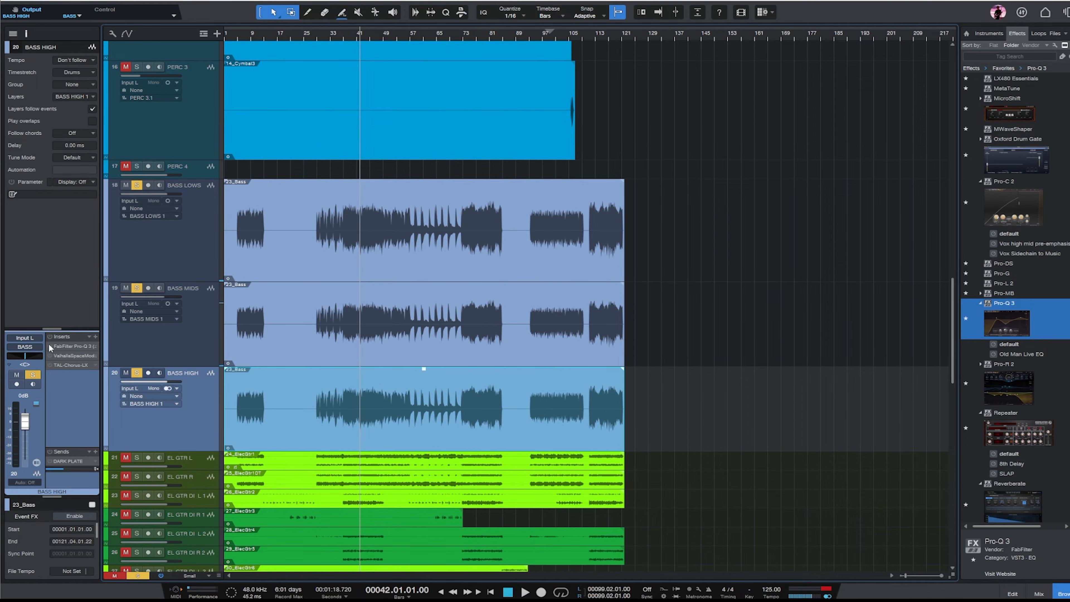
# - Open BASS HIGH's Pro-Q 3, switch on TAL-Chorus-LX during playback and lower the track's fader to -3.8 dB
pyautogui.click(74, 345)
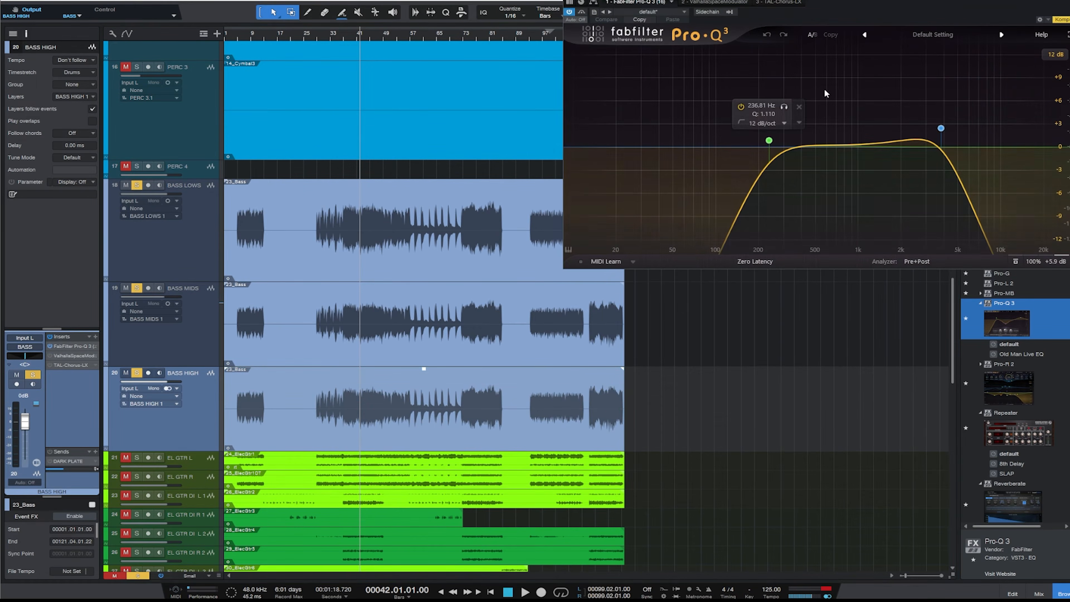
pyautogui.press('space')
pyautogui.click(49, 365)
pyautogui.click(183, 428)
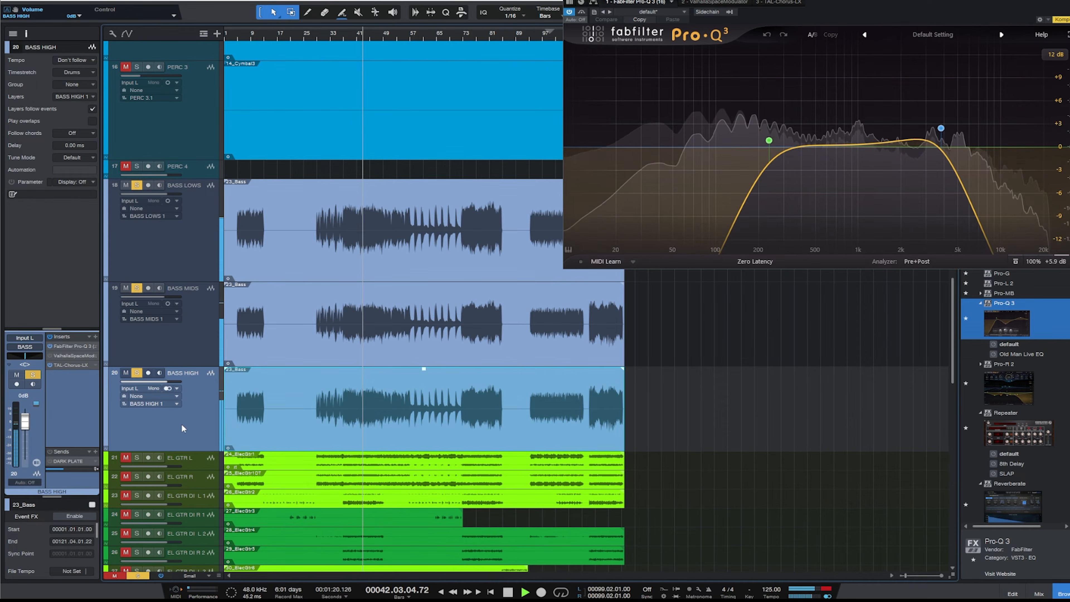
pyautogui.moveTo(30, 415); pyautogui.dragTo(30, 421)
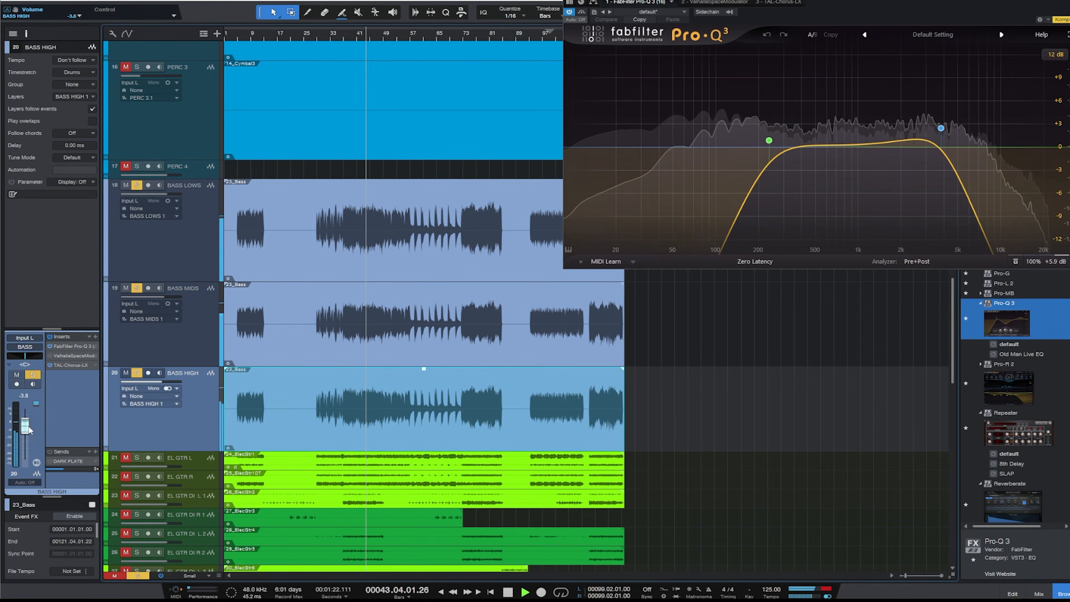
# - Set BASS HIGH's Pro-Q 3 low cut to 278 Hz and high cut to 2170 Hz, and raise its output to about +9 dB
pyautogui.moveTo(769, 140); pyautogui.dragTo(779, 141)
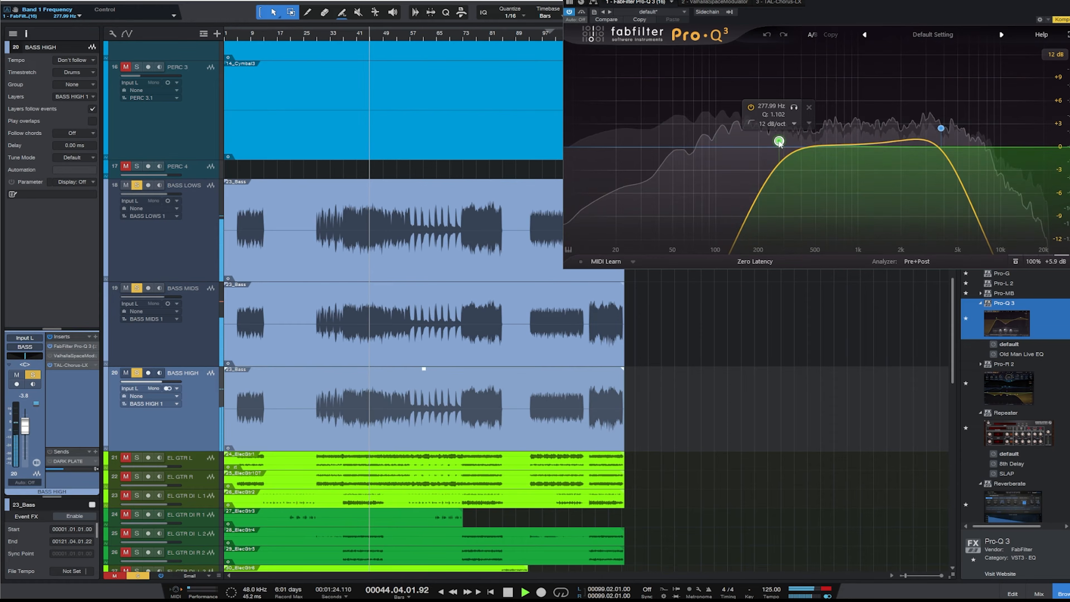
pyautogui.moveTo(941, 127); pyautogui.dragTo(906, 139)
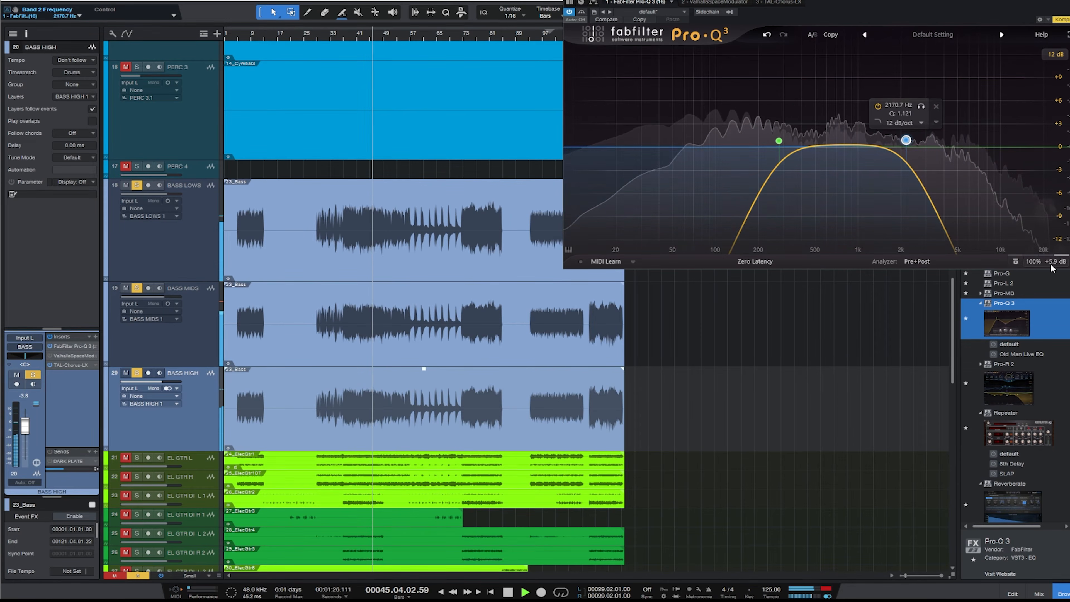
pyautogui.moveTo(1051, 262)
pyautogui.moveTo(1049, 213); pyautogui.dragTo(1052, 162)
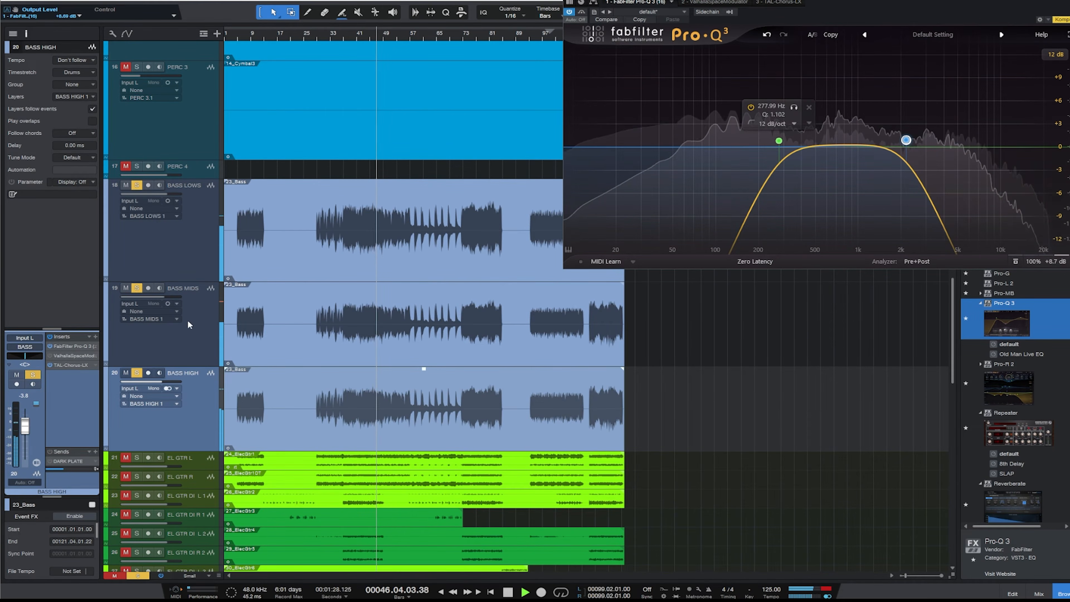
# - Check the Duck sidechain plug-in on BASS LOWS and close its window
pyautogui.click(200, 228)
pyautogui.moveTo(893, 15); pyautogui.dragTo(670, 89)
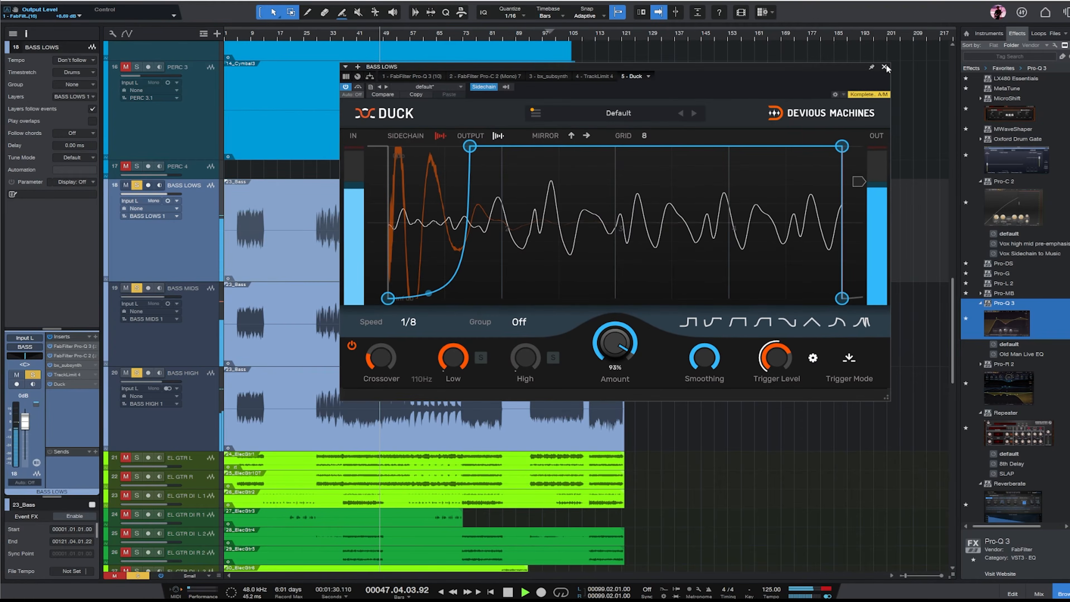
pyautogui.click(886, 68)
# - Show the mixer's bus channels and solo the DRUMS bus together with the BASS bus
pyautogui.click(1029, 595)
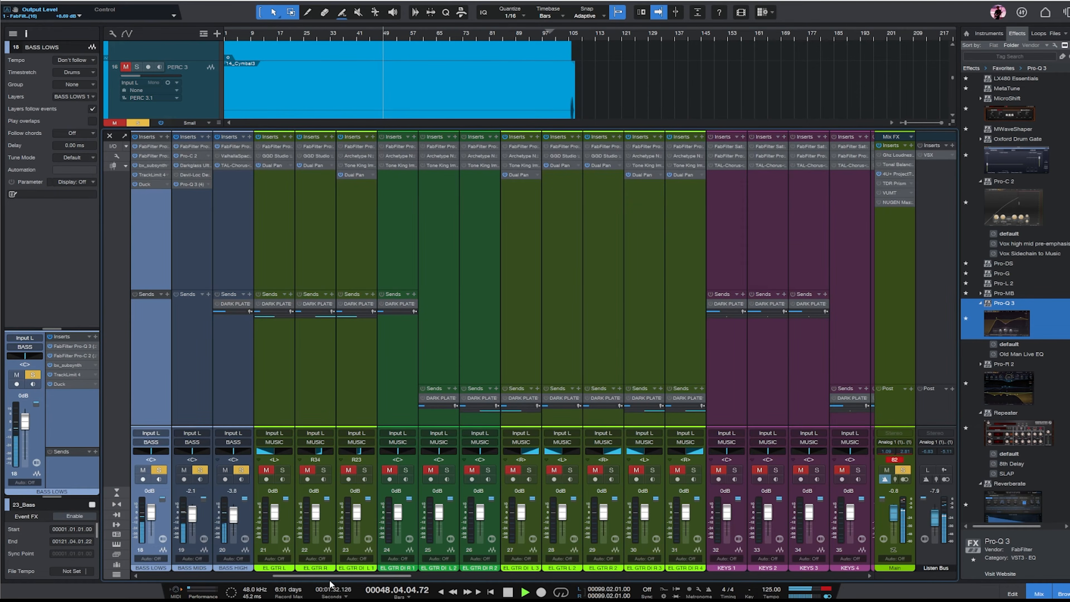
pyautogui.moveTo(331, 575); pyautogui.dragTo(784, 576)
pyautogui.click(638, 205)
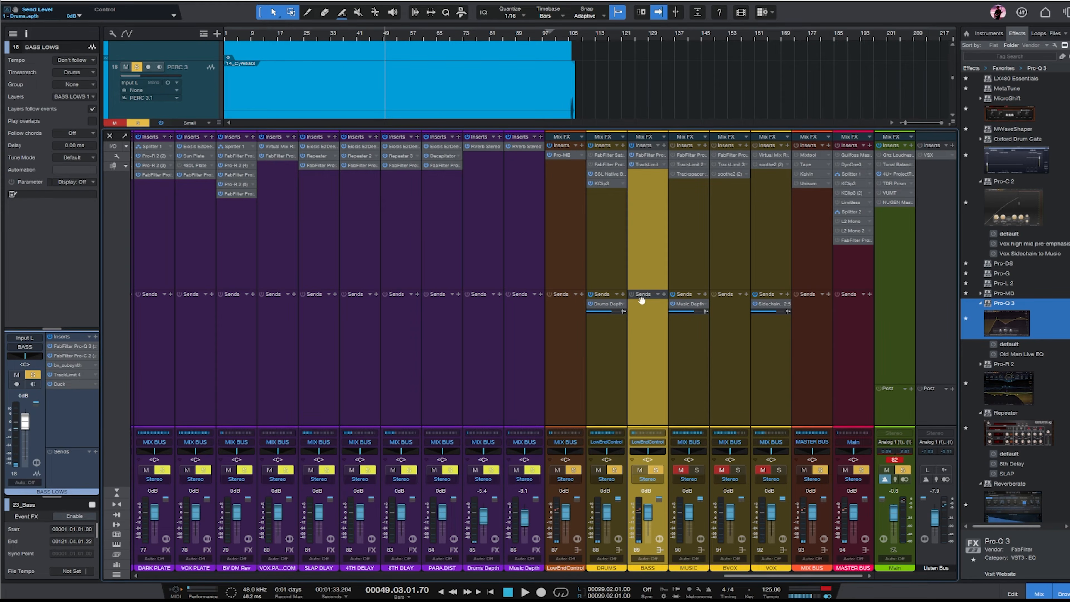
# - Play from bar 36 and set the BASS bus fader to +0.8 dB
pyautogui.click(341, 39)
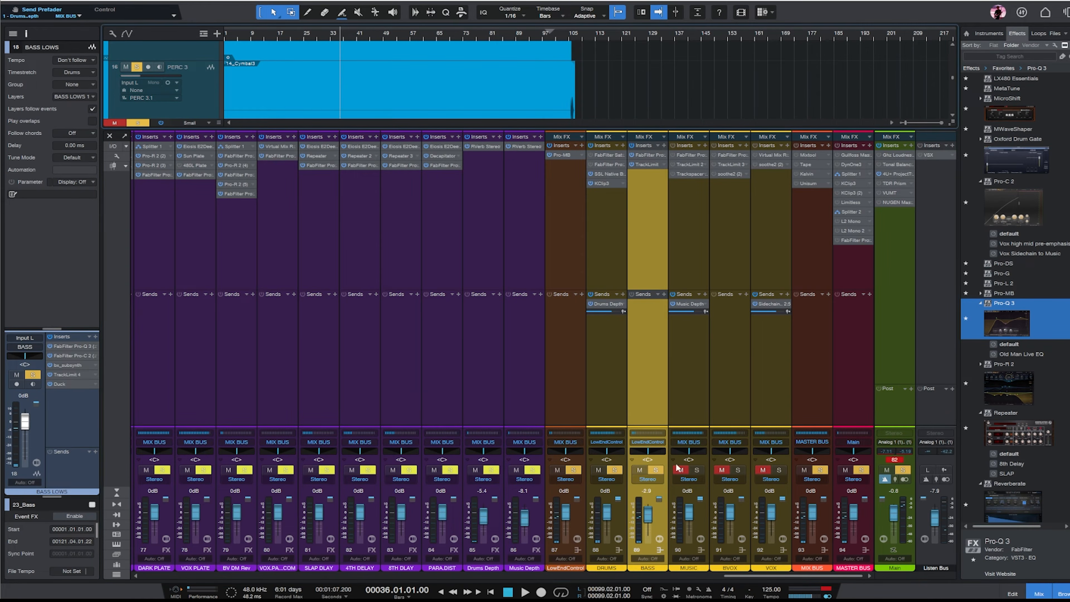
pyautogui.press('space')
pyautogui.hscroll(-1, 657, 520)
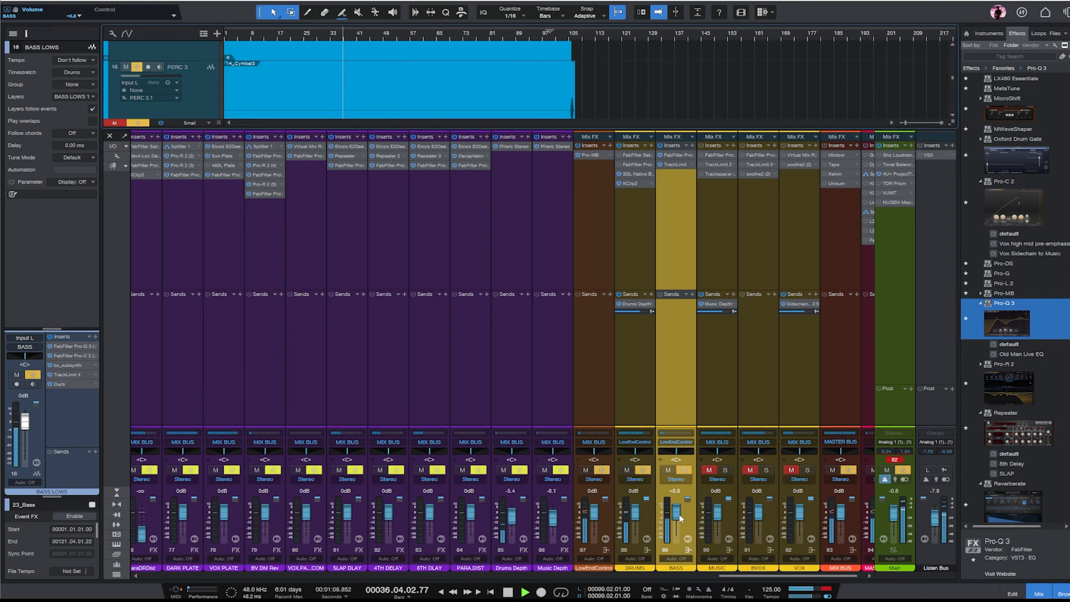
# - In the BASS bus's Pro-Q 3, add a low cut at 33 Hz and set the processing mode to Natural Phase
pyautogui.click(686, 155)
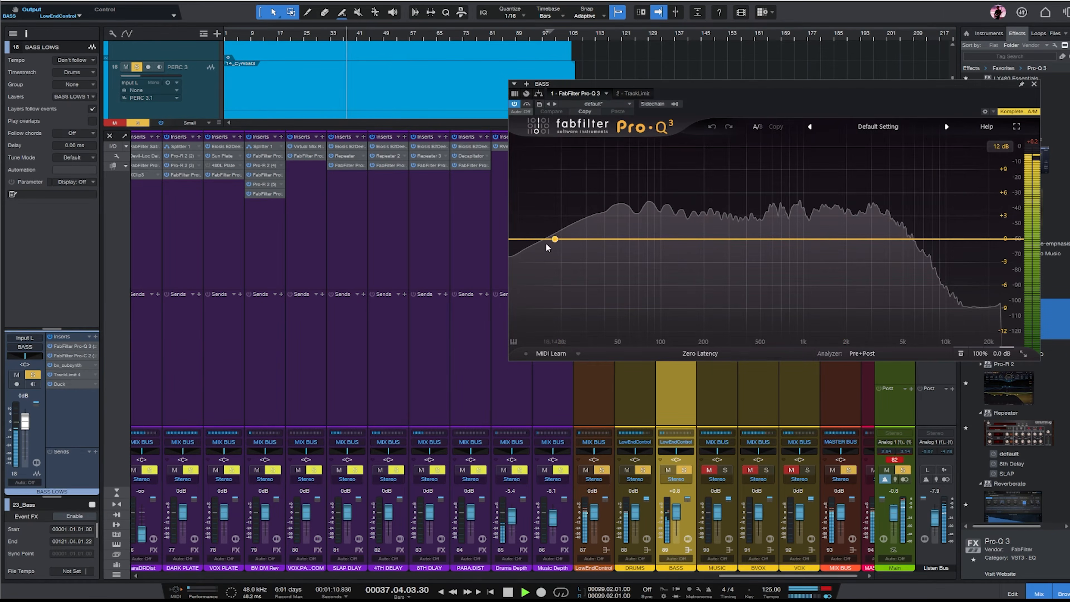
pyautogui.moveTo(515, 240); pyautogui.dragTo(592, 230)
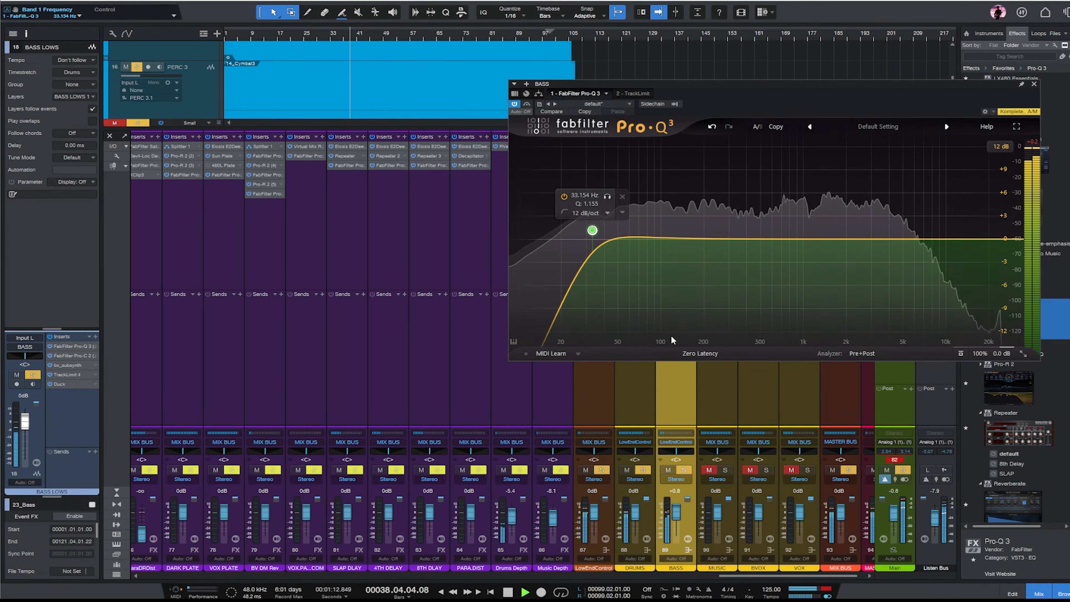
pyautogui.click(700, 354)
pyautogui.click(693, 375)
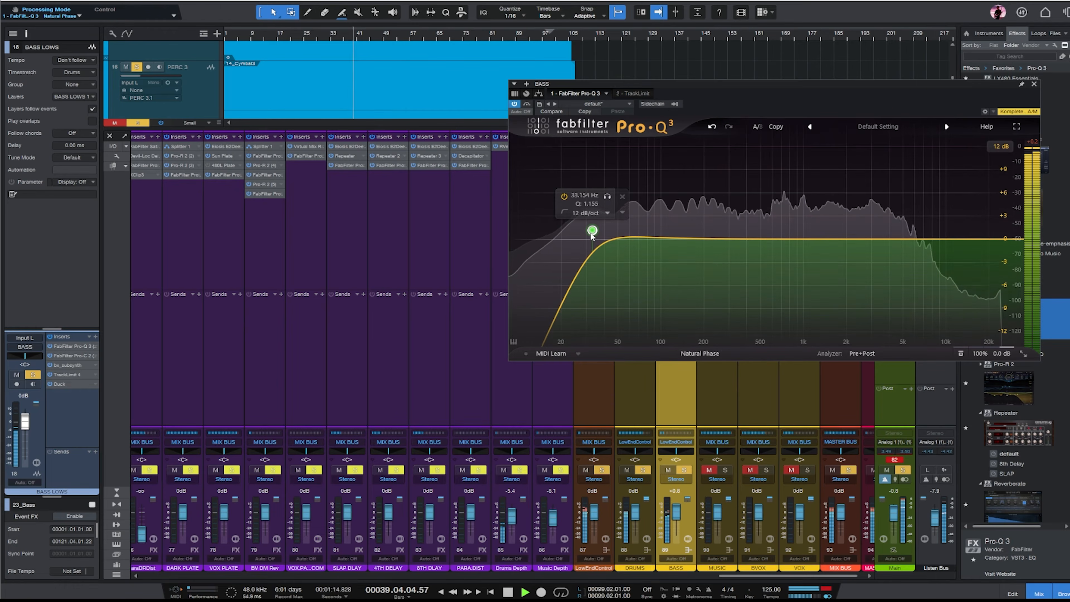
# - Add bell cuts to the BASS bus EQ: 1.70 dB at about 144 Hz with Q 2.110, and 2.46 dB at about 495 Hz
pyautogui.moveTo(707, 240); pyautogui.dragTo(683, 257)
pyautogui.scroll(3, 686, 248)
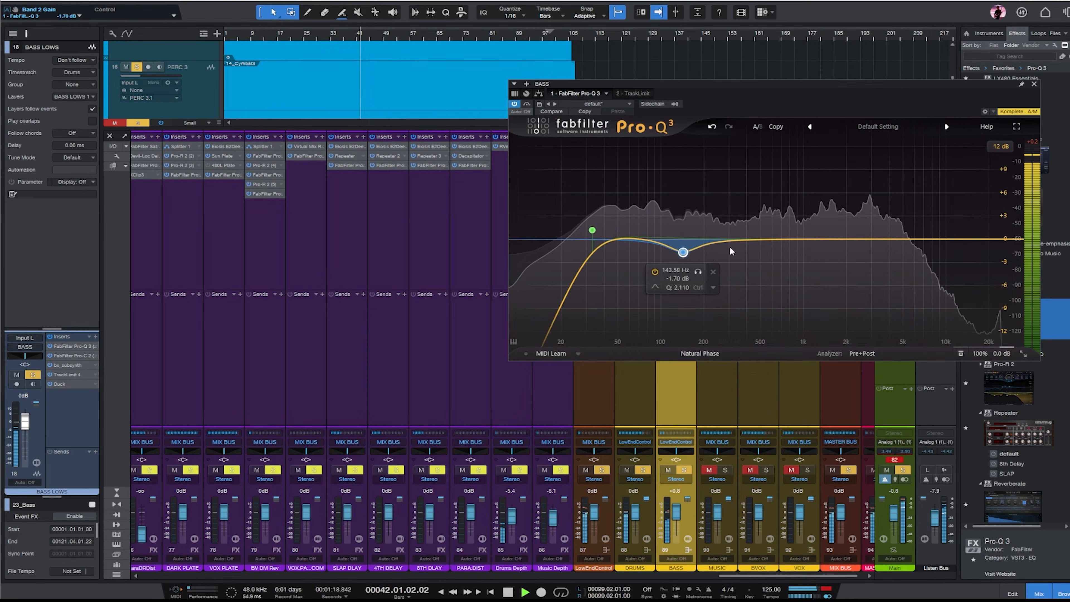
pyautogui.moveTo(757, 241)
pyautogui.mouseDown()
pyautogui.moveTo(757, 272)
pyautogui.moveTo(759, 261)
pyautogui.mouseUp()
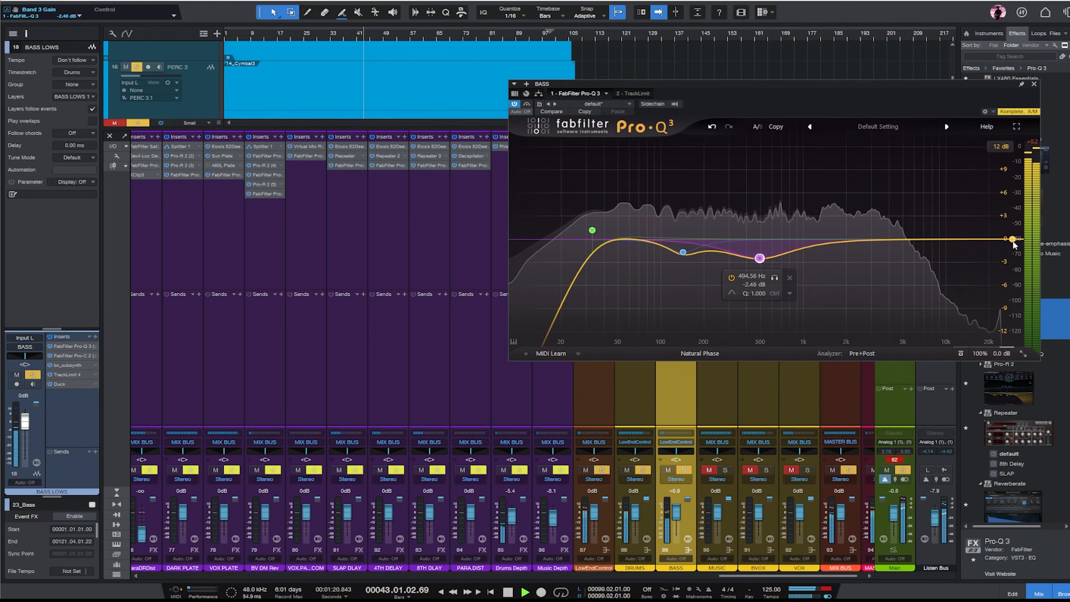
# - Add a 12 dB/oct high cut at about 6049 Hz with Q 1.496 to the BASS bus EQ
pyautogui.moveTo(913, 240); pyautogui.dragTo(913, 217)
pyautogui.scroll(-1, 926, 223)
pyautogui.scroll(1, 926, 240)
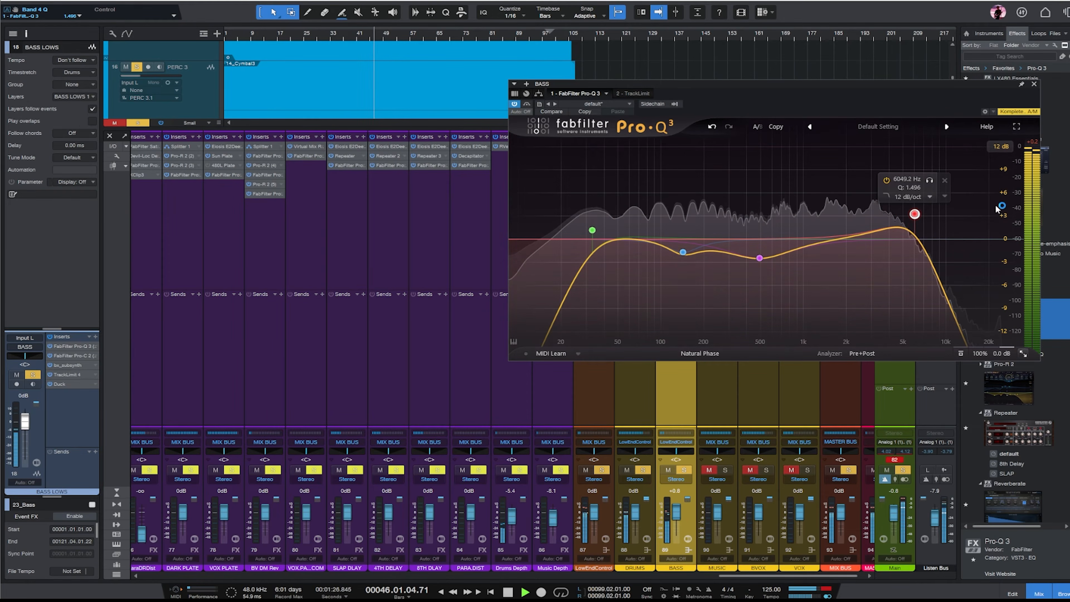
# - Resize the EQ window to Medium, add a bell cut of about 3.5 dB near 250 Hz, and close it
pyautogui.click(1024, 353)
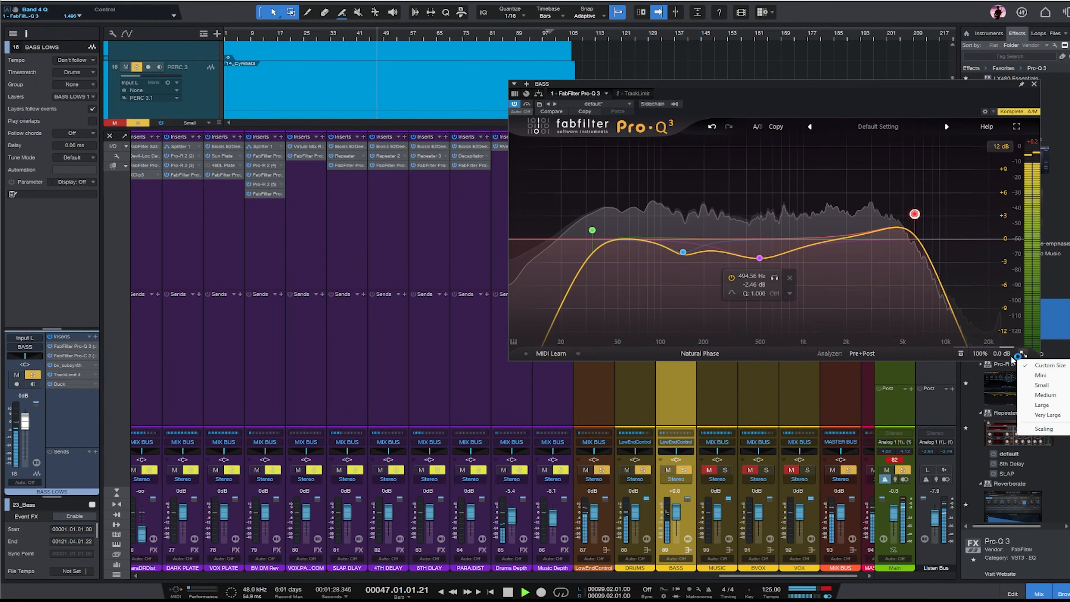
pyautogui.click(1044, 394)
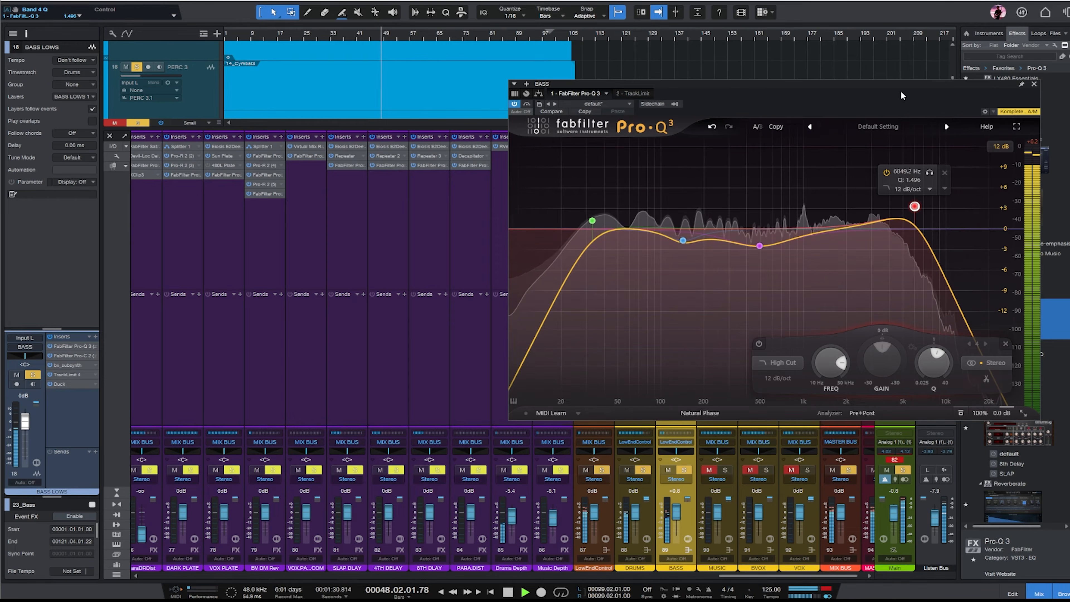
pyautogui.moveTo(899, 88); pyautogui.dragTo(876, 85)
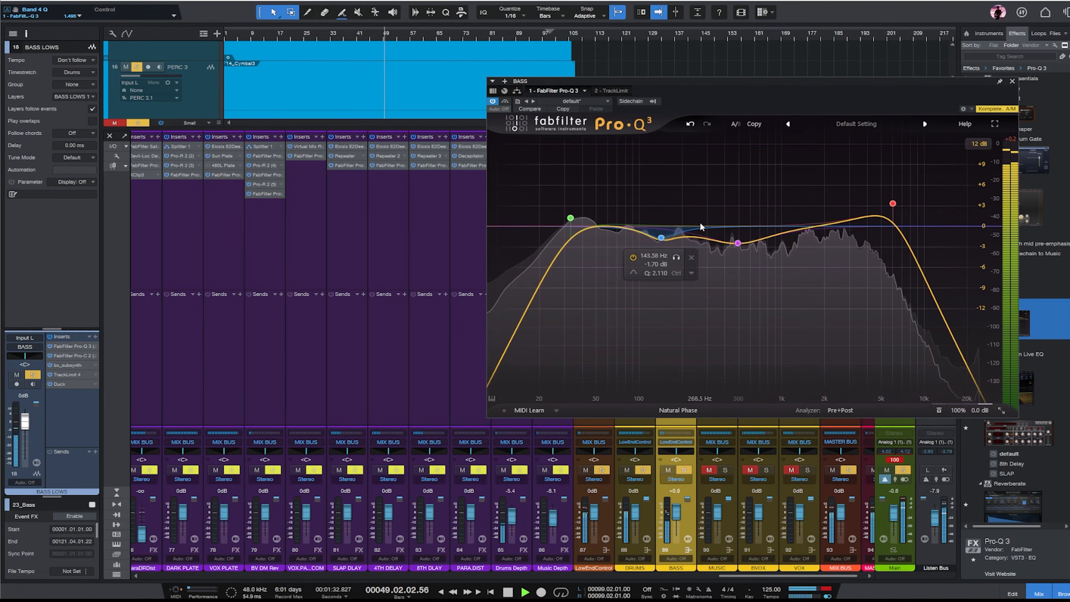
pyautogui.moveTo(708, 241)
pyautogui.mouseDown()
pyautogui.moveTo(698, 175)
pyautogui.moveTo(696, 253)
pyautogui.mouseUp()
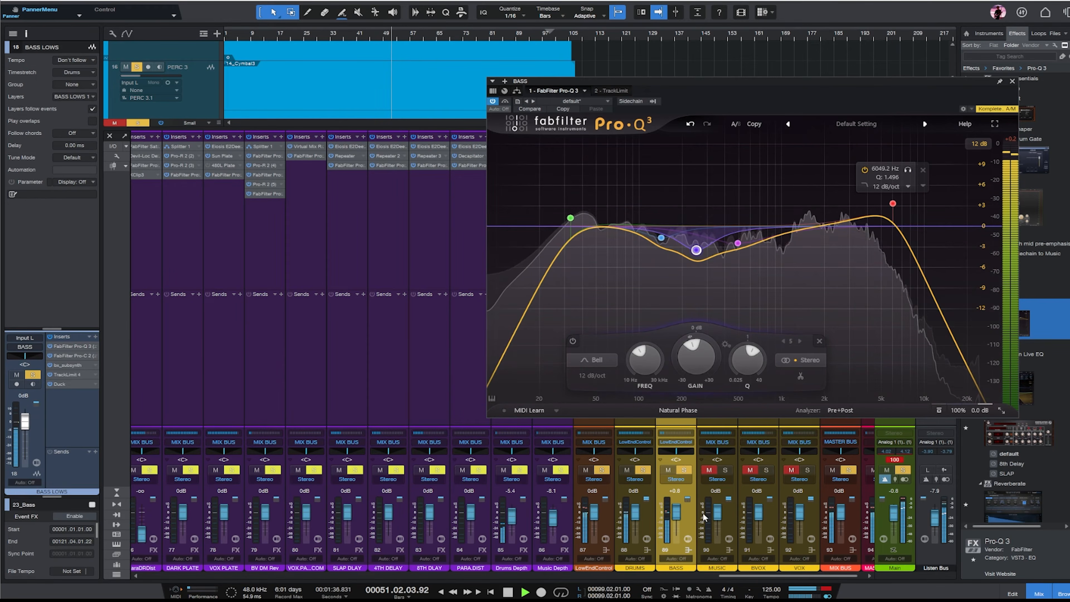
pyautogui.click(1013, 81)
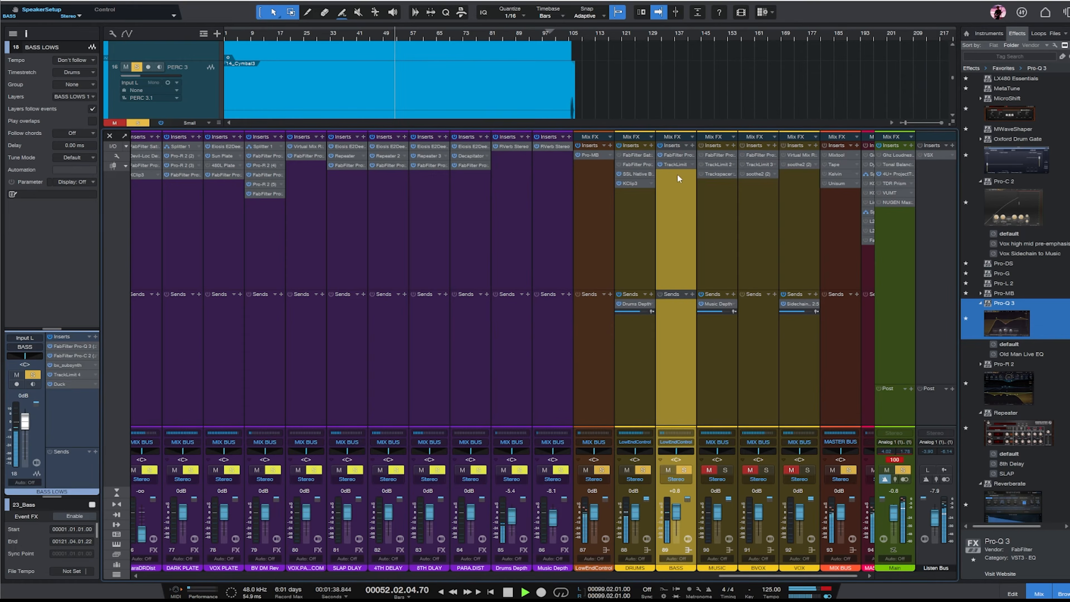
# - In the BASS bus's TrackLimit, enable Gain Link, set the threshold to -7.3 and the release to 240.81 ms, and close the plug-in
pyautogui.click(670, 165)
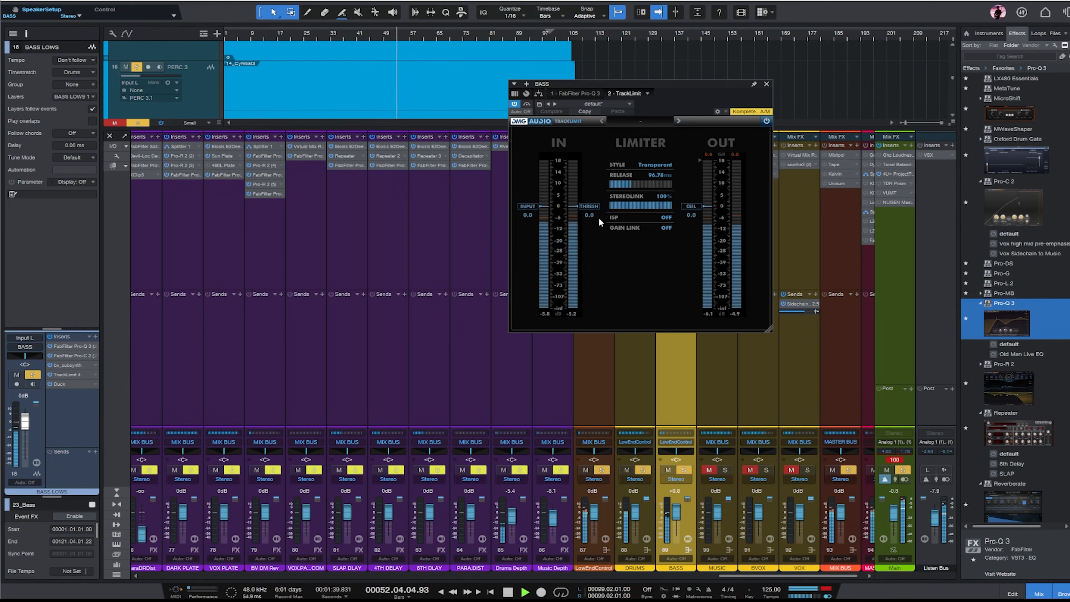
pyautogui.click(667, 228)
pyautogui.moveTo(583, 211); pyautogui.dragTo(603, 365)
pyautogui.moveTo(636, 190); pyautogui.dragTo(661, 192)
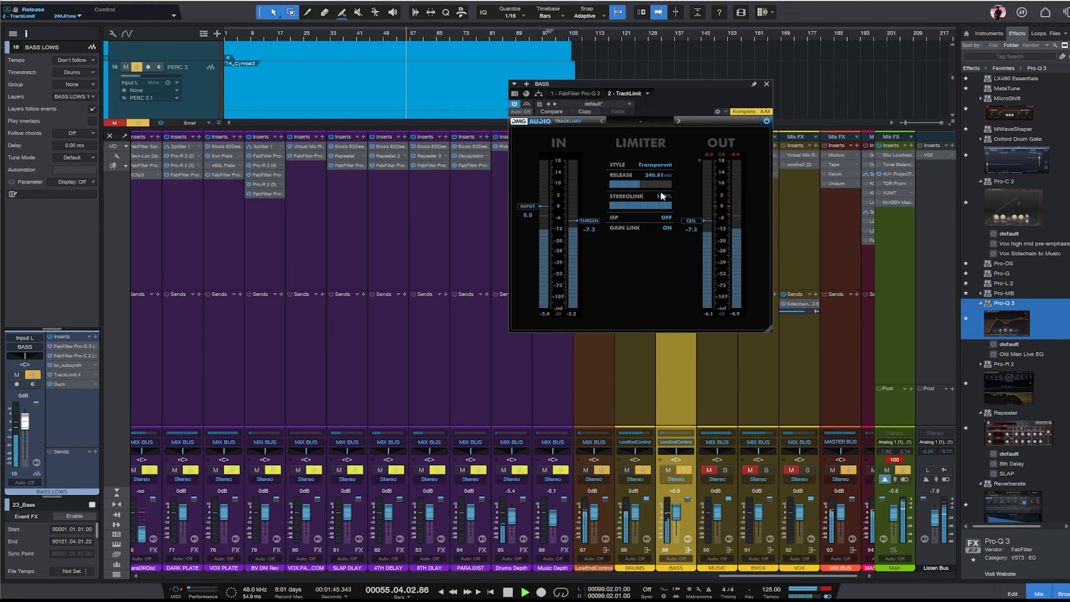
pyautogui.click(767, 85)
# - Raise the BASS bus fader to +2.5 dB and the Listen Bus fader to -6.3 dB
pyautogui.moveTo(679, 516); pyautogui.dragTo(678, 513)
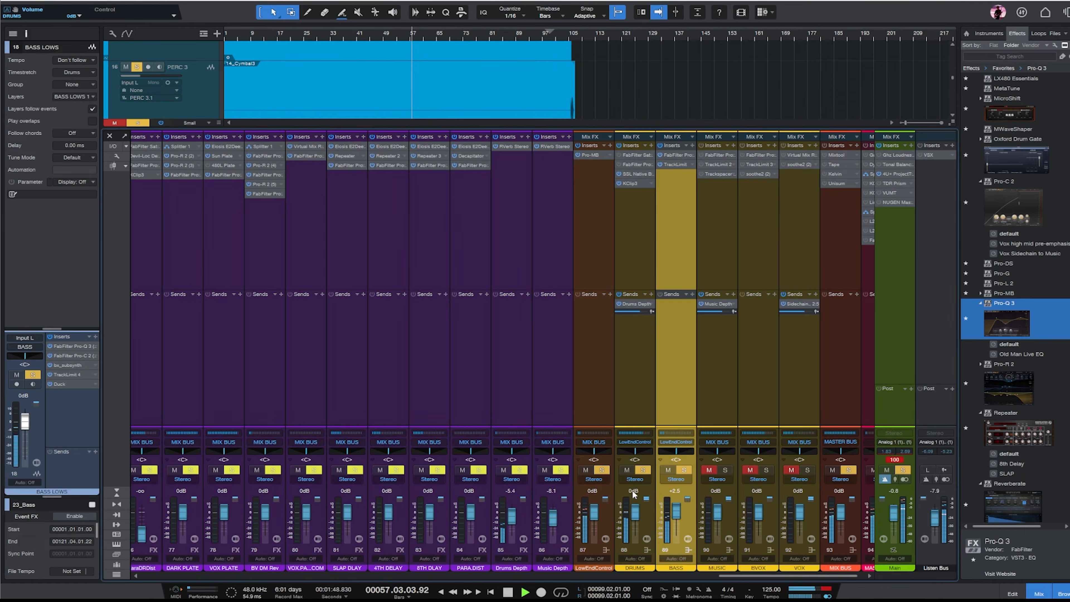
pyautogui.moveTo(935, 525); pyautogui.dragTo(935, 522)
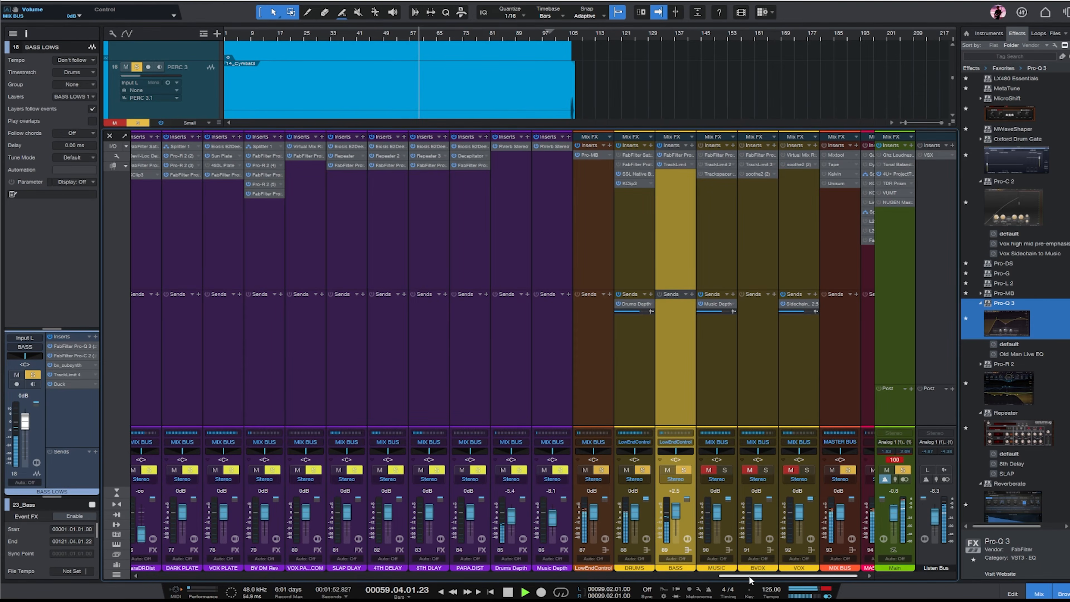
# - Lower the BASS LOWS channel fader to -2.1 dB and return to the mixer's bus channels
pyautogui.moveTo(784, 574); pyautogui.dragTo(143, 546)
pyautogui.moveTo(238, 575); pyautogui.dragTo(348, 574)
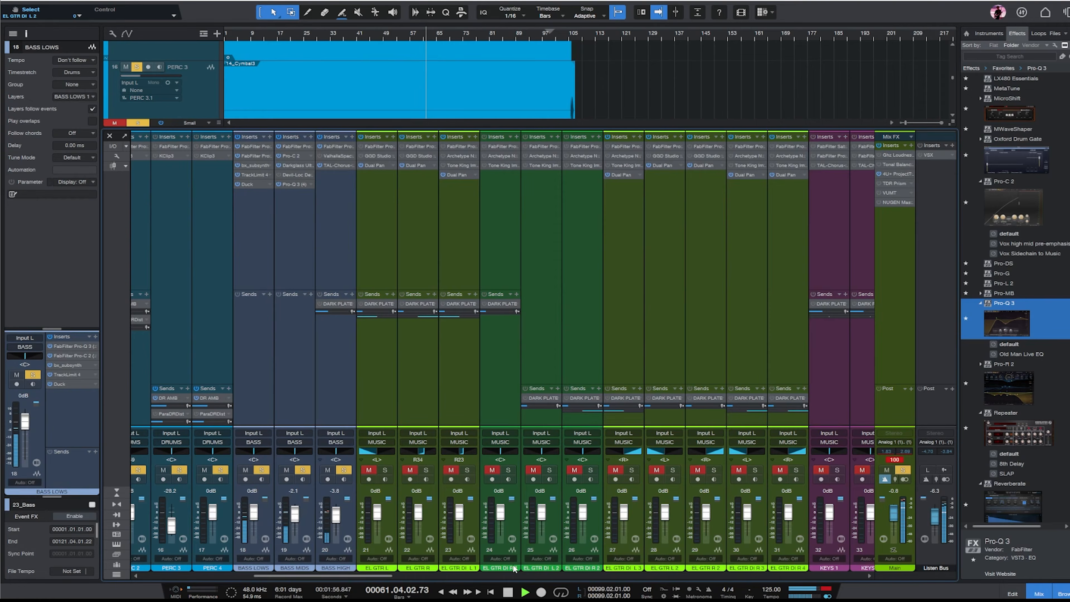
pyautogui.moveTo(248, 516); pyautogui.dragTo(248, 519)
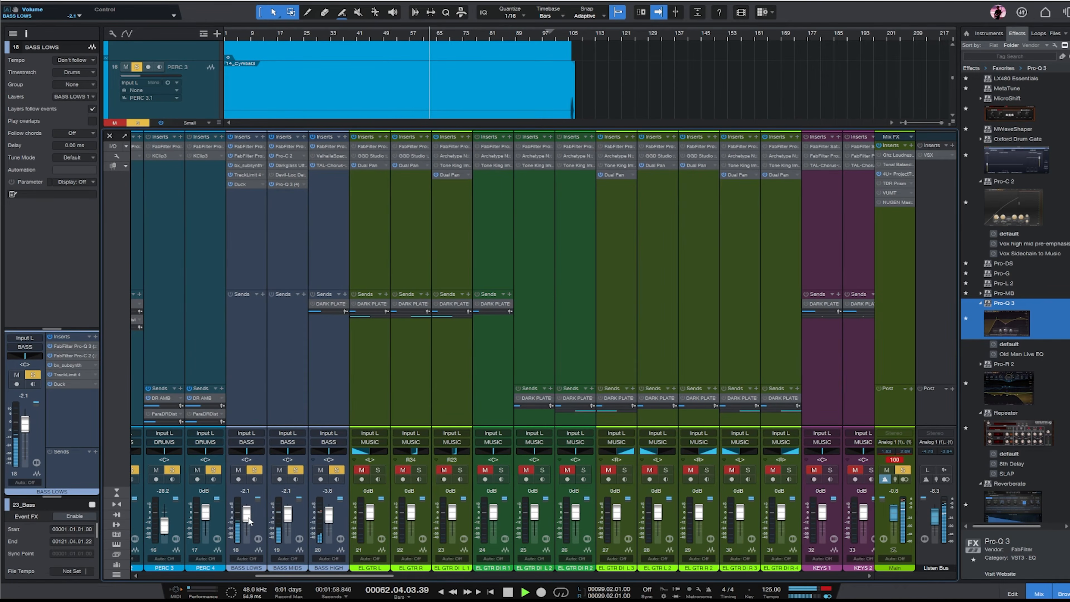
pyautogui.moveTo(339, 575); pyautogui.dragTo(809, 574)
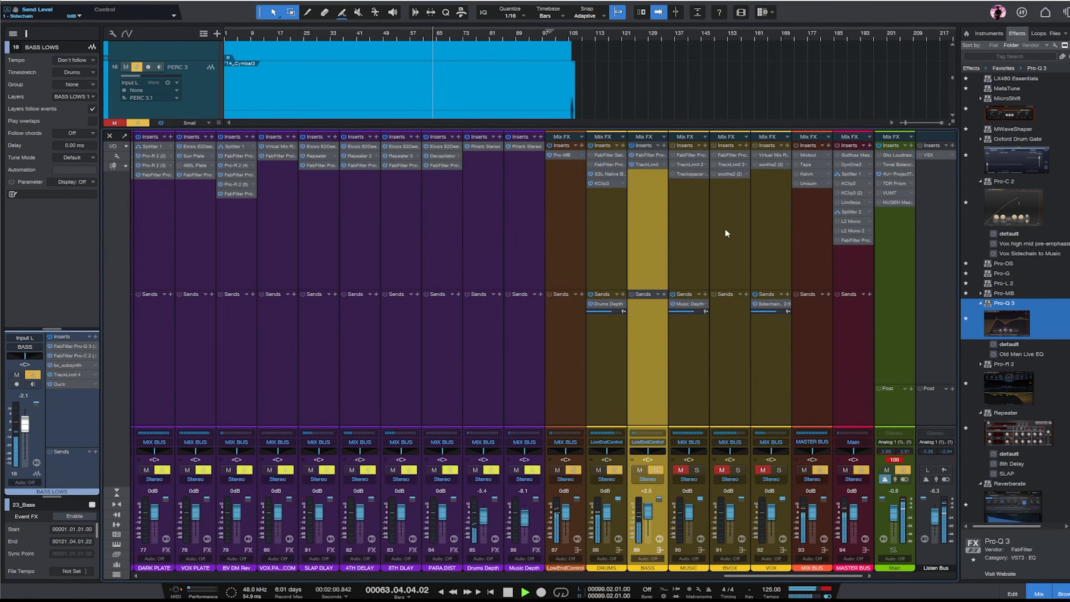
# - Stop playback, clear all solos, and close the mixer to show the electric guitar tracks in the arrangement
pyautogui.click(905, 470)
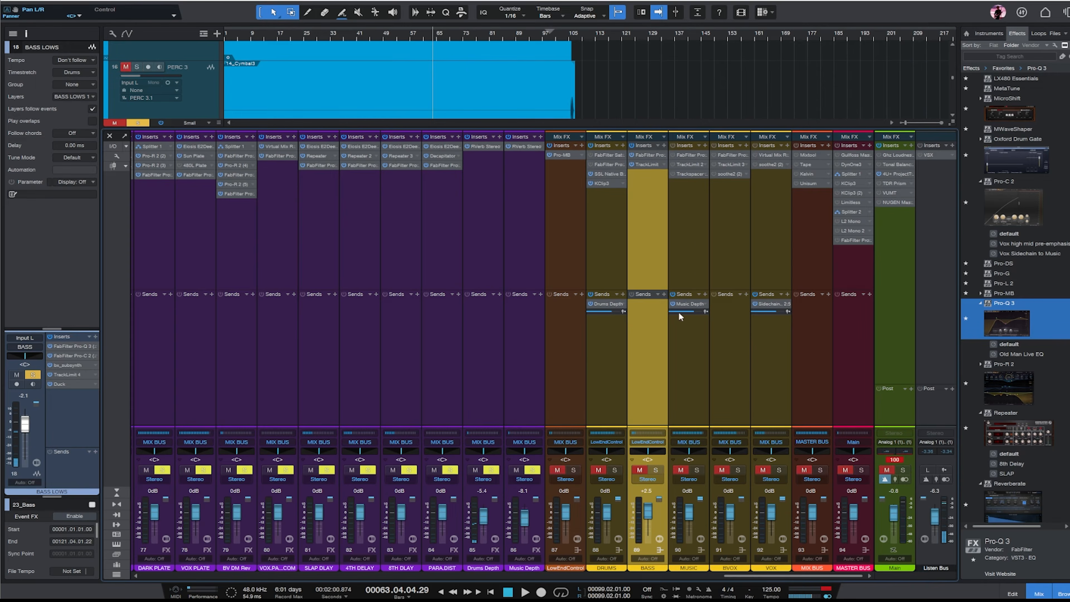
pyautogui.click(684, 321)
pyautogui.click(1028, 593)
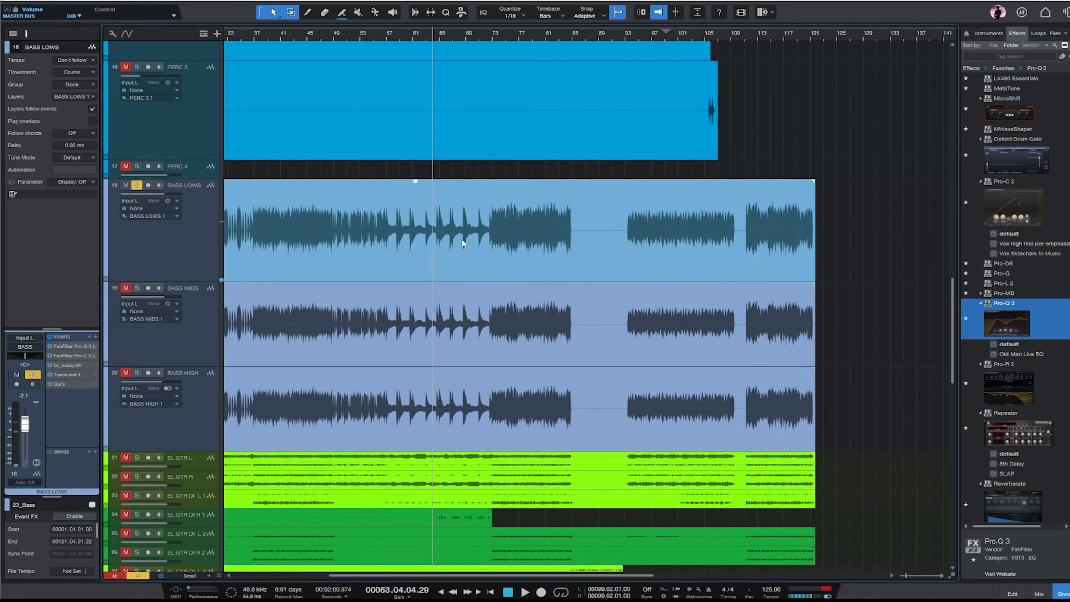
pyautogui.scroll(-4, 305, 297)
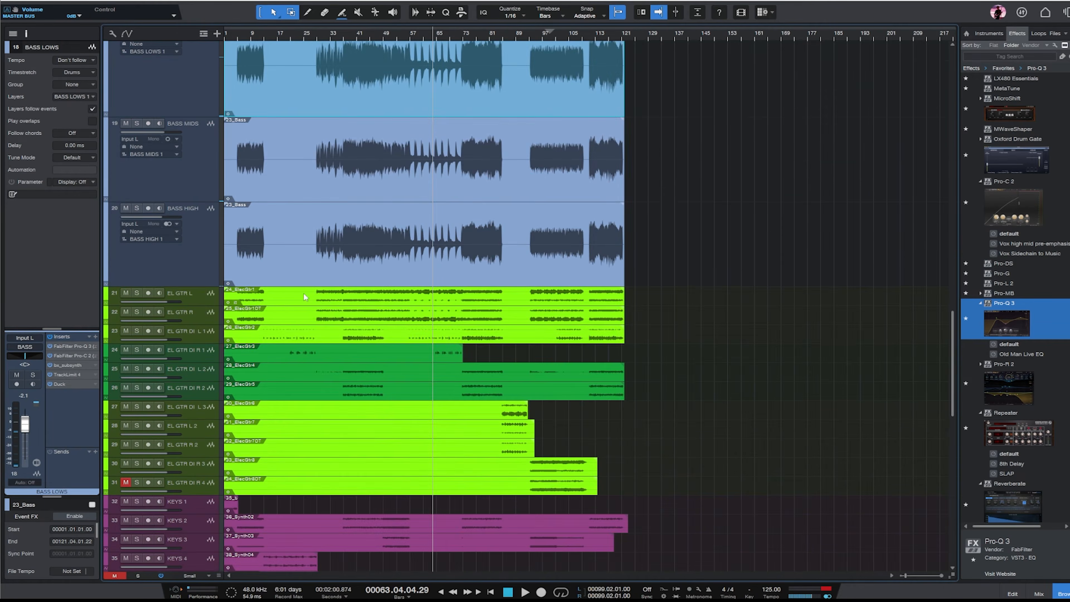
# - Select the EL GTR L and EL GTR R tracks and increase their height to show larger waveforms
pyautogui.click(193, 314)
pyautogui.keyDown('shift'); pyautogui.click(197, 295); pyautogui.keyUp('shift')
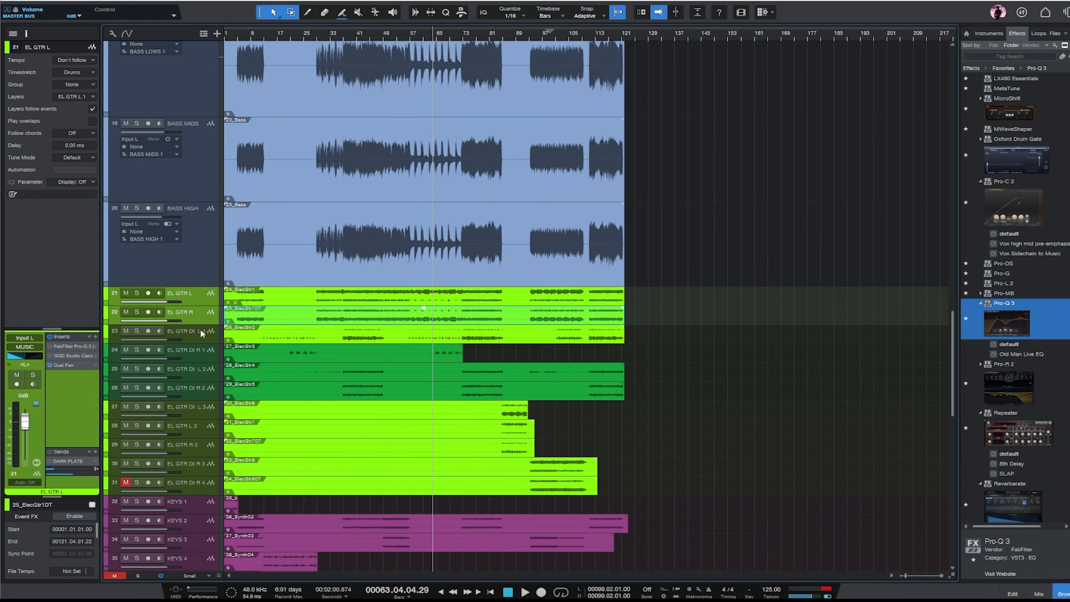
pyautogui.moveTo(203, 324); pyautogui.dragTo(203, 426)
pyautogui.scroll(-3, 588, 379)
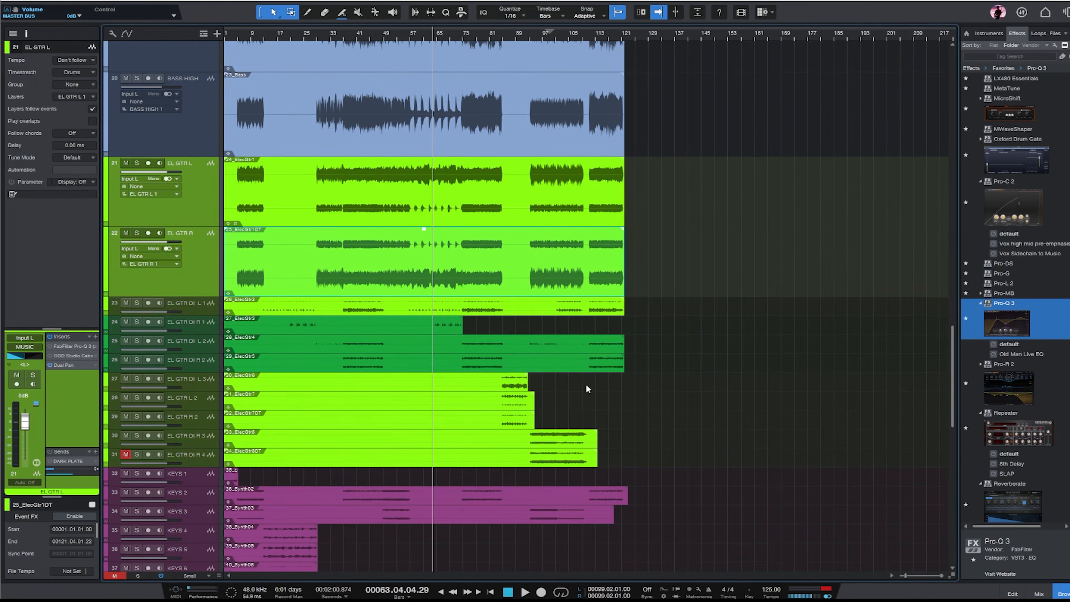
# - Move EL GTR DI R 3 and EL GTR DI R 4 directly below EL GTR R, and EL GTR DI L 1 below EL GTR DI R 2
pyautogui.click(245, 441)
pyautogui.keyDown('shift'); pyautogui.click(122, 449); pyautogui.keyUp('shift')
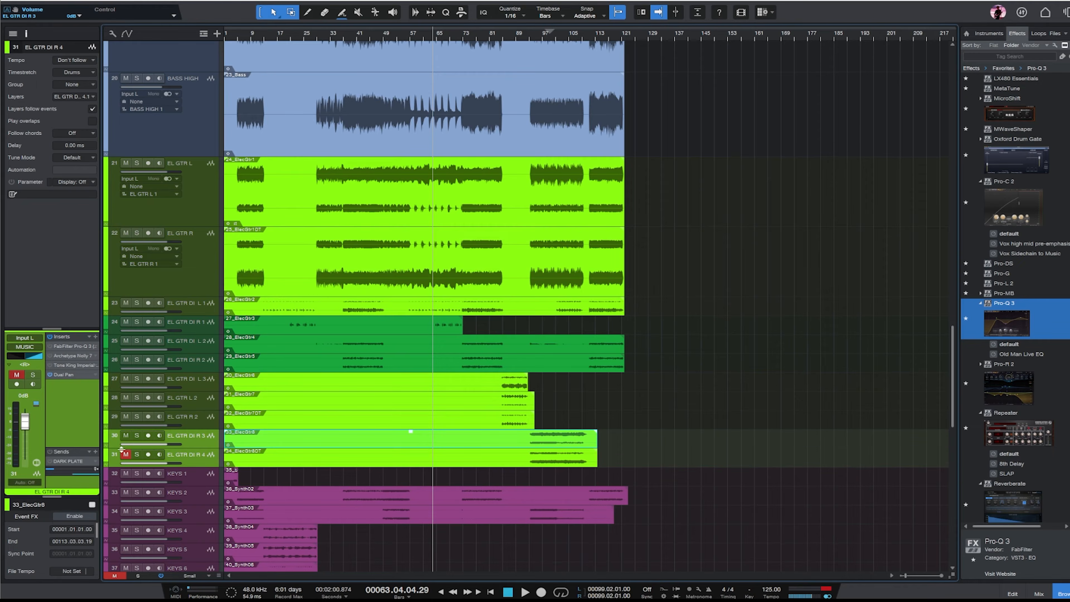
pyautogui.moveTo(195, 444); pyautogui.dragTo(198, 301)
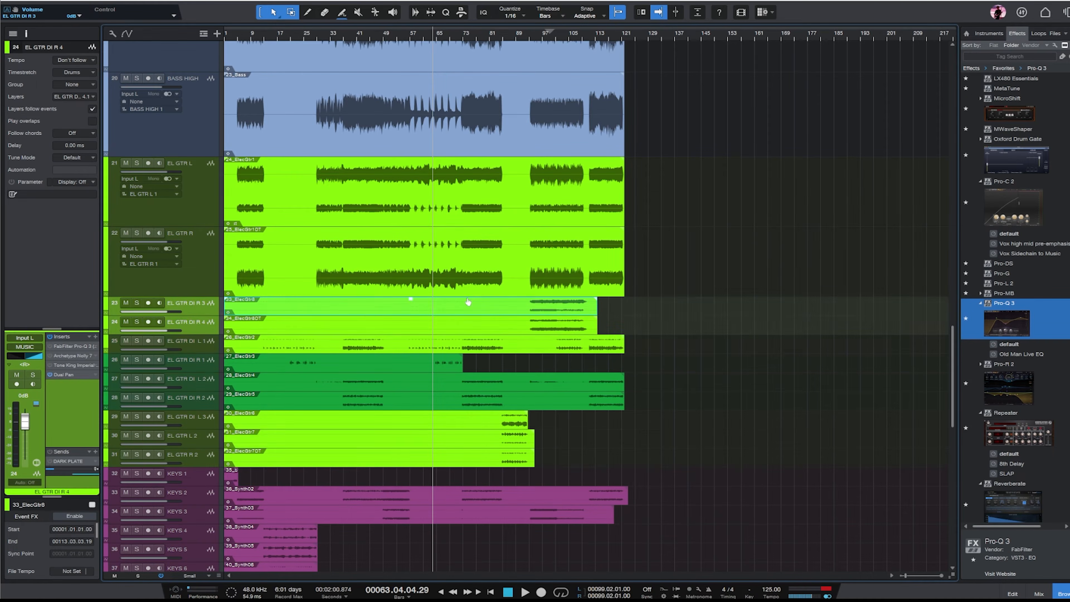
pyautogui.moveTo(204, 344); pyautogui.dragTo(217, 419)
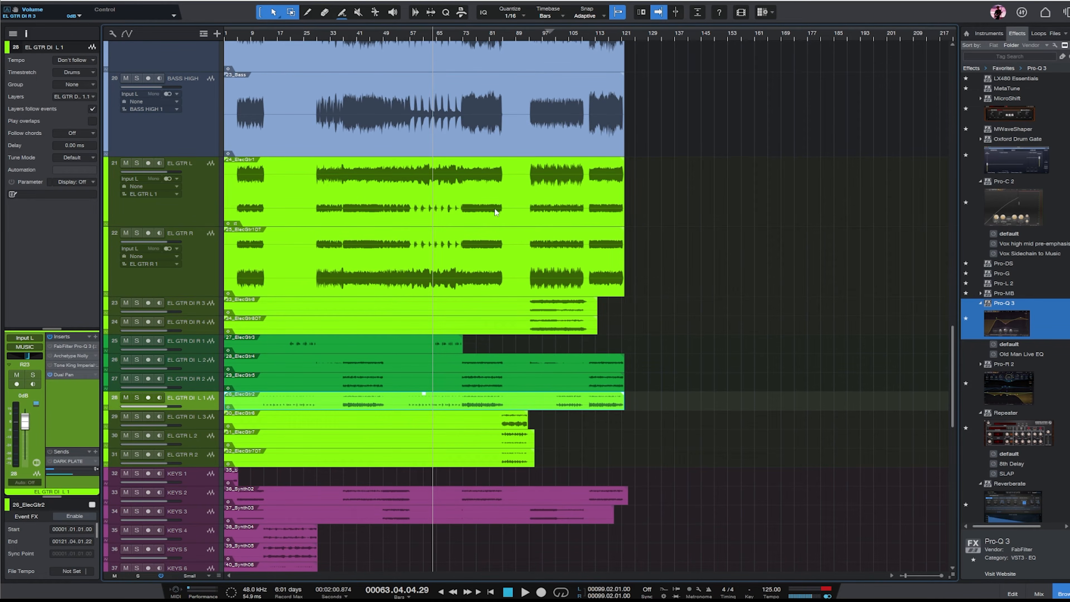
# - Solo EL GTR DI L 3, audition it from bar 86, and move the track directly below EL GTR DI R 4
pyautogui.click(511, 33)
pyautogui.click(203, 424)
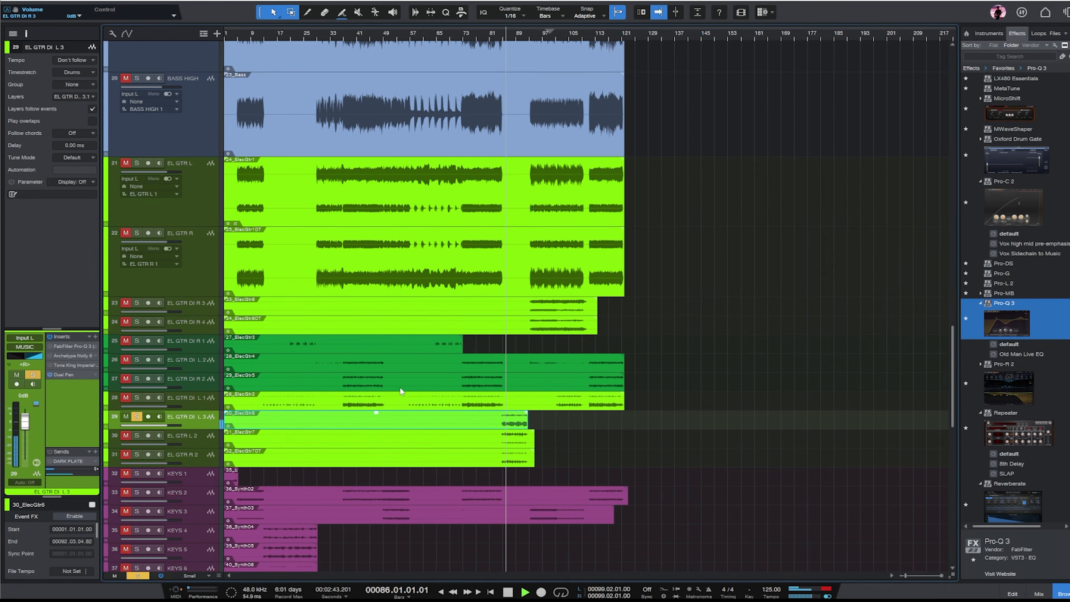
pyautogui.moveTo(198, 422); pyautogui.dragTo(203, 350)
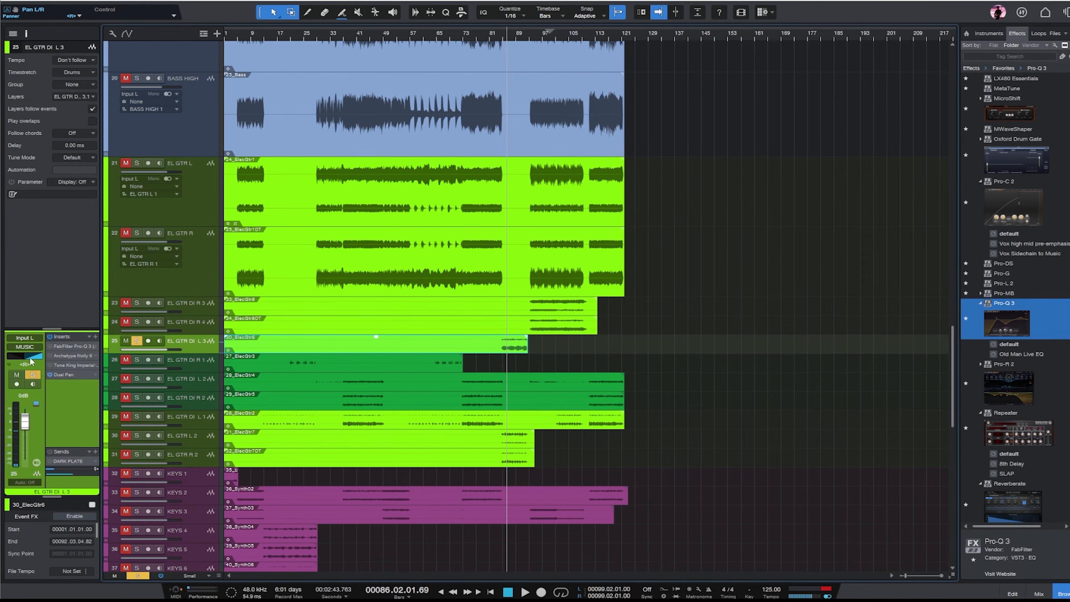
# - Centre the pan of EL GTR DI L 3 and audition the track again from around bar 85
pyautogui.keyDown('ctrl'); pyautogui.click(30, 359); pyautogui.keyUp('ctrl')
pyautogui.click(504, 36)
pyautogui.press('e')
pyautogui.press('w')
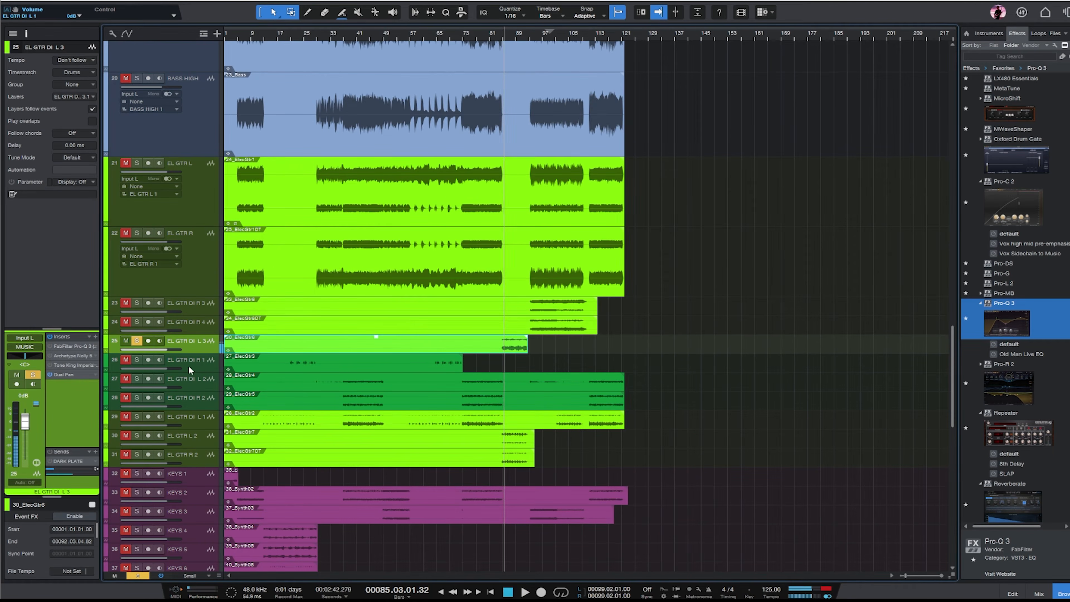
# - Group EL GTR DI L 1, EL GTR L 2 and EL GTR R 2 above EL GTR DI R 1 and colour them light pink
pyautogui.click(217, 204)
pyautogui.click(209, 366)
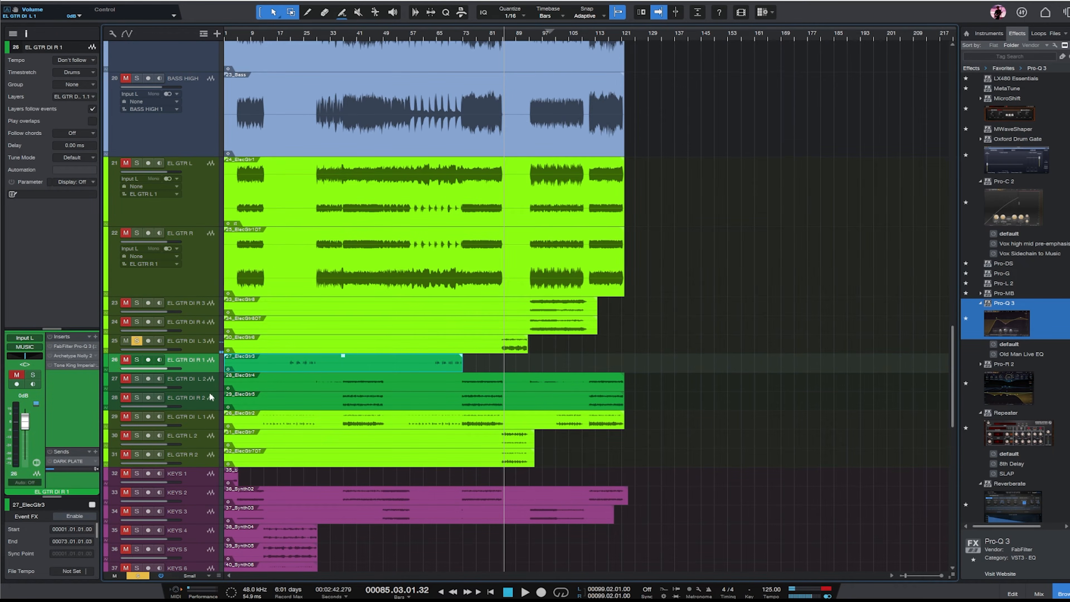
pyautogui.keyDown('shift'); pyautogui.click(209, 399); pyautogui.keyUp('shift')
pyautogui.click(205, 425)
pyautogui.keyDown('shift'); pyautogui.click(201, 456); pyautogui.keyUp('shift')
pyautogui.moveTo(196, 429); pyautogui.dragTo(198, 362)
pyautogui.click(107, 364)
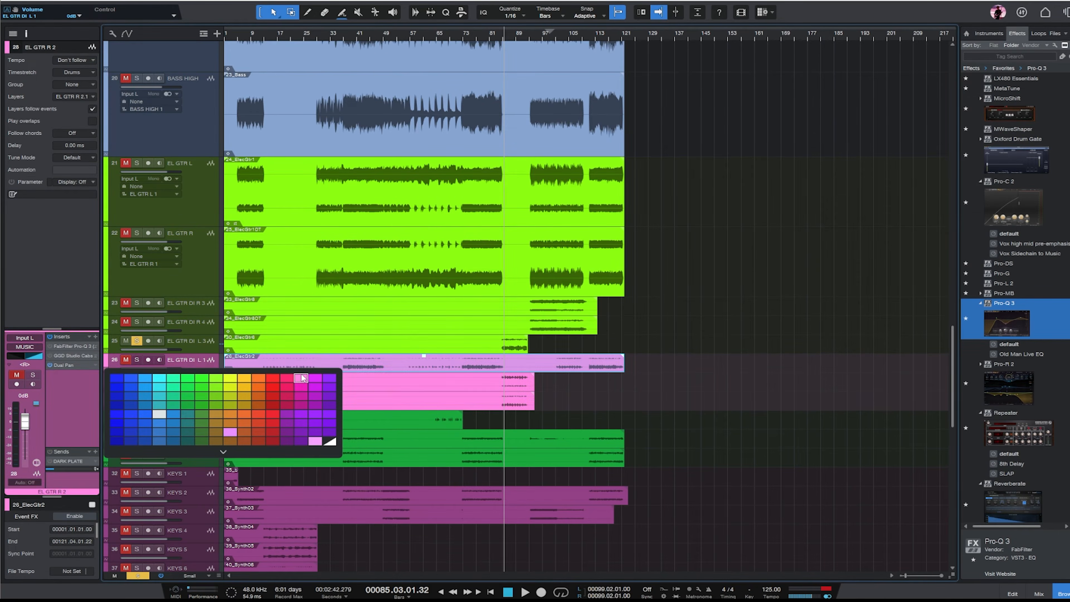
pyautogui.click(316, 441)
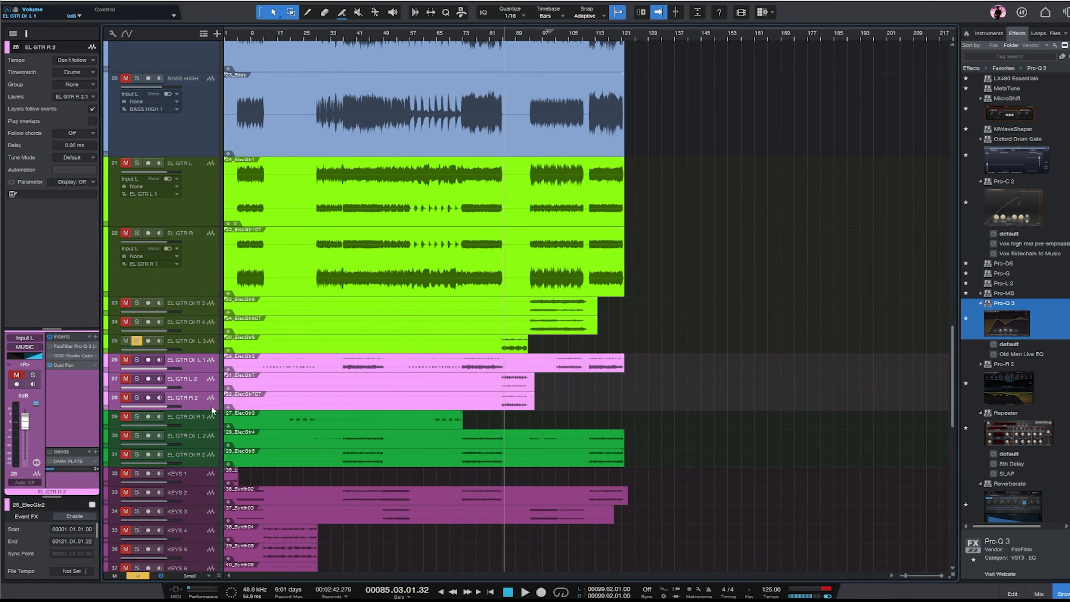
# - Increase the height of the three pink guitar tracks and of the three dark green DI guitar tracks below them
pyautogui.click(202, 400)
pyautogui.keyDown('shift'); pyautogui.click(197, 364); pyautogui.keyUp('shift')
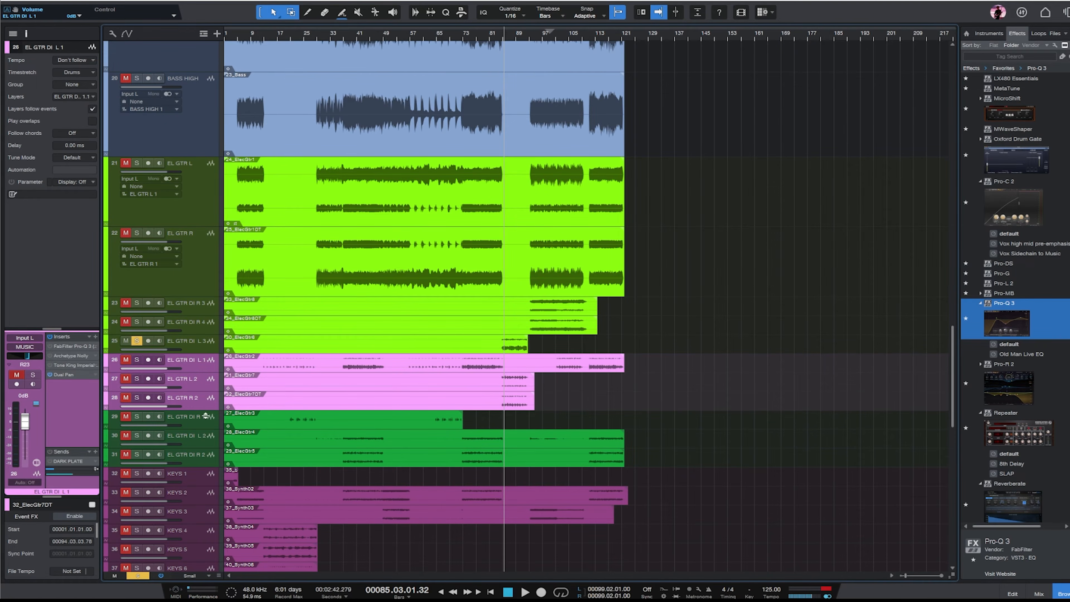
pyautogui.moveTo(206, 415); pyautogui.dragTo(203, 422)
pyautogui.scroll(-5, 207, 405)
pyautogui.click(197, 353)
pyautogui.keyDown('shift'); pyautogui.click(208, 393); pyautogui.keyUp('shift')
pyautogui.click(200, 336)
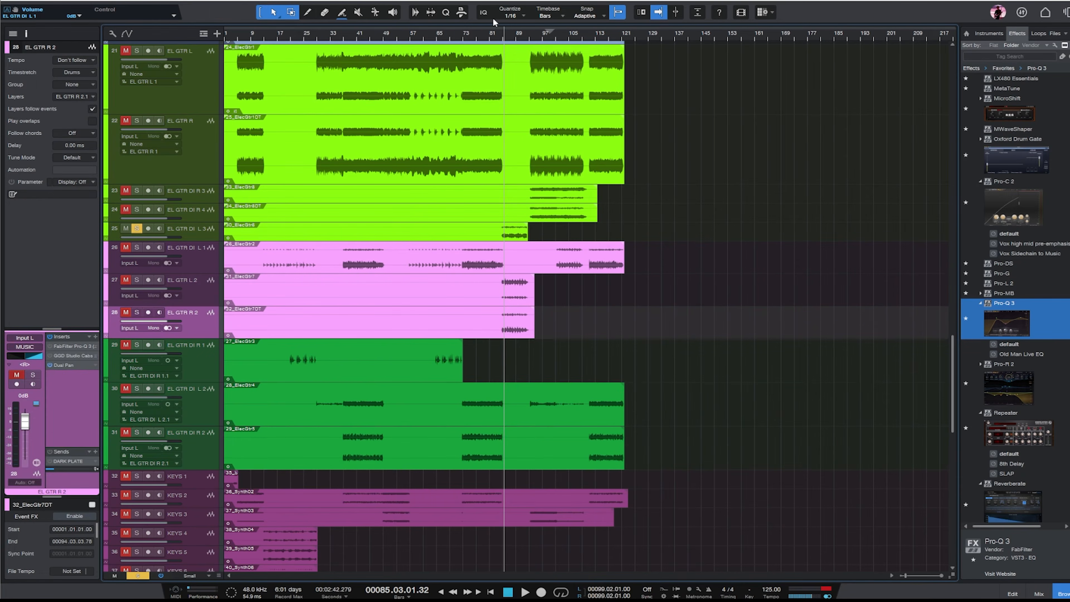
# - Solo only EL GTR L, play it from bar 37, and toggle its Pro-Q 3 insert
pyautogui.click(475, 33)
pyautogui.scroll(3, 154, 329)
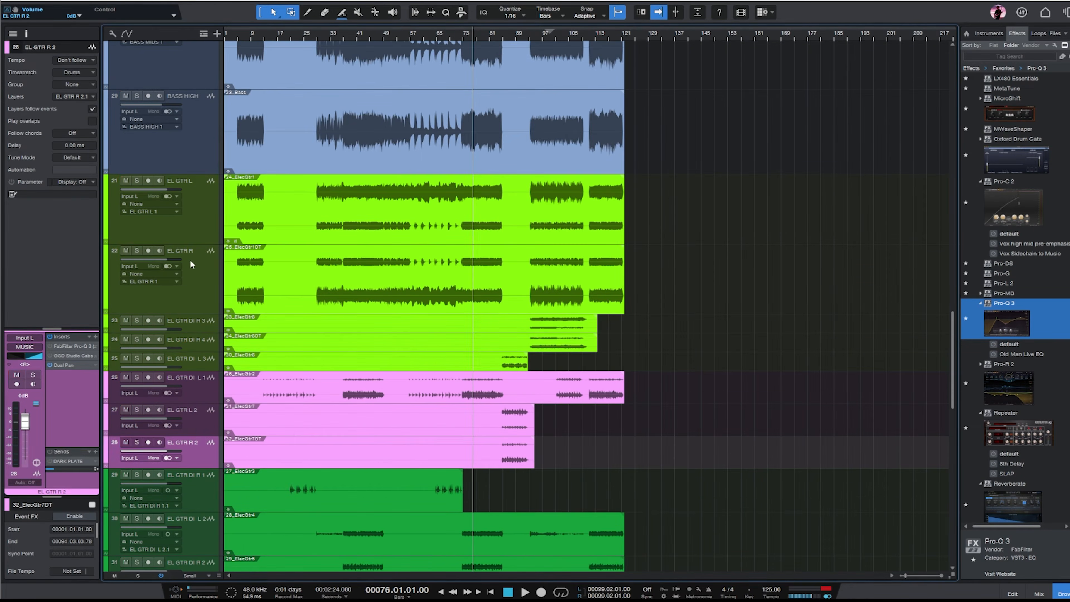
pyautogui.click(613, 218)
pyautogui.click(343, 34)
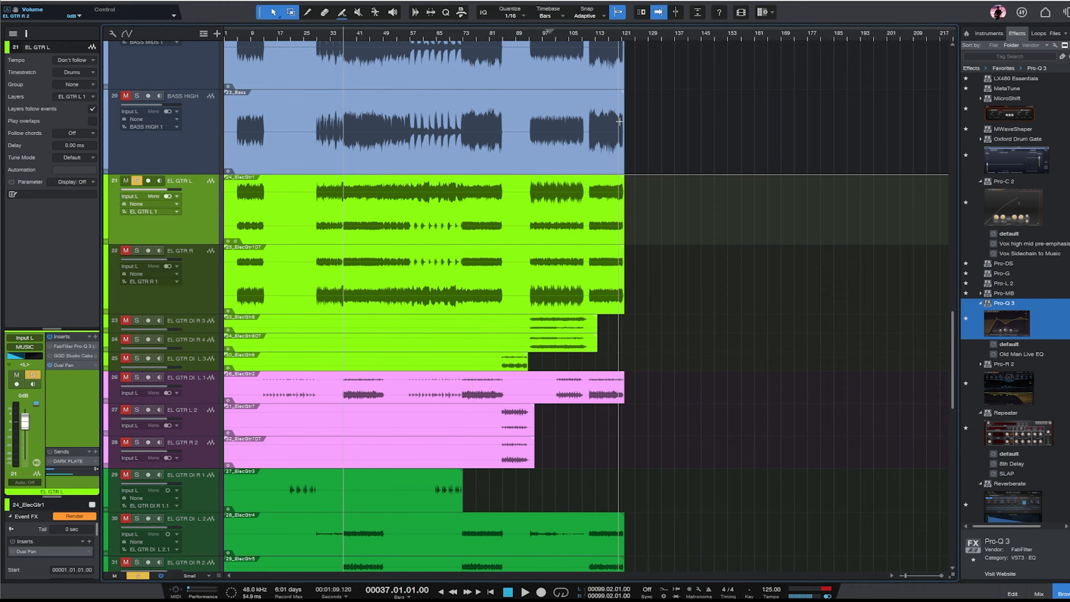
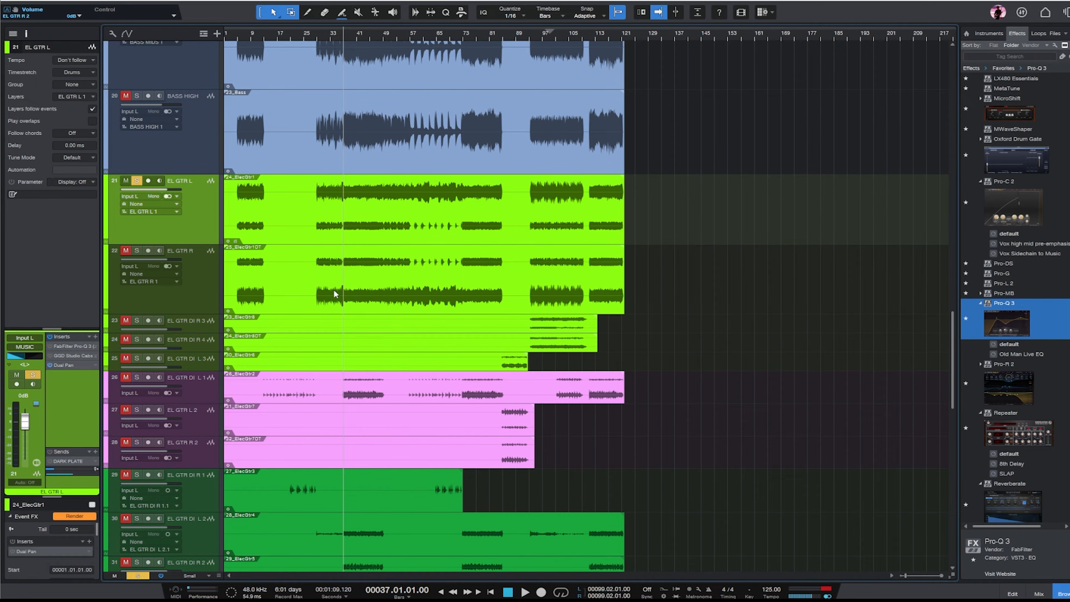
pyautogui.press('space')
pyautogui.click(49, 346)
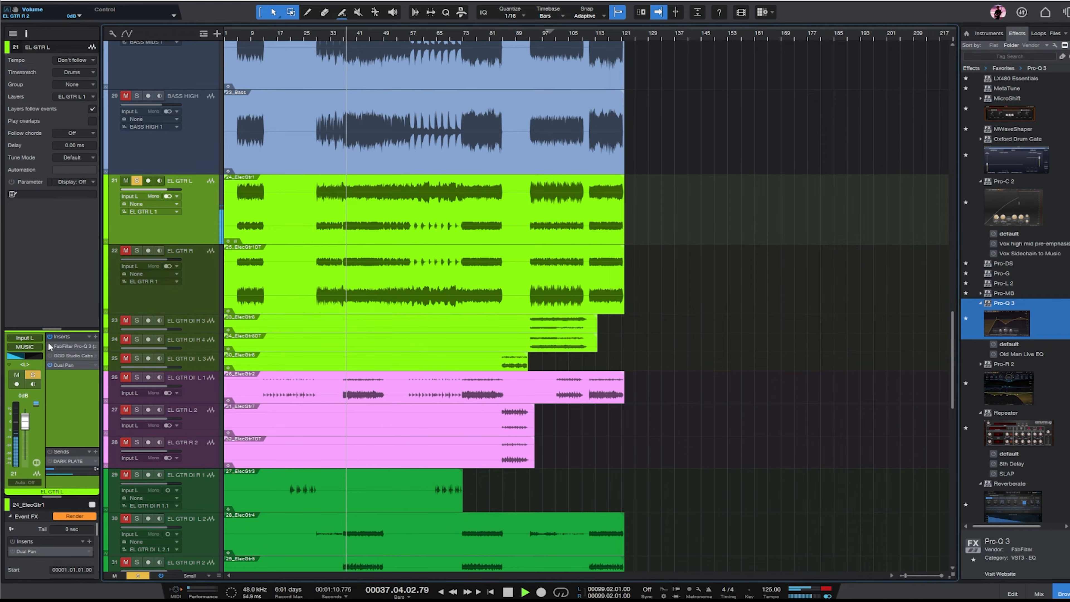
# - Set the low cut to just above 200 Hz and the high cut to about 8 kHz in EL GTR L's Pro-Q 3
pyautogui.click(68, 346)
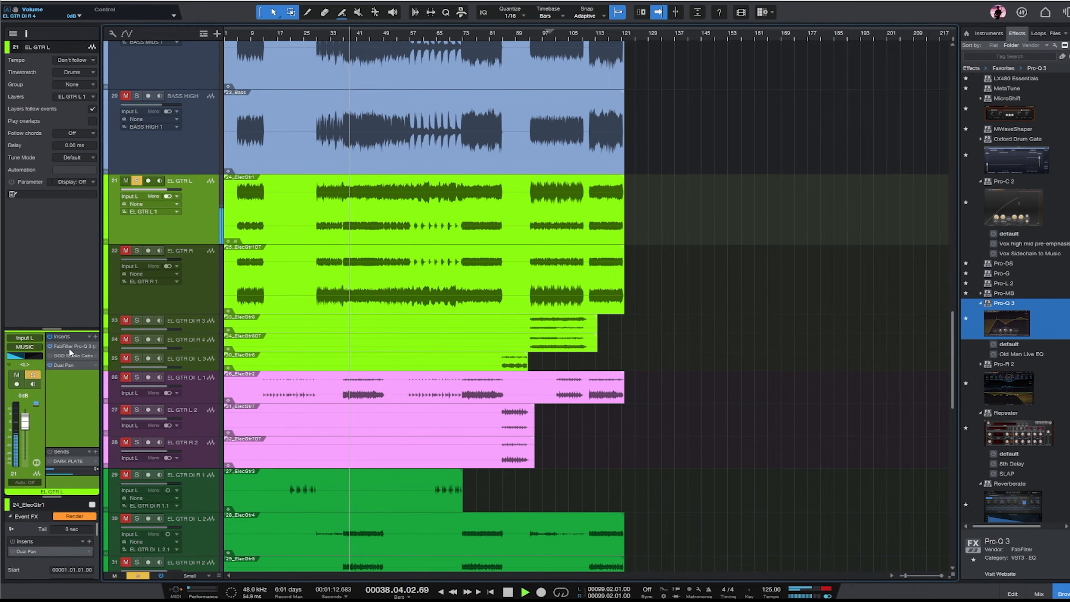
pyautogui.moveTo(541, 259); pyautogui.dragTo(582, 269)
pyautogui.moveTo(843, 262); pyautogui.dragTo(806, 265)
# - Add dips of about 2 dB near 800 Hz and 3.6 kHz on EL GTR L, narrowing the upper one to about Q 2.6
pyautogui.moveTo(665, 277); pyautogui.dragTo(661, 296)
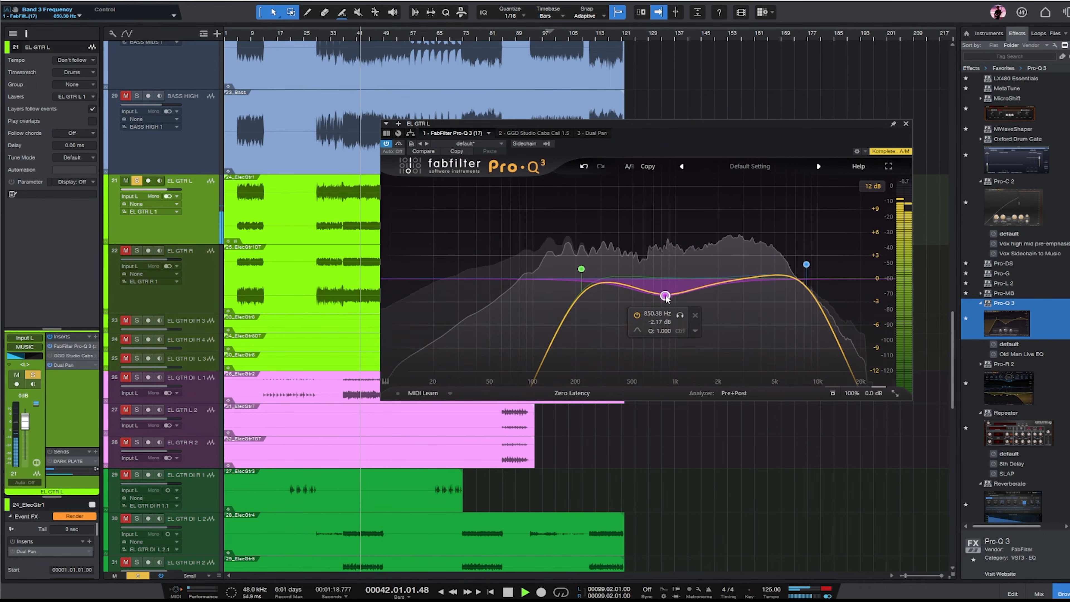
pyautogui.moveTo(755, 278); pyautogui.dragTo(755, 295)
pyautogui.scroll(5, 755, 296)
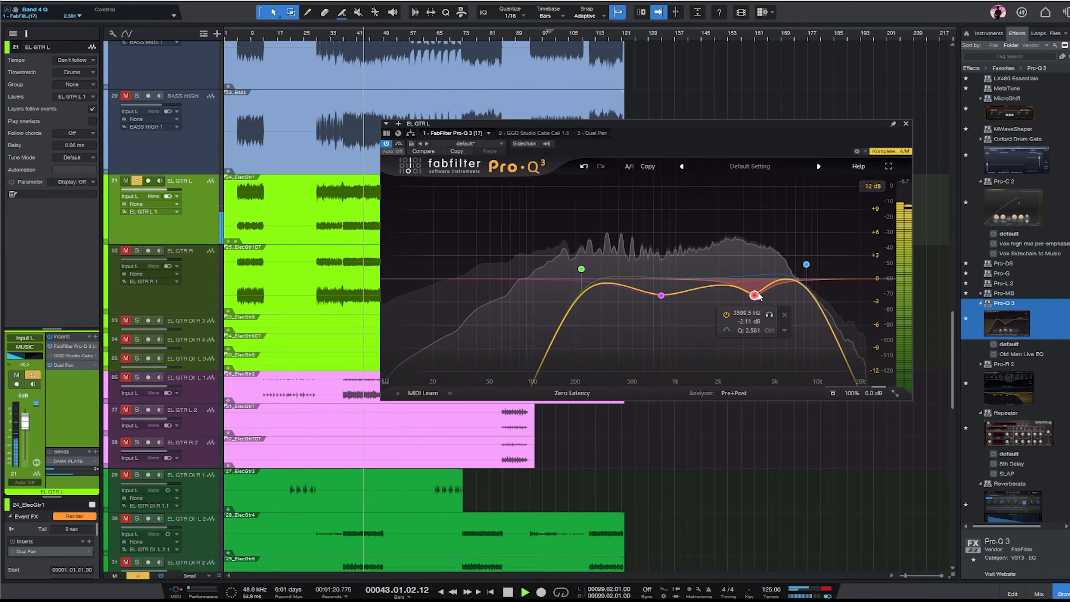
pyautogui.click(906, 123)
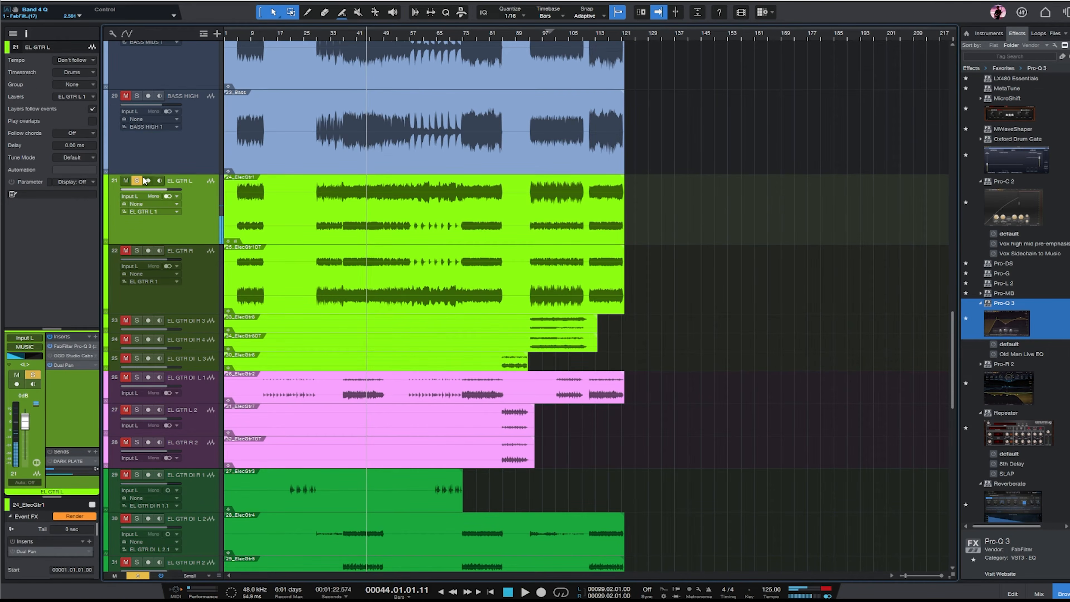
# - Solo only EL GTR R, move its Pro-Q 3 after Dual Pan, and pan the track hard right during playback
pyautogui.click(205, 287)
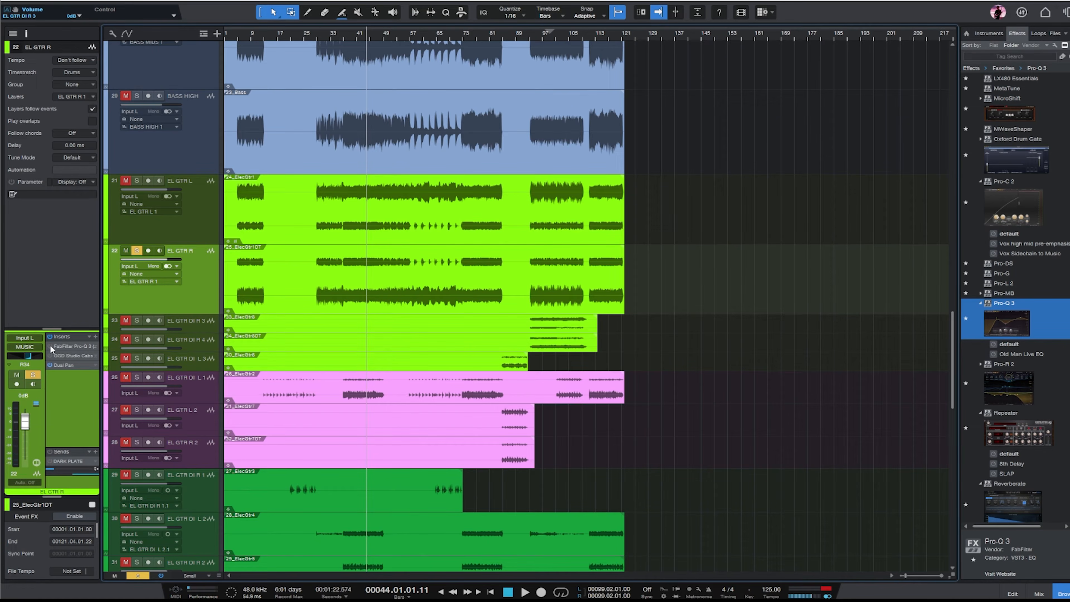
pyautogui.moveTo(52, 350); pyautogui.dragTo(74, 390)
pyautogui.press('space')
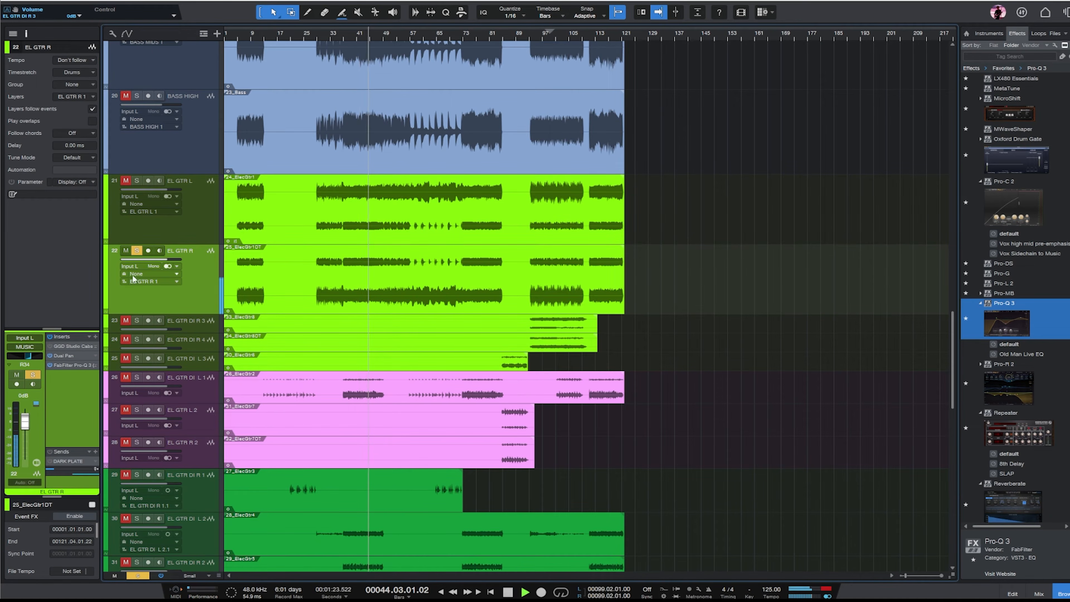
pyautogui.moveTo(24, 362); pyautogui.dragTo(105, 371)
# - Raise the low cut to about 240 Hz and lower the high cut to about 9 kHz in EL GTR R's Pro-Q 3
pyautogui.doubleClick(66, 365)
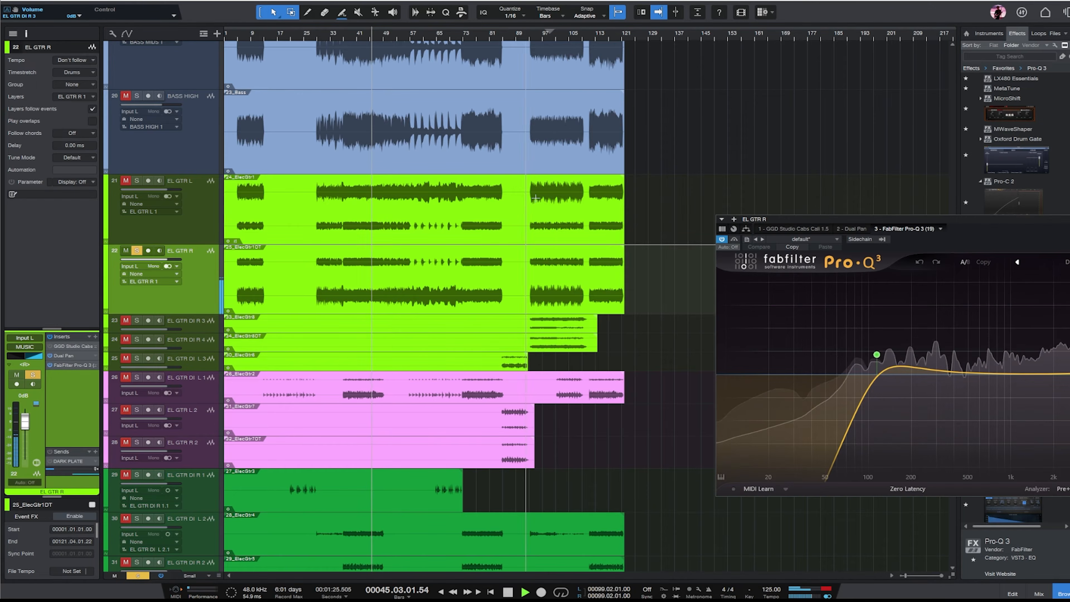
pyautogui.moveTo(924, 221); pyautogui.dragTo(629, 182)
pyautogui.moveTo(582, 323)
pyautogui.moveTo(582, 323); pyautogui.dragTo(626, 328)
pyautogui.moveTo(883, 327); pyautogui.dragTo(849, 329)
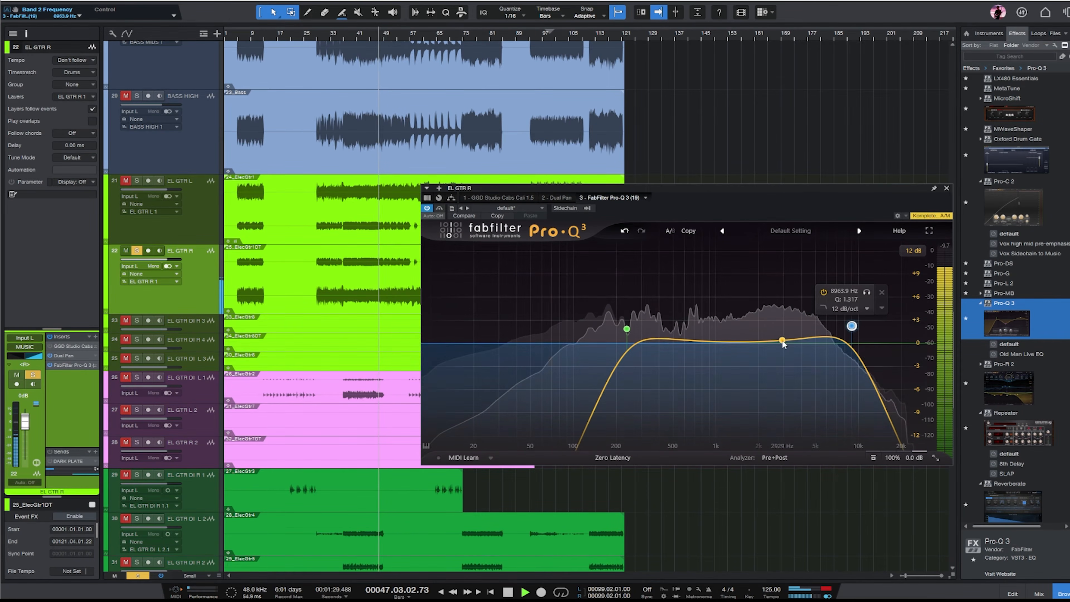
# - Add dips near 3.8 kHz and 450 Hz to EL GTR R's equaliser and pull the high cut down to about 8 kHz
pyautogui.moveTo(781, 342); pyautogui.dragTo(797, 362)
pyautogui.moveTo(852, 326); pyautogui.dragTo(845, 318)
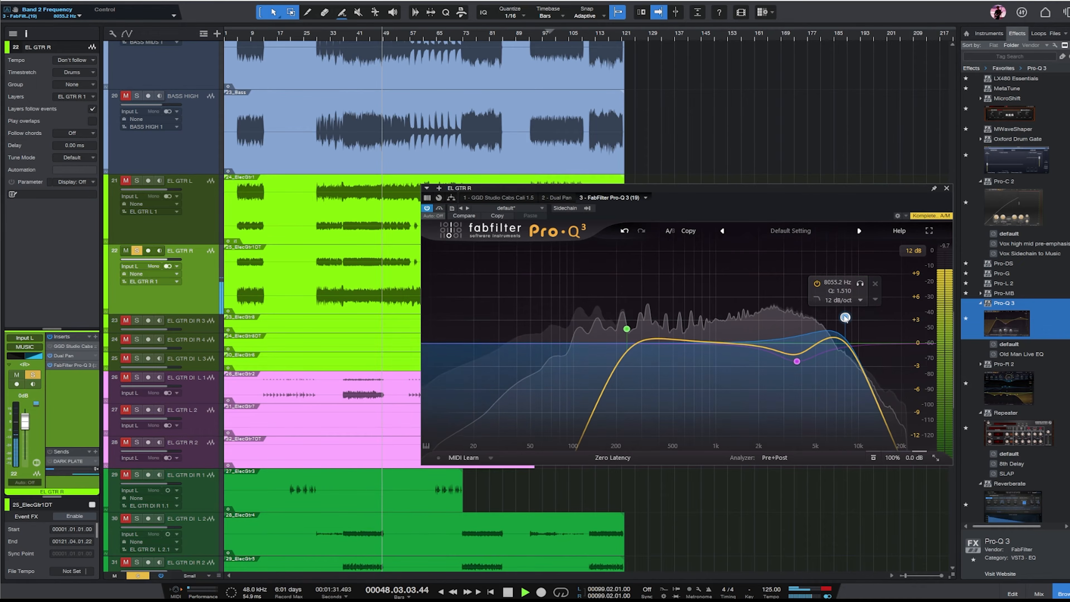
pyautogui.moveTo(676, 340); pyautogui.dragTo(666, 368)
pyautogui.scroll(4, 667, 367)
pyautogui.moveTo(627, 330); pyautogui.dragTo(624, 328)
pyautogui.click(946, 188)
# - Select EL GTR L and EL GTR R together and solo both tracks
pyautogui.click(192, 244)
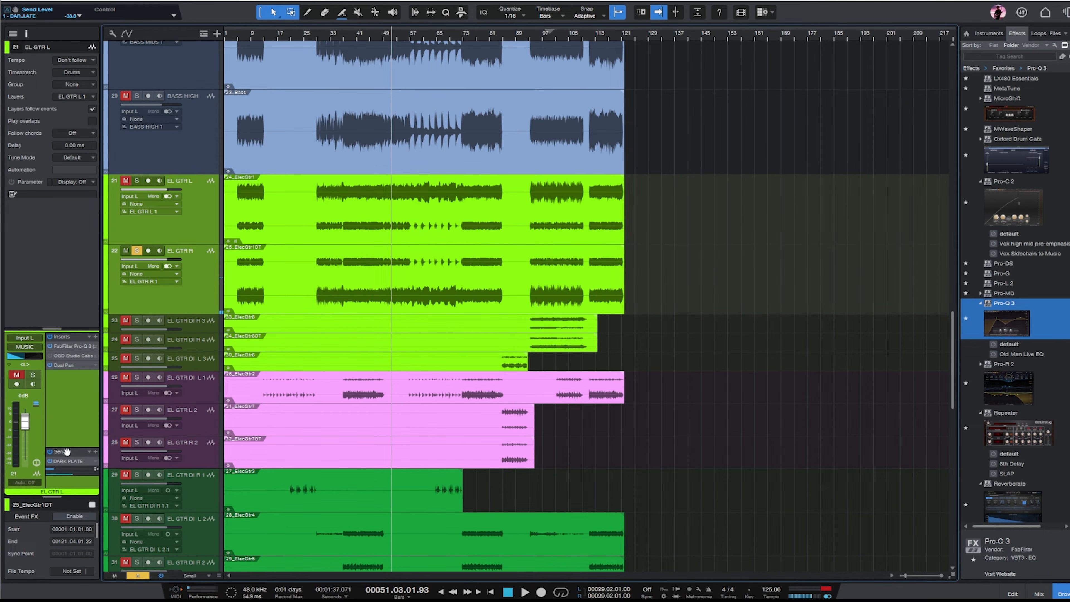
pyautogui.moveTo(66, 446); pyautogui.dragTo(67, 424)
pyautogui.click(136, 181)
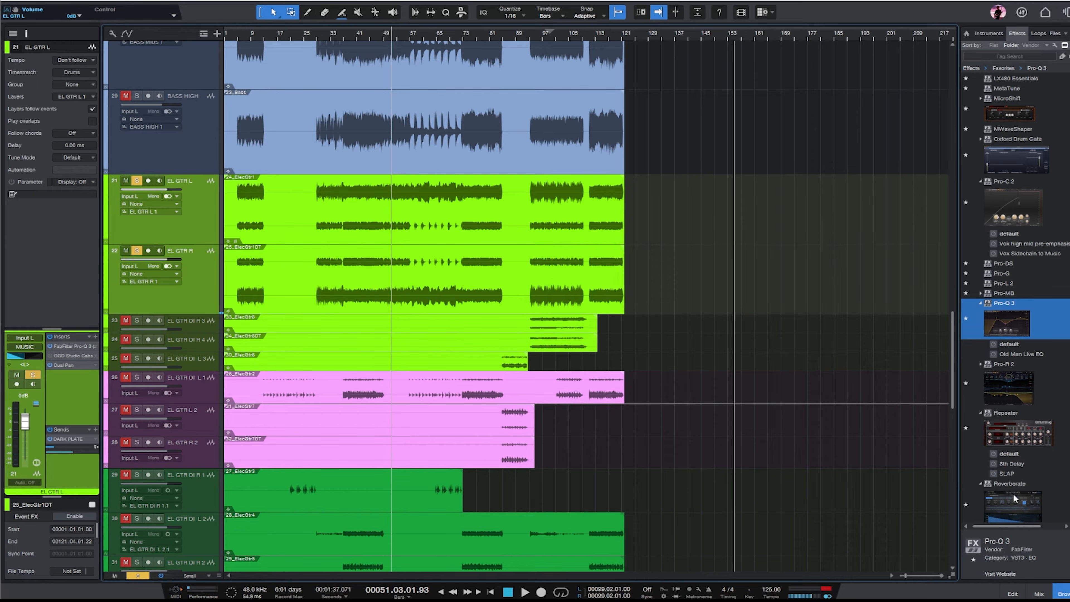
# - Solo the DRUMS and BASS buses together with the two guitars and play from around bar 40
pyautogui.press('F3')
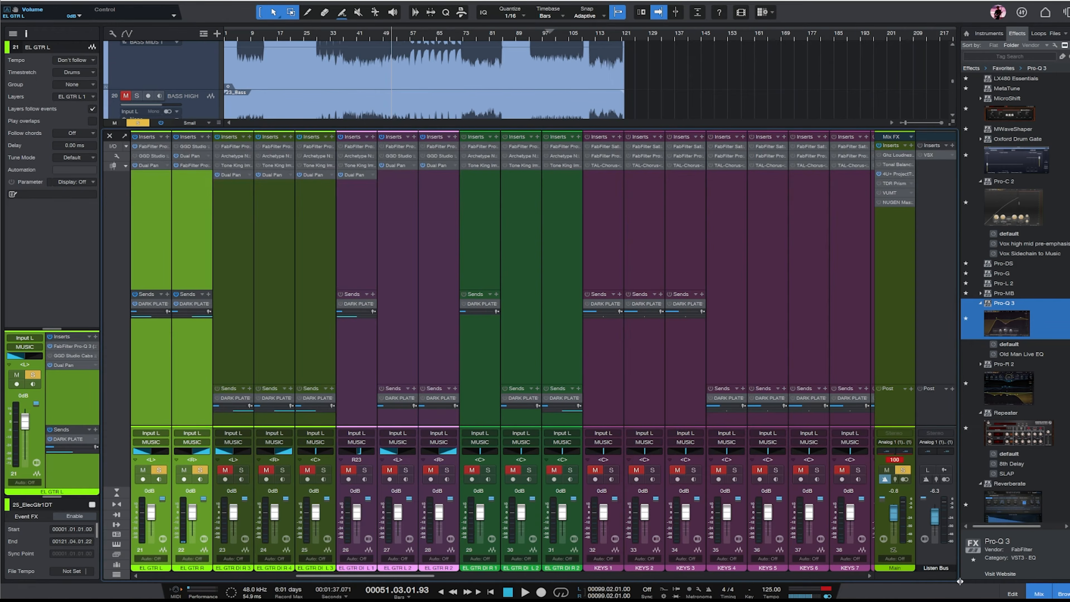
pyautogui.moveTo(399, 578); pyautogui.dragTo(828, 577)
pyautogui.click(613, 392)
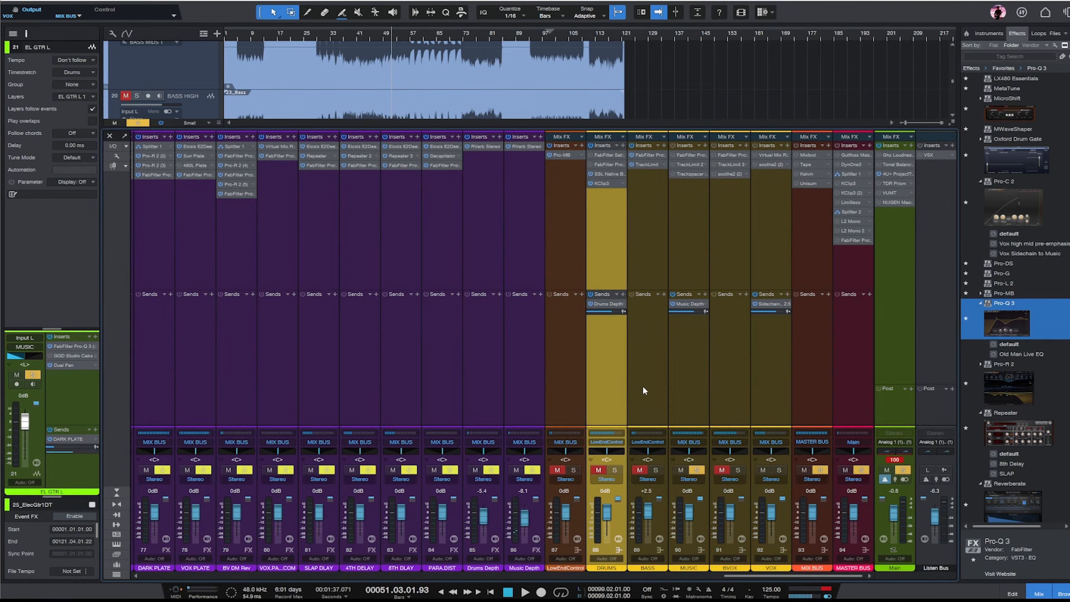
pyautogui.keyDown('shift'); pyautogui.click(643, 390); pyautogui.keyUp('shift')
pyautogui.click(652, 478)
pyautogui.click(610, 440)
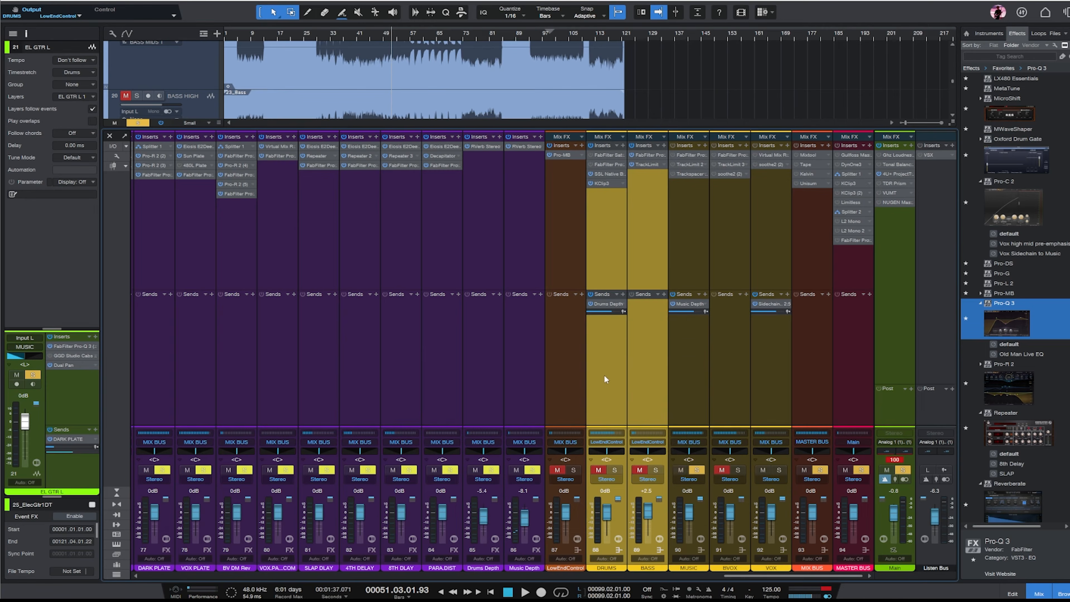
pyautogui.click(658, 471)
pyautogui.click(362, 34)
pyautogui.press('space')
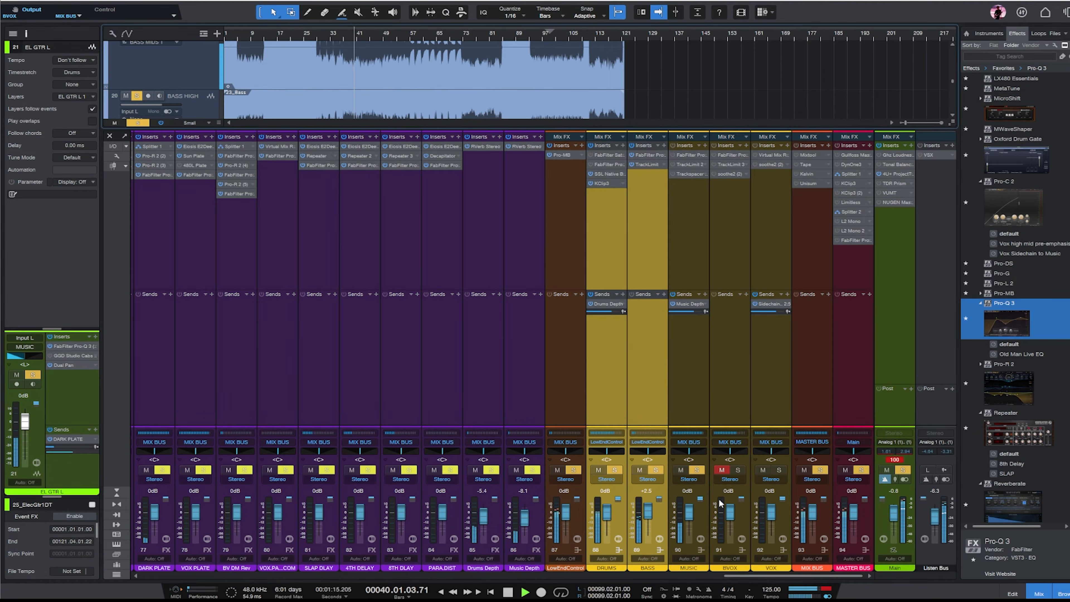
# - Raise the MUSIC bus level to +0.4 dB and set its TrackLimit threshold to -6.7
pyautogui.moveTo(696, 513); pyautogui.dragTo(696, 512)
pyautogui.click(711, 185)
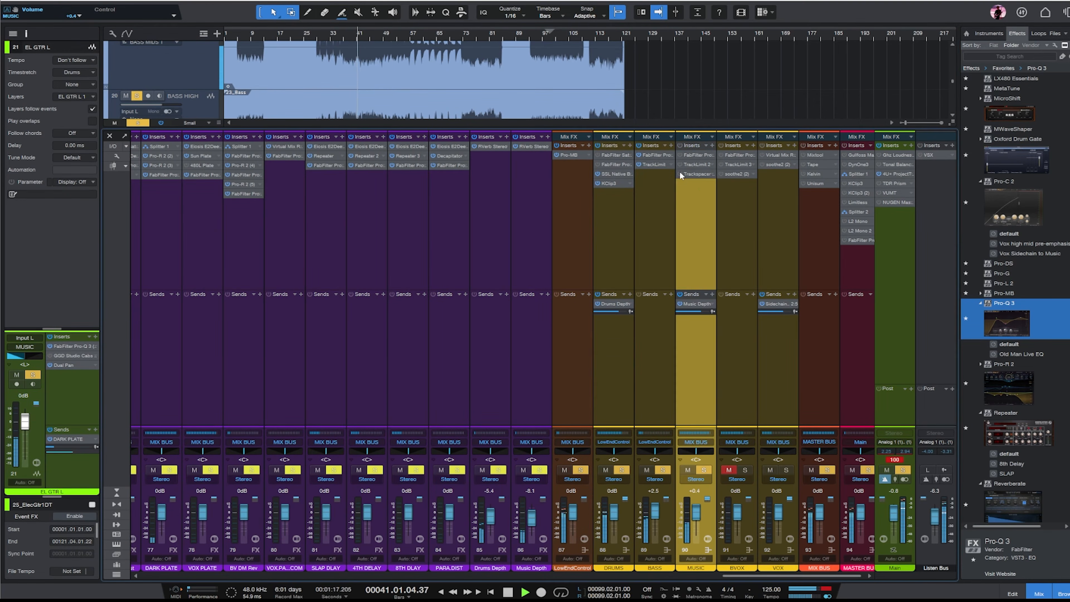
pyautogui.click(697, 164)
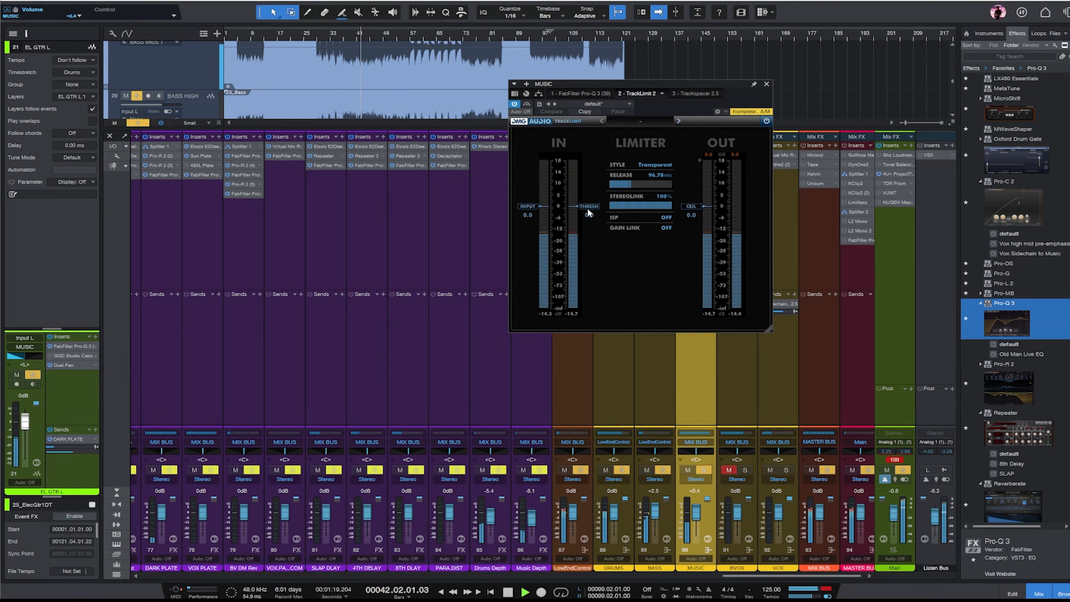
pyautogui.moveTo(591, 239); pyautogui.dragTo(588, 329)
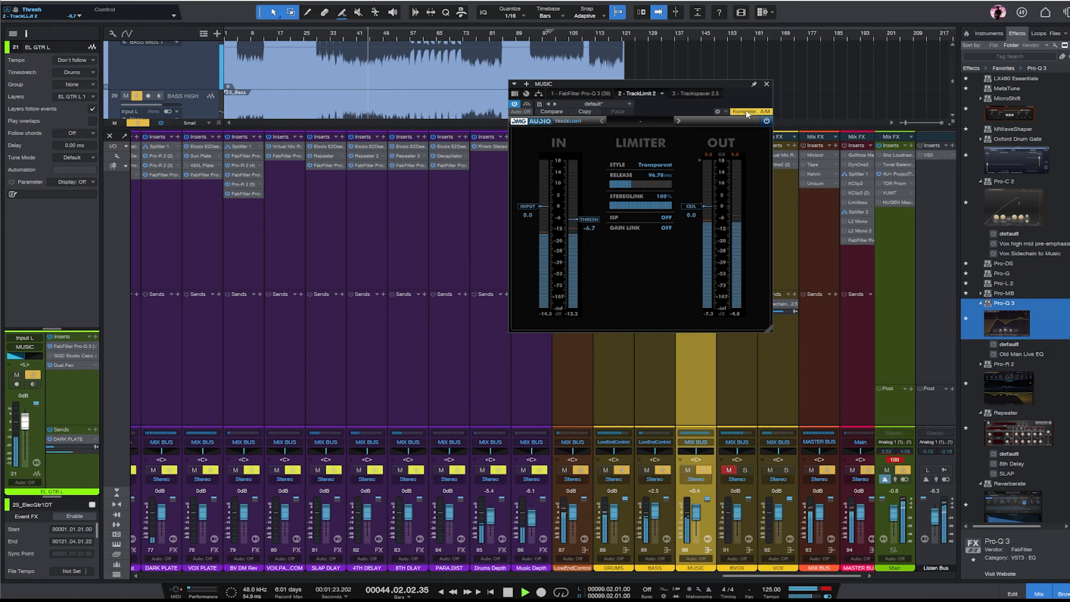
pyautogui.moveTo(719, 95); pyautogui.dragTo(633, 203)
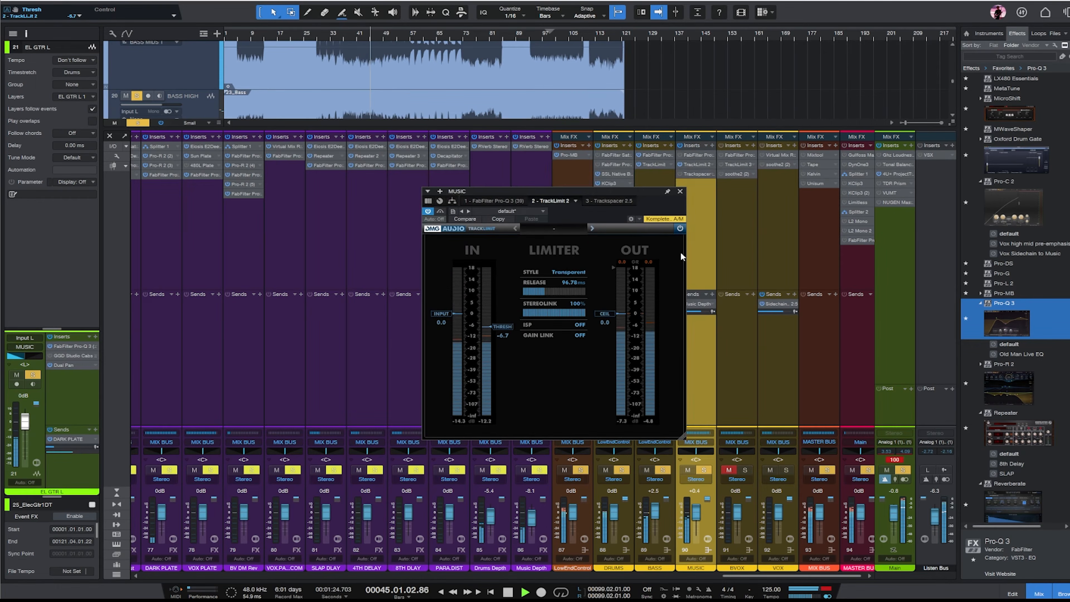
pyautogui.click(680, 193)
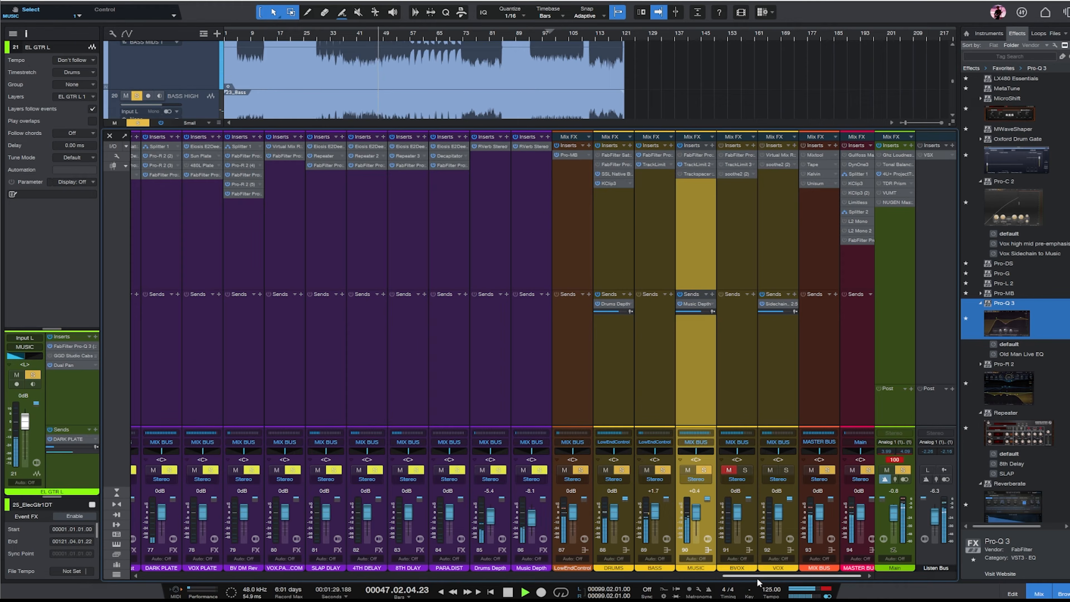
# - Lower BASS MIDS to -3.3 dB, then in its last Pro-Q 3 cut about 4.6 dB near 1.9 kHz and lower the low cut to about 144 Hz
pyautogui.moveTo(759, 576); pyautogui.dragTo(264, 577)
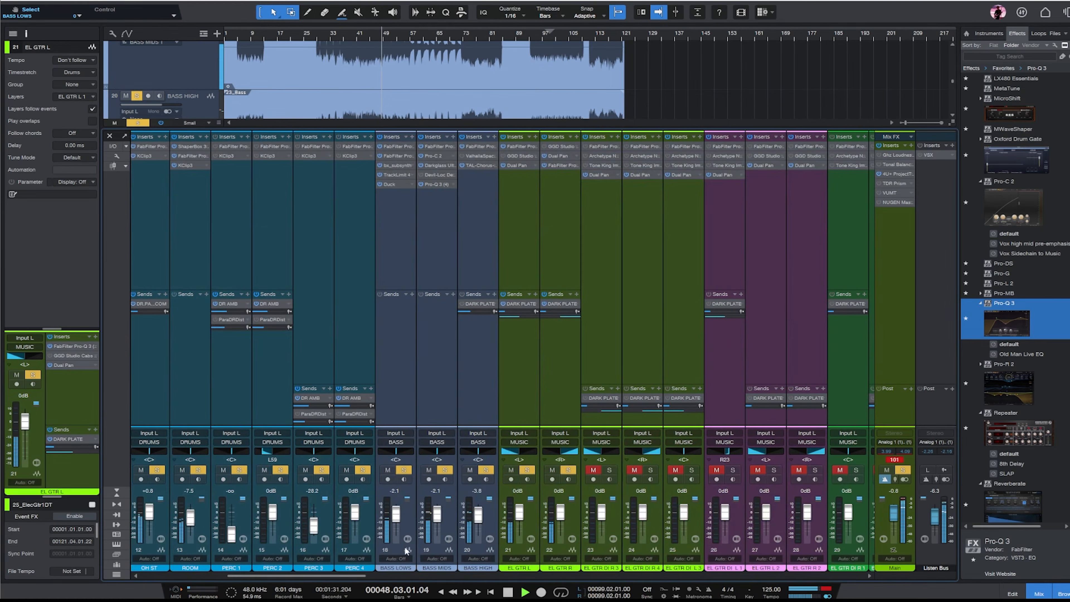
pyautogui.click(437, 205)
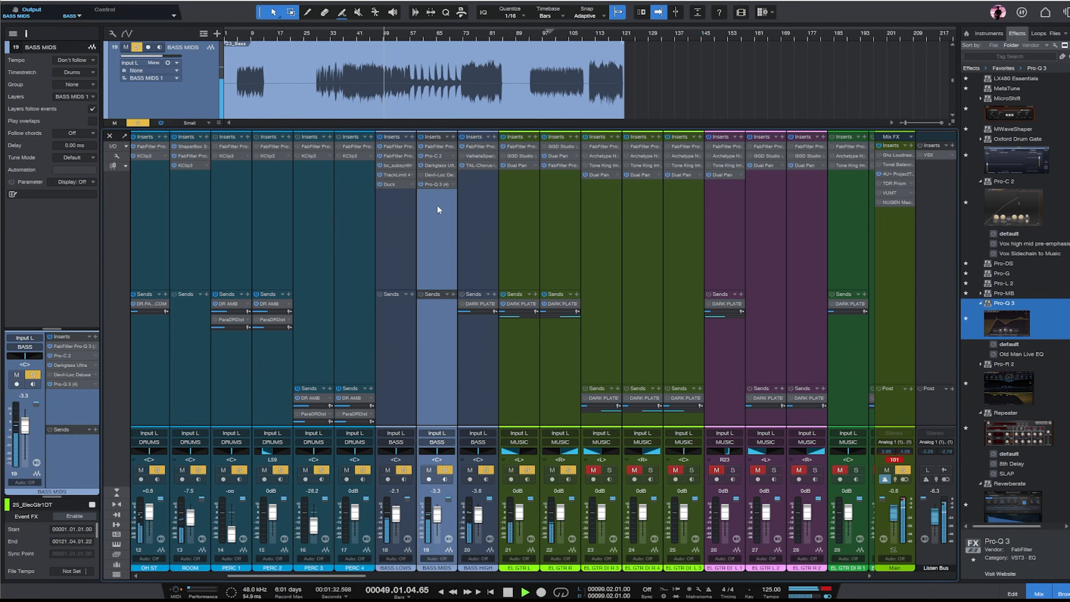
pyautogui.click(437, 184)
pyautogui.moveTo(597, 186); pyautogui.dragTo(603, 219)
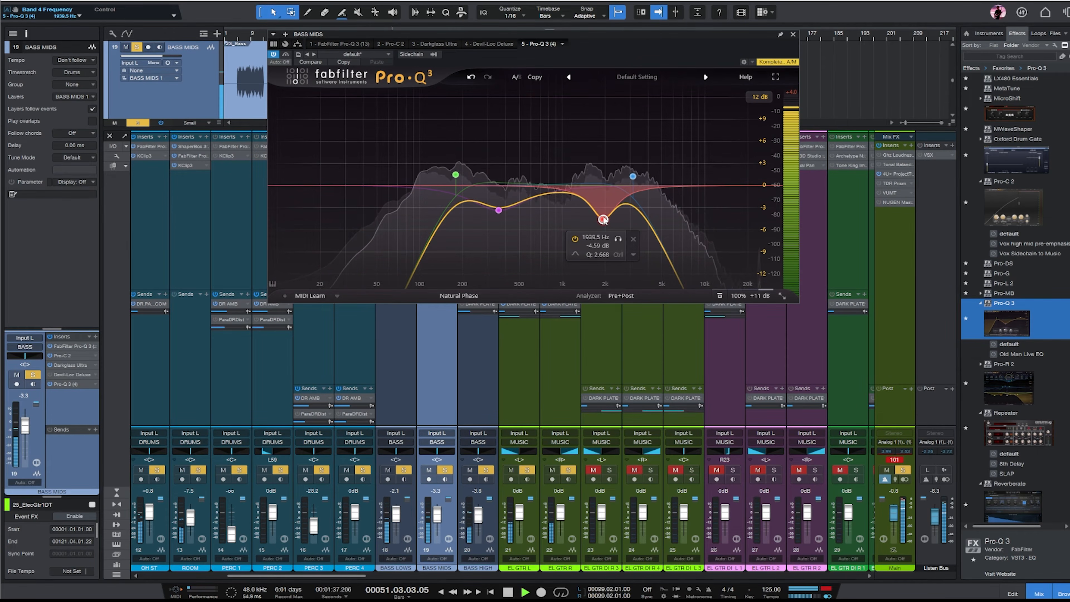
pyautogui.moveTo(455, 175); pyautogui.dragTo(450, 176)
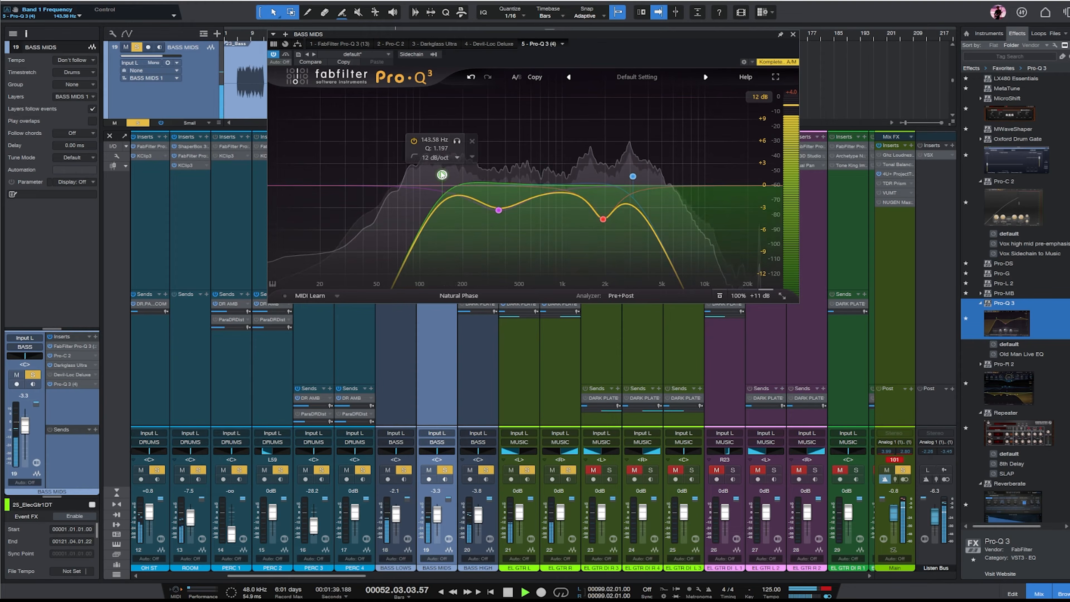
pyautogui.click(792, 34)
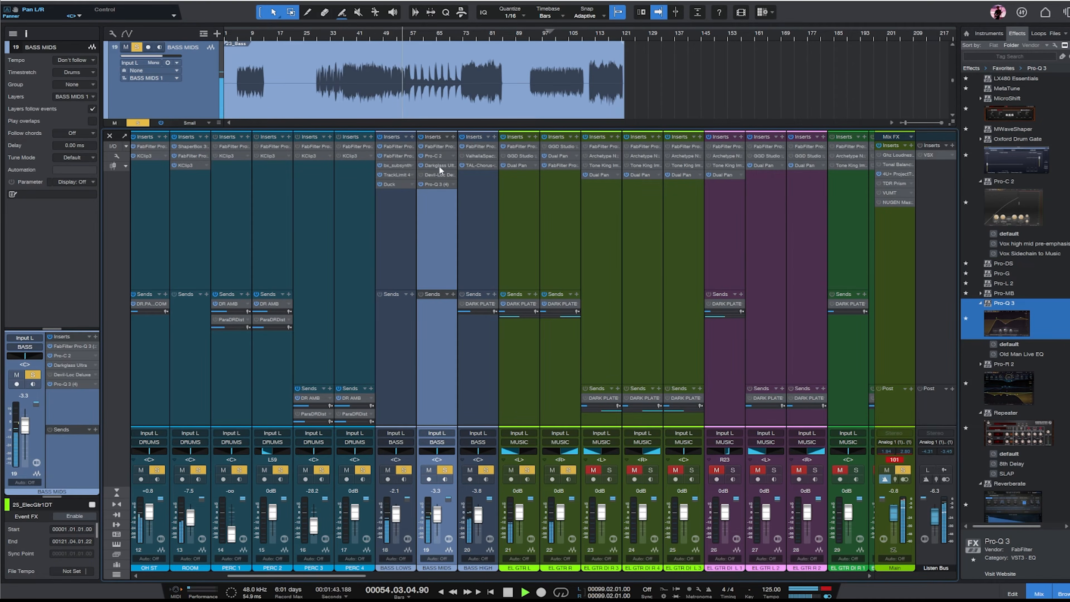
# - In the first Pro-Q 3 on BASS MIDS, lower the low cut to about 100 Hz and the high cut to about 2350 Hz
pyautogui.click(435, 145)
pyautogui.moveTo(646, 267); pyautogui.dragTo(627, 268)
pyautogui.moveTo(840, 273); pyautogui.dragTo(817, 262)
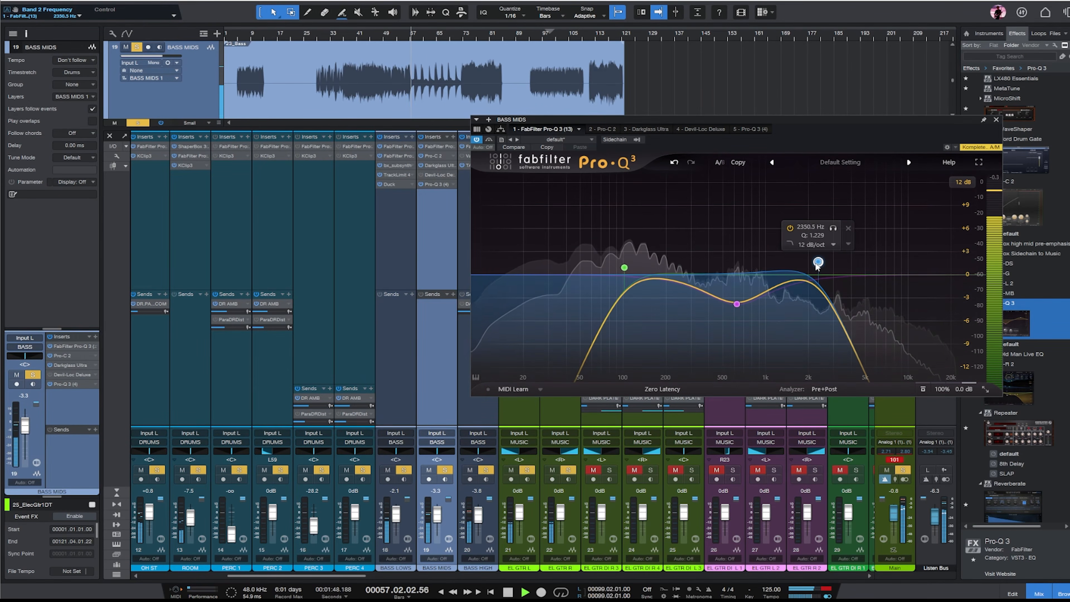
pyautogui.click(996, 120)
# - Return to the arrangement and increase the height of the EL GTR L, EL GTR R, EL GTR DI R 3 and EL GTR DI R 4 tracks
pyautogui.moveTo(340, 580); pyautogui.dragTo(374, 569)
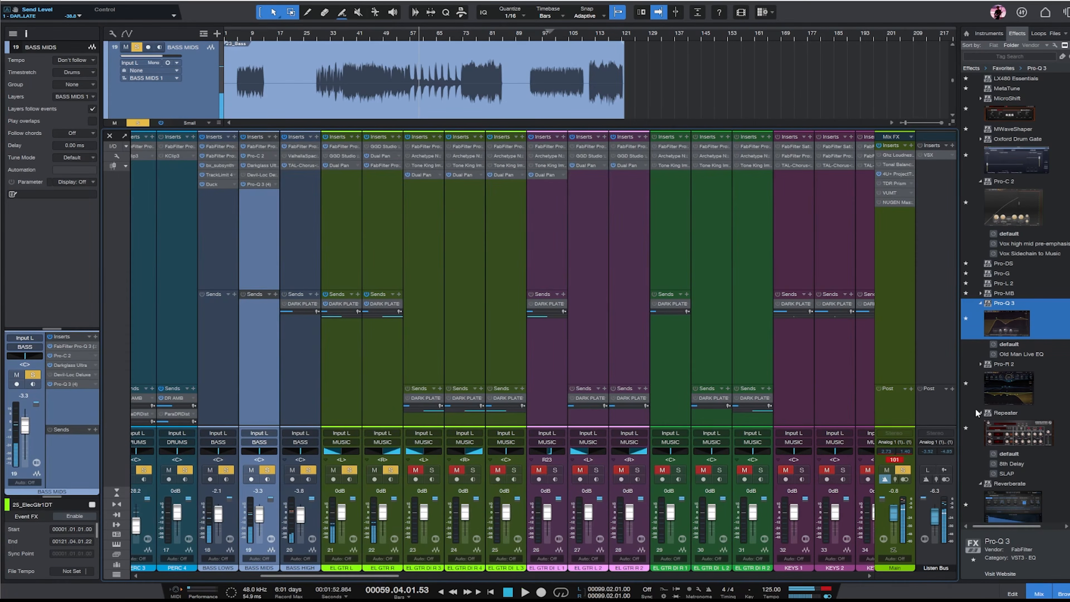
pyautogui.click(1038, 595)
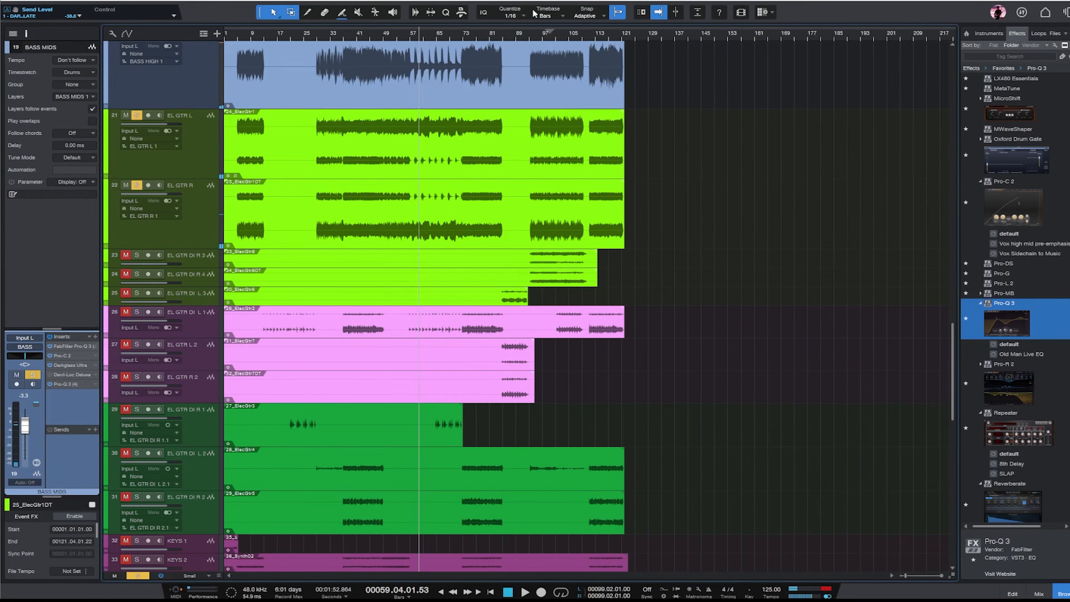
pyautogui.keyDown('shift'); pyautogui.click(205, 262); pyautogui.keyUp('shift')
pyautogui.keyDown('shift'); pyautogui.click(204, 283); pyautogui.keyUp('shift')
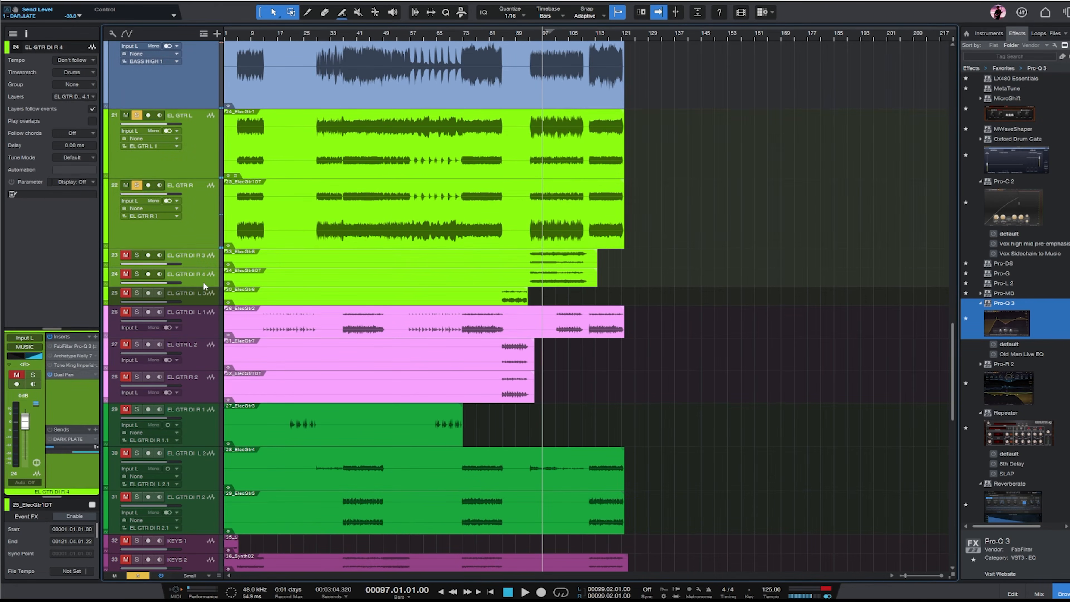
pyautogui.moveTo(206, 286); pyautogui.dragTo(207, 358)
pyautogui.scroll(-1, 214, 345)
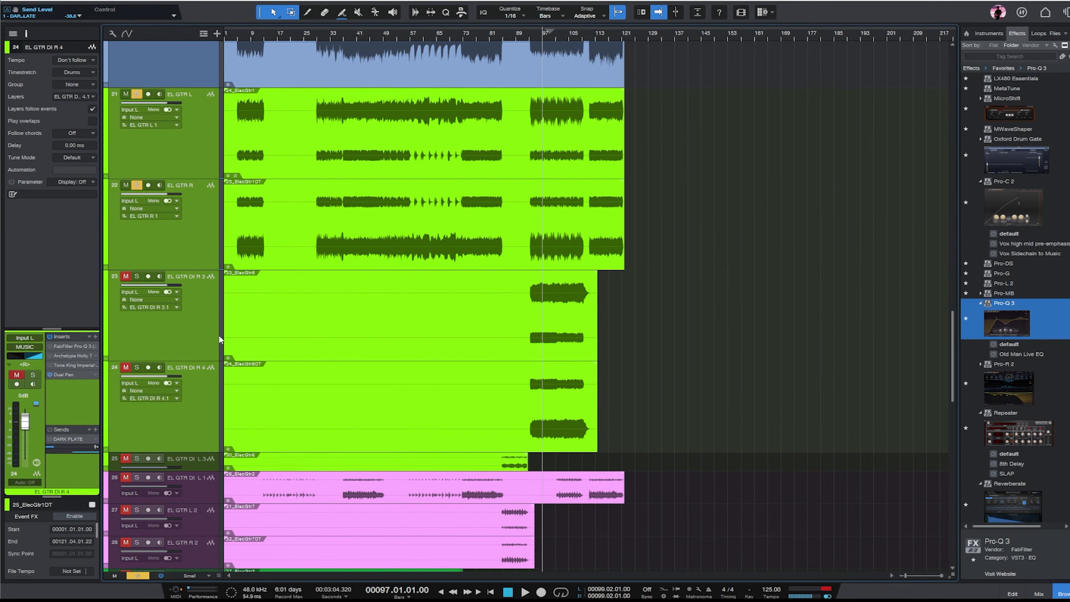
# - Solo only EL GTR DI R 3 and EL GTR DI R 4, and move the Pro-Q 3 on EL GTR DI R 3 after Dual Pan
pyautogui.click(214, 339)
pyautogui.keyDown('shift'); pyautogui.click(204, 434); pyautogui.keyUp('shift')
pyautogui.press('s')
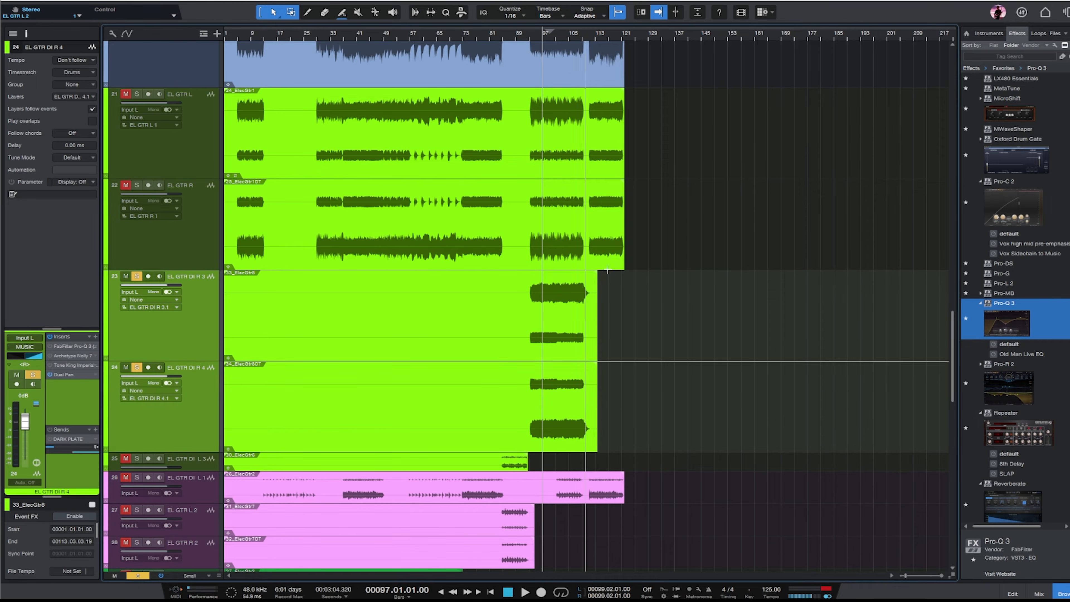
pyautogui.click(157, 291)
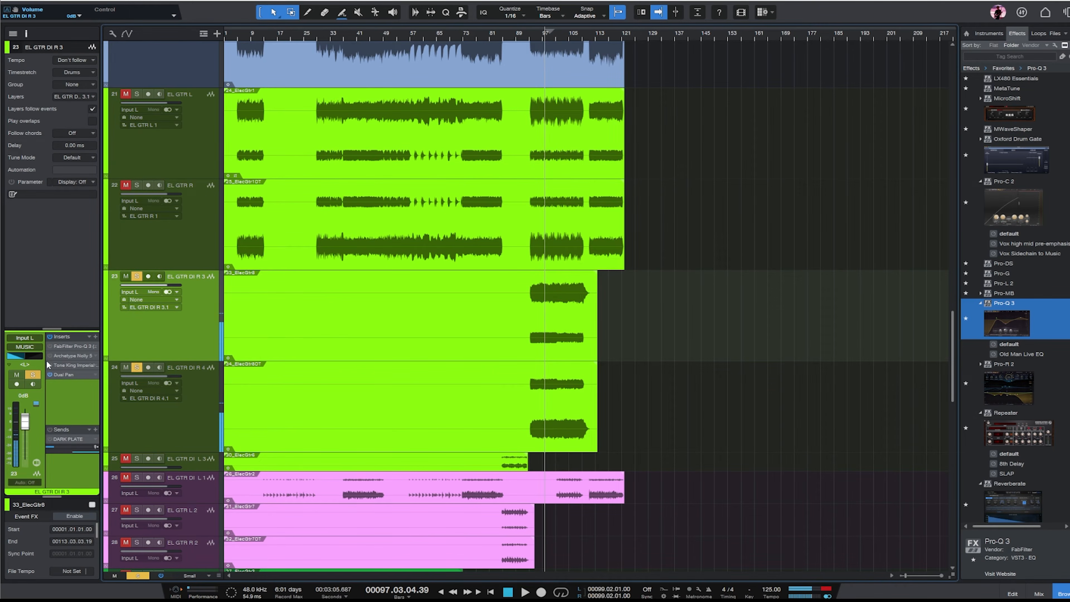
pyautogui.click(50, 375)
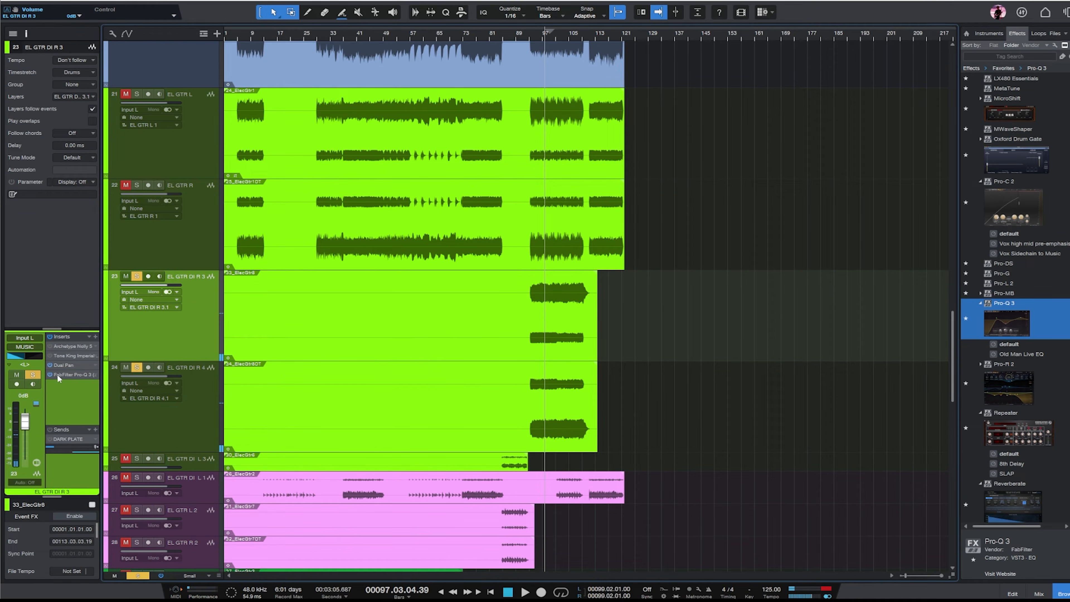
# - In the Pro-Q 3 on EL GTR DI R 3, raise the low cut to about 643 Hz and start playback
pyautogui.doubleClick(59, 375)
pyautogui.moveTo(631, 255); pyautogui.dragTo(740, 268)
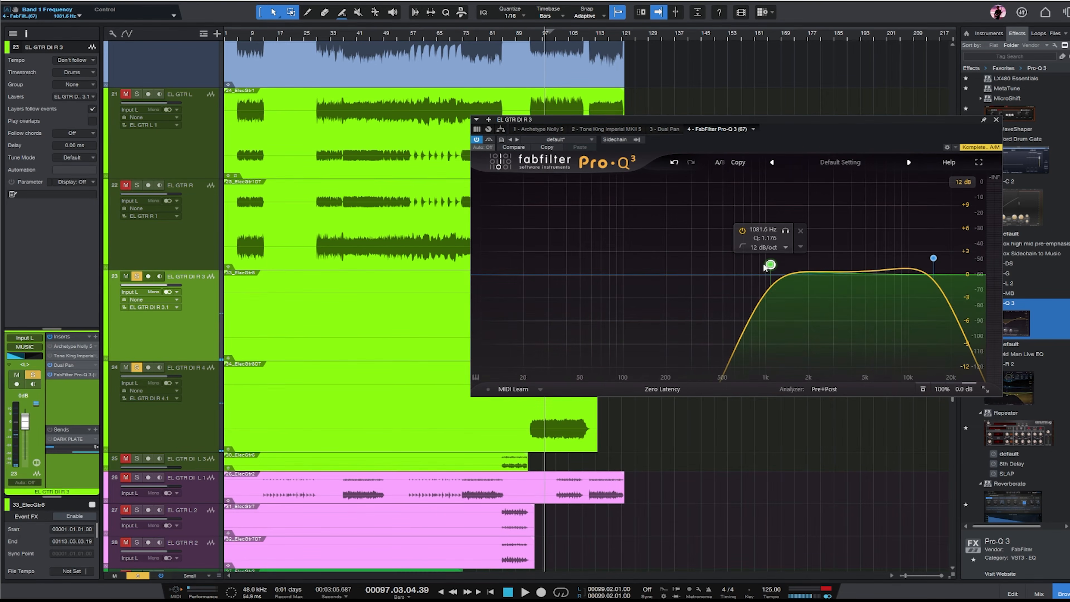
pyautogui.press('space')
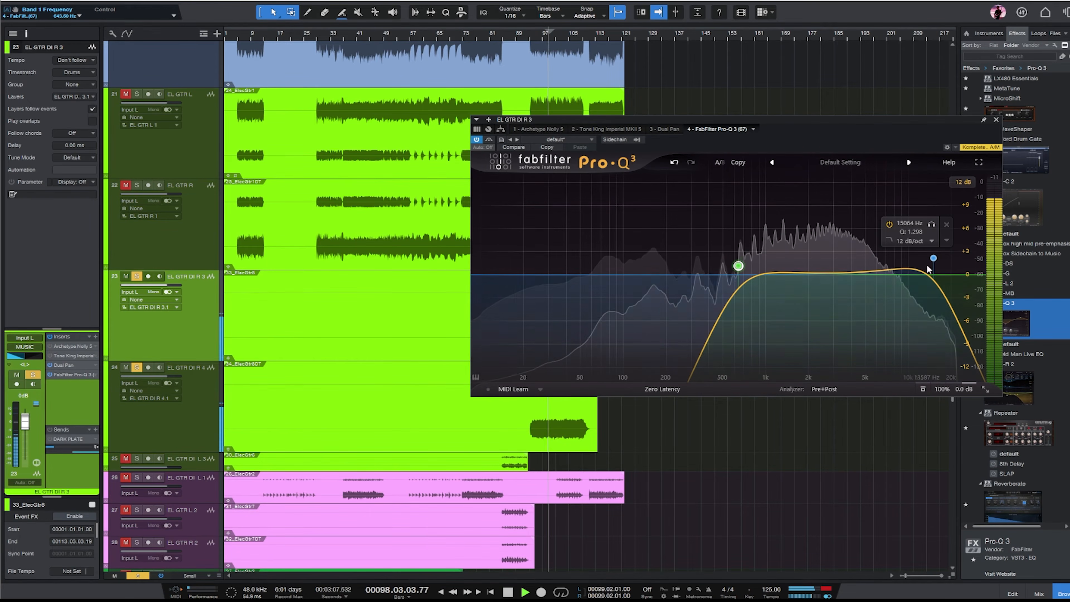
# - On EL GTR DI R 4, move Pro-Q 3 after Dual Pan, with its low cut at about 596 Hz and high cut near 6.4 kHz
pyautogui.click(296, 395)
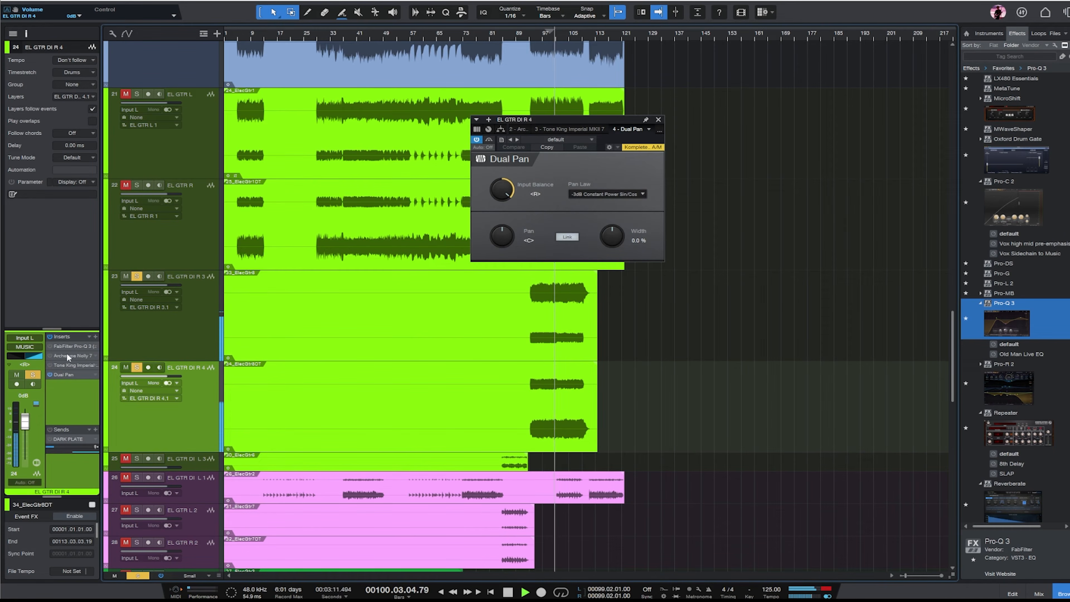
pyautogui.moveTo(67, 346); pyautogui.dragTo(74, 424)
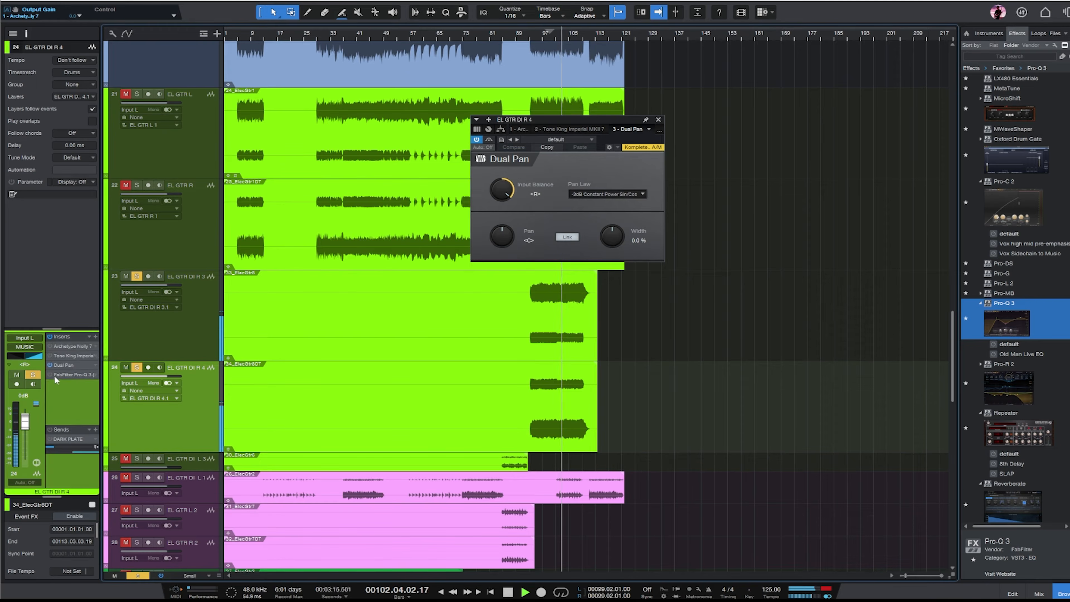
pyautogui.doubleClick(69, 375)
pyautogui.moveTo(628, 255); pyautogui.dragTo(736, 266)
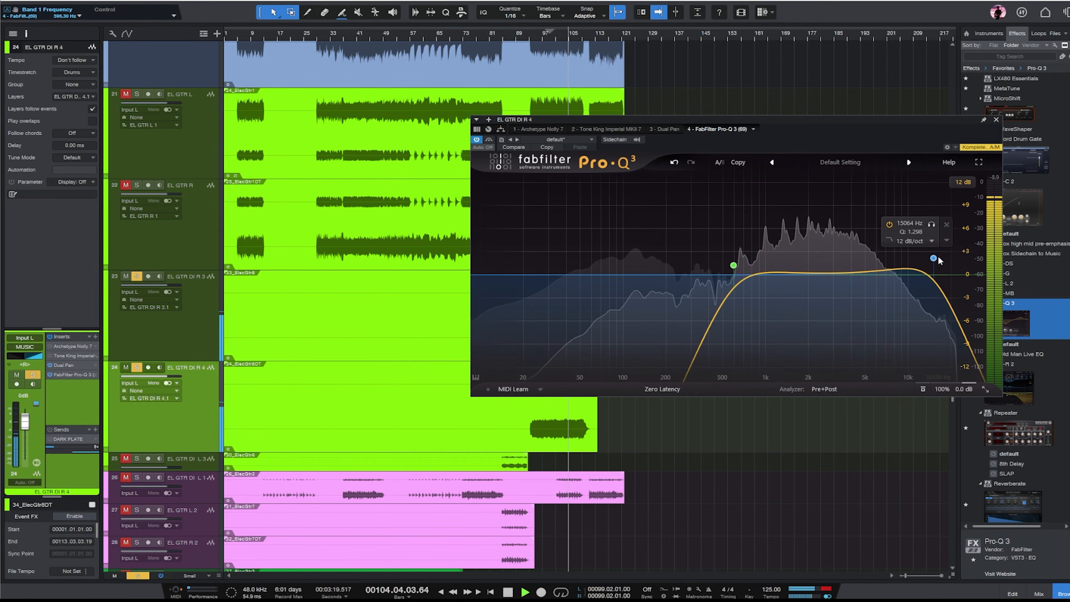
pyautogui.moveTo(933, 258); pyautogui.dragTo(880, 256)
pyautogui.click(996, 120)
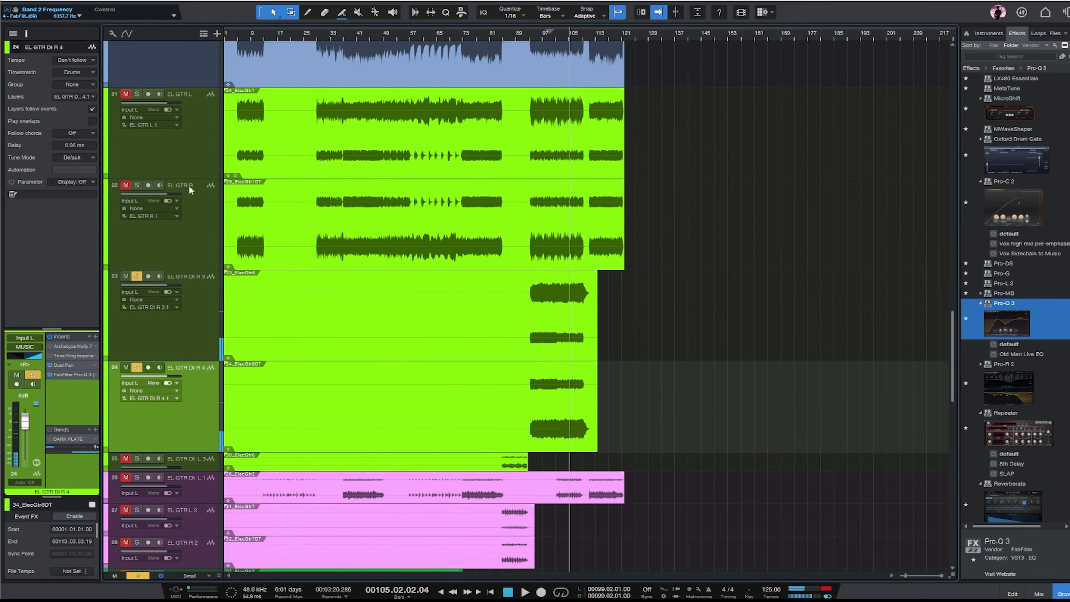
# - Show the mixer, solo all channels from KICK through EL GTR R, and start playback
pyautogui.click(177, 110)
pyautogui.click(209, 111)
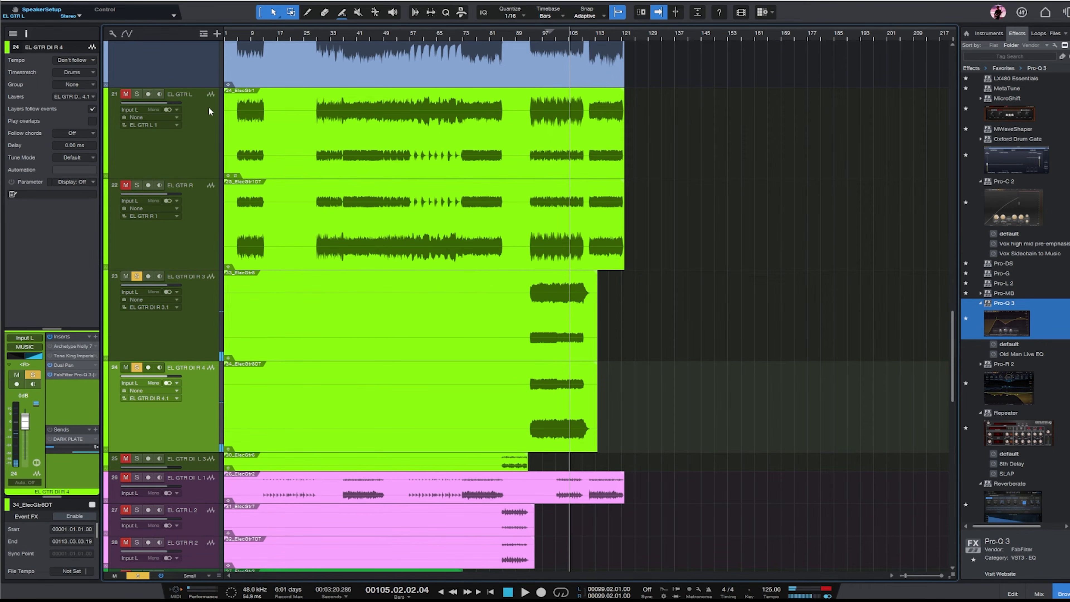
pyautogui.click(1029, 593)
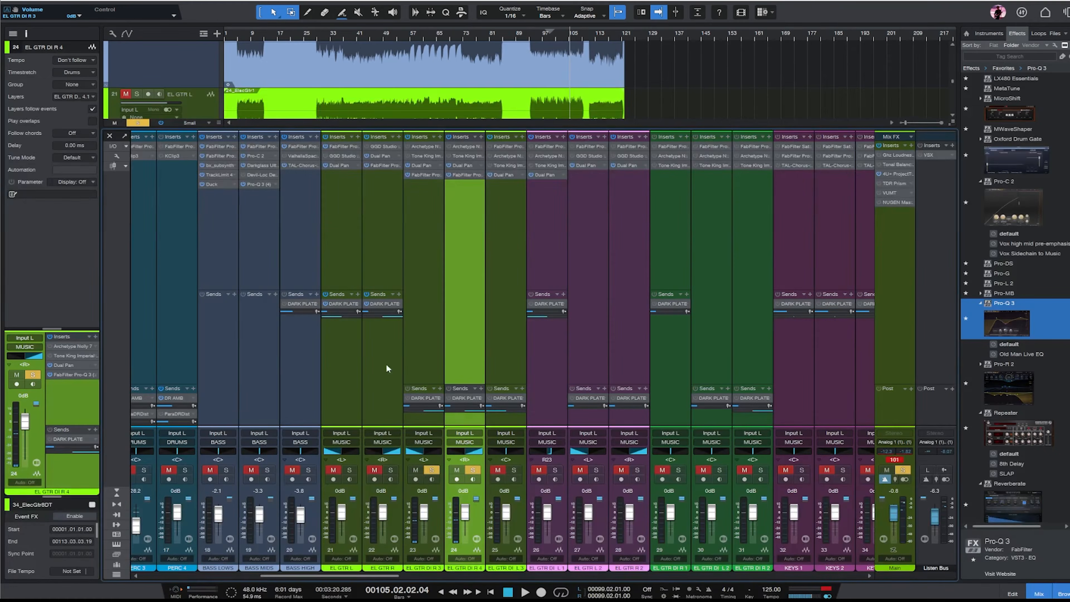
pyautogui.click(381, 413)
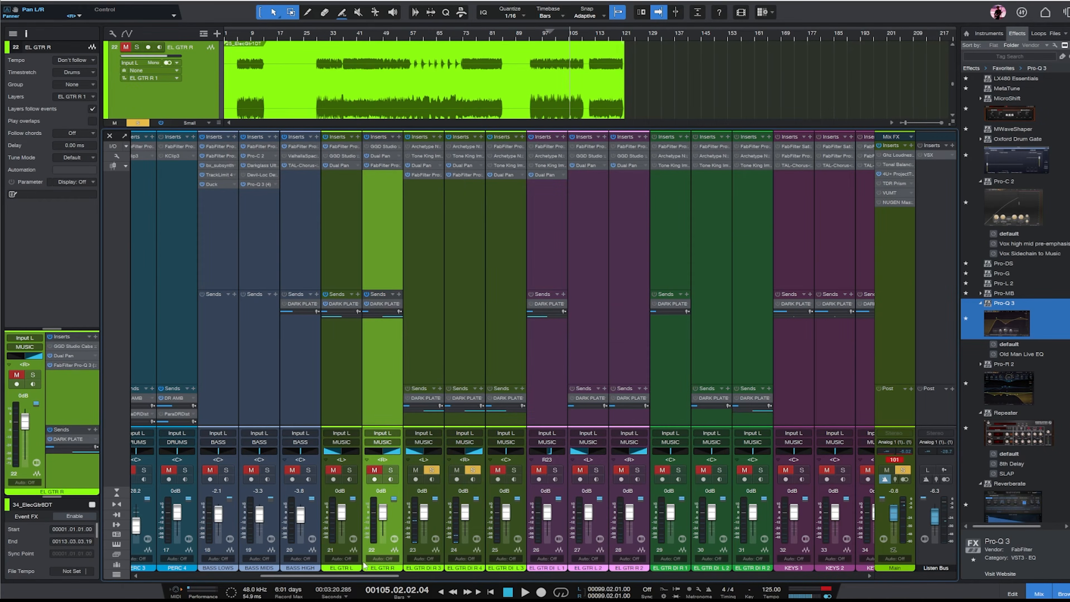
pyautogui.moveTo(347, 576); pyautogui.dragTo(61, 582)
pyautogui.click(156, 407)
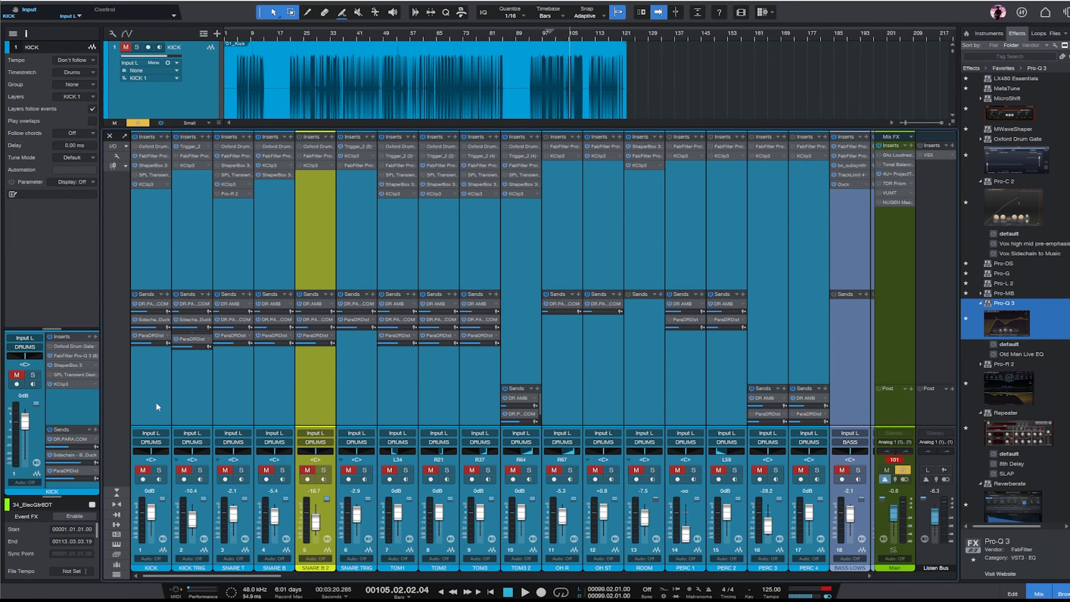
pyautogui.press('s')
pyautogui.press('space')
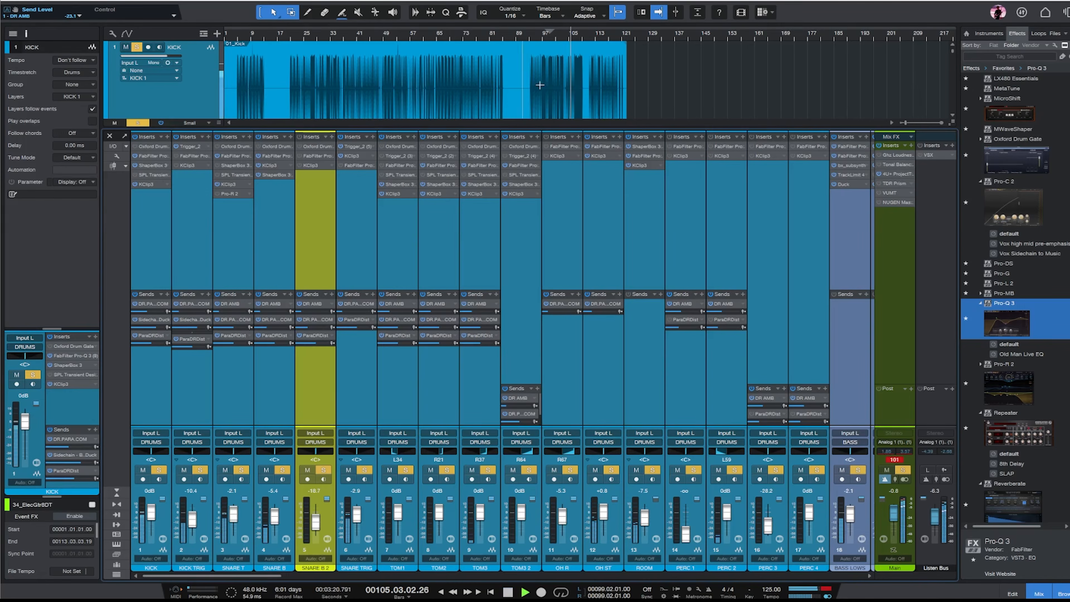
# - Lower EL GTR DI R 3 and EL GTR DI R 4 to -2.5 dB and set their DARK PLATE sends to -11.7 dB, replaying from bar 96
pyautogui.moveTo(263, 577); pyautogui.dragTo(379, 576)
pyautogui.click(445, 354)
pyautogui.keyDown('shift'); pyautogui.click(459, 343); pyautogui.keyUp('shift')
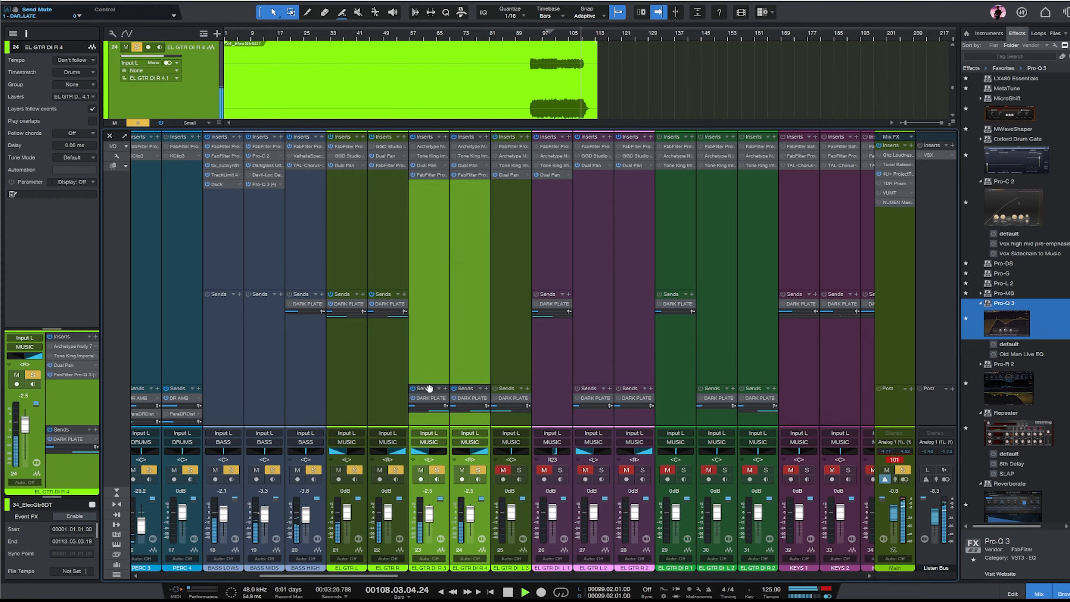
pyautogui.moveTo(431, 384); pyautogui.dragTo(435, 360)
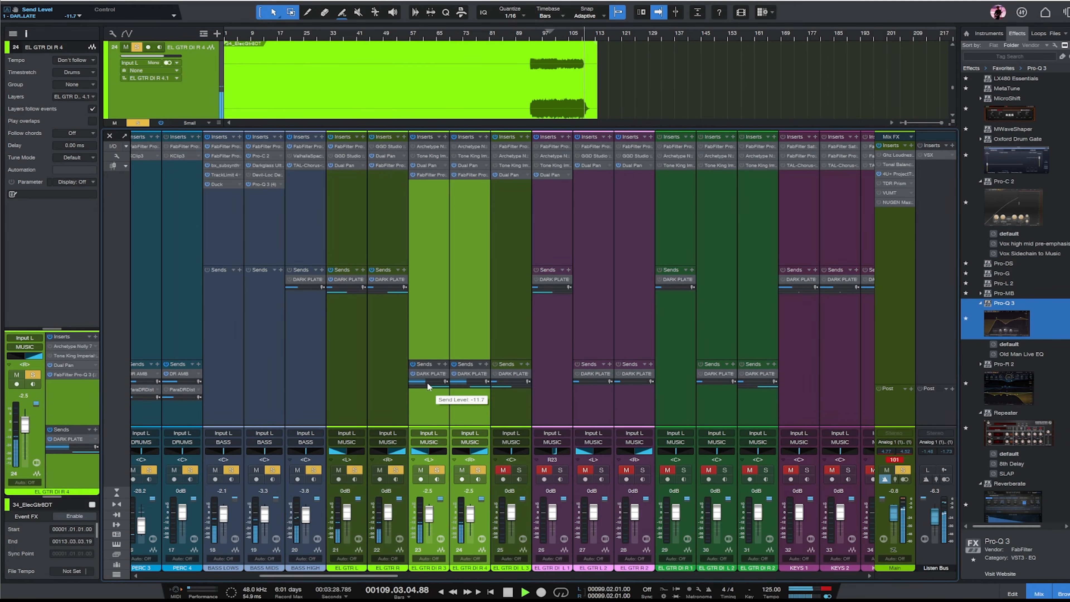
pyautogui.click(440, 388)
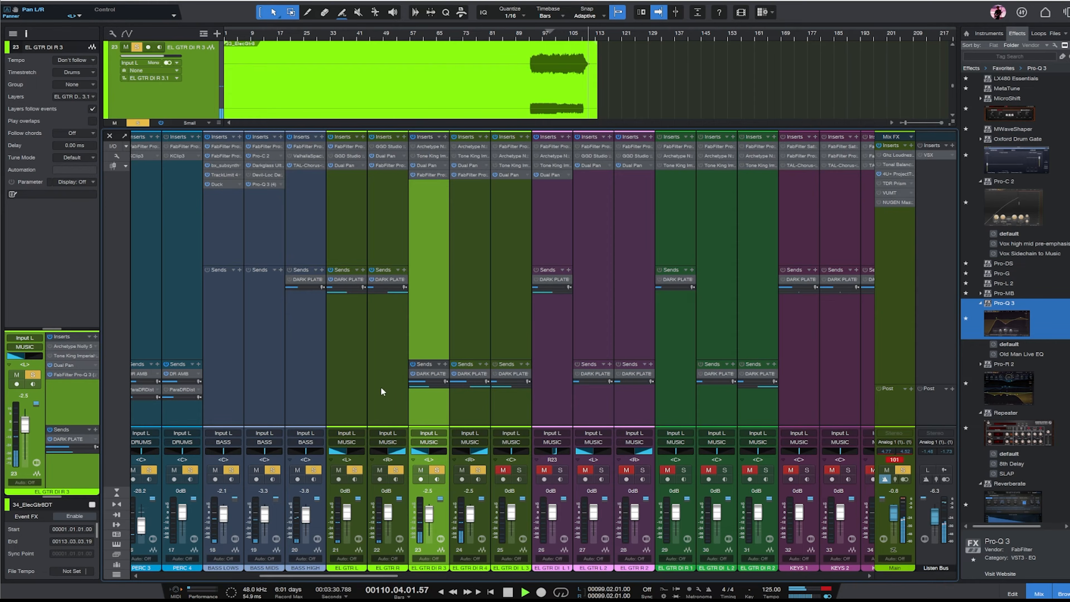
pyautogui.click(539, 36)
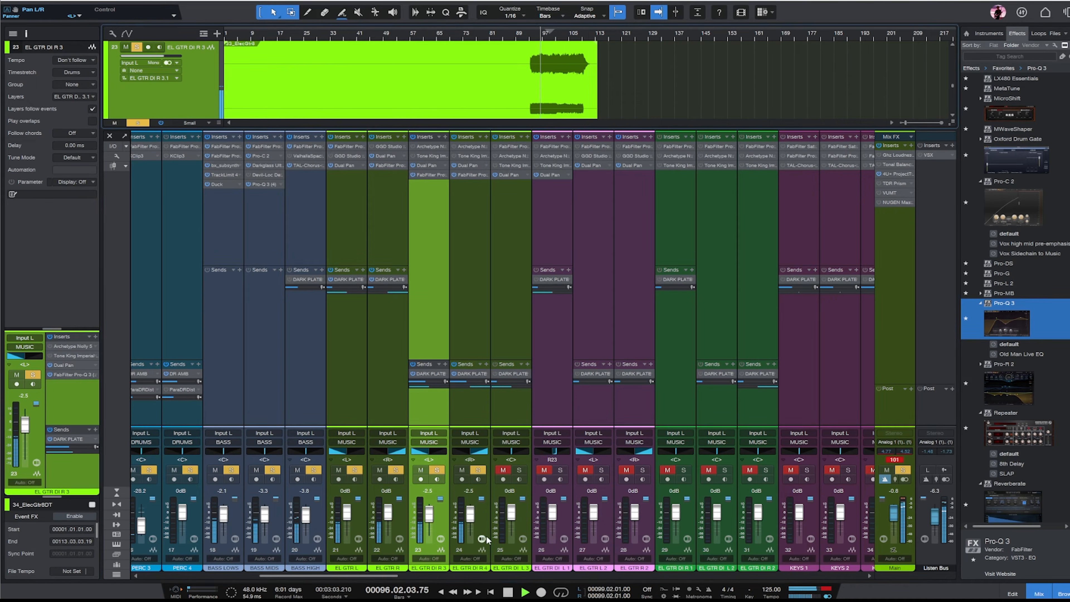
# - Return to the arrangement zoomed in around bar 87, play from there, and increase the height of the EL GTR DI L 3 track
pyautogui.click(518, 227)
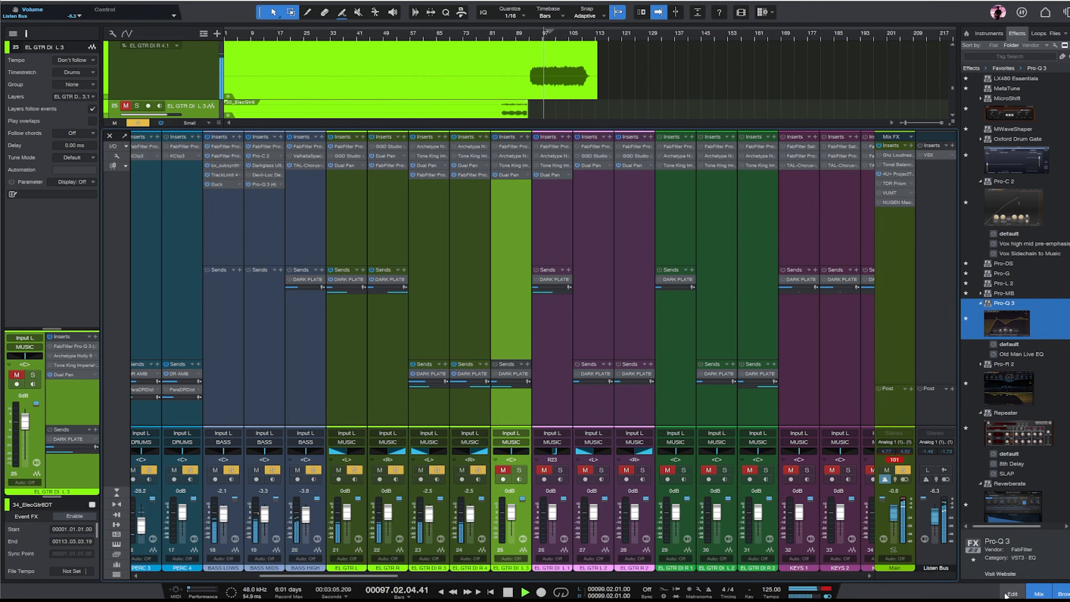
pyautogui.click(1038, 595)
pyautogui.press('e')
pyautogui.press('e')
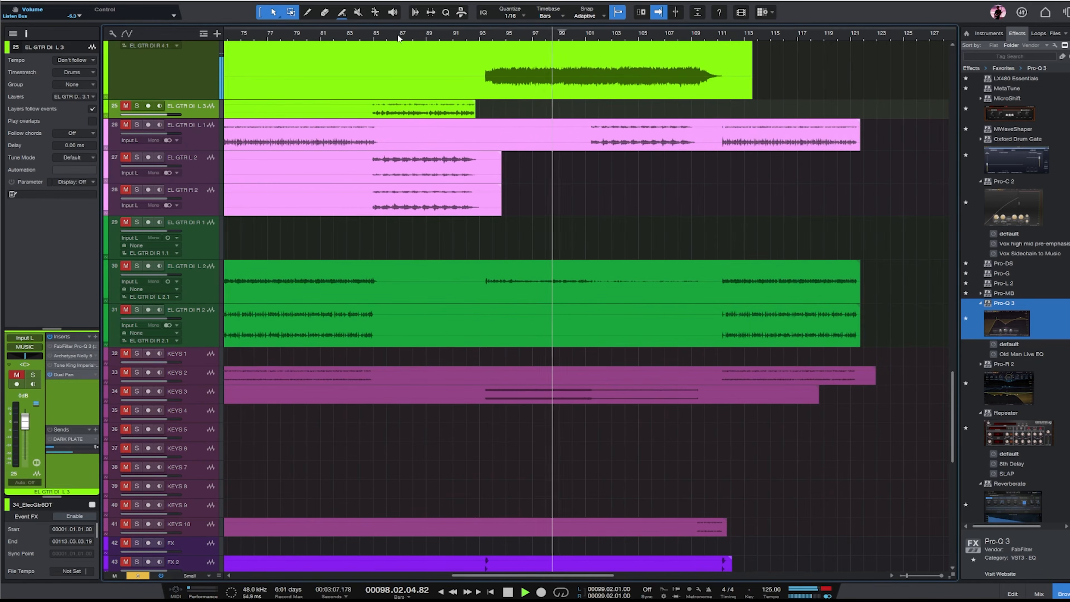
pyautogui.click(391, 35)
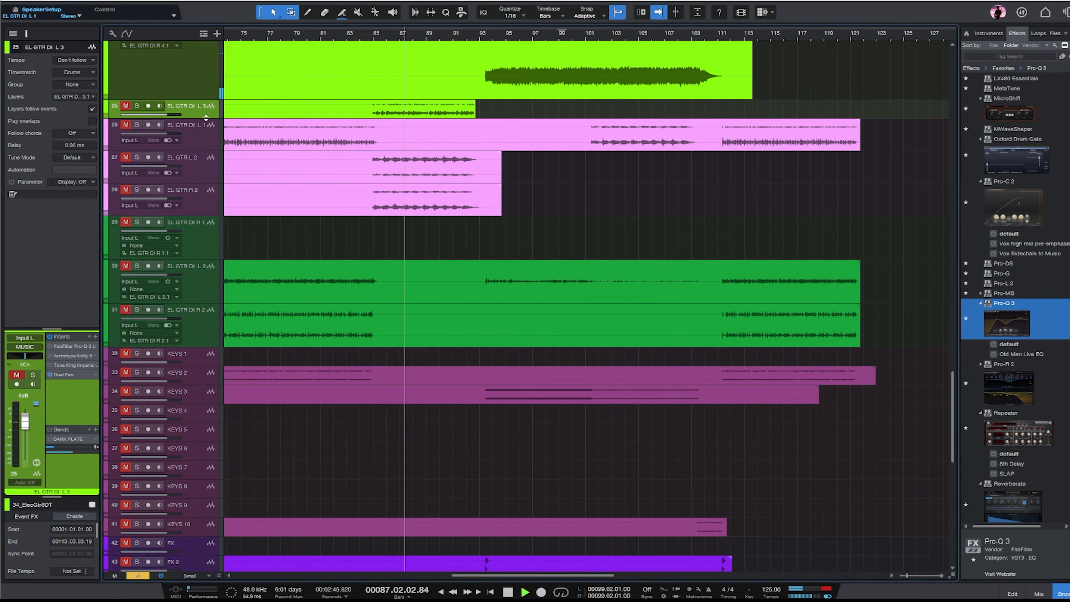
pyautogui.moveTo(214, 119); pyautogui.dragTo(216, 220)
# - Solo only EL GTR DI L 3 and lower its volume to about -2.9 dB
pyautogui.keyDown('alt'); pyautogui.click(138, 107); pyautogui.keyUp('alt')
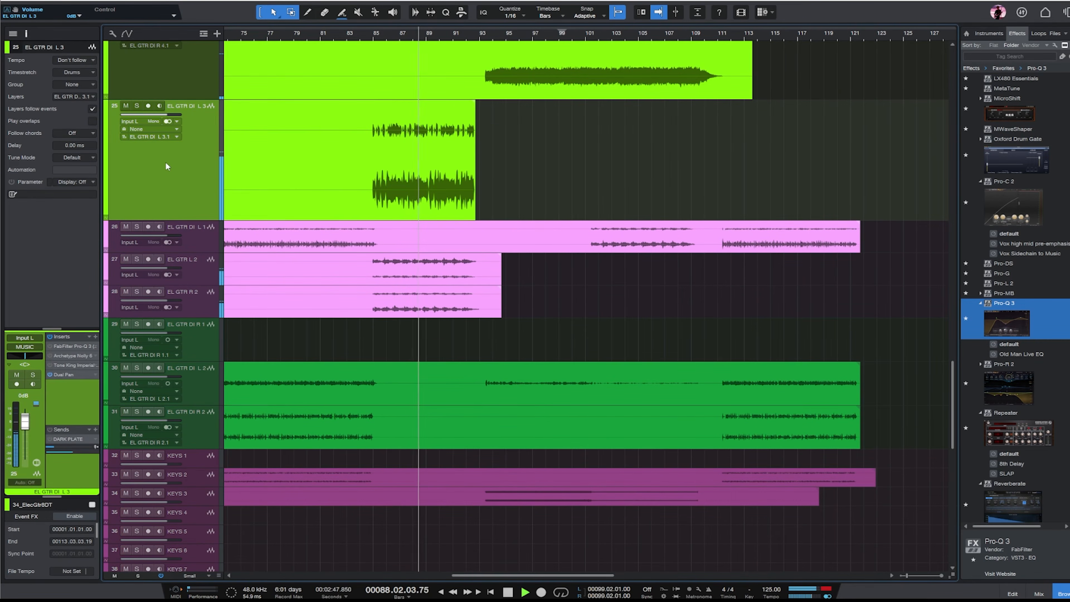
pyautogui.press('s')
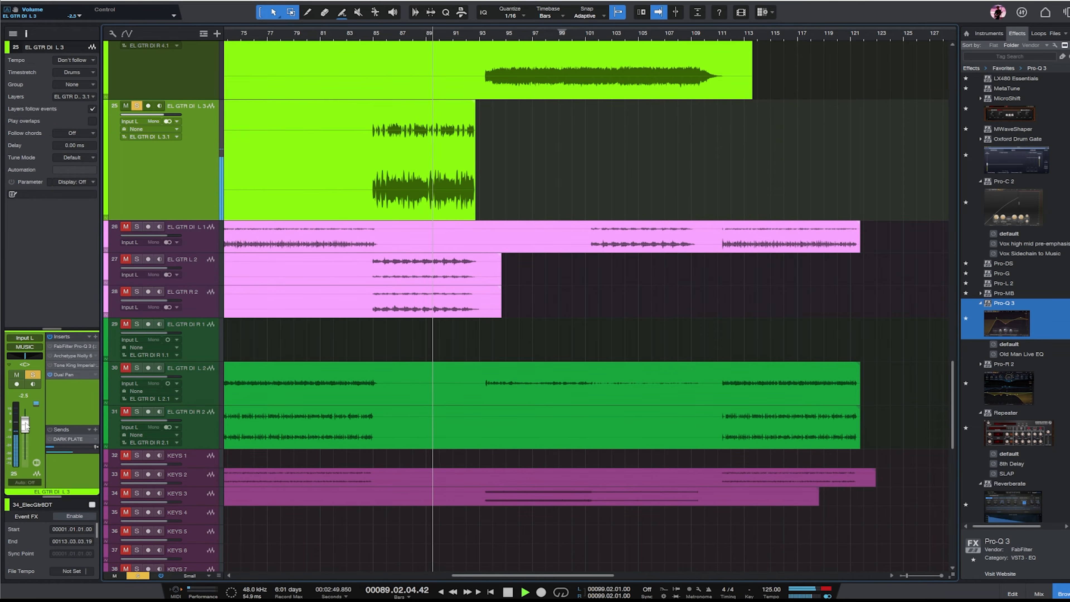
pyautogui.moveTo(26, 421); pyautogui.dragTo(28, 425)
# - On EL GTR DI L 3, move Pro-Q 3 after Dual Pan and set its low cut to about 216 Hz and high cut to about 5670 Hz
pyautogui.click(51, 347)
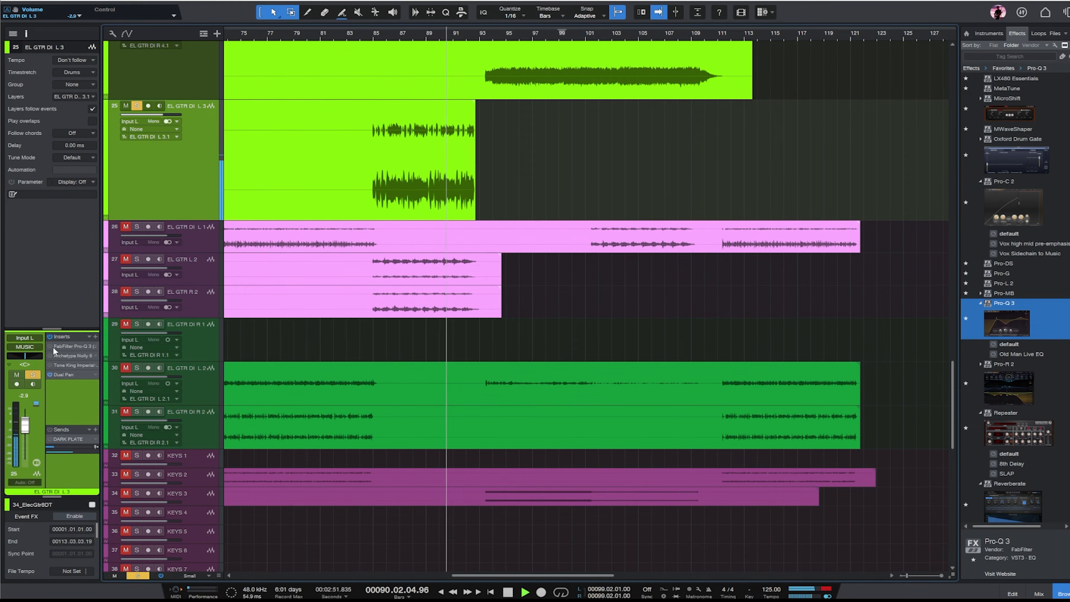
pyautogui.moveTo(70, 345); pyautogui.dragTo(73, 374)
pyautogui.doubleClick(73, 374)
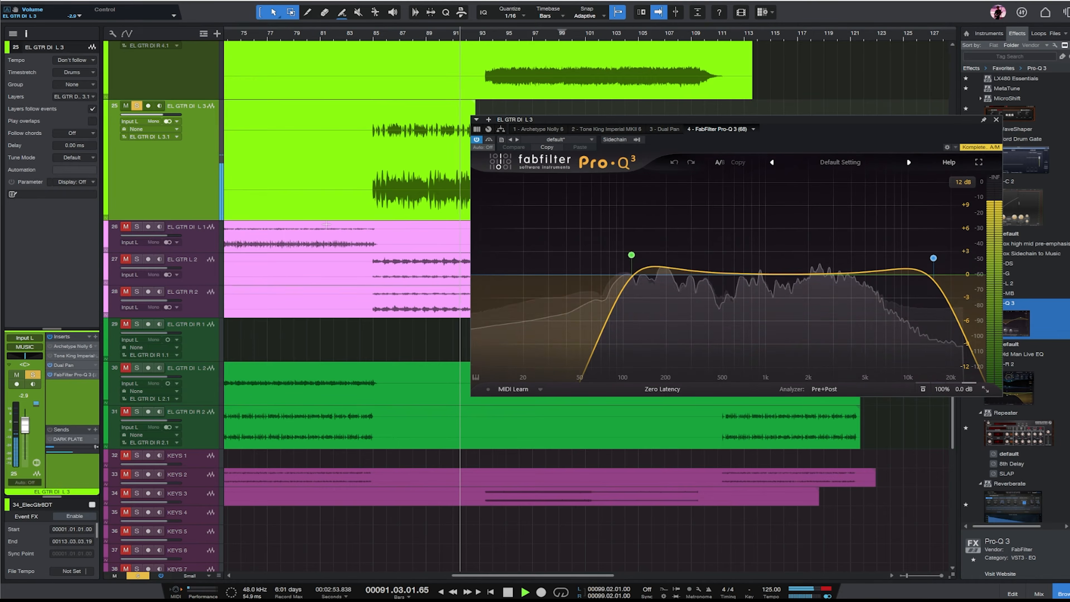
pyautogui.moveTo(631, 255); pyautogui.dragTo(671, 256)
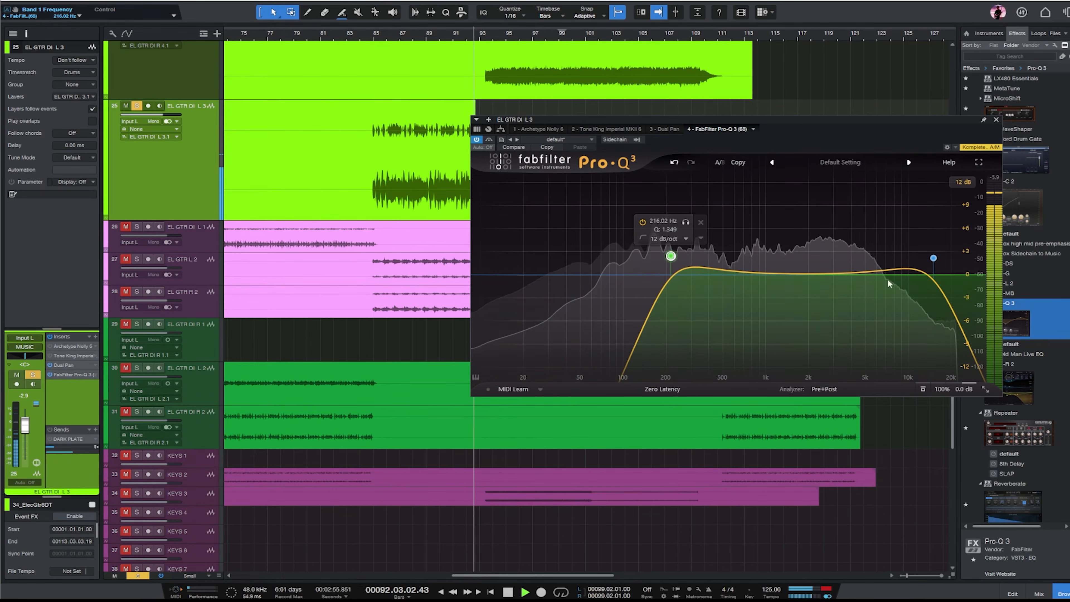
pyautogui.moveTo(933, 258); pyautogui.dragTo(873, 253)
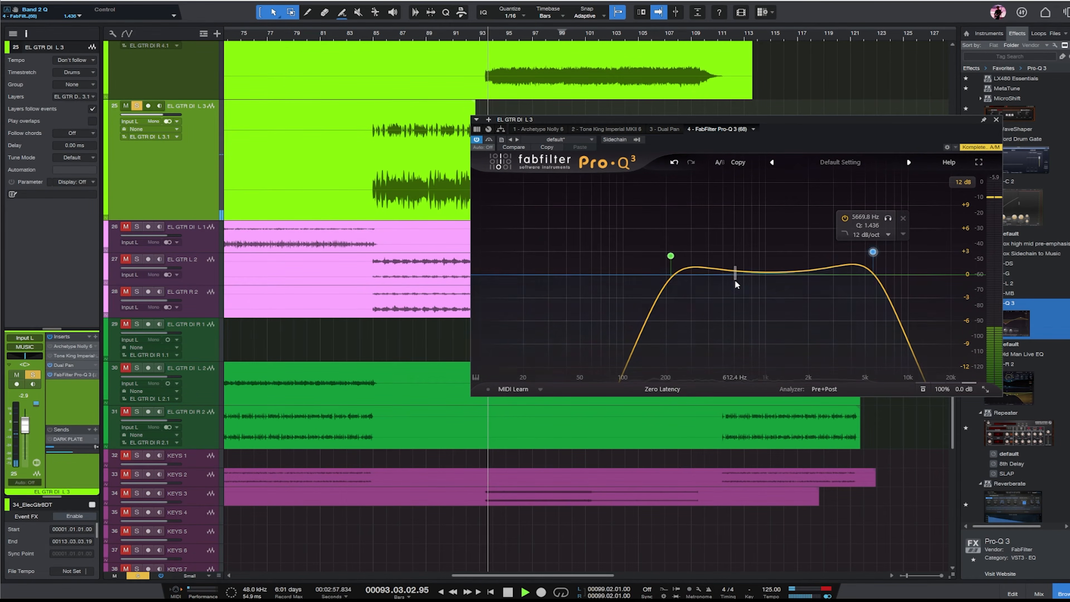
# - In the EL GTR DI L 3 equaliser, cut about 3 dB near 600 Hz and lower the low cut to about 200 Hz, replaying from bar 85
pyautogui.moveTo(735, 277); pyautogui.dragTo(730, 297)
pyautogui.click(375, 35)
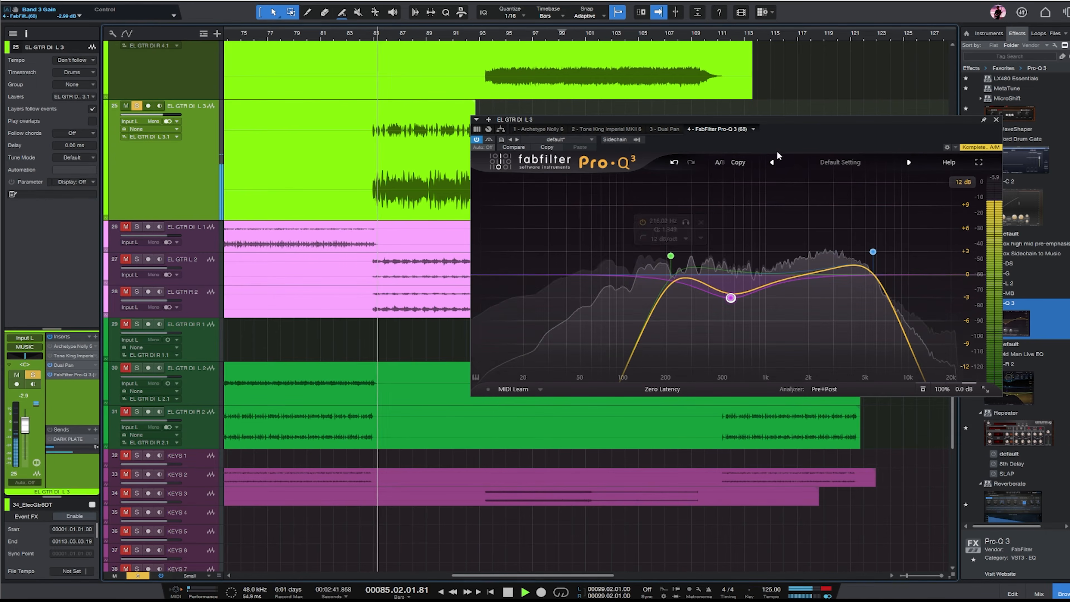
pyautogui.moveTo(671, 256); pyautogui.dragTo(666, 256)
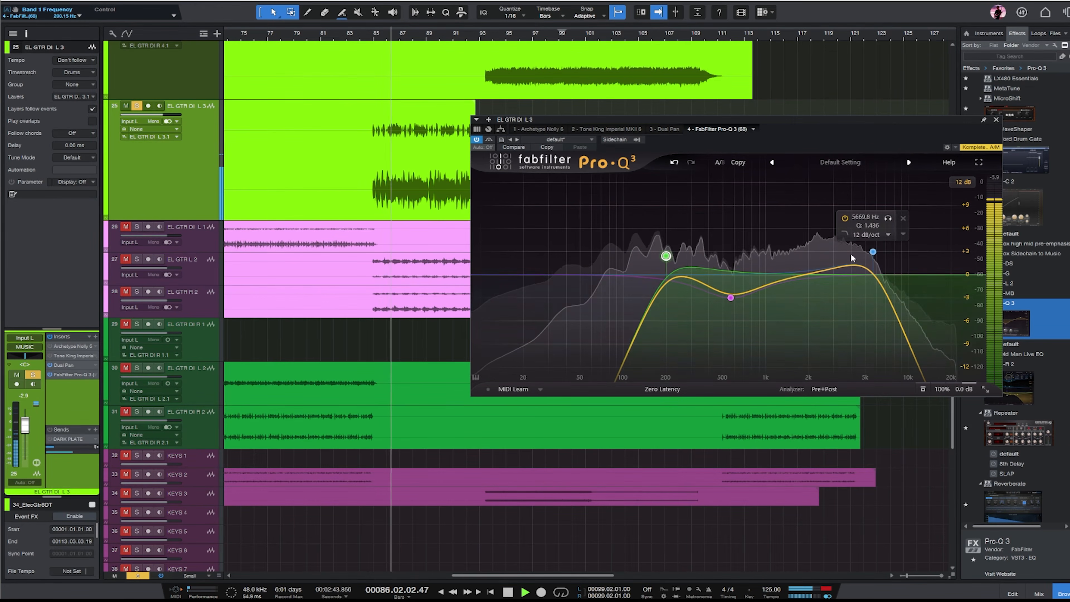
# - Add a cut of about 3.3 dB near 3.1 kHz on EL GTR DI L 3 and raise the high cut to about 7870 Hz
pyautogui.moveTo(873, 252); pyautogui.dragTo(836, 306)
pyautogui.scroll(8, 851, 247)
pyautogui.scroll(-5, 829, 213)
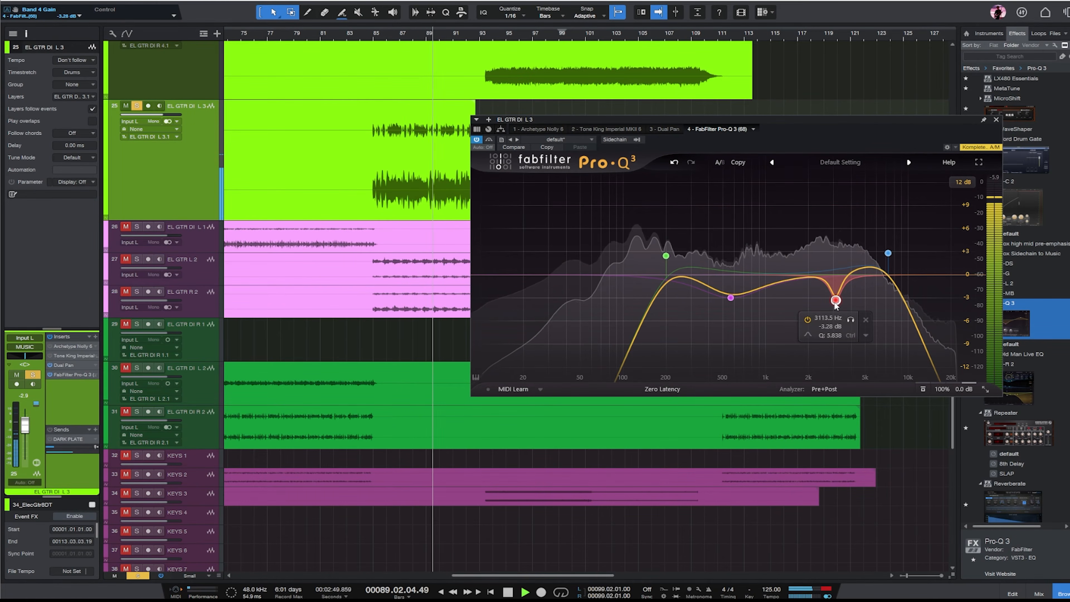
pyautogui.scroll(-5, 836, 306)
pyautogui.moveTo(887, 253); pyautogui.dragTo(893, 248)
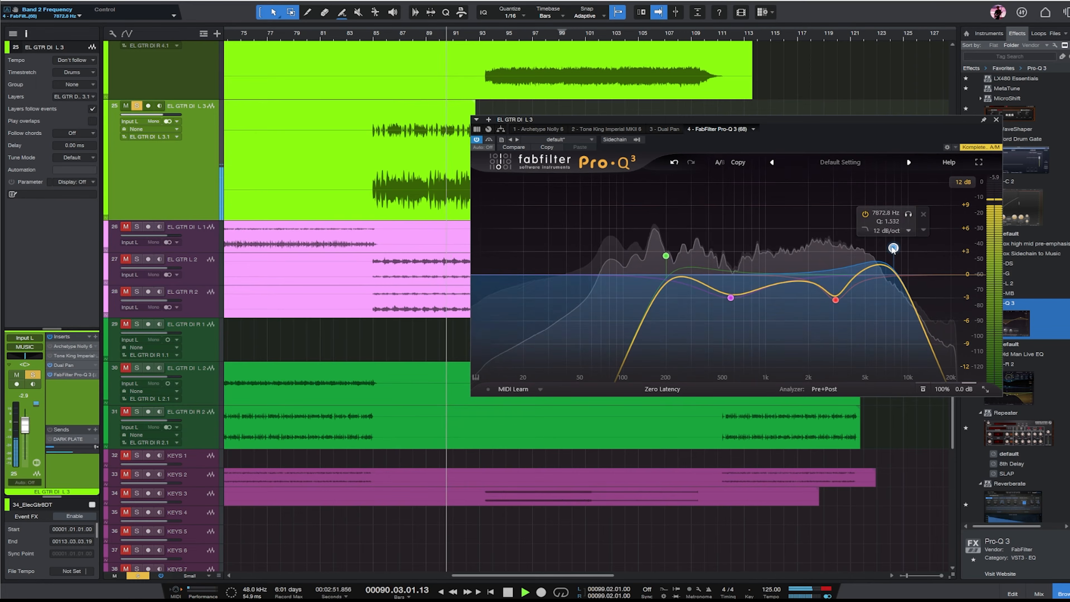
# - Add a low-mid cut just above the low-cut point on EL GTR DI L 3, raise the low cut slightly, and close the equaliser
pyautogui.moveTo(688, 277); pyautogui.dragTo(688, 319)
pyautogui.scroll(4, 692, 212)
pyautogui.moveTo(666, 257)
pyautogui.mouseDown()
pyautogui.moveTo(691, 256)
pyautogui.moveTo(681, 258)
pyautogui.mouseUp()
pyautogui.click(996, 120)
pyautogui.press('space')
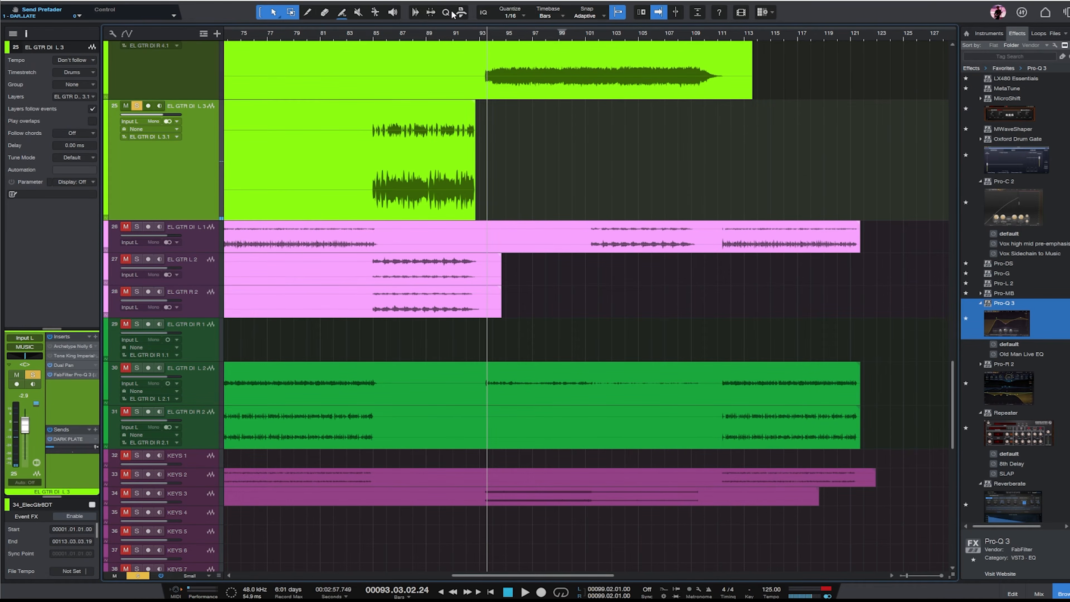
# - Play from bar 85 and solo EL GTR L 2 and EL GTR R 2 alongside EL GTR DI L 3
pyautogui.click(379, 36)
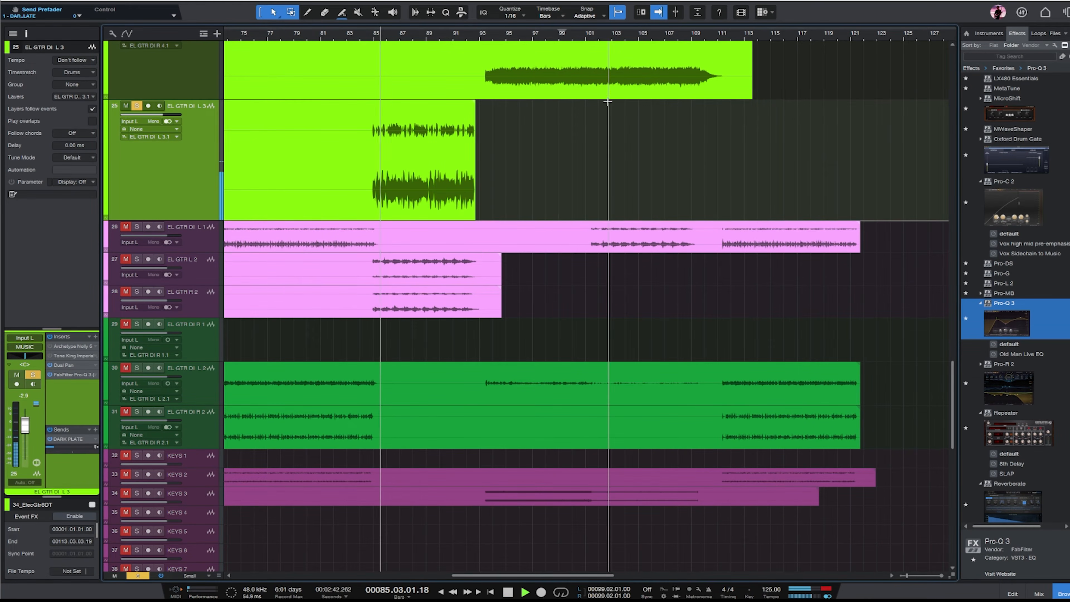
pyautogui.click(194, 302)
pyautogui.keyDown('shift'); pyautogui.click(193, 274); pyautogui.keyUp('shift')
pyautogui.press('s')
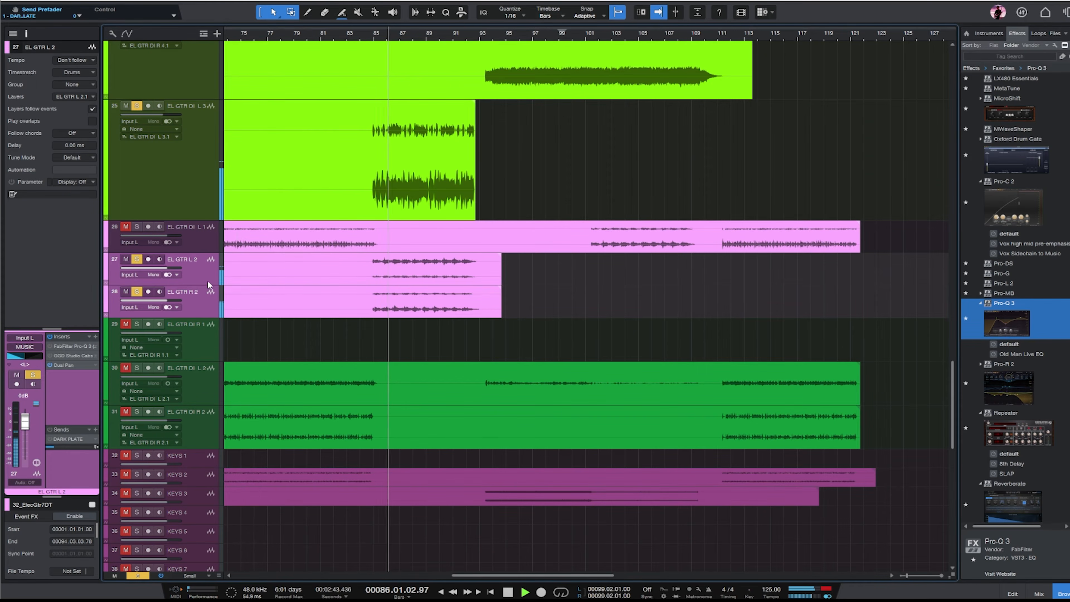
# - Lower EL GTR L 2 and EL GTR R 2 together to -6.3 dB
pyautogui.click(196, 162)
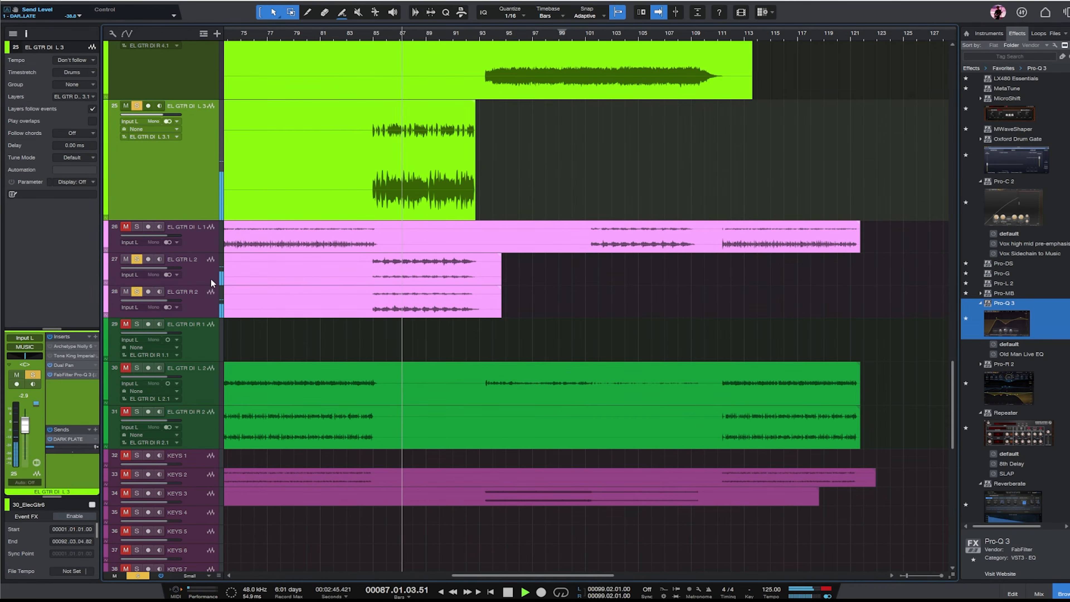
pyautogui.click(202, 276)
pyautogui.keyDown('shift'); pyautogui.click(197, 300); pyautogui.keyUp('shift')
pyautogui.moveTo(24, 429)
pyautogui.mouseDown()
pyautogui.moveTo(27, 440)
pyautogui.moveTo(26, 430)
pyautogui.mouseUp()
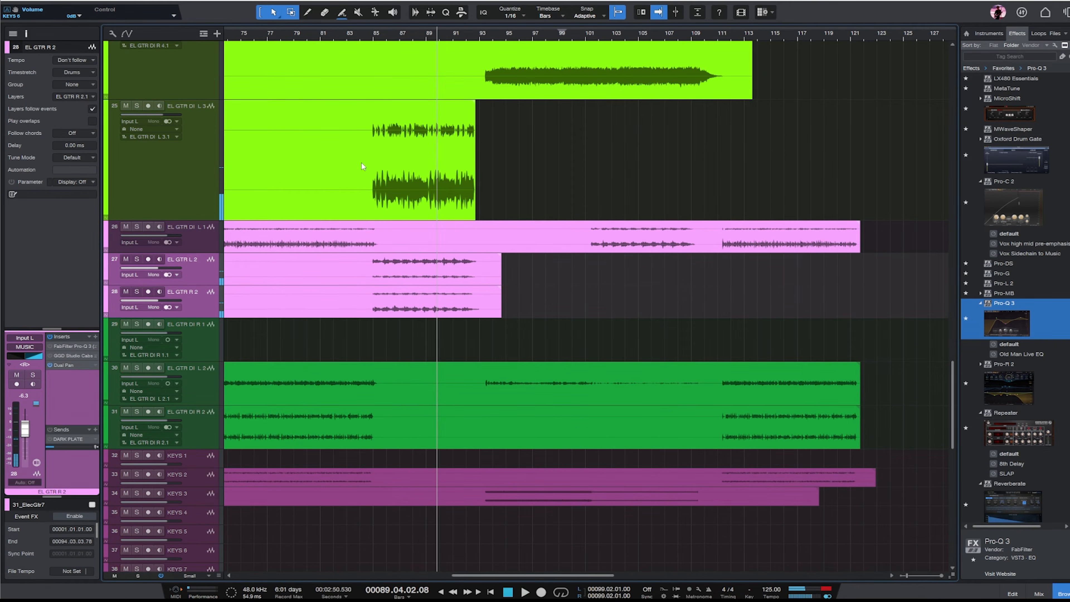
# - Solo only EL GTR L 2 near bar 87, move its Pro-Q 3 after Dual Pan, and open the equaliser
pyautogui.click(204, 282)
pyautogui.press('s')
pyautogui.click(397, 37)
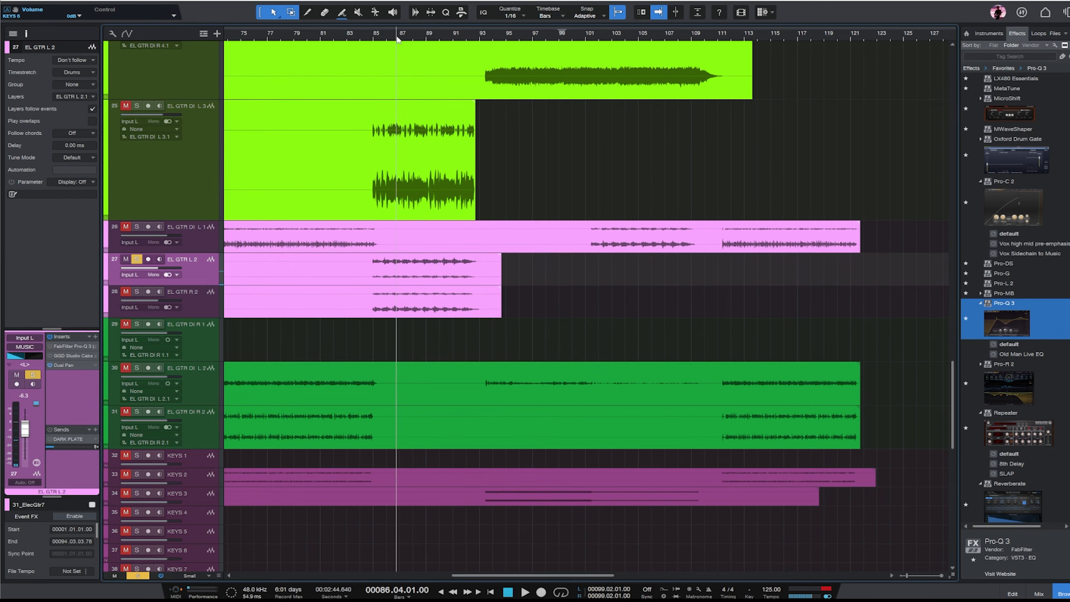
pyautogui.moveTo(59, 346); pyautogui.dragTo(86, 367)
pyautogui.click(85, 365)
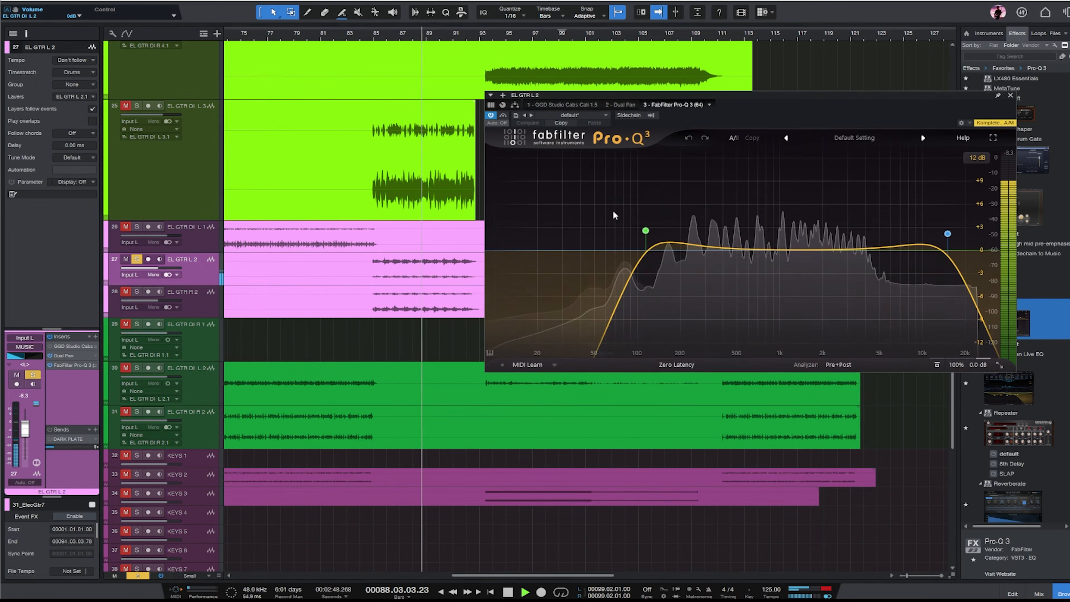
# - On EL GTR L 2, raise the low cut to about 336 Hz, lower the high cut, and add a narrow cut around 3.3 kHz
pyautogui.moveTo(645, 230); pyautogui.dragTo(712, 232)
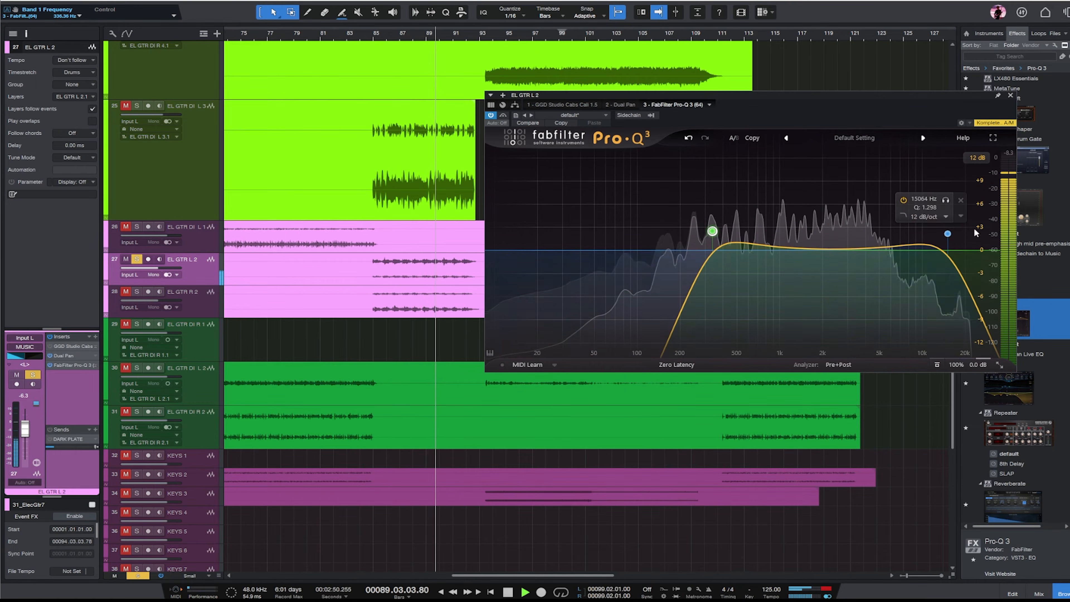
pyautogui.moveTo(947, 234); pyautogui.dragTo(853, 279)
pyautogui.scroll(4, 854, 277)
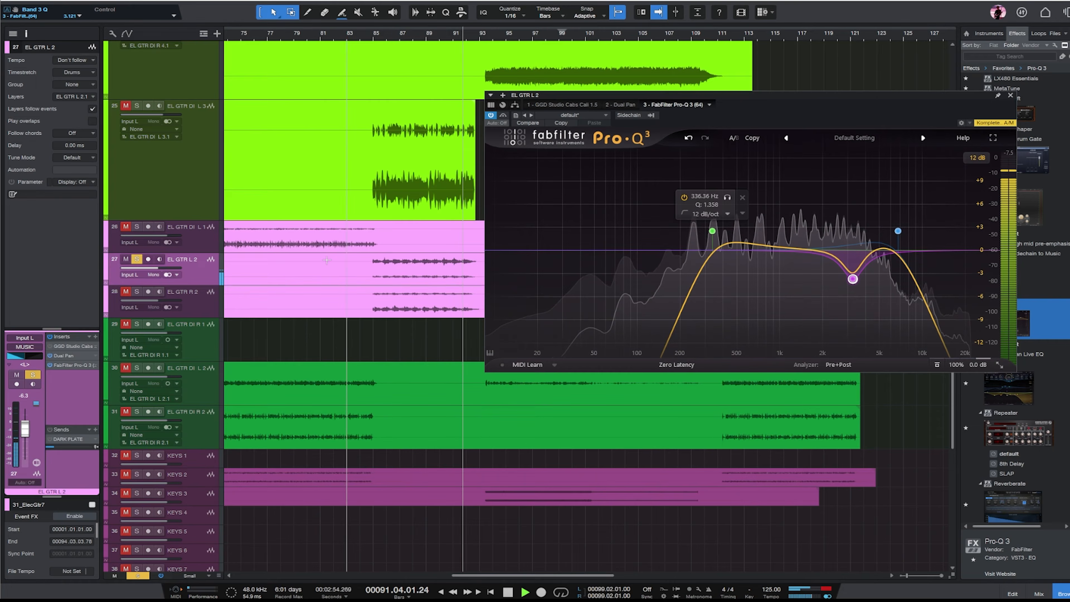
# - Solo EL GTR R 2 alongside EL GTR L 2 and play both from bar 85
pyautogui.click(152, 307)
pyautogui.click(137, 292)
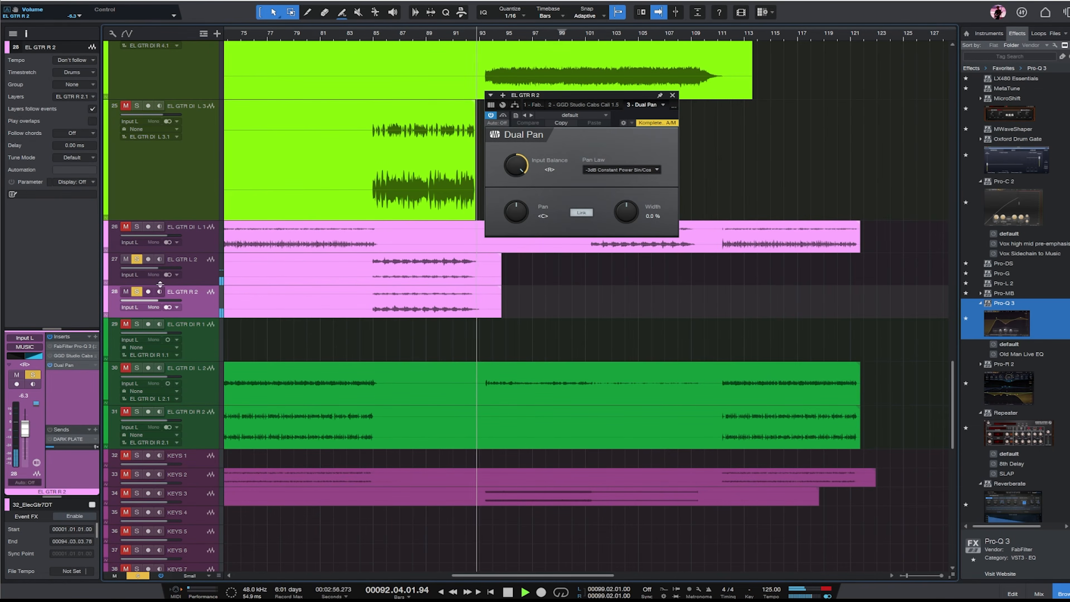
pyautogui.click(376, 35)
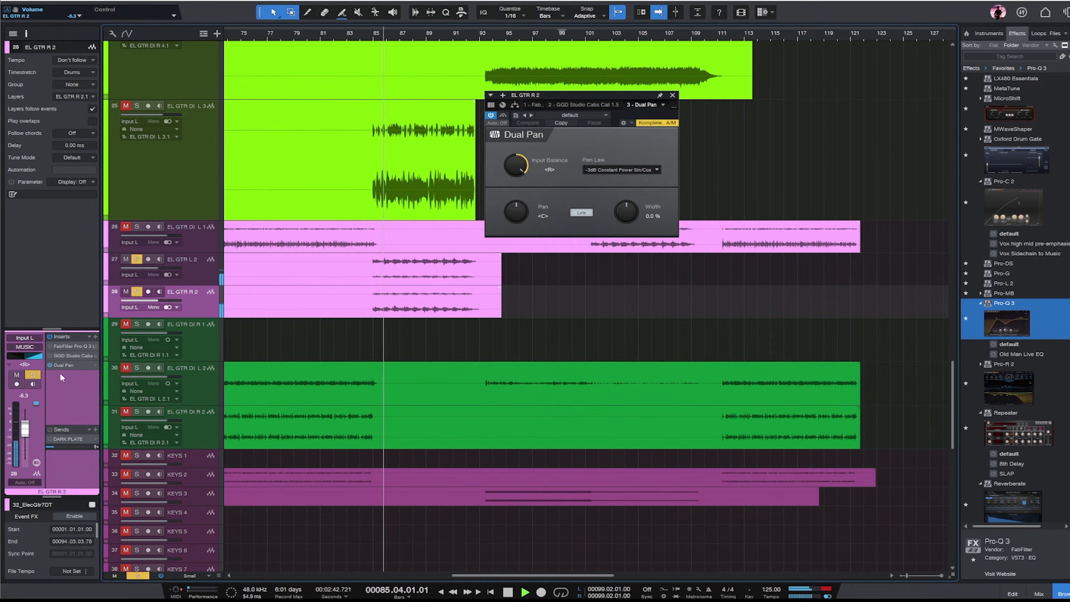
# - Enable Pro-Q 3 on EL GTR R 2, move it after Dual Pan, and open the equaliser
pyautogui.click(49, 346)
pyautogui.moveTo(76, 347); pyautogui.dragTo(85, 380)
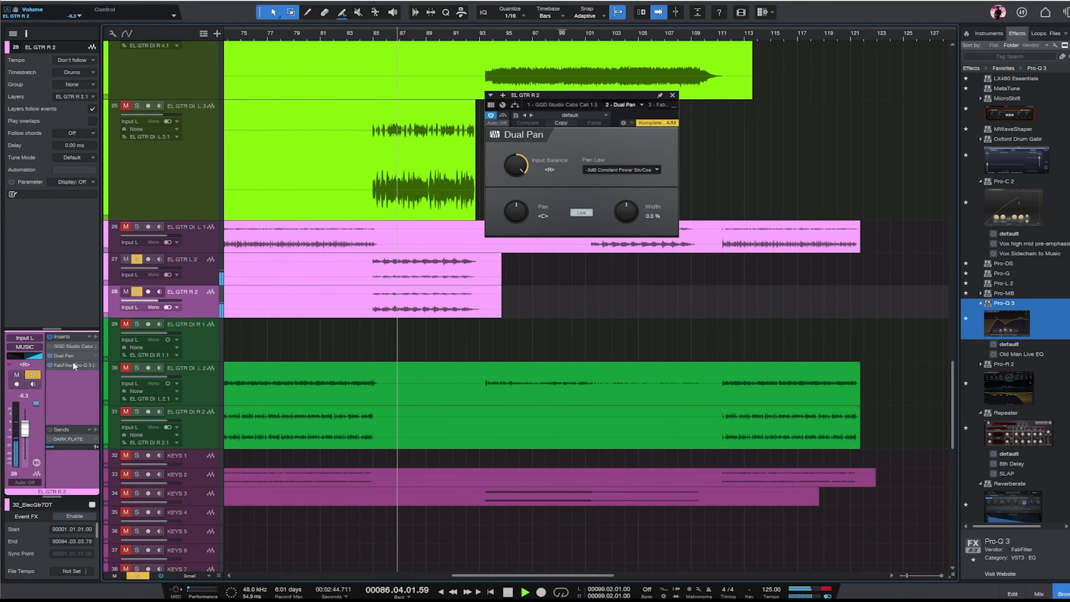
pyautogui.doubleClick(75, 365)
# - Set EL GTR R 2's low cut near 306 Hz and high cut near 6 kHz, and cut about 3 dB around 810 Hz
pyautogui.moveTo(645, 231); pyautogui.dragTo(706, 241)
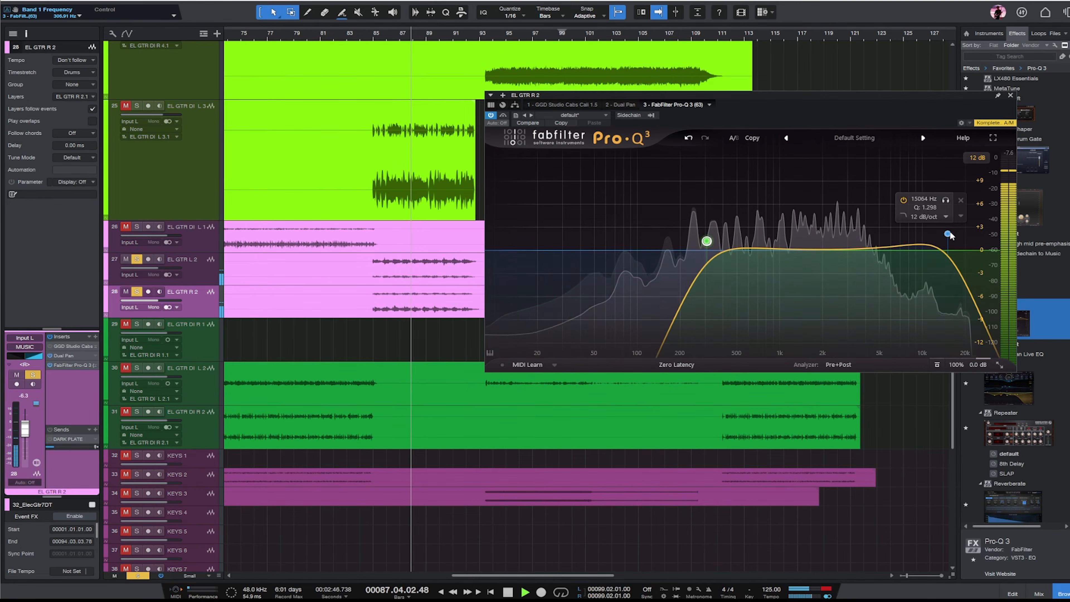
pyautogui.moveTo(948, 234); pyautogui.dragTo(890, 234)
pyautogui.moveTo(769, 249); pyautogui.dragTo(767, 274)
pyautogui.press('space')
pyautogui.click(1010, 95)
# - Set the Dual Pan input balance on EL GTR L 2 fully to R
pyautogui.keyDown('shift'); pyautogui.click(192, 275); pyautogui.keyUp('shift')
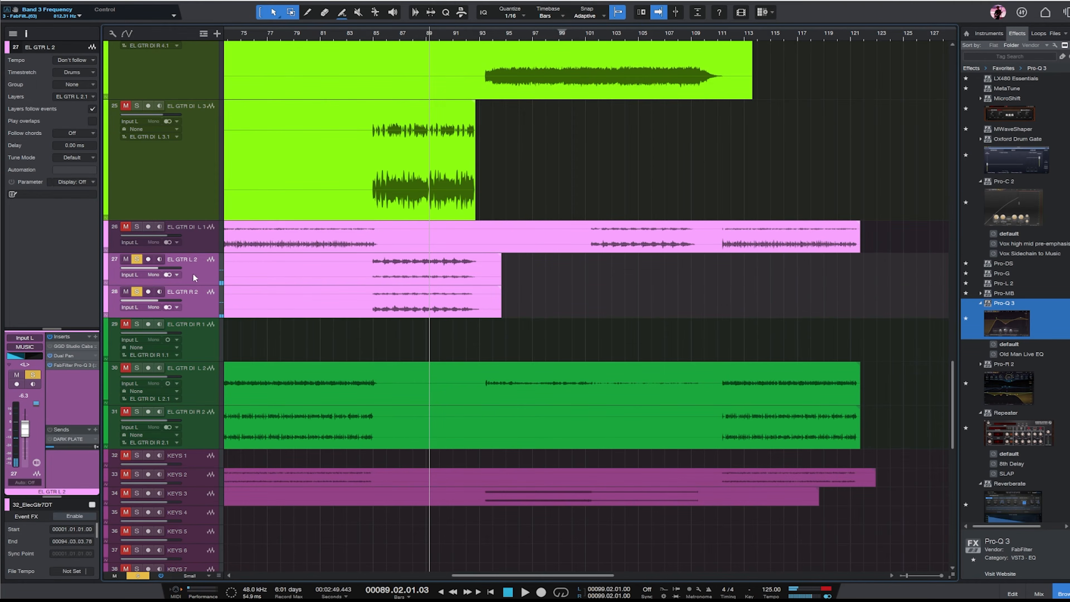
pyautogui.press('e')
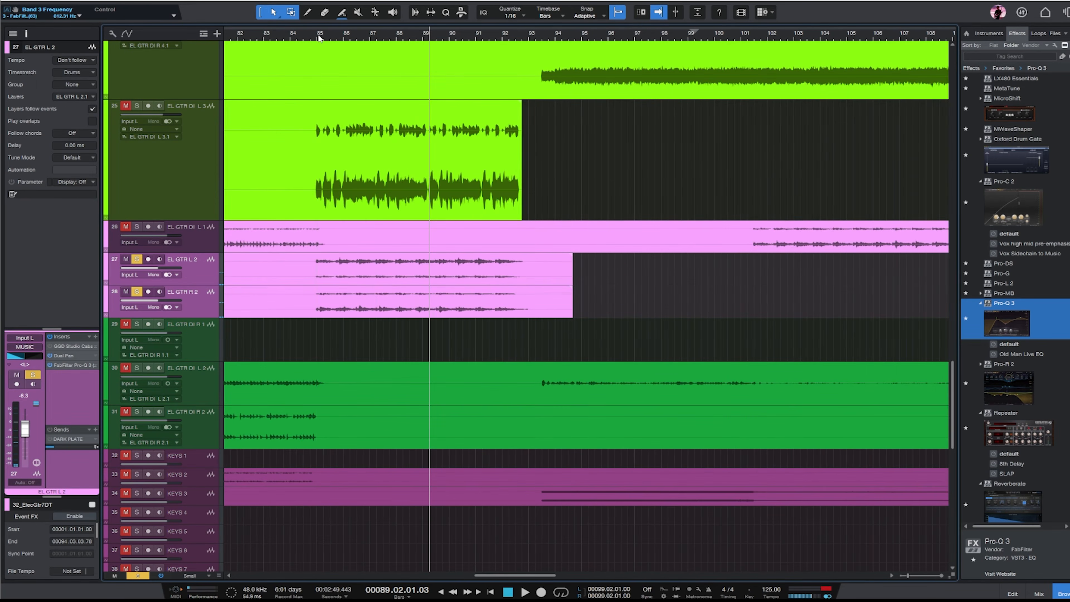
pyautogui.click(190, 277)
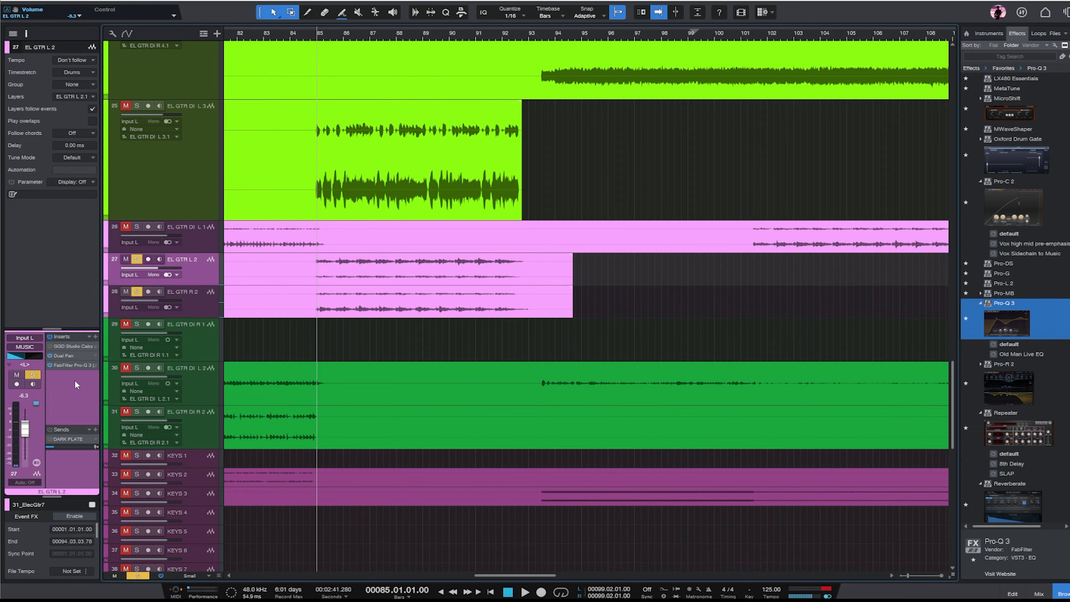
pyautogui.click(63, 356)
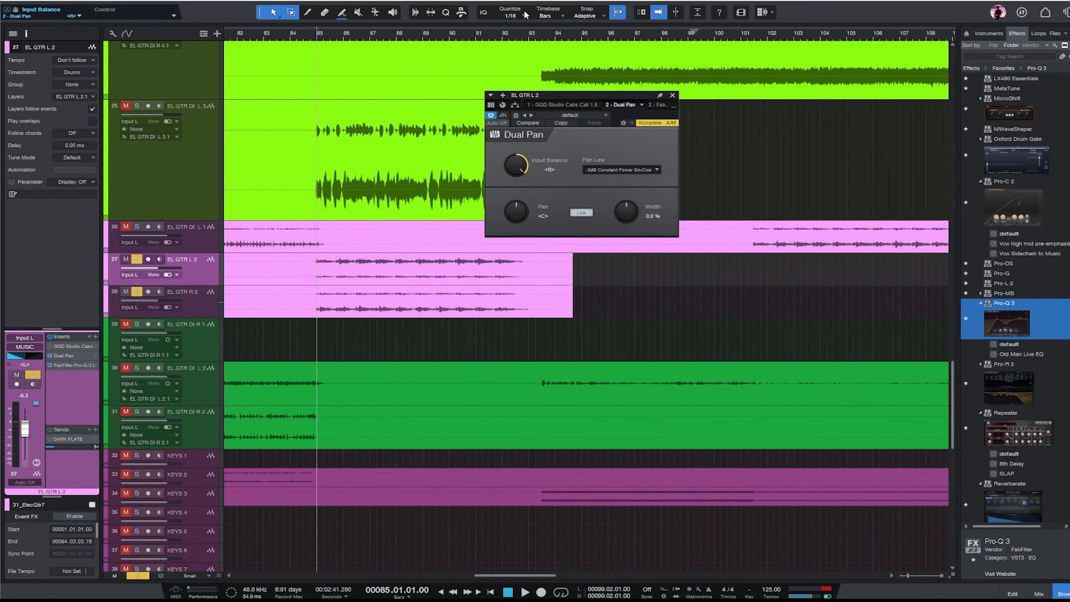
# - Set the Dual Pan input balance on EL GTR R 2 fully to L, and briefly audition both tracks from bar 85
pyautogui.click(194, 302)
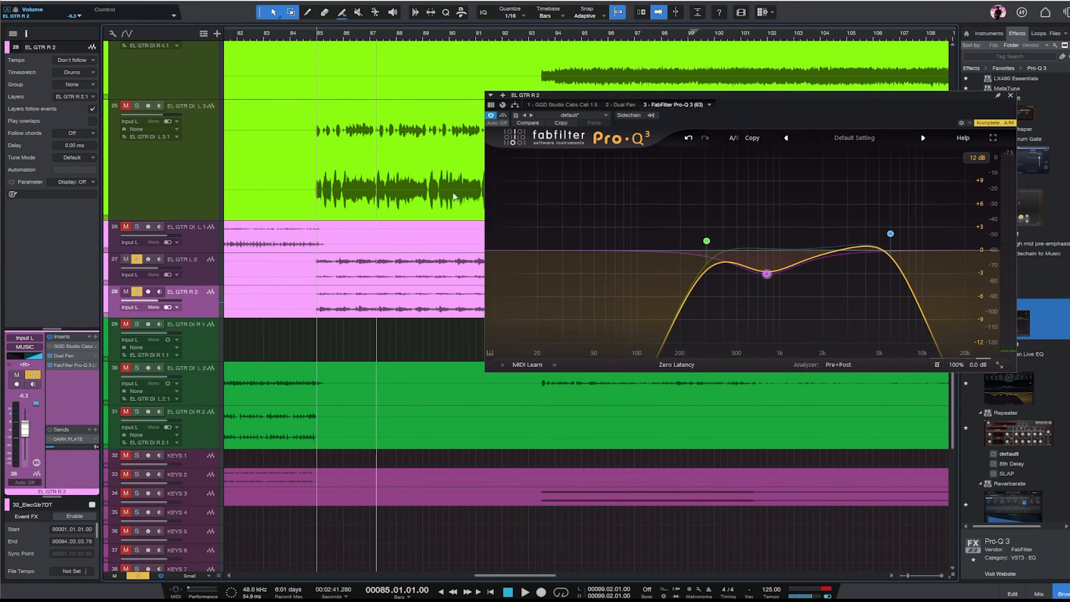
pyautogui.click(561, 104)
pyautogui.click(626, 105)
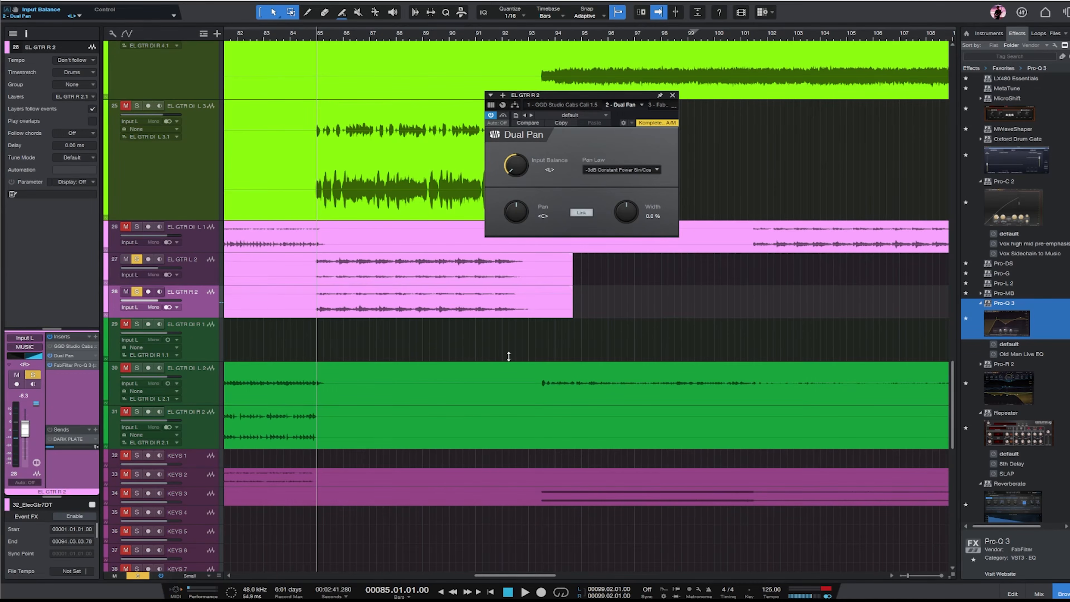
pyautogui.press('Up')
pyautogui.press('space')
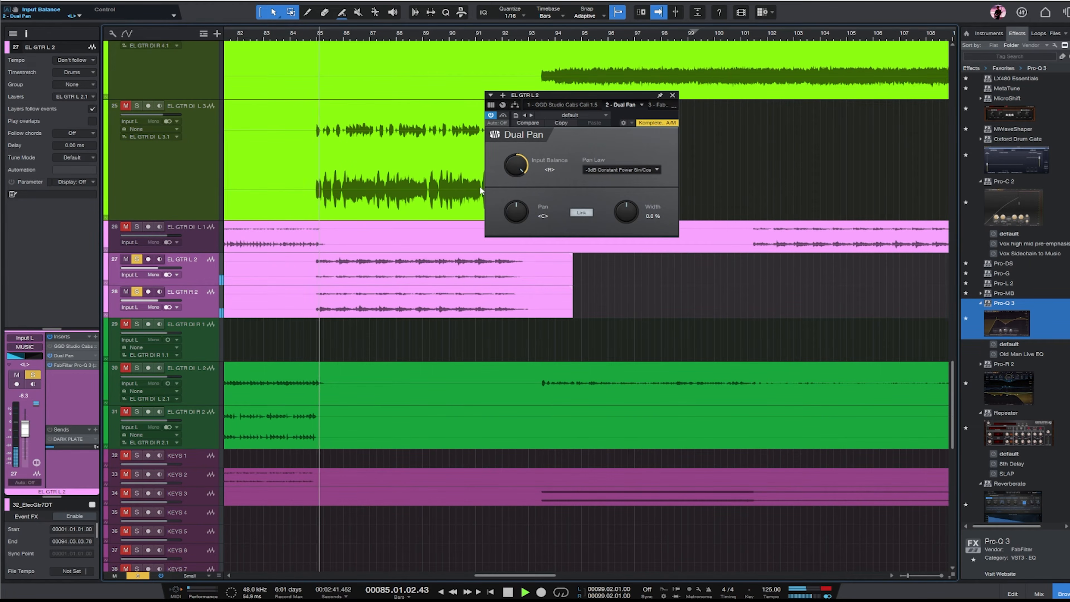
pyautogui.click(672, 94)
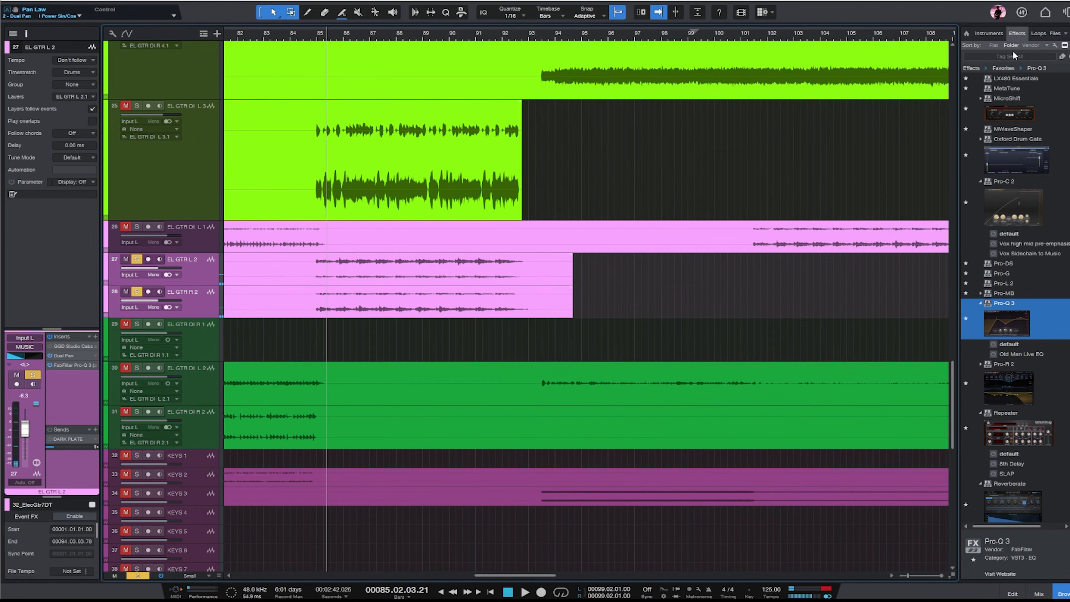
# - Find Guitar Rig 7 in the effects browser and insert it on EL GTR L 2 after Pro-Q 3
pyautogui.click(1027, 59)
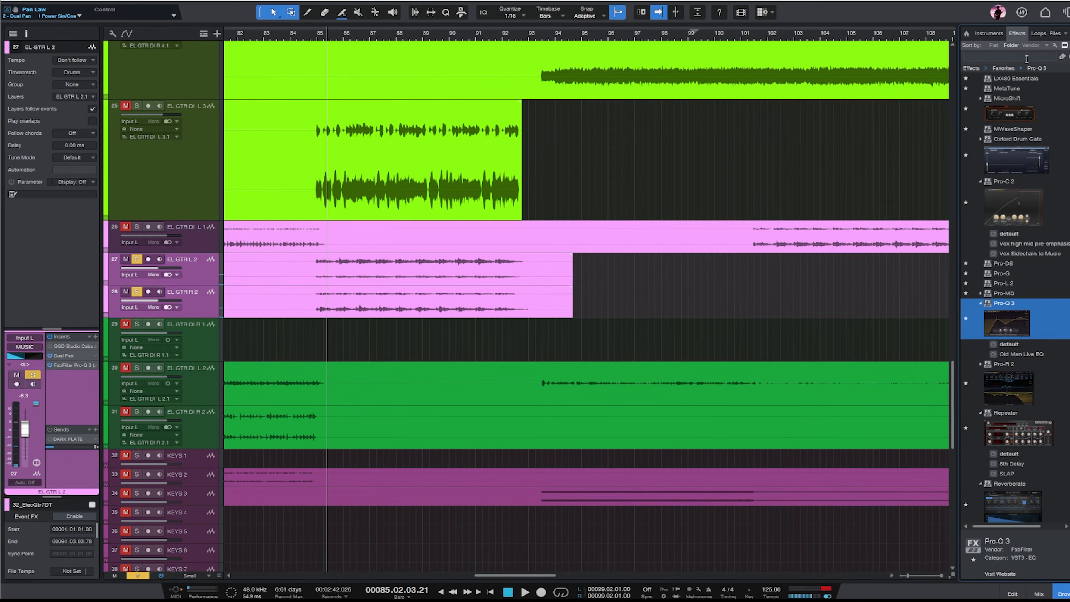
pyautogui.press('Return')
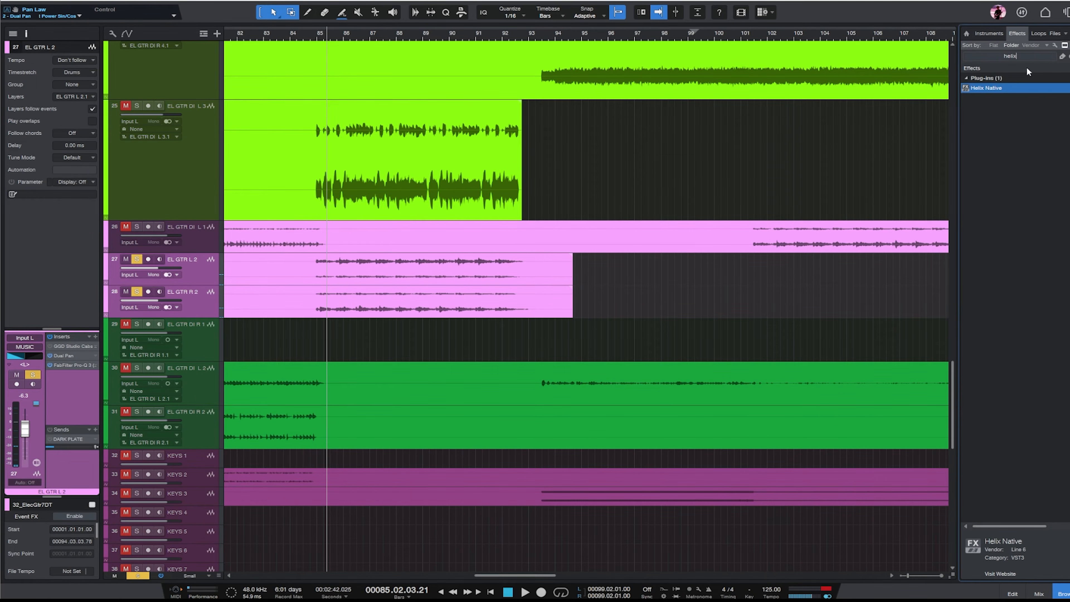
pyautogui.click(1033, 54)
pyautogui.write('guitar')
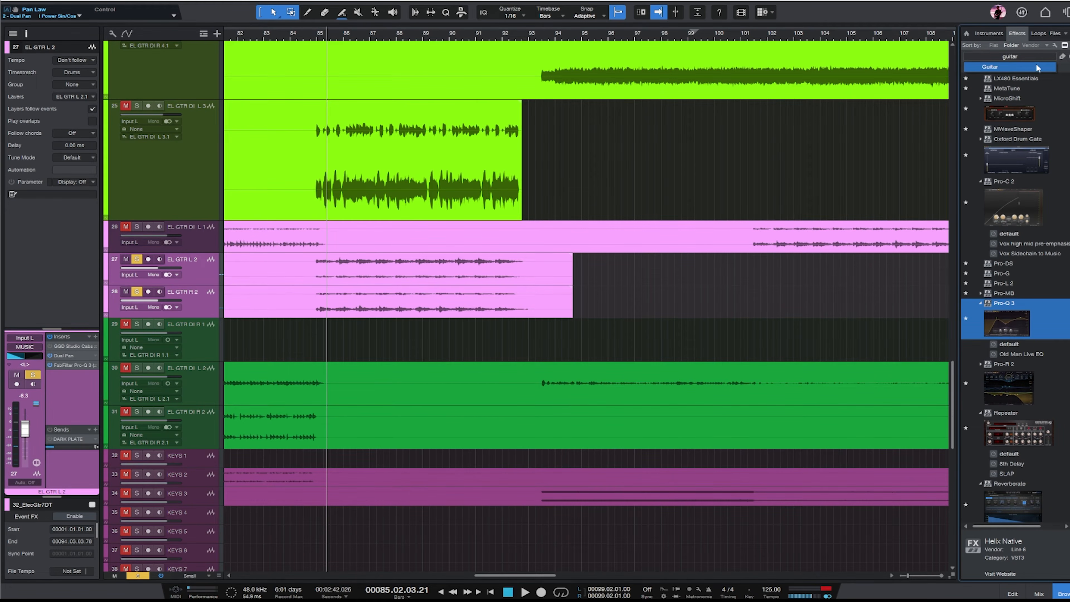
pyautogui.click(1036, 66)
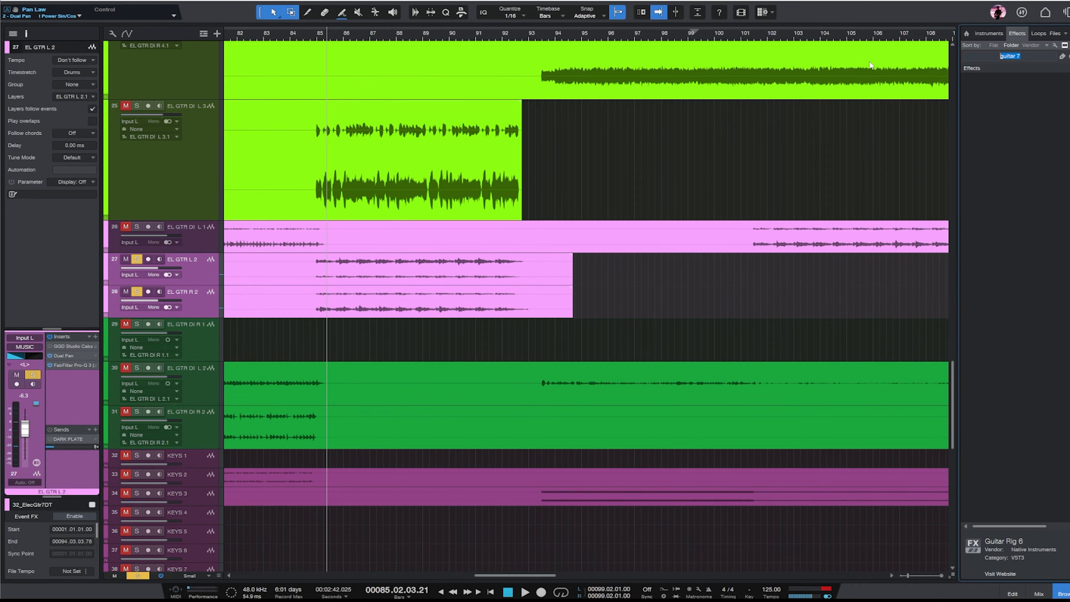
pyautogui.write('7')
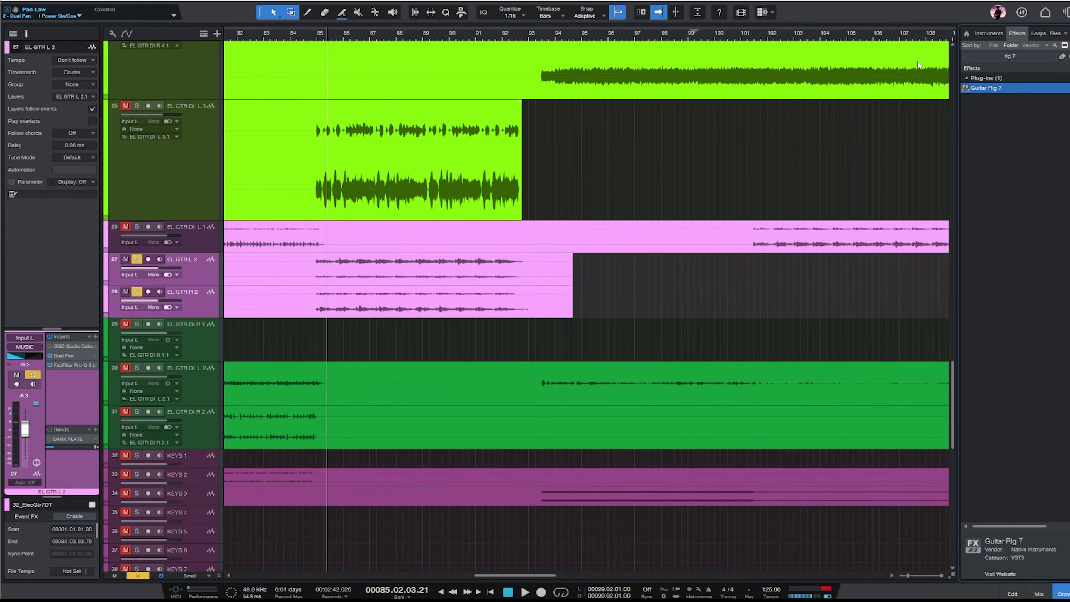
pyautogui.moveTo(993, 89); pyautogui.dragTo(201, 254)
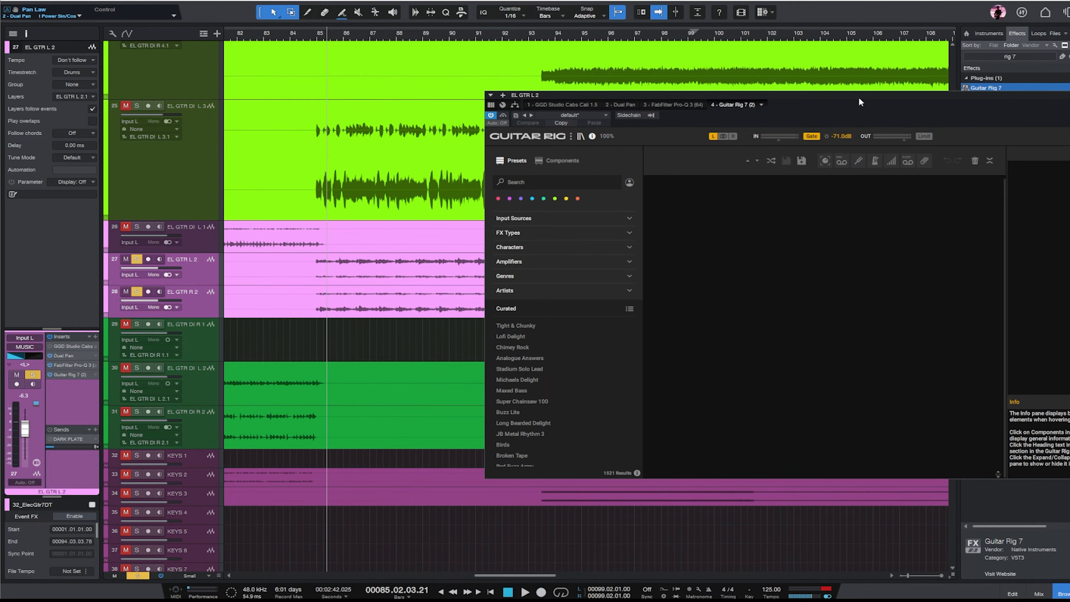
# - Clear the guitar solos and add the Super Fast 100 amplifier component to the Guitar Rig 7 rack
pyautogui.click(137, 292)
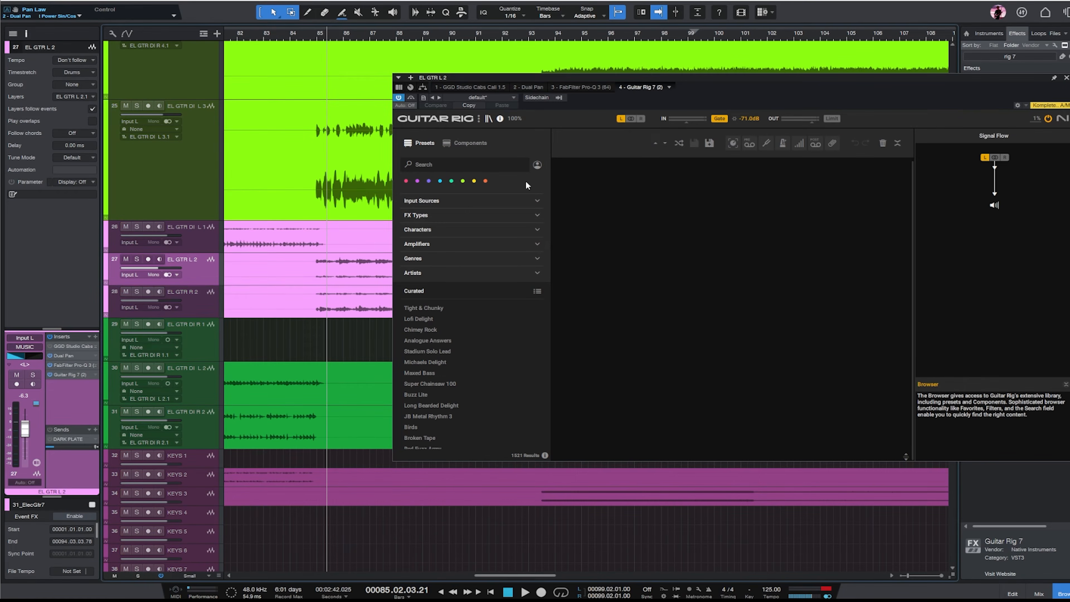
pyautogui.click(469, 147)
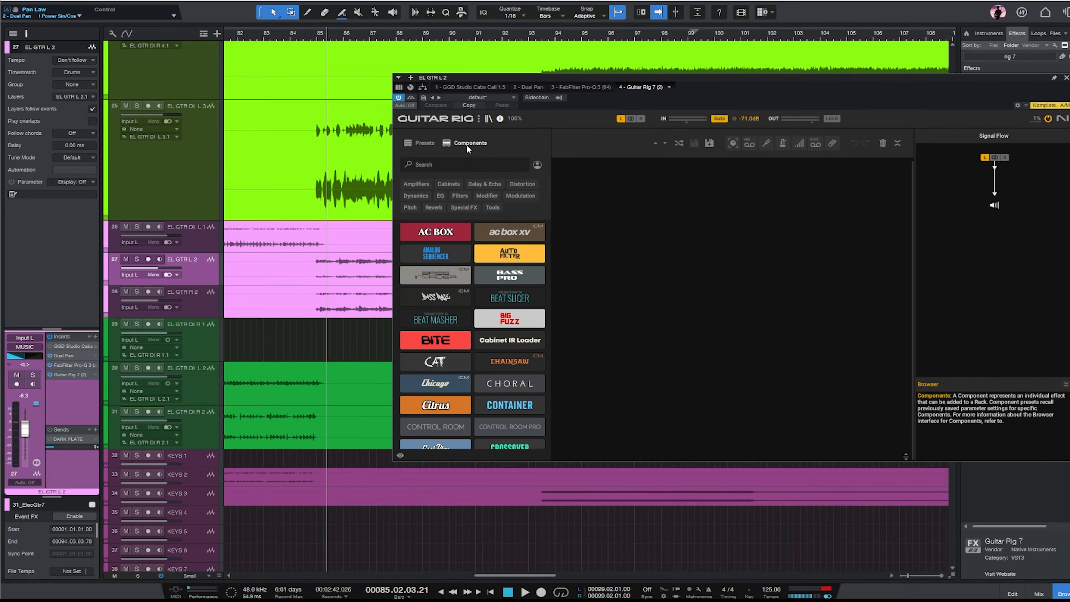
pyautogui.scroll(-5, 502, 281)
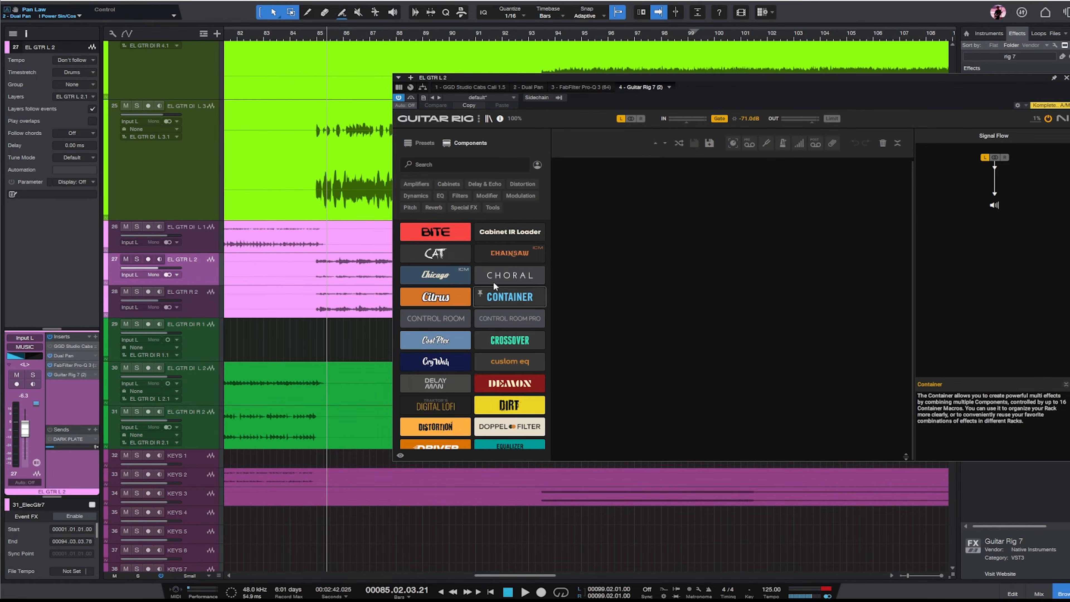
pyautogui.scroll(-3, 476, 291)
pyautogui.click(417, 184)
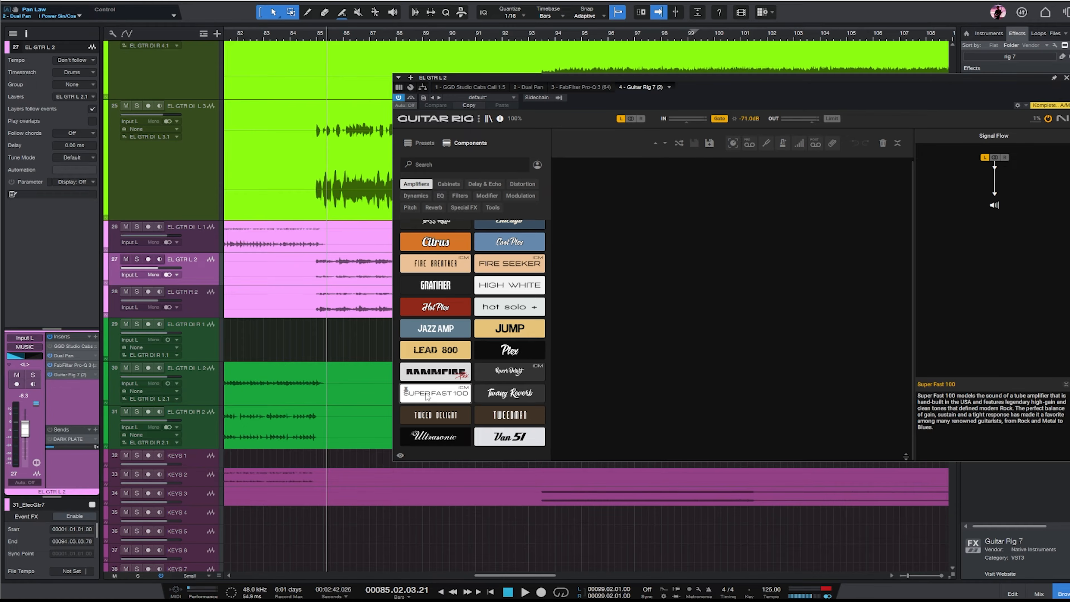
pyautogui.moveTo(426, 396); pyautogui.dragTo(667, 280)
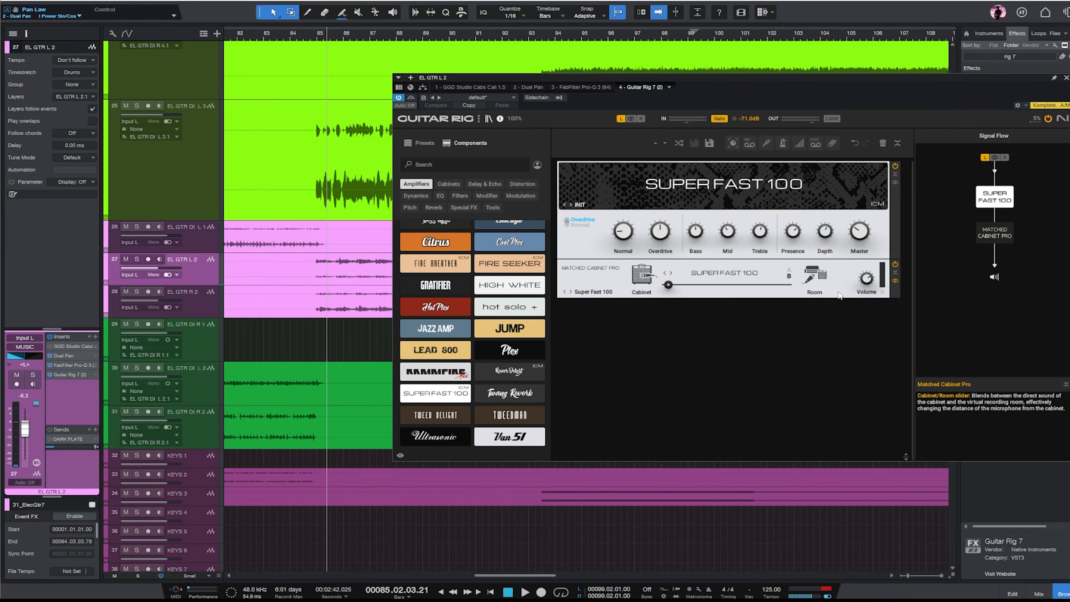
# - Solo only EL GTR L 2 and play it from bar 85 through Guitar Rig 7
pyautogui.click(139, 250)
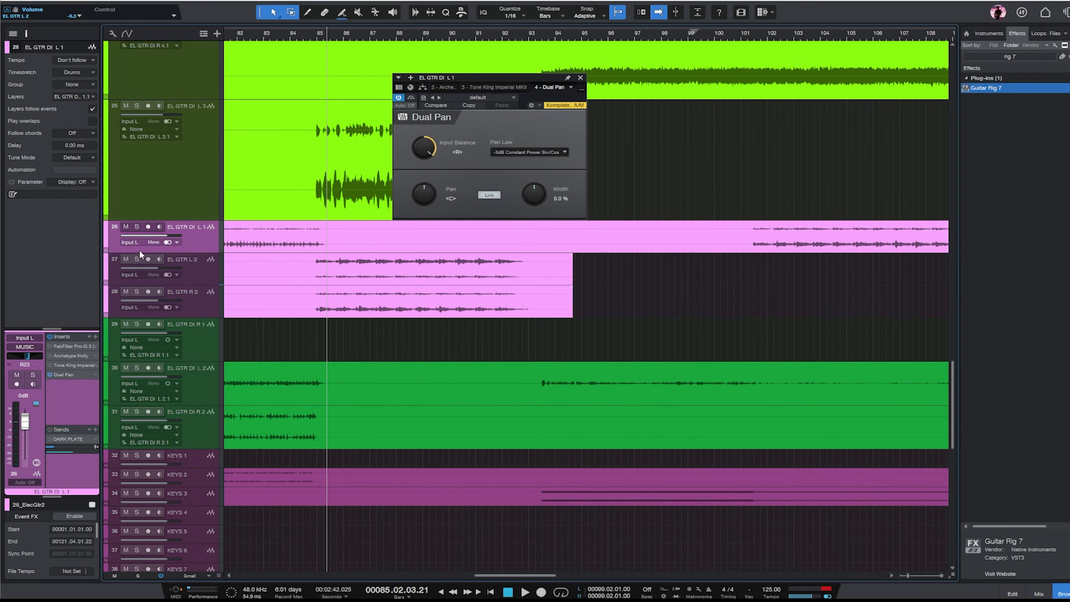
pyautogui.click(203, 280)
pyautogui.click(137, 258)
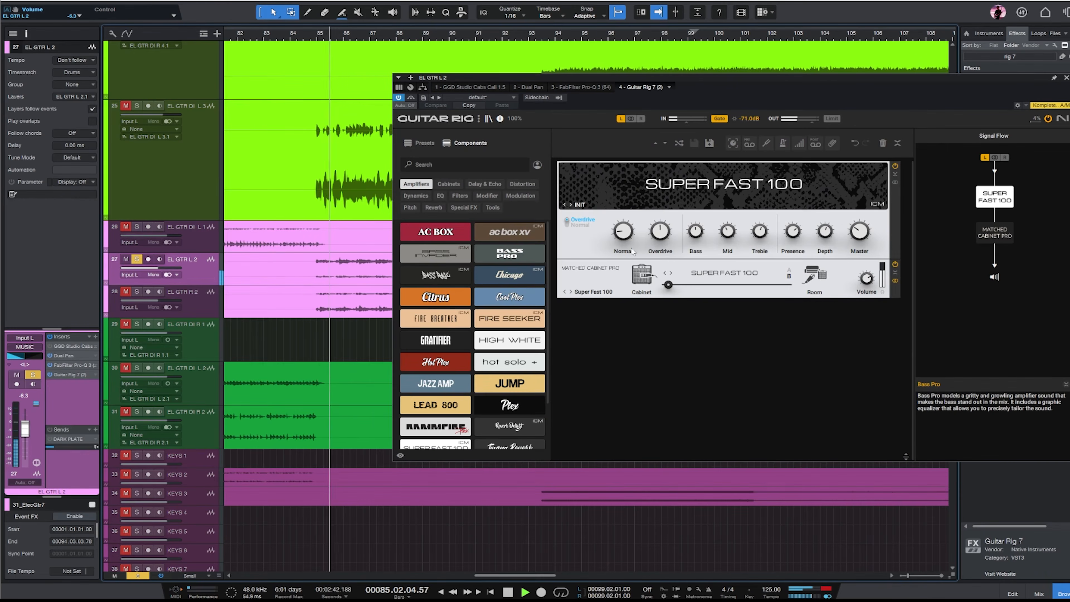
# - Switch the Super Fast 100 to its Normal channel in Clean mode
pyautogui.click(566, 224)
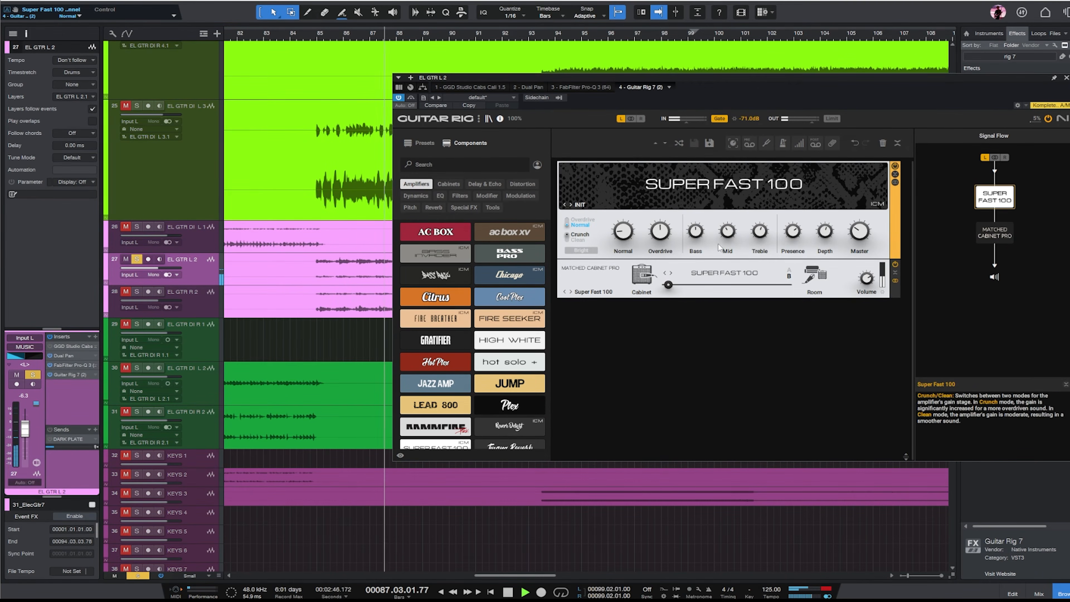
pyautogui.moveTo(564, 234); pyautogui.dragTo(569, 249)
pyautogui.click(566, 232)
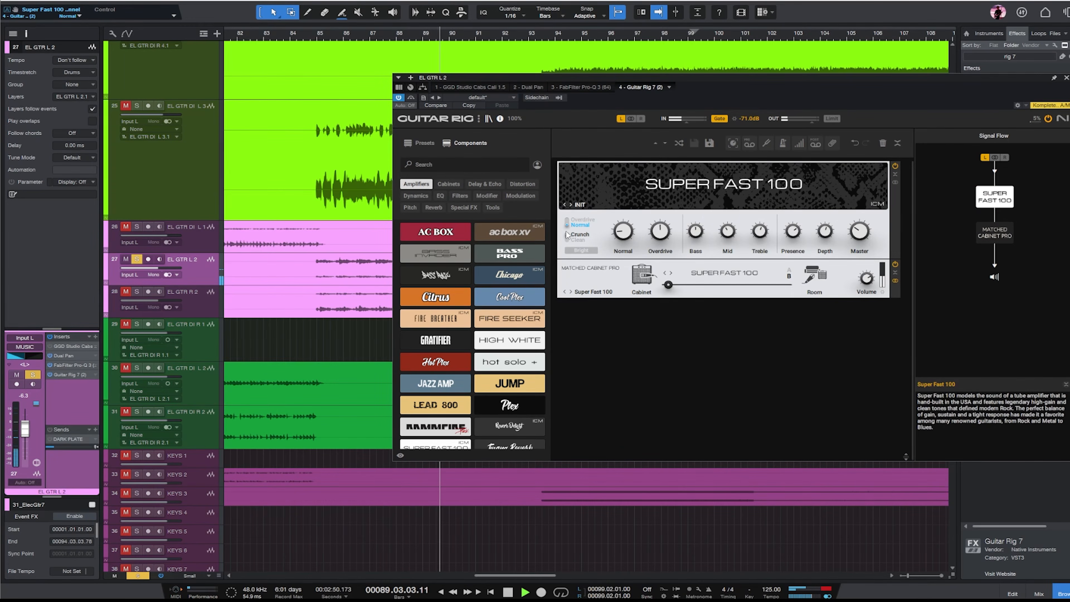
pyautogui.click(566, 236)
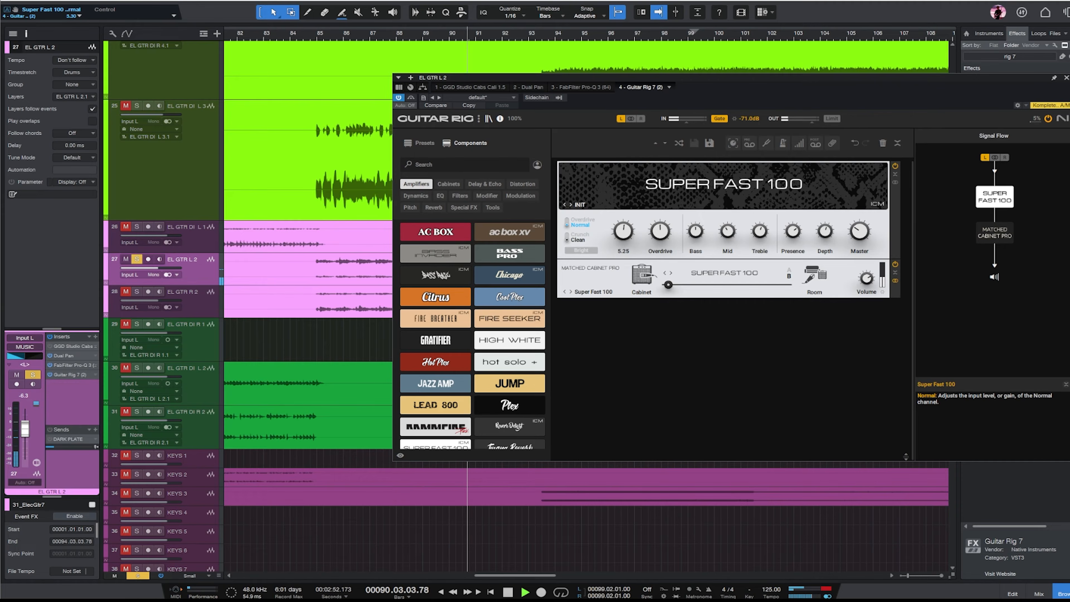
# - Adjust the Super Fast 100's Normal gain, Master, Bass, Mid, Treble, Presence and Depth, and set the matched cabinet to 0% room
pyautogui.moveTo(624, 232); pyautogui.dragTo(623, 230)
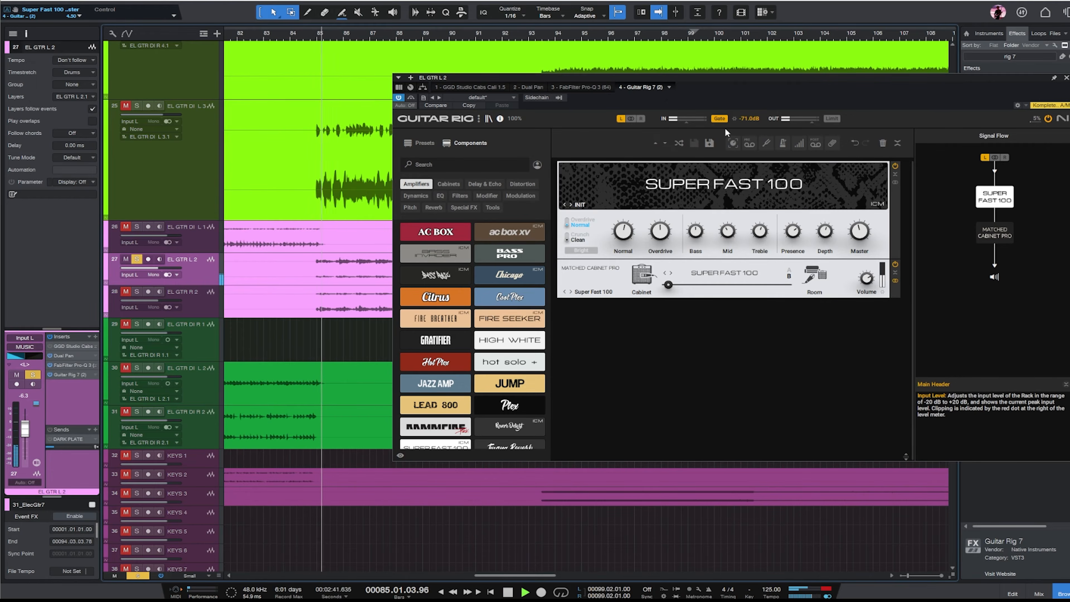
pyautogui.moveTo(760, 231); pyautogui.dragTo(760, 218)
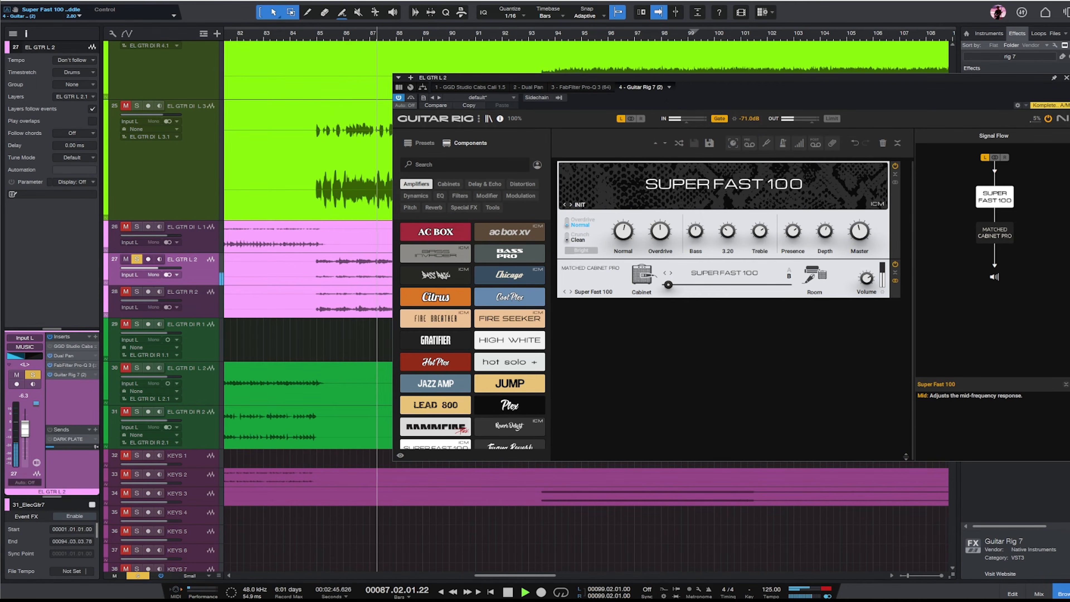
pyautogui.moveTo(695, 230); pyautogui.dragTo(695, 234)
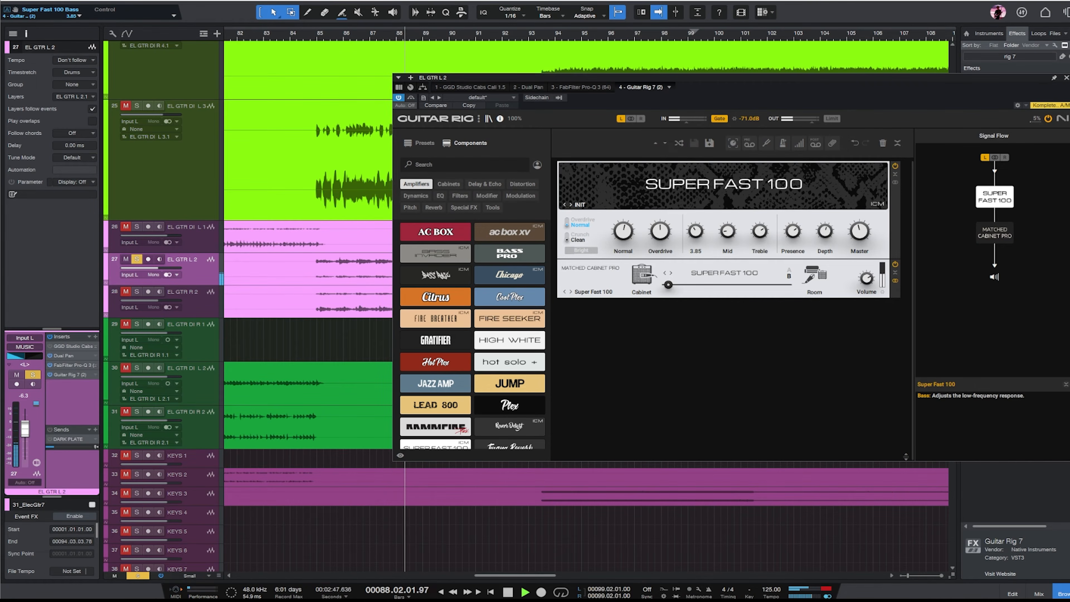
pyautogui.moveTo(792, 232); pyautogui.dragTo(792, 228)
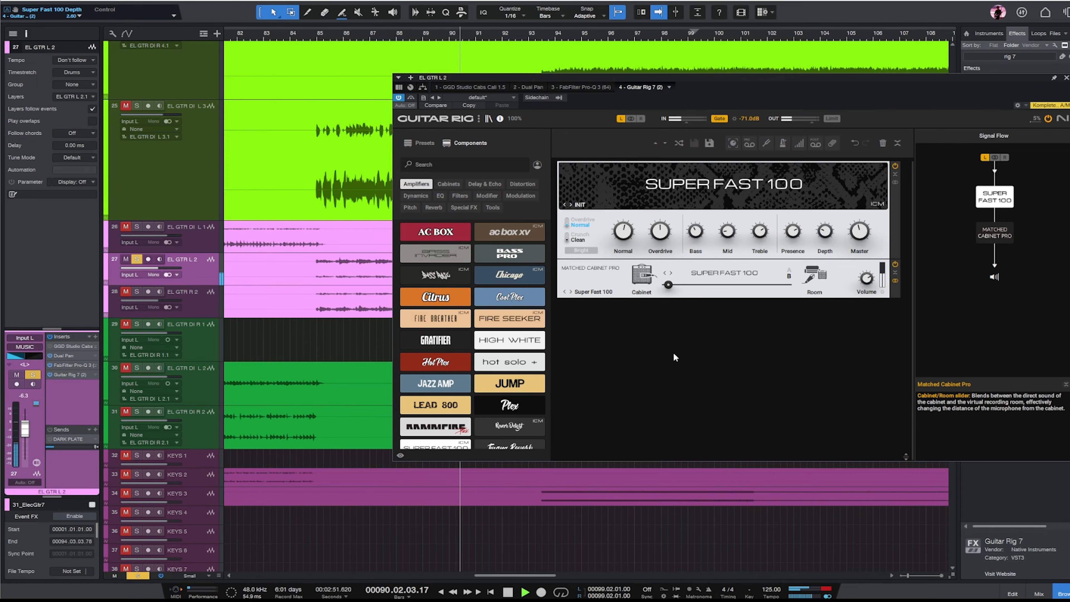
pyautogui.moveTo(668, 285)
pyautogui.mouseDown()
pyautogui.moveTo(768, 284)
pyautogui.moveTo(663, 285)
pyautogui.mouseUp()
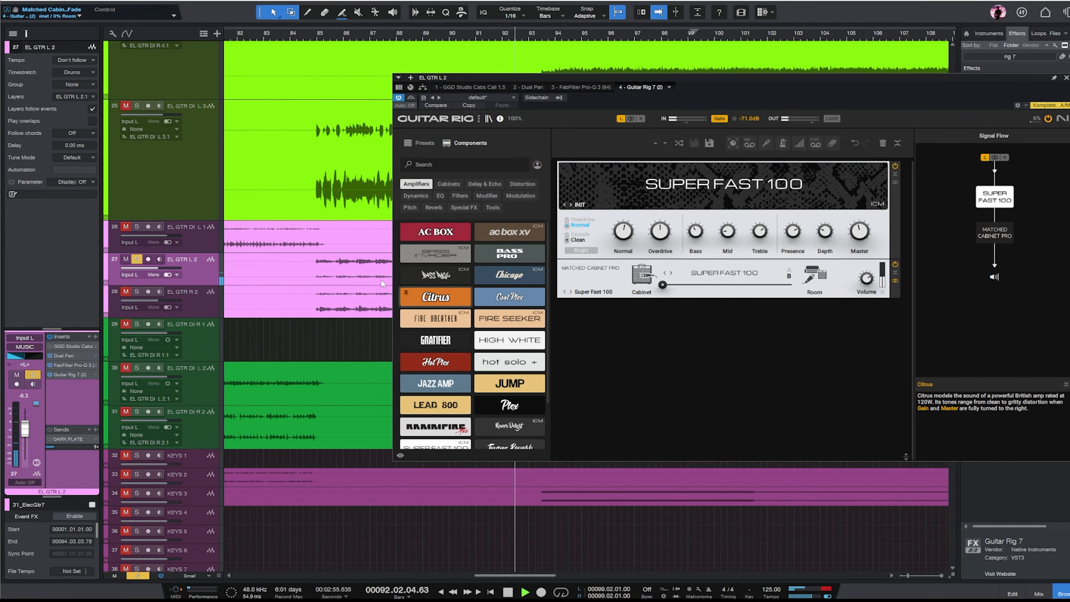
# - Clear the EL GTR L 2 solo and add the Choral modulation component after the Super Fast 100's matched cabinet
pyautogui.click(137, 259)
pyautogui.click(210, 294)
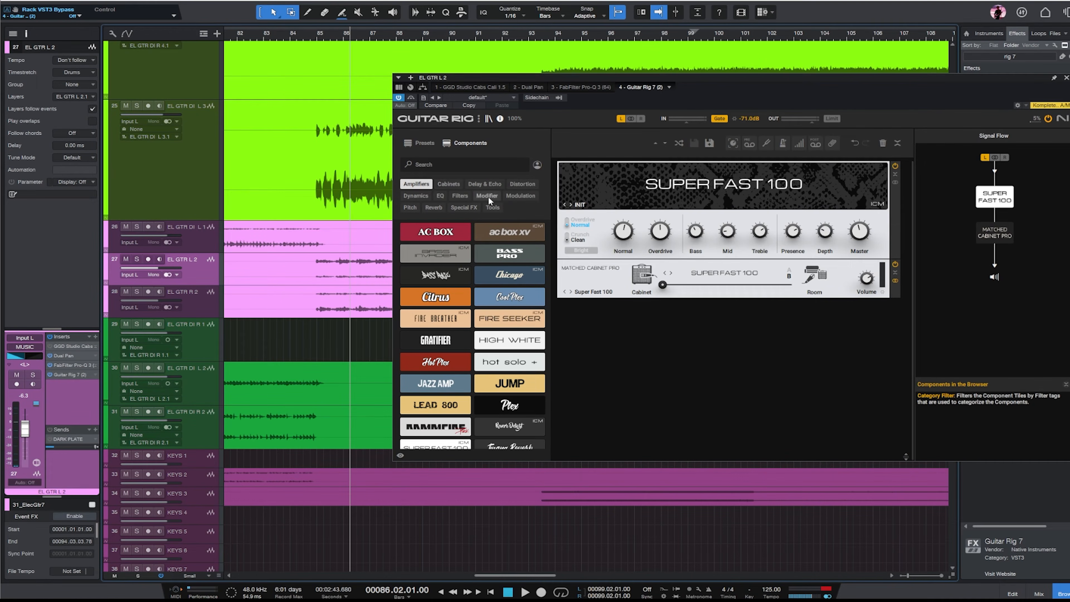
pyautogui.click(521, 197)
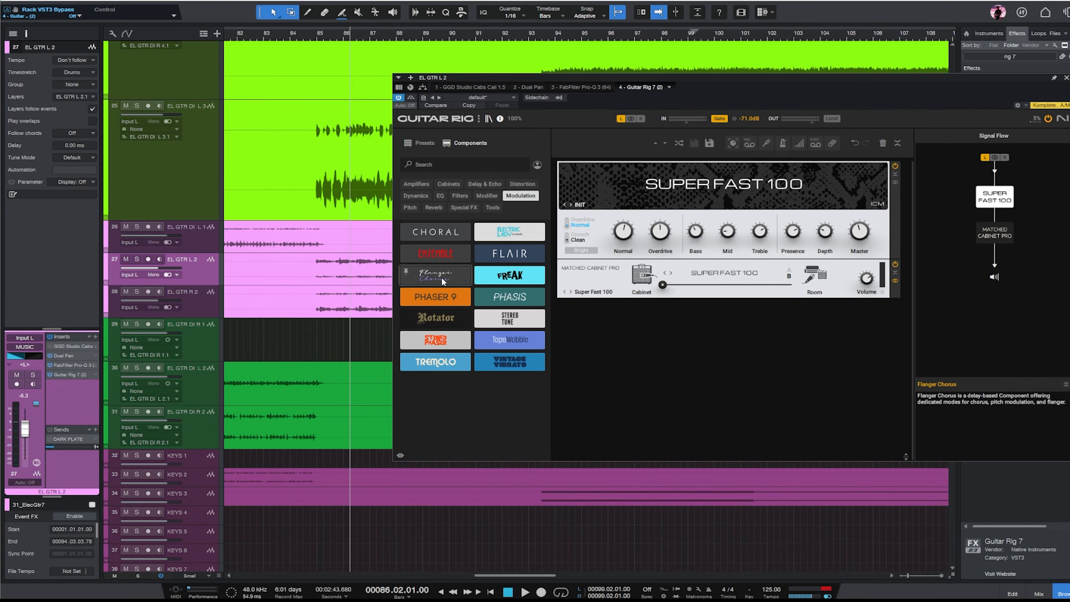
pyautogui.moveTo(447, 236); pyautogui.dragTo(823, 368)
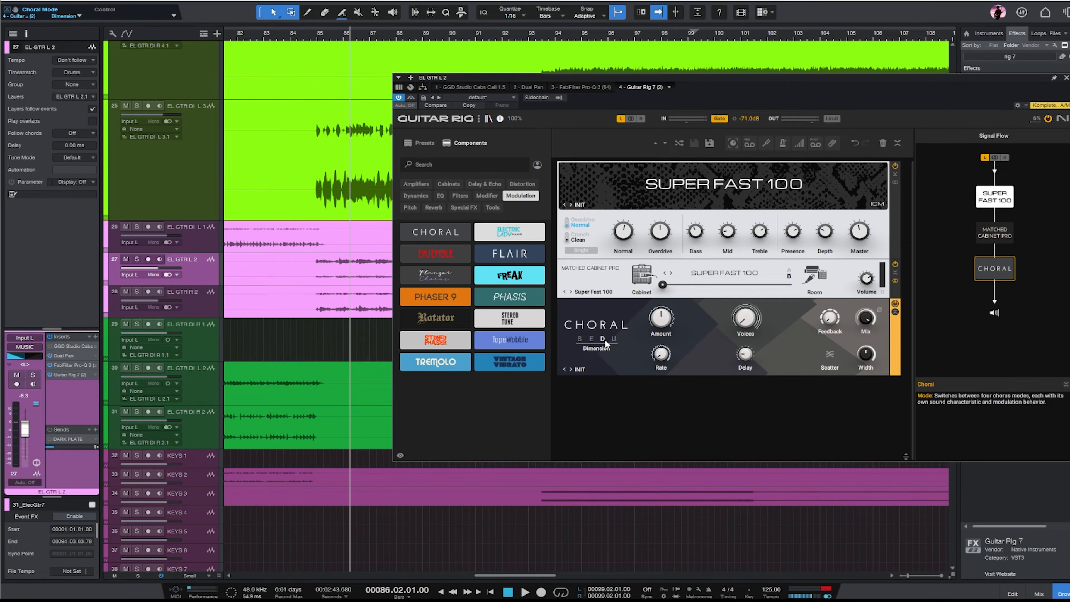
# - Solo EL GTR L 2, audition Choral's modes during playback, and choose Dimension with a rate of 0.40 Hz
pyautogui.press('s')
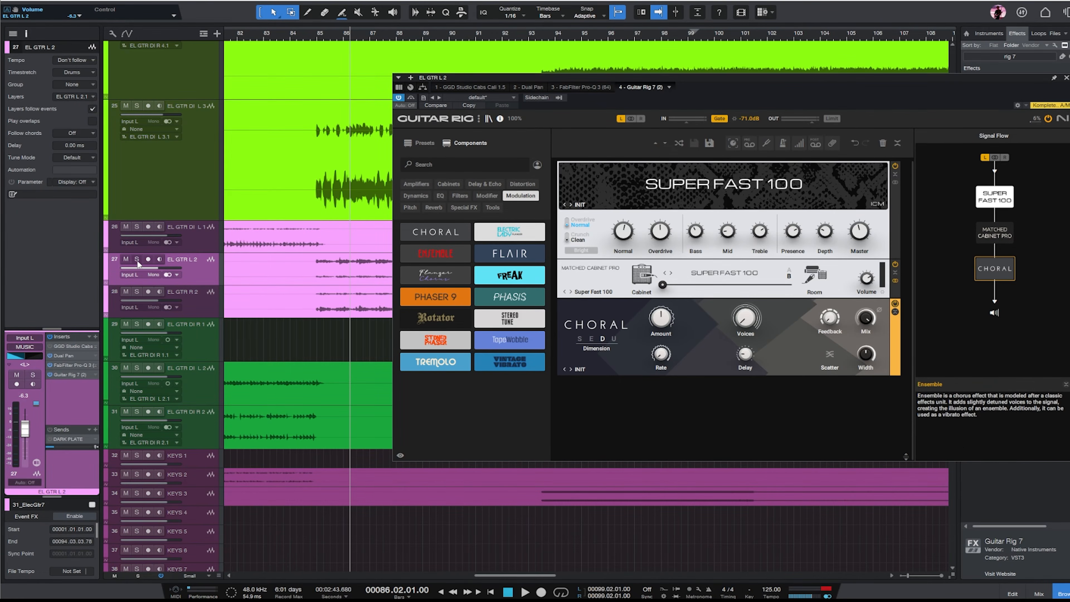
pyautogui.click(595, 341)
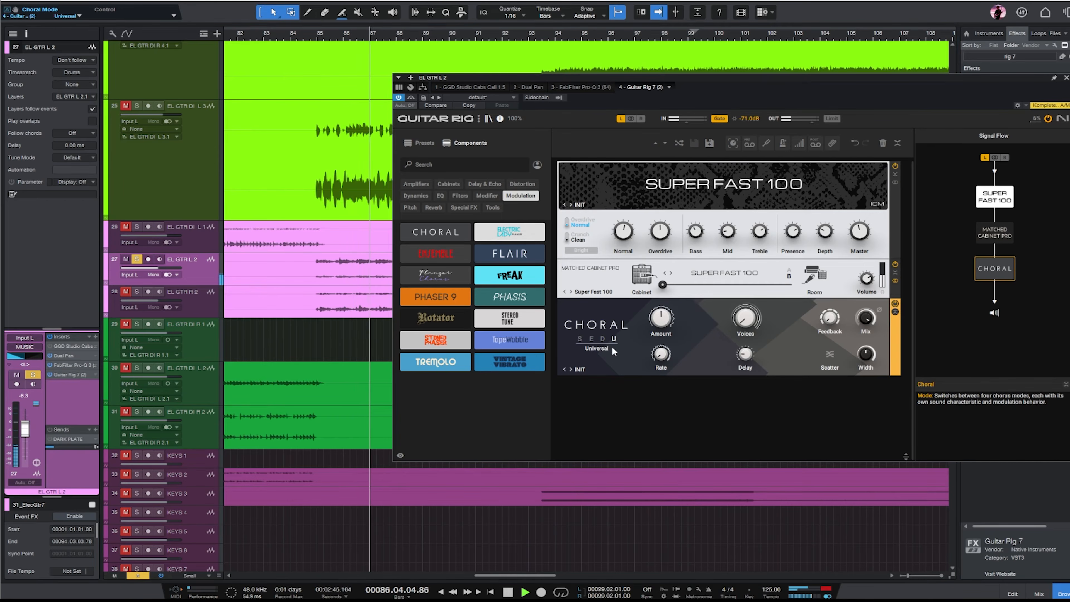
pyautogui.click(593, 340)
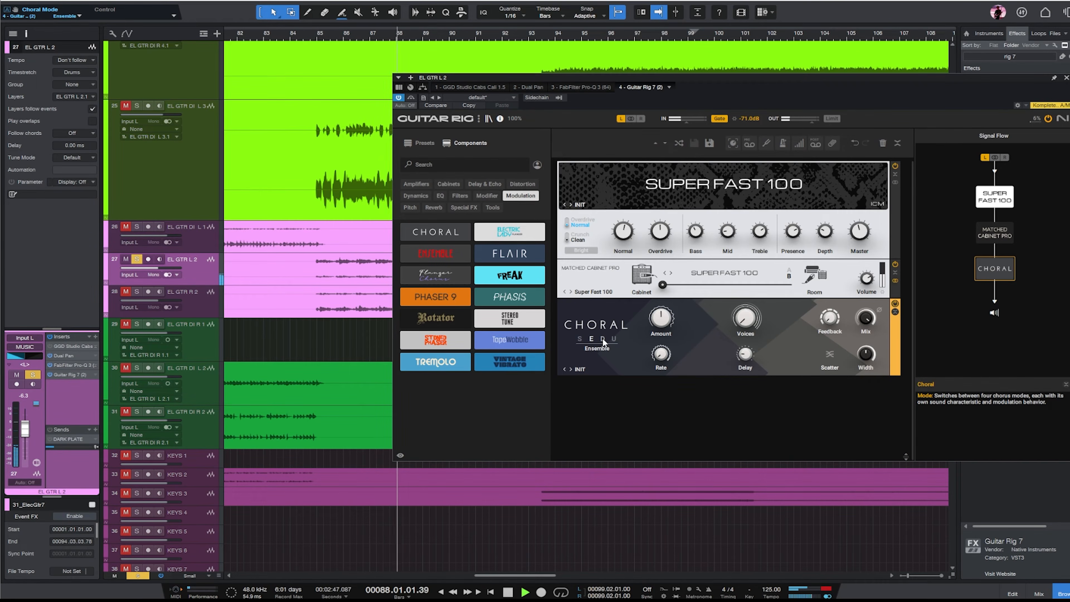
pyautogui.moveTo(659, 353)
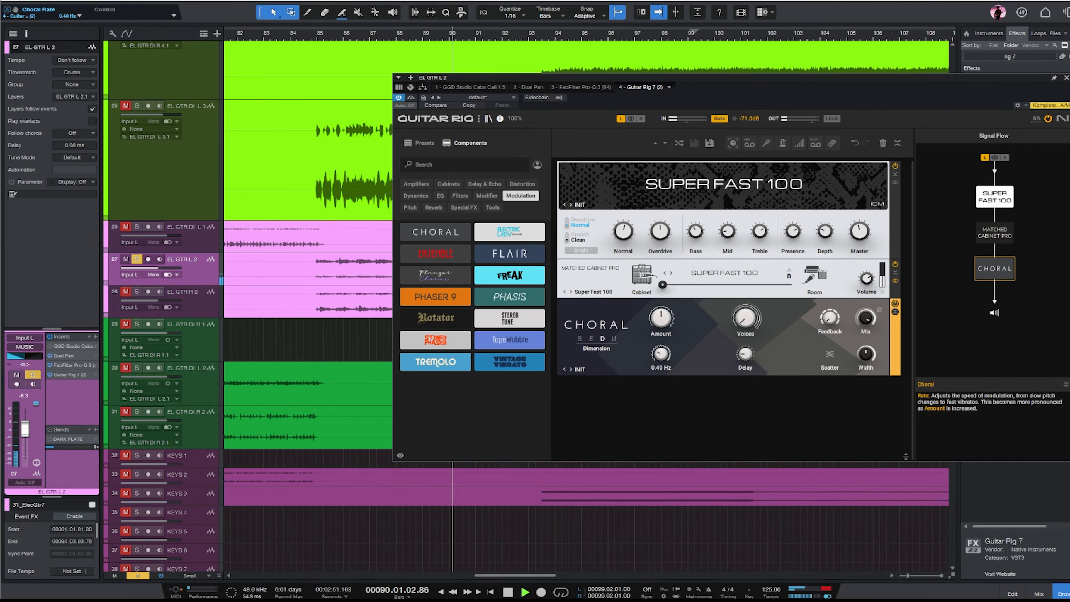
pyautogui.moveTo(661, 353); pyautogui.dragTo(661, 355)
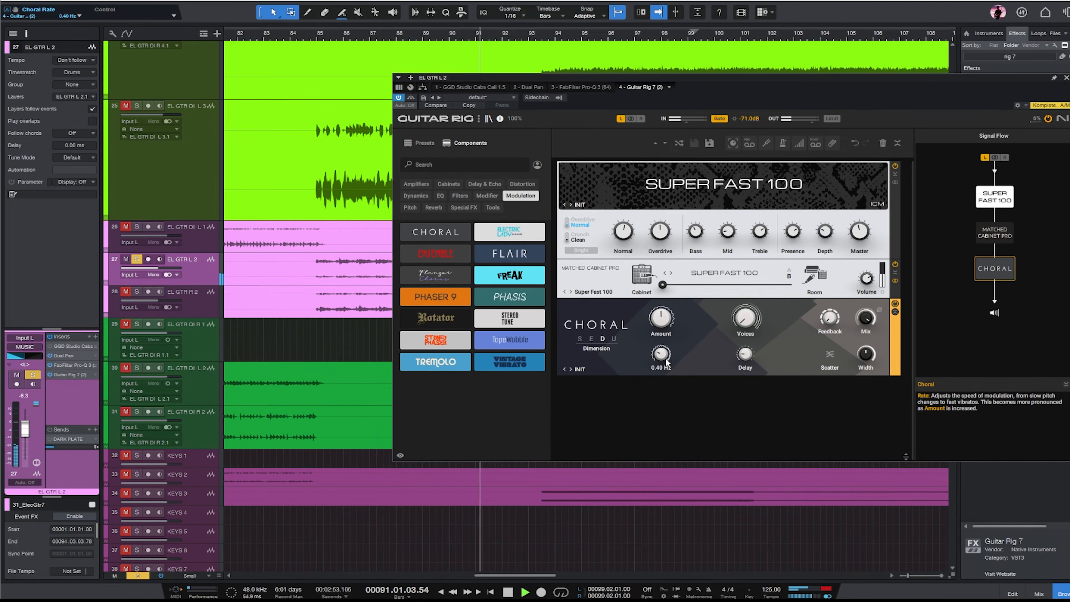
# - Adjust Choral's Voices, set Delay to x1.90, Feedback and Width to 0%, and close Guitar Rig 7
pyautogui.moveTo(745, 318); pyautogui.dragTo(745, 298)
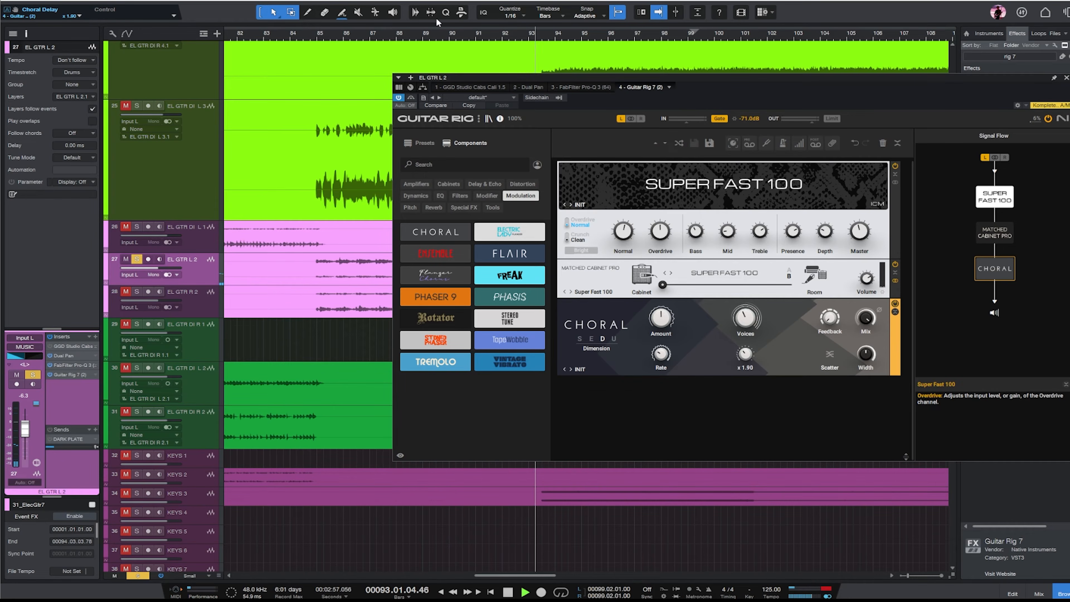
pyautogui.click(336, 33)
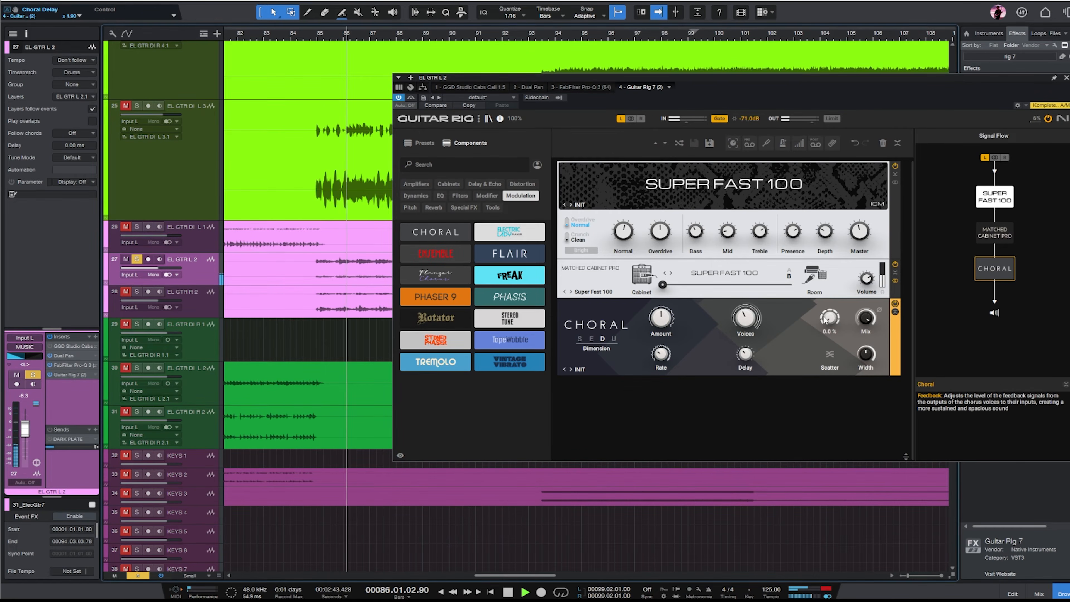
pyautogui.moveTo(829, 318)
pyautogui.mouseDown()
pyautogui.moveTo(830, 302)
pyautogui.moveTo(829, 311)
pyautogui.mouseUp()
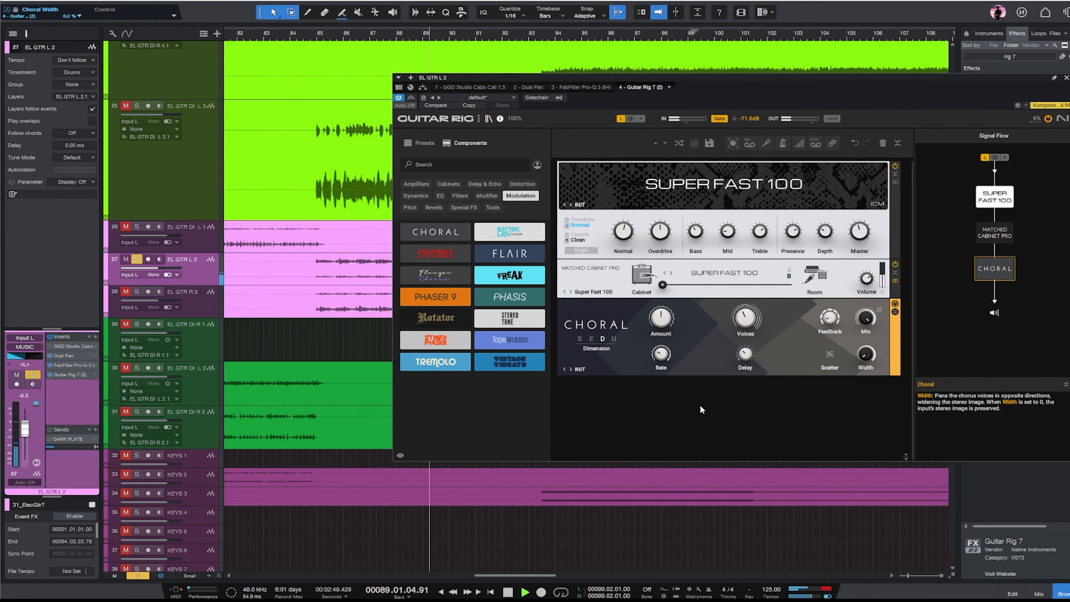
pyautogui.press('space')
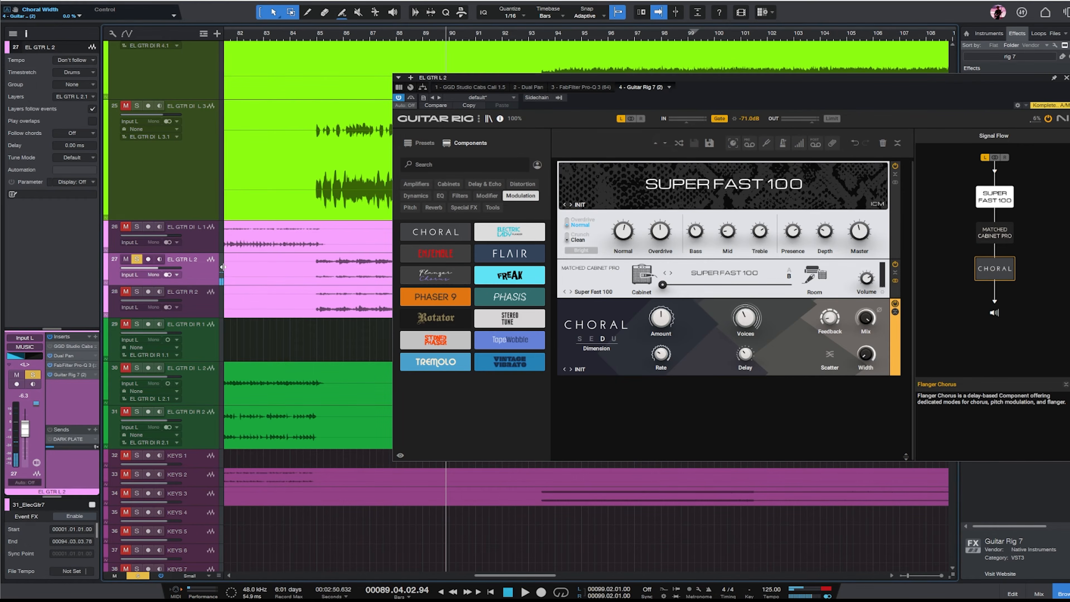
pyautogui.click(1066, 78)
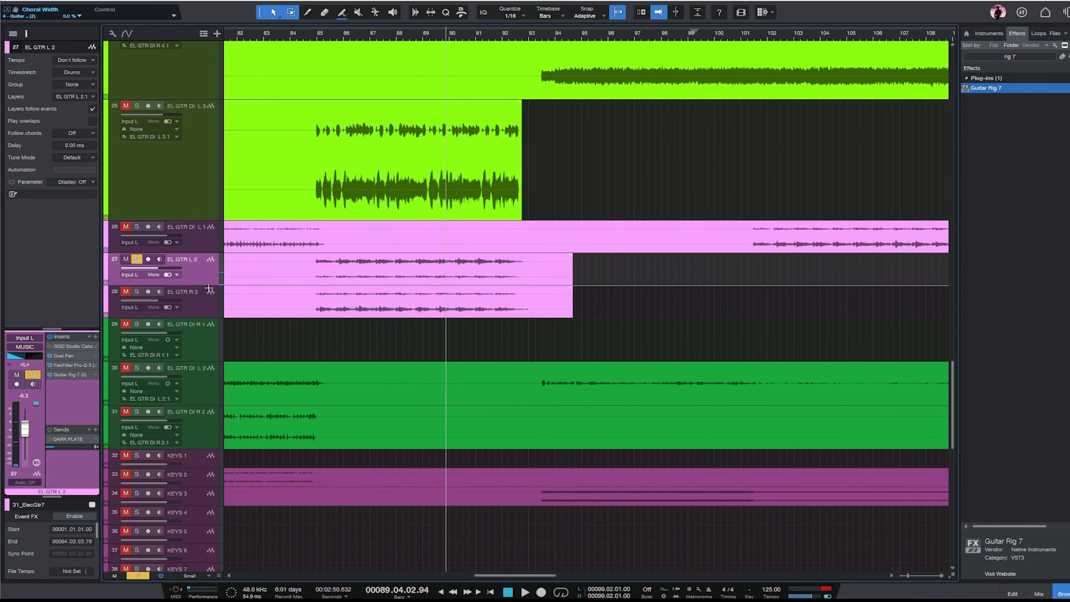
# - Play EL GTR L 2 from bar 86, move FabFilter Pro-Q 3 after Guitar Rig 7 and open the equaliser
pyautogui.click(347, 44)
pyautogui.press('space')
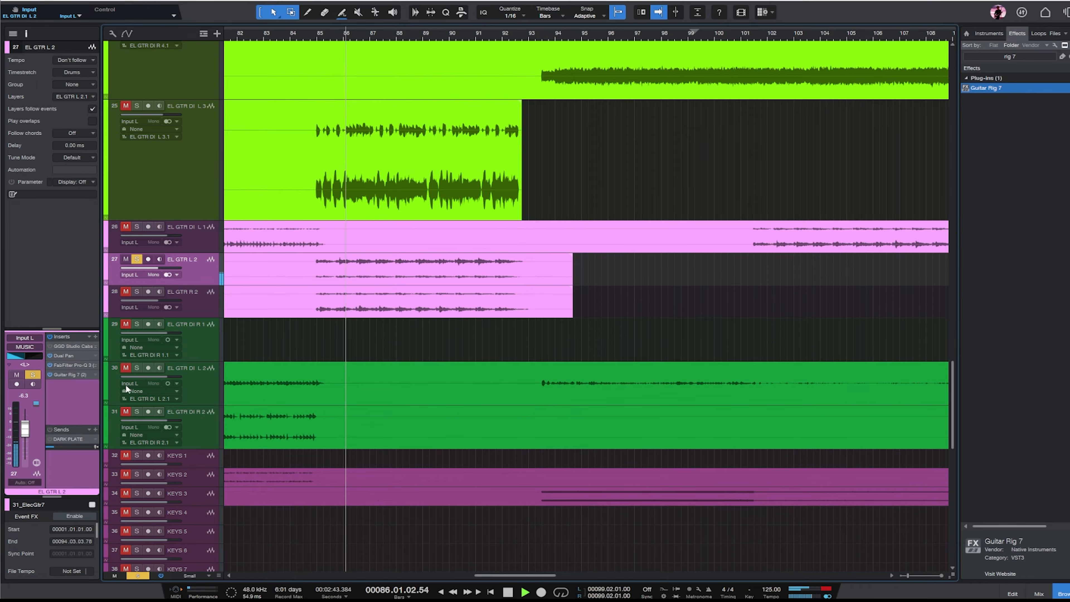
pyautogui.moveTo(74, 364); pyautogui.dragTo(75, 376)
pyautogui.click(81, 370)
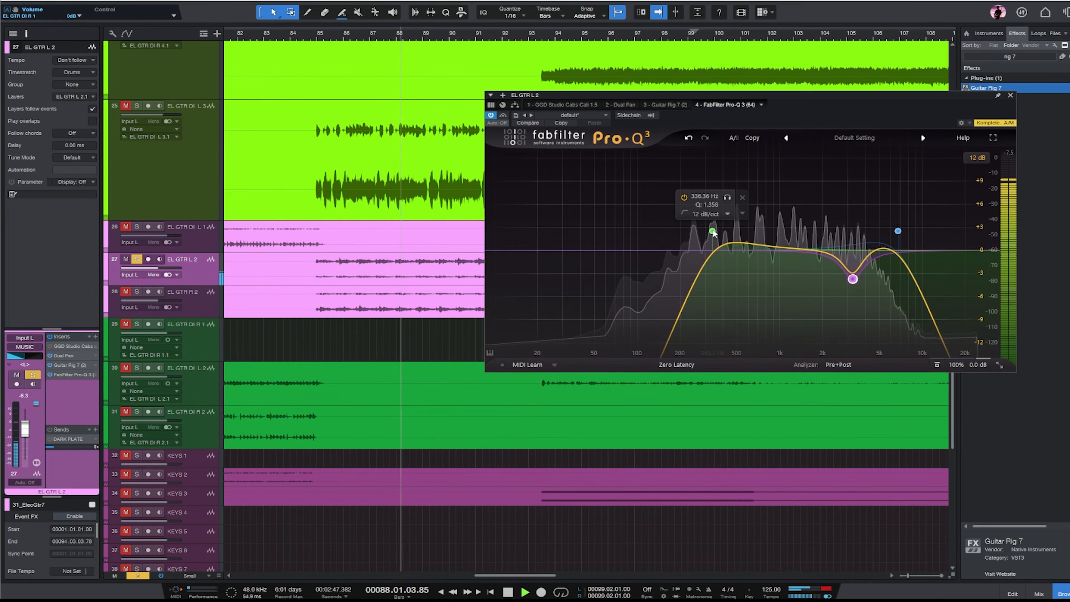
# - On EL GTR L 2, cut about 5 dB near 431 Hz, set the low cut to about 331 Hz and output to +2 dB
pyautogui.moveTo(712, 231); pyautogui.dragTo(728, 287)
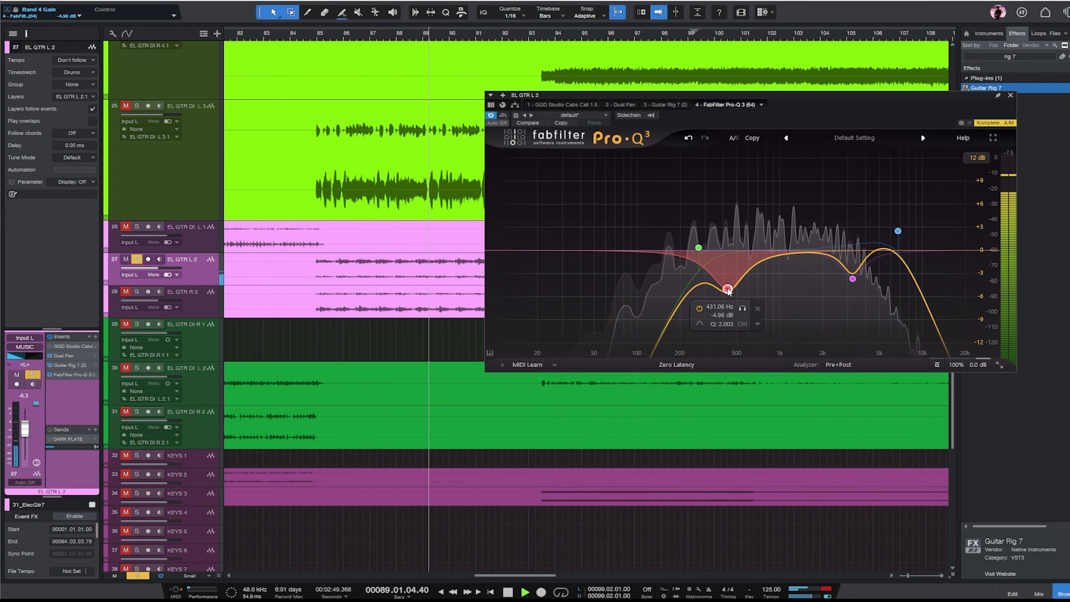
pyautogui.moveTo(699, 247)
pyautogui.mouseDown()
pyautogui.moveTo(721, 250)
pyautogui.moveTo(711, 250)
pyautogui.mouseUp()
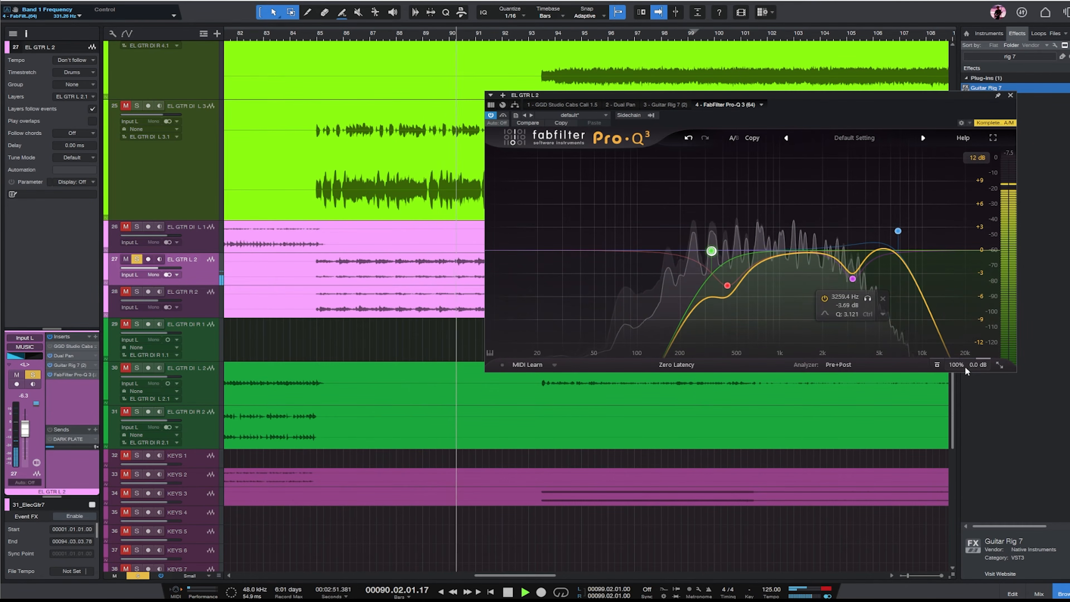
pyautogui.moveTo(967, 315); pyautogui.dragTo(968, 260)
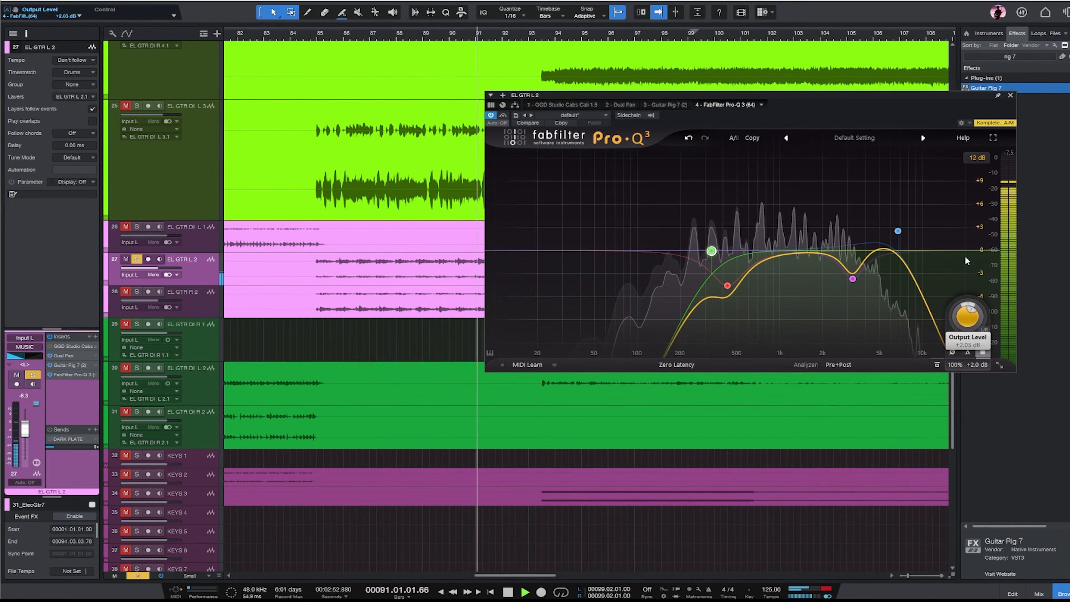
pyautogui.click(1010, 96)
pyautogui.press('space')
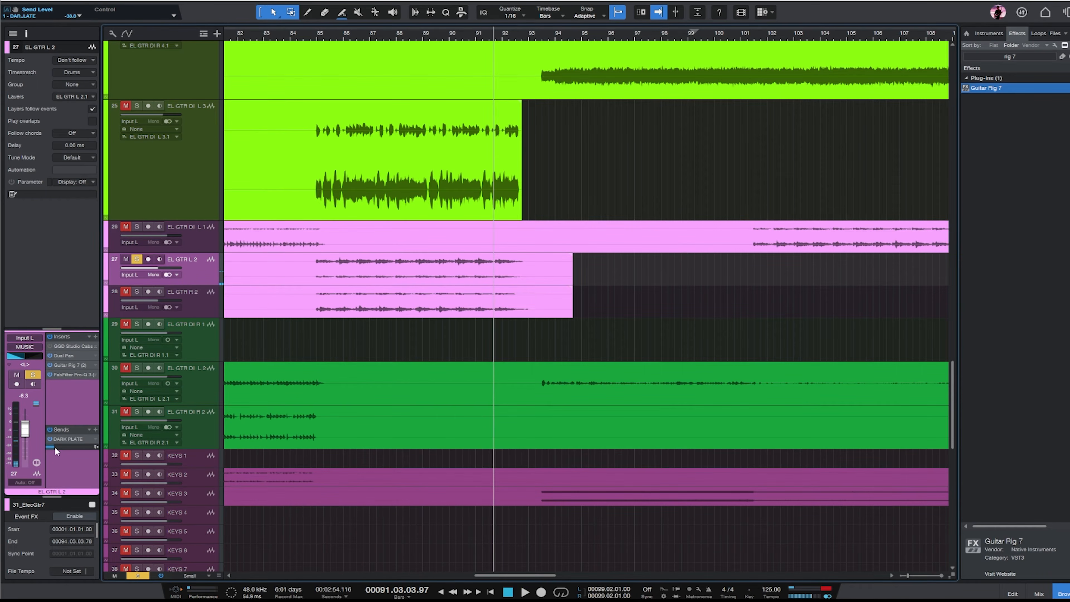
# - Raise EL GTR L 2's send to DARK PLATE and check the reverb by playing from bar 85
pyautogui.moveTo(56, 451); pyautogui.dragTo(67, 450)
pyautogui.click(330, 37)
pyautogui.press('space')
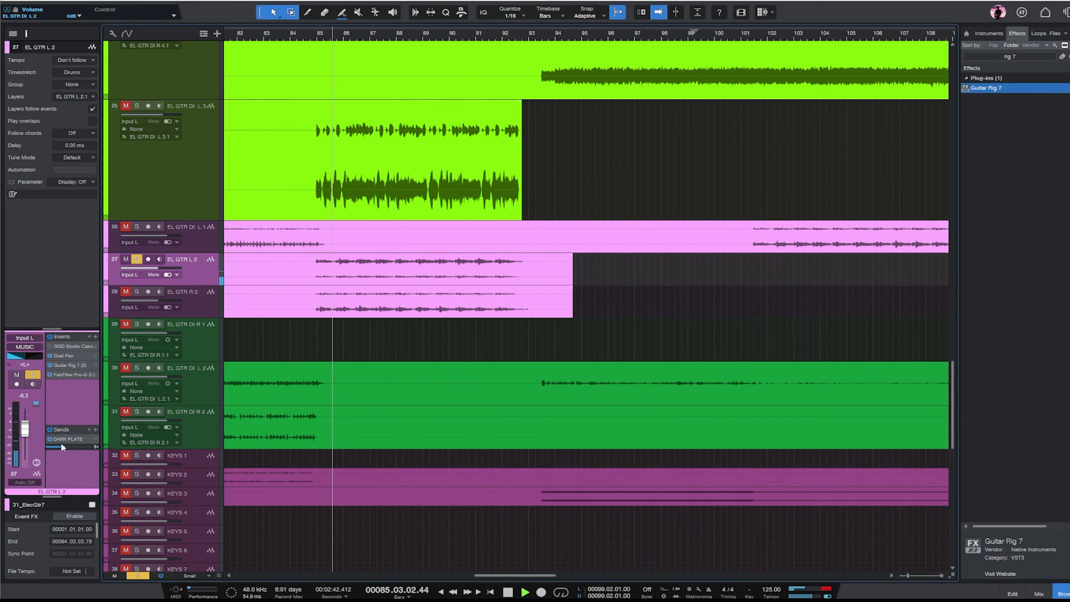
pyautogui.rightClick(77, 440)
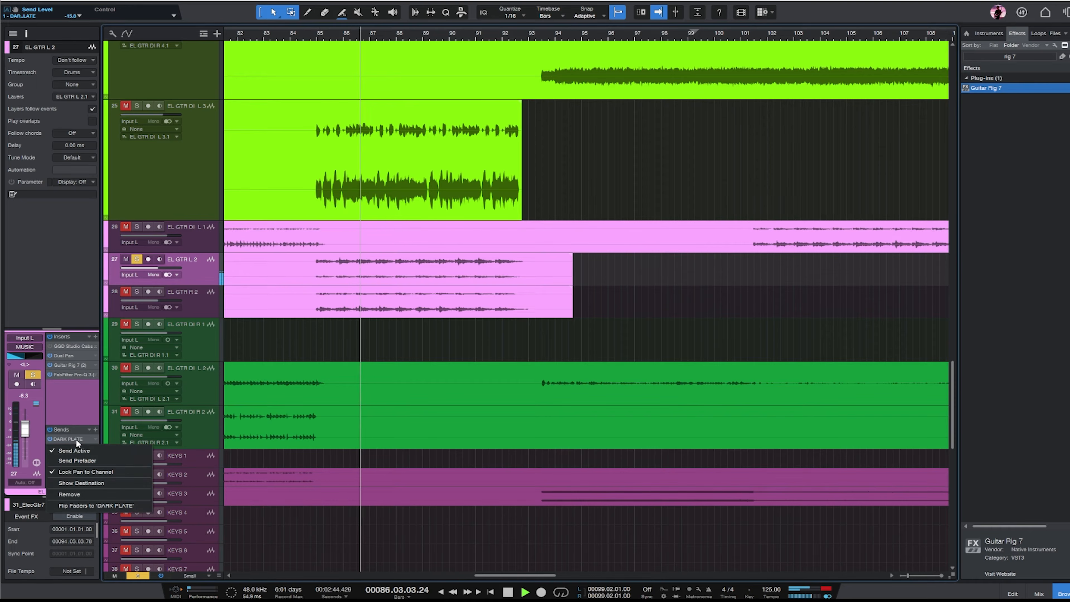
pyautogui.click(59, 415)
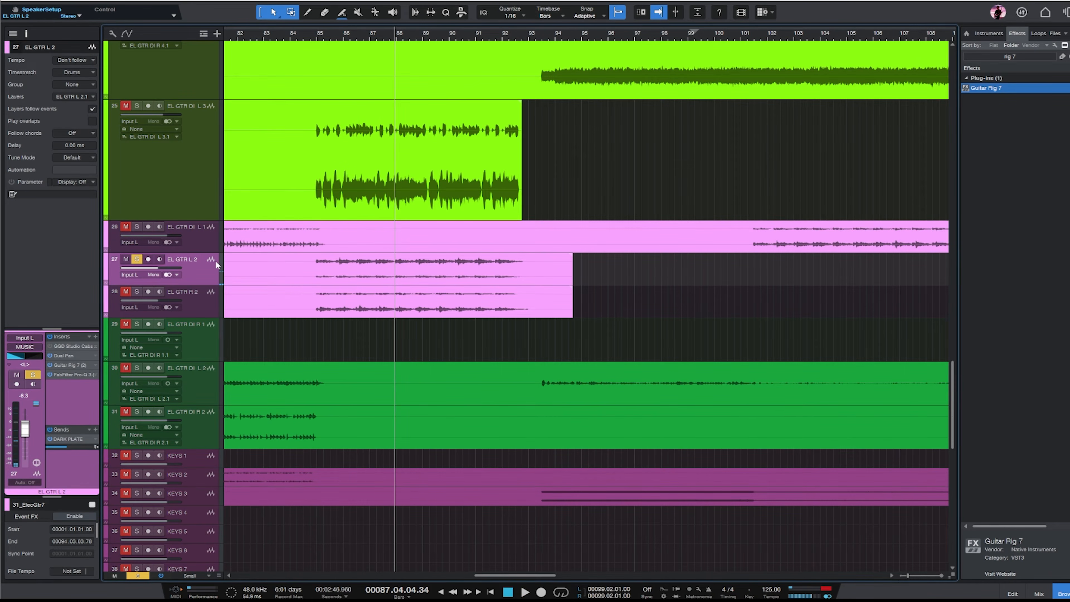
# - In the mixer, copy EL GTR L 2's insert chain to EL GTR R 2 and activate that channel's DARK PLATE send
pyautogui.press('F3')
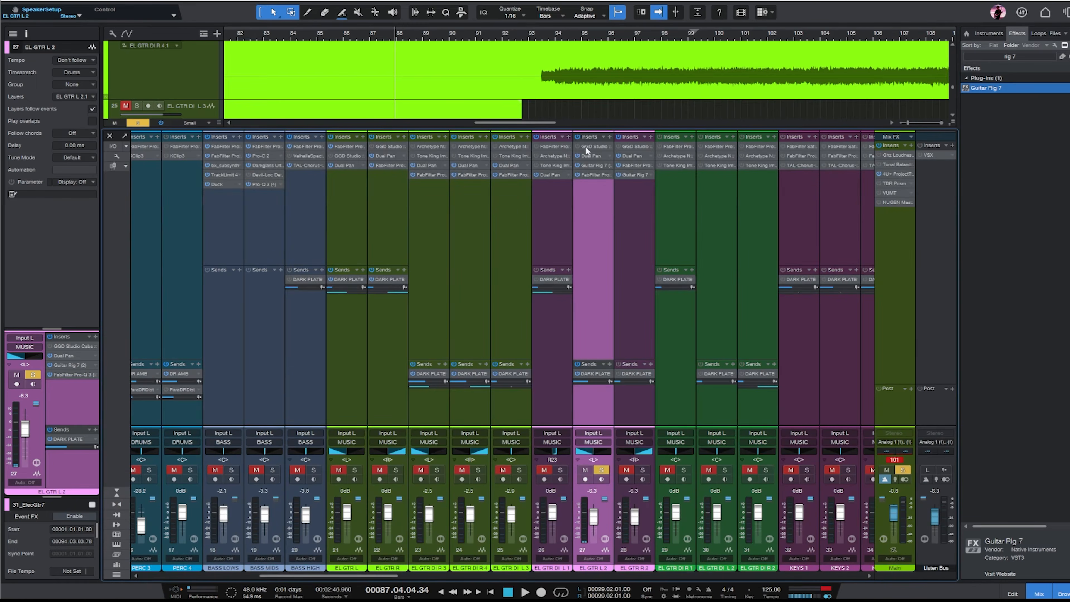
pyautogui.moveTo(593, 134); pyautogui.dragTo(632, 163)
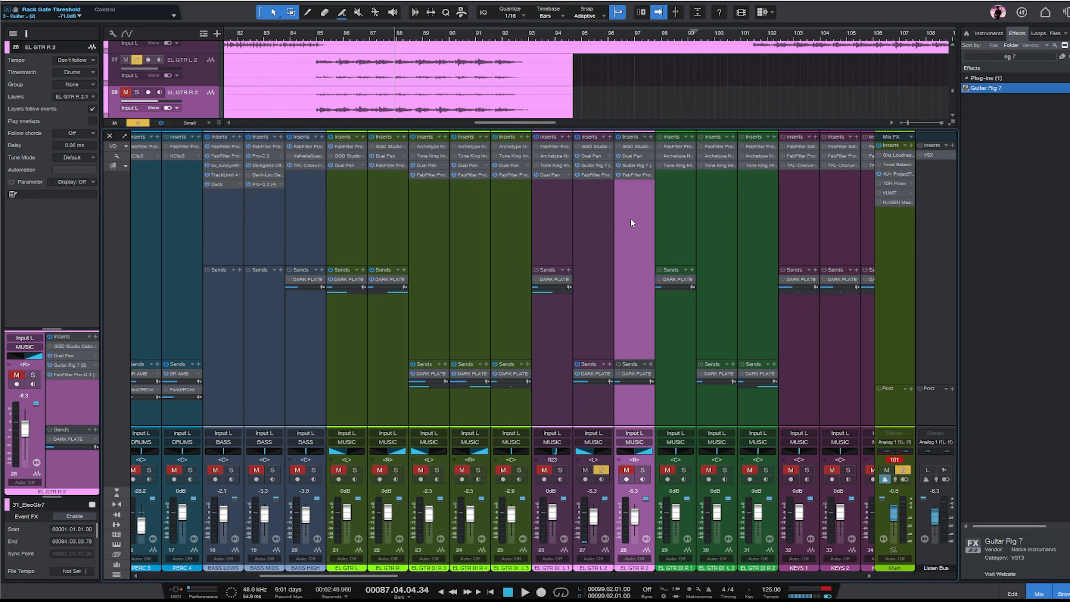
pyautogui.click(618, 373)
# - Open Guitar Rig 7 on EL GTR R 2, then unmute and solo the track alongside EL GTR L 2
pyautogui.click(637, 166)
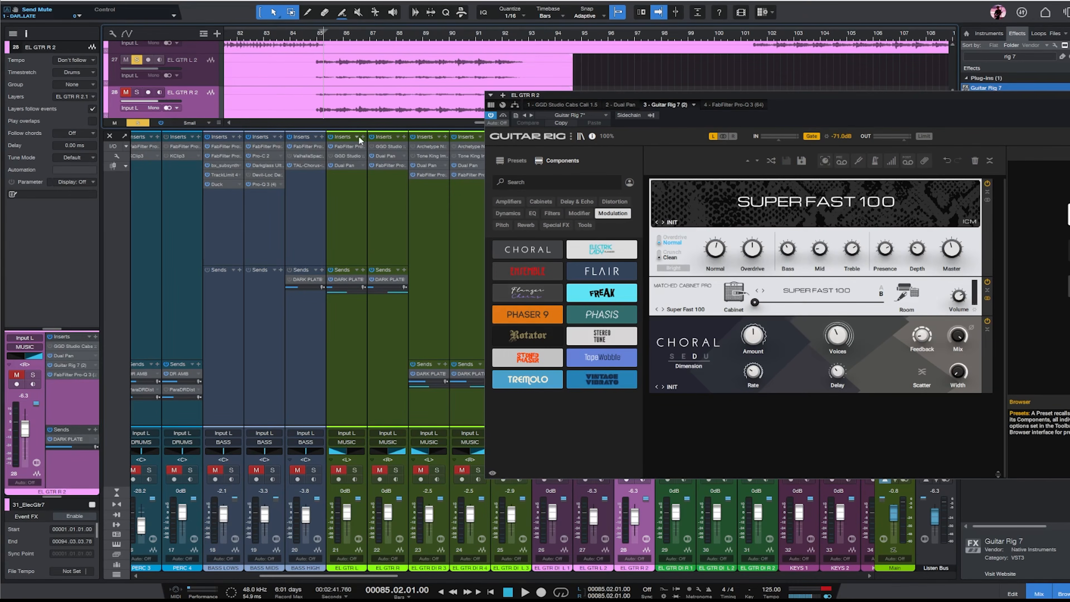
pyautogui.click(136, 92)
pyautogui.click(126, 92)
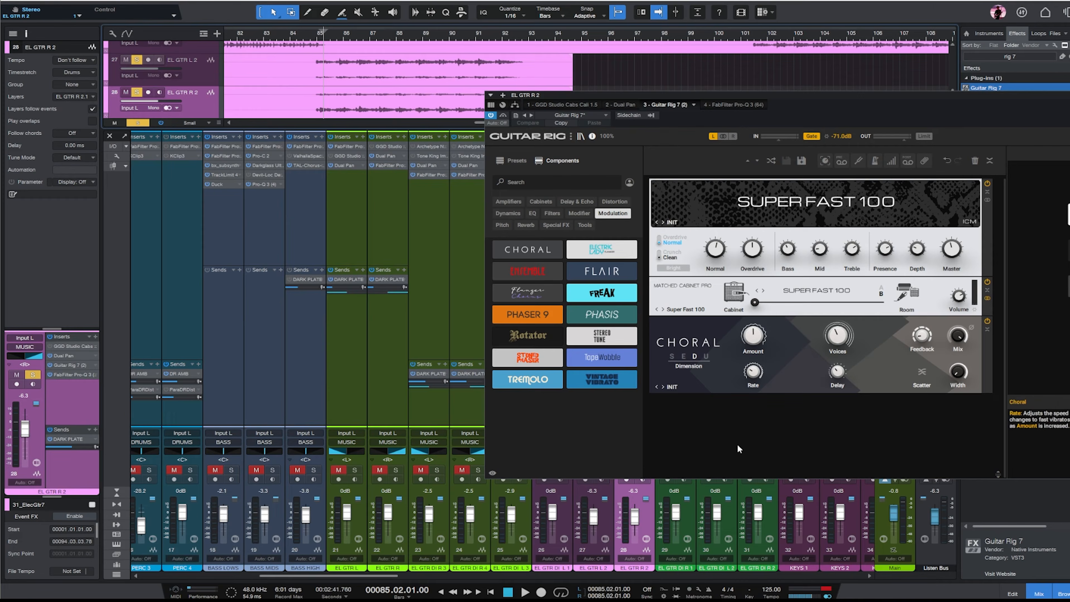
# - Try Choral's Ensemble mode on EL GTR R 2 during playback and return it to Dimension
pyautogui.click(684, 356)
pyautogui.press('space')
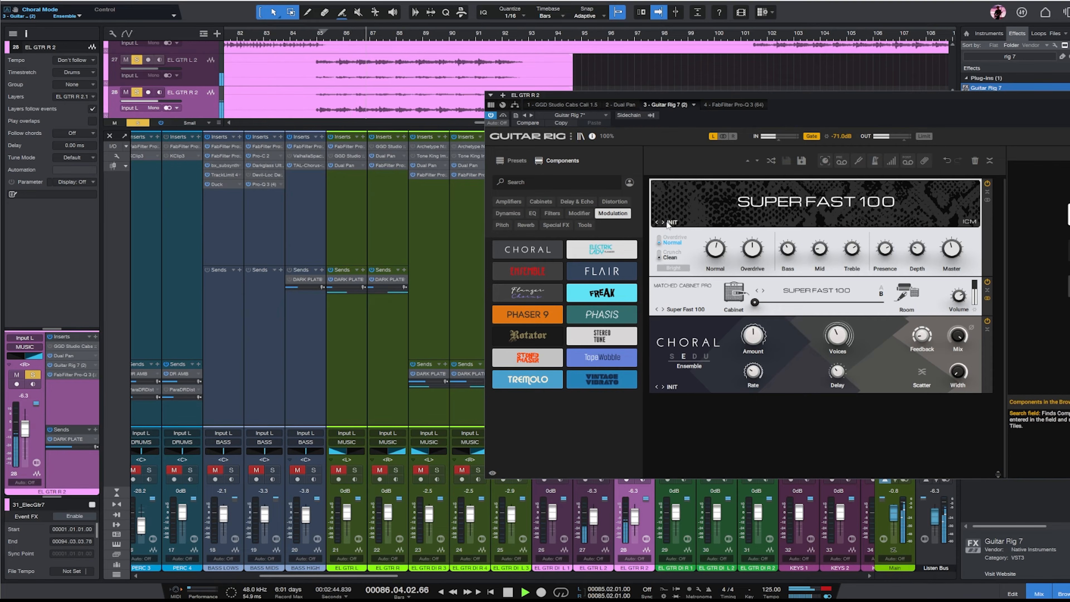
pyautogui.click(696, 356)
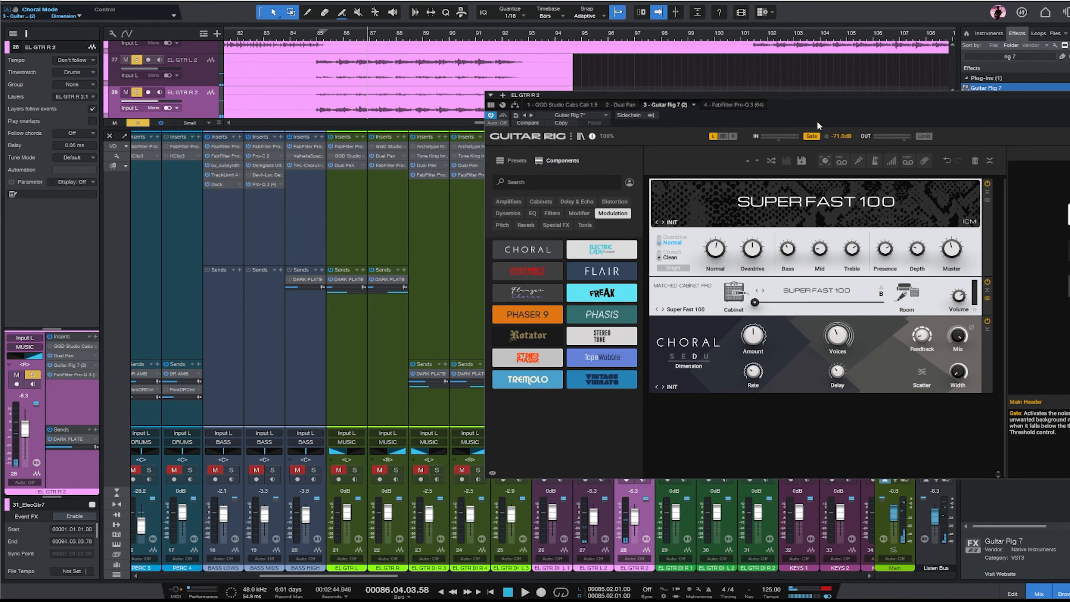
# - Set the Dual Pan input balance on EL GTR R 2 fully left and check it during playback
pyautogui.moveTo(825, 100); pyautogui.dragTo(565, 205)
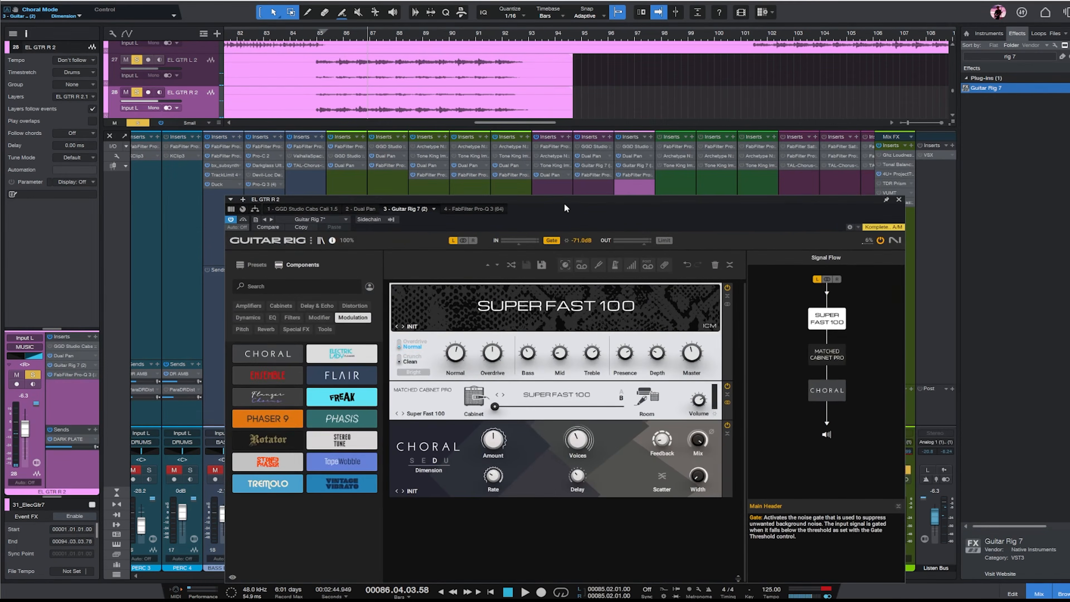
pyautogui.click(618, 137)
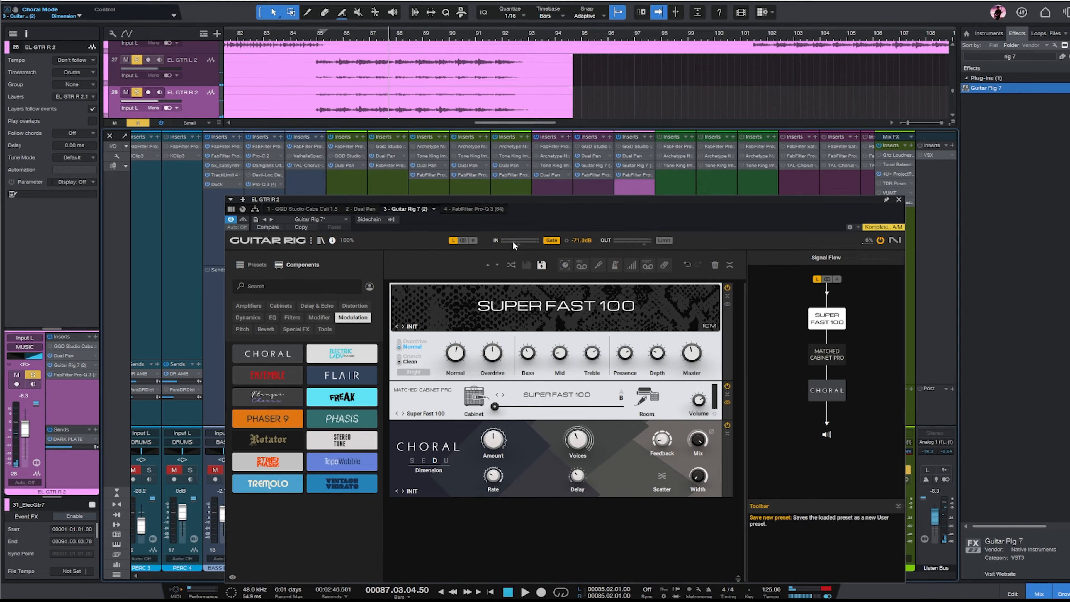
pyautogui.click(633, 155)
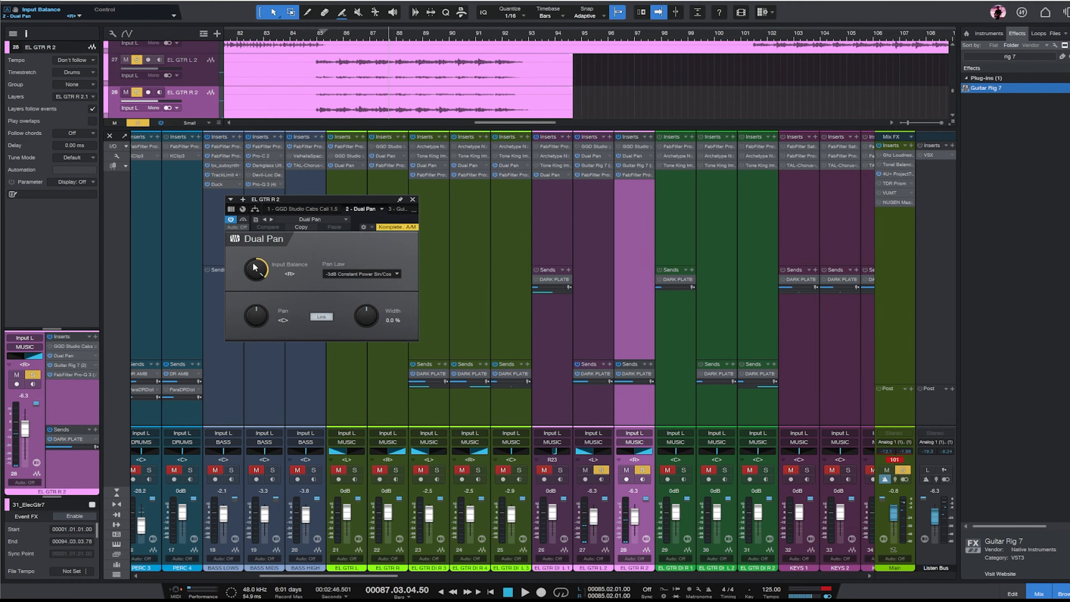
pyautogui.press('space')
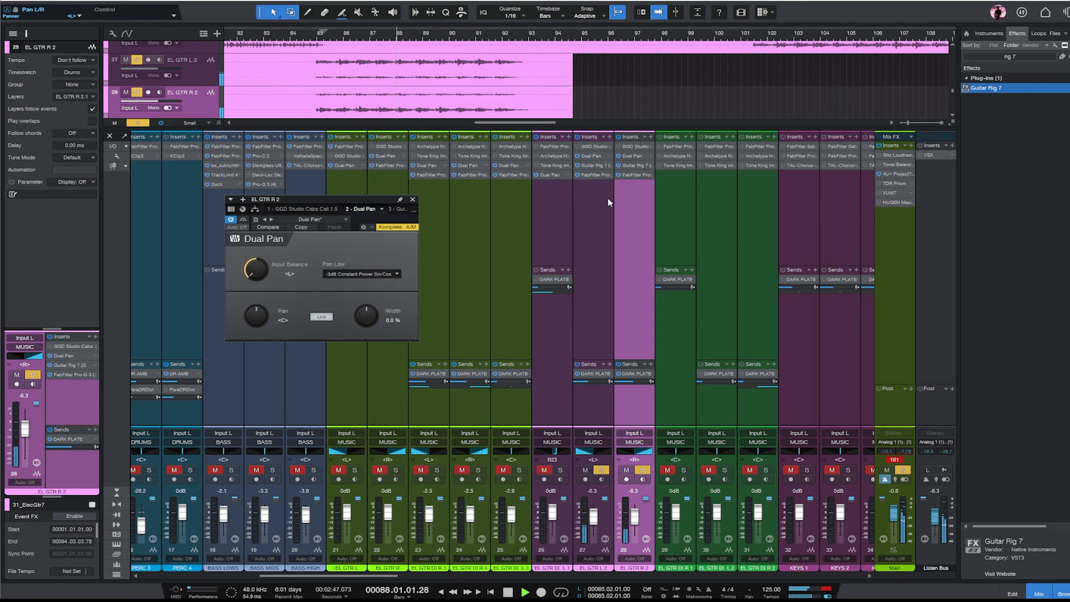
pyautogui.click(412, 200)
# - In EL GTR R 2's Pro-Q 3, raise the low cut to about 404 Hz and set the output level to about +4 dB
pyautogui.click(630, 175)
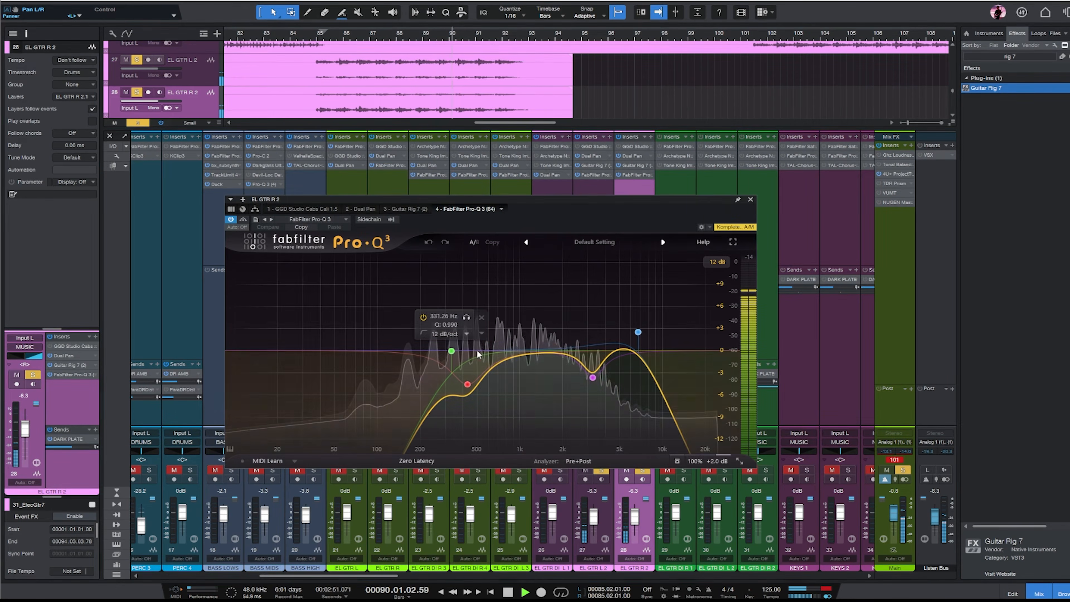
pyautogui.moveTo(474, 353); pyautogui.dragTo(468, 352)
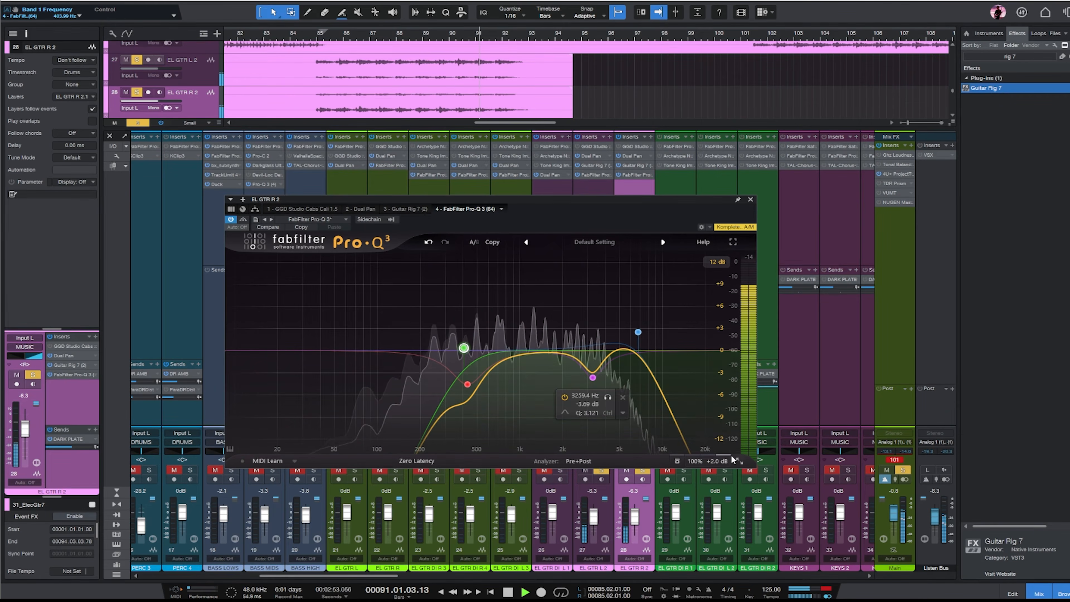
pyautogui.moveTo(710, 439)
pyautogui.moveTo(709, 414); pyautogui.dragTo(708, 406)
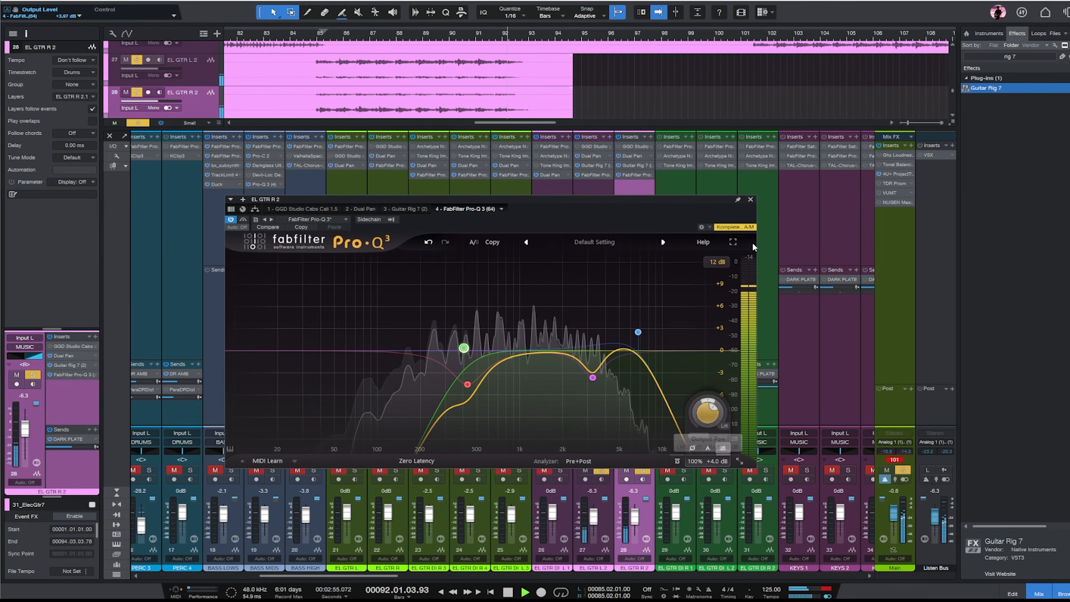
# - Close the EL GTR R 2 equaliser, stop playback and unsolo EL GTR R 2 and EL GTR L 2
pyautogui.click(750, 199)
pyautogui.press('space')
pyautogui.click(639, 470)
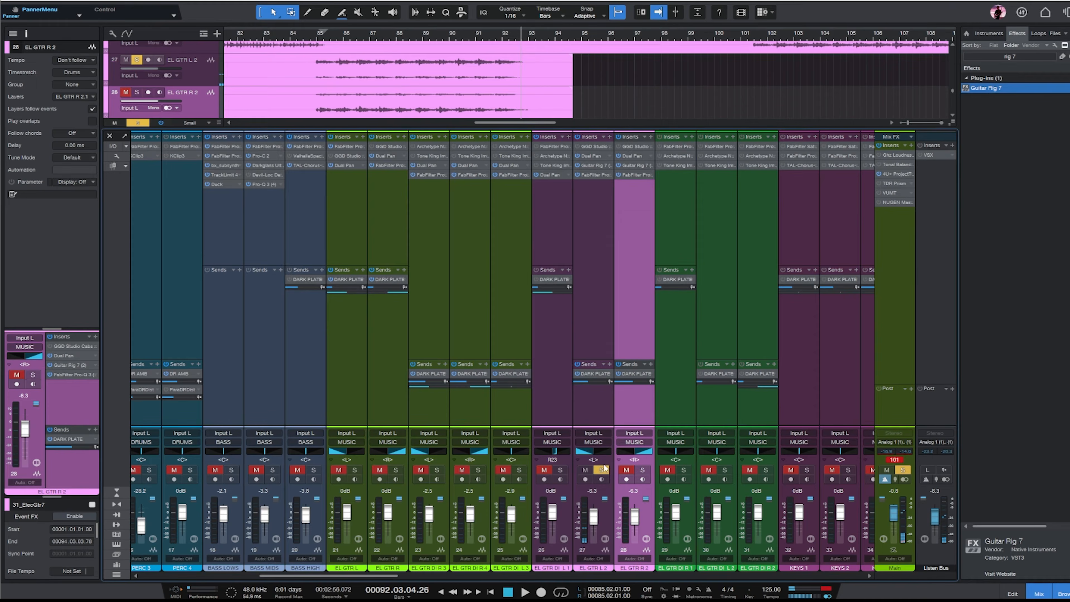
pyautogui.click(610, 400)
pyautogui.click(602, 470)
pyautogui.click(621, 262)
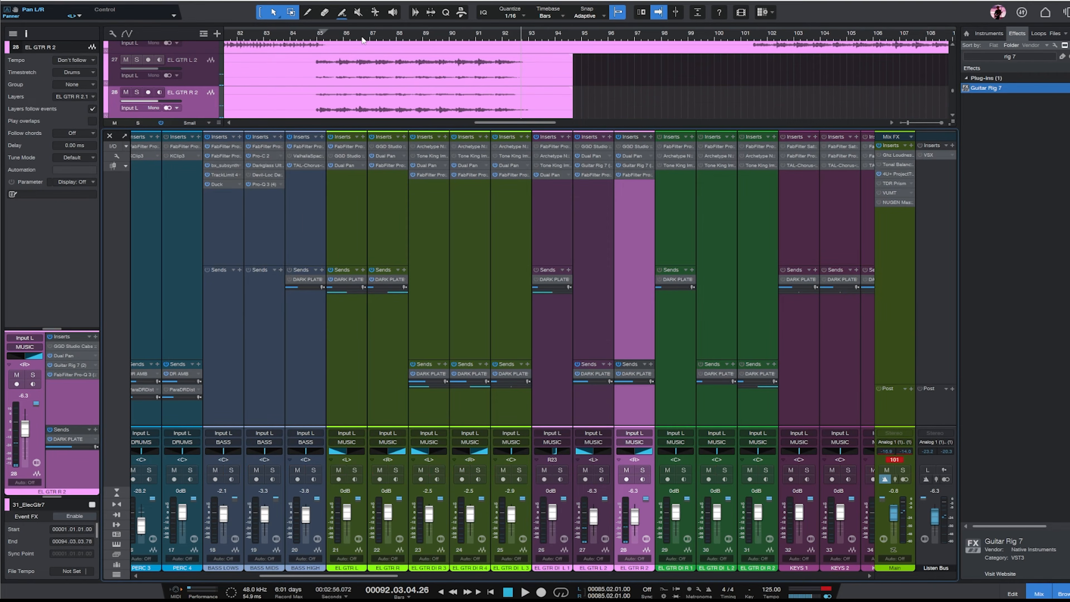
# - Select EL GTR DI L 1, zoom the timeline out, place the playhead at bar 78 and solo the track
pyautogui.click(341, 40)
pyautogui.click(612, 260)
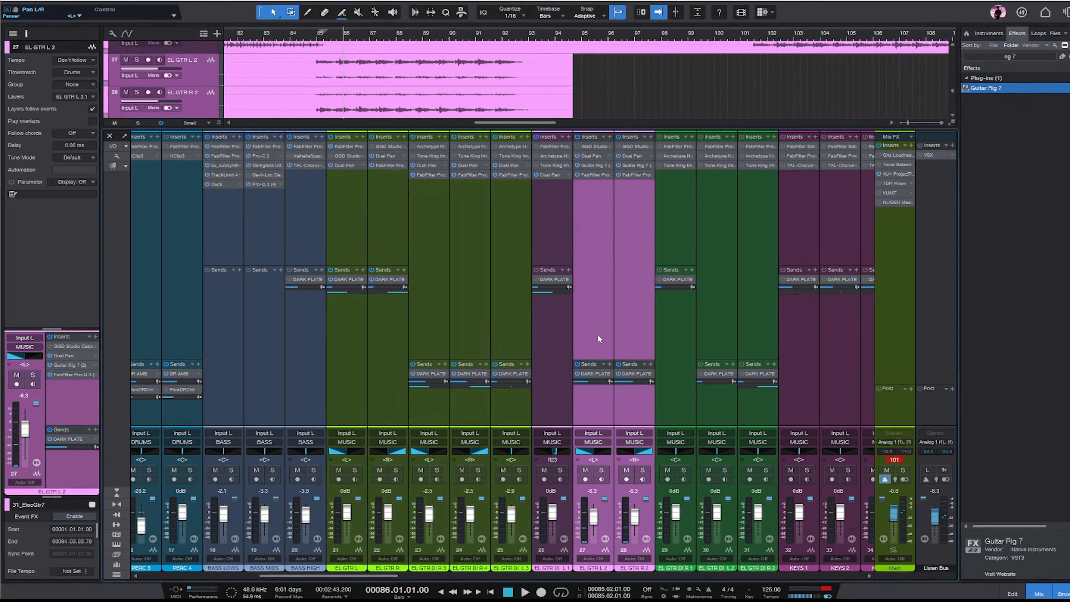
pyautogui.moveTo(549, 266); pyautogui.dragTo(552, 268)
pyautogui.click(558, 321)
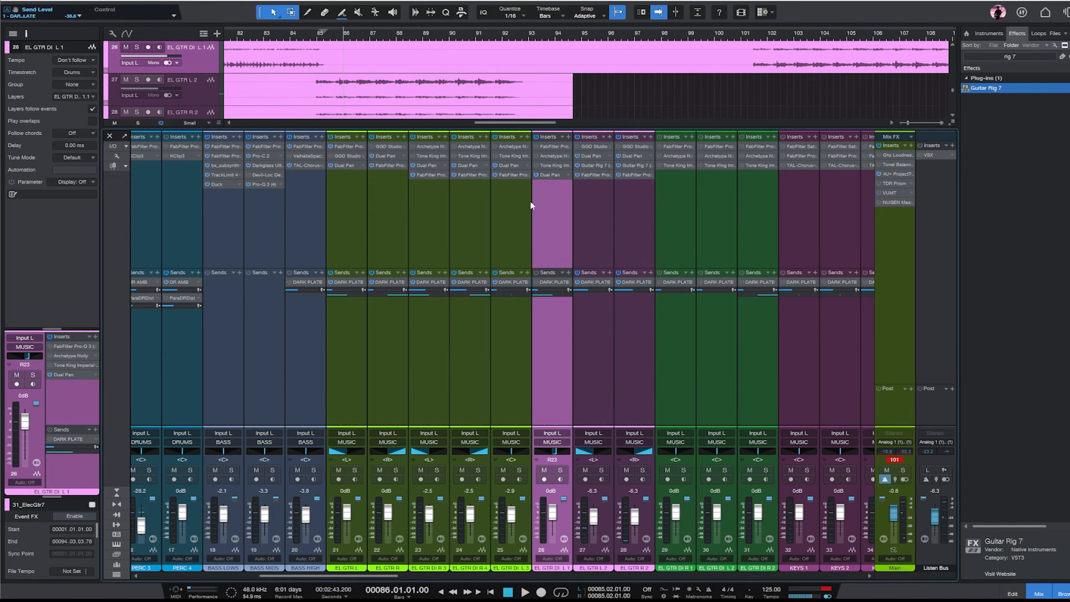
pyautogui.press('w')
pyautogui.press('w')
pyautogui.click(293, 39)
pyautogui.press('s')
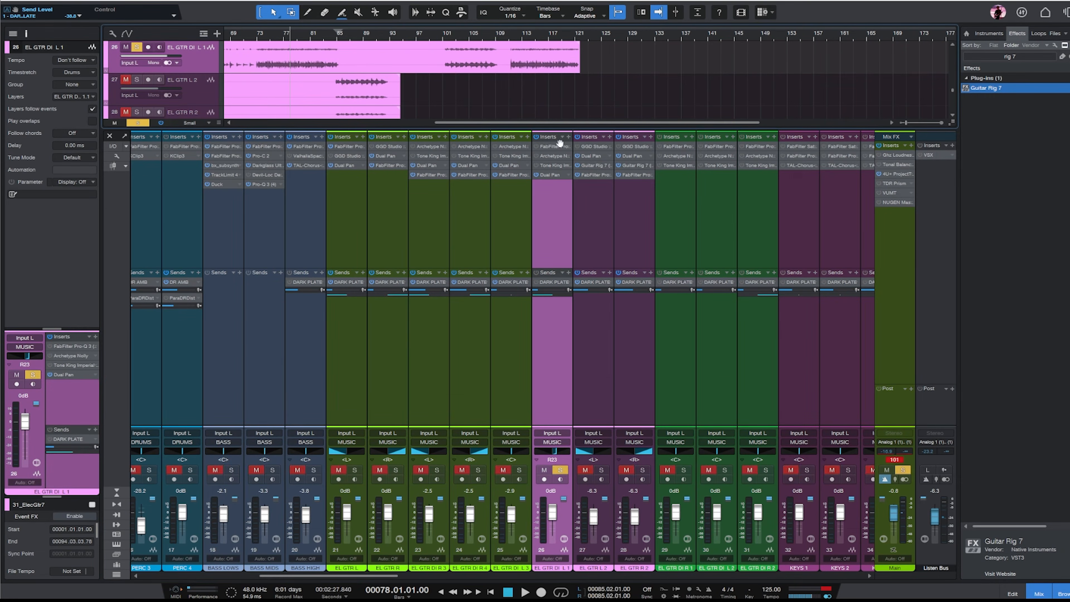
# - Lower EL GTR DI L 1 to about -6.9 dB during playback and set its Dual Pan input balance fully left
pyautogui.press('space')
pyautogui.moveTo(558, 507); pyautogui.dragTo(555, 521)
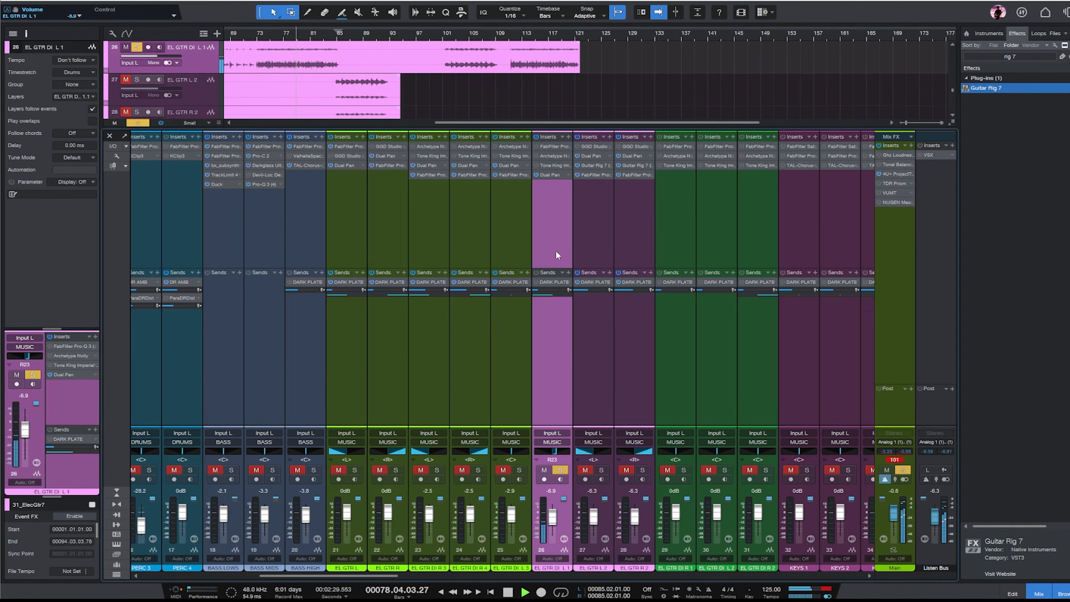
pyautogui.click(555, 178)
pyautogui.moveTo(424, 147); pyautogui.dragTo(501, 445)
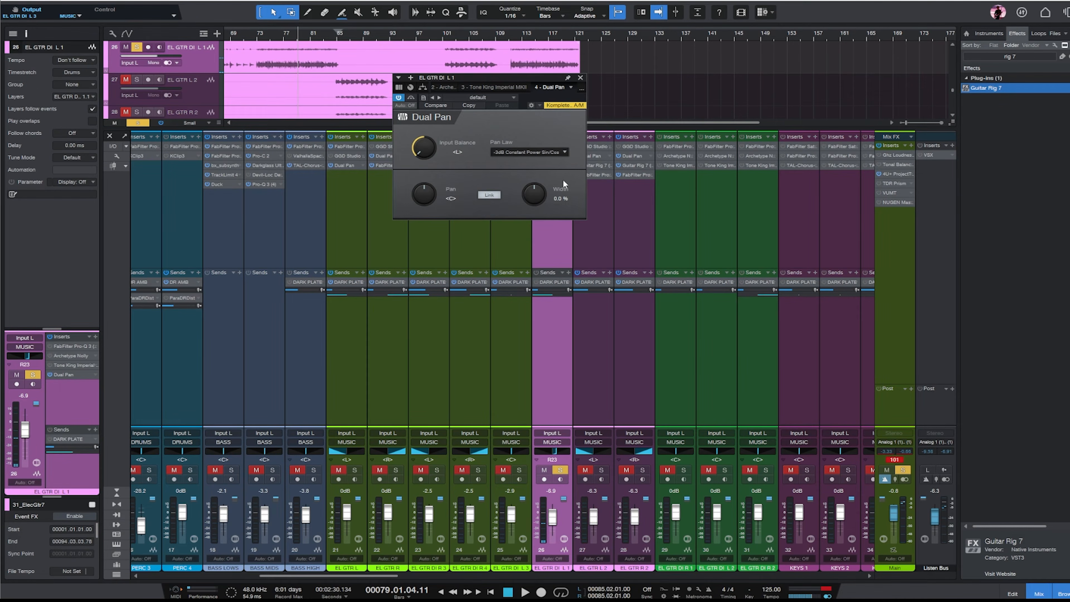
pyautogui.click(580, 77)
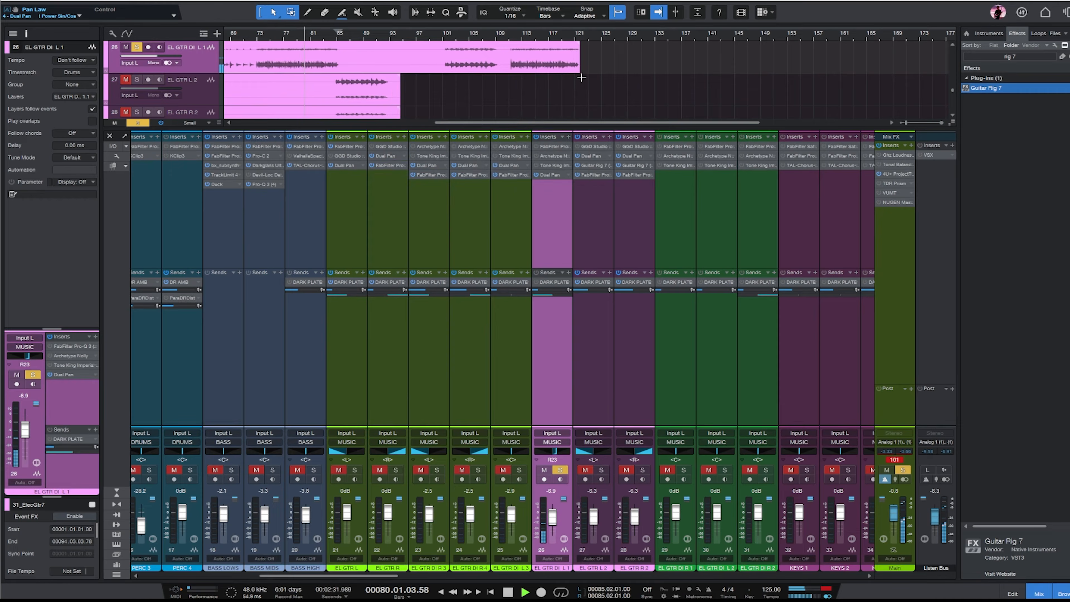
# - Copy Guitar Rig 7 from EL GTR L 2 onto EL GTR DI L 1 and play the track through it
pyautogui.press('space')
pyautogui.moveTo(602, 169); pyautogui.dragTo(545, 199)
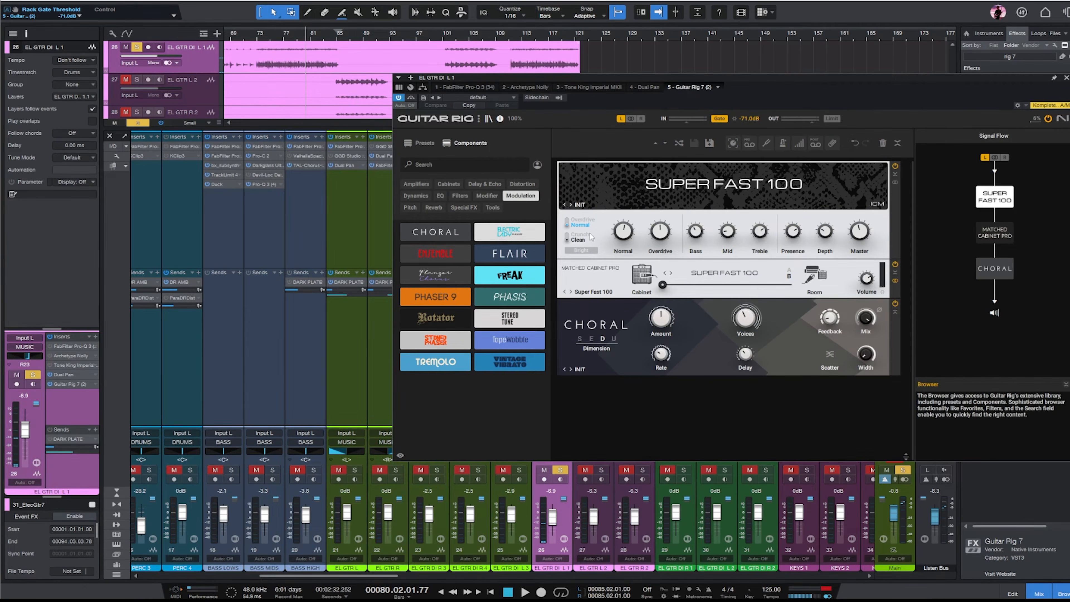
pyautogui.press('space')
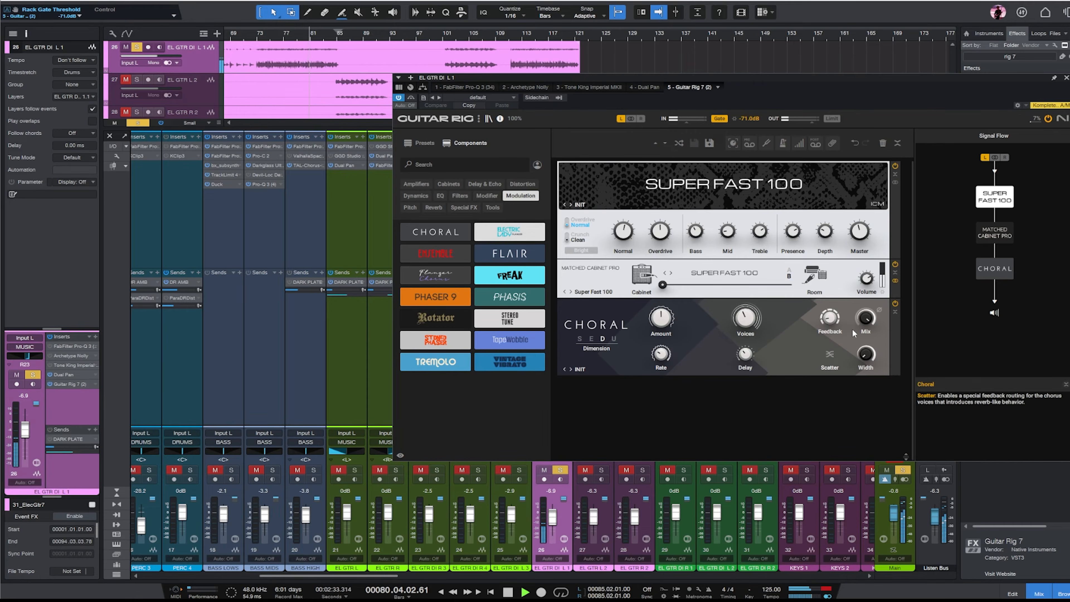
# - Set Choral to Ensemble mode, adjust Amount, set Voices to 1.97 and Delay to x1.30, and replay from about bar 76
pyautogui.moveTo(866, 351)
pyautogui.mouseDown()
pyautogui.moveTo(859, 281)
pyautogui.moveTo(866, 355)
pyautogui.mouseUp()
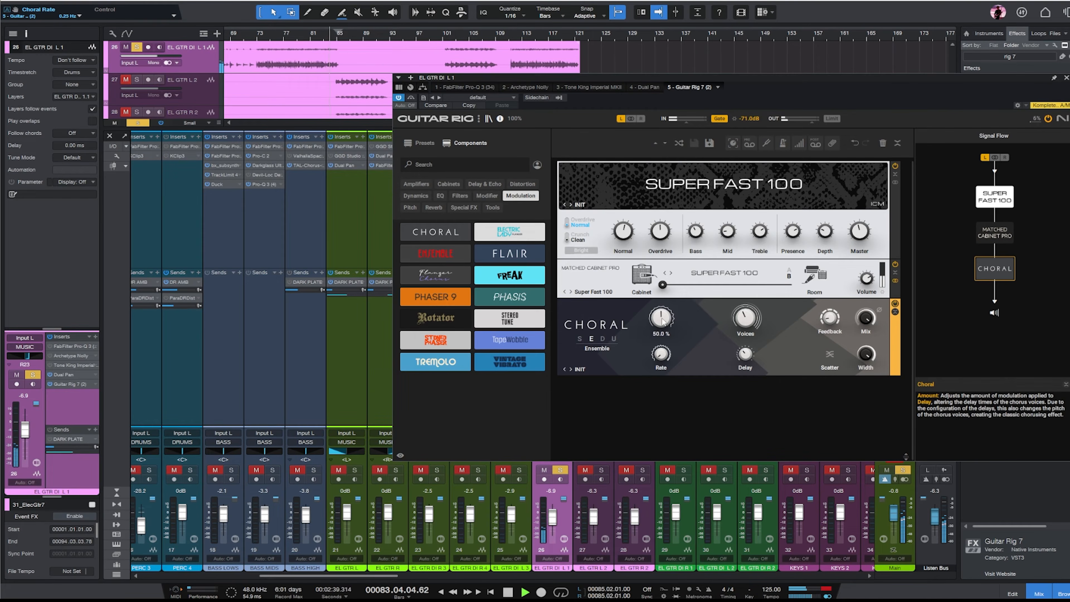
pyautogui.moveTo(661, 317); pyautogui.dragTo(661, 323)
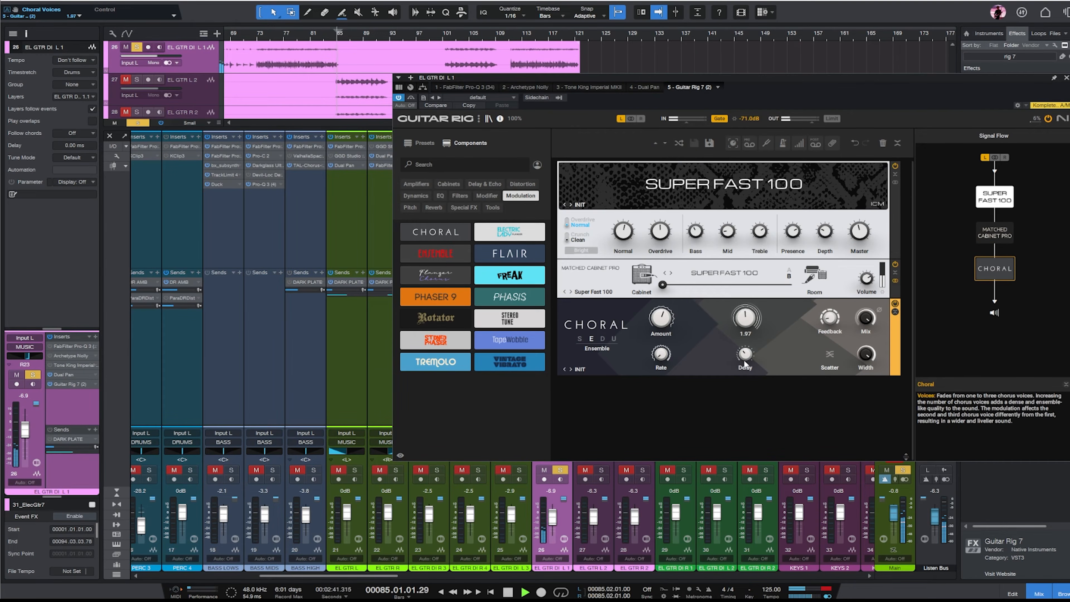
pyautogui.moveTo(745, 354); pyautogui.dragTo(745, 348)
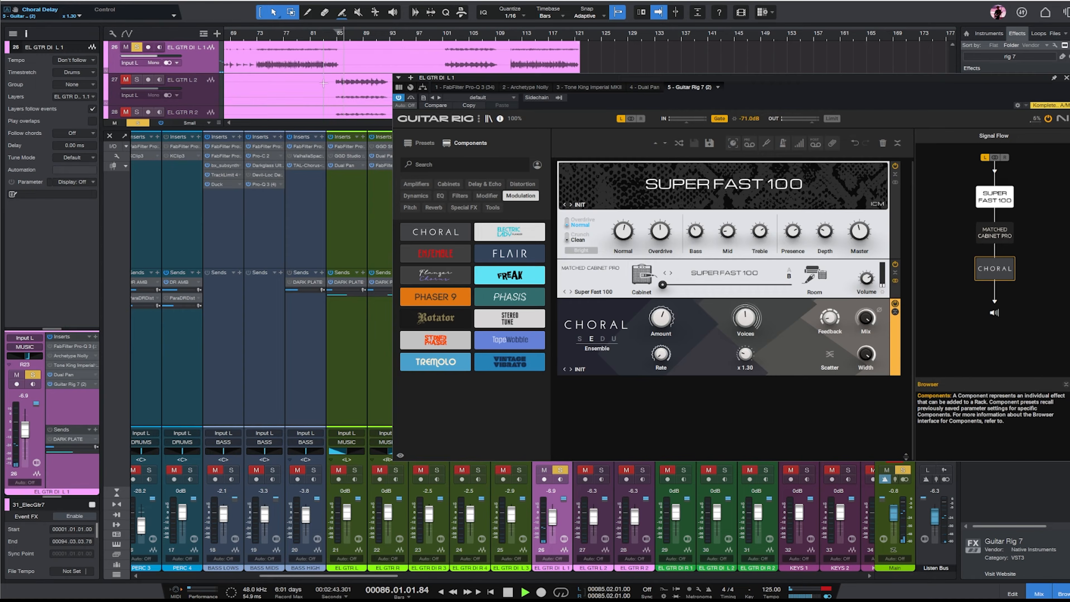
pyautogui.click(351, 34)
pyautogui.click(284, 37)
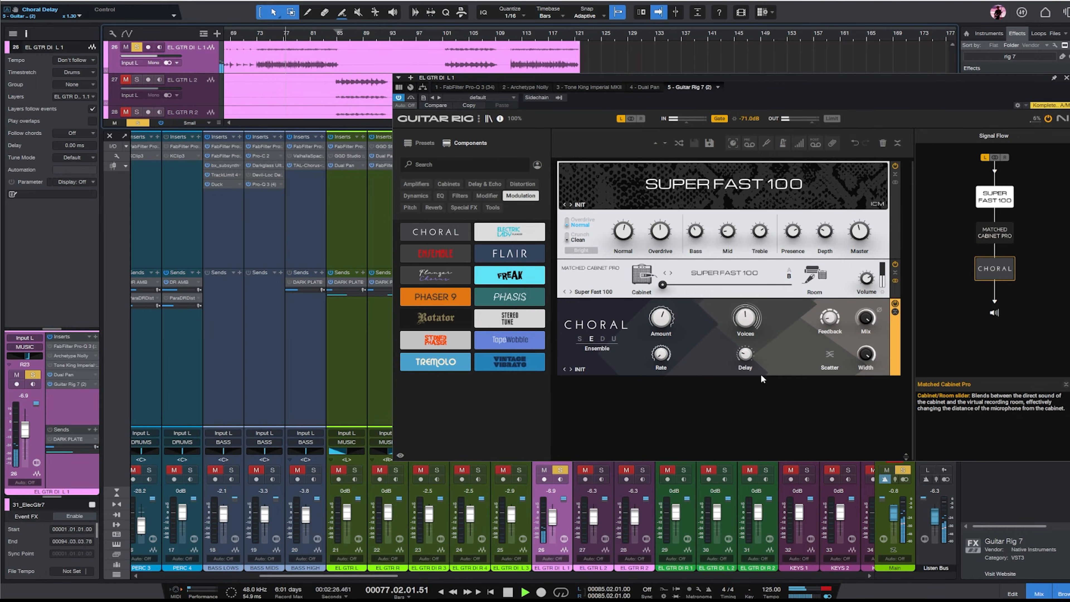
# - Switch Choral to Synth mode and adjust its Mix, and set the Super Fast 100 to Crunch with Normal at about 2.80
pyautogui.click(579, 340)
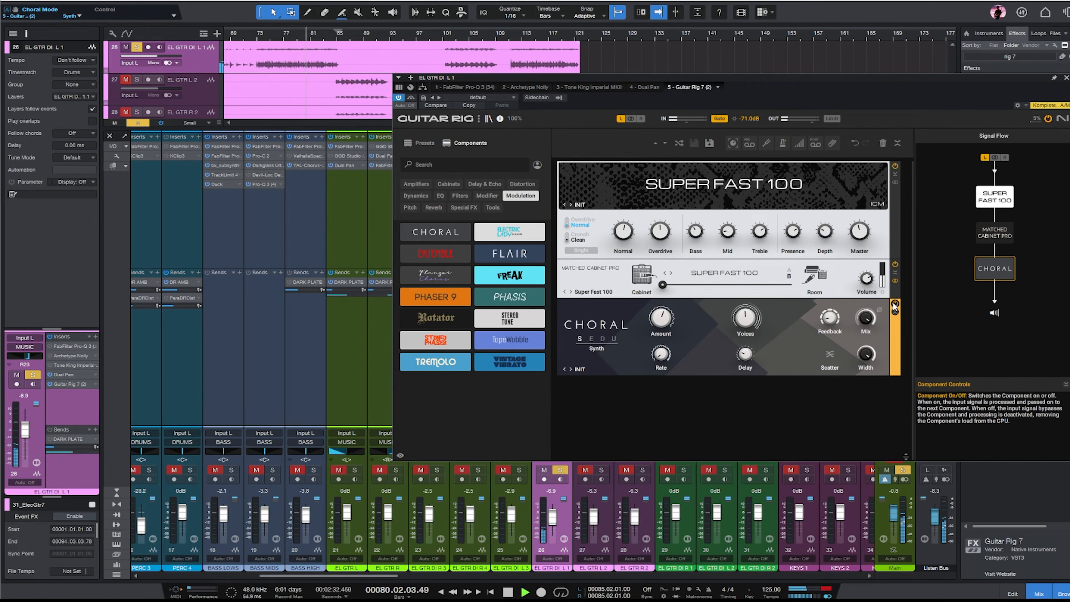
pyautogui.moveTo(866, 323)
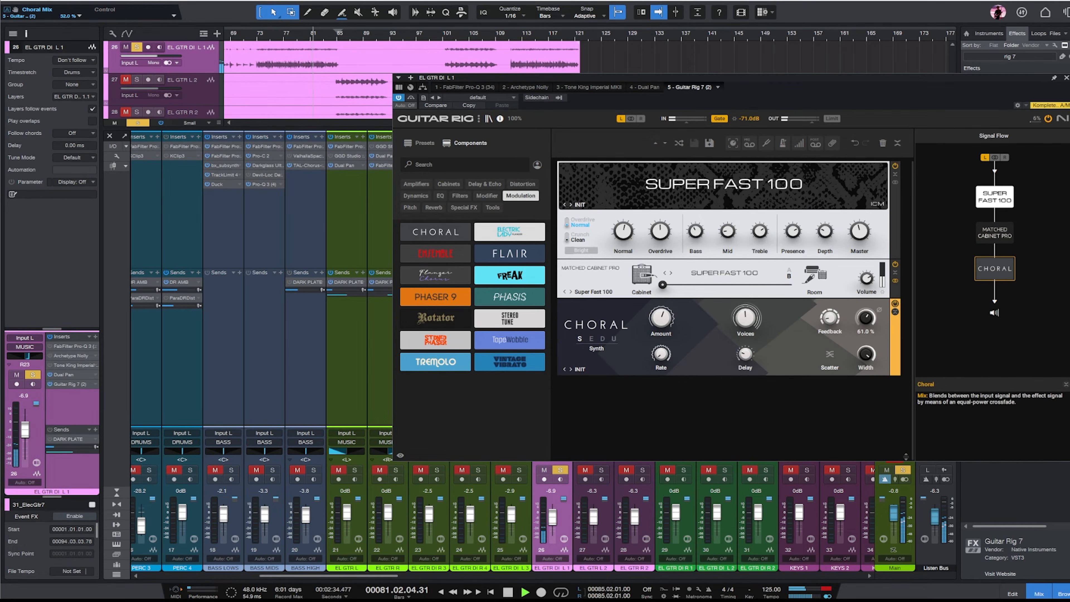
pyautogui.click(567, 238)
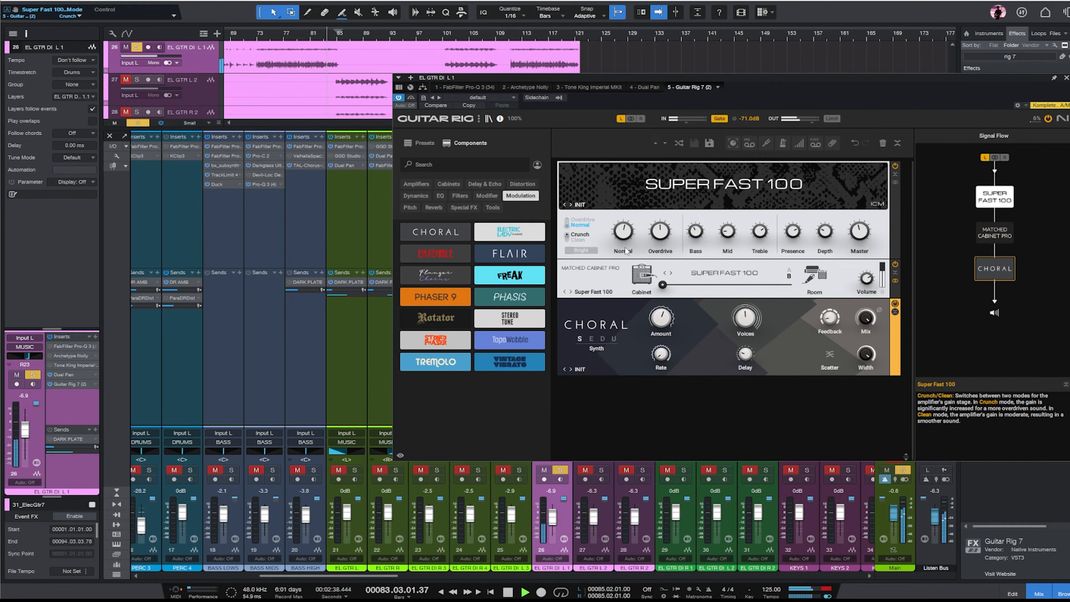
pyautogui.moveTo(626, 251)
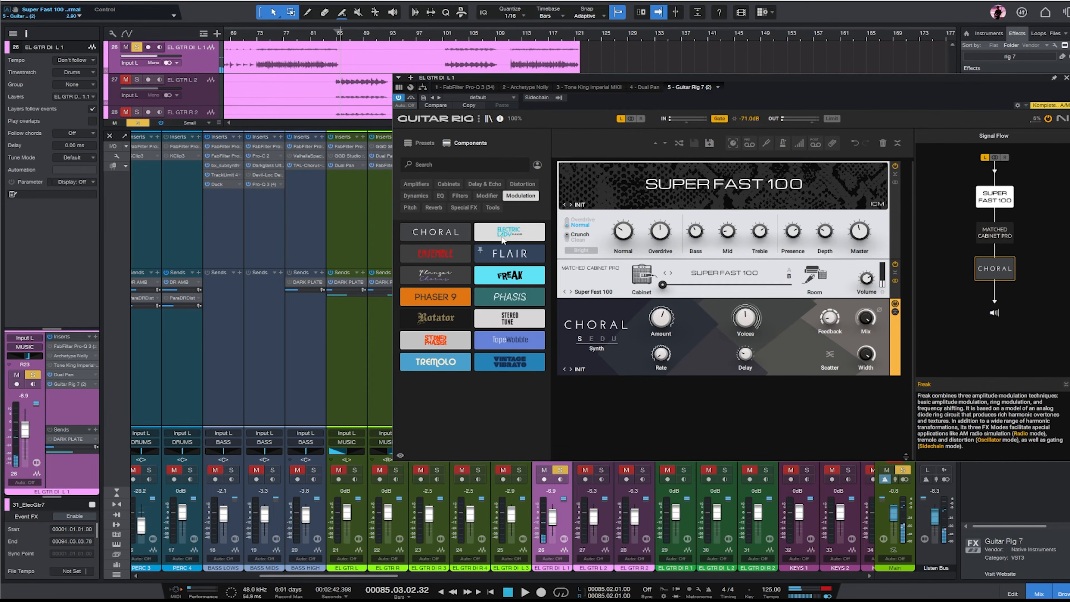
# - Add Tape Echo after Choral in the rack and set its Speed to 1/16
pyautogui.click(477, 184)
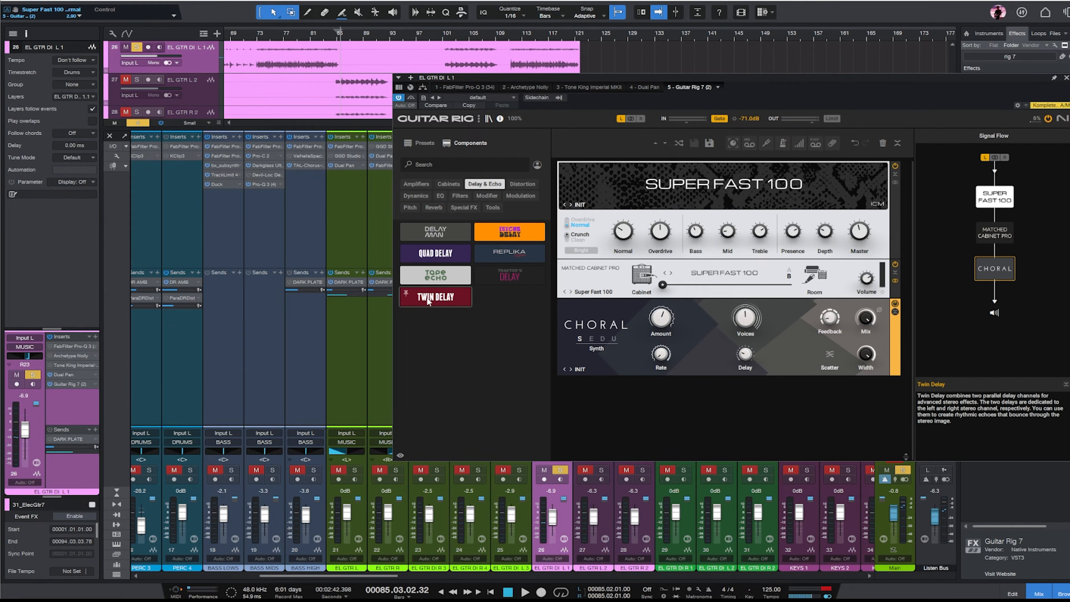
pyautogui.moveTo(438, 277); pyautogui.dragTo(642, 404)
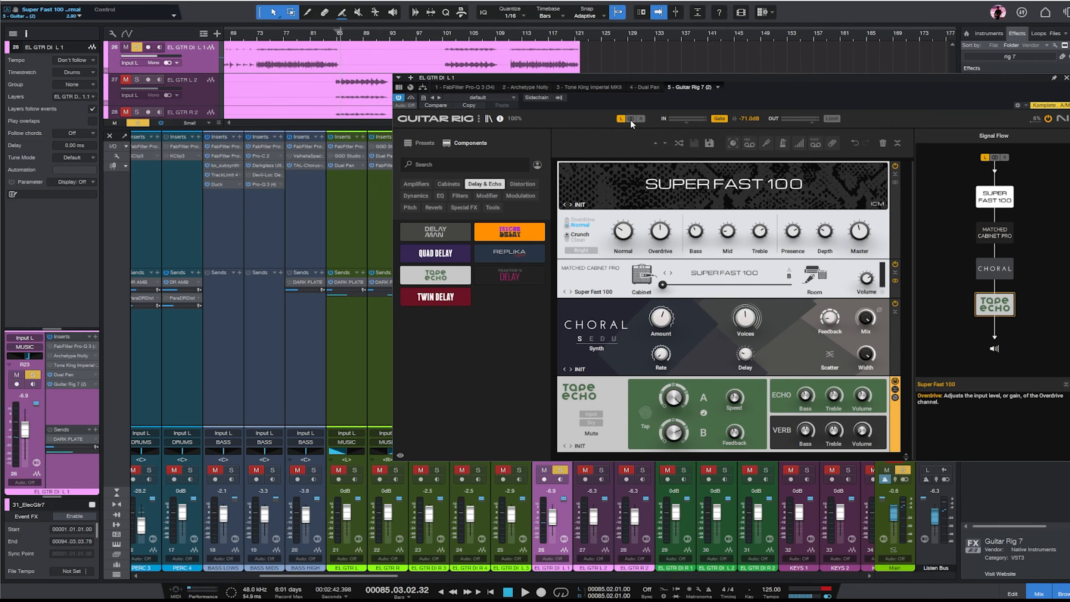
pyautogui.click(285, 37)
pyautogui.press('space')
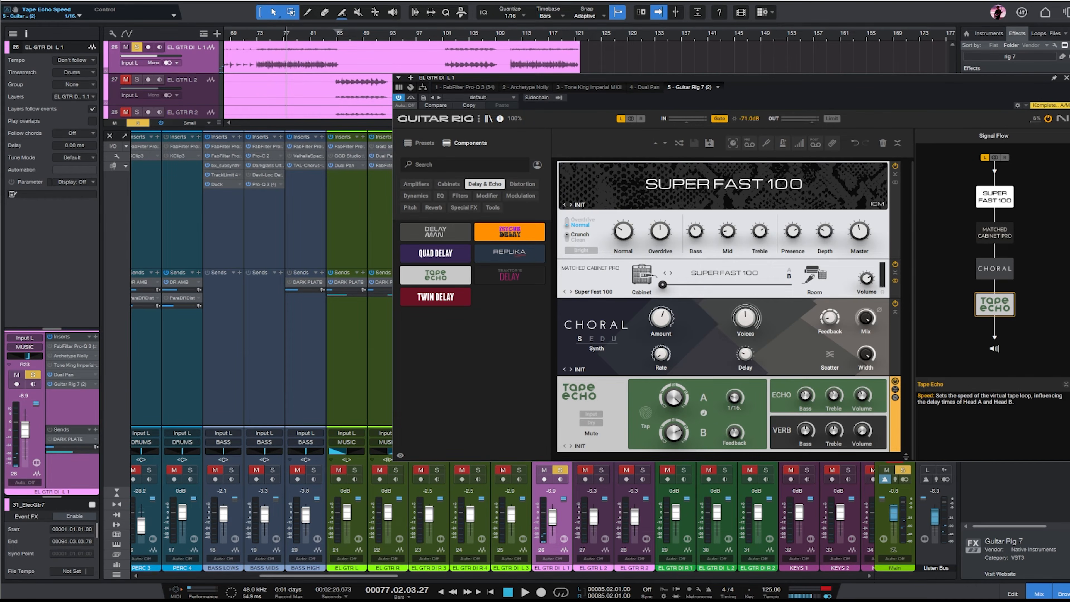
pyautogui.click(485, 183)
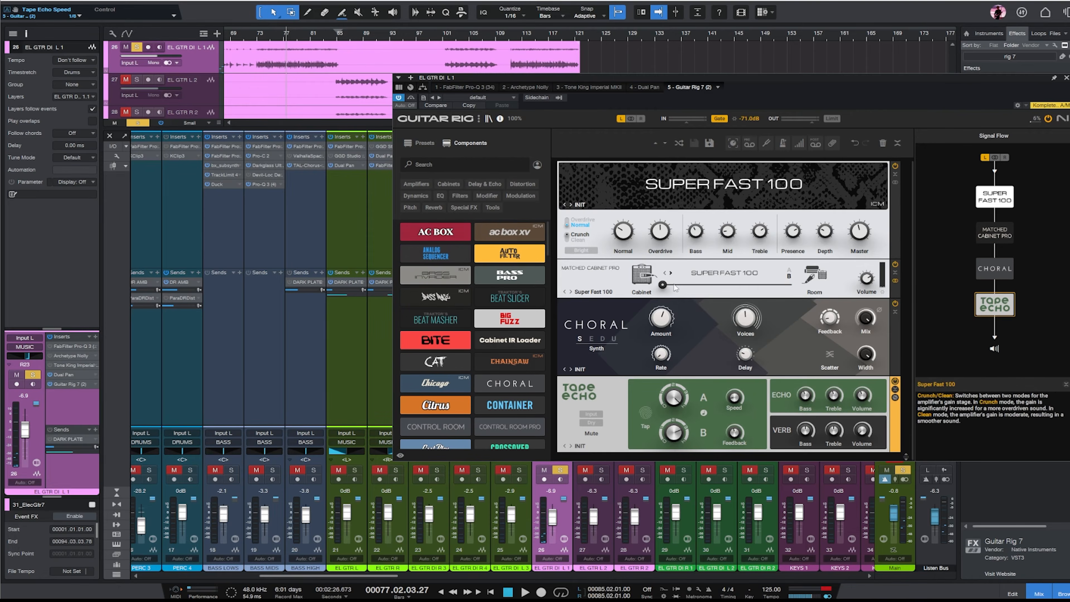
# - Replay from about bar 73 and set Tape Echo's VERB Bass to about 6.75 and VERB Volume to about 2.05
pyautogui.click(266, 39)
pyautogui.press('space')
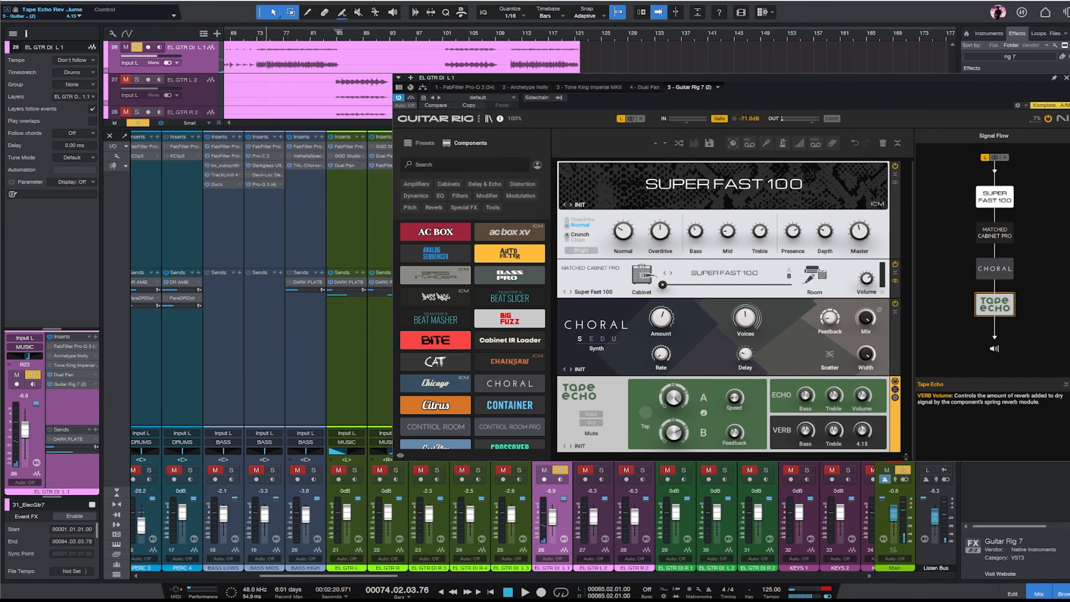
pyautogui.click(258, 37)
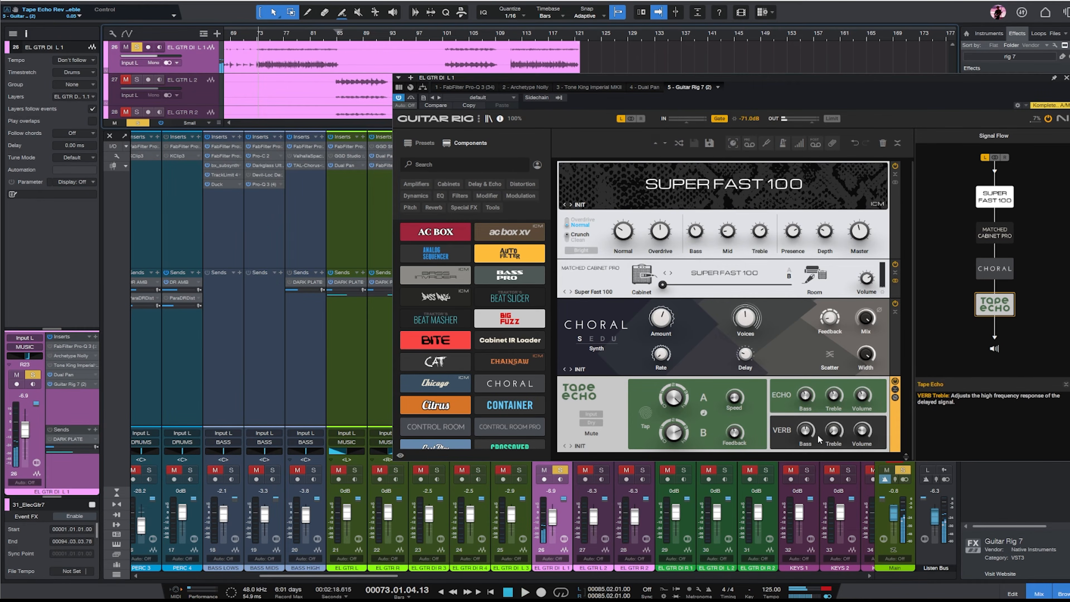
pyautogui.moveTo(807, 432); pyautogui.dragTo(807, 417)
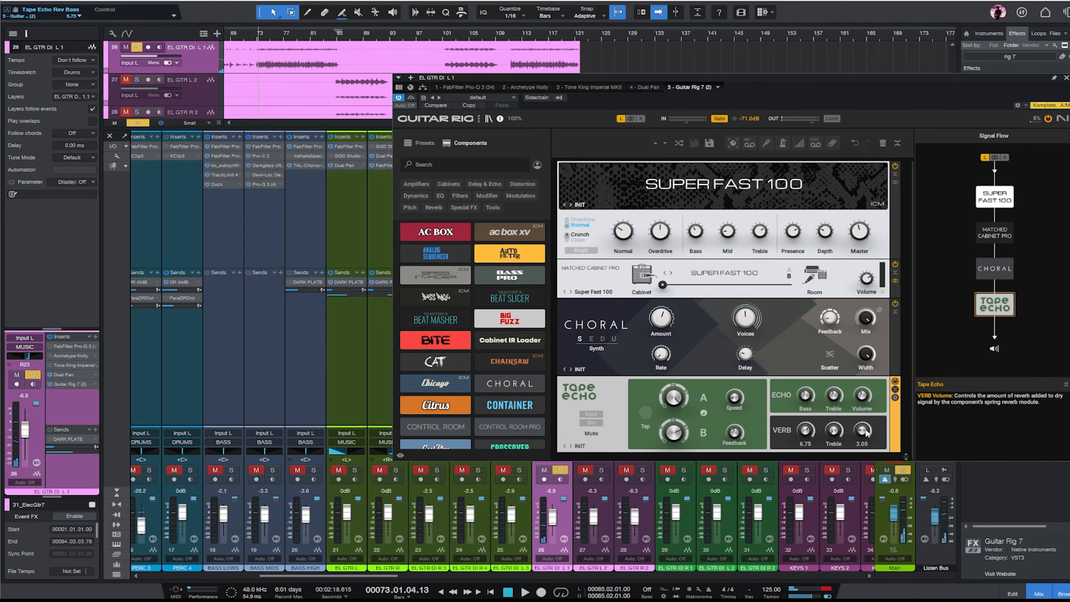
# - Lower Tape Echo's VERB Volume to 0.00 during playback, comparing the sound with the component bypassed
pyautogui.click(484, 184)
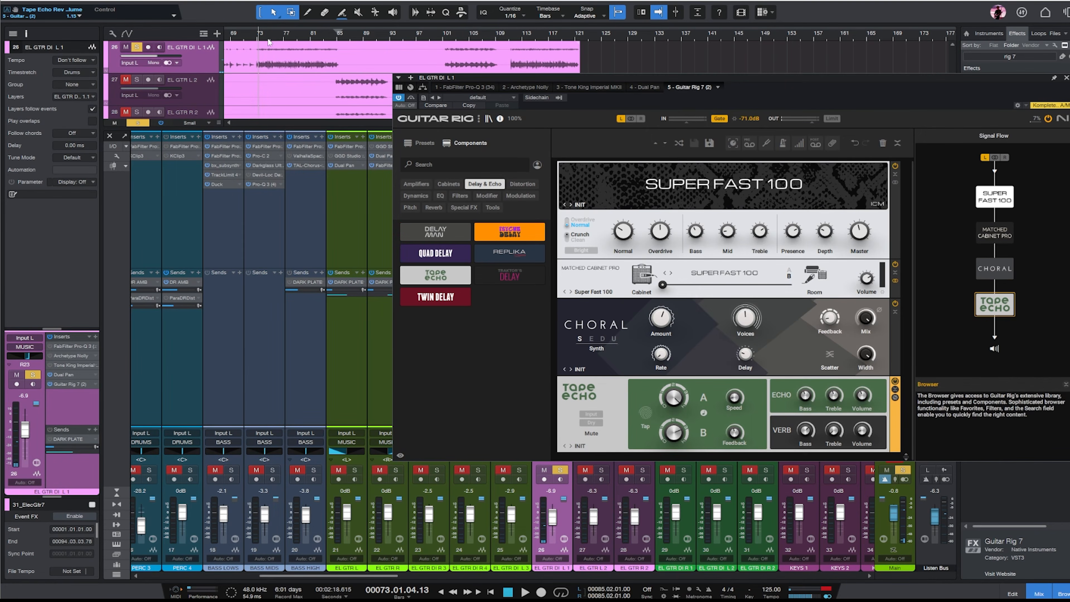
pyautogui.press('space')
pyautogui.moveTo(861, 431); pyautogui.dragTo(862, 427)
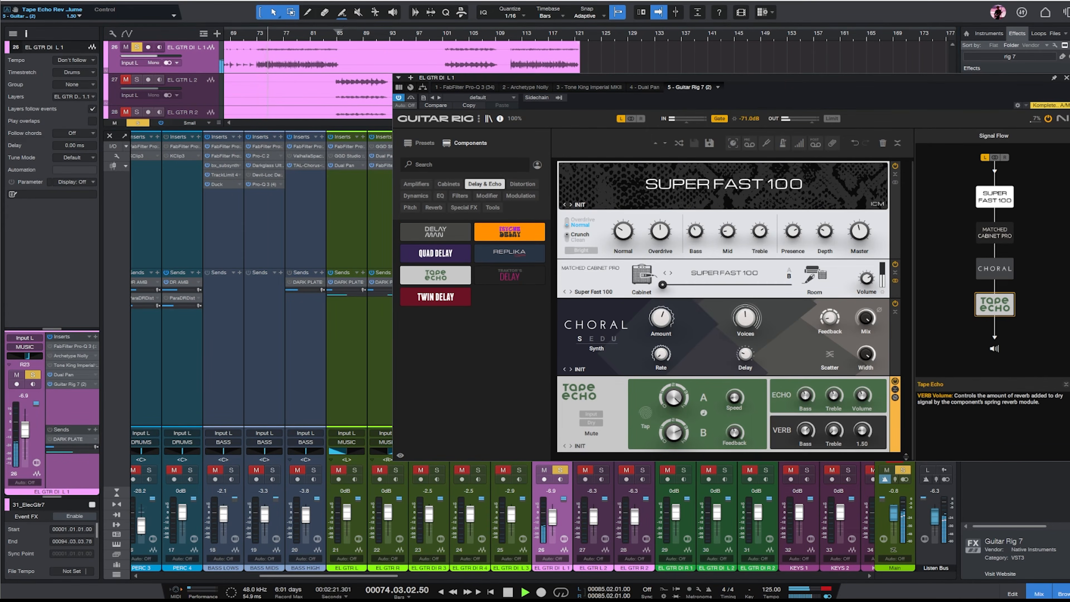
pyautogui.click(895, 381)
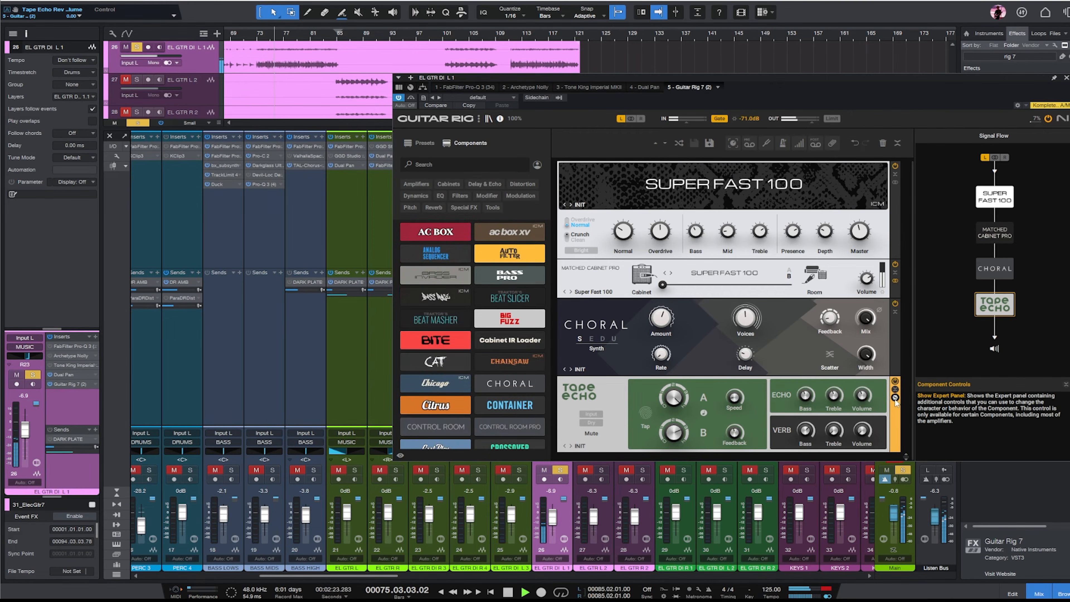
pyautogui.click(895, 381)
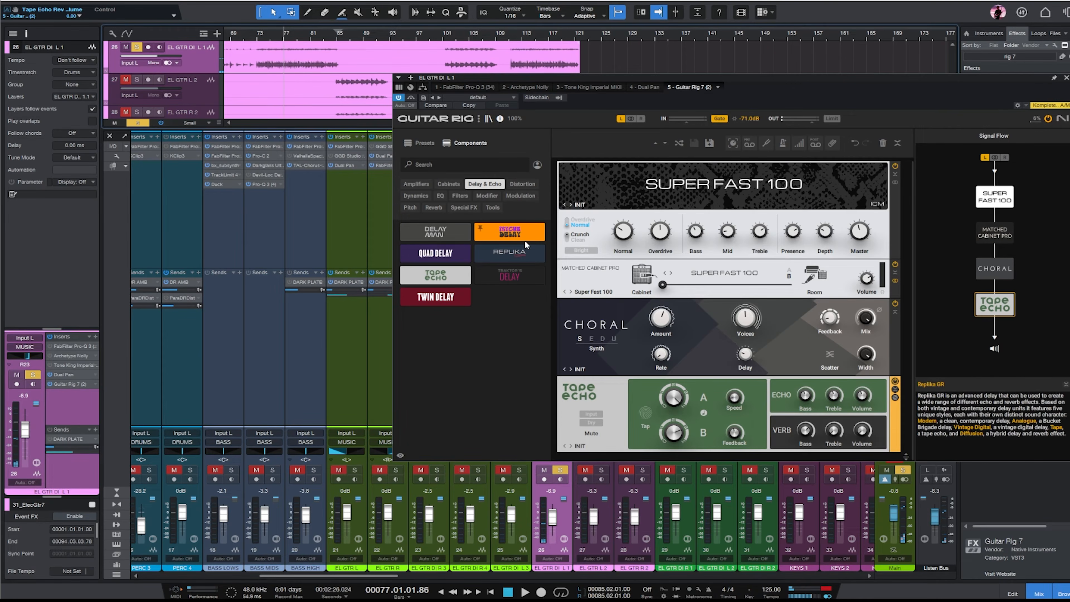
# - Add Spring Reverb to the rack, place it before Tape Echo and set its Mix to about 27.2 %
pyautogui.click(434, 207)
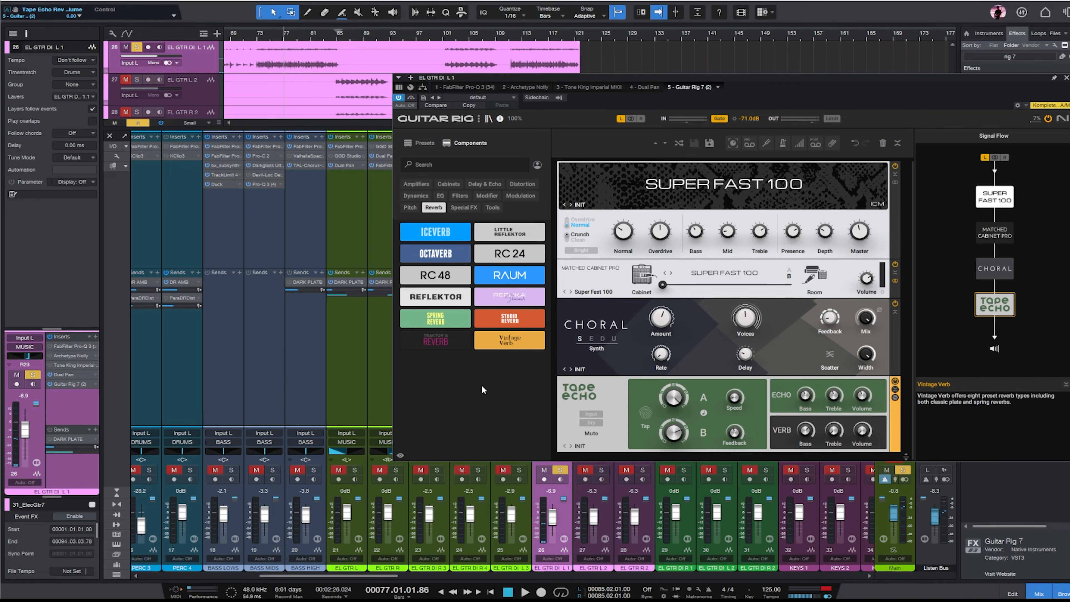
pyautogui.moveTo(436, 319); pyautogui.dragTo(755, 449)
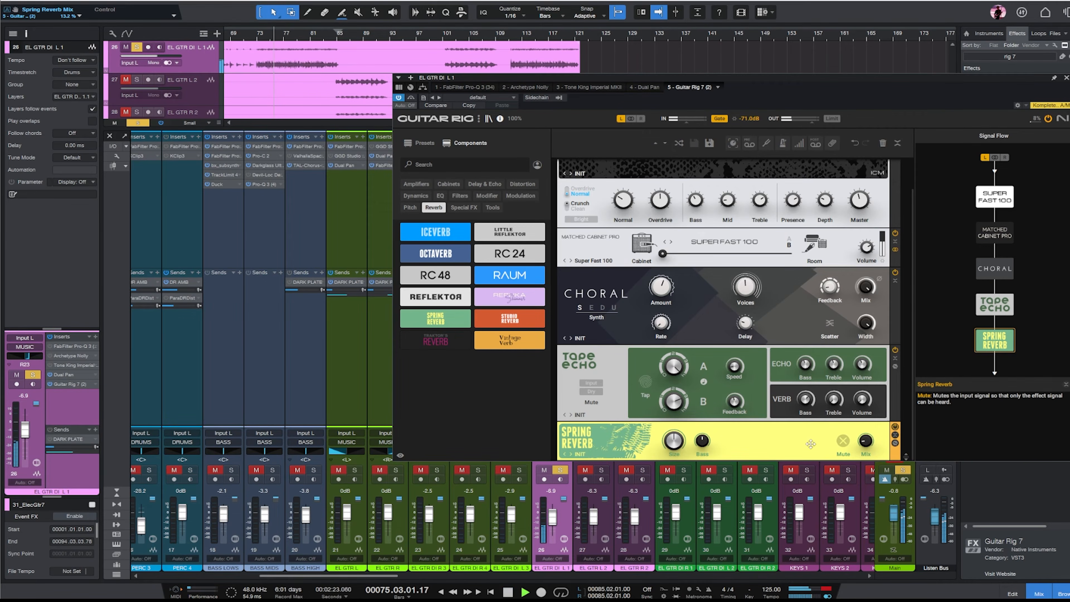
pyautogui.moveTo(807, 441); pyautogui.dragTo(807, 348)
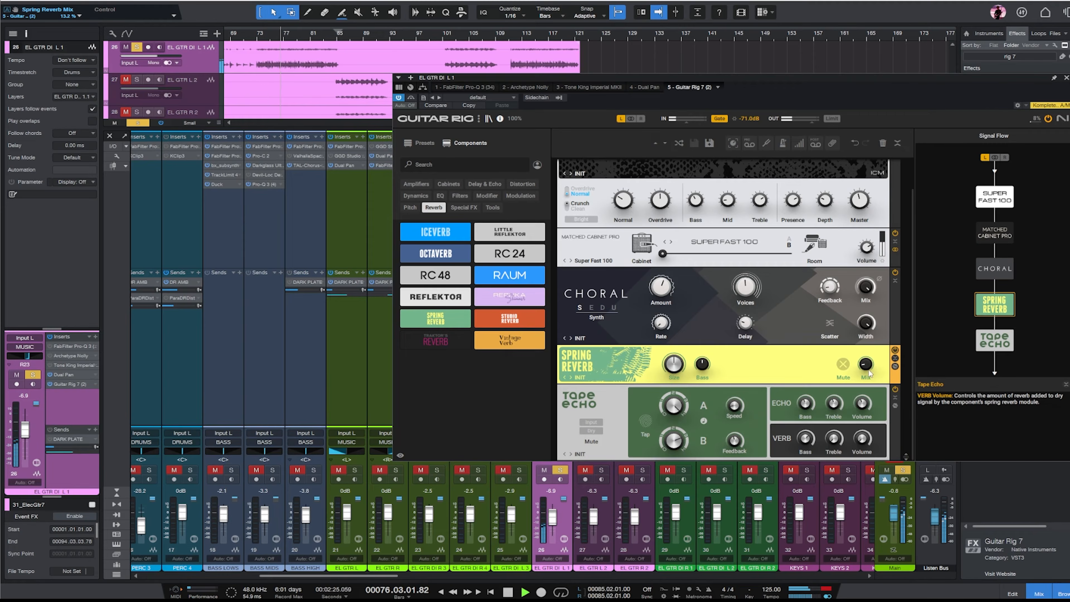
pyautogui.moveTo(869, 373); pyautogui.dragTo(869, 360)
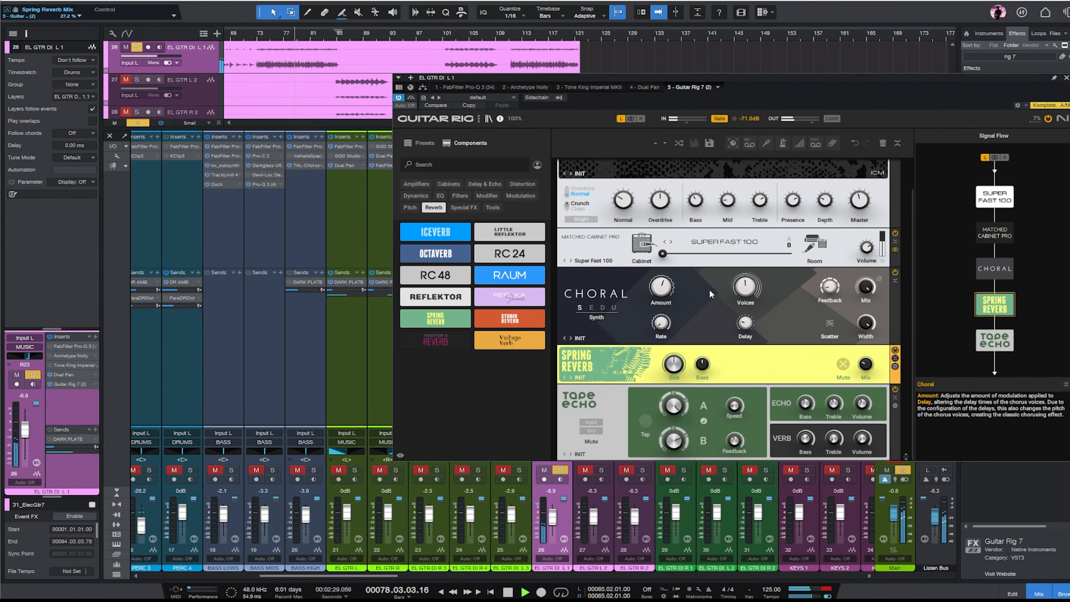
# - Move Choral to the end of the rack after Tape Echo, and set it to Dimension mode with Rate at 0.26 Hz
pyautogui.moveTo(710, 294); pyautogui.dragTo(730, 477)
pyautogui.moveTo(754, 407)
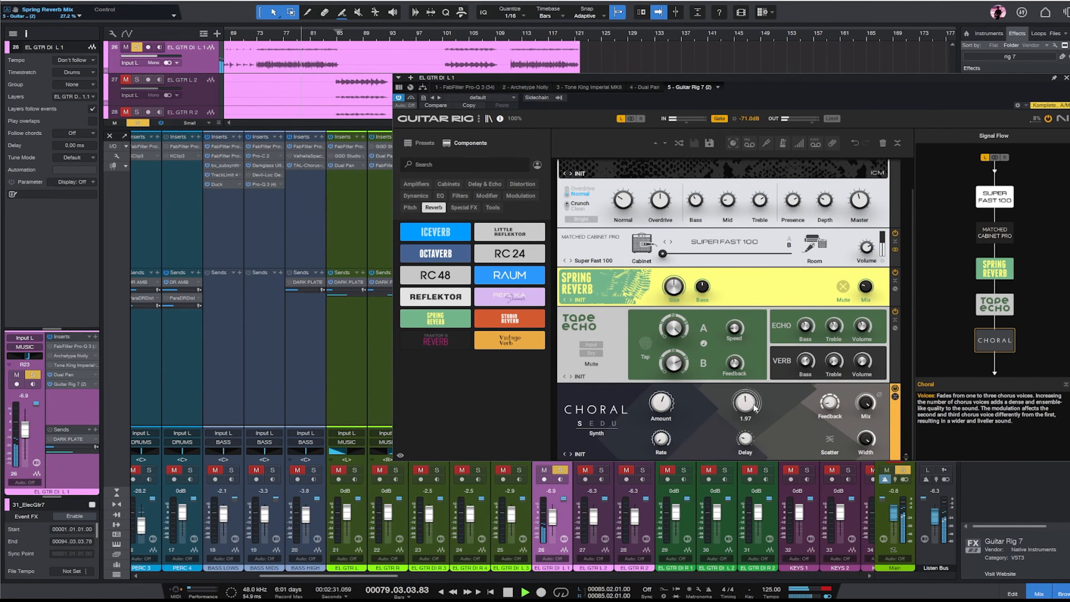
pyautogui.click(603, 427)
pyautogui.moveTo(661, 438)
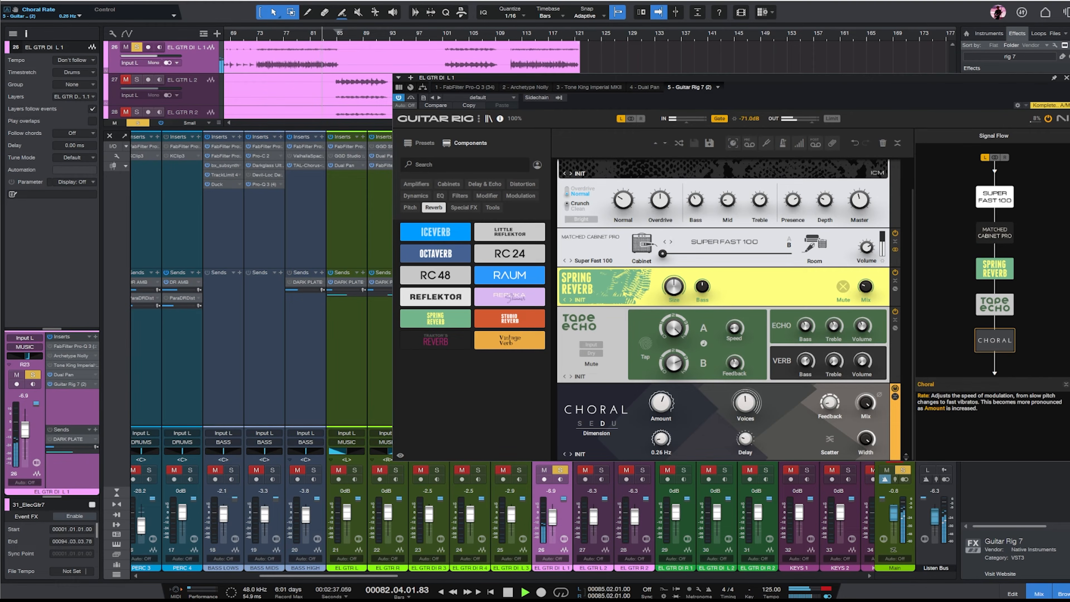
# - Delete Choral, Spring Reverb and Tape Echo from the Guitar Rig rack and replay the guitar from bar 77
pyautogui.rightClick(801, 418)
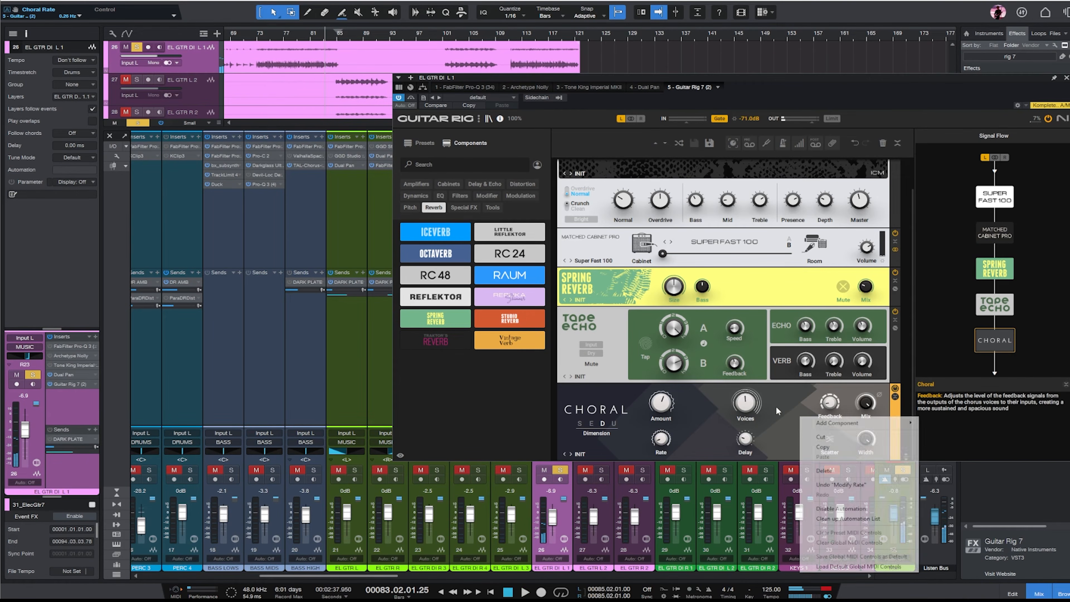
pyautogui.click(823, 470)
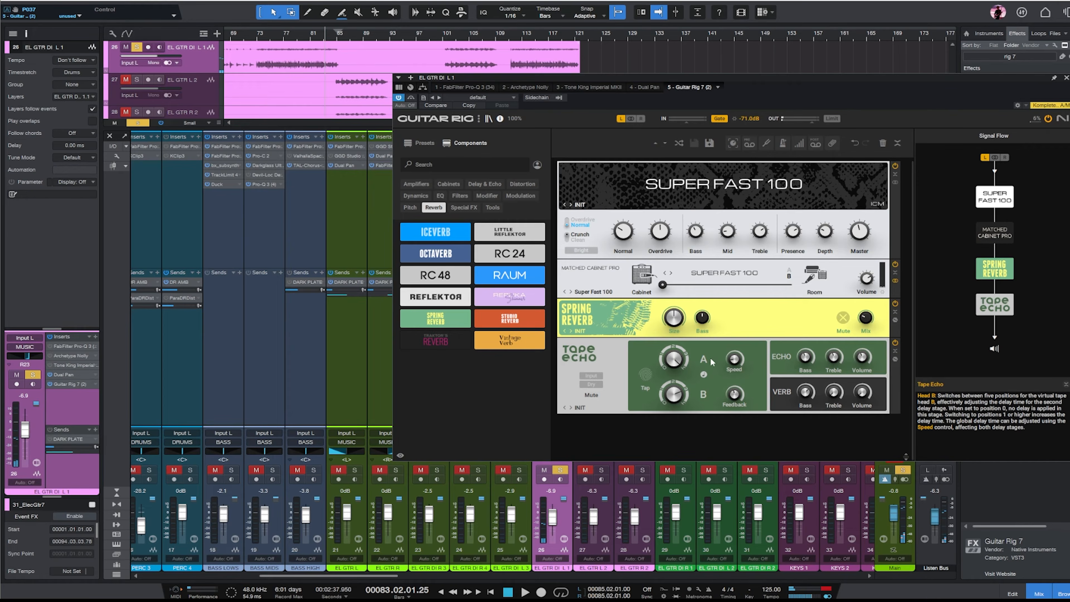
pyautogui.rightClick(733, 324)
pyautogui.click(754, 375)
pyautogui.rightClick(719, 337)
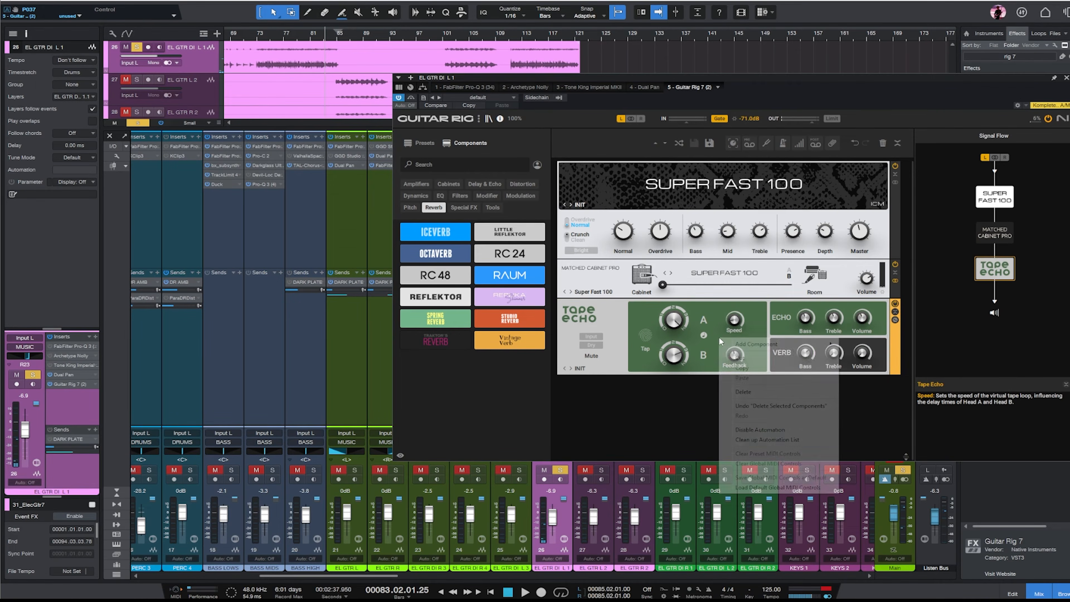
pyautogui.click(746, 396)
pyautogui.rightClick(724, 333)
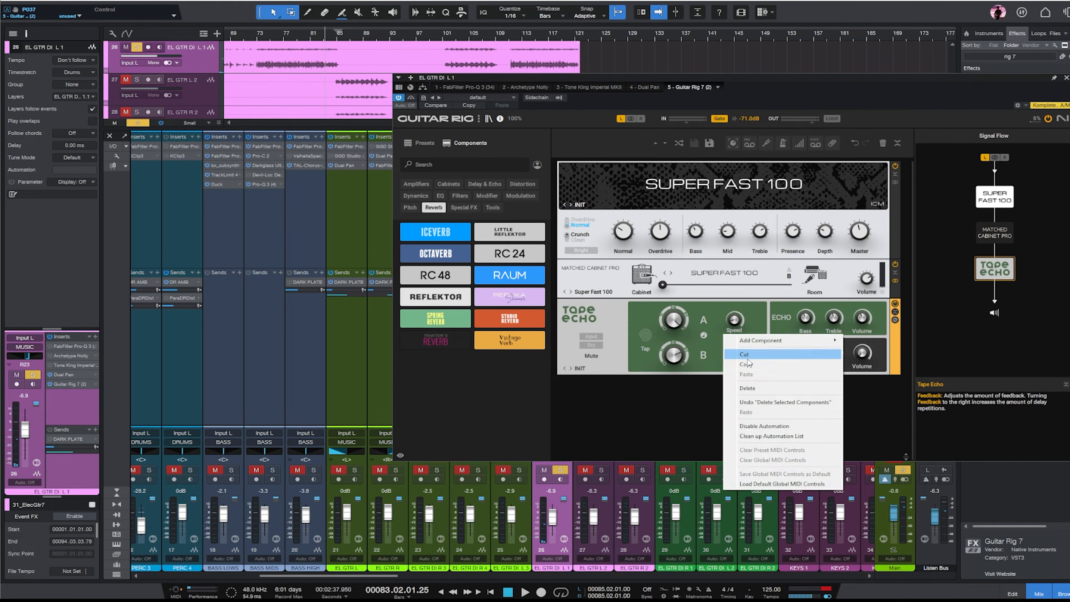
pyautogui.click(766, 391)
pyautogui.click(281, 34)
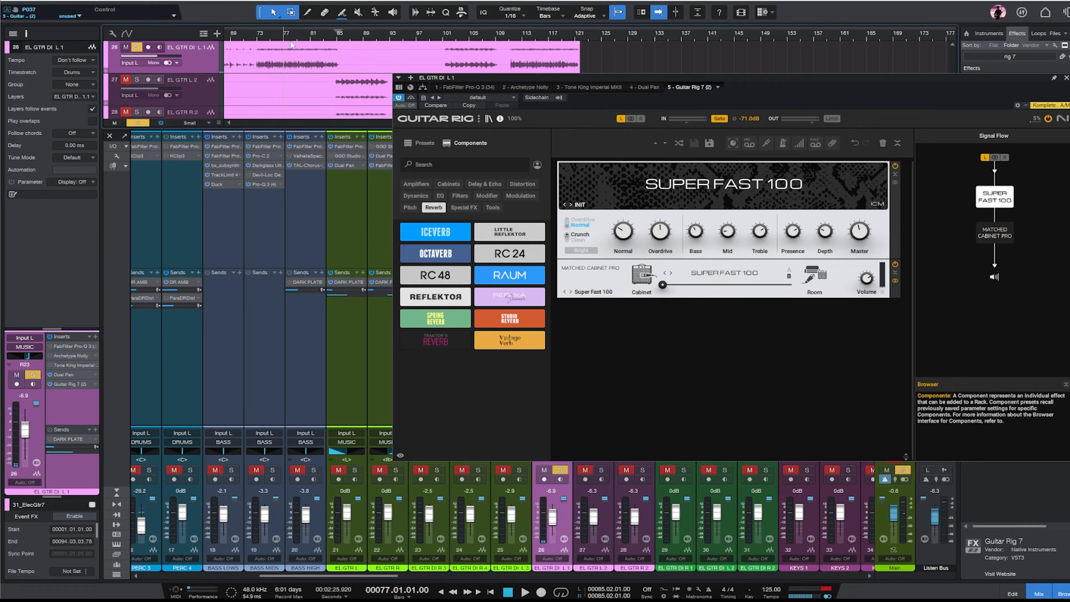
pyautogui.press('space')
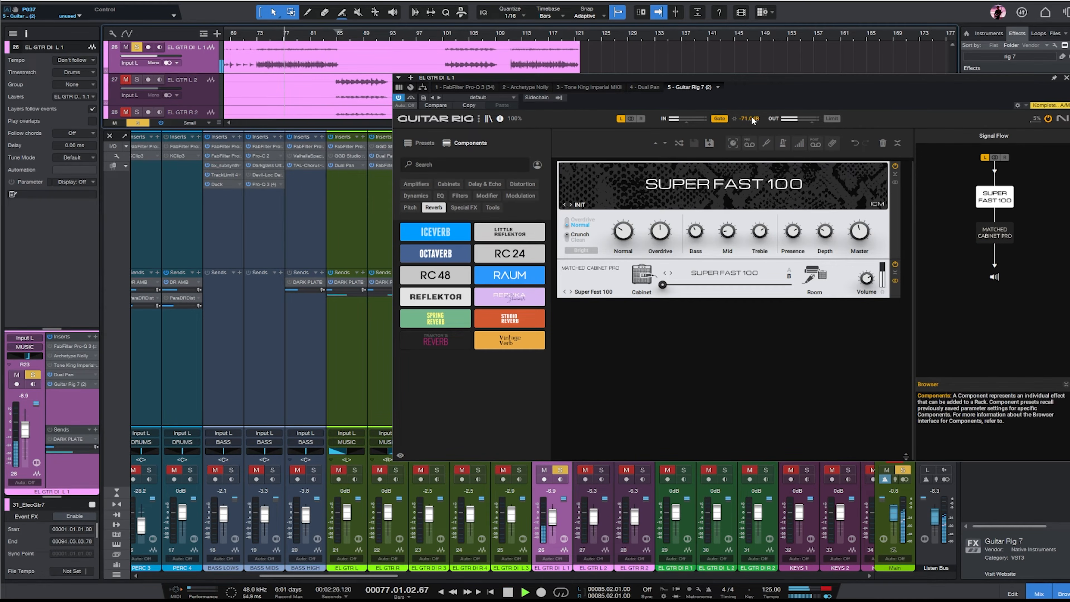
pyautogui.click(1066, 78)
# - Find TAL-Chorus-LX in the effects browser, insert it after Guitar Rig 7 on EL GTR DI L 1, and play from about bar 76
pyautogui.click(1005, 57)
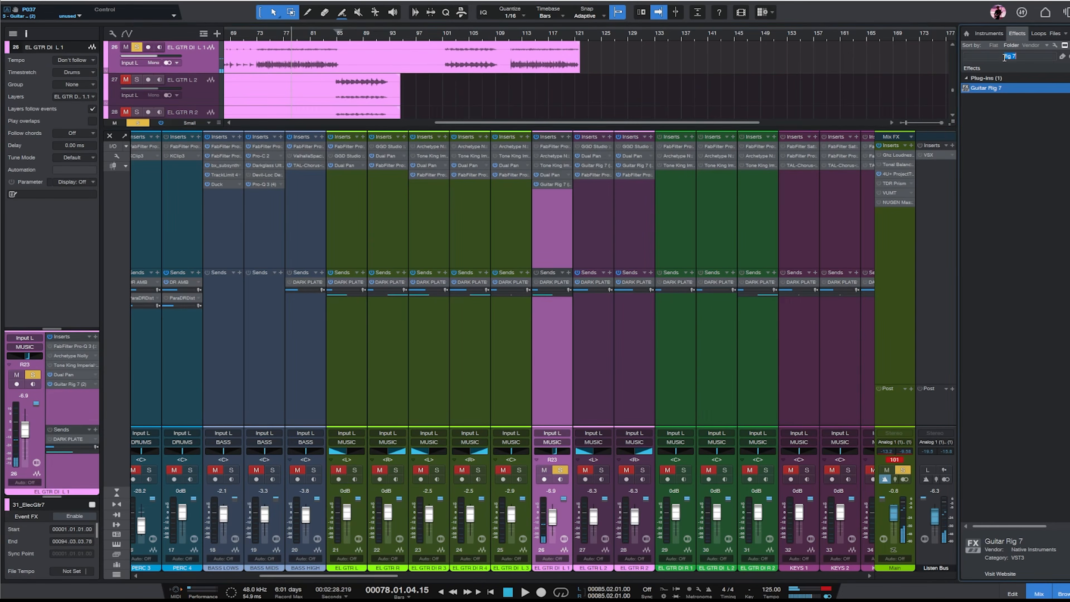
pyautogui.write('tal')
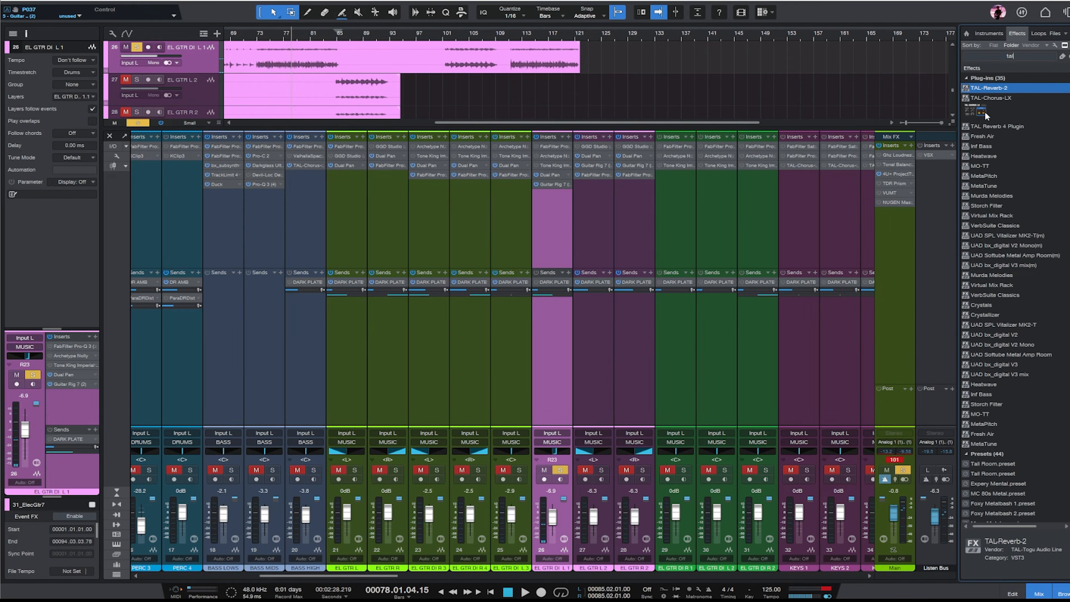
pyautogui.moveTo(986, 116); pyautogui.dragTo(80, 394)
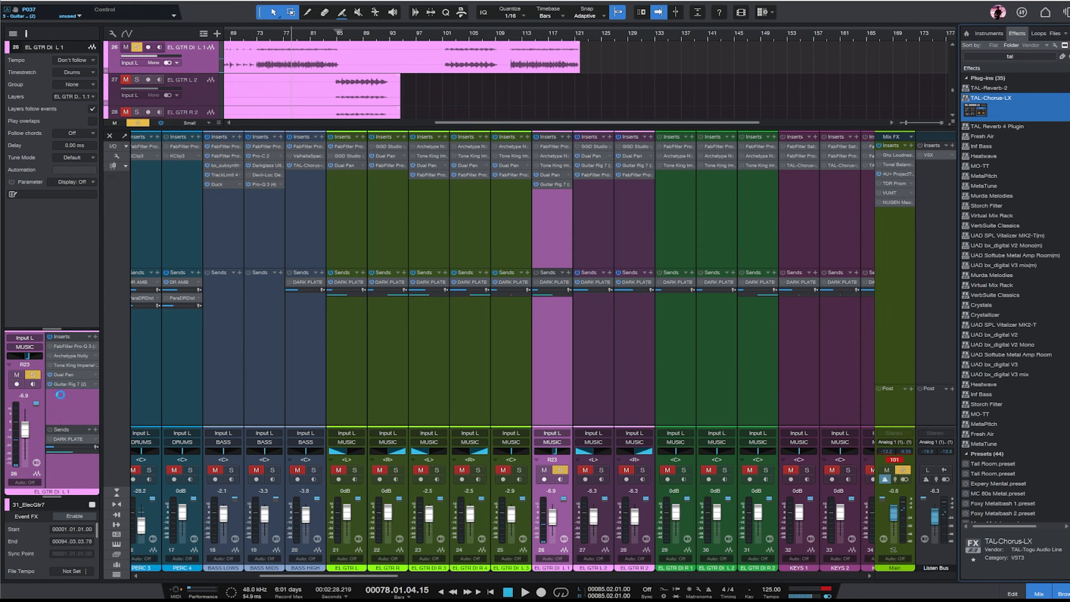
pyautogui.click(278, 37)
pyautogui.press('space')
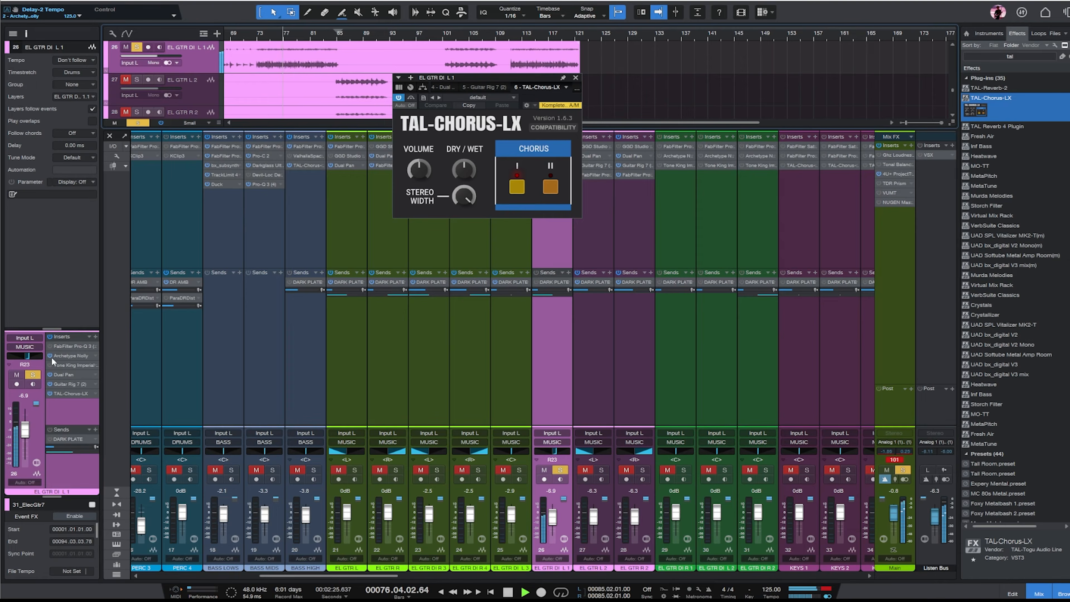
# - Enable FabFilter Pro-Q 3 on EL GTR DI L 1 and move it to the end of the inserts, after TAL-Chorus-LX
pyautogui.click(50, 346)
pyautogui.moveTo(71, 345); pyautogui.dragTo(72, 401)
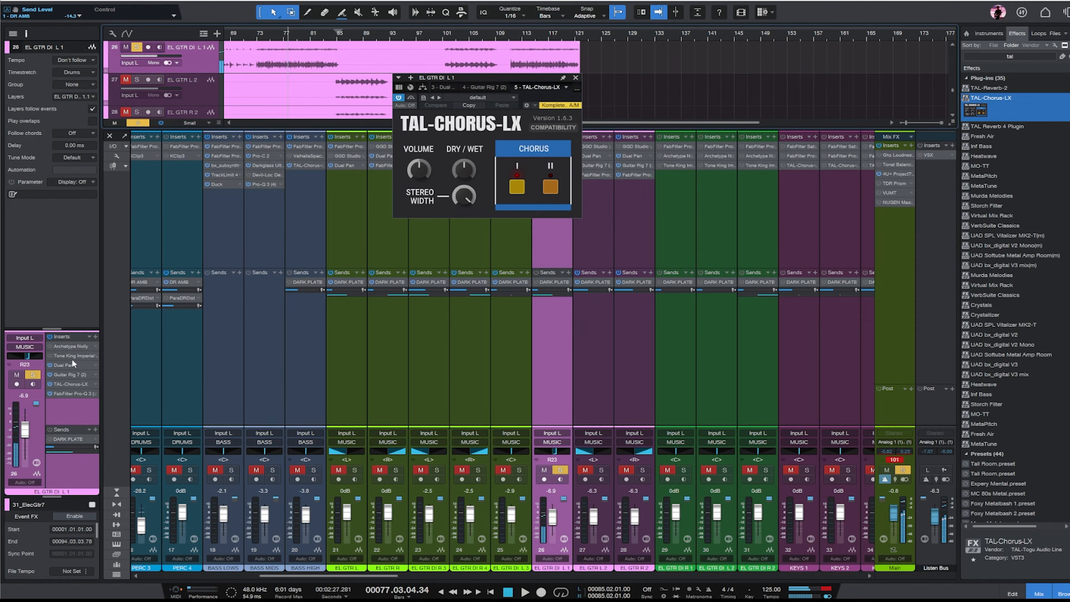
pyautogui.click(61, 391)
# - Shape Pro-Q 3 with a 12 dB/oct low cut at about 744 Hz, a high cut near 6 kHz and a dip just below 1 kHz
pyautogui.moveTo(549, 230); pyautogui.dragTo(647, 229)
pyautogui.moveTo(860, 219); pyautogui.dragTo(803, 227)
pyautogui.moveTo(669, 237); pyautogui.dragTo(680, 272)
pyautogui.moveTo(647, 229); pyautogui.dragTo(672, 233)
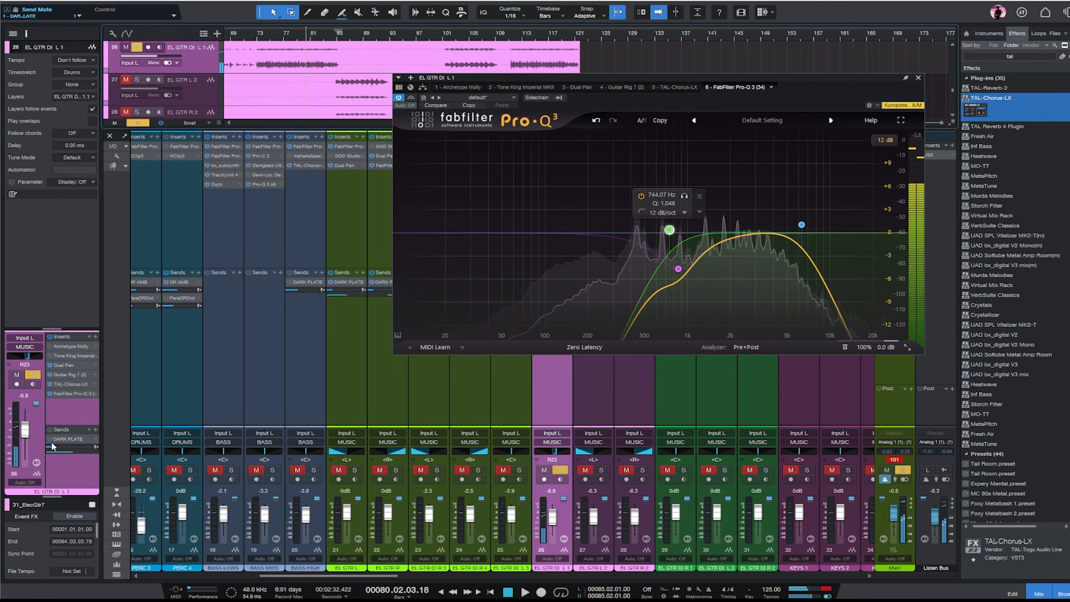
# - Add an 8TH DLAY send to EL GTR DI L 1 at -7.1 dB and set the track's fader to -6.3 dB during playback
pyautogui.click(95, 429)
pyautogui.click(127, 453)
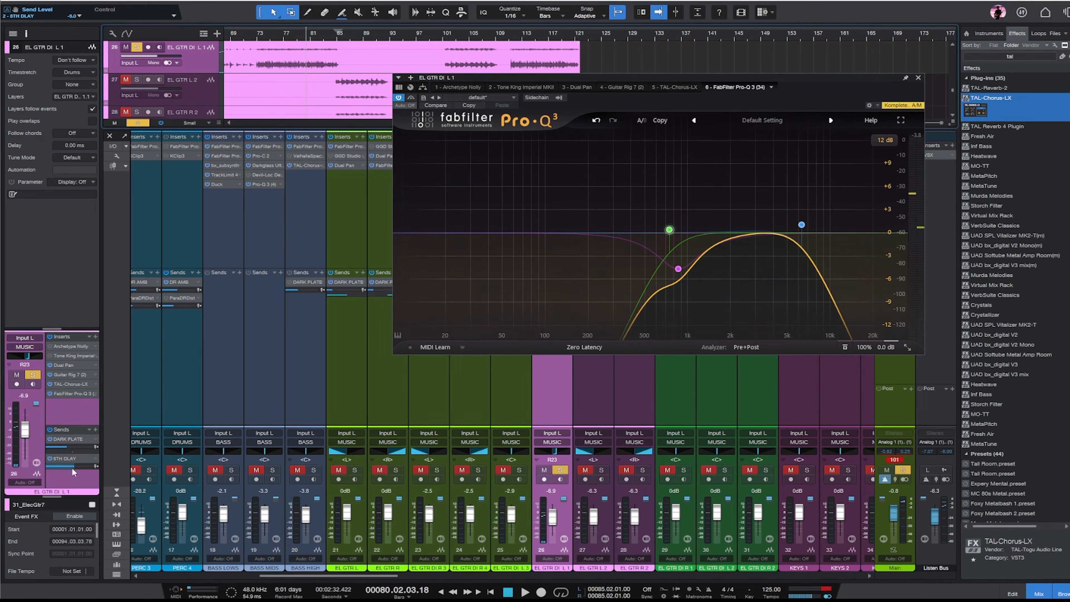
pyautogui.press('space')
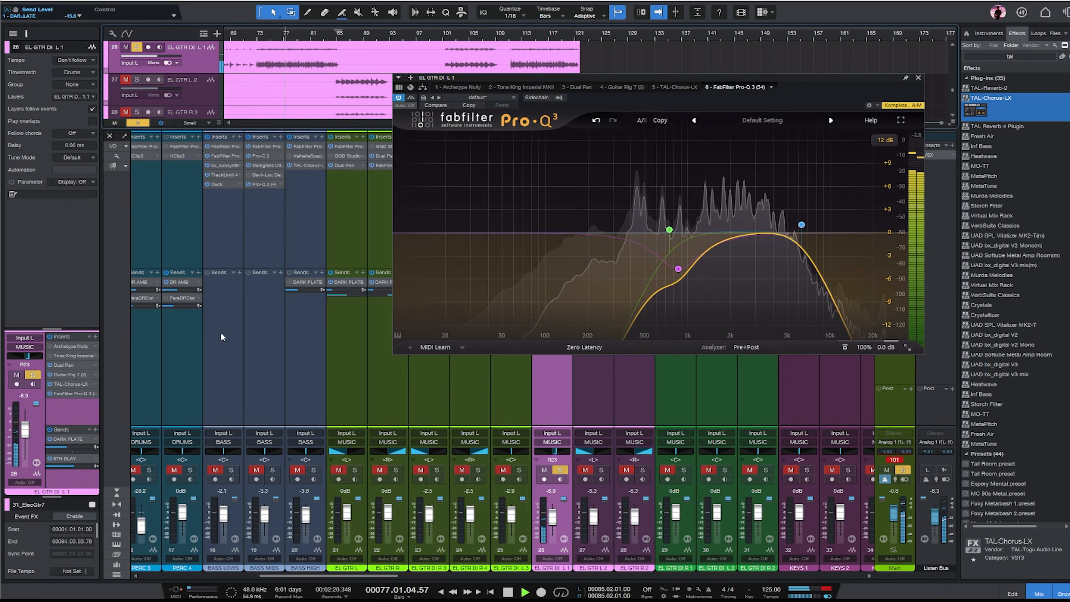
pyautogui.moveTo(26, 430); pyautogui.dragTo(26, 428)
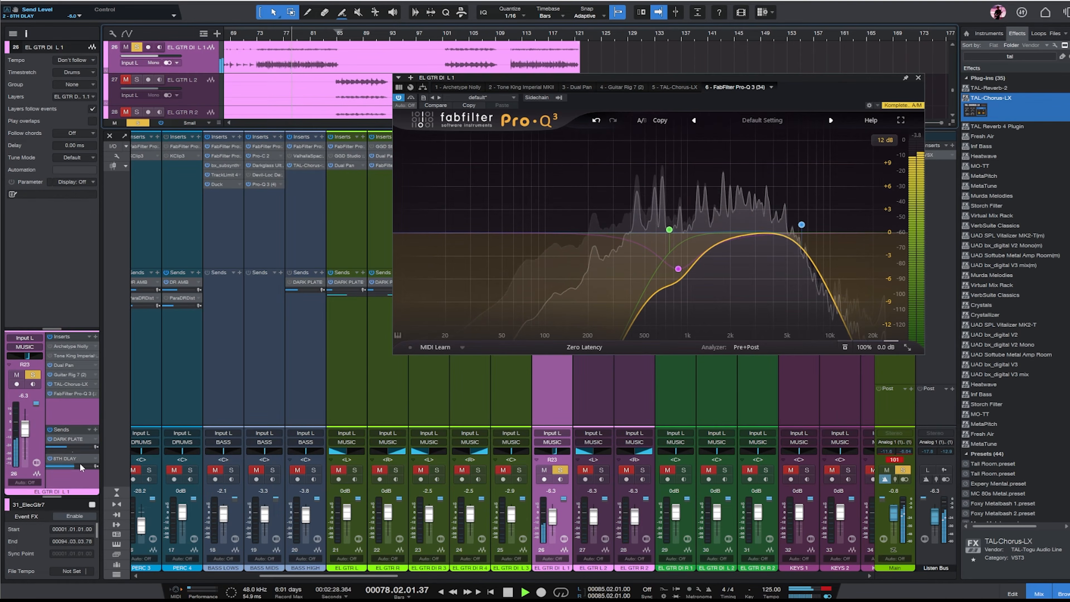
pyautogui.moveTo(76, 467); pyautogui.dragTo(74, 466)
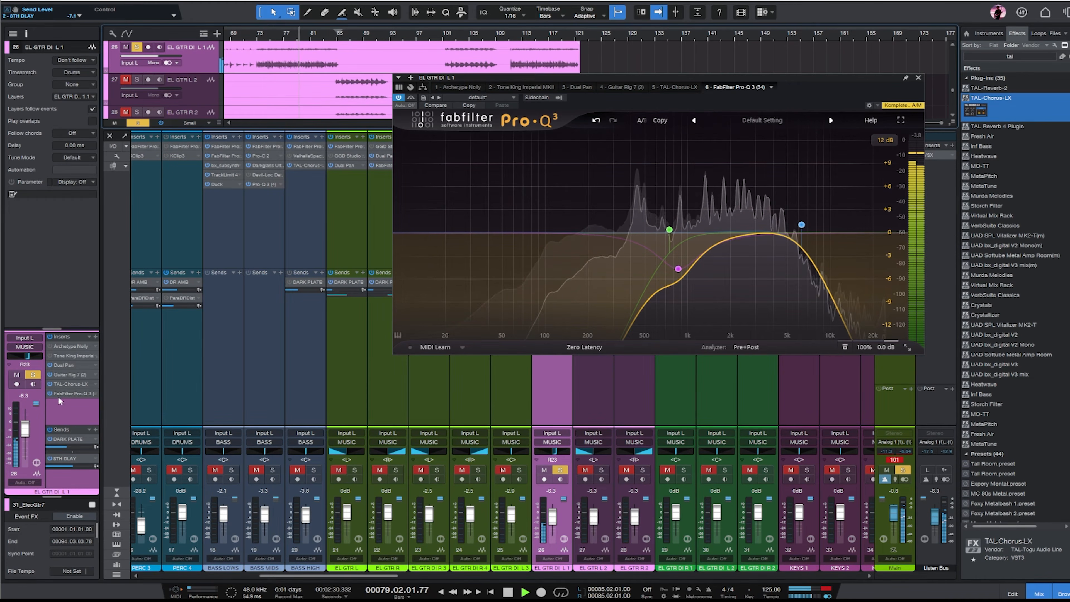
pyautogui.press('space')
pyautogui.click(918, 78)
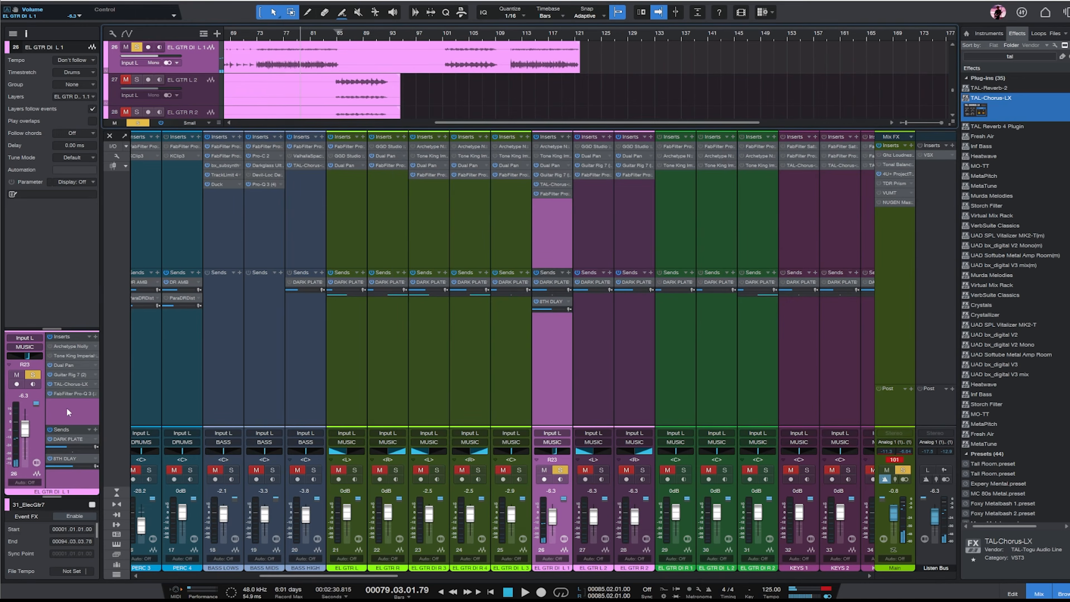
# - Raise TAL-Chorus-LX's Dry/Wet slightly, unsolo EL GTR DI L 1 and set its fader to -7.9 dB
pyautogui.click(71, 384)
pyautogui.moveTo(469, 169); pyautogui.dragTo(468, 162)
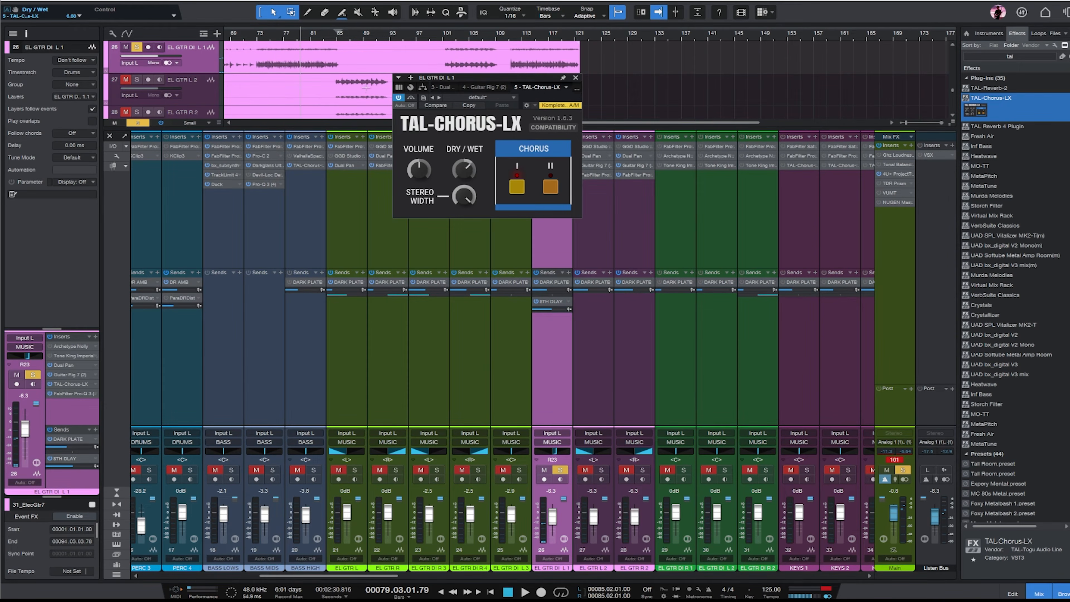
pyautogui.press('space')
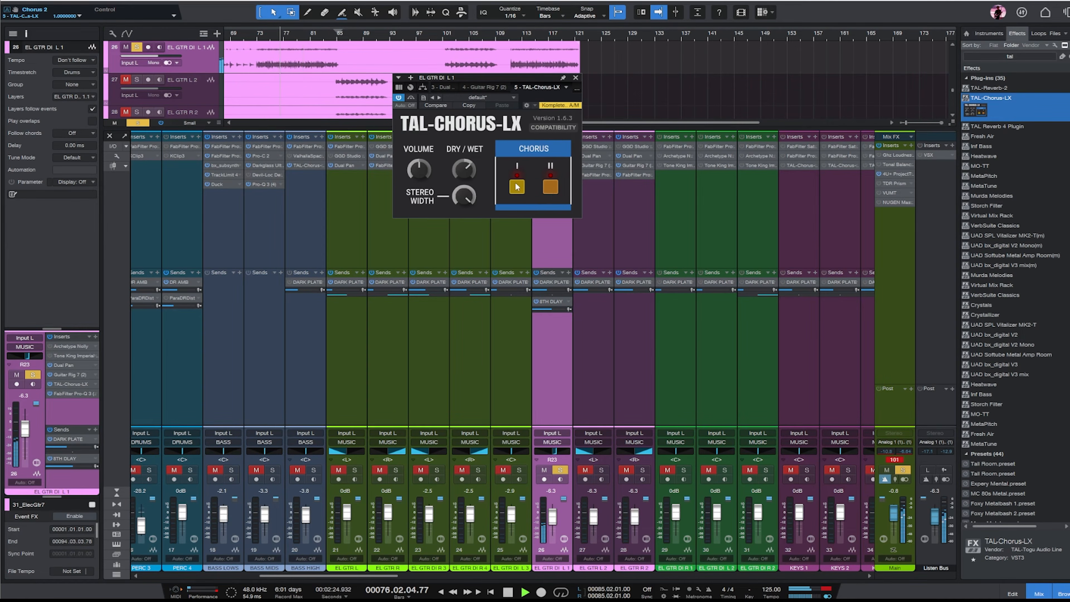
pyautogui.click(576, 77)
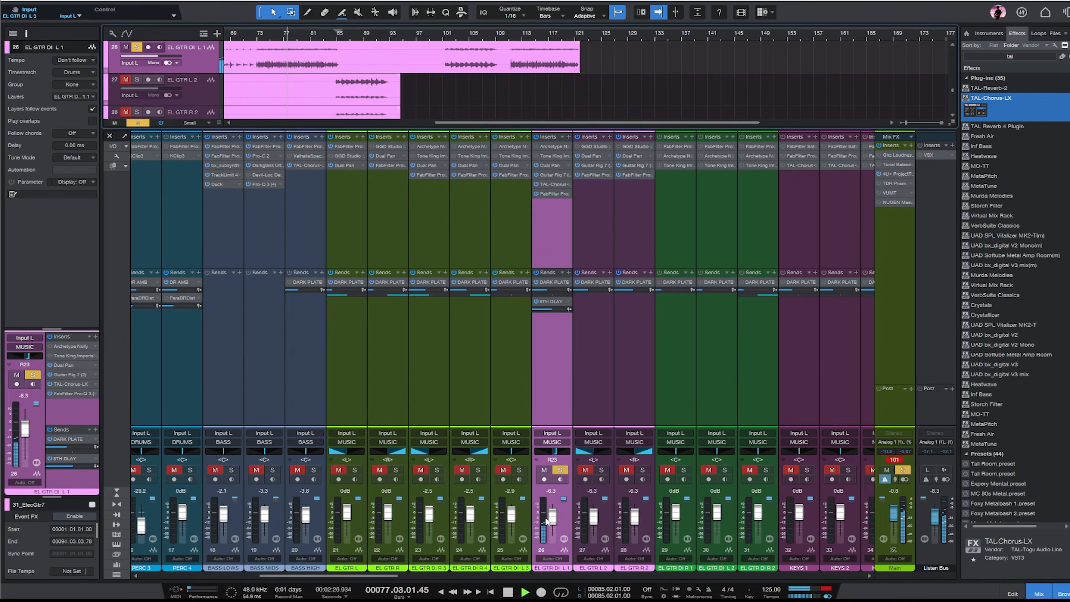
pyautogui.click(560, 475)
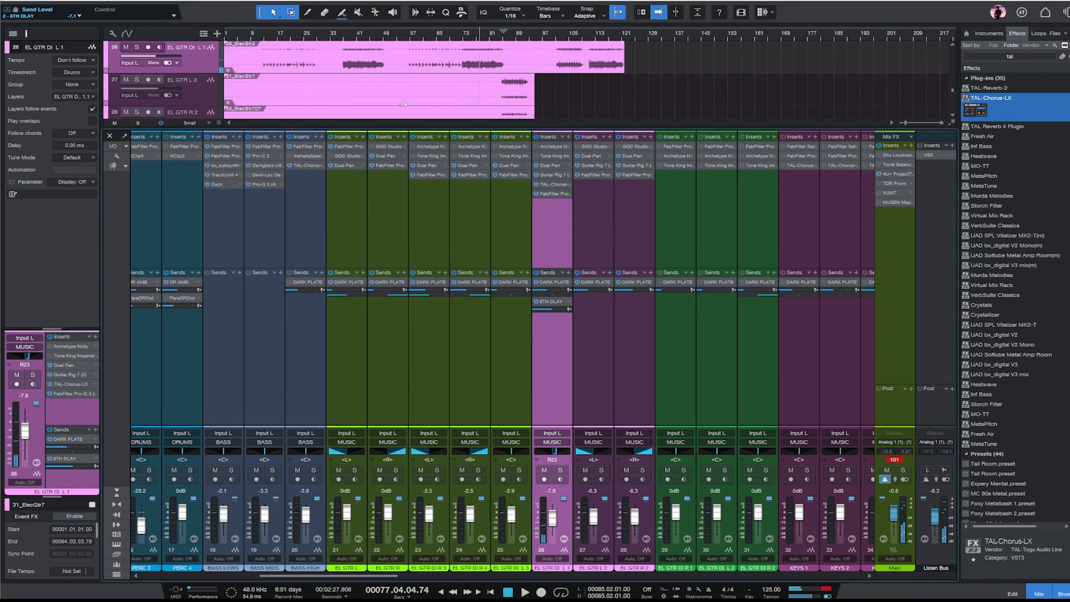
# - Solo EL GTR DI R 1, play it from about bar 21, and hide the mixer to show the full arrangement
pyautogui.click(643, 373)
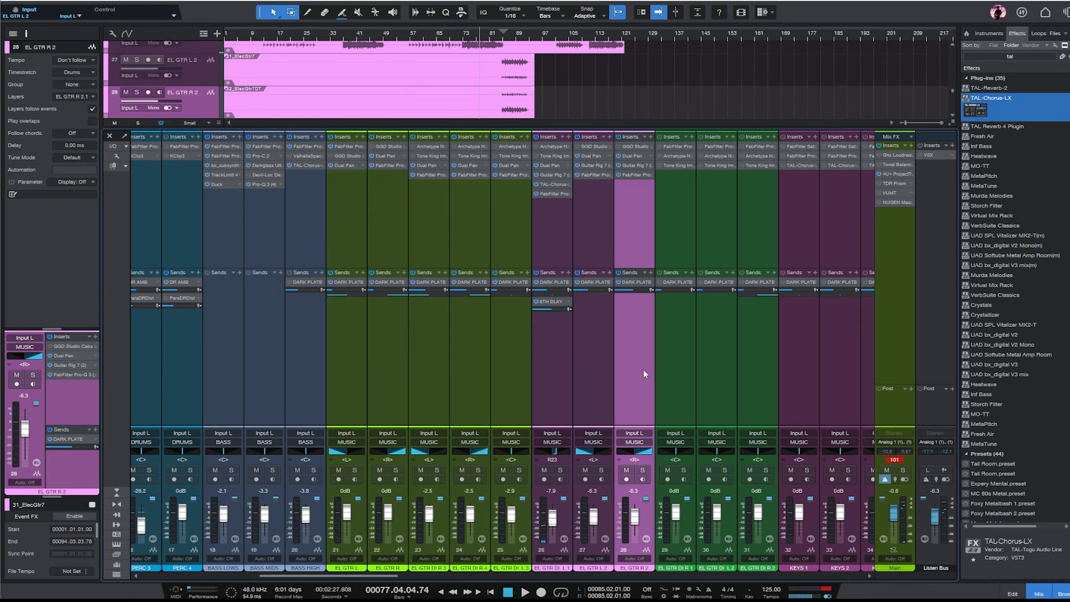
pyautogui.click(353, 366)
pyautogui.click(661, 393)
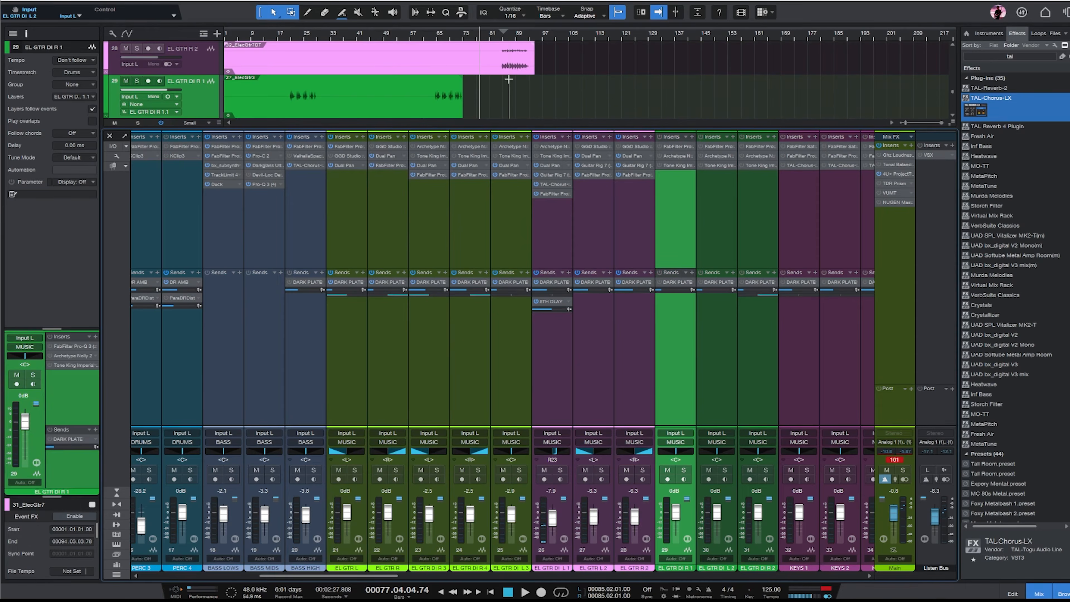
pyautogui.click(295, 37)
pyautogui.press('s')
pyautogui.press('space')
pyautogui.press('e')
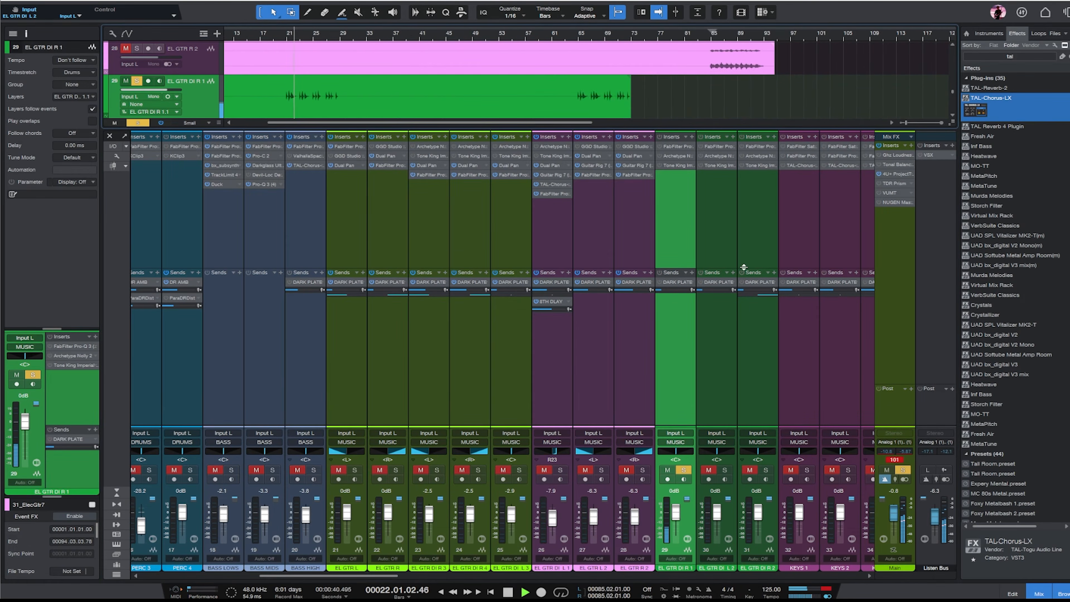
pyautogui.press('e')
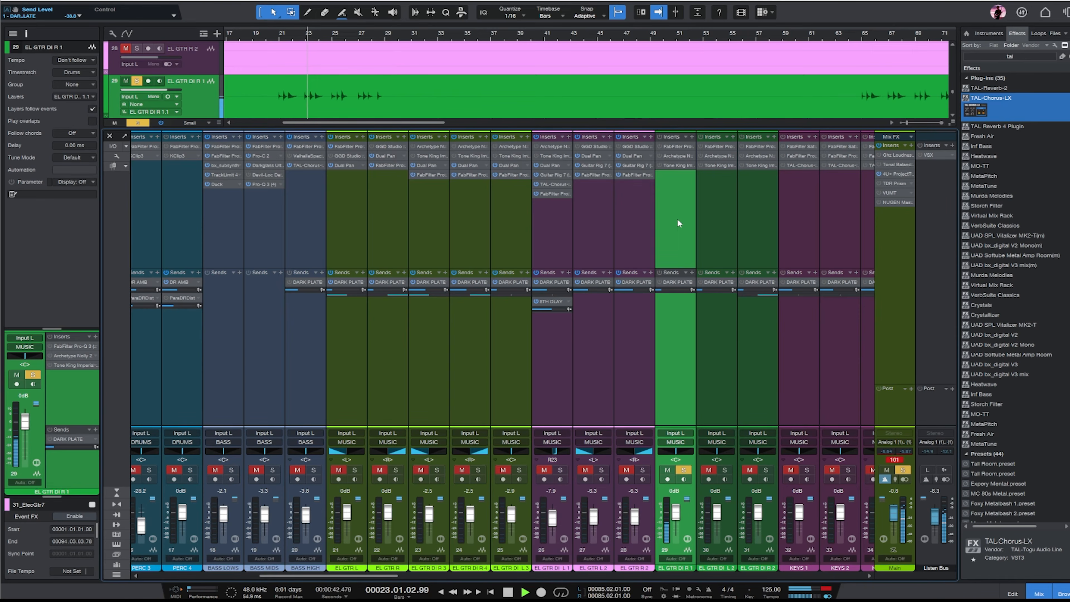
pyautogui.press('F3')
pyautogui.press('w')
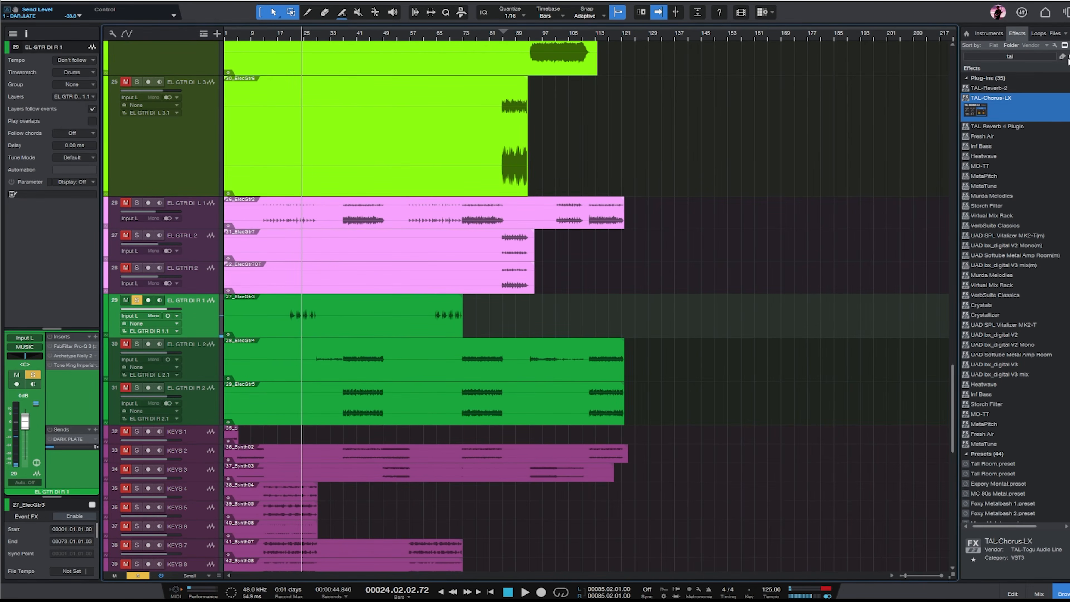
# - Clear the effects search, copy Guitar Rig 7 from EL GTR R 2 onto EL GTR DI R 1, and place the playhead at bar 21
pyautogui.click(1064, 57)
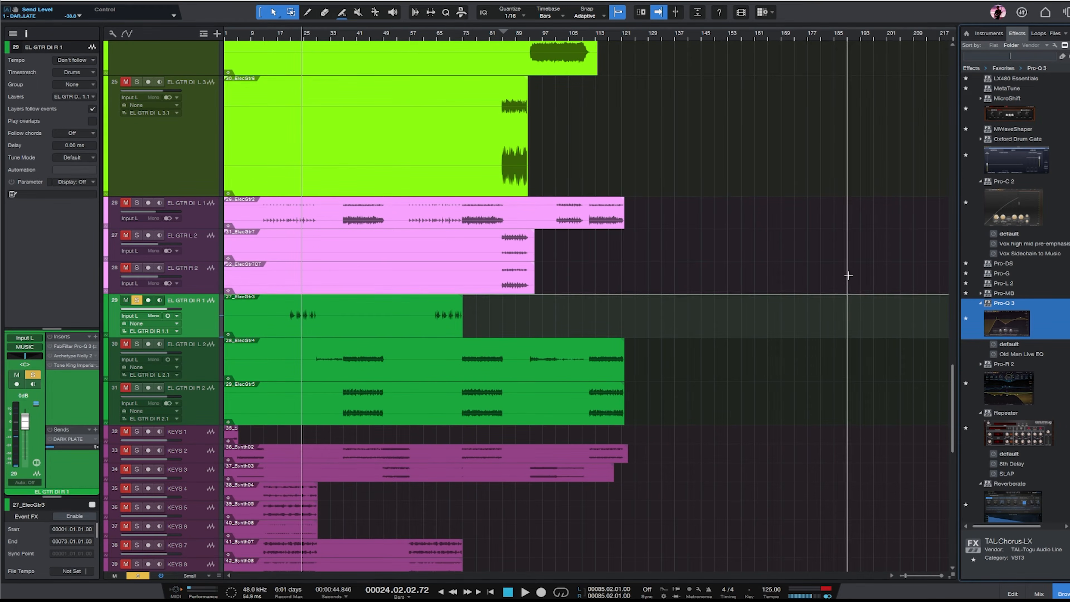
pyautogui.click(220, 288)
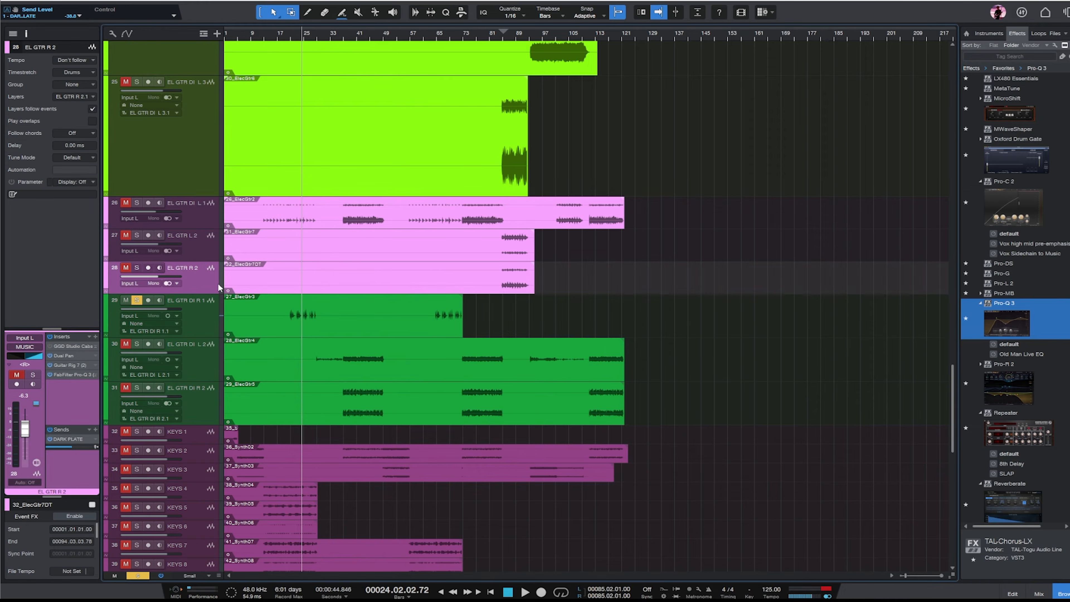
pyautogui.moveTo(67, 366); pyautogui.dragTo(191, 323)
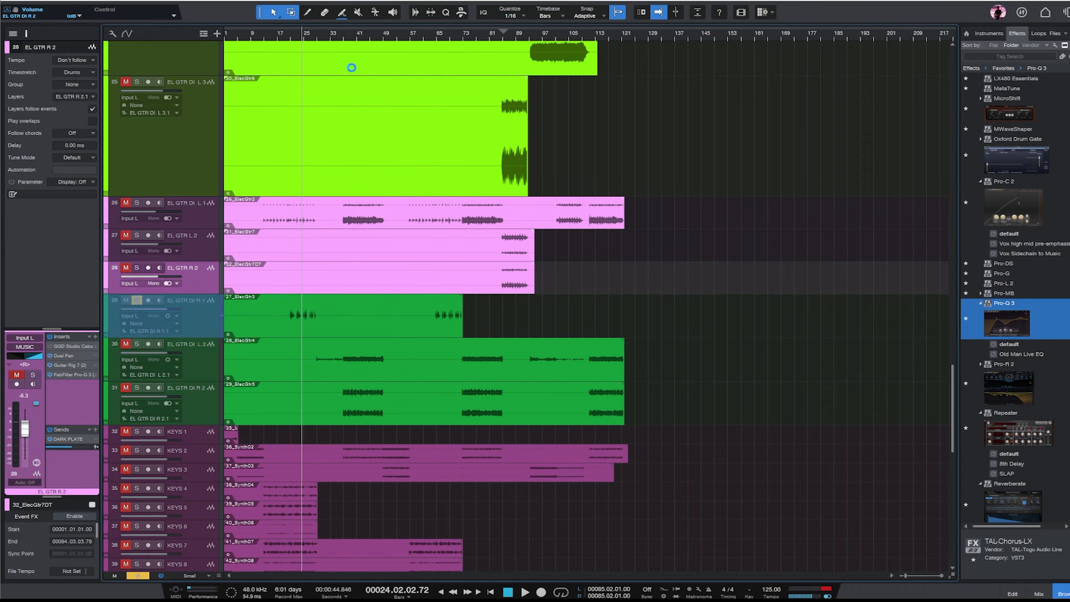
pyautogui.click(291, 35)
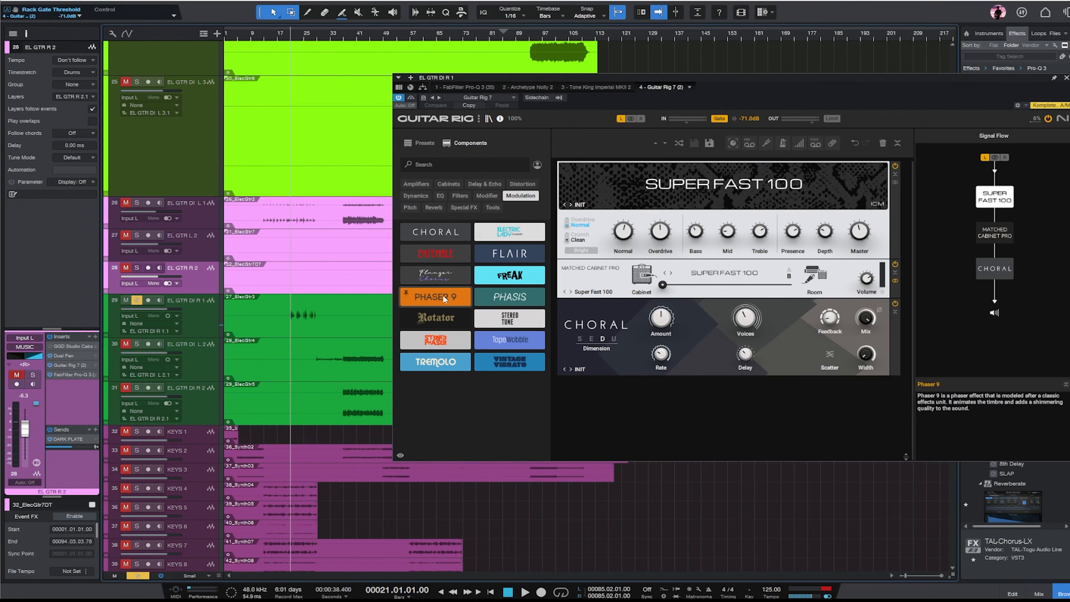
# - Add Phaser 9 to the EL GTR DI R 1 Guitar Rig rack, delete Choral, and audition the tone from bar 21
pyautogui.moveTo(444, 298); pyautogui.dragTo(682, 394)
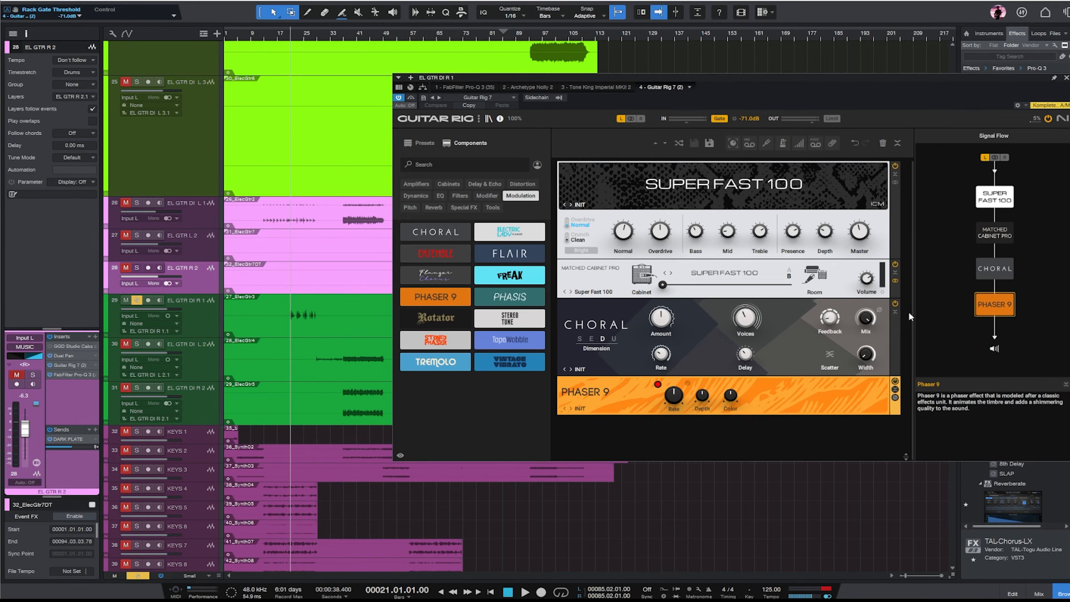
pyautogui.rightClick(778, 327)
pyautogui.click(788, 377)
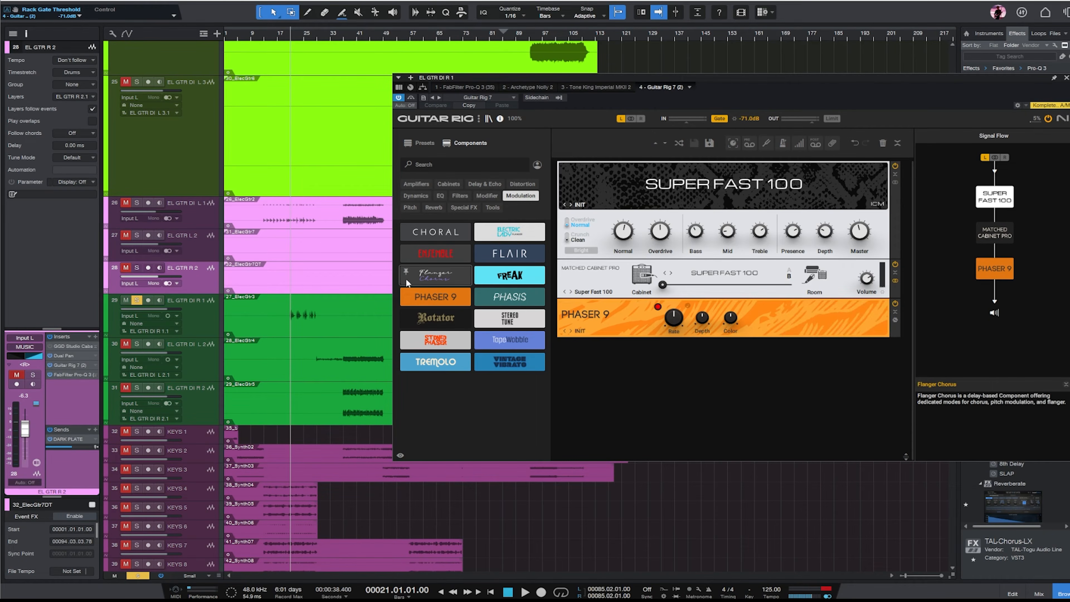
pyautogui.press('space')
pyautogui.press('e')
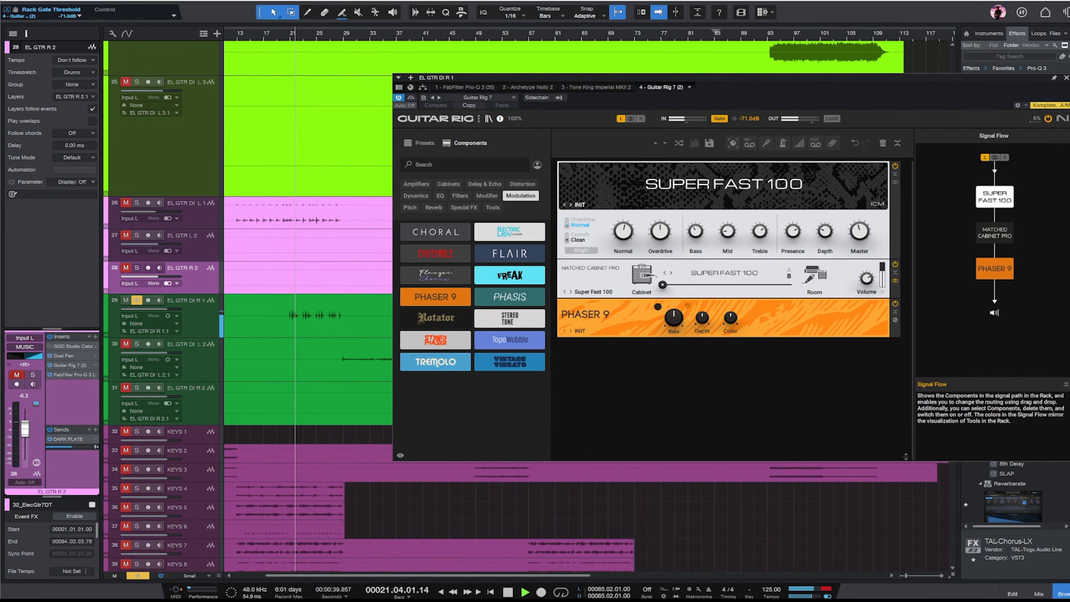
pyautogui.click(1067, 78)
pyautogui.press('space')
# - Move FabFilter Pro-Q 3 to the end of EL GTR DI R 1's inserts, after Guitar Rig 7, and open it
pyautogui.click(198, 307)
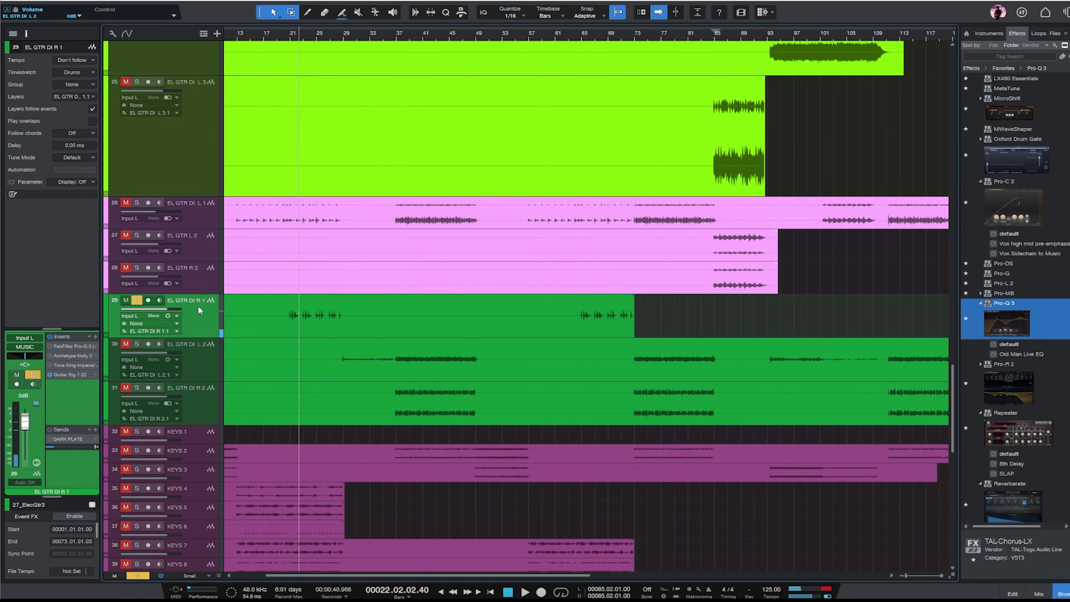
pyautogui.moveTo(59, 358); pyautogui.dragTo(56, 380)
pyautogui.doubleClick(73, 376)
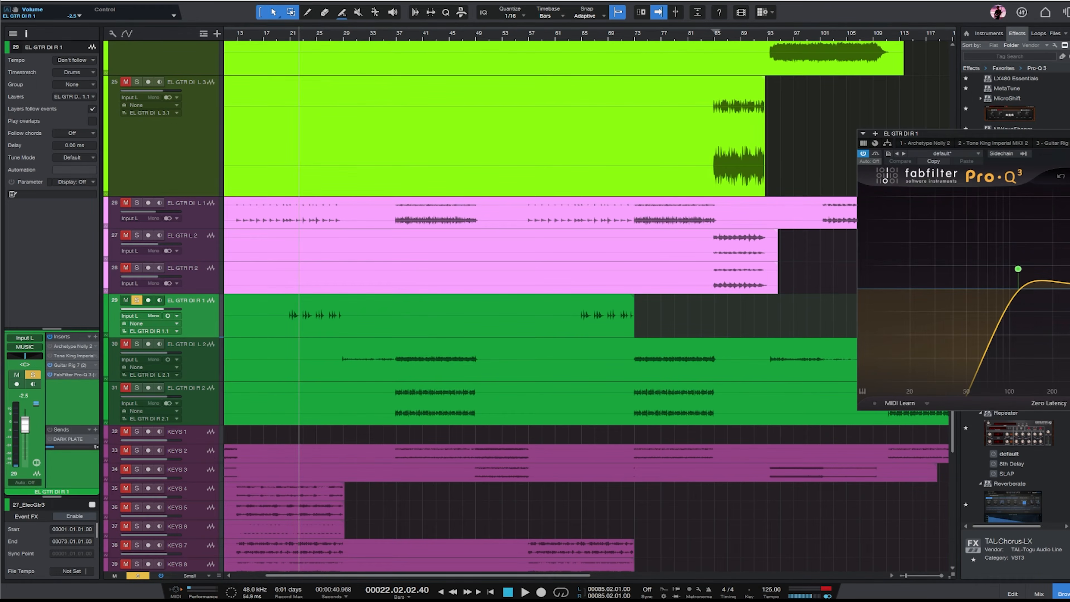
# - Narrow EL GTR DI R 1's Pro-Q 3 band during playback, raising the low cut past 480 Hz and lowering the high cut to about 3.4 kHz
pyautogui.moveTo(495, 295); pyautogui.dragTo(599, 305)
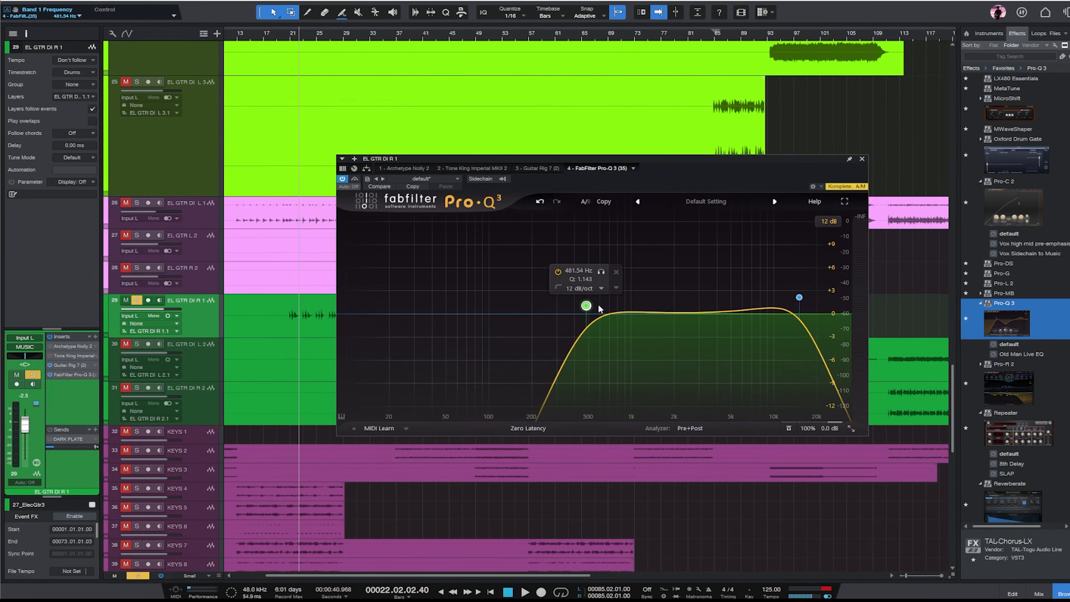
pyautogui.press('space')
pyautogui.moveTo(799, 299); pyautogui.dragTo(712, 308)
pyautogui.moveTo(586, 308); pyautogui.dragTo(614, 309)
pyautogui.moveTo(712, 310); pyautogui.dragTo(737, 305)
pyautogui.click(862, 160)
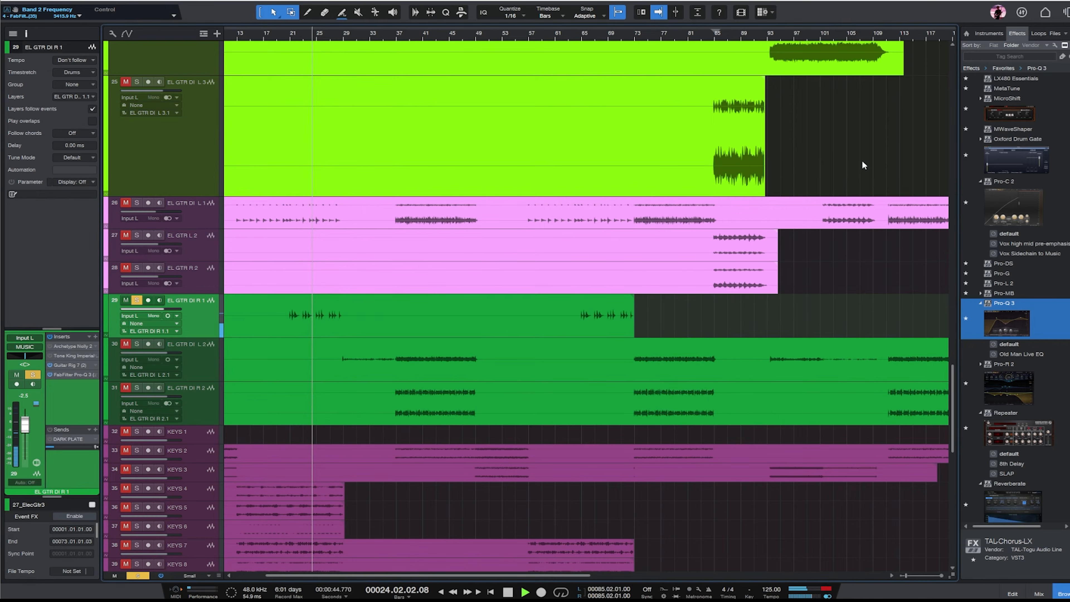
# - Add Repeater to the end of EL GTR DI R 1's inserts in stereo, adjust its mix, and choose the SpaceDelay model
pyautogui.scroll(-3, 1027, 365)
pyautogui.moveTo(1020, 333); pyautogui.dragTo(81, 392)
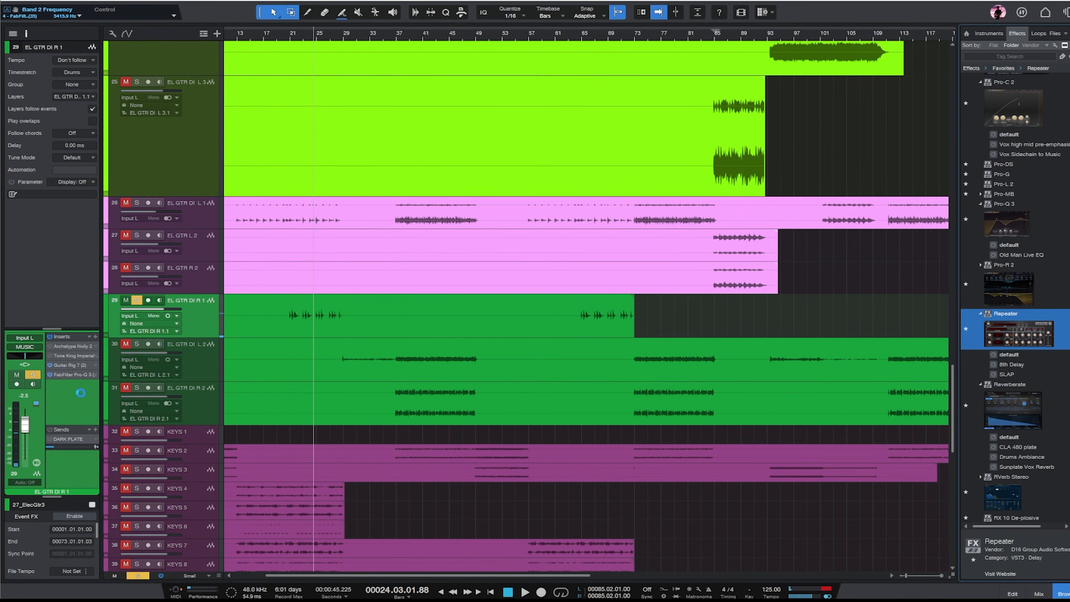
pyautogui.press('space')
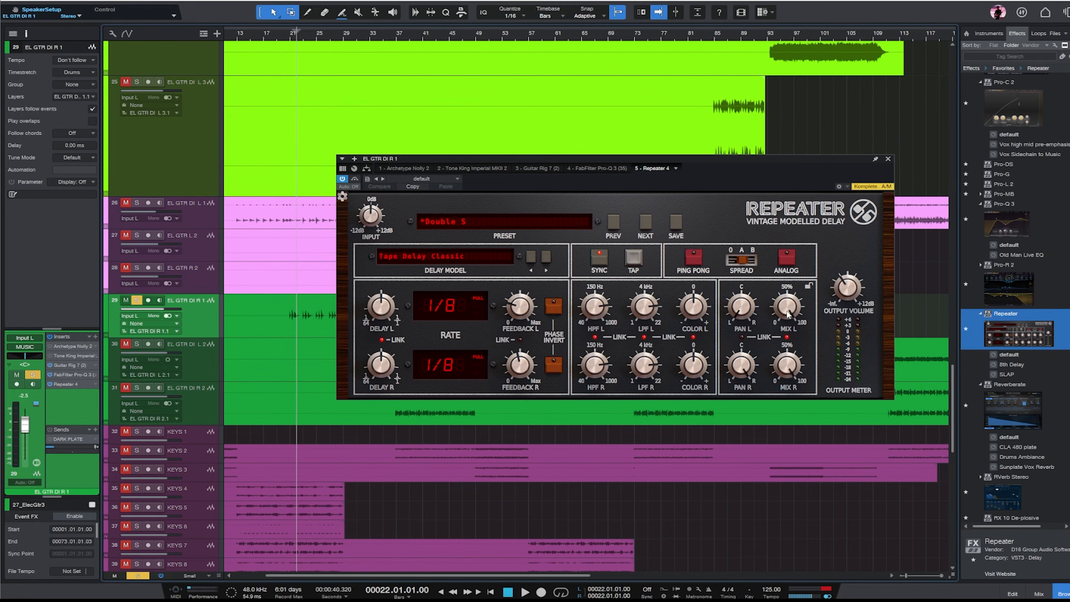
pyautogui.moveTo(787, 315); pyautogui.dragTo(784, 370)
pyautogui.click(426, 260)
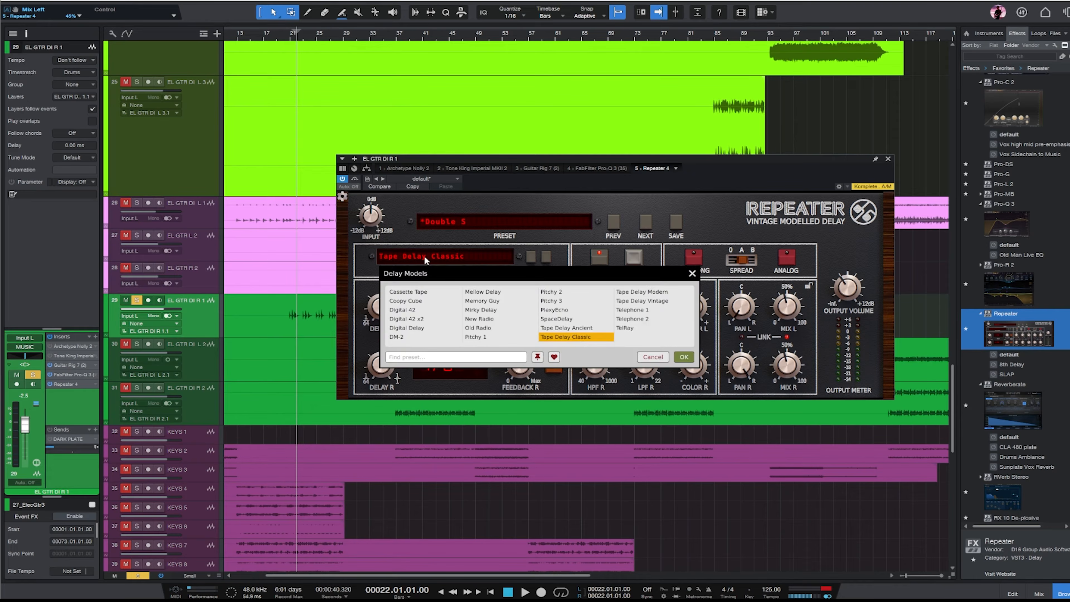
pyautogui.click(562, 321)
pyautogui.click(683, 358)
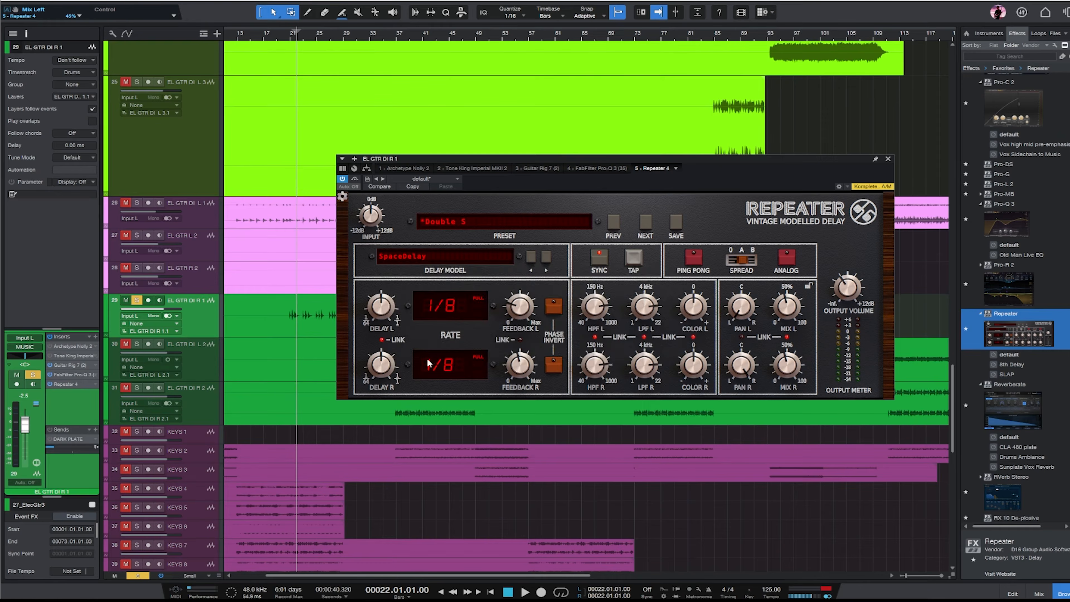
# - Adjust Repeater's feedback, pan, color and analog settings on EL GTR DI R 1 while auditioning the delay
pyautogui.moveTo(518, 366); pyautogui.dragTo(527, 310)
pyautogui.press('space')
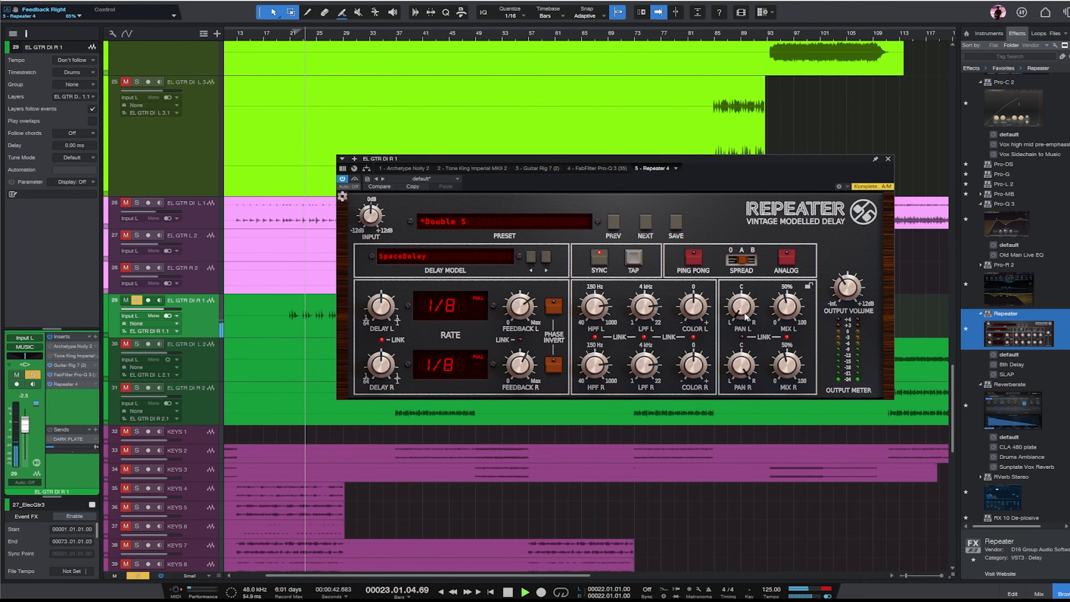
pyautogui.moveTo(742, 312); pyautogui.dragTo(739, 287)
pyautogui.moveTo(737, 367); pyautogui.dragTo(697, 370)
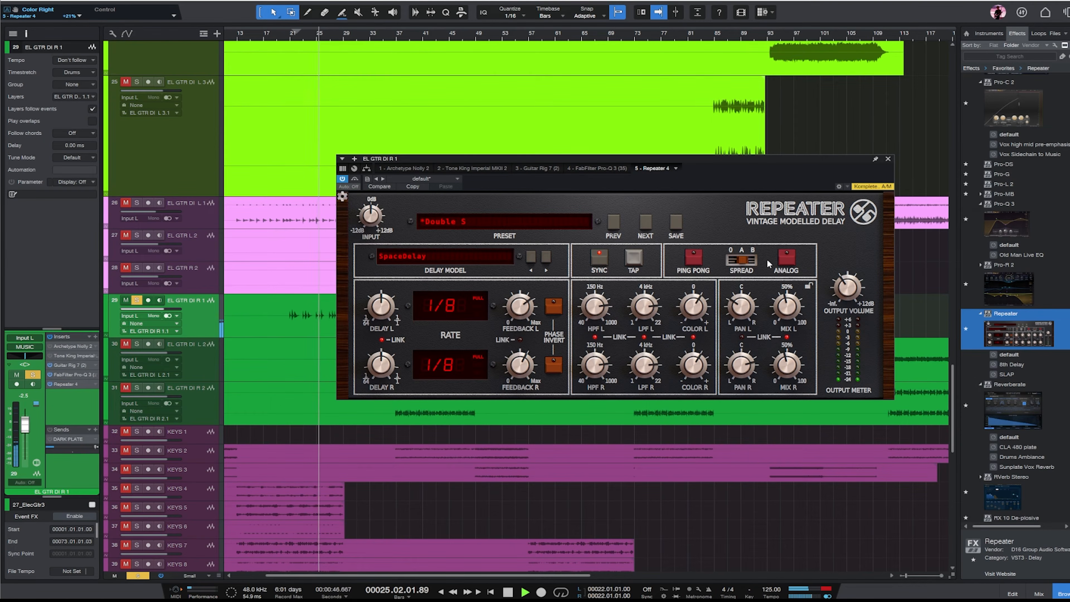
pyautogui.click(786, 256)
pyautogui.click(888, 158)
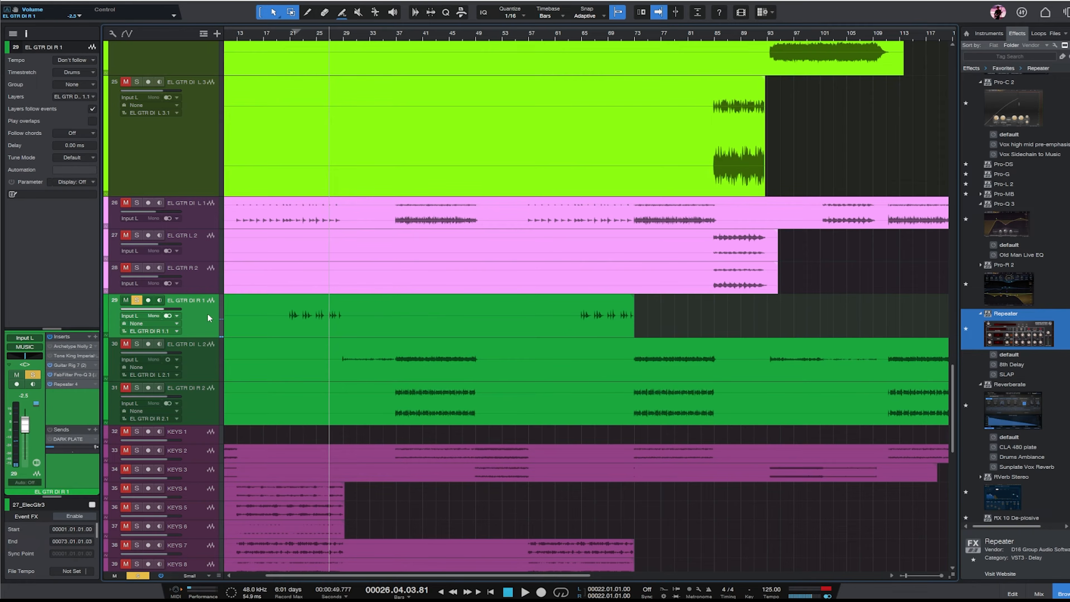
# - Set the right delay rate of EL GTR DI R 1's Repeater to 1/4 and audition it
pyautogui.click(67, 385)
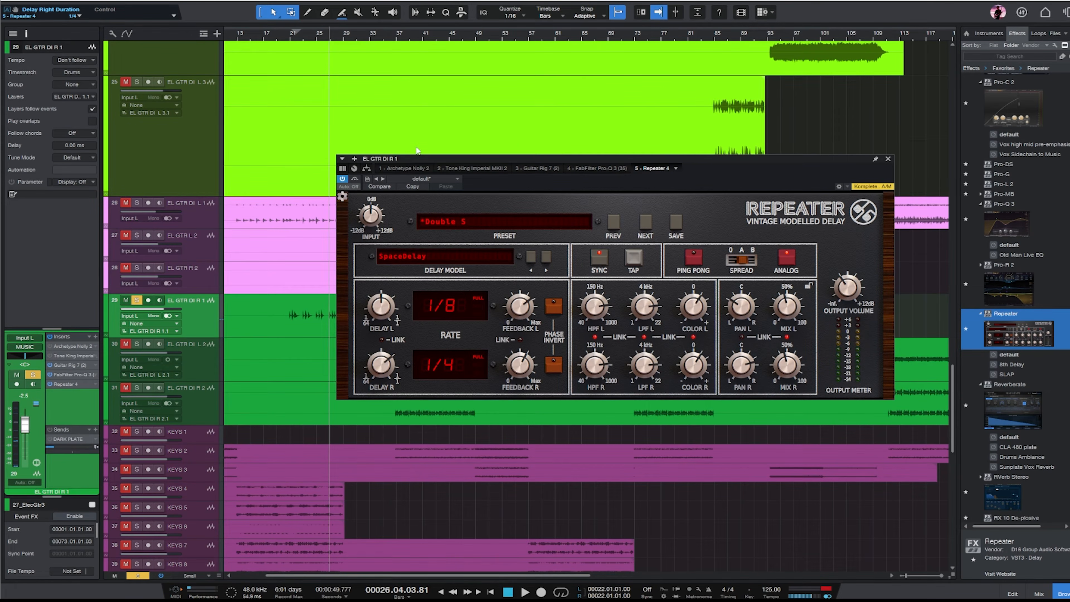
pyautogui.press('space')
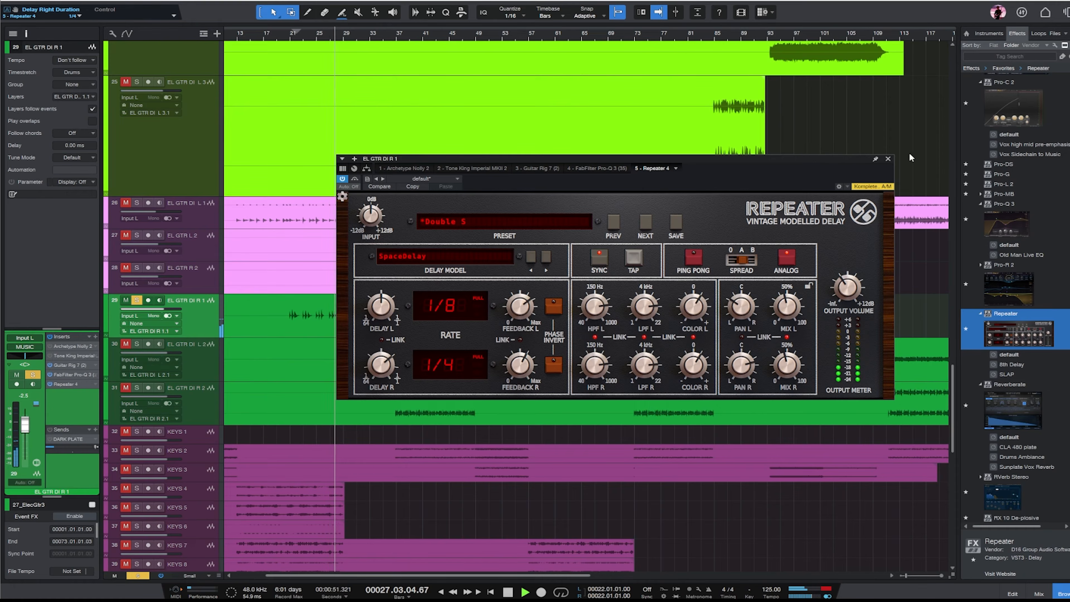
pyautogui.click(888, 159)
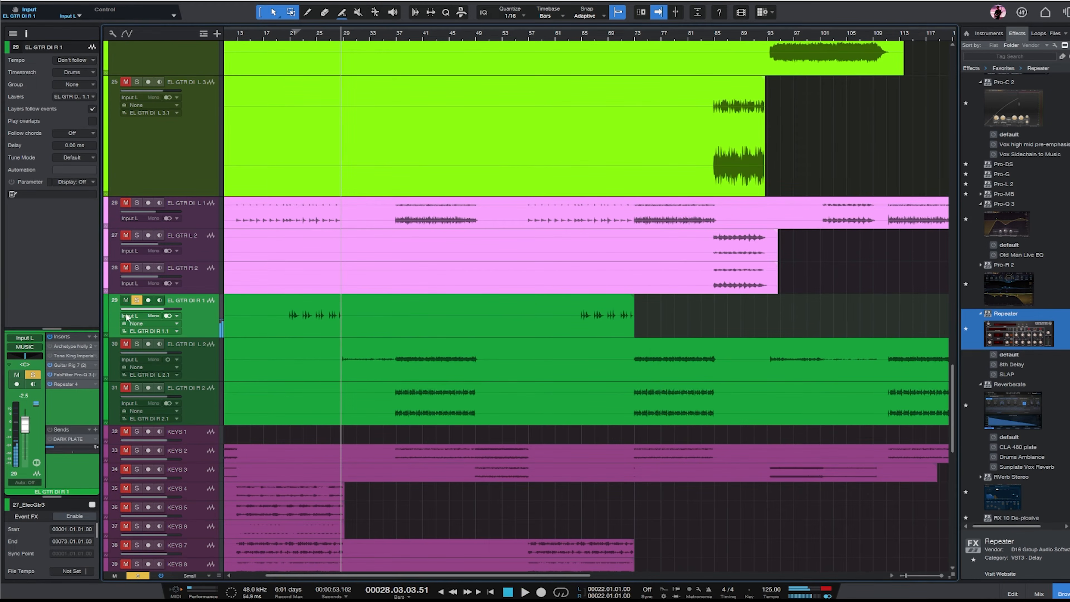
# - Solo EL GTR DI L 2, play it from about bar 41, and bring its Archetype Nolly window into full view
pyautogui.click(414, 365)
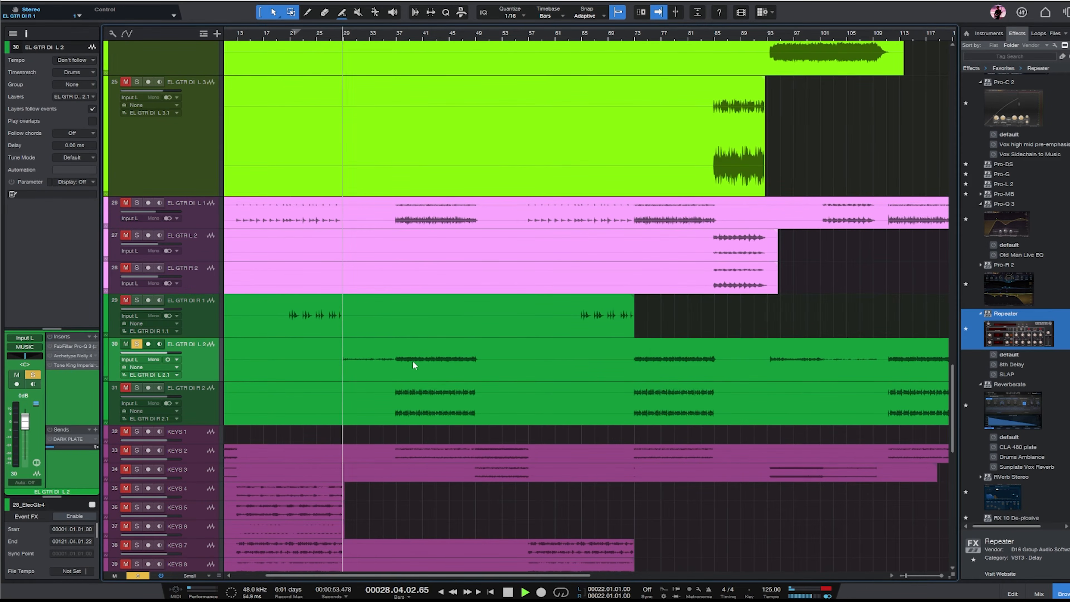
pyautogui.press('w')
pyautogui.click(361, 34)
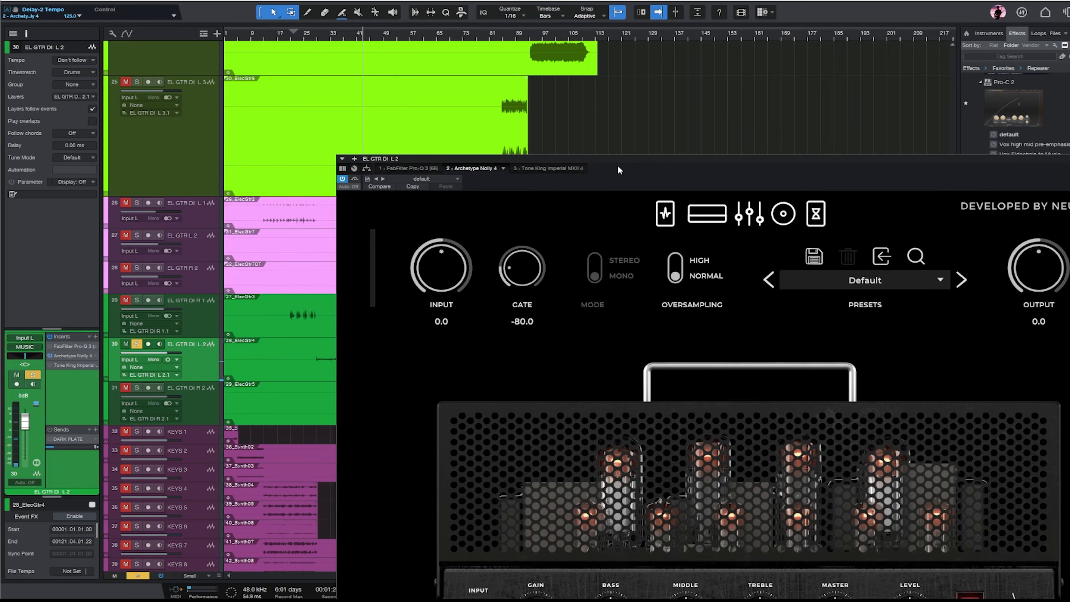
pyautogui.moveTo(618, 170); pyautogui.dragTo(580, 14)
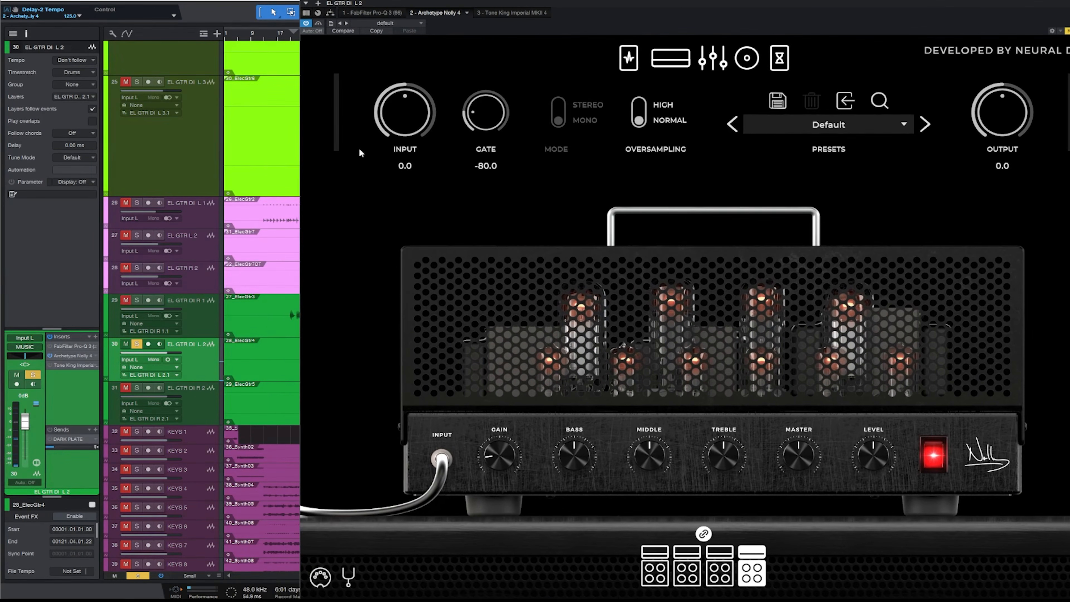
# - Turn on the Overdrive -1 pedal in EL GTR DI L 2's Archetype Nolly and adjust the amp gain
pyautogui.click(629, 58)
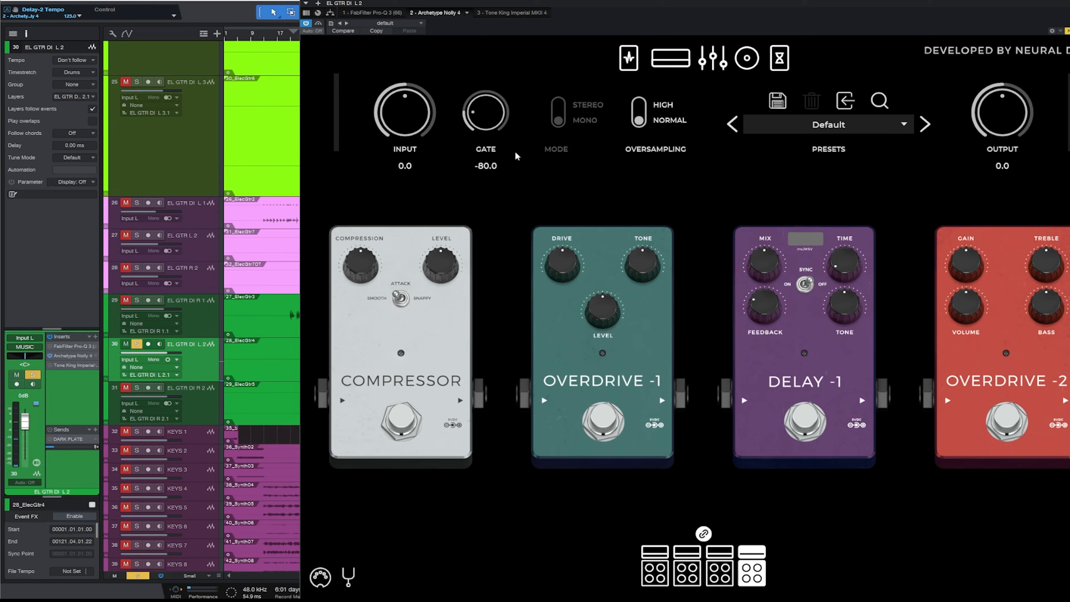
pyautogui.click(618, 385)
pyautogui.click(686, 52)
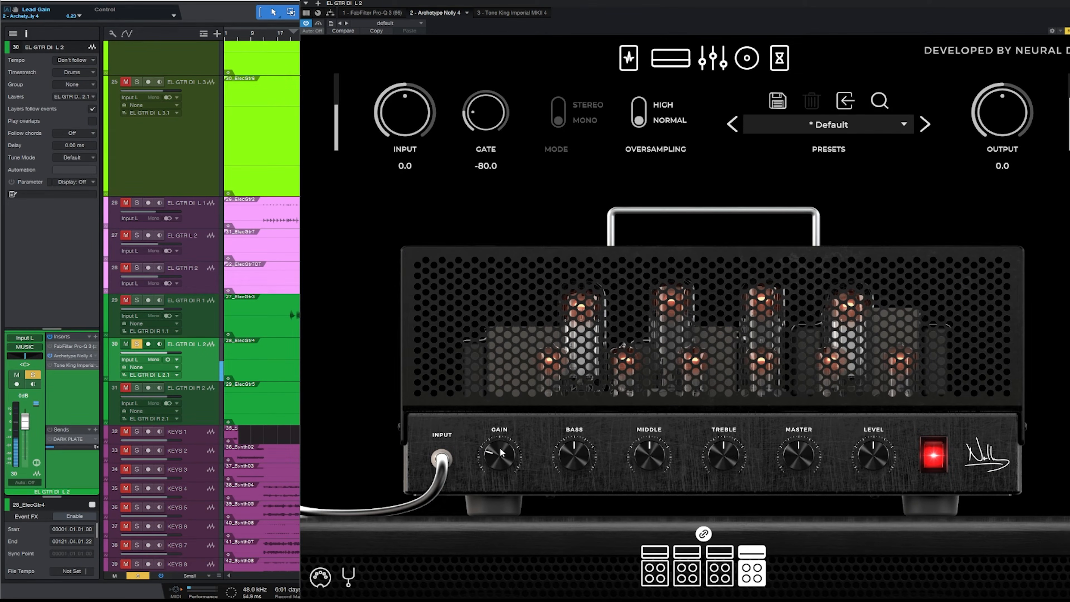
# - Set EL GTR DI L 2's Pro-Q 3 low cut to about 700 Hz and high cut to about 13 kHz, and copy it after Archetype Nolly
pyautogui.click(50, 346)
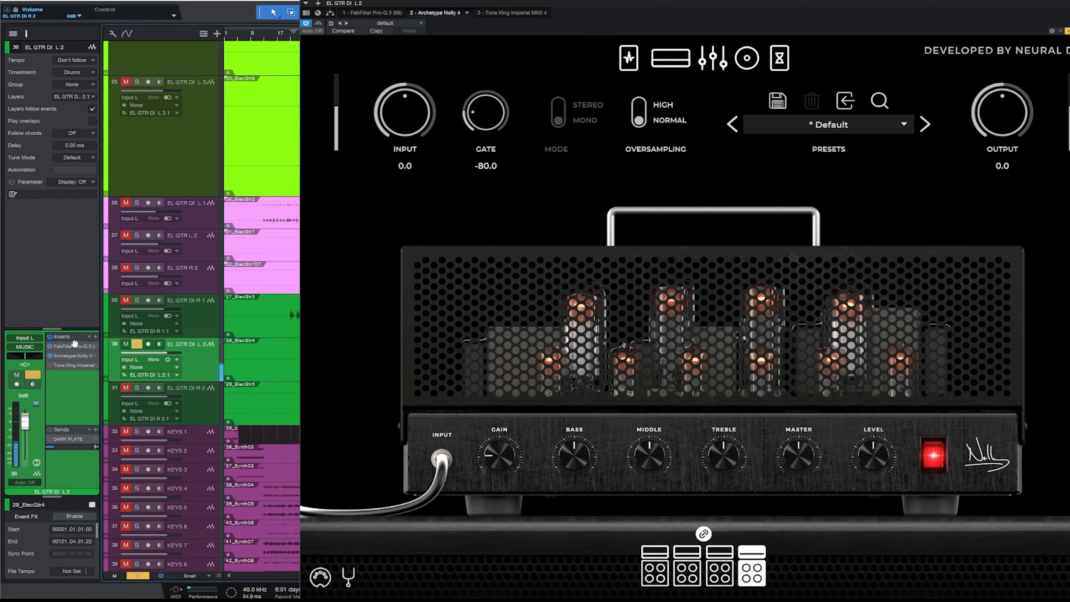
pyautogui.doubleClick(76, 347)
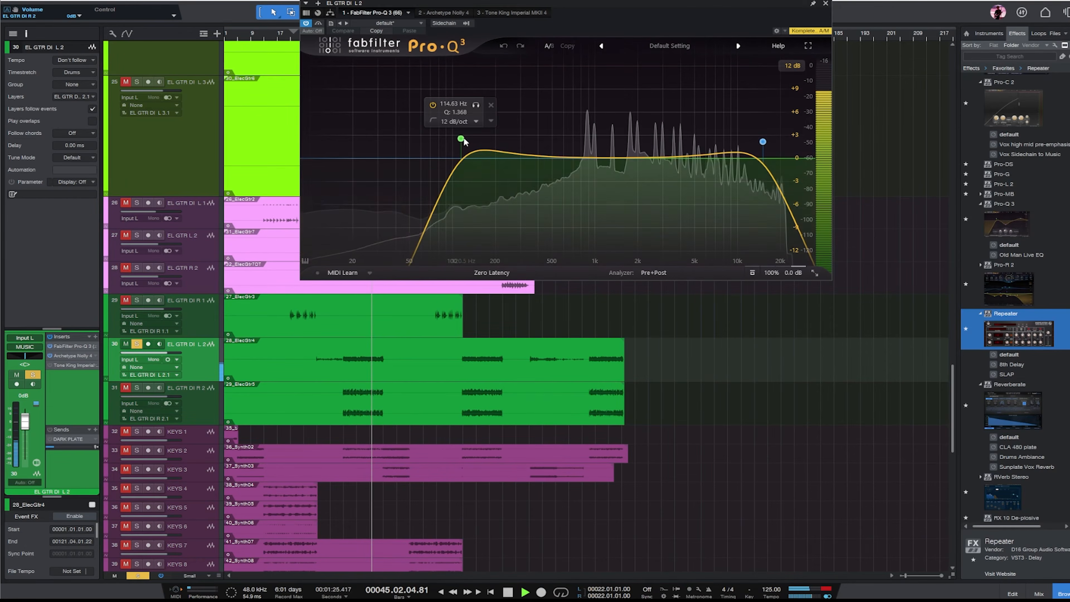
pyautogui.moveTo(462, 139); pyautogui.dragTo(575, 148)
pyautogui.moveTo(762, 141); pyautogui.dragTo(754, 151)
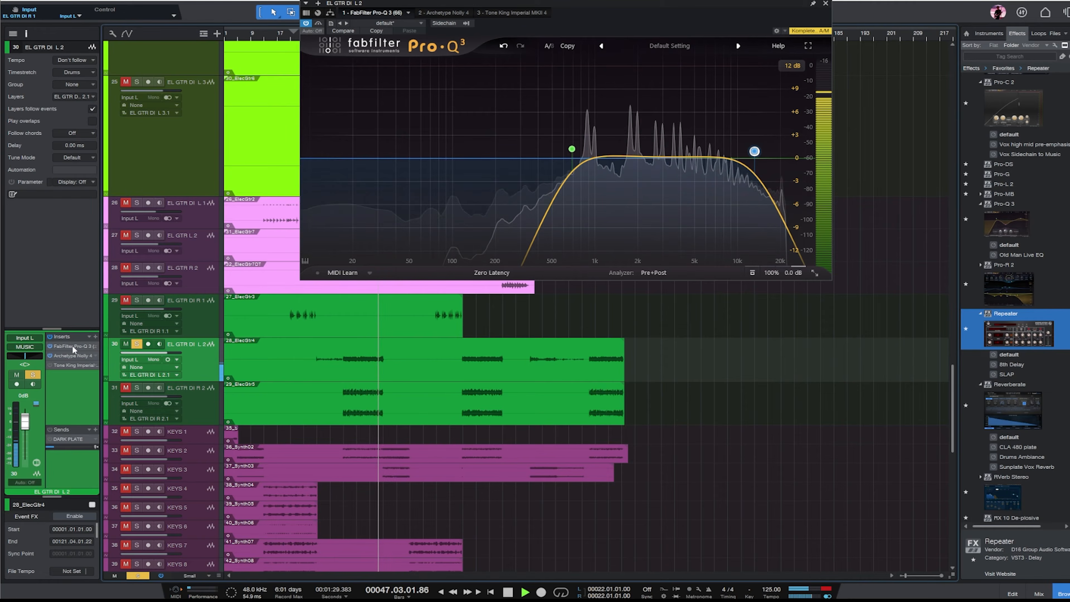
pyautogui.moveTo(71, 347)
pyautogui.mouseDown()
pyautogui.moveTo(70, 374)
pyautogui.moveTo(71, 365)
pyautogui.mouseUp()
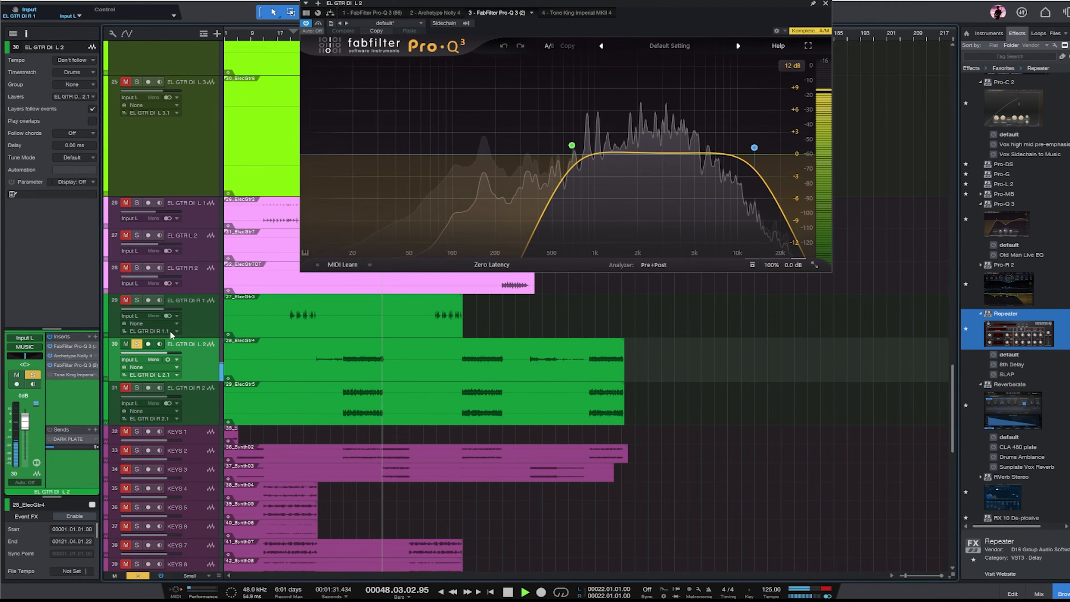
pyautogui.click(825, 3)
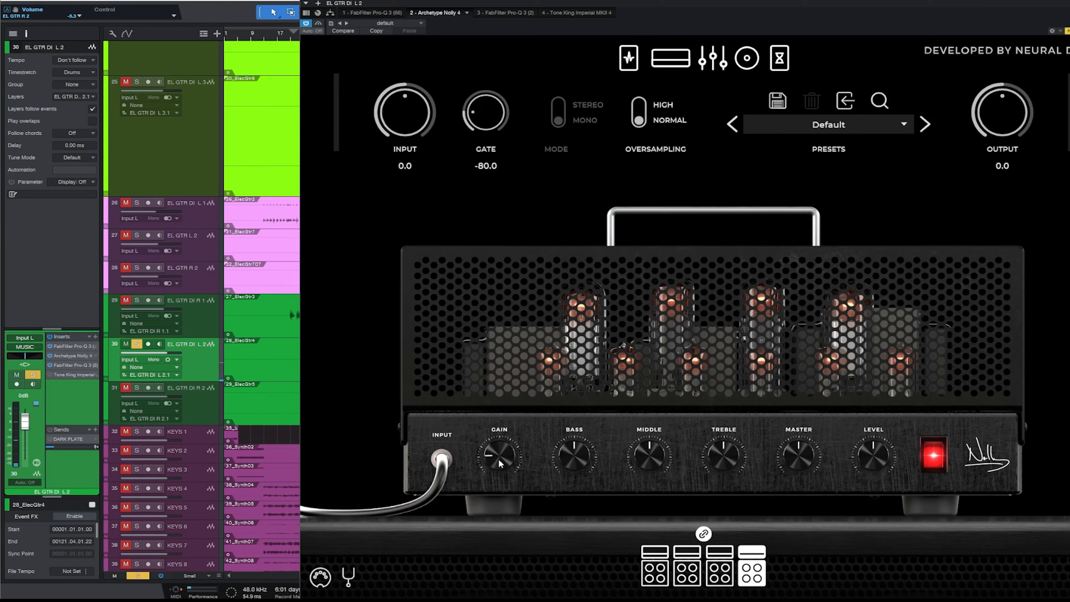
# - Set the Overdrive -1 drive to 0.72 in Archetype Nolly, and resize the plug-in window to Medium before closing it
pyautogui.click(629, 63)
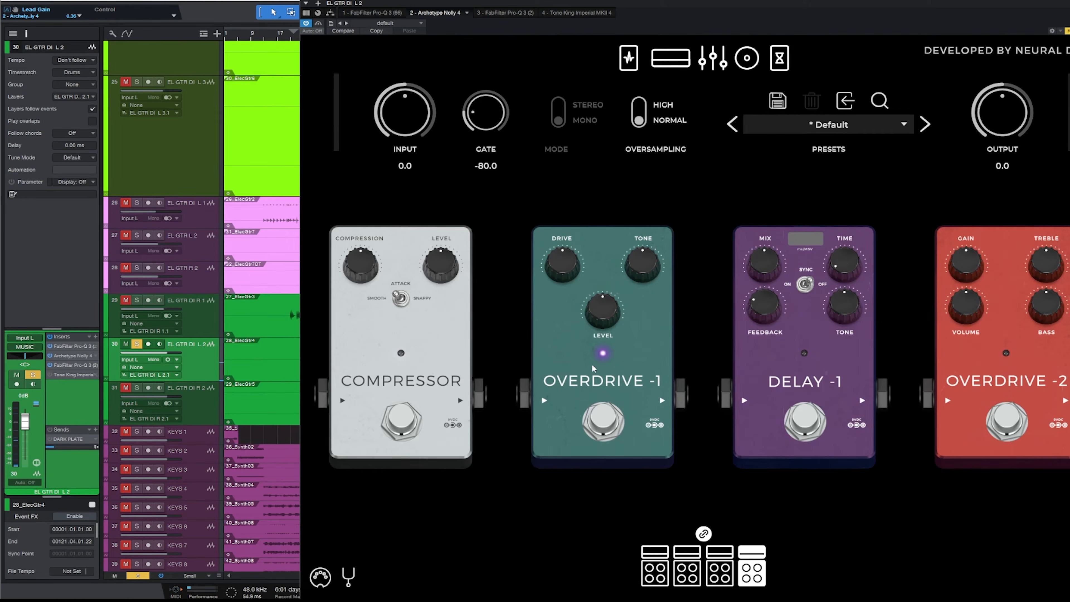
pyautogui.moveTo(569, 248); pyautogui.dragTo(570, 244)
pyautogui.moveTo(744, 6); pyautogui.dragTo(647, 0)
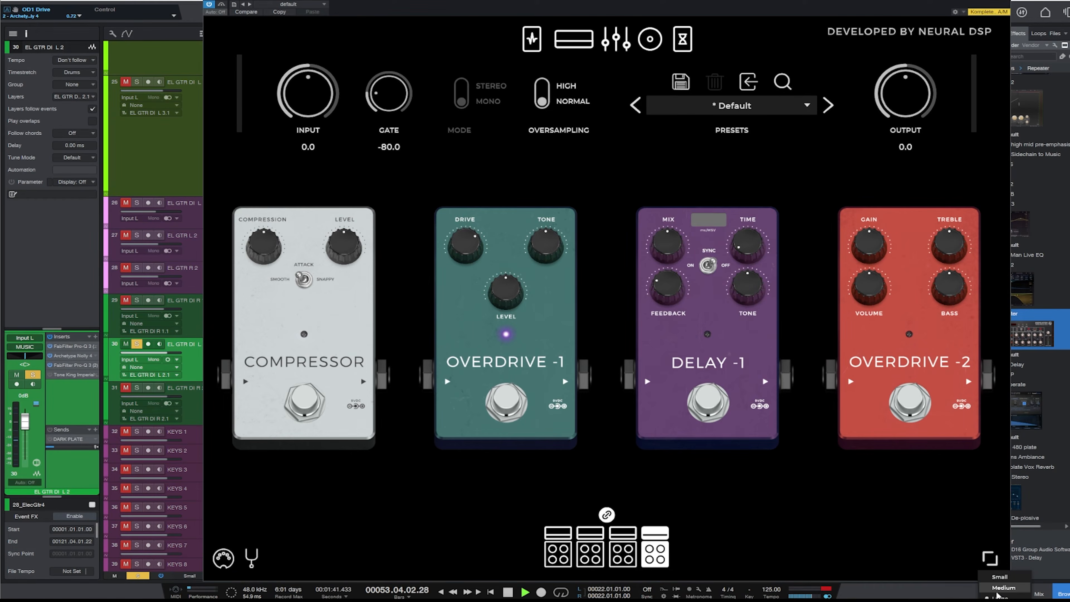
pyautogui.click(989, 557)
pyautogui.moveTo(647, 0); pyautogui.dragTo(736, 102)
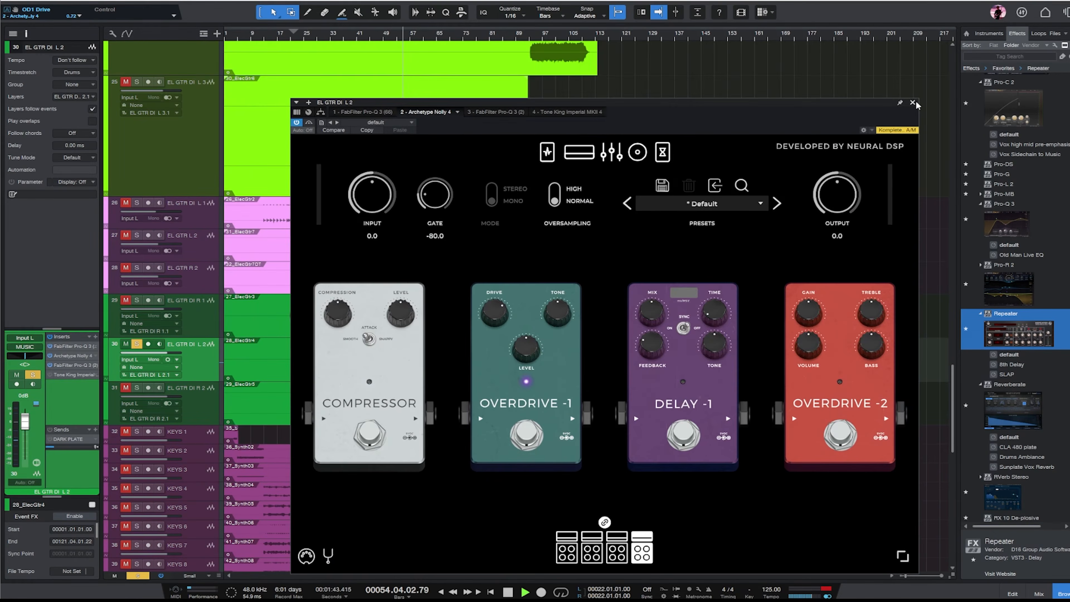
pyautogui.click(915, 102)
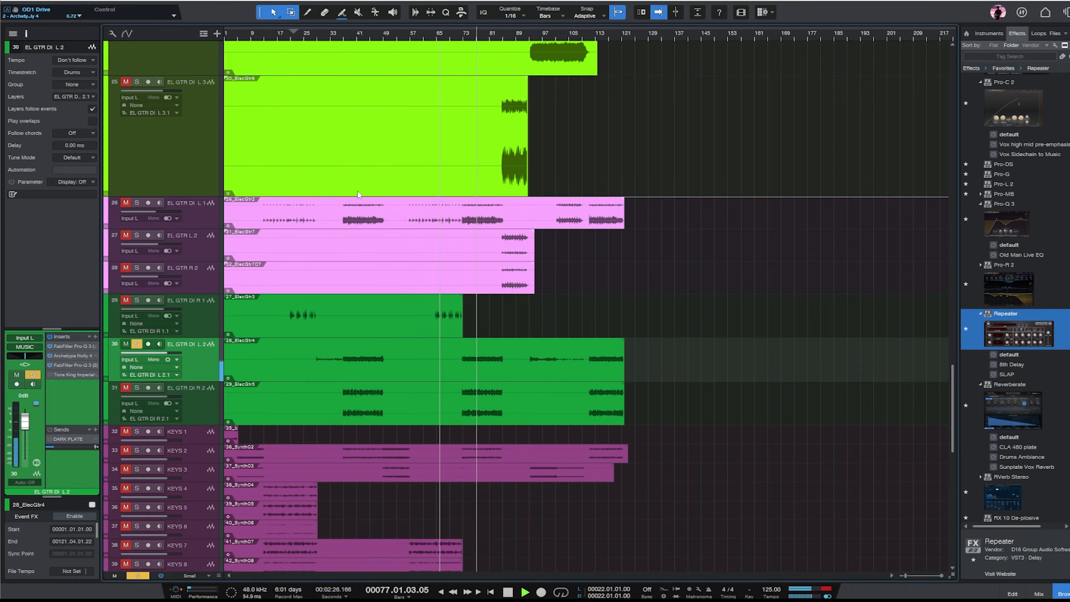
# - Lower EL GTR DI L 2 to -3.8 dB, add Chorus DIMENSION-D to the end of its inserts, and switch the track to stereo
pyautogui.moveTo(25, 423); pyautogui.dragTo(25, 431)
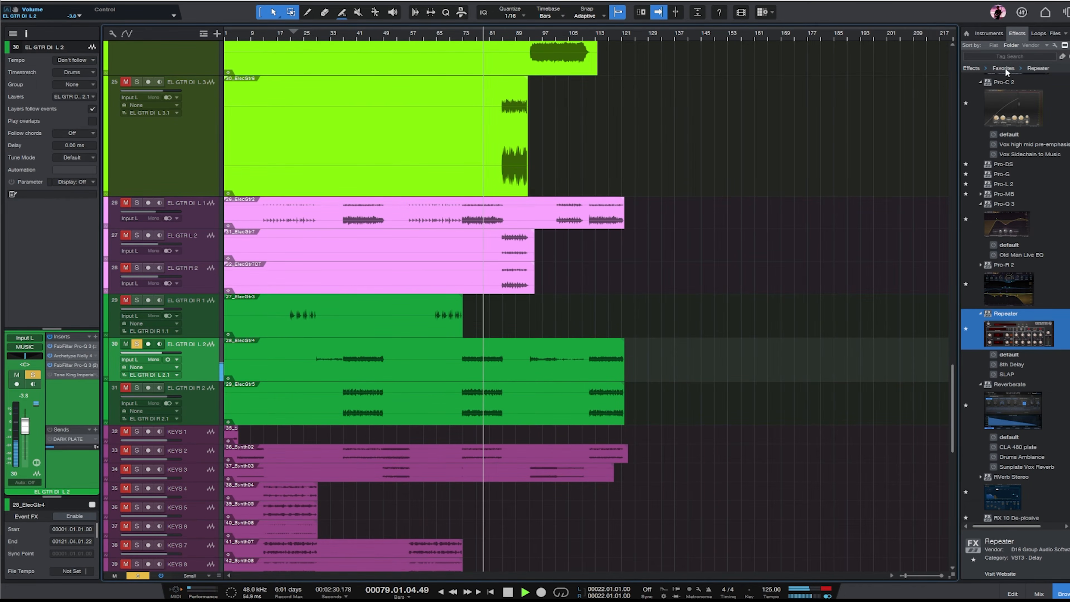
pyautogui.click(1013, 56)
pyautogui.write('dimen')
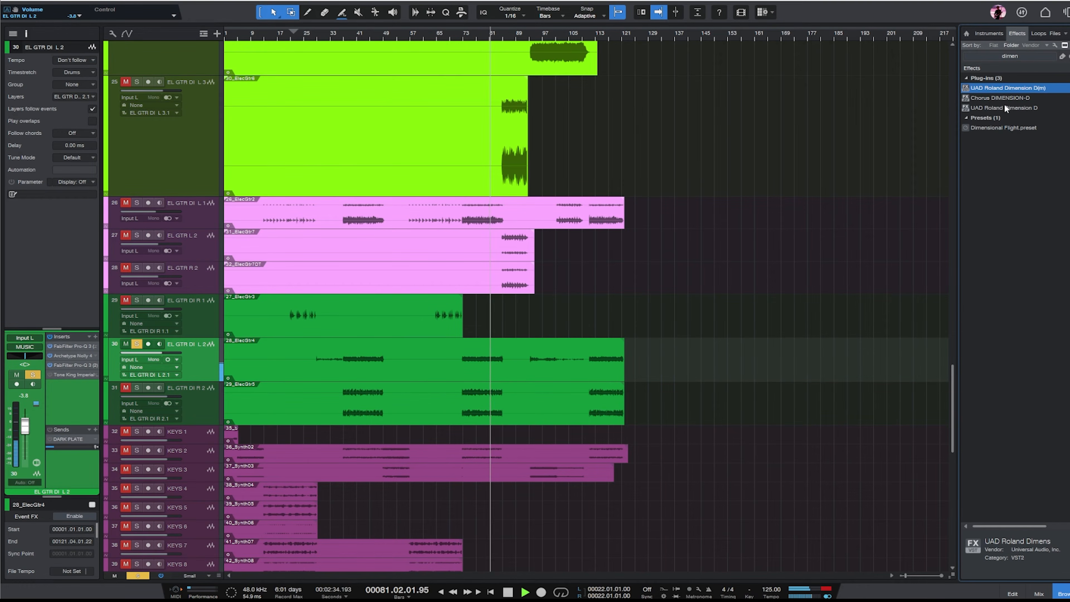
pyautogui.moveTo(1013, 100); pyautogui.dragTo(113, 415)
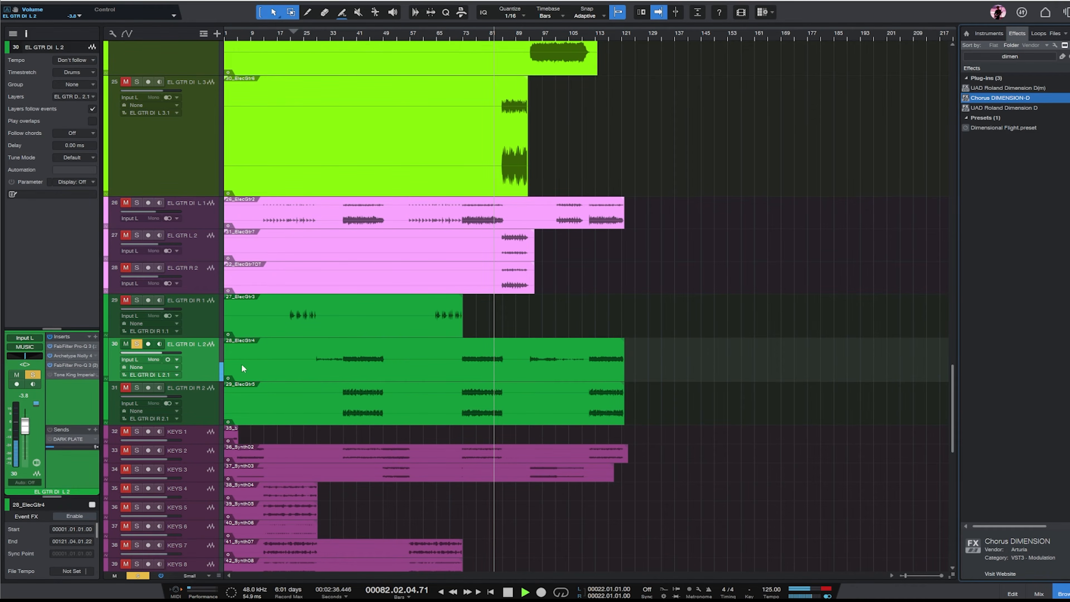
pyautogui.click(167, 360)
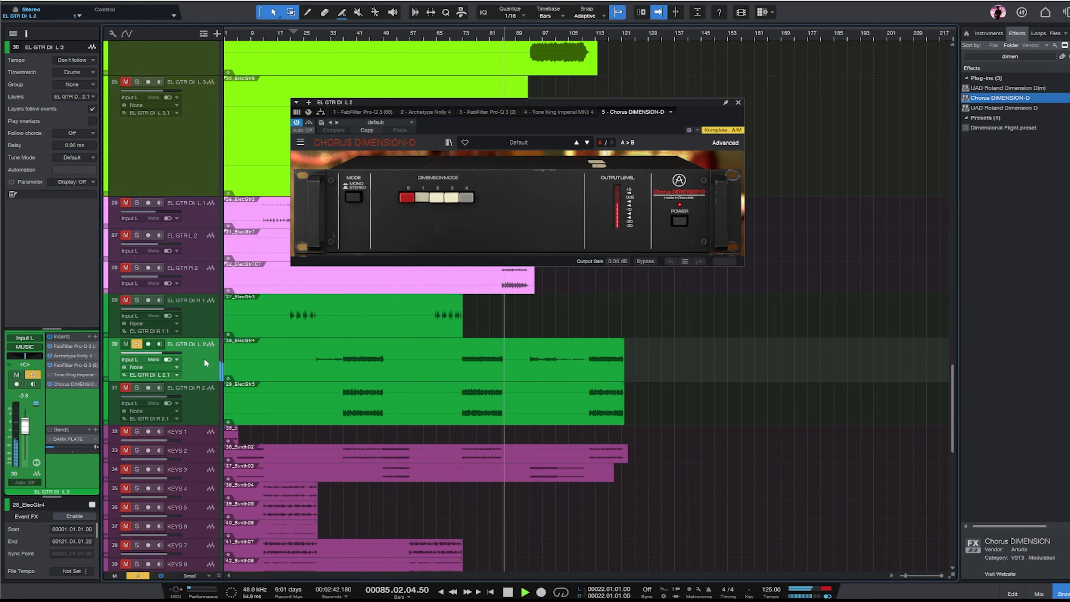
# - Play from about bar 82, lower EL GTR DI L 2 to -10.0 dB, and turn on its DARK PLATE send
pyautogui.click(496, 33)
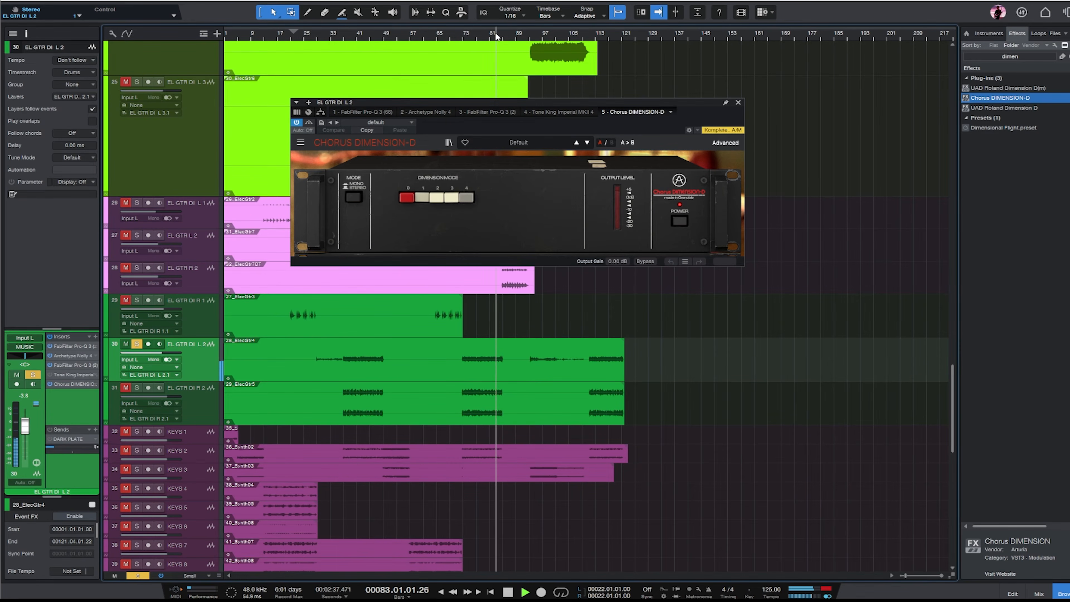
pyautogui.moveTo(25, 426); pyautogui.dragTo(71, 446)
pyautogui.click(49, 439)
pyautogui.press('space')
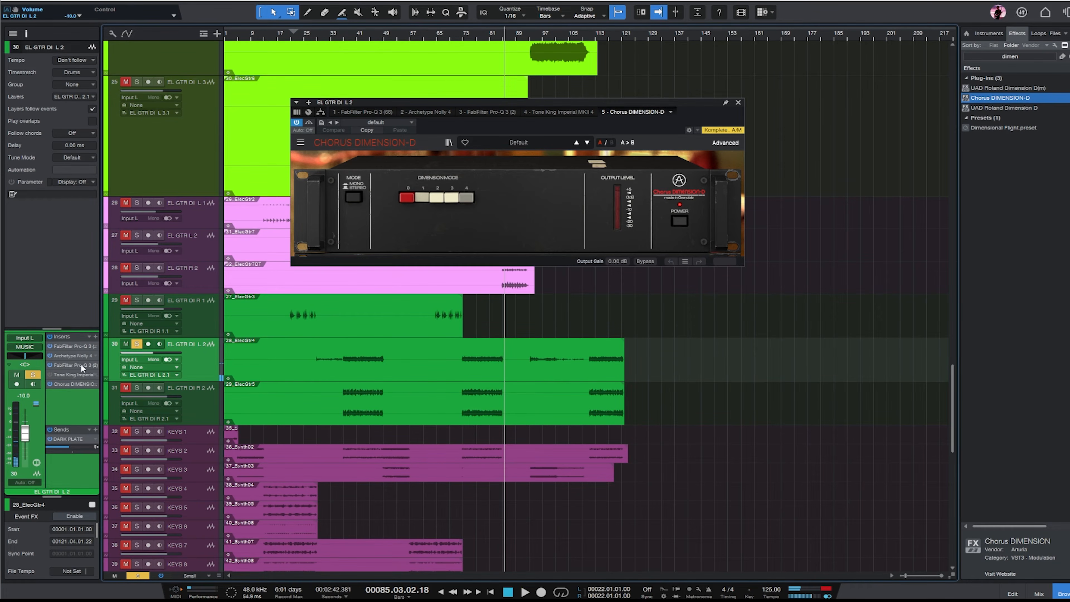
# - Move EL GTR DI L 2's second Pro-Q 3 after Chorus DIMENSION-D, and open it while playing from about bar 76
pyautogui.moveTo(77, 365); pyautogui.dragTo(75, 400)
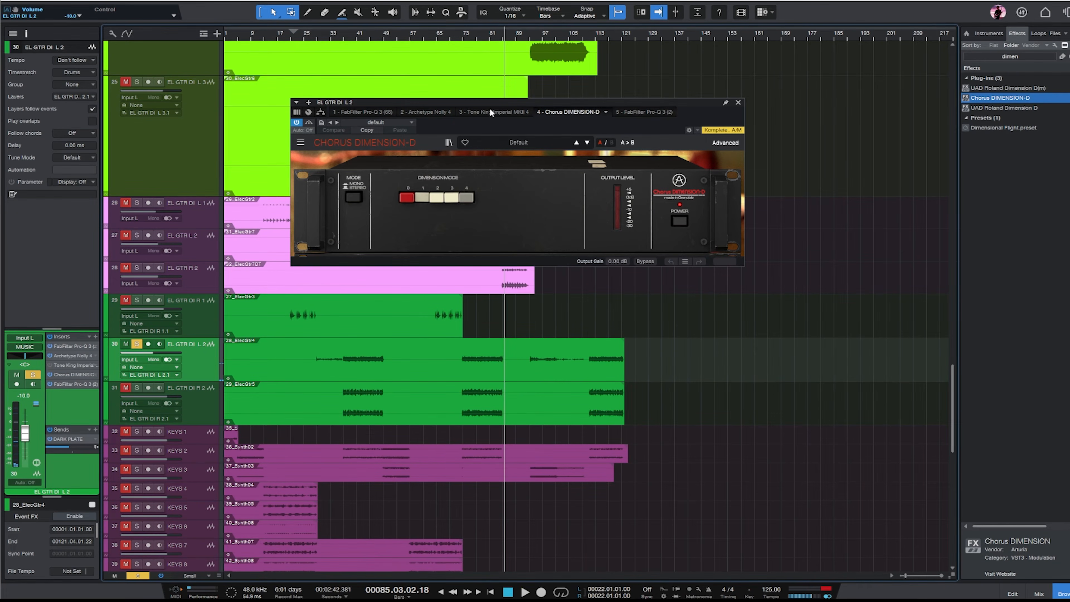
pyautogui.click(476, 39)
pyautogui.press('space')
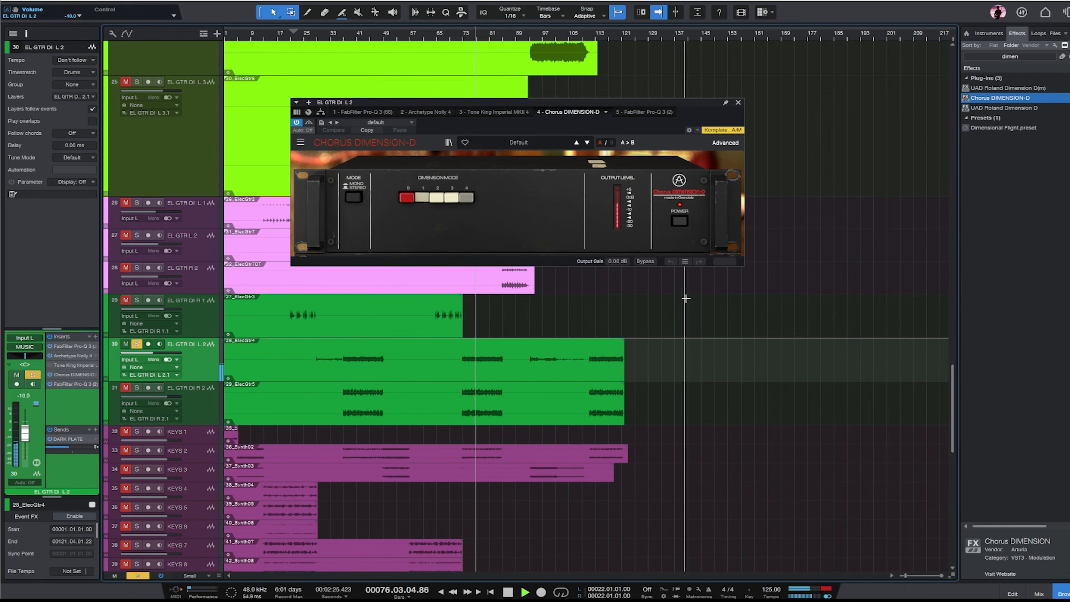
pyautogui.click(75, 383)
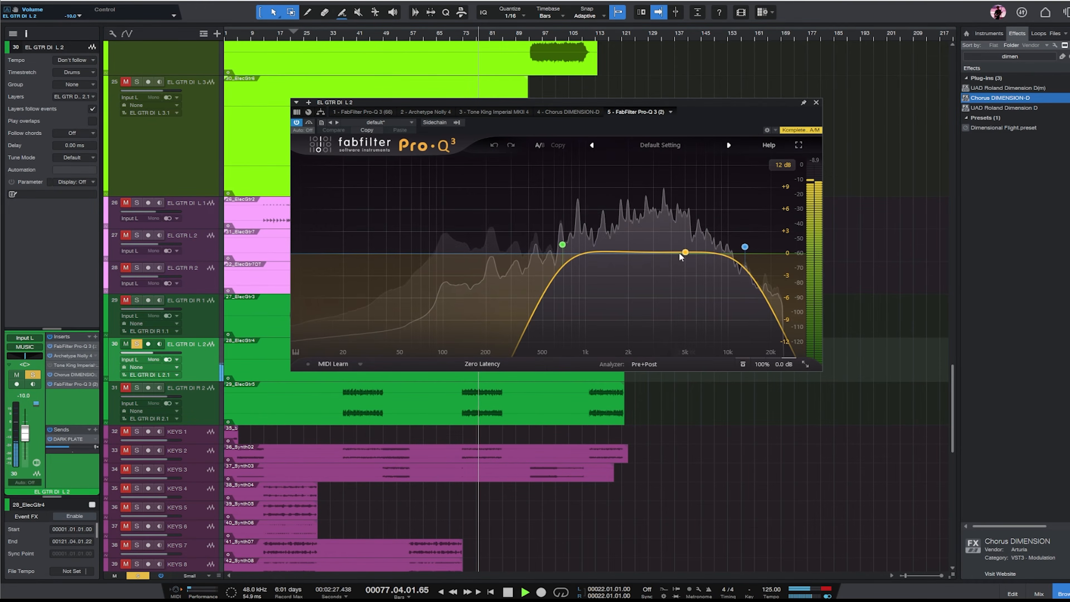
# - In EL GTR DI L 2's second Pro-Q 3, cut about 5 dB near 3.7 kHz, lower the high cut, and raise the low cut to 866.80 Hz
pyautogui.moveTo(681, 257); pyautogui.dragTo(666, 291)
pyautogui.moveTo(745, 246); pyautogui.dragTo(709, 237)
pyautogui.moveTo(562, 245); pyautogui.dragTo(577, 246)
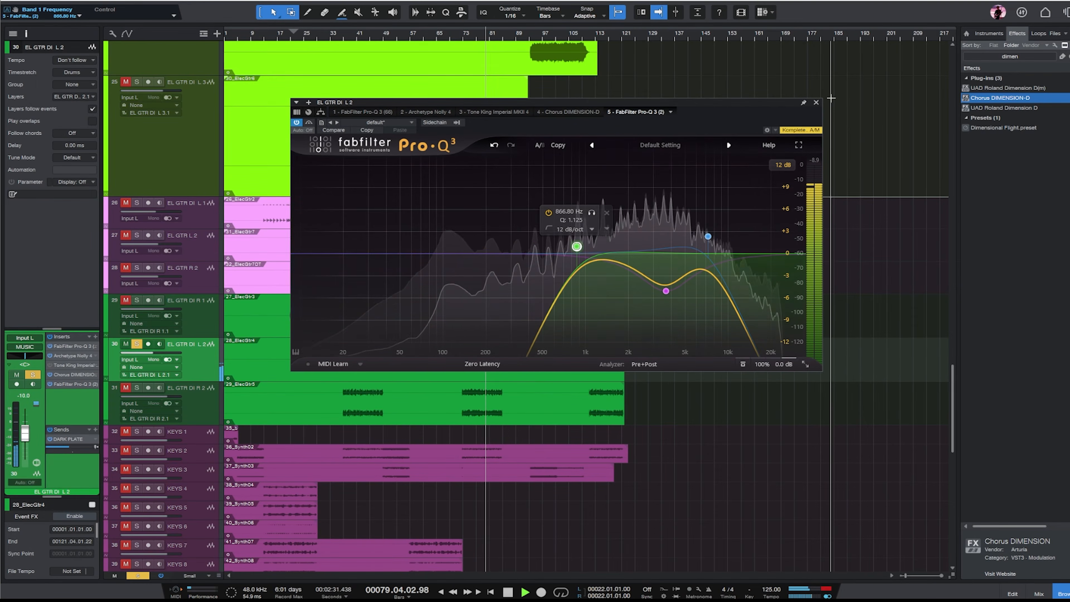
pyautogui.click(816, 102)
pyautogui.press('space')
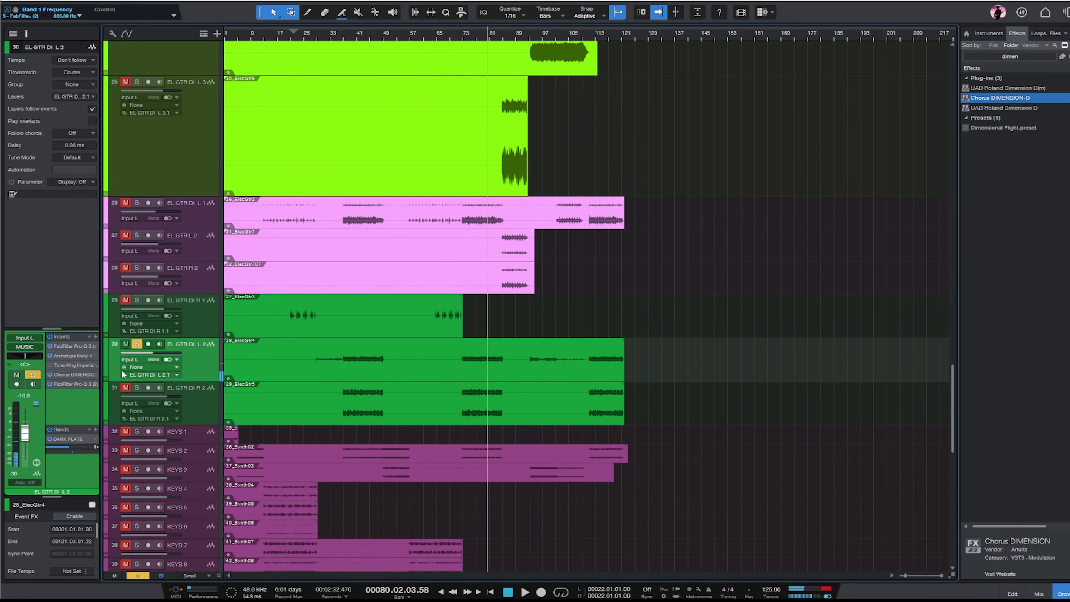
# - Move the solo from EL GTR DI L 2 to EL GTR DI R 2 and briefly audition the track
pyautogui.click(136, 346)
pyautogui.click(213, 411)
pyautogui.press('s')
pyautogui.press('space')
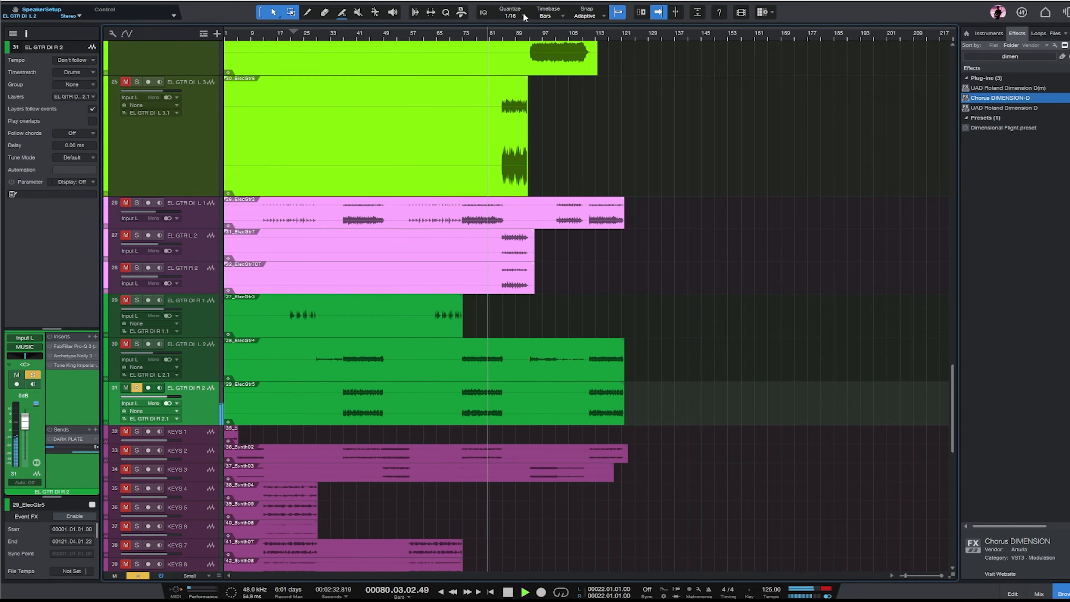
pyautogui.press('space')
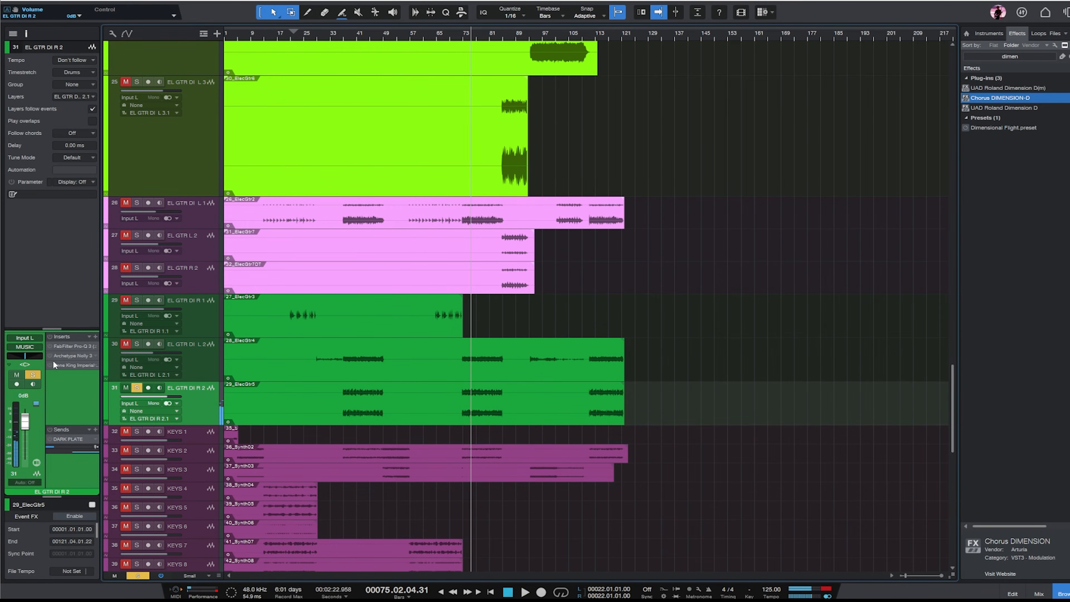
# - In EL GTR DI R 2's Archetype Nolly, choose the Rhythm amp, lower its gain to 0.25, and set the mode to Stereo
pyautogui.click(69, 355)
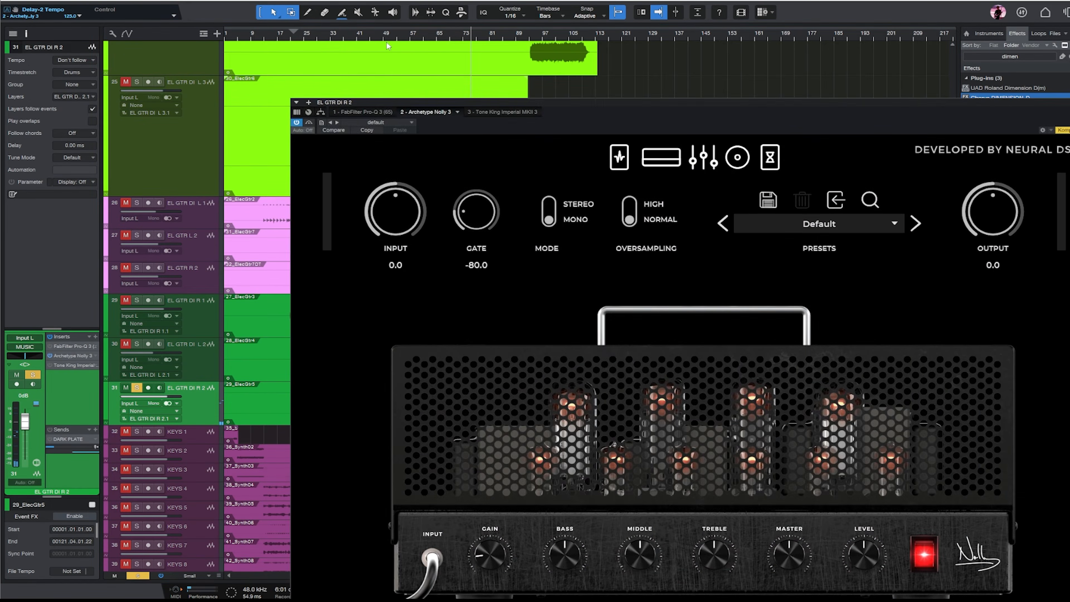
pyautogui.moveTo(667, 106); pyautogui.dragTo(615, 10)
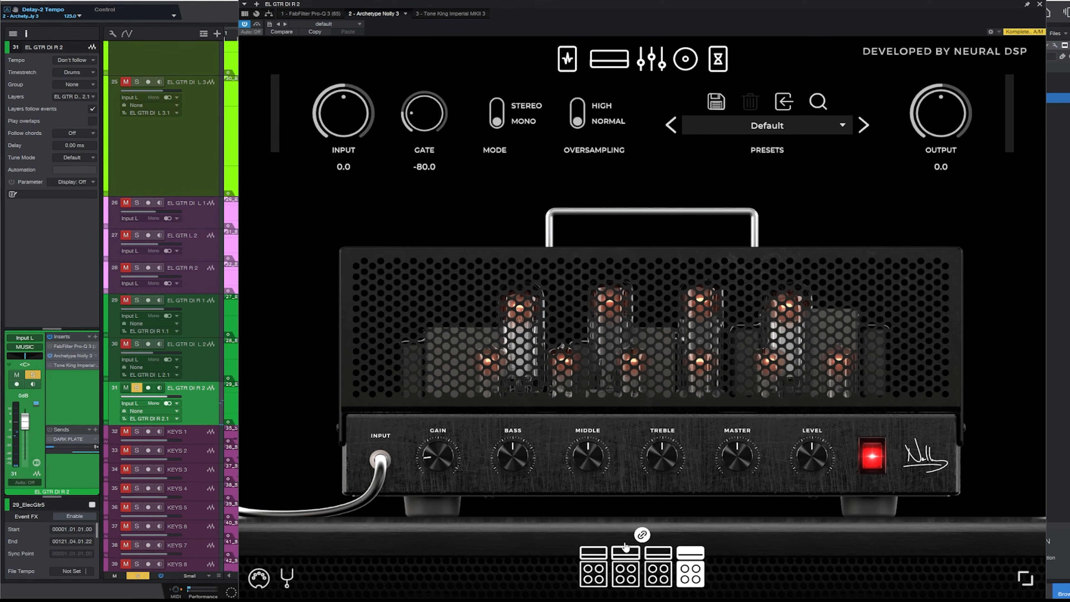
pyautogui.click(625, 555)
pyautogui.click(656, 556)
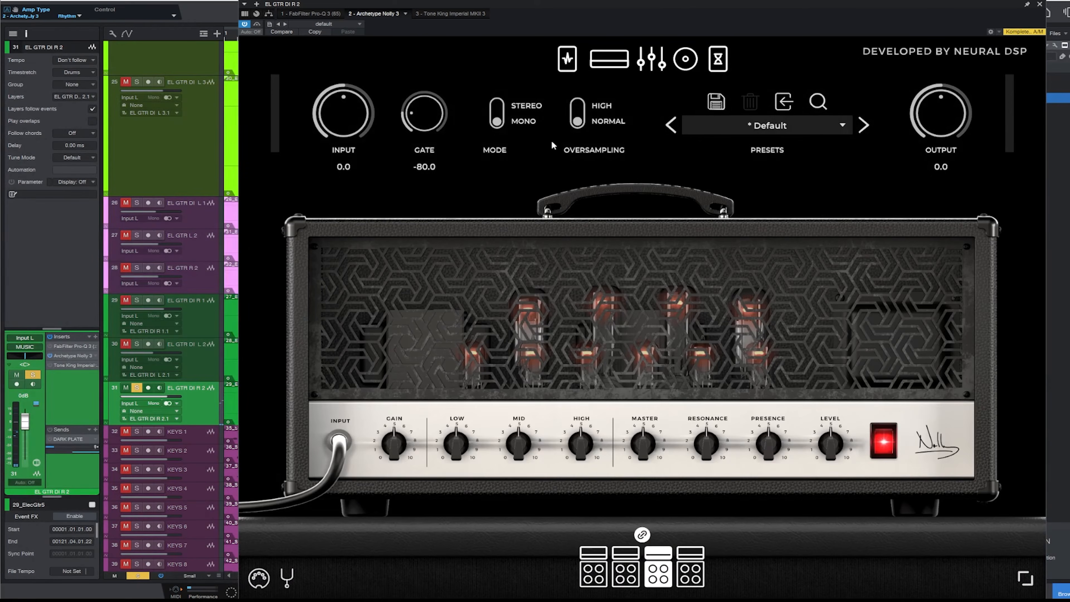
pyautogui.moveTo(394, 443); pyautogui.dragTo(393, 476)
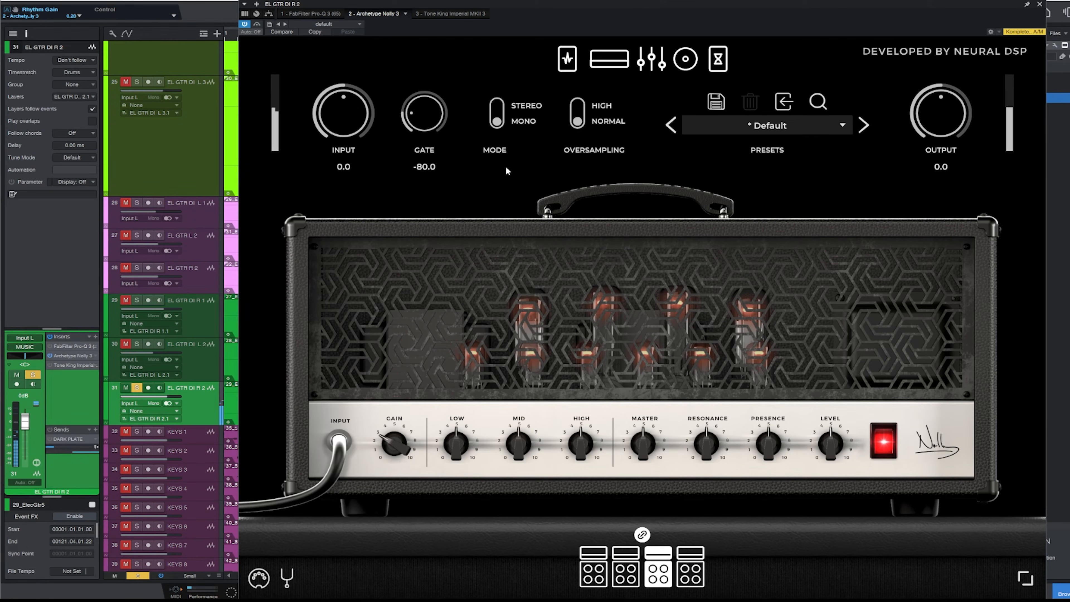
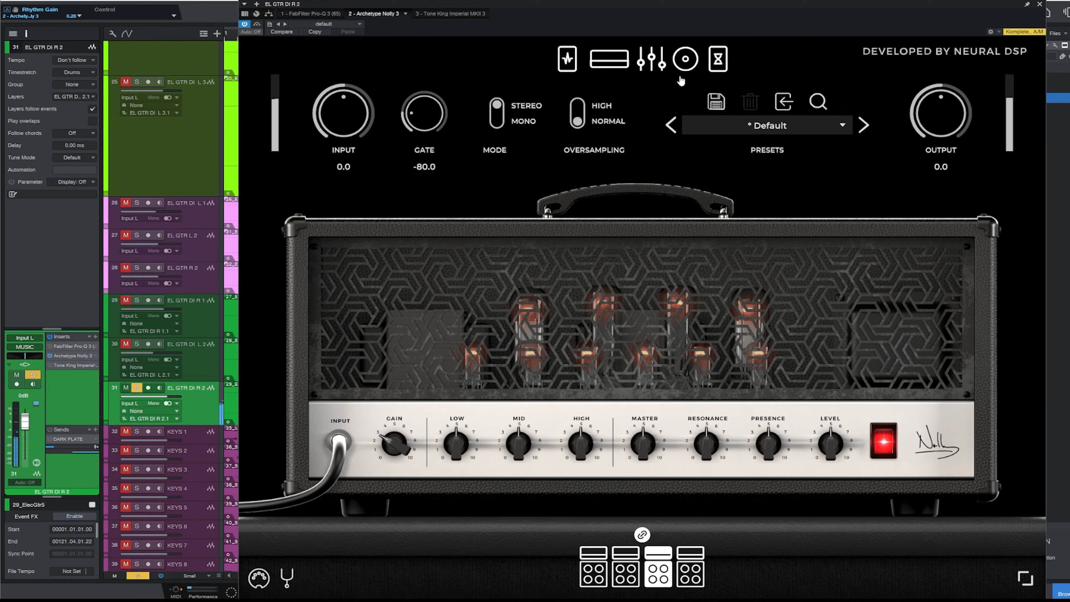
# - Turn off the Dynamic 57 cabinet microphone in Archetype Nolly and close the plug-in
pyautogui.click(686, 58)
pyautogui.click(350, 212)
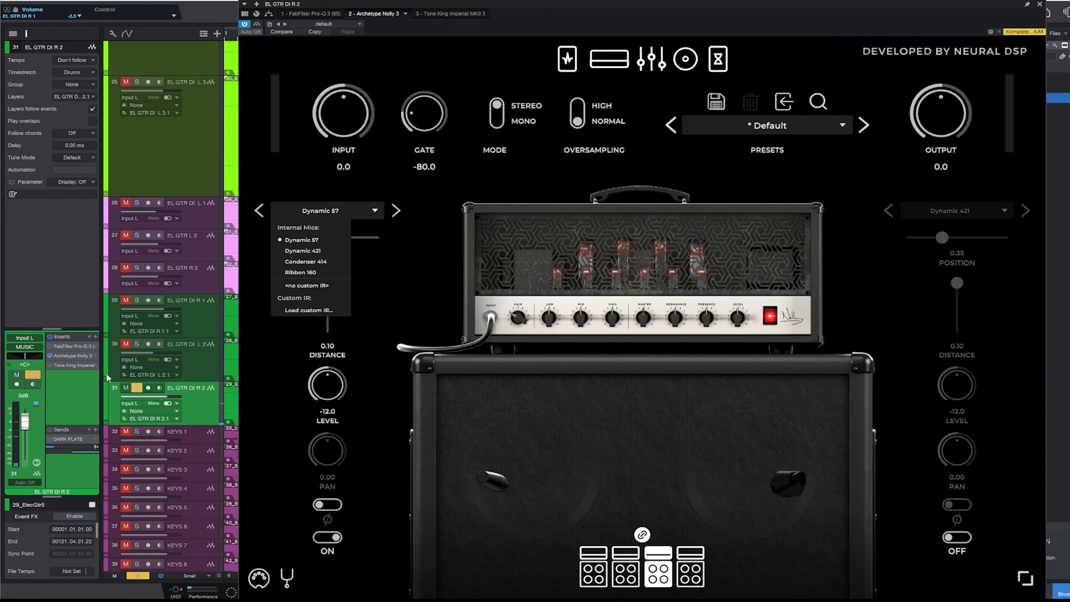
pyautogui.click(66, 391)
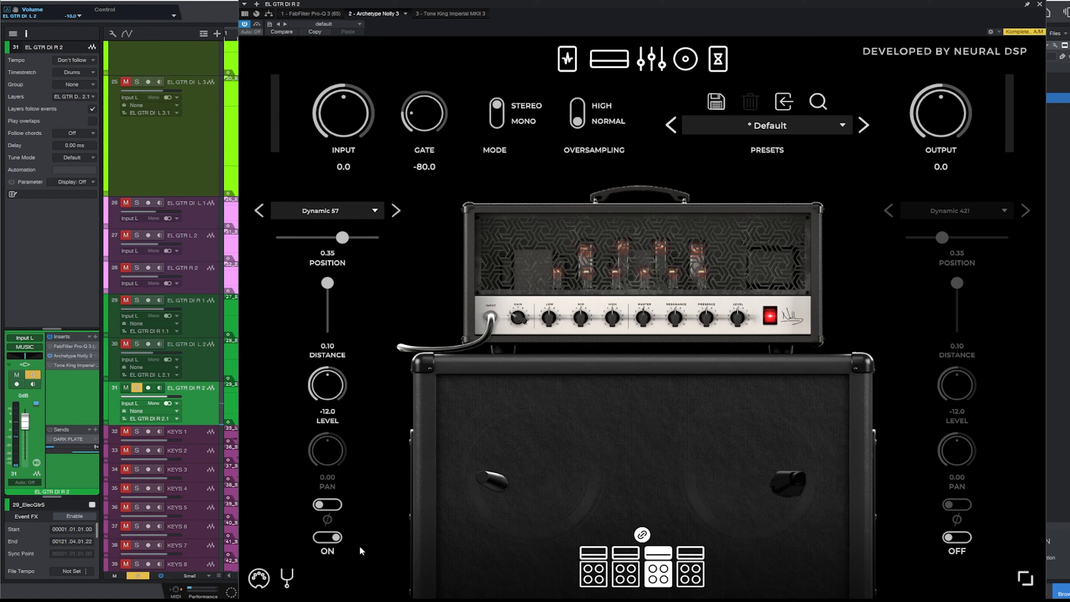
pyautogui.click(325, 543)
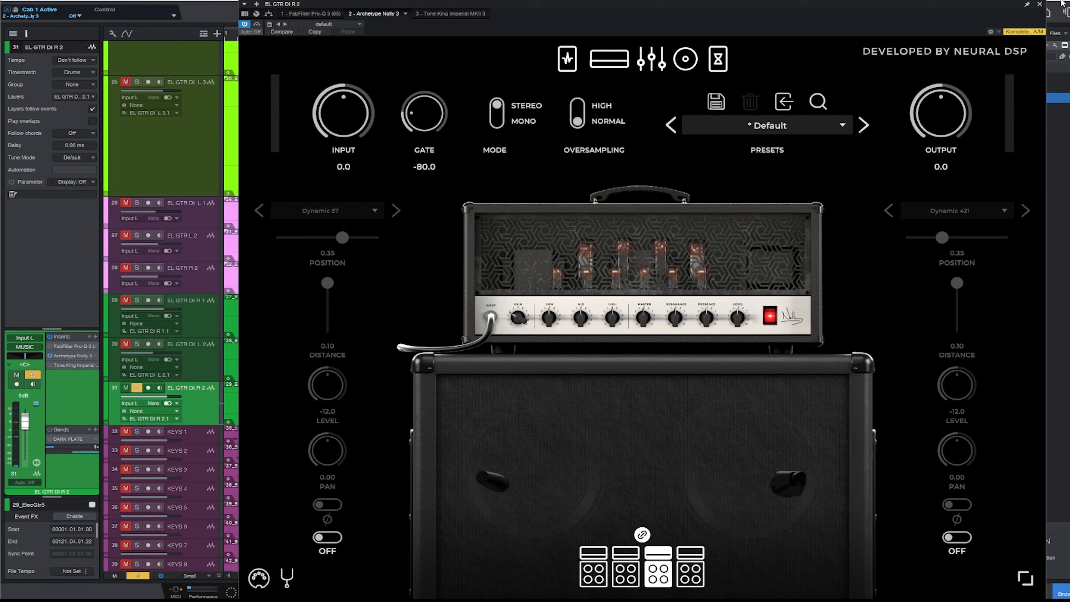
pyautogui.click(1040, 5)
# - Look through the other guitar tracks' inserts and copy GGD Studio Cabs from EL GTR L 2 to EL GTR DI R 2
pyautogui.click(201, 145)
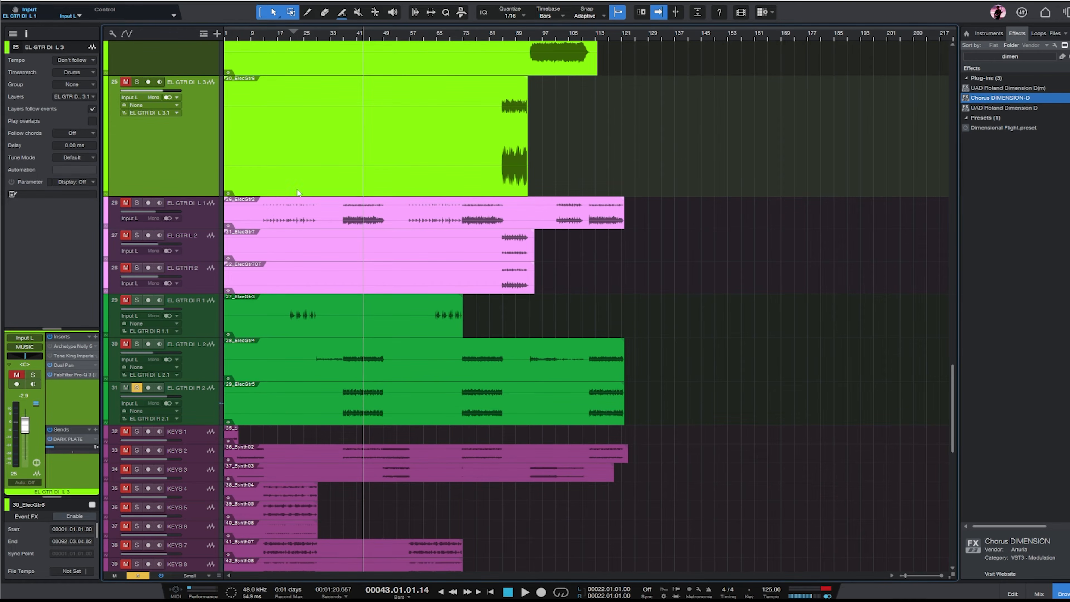
pyautogui.scroll(8, 297, 193)
pyautogui.click(188, 191)
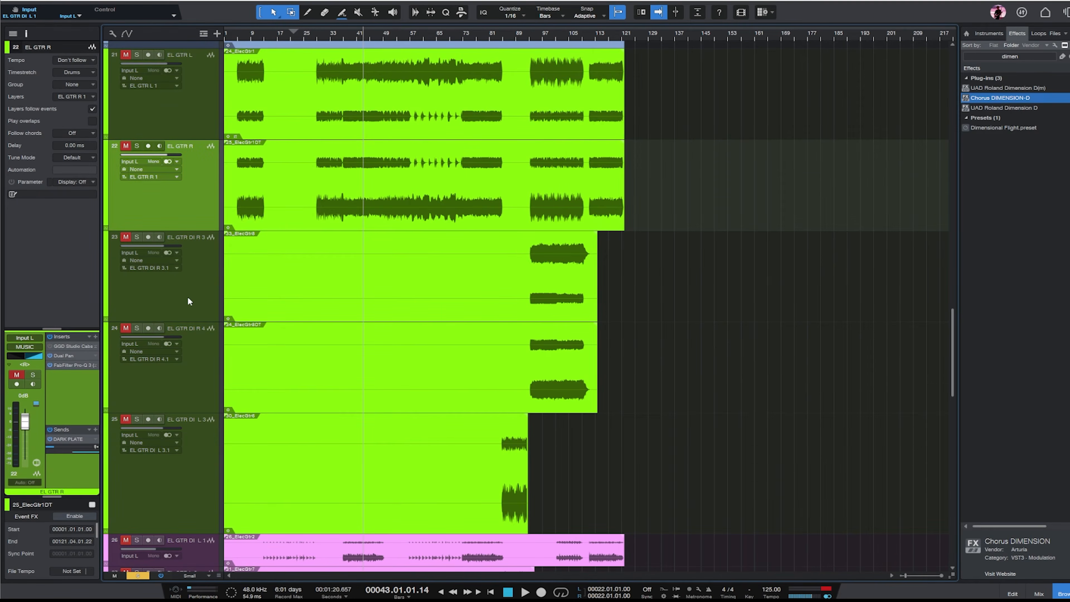
pyautogui.click(188, 300)
pyautogui.scroll(-8, 210, 269)
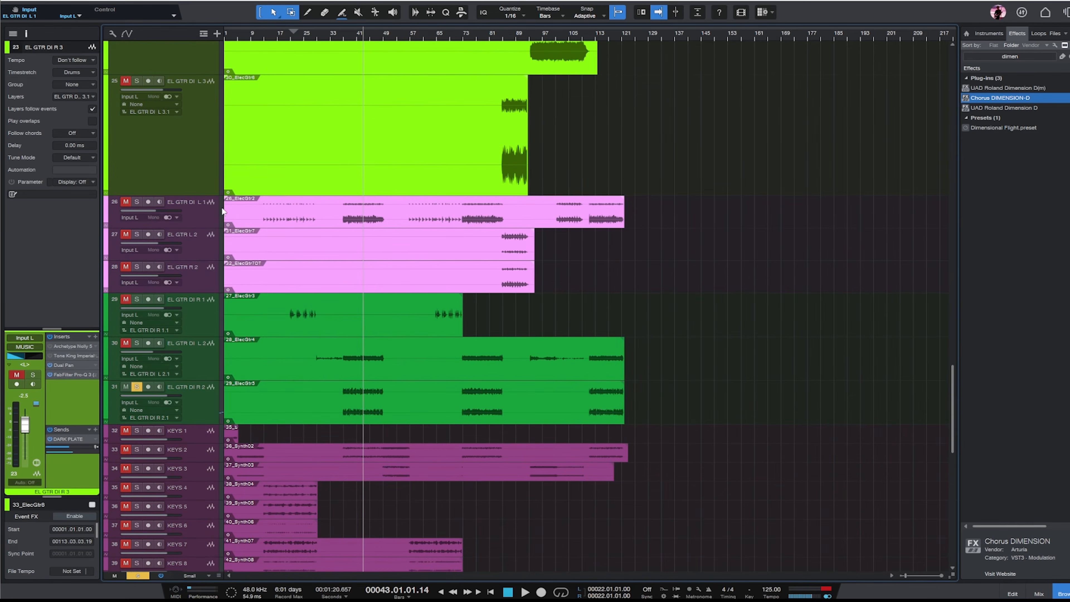
pyautogui.click(197, 216)
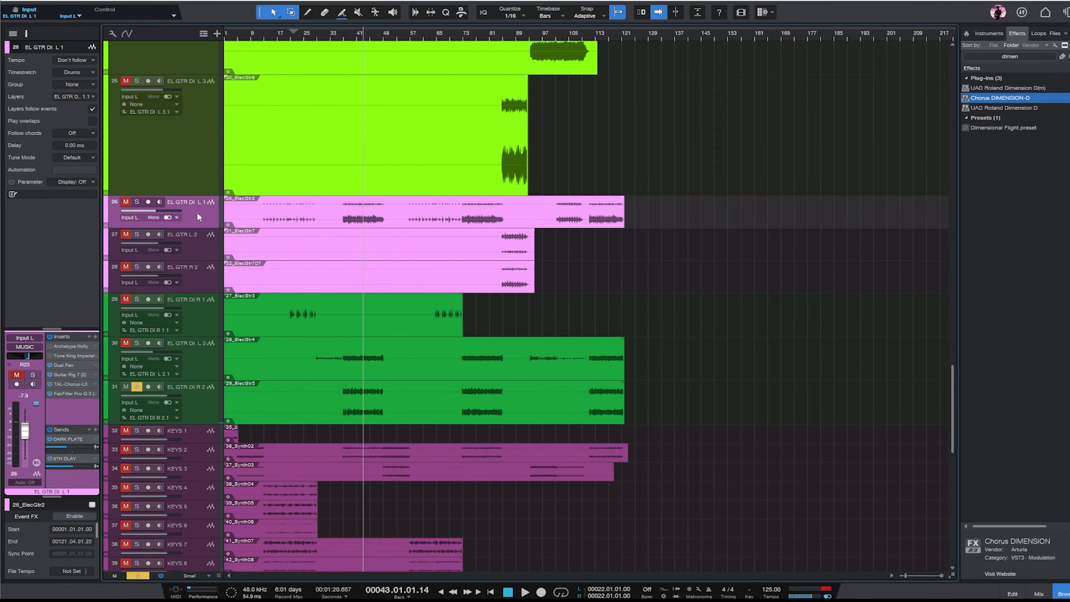
pyautogui.click(177, 259)
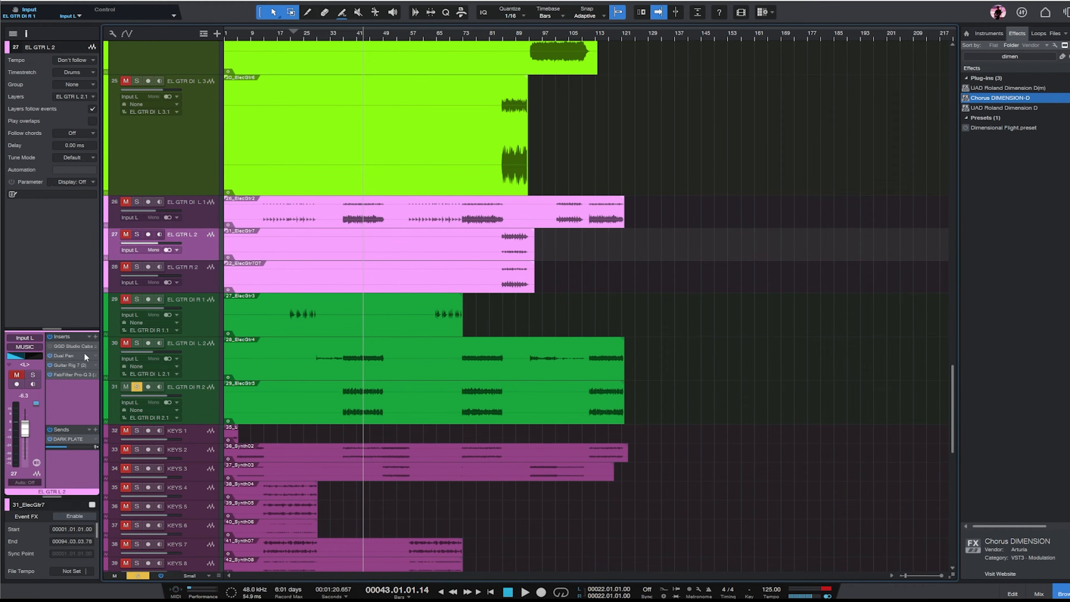
pyautogui.moveTo(84, 349); pyautogui.dragTo(195, 407)
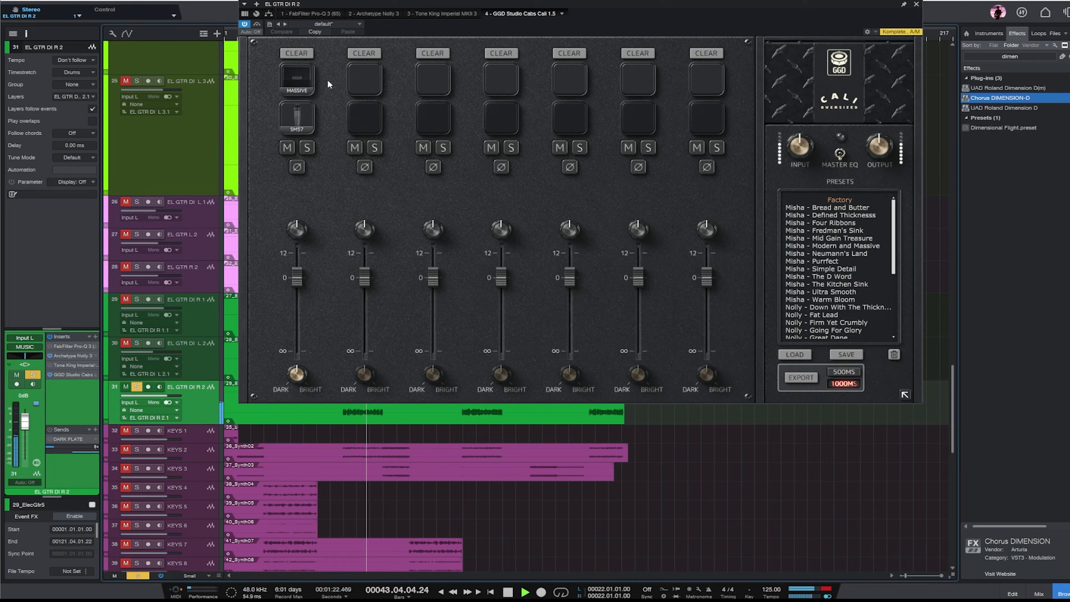
# - Load the Green Smooth user preset in GGD Studio Cabs, and lower EL GTR DI R 2 to -11.7 dB while playing from bar 41
pyautogui.press('space')
pyautogui.scroll(-5, 848, 324)
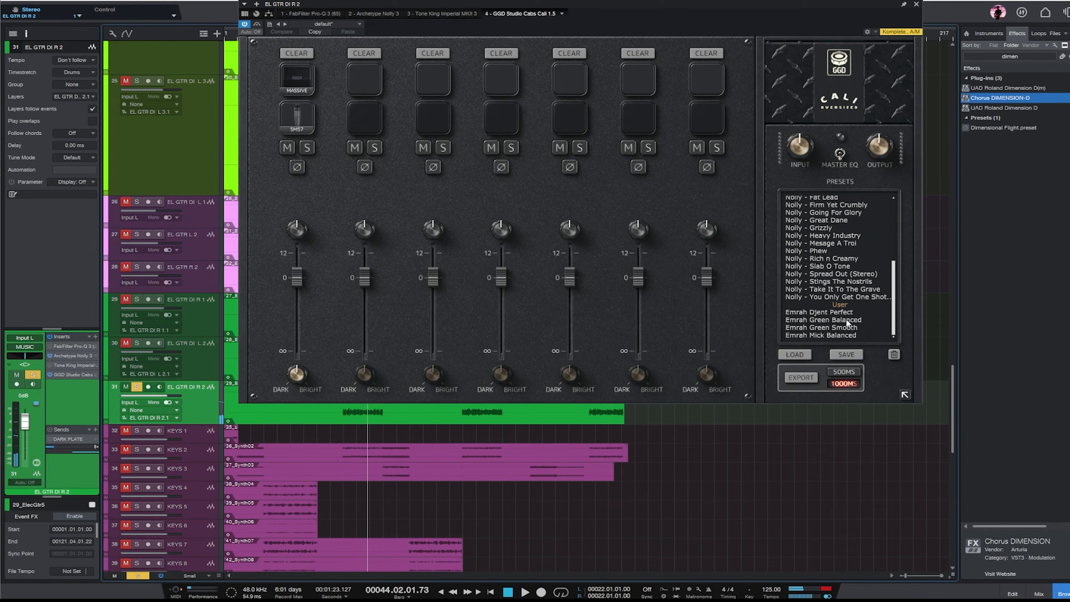
pyautogui.doubleClick(842, 328)
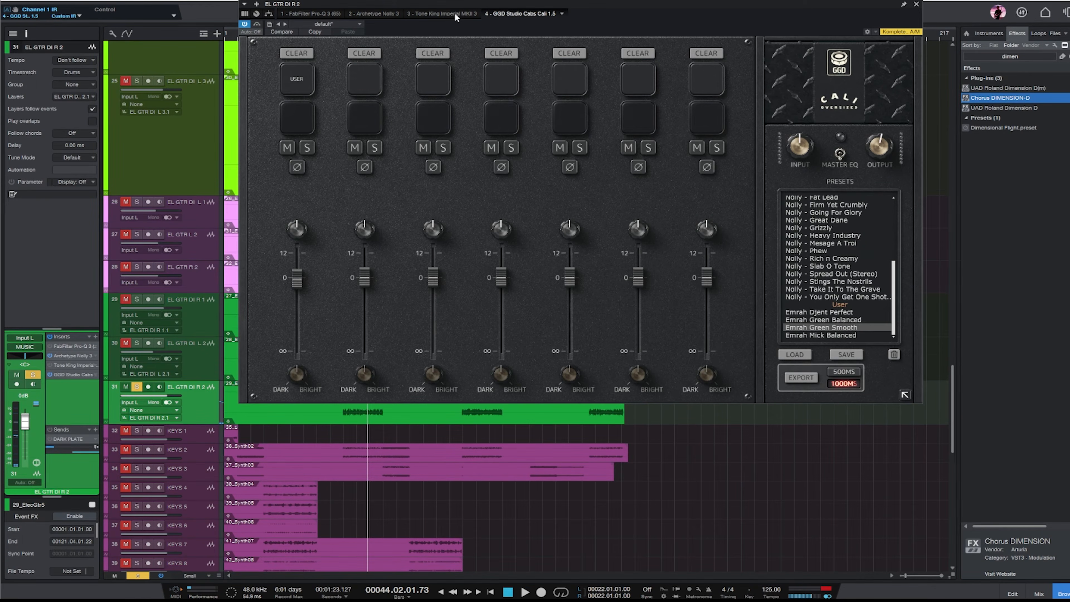
pyautogui.moveTo(463, 5); pyautogui.dragTo(670, 15)
pyautogui.click(357, 46)
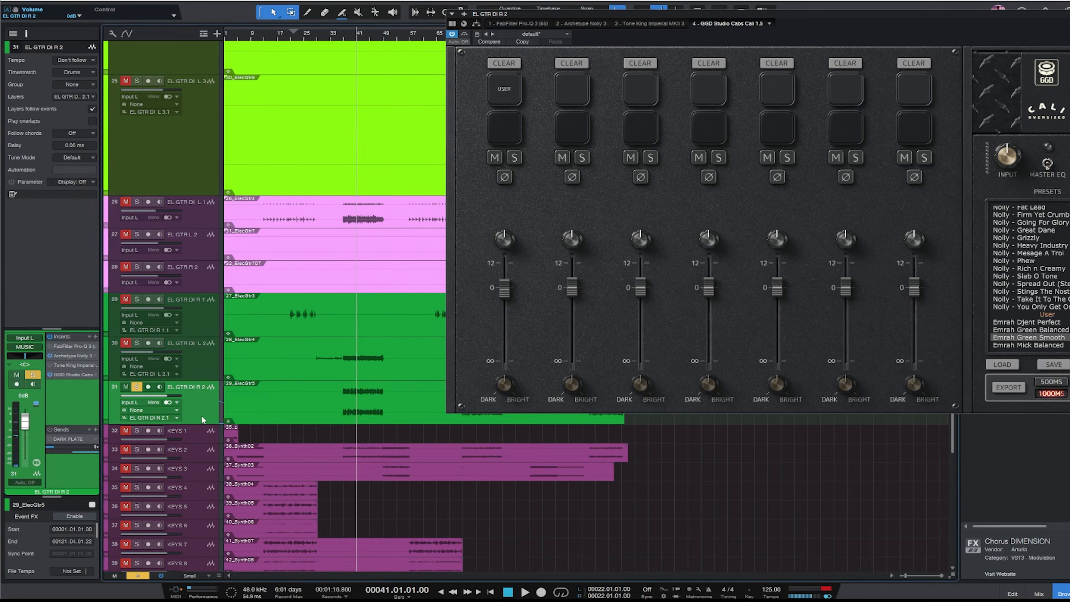
pyautogui.press('space')
pyautogui.moveTo(25, 422); pyautogui.dragTo(26, 434)
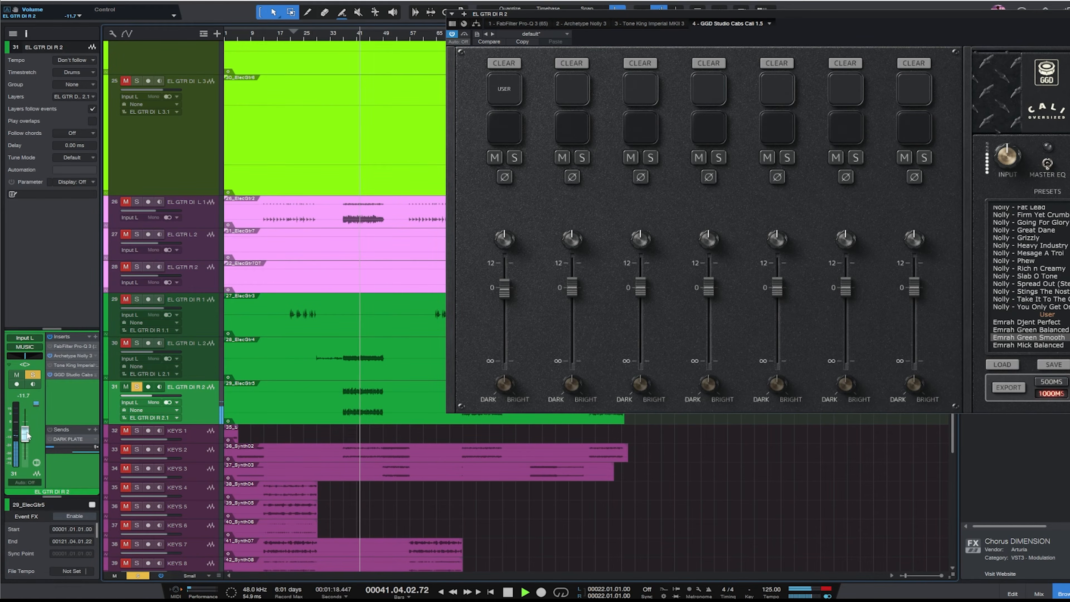
# - Try the Green Balanced user preset, load Djent Perfect instead, and raise EL GTR DI R 2 to -5.7 dB before closing GGD Studio Cabs
pyautogui.click(1032, 331)
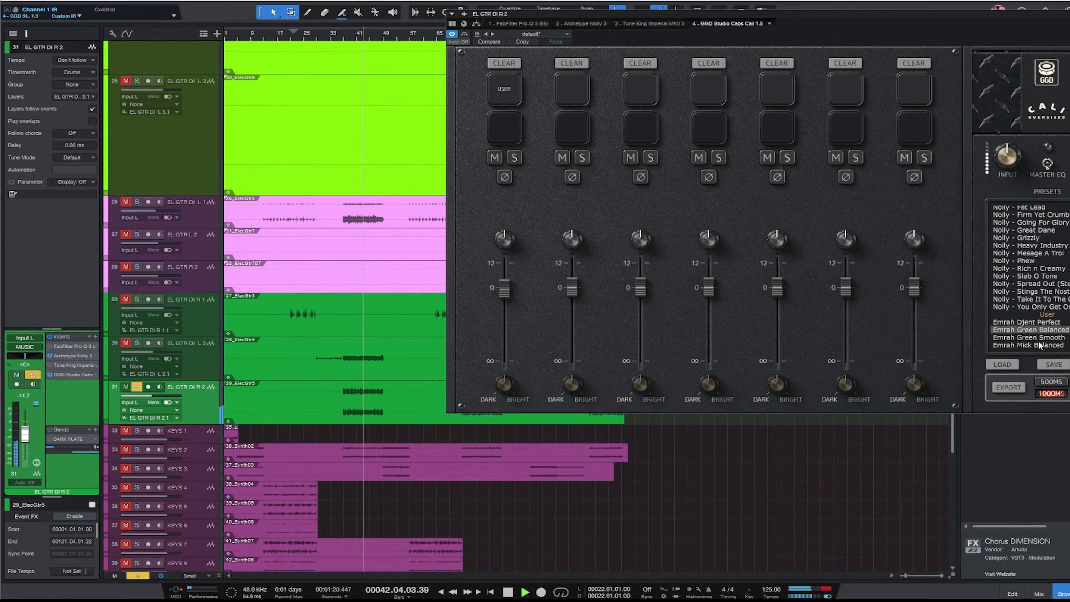
pyautogui.click(1028, 323)
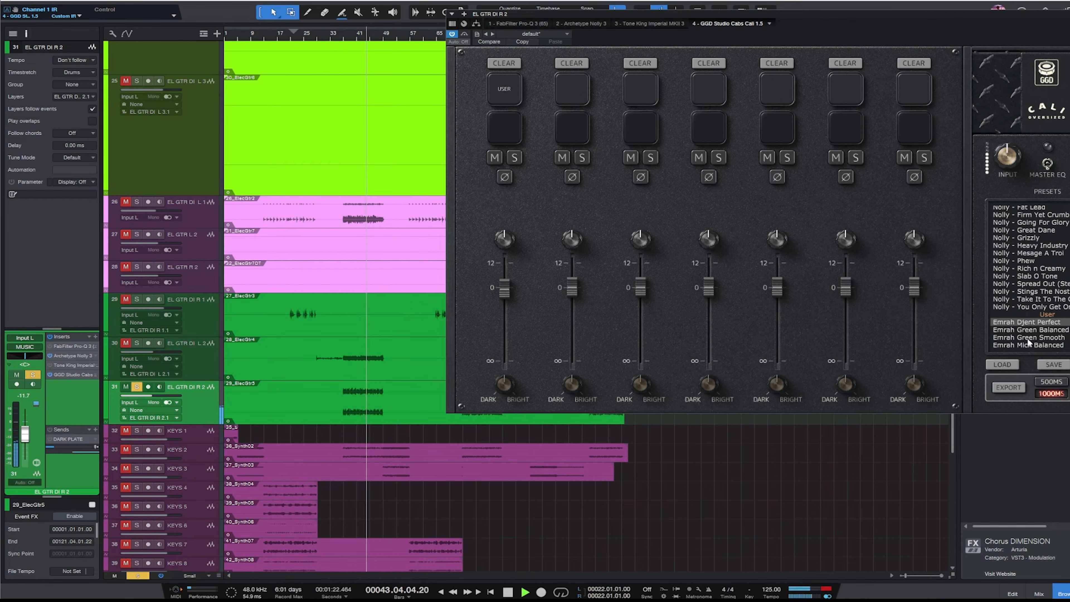
pyautogui.moveTo(25, 435); pyautogui.dragTo(24, 429)
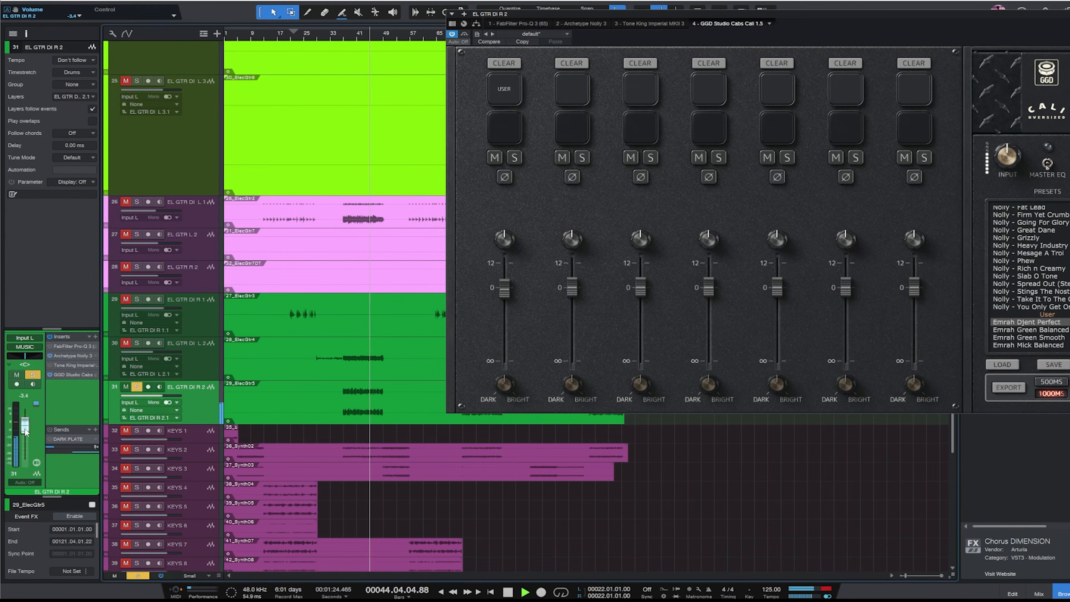
pyautogui.press('space')
pyautogui.click(1069, 14)
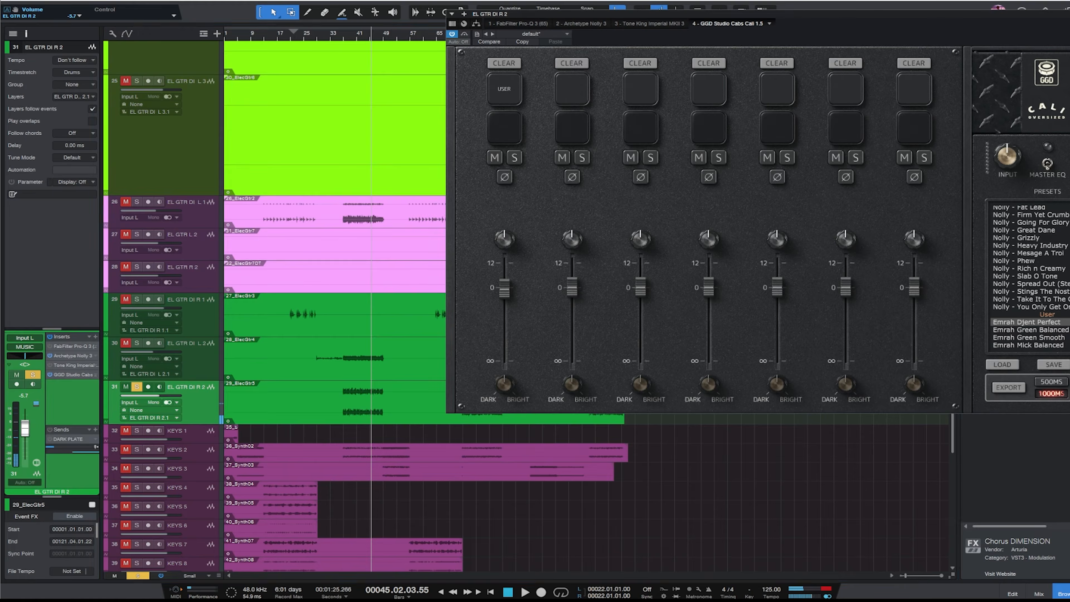
# - Move EL GTR DI R 2's Pro-Q 3 to the end of its inserts, lower its high cut to 10443 Hz, and adjust the low cut
pyautogui.moveTo(70, 345); pyautogui.dragTo(59, 379)
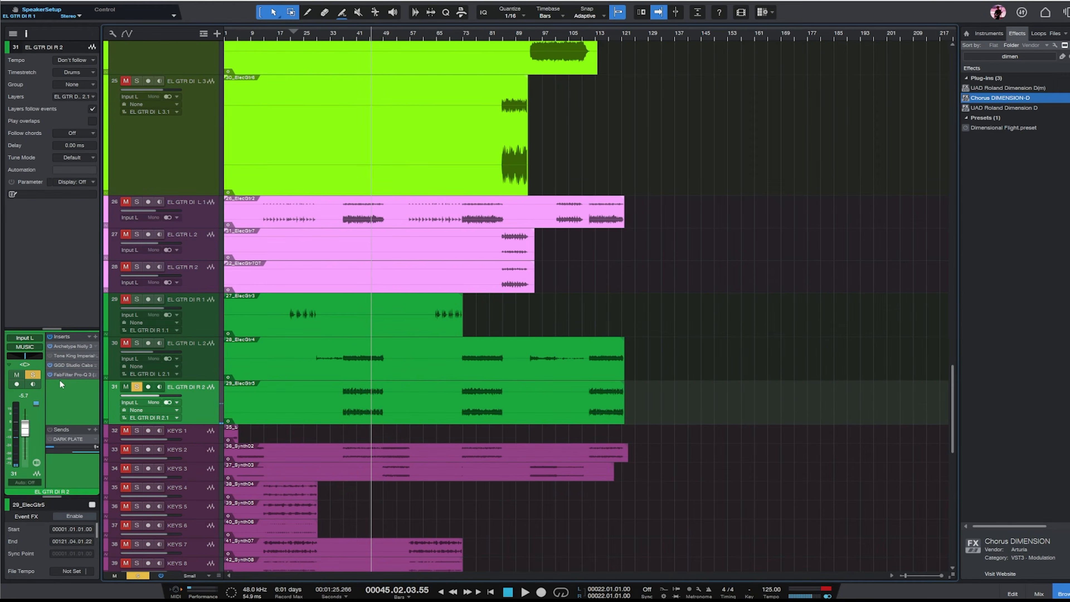
pyautogui.click(78, 374)
pyautogui.click(360, 35)
pyautogui.press('space')
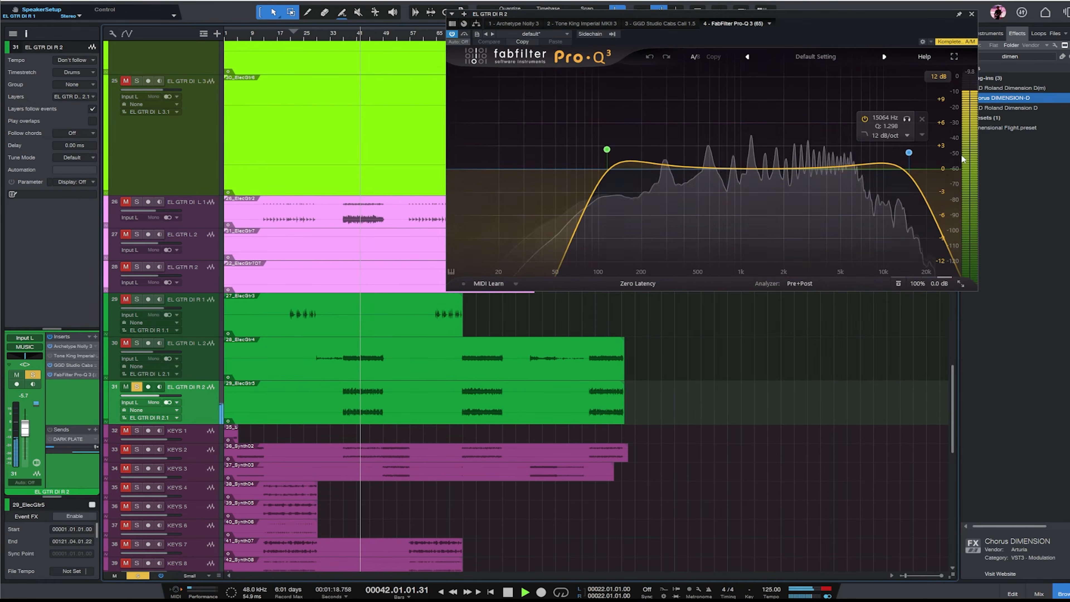
pyautogui.moveTo(909, 153); pyautogui.dragTo(886, 153)
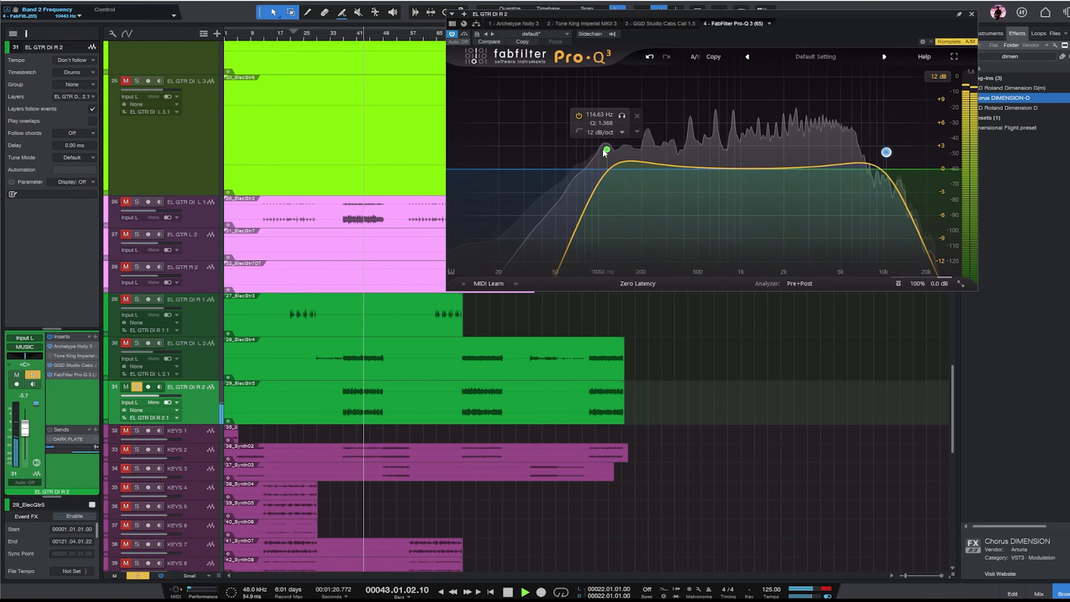
pyautogui.moveTo(607, 150); pyautogui.dragTo(729, 211)
pyautogui.click(973, 14)
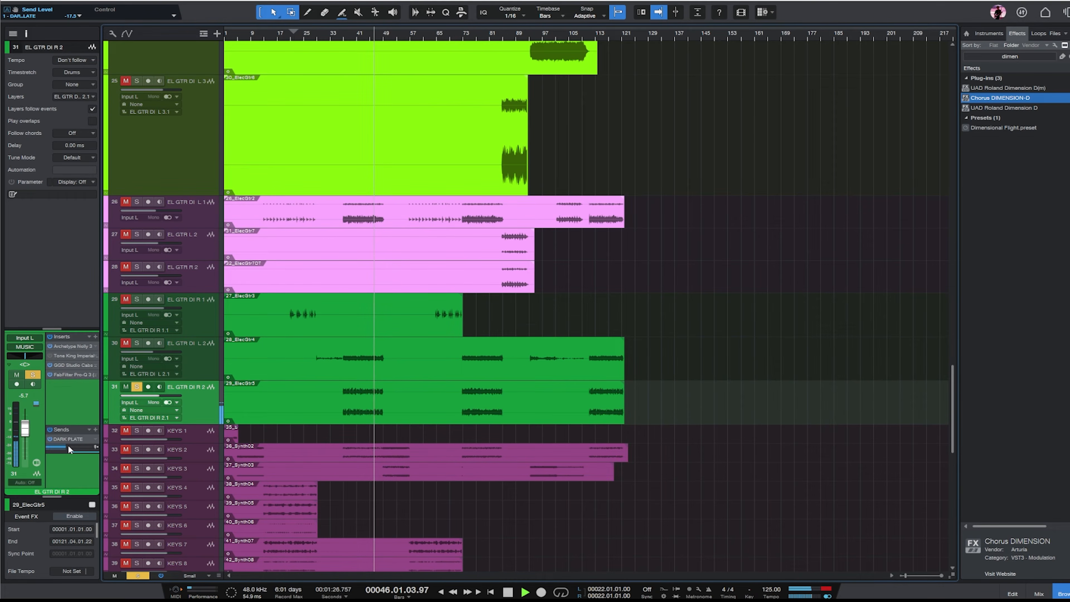
# - Raise EL GTR DI R 2's DARK PLATE send, lower the track to -7.1 dB, and clear its solo
pyautogui.moveTo(67, 445); pyautogui.dragTo(72, 450)
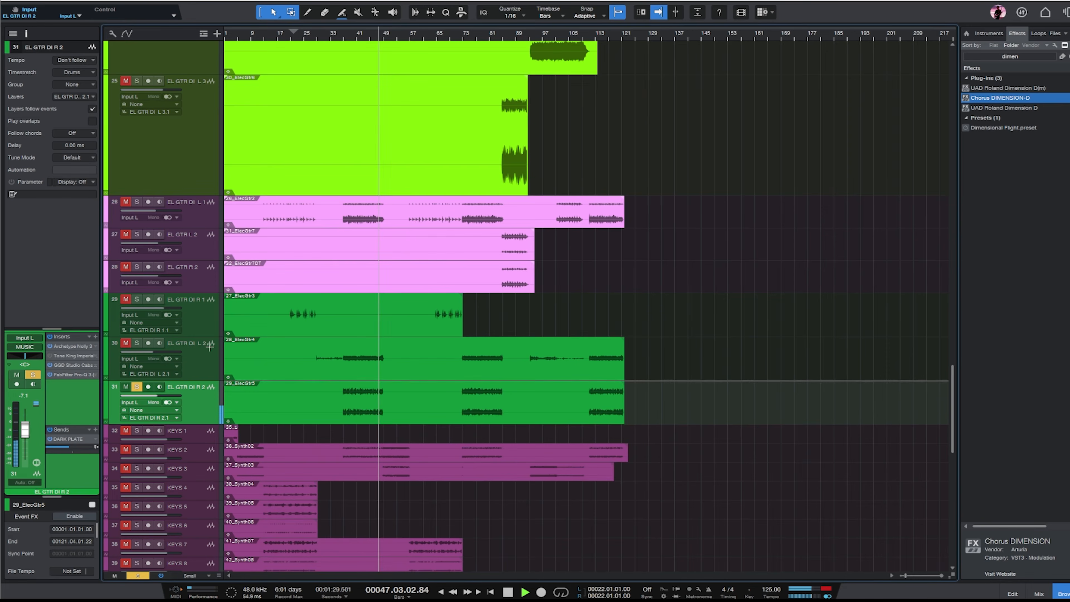
pyautogui.press('space')
pyautogui.press('s')
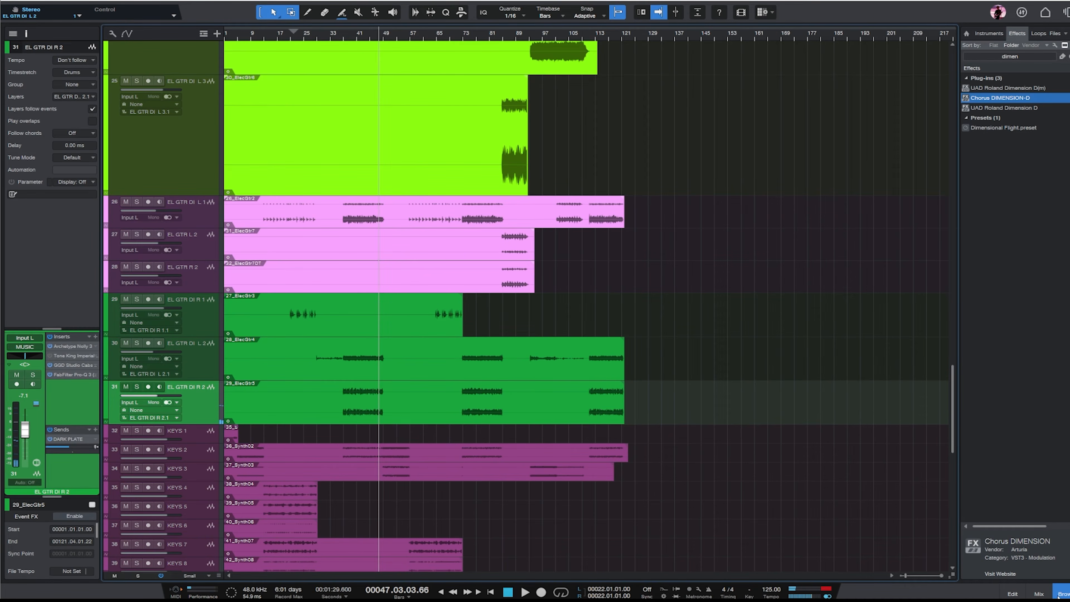
# - Show the mixer and solo the DRUMS, BASS and MUSIC buses together
pyautogui.click(1039, 593)
pyautogui.hscroll(10, 742, 458)
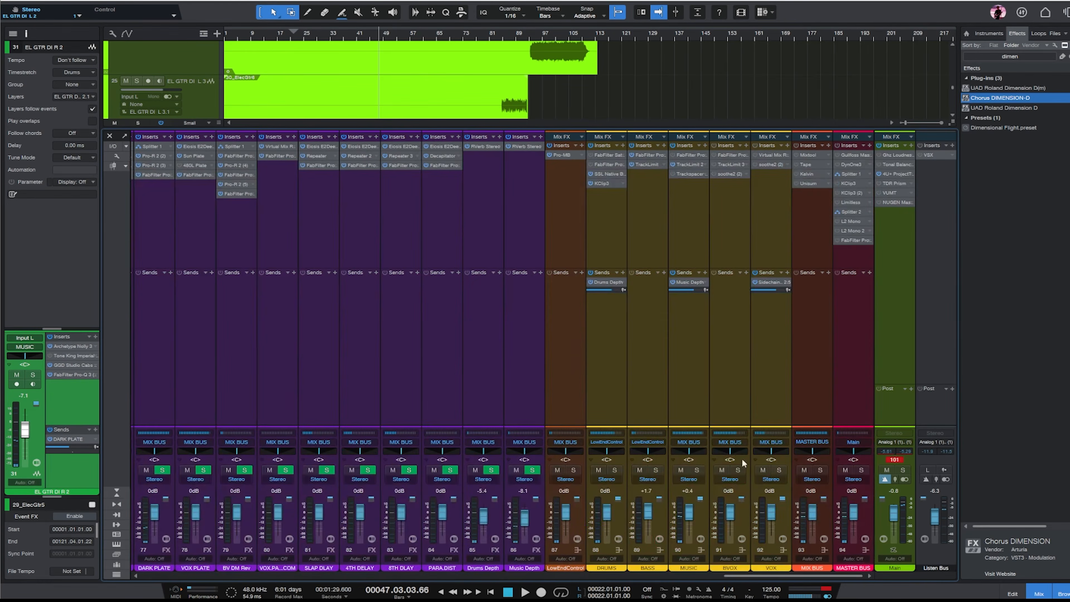
pyautogui.click(686, 392)
pyautogui.keyDown('shift'); pyautogui.click(611, 375); pyautogui.keyUp('shift')
pyautogui.click(698, 470)
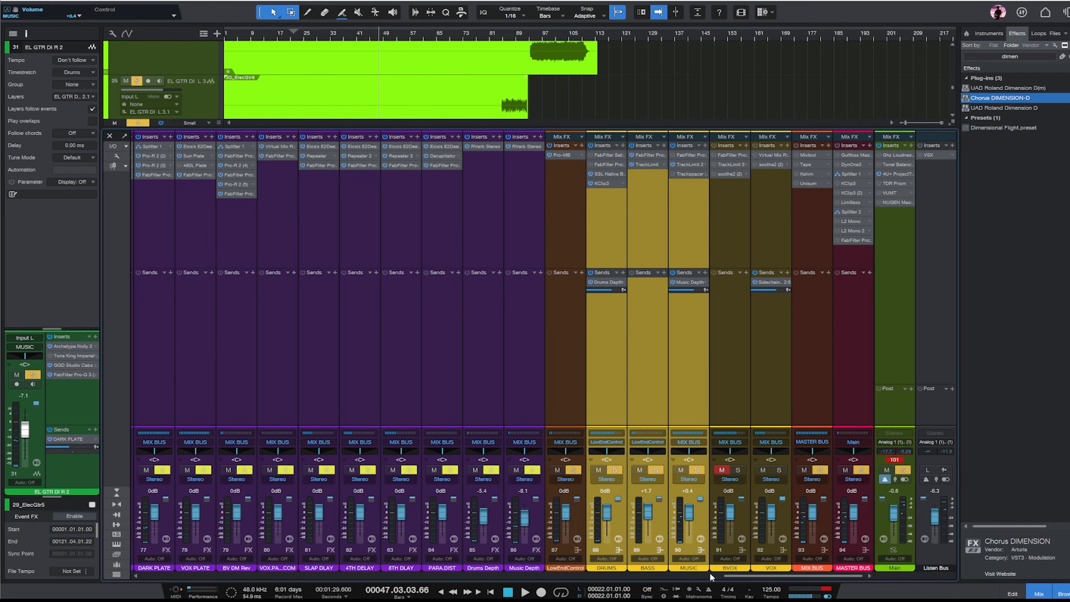
# - Select channels KEYS 1 through KEYS 10 in the mixer and mute them
pyautogui.moveTo(735, 575); pyautogui.dragTo(406, 577)
pyautogui.click(349, 387)
pyautogui.keyDown('shift'); pyautogui.click(707, 382); pyautogui.keyUp('shift')
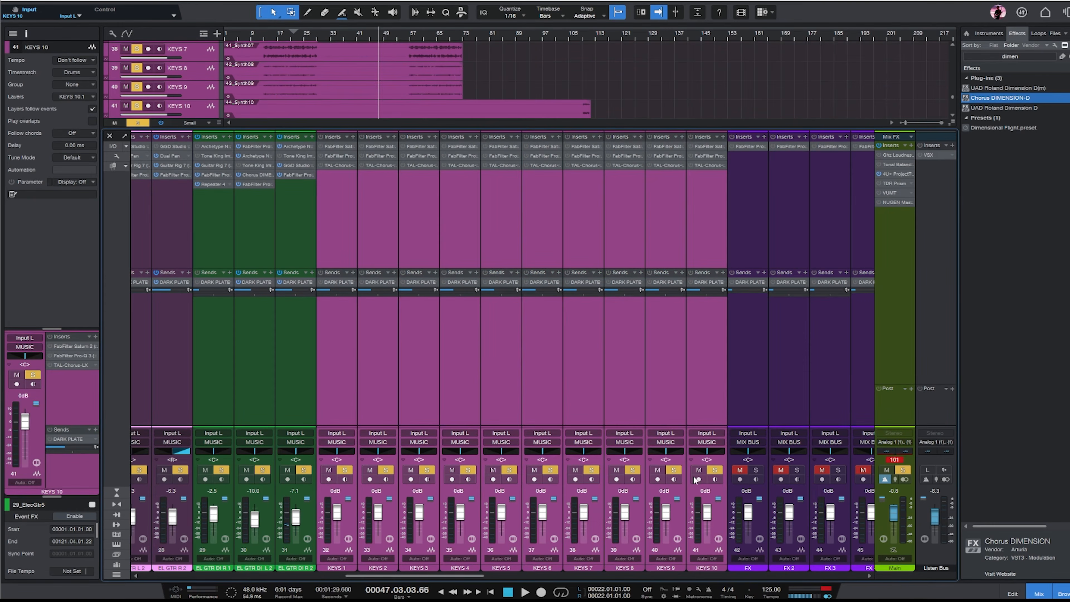
pyautogui.click(699, 472)
# - Play the soloed drums, bass and music from bar 16, check the buses, and hide the mixer to view the drum tracks
pyautogui.click(274, 39)
pyautogui.press('space')
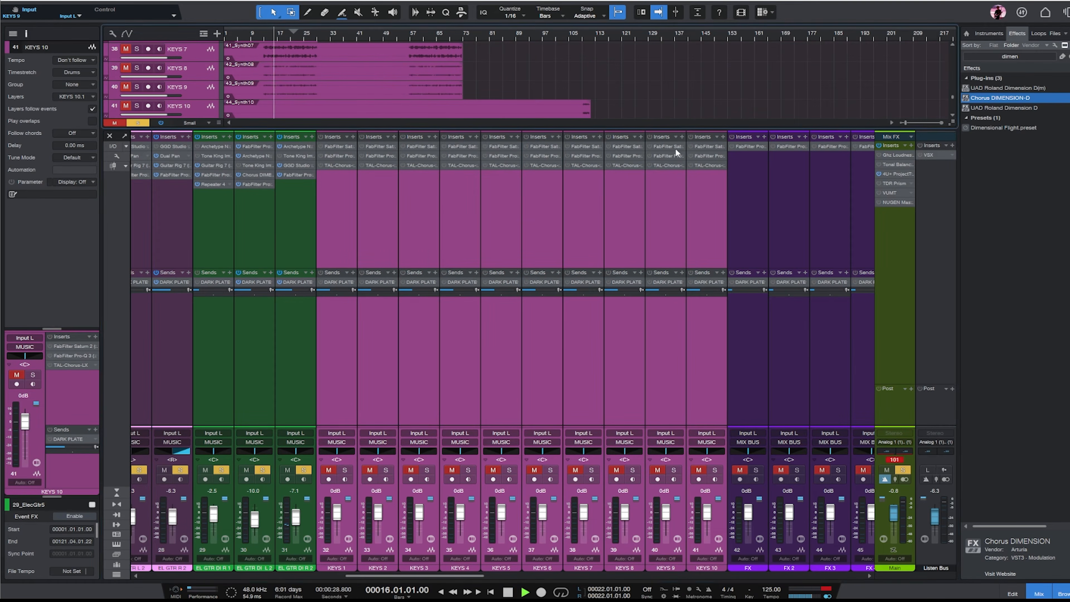
pyautogui.moveTo(407, 576); pyautogui.dragTo(872, 576)
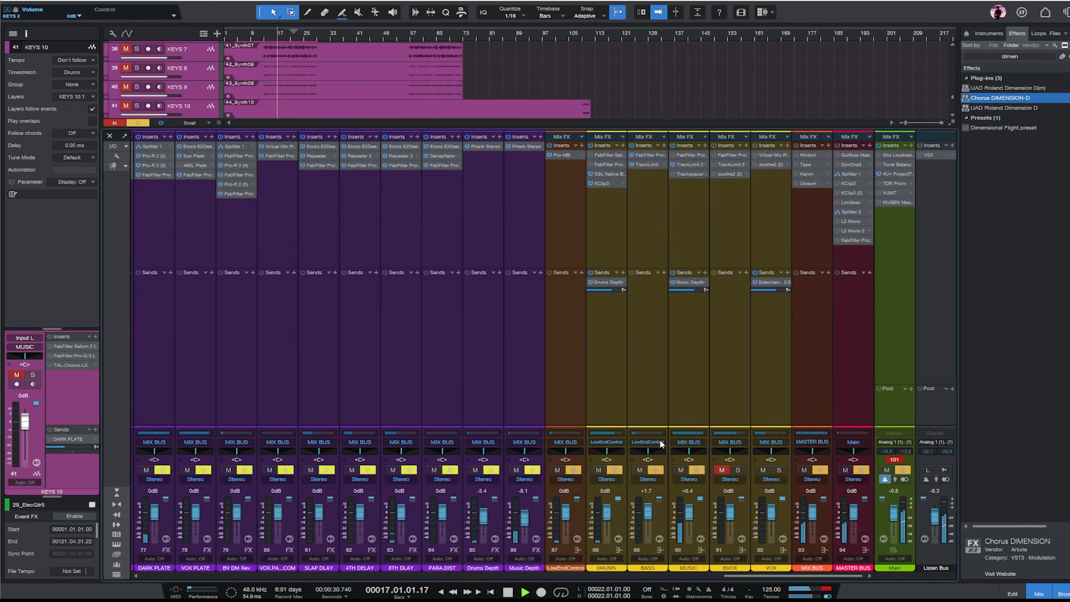
pyautogui.click(592, 249)
pyautogui.press('F3')
pyautogui.scroll(15, 564, 241)
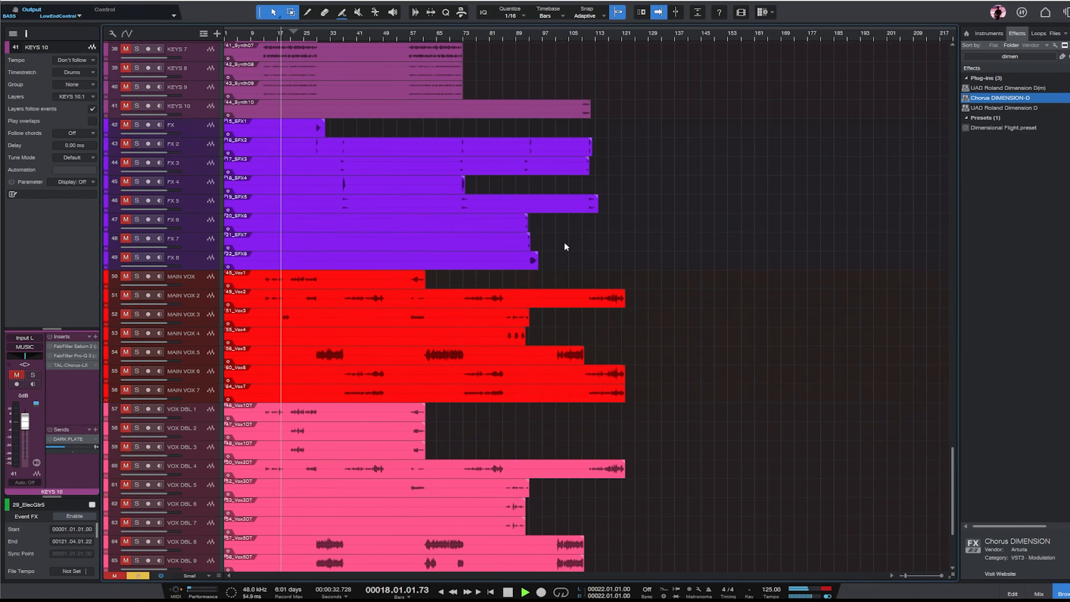
pyautogui.scroll(8, 458, 83)
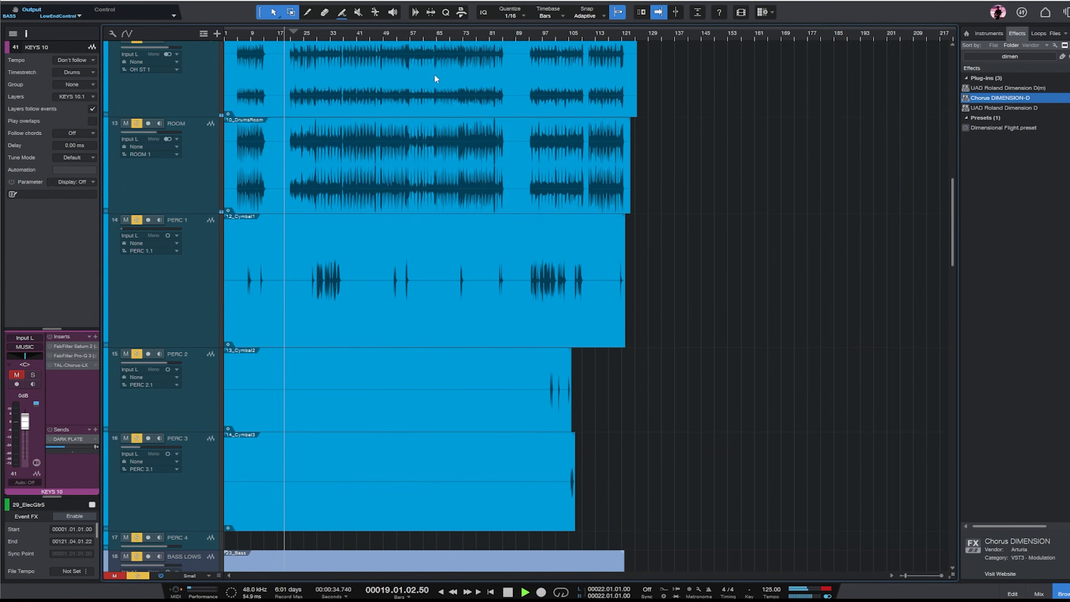
# - Review the arrangement, select the three EL GTR DI tracks one after another, and set EL GTR DI R 2's volume to -4.8 dB
pyautogui.scroll(-20, 737, 158)
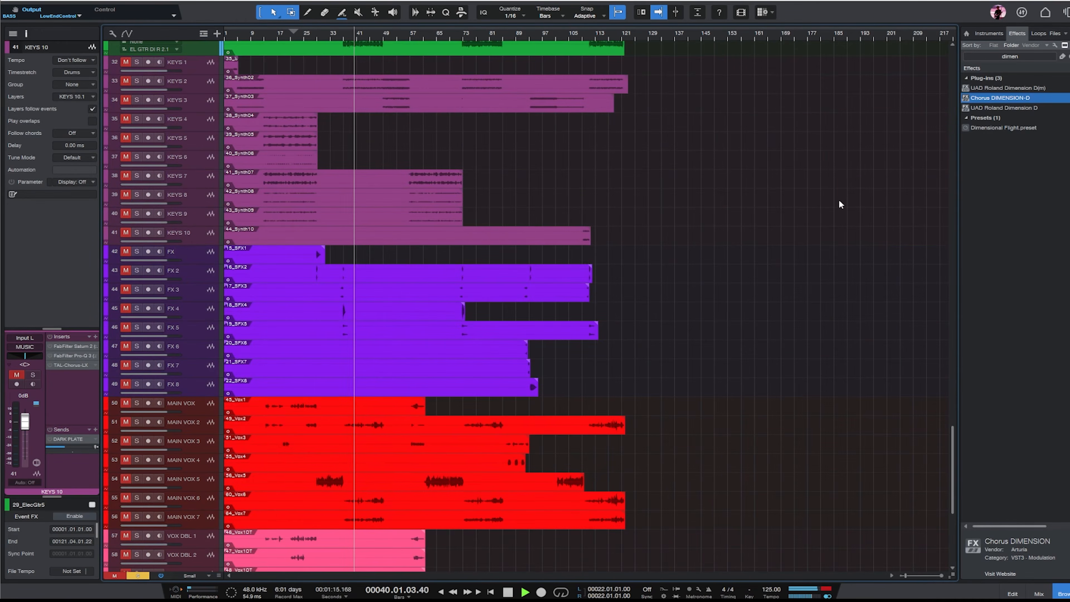
pyautogui.scroll(5, 864, 208)
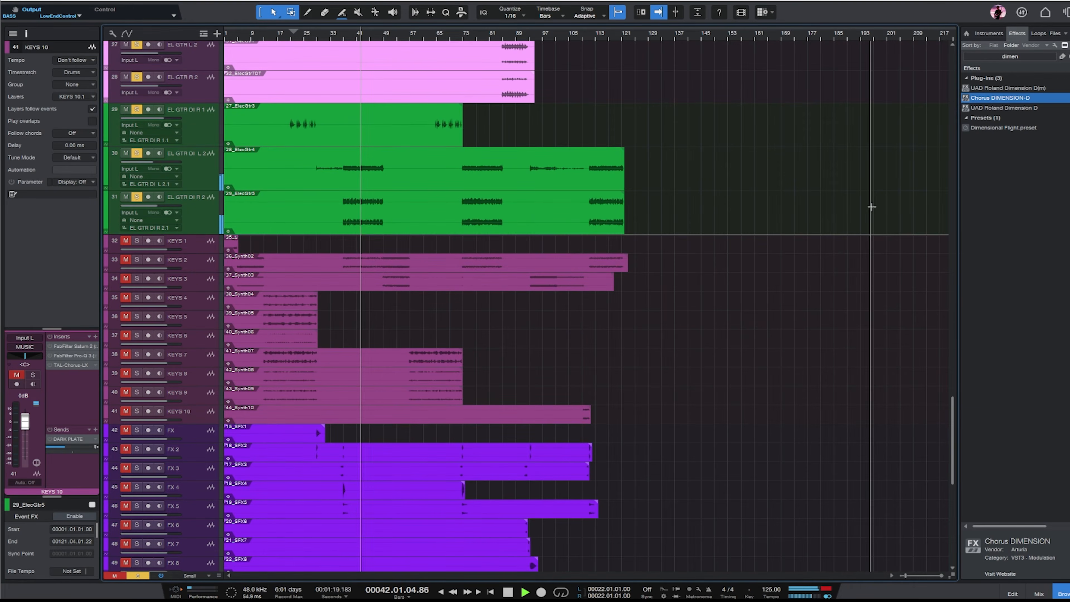
pyautogui.scroll(4, 617, 216)
pyautogui.click(200, 275)
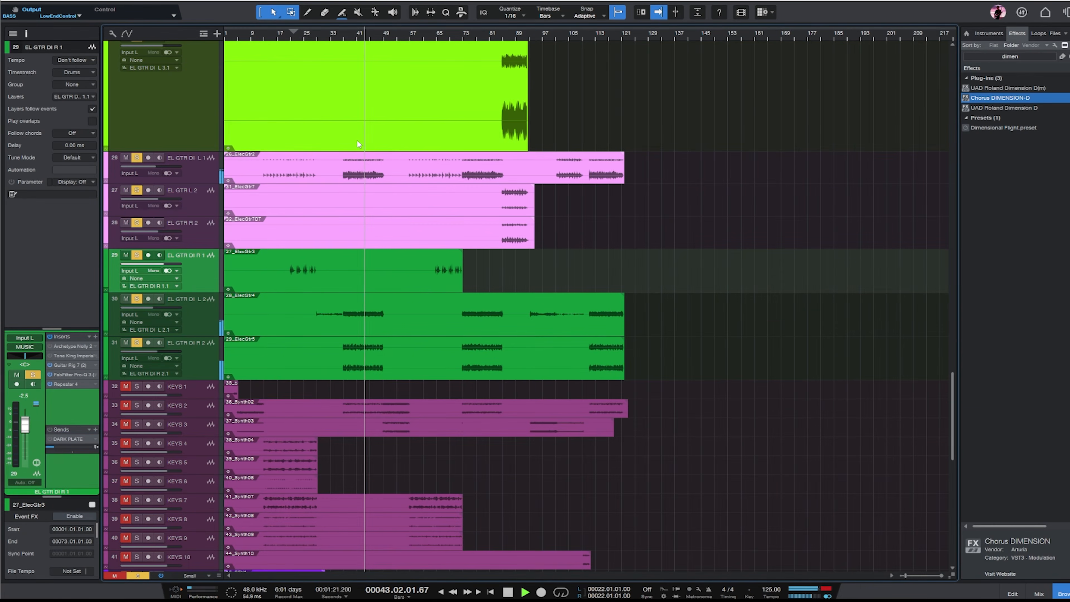
pyautogui.click(167, 317)
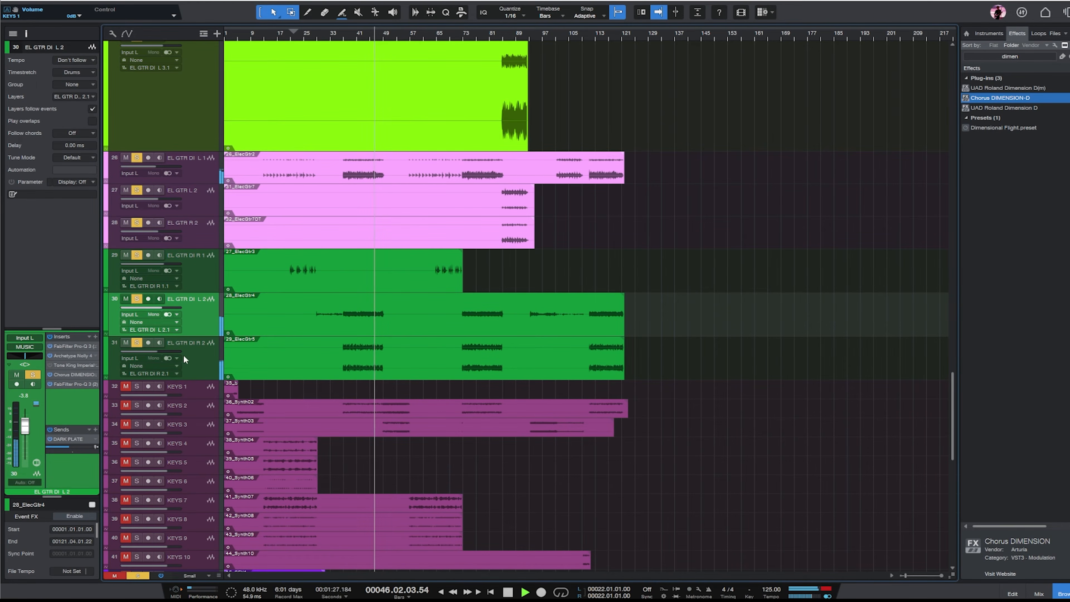
pyautogui.click(152, 374)
pyautogui.press('F3')
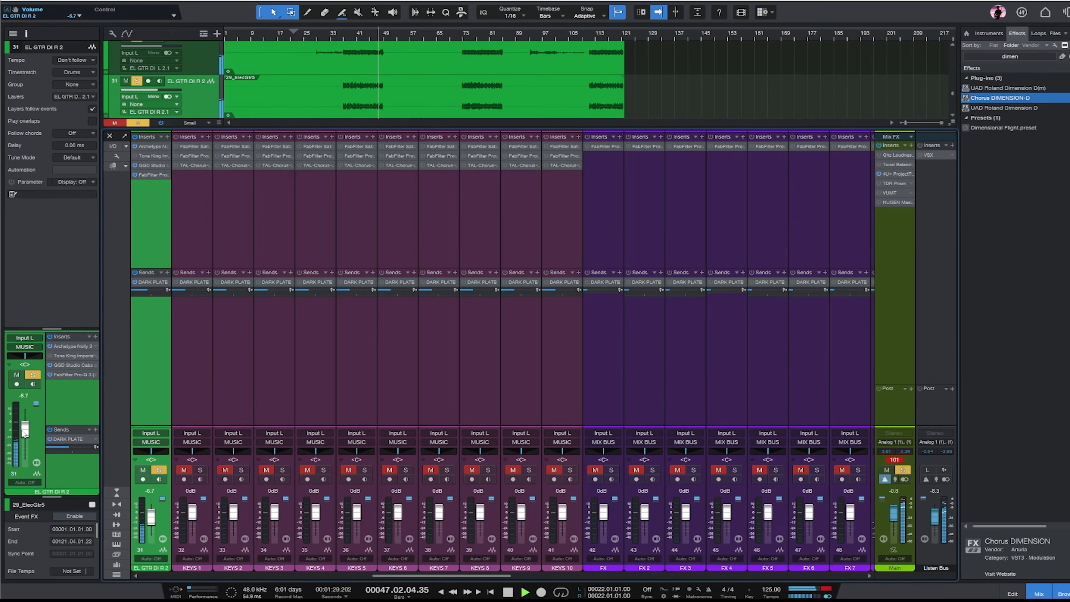
pyautogui.click(1038, 594)
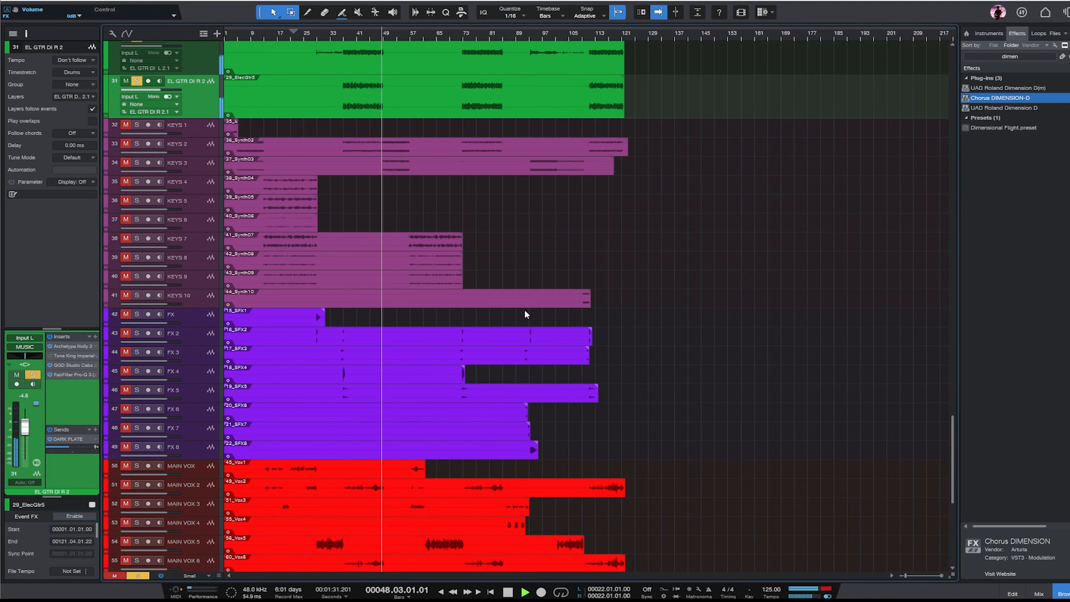
# - Look over the bass, guitar, keys, FX and vocal tracks in the arrangement, and stop playback
pyautogui.scroll(5, 729, 295)
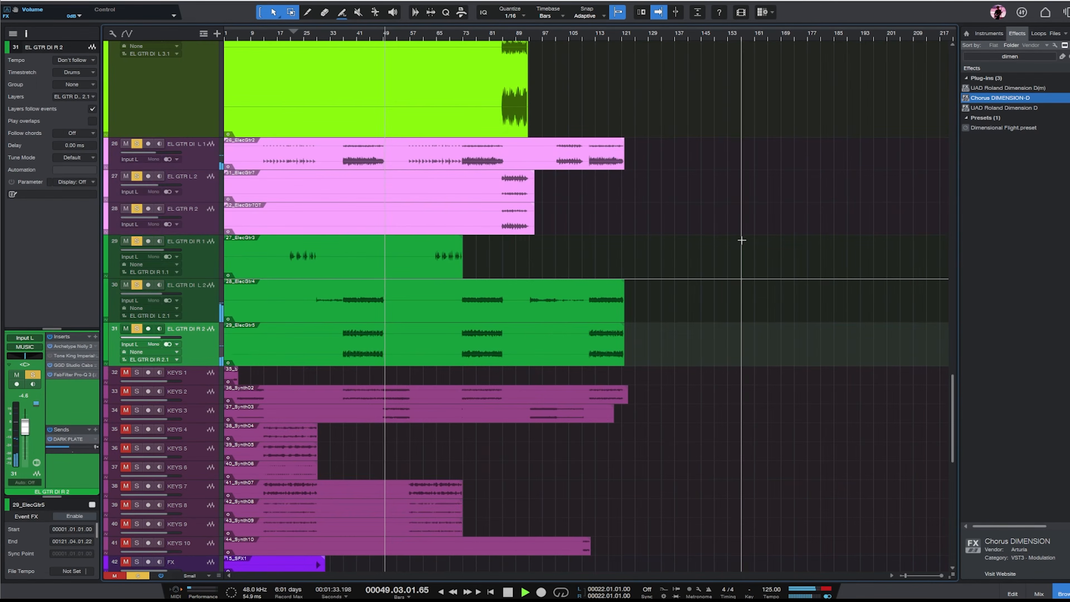
pyautogui.scroll(7, 743, 229)
pyautogui.scroll(5, 744, 228)
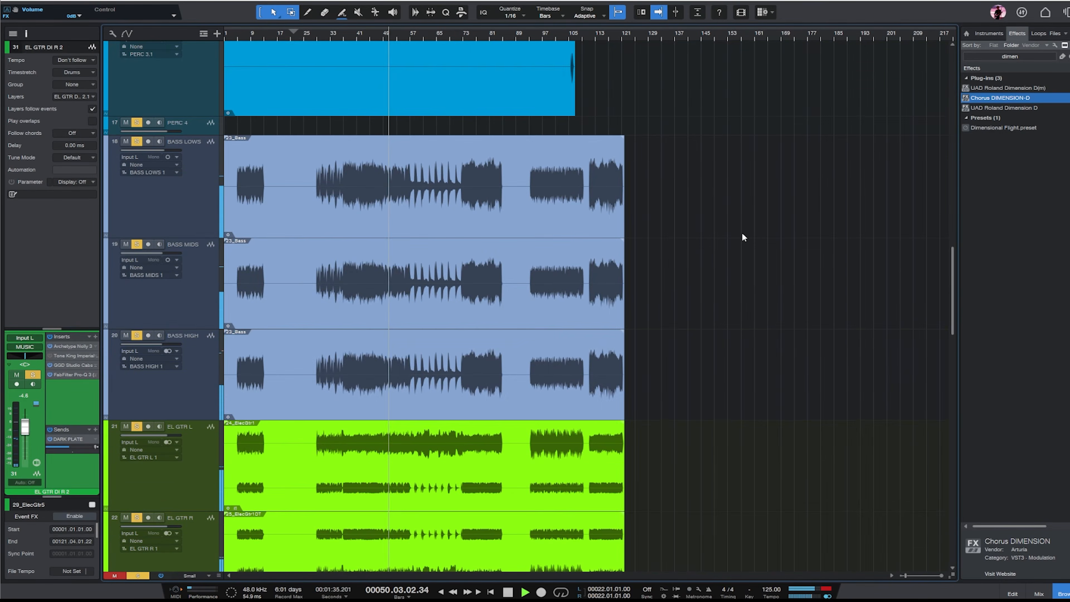
pyautogui.scroll(-3, 741, 233)
pyautogui.scroll(-8, 743, 240)
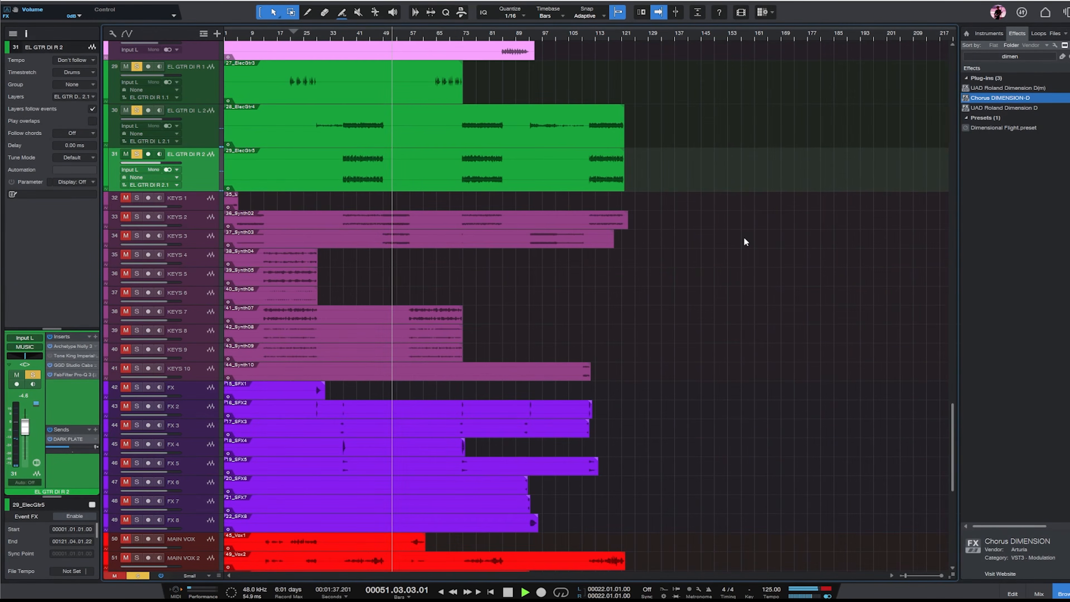
pyautogui.scroll(-2, 744, 240)
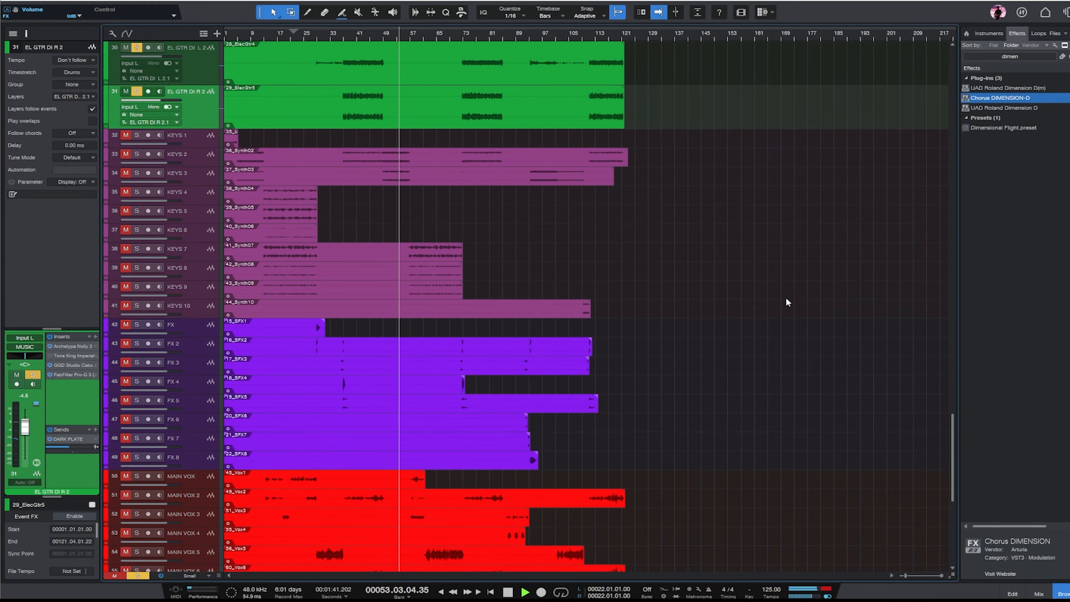
pyautogui.scroll(5, 787, 296)
pyautogui.press('space')
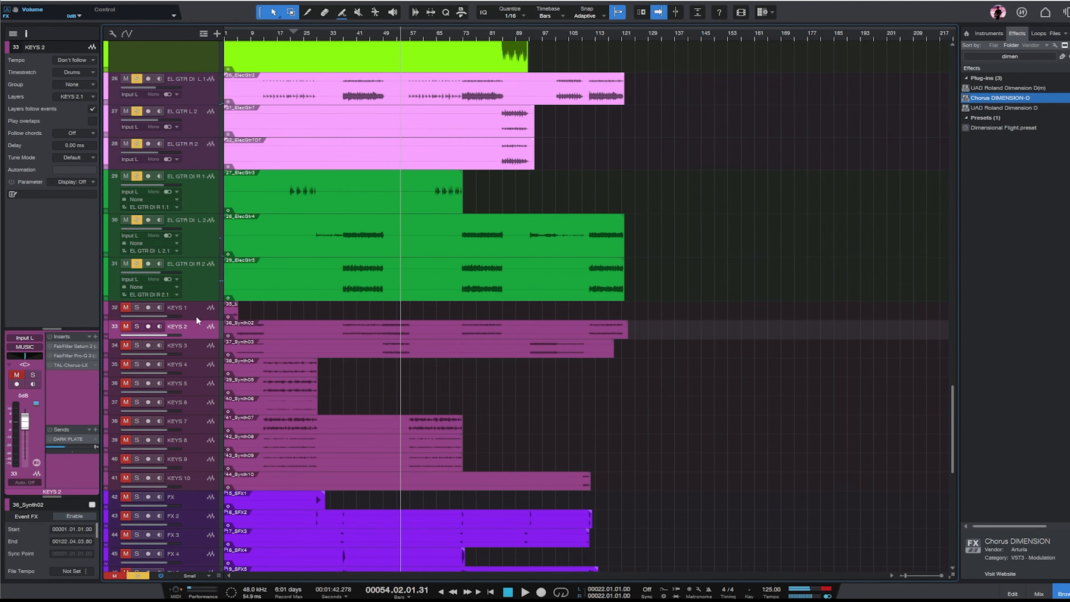
# - Clear all solos, solo KEYS 1, play it from near the song start, and make its track lane taller
pyautogui.click(196, 315)
pyautogui.click(144, 576)
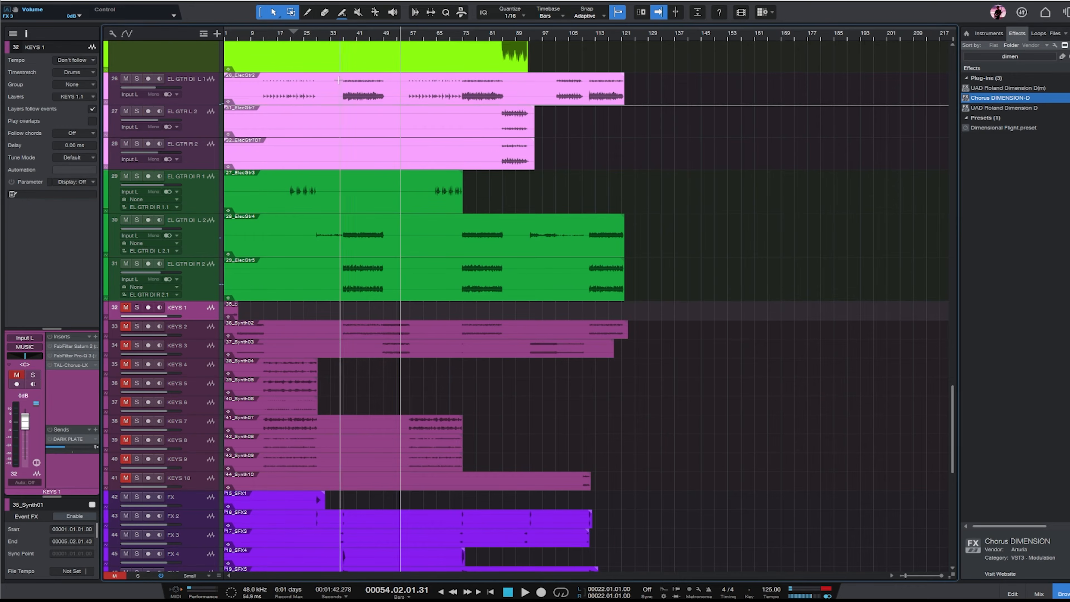
pyautogui.click(233, 35)
pyautogui.press('e')
pyautogui.press('e')
pyautogui.press('e')
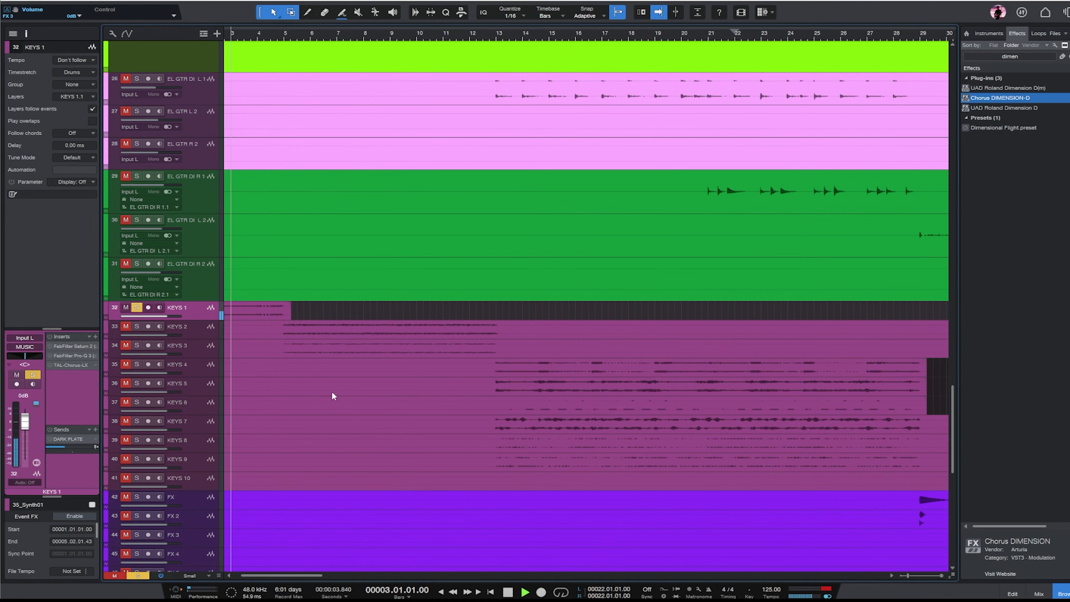
pyautogui.press('w')
pyautogui.moveTo(205, 321); pyautogui.dragTo(199, 371)
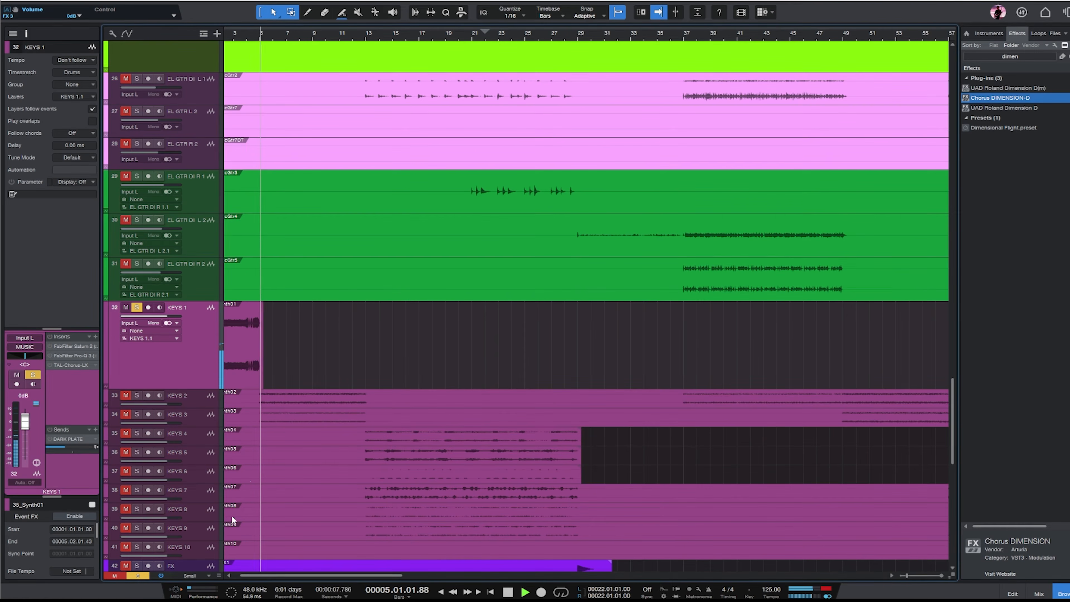
# - Lower the KEYS 1 volume to -3.3 dB and replay the soloed track from bar 1
pyautogui.click(106, 577)
pyautogui.press('s')
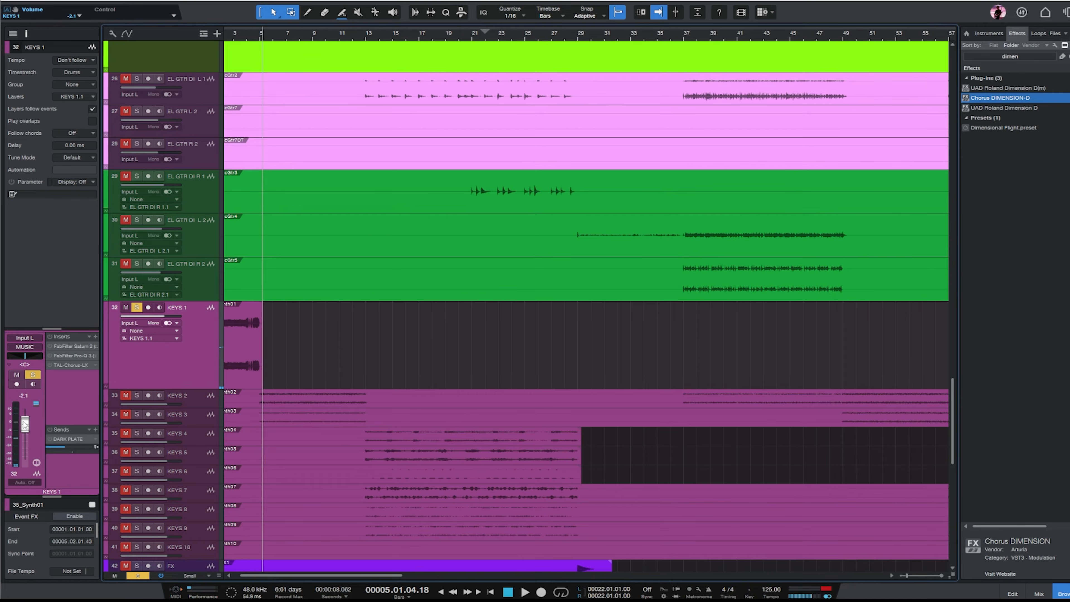
pyautogui.click(233, 38)
pyautogui.press(',')
pyautogui.press('e')
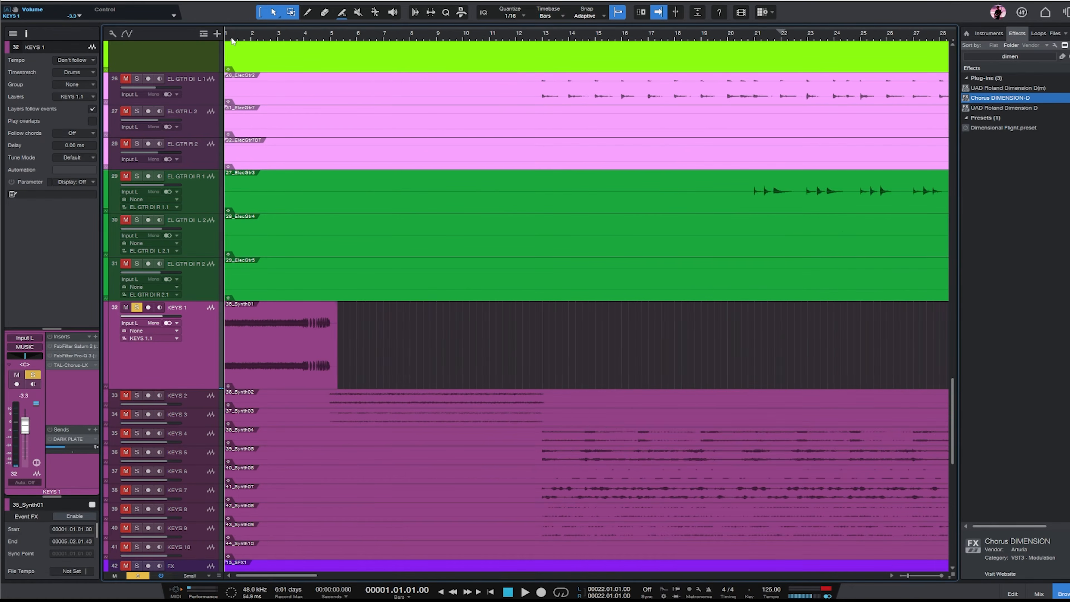
pyautogui.press('e')
pyautogui.press('space')
pyautogui.press('w')
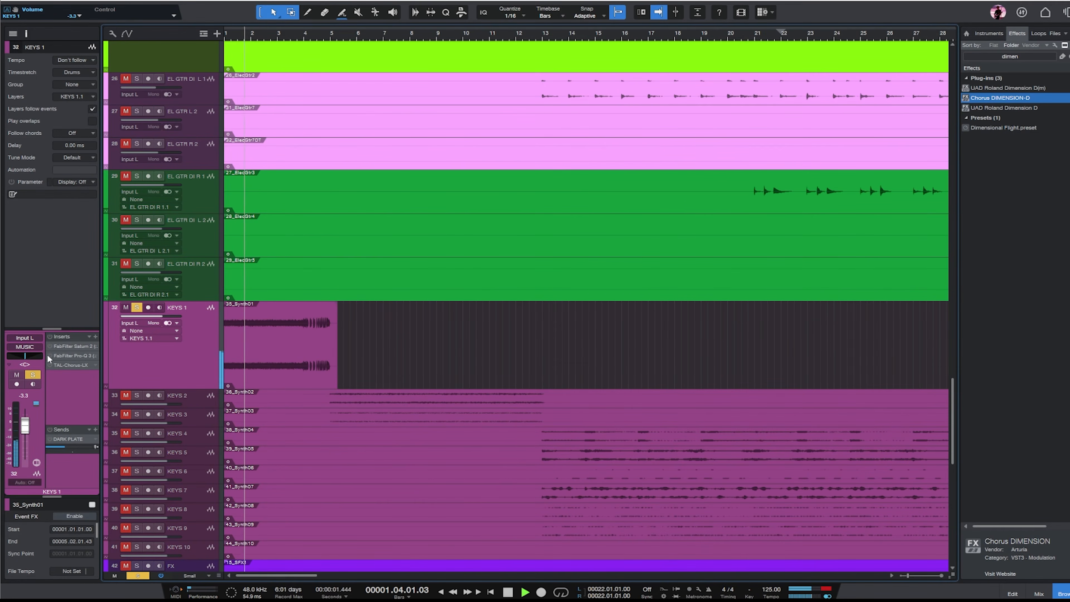
# - In the Pro-Q 3 on KEYS 1, add a -3.04 dB high shelf at about 6680 Hz and raise the low cut to about 118 Hz
pyautogui.click(72, 356)
pyautogui.moveTo(1066, 134); pyautogui.dragTo(554, 128)
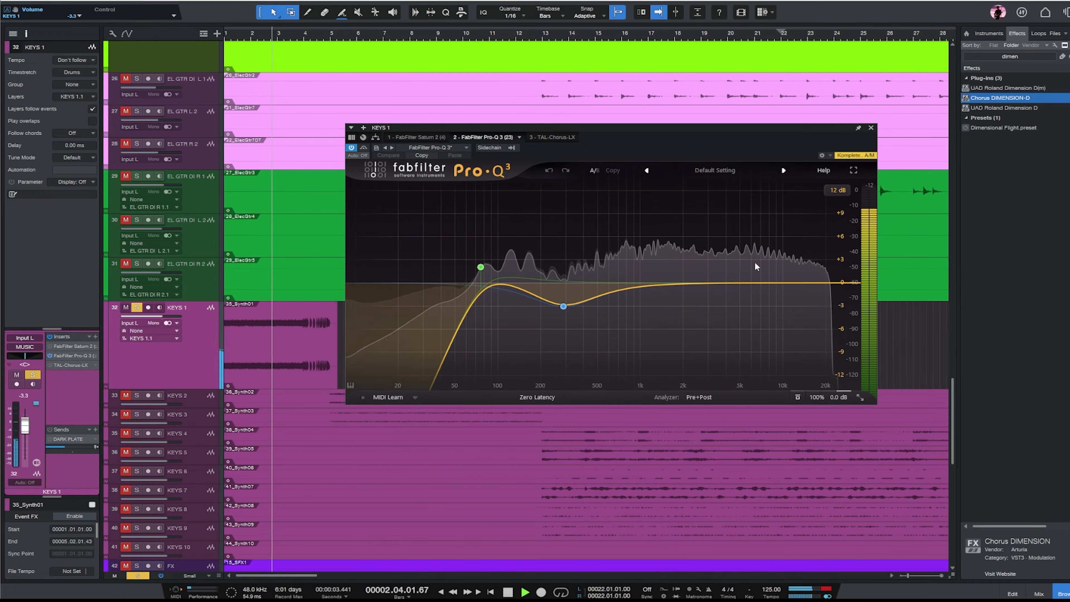
pyautogui.moveTo(778, 283); pyautogui.dragTo(762, 313)
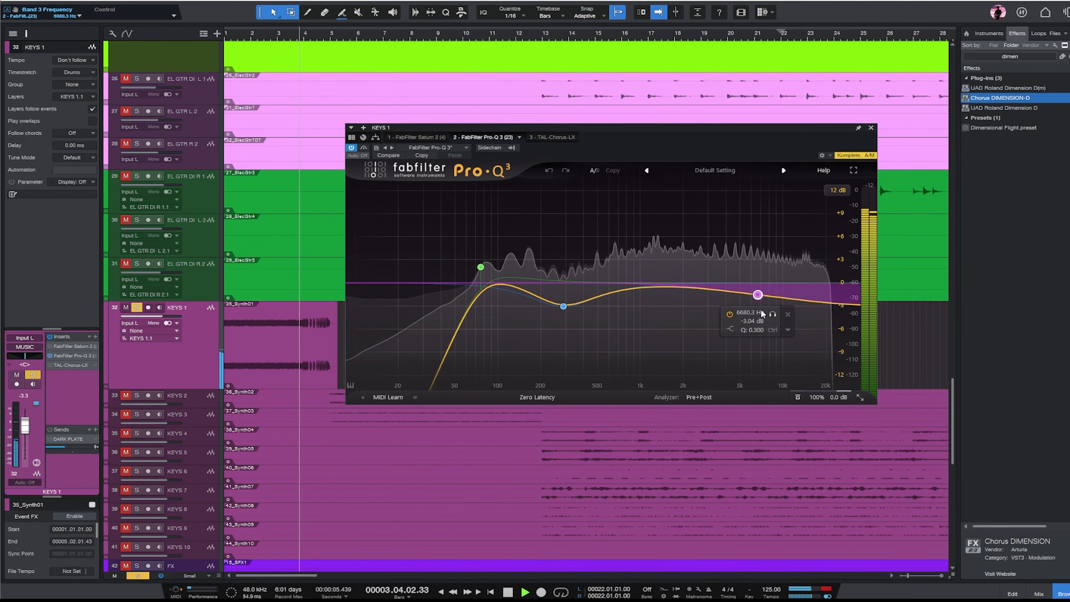
pyautogui.moveTo(480, 267); pyautogui.dragTo(508, 269)
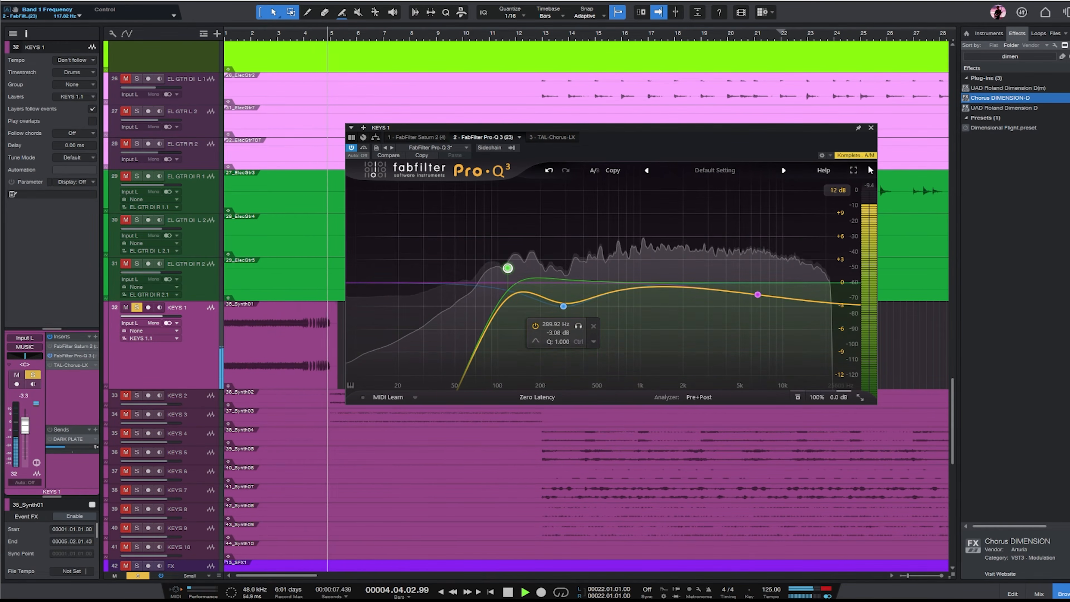
pyautogui.click(871, 127)
pyautogui.press('space')
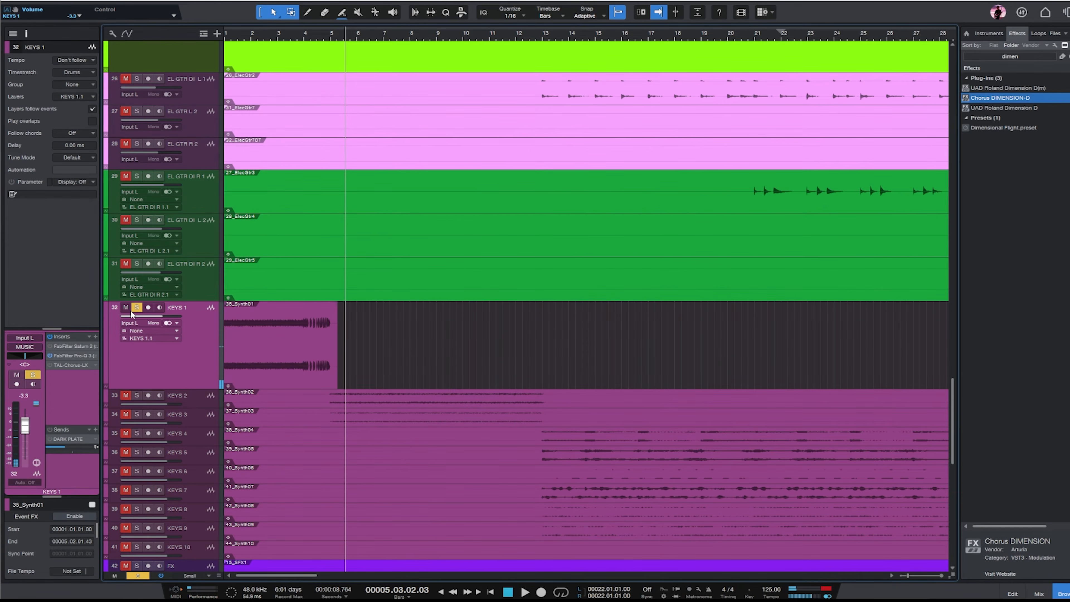
# - Unsolo KEYS 1 and make the KEYS 2 and KEYS 3 track lanes taller
pyautogui.press('w')
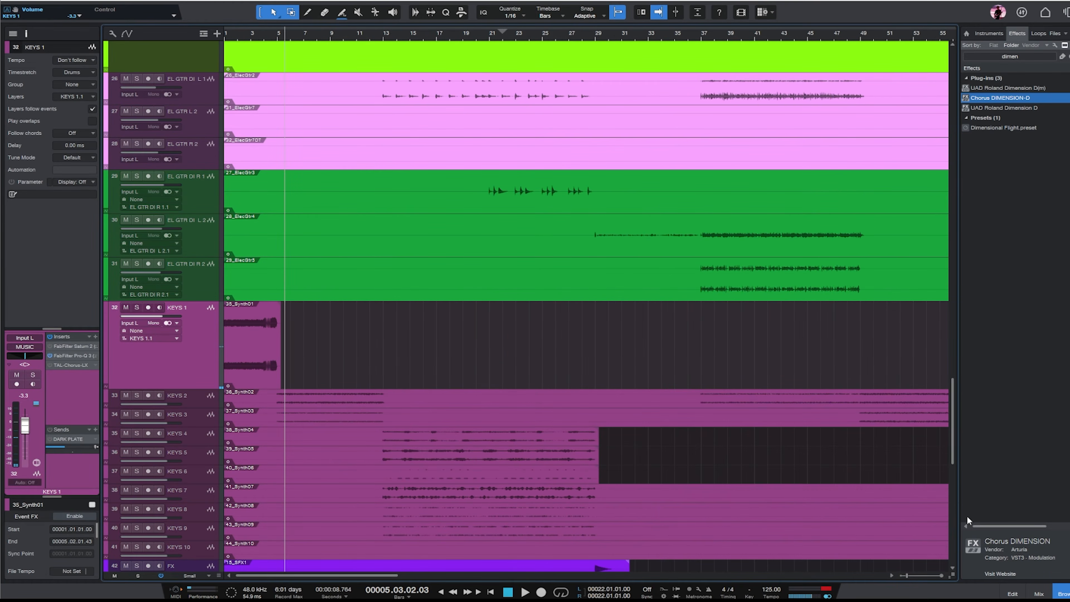
pyautogui.moveTo(953, 446); pyautogui.dragTo(961, 469)
pyautogui.press('e')
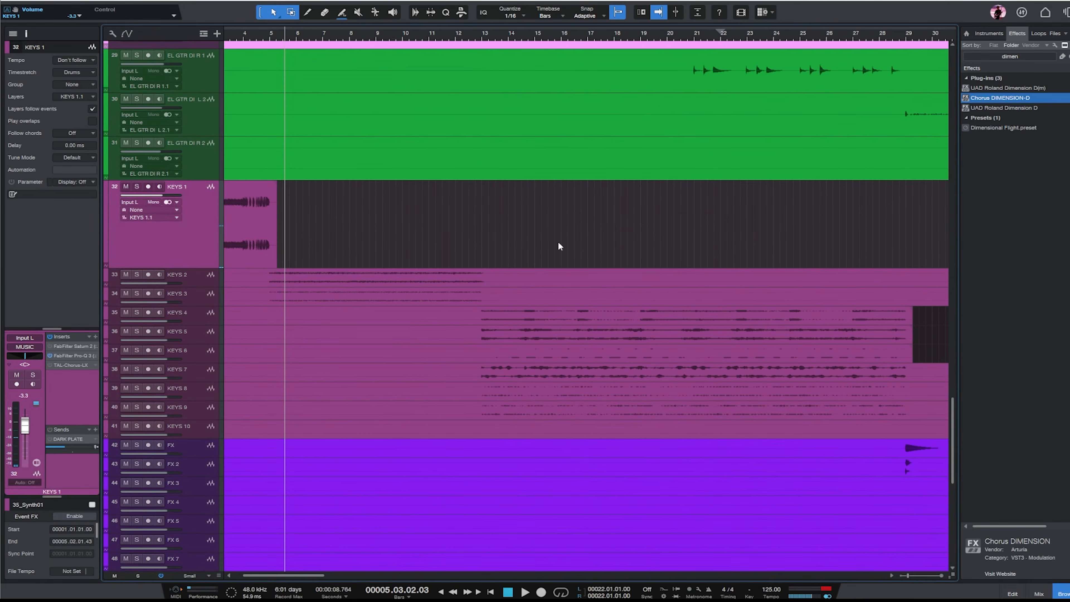
pyautogui.click(158, 277)
pyautogui.keyDown('shift'); pyautogui.click(204, 298); pyautogui.keyUp('shift')
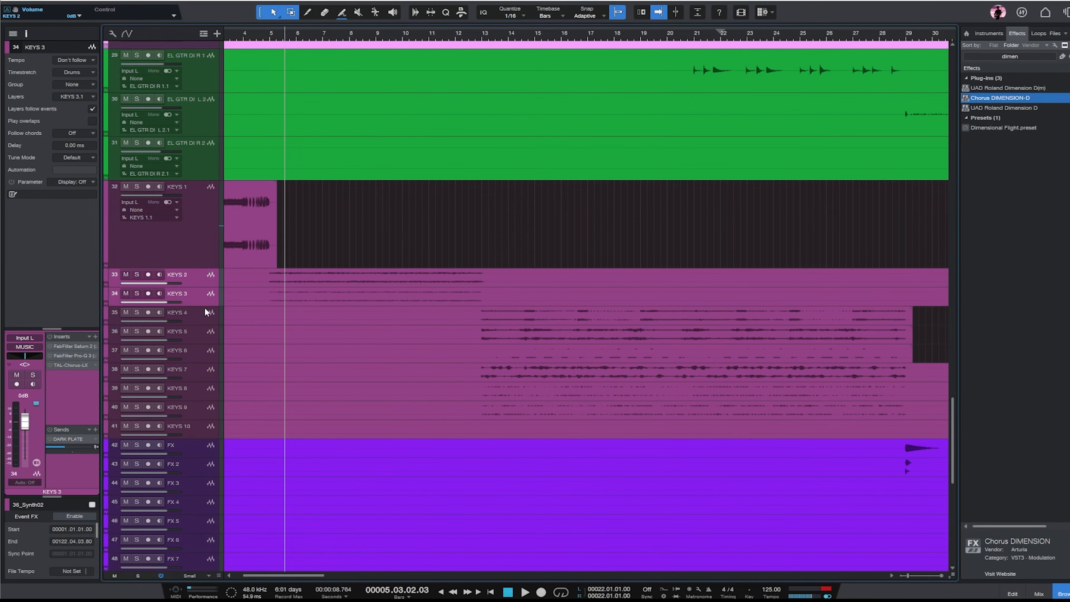
pyautogui.moveTo(203, 306); pyautogui.dragTo(192, 404)
# - Audition KEYS 2 in solo, solo KEYS 3 in its place, and stop playback
pyautogui.click(192, 340)
pyautogui.press('s')
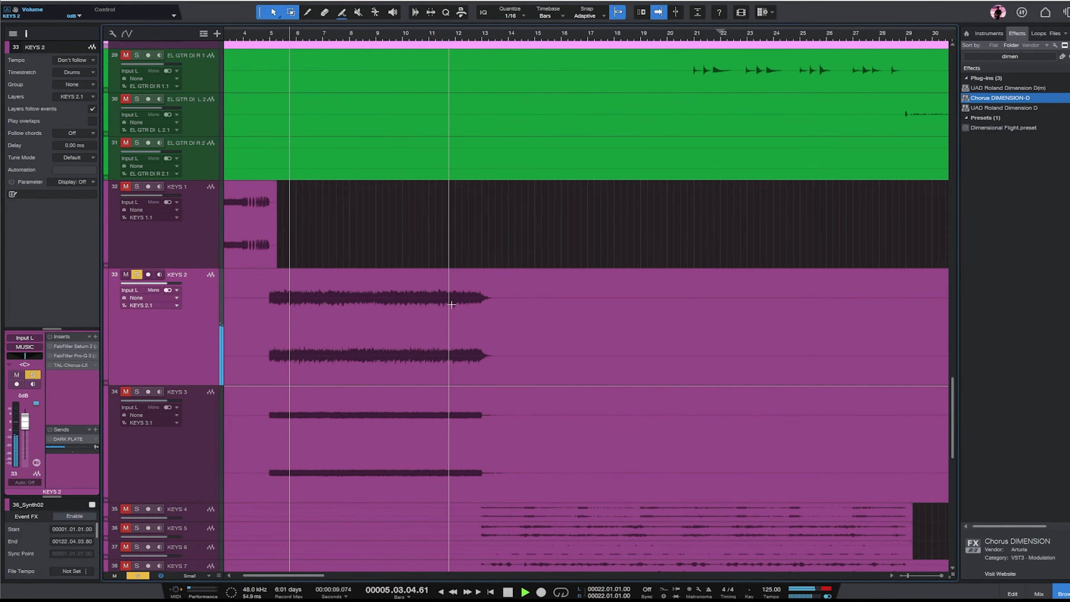
pyautogui.click(181, 446)
pyautogui.press('s')
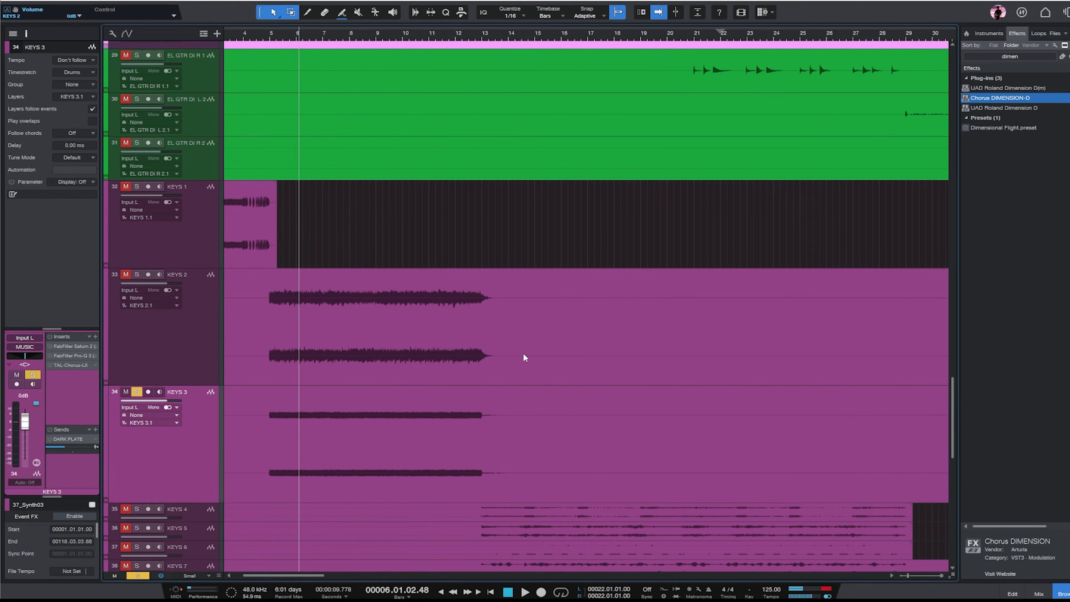
pyautogui.press('space')
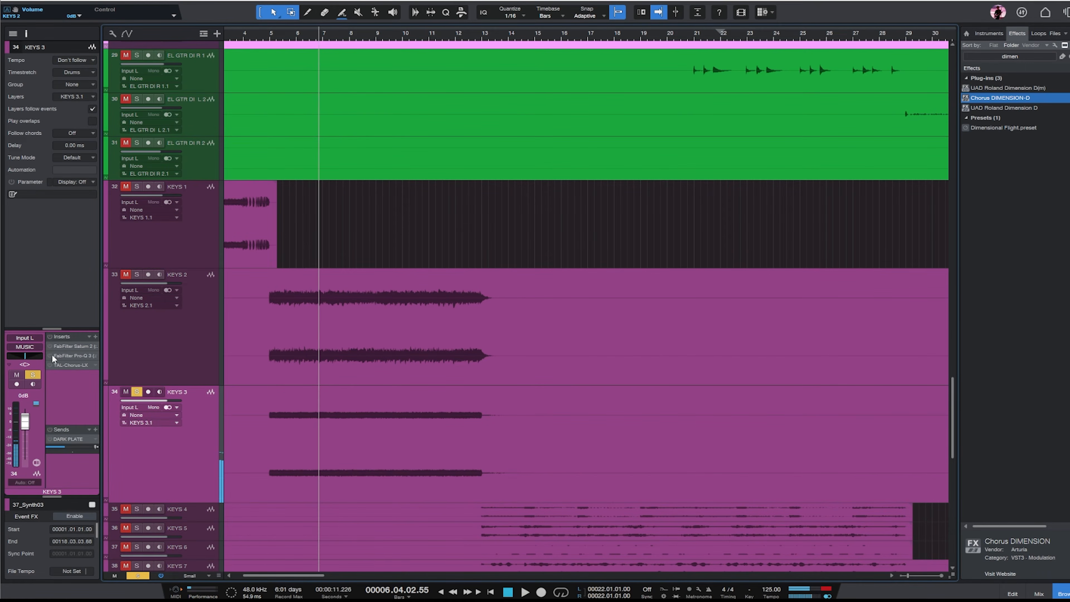
# - In the Pro-Q 3 on KEYS 3, set the low cut to about 243 Hz, the bell to 925 Hz, and add a high cut at about 5.7 kHz
pyautogui.click(79, 355)
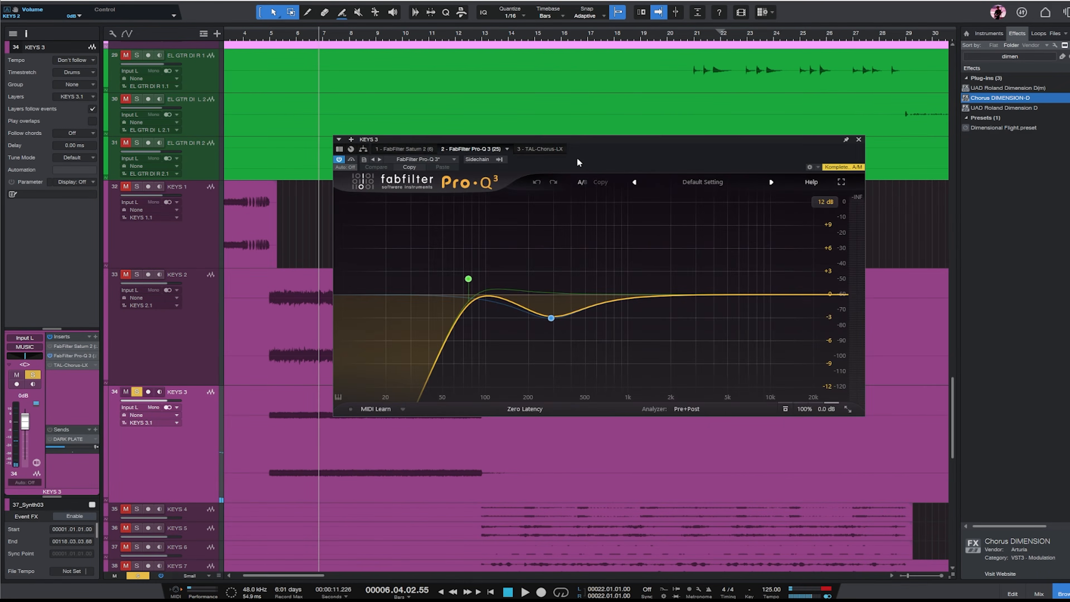
pyautogui.moveTo(336, 238); pyautogui.dragTo(337, 238)
pyautogui.moveTo(468, 279); pyautogui.dragTo(540, 279)
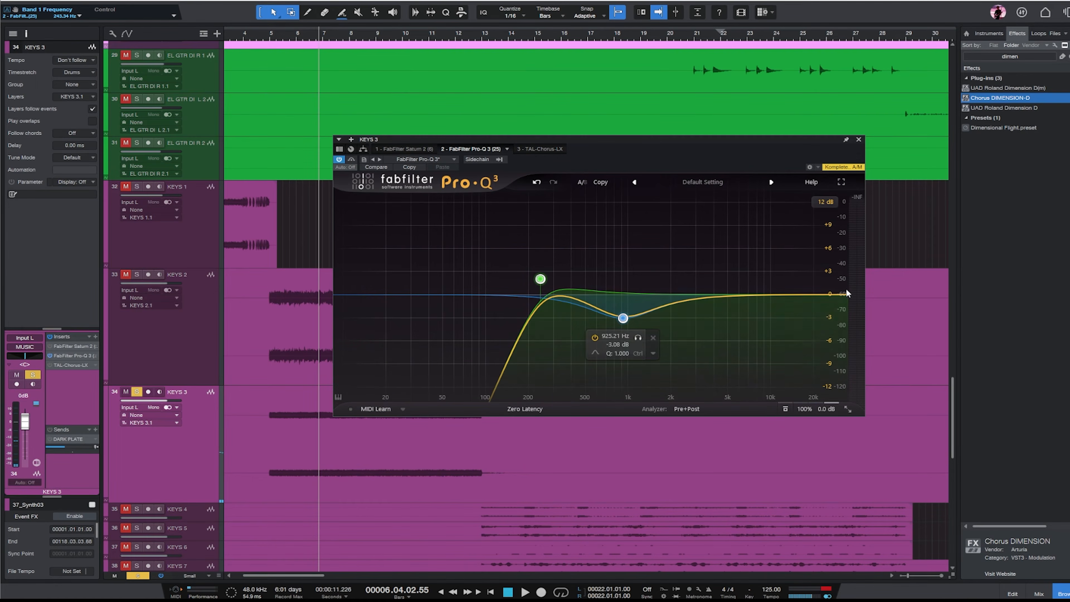
pyautogui.click(817, 294)
pyautogui.moveTo(816, 294); pyautogui.dragTo(736, 277)
# - During playback, raise the KEYS 3 low cut further and add a -4.39 dB cut at about 576 Hz with Q 3.783
pyautogui.press('space')
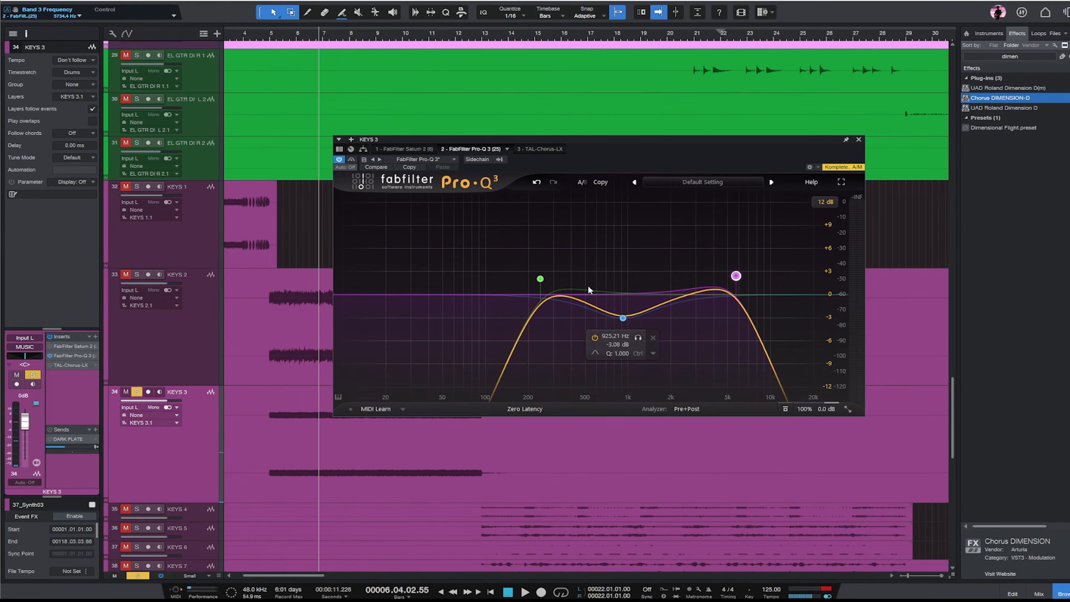
pyautogui.moveTo(540, 279); pyautogui.dragTo(579, 281)
pyautogui.moveTo(623, 319); pyautogui.dragTo(595, 330)
pyautogui.scroll(4, 594, 330)
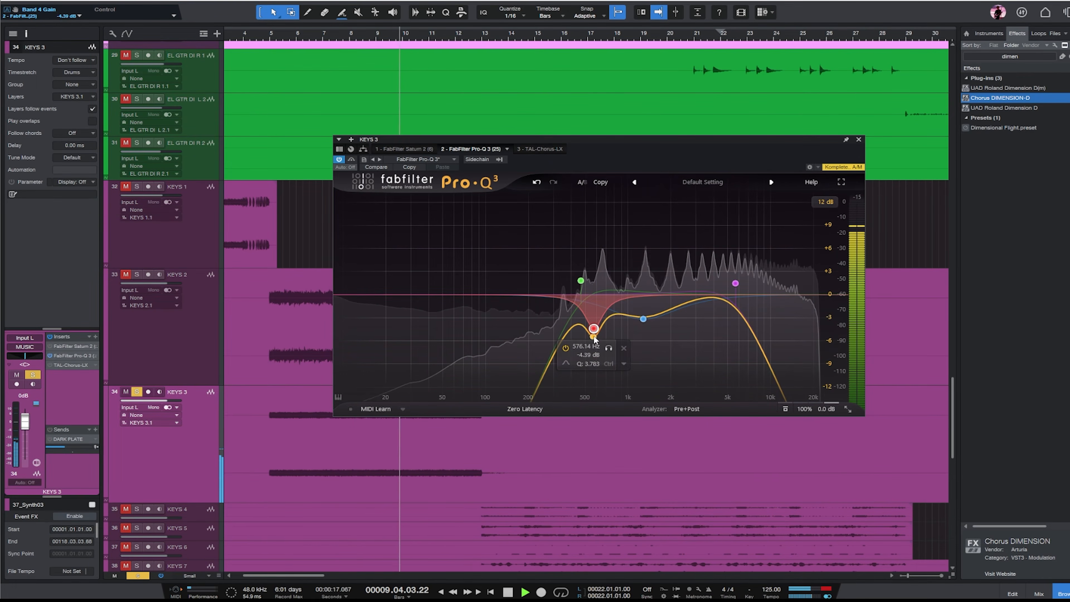
# - Set the KEYS 3 high cut to about 4998 Hz at 18 dB/oct and close the equalizer
pyautogui.moveTo(736, 283); pyautogui.dragTo(728, 285)
pyautogui.keyDown('alt'); pyautogui.keyDown('shift'); pyautogui.click(738, 284); pyautogui.keyUp('shift'); pyautogui.keyUp('alt')
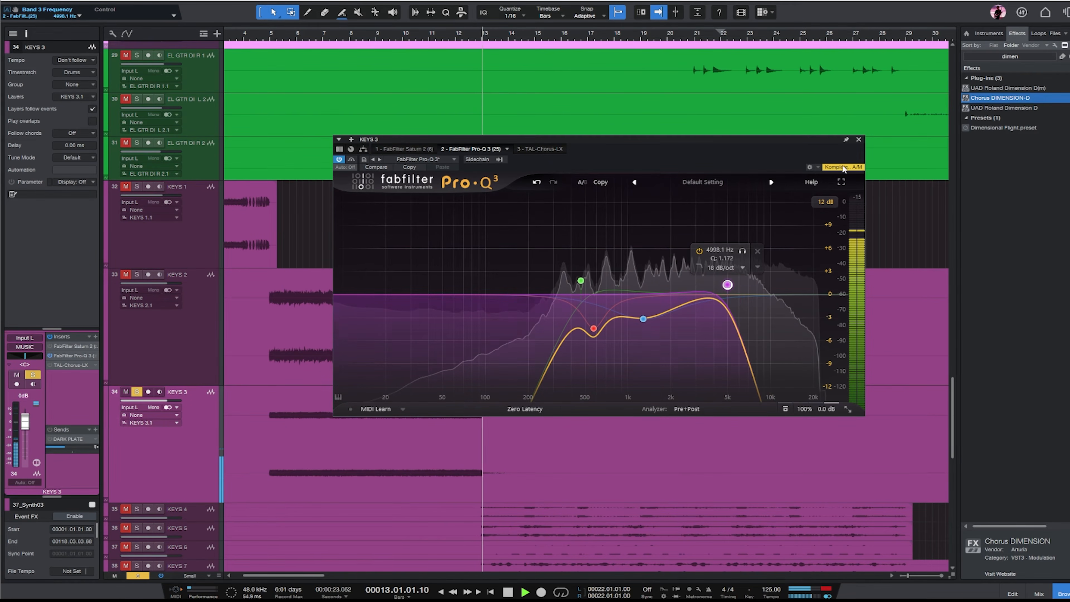
pyautogui.click(859, 139)
# - Unsolo KEYS 3, play KEYS 2 in solo, and open its Pro-Q 3 equalizer
pyautogui.press('w')
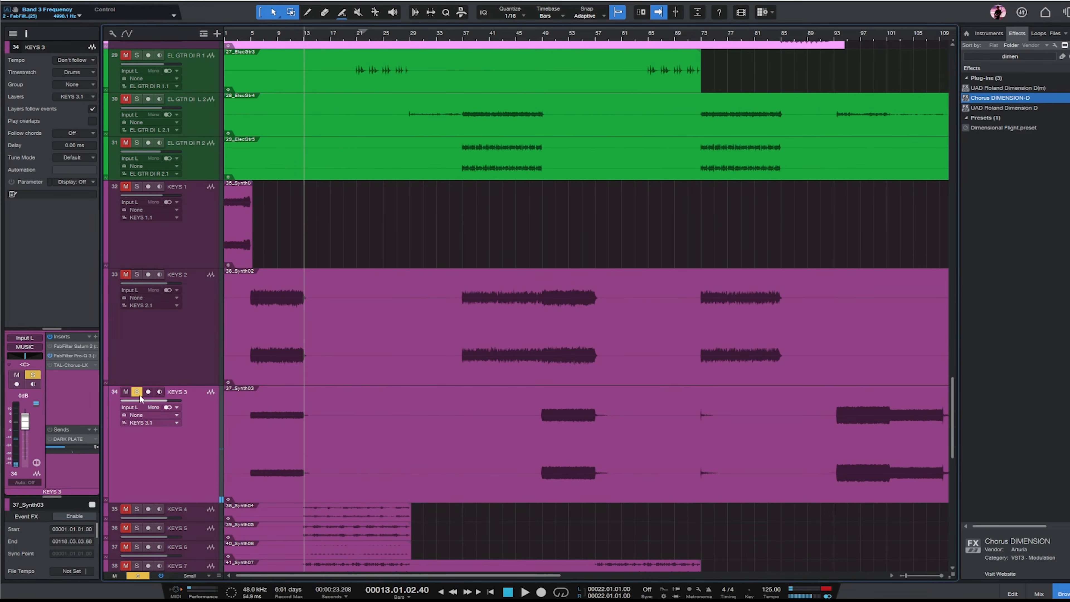
pyautogui.click(138, 392)
pyautogui.click(167, 328)
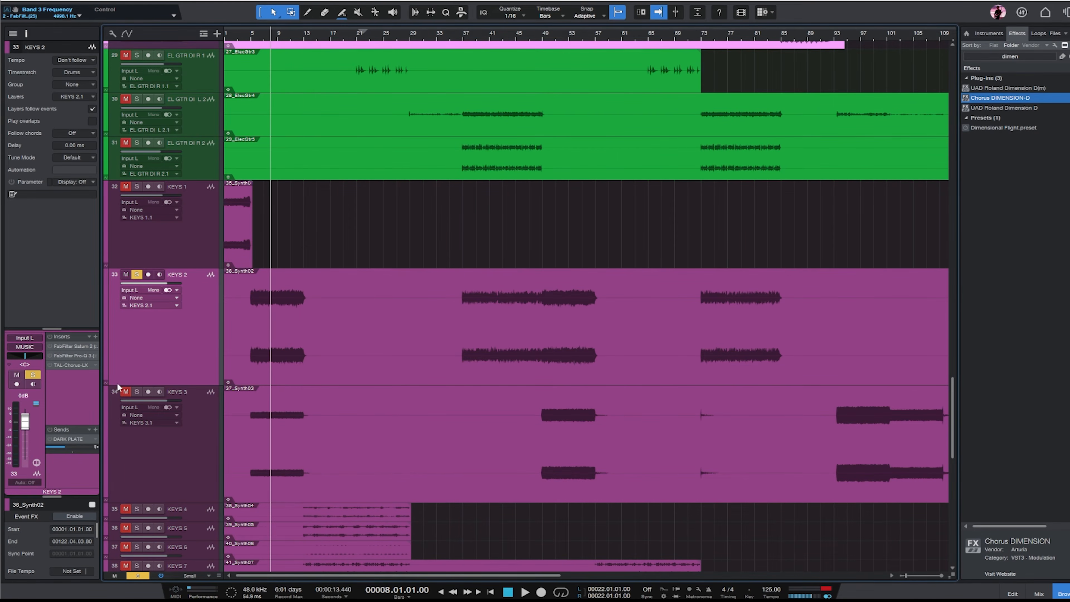
pyautogui.click(55, 355)
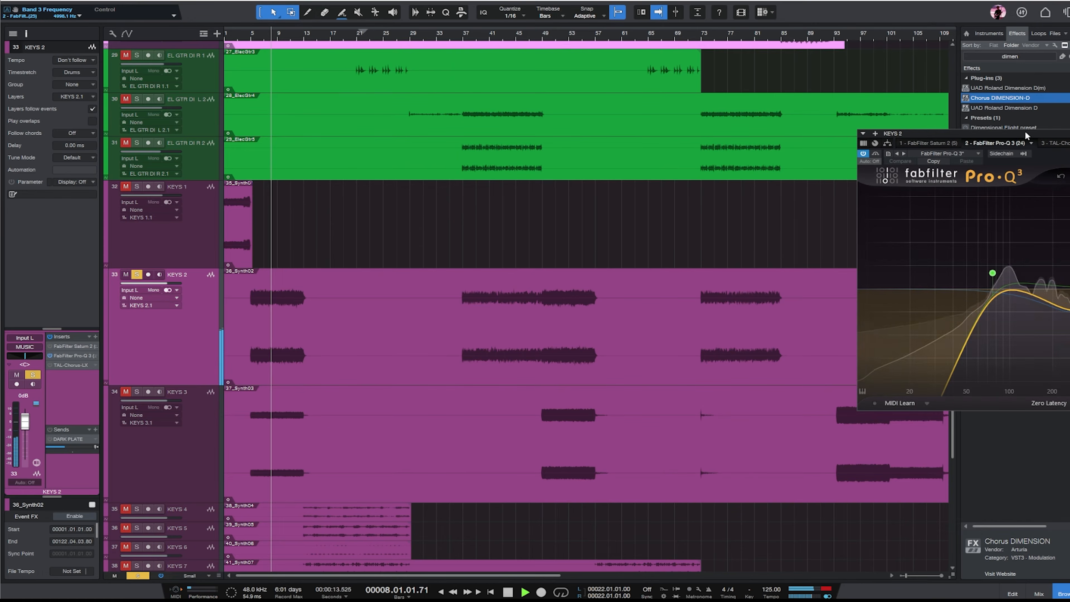
# - In the KEYS 2 Pro-Q 3, set a low cut at 272.86 Hz, cut 3.86 dB at 638 Hz and 2.40 dB at 2259 Hz, and reduce the high shelf
pyautogui.moveTo(537, 278); pyautogui.dragTo(617, 283)
pyautogui.moveTo(682, 303); pyautogui.dragTo(671, 326)
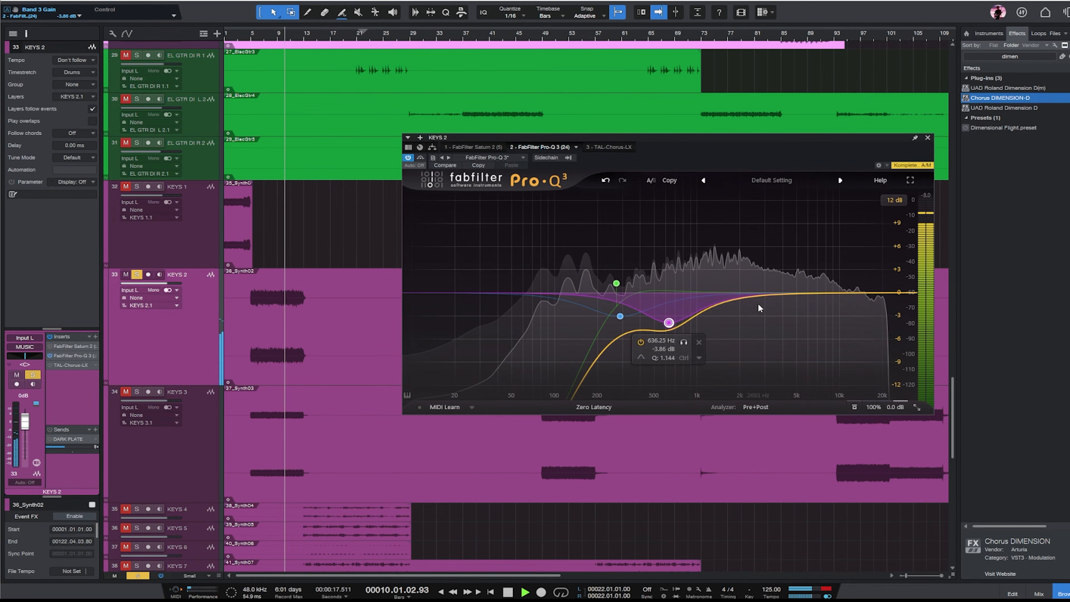
pyautogui.moveTo(732, 292); pyautogui.dragTo(751, 320)
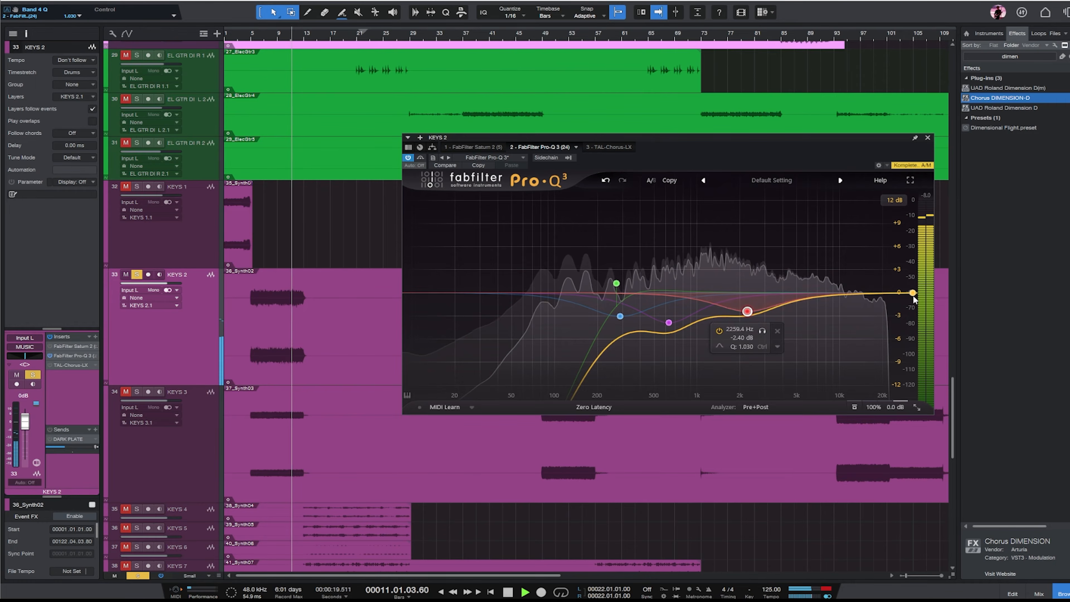
pyautogui.moveTo(882, 293); pyautogui.dragTo(882, 319)
# - Unsolo KEYS 2, stop playback and close the equalizer window
pyautogui.click(49, 365)
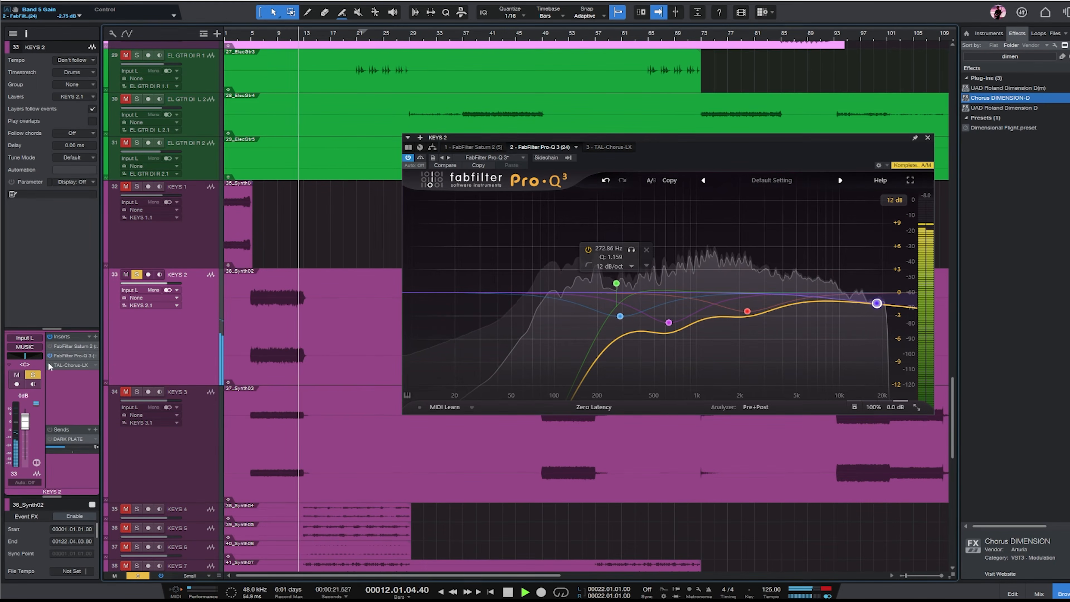
pyautogui.click(136, 275)
pyautogui.press('space')
pyautogui.click(179, 473)
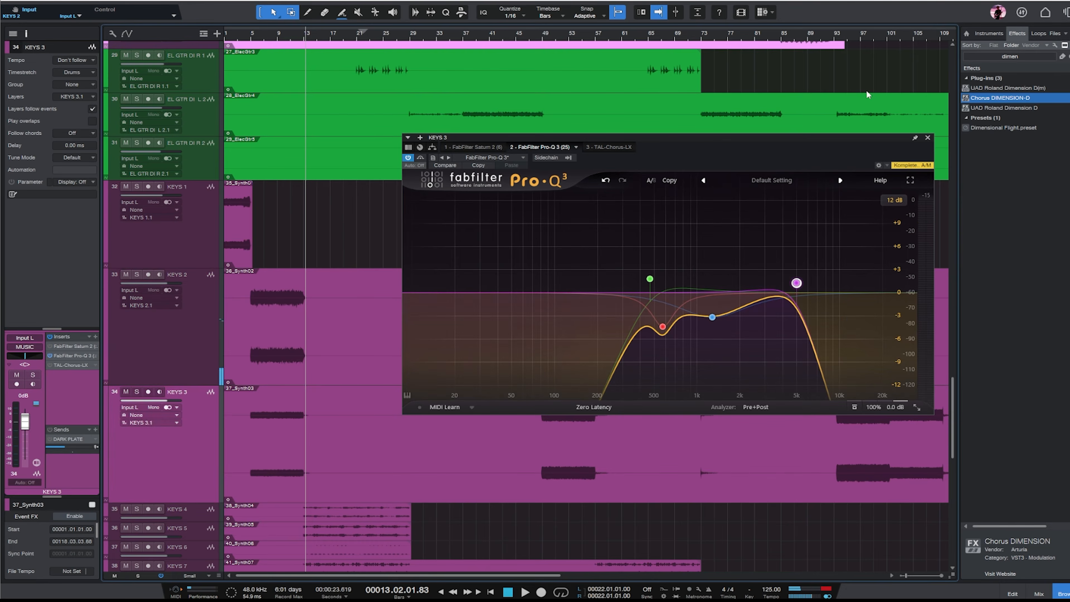
pyautogui.click(928, 137)
# - Select KEYS 4 and KEYS 5 and enlarge their track heights
pyautogui.scroll(-5, 649, 160)
pyautogui.scroll(-1, 649, 159)
pyautogui.click(208, 249)
pyautogui.keyDown('shift'); pyautogui.click(205, 266); pyautogui.keyUp('shift')
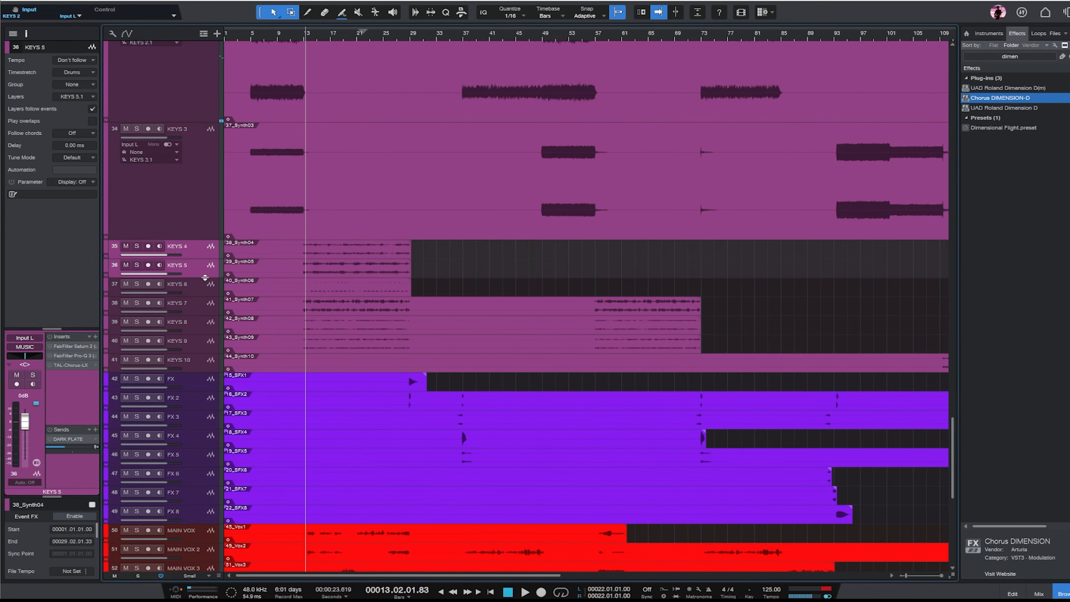
pyautogui.moveTo(205, 278); pyautogui.dragTo(201, 323)
# - Audition KEYS 4 in solo, add KEYS 5 to the solo, and enable Pro-Q 3 on KEYS 4
pyautogui.click(212, 271)
pyautogui.press('s')
pyautogui.press('space')
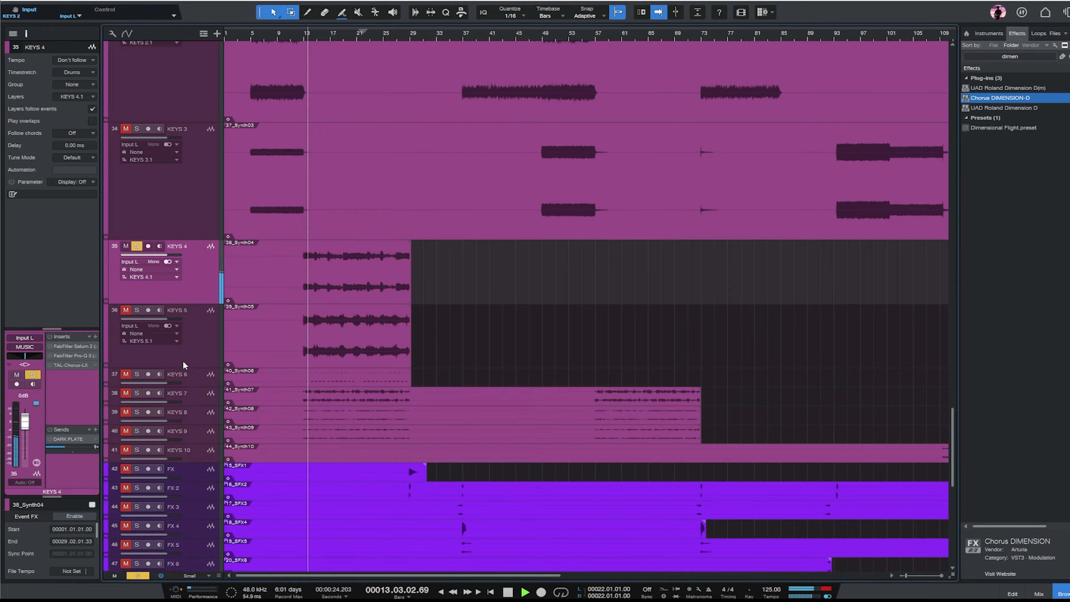
pyautogui.press('space')
pyautogui.click(135, 310)
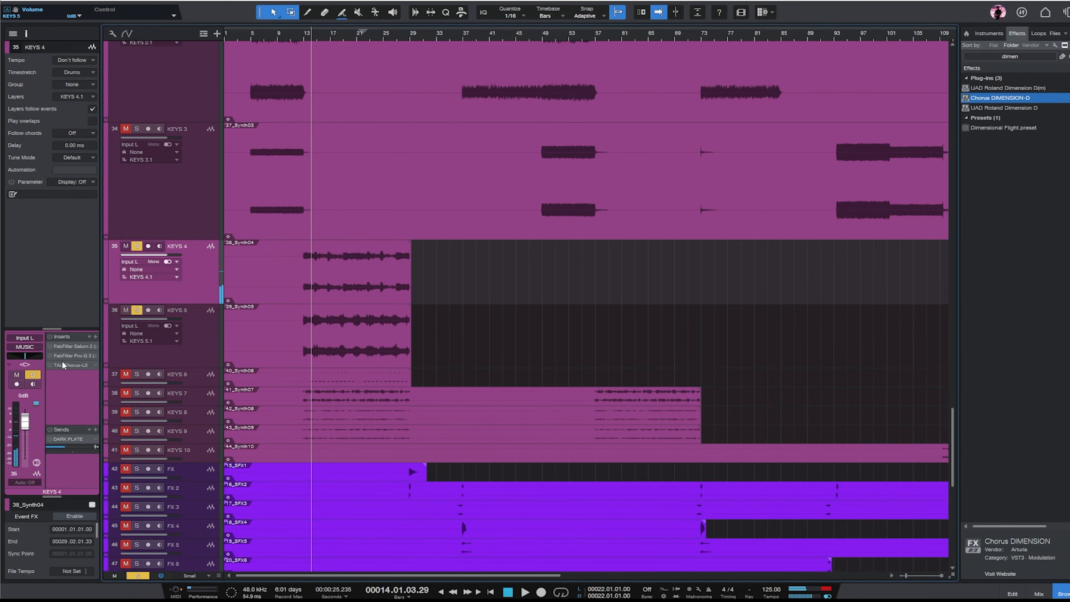
pyautogui.click(50, 356)
# - Play KEYS 5 alone in solo and lower its volume to -4.8 dB
pyautogui.moveTo(949, 450); pyautogui.dragTo(1004, 444)
pyautogui.press('e')
pyautogui.click(211, 359)
pyautogui.press('s')
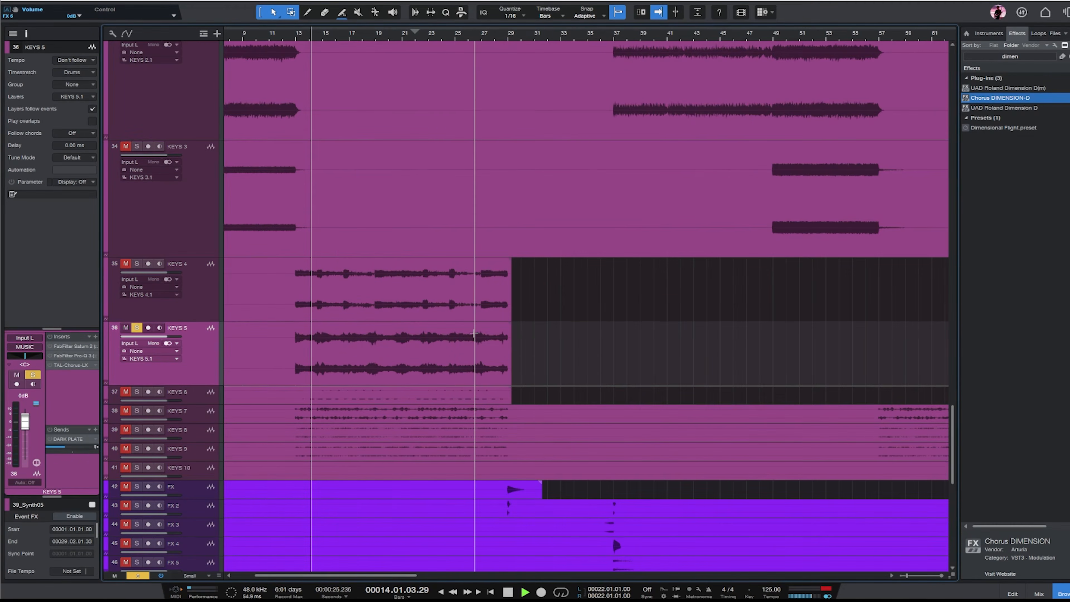
pyautogui.press('space')
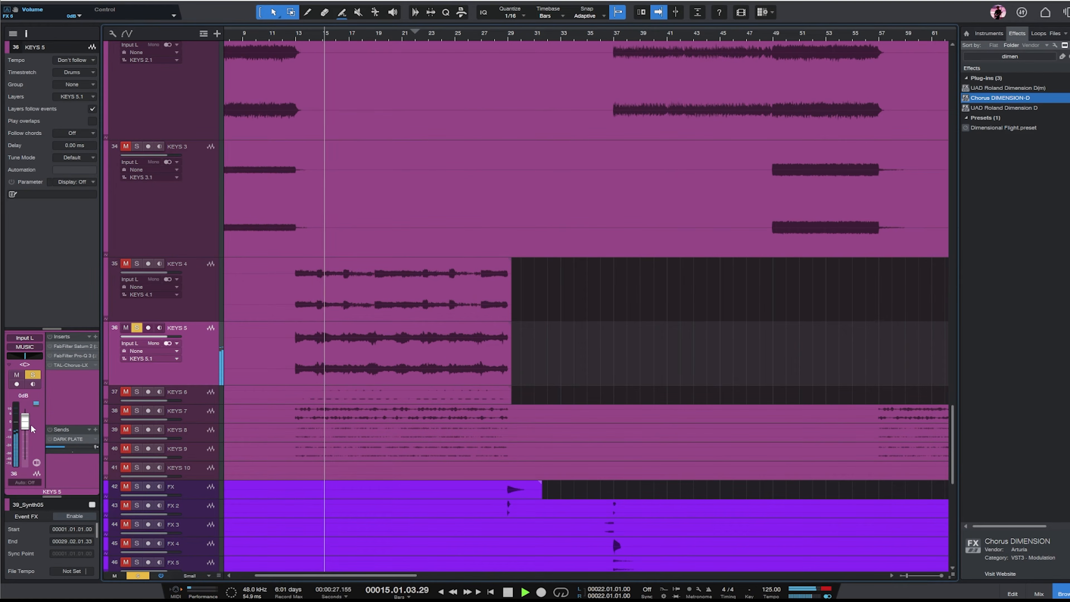
pyautogui.moveTo(26, 422); pyautogui.dragTo(26, 430)
pyautogui.press('space')
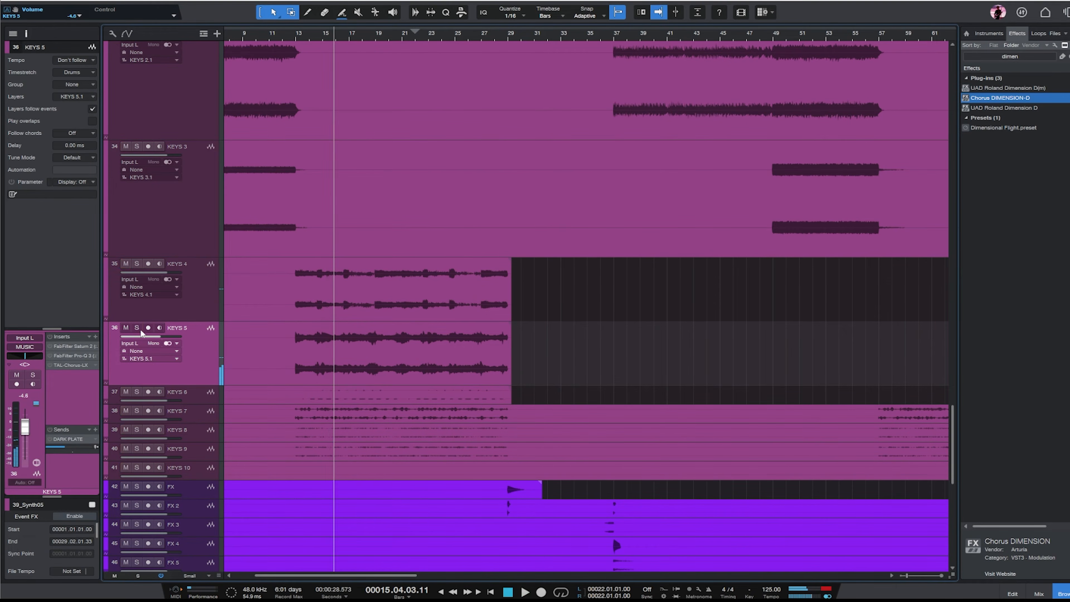
# - Solo KEYS 4 and KEYS 5 together and resume playback
pyautogui.click(119, 263)
pyautogui.click(136, 328)
pyautogui.press('space')
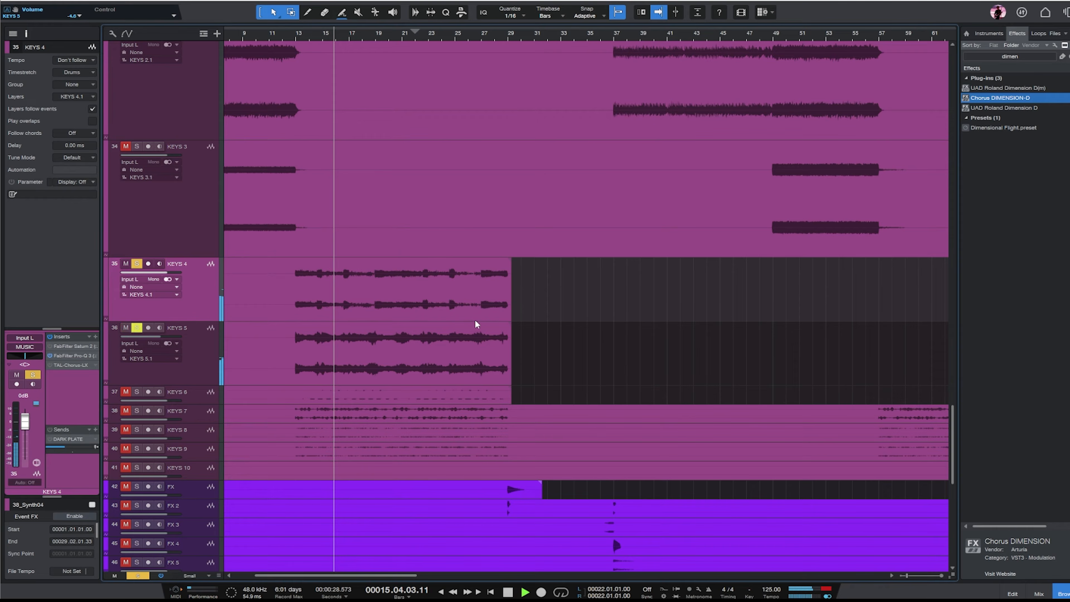
# - In the KEYS 4 Pro-Q 3, set the low cut to about 166 Hz at 6 dB/oct
pyautogui.click(71, 355)
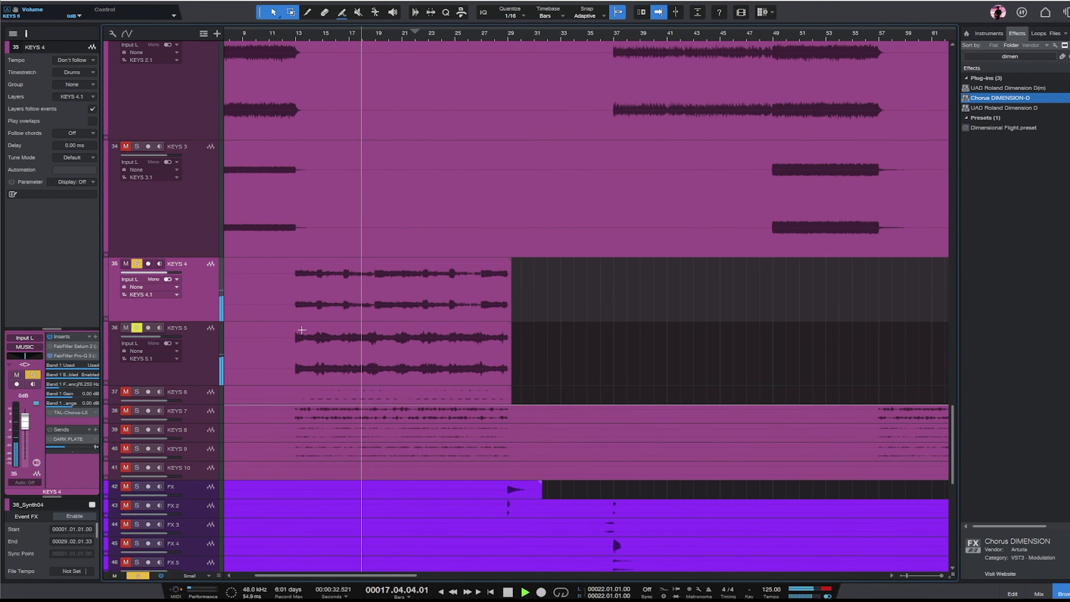
pyautogui.doubleClick(67, 356)
pyautogui.moveTo(538, 278)
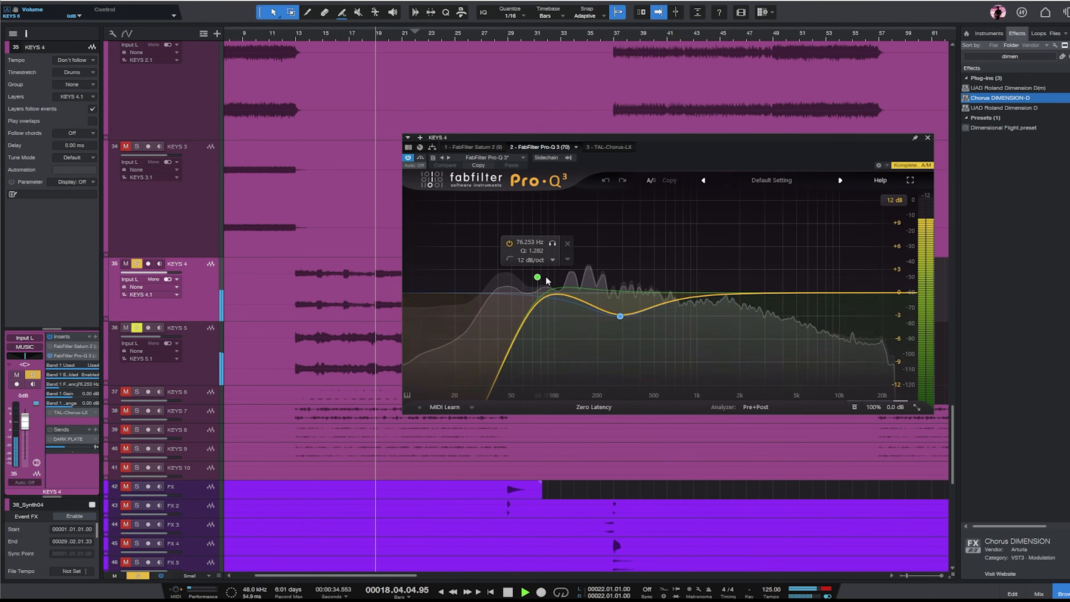
pyautogui.moveTo(538, 277); pyautogui.dragTo(586, 294)
# - Enable Pro-Q 3 on KEYS 5, set its low cut near 50 Hz, and add a high cut at about 3284 Hz with 12 dB/oct
pyautogui.click(218, 356)
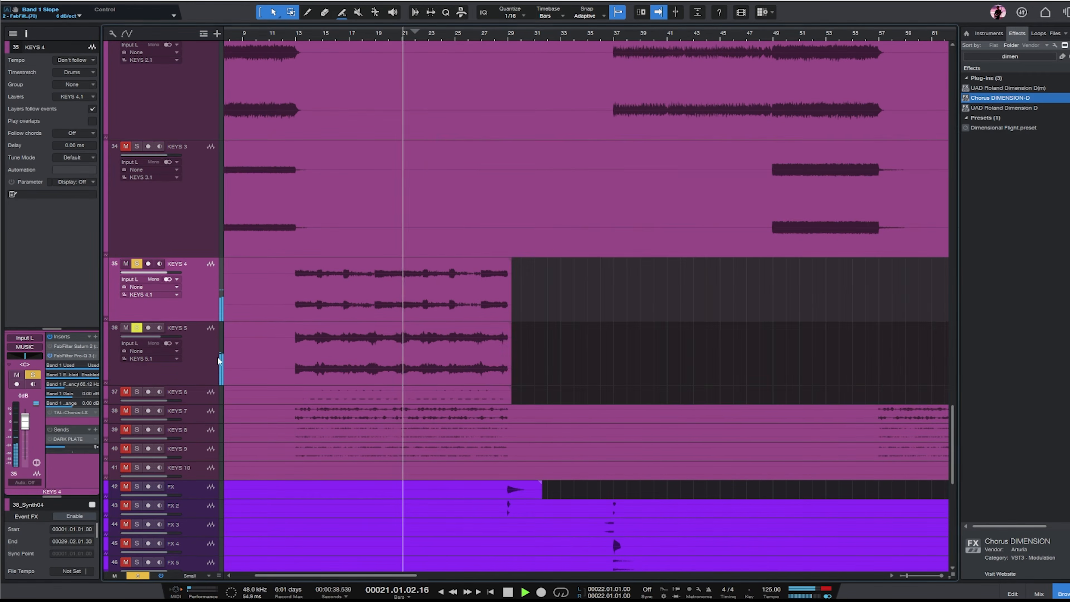
pyautogui.click(48, 355)
pyautogui.doubleClick(75, 355)
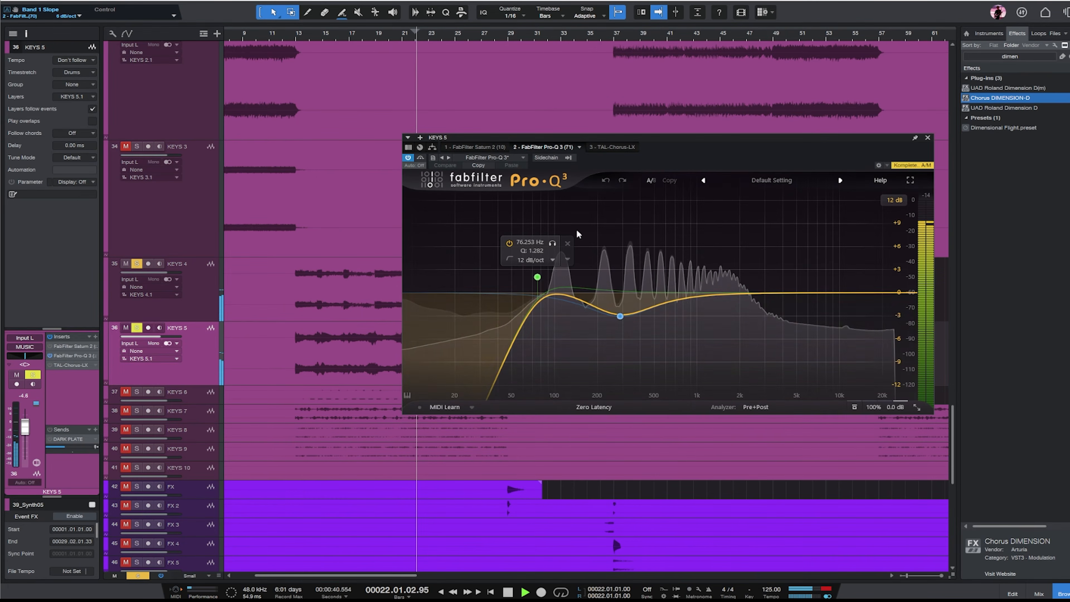
pyautogui.moveTo(535, 290); pyautogui.dragTo(513, 293)
pyautogui.moveTo(894, 293); pyautogui.dragTo(772, 293)
pyautogui.scroll(1, 764, 295)
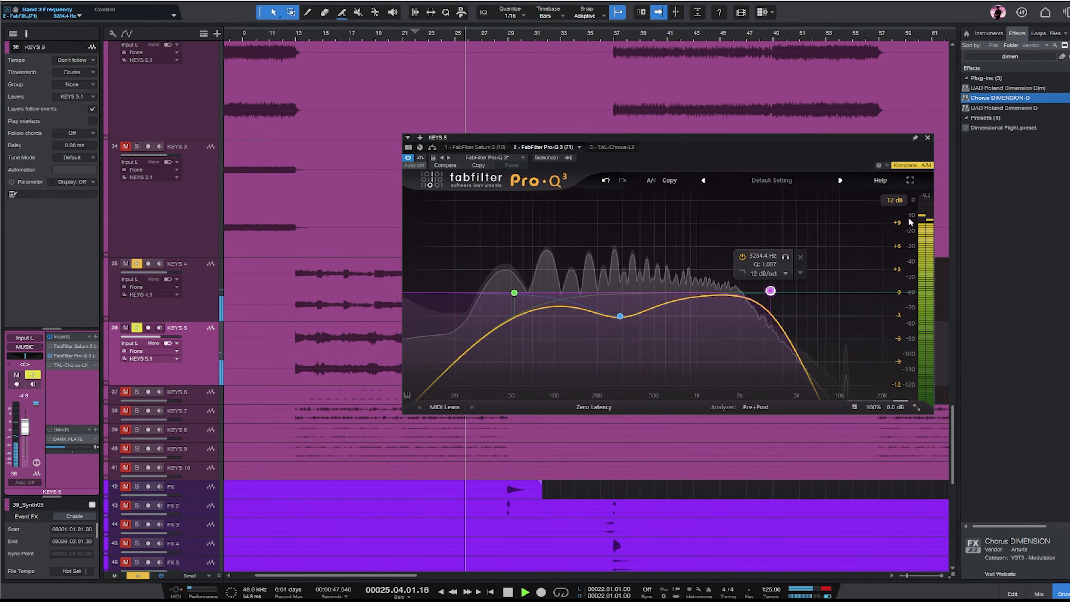
pyautogui.click(928, 137)
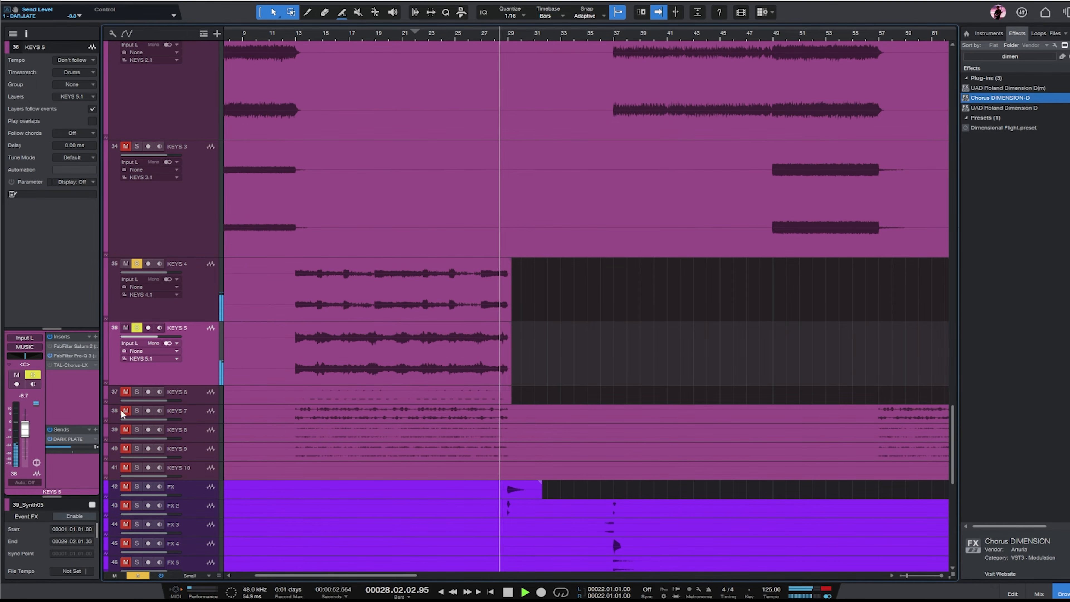
# - Enable the DARK PLATE send on KEYS 4 and set its level to -4.2 dB
pyautogui.click(139, 309)
pyautogui.click(50, 439)
pyautogui.moveTo(60, 447); pyautogui.dragTo(72, 447)
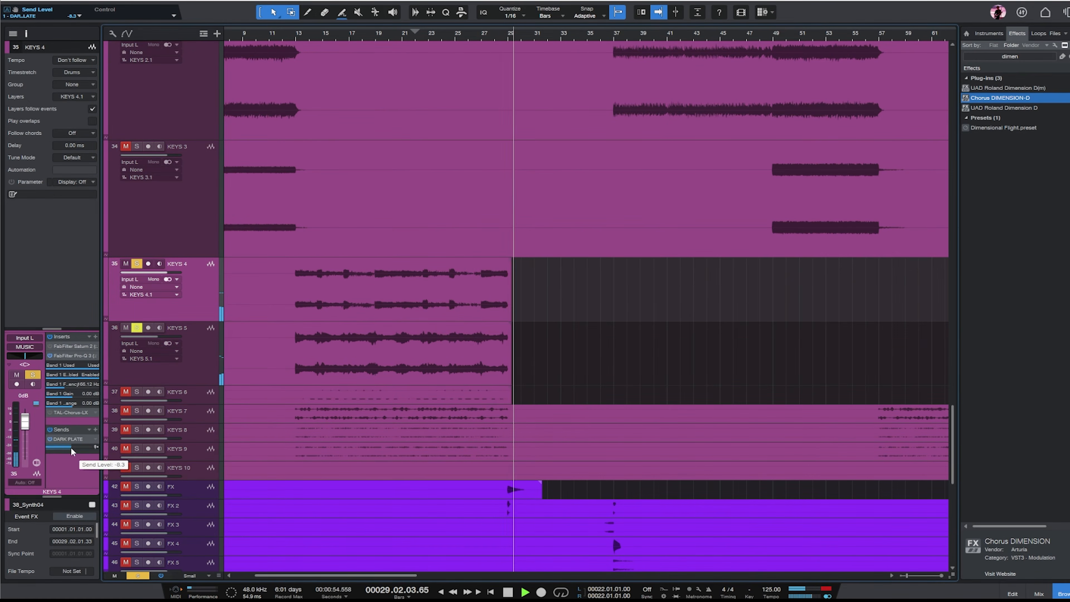
# - Replay KEYS 4 and KEYS 5 together from bar 13, then stop and unsolo both tracks
pyautogui.press('f')
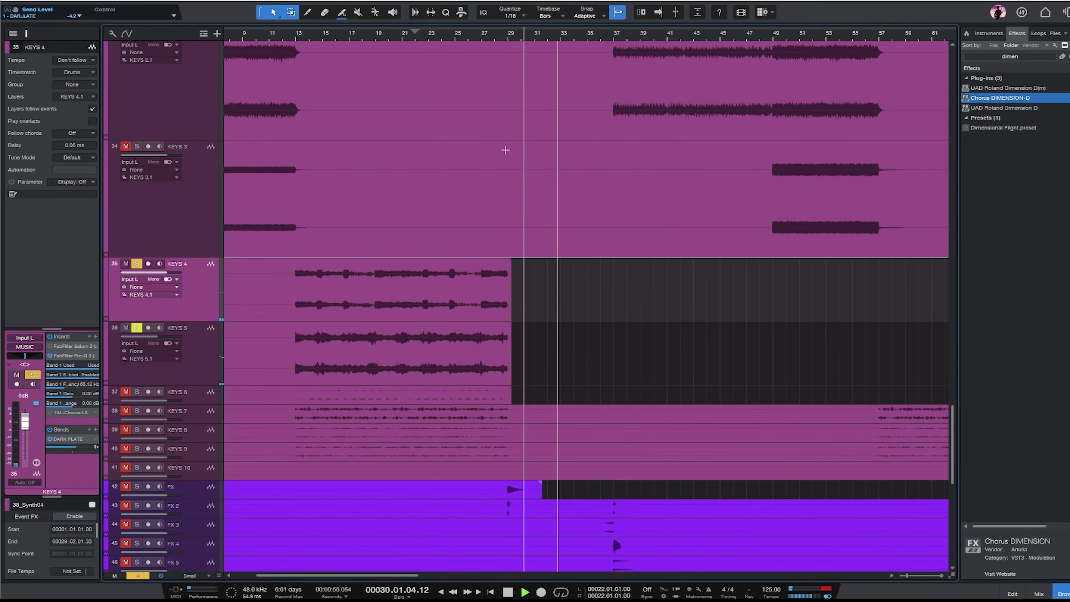
pyautogui.click(298, 36)
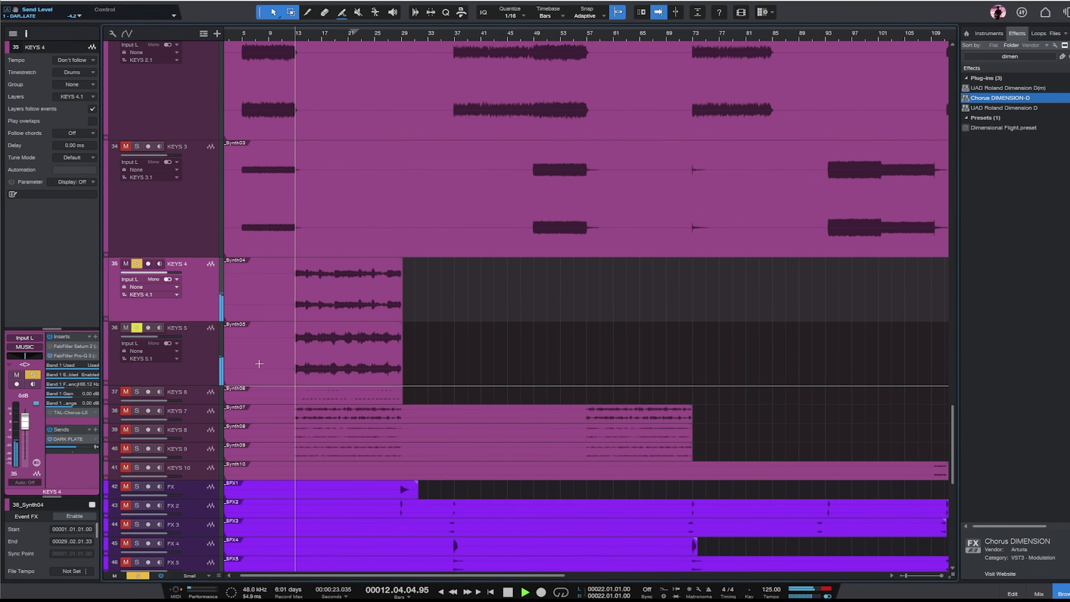
pyautogui.press('f')
pyautogui.press('w')
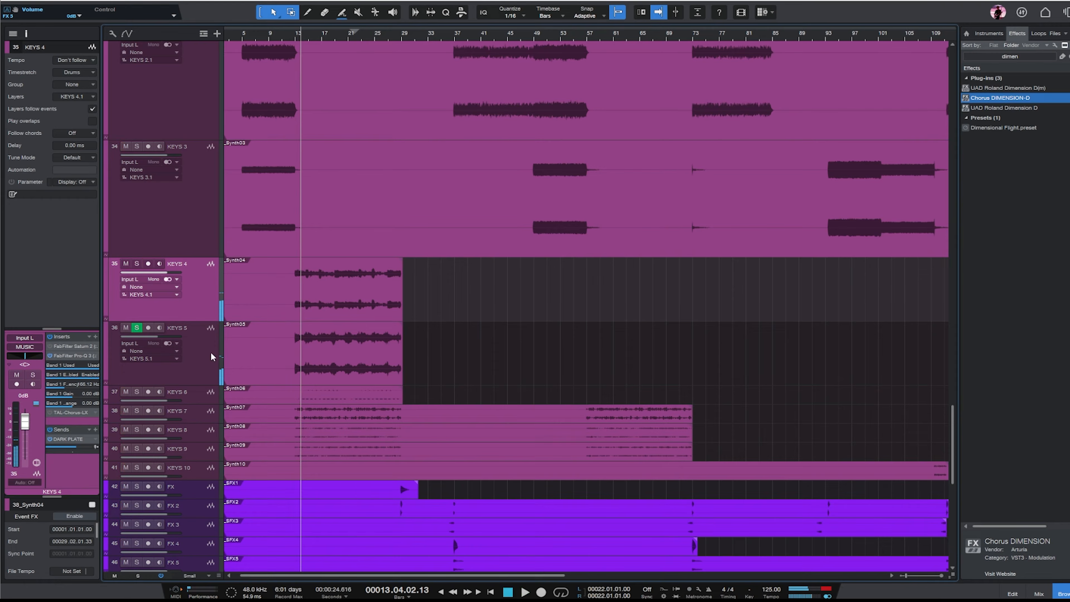
pyautogui.click(138, 334)
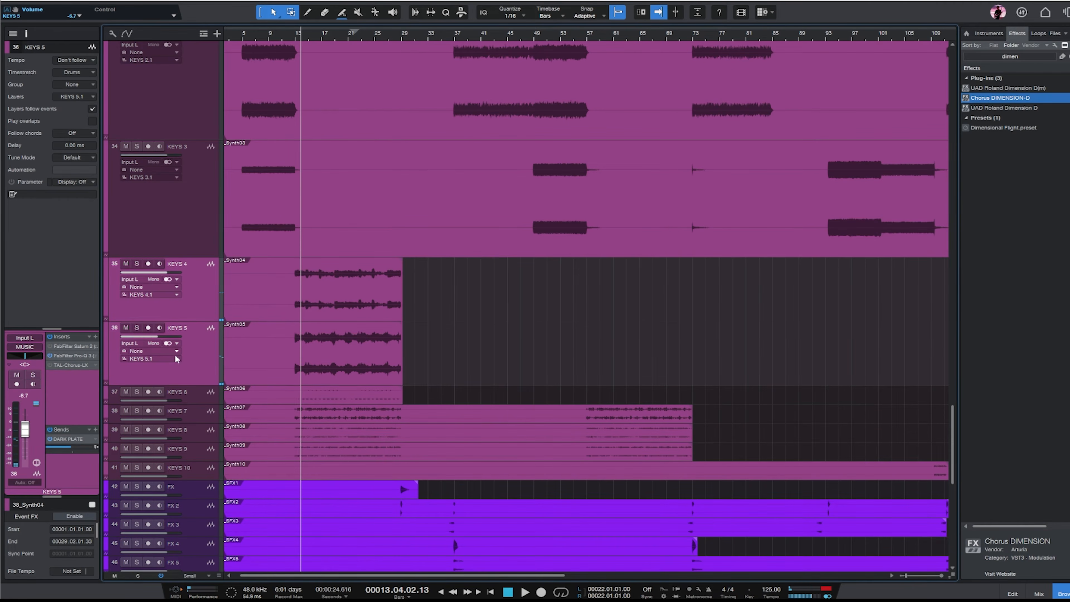
# - Select tracks KEYS 6 through KEYS 9 and enlarge their track heights
pyautogui.click(204, 398)
pyautogui.keyDown('shift'); pyautogui.click(196, 447); pyautogui.keyUp('shift')
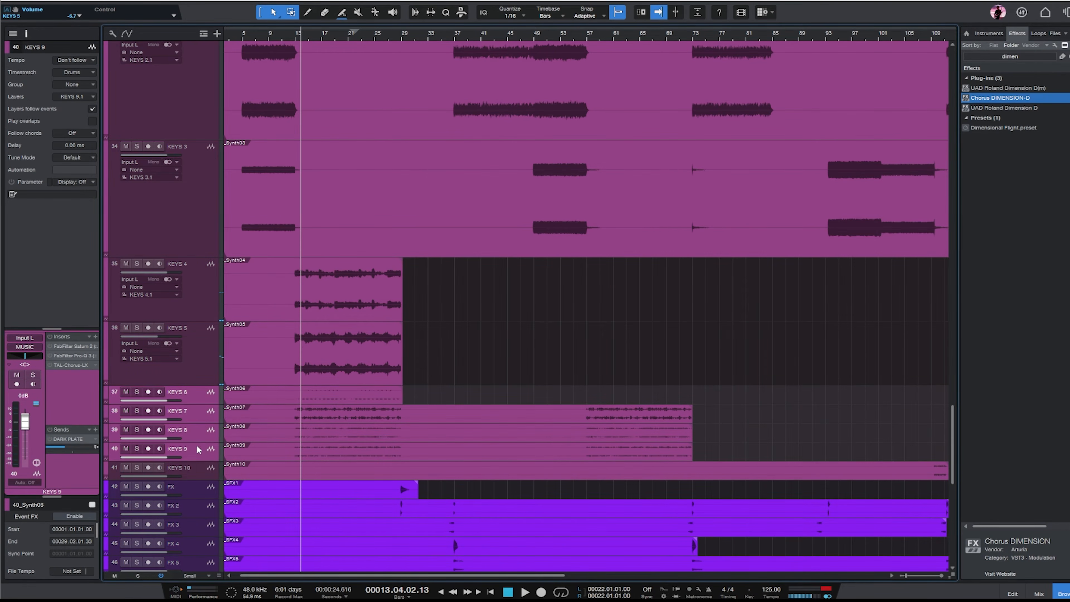
pyautogui.moveTo(198, 459); pyautogui.dragTo(199, 489)
pyautogui.scroll(-3, 581, 325)
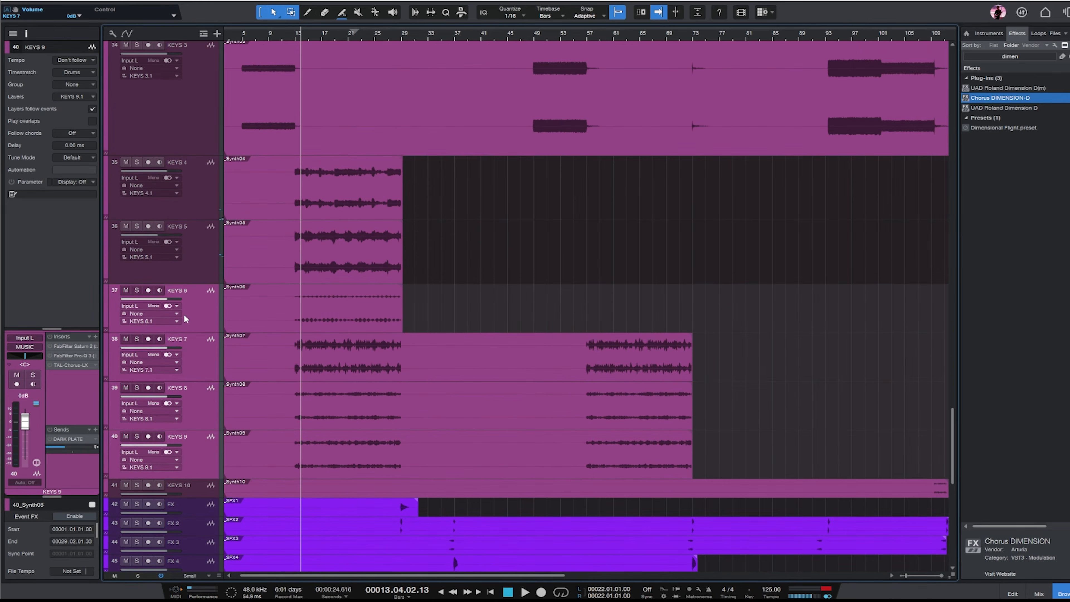
# - Play KEYS 6 in solo and set its Pro-Q 3 low cut to about 618 Hz at 6 dB/oct
pyautogui.click(185, 314)
pyautogui.press('s')
pyautogui.press('space')
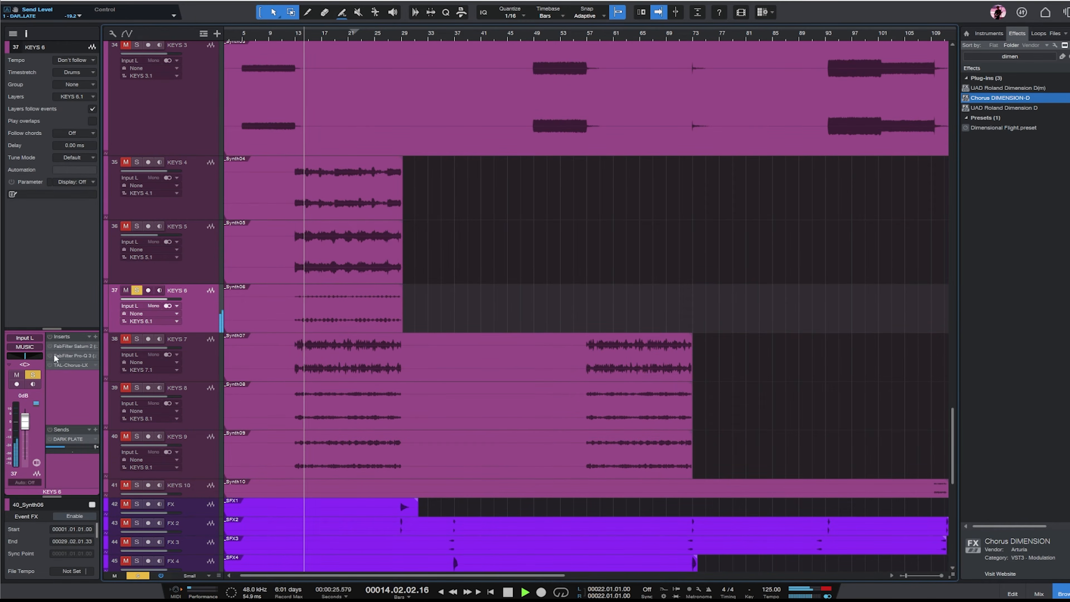
pyautogui.doubleClick(70, 359)
pyautogui.moveTo(537, 278); pyautogui.dragTo(666, 292)
pyautogui.scroll(-1, 649, 293)
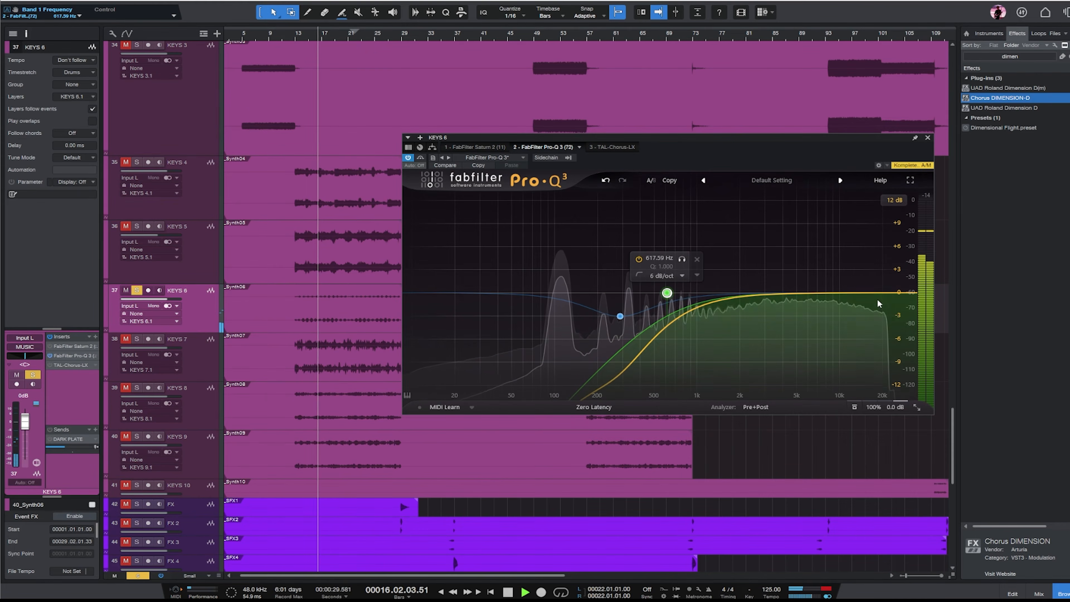
# - On KEYS 6, add a gentle high cut at about 8.5 kHz and a bell cut of about 5 dB near 730 Hz
pyautogui.moveTo(890, 293); pyautogui.dragTo(829, 293)
pyautogui.scroll(-1, 829, 292)
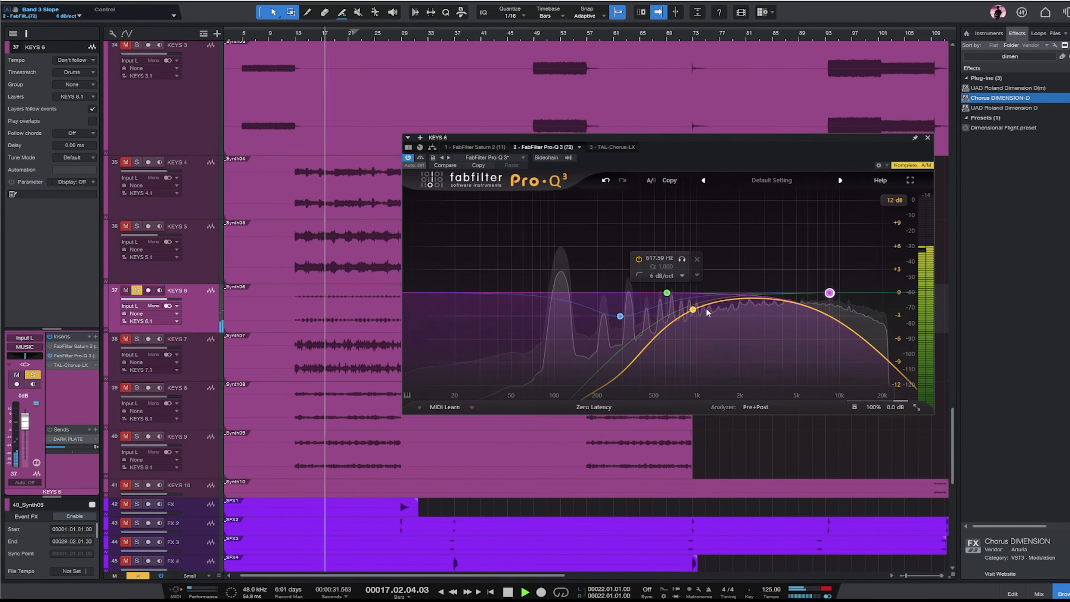
pyautogui.moveTo(710, 308); pyautogui.dragTo(677, 333)
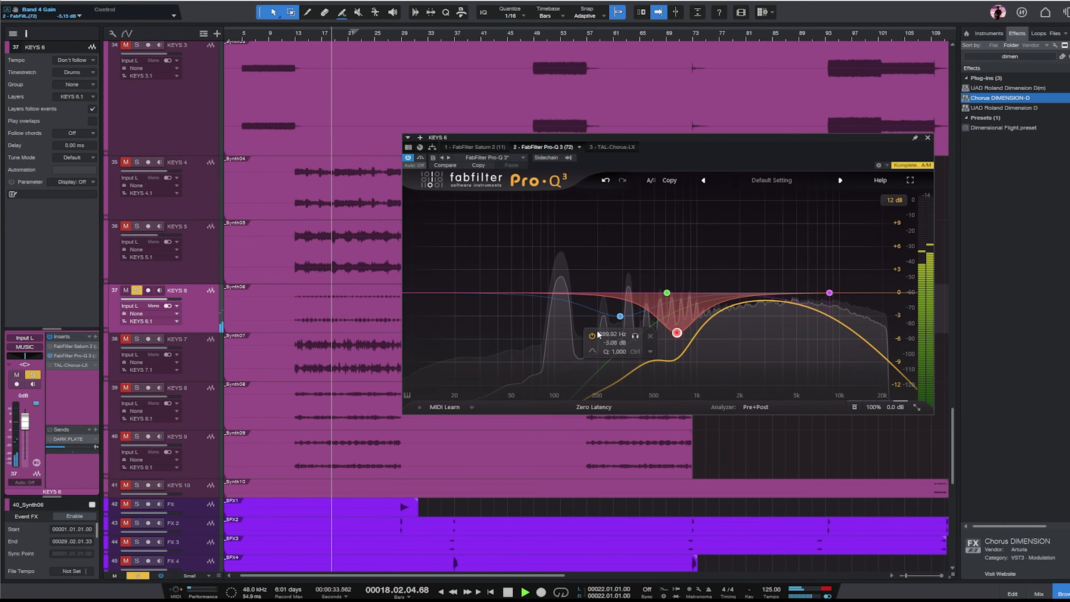
# - Switch the solo from KEYS 6 to KEYS 7, enable its Pro-Q 3, and set the low cut to about 476 Hz
pyautogui.click(137, 290)
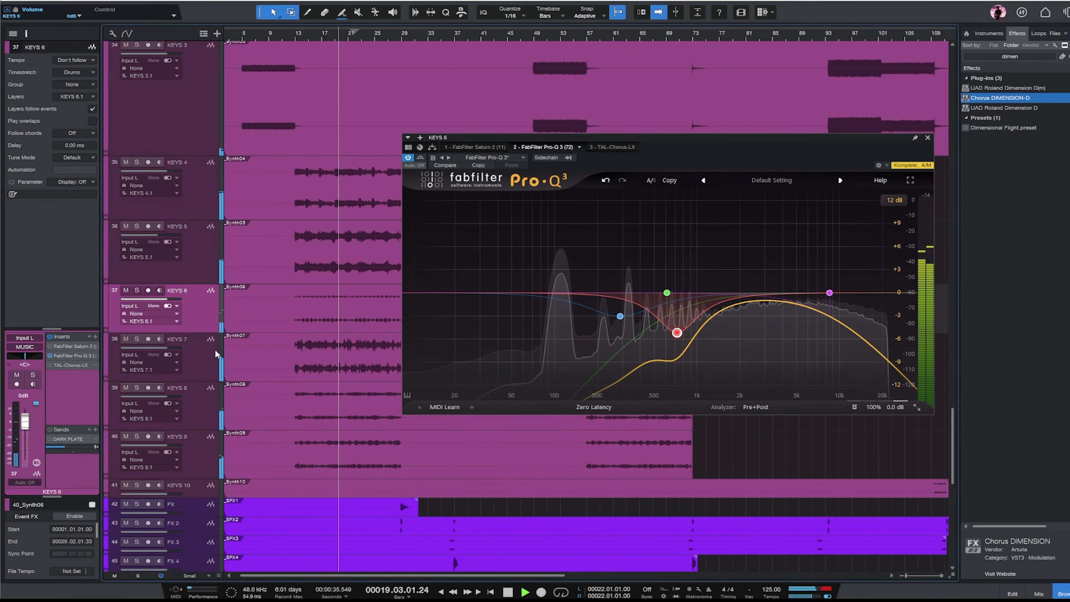
pyautogui.click(211, 339)
pyautogui.click(137, 339)
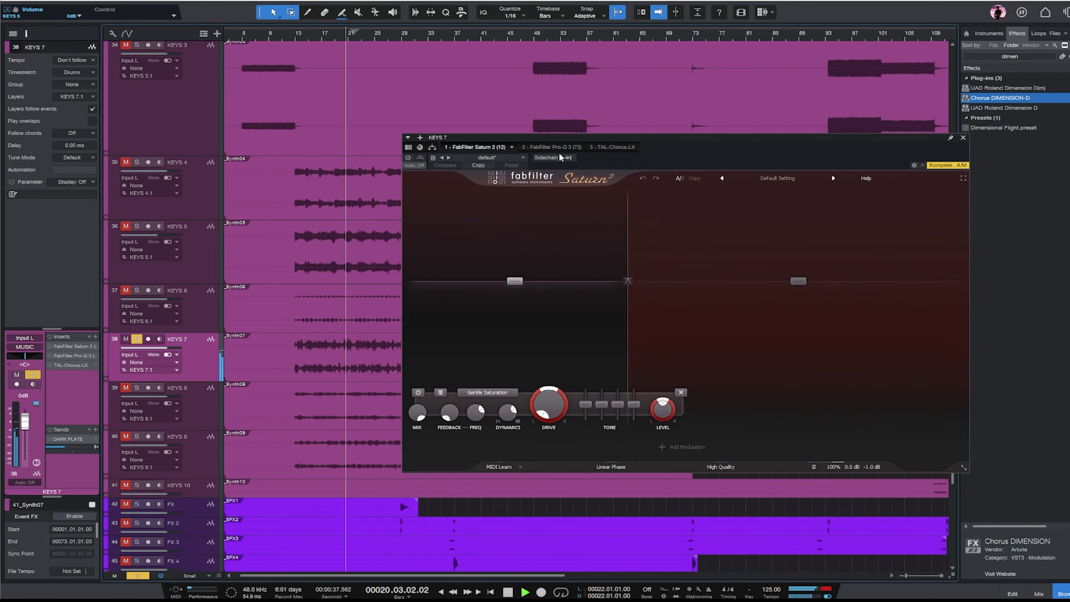
pyautogui.click(572, 148)
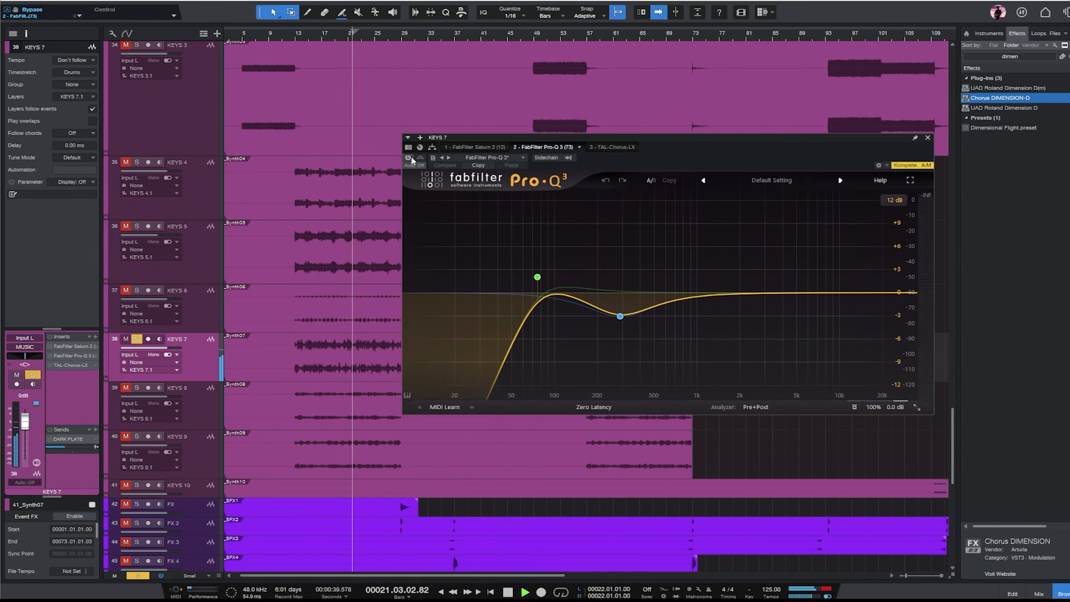
pyautogui.moveTo(537, 277); pyautogui.dragTo(653, 296)
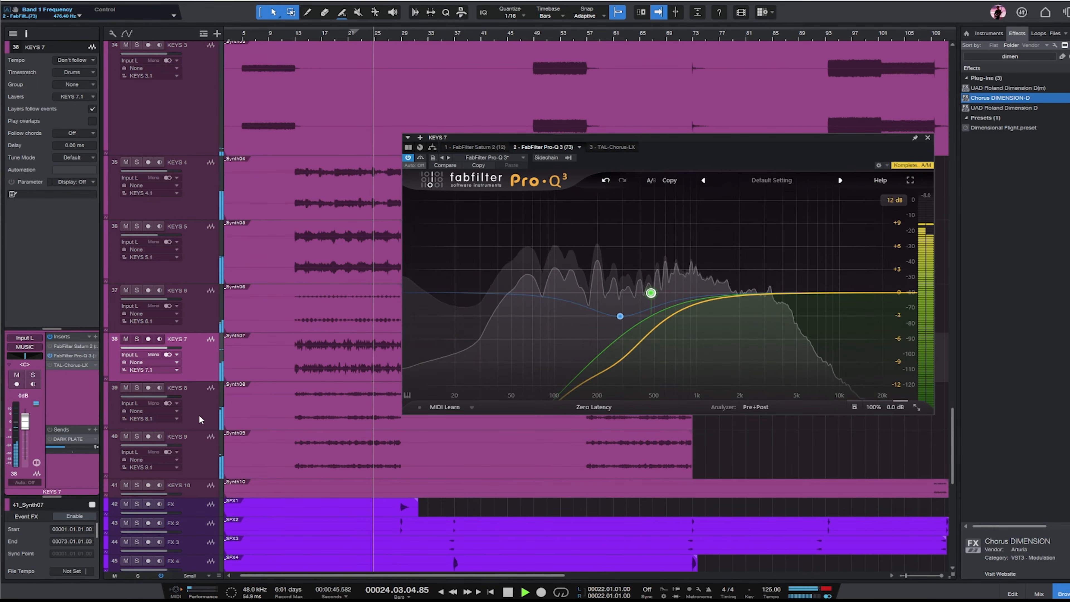
# - Play KEYS 8 in solo from about bar 15 and set its Pro-Q 3 low cut to about 662 Hz
pyautogui.press('Down')
pyautogui.click(309, 34)
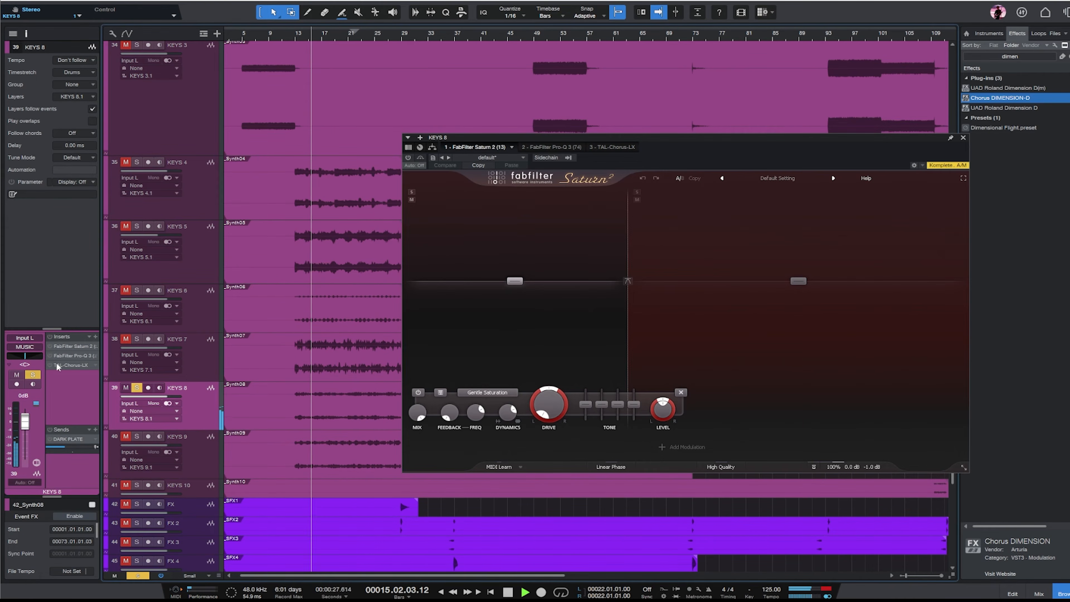
pyautogui.doubleClick(70, 357)
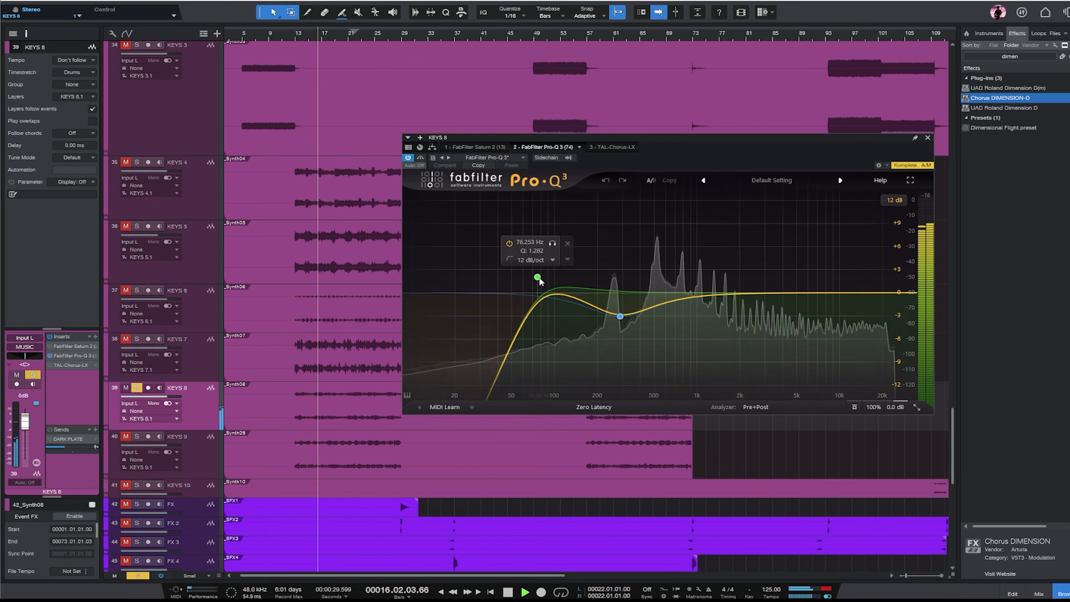
pyautogui.moveTo(538, 278); pyautogui.dragTo(673, 286)
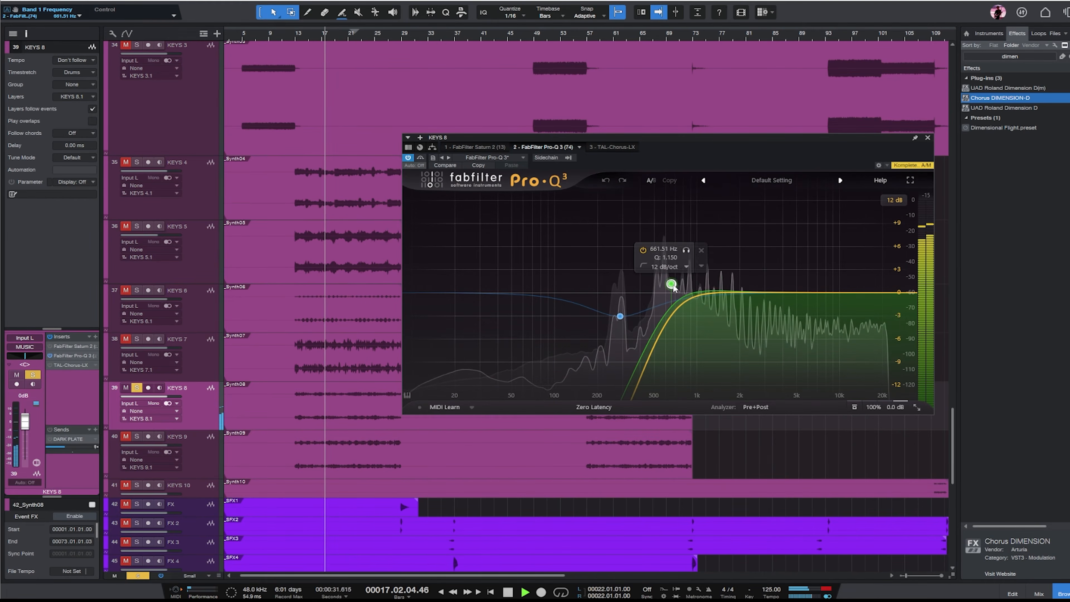
# - On KEYS 8, add a Pro-Q 3 high cut at about 3.3 kHz and lower the track's volume to about -6.3 dB
pyautogui.moveTo(882, 293); pyautogui.dragTo(771, 291)
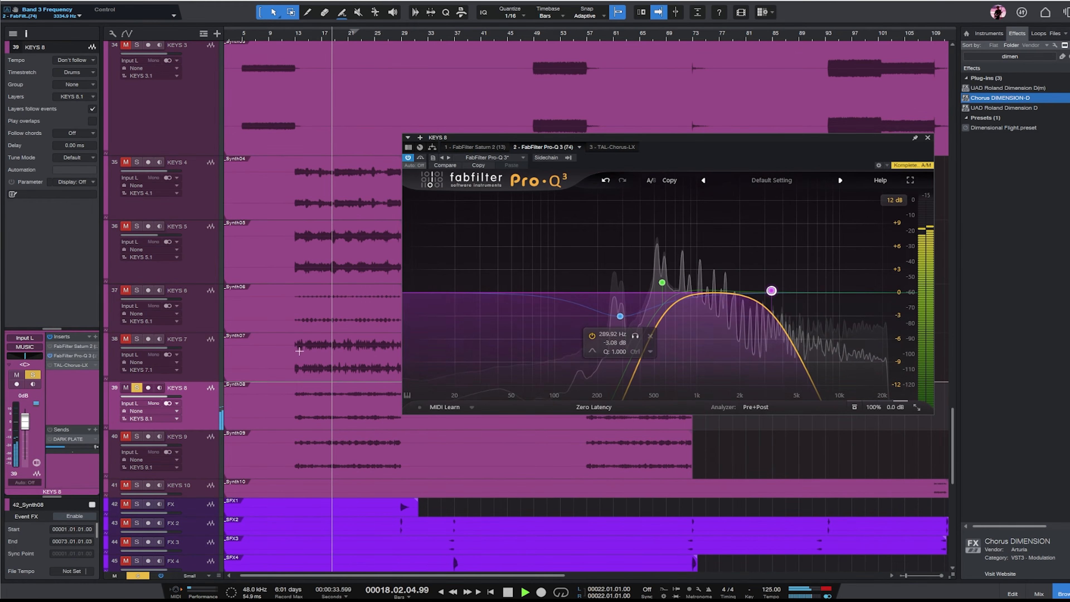
pyautogui.moveTo(24, 424); pyautogui.dragTo(24, 426)
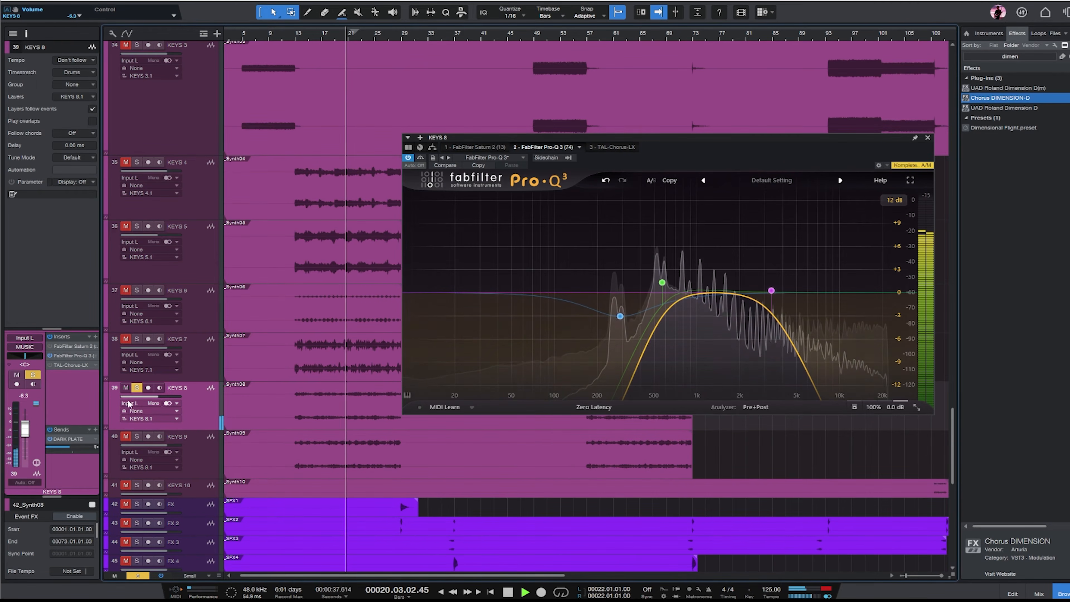
# - Switch the solo from KEYS 8 to KEYS 9, enable its Pro-Q 3, and set the low cut to about 243 Hz
pyautogui.click(137, 388)
pyautogui.click(191, 459)
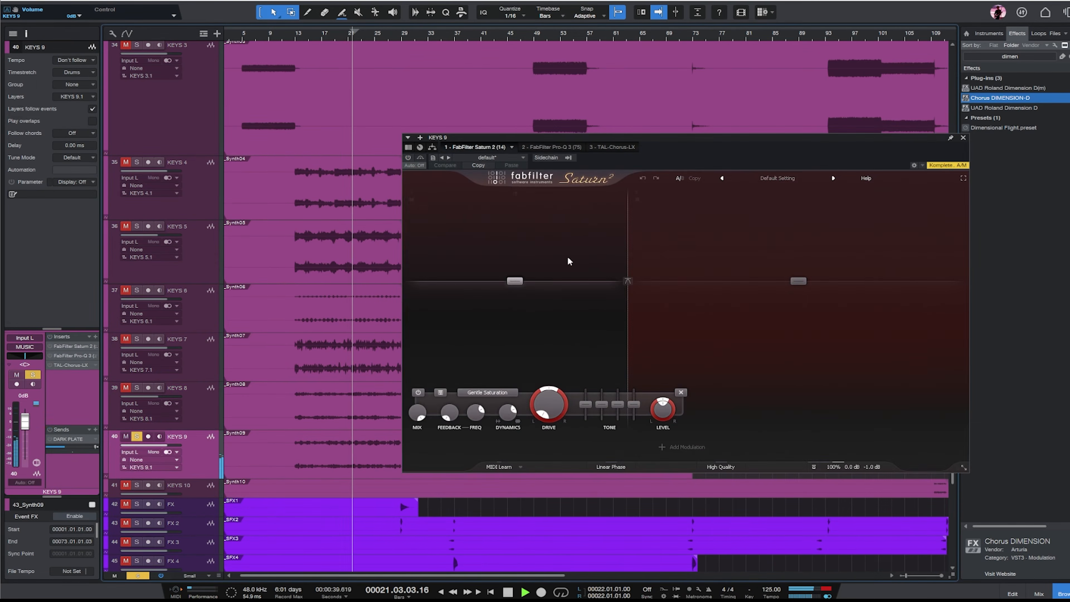
pyautogui.click(548, 147)
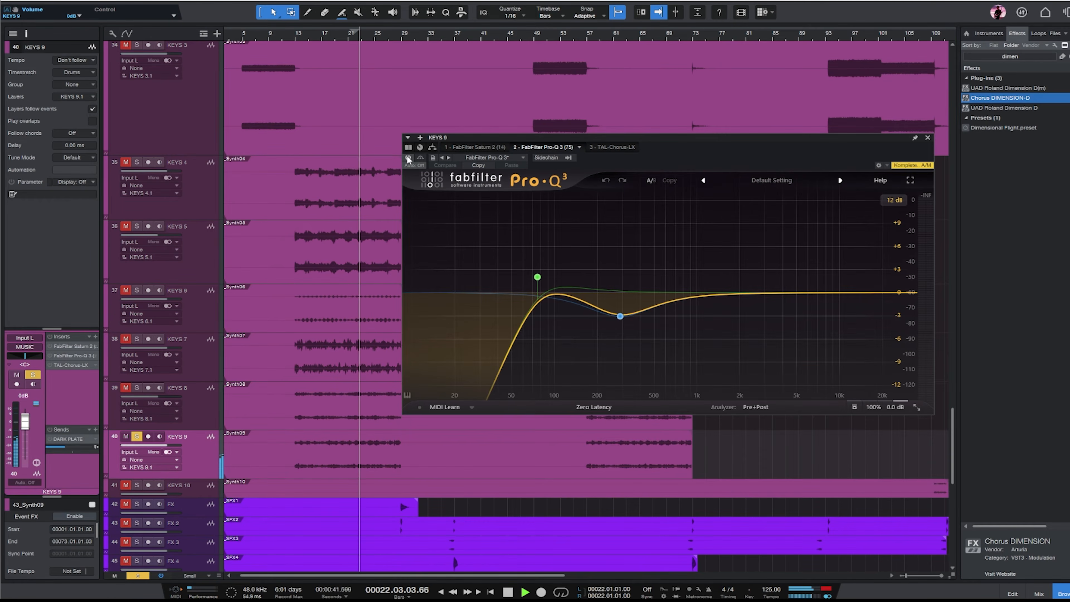
pyautogui.moveTo(538, 278)
pyautogui.moveTo(538, 277); pyautogui.dragTo(610, 280)
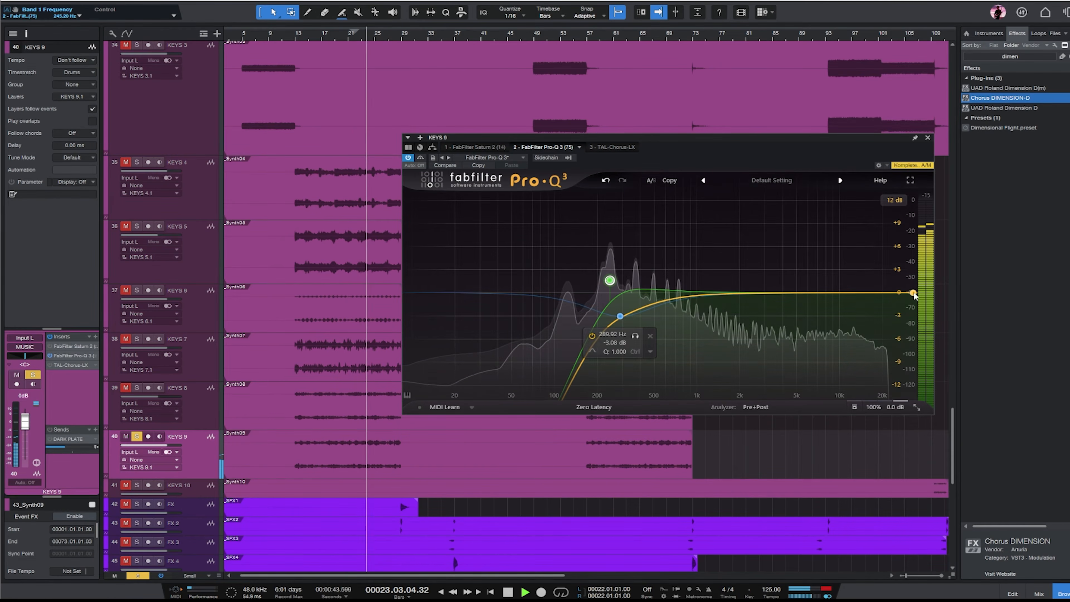
# - Shape KEYS 9 with a high cut at about 2.2 kHz, a bell cut of about 7 dB near 520 Hz, and a 297 Hz low cut
pyautogui.moveTo(915, 294); pyautogui.dragTo(746, 269)
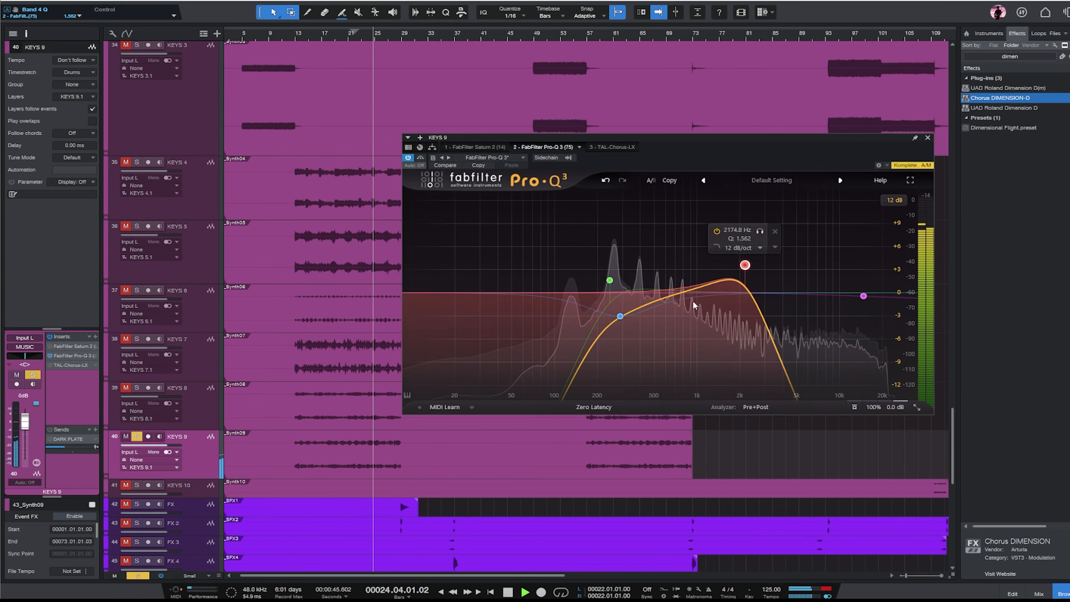
pyautogui.moveTo(660, 283); pyautogui.dragTo(659, 352)
pyautogui.press('space')
pyautogui.moveTo(610, 282); pyautogui.dragTo(622, 282)
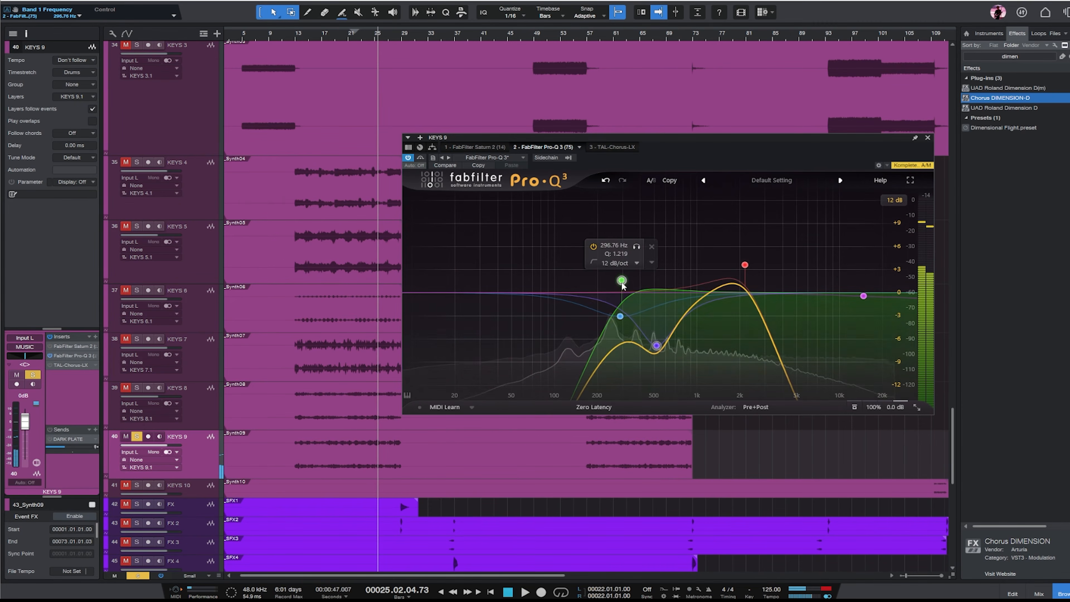
# - Solo KEYS 4 through KEYS 9 together and play them from about bar 14
pyautogui.keyDown('shift'); pyautogui.click(215, 406); pyautogui.keyUp('shift')
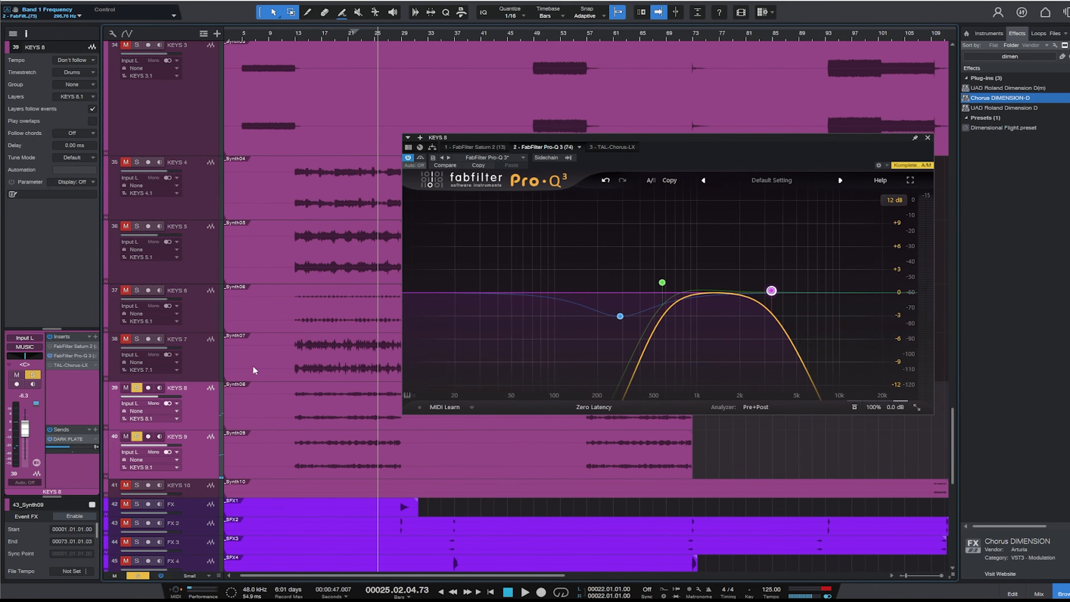
pyautogui.keyDown('shift'); pyautogui.click(196, 199); pyautogui.keyUp('shift')
pyautogui.press('s')
pyautogui.press('space')
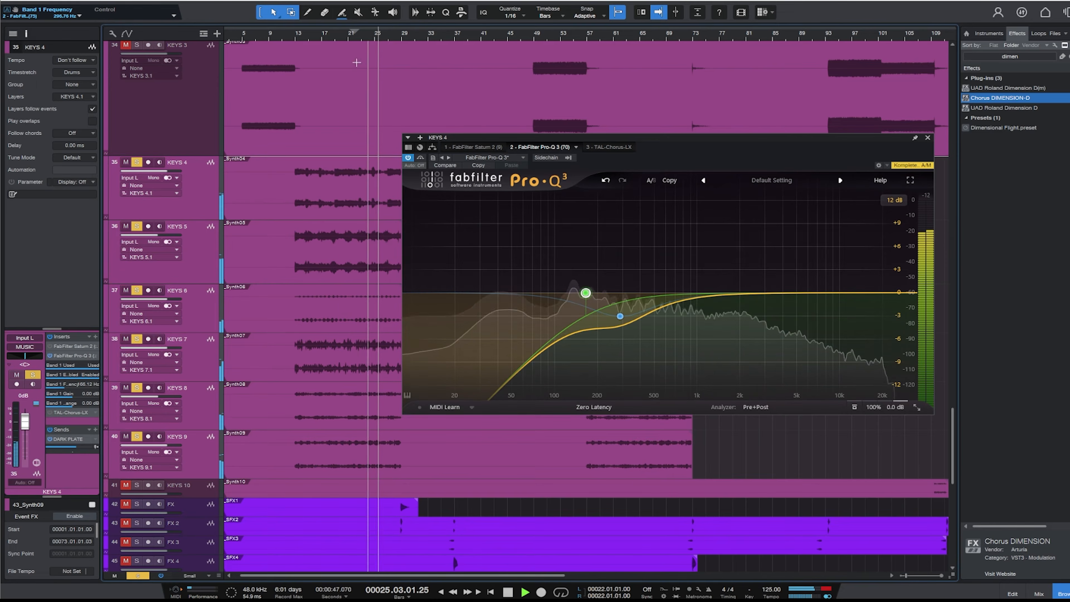
pyautogui.click(304, 33)
# - Select KEYS 8 and KEYS 9 and raise their volumes together, bringing KEYS 9 to about +0.4 dB, with playback running
pyautogui.click(195, 410)
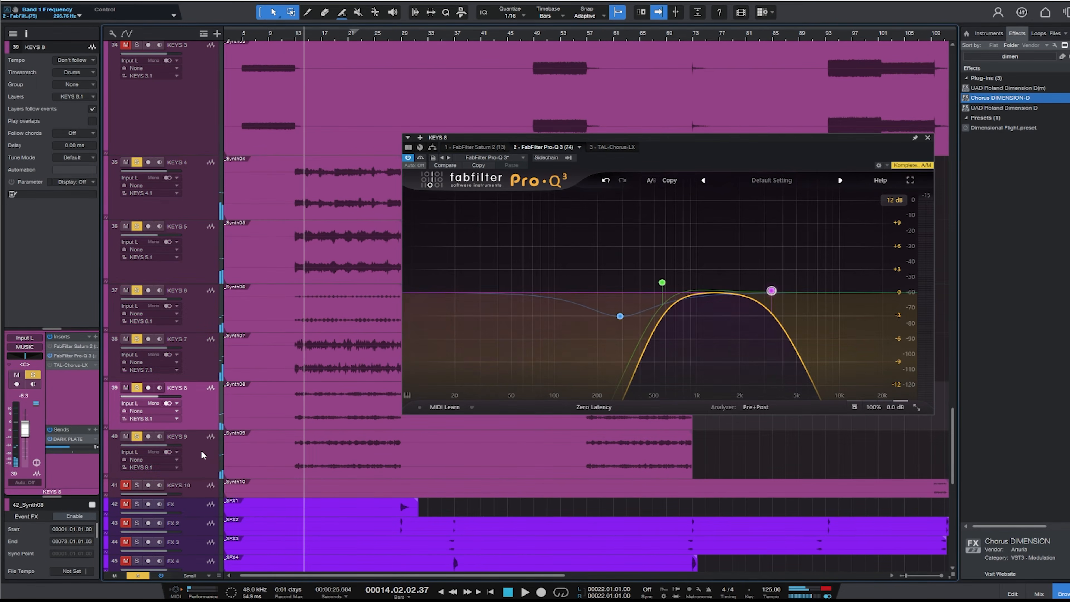
pyautogui.keyDown('shift'); pyautogui.click(203, 454); pyautogui.keyUp('shift')
pyautogui.press('space')
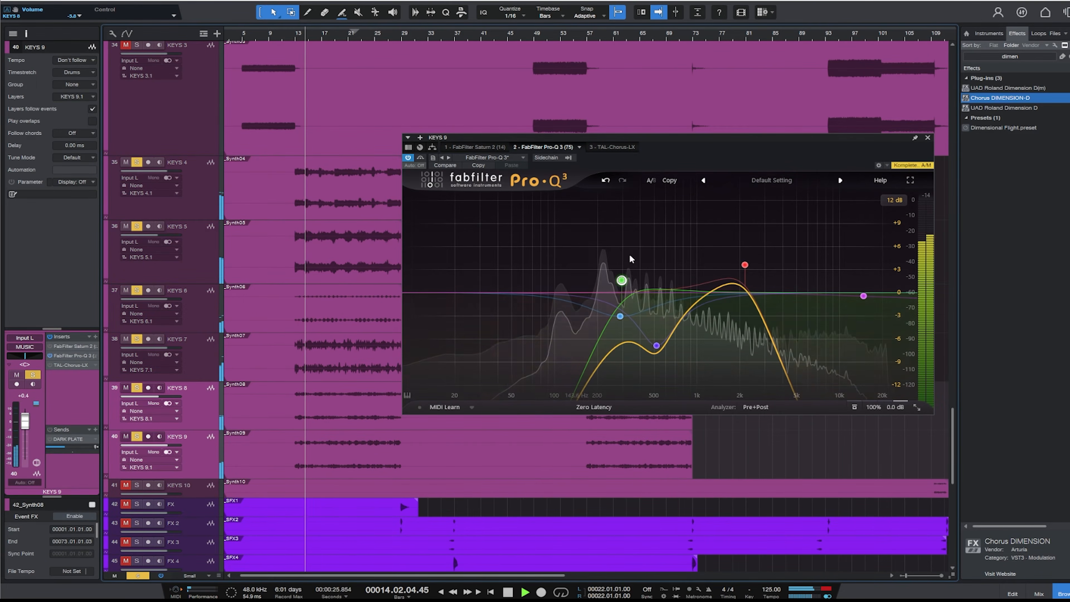
# - Close the KEYS 9 equalizer and enlarge the height of the KEYS 10 track
pyautogui.click(928, 137)
pyautogui.scroll(-5, 621, 175)
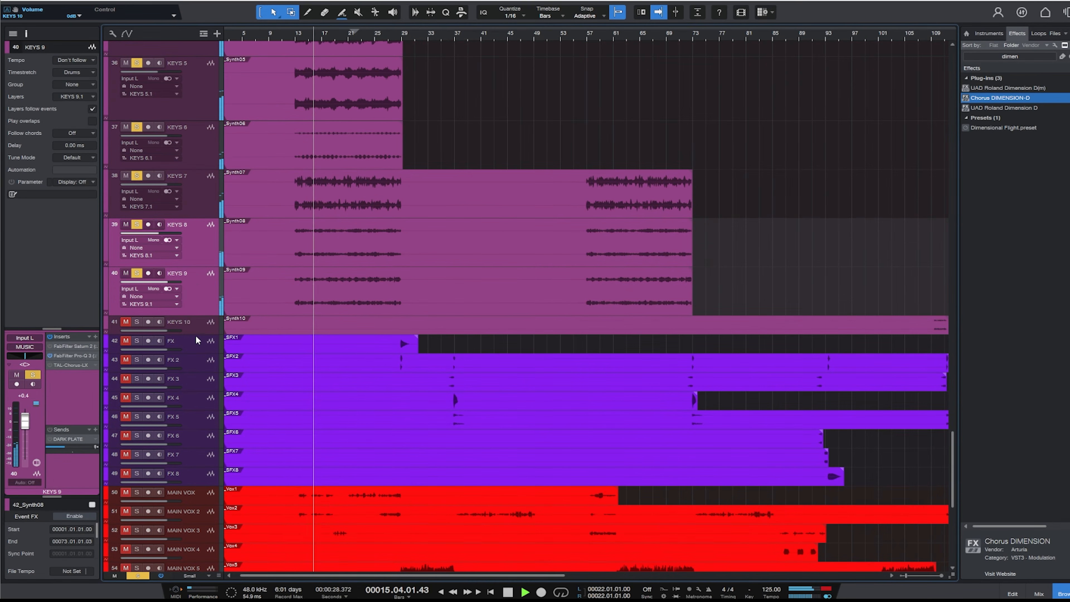
pyautogui.moveTo(203, 337); pyautogui.dragTo(189, 433)
# - Solo only KEYS 6 and set its Pro-Q 3 low cut to about 142 Hz and its high cut to about 2.9 kHz
pyautogui.click(193, 154)
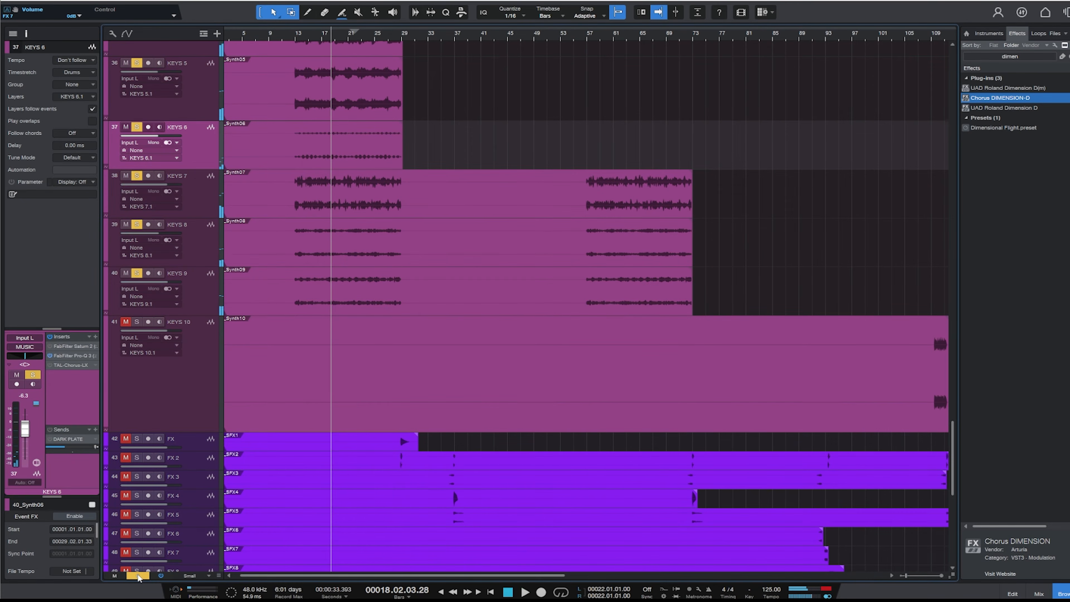
pyautogui.press('s')
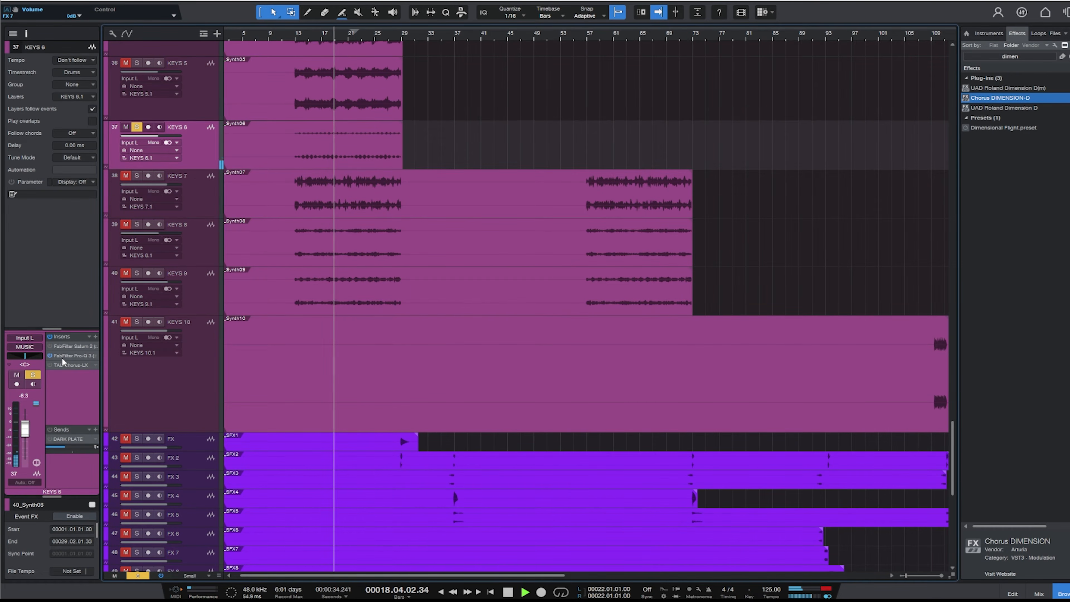
pyautogui.click(61, 355)
pyautogui.moveTo(599, 291); pyautogui.dragTo(721, 287)
pyautogui.moveTo(829, 293); pyautogui.dragTo(576, 279)
pyautogui.click(763, 290)
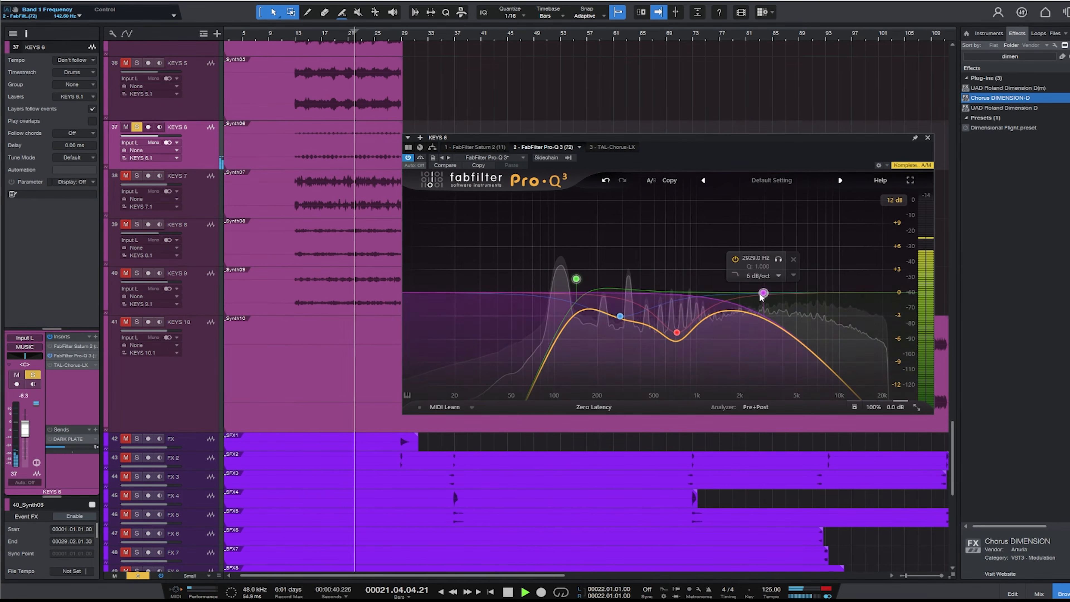
# - Move the KEYS 6 high cut to about 830 Hz and its low cut to about 108 Hz, ending with its solo off and equalizer closed
pyautogui.moveTo(763, 292); pyautogui.dragTo(685, 286)
pyautogui.moveTo(576, 279); pyautogui.dragTo(559, 281)
pyautogui.press('space')
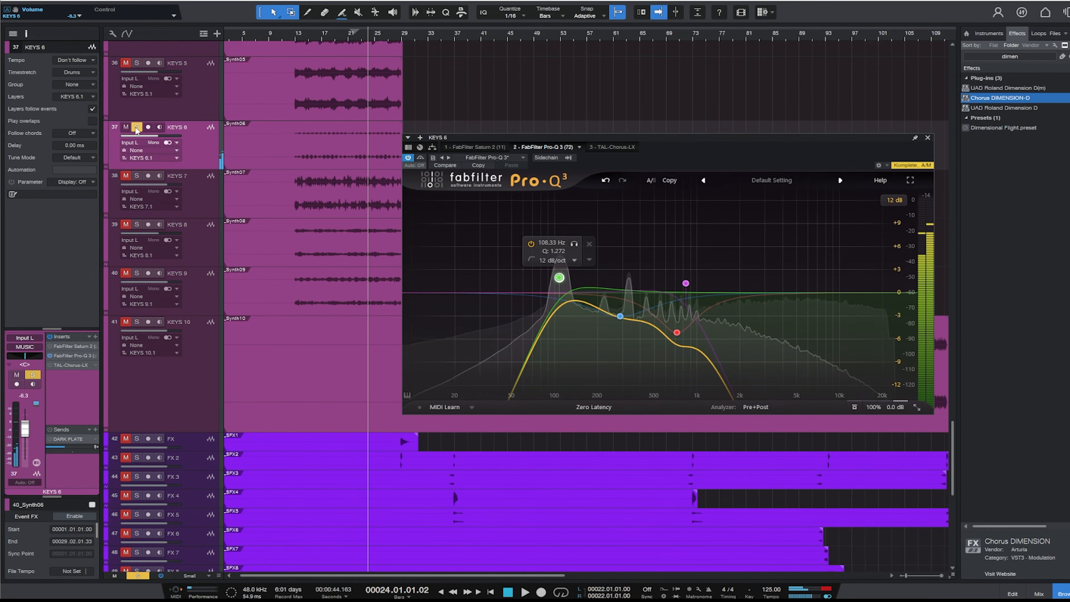
pyautogui.click(137, 127)
pyautogui.click(928, 138)
# - Select KEYS 10 and play it in solo from about bar 110
pyautogui.press('w')
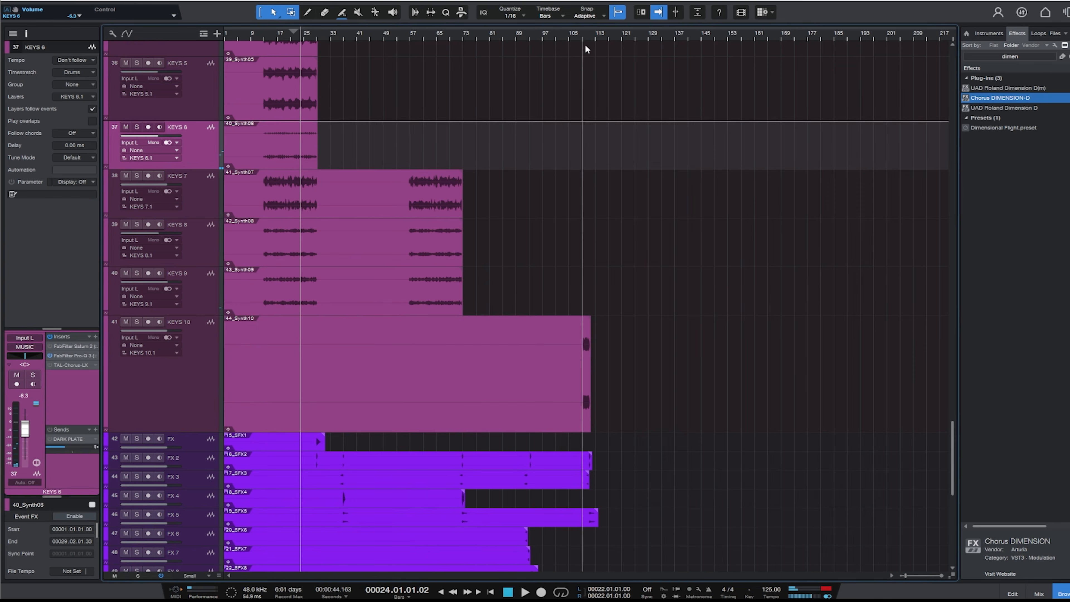
pyautogui.press('e')
pyautogui.press('e')
pyautogui.press('e')
pyautogui.click(256, 349)
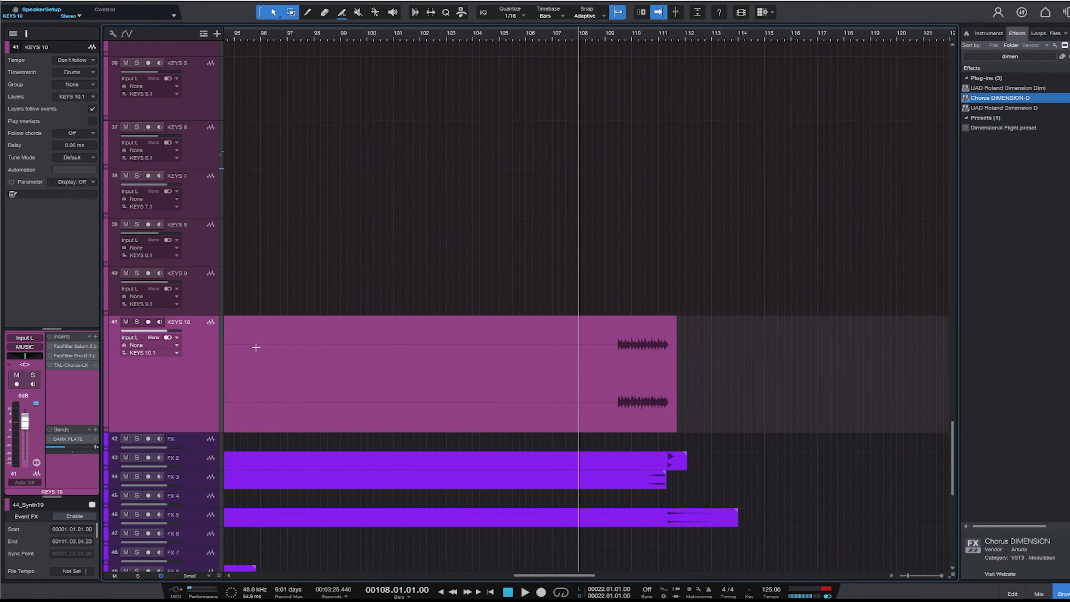
pyautogui.press('s')
pyautogui.press('space')
pyautogui.click(637, 36)
pyautogui.press('w')
pyautogui.press('w')
pyautogui.press('w')
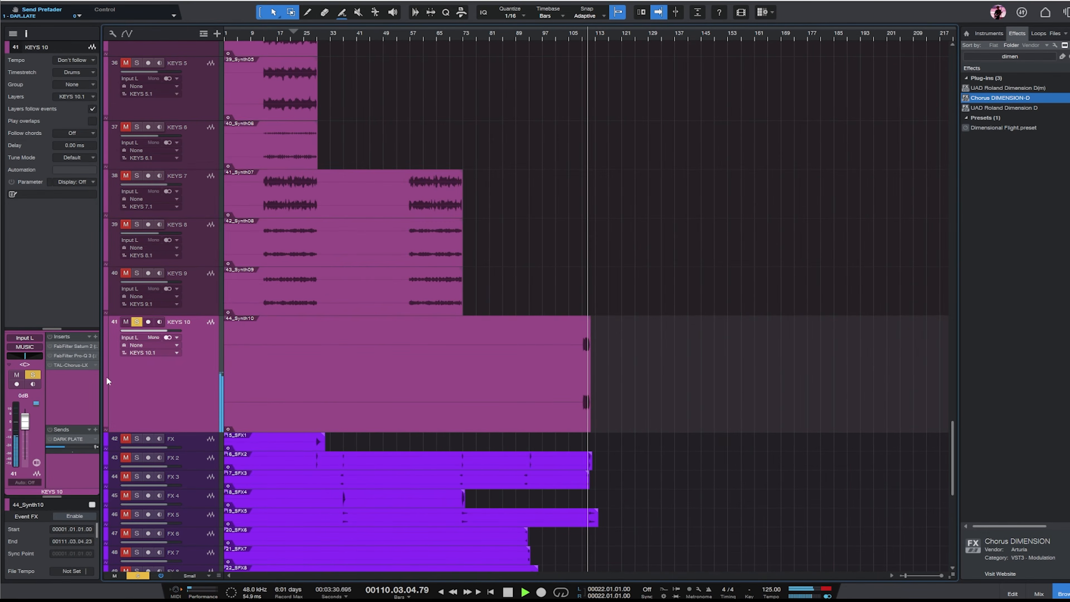
# - Stop playback and examine the electric guitar tracks around bar 111, where the KEYS 10 part ends
pyautogui.scroll(5, 683, 278)
pyautogui.press('space')
pyautogui.press('e')
pyautogui.press('e')
pyautogui.press('e')
pyautogui.scroll(10, 638, 303)
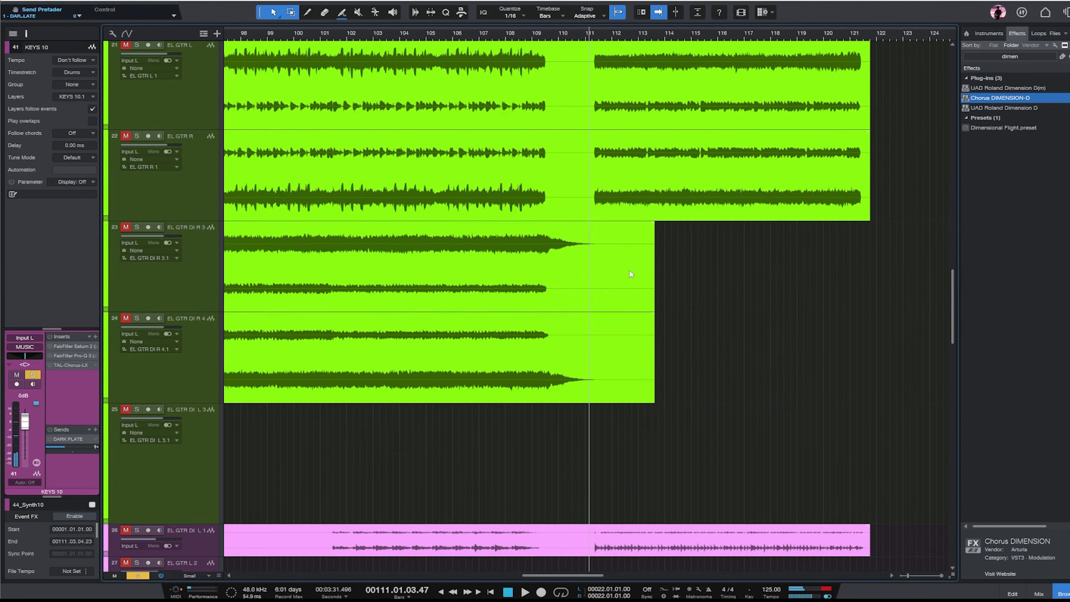
pyautogui.scroll(-7, 629, 248)
pyautogui.press('w')
pyautogui.press('w')
pyautogui.press('w')
pyautogui.scroll(-10, 622, 262)
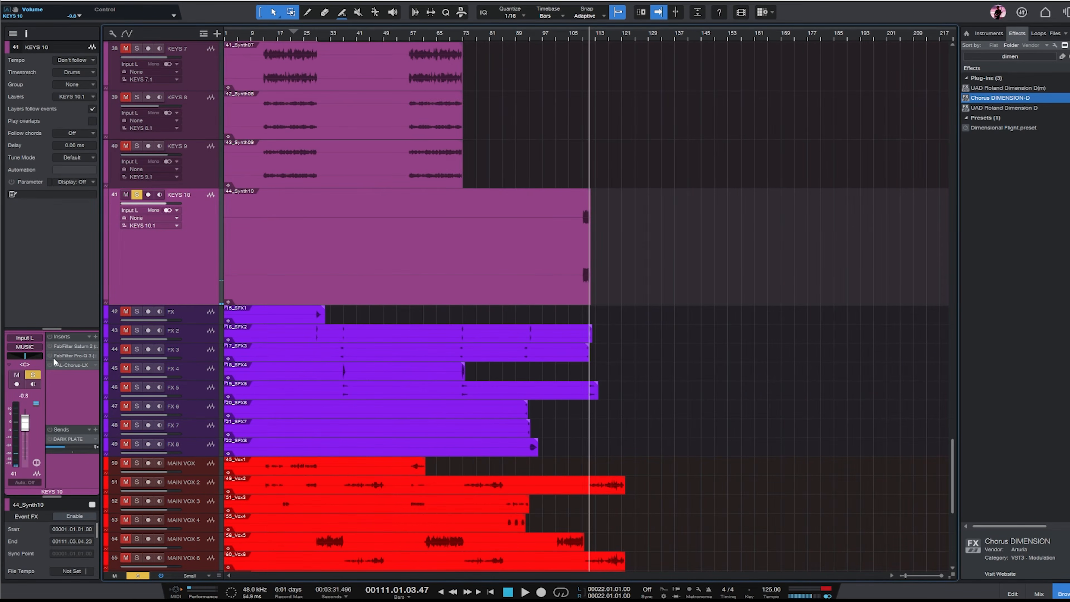
# - Enable Pro-Q 3 on KEYS 10, set its low cut to about 116 Hz, and add a third band at about 7.4 kHz
pyautogui.doubleClick(67, 357)
pyautogui.press('e')
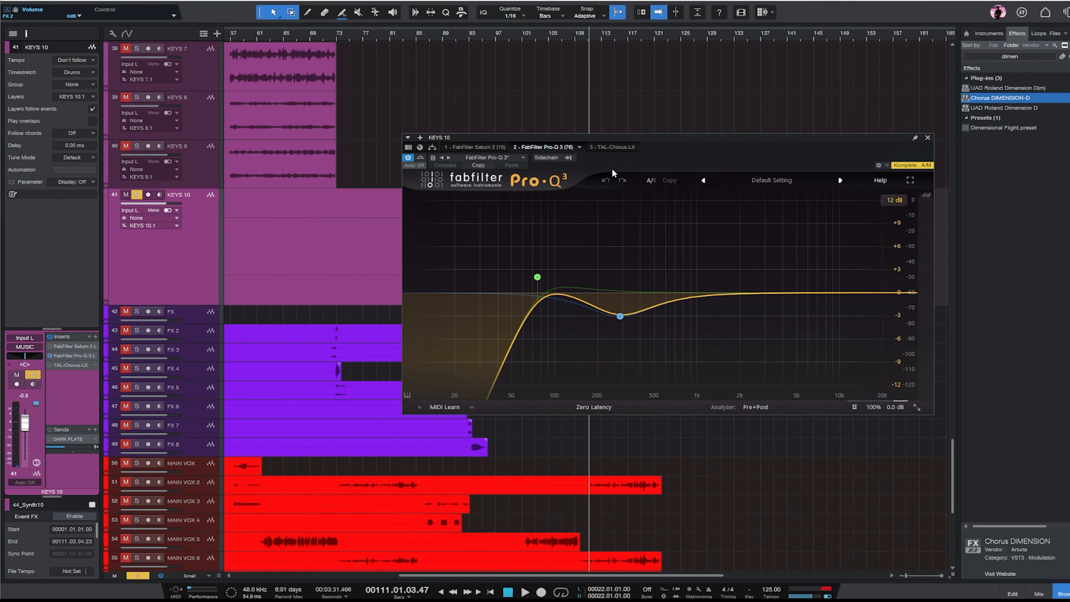
pyautogui.press('space')
pyautogui.press('e')
pyautogui.moveTo(538, 278); pyautogui.dragTo(564, 280)
pyautogui.press('space')
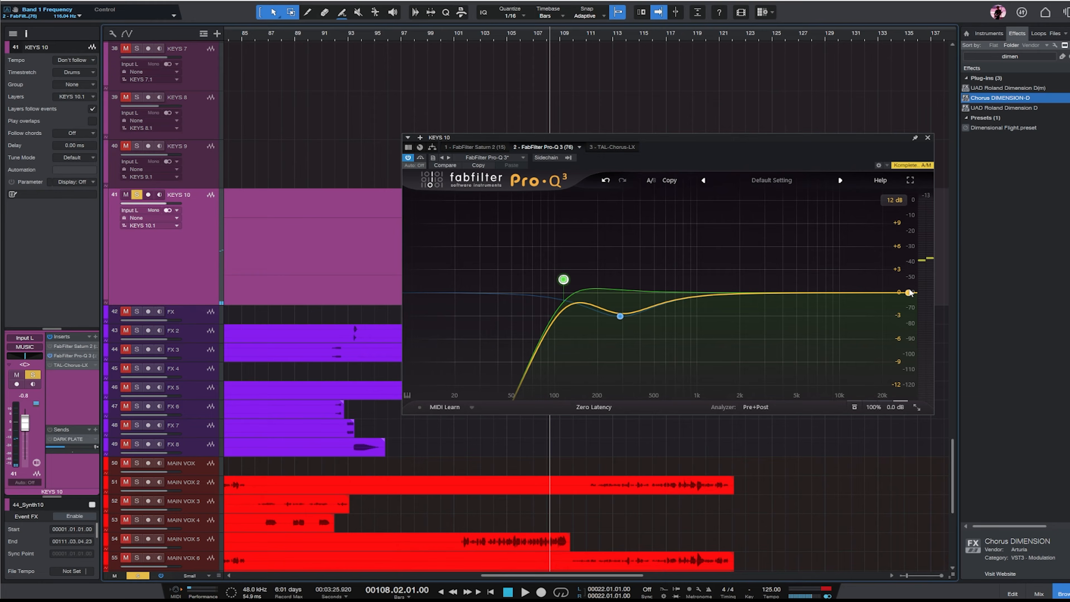
pyautogui.doubleClick(820, 303)
pyautogui.click(928, 138)
# - Play the KEYS 10 phrase around bar 109 in solo and turn the track's solo off
pyautogui.press('e')
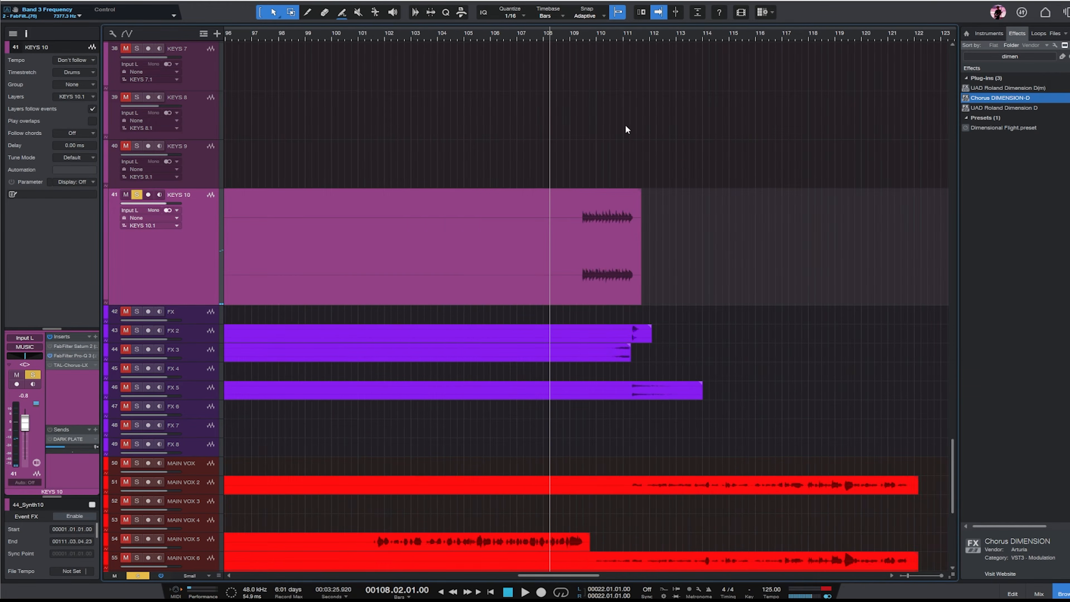
pyautogui.press('w')
pyautogui.press('space')
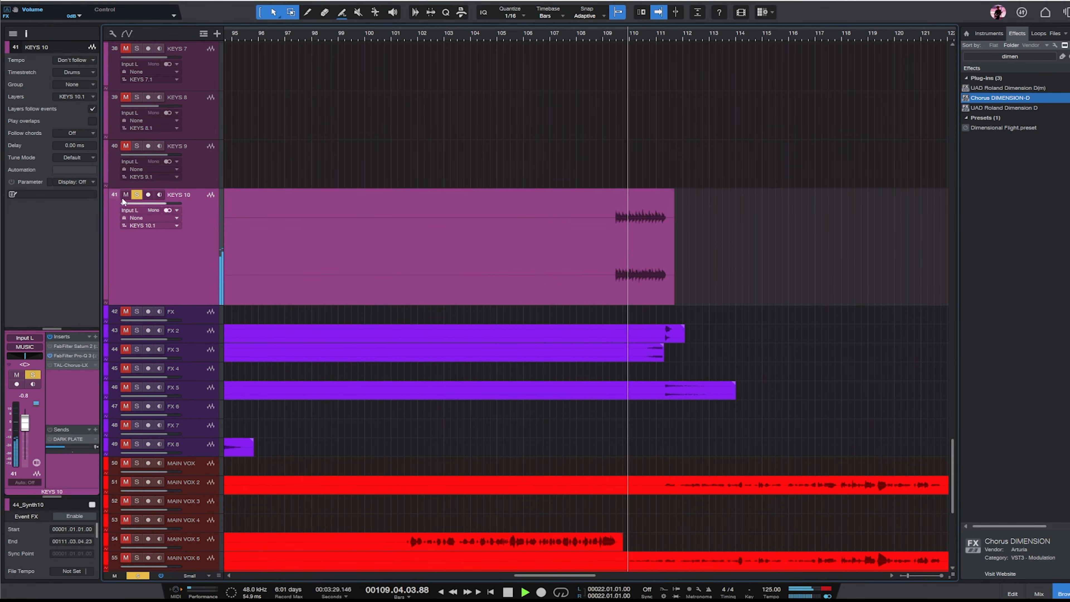
pyautogui.click(136, 195)
pyautogui.hotkey('shift', 'f')
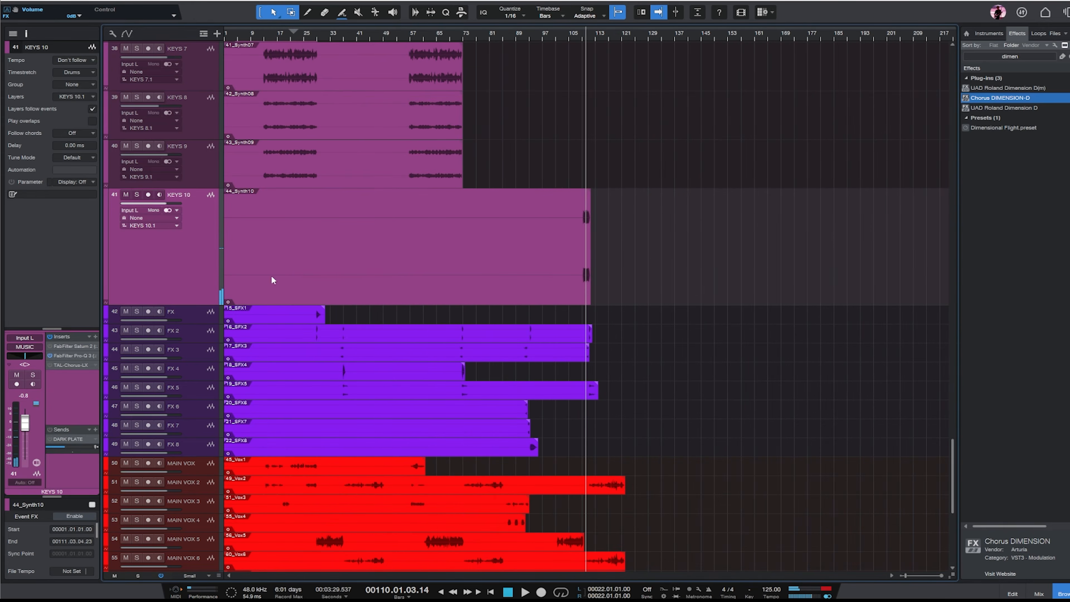
# - Select and solo the FX track, enlarging its height to show its hit at bar 29
pyautogui.click(319, 35)
pyautogui.press('e')
pyautogui.click(193, 314)
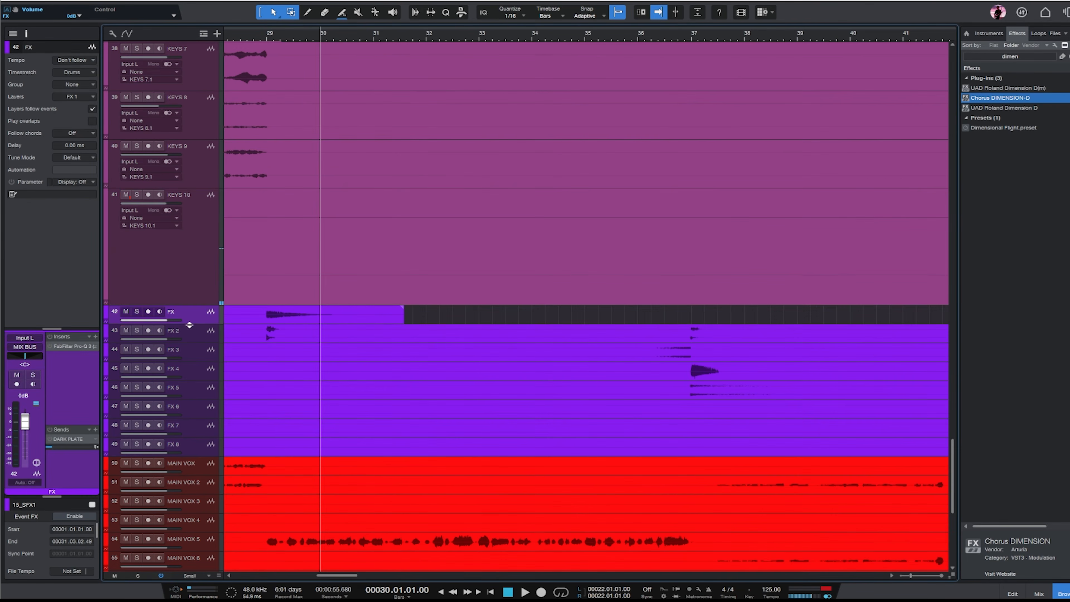
pyautogui.moveTo(200, 324); pyautogui.dragTo(200, 388)
pyautogui.press('e')
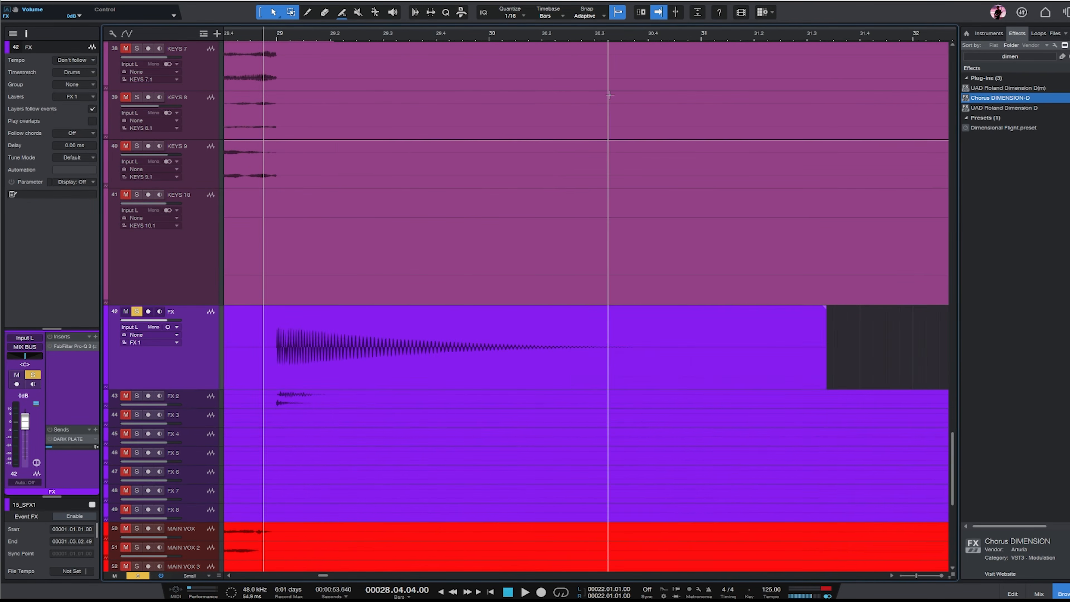
# - Play the FX hit from just before bar 29 and lower the FX track's volume to about -1.7 dB
pyautogui.press('space')
pyautogui.press('w')
pyautogui.press('space')
# - Recolor the FX track and its audio event yellow-green
pyautogui.click(289, 373)
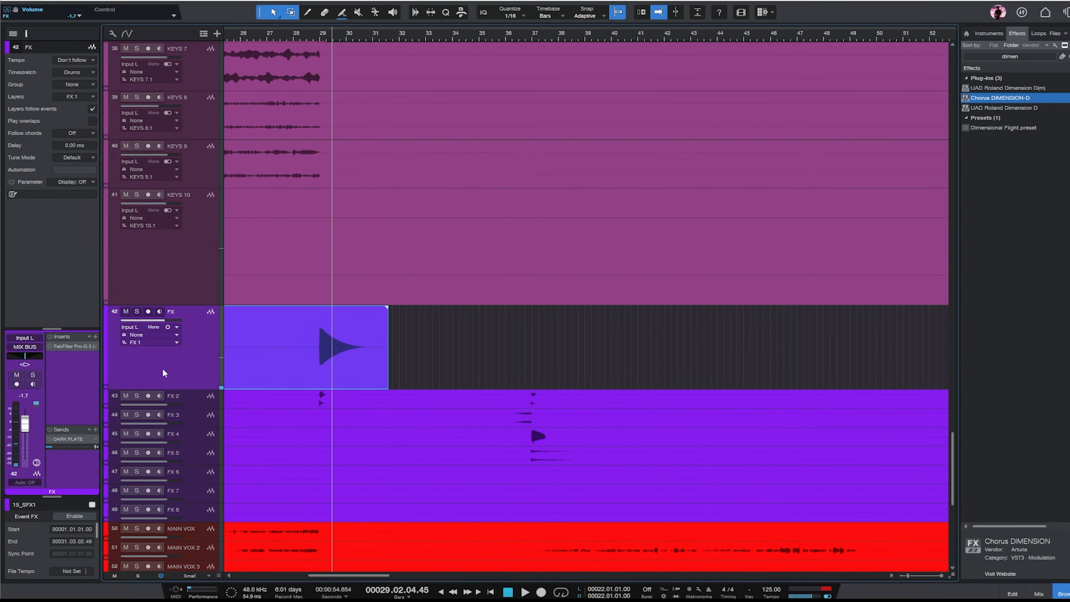
pyautogui.click(108, 355)
pyautogui.click(224, 402)
# - Play FX 2 in solo from just before bar 29, ending with playback stopped and its solo off
pyautogui.scroll(-3, 206, 275)
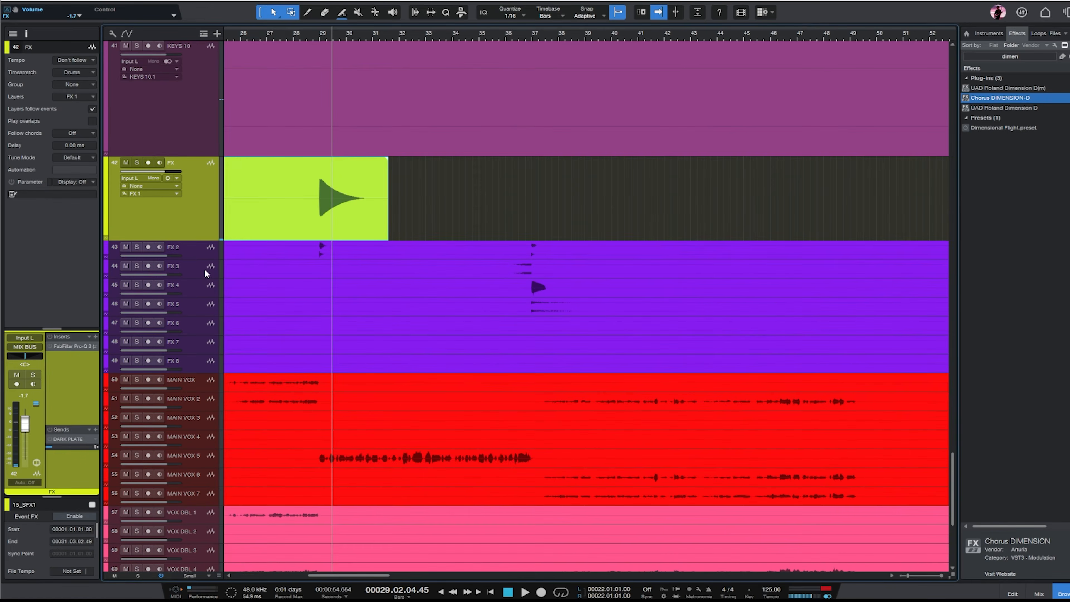
pyautogui.click(197, 257)
pyautogui.press('s')
pyautogui.press('e')
pyautogui.press('e')
pyautogui.click(271, 35)
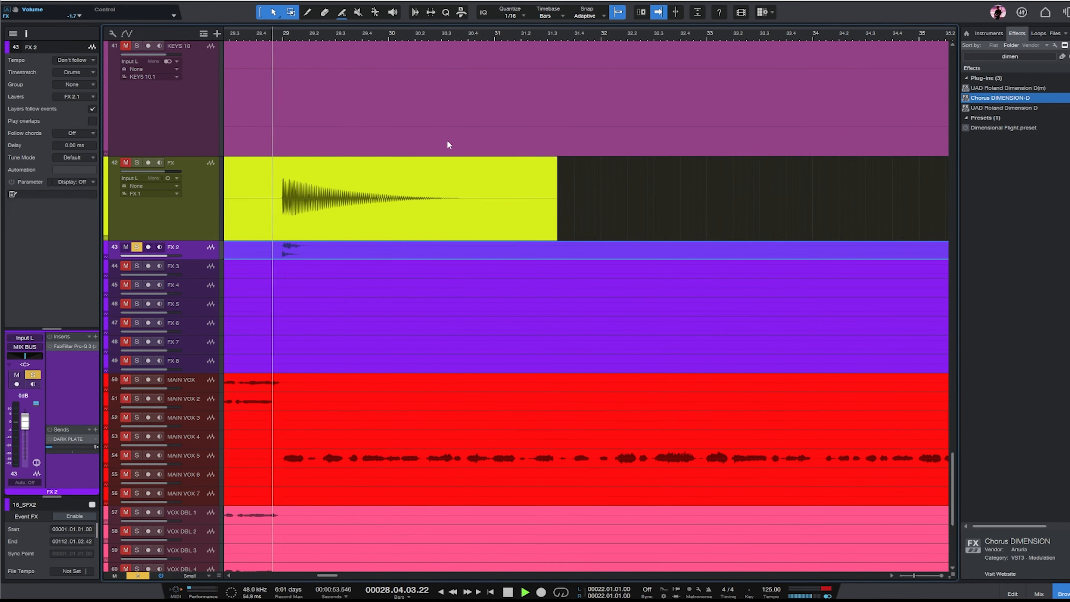
pyautogui.press('w')
pyautogui.press('w')
pyautogui.press('w')
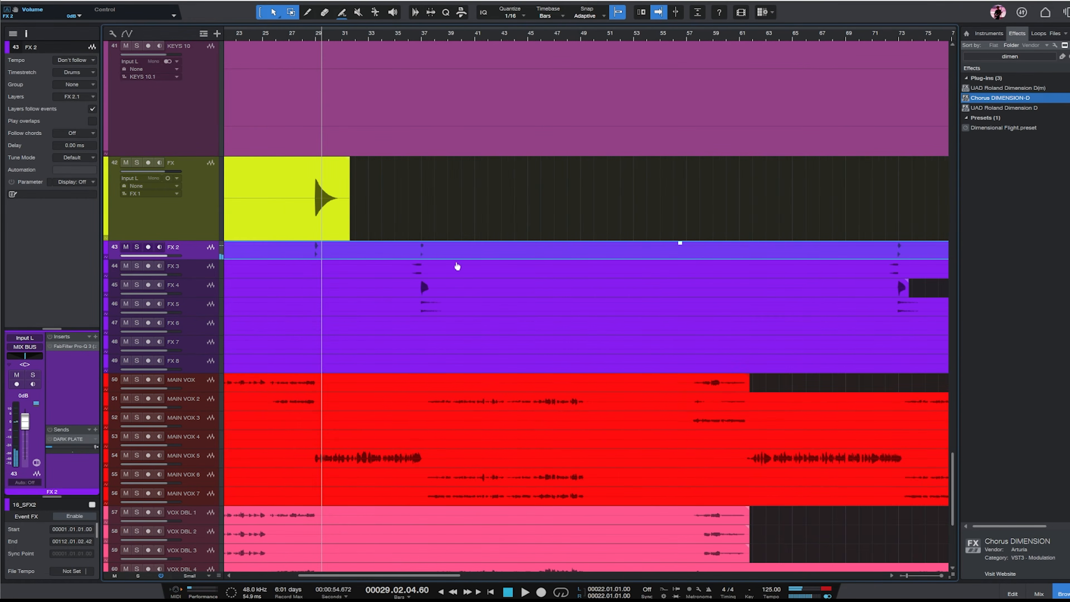
# - Play FX 3 in solo from bar 36, enable its Pro-Q 3, and set the low cut to about 418 Hz at 6 dB/oct
pyautogui.click(406, 38)
pyautogui.click(188, 279)
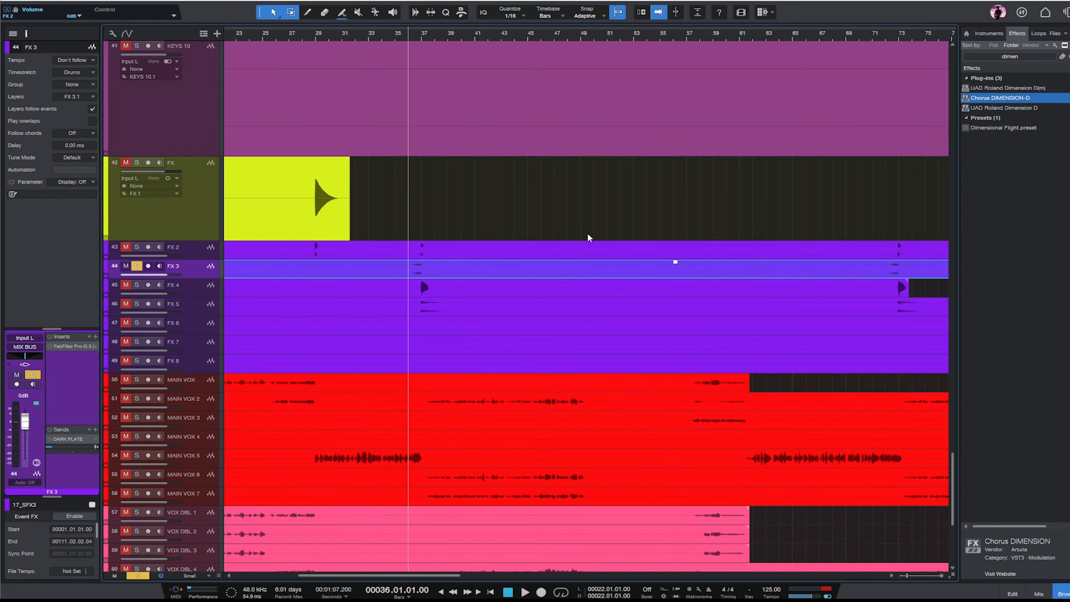
pyautogui.press('w')
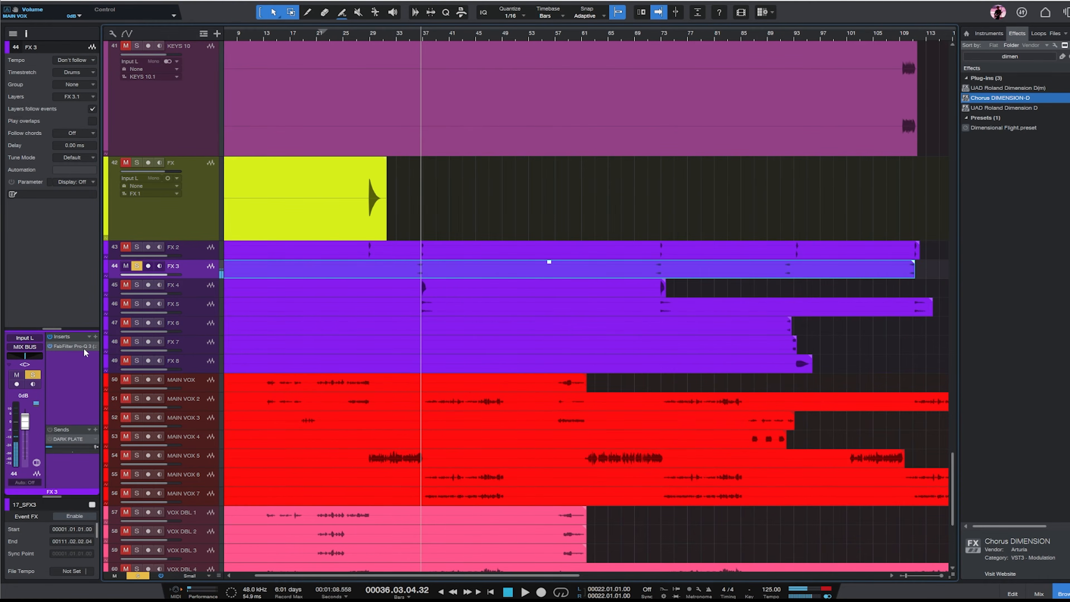
pyautogui.click(71, 346)
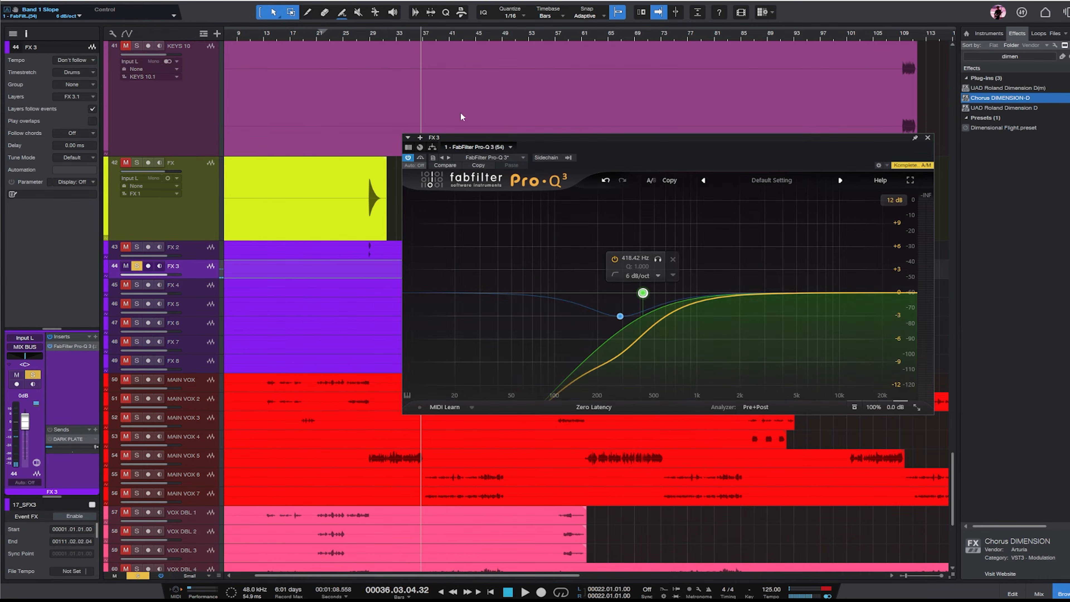
# - Play the FX 3 riser in solo from bar 36 through its Pro-Q 3 and close the equalizer
pyautogui.click(406, 36)
pyautogui.press('e')
pyautogui.press('space')
pyautogui.moveTo(729, 143); pyautogui.dragTo(702, 210)
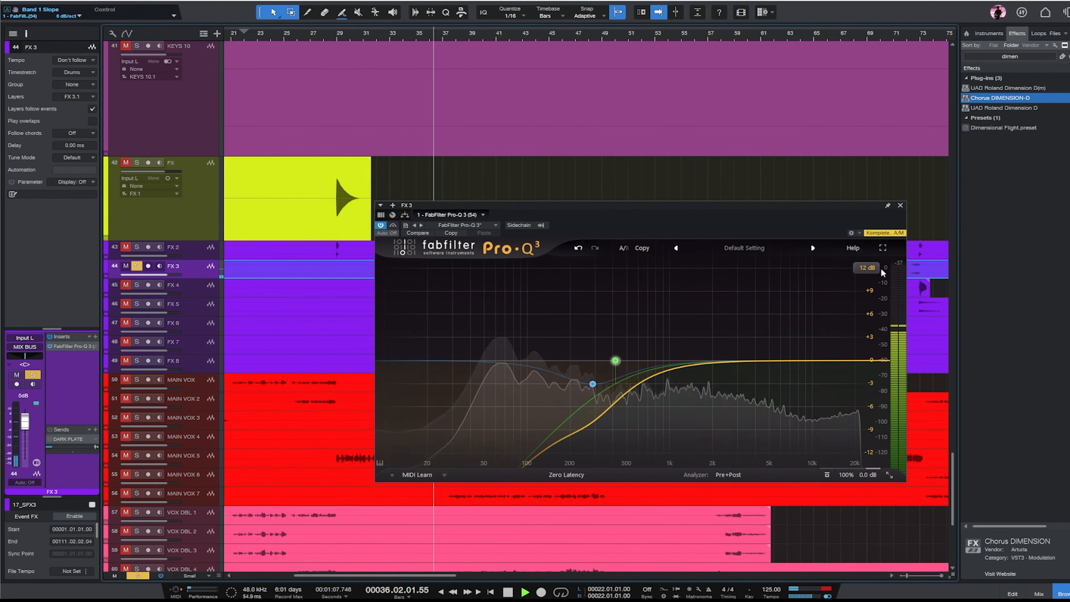
pyautogui.click(900, 206)
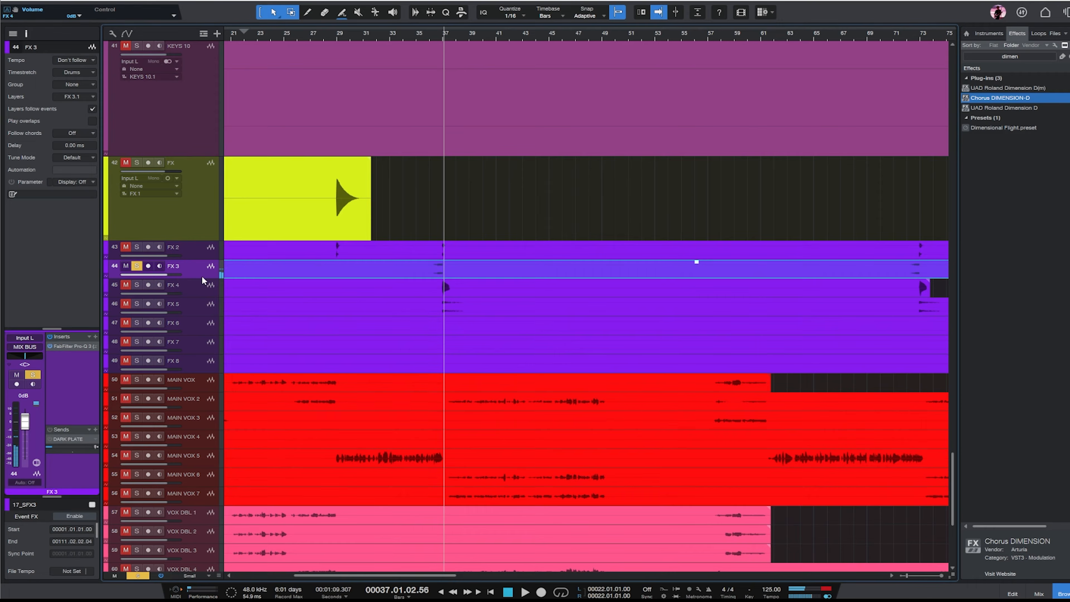
# - Enlarge the FX 3 track, insert Pro-R 2 on it, and play from bar 36 with the reverb mix at about 34%
pyautogui.moveTo(202, 279); pyautogui.dragTo(203, 352)
pyautogui.click(1062, 56)
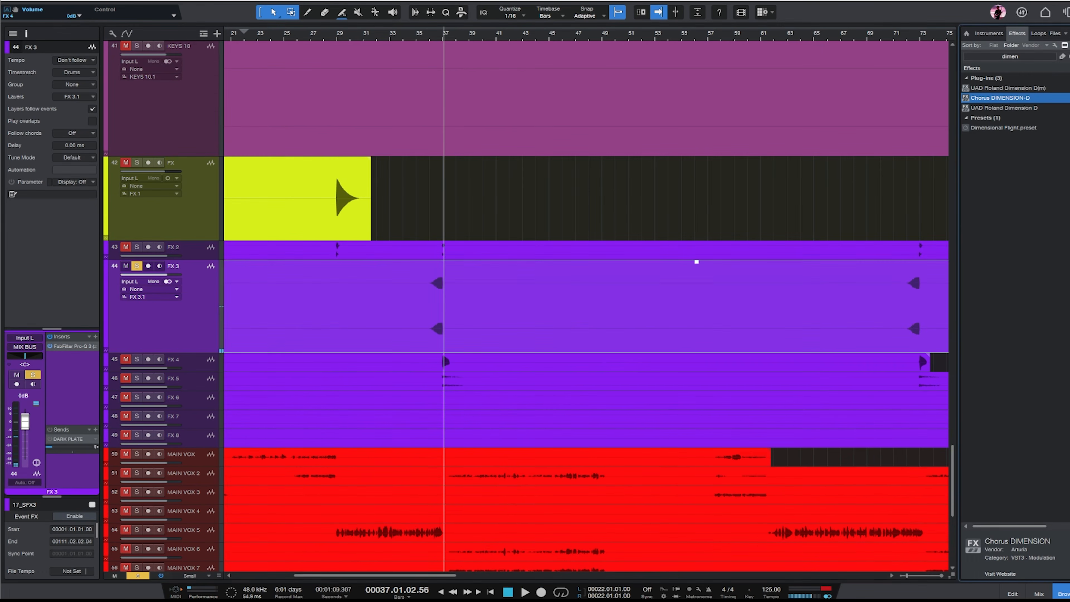
pyautogui.scroll(-5, 1037, 202)
pyautogui.scroll(1, 1036, 202)
pyautogui.moveTo(1011, 127); pyautogui.dragTo(185, 324)
pyautogui.press('e')
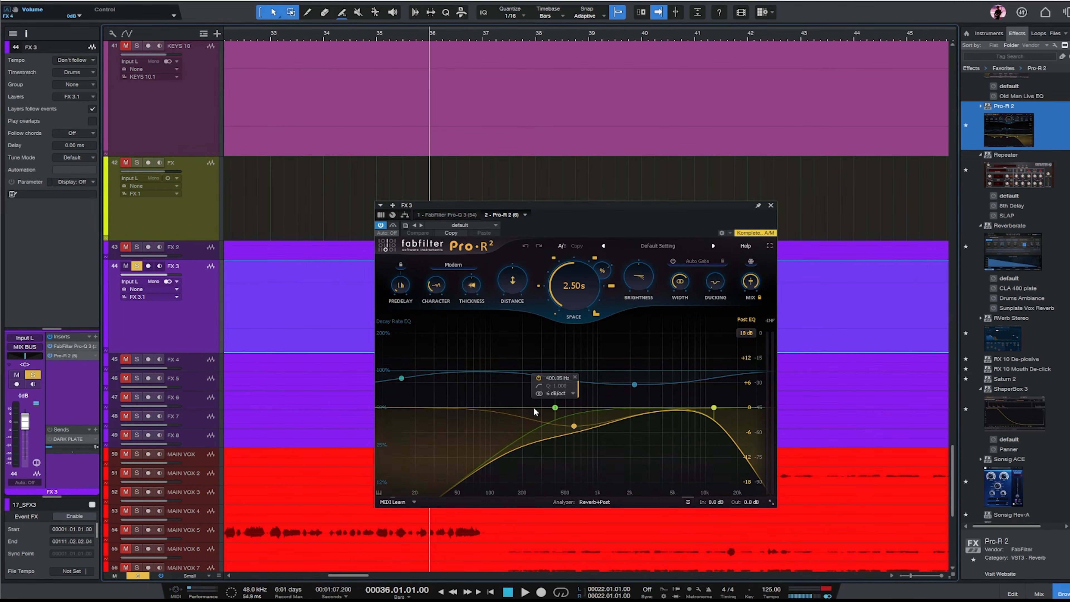
pyautogui.moveTo(753, 283); pyautogui.dragTo(754, 289)
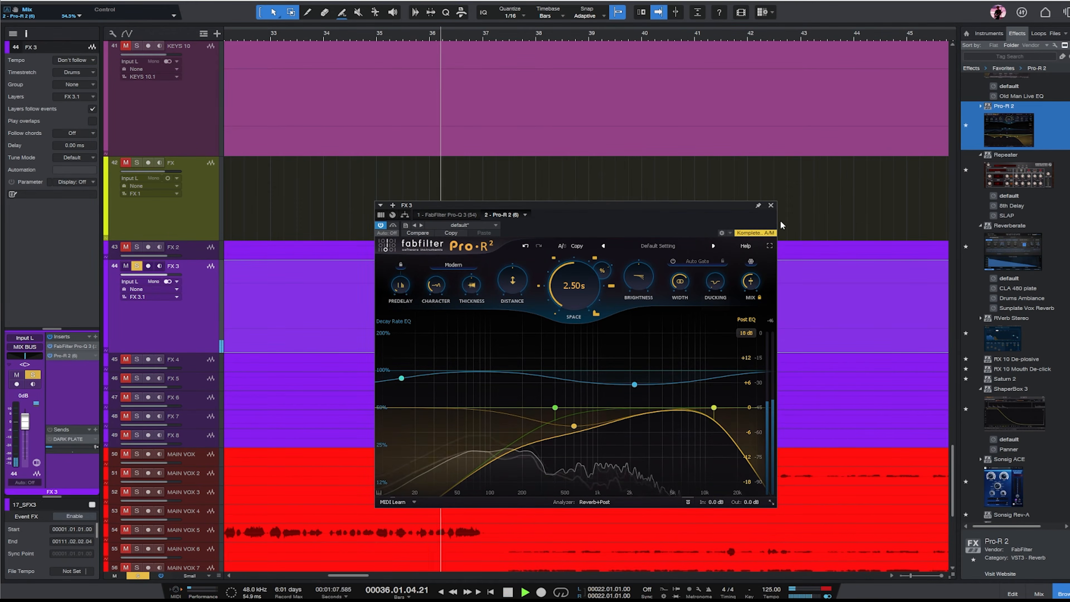
pyautogui.click(771, 206)
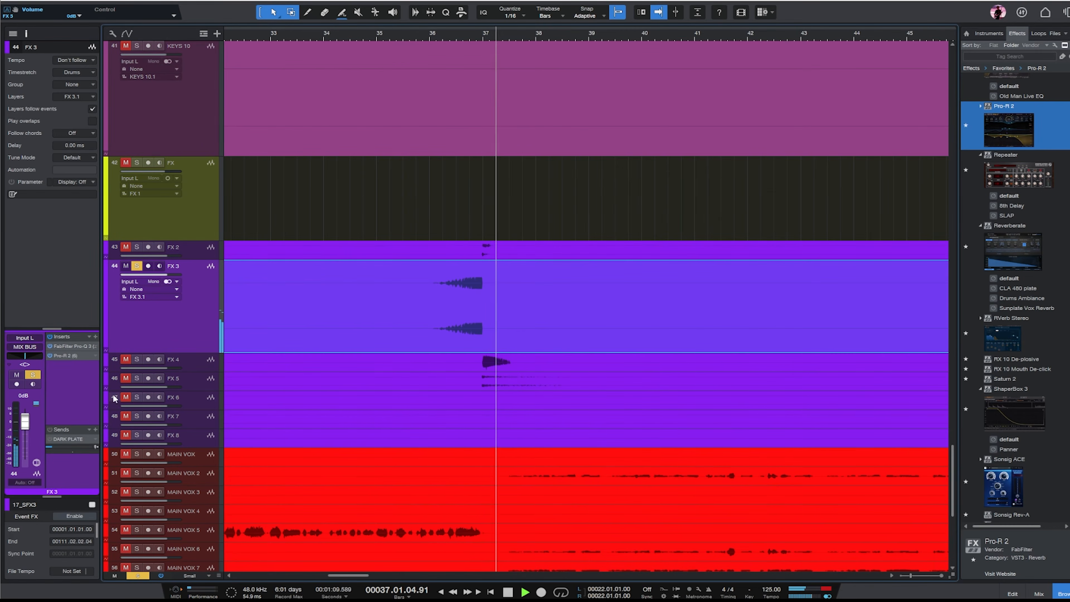
# - Enlarge FX 4, play its hit in solo from bar 37, and lower its volume to about -0.8 dB
pyautogui.click(193, 369)
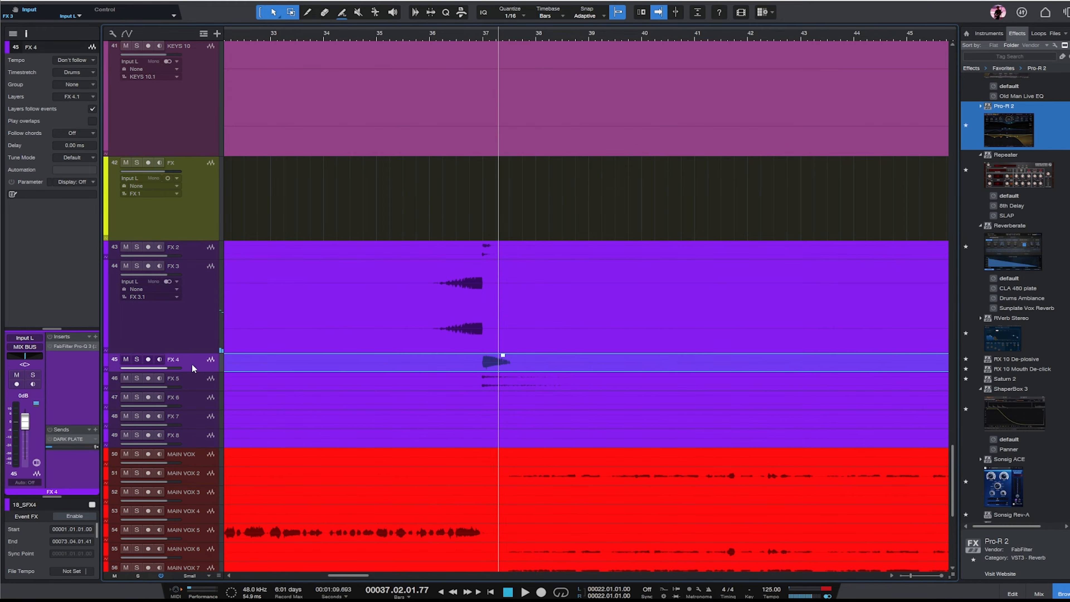
pyautogui.moveTo(199, 373); pyautogui.dragTo(199, 437)
pyautogui.press('s')
pyautogui.press('e')
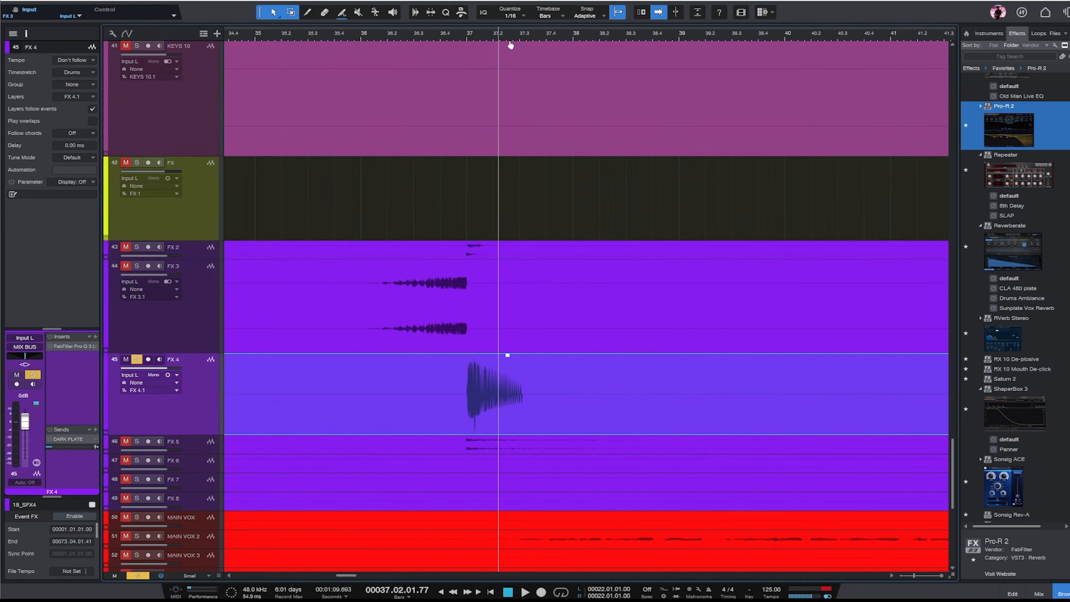
pyautogui.click(474, 36)
pyautogui.press('space')
pyautogui.press('space')
pyautogui.press('w')
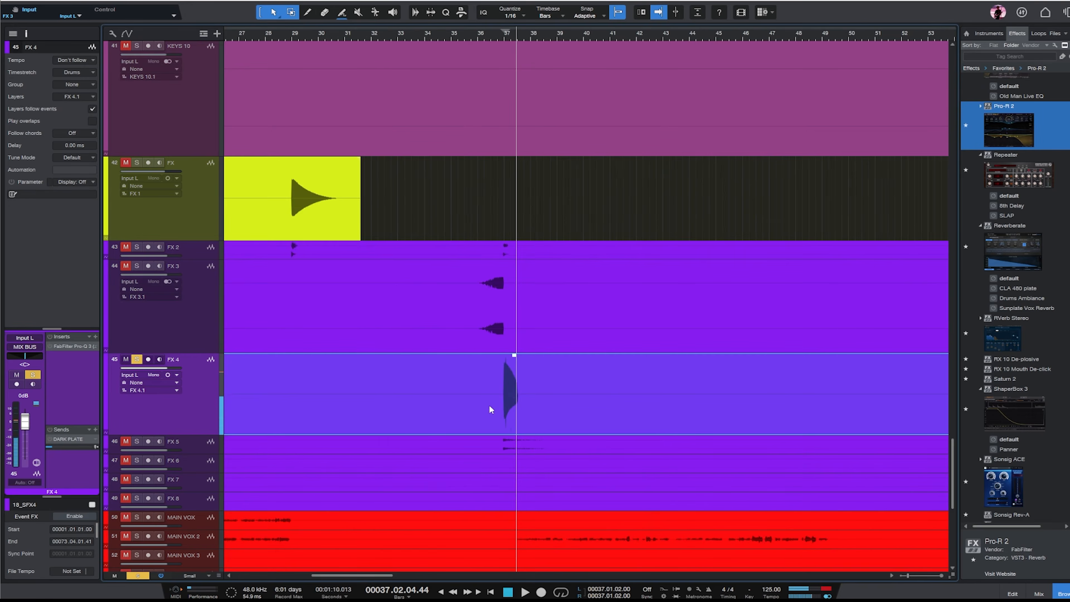
pyautogui.moveTo(23, 428); pyautogui.dragTo(23, 429)
# - Cut the short noise burst out of the FX 4 audio event just after the start of bar 37
pyautogui.press('e')
pyautogui.press('e')
pyautogui.press('e')
pyautogui.press('e')
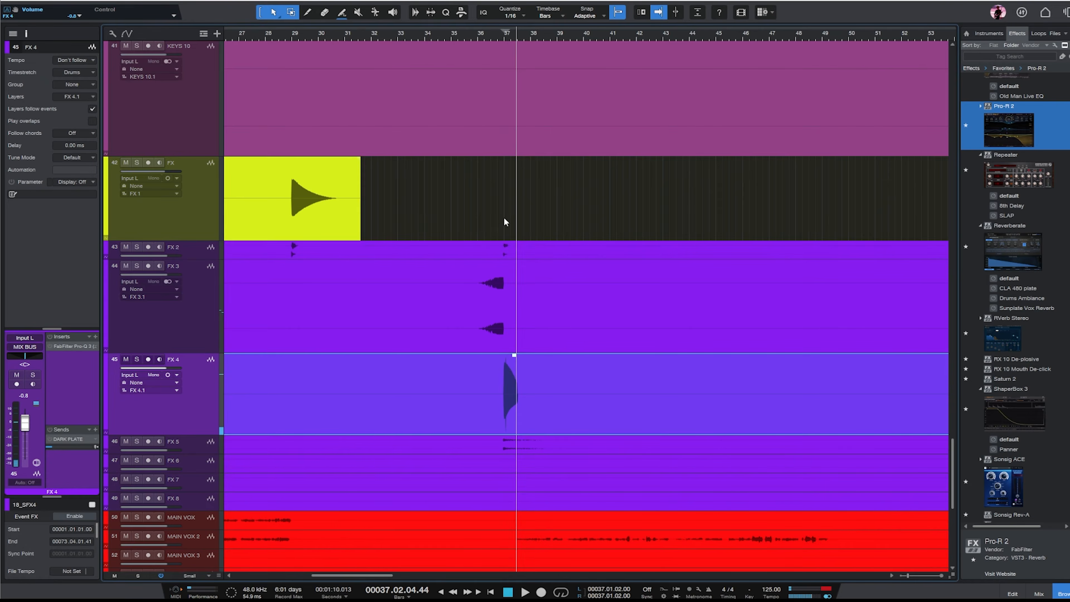
pyautogui.press('e')
pyautogui.press('e')
pyautogui.press('e')
pyautogui.press('e')
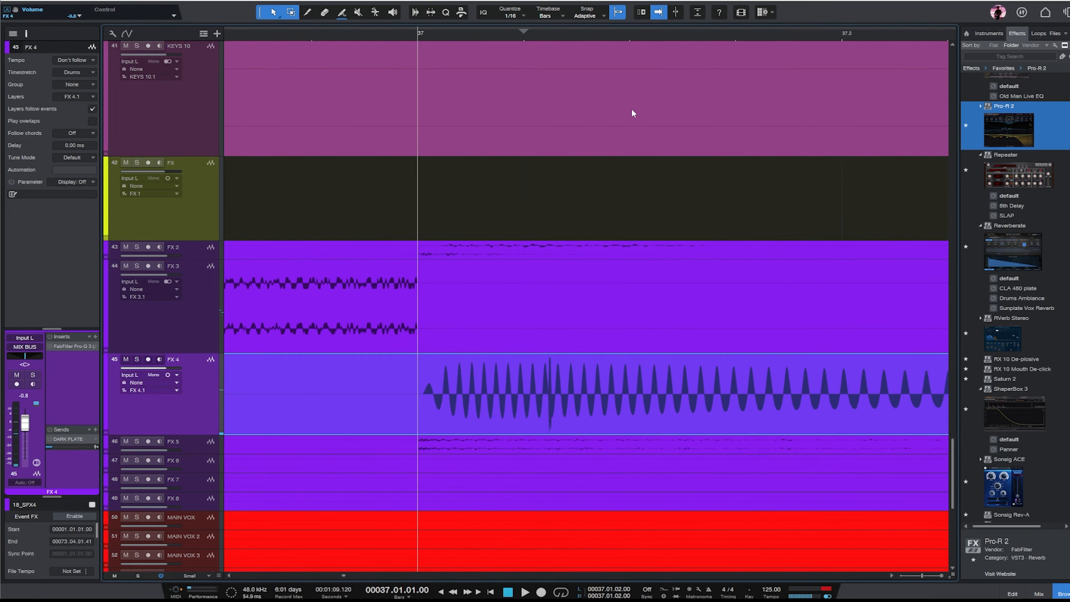
pyautogui.click(687, 34)
pyautogui.press('e')
pyautogui.press('e')
pyautogui.press('e')
pyautogui.press('e')
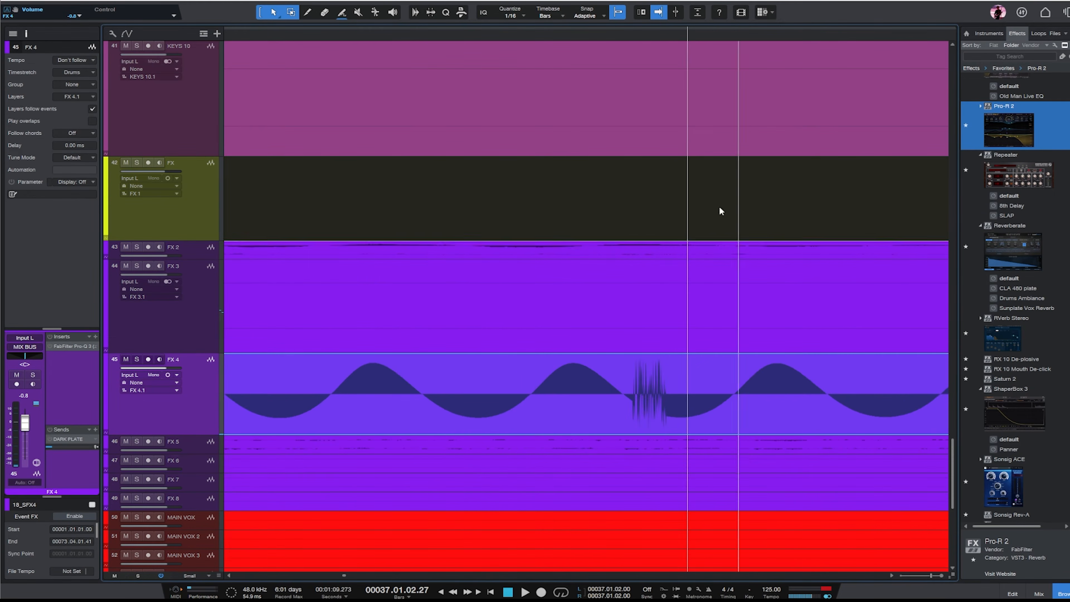
pyautogui.press('w')
pyautogui.press('w')
pyautogui.moveTo(681, 406); pyautogui.dragTo(613, 407)
pyautogui.press('Delete')
# - Move the second FX 4 event earlier to close the gap, align its start with the waveform, and crossfade the join
pyautogui.click(709, 414)
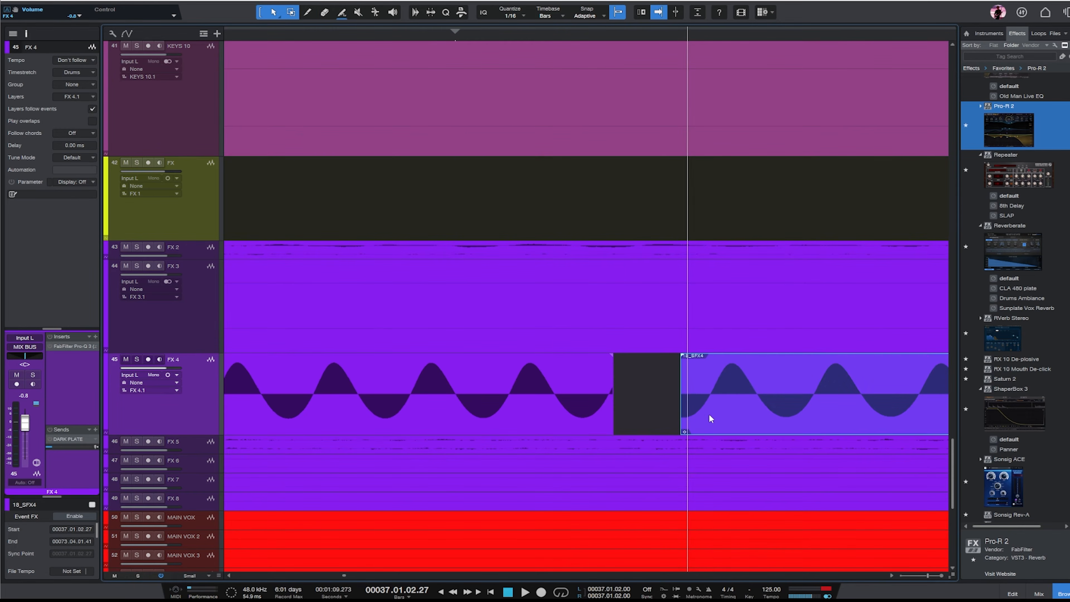
pyautogui.moveTo(750, 421); pyautogui.dragTo(654, 427)
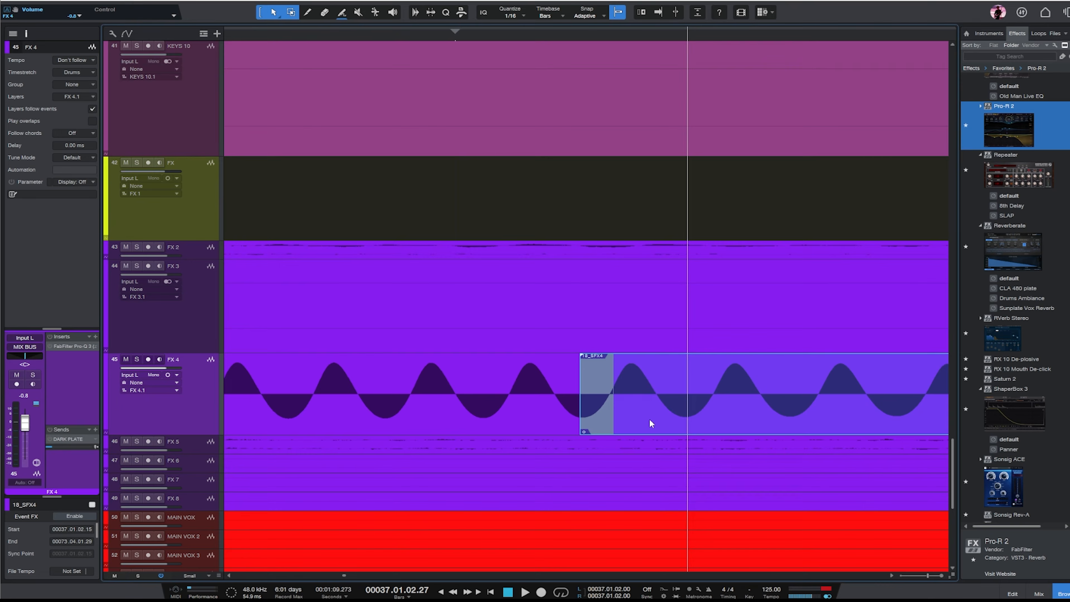
pyautogui.moveTo(582, 412); pyautogui.dragTo(593, 412)
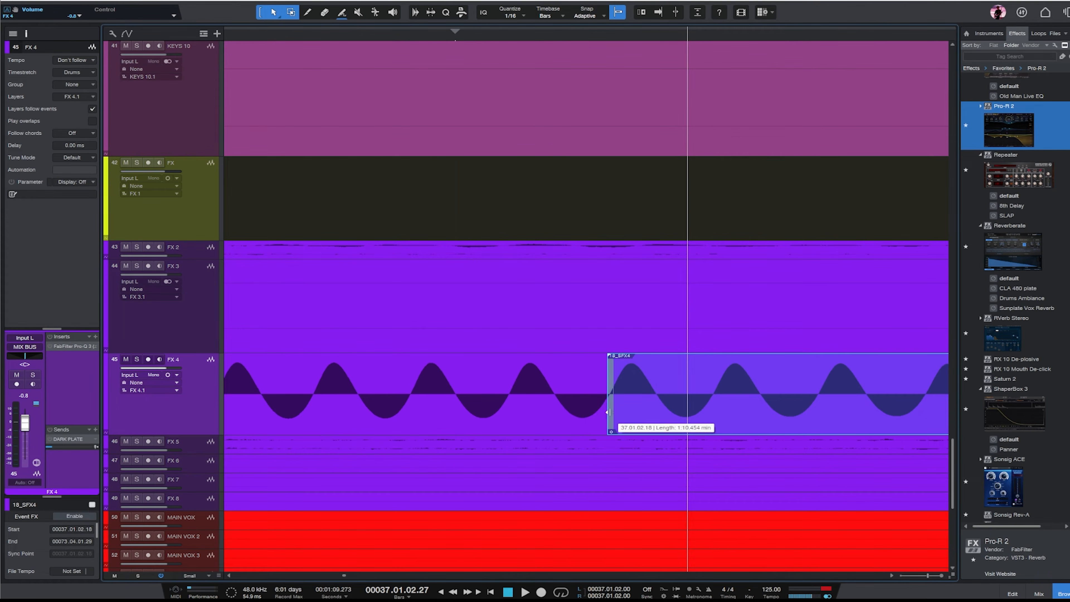
pyautogui.click(614, 34)
pyautogui.press('e')
pyautogui.press('e')
pyautogui.press('e')
pyautogui.press('e')
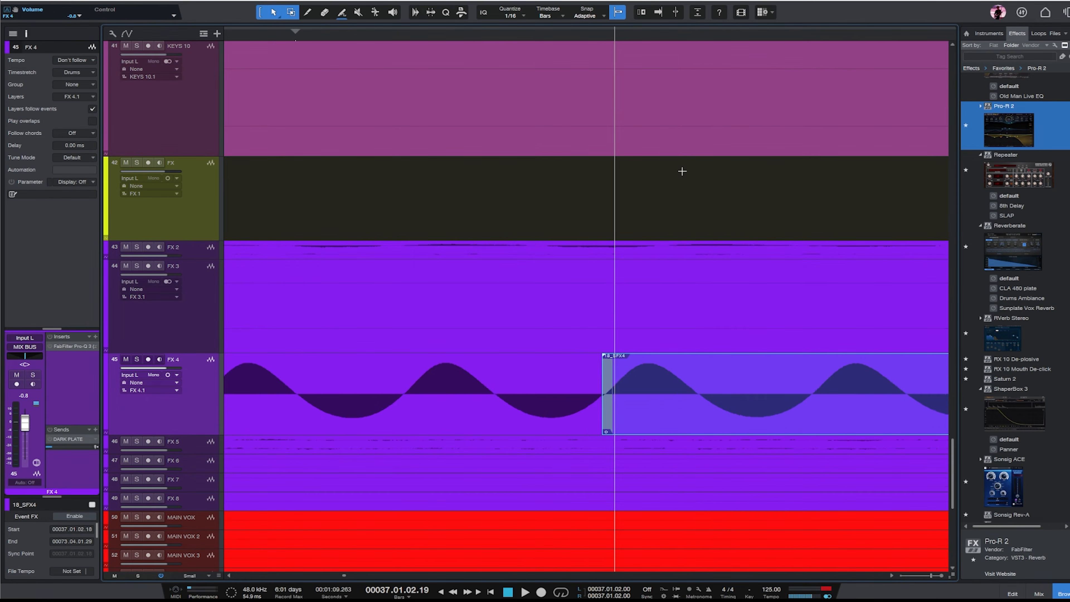
pyautogui.press('x')
# - Play the repaired hit at bar 37 with the full mix and lower the FX 4 volume to about -4.2 dB
pyautogui.press('w')
pyautogui.press('w')
pyautogui.press('w')
pyautogui.press('w')
pyautogui.press('w')
pyautogui.press('w')
pyautogui.press('w')
pyautogui.press('w')
pyautogui.press('w')
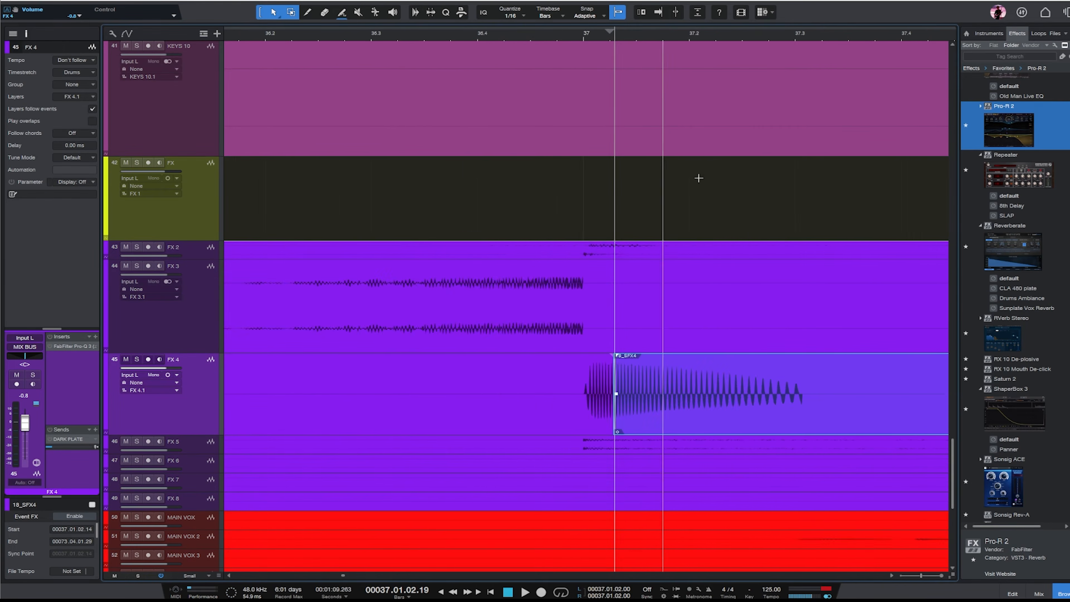
pyautogui.press('w')
pyautogui.press('w')
pyautogui.press('w')
pyautogui.press('w')
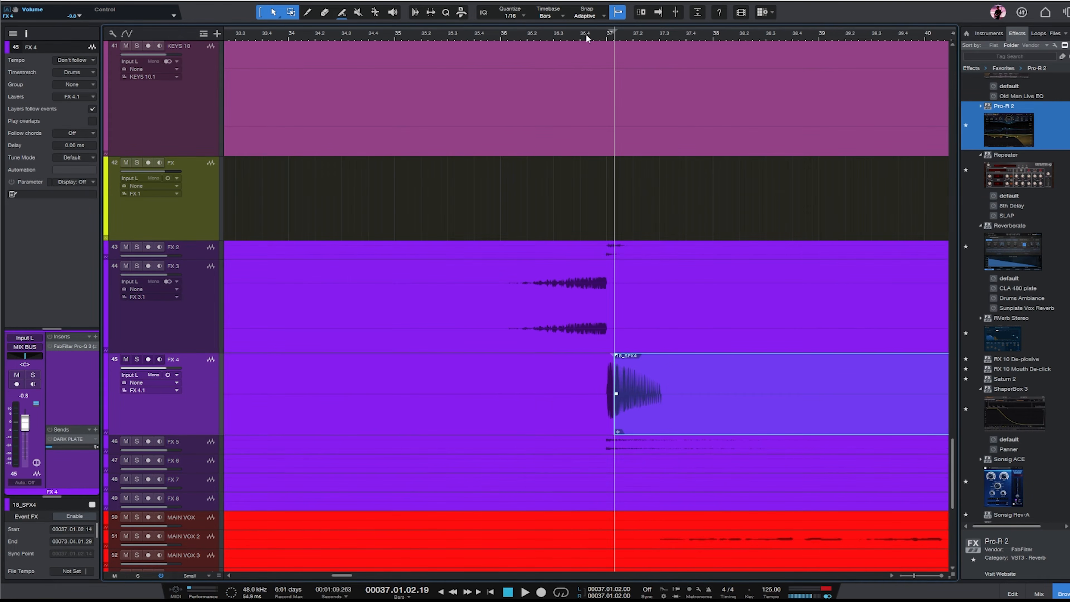
pyautogui.press('space')
pyautogui.press('f')
pyautogui.press('w')
pyautogui.press('w')
pyautogui.press('w')
pyautogui.press('w')
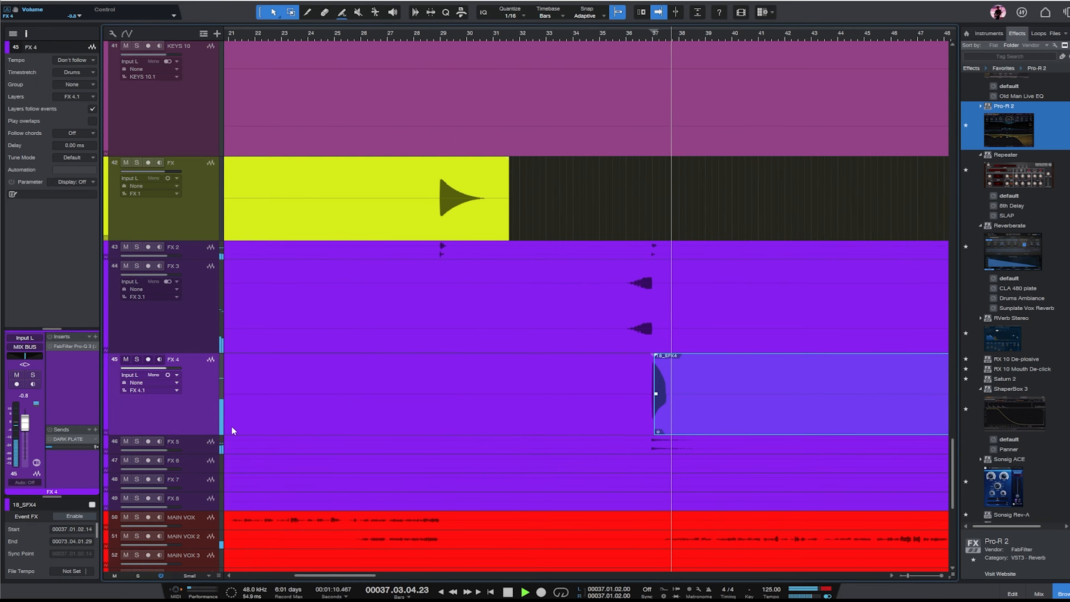
pyautogui.moveTo(26, 432); pyautogui.dragTo(26, 433)
# - Split the FX 4 event on both sides of the noise burst just after bar 73 and delete the piece between
pyautogui.press('w')
pyautogui.press('w')
pyautogui.press('w')
pyautogui.press('e')
pyautogui.press('e')
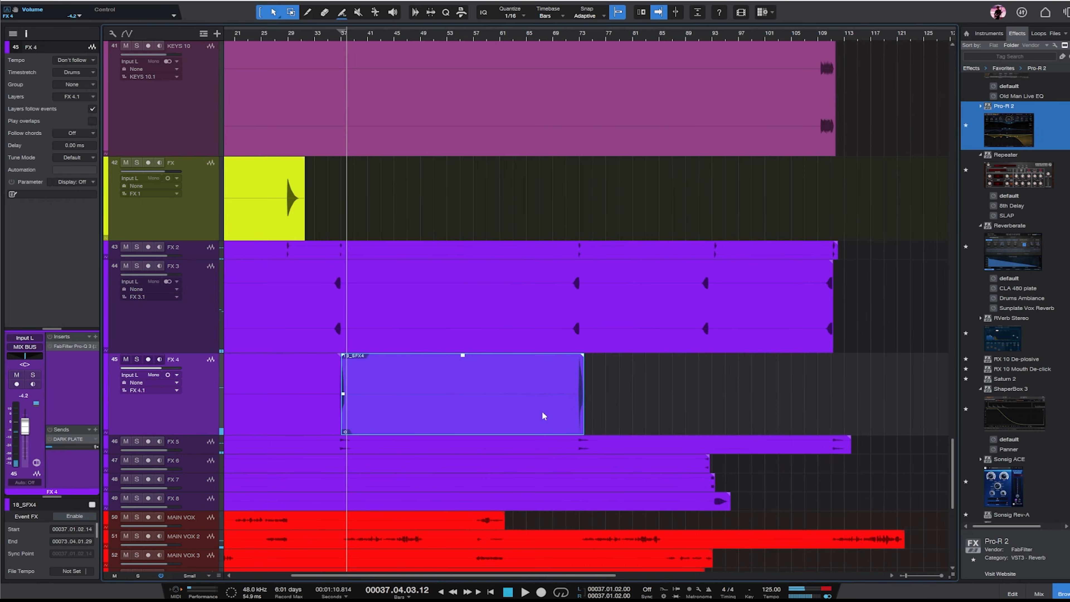
pyautogui.press('w')
pyautogui.click(590, 39)
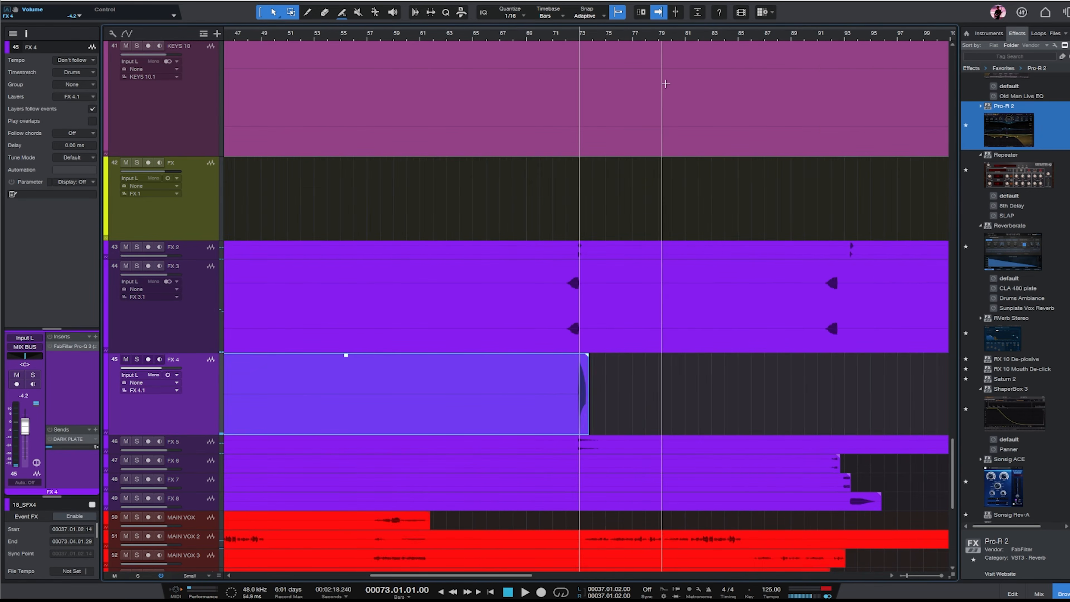
pyautogui.press('e')
pyautogui.press('e')
pyautogui.press('e')
pyautogui.press('e')
pyautogui.press('e')
pyautogui.press('e')
pyautogui.click(627, 40)
pyautogui.press('e')
pyautogui.press('e')
pyautogui.press('e')
pyautogui.press('e')
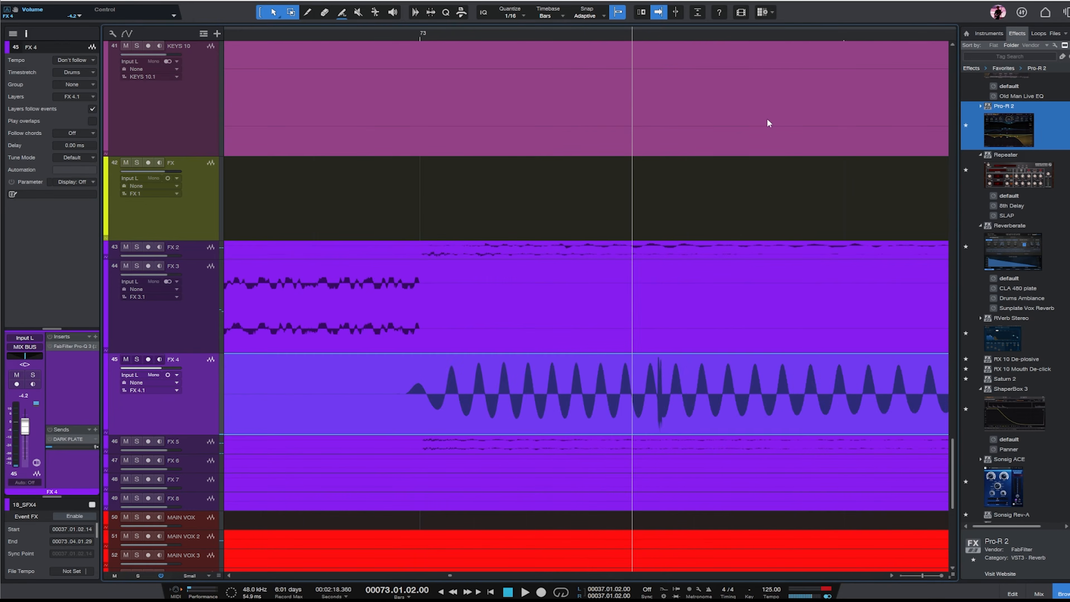
pyautogui.click(862, 39)
pyautogui.press('e')
pyautogui.press('e')
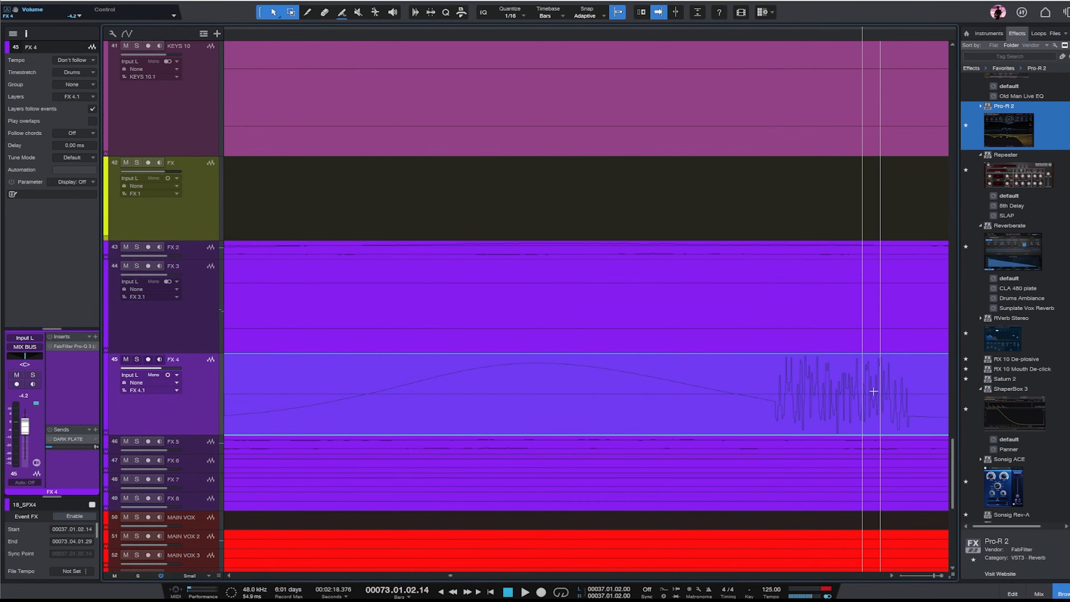
pyautogui.press('3')
pyautogui.click(765, 389)
pyautogui.click(929, 389)
pyautogui.press('1')
pyautogui.click(842, 427)
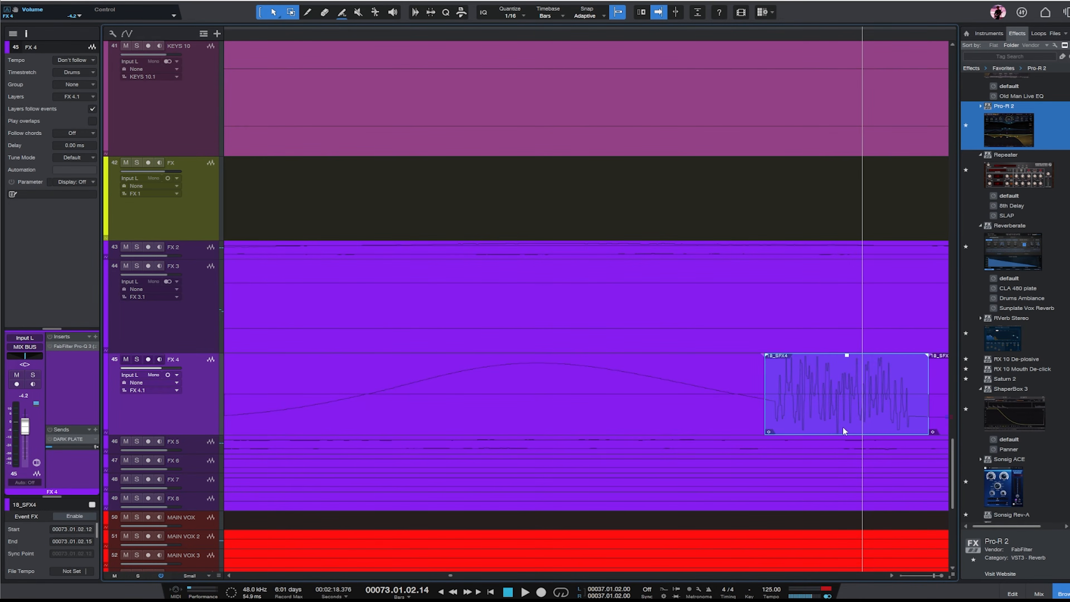
pyautogui.press('Delete')
# - Move the last FX 4 event earlier to close the gap after bar 73 and crossfade the overlapping waveforms
pyautogui.press('q')
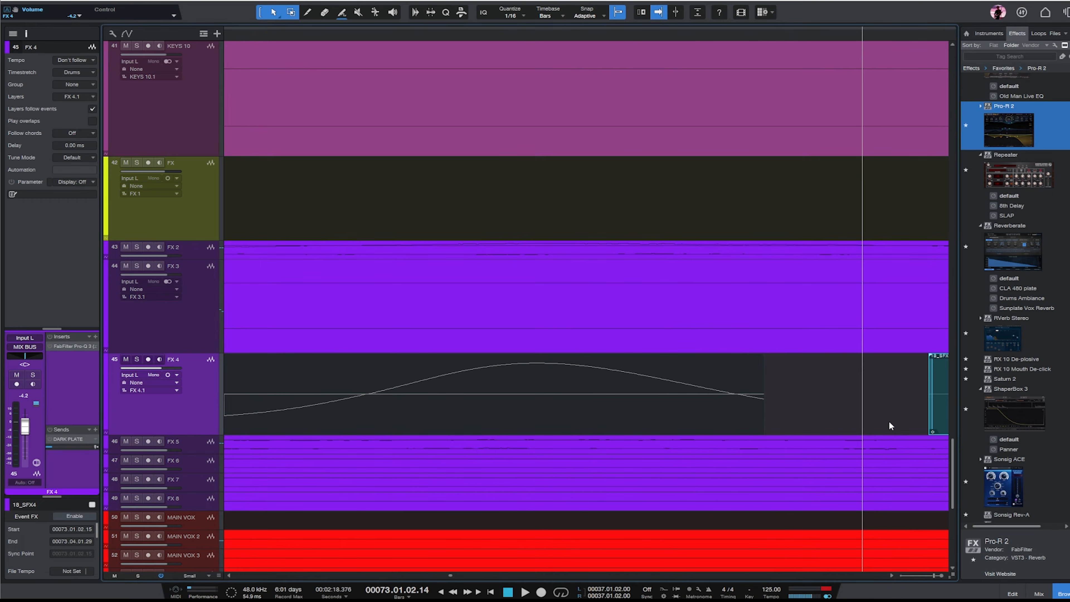
pyautogui.hotkey('ctrl', 'z')
pyautogui.press('w')
pyautogui.press('w')
pyautogui.press('w')
pyautogui.moveTo(914, 423); pyautogui.dragTo(801, 417)
pyautogui.moveTo(769, 419); pyautogui.dragTo(795, 420)
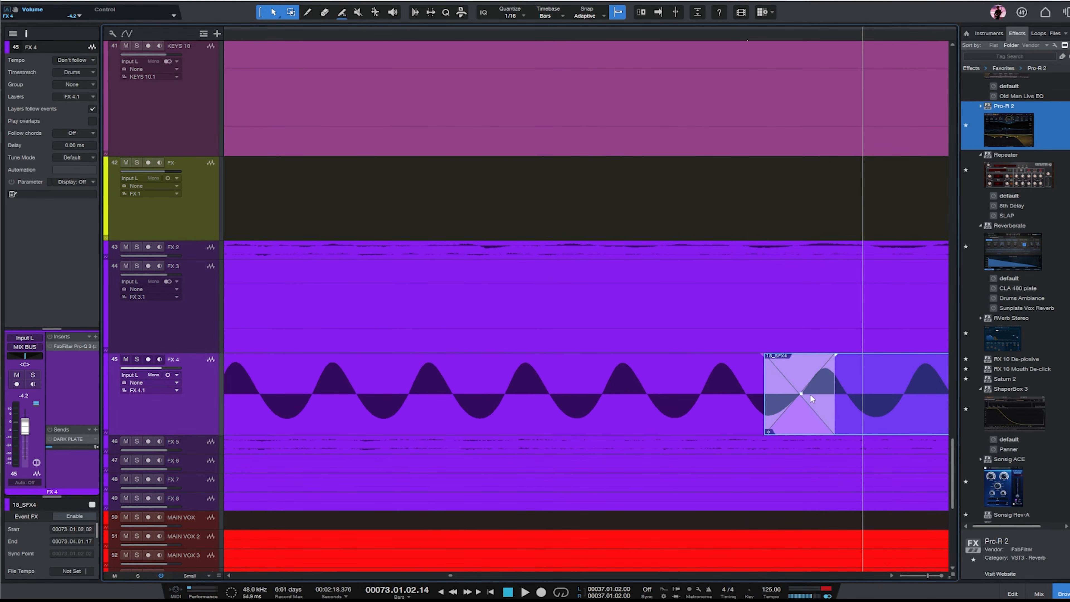
# - Enlarge FX 5, play it in solo from bar 37, and set its Pro-Q 3 low cut to about 76 Hz at 12 dB/oct
pyautogui.press('w')
pyautogui.press('w')
pyautogui.press('w')
pyautogui.press('w')
pyautogui.press('w')
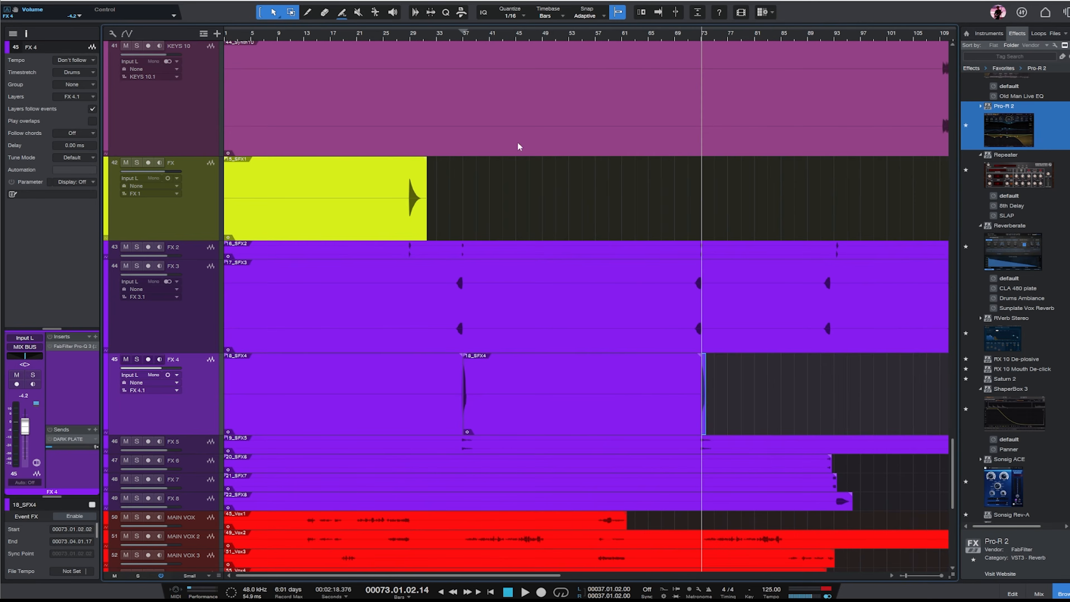
pyautogui.scroll(-3, 531, 299)
pyautogui.click(199, 348)
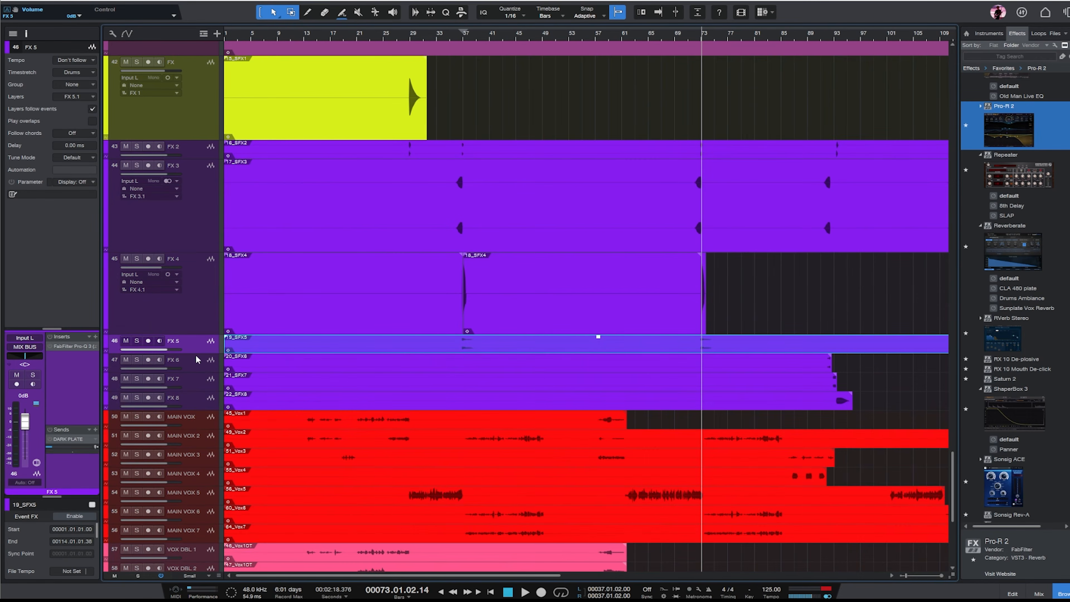
pyautogui.moveTo(195, 353); pyautogui.dragTo(191, 396)
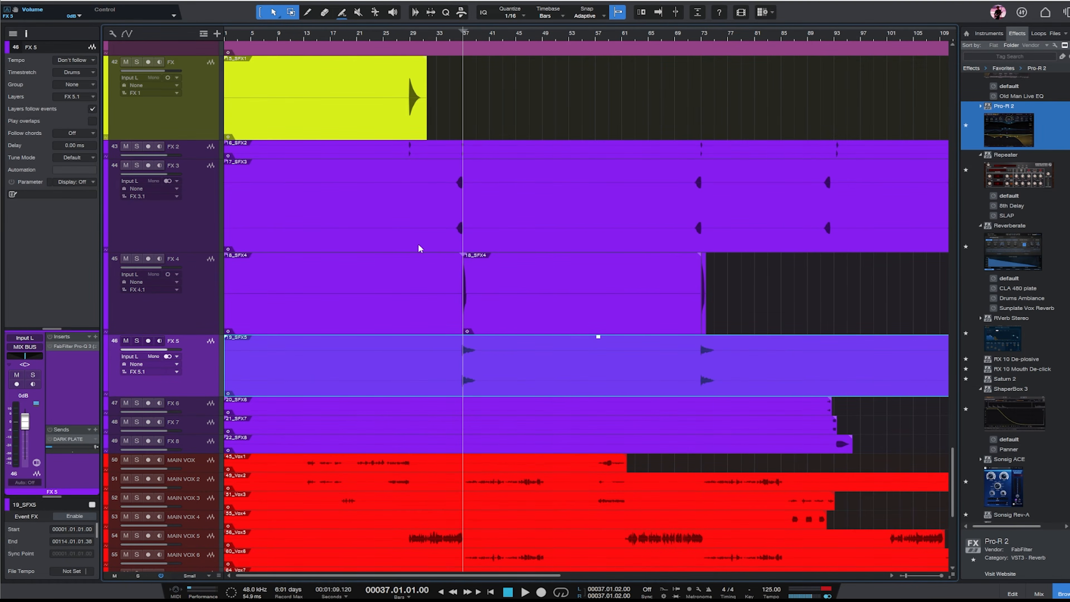
pyautogui.press('s')
pyautogui.press('space')
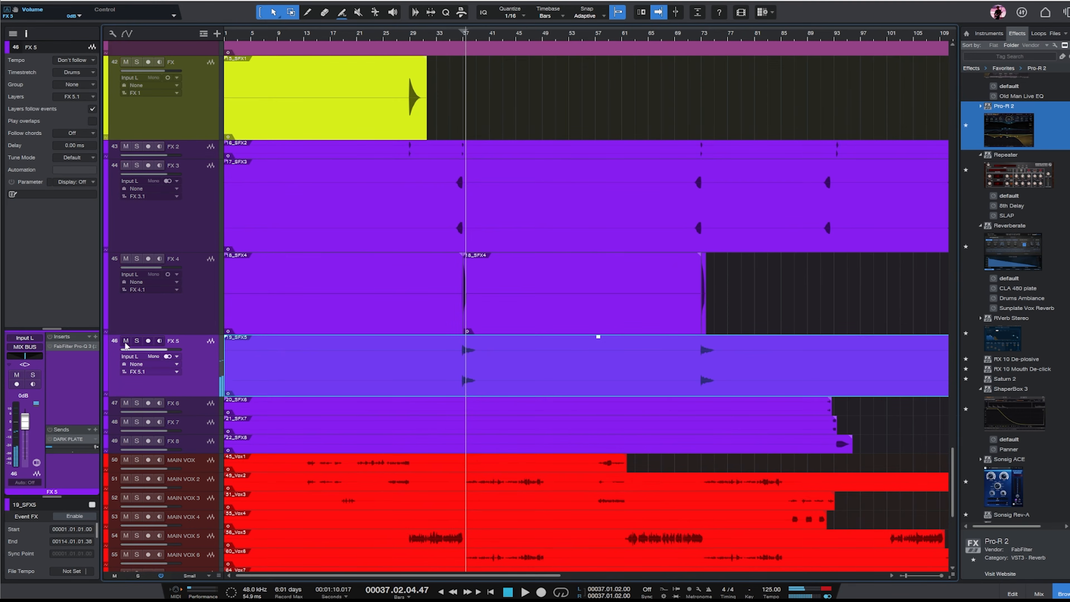
pyautogui.click(76, 350)
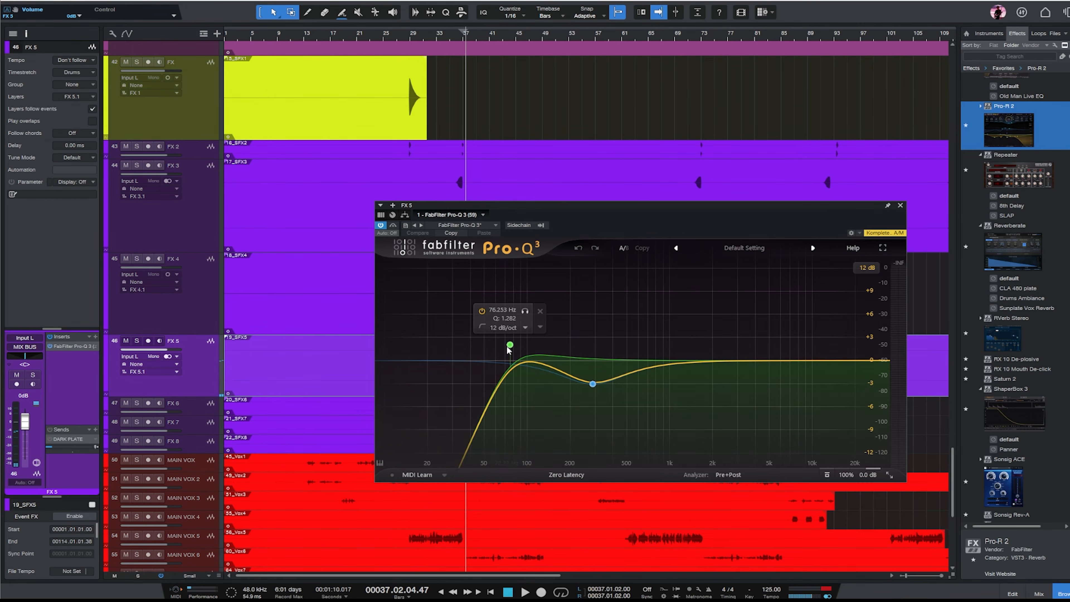
pyautogui.click(900, 205)
# - Play FX 6 in solo from just before bar 92
pyautogui.scroll(-3, 488, 299)
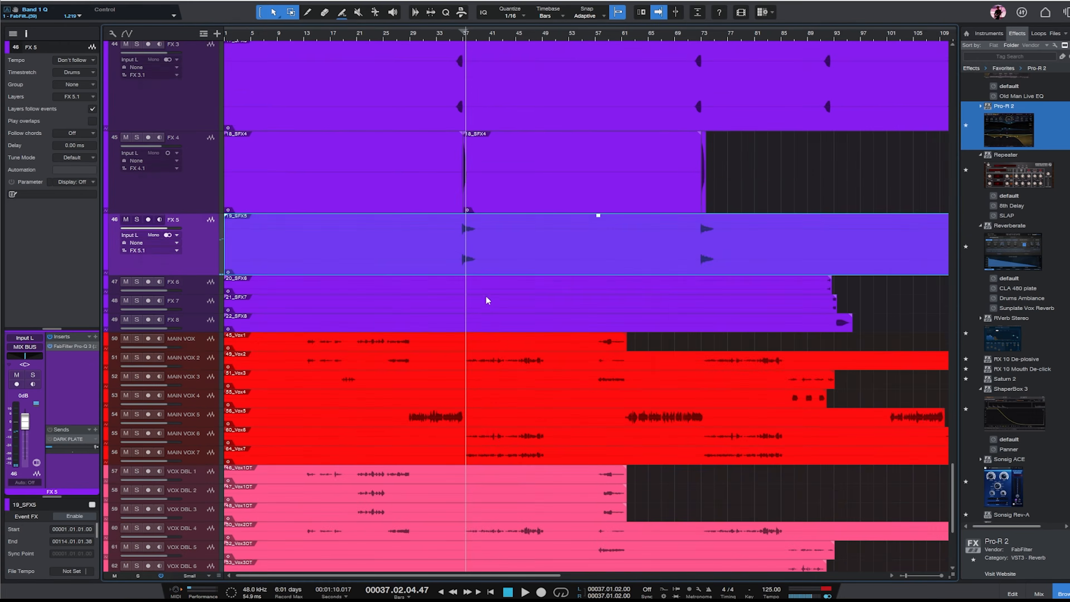
pyautogui.press('e')
pyautogui.press('w')
pyautogui.press('w')
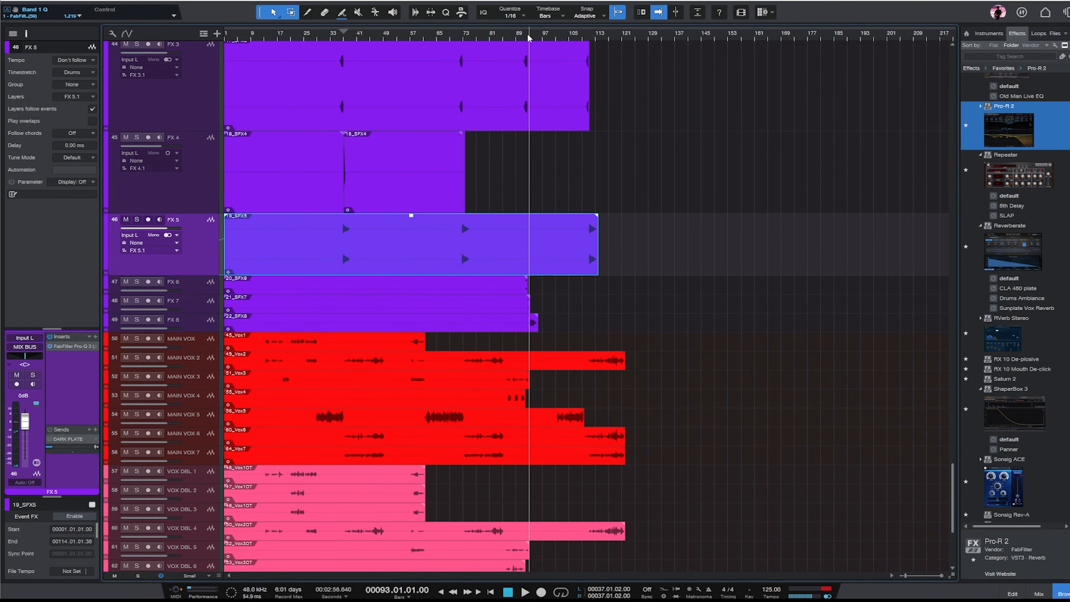
pyautogui.press('e')
pyautogui.press('e')
pyautogui.press('e')
pyautogui.press('e')
pyautogui.click(148, 292)
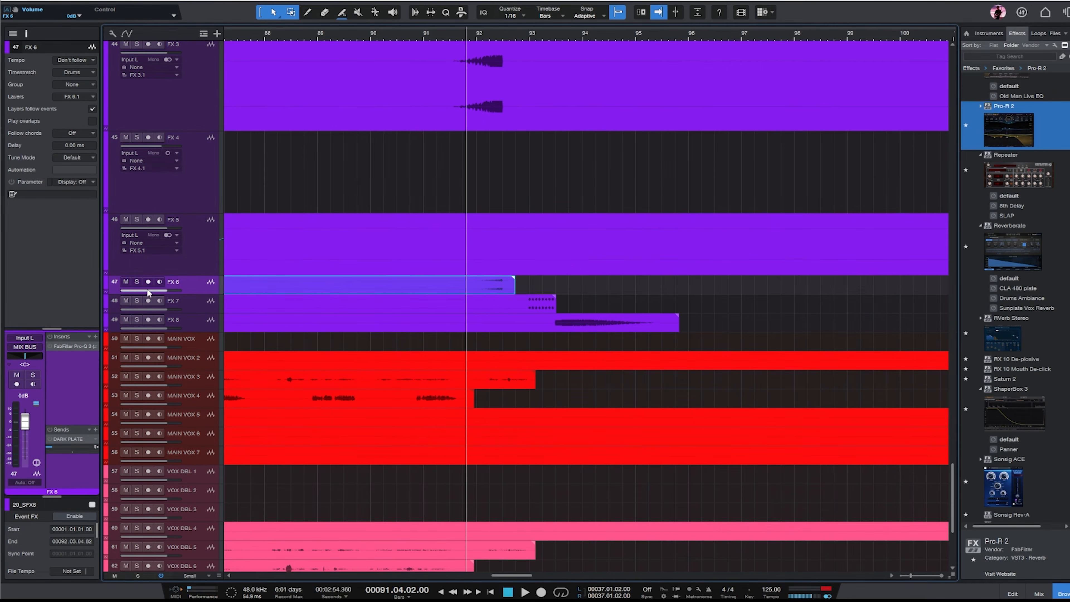
pyautogui.press('space')
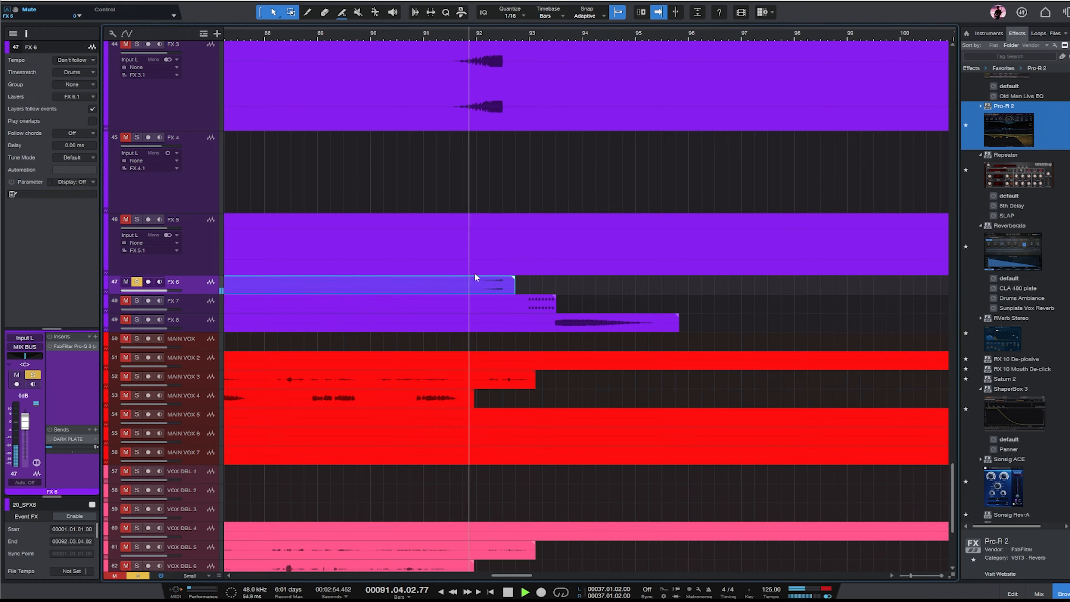
# - Enlarge the FX 6 track, stop playback, and take FX 6 out of solo
pyautogui.moveTo(201, 294); pyautogui.dragTo(202, 390)
pyautogui.press('space')
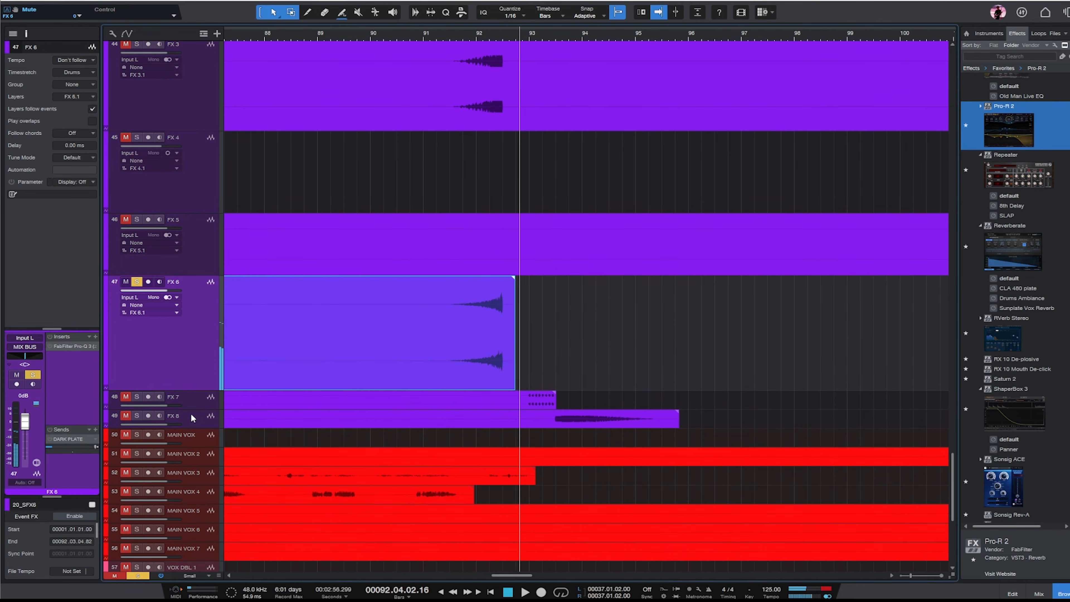
pyautogui.click(126, 283)
pyautogui.press('w')
# - Play FX 3 in solo from bar 92
pyautogui.click(156, 120)
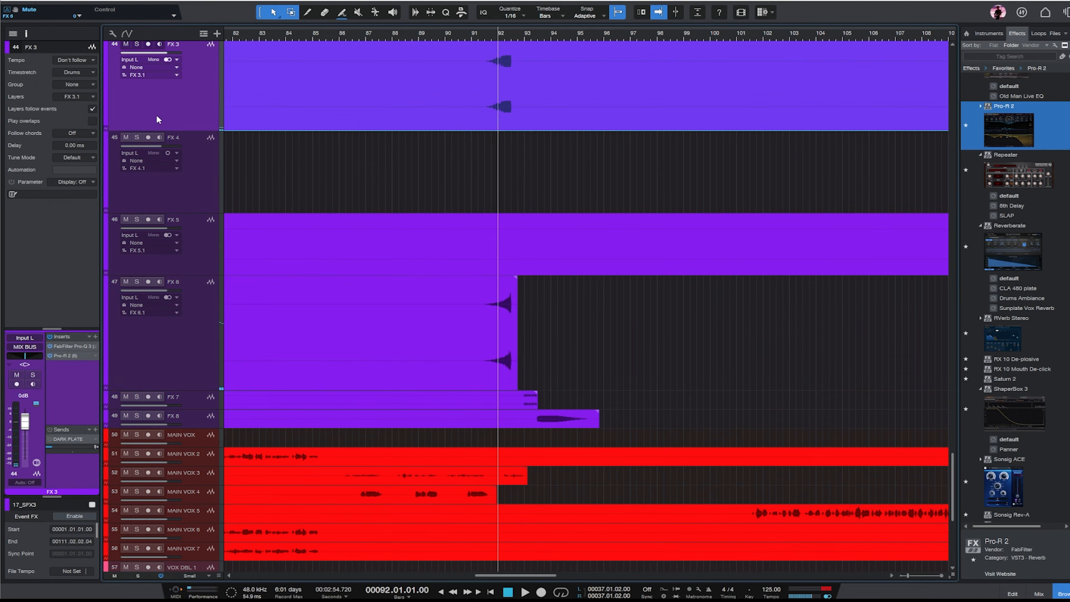
pyautogui.press('s')
pyautogui.press('space')
pyautogui.press('e')
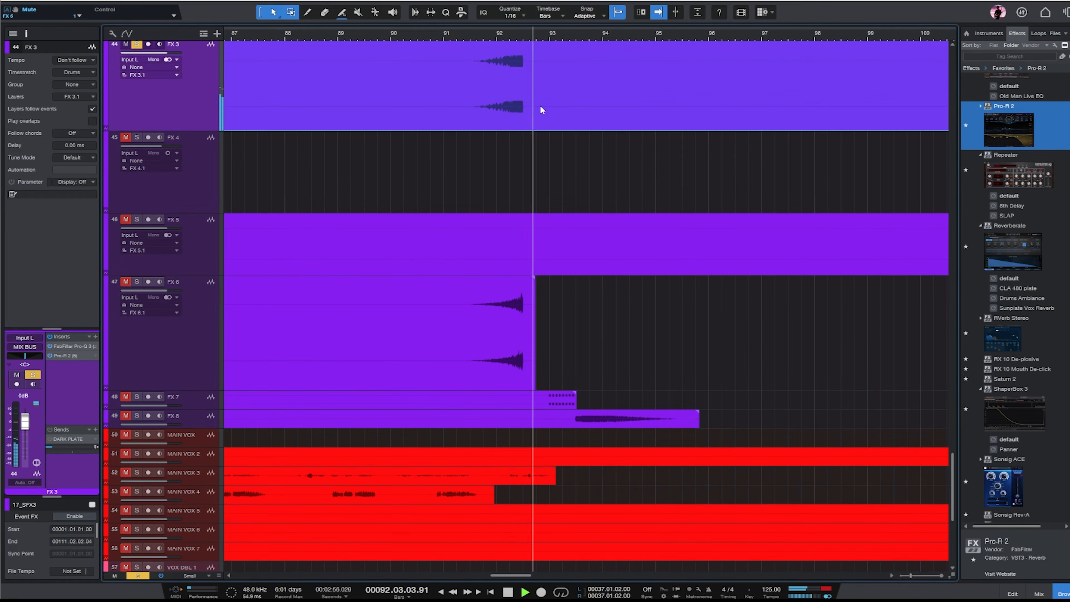
pyautogui.press('space')
# - Add FX 6 to the solo alongside FX 3 and place the playhead just before bar 92
pyautogui.press('w')
pyautogui.click(169, 343)
pyautogui.press('s')
pyautogui.press('w')
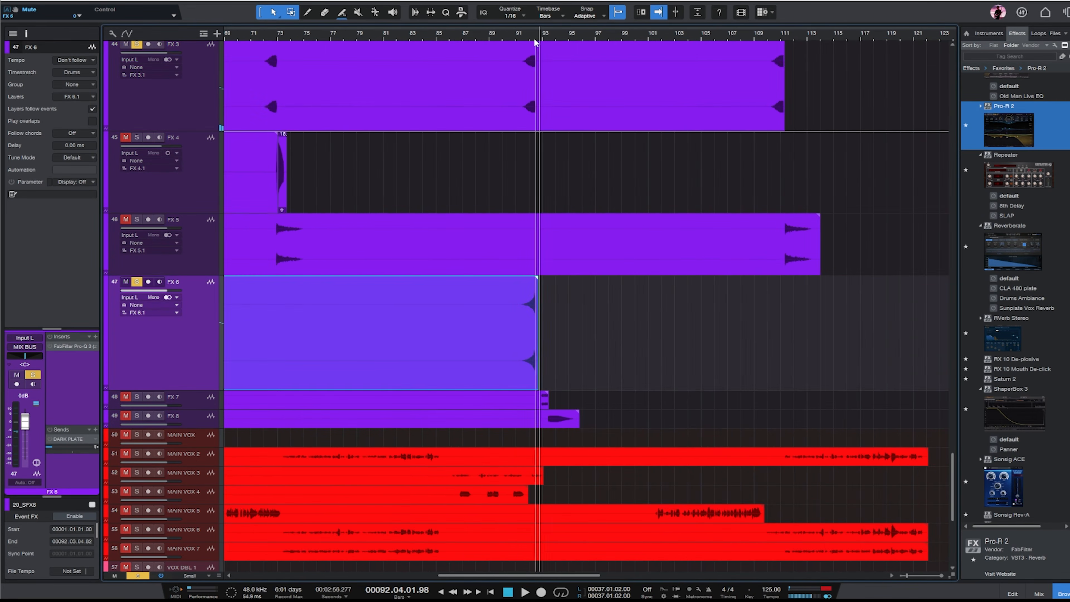
pyautogui.press('e')
pyautogui.press('e')
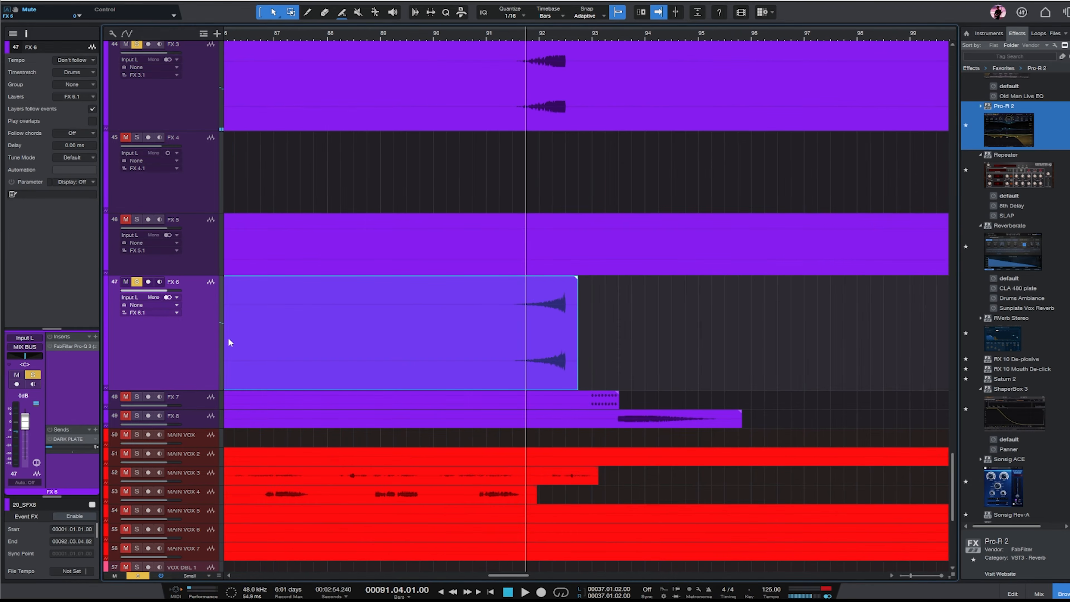
# - Set FX 6's Pro-Q 3 low cut to about 428 Hz at 6 dB/oct and play through its riser
pyautogui.click(71, 346)
pyautogui.moveTo(507, 347); pyautogui.dragTo(616, 361)
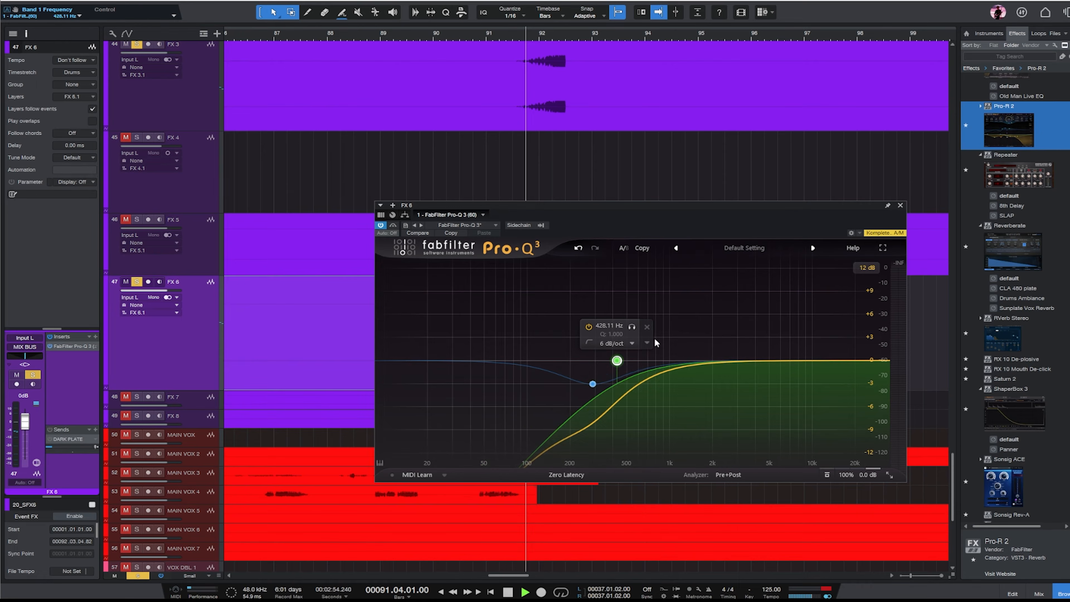
pyautogui.click(901, 206)
pyautogui.press('w')
pyautogui.press('w')
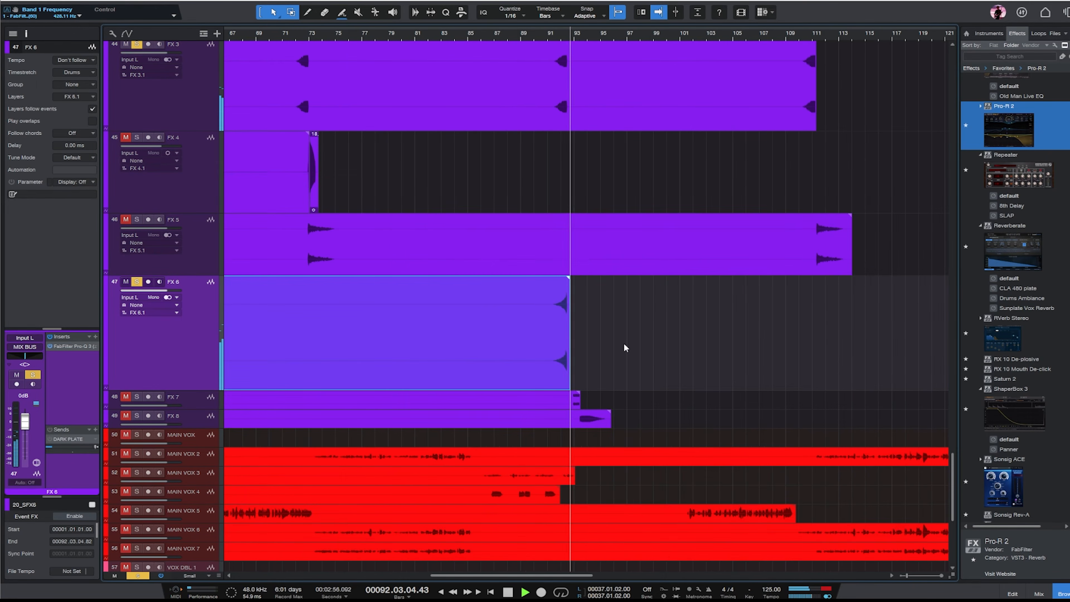
pyautogui.press('space')
# - Solo and enlarge FX 7, and play its burst at bar 93
pyautogui.click(201, 406)
pyautogui.press('space')
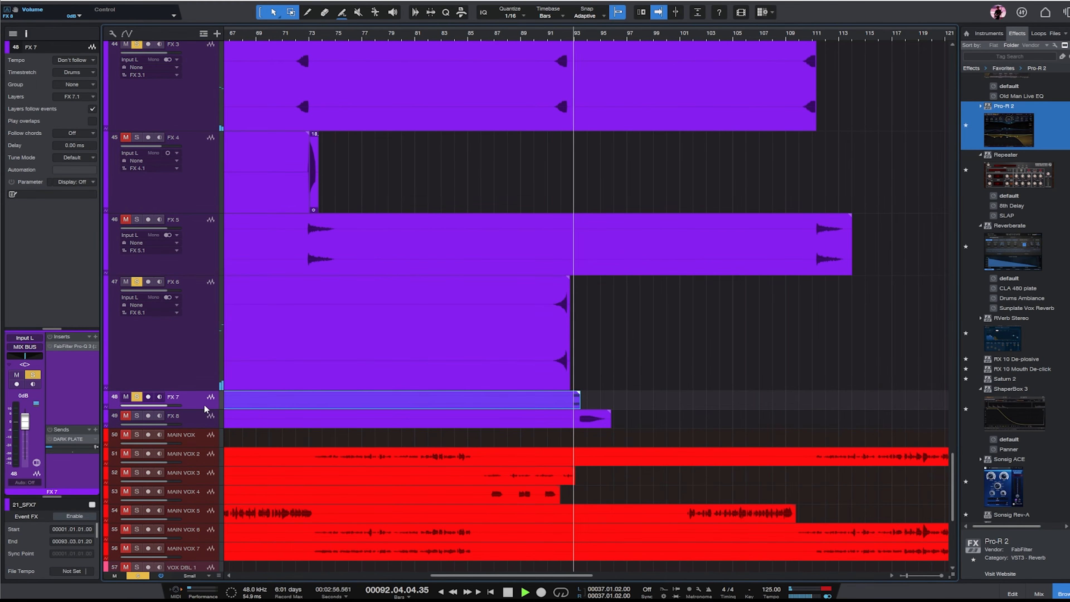
pyautogui.moveTo(205, 409); pyautogui.dragTo(205, 473)
pyautogui.press('e')
pyautogui.press('e')
pyautogui.press('e')
pyautogui.press('space')
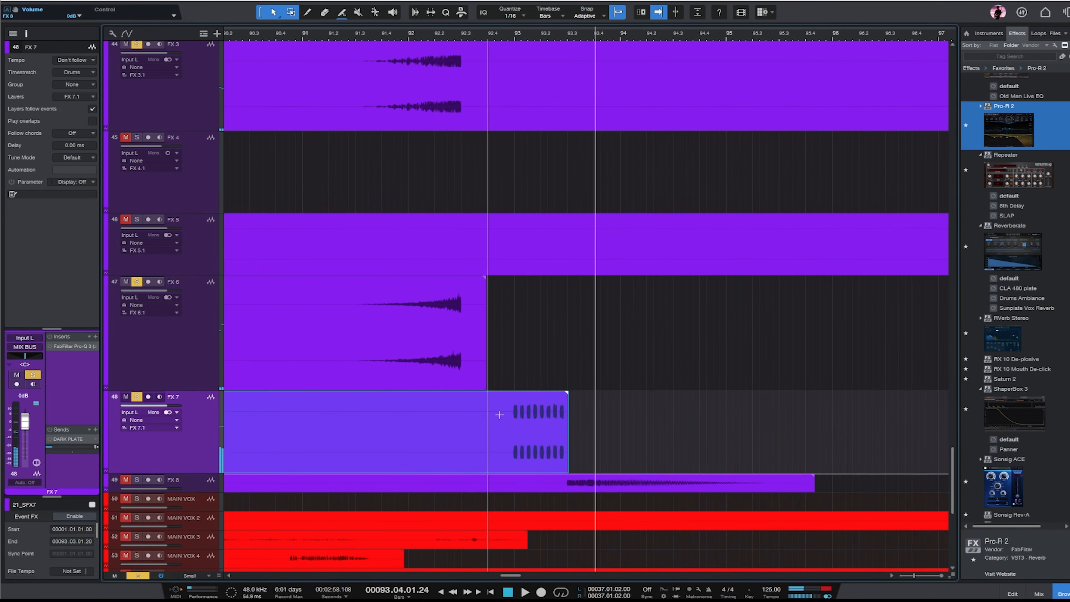
# - Enlarge FX 8, add it to the solo, and play its hit between bars 93 and 94
pyautogui.press('w')
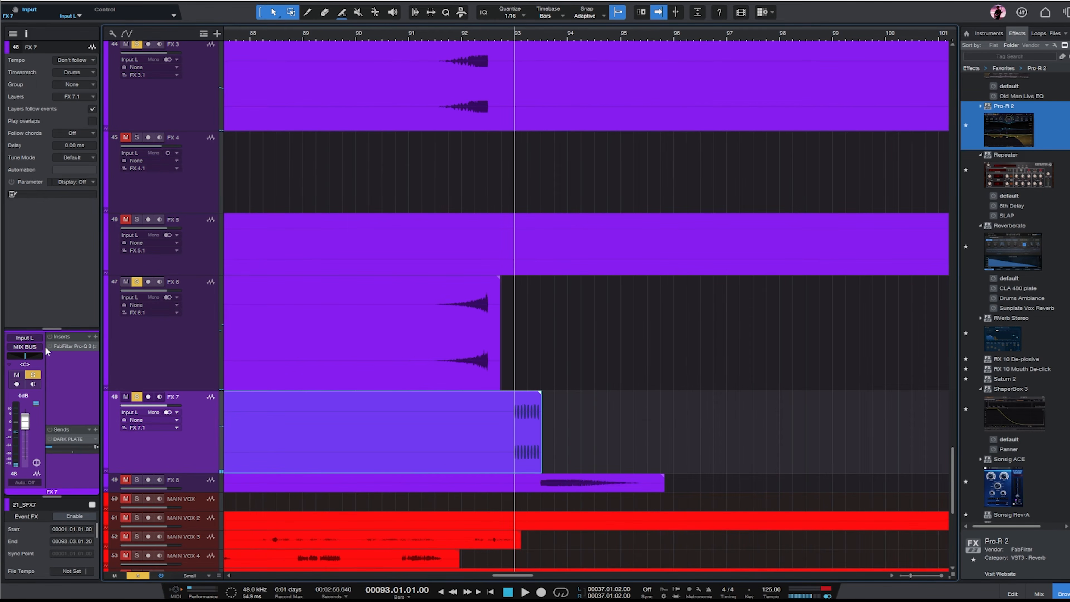
pyautogui.moveTo(951, 482); pyautogui.dragTo(924, 522)
pyautogui.press('e')
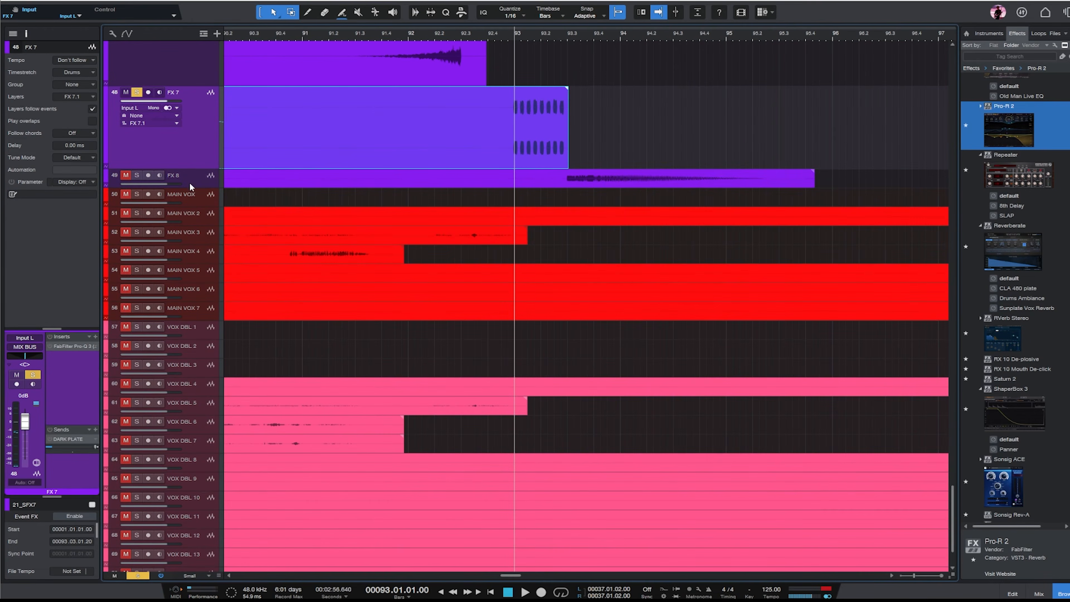
pyautogui.click(200, 175)
pyautogui.moveTo(201, 188); pyautogui.dragTo(206, 332)
pyautogui.press('s')
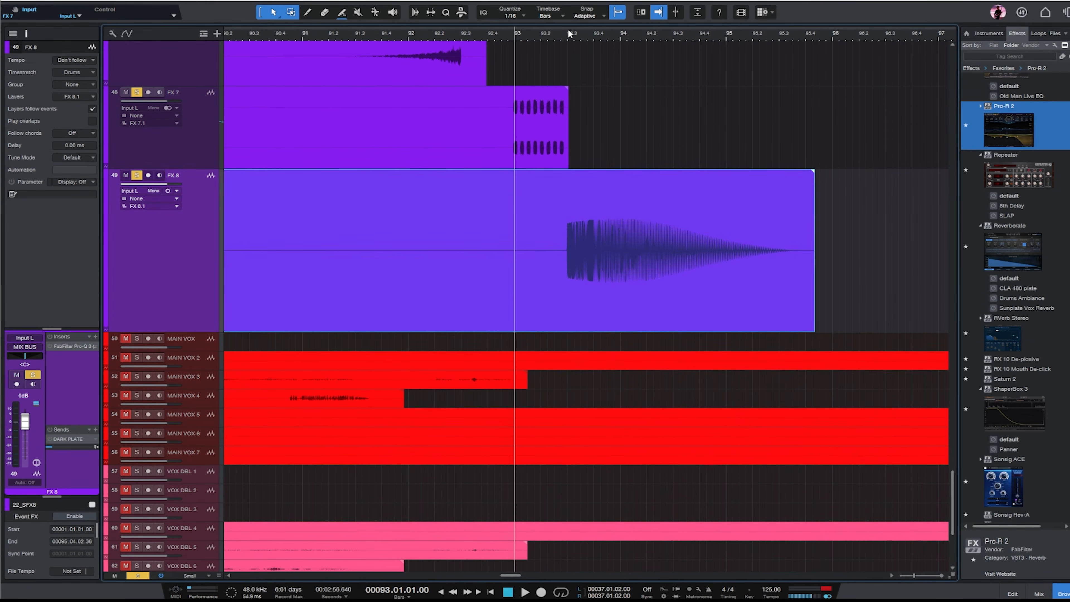
pyautogui.press('space')
pyautogui.press('w')
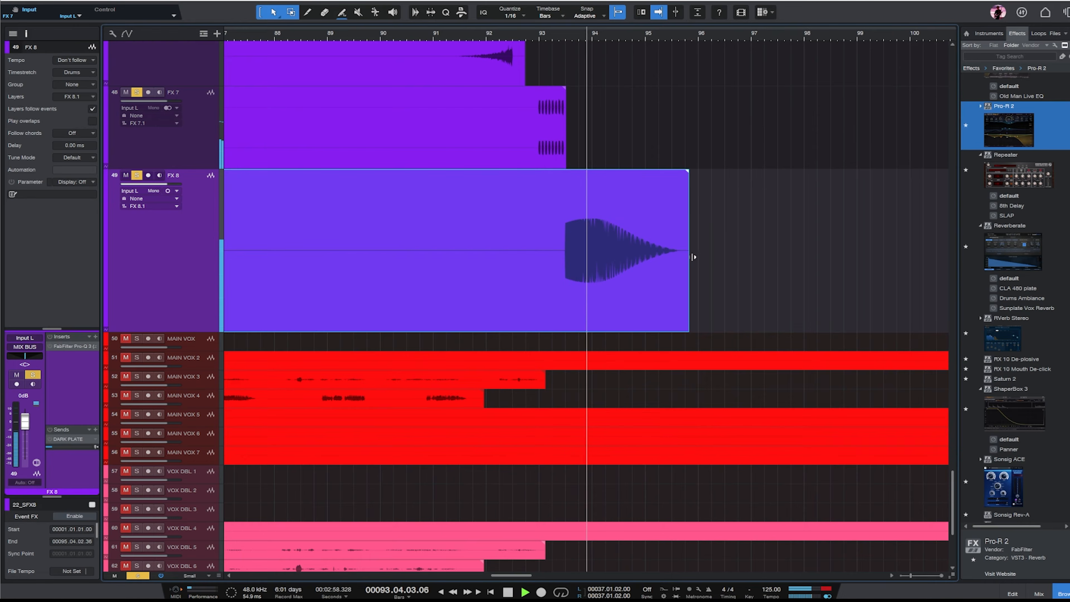
# - Add a fade-out to FX 8's event from about bar 95 and set its Pro-Q 3 low cut to about 62 Hz
pyautogui.moveTo(686, 174); pyautogui.dragTo(646, 170)
pyautogui.press('space')
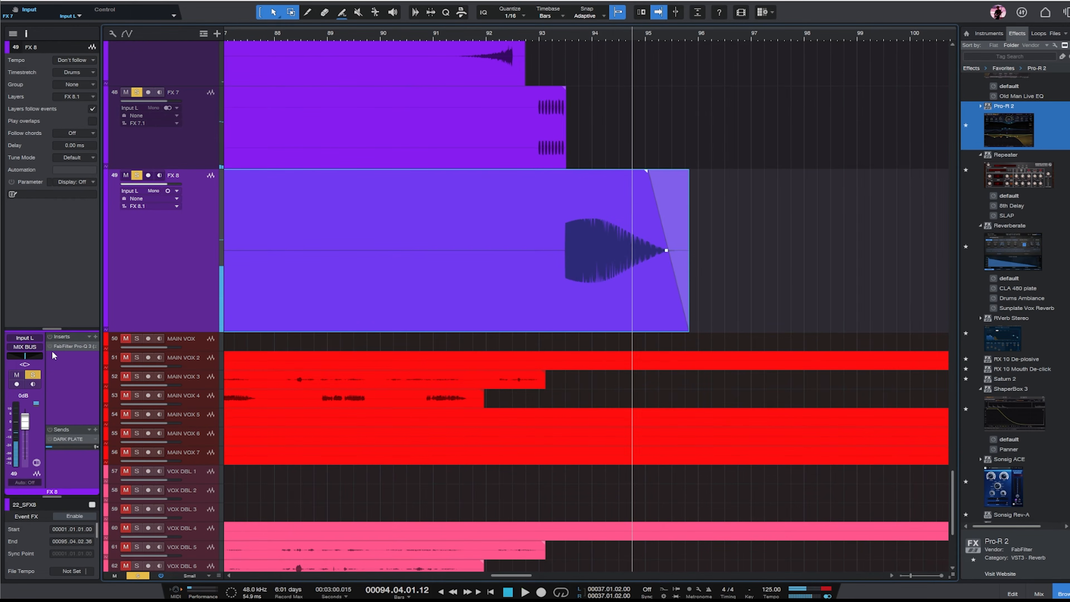
pyautogui.click(67, 347)
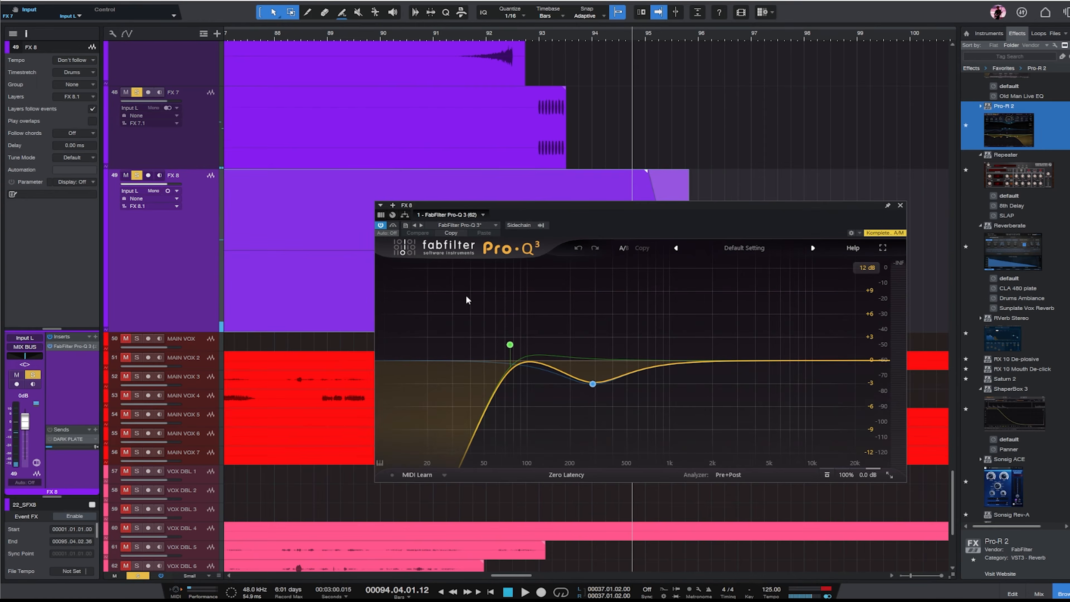
pyautogui.moveTo(509, 345); pyautogui.dragTo(501, 345)
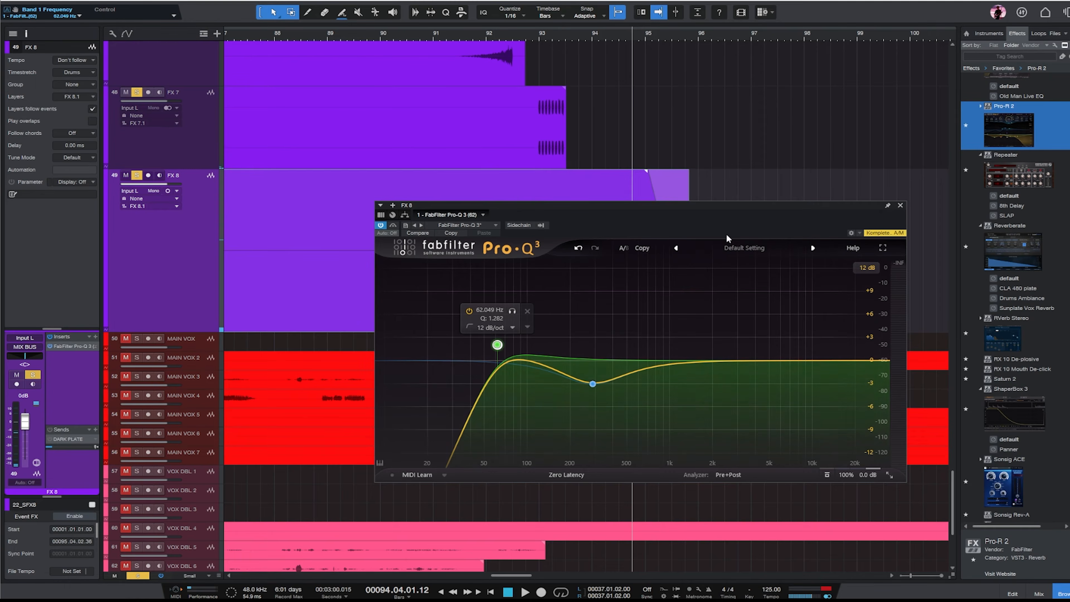
pyautogui.click(900, 205)
# - Solo the DRUMS, BASS, MUSIC and BVOX buses in the mixer and play the song from bar 1
pyautogui.moveTo(955, 490); pyautogui.dragTo(953, 140)
pyautogui.press('w')
pyautogui.press('w')
pyautogui.press('w')
pyautogui.press('w')
pyautogui.scroll(-10, 742, 203)
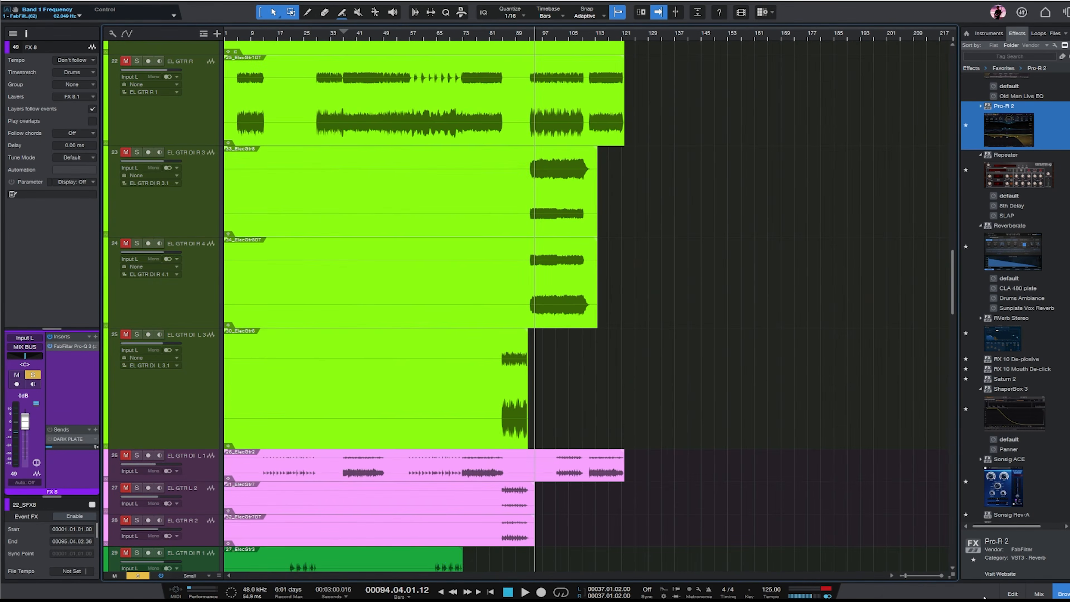
pyautogui.press('F3')
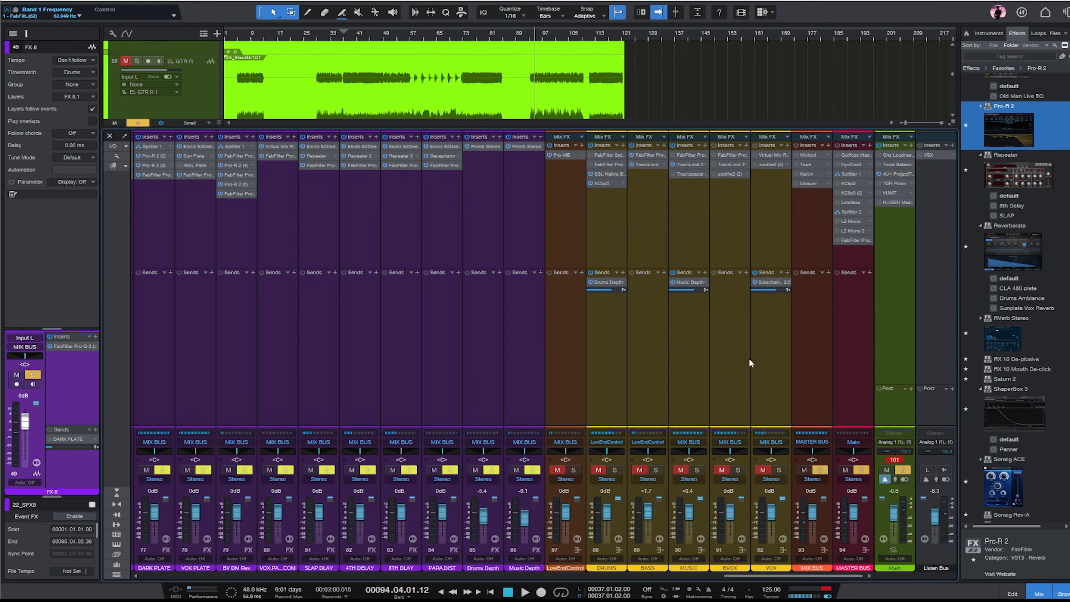
pyautogui.click(749, 363)
pyautogui.keyDown('shift'); pyautogui.click(609, 370); pyautogui.keyUp('shift')
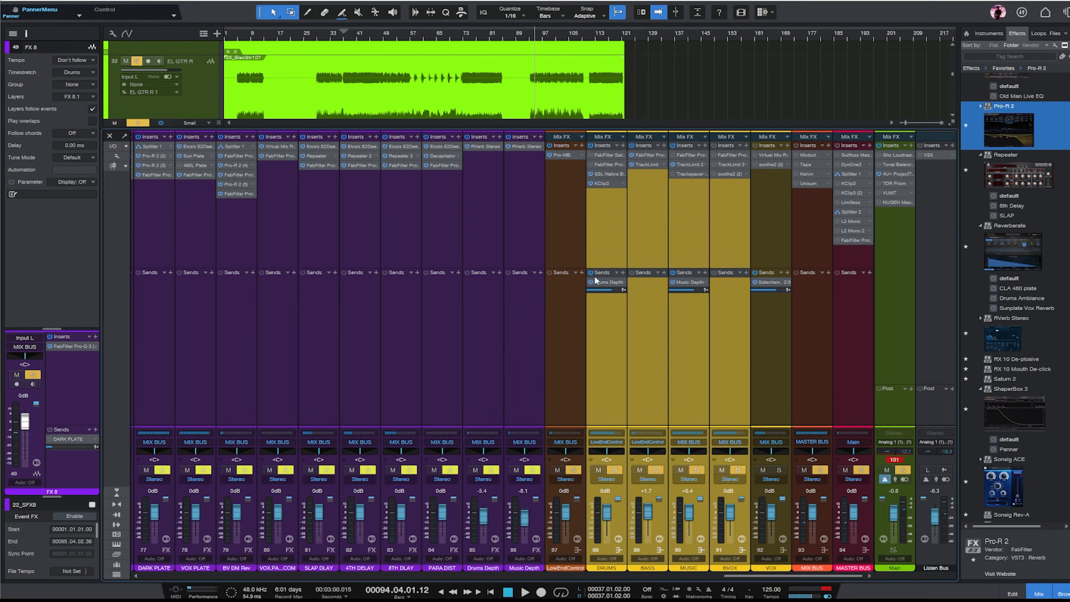
pyautogui.click(228, 36)
# - Set the BASS LOWS level to +0.4 dB during playback
pyautogui.click(778, 242)
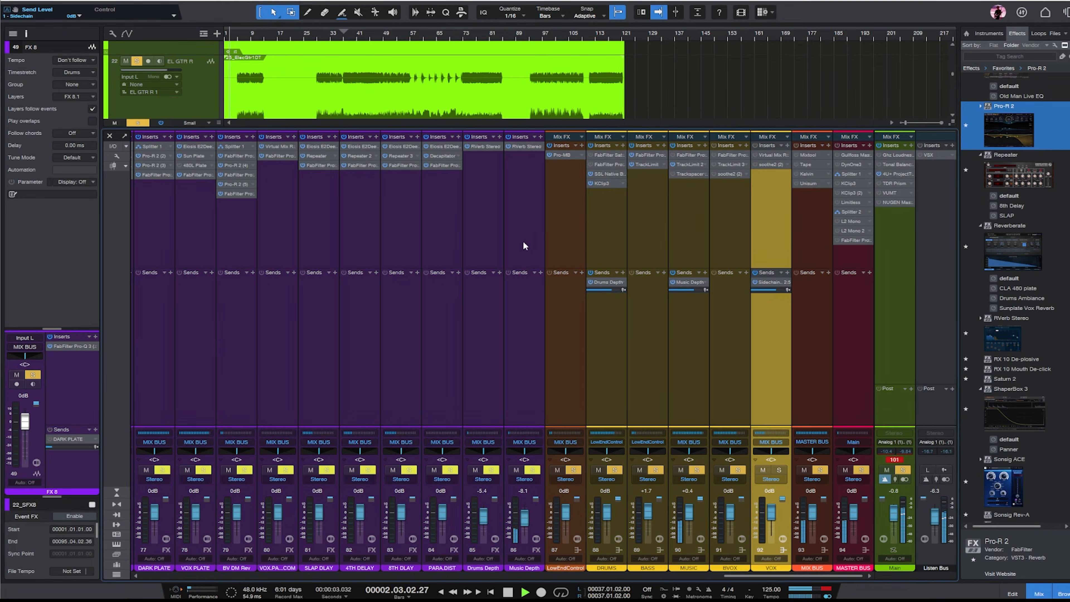
pyautogui.click(1033, 593)
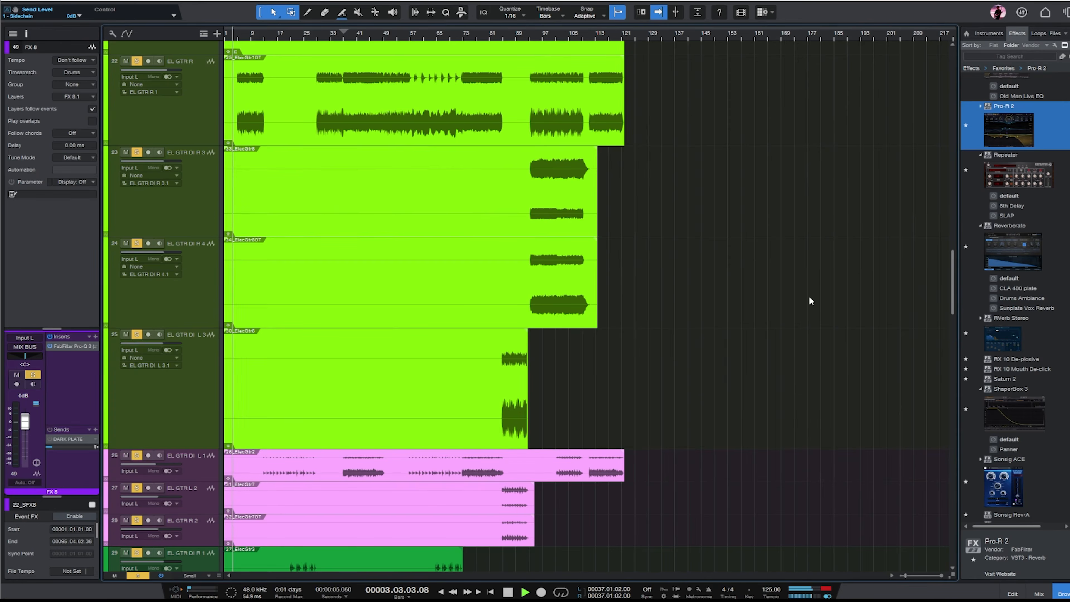
pyautogui.scroll(-15, 811, 300)
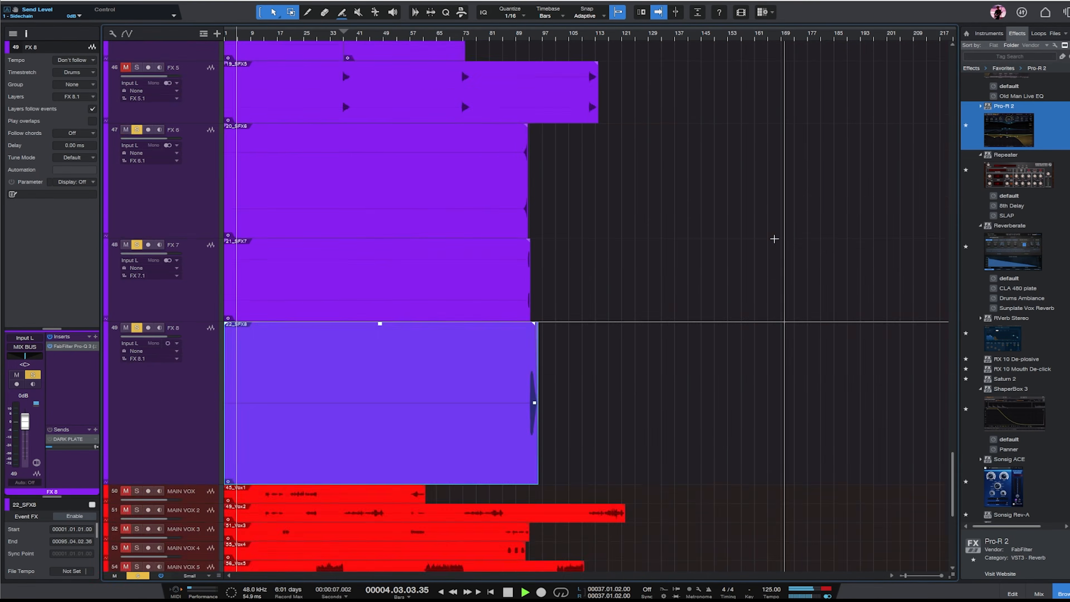
pyautogui.scroll(-5, 774, 239)
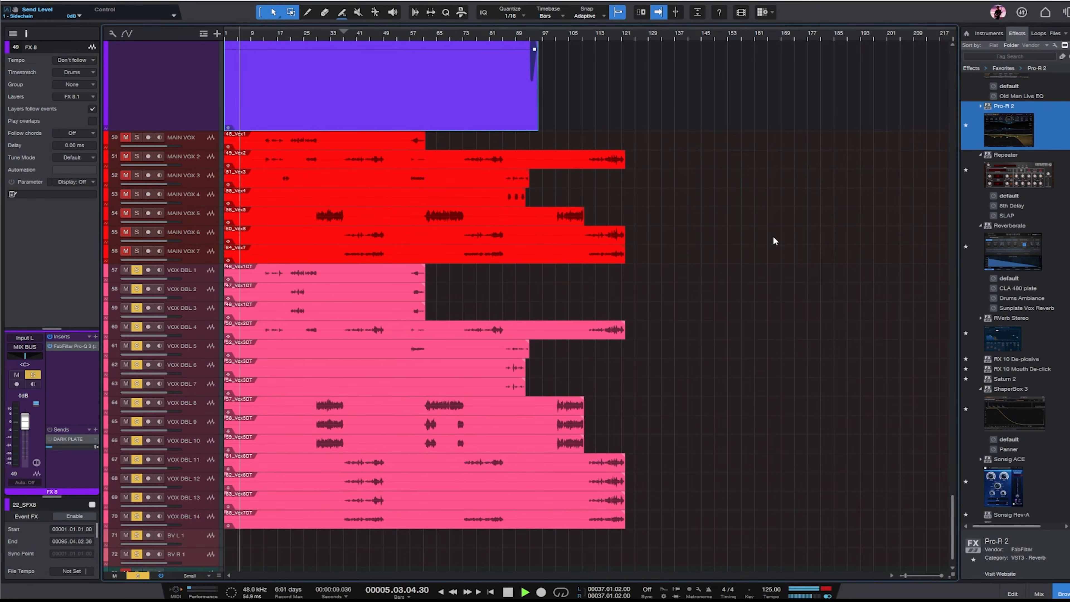
pyautogui.moveTo(952, 532); pyautogui.dragTo(963, 224)
pyautogui.click(172, 294)
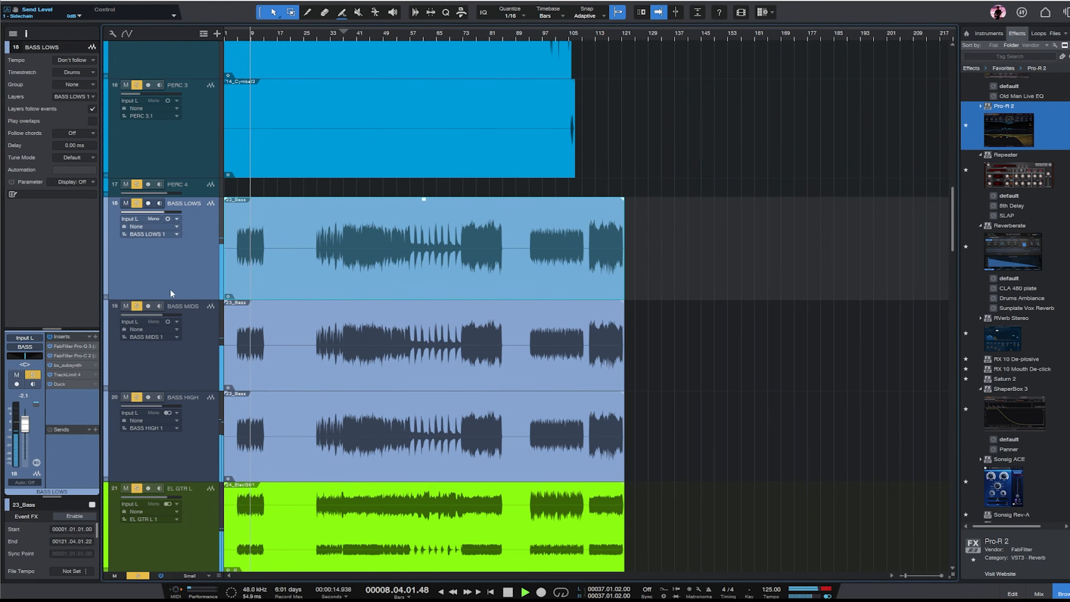
pyautogui.click(1038, 594)
pyautogui.moveTo(391, 580); pyautogui.dragTo(948, 554)
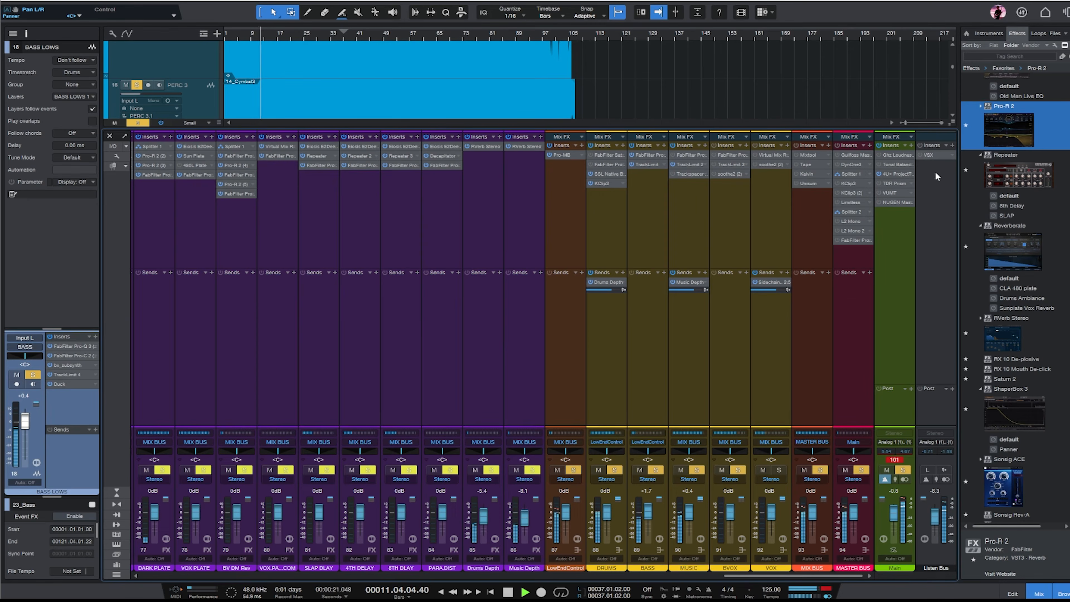
# - Check the working time in the HOFA 4U+ ProjectTime plug-in on the Main output
pyautogui.click(897, 174)
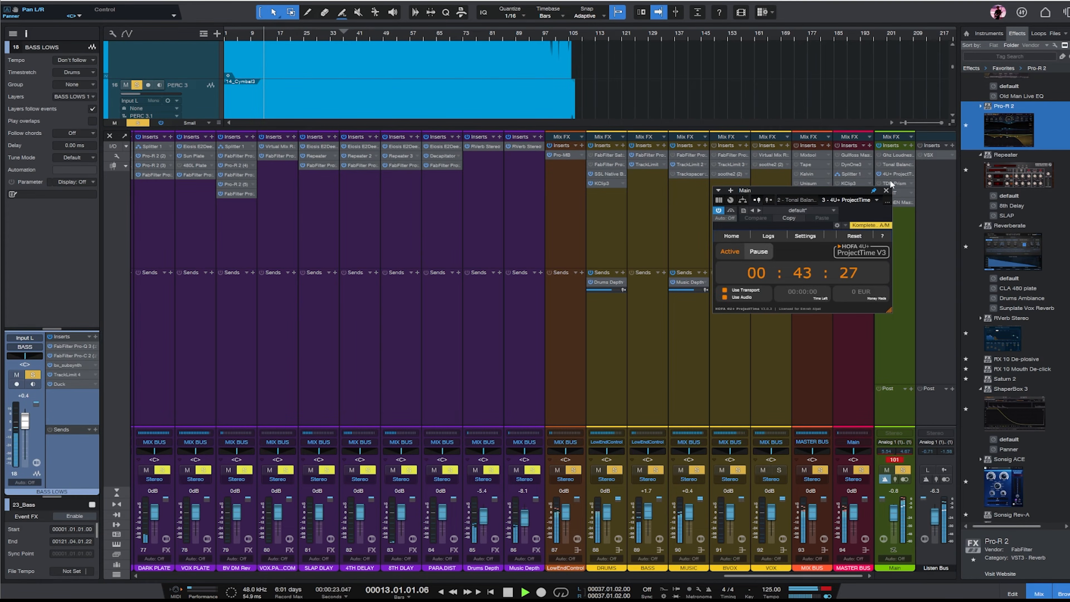
pyautogui.click(886, 190)
pyautogui.press('F3')
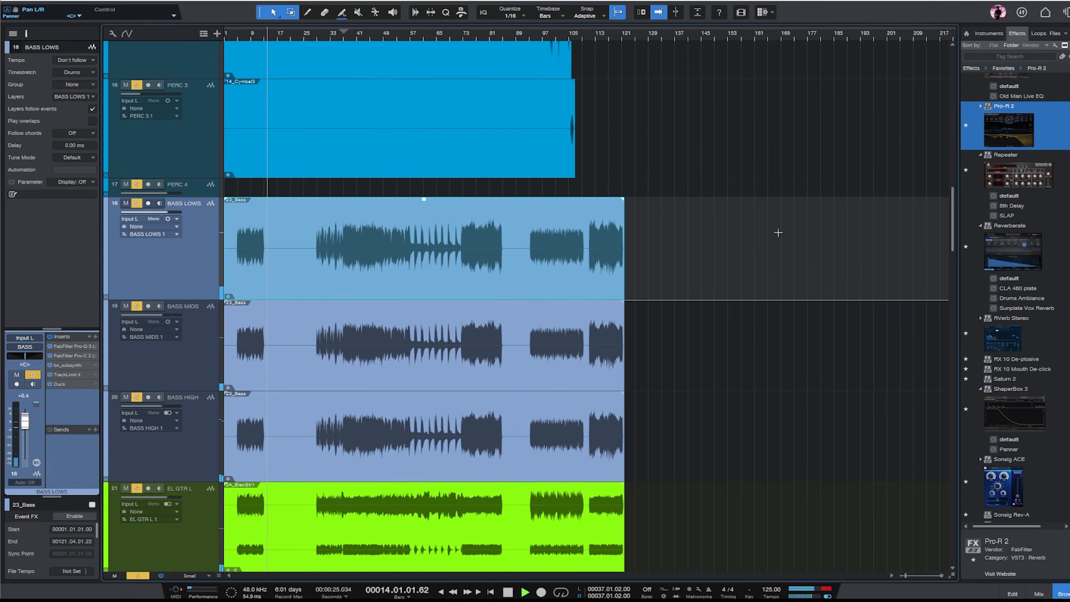
# - Stop playback, return to the song start, and bring the KEYS tracks' opening bars into closer view
pyautogui.scroll(-15, 778, 232)
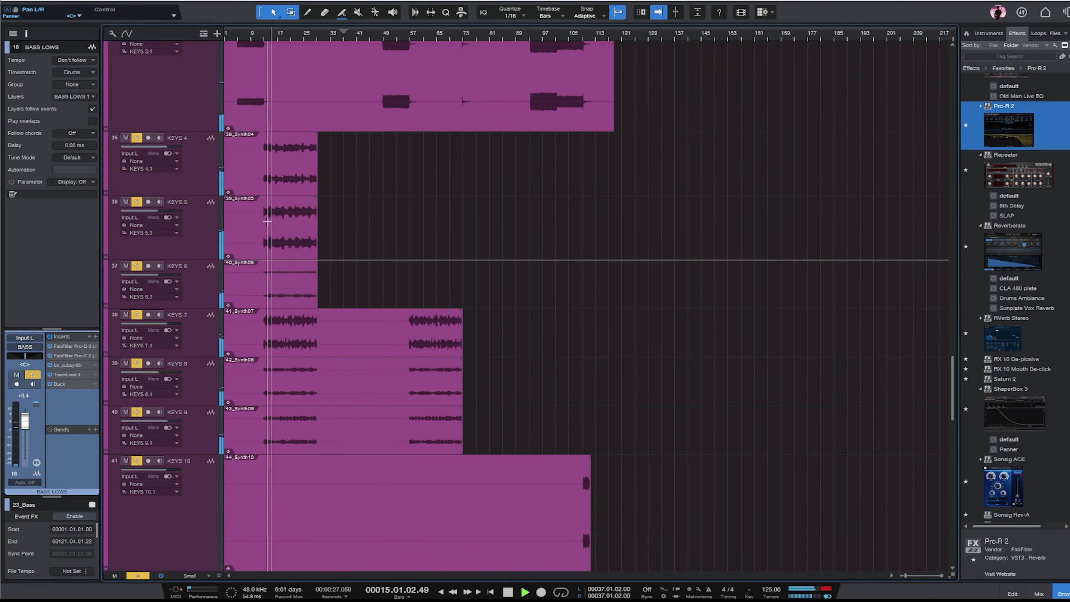
pyautogui.click(196, 172)
pyautogui.press('space')
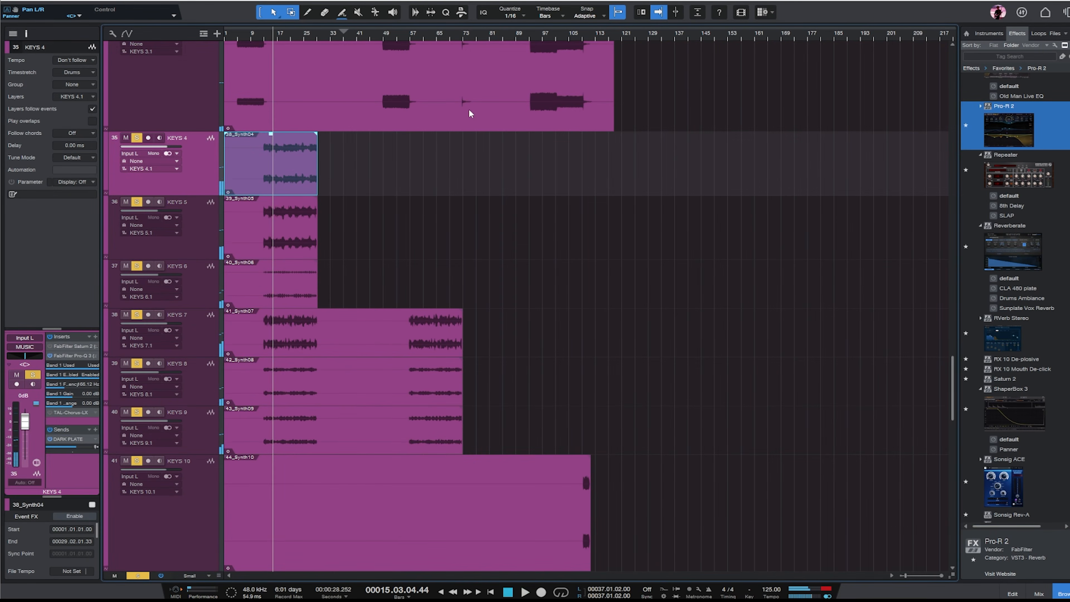
pyautogui.press(',')
pyautogui.press('e')
pyautogui.press('e')
pyautogui.press('e')
pyautogui.press('w')
pyautogui.scroll(10, 491, 219)
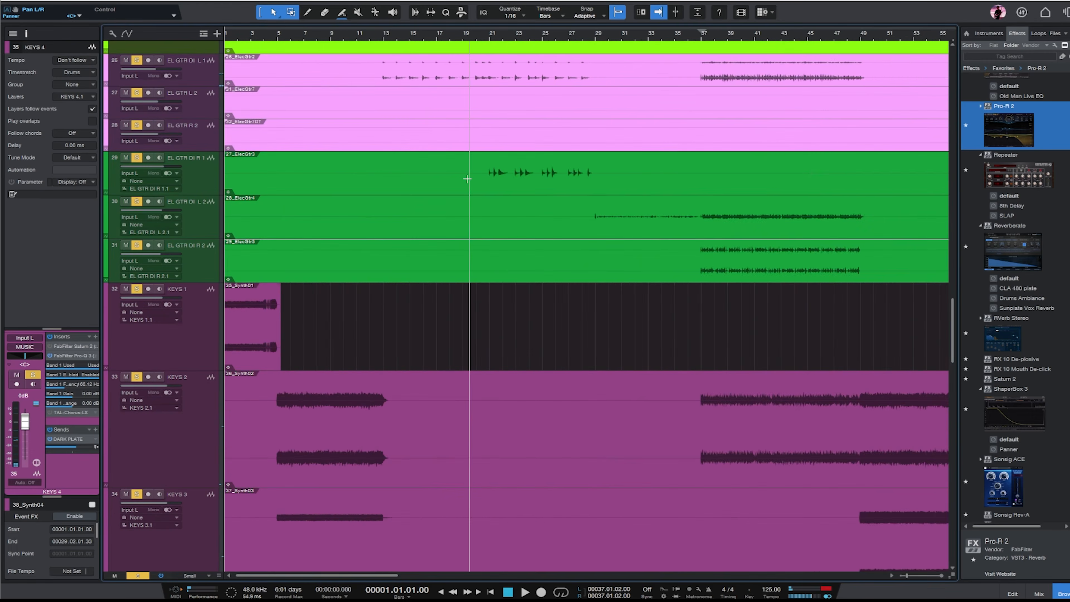
pyautogui.press('e')
# - Play from the song start and set the KEYS 1 level to -4.8 dB
pyautogui.click(190, 350)
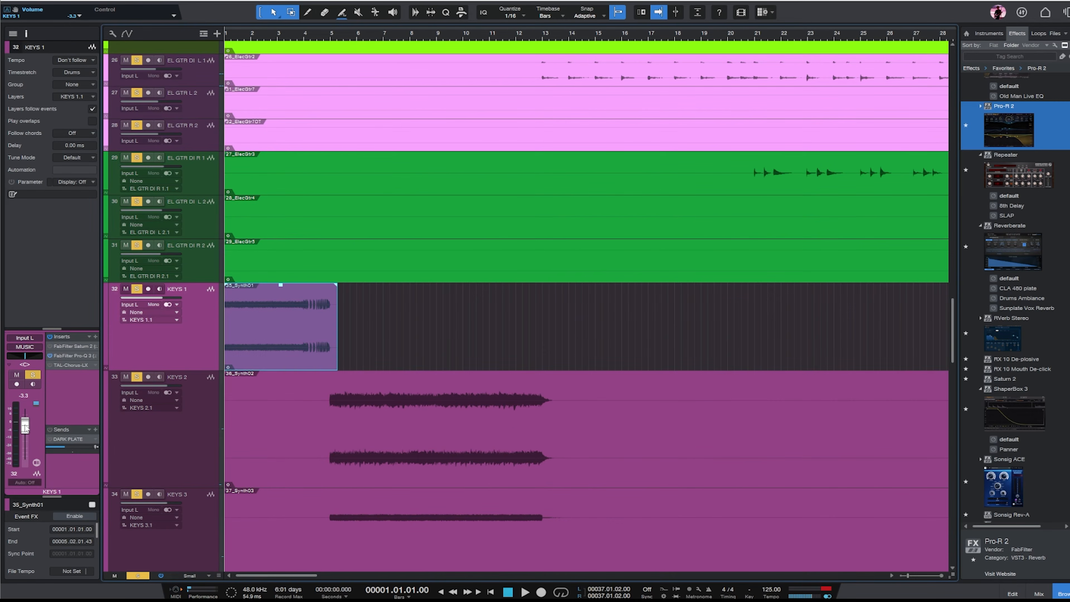
pyautogui.scroll(-5, 634, 278)
pyautogui.press('space')
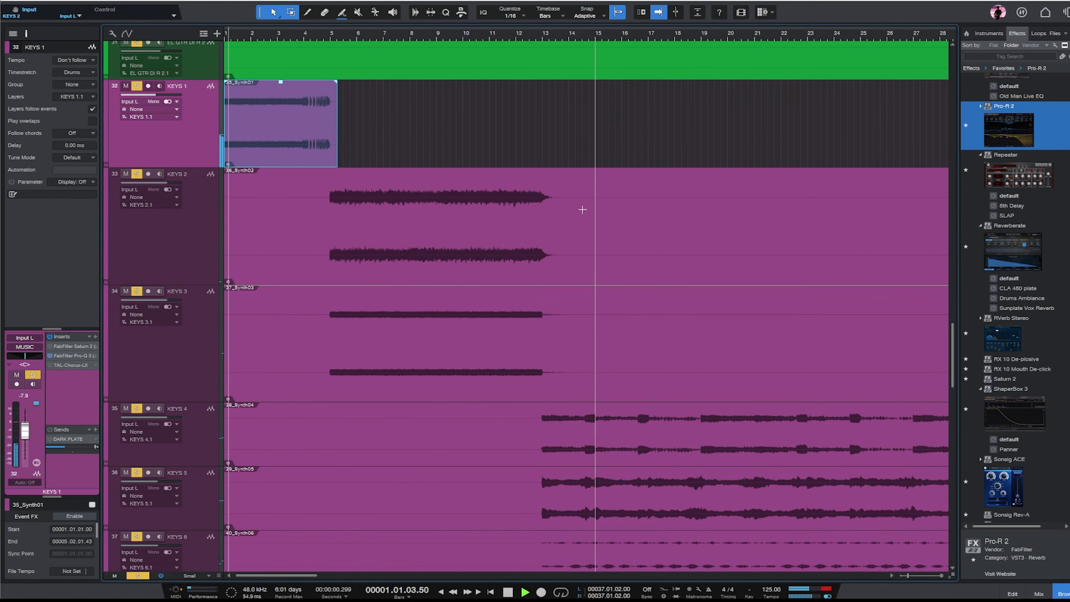
pyautogui.scroll(2, 24, 417)
pyautogui.scroll(2, 24, 418)
pyautogui.press('w')
pyautogui.press('w')
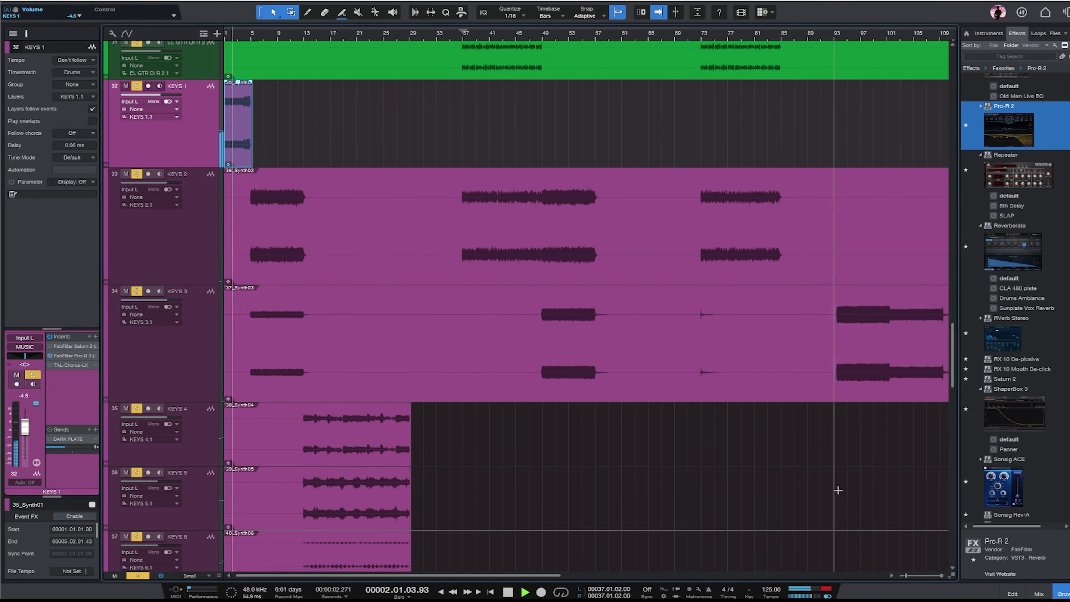
pyautogui.press('e')
pyautogui.press('e')
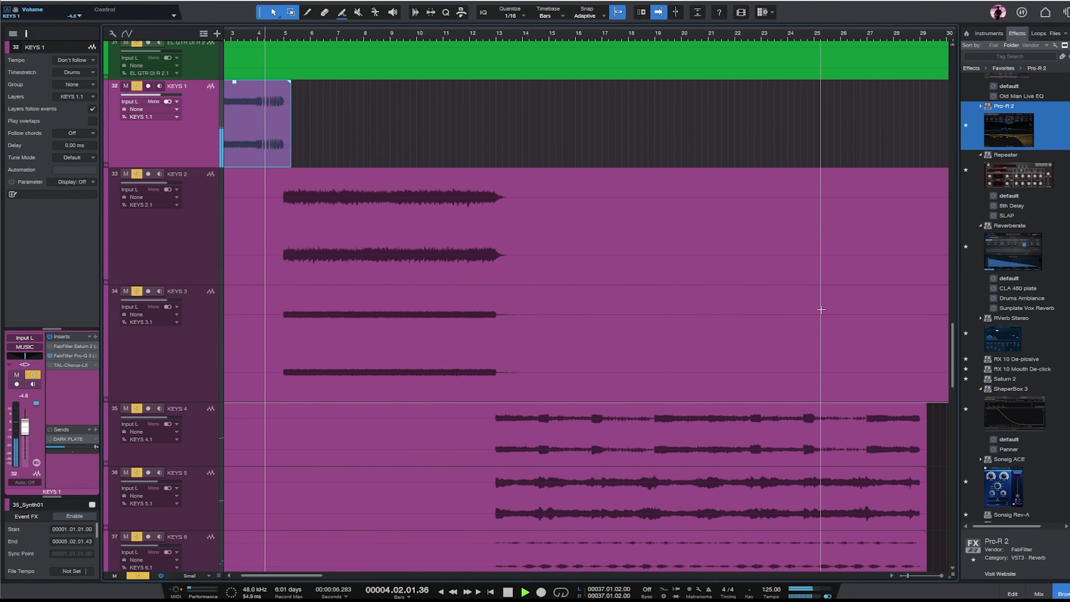
pyautogui.press('w')
pyautogui.press('w')
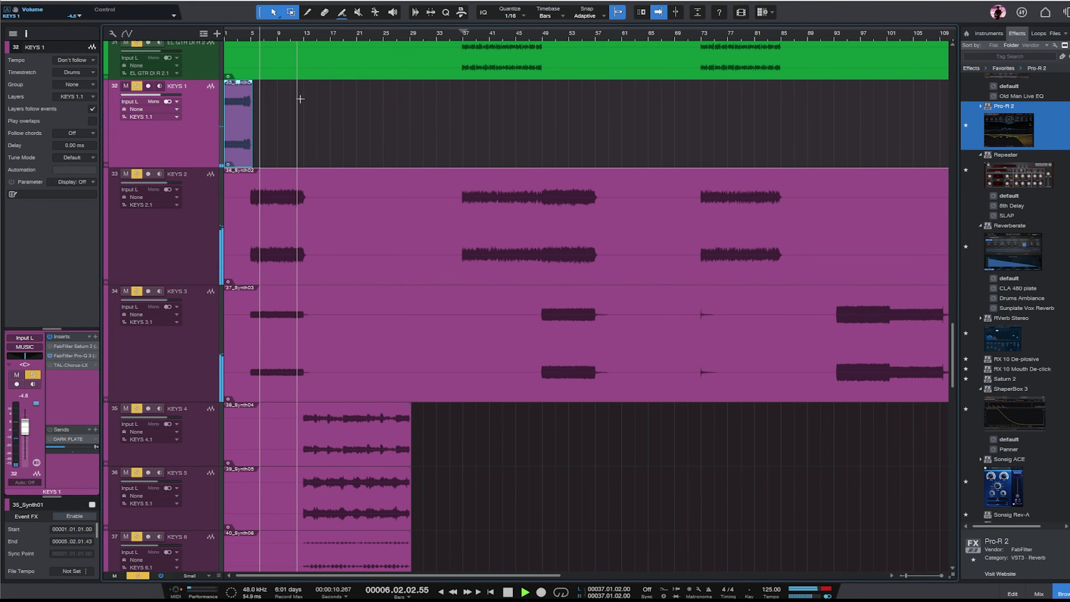
# - Stop playback and delete the beat from 4.4 to bar 5 on the EL GTR L and EL GTR R tracks
pyautogui.click(238, 37)
pyautogui.press('e')
pyautogui.press('e')
pyautogui.press('e')
pyautogui.press('space')
pyautogui.scroll(10, 731, 320)
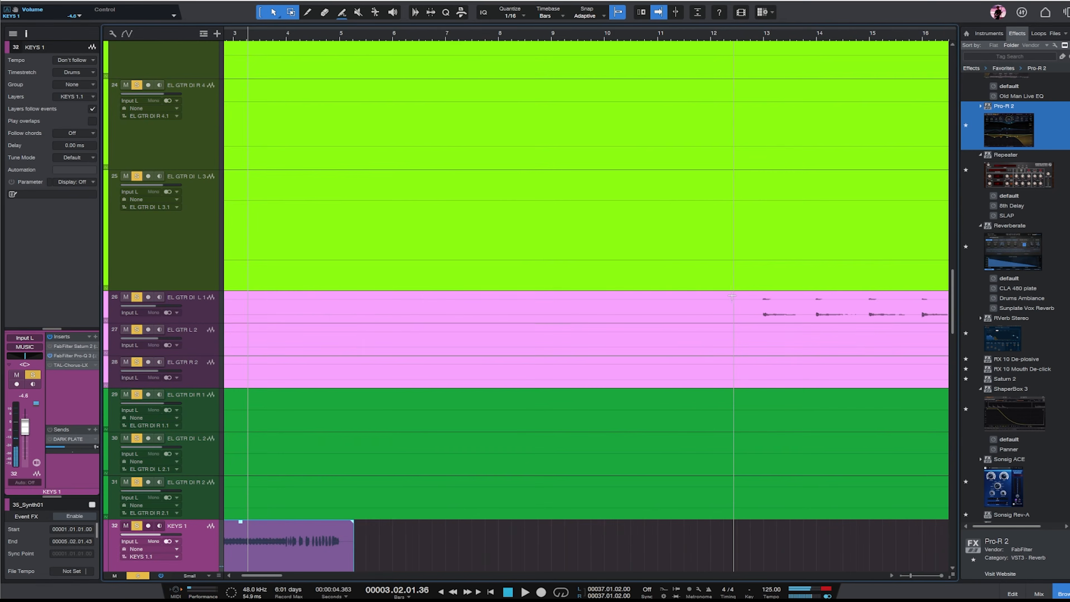
pyautogui.scroll(5, 707, 298)
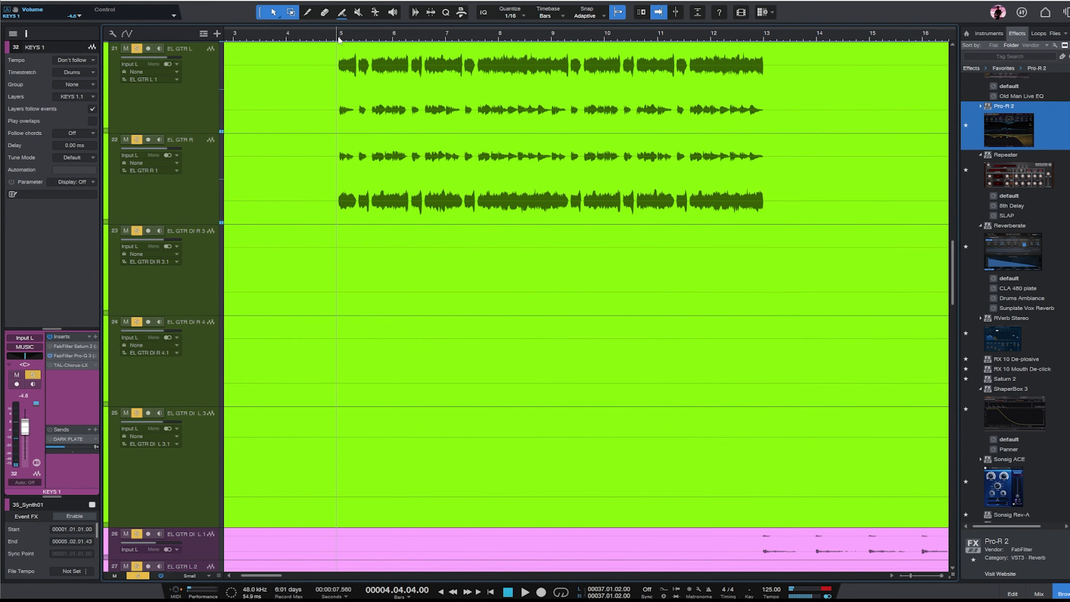
pyautogui.press('e')
pyautogui.press('e')
pyautogui.press('e')
pyautogui.press('e')
pyautogui.press('e')
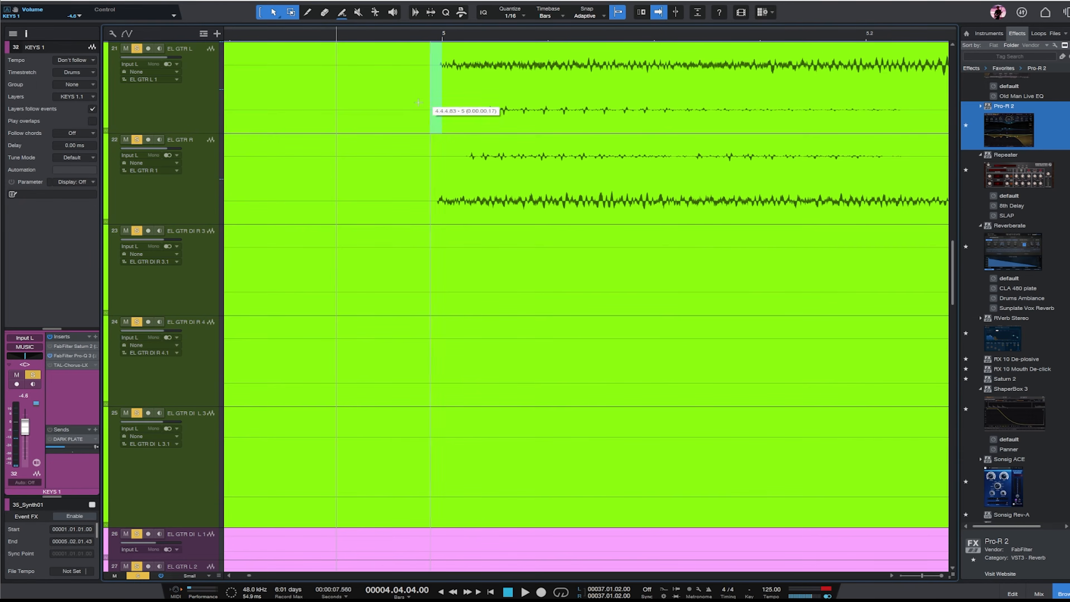
pyautogui.moveTo(418, 103); pyautogui.dragTo(36, 175)
pyautogui.press('w')
pyautogui.press('w')
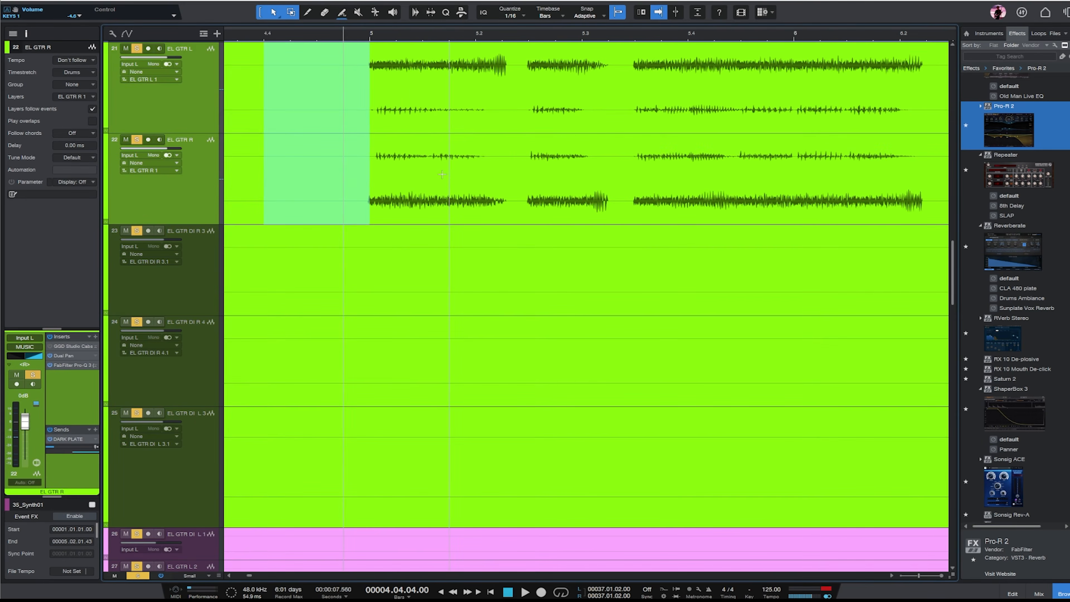
pyautogui.press('Delete')
# - Delete the leftover silent events ahead of the bar 5 entry on EL GTR L and EL GTR R during playback
pyautogui.press('w')
pyautogui.press('w')
pyautogui.press('w')
pyautogui.press('w')
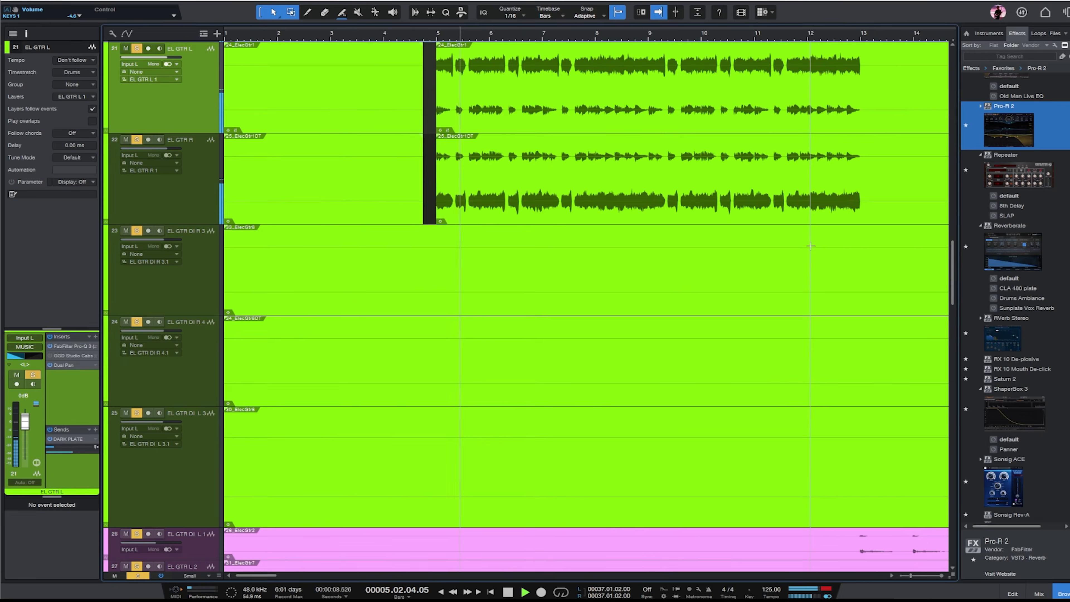
pyautogui.click(289, 163)
pyautogui.keyDown('shift'); pyautogui.click(284, 129); pyautogui.keyUp('shift')
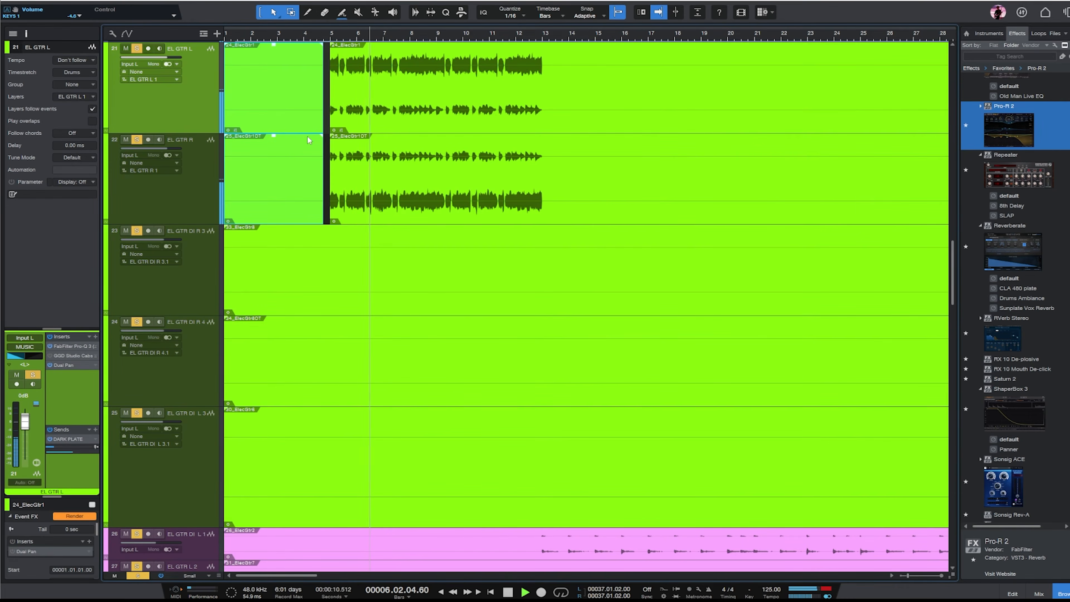
pyautogui.press('Delete')
pyautogui.press('q')
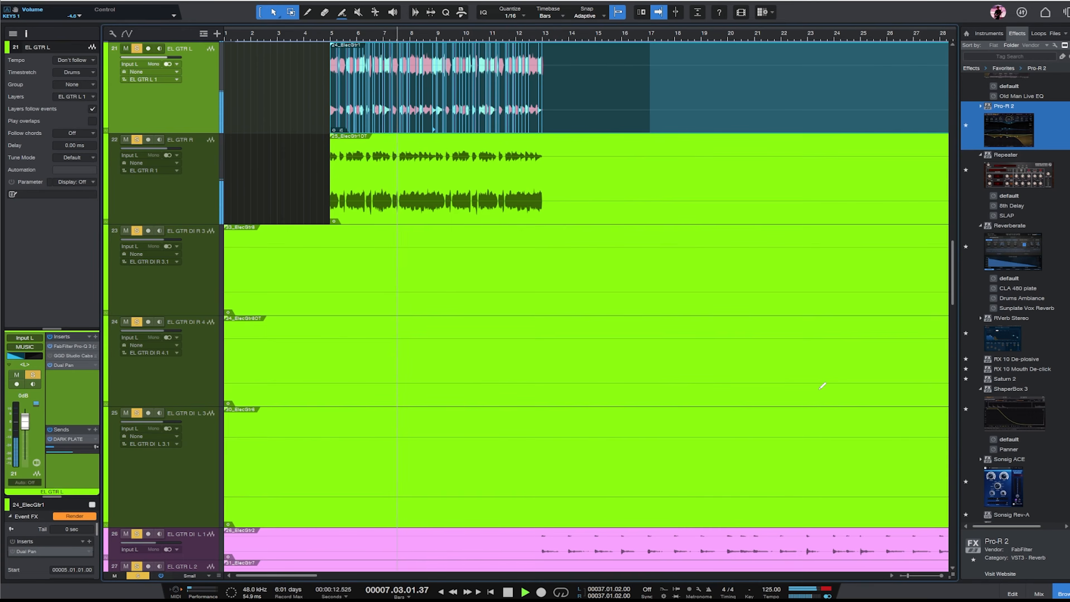
pyautogui.press('w')
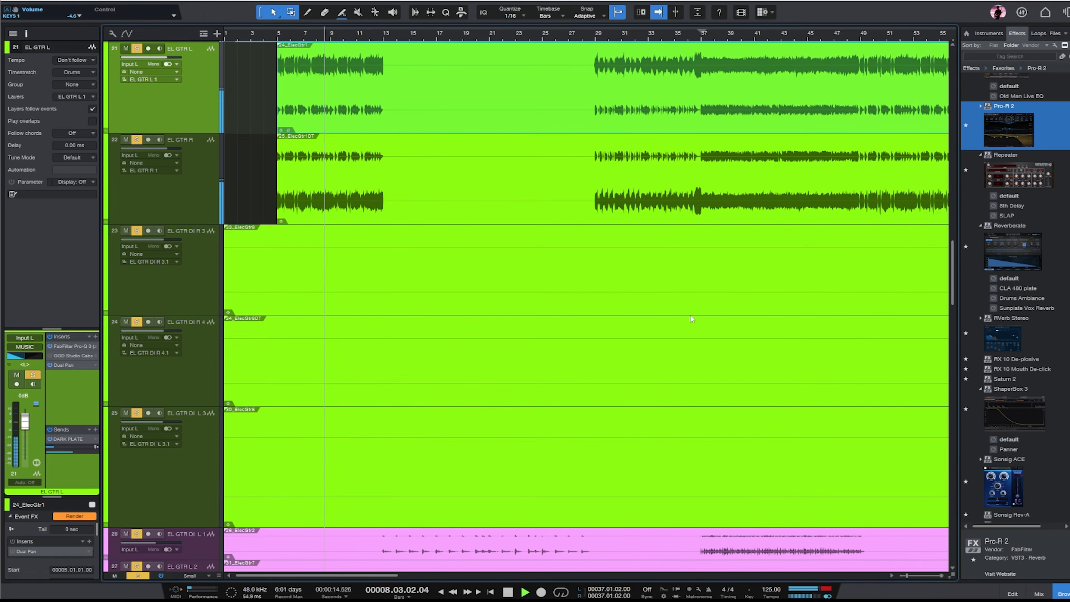
pyautogui.press('w')
# - Check the BASS MIDS channel and the BASS bus in the mixer while replaying the song's opening bars
pyautogui.moveTo(955, 276); pyautogui.dragTo(957, 238)
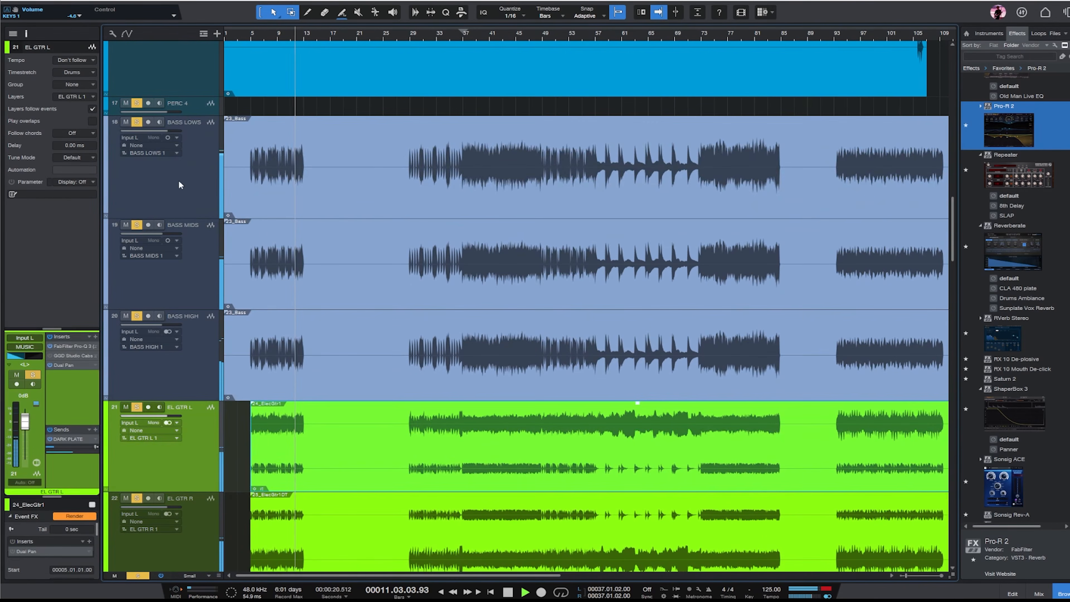
pyautogui.click(264, 217)
pyautogui.click(151, 304)
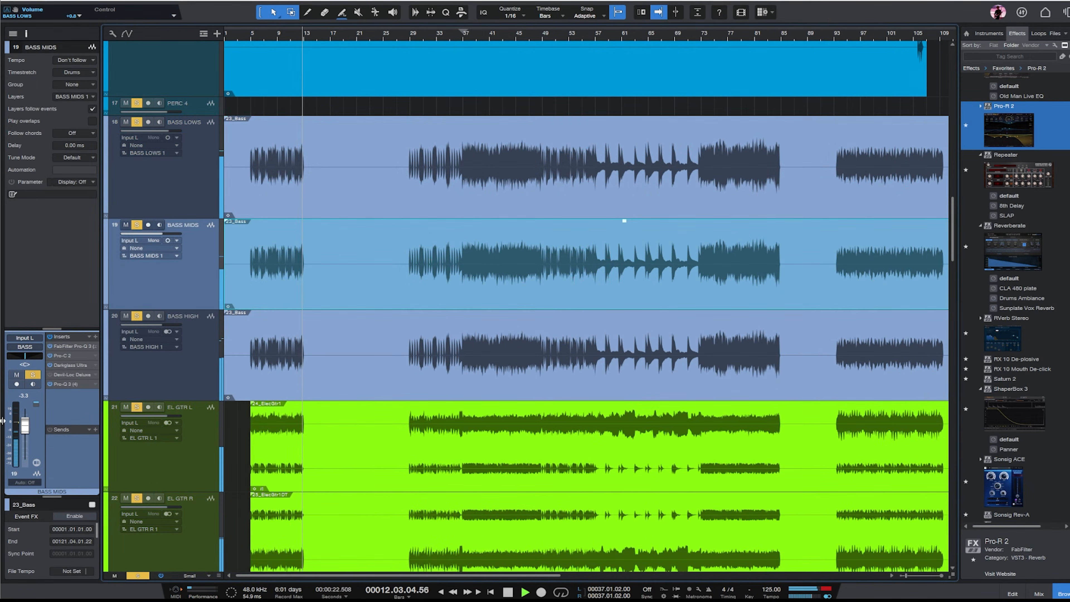
pyautogui.press('w')
pyautogui.press('F3')
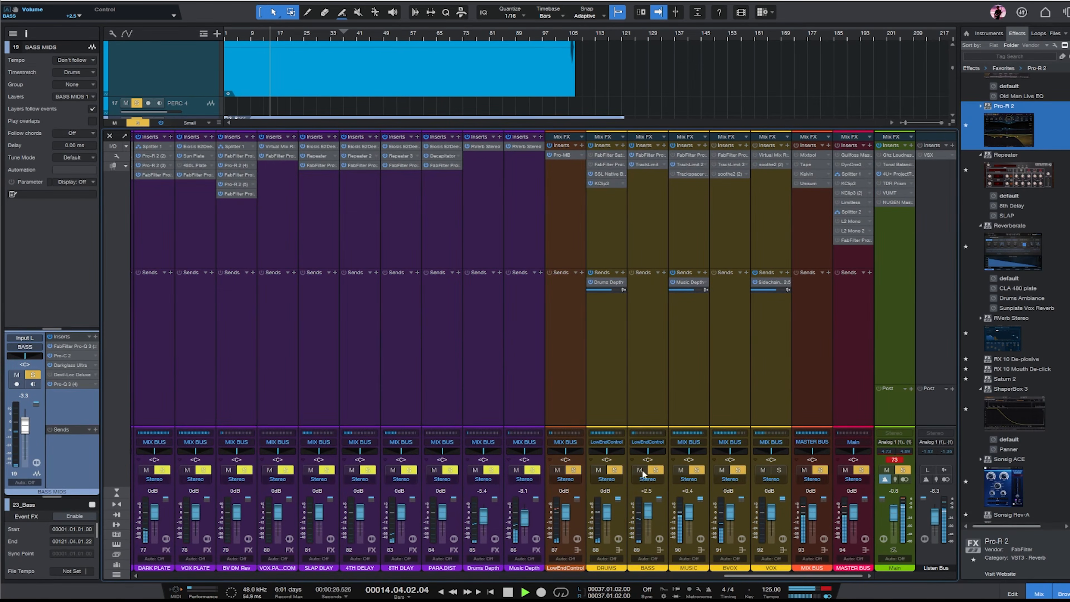
pyautogui.click(648, 207)
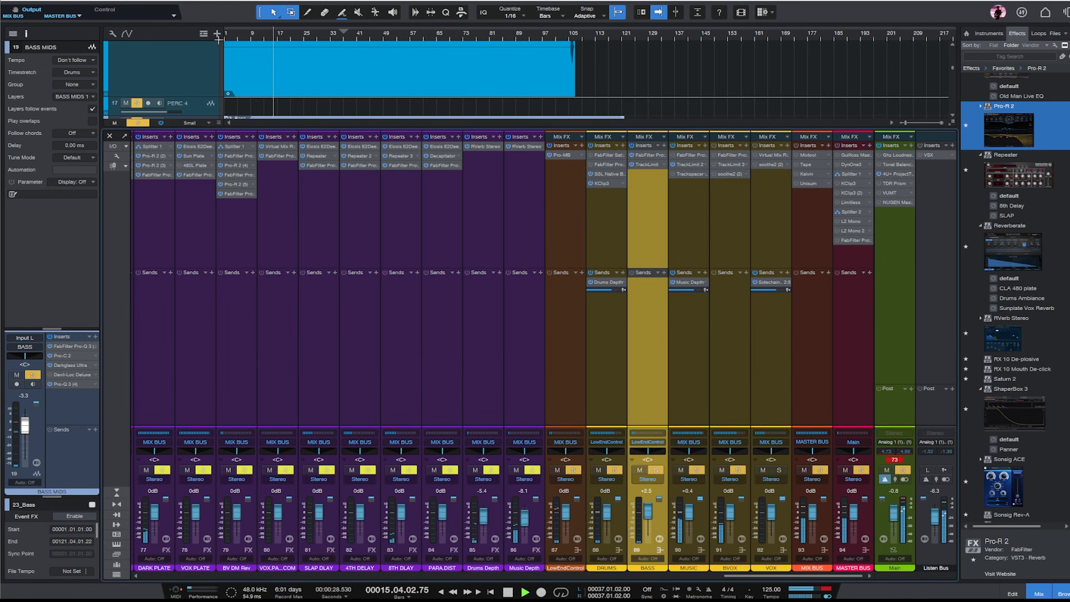
pyautogui.click(245, 33)
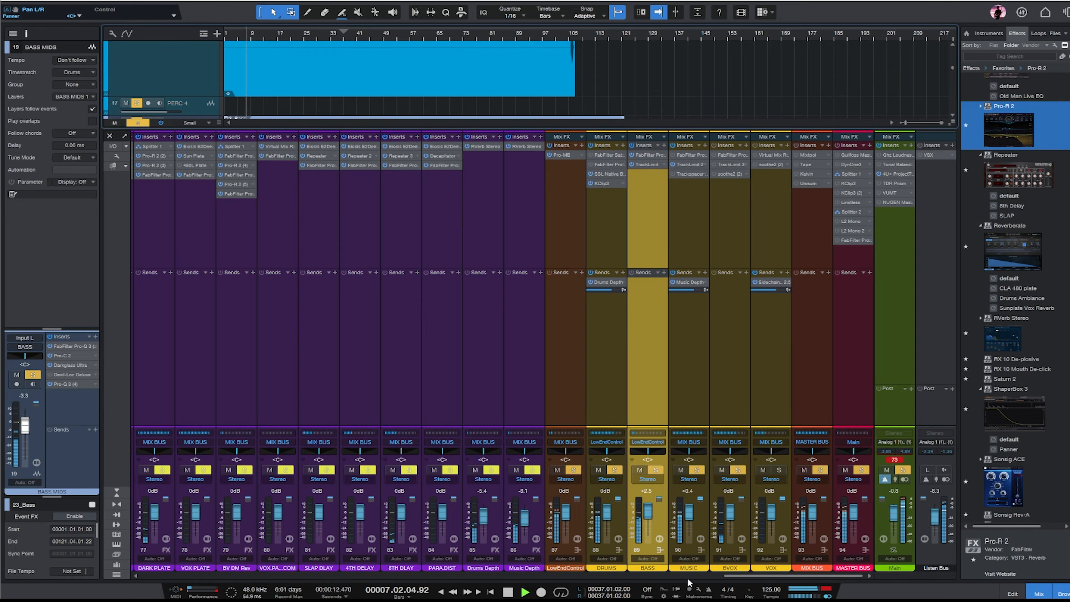
pyautogui.click(1041, 593)
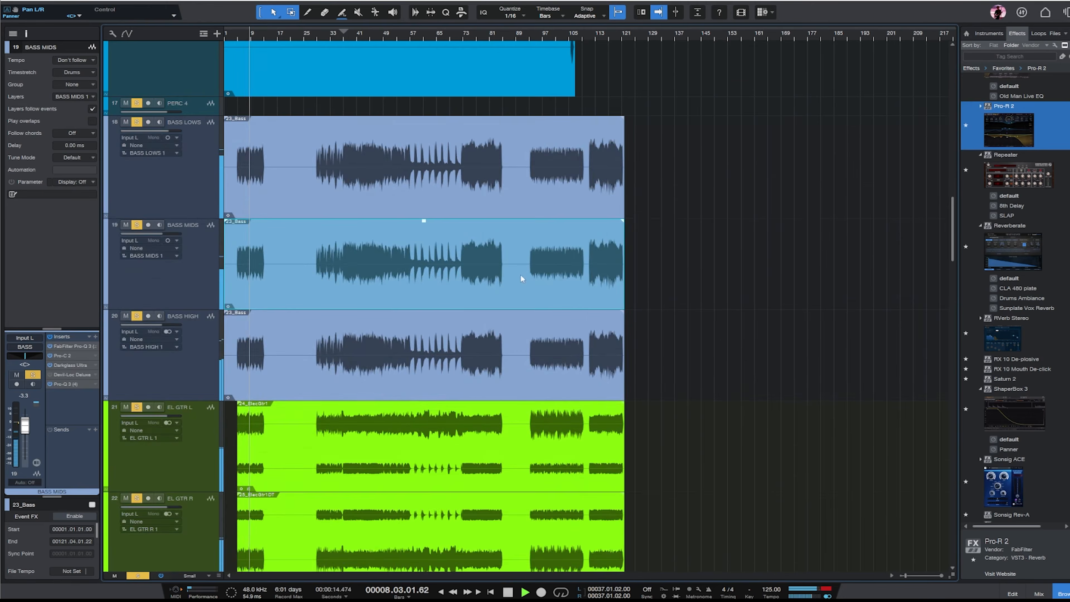
# - Stop playback, shrink all tracks to a compact height, and clear every active solo
pyautogui.scroll(-15, 626, 267)
pyautogui.scroll(-8, 567, 236)
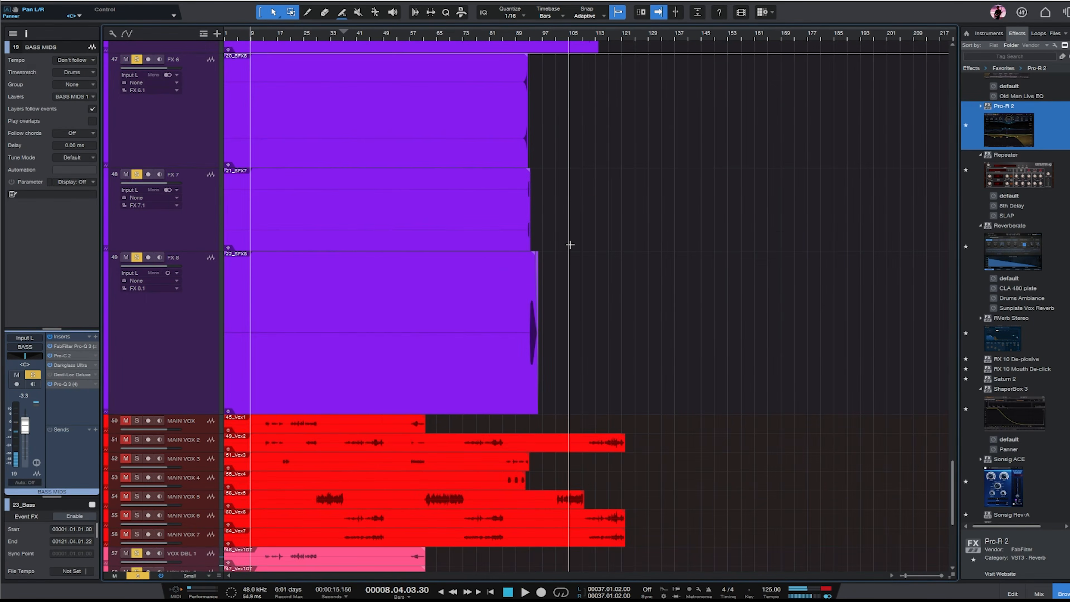
pyautogui.click(190, 576)
pyautogui.click(211, 527)
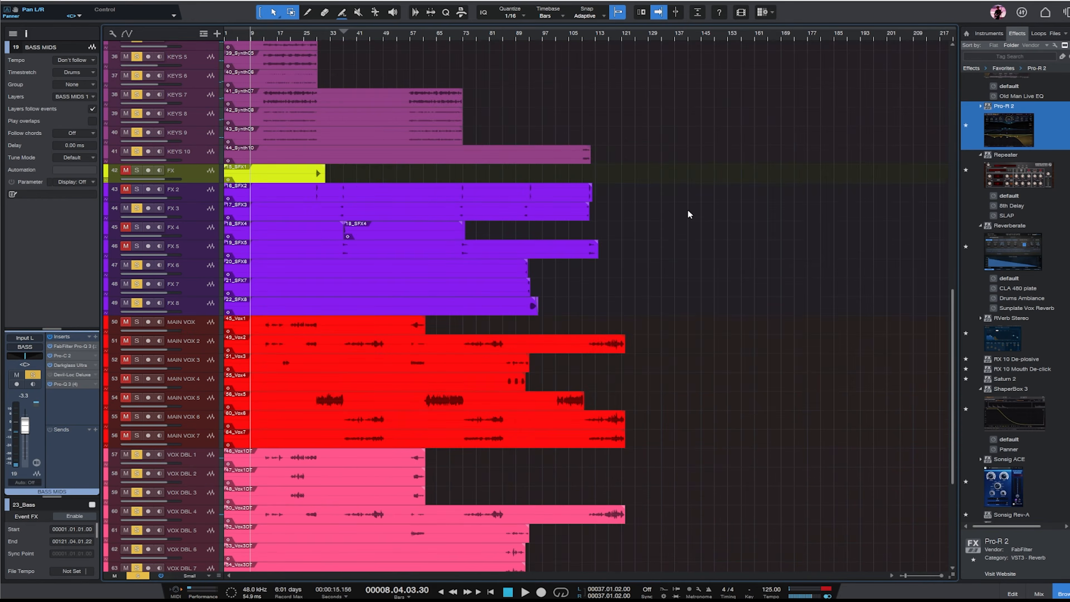
pyautogui.press('e')
pyautogui.press('e')
pyautogui.scroll(-6, 476, 222)
pyautogui.scroll(2, 481, 219)
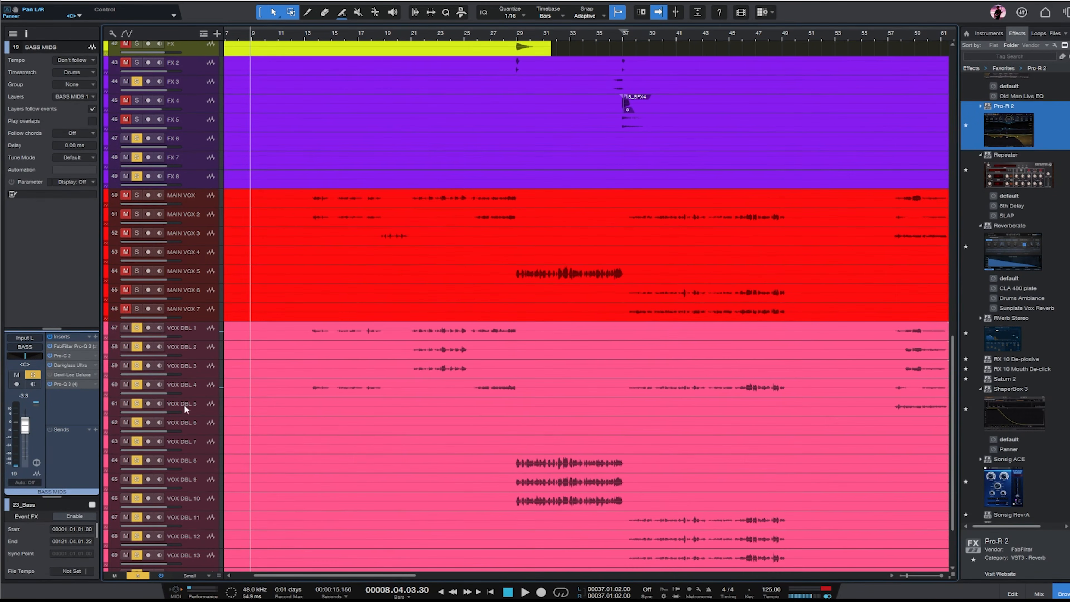
pyautogui.click(136, 577)
# - Select the tracks from MAIN VOX to MAIN VOX 7 and enlarge their track height
pyautogui.click(185, 200)
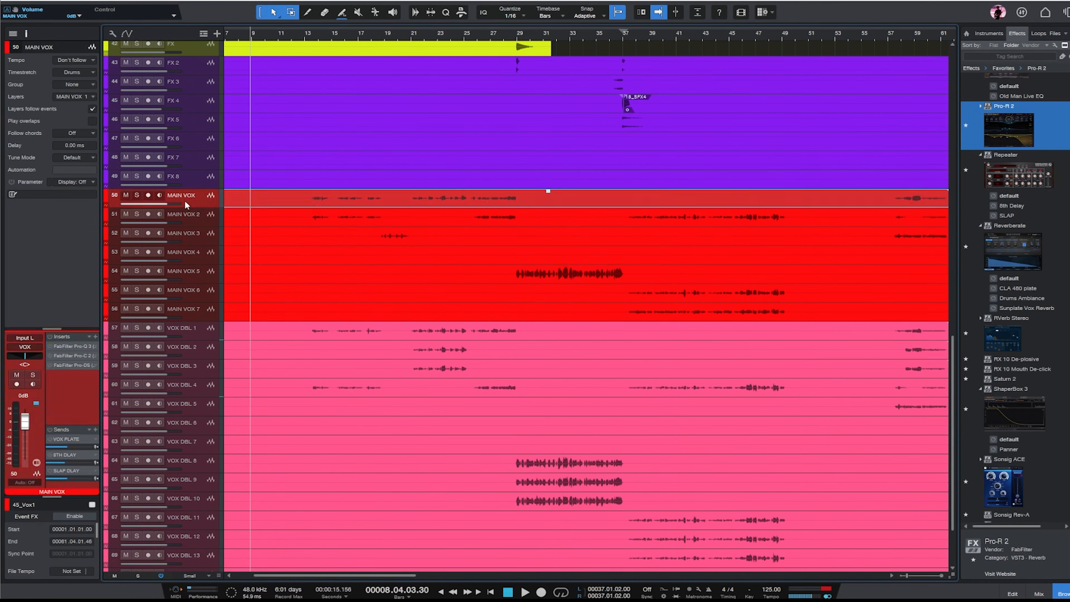
pyautogui.keyDown('shift'); pyautogui.click(202, 318); pyautogui.keyUp('shift')
pyautogui.moveTo(204, 321); pyautogui.dragTo(205, 383)
pyautogui.click(199, 219)
pyautogui.press('w')
pyautogui.scroll(-2, 474, 173)
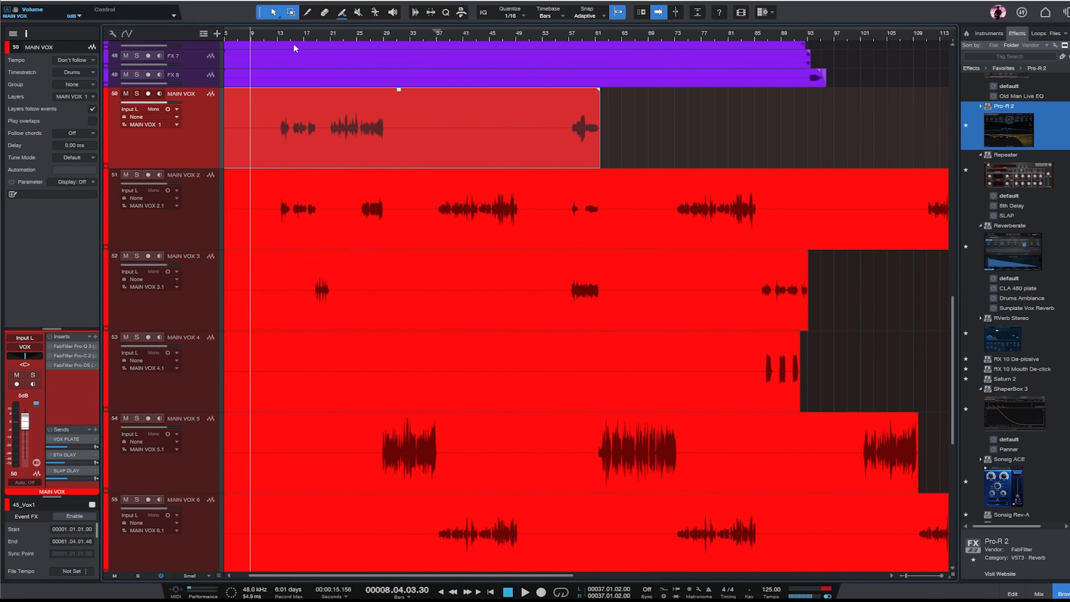
# - Solo MAIN VOX, play from about bar 13, and open its FabFilter Pro-Q 3 over the arrangement
pyautogui.click(277, 41)
pyautogui.press('s')
pyautogui.press('space')
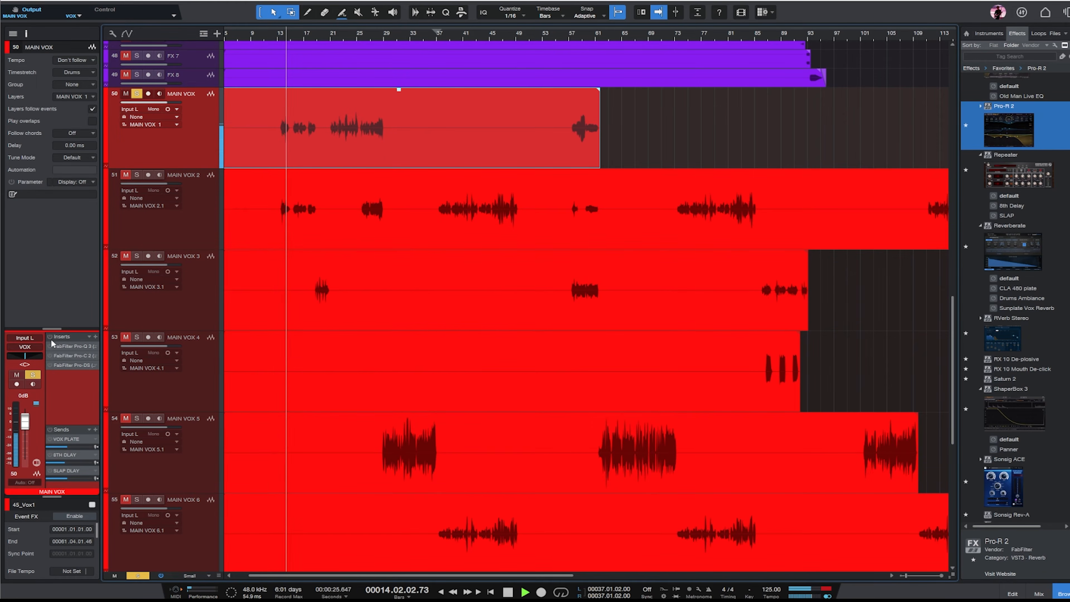
pyautogui.doubleClick(80, 347)
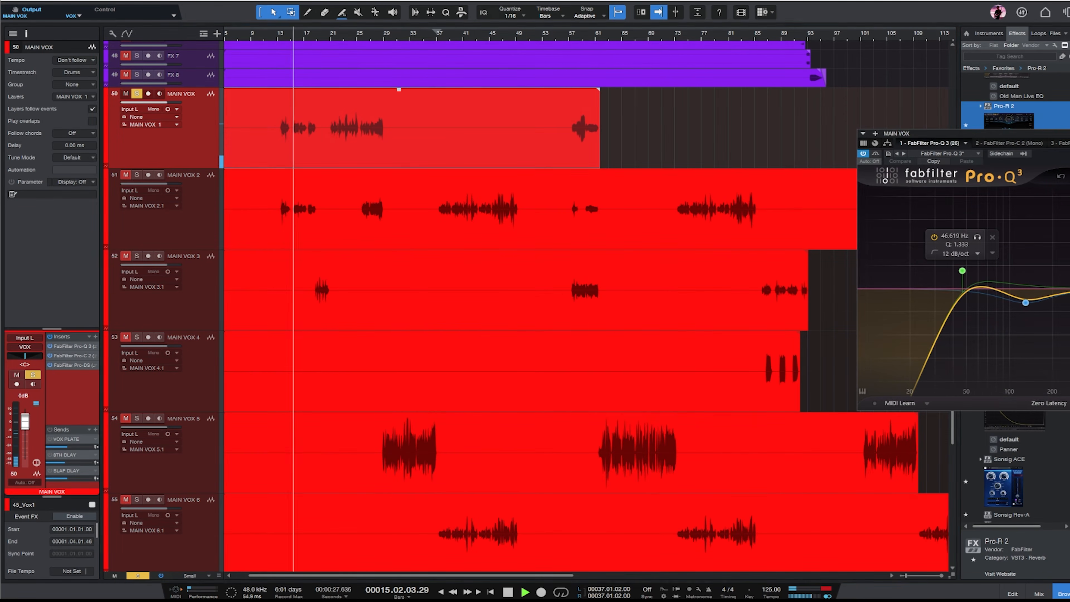
pyautogui.moveTo(1065, 133); pyautogui.dragTo(566, 153)
# - Raise the MAIN VOX EQ's low cut to 156.94 Hz and add a small low-mid cut with a Q of 2.241
pyautogui.moveTo(647, 340); pyautogui.dragTo(375, 268)
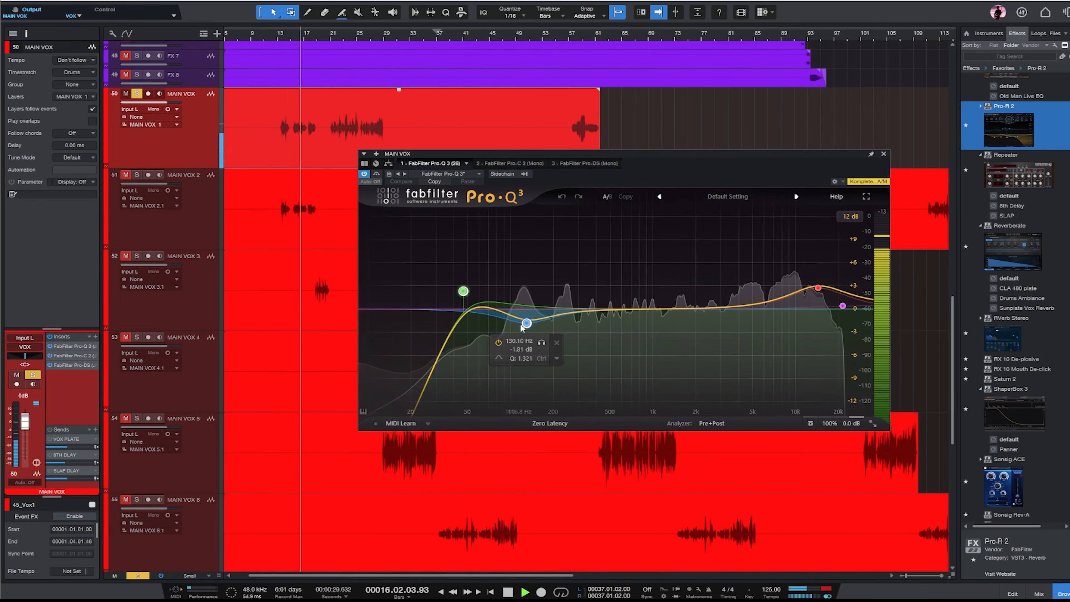
pyautogui.moveTo(526, 324); pyautogui.dragTo(560, 323)
pyautogui.scroll(5, 556, 257)
pyautogui.scroll(-1, 561, 323)
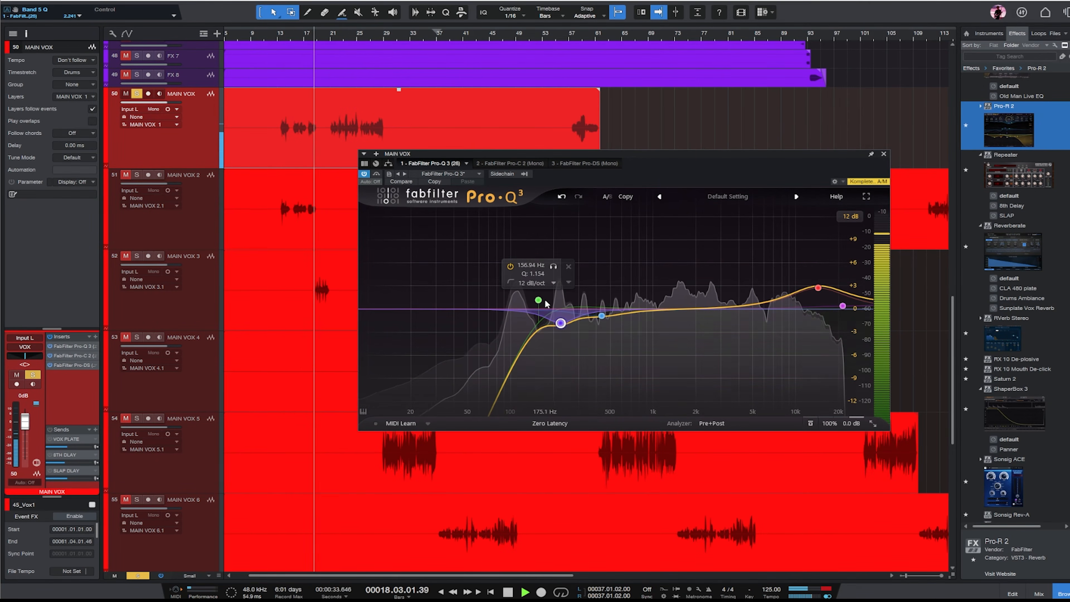
# - Add a bell to the MAIN VOX EQ at 2015 Hz with -1.38 dB gain and Q 1.030, then close the plug-in
pyautogui.moveTo(687, 310); pyautogui.dragTo(703, 260)
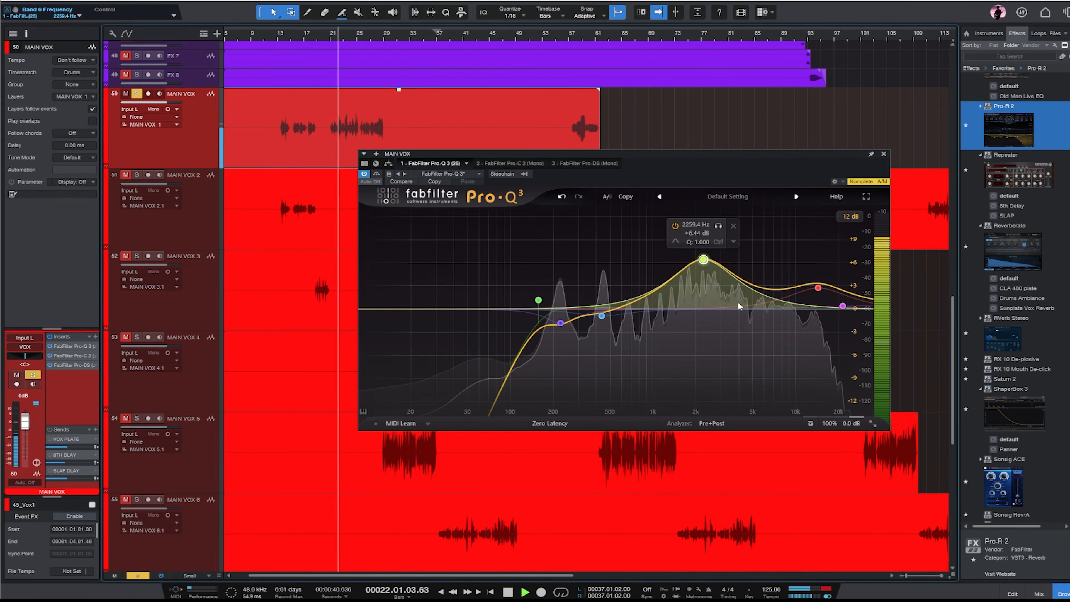
pyautogui.moveTo(703, 260); pyautogui.dragTo(696, 323)
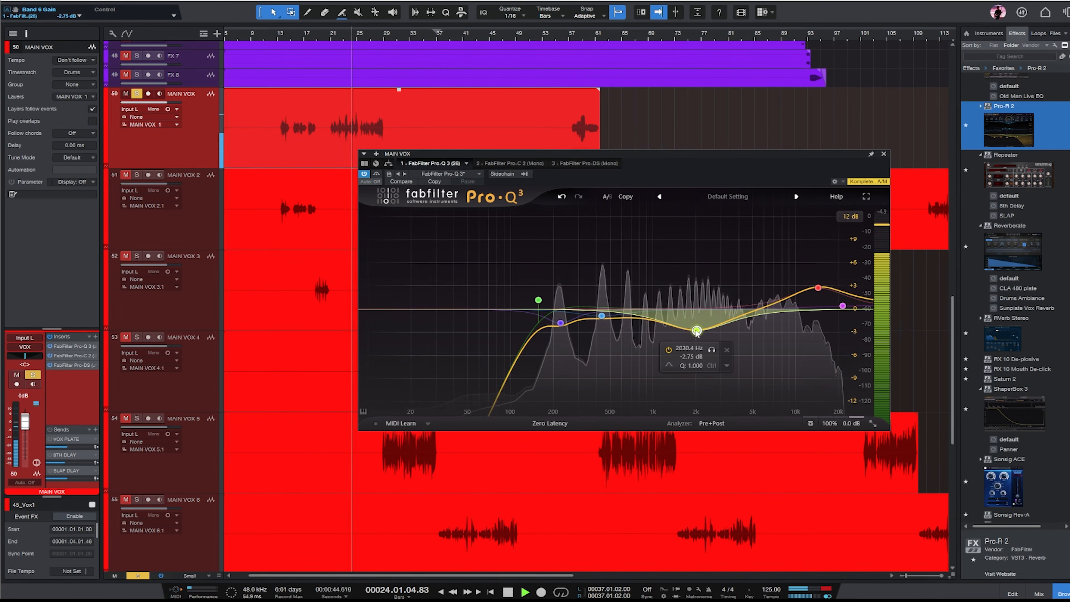
pyautogui.scroll(1, 696, 323)
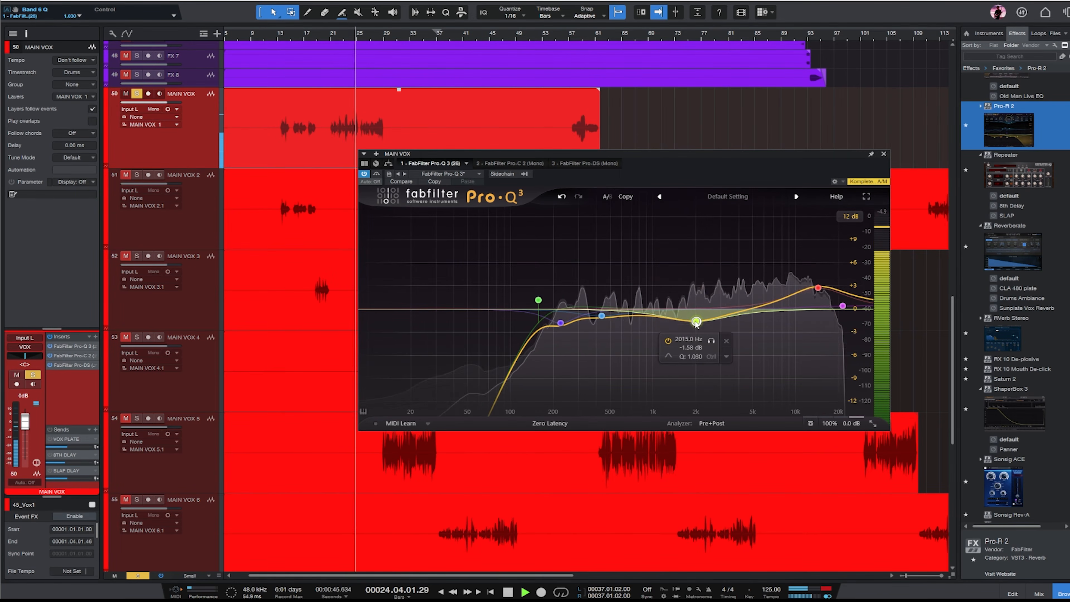
pyautogui.click(883, 154)
# - Solo MAIN VOX 2 and, in its Pro-Q 3, move the low cut to 244.36 Hz and add a low-mid cut with Q 1.927
pyautogui.click(137, 174)
pyautogui.click(291, 222)
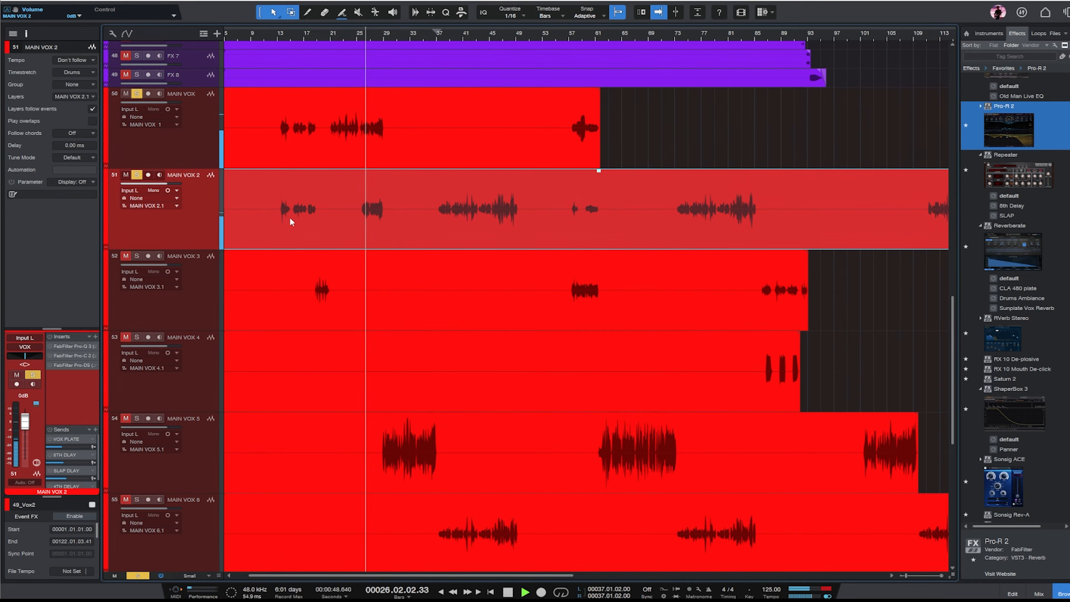
pyautogui.click(65, 349)
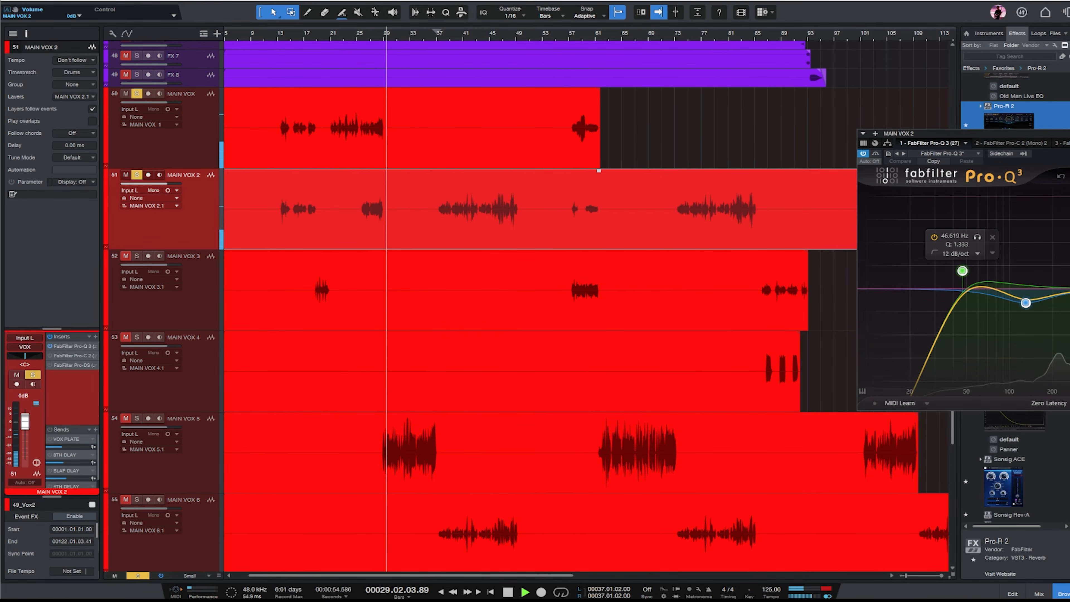
pyautogui.moveTo(897, 133); pyautogui.dragTo(539, 128)
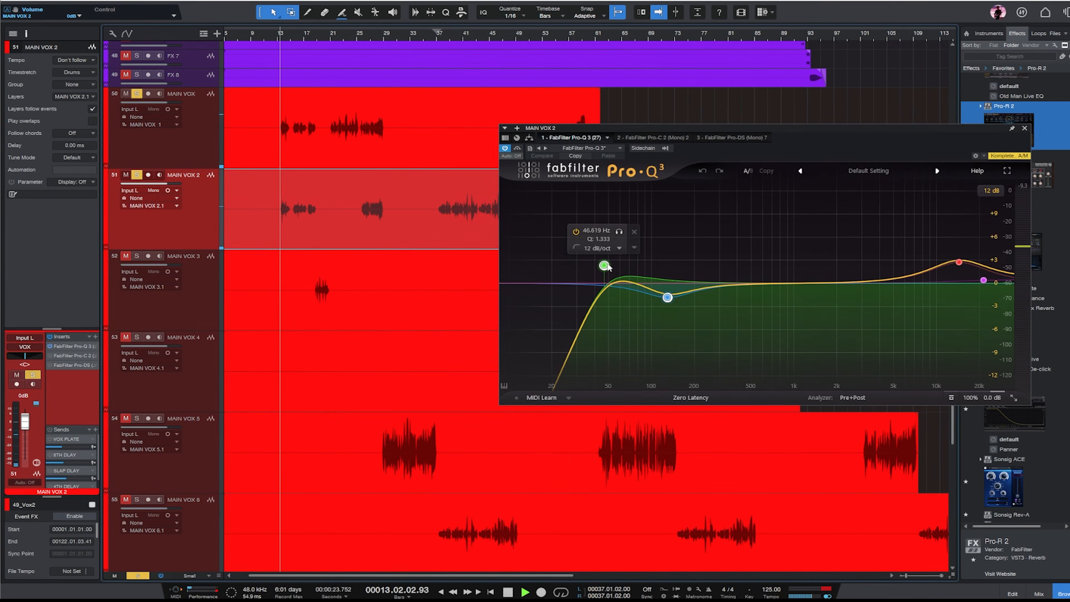
pyautogui.moveTo(605, 266); pyautogui.dragTo(730, 300)
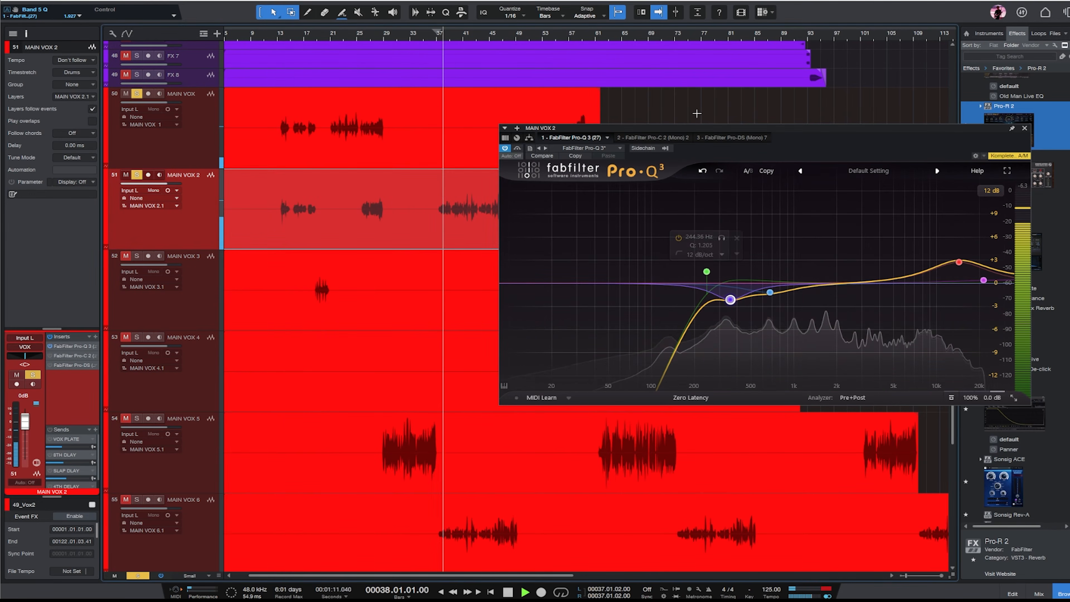
pyautogui.click(1024, 128)
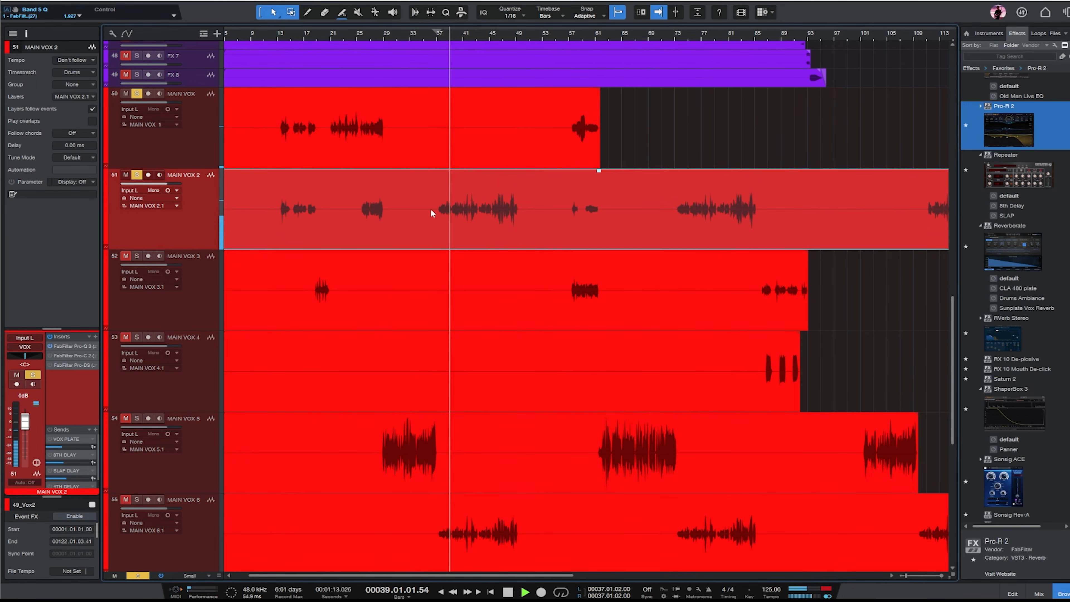
# - Solo MAIN VOX 6 as well, listen to it with MAIN VOX 2, and stop playback
pyautogui.press('w')
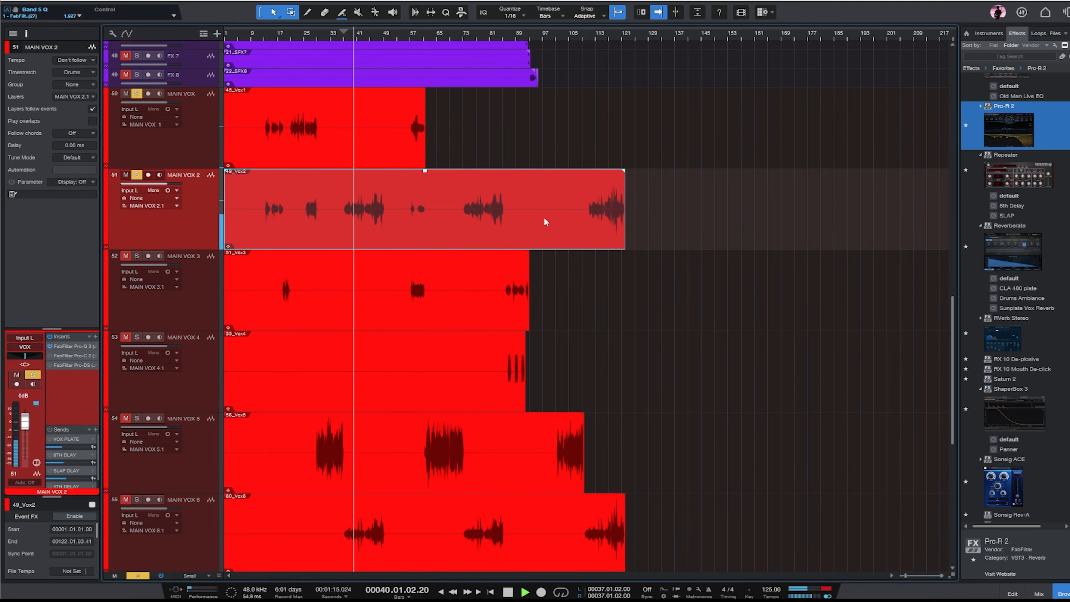
pyautogui.click(135, 501)
pyautogui.scroll(-2, 424, 415)
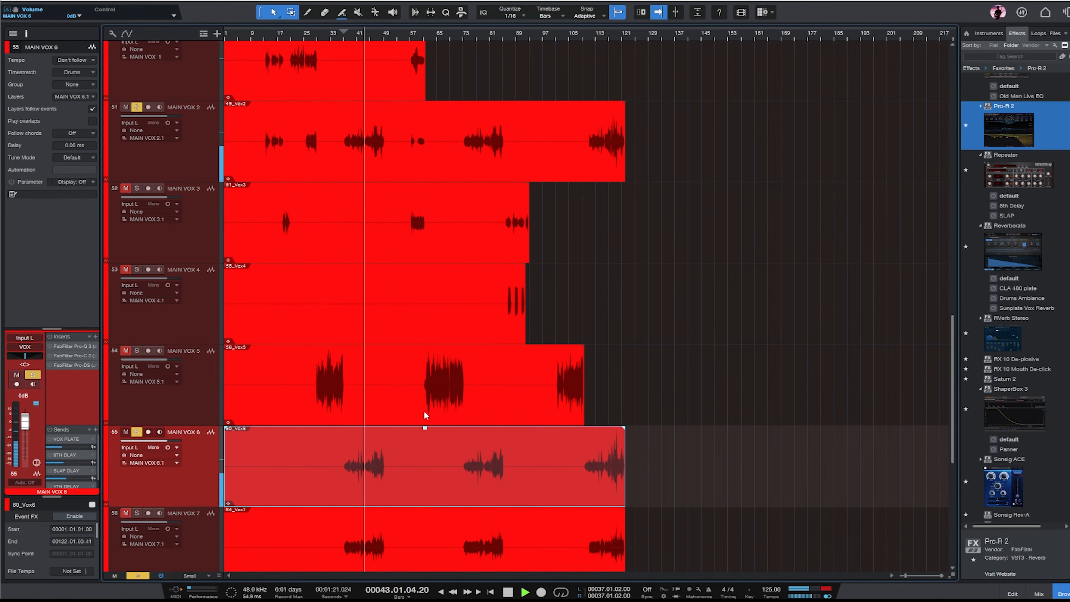
pyautogui.press('space')
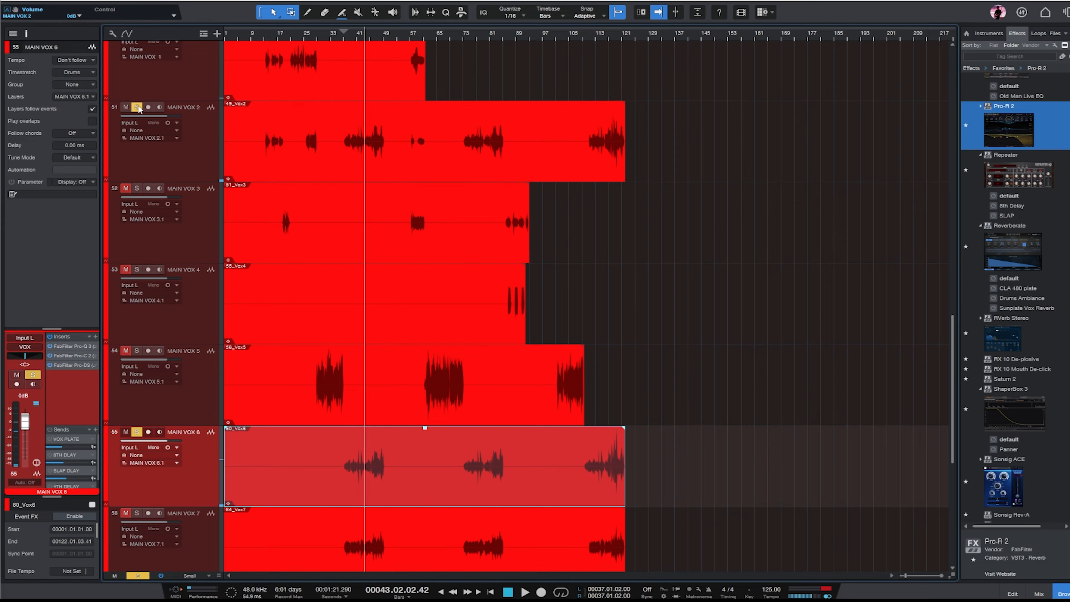
# - Remove the solo from MAIN VOX 2, select the track, and show its channel in the mixer
pyautogui.click(138, 108)
pyautogui.click(176, 138)
pyautogui.click(195, 145)
pyautogui.press('F3')
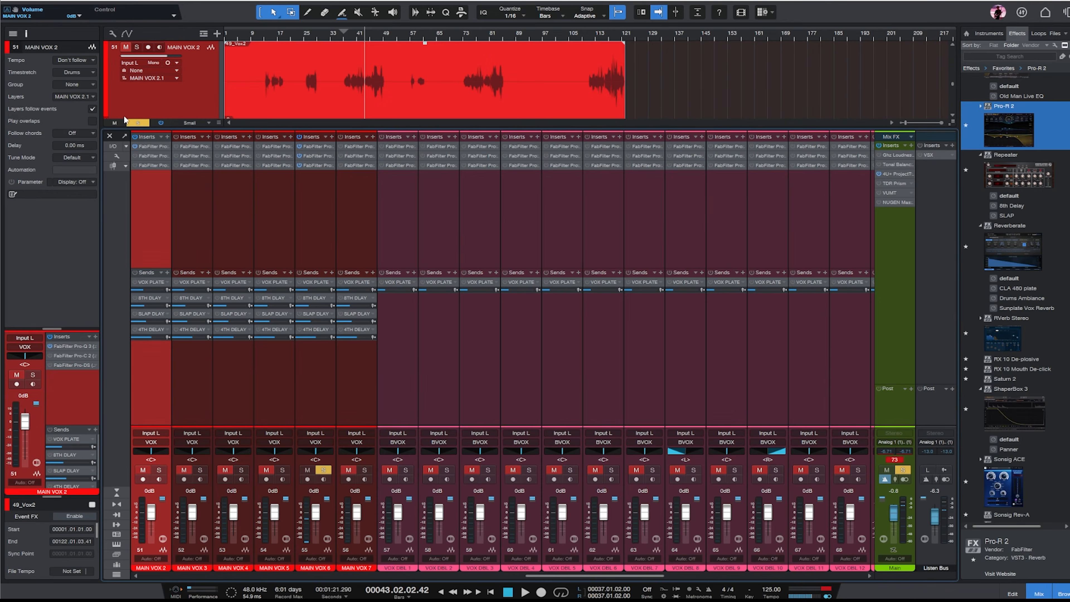
# - Bring back the full arrangement view in place of the mixer and bring the main vocal tracks into view
pyautogui.moveTo(633, 578); pyautogui.dragTo(523, 577)
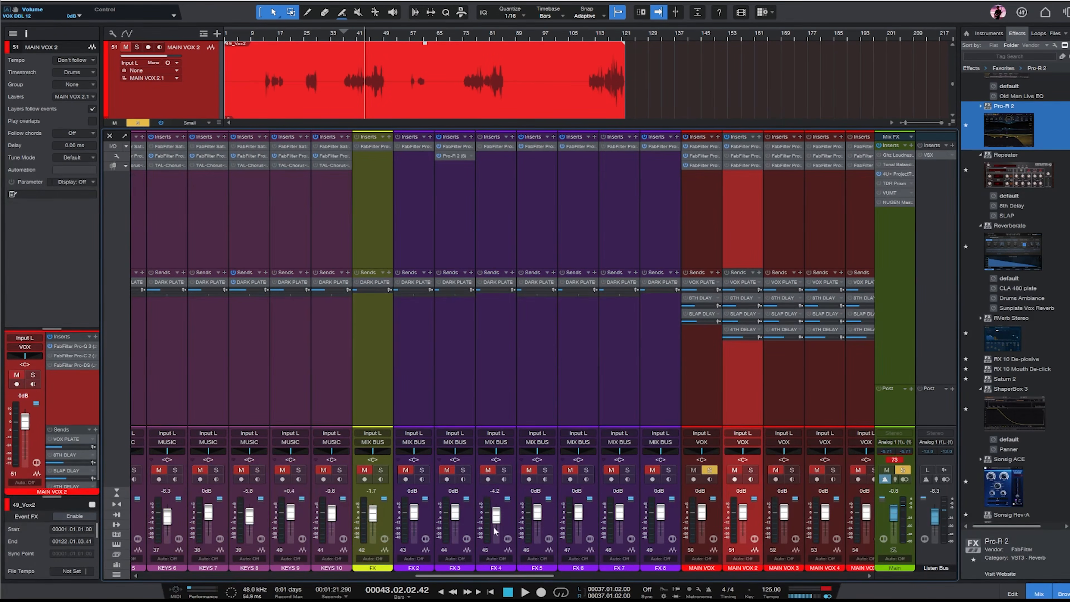
pyautogui.press('F3')
pyautogui.press('e')
pyautogui.press('w')
pyautogui.scroll(6, 617, 206)
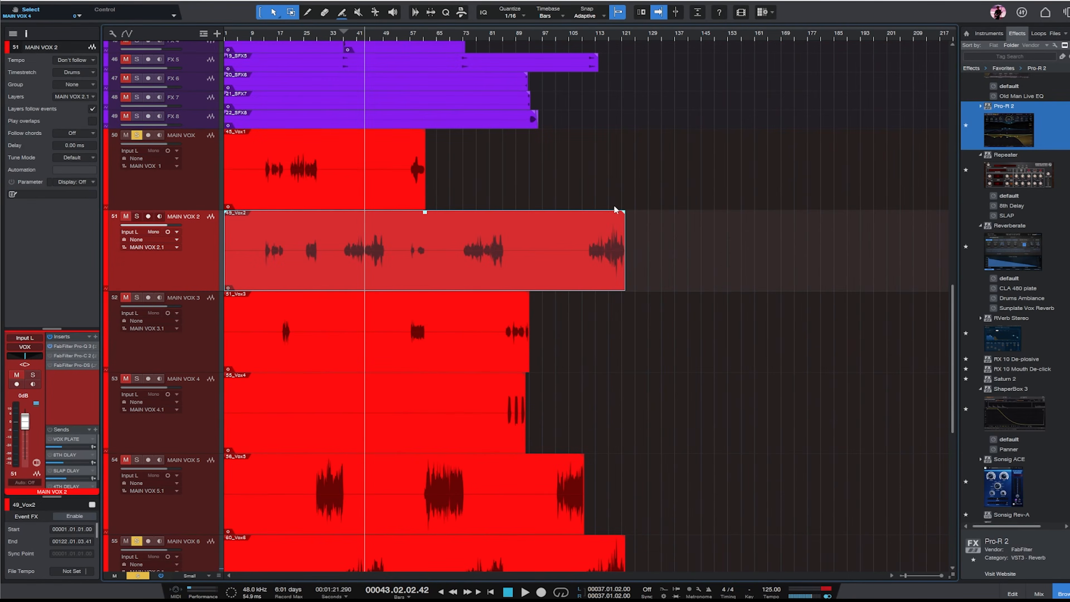
# - Unmute and solo MAIN VOX 7, and play it together with MAIN VOX 6
pyautogui.press('e')
pyautogui.scroll(-5, 617, 206)
pyautogui.click(195, 335)
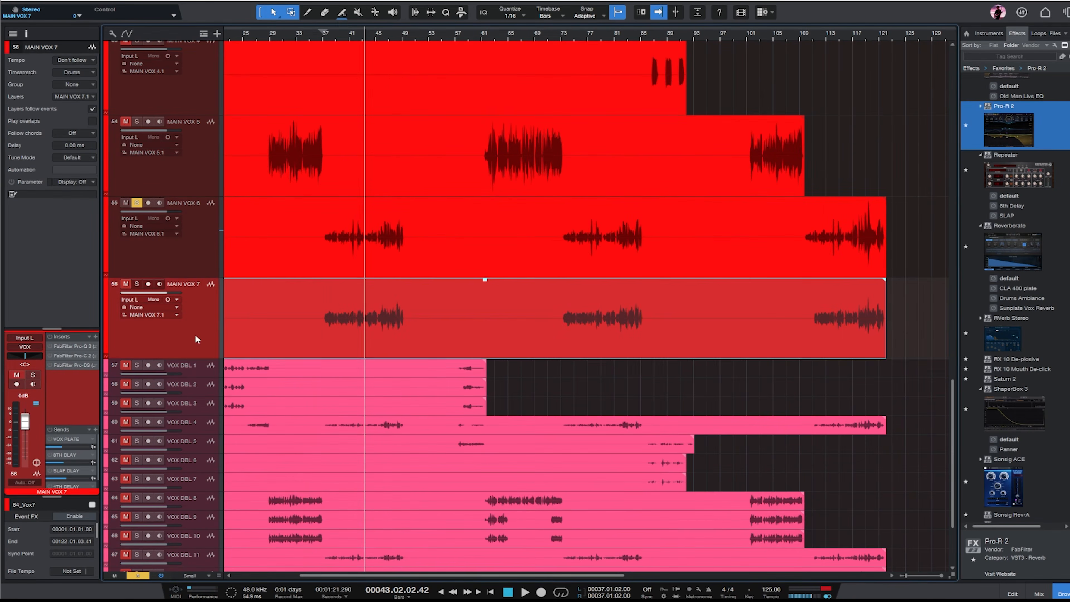
pyautogui.press('w')
pyautogui.press('w')
pyautogui.press('w')
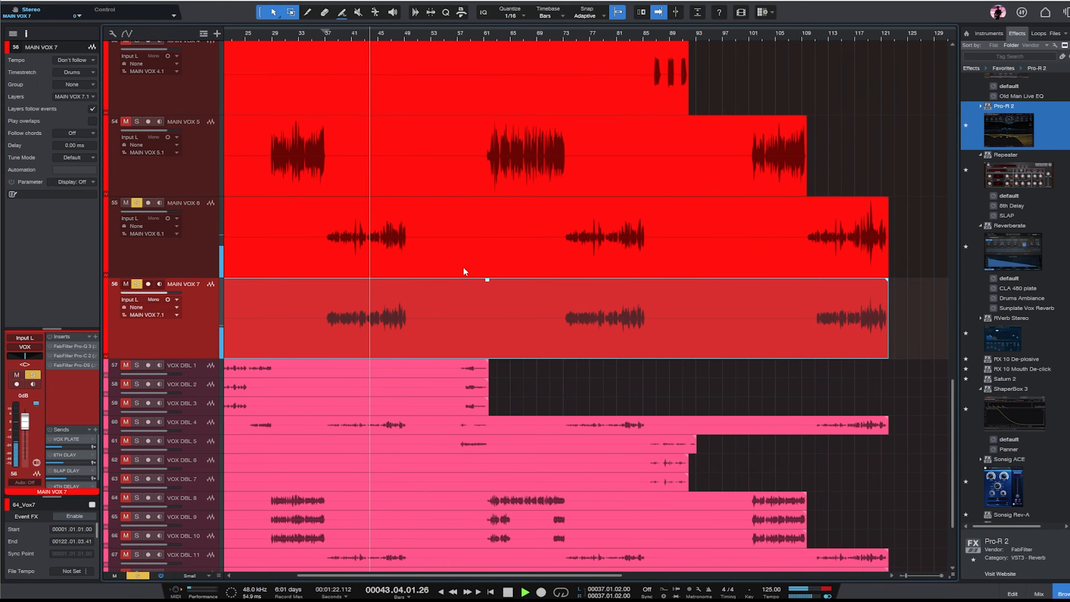
pyautogui.scroll(5, 638, 248)
pyautogui.scroll(-3, 636, 209)
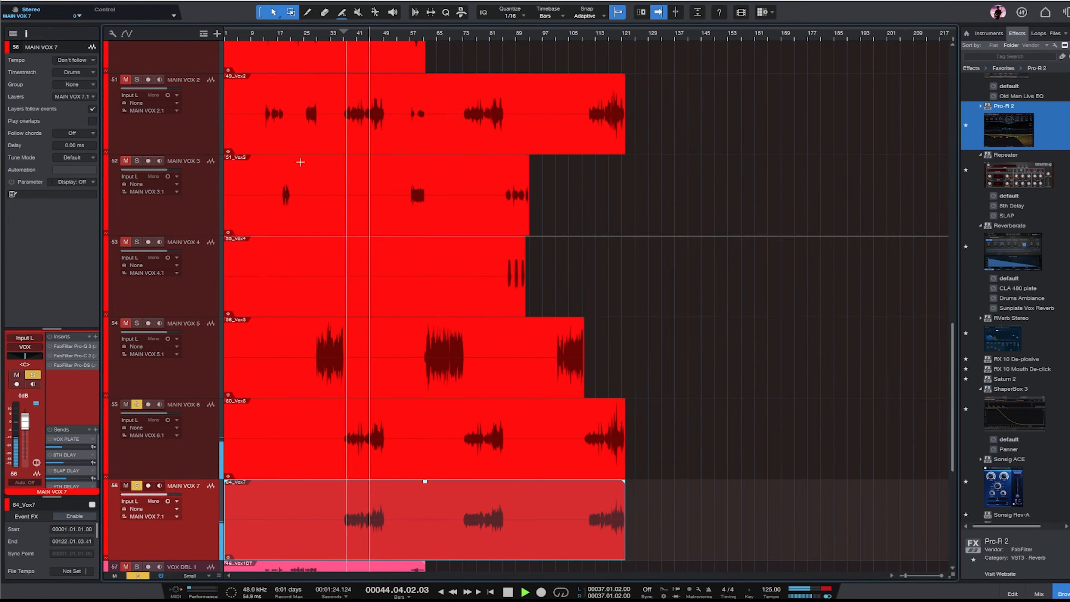
# - Stop playback and move the MAIN VOX 6 track directly below MAIN VOX
pyautogui.click(179, 464)
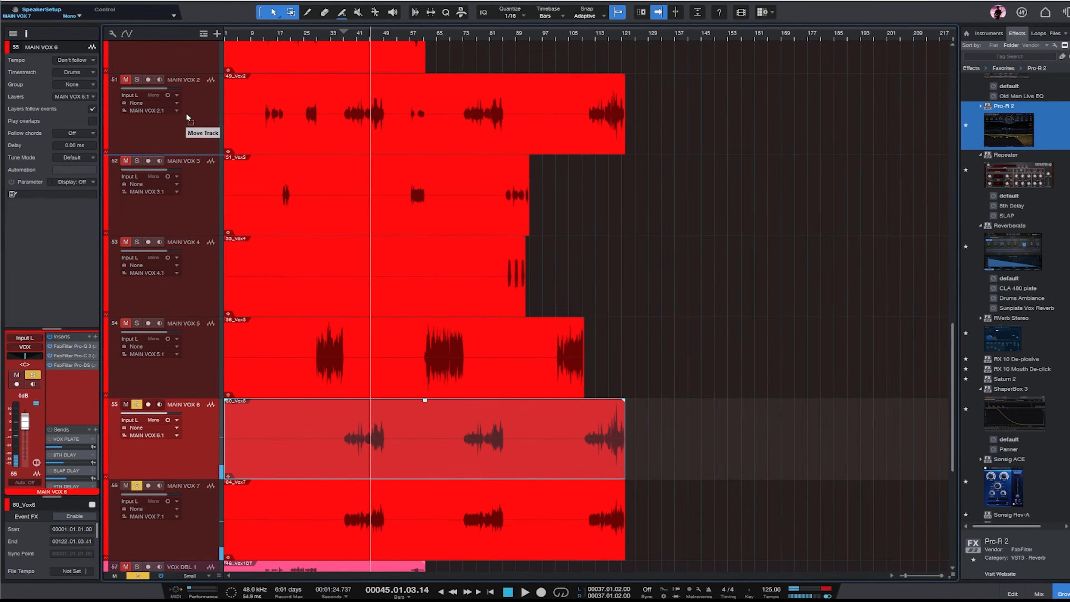
pyautogui.press('e')
pyautogui.press('w')
pyautogui.scroll(3, 490, 186)
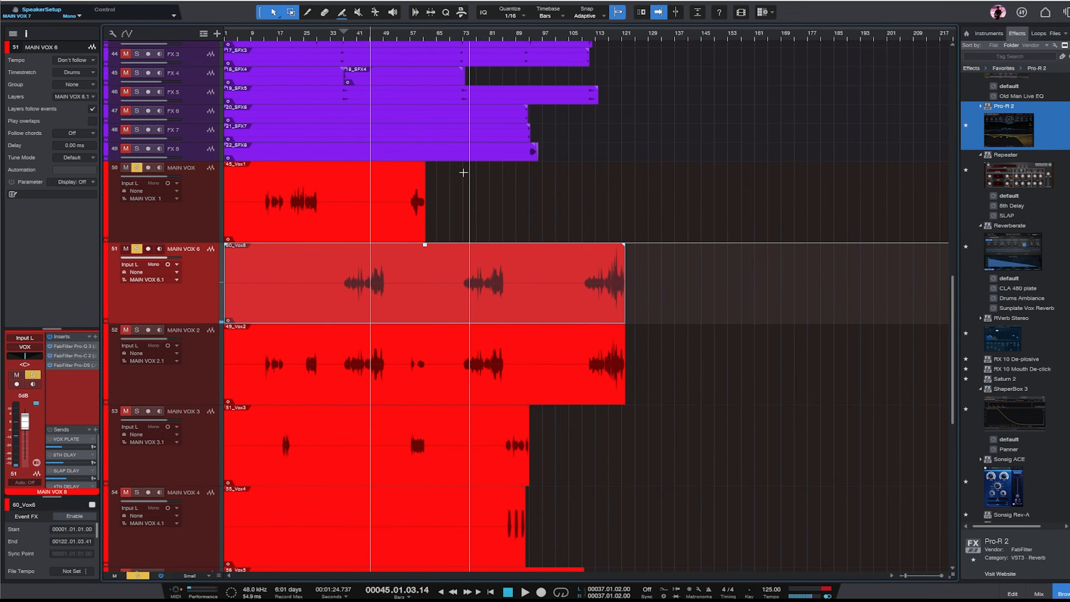
pyautogui.scroll(-3, 499, 293)
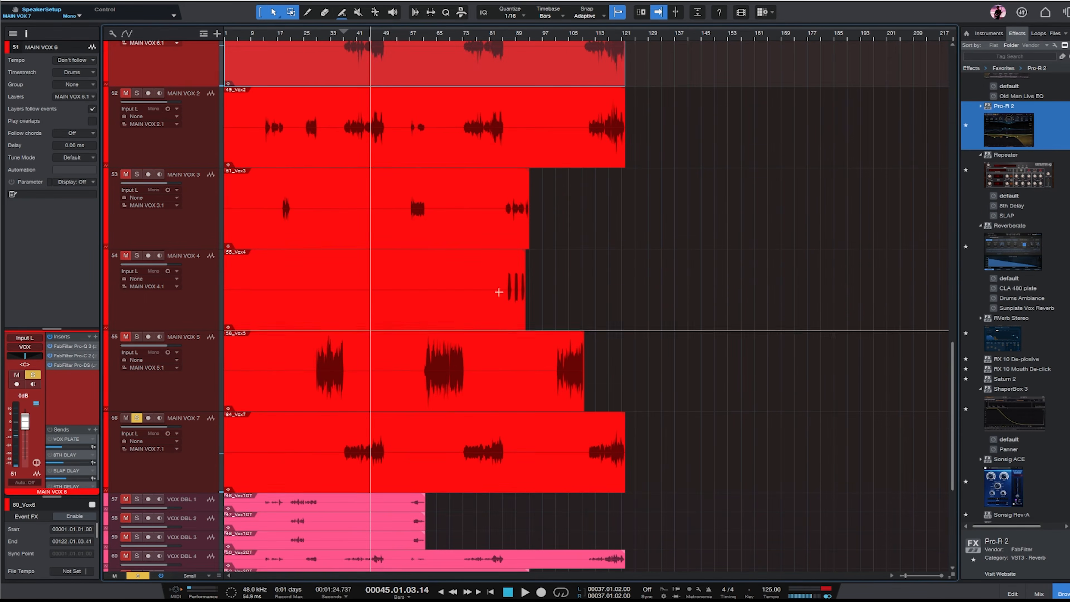
# - Move the MAIN VOX 7 track up between MAIN VOX 6 and MAIN VOX 2
pyautogui.moveTo(174, 470); pyautogui.dragTo(187, 95)
pyautogui.press('e')
pyautogui.scroll(-4, 647, 140)
pyautogui.scroll(6, 702, 130)
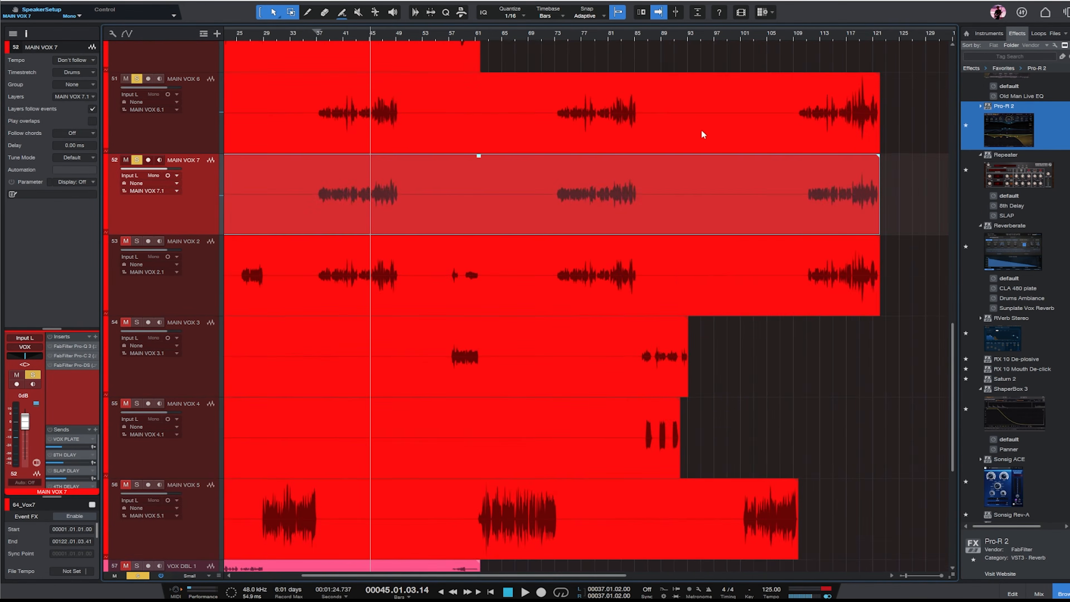
pyautogui.press('w')
pyautogui.scroll(1, 567, 161)
pyautogui.scroll(1, 567, 158)
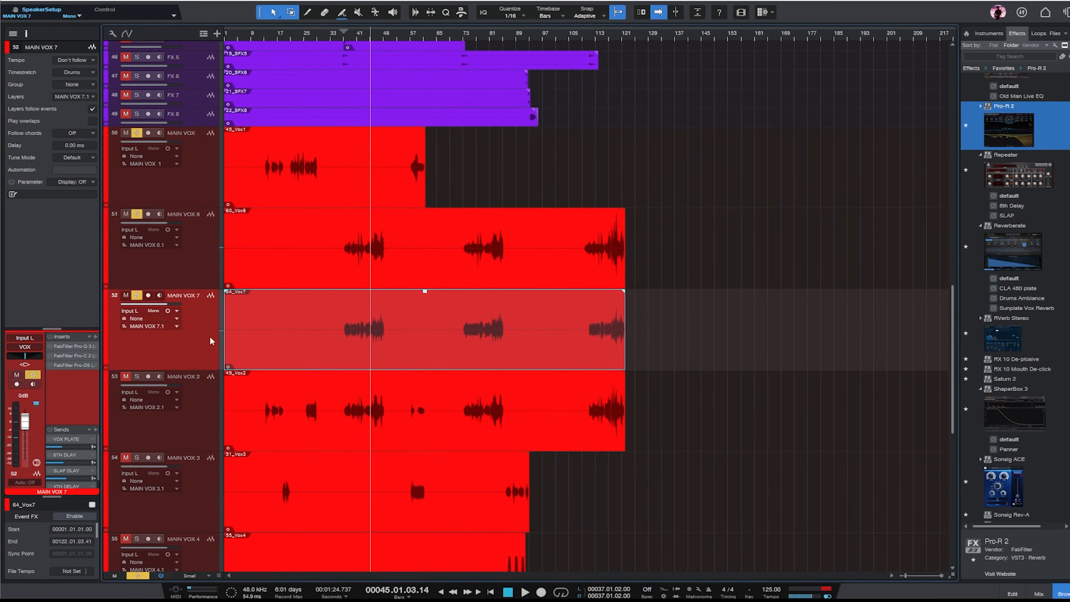
# - Clear the solos on all tracks and lower the MAIN VOX 2 fader to -3.3 dB
pyautogui.click(137, 133)
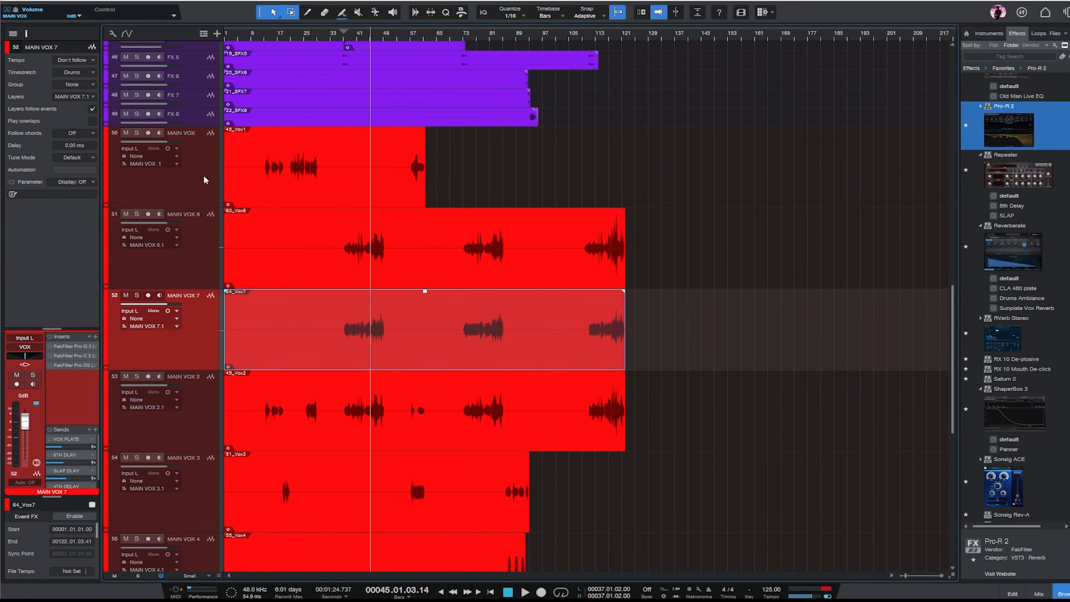
pyautogui.click(205, 179)
pyautogui.keyDown('shift'); pyautogui.click(190, 242); pyautogui.keyUp('shift')
pyautogui.press('e')
pyautogui.press('w')
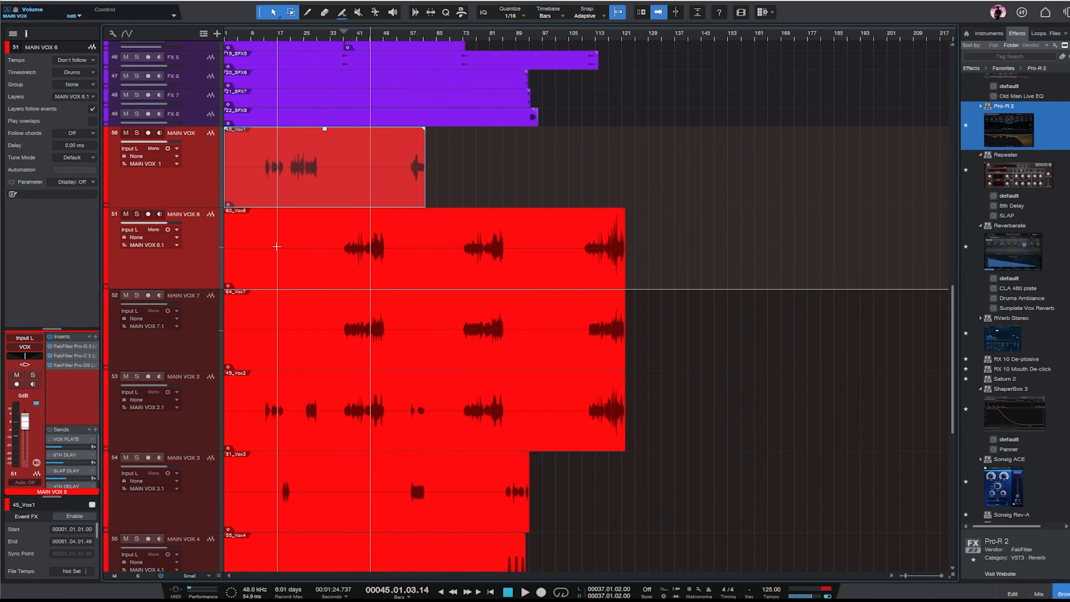
pyautogui.click(192, 448)
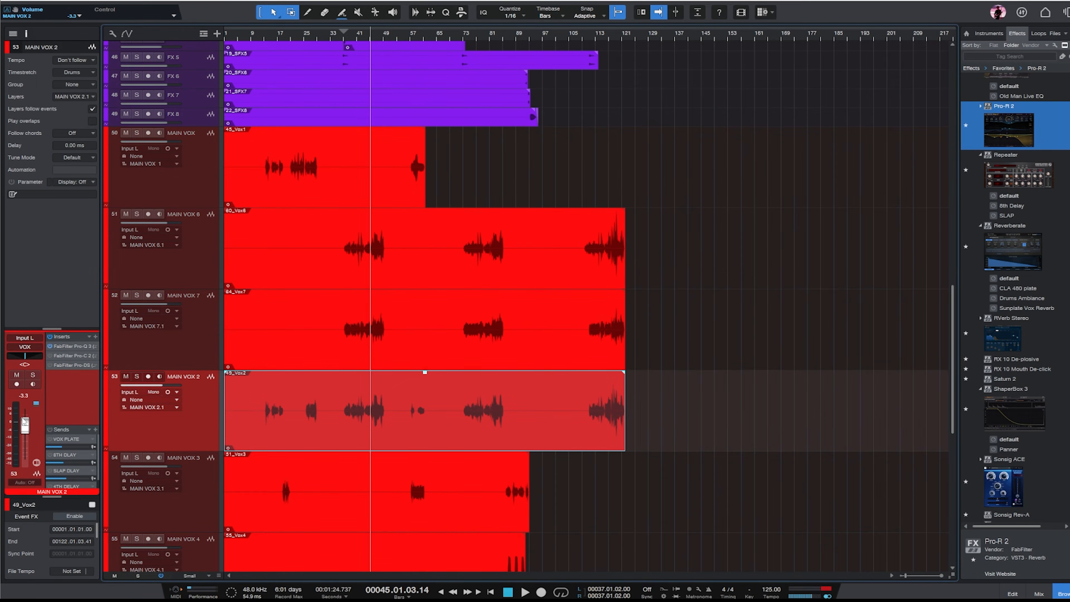
# - Play from bar 13 with MAIN VOX, MAIN VOX 6, MAIN VOX 7 and MAIN VOX 2 soloed
pyautogui.click(265, 34)
pyautogui.press('e')
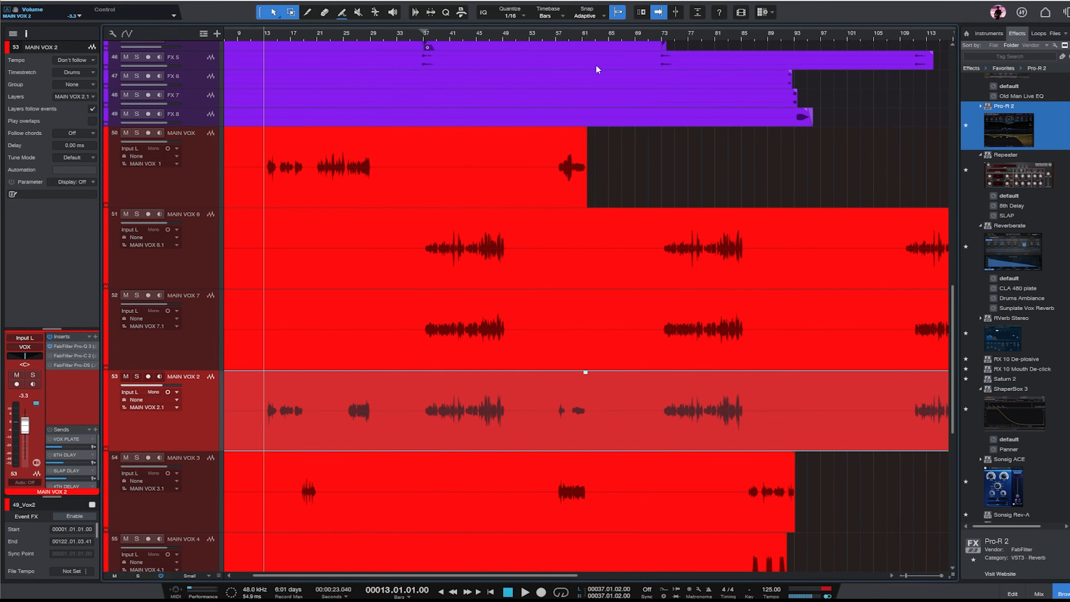
pyautogui.press('space')
pyautogui.press('w')
pyautogui.keyDown('shift'); pyautogui.click(194, 187); pyautogui.keyUp('shift')
pyautogui.press('s')
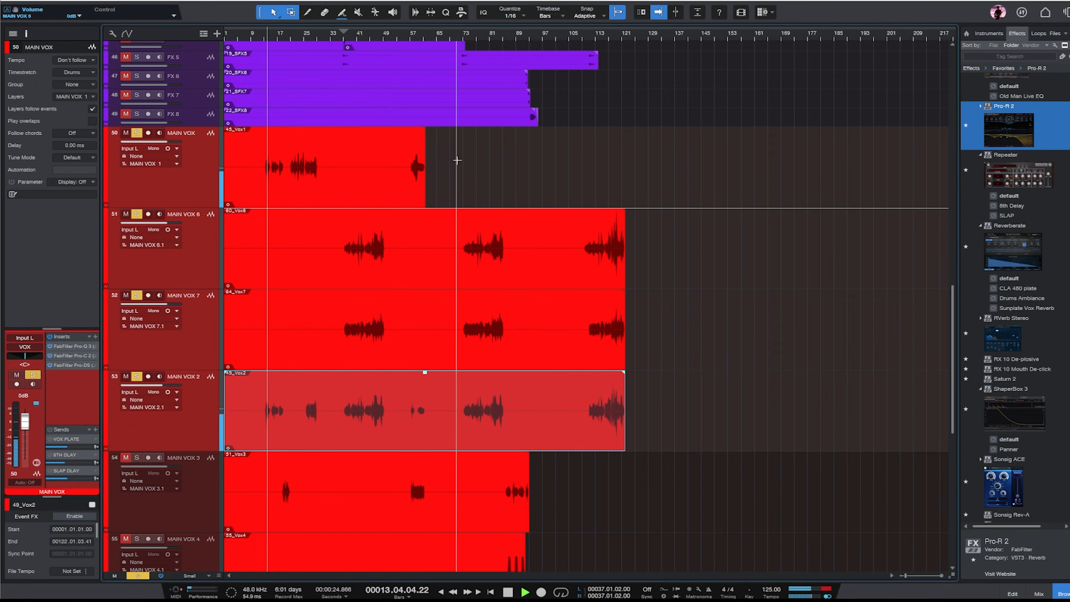
# - Set the MAIN VOX 2 fader to -1.4 dB and listen on from about bar 21
pyautogui.click(181, 417)
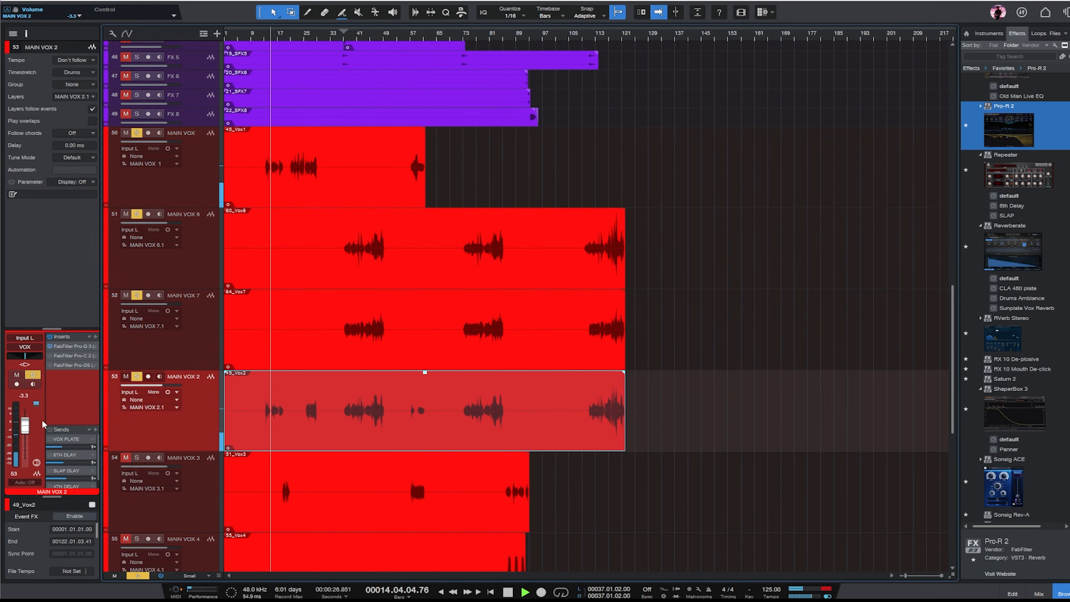
pyautogui.moveTo(25, 427)
pyautogui.mouseDown()
pyautogui.moveTo(25, 416)
pyautogui.moveTo(25, 426)
pyautogui.mouseUp()
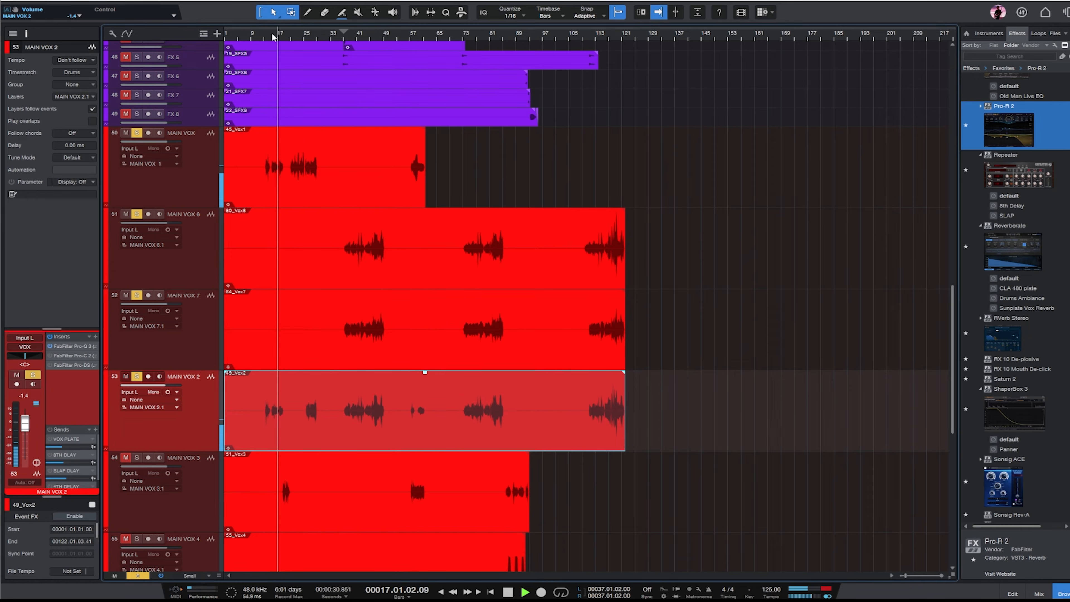
pyautogui.press('space')
pyautogui.moveTo(294, 38); pyautogui.dragTo(420, 56)
pyautogui.press('space')
pyautogui.scroll(-8, 437, 170)
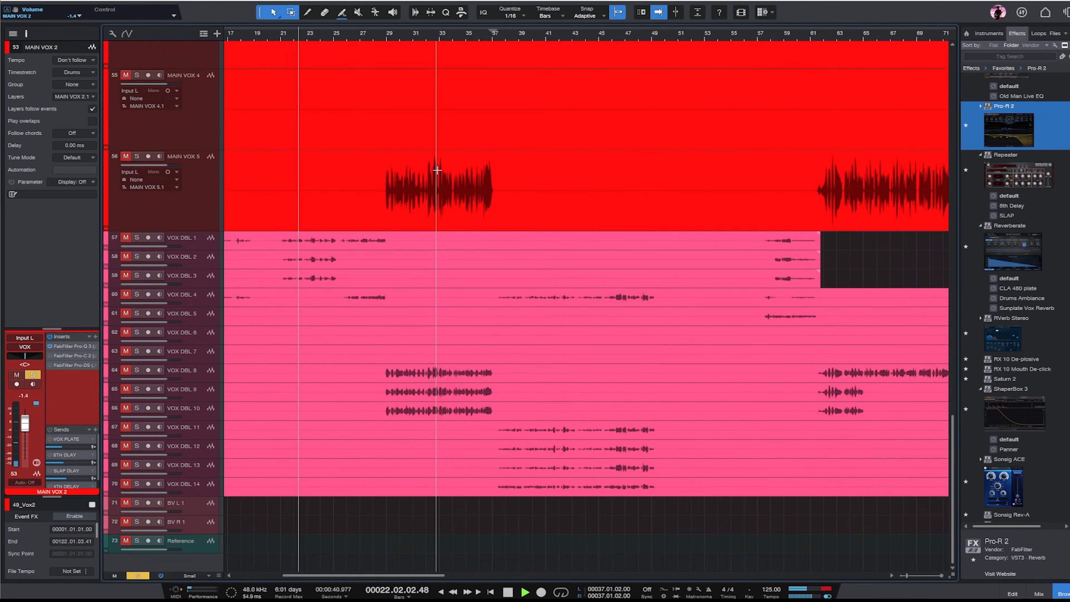
pyautogui.scroll(6, 437, 170)
pyautogui.scroll(6, 437, 170)
pyautogui.scroll(-12, 437, 170)
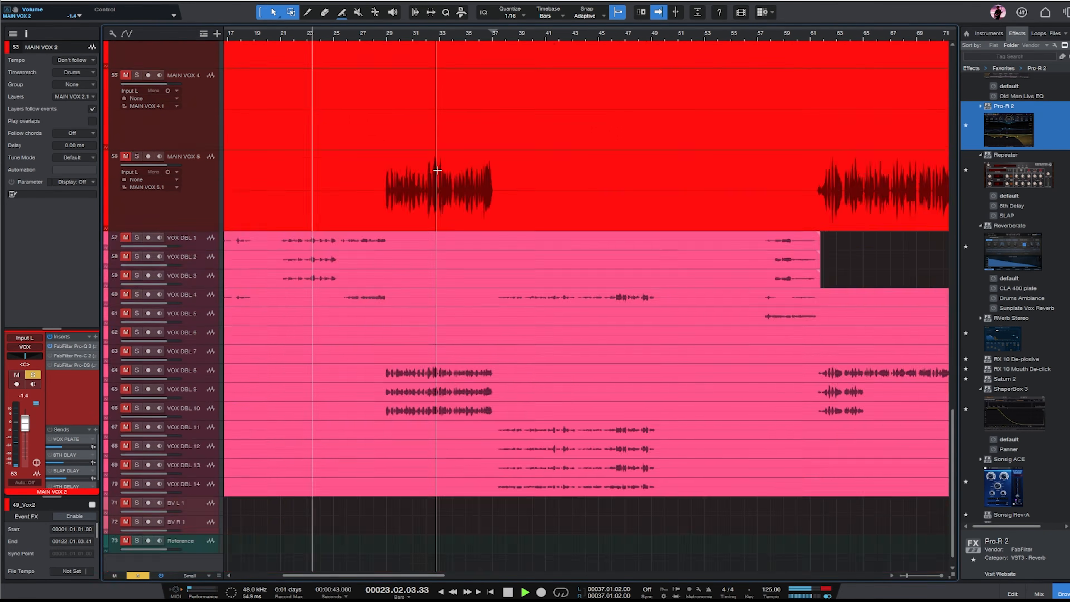
# - Select VOX DBL 1 through VOX DBL 3, then unmute and solo them
pyautogui.press('space')
pyautogui.click(192, 239)
pyautogui.keyDown('shift'); pyautogui.click(193, 274); pyautogui.keyUp('shift')
pyautogui.press('m')
pyautogui.press('s')
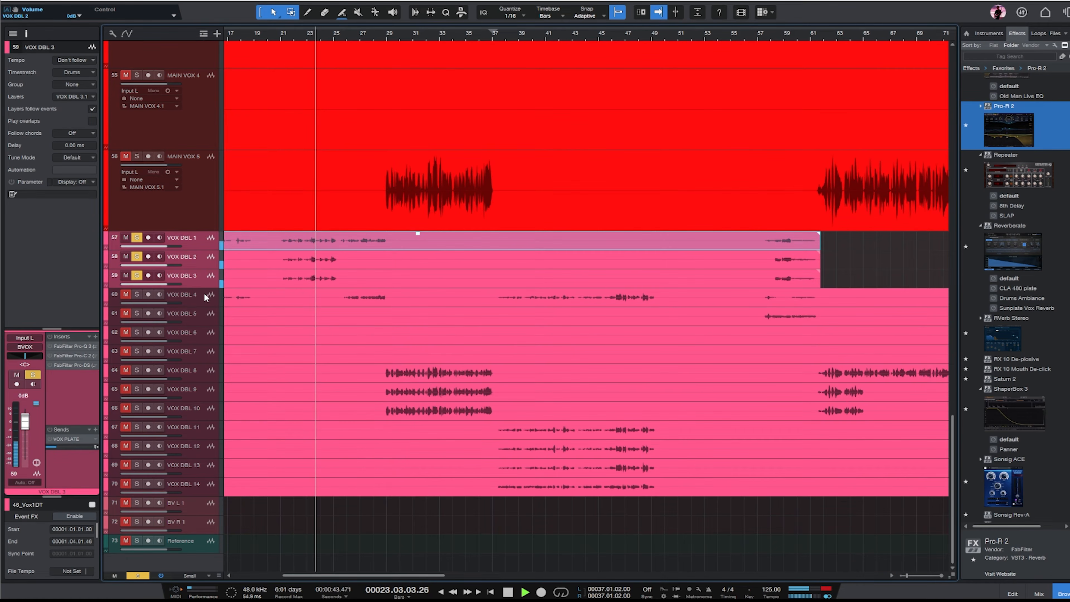
# - Enlarge the VOX DBL 1 to 3 tracks, stop playback, and pan VOX DBL 3 to R59
pyautogui.moveTo(202, 286); pyautogui.dragTo(205, 322)
pyautogui.click(203, 258)
pyautogui.press('w')
pyautogui.press('w')
pyautogui.press('space')
pyautogui.click(199, 321)
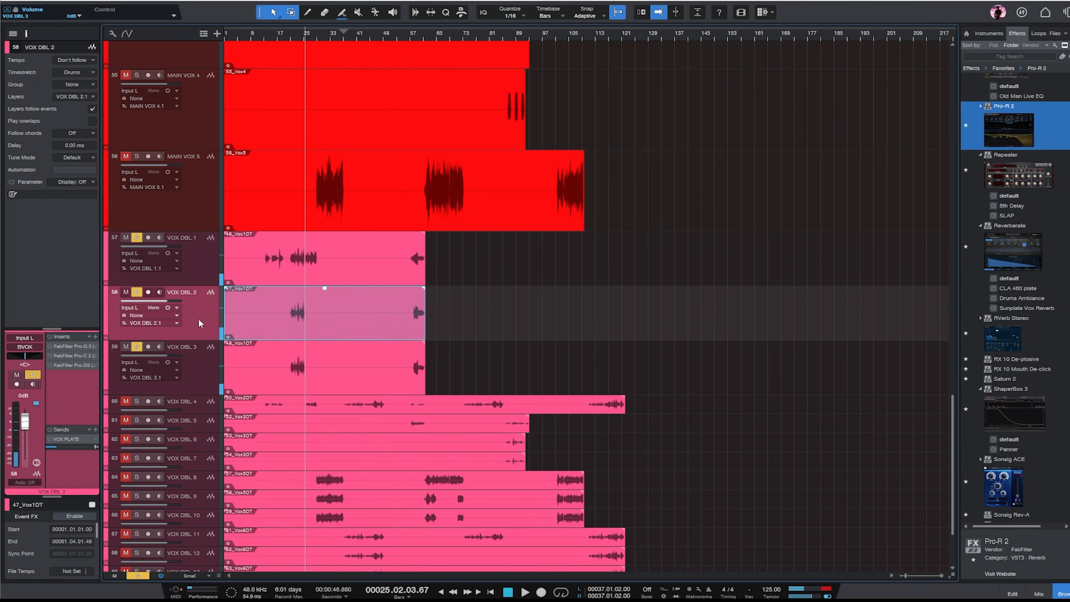
pyautogui.click(188, 366)
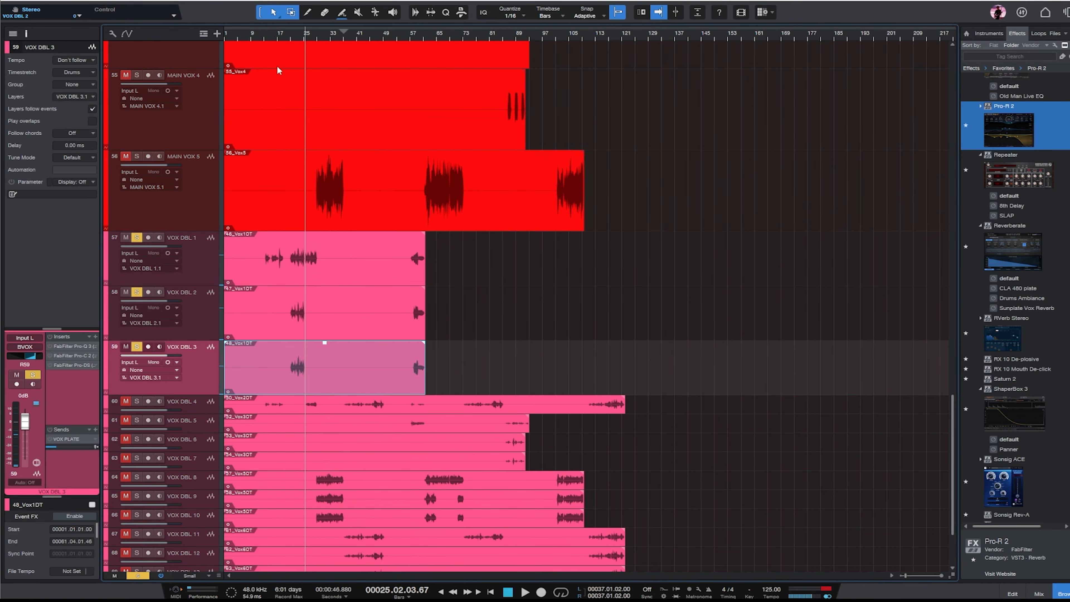
# - Play from bar 15 and enable the inserts on VOX DBL 1, 2 and 3
pyautogui.click(274, 40)
pyautogui.press('e')
pyautogui.press('e')
pyautogui.click(200, 259)
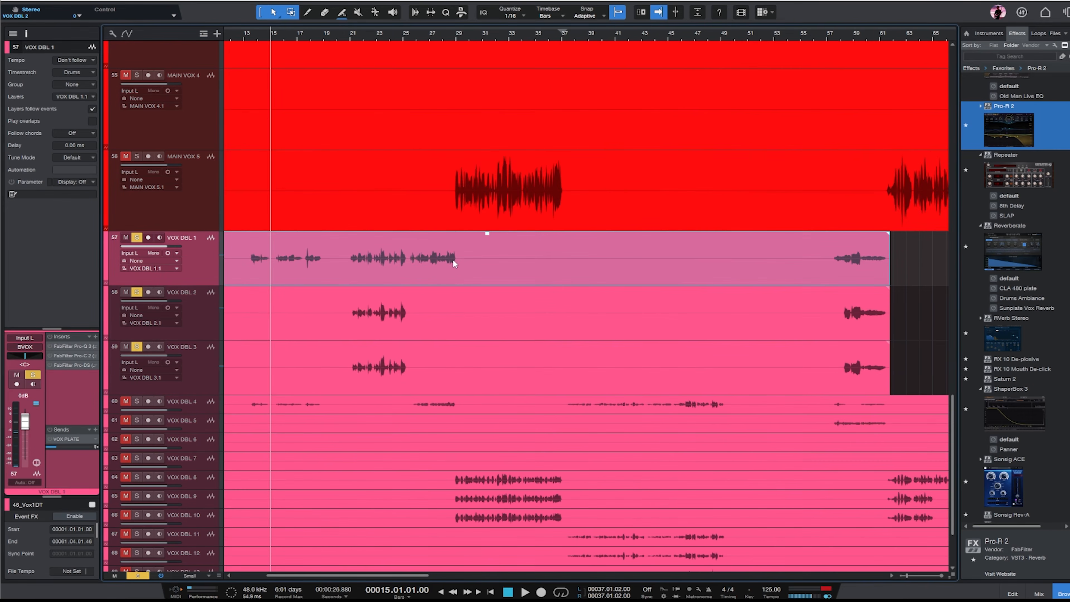
pyautogui.press('space')
pyautogui.click(193, 372)
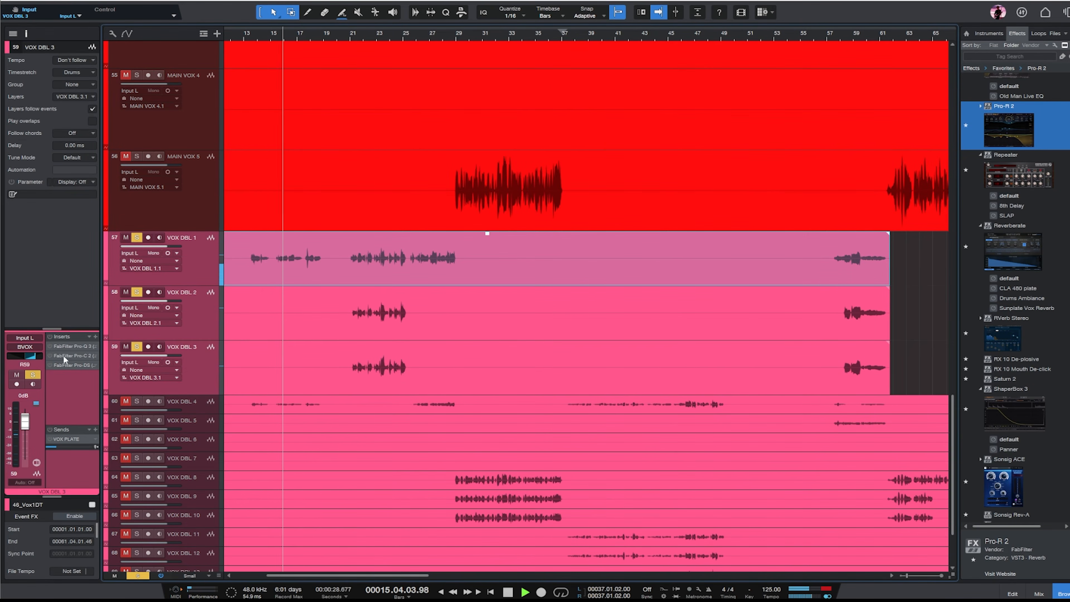
pyautogui.press('w')
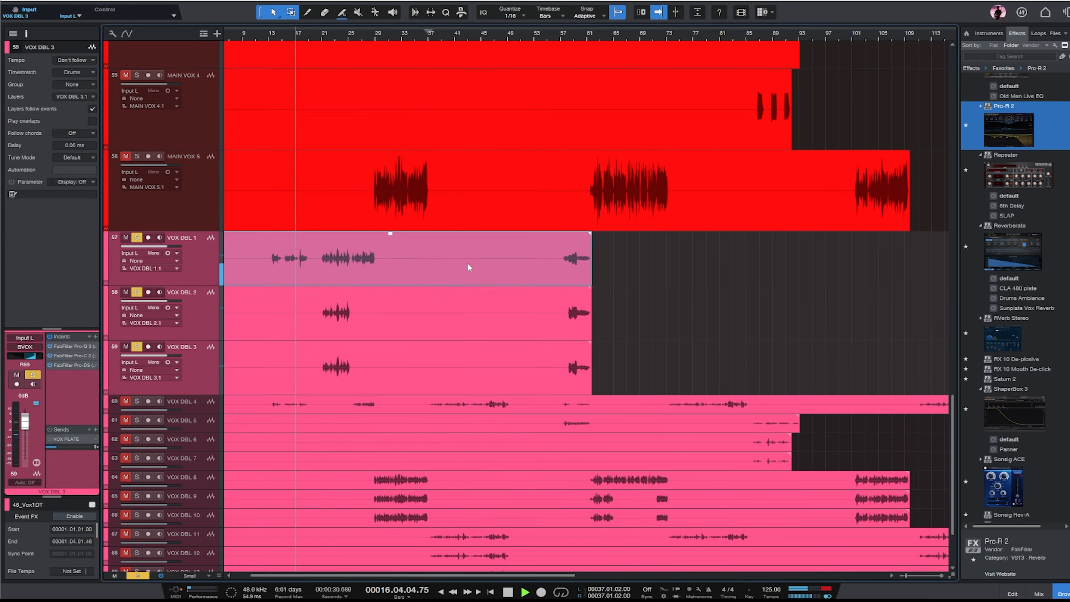
# - Enlarge VOX DBL 4, unmute and solo it, and play from around bar 13
pyautogui.scroll(5, 480, 253)
pyautogui.scroll(-8, 218, 345)
pyautogui.click(203, 304)
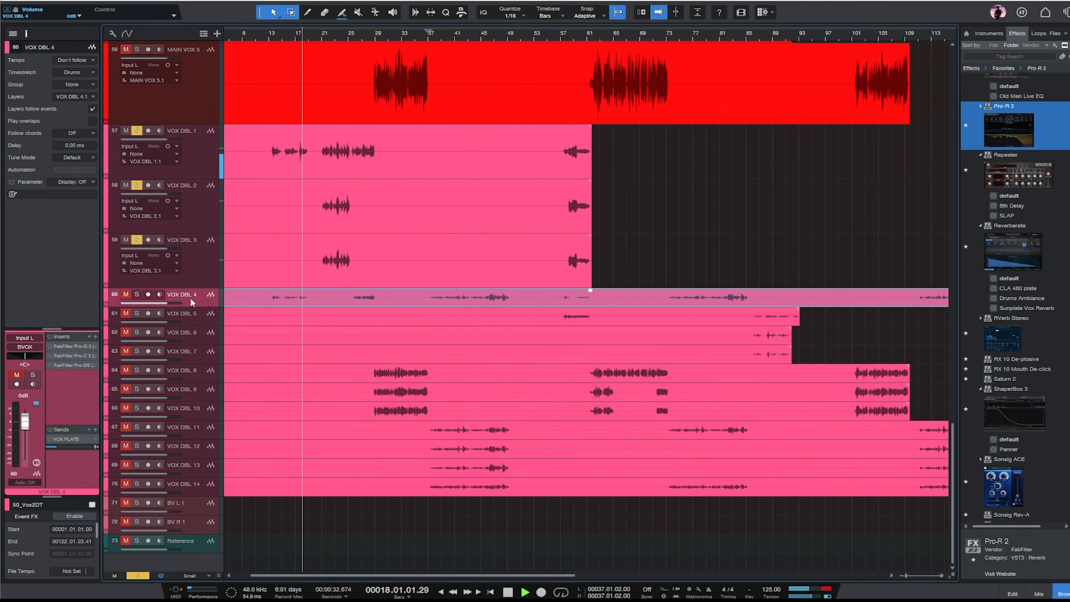
pyautogui.moveTo(203, 307); pyautogui.dragTo(203, 396)
pyautogui.press('s')
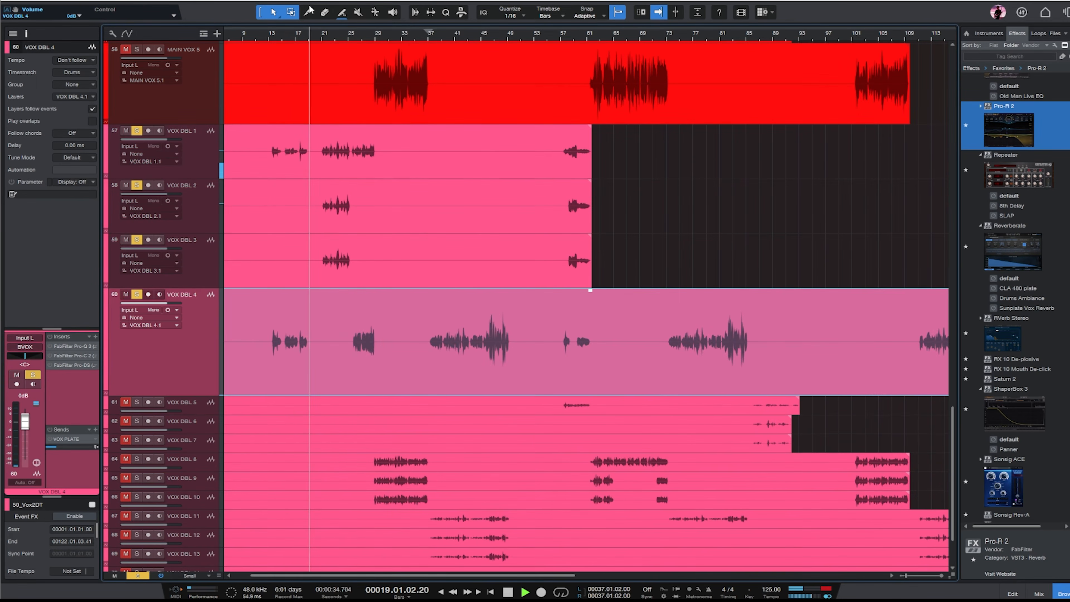
pyautogui.moveTo(276, 40); pyautogui.dragTo(147, 390)
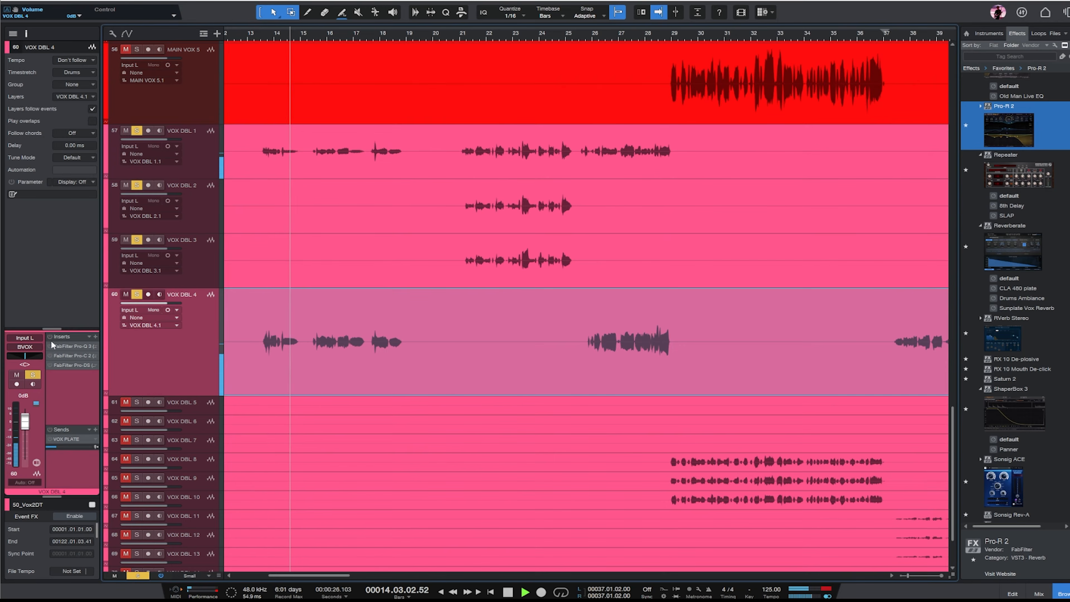
# - Enable VOX DBL 4's inserts and, in its Pro-Q 3, raise the low cut and add a -4.51 dB bell at 738.37 Hz with Q 1.539
pyautogui.doubleClick(62, 347)
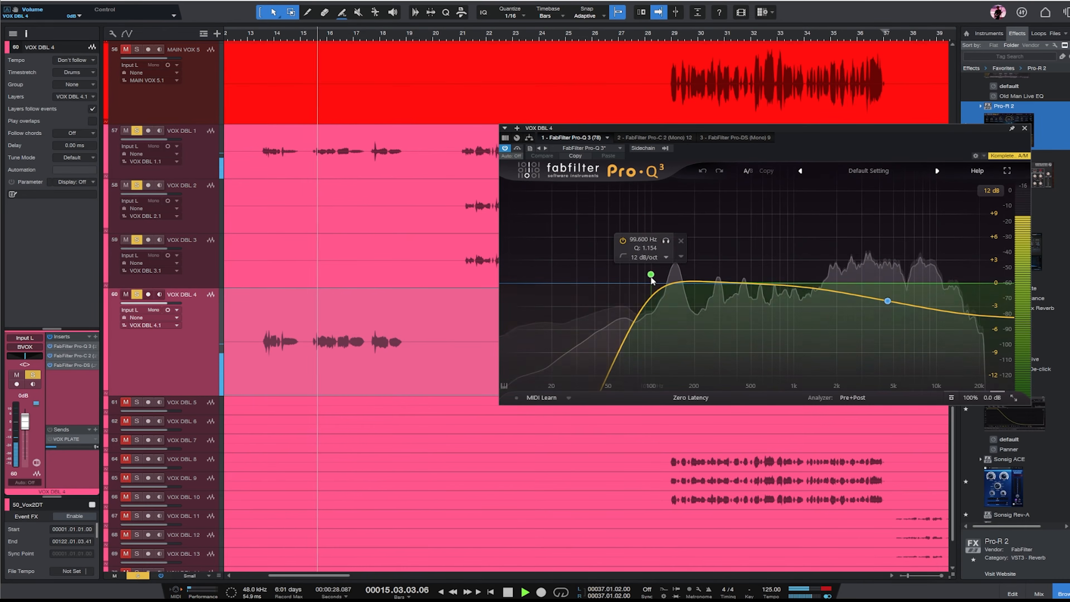
pyautogui.moveTo(647, 278); pyautogui.dragTo(776, 318)
pyautogui.scroll(-1, 738, 279)
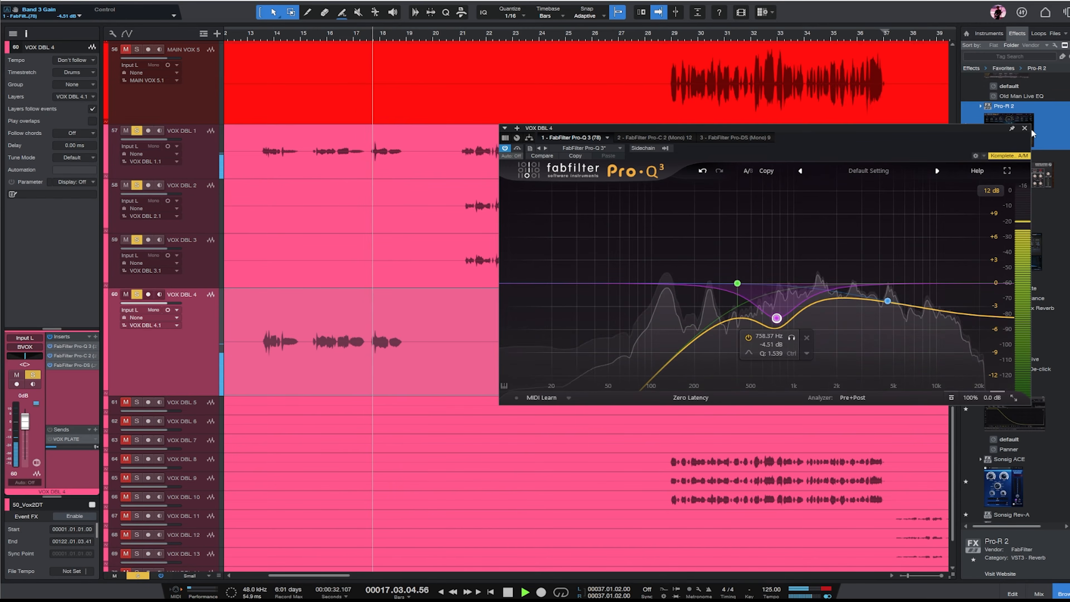
pyautogui.click(1024, 128)
# - Select MAIN VOX 3, then unmute and solo it
pyautogui.press('w')
pyautogui.press('w')
pyautogui.scroll(5, 552, 189)
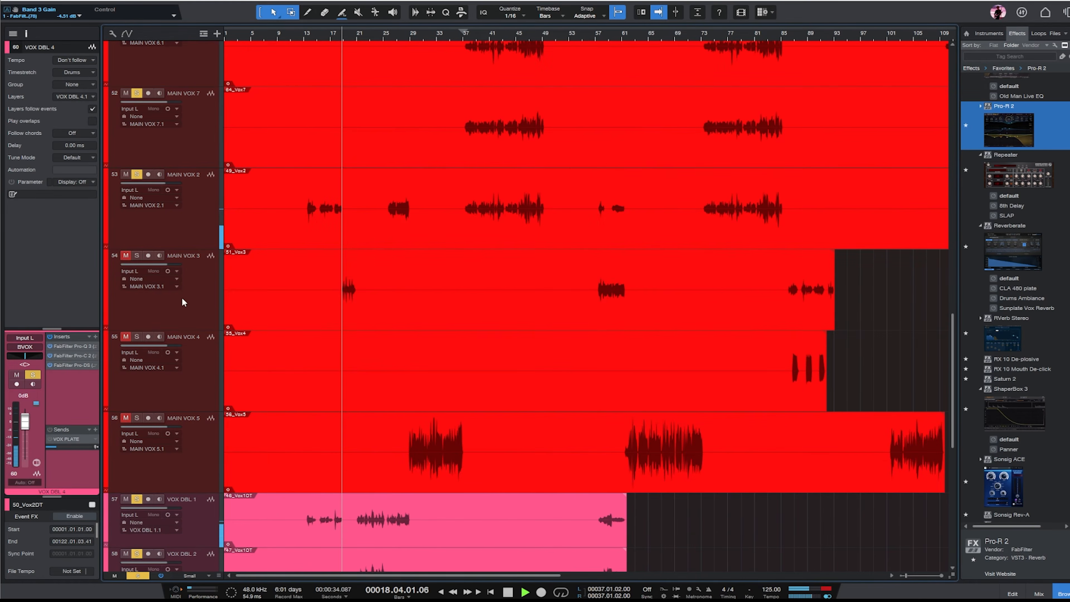
pyautogui.click(181, 300)
pyautogui.click(126, 255)
pyautogui.click(137, 255)
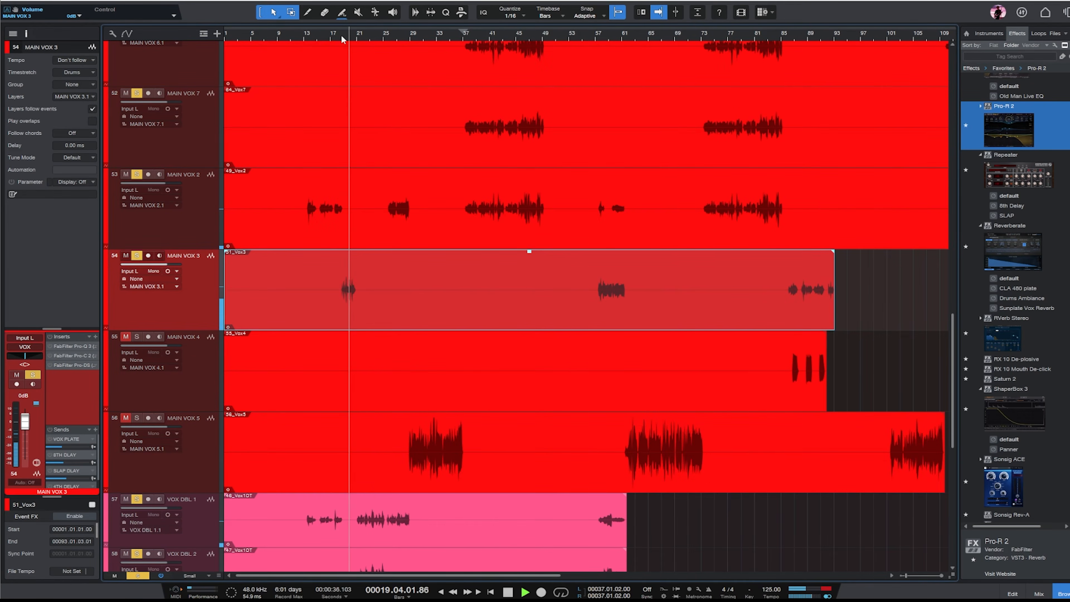
# - Enable MAIN VOX 3's inserts and, in its Pro-Q 3, move the low cut to 208.16 Hz and add a low-mid cut of about 3.4 dB
pyautogui.click(71, 346)
pyautogui.moveTo(611, 277); pyautogui.dragTo(703, 270)
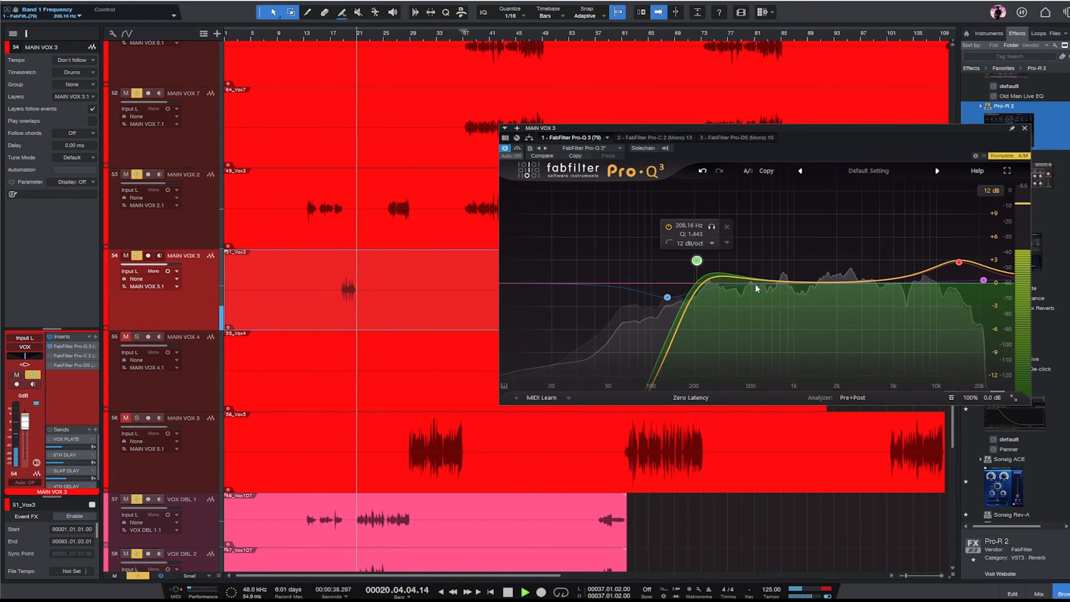
pyautogui.moveTo(777, 281); pyautogui.dragTo(779, 309)
# - Check MAIN VOX's Pro-Q 3 curve and close the plug-in window
pyautogui.scroll(5, 176, 276)
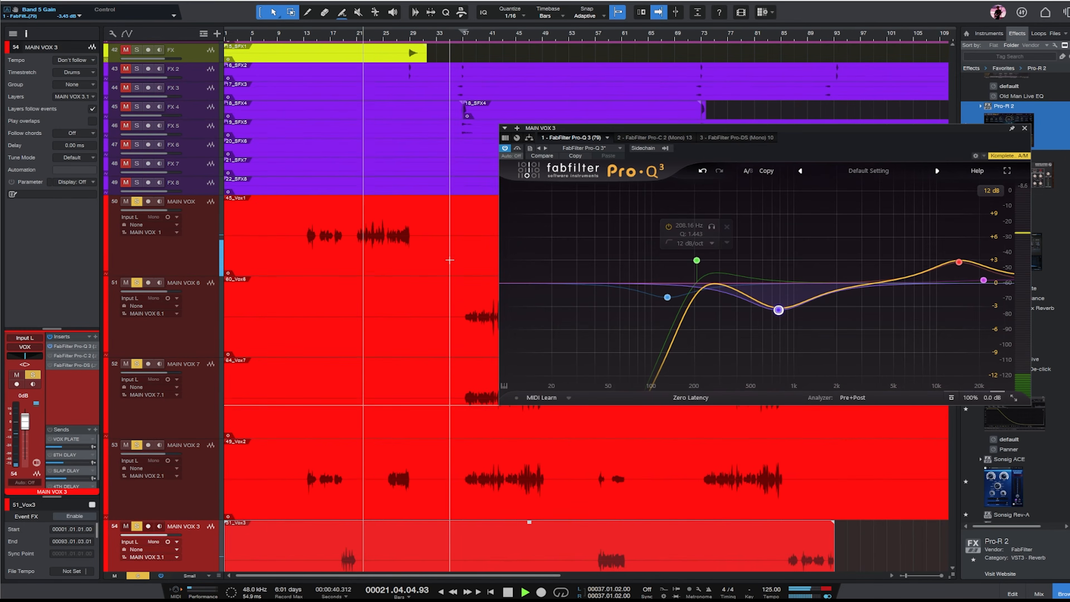
pyautogui.click(177, 270)
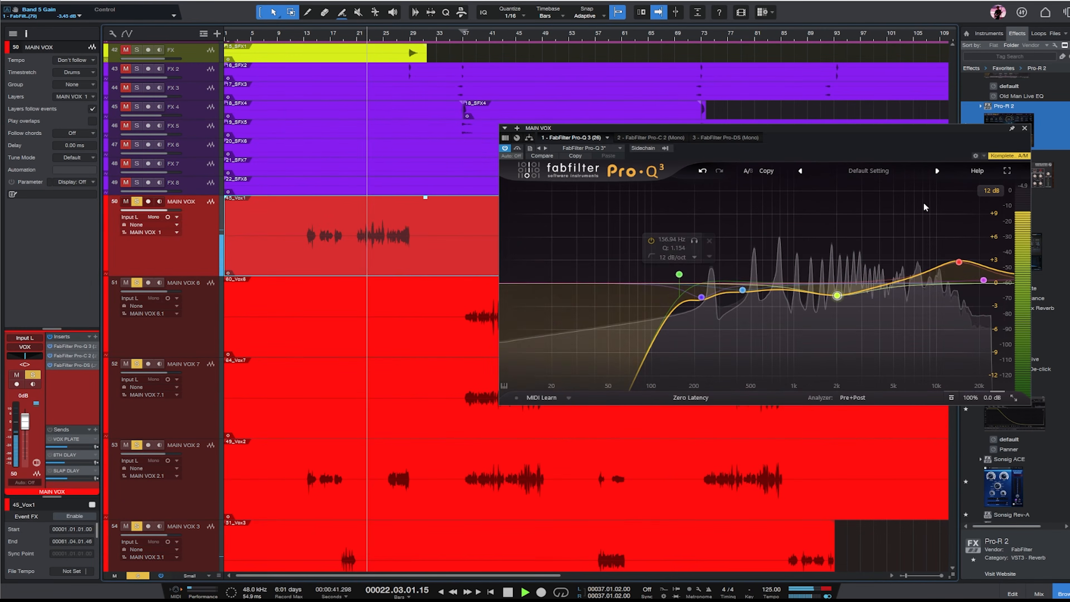
pyautogui.click(1025, 129)
# - Select VOX DBL 2 and VOX DBL 3 and lower both faders to -2.5 dB
pyautogui.scroll(-5, 586, 169)
pyautogui.scroll(-5, 587, 170)
pyautogui.click(425, 215)
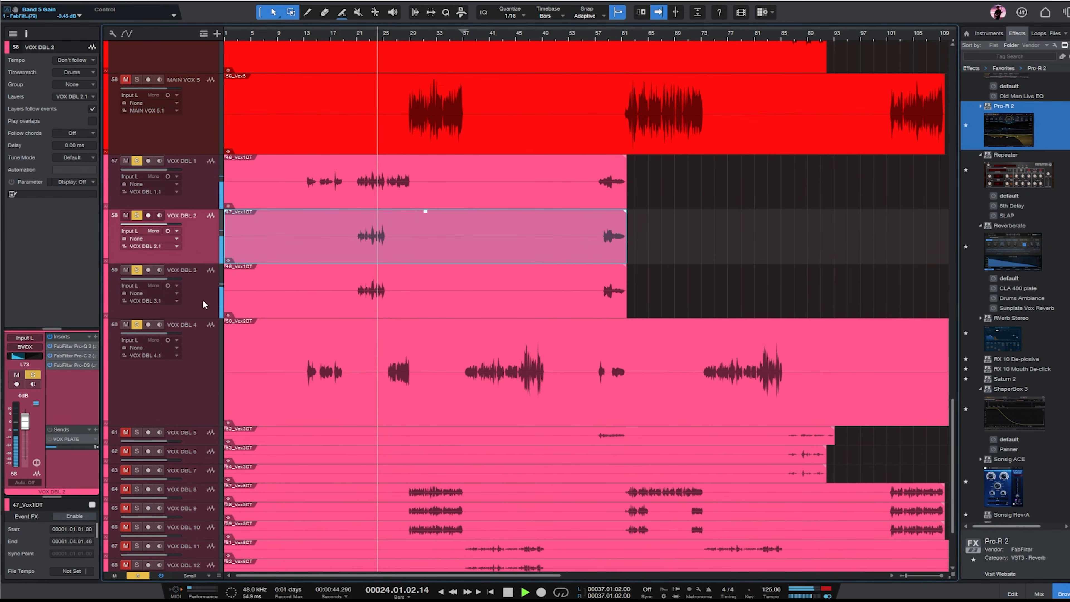
pyautogui.moveTo(26, 424); pyautogui.dragTo(26, 428)
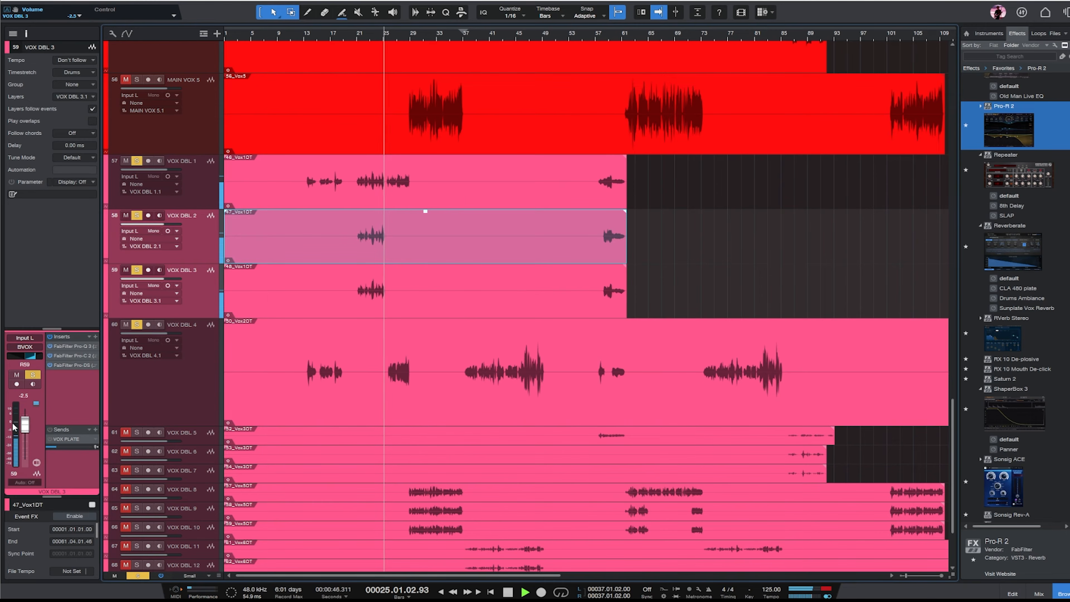
# - Inspect the compressors in the VOX bus's Virtual Mix Rack while playing from around bar 13, and close the plug-in
pyautogui.click(1039, 594)
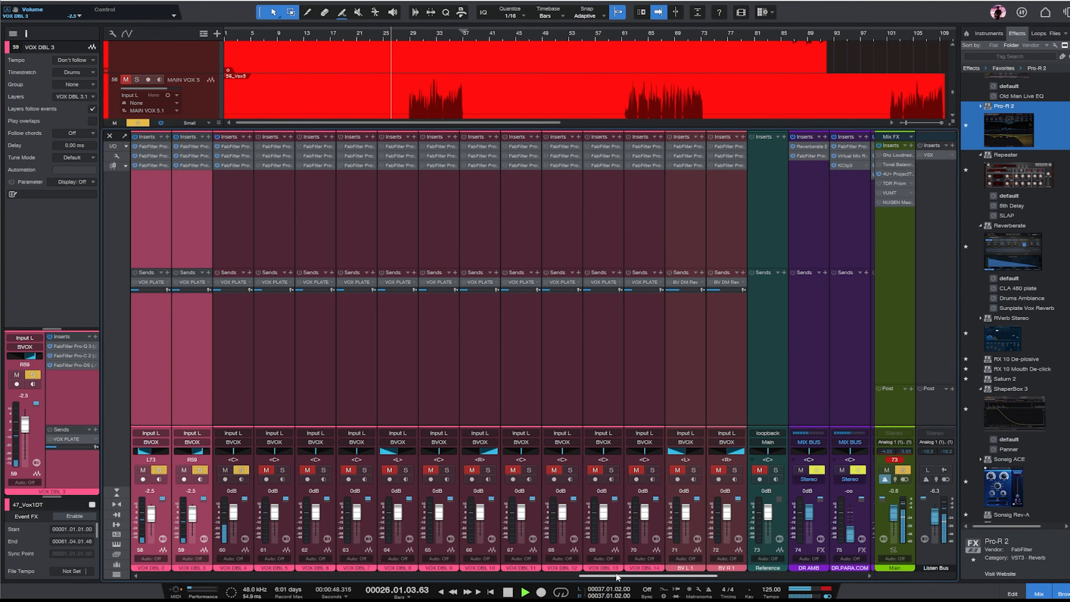
pyautogui.moveTo(617, 578); pyautogui.dragTo(762, 577)
pyautogui.click(778, 209)
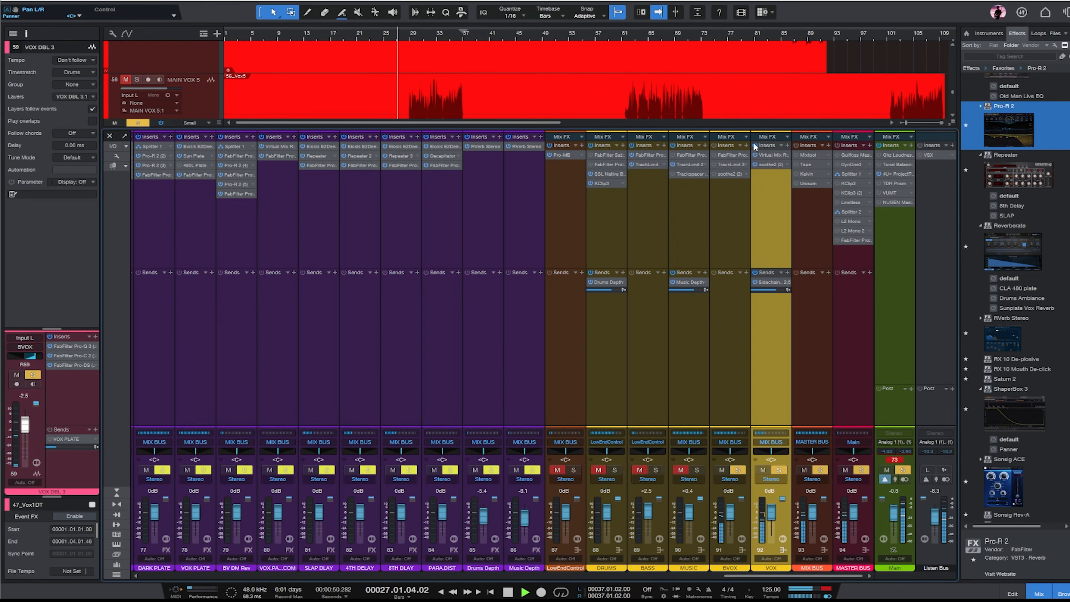
pyautogui.click(736, 217)
pyautogui.click(786, 186)
pyautogui.click(770, 156)
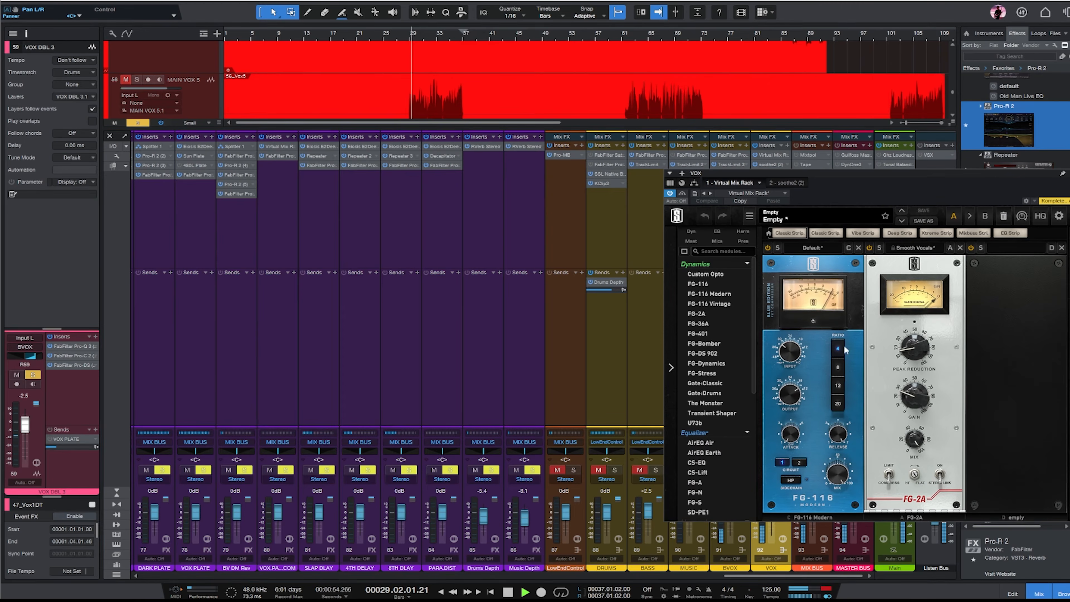
pyautogui.click(305, 36)
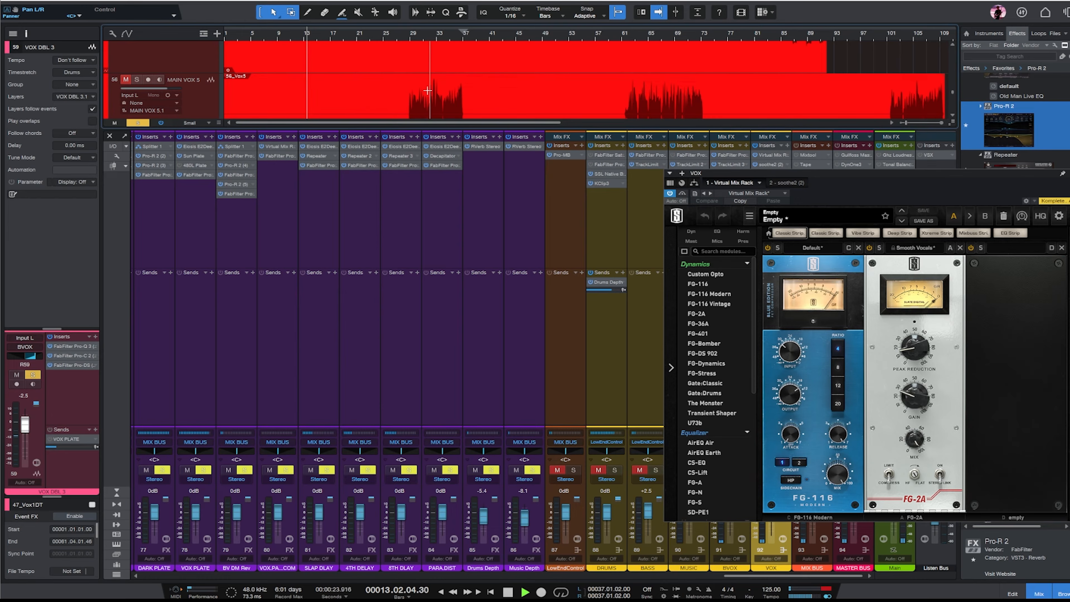
pyautogui.click(1065, 174)
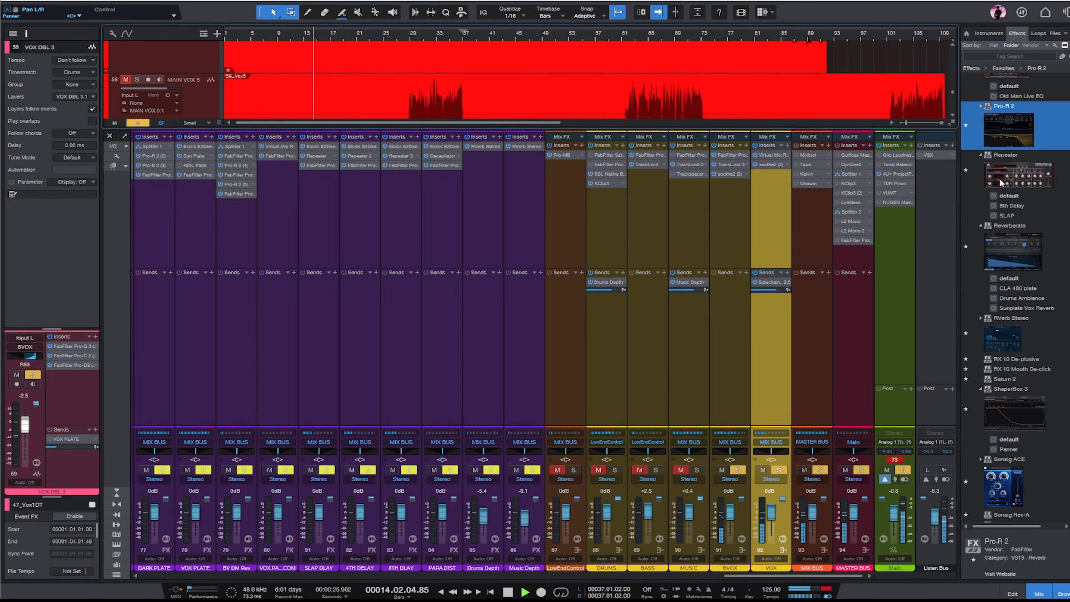
# - Stop playback, clear all solos and mutes, and return to the main vocal tracks in the arrangement
pyautogui.click(851, 478)
pyautogui.click(901, 470)
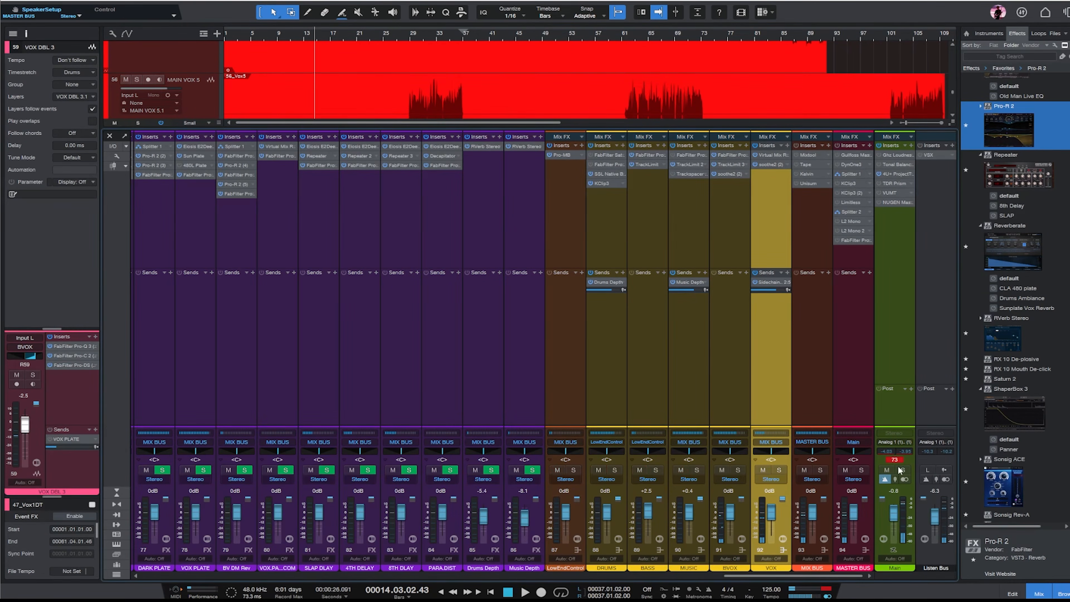
pyautogui.click(1037, 594)
pyautogui.scroll(5, 616, 334)
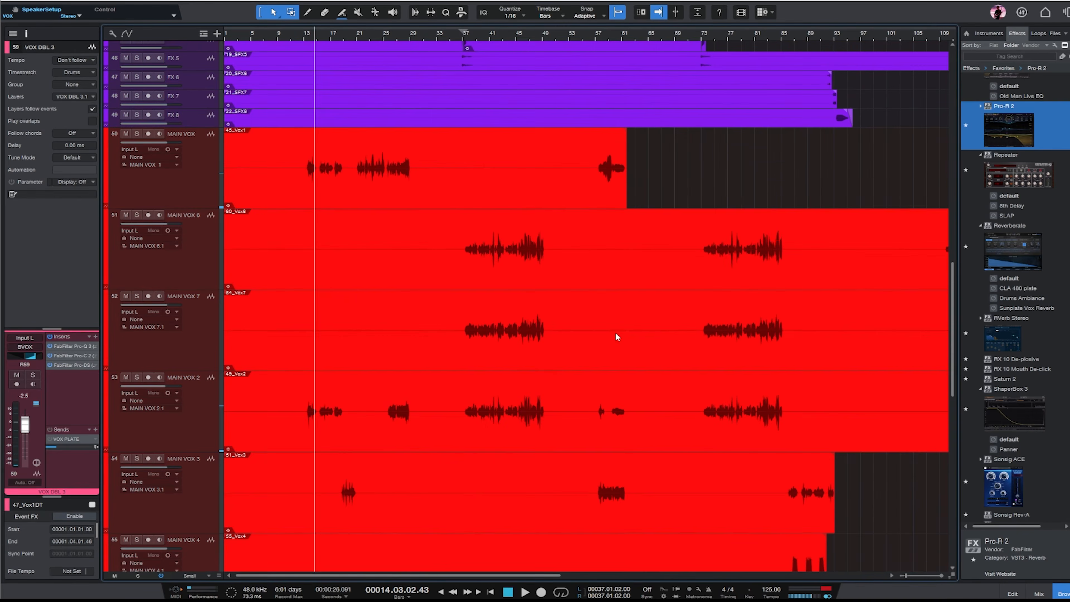
# - Compare the MAIN VOX and MAIN VOX 2 parts with the playhead placed at bar 13
pyautogui.doubleClick(166, 355)
pyautogui.click(304, 37)
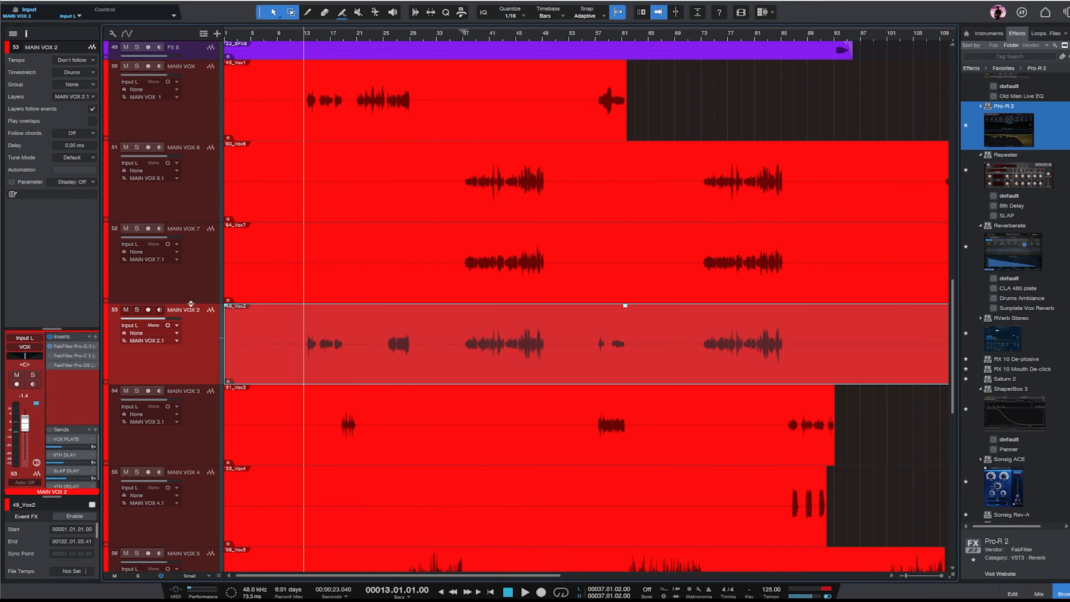
pyautogui.doubleClick(197, 104)
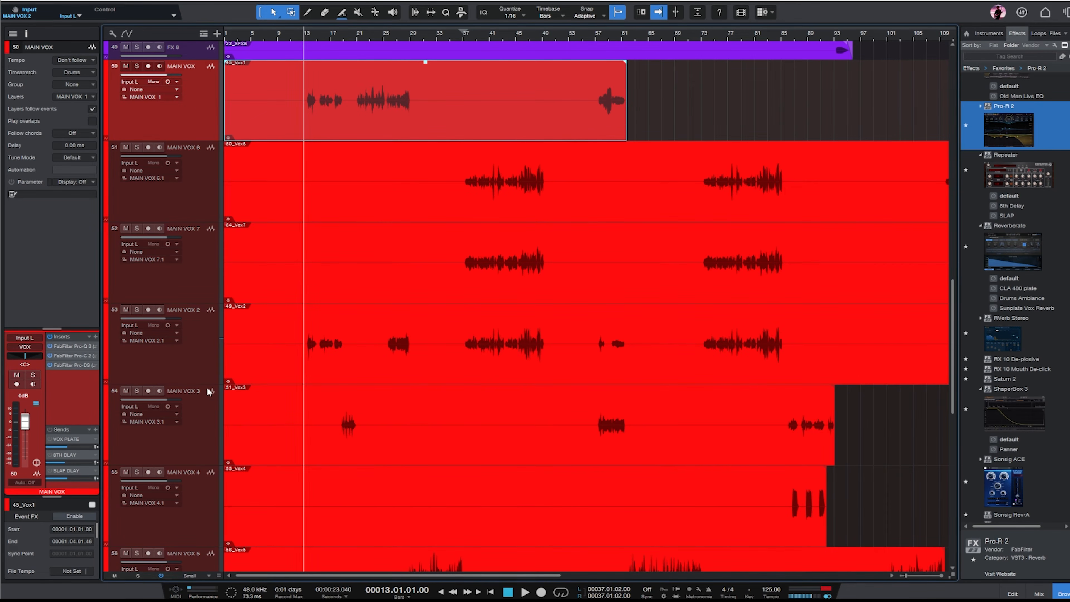
pyautogui.doubleClick(212, 347)
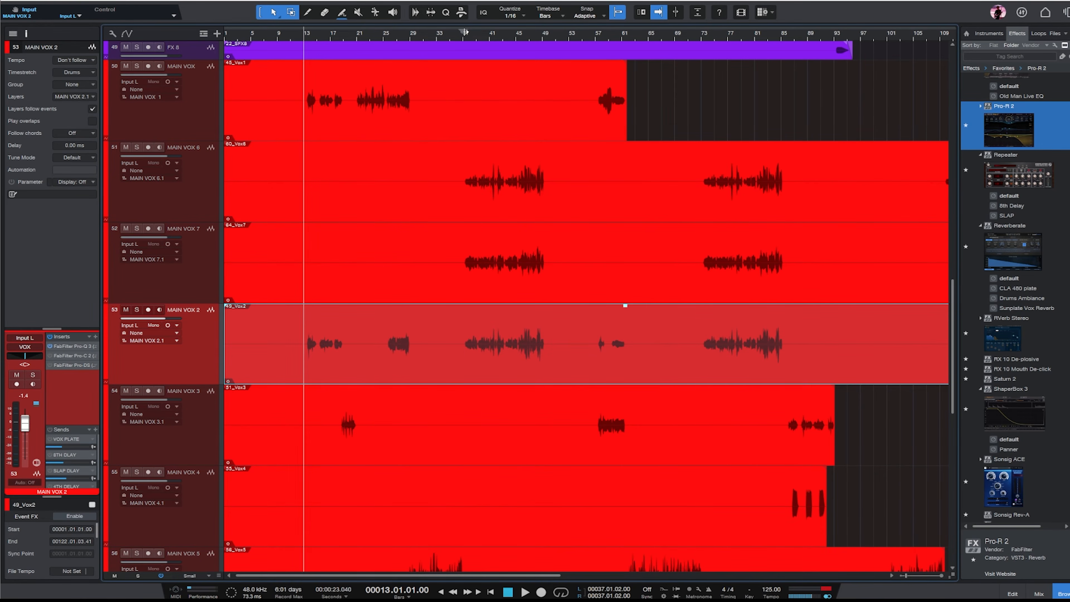
# - Audition MAIN VOX 6 in solo from bar 37, clear its solo, and show the full song length
pyautogui.click(465, 34)
pyautogui.doubleClick(215, 200)
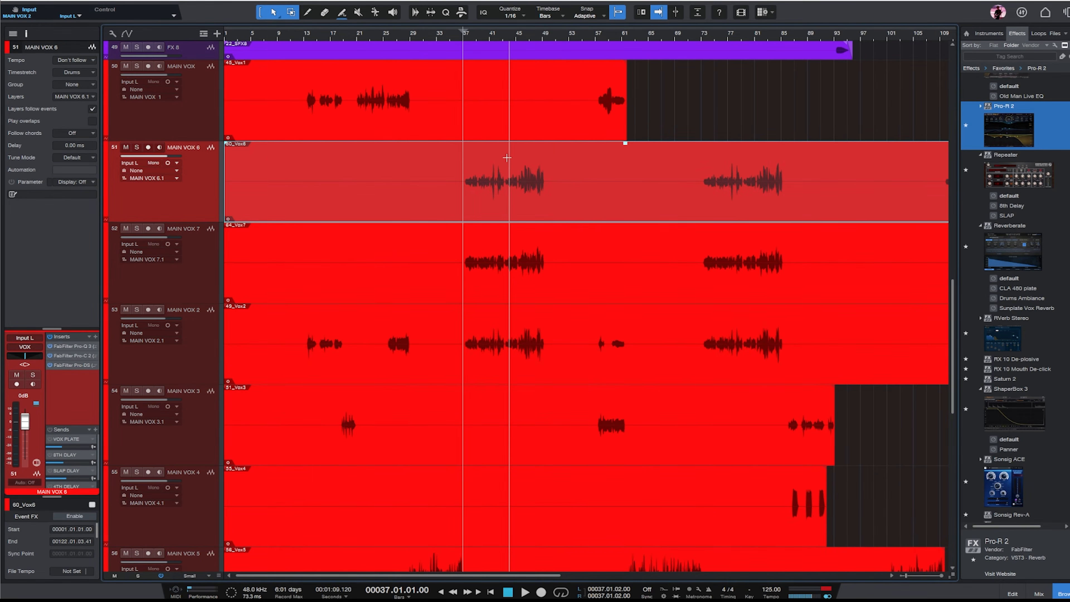
pyautogui.press('s')
pyautogui.press('space')
pyautogui.press('w')
pyautogui.press('e')
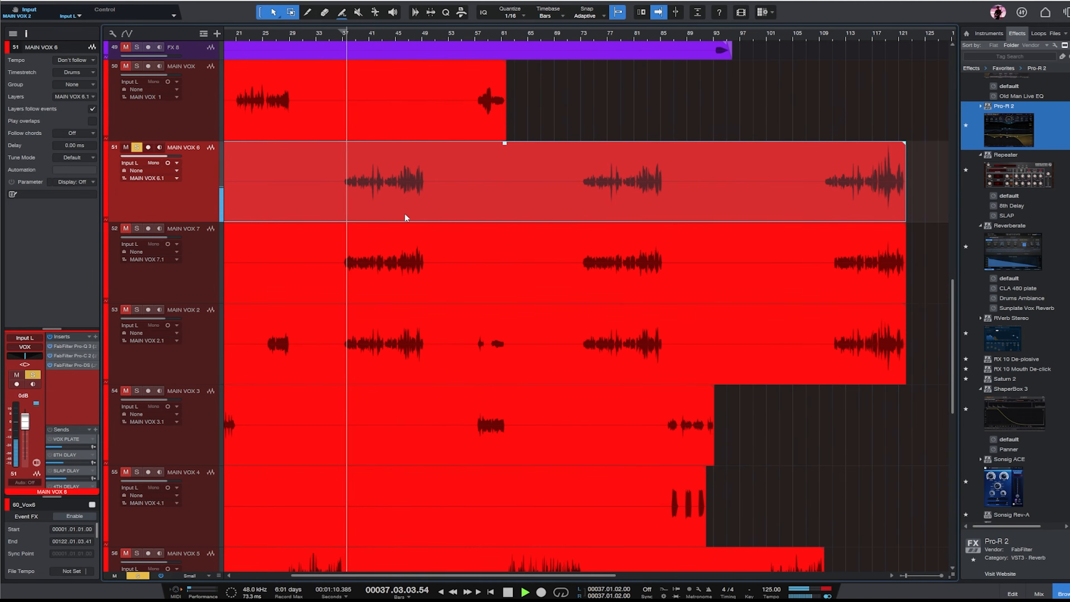
pyautogui.press('s')
pyautogui.press('w')
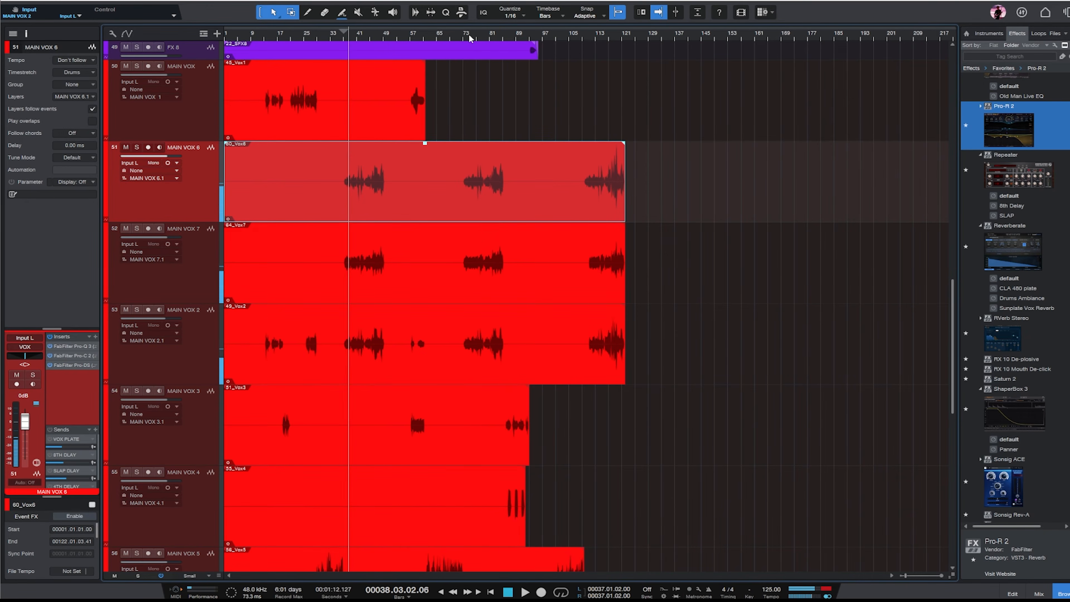
# - Solo MAIN VOX 6, MAIN VOX 7 and MAIN VOX 2 and play them together from around bar 111
pyautogui.click(469, 34)
pyautogui.press('s')
pyautogui.press('space')
pyautogui.click(589, 35)
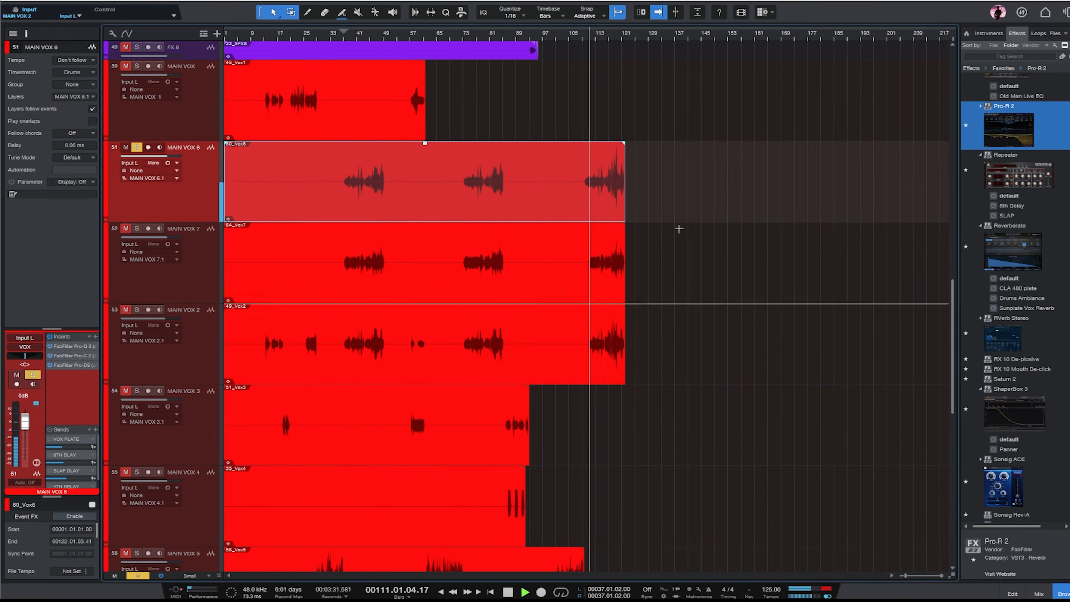
pyautogui.click(137, 228)
pyautogui.click(204, 275)
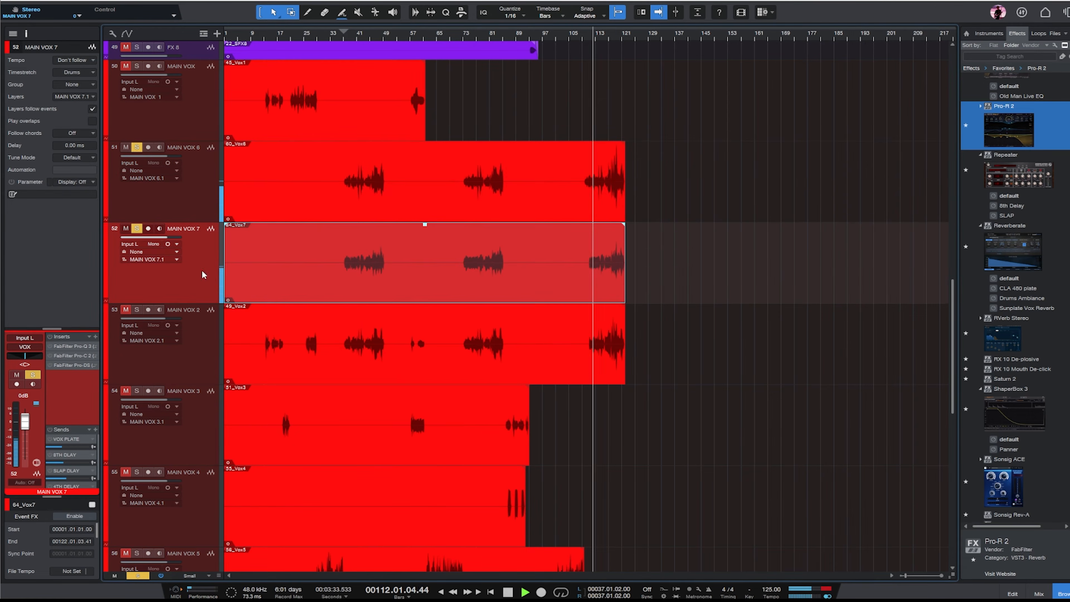
pyautogui.click(137, 310)
pyautogui.click(192, 350)
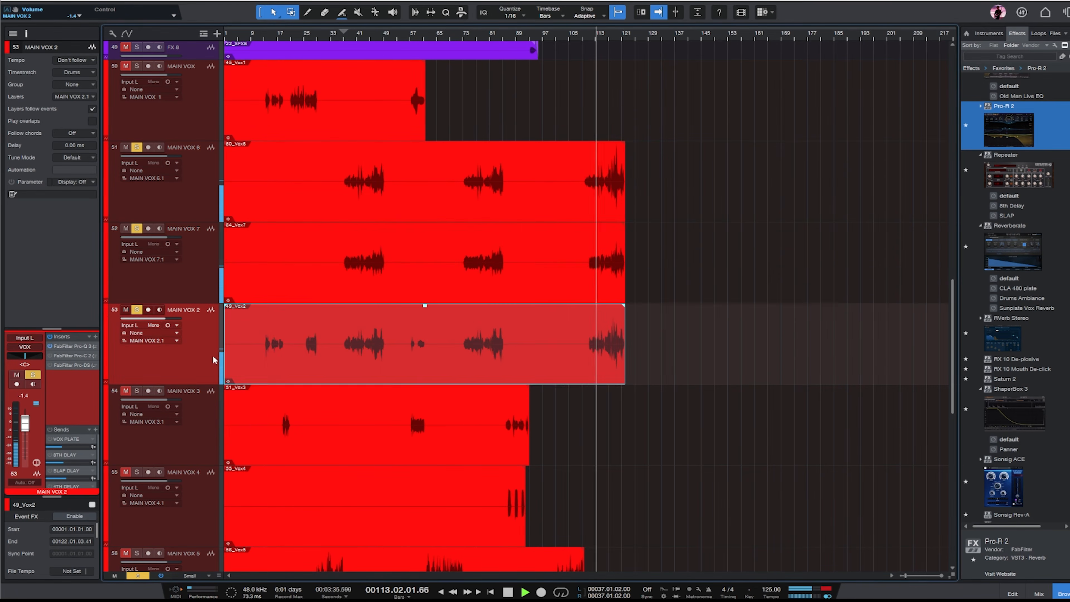
# - Listen to the soloed ending while comparing MAIN VOX 6 and MAIN VOX 7, and stop playback
pyautogui.scroll(-5, 717, 278)
pyautogui.scroll(-5, 734, 274)
pyautogui.scroll(15, 738, 270)
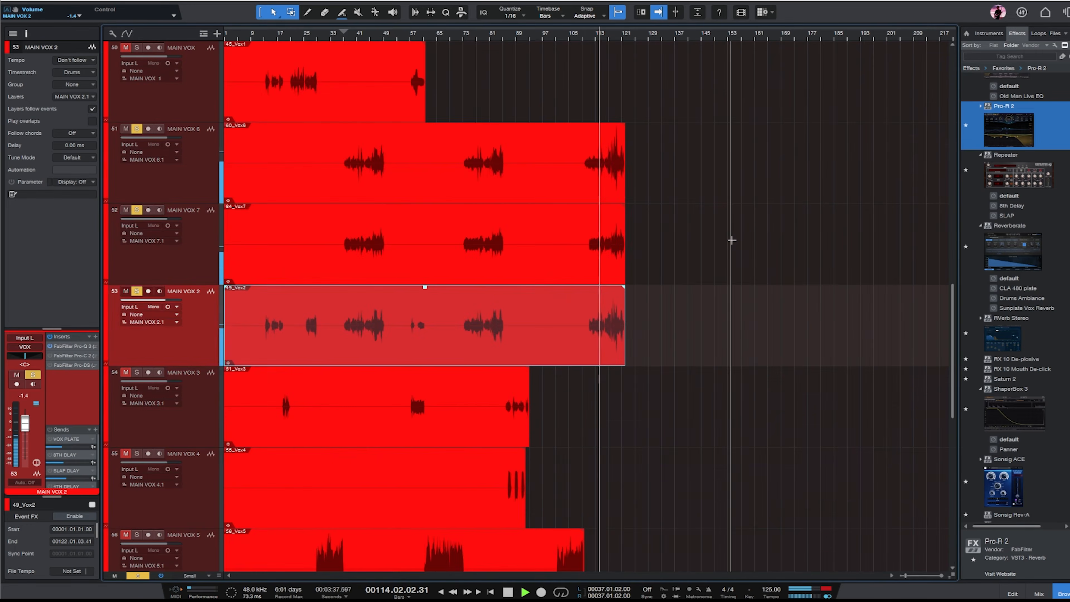
pyautogui.click(197, 366)
pyautogui.scroll(-4, 776, 268)
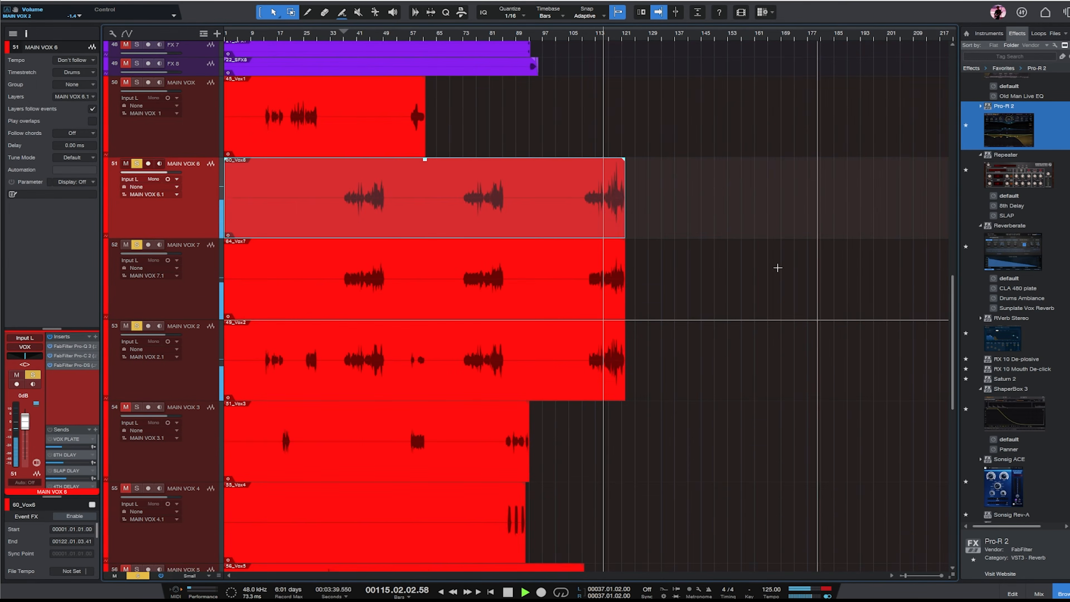
pyautogui.click(160, 298)
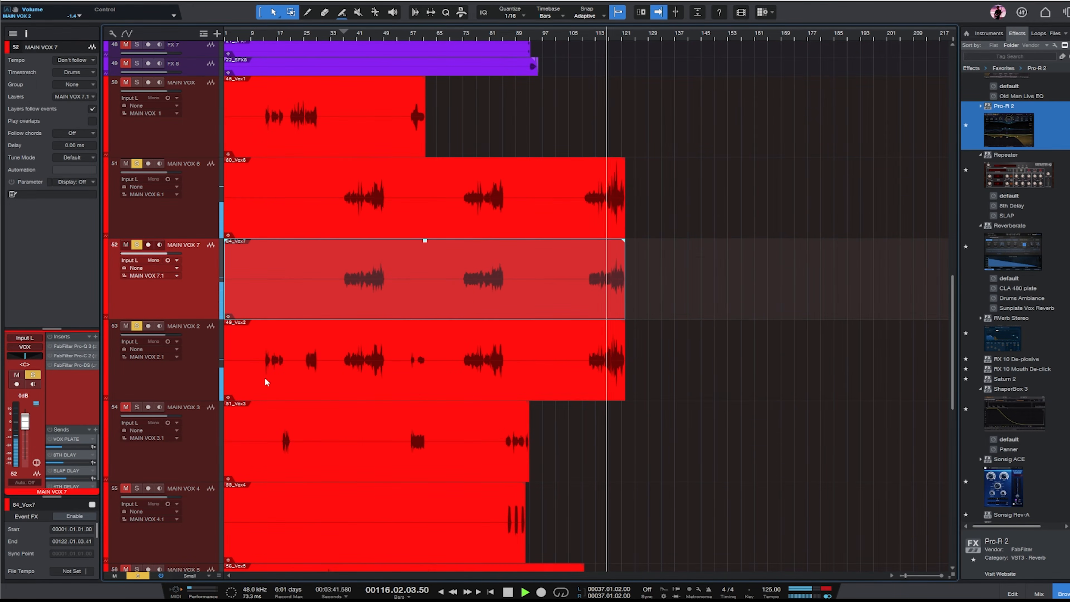
pyautogui.press('space')
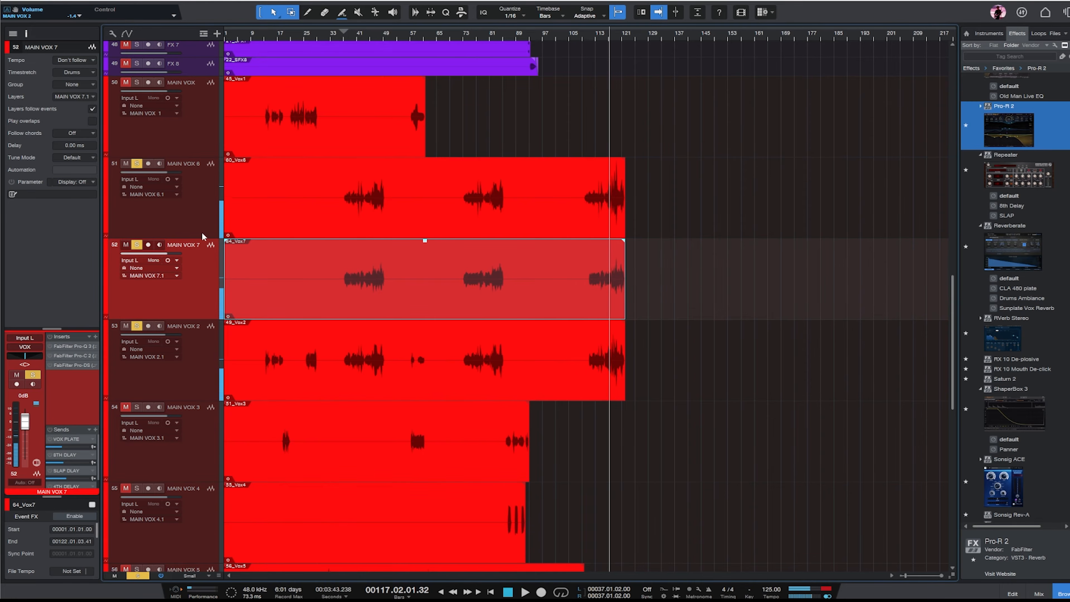
# - Select MAIN VOX and MAIN VOX 6 and recolor both tracks and their events dark red
pyautogui.keyDown('shift'); pyautogui.click(195, 380); pyautogui.keyUp('shift')
pyautogui.click(198, 214)
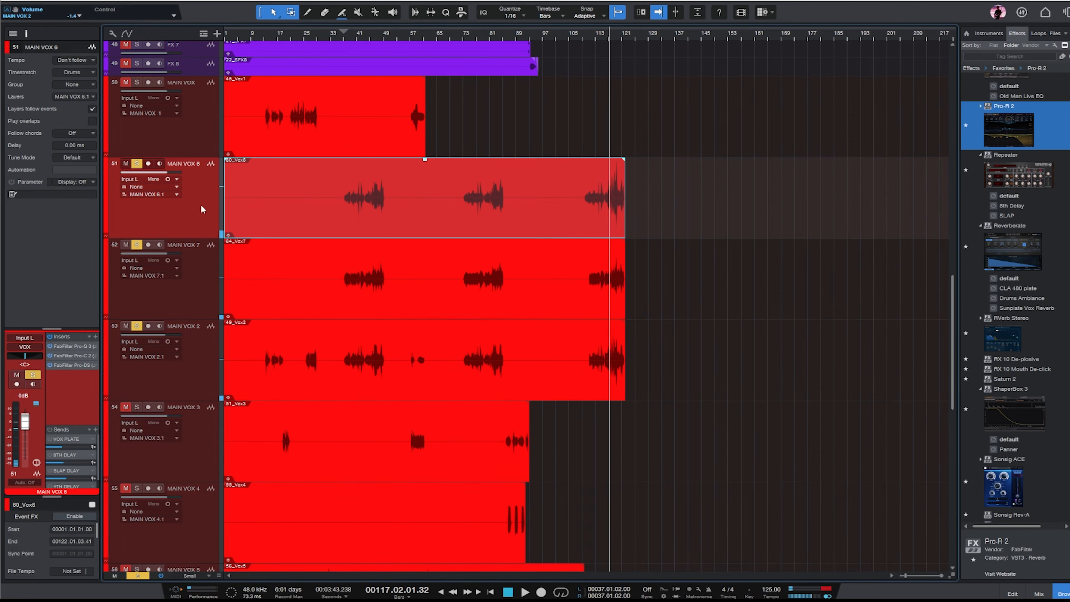
pyautogui.click(125, 131)
pyautogui.click(107, 123)
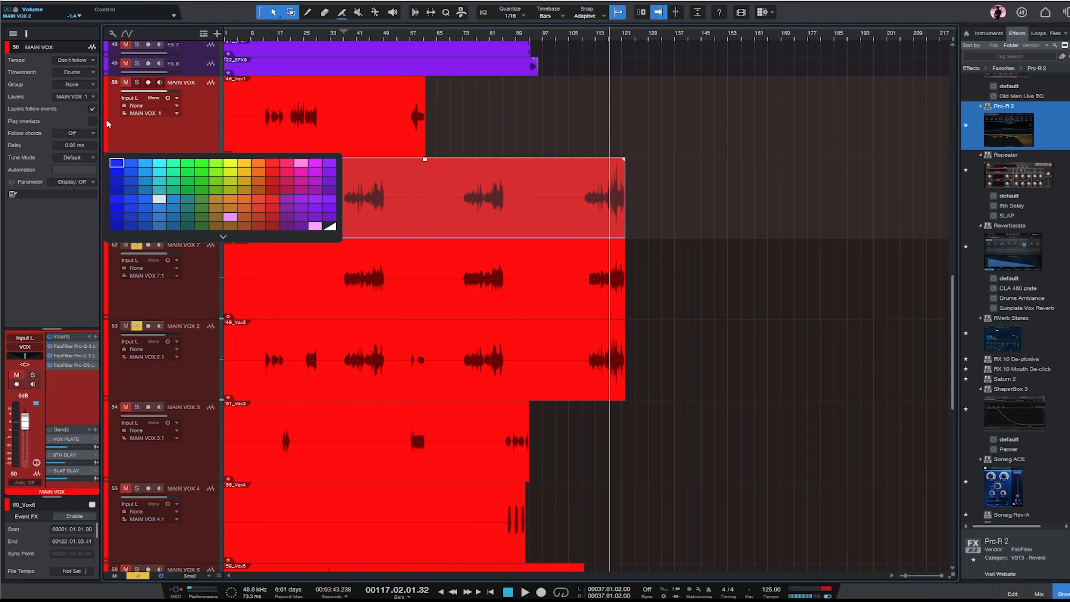
pyautogui.click(272, 181)
# - Recolor MAIN VOX 7 and MAIN VOX 2 bright pink and switch both tracks to stereo
pyautogui.click(213, 298)
pyautogui.keyDown('shift'); pyautogui.click(213, 392); pyautogui.keyUp('shift')
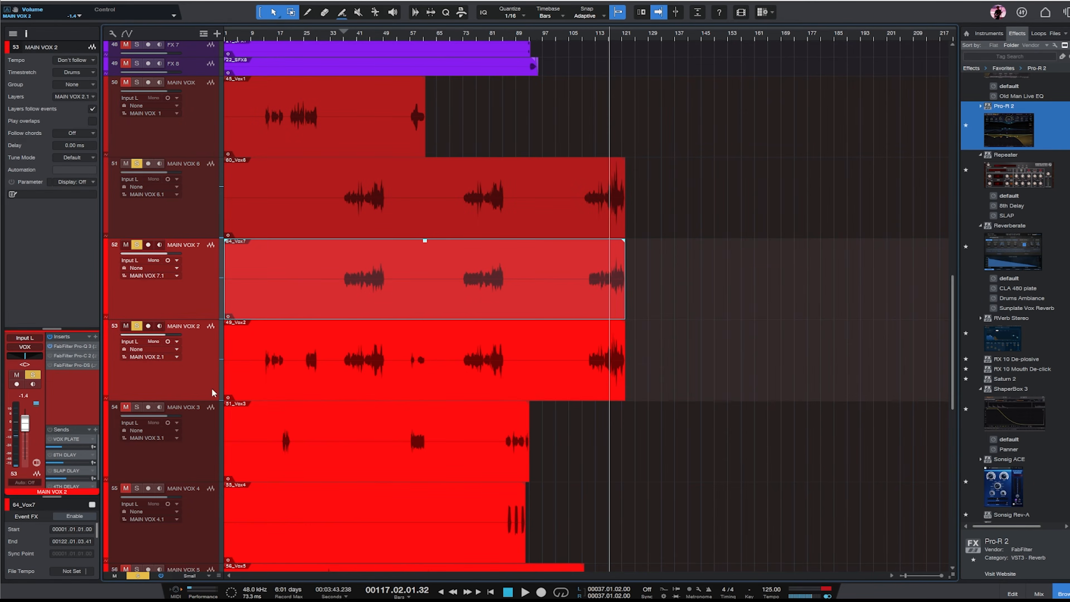
pyautogui.click(105, 295)
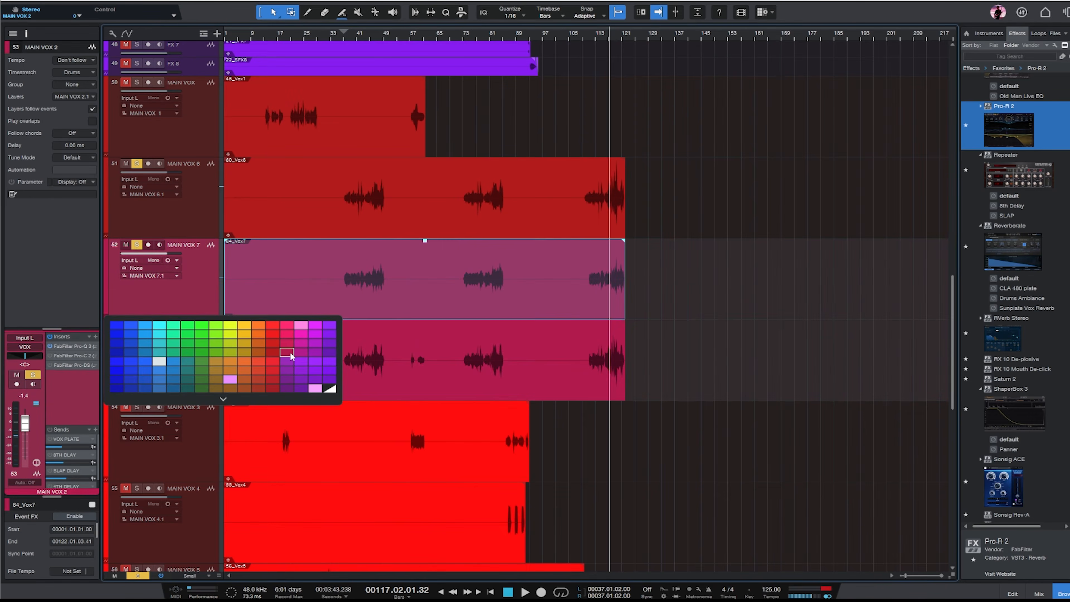
pyautogui.click(274, 333)
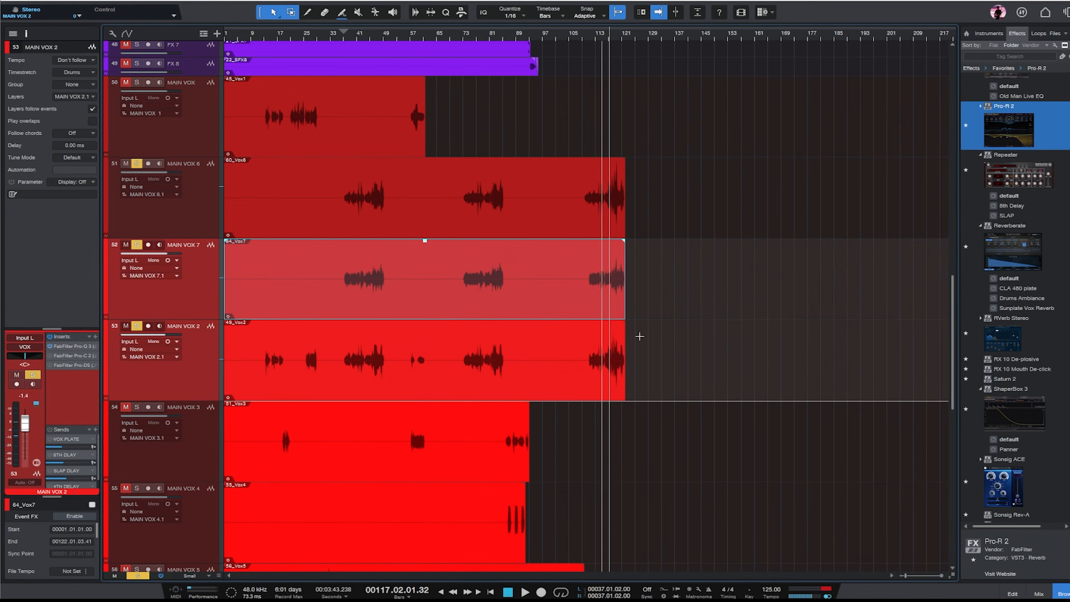
pyautogui.click(107, 295)
pyautogui.click(287, 327)
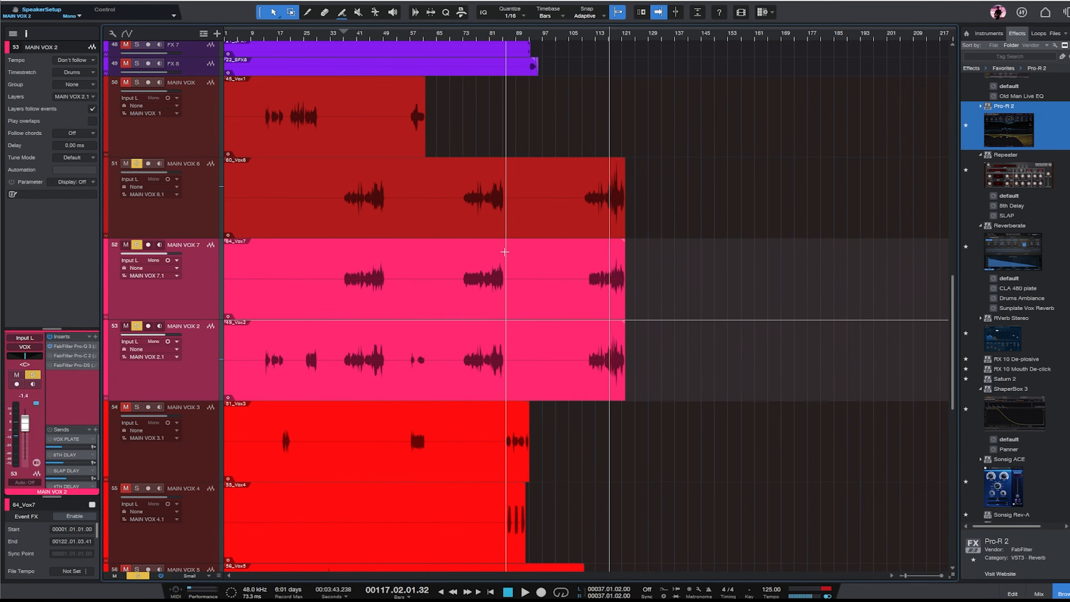
pyautogui.click(168, 260)
# - Insert MicroShift on MAIN VOX 7 and place the playhead at bar 41
pyautogui.scroll(10, 1014, 157)
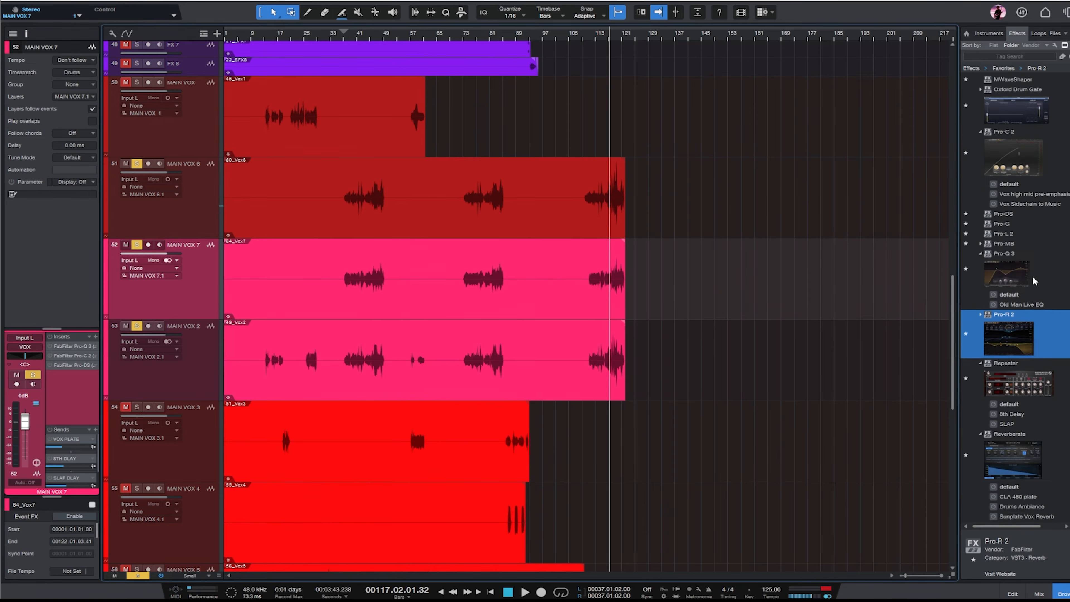
pyautogui.scroll(1, 1055, 210)
pyautogui.moveTo(1019, 206); pyautogui.dragTo(196, 292)
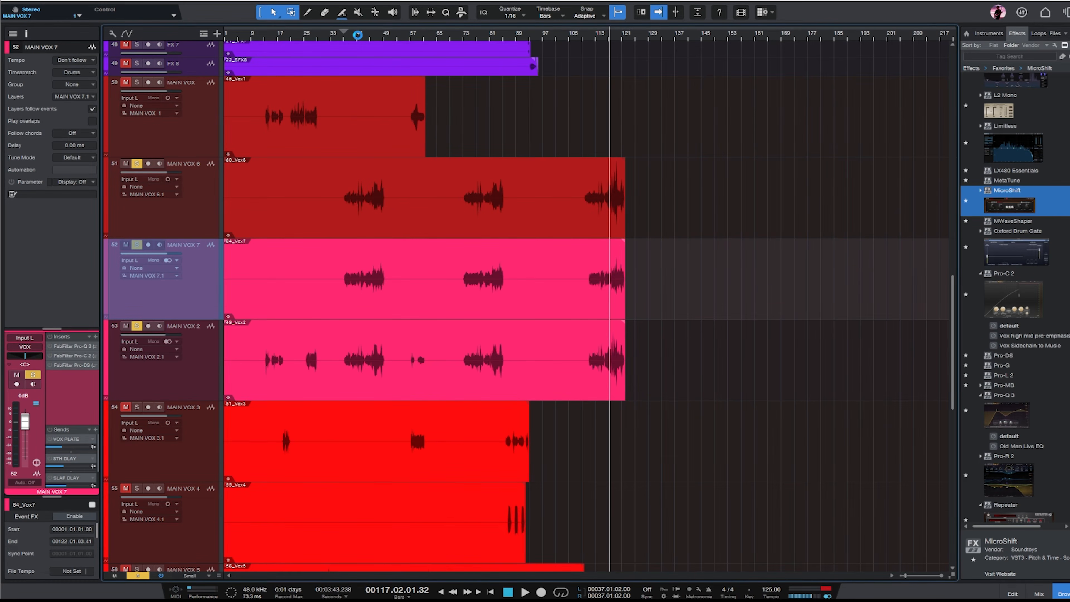
pyautogui.click(358, 35)
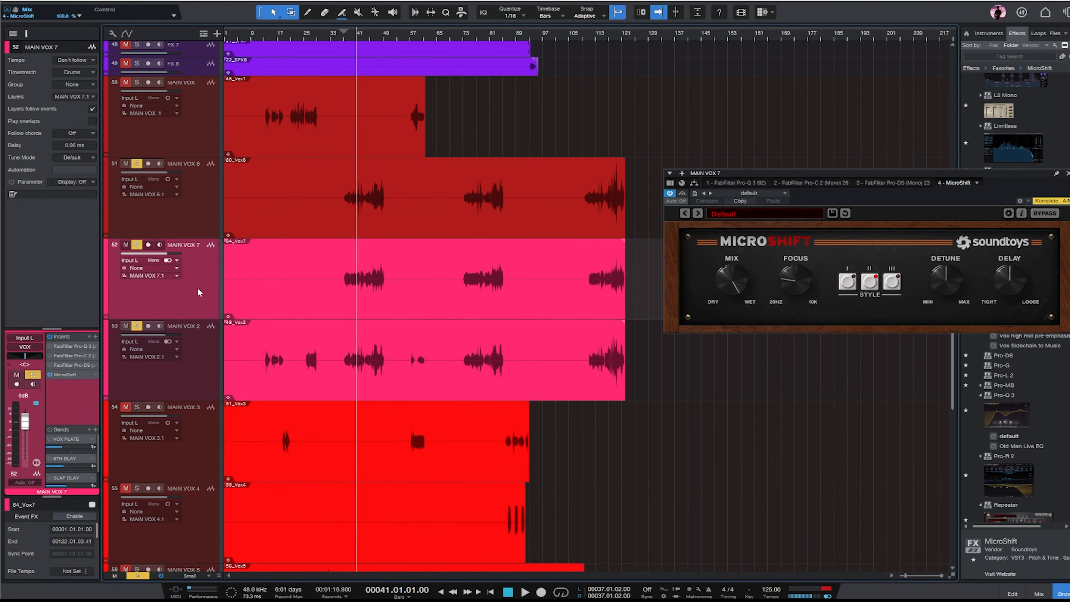
# - Copy the MicroShift insert from MAIN VOX 7 onto MAIN VOX 2
pyautogui.click(192, 367)
pyautogui.doubleClick(85, 373)
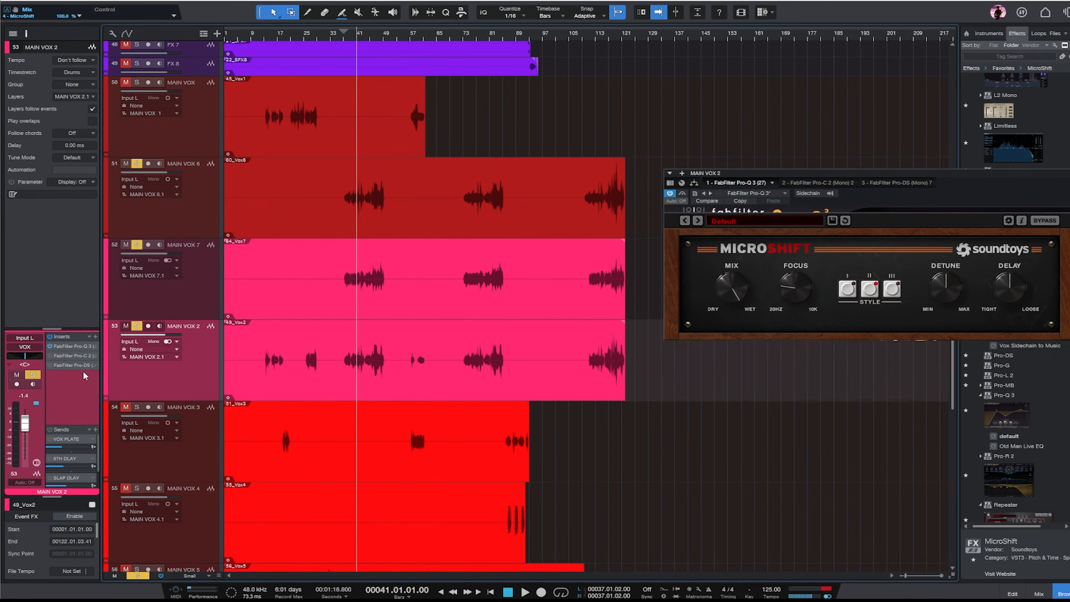
pyautogui.click(180, 300)
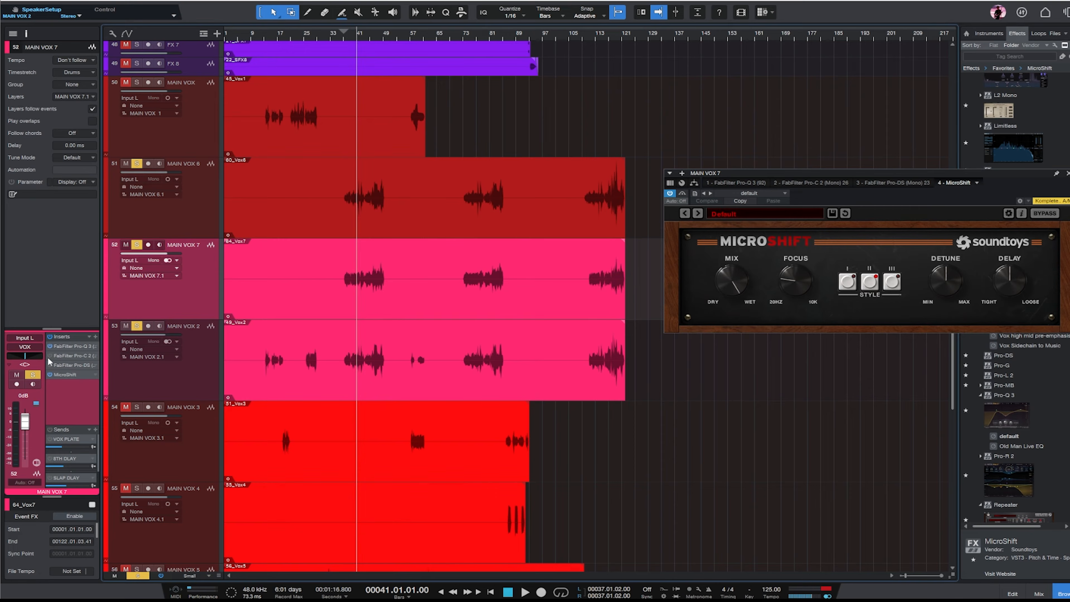
pyautogui.click(135, 383)
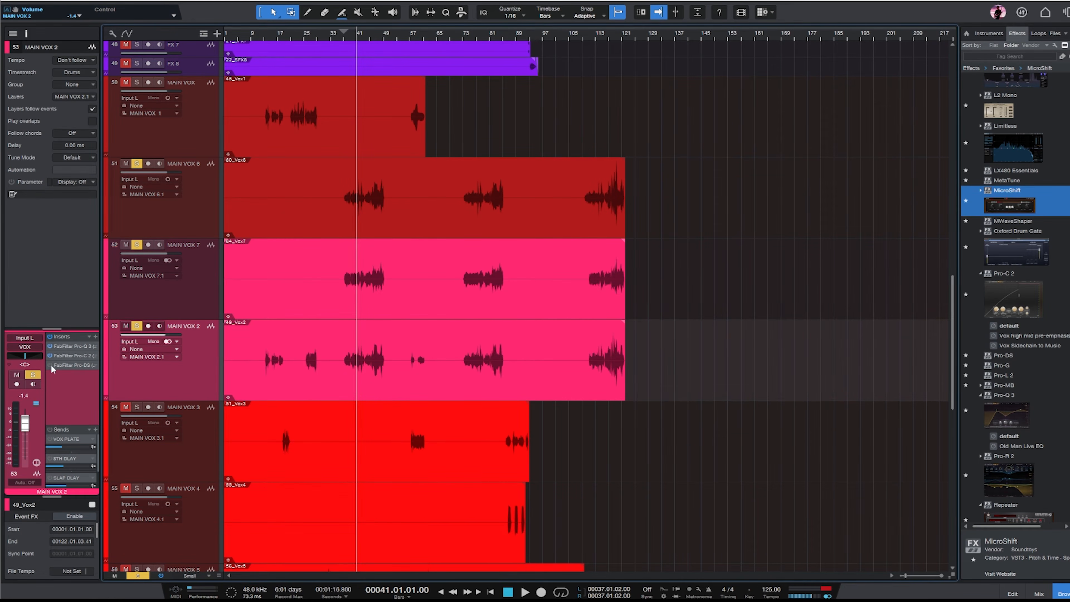
pyautogui.click(200, 303)
pyautogui.moveTo(68, 375); pyautogui.dragTo(193, 386)
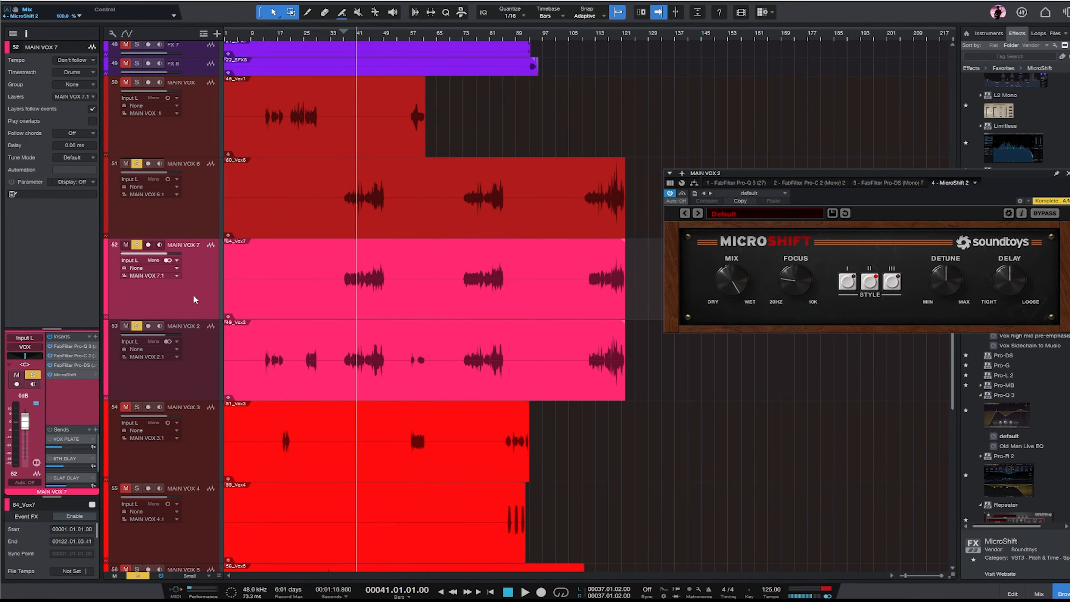
# - Shape the MAIN VOX 7 EQ with a low cut at 341.90 Hz and a dip near 2.3 kHz, and open MAIN VOX 2's Pro-Q 3
pyautogui.click(194, 299)
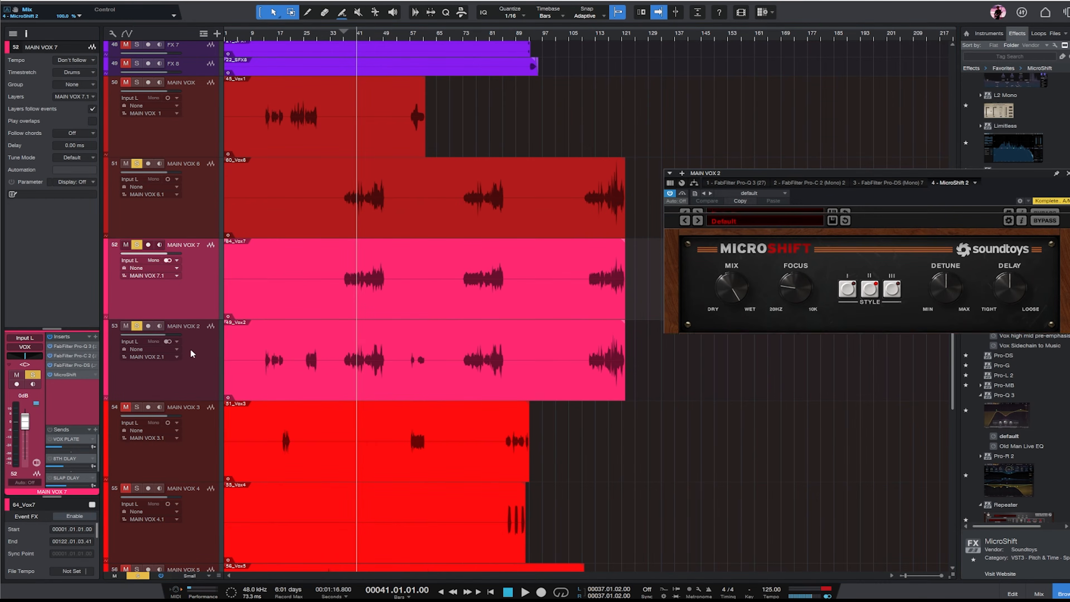
pyautogui.doubleClick(61, 348)
pyautogui.moveTo(877, 388); pyautogui.dragTo(678, 272)
pyautogui.moveTo(835, 345); pyautogui.dragTo(957, 343)
pyautogui.doubleClick(1010, 351)
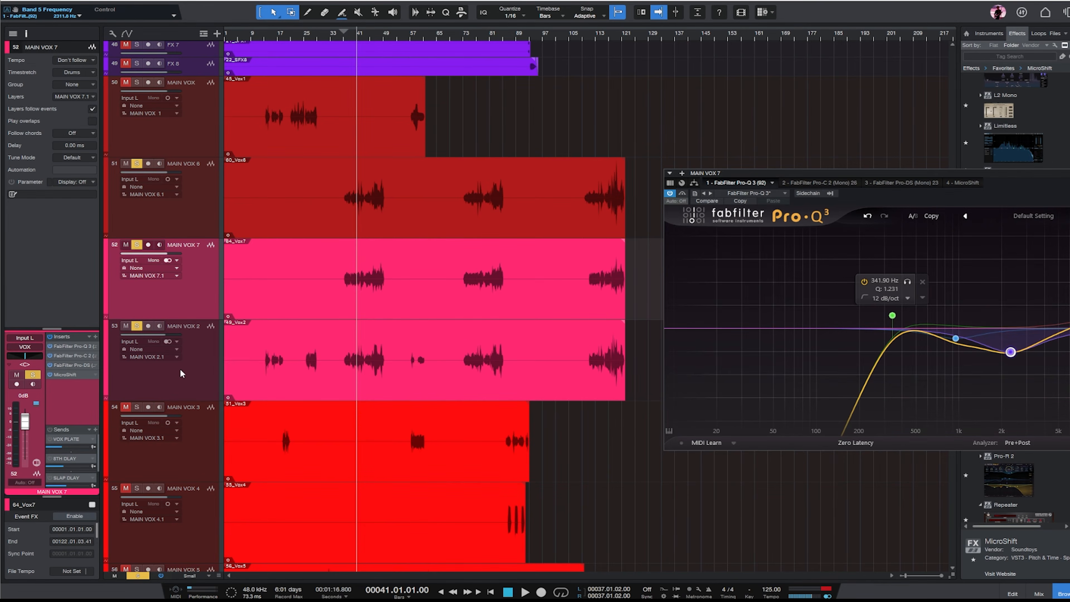
pyautogui.click(182, 373)
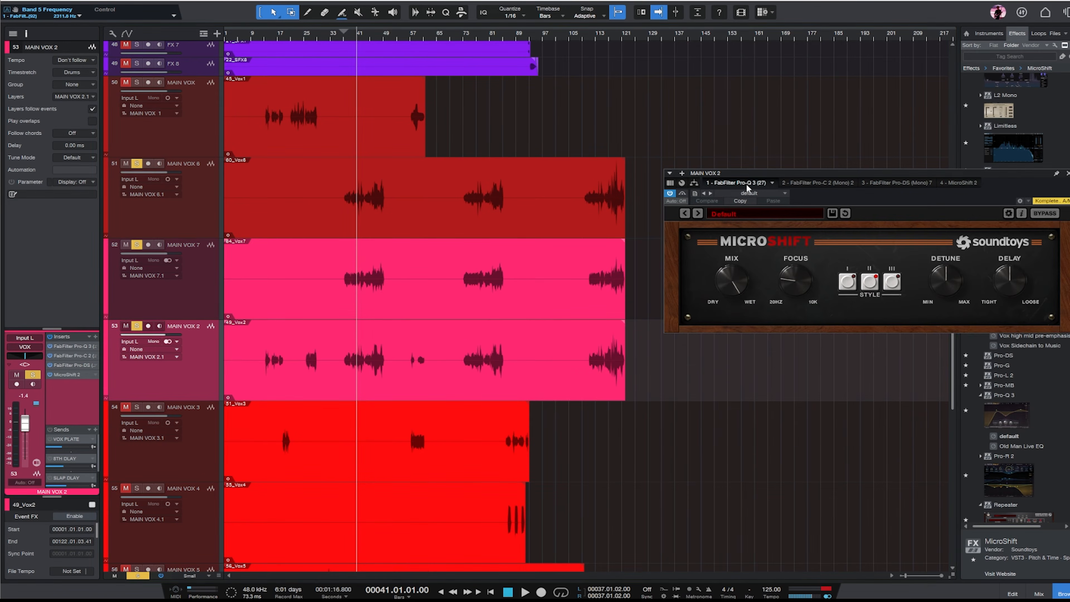
pyautogui.click(735, 182)
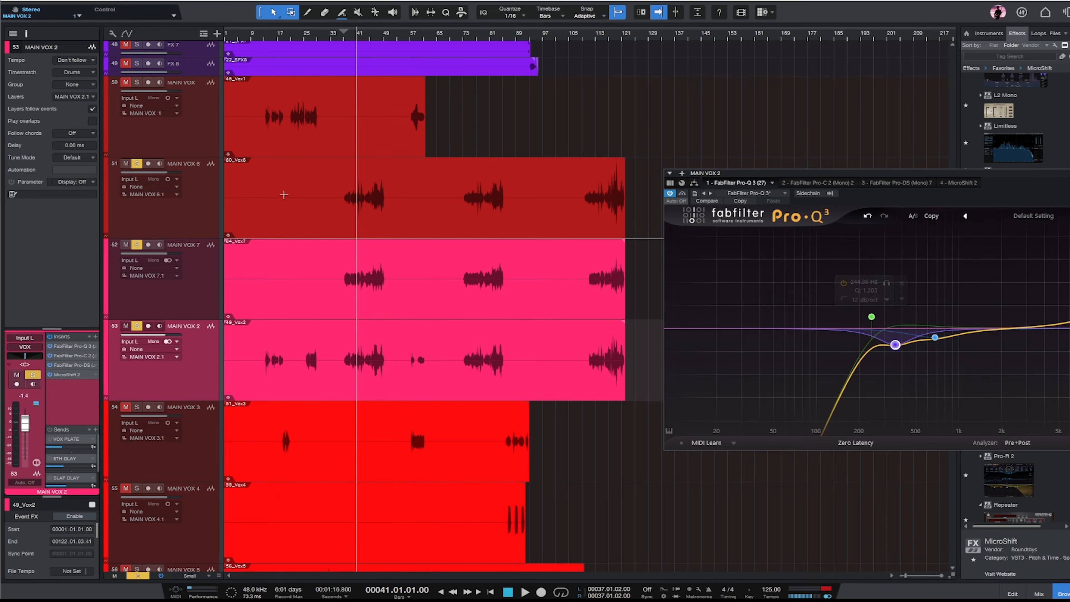
# - Solo MAIN VOX and, during playback, lower the doubles together to -5.3 dB on MAIN VOX 7 and -6.7 dB on MAIN VOX 2
pyautogui.click(434, 131)
pyautogui.press('s')
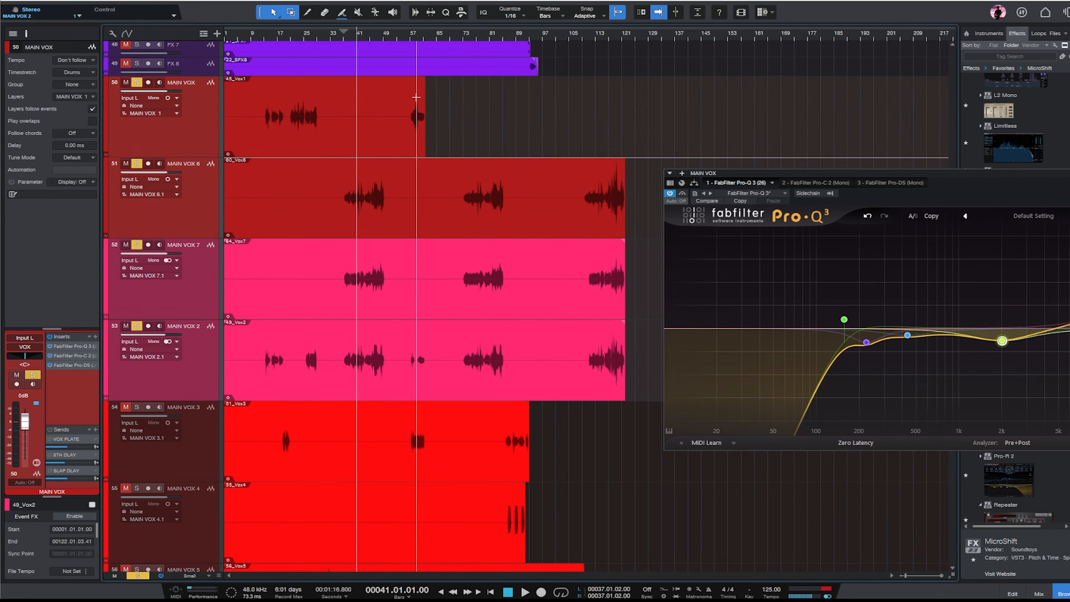
pyautogui.press('space')
pyautogui.click(198, 366)
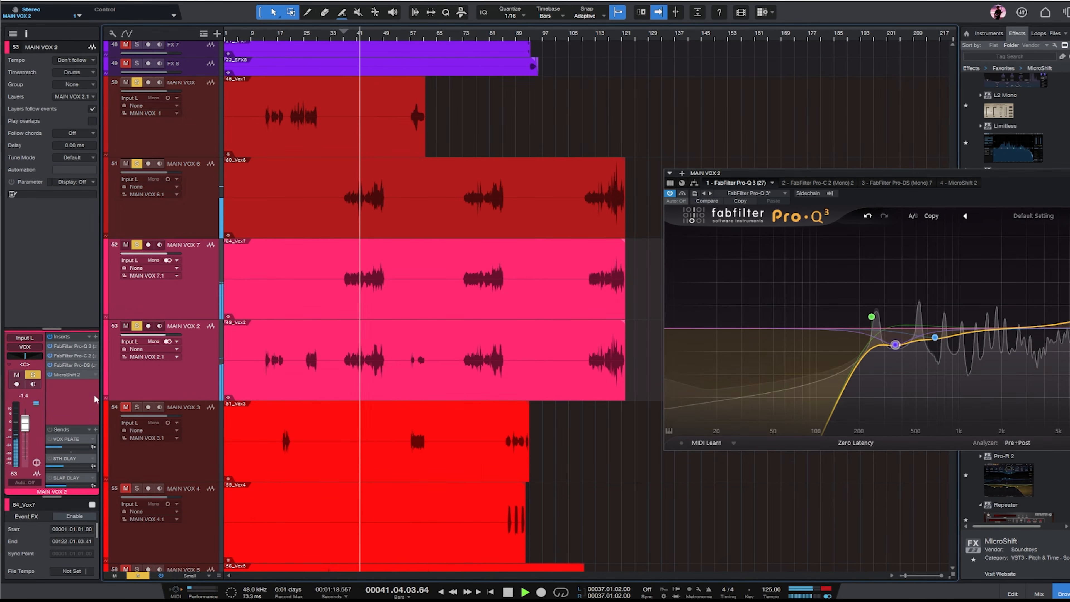
pyautogui.moveTo(25, 423); pyautogui.dragTo(29, 435)
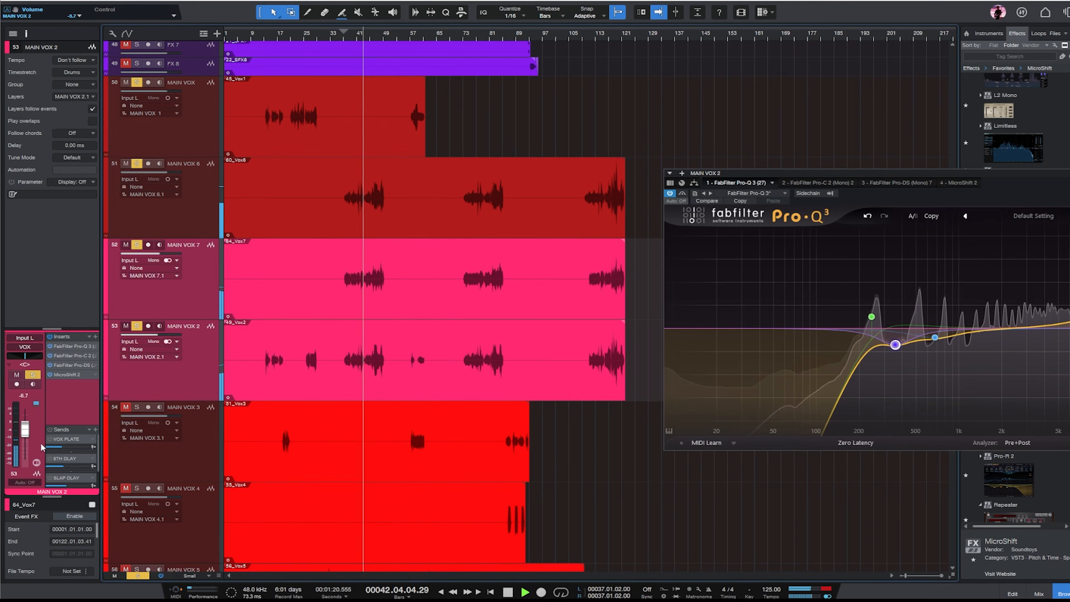
# - Compare the sends of MAIN VOX and MAIN VOX 6 during playback and enlarge the send list to show all of MAIN VOX 6's sends
pyautogui.press('Up')
pyautogui.press('Up')
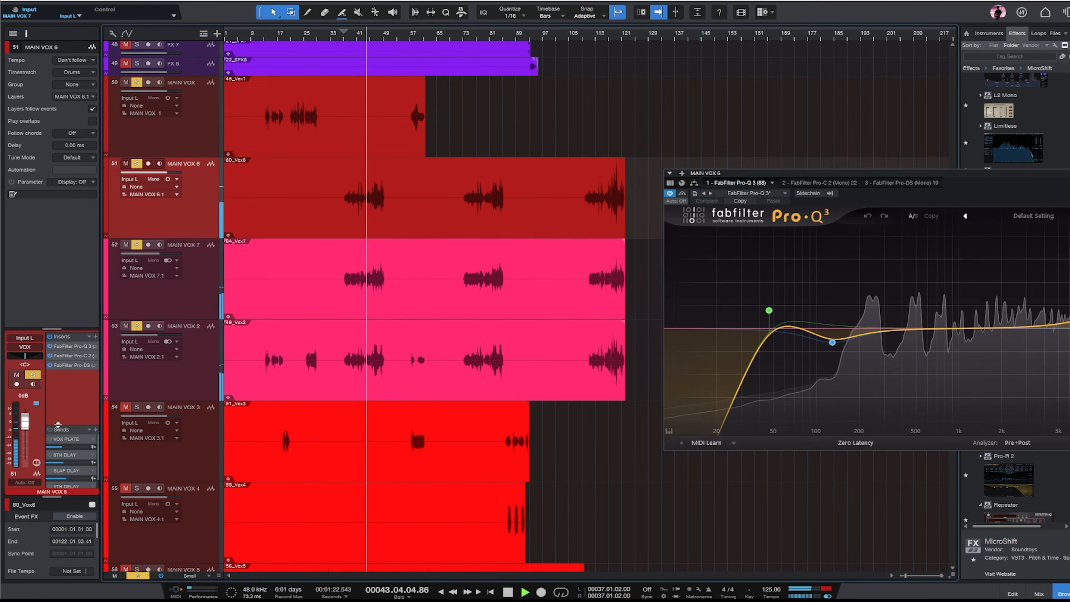
pyautogui.click(198, 138)
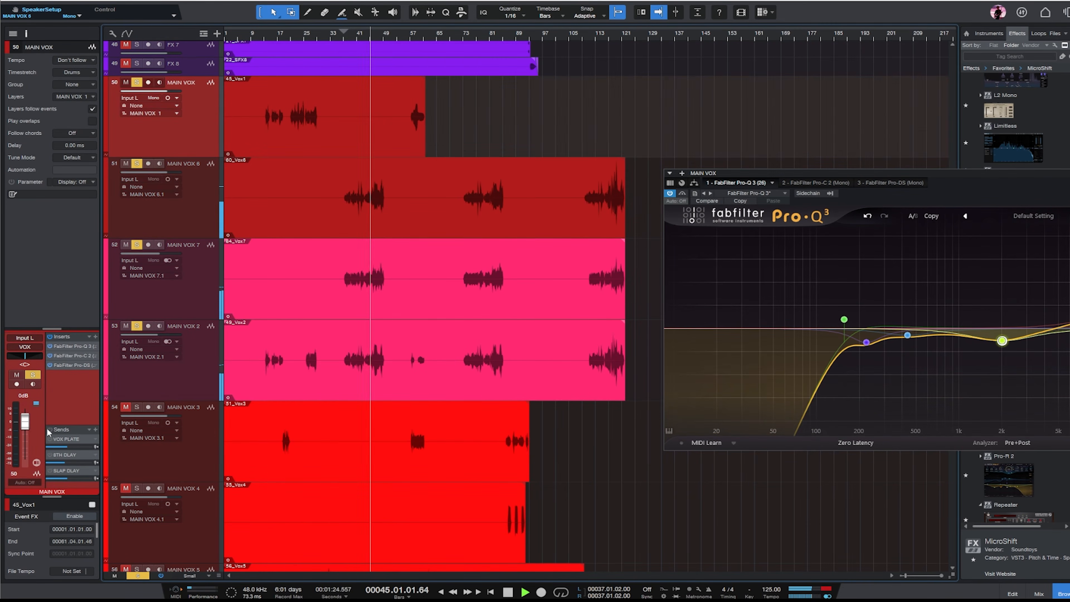
pyautogui.click(193, 215)
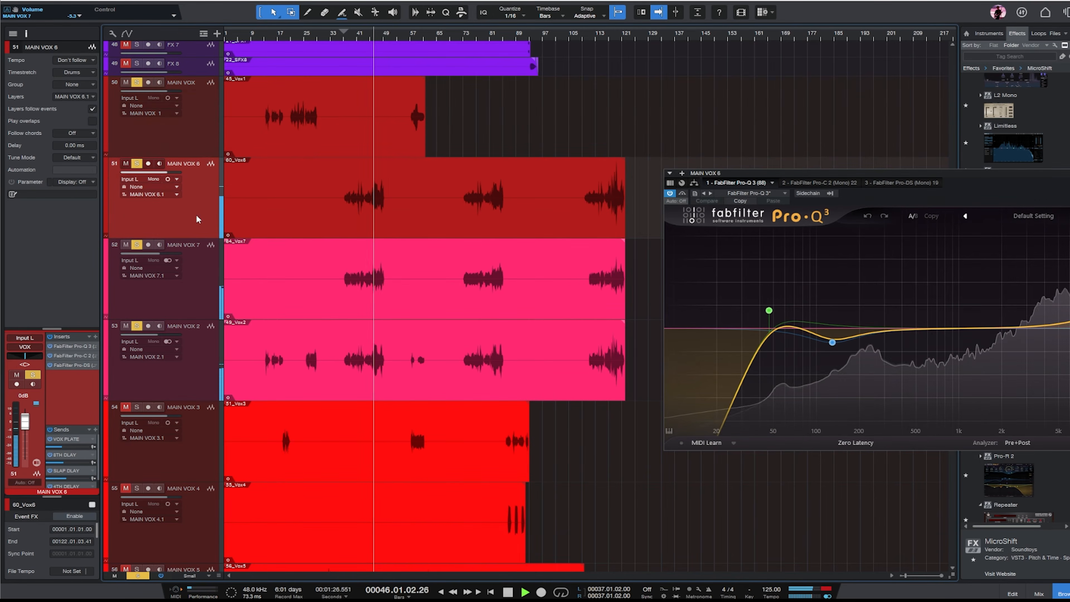
pyautogui.moveTo(74, 426); pyautogui.dragTo(75, 377)
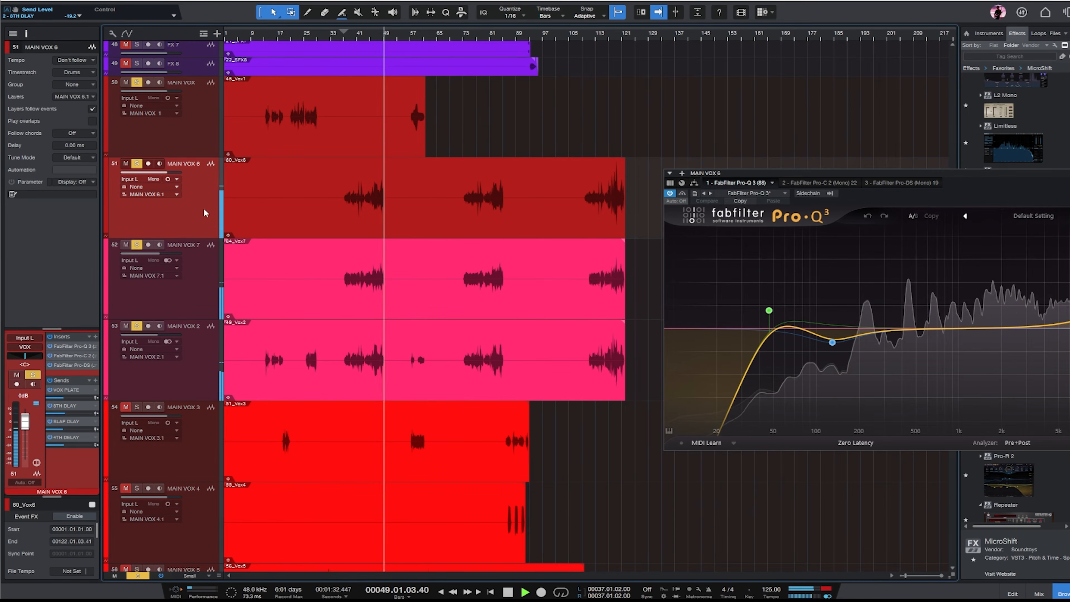
# - EQ MAIN VOX 6 with a boost near 3 kHz, a low cut around 150 Hz and a dip around 240 Hz, and raise its volume to +0.8 dB
pyautogui.click(361, 44)
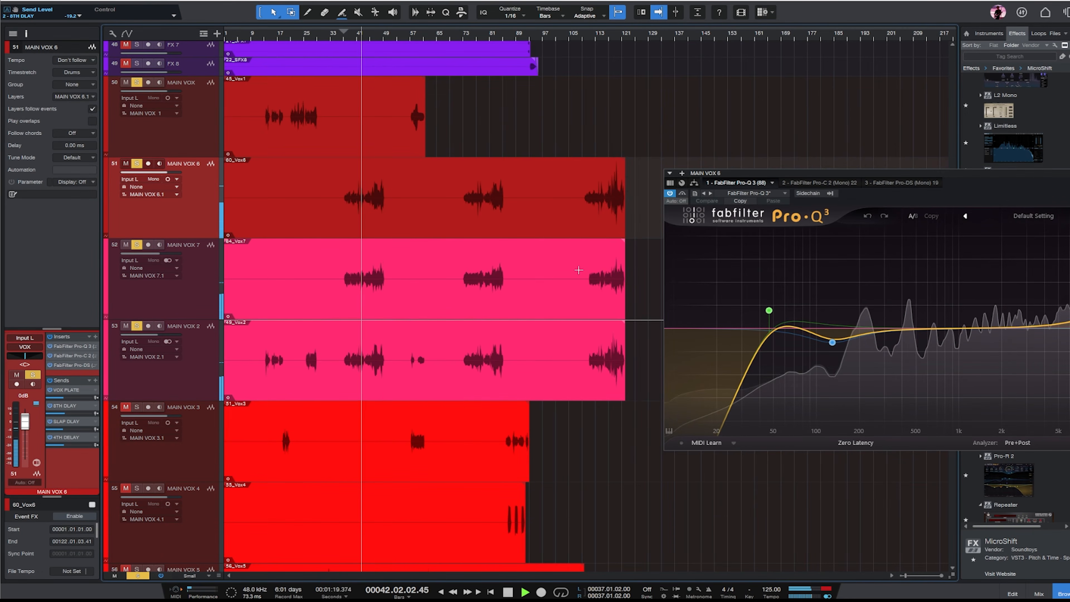
pyautogui.click(1025, 319)
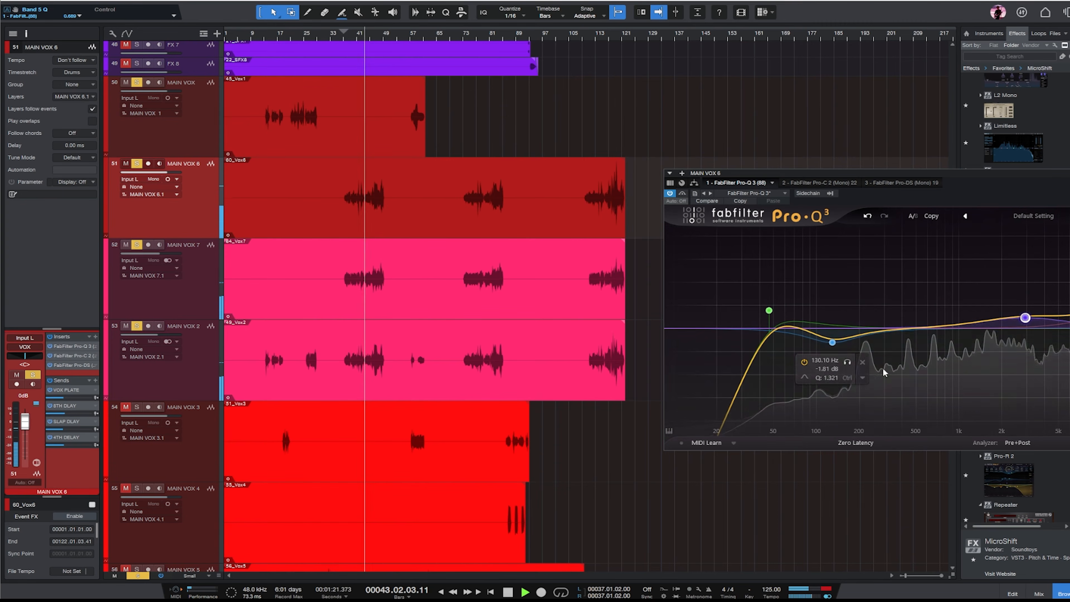
pyautogui.moveTo(769, 312); pyautogui.dragTo(872, 353)
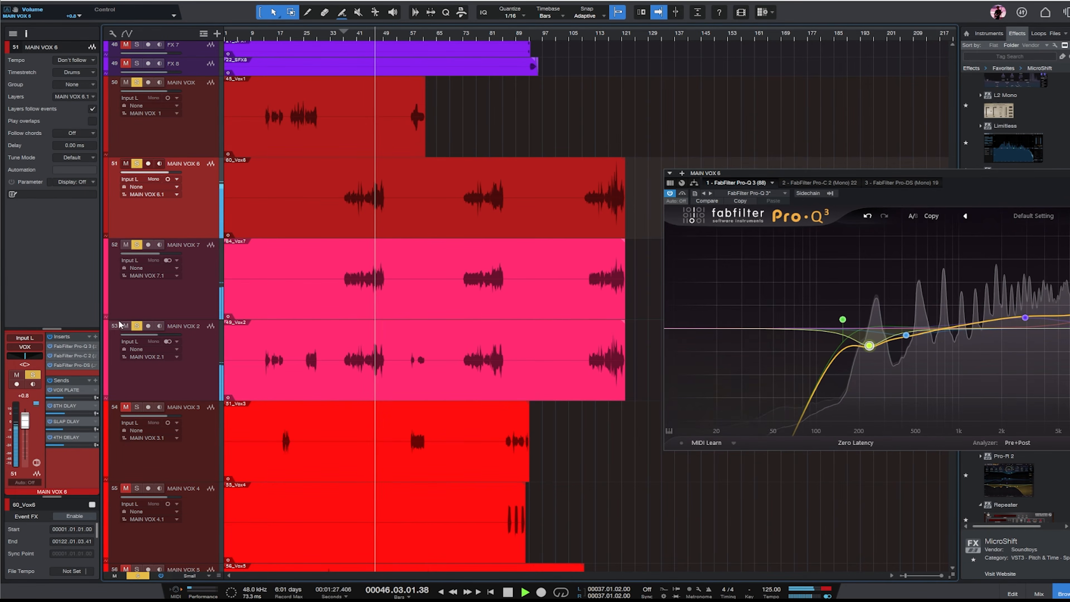
# - Select MAIN VOX and MAIN VOX 6 together and add a VOX.PARA.COM send to both
pyautogui.click(184, 127)
pyautogui.click(195, 208)
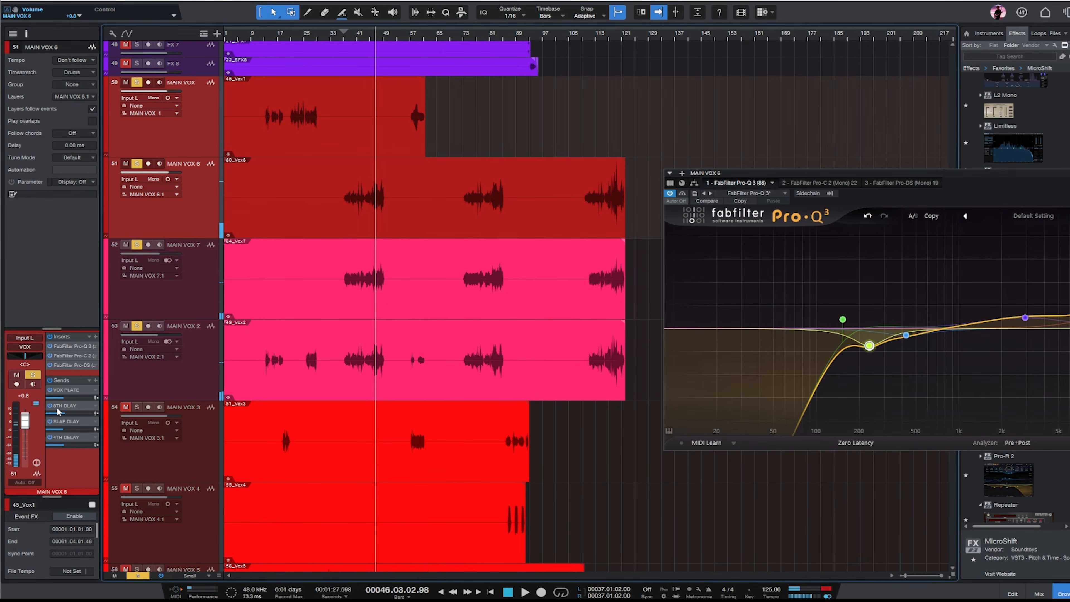
pyautogui.click(96, 383)
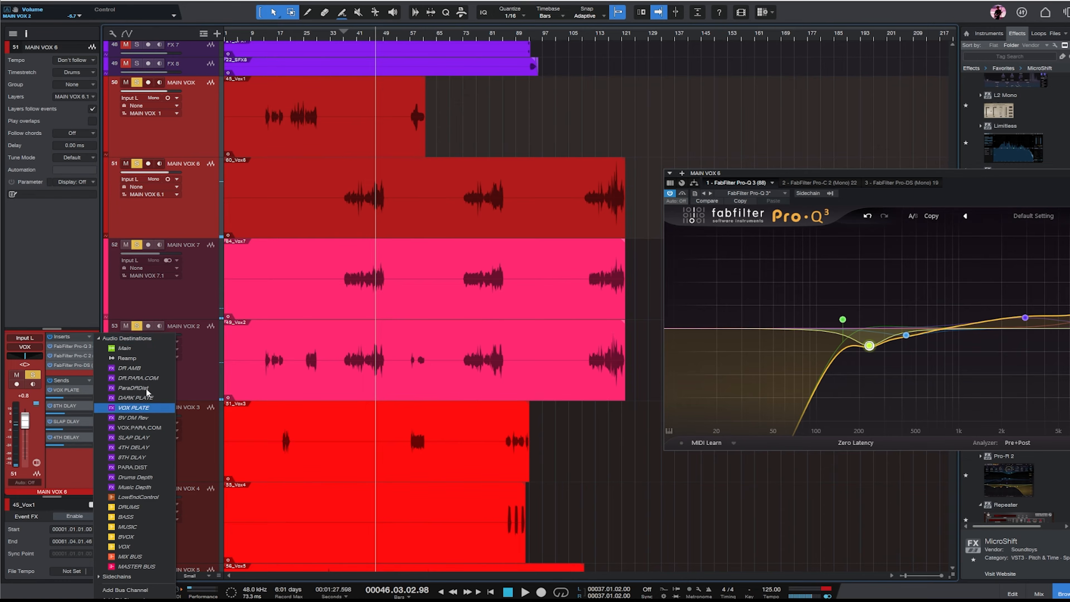
pyautogui.click(145, 428)
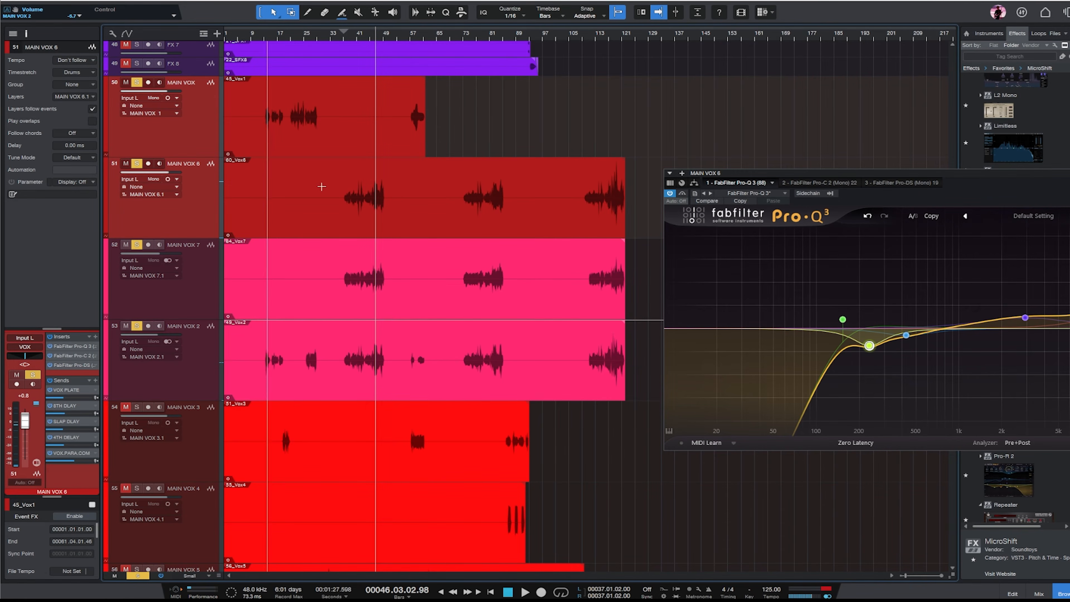
# - Play the verse from about bar 21, set MAIN VOX 6's VOX.PARA.COM send to 0 dB, and close the EQ window
pyautogui.click(296, 36)
pyautogui.press('space')
pyautogui.click(171, 131)
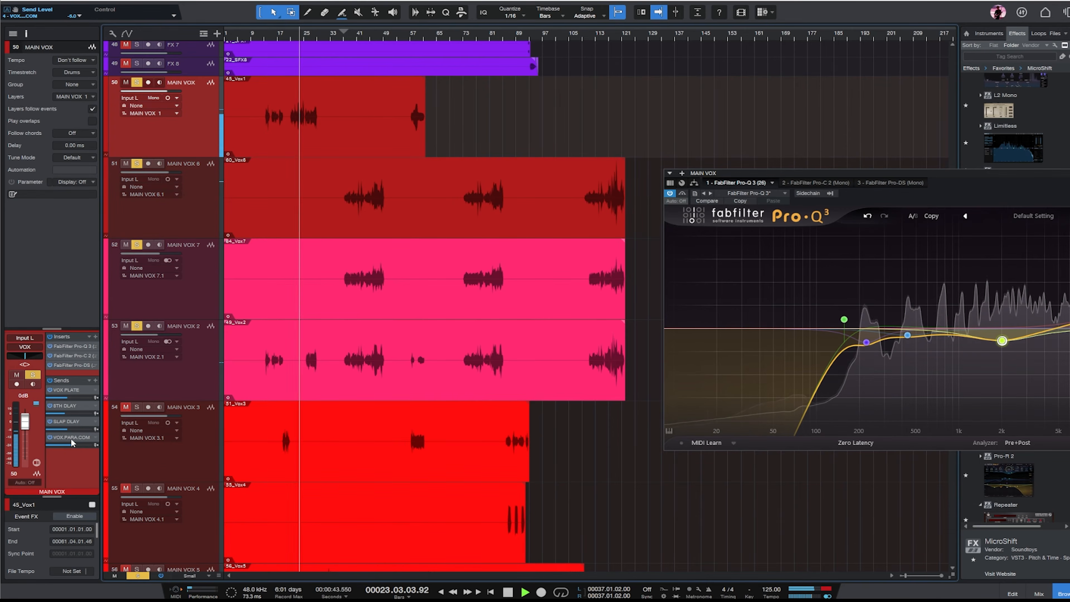
pyautogui.click(194, 222)
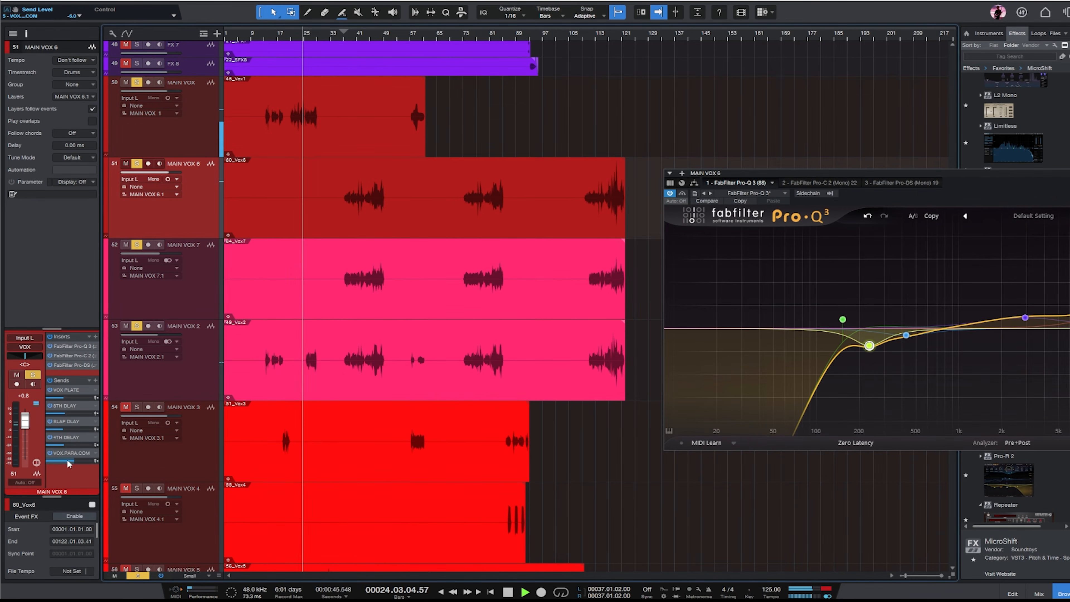
pyautogui.moveTo(69, 463); pyautogui.dragTo(80, 463)
pyautogui.click(1069, 173)
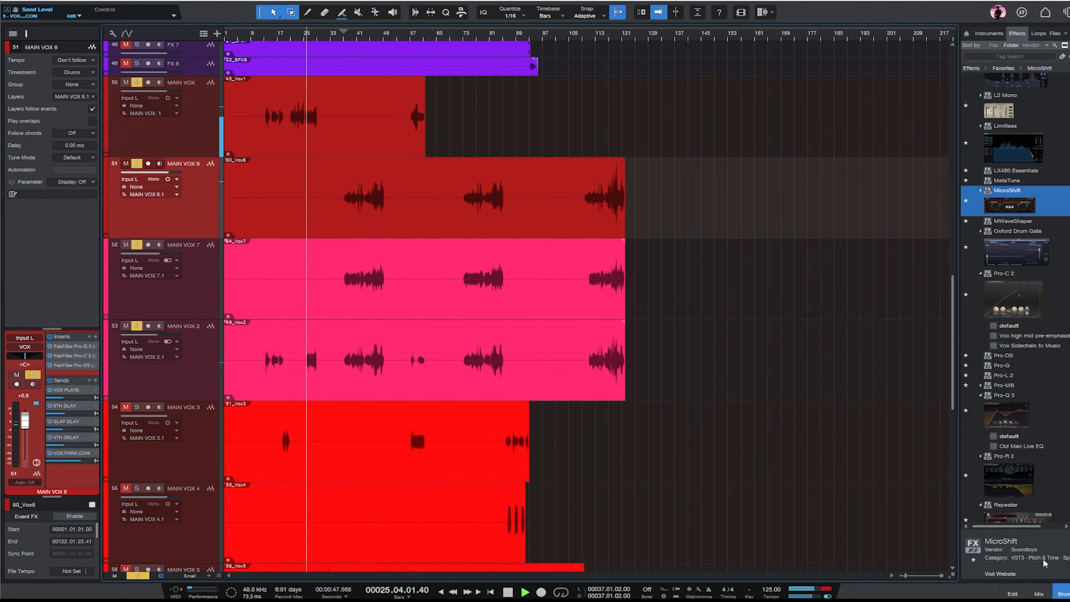
# - Open the Virtual Mix Rack on the VOX.PARA.COM channel in the mixer and set the FG-Stress release to 6.20 during playback
pyautogui.press('F3')
pyautogui.moveTo(603, 581); pyautogui.dragTo(749, 584)
pyautogui.click(554, 226)
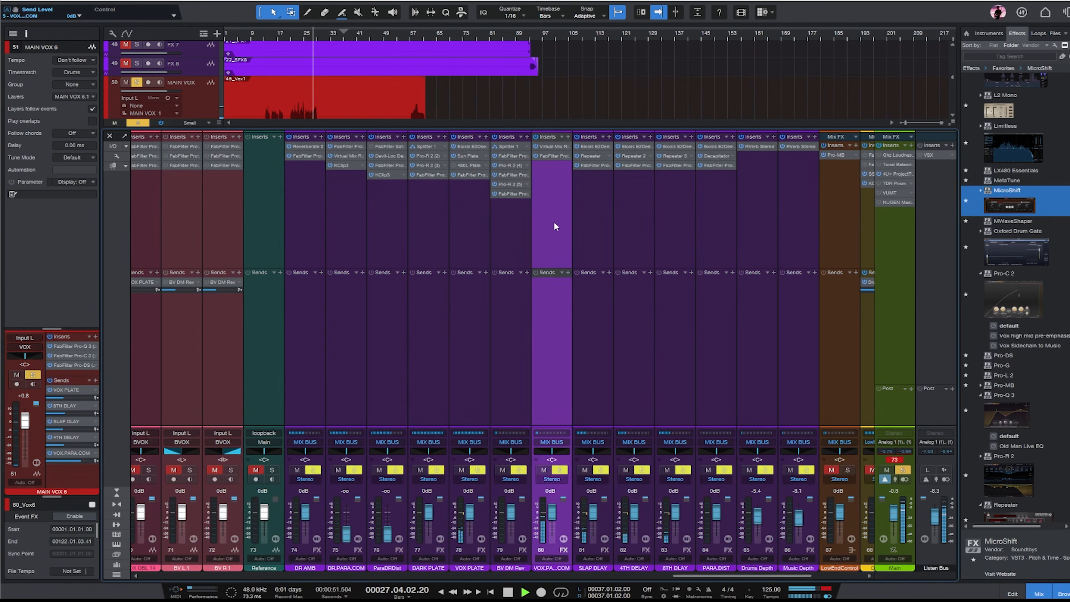
pyautogui.press('F11')
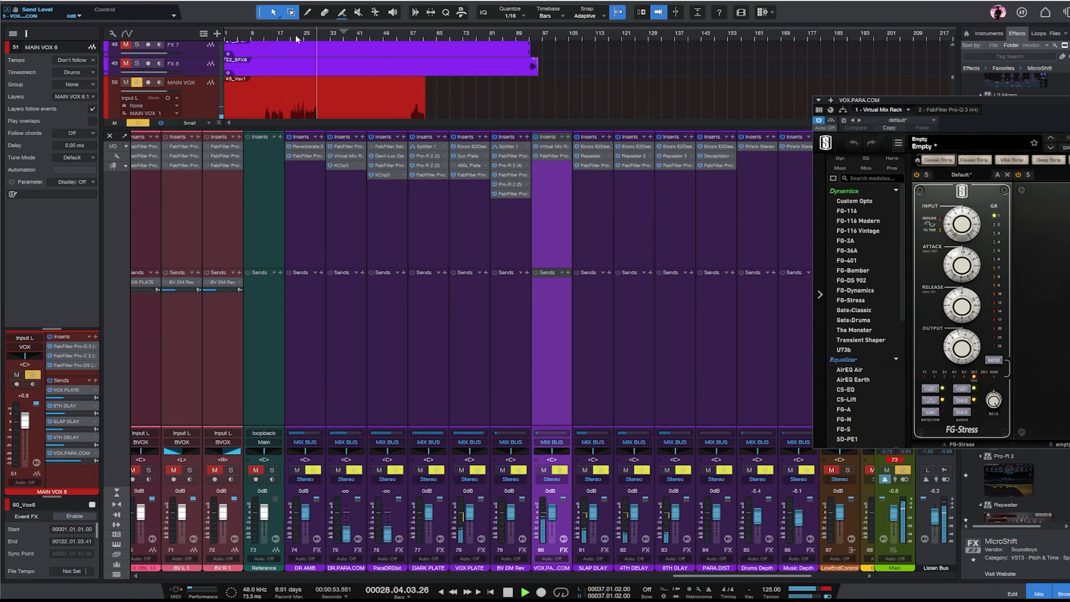
pyautogui.click(296, 36)
pyautogui.moveTo(1061, 102); pyautogui.dragTo(720, 110)
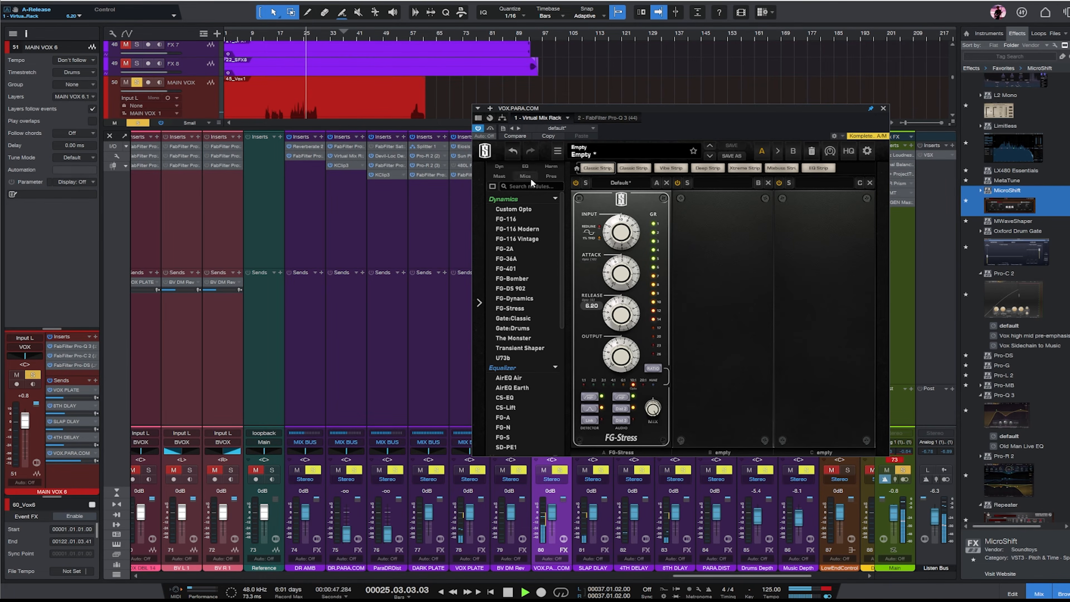
# - Add an FG-DS 902 de-esser before and after FG-Stress, with ranges of 7.80 dB and 8.20 dB
pyautogui.moveTo(596, 290); pyautogui.dragTo(602, 291)
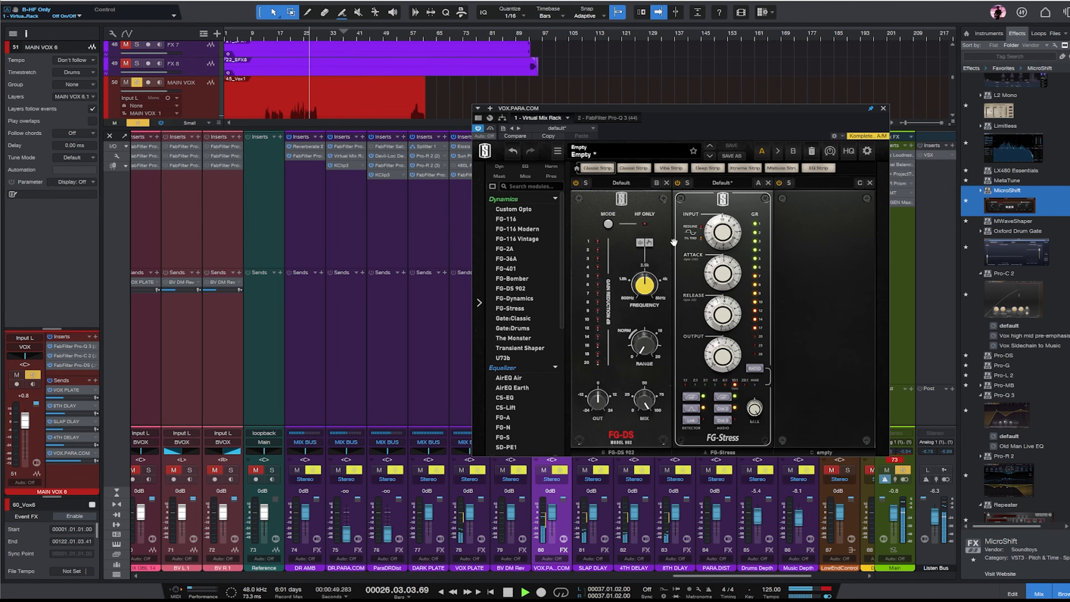
pyautogui.doubleClick(520, 291)
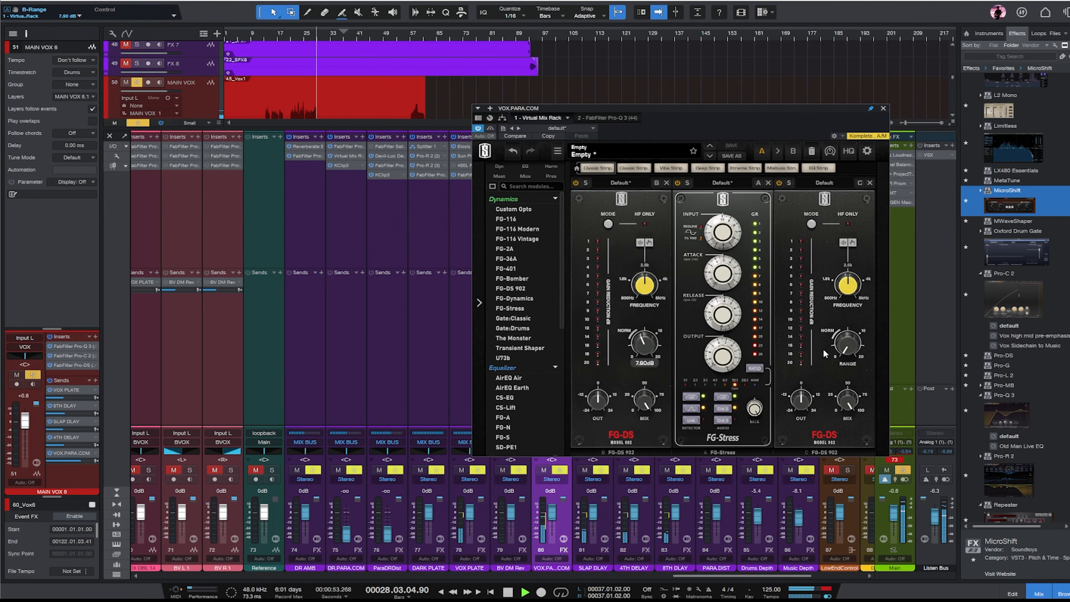
# - Replay from bar 20, set FG-Stress attack to 4.60 and input and output to 6.80, and lower the VOX.PARA.COM channel to -2.1 dB
pyautogui.click(289, 36)
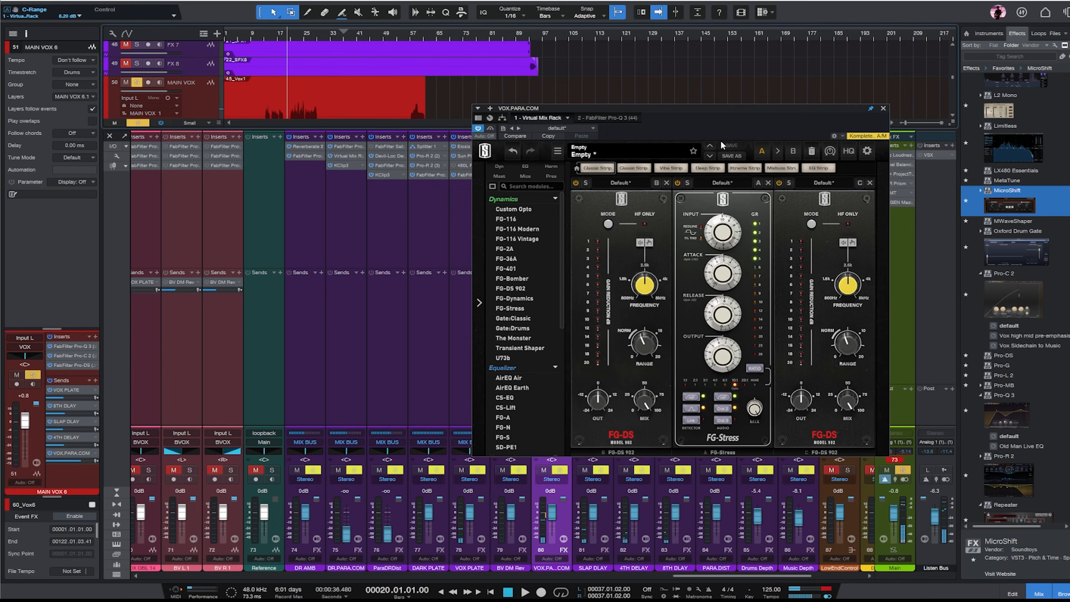
pyautogui.moveTo(725, 280)
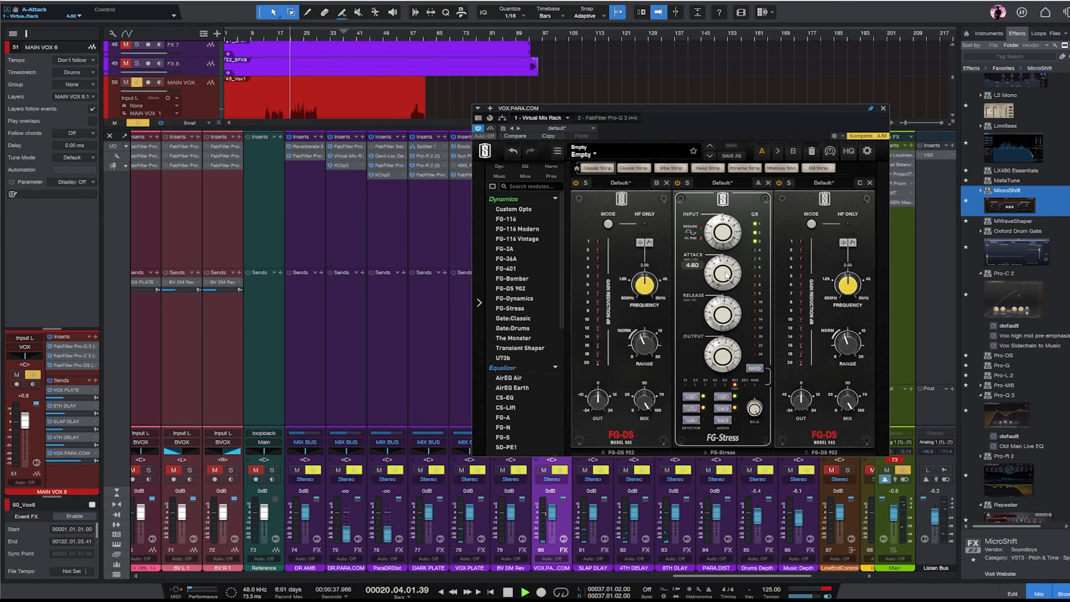
pyautogui.moveTo(720, 314)
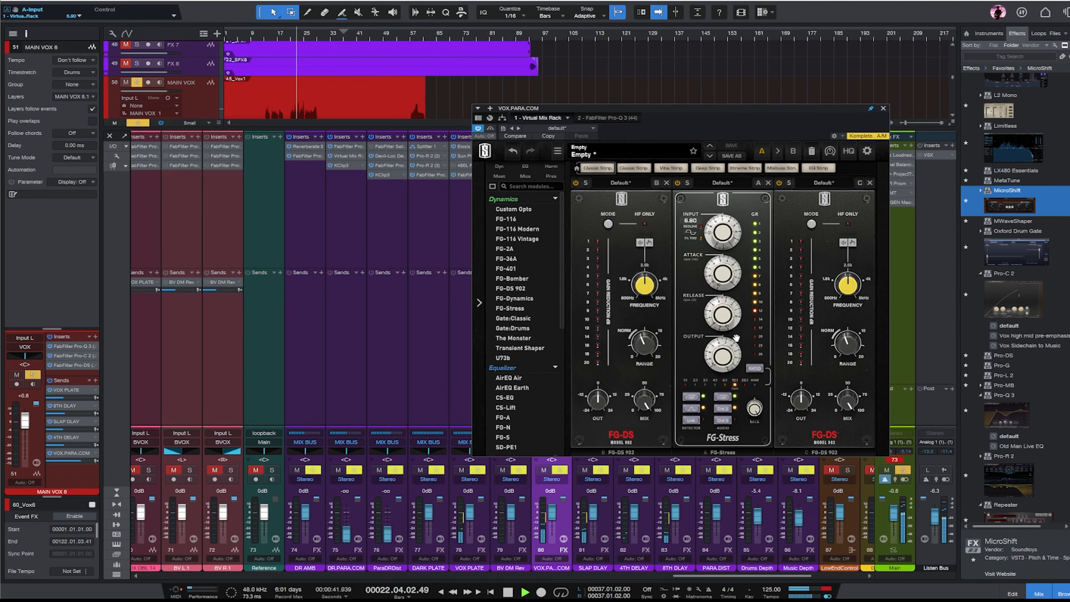
pyautogui.moveTo(724, 345)
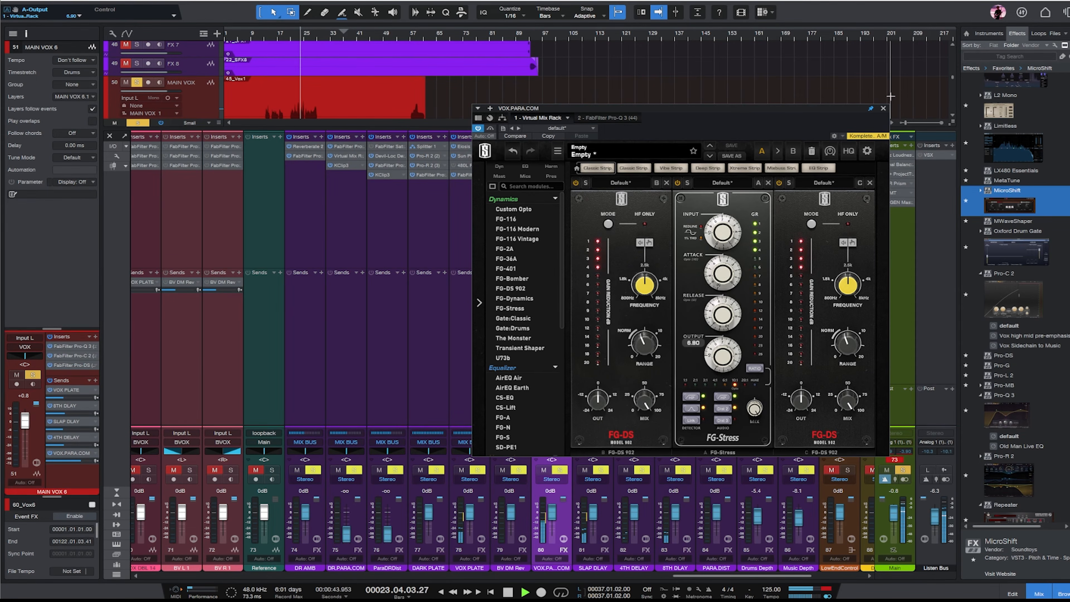
pyautogui.click(883, 109)
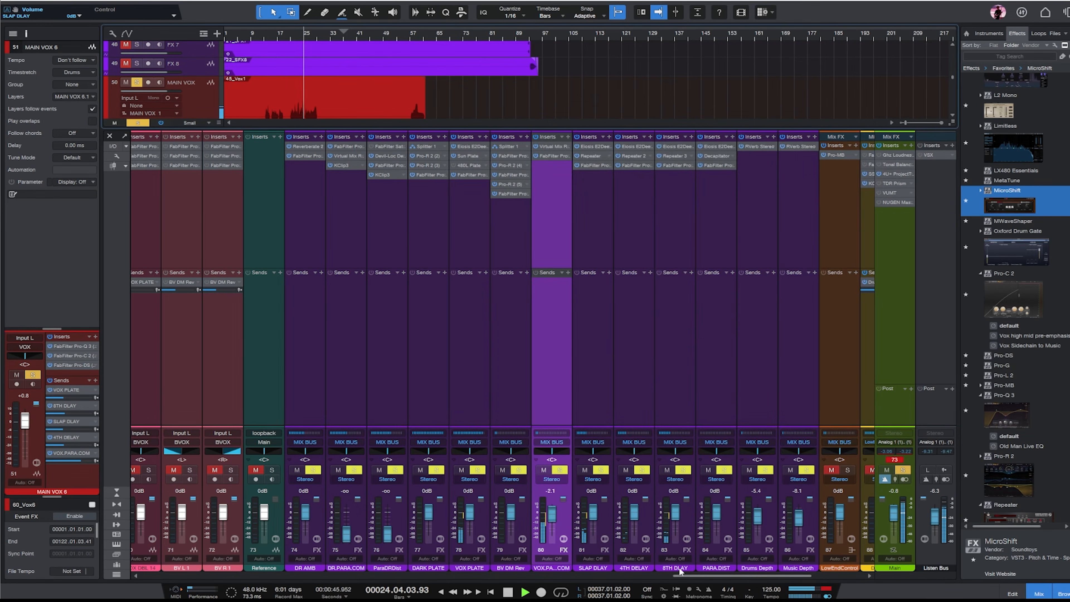
# - In MAIN VOX 2's Pro-Q 3, raise the low cut into the low mids and the output level to about +2.7 dB during playback
pyautogui.moveTo(680, 571); pyautogui.dragTo(536, 575)
pyautogui.click(348, 394)
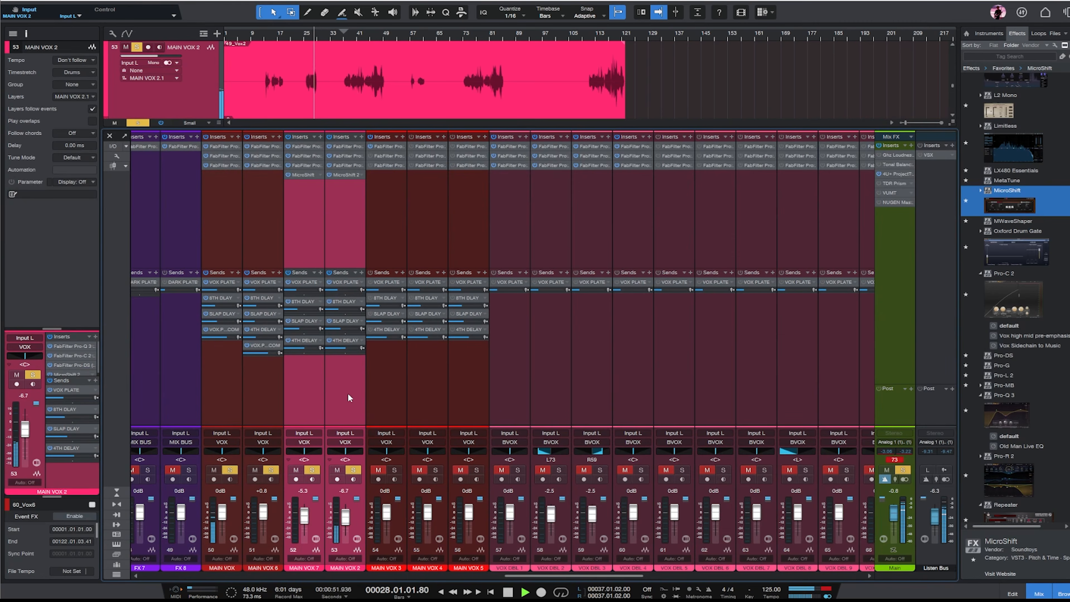
pyautogui.click(347, 147)
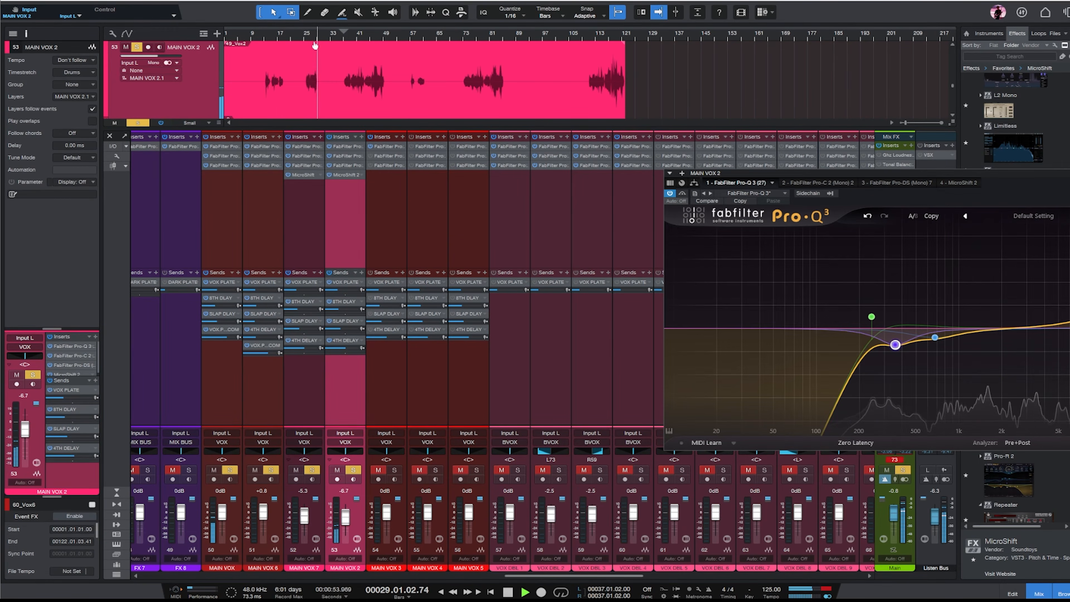
pyautogui.moveTo(996, 173); pyautogui.dragTo(780, 170)
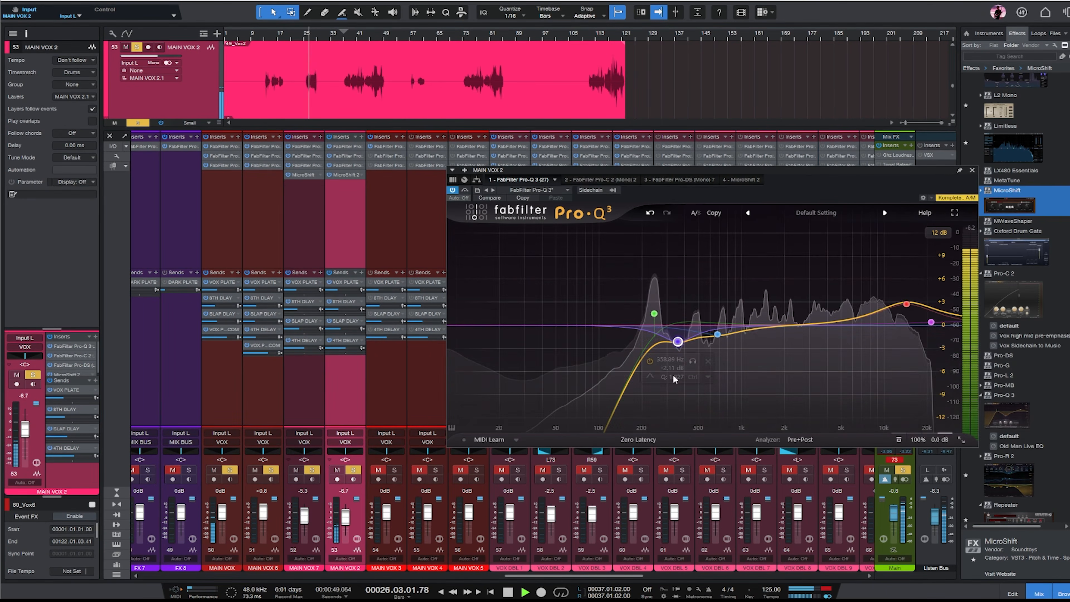
pyautogui.moveTo(655, 316); pyautogui.dragTo(691, 311)
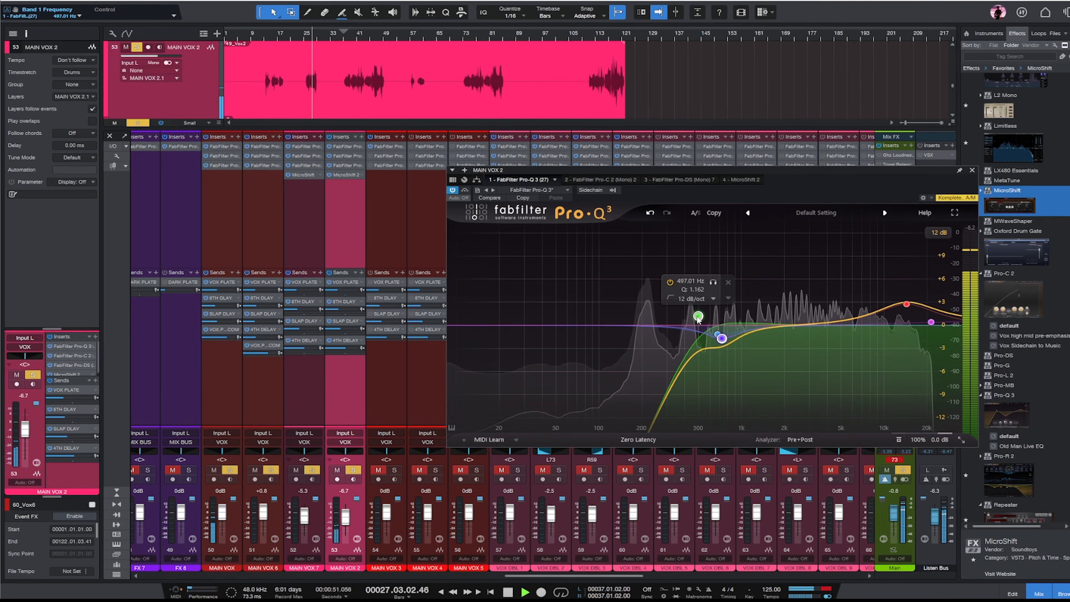
pyautogui.moveTo(942, 438)
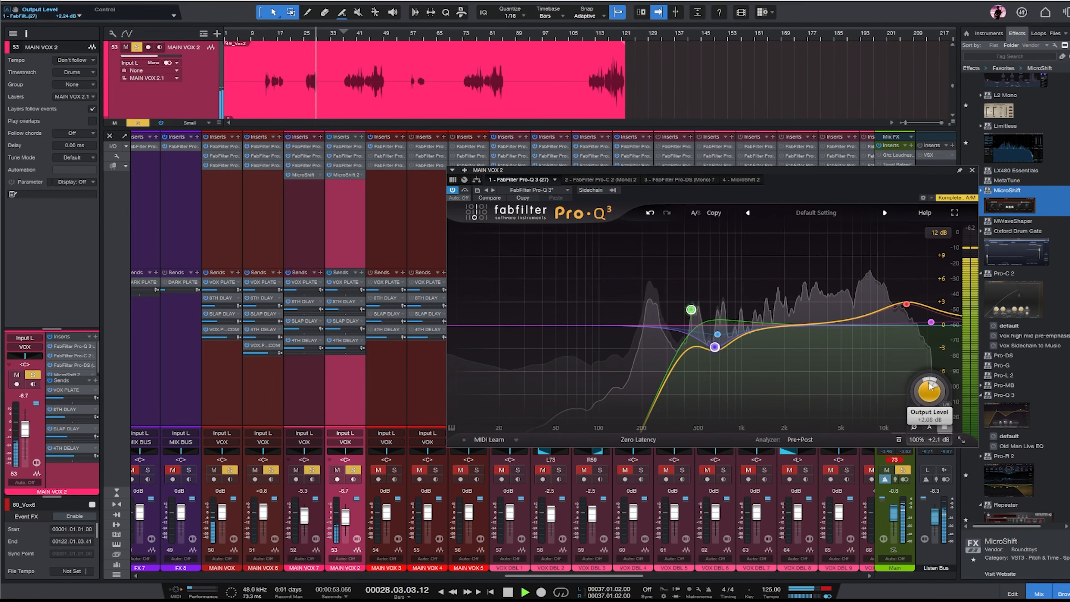
pyautogui.moveTo(929, 393); pyautogui.dragTo(929, 382)
pyautogui.press('Escape')
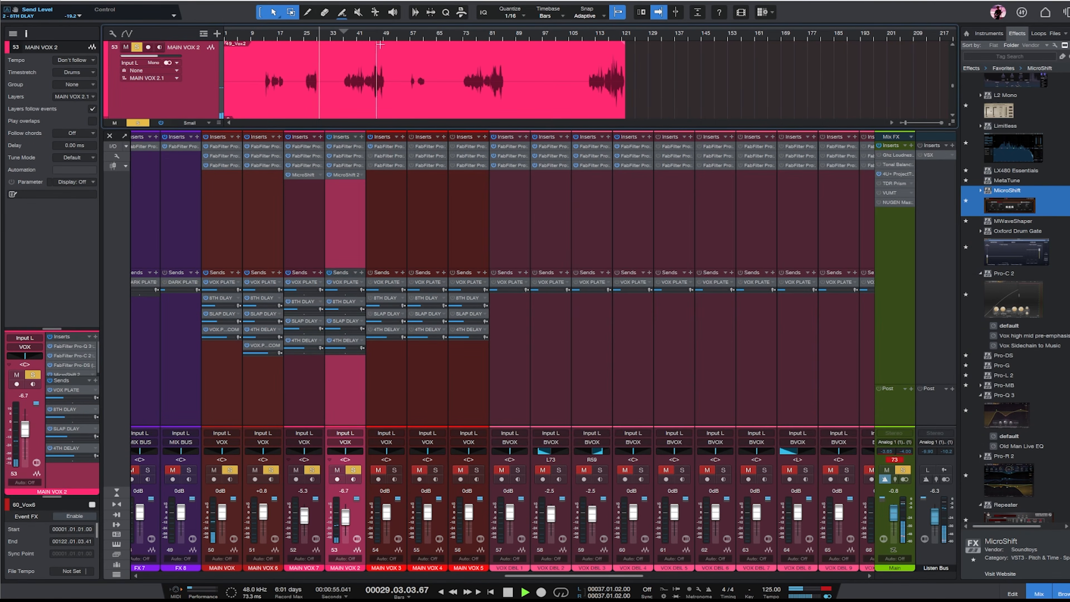
# - Clear the vocal solos, replay from about bar 40, and adjust the FG-2A gain in the VOX bus's Virtual Mix Rack
pyautogui.click(300, 397)
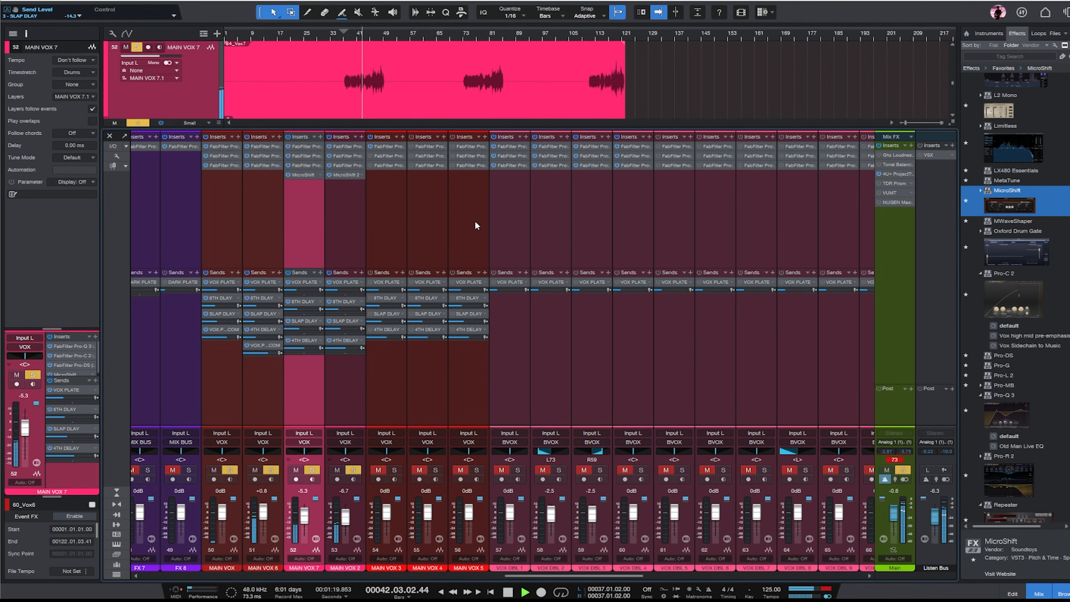
pyautogui.click(902, 470)
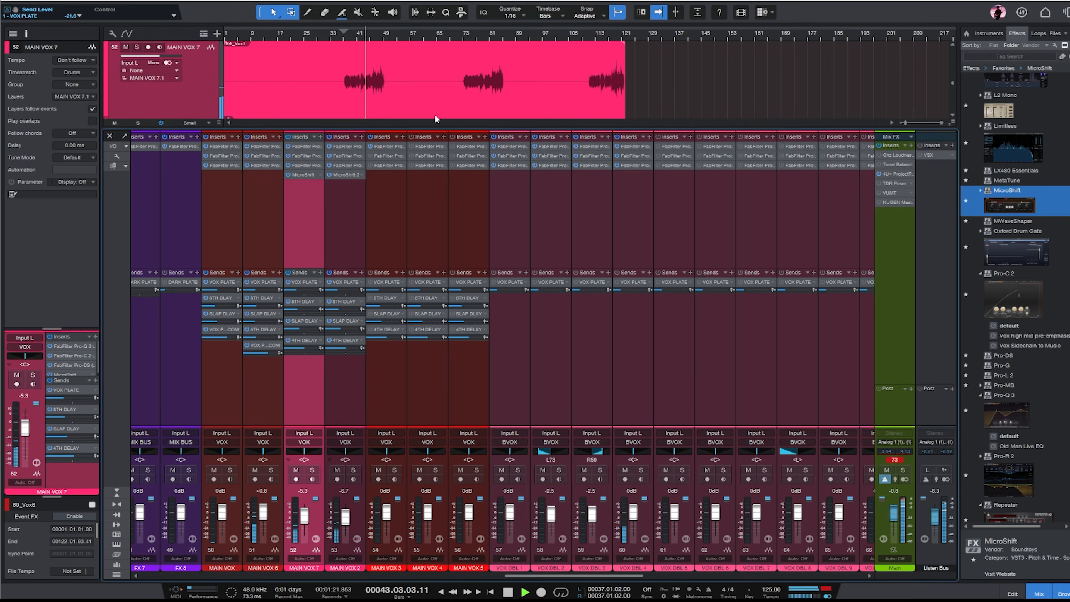
pyautogui.moveTo(531, 576); pyautogui.dragTo(817, 576)
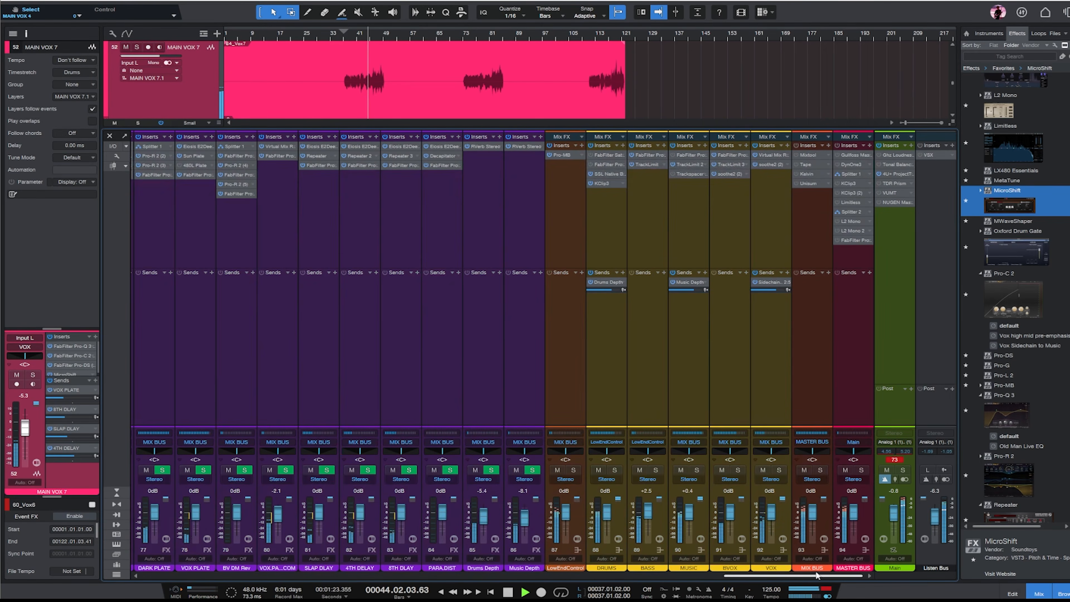
pyautogui.click(785, 243)
pyautogui.click(770, 155)
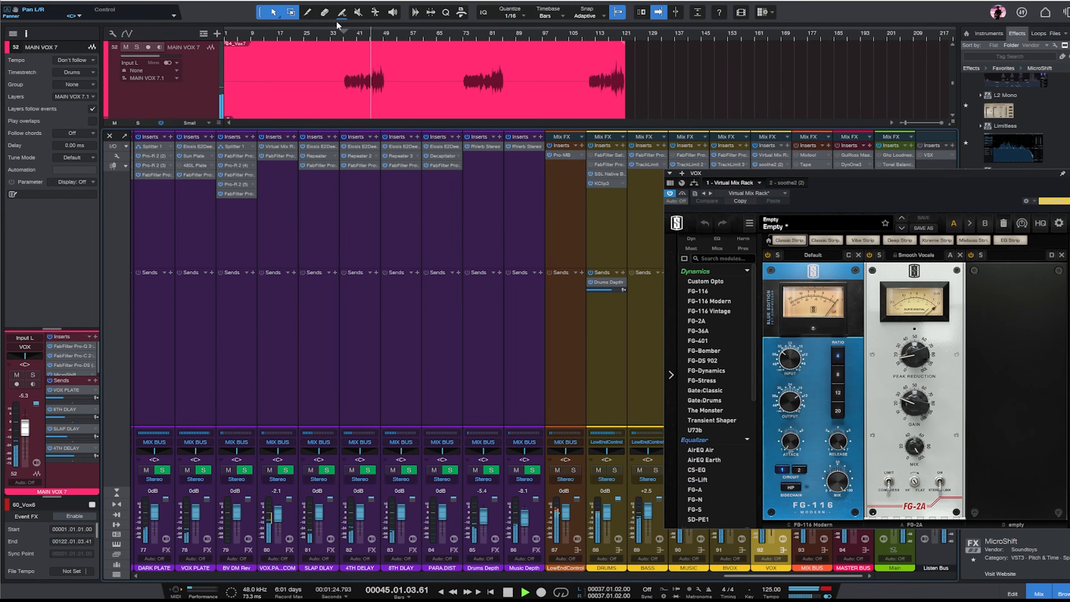
pyautogui.click(356, 38)
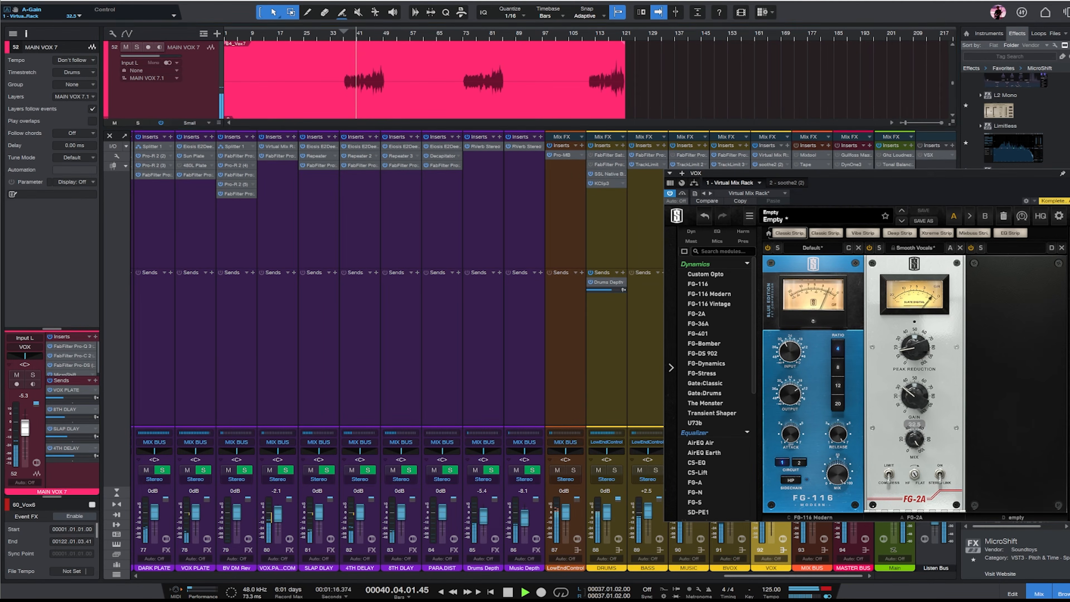
pyautogui.press('Escape')
# - Reset MAIN VOX 6 to 0 dB and lower MAIN VOX 7 to -6.1 dB and MAIN VOX 2 to -7.5 dB
pyautogui.moveTo(825, 578); pyautogui.dragTo(588, 586)
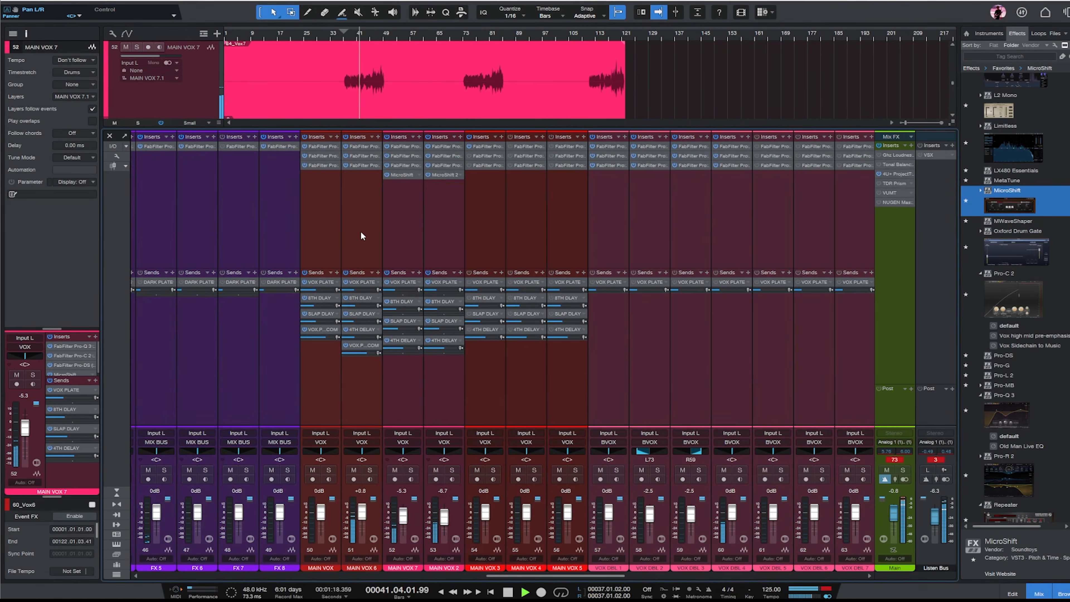
pyautogui.click(354, 210)
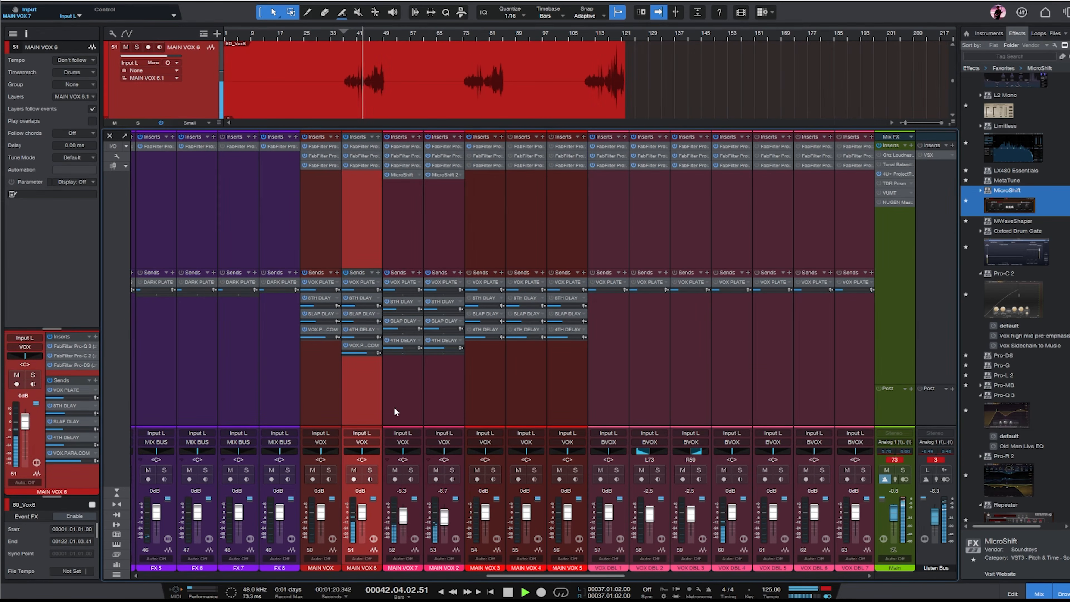
pyautogui.click(394, 407)
pyautogui.keyDown('shift'); pyautogui.click(448, 398); pyautogui.keyUp('shift')
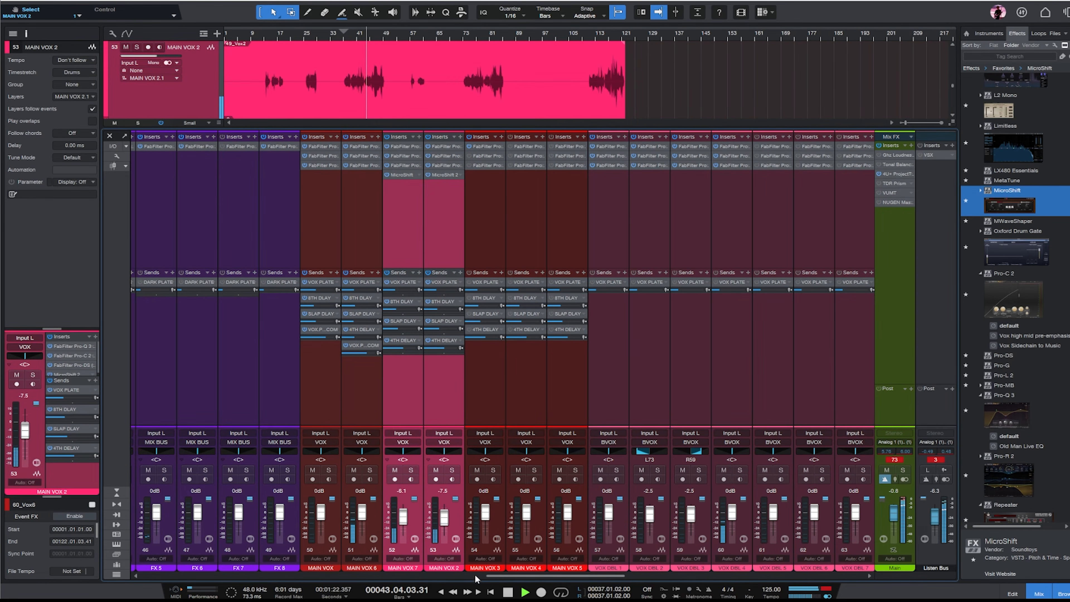
# - Solo MAIN VOX 3, play it from about bar 58, and enable its plate and delay sends
pyautogui.hscroll(1, 535, 577)
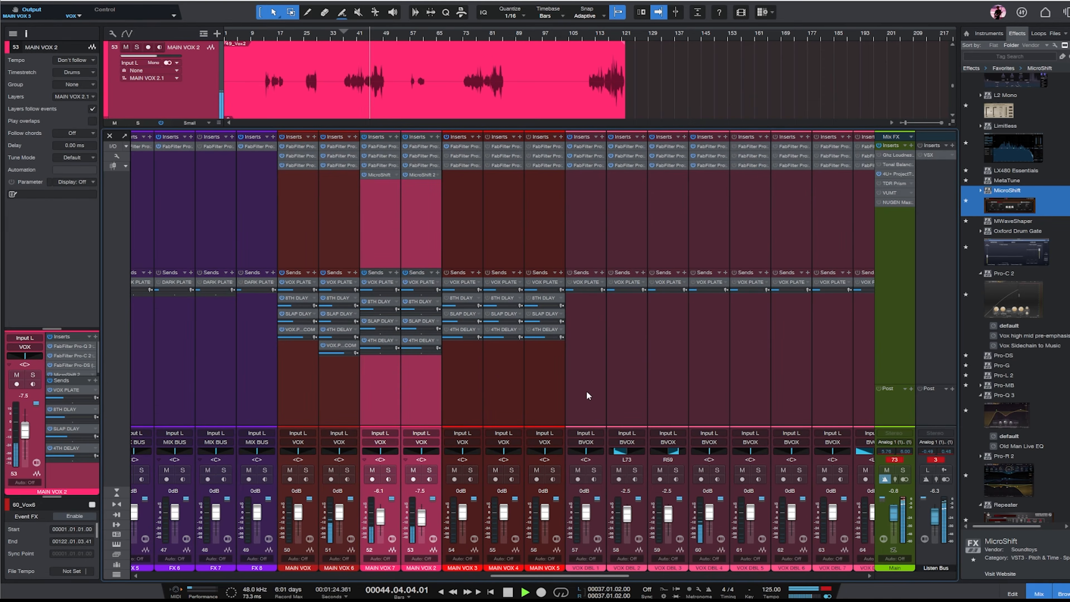
pyautogui.click(452, 204)
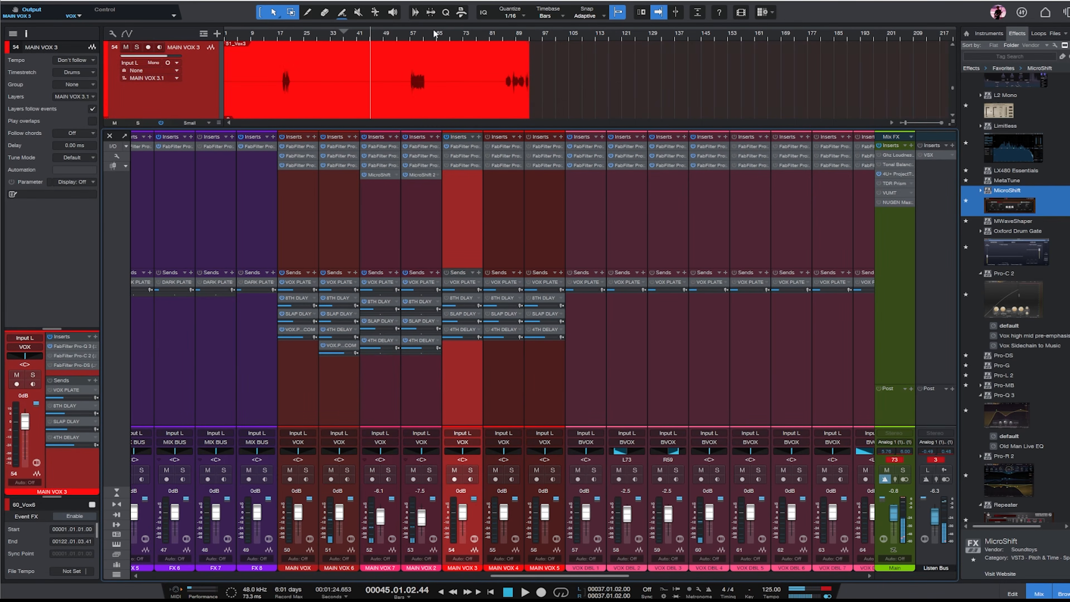
pyautogui.click(416, 33)
pyautogui.press('s')
pyautogui.press('space')
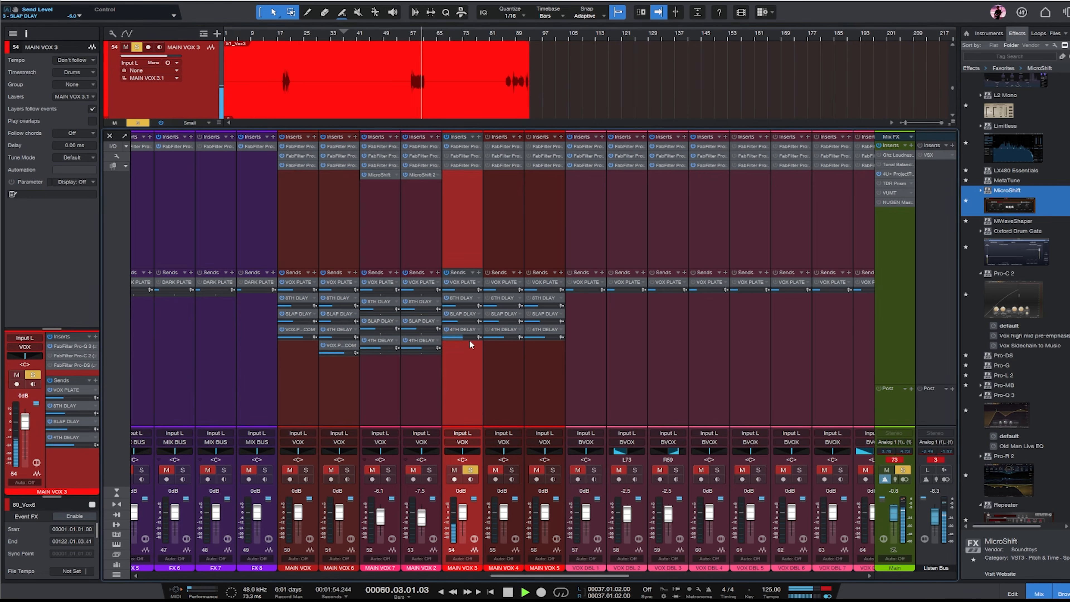
pyautogui.moveTo(457, 339); pyautogui.dragTo(457, 384)
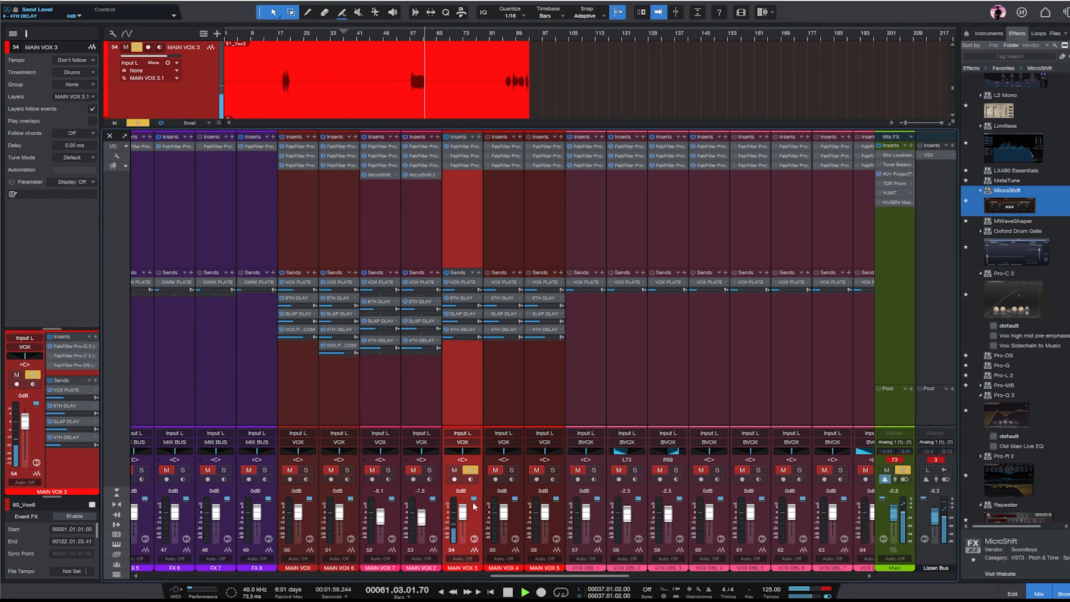
# - On MAIN VOX 3's Pro-Q 3, add a broad cut of about 5 dB near 262 Hz, move the low cut to about 310 Hz, and turn off solo
pyautogui.click(459, 146)
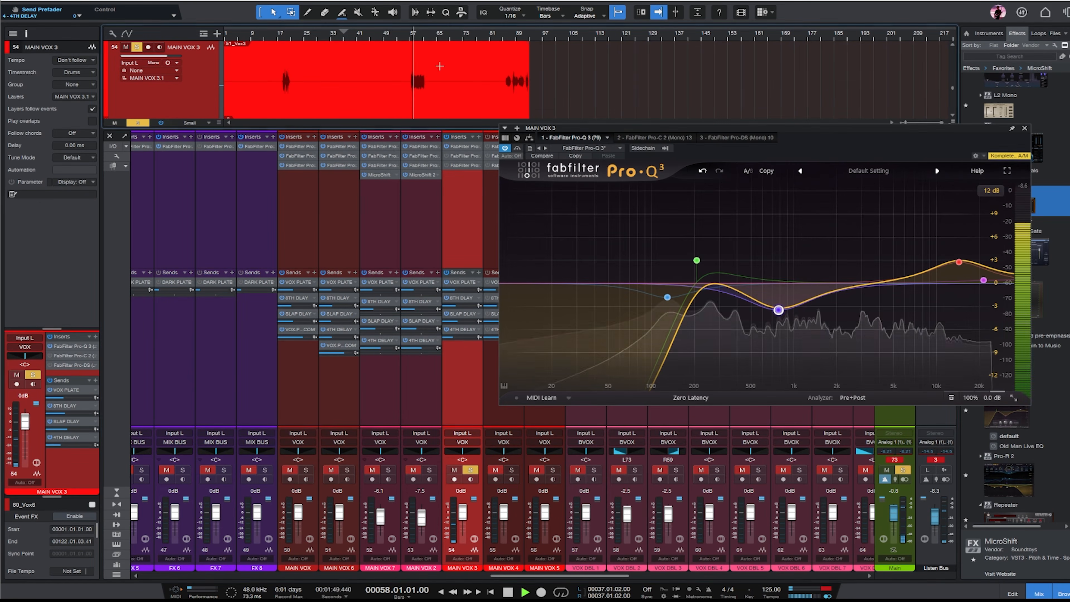
pyautogui.moveTo(710, 284); pyautogui.dragTo(711, 321)
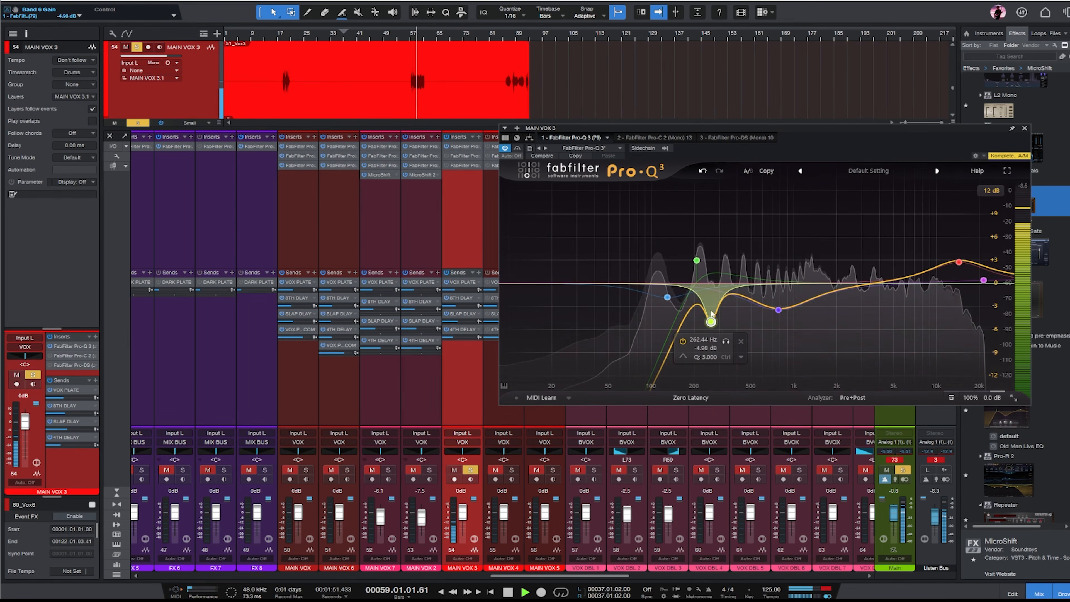
pyautogui.scroll(-5, 711, 321)
pyautogui.moveTo(696, 261); pyautogui.dragTo(721, 263)
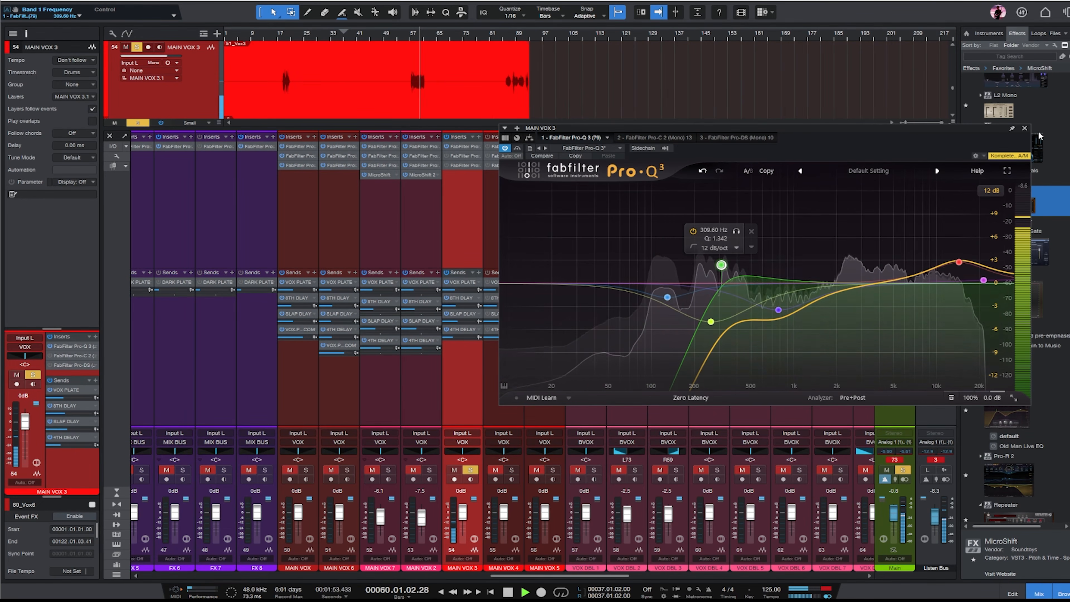
pyautogui.click(1024, 128)
pyautogui.press('s')
# - Audition MAIN VOX 4 in solo from about bar 86 and turn its solo off
pyautogui.click(510, 399)
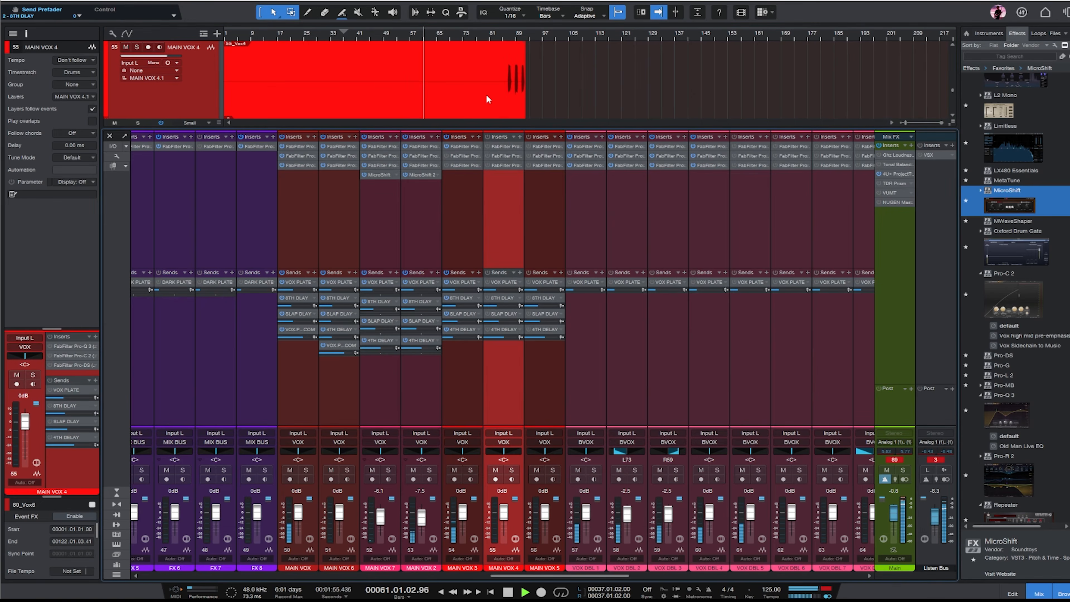
pyautogui.click(507, 37)
pyautogui.press('s')
pyautogui.press('e')
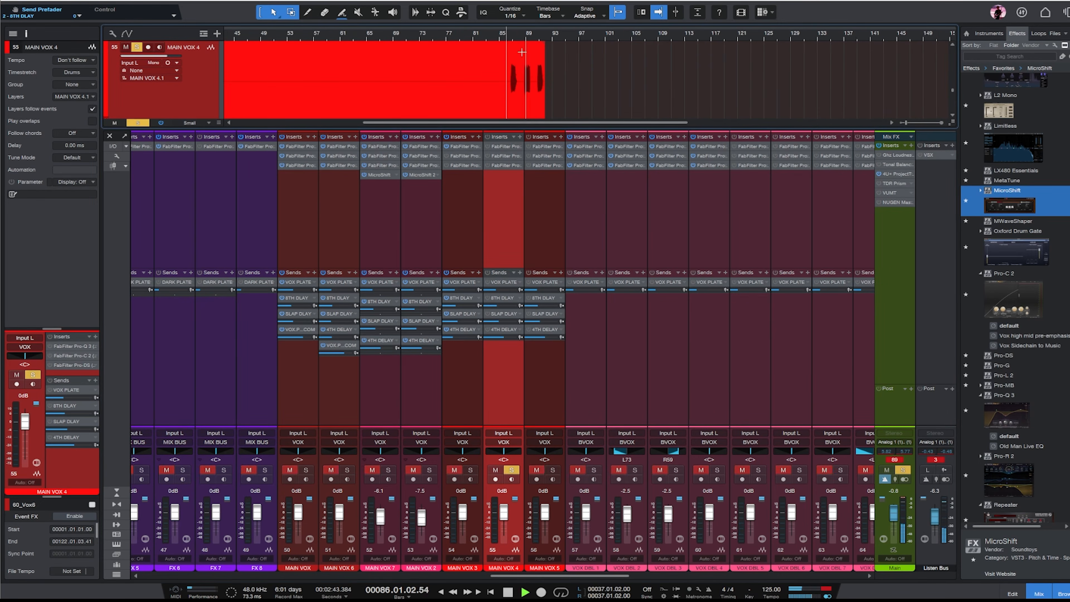
pyautogui.press('w')
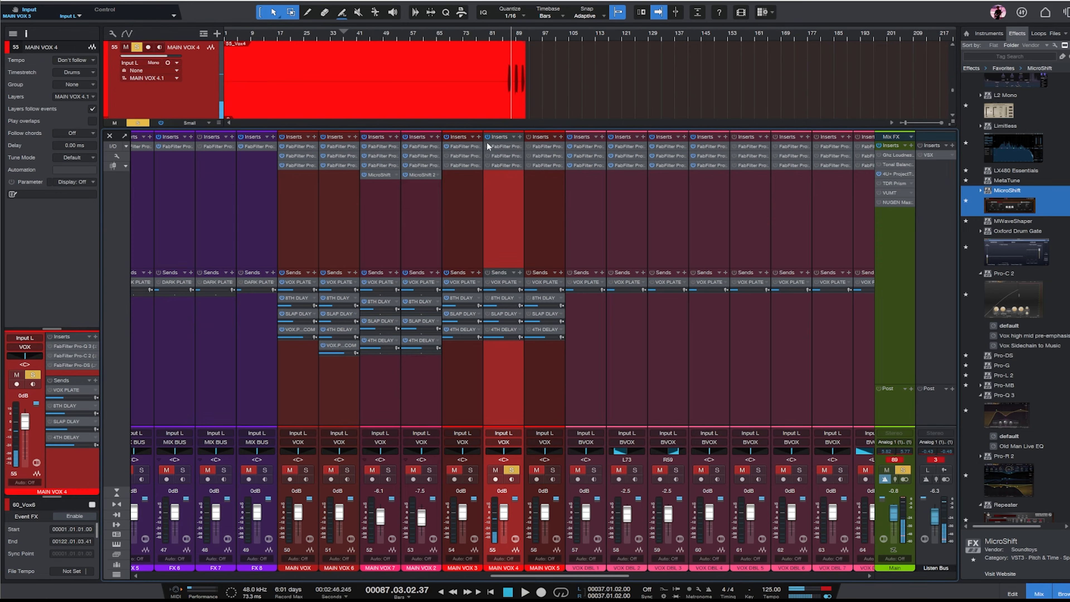
pyautogui.press('e')
pyautogui.click(511, 470)
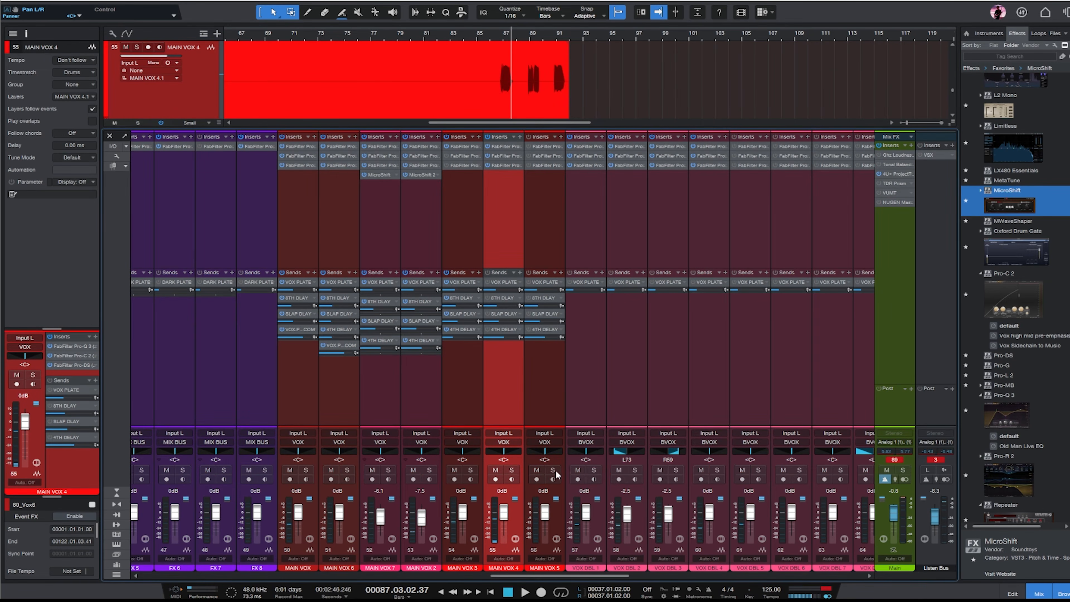
# - Solo MAIN VOX 5, enable its inserts and sends, and play its last section near bar 104
pyautogui.click(552, 470)
pyautogui.click(534, 244)
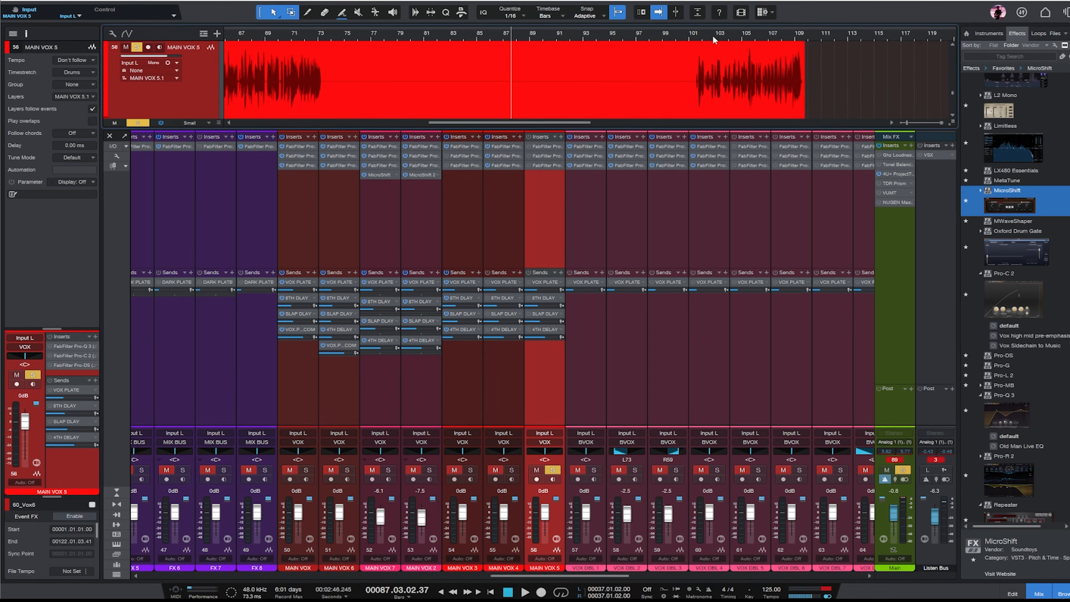
pyautogui.click(529, 138)
pyautogui.press('w')
pyautogui.press('w')
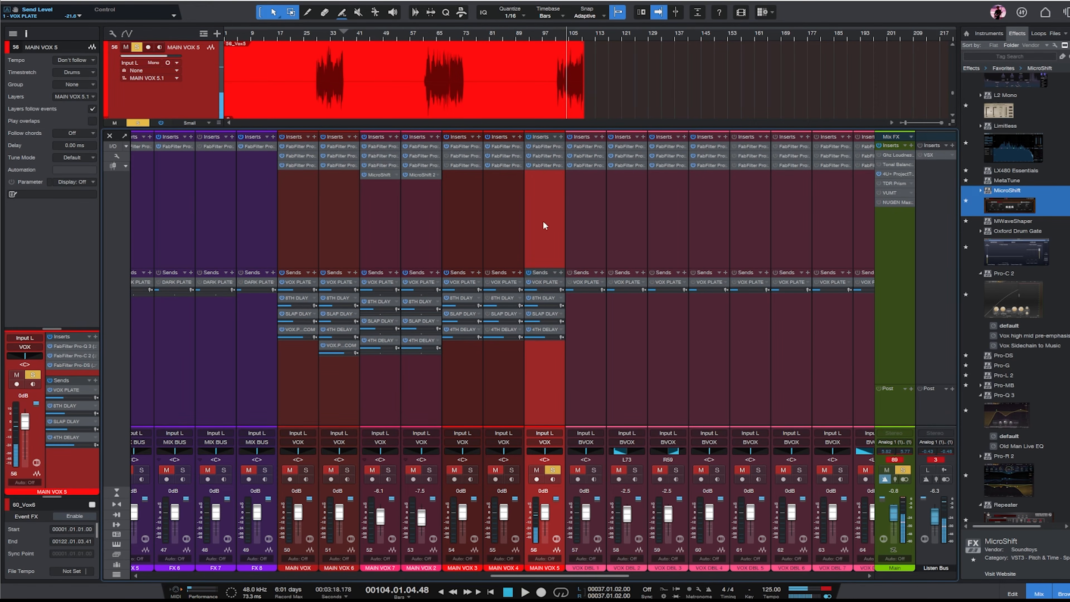
# - On MAIN VOX 5's Pro-Q 3, set the low cut to about 174 Hz, the low-mid dip to about 491 Hz, and a slight boost near 2.3 kHz
pyautogui.click(548, 147)
pyautogui.click(325, 36)
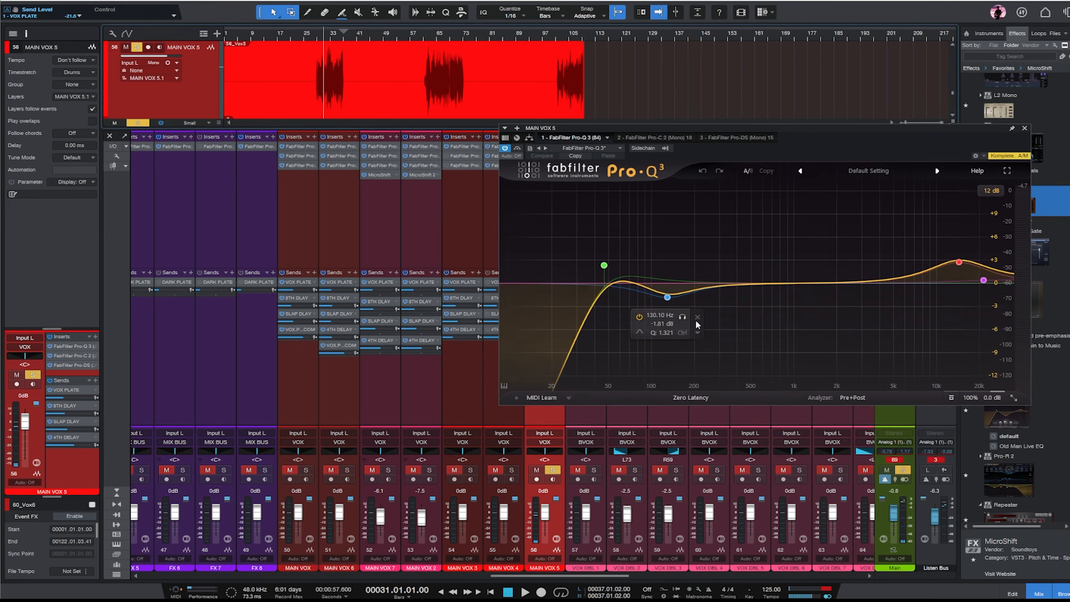
pyautogui.moveTo(714, 334); pyautogui.dragTo(687, 270)
pyautogui.click(847, 281)
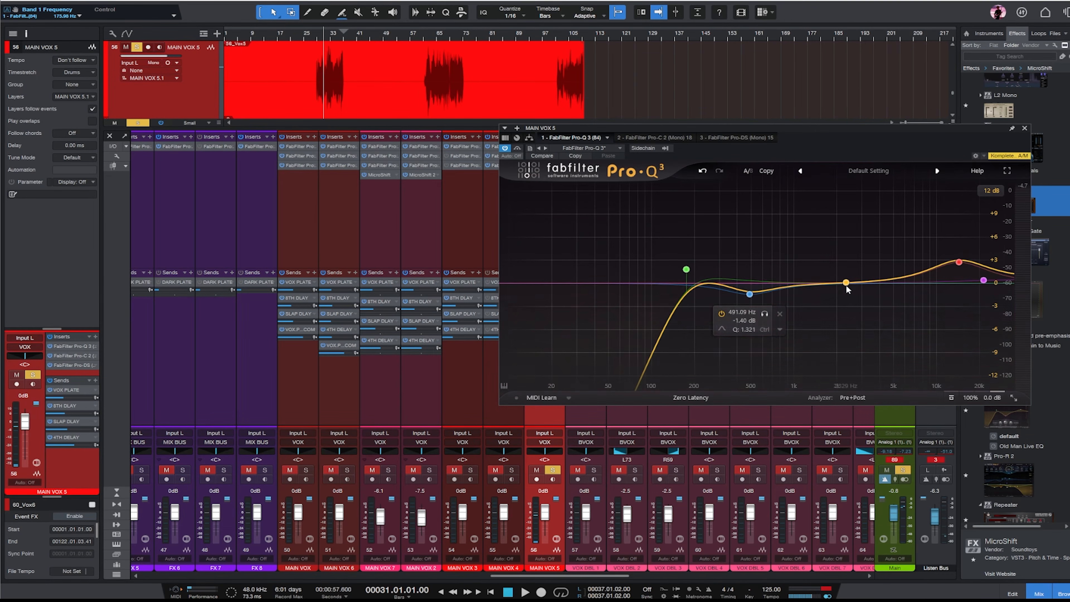
pyautogui.click(1025, 127)
# - Hide the mixer, place the MAIN VOX 5 track directly below MAIN VOX 6 in the arrangement, and turn off its solo
pyautogui.click(1039, 594)
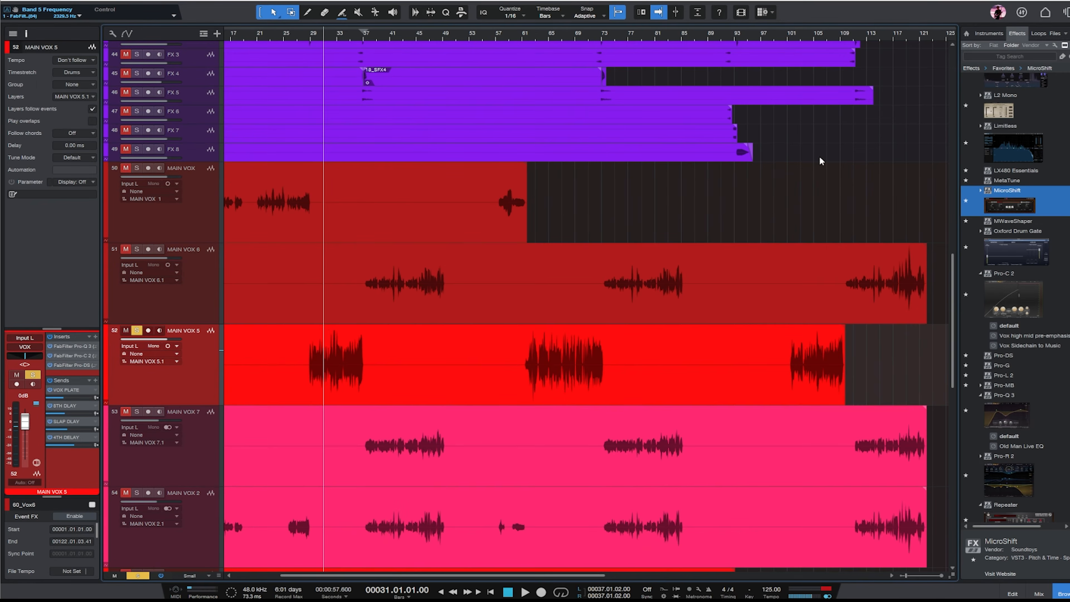
pyautogui.click(136, 330)
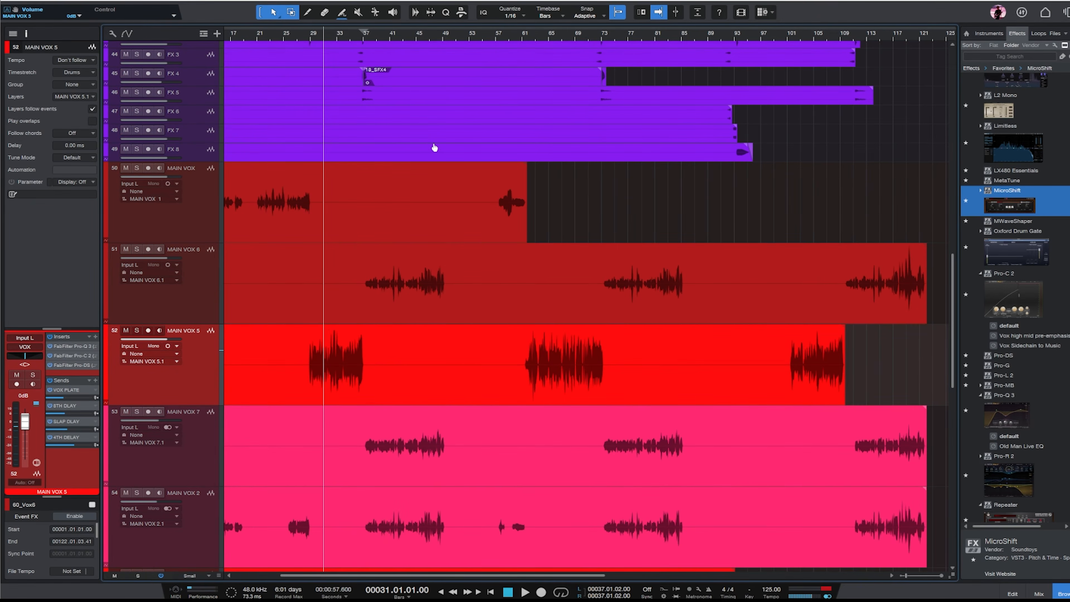
pyautogui.press('w')
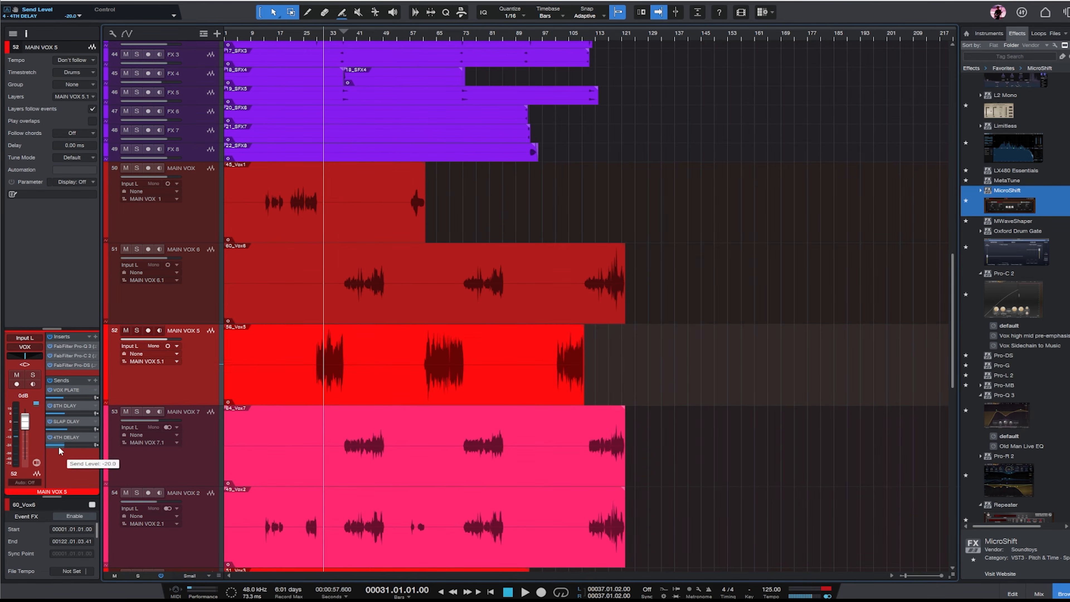
# - Play from bar 31 and add a cut of about 2.9 dB near 264 Hz to MAIN VOX 5's Pro-Q 3
pyautogui.press('space')
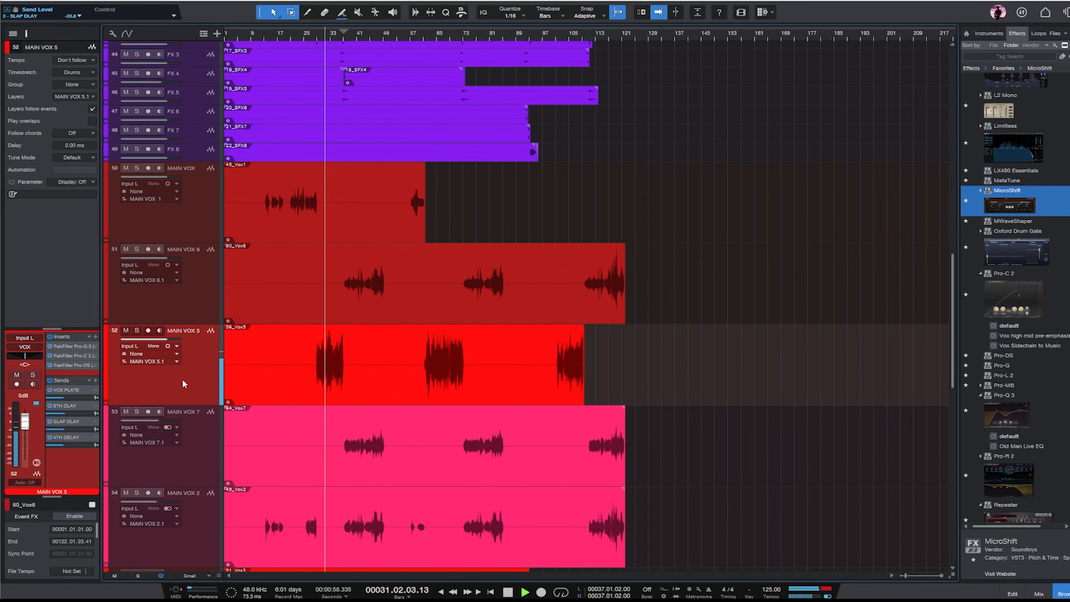
pyautogui.doubleClick(70, 346)
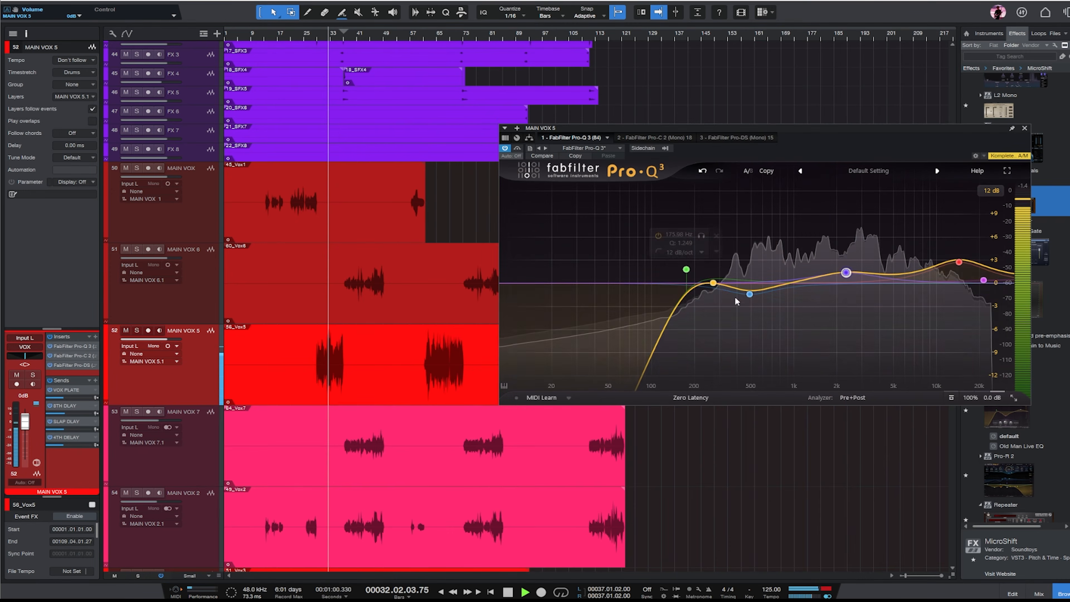
pyautogui.moveTo(699, 285); pyautogui.dragTo(711, 306)
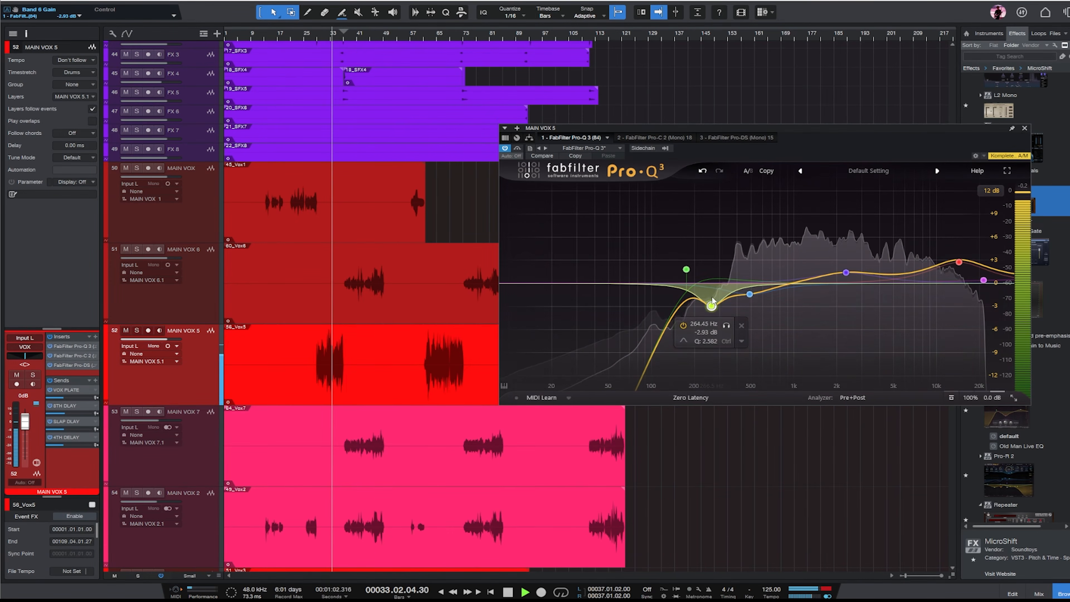
# - Raise MAIN VOX 5's Pro-Q 3 low cut to about 222 Hz and add a VOX.PARA.COM send at about -6.3 dB
pyautogui.moveTo(686, 269); pyautogui.dragTo(701, 271)
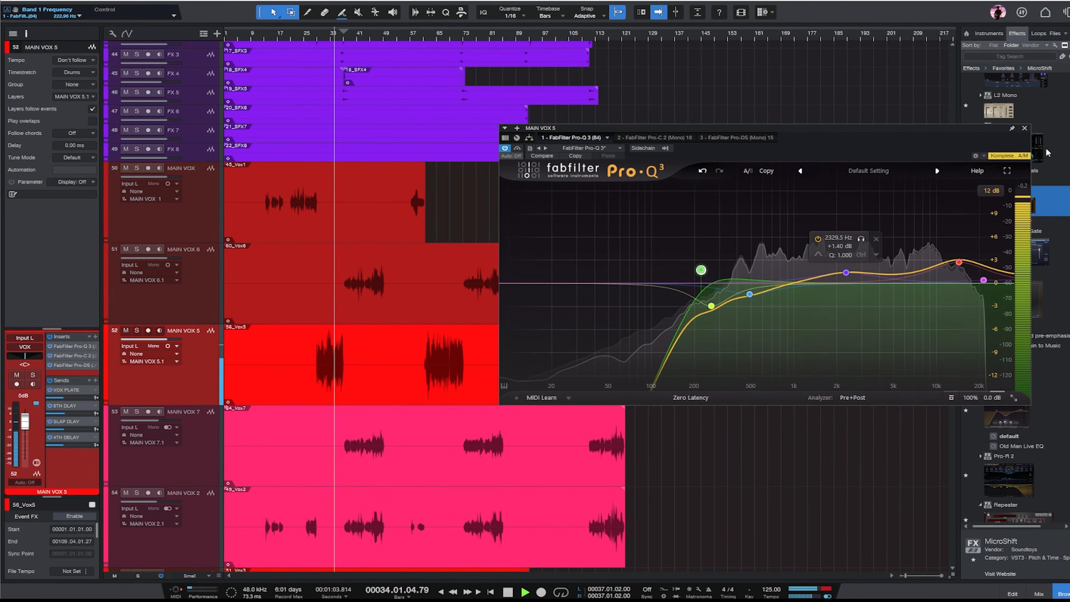
pyautogui.click(1024, 129)
pyautogui.click(95, 380)
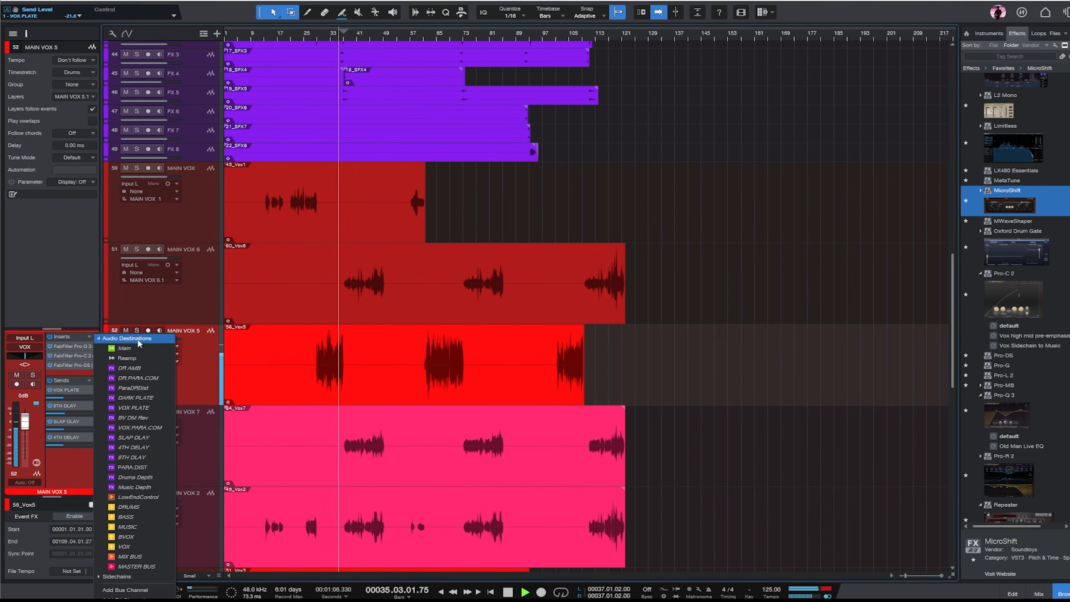
pyautogui.click(139, 428)
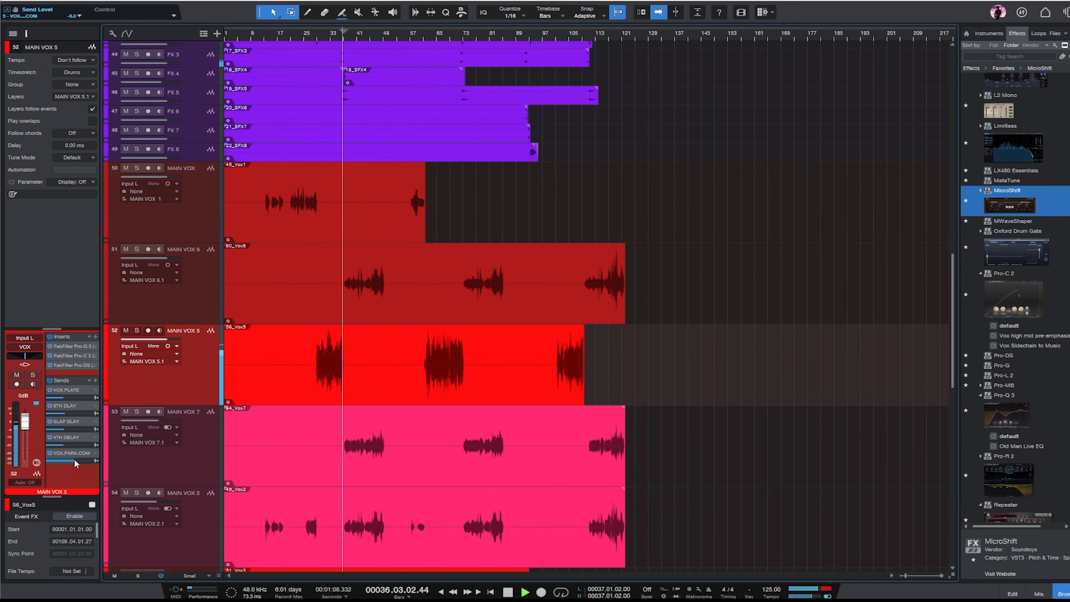
pyautogui.moveTo(75, 463); pyautogui.dragTo(73, 464)
# - Select VOX DBL 11 through 14, solo them together, and play their section near bar 39
pyautogui.scroll(-5, 717, 168)
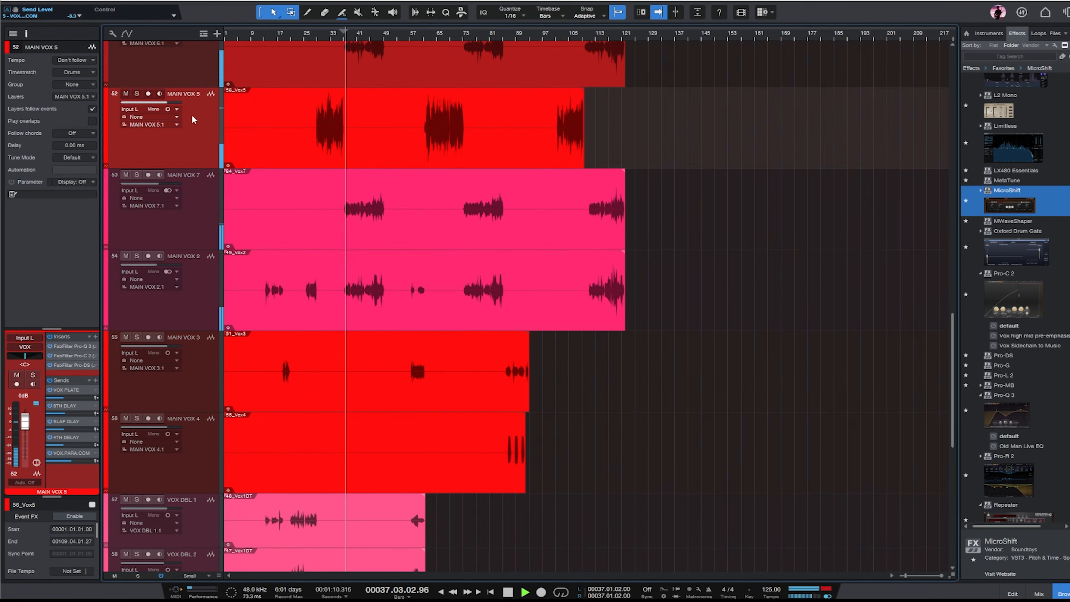
pyautogui.scroll(1, 202, 135)
pyautogui.click(211, 137)
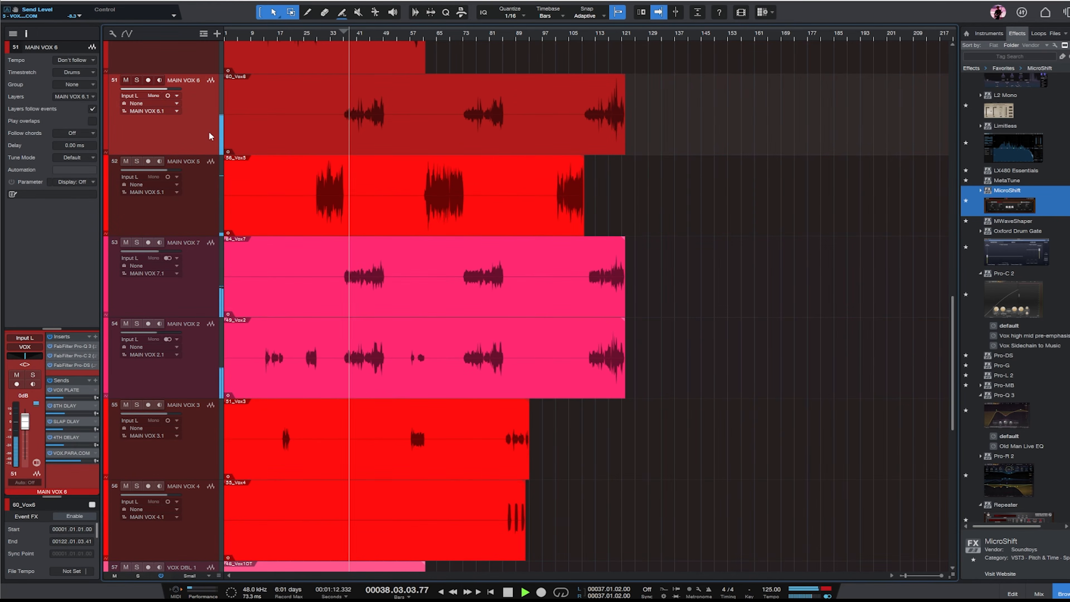
pyautogui.scroll(-6, 255, 444)
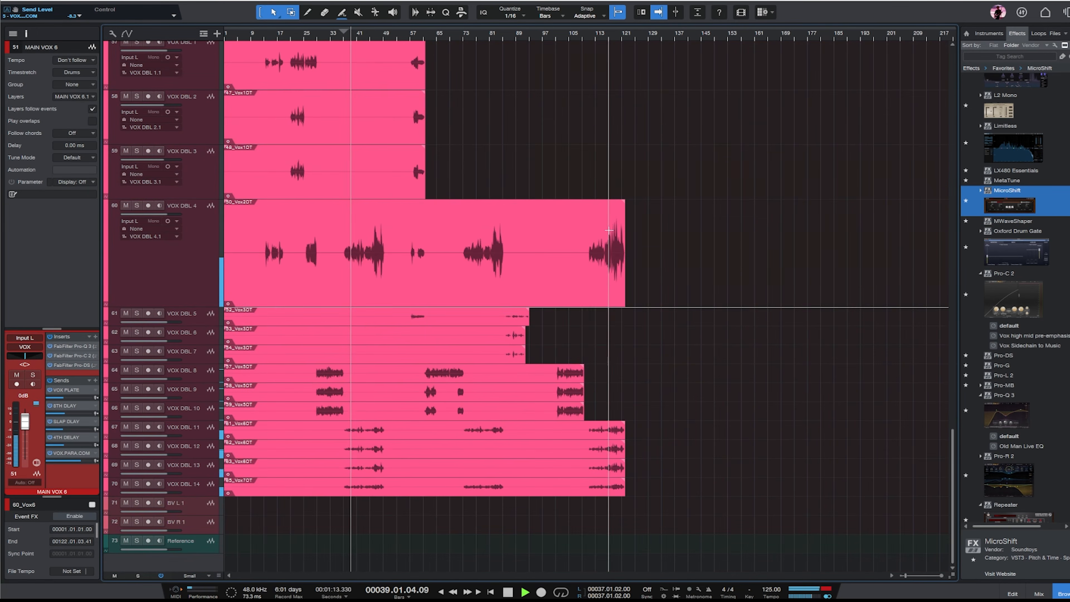
pyautogui.click(199, 433)
pyautogui.keyDown('shift'); pyautogui.click(198, 489); pyautogui.keyUp('shift')
pyautogui.press('s')
pyautogui.press('e')
pyautogui.press('e')
pyautogui.press('space')
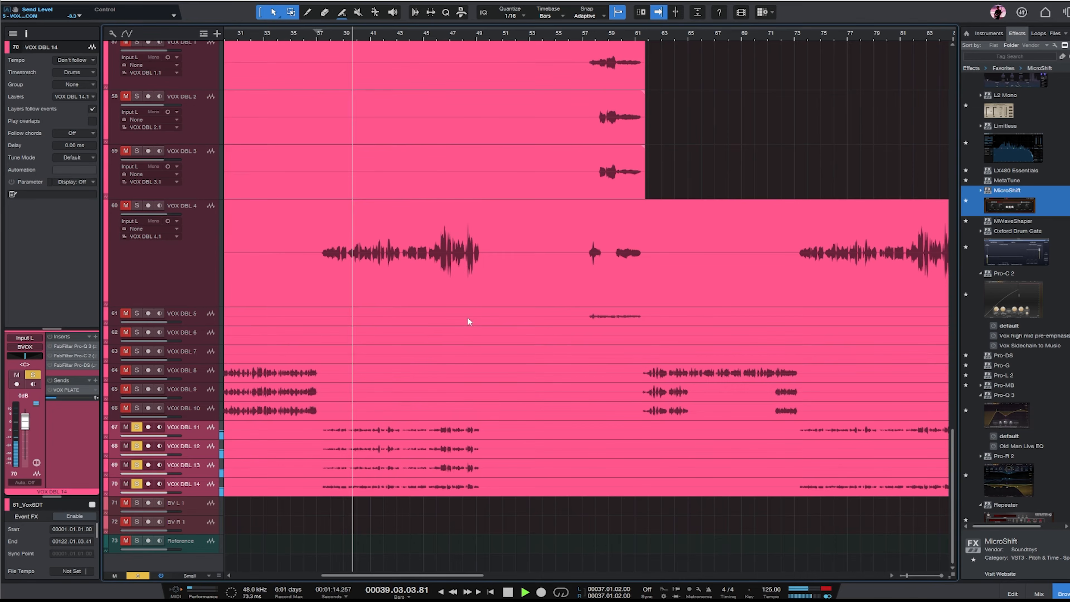
pyautogui.press('w')
# - Pan VOX DBL 11 and VOX DBL 13 to the left and VOX DBL 12 and VOX DBL 14 to the right
pyautogui.click(202, 432)
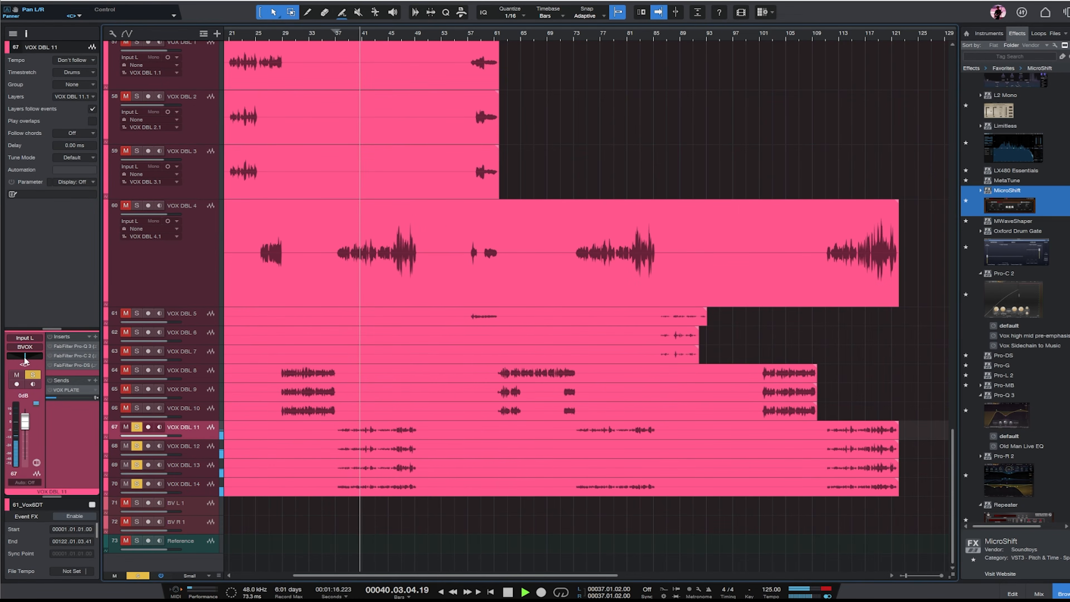
pyautogui.click(194, 453)
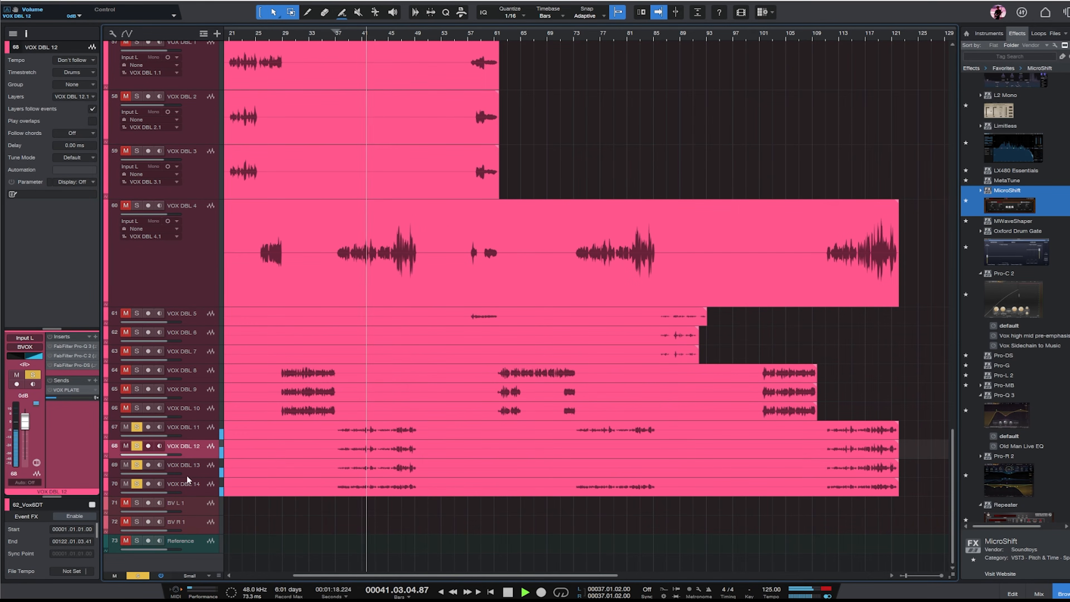
pyautogui.click(198, 475)
pyautogui.click(203, 491)
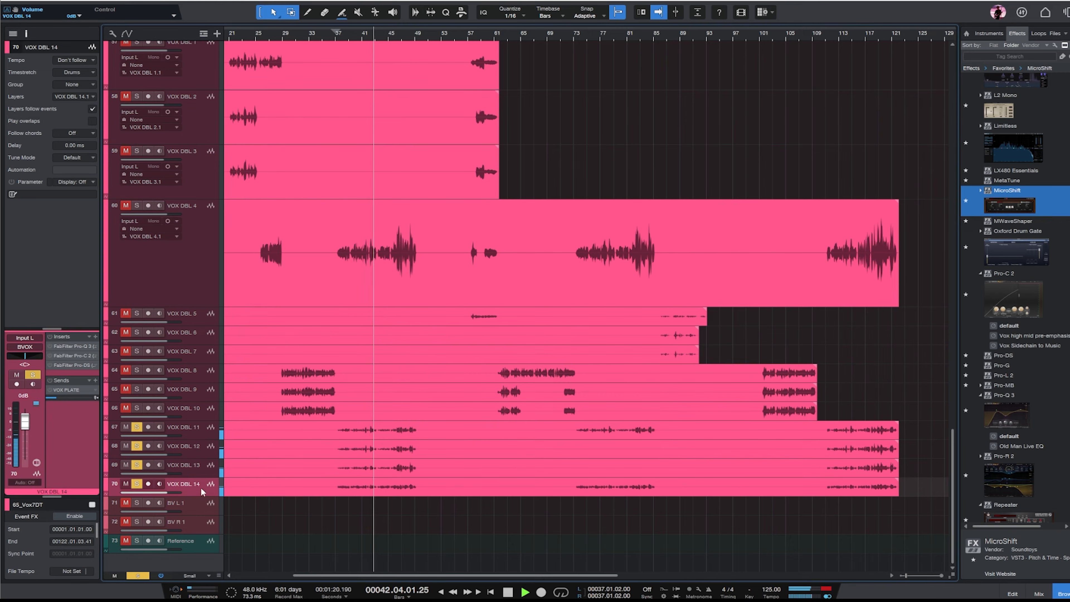
pyautogui.moveTo(32, 357); pyautogui.dragTo(451, 369)
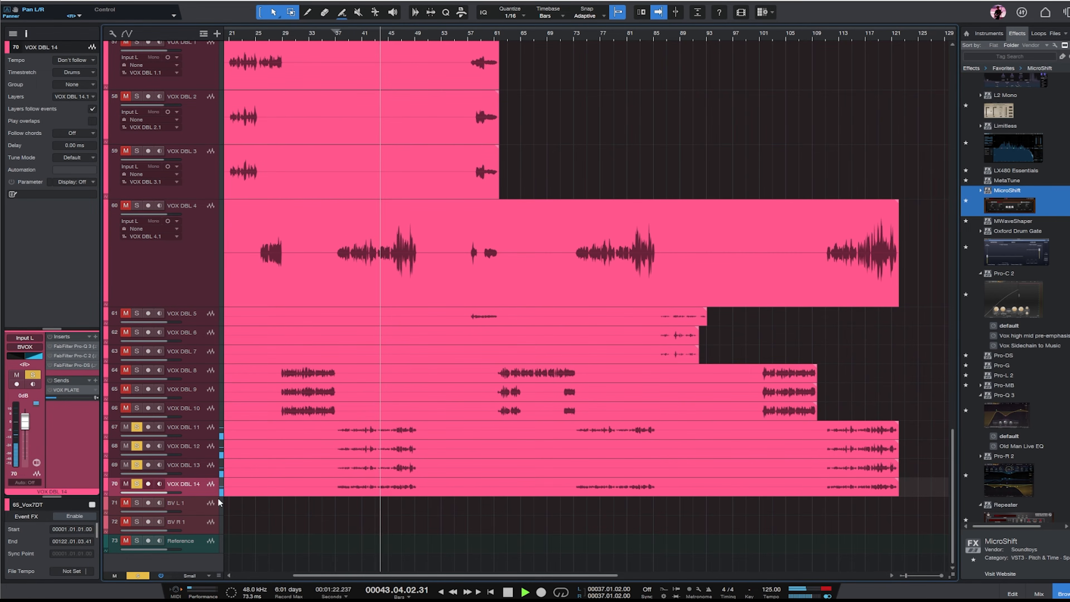
# - Turn off VOX DBL 14's solo, enlarge its track height, and play VOX DBL 11 to 13 from bar 37
pyautogui.press('e')
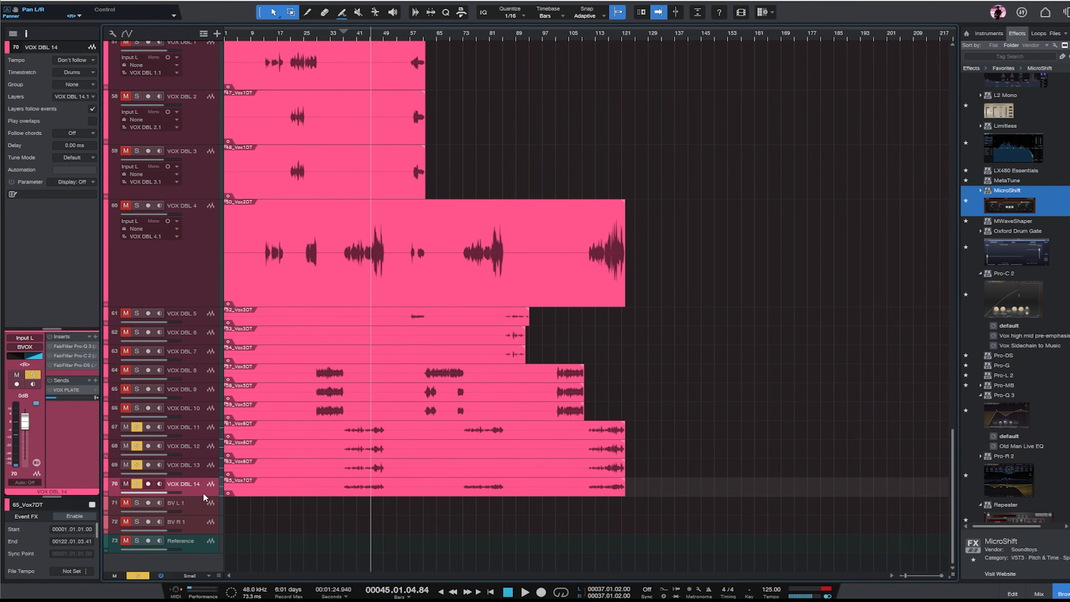
pyautogui.moveTo(205, 496); pyautogui.dragTo(214, 554)
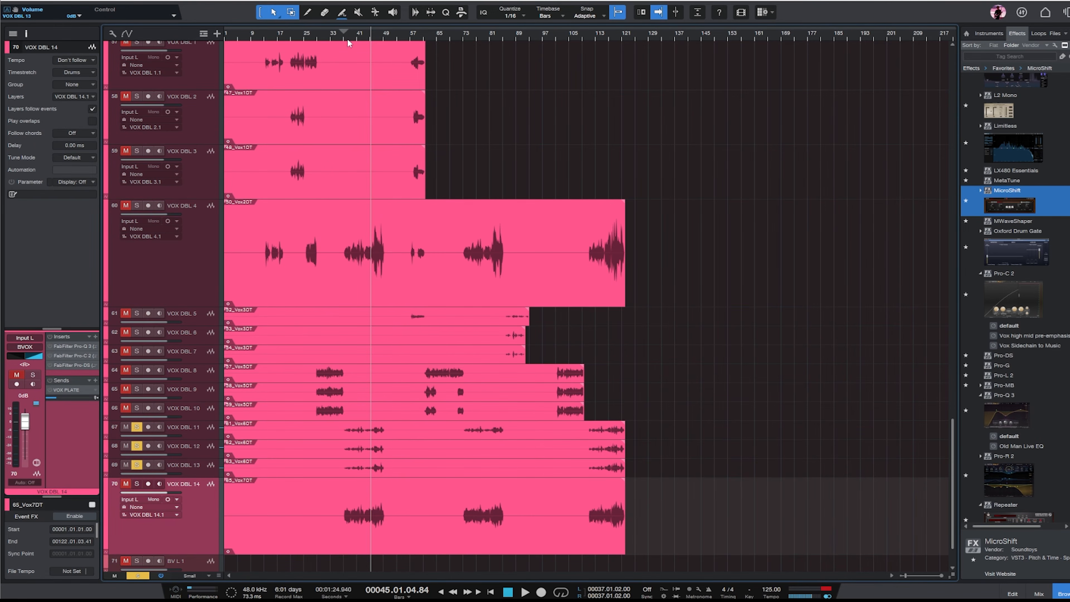
pyautogui.press('space')
# - Review the panning of VOX DBL 11 and VOX DBL 12, and pan VOX DBL 13 to the right
pyautogui.click(219, 437)
pyautogui.press('e')
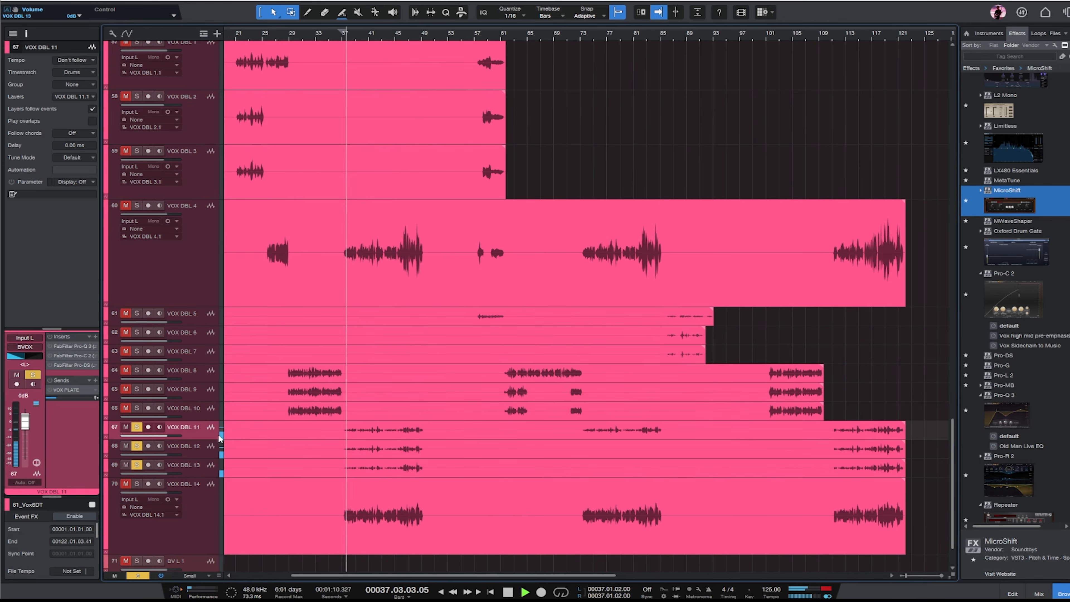
pyautogui.click(194, 440)
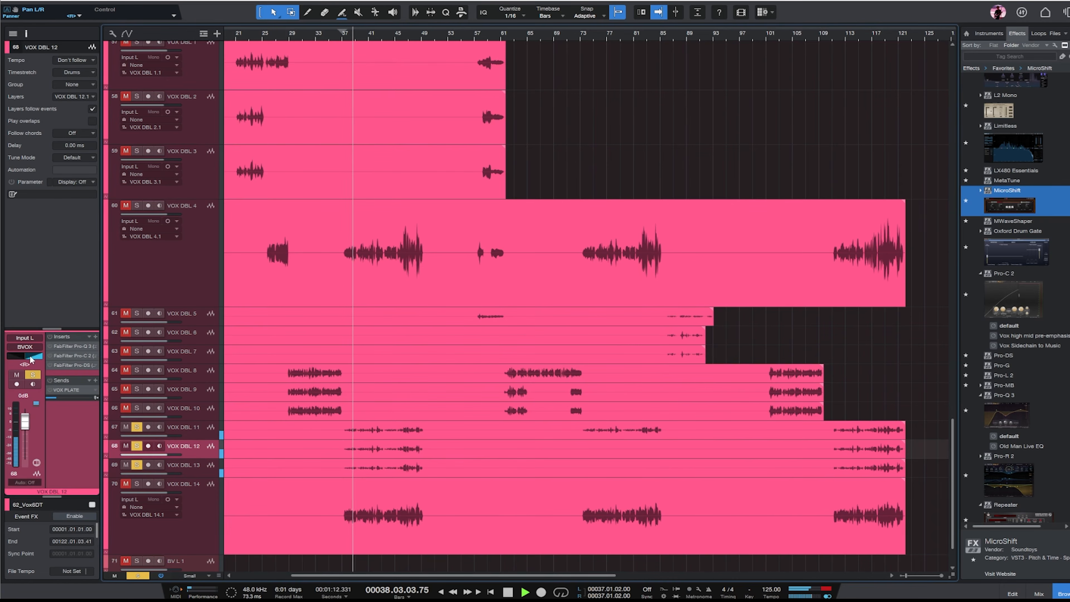
pyautogui.click(194, 466)
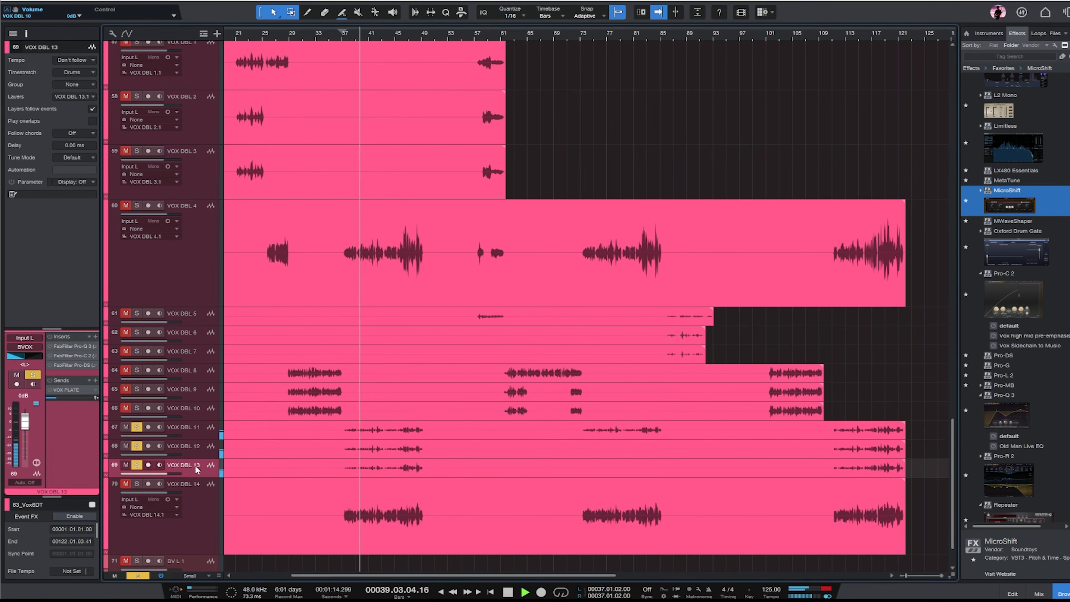
pyautogui.moveTo(23, 359); pyautogui.dragTo(41, 360)
# - Enable the inserts on VOX DBL 11, VOX DBL 12 and VOX DBL 13 together
pyautogui.click(202, 438)
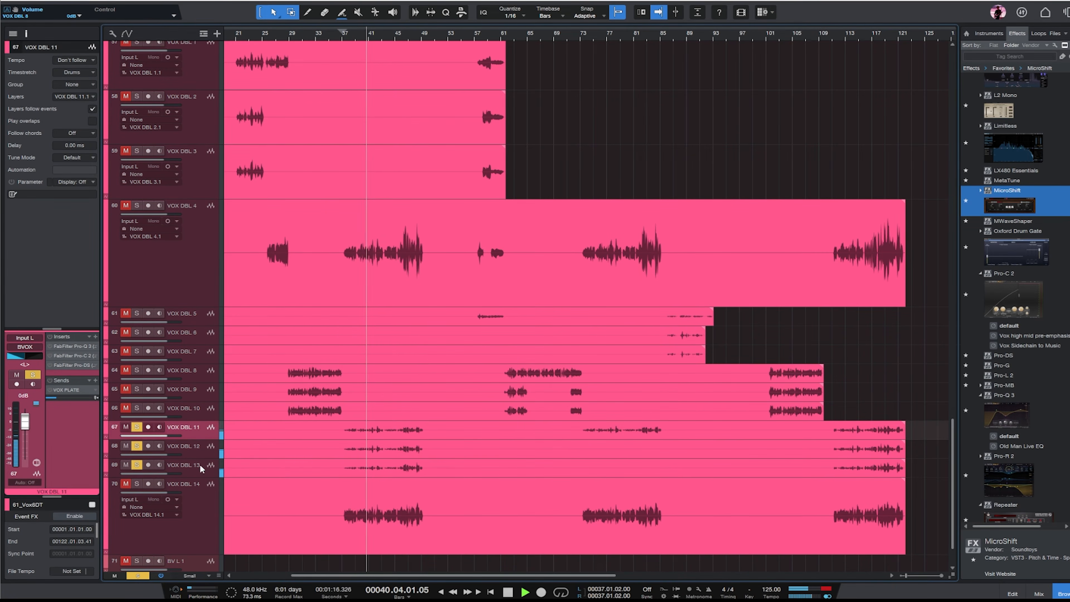
pyautogui.keyDown('shift'); pyautogui.click(200, 465); pyautogui.keyUp('shift')
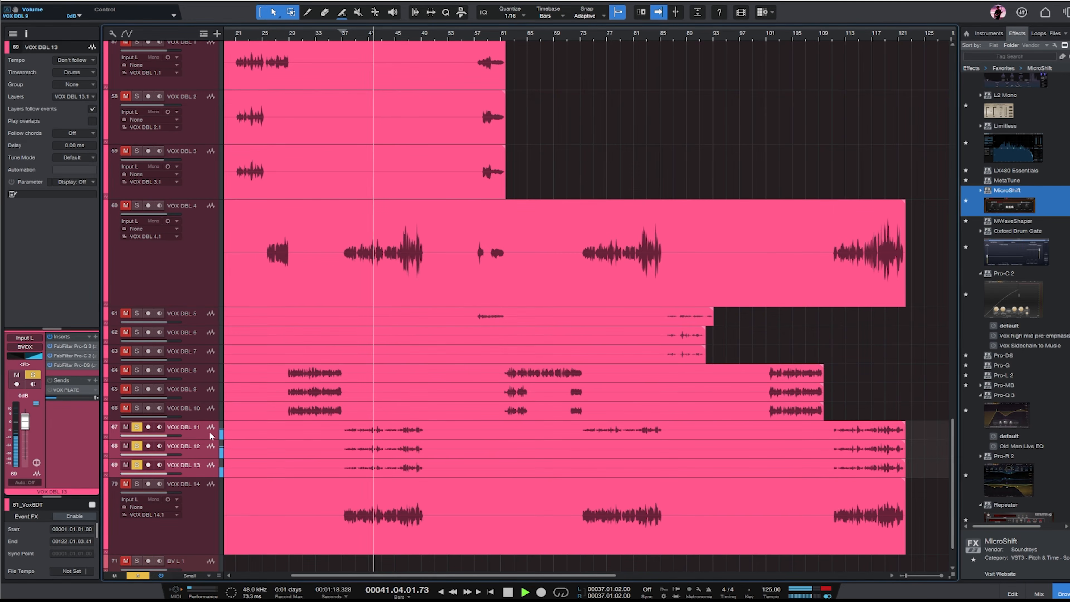
pyautogui.click(201, 431)
# - Raise the Pro-Q 3 low cuts on VOX DBL 11 to 13, with about 413 Hz on VOX DBL 11 and 301 Hz on VOX DBL 13
pyautogui.doubleClick(69, 347)
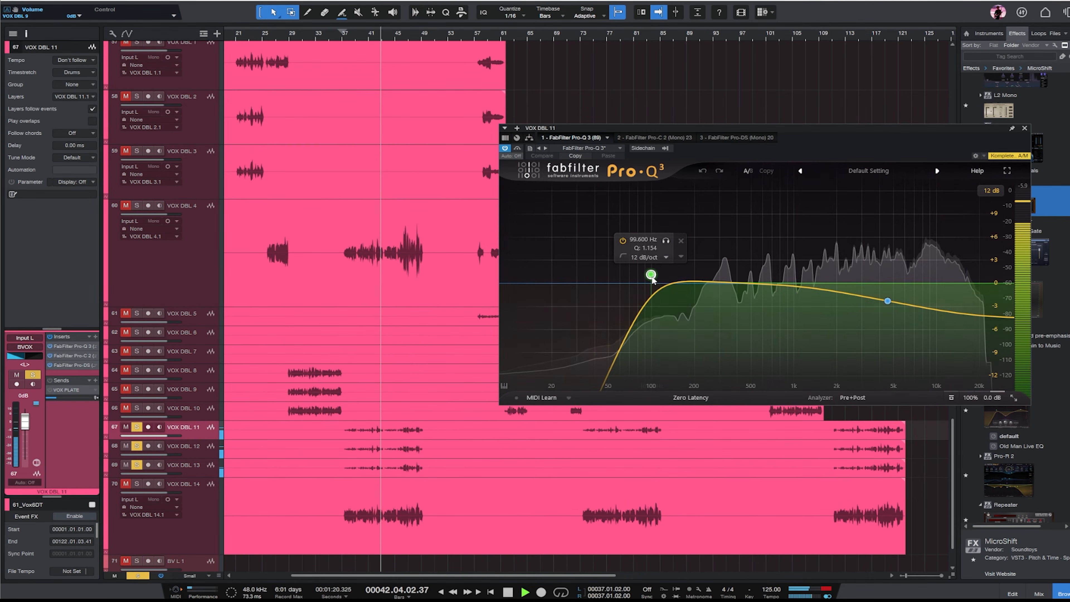
pyautogui.moveTo(652, 276); pyautogui.dragTo(741, 279)
pyautogui.click(201, 448)
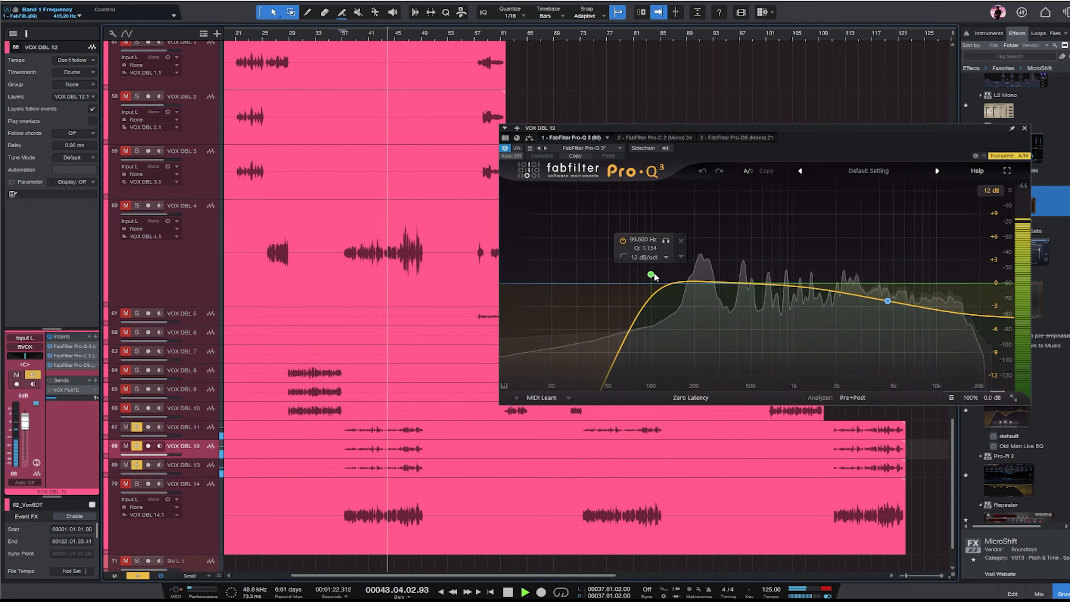
pyautogui.press('Down')
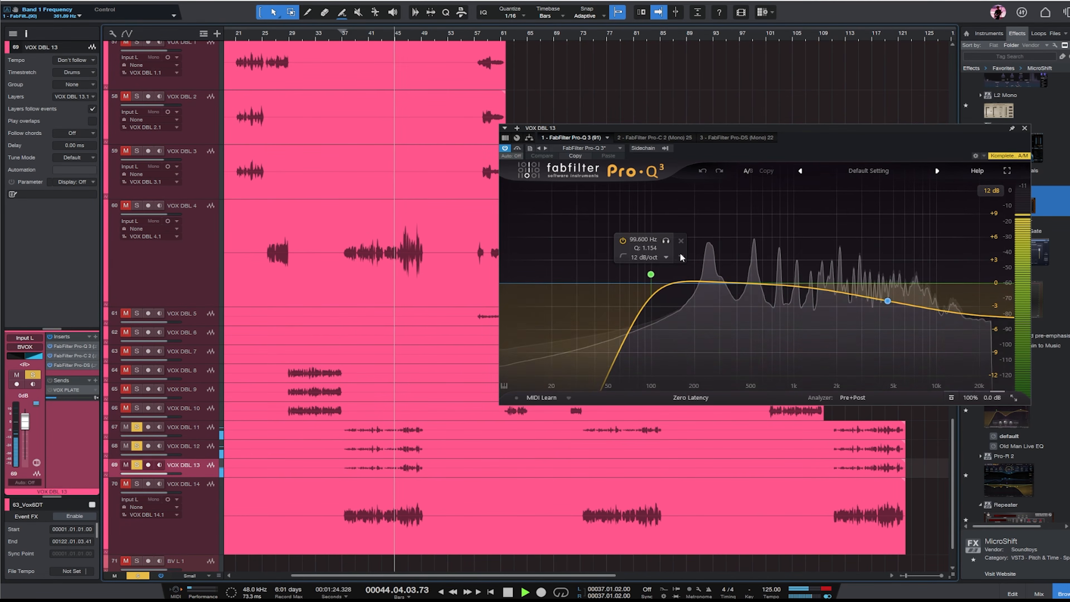
pyautogui.moveTo(652, 274); pyautogui.dragTo(720, 276)
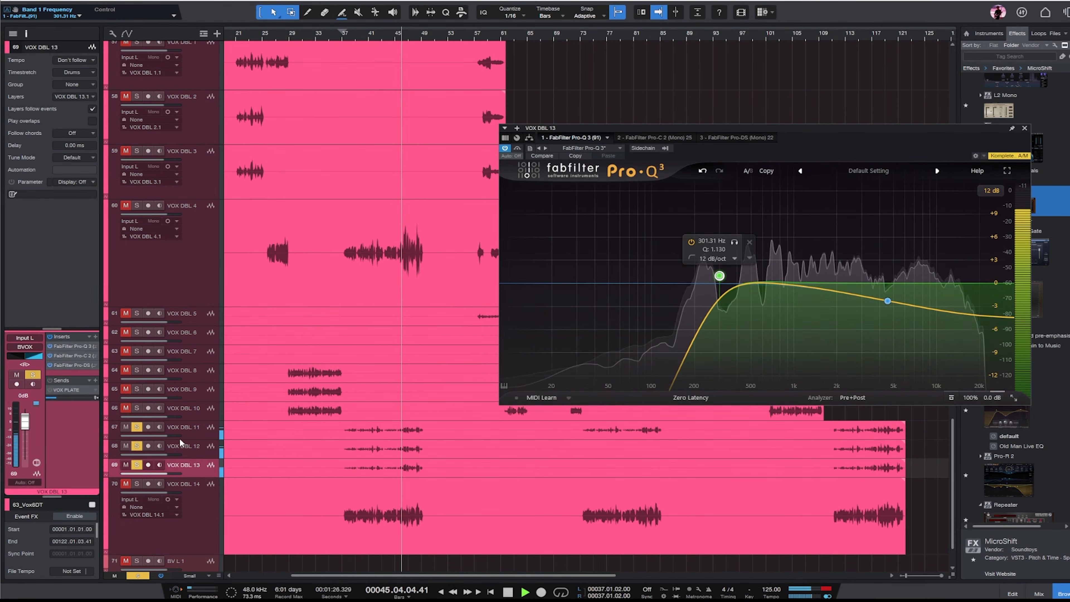
# - Reroute the VOX PLATE sends on VOX DBL 11, 12 and 13 to BV DM Rev and adjust their send levels
pyautogui.click(201, 434)
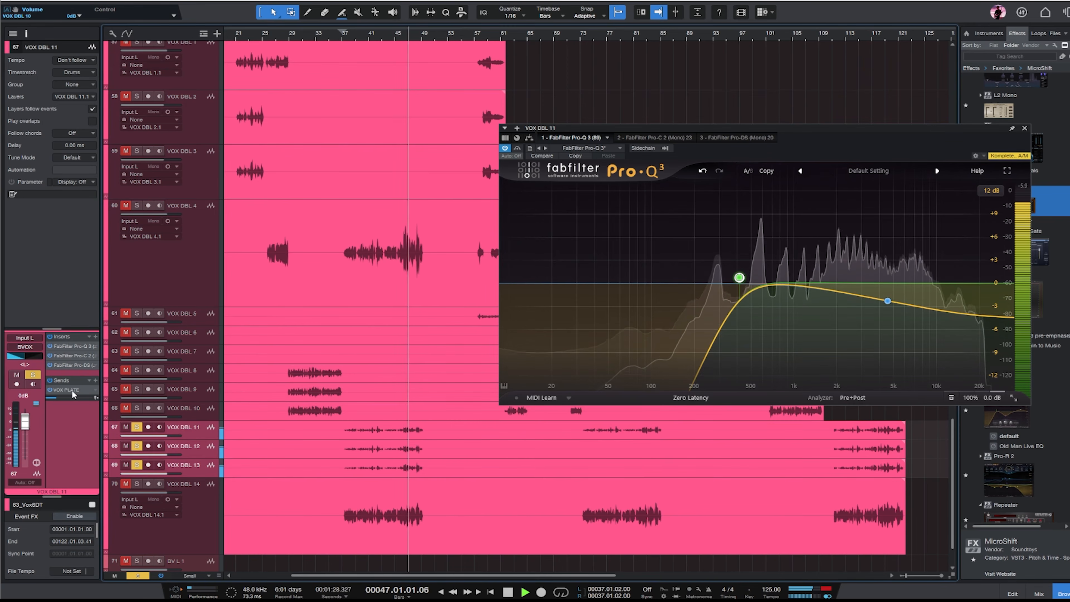
pyautogui.rightClick(93, 394)
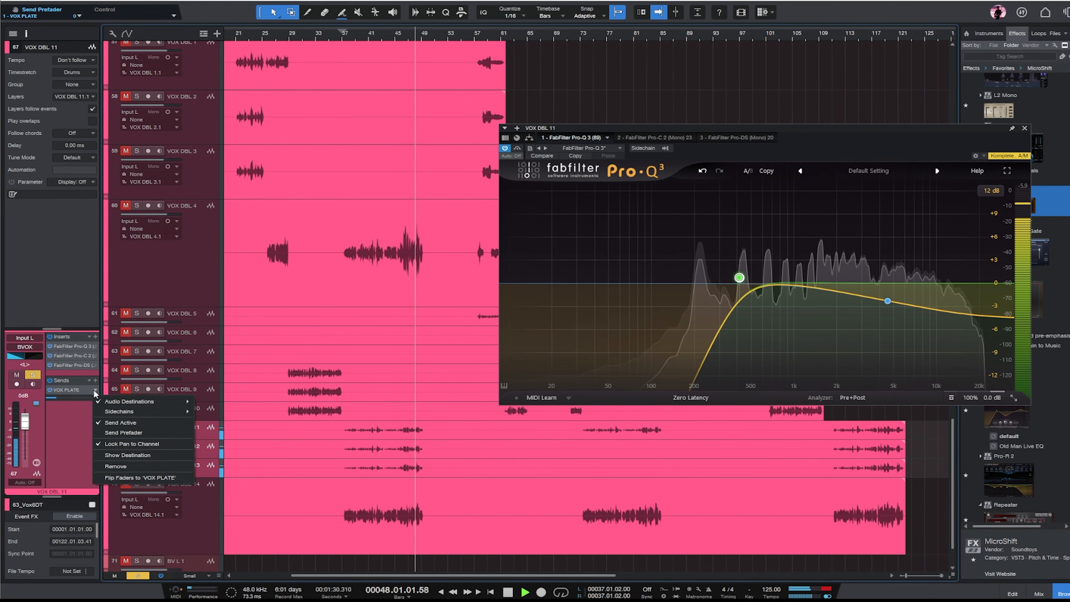
pyautogui.moveTo(187, 405)
pyautogui.click(229, 237)
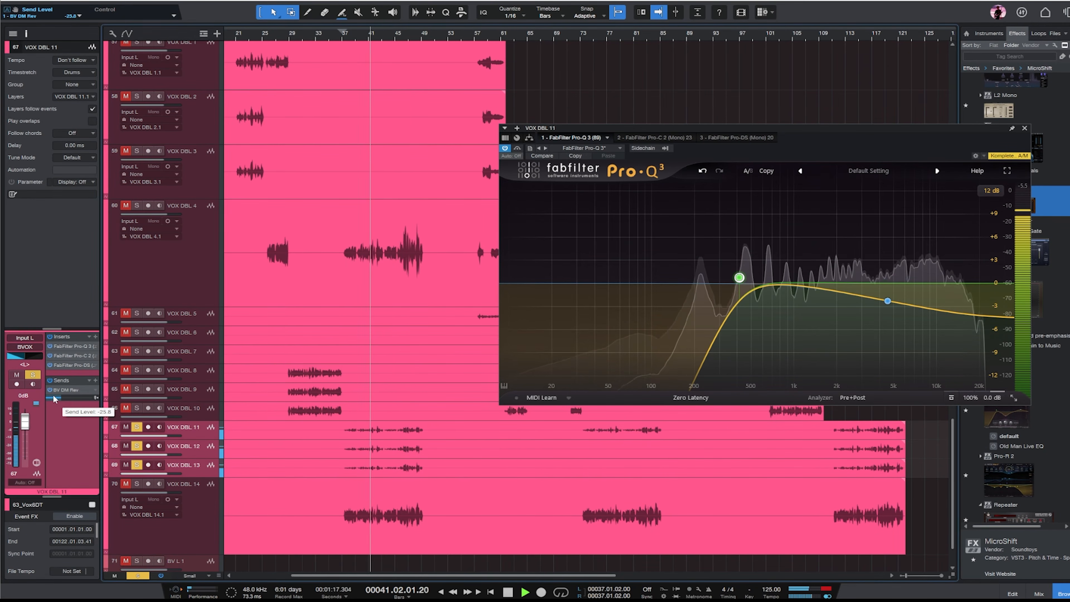
pyautogui.click(198, 446)
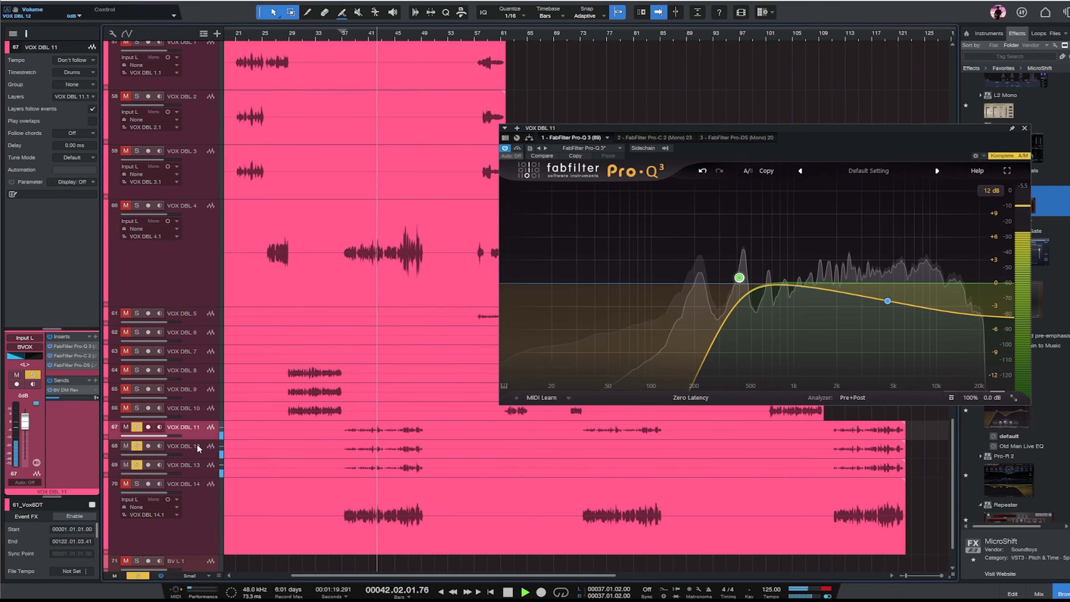
pyautogui.click(201, 468)
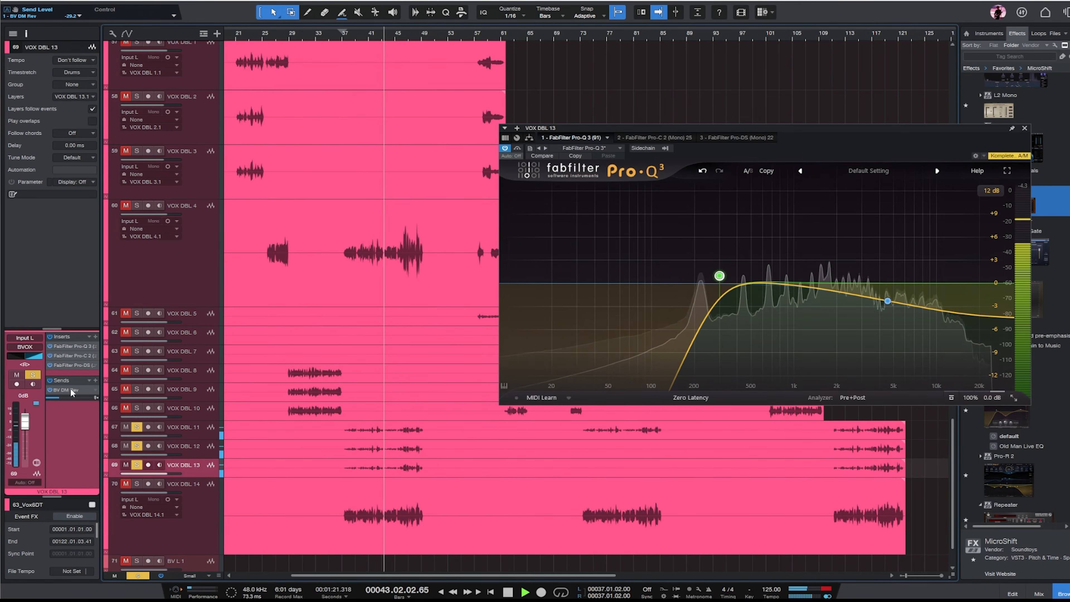
pyautogui.rightClick(55, 391)
pyautogui.click(88, 424)
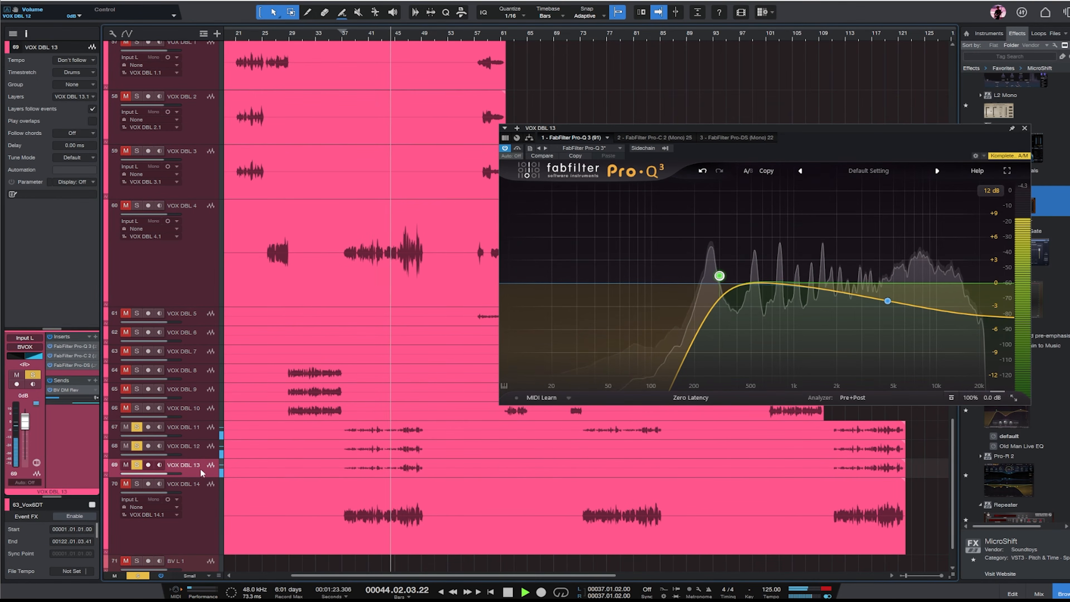
# - Turn off the solos on VOX DBL 11 to 13, solo VOX DBL 8 to 10, and play from about bar 33
pyautogui.press('space')
pyautogui.click(137, 427)
pyautogui.click(136, 445)
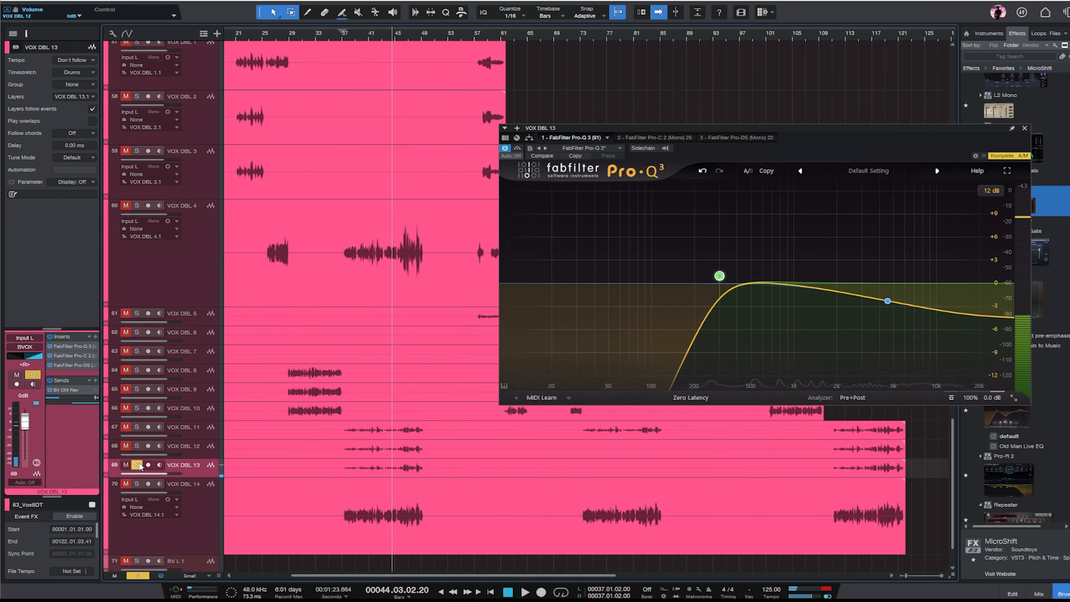
pyautogui.click(136, 465)
pyautogui.click(199, 378)
pyautogui.keyDown('shift'); pyautogui.click(199, 418); pyautogui.keyUp('shift')
pyautogui.press('s')
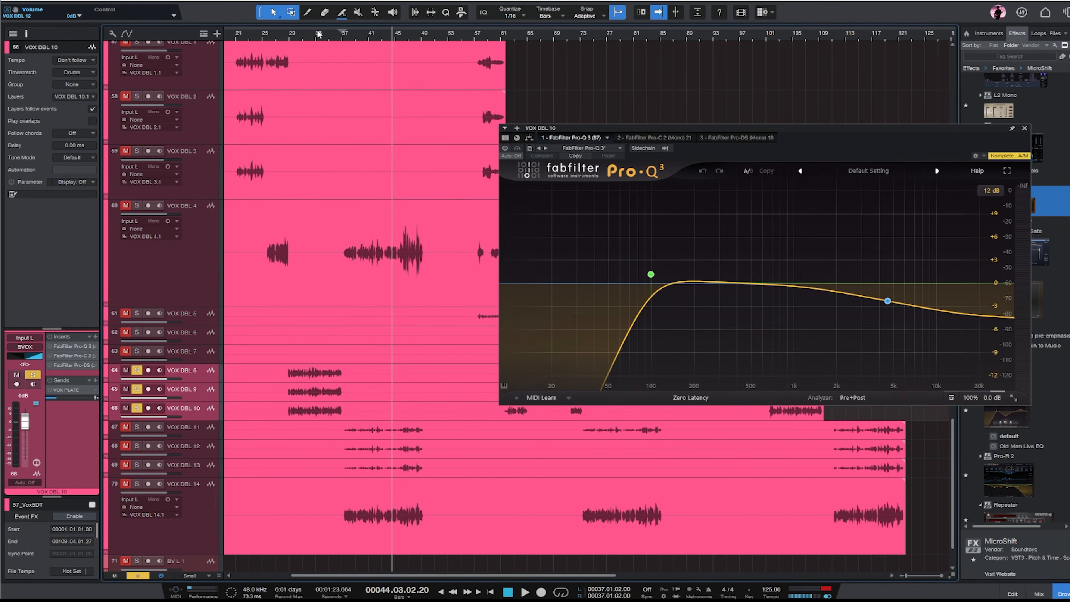
pyautogui.press('space')
# - Check the channel settings of VOX DBL 8, 9 and 10 and enable the inserts on all three
pyautogui.click(203, 390)
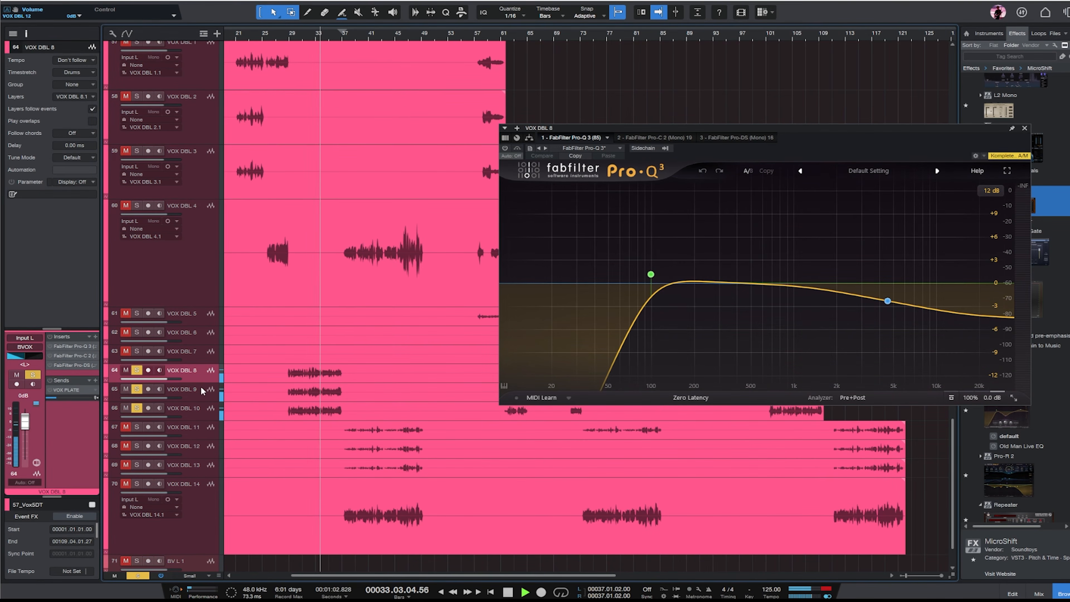
pyautogui.click(203, 410)
pyautogui.click(197, 377)
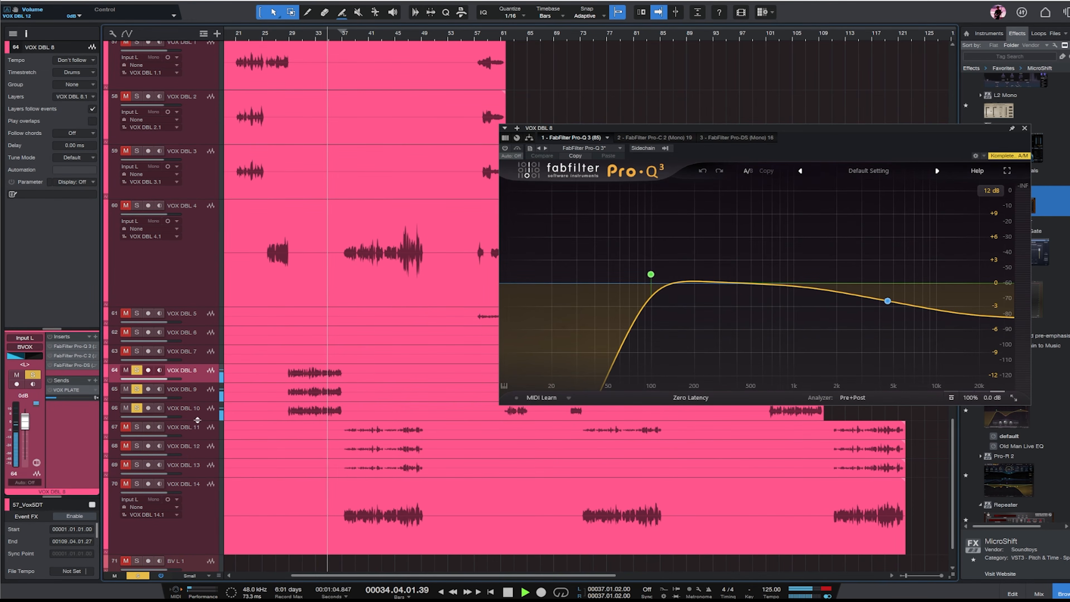
pyautogui.keyDown('shift'); pyautogui.click(196, 416); pyautogui.keyUp('shift')
pyautogui.click(49, 337)
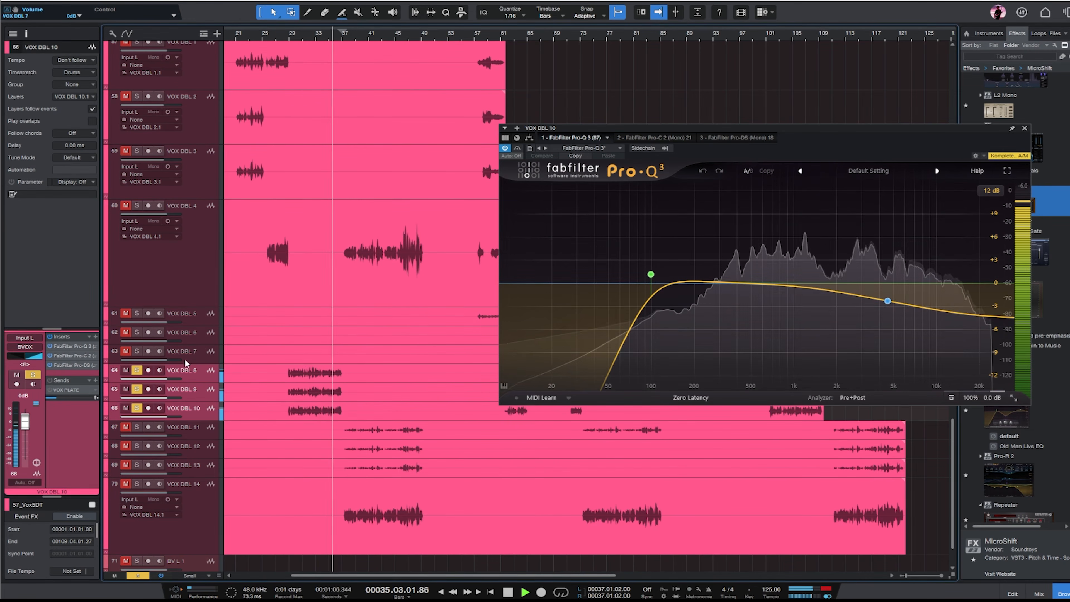
# - Raise the low cut in VOX DBL 8's Pro-Q 3 to about 530 Hz
pyautogui.click(197, 378)
pyautogui.click(64, 346)
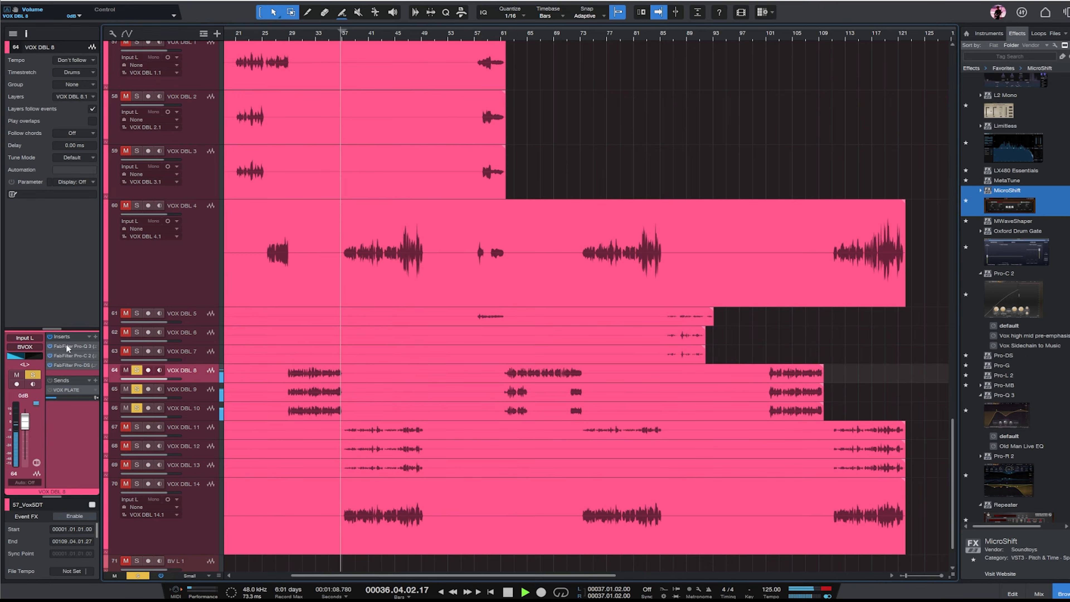
pyautogui.click(68, 346)
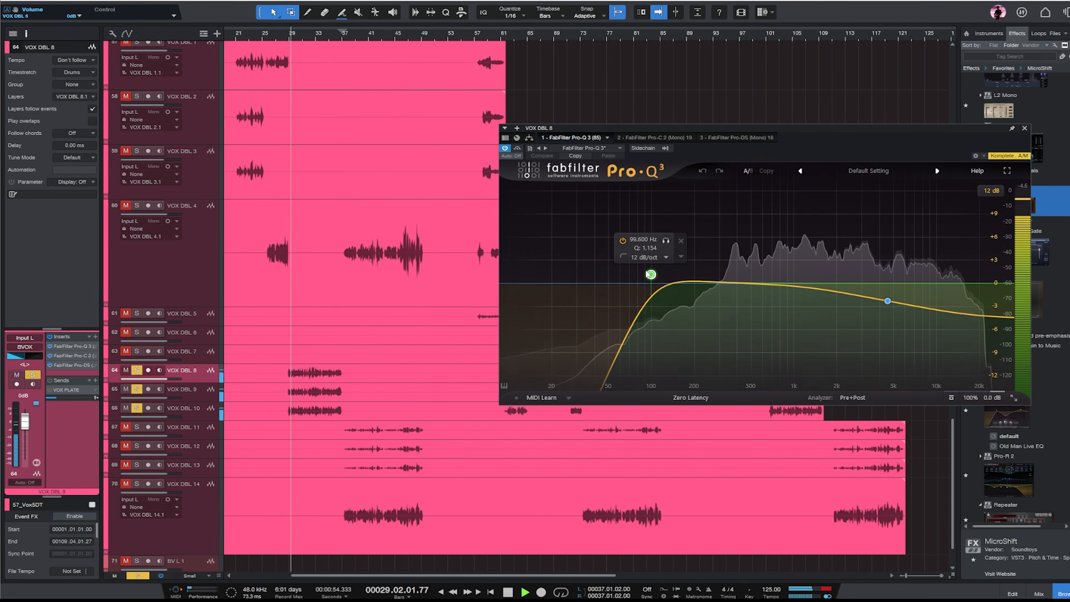
pyautogui.moveTo(651, 274); pyautogui.dragTo(755, 277)
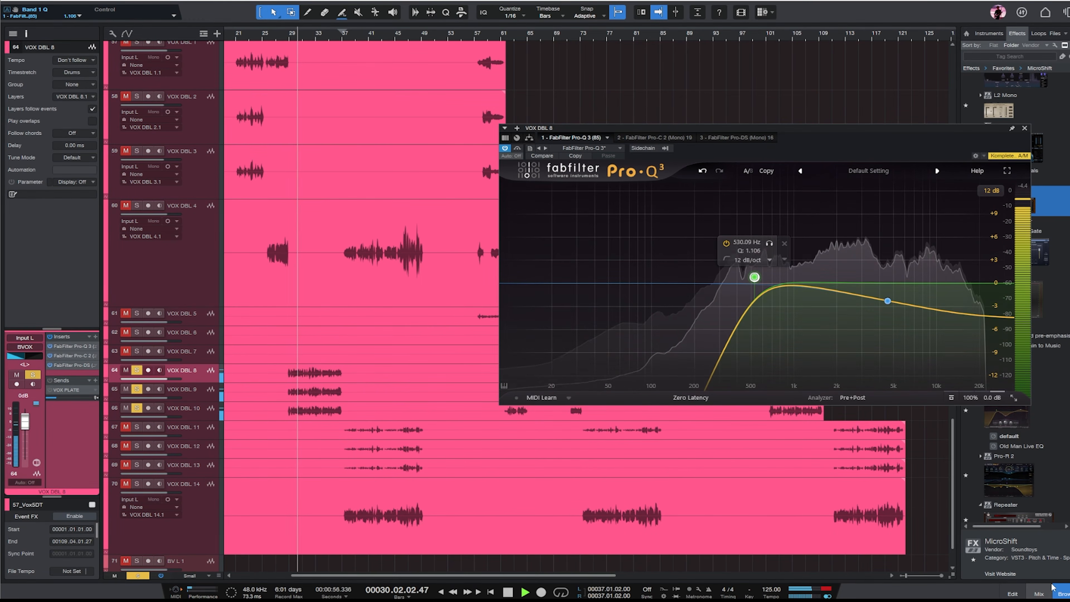
# - Copy the insert chain from VOX DBL 8 to VOX DBL 9 and 10 in the mixer and replay from about bar 30
pyautogui.press('F3')
pyautogui.click(1025, 128)
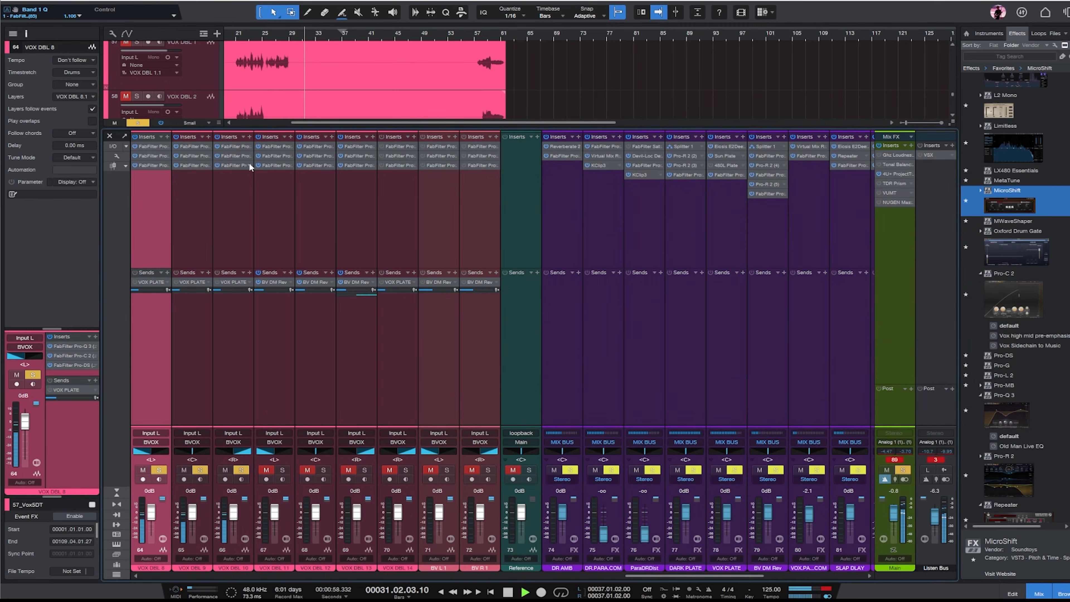
pyautogui.click(202, 186)
pyautogui.keyDown('shift'); pyautogui.click(228, 186); pyautogui.keyUp('shift')
pyautogui.moveTo(155, 138); pyautogui.dragTo(191, 147)
pyautogui.click(293, 38)
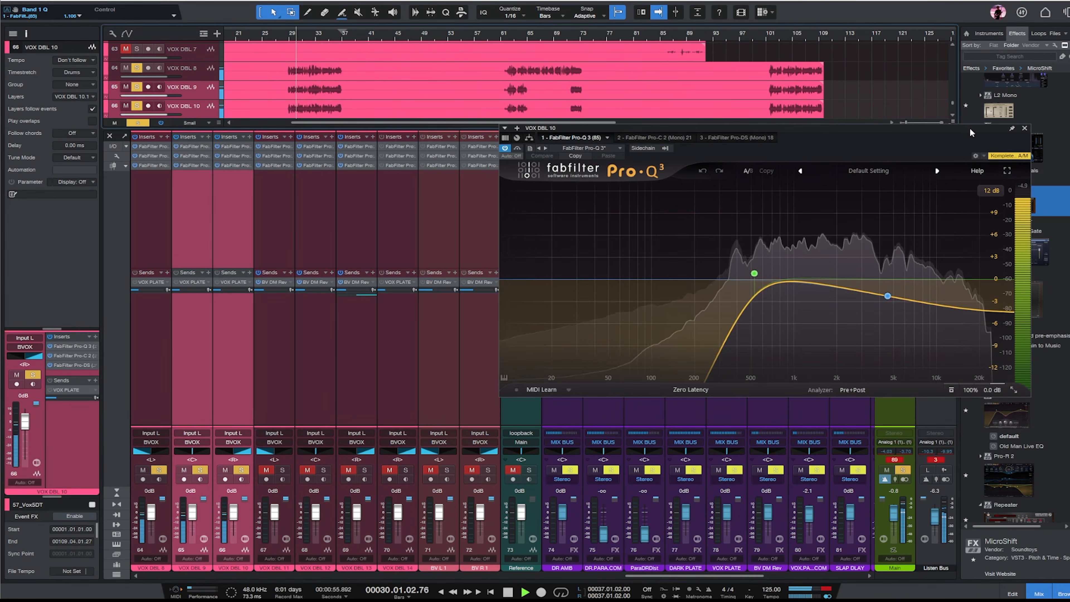
pyautogui.click(1025, 128)
# - Hide the mixer, clear the solos on VOX DBL 8 to 10, and move the playback position to bar 58
pyautogui.click(576, 574)
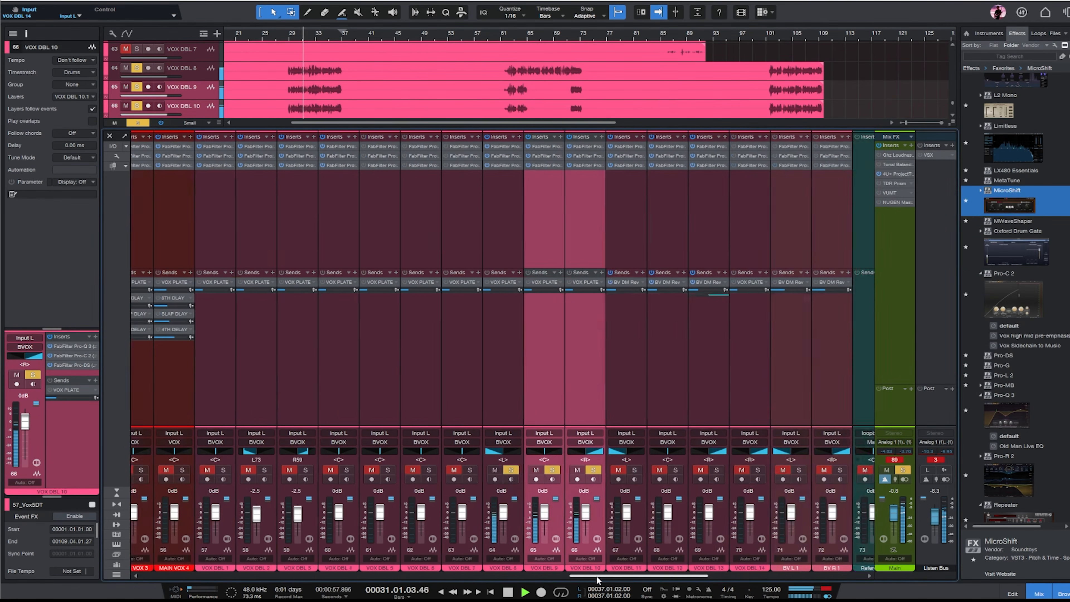
pyautogui.click(1036, 594)
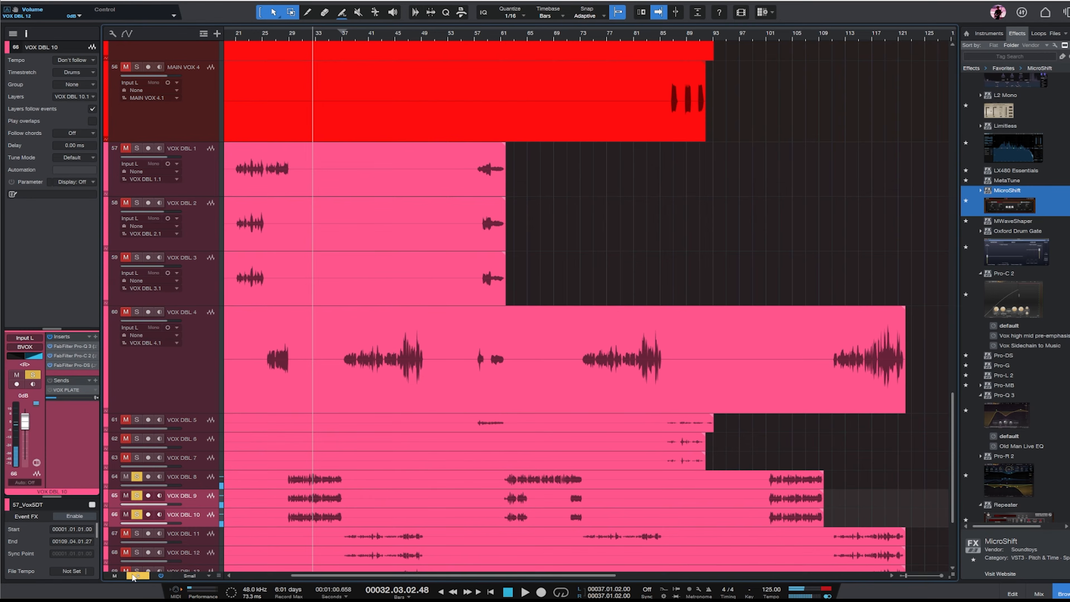
pyautogui.click(480, 38)
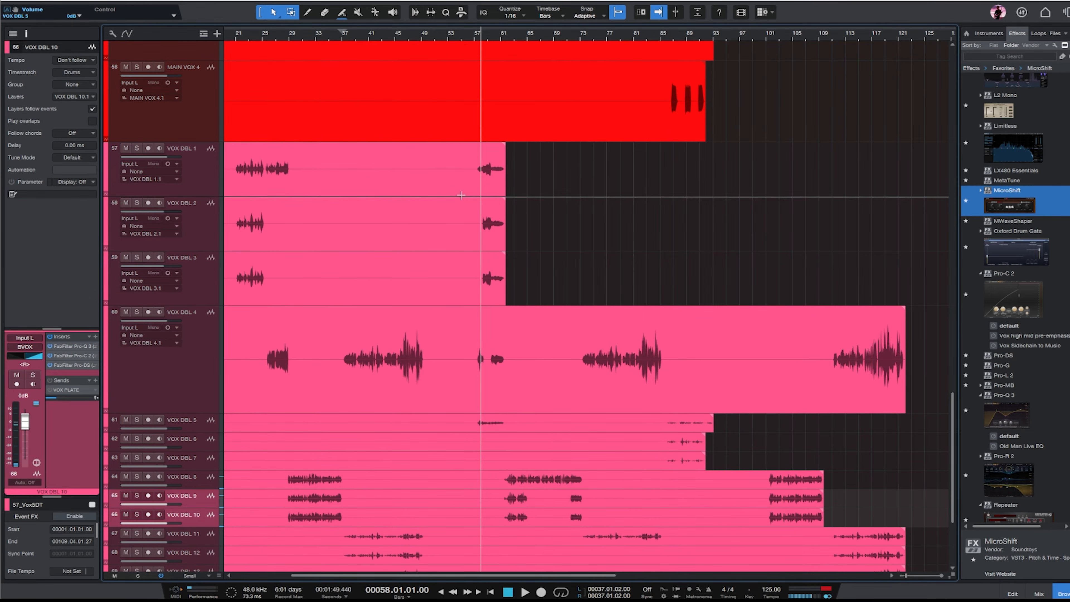
# - Solo VOX DBL 5 and play it from bar 58 with the arrangement zoomed out
pyautogui.click(194, 428)
pyautogui.press('w')
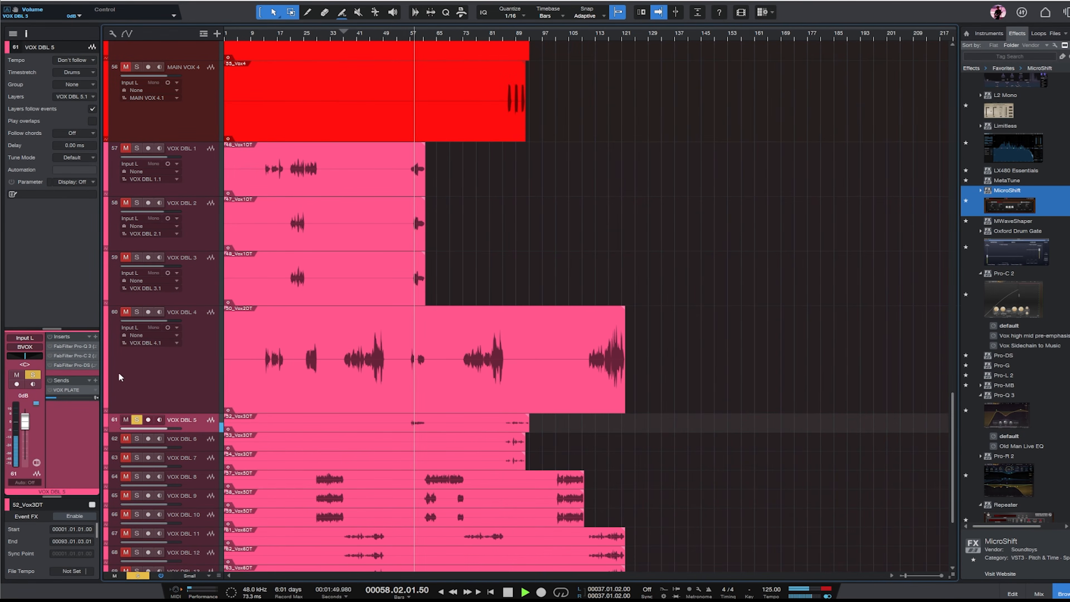
pyautogui.scroll(2, 552, 194)
pyautogui.scroll(-5, 497, 212)
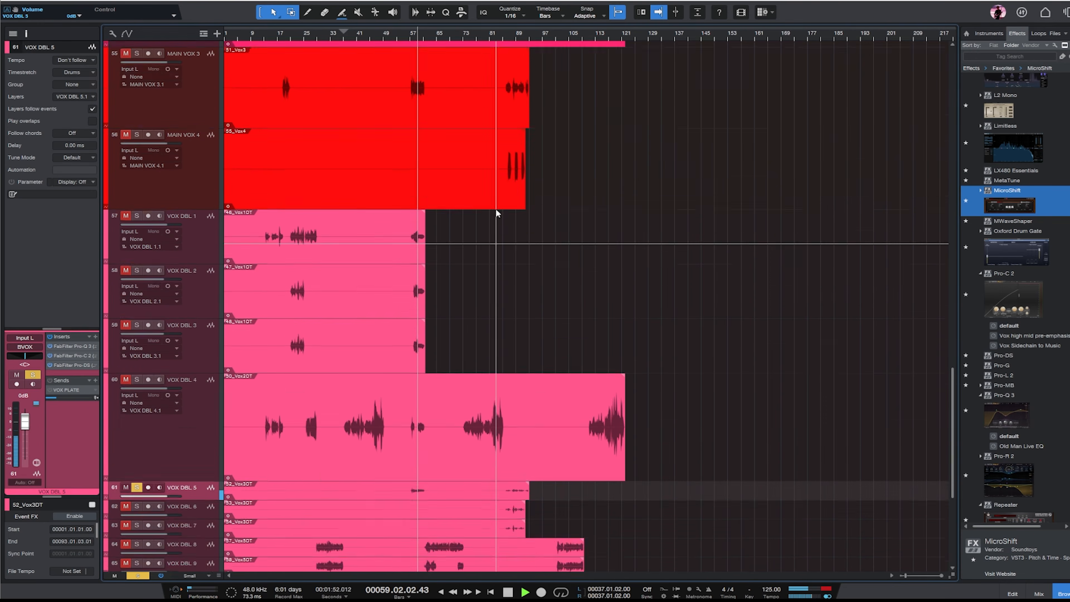
# - Enlarge the track heights of VOX DBL 5, 6 and 7, and select VOX DBL 5
pyautogui.keyDown('shift'); pyautogui.click(206, 298); pyautogui.keyUp('shift')
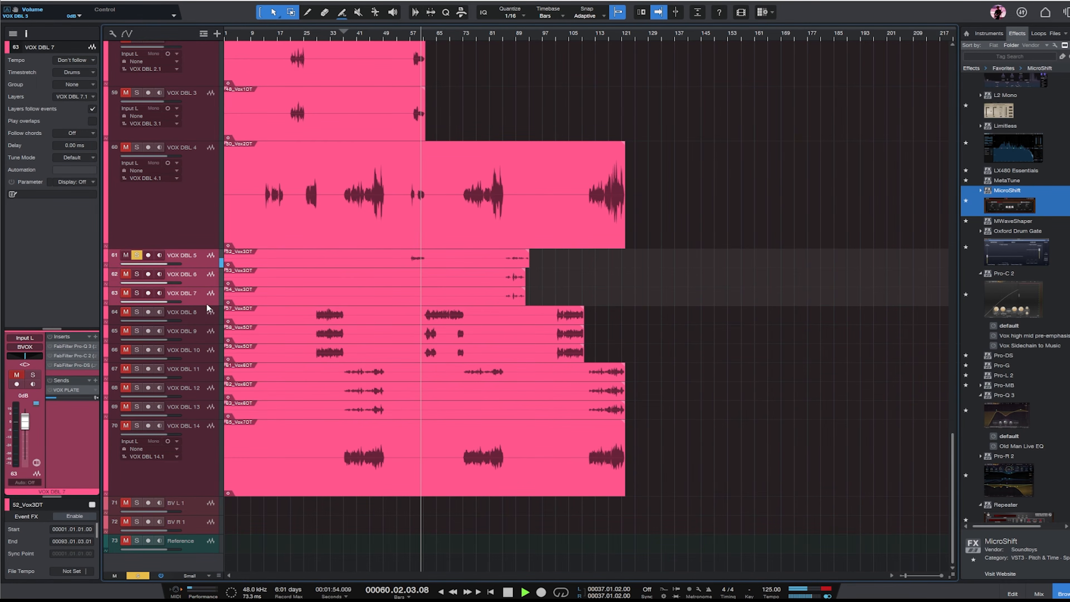
pyautogui.moveTo(206, 305); pyautogui.dragTo(207, 353)
pyautogui.click(202, 286)
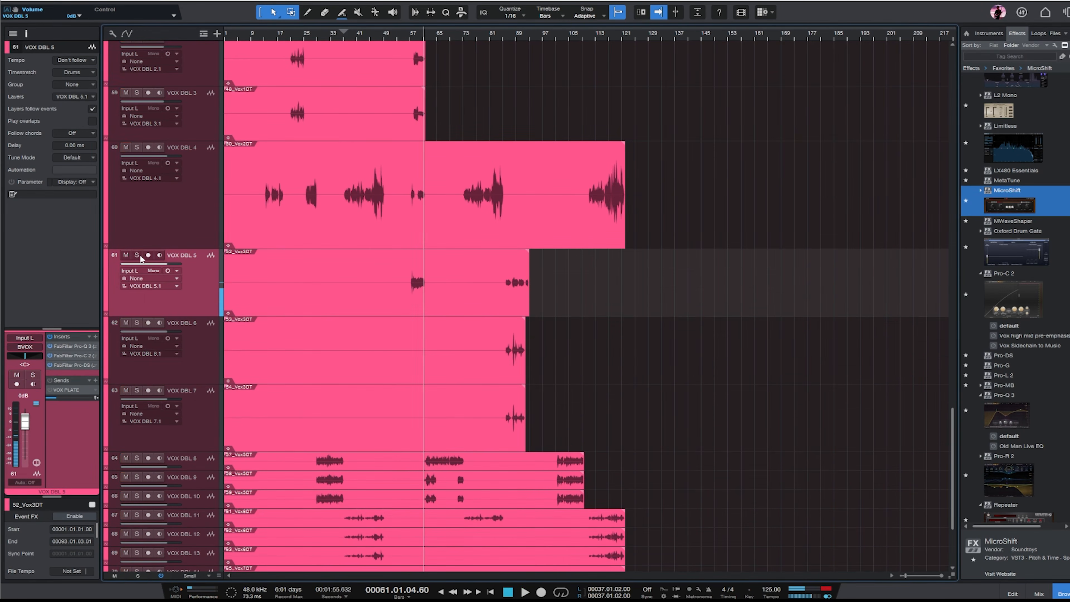
# - Insert MicroShift on VOX DBL 5, set the track to stereo, and play from just before its first vocal phrase
pyautogui.moveTo(1003, 222); pyautogui.dragTo(153, 251)
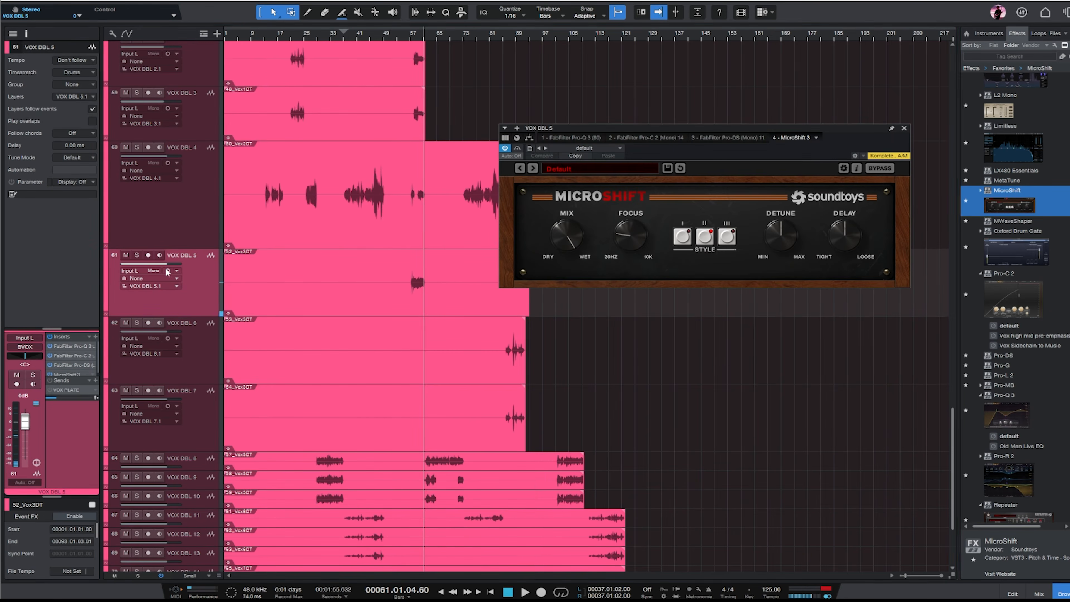
pyautogui.click(411, 36)
# - Raise the Pro-Q 3 low cut on VOX DBL 5 to about 280 Hz and its channel fader to +1.7 dB
pyautogui.click(583, 138)
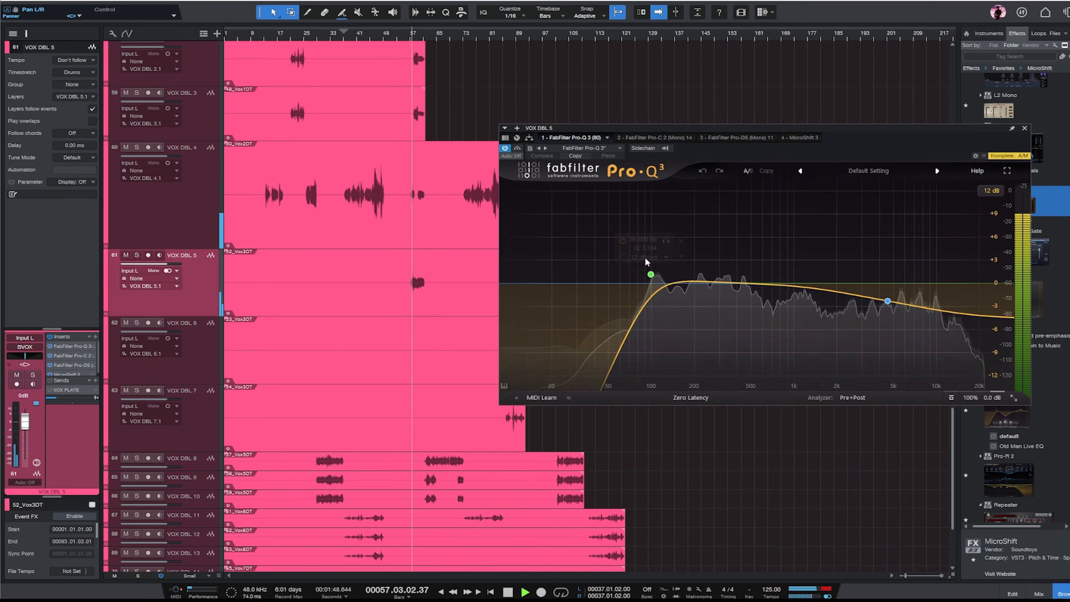
pyautogui.moveTo(653, 277); pyautogui.dragTo(717, 275)
pyautogui.moveTo(25, 423); pyautogui.dragTo(25, 421)
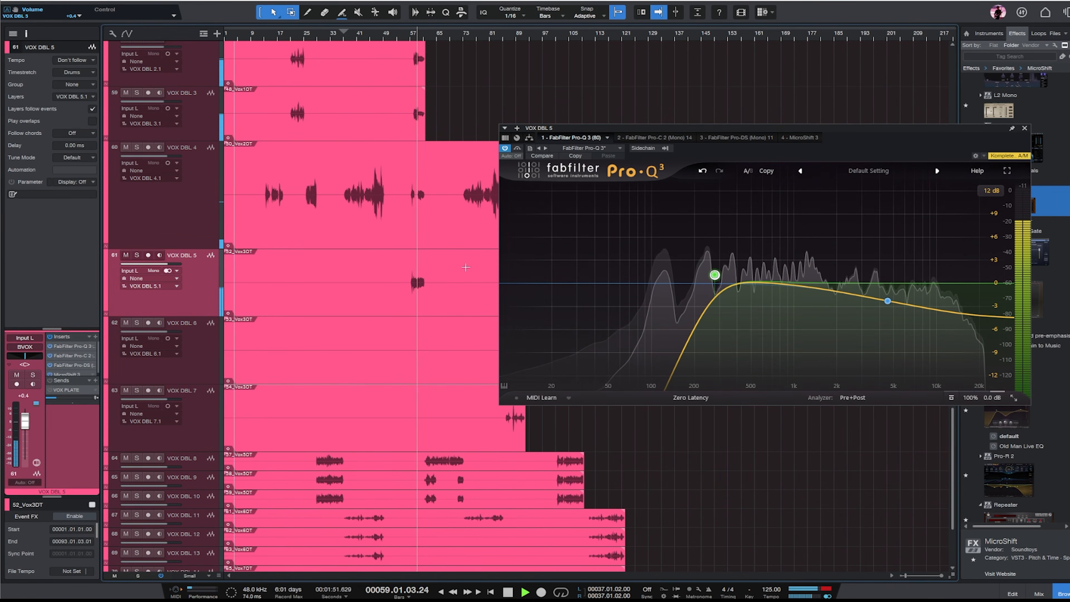
pyautogui.click(1025, 128)
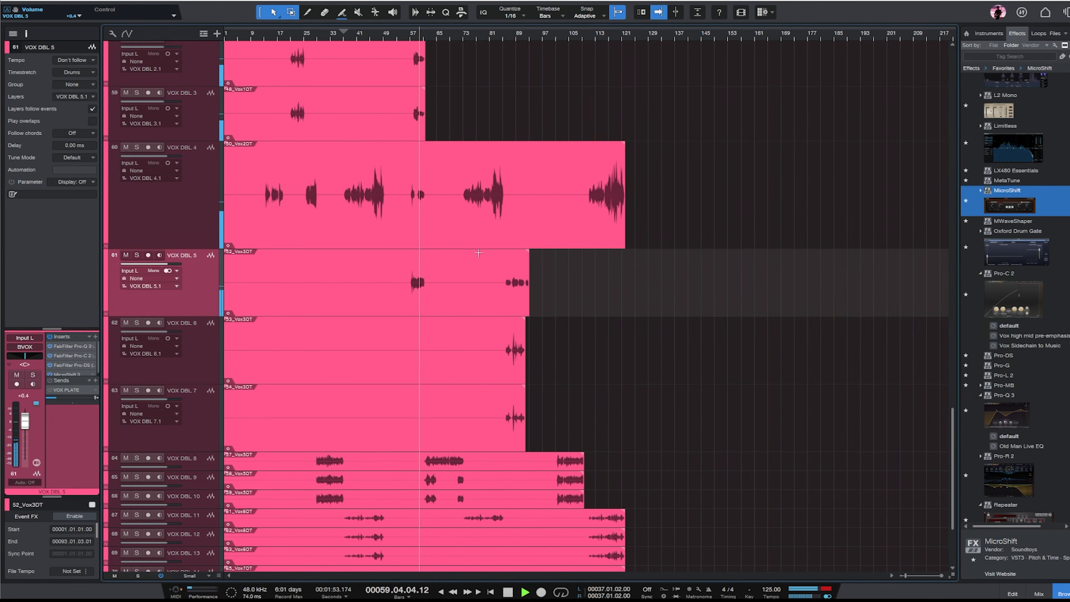
pyautogui.click(94, 391)
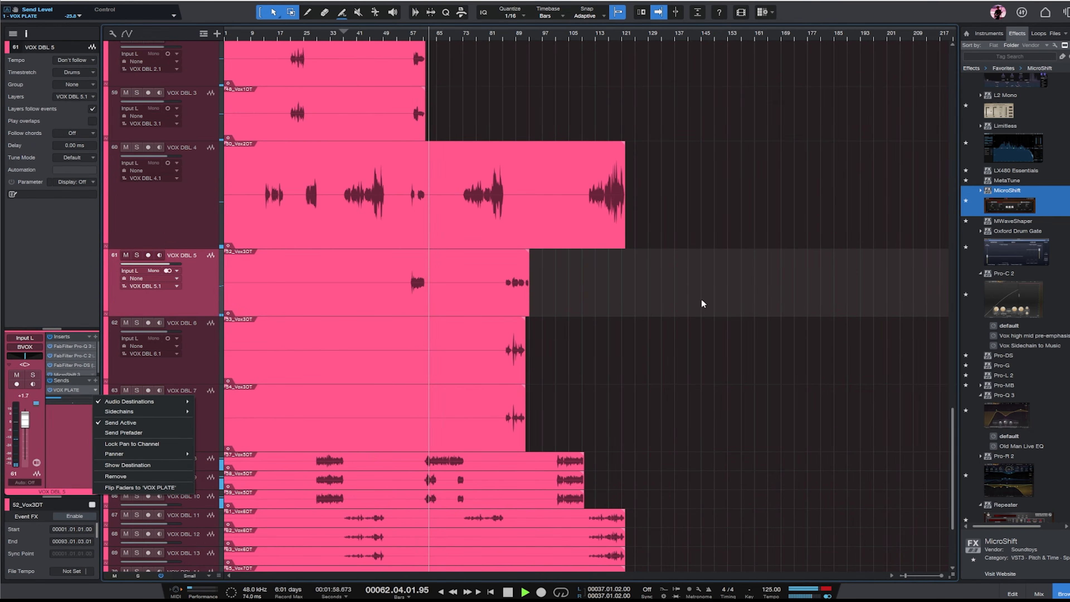
pyautogui.click(233, 410)
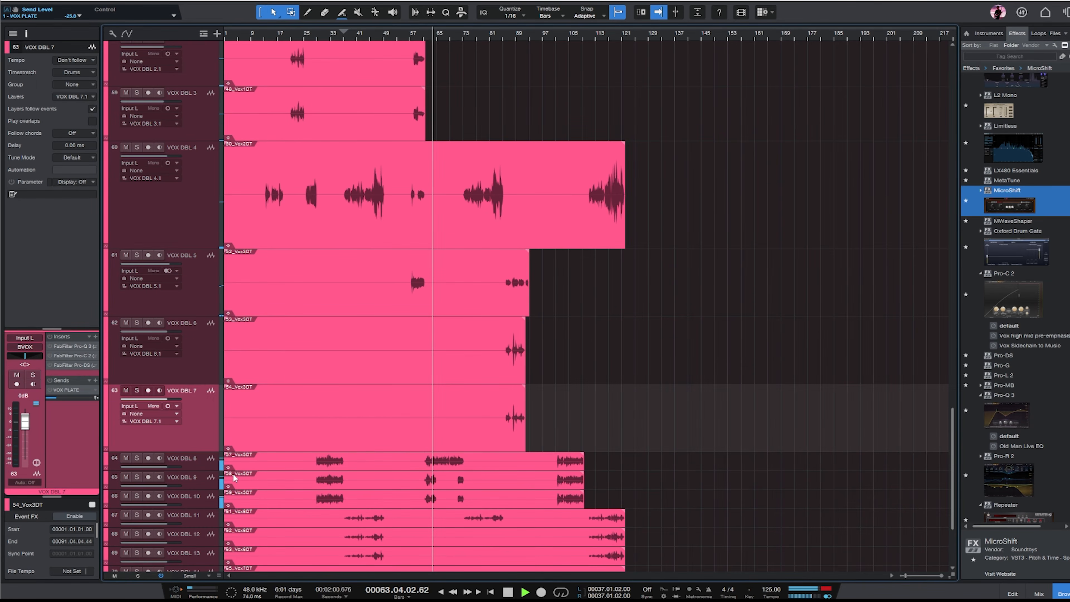
# - Lower the MAIN VOX 5 fader to -5.4 dB
pyautogui.click(206, 499)
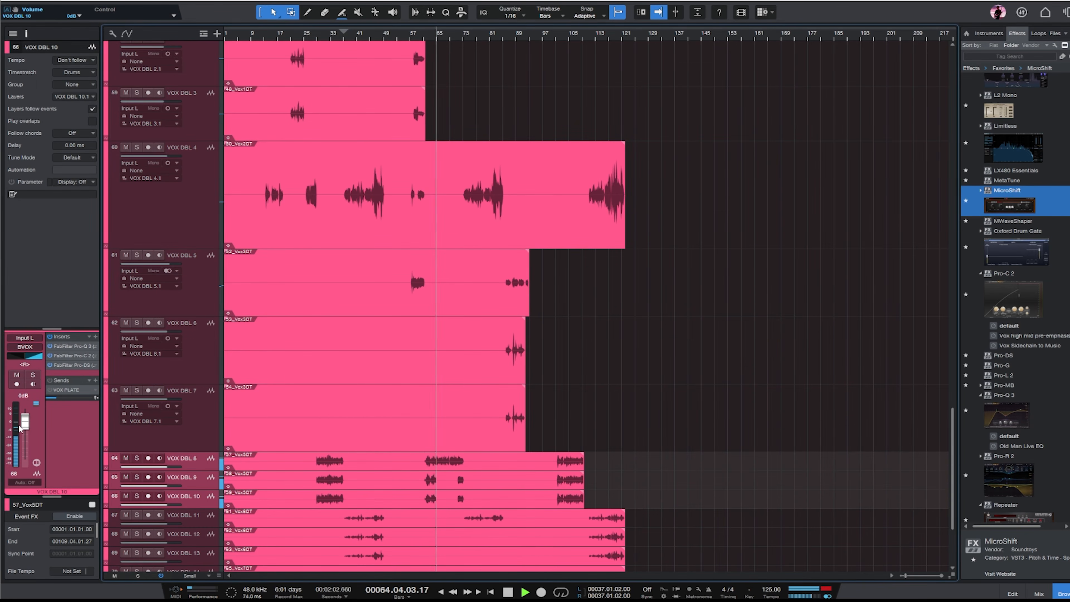
pyautogui.scroll(5, 632, 280)
pyautogui.scroll(5, 560, 257)
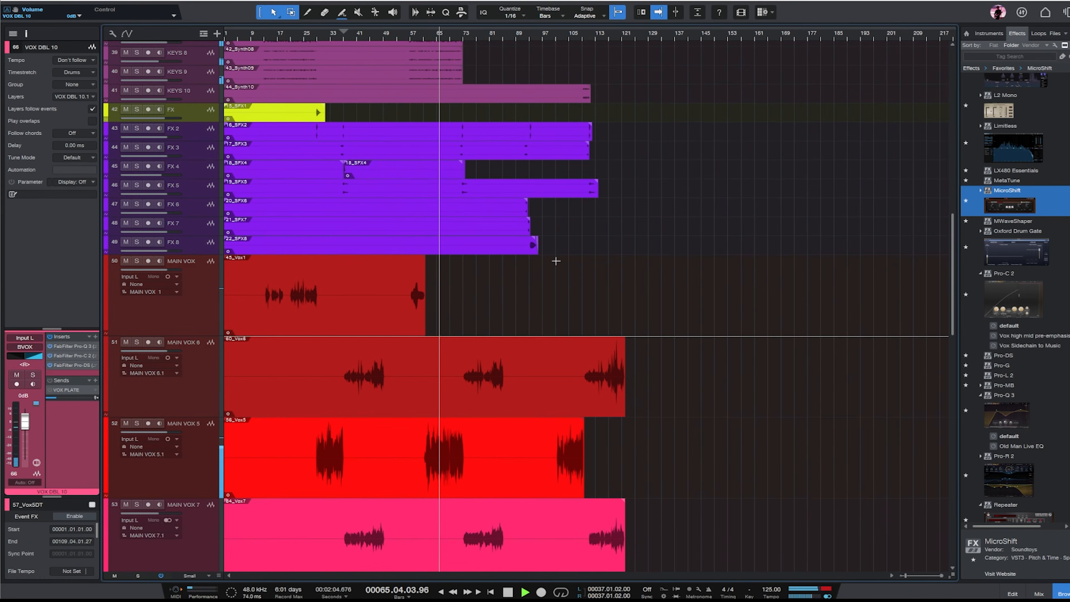
pyautogui.click(186, 471)
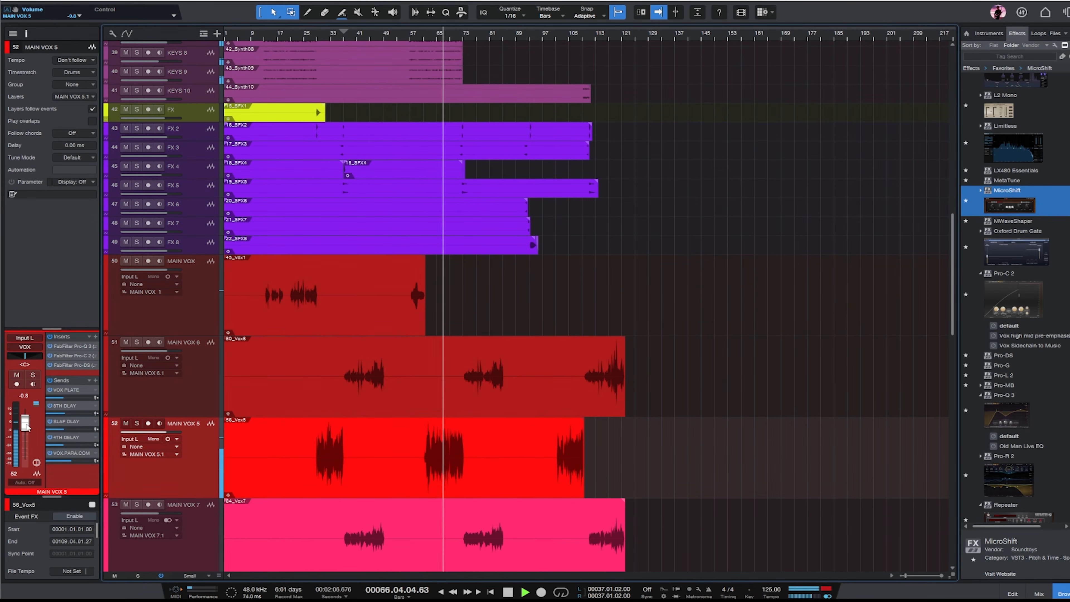
pyautogui.moveTo(26, 425); pyautogui.dragTo(26, 430)
# - Listen to VOX DBL 8 soloed and check the pan and level settings of VOX DBL 8, 9 and 10
pyautogui.scroll(-3, 562, 371)
pyautogui.scroll(-10, 562, 371)
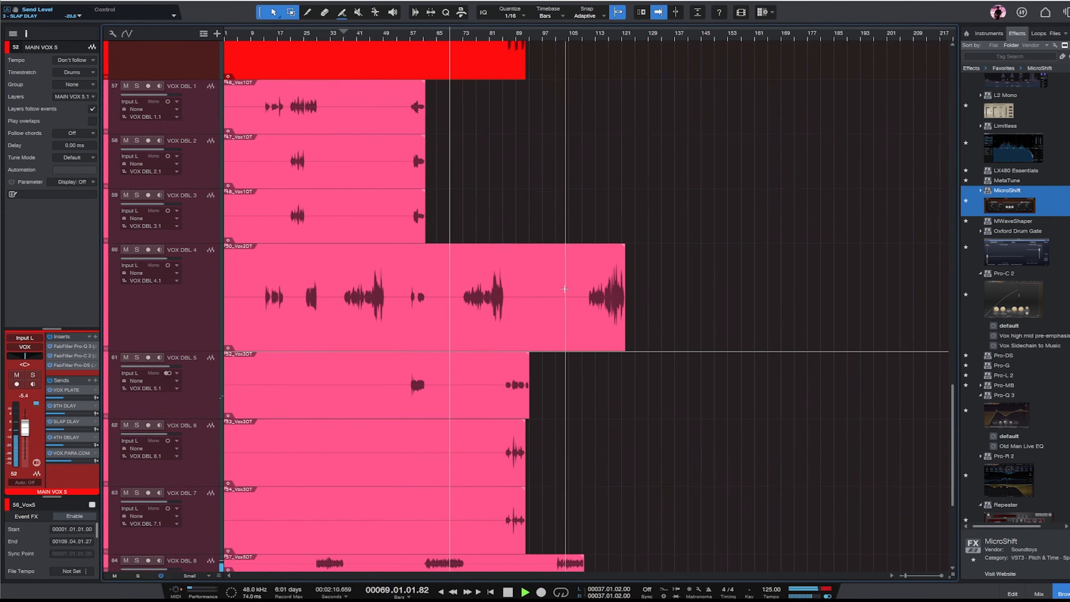
pyautogui.click(210, 323)
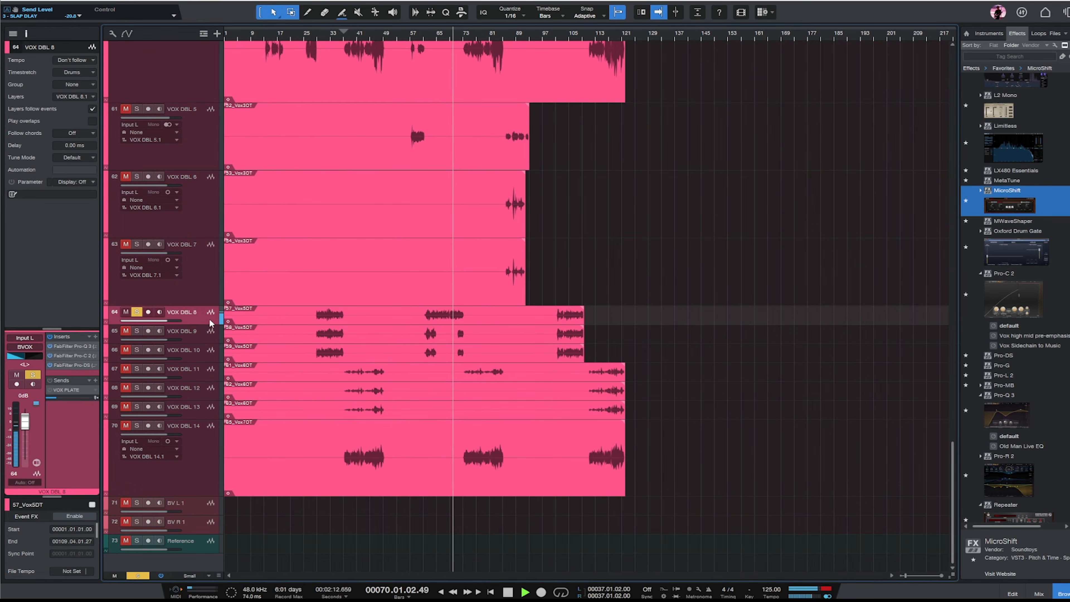
pyautogui.click(205, 338)
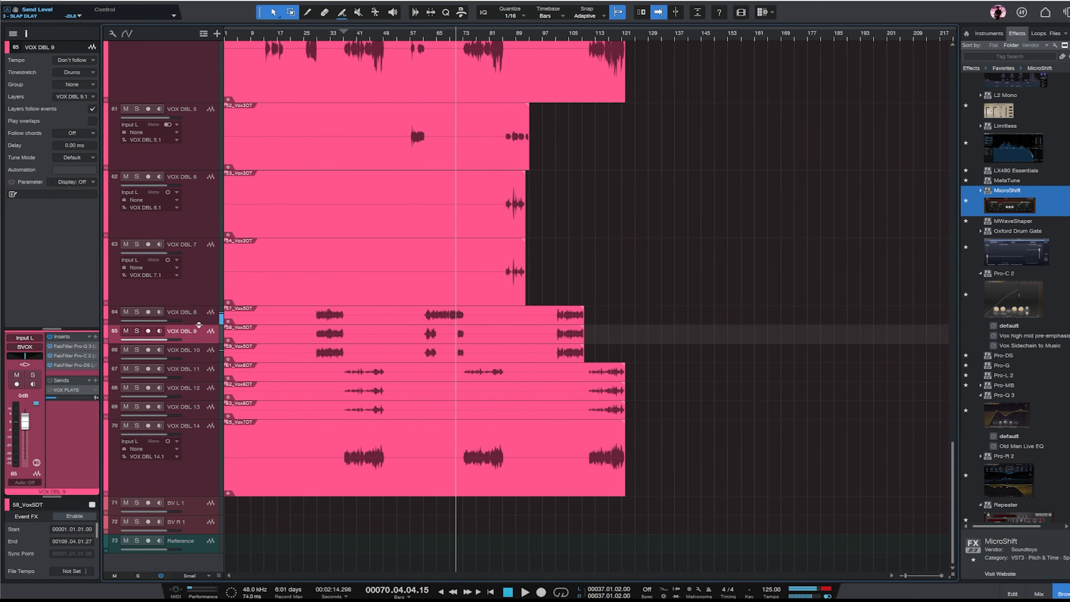
pyautogui.click(192, 319)
pyautogui.click(193, 336)
pyautogui.click(200, 358)
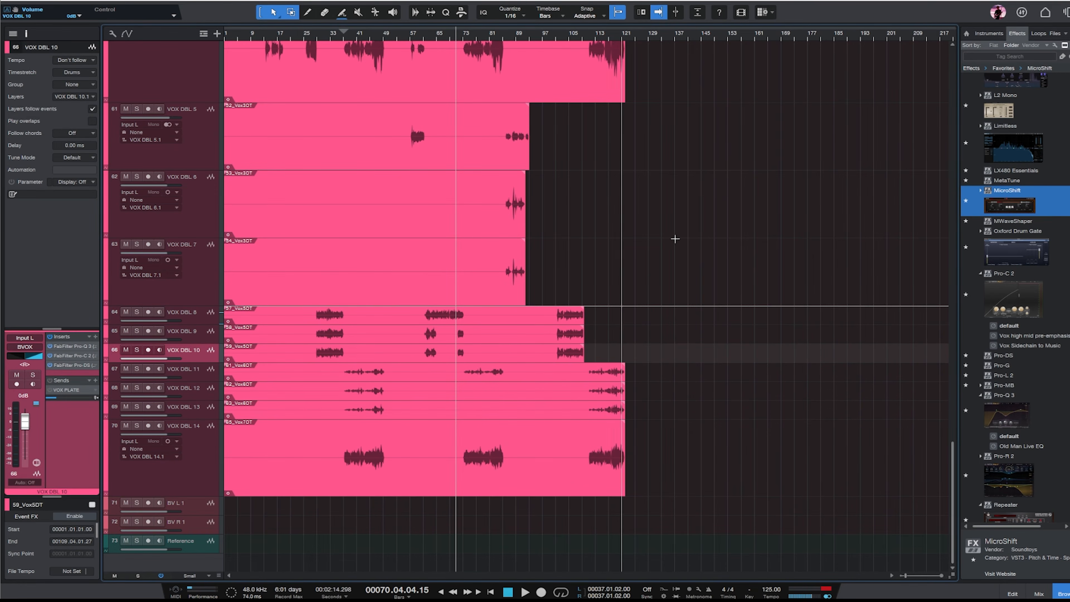
# - Zoom in on the timeline and play the song from about bar 13, where the first vocals start
pyautogui.scroll(10, 560, 268)
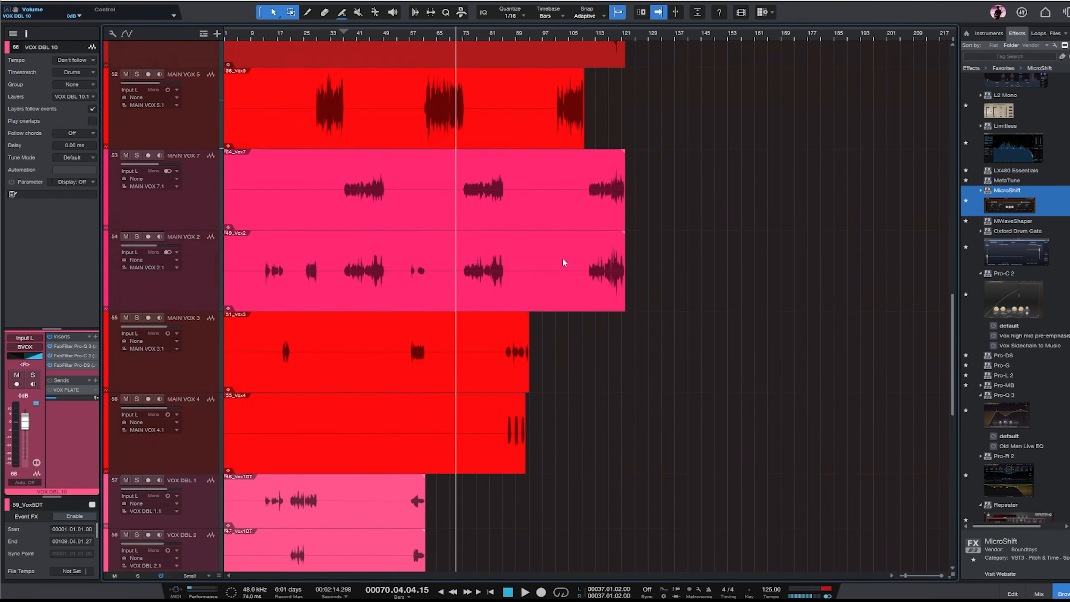
pyautogui.click(199, 355)
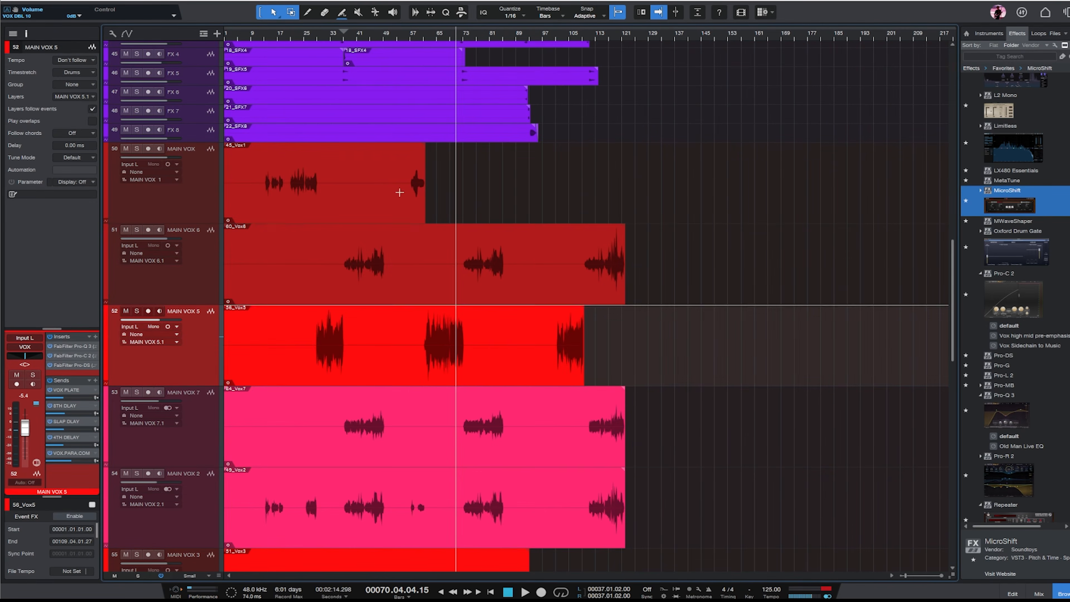
pyautogui.click(266, 38)
pyautogui.press('e')
pyautogui.press('e')
pyautogui.press('space')
pyautogui.press('w')
pyautogui.scroll(-4, 602, 200)
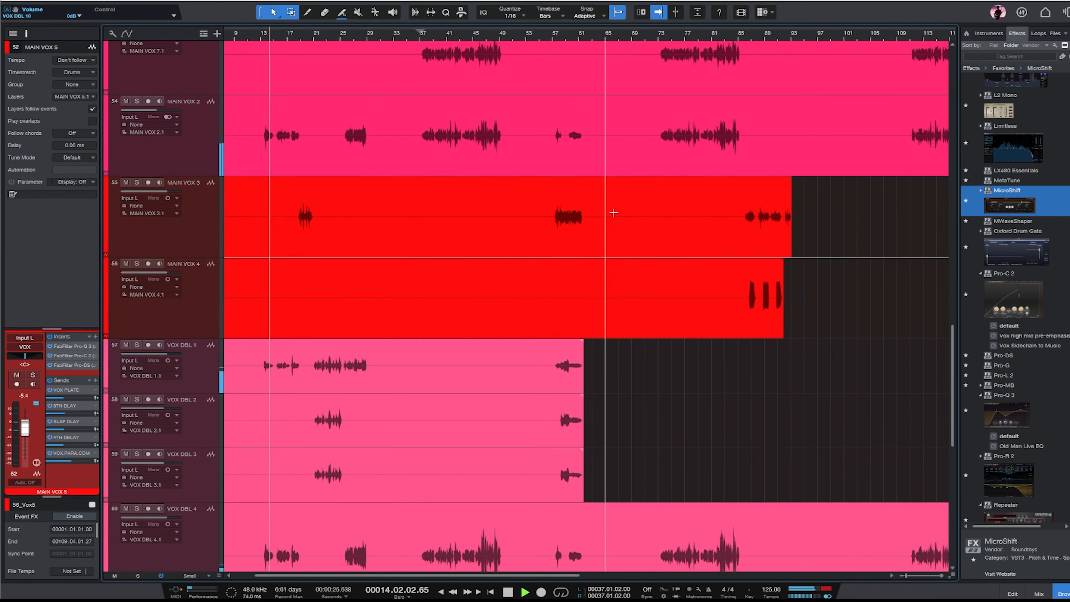
# - Lower the MAIN VOX fader to -1.3 dB and check the 8TH DLAY send on MAIN VOX 2
pyautogui.scroll(5, 607, 215)
pyautogui.click(184, 318)
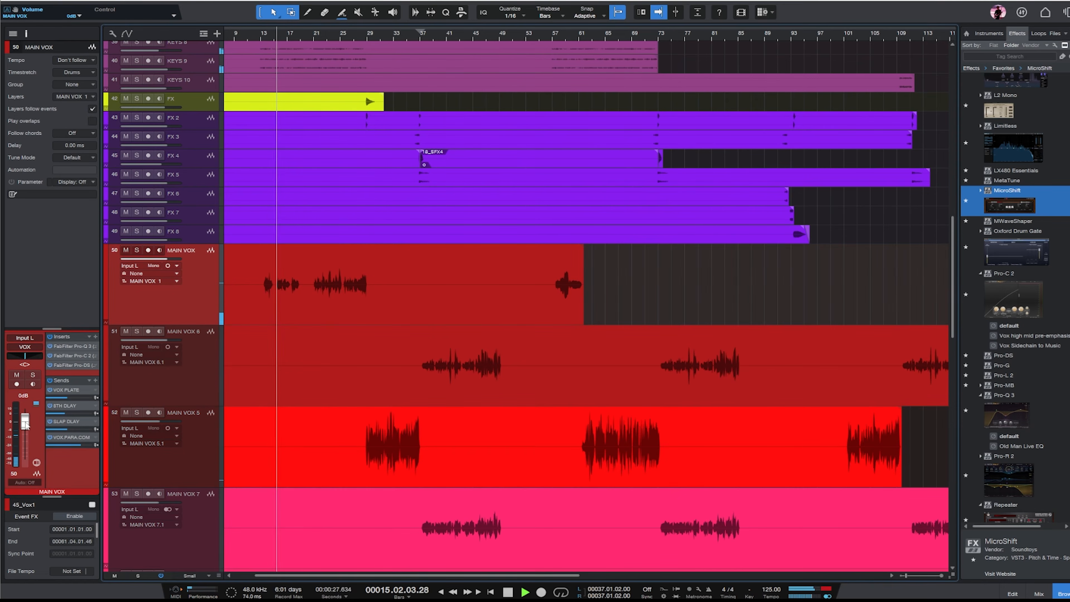
pyautogui.scroll(-5, 389, 407)
pyautogui.click(167, 420)
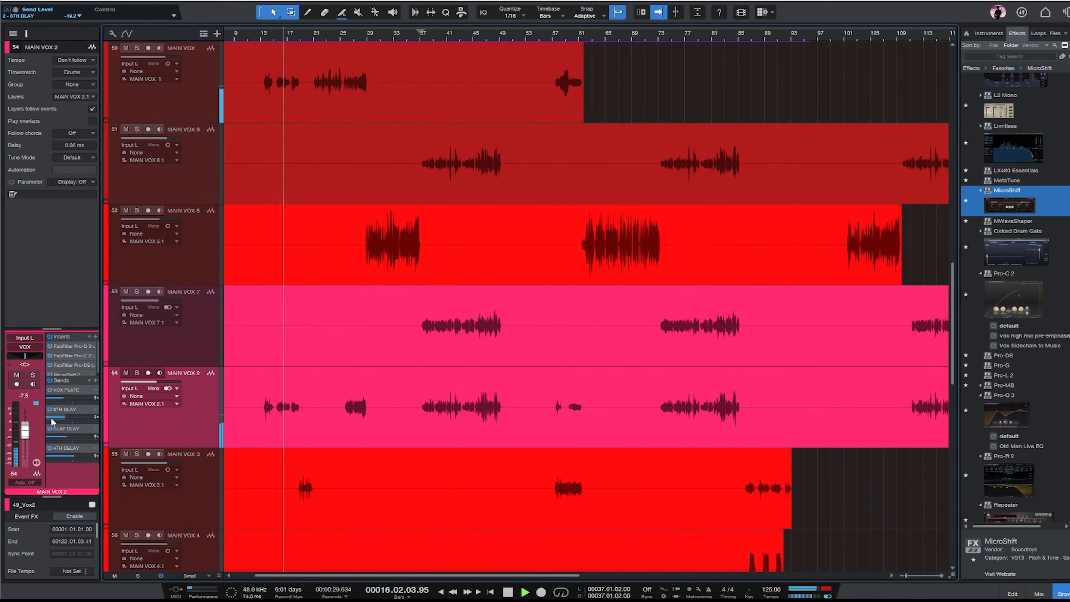
# - Solo MAIN VOX 3, search the effects for "red", and insert RedlightDist on that track
pyautogui.scroll(-4, 302, 408)
pyautogui.click(211, 344)
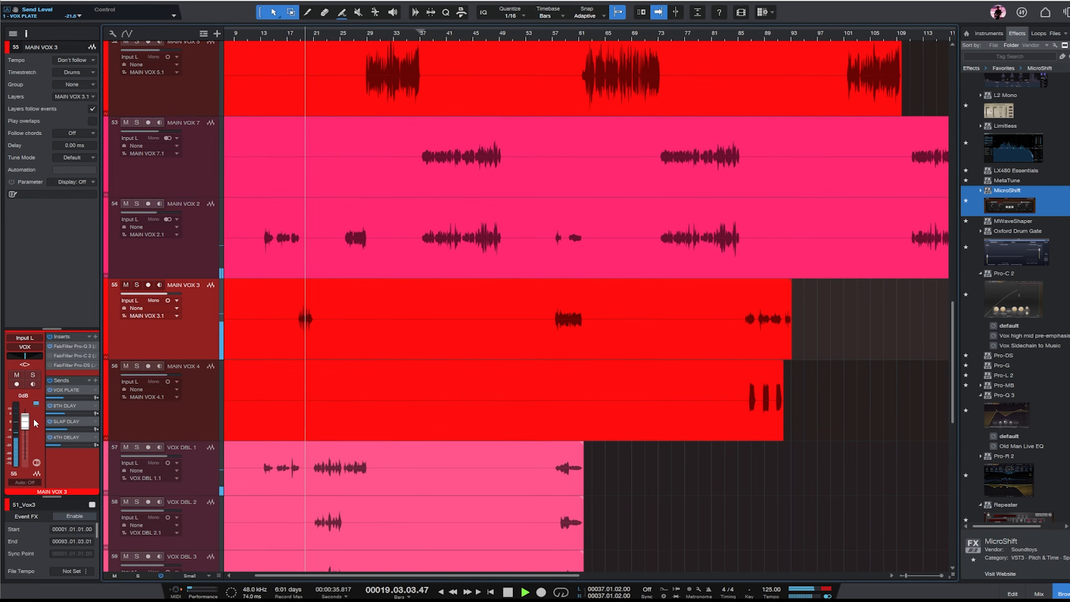
pyautogui.click(33, 374)
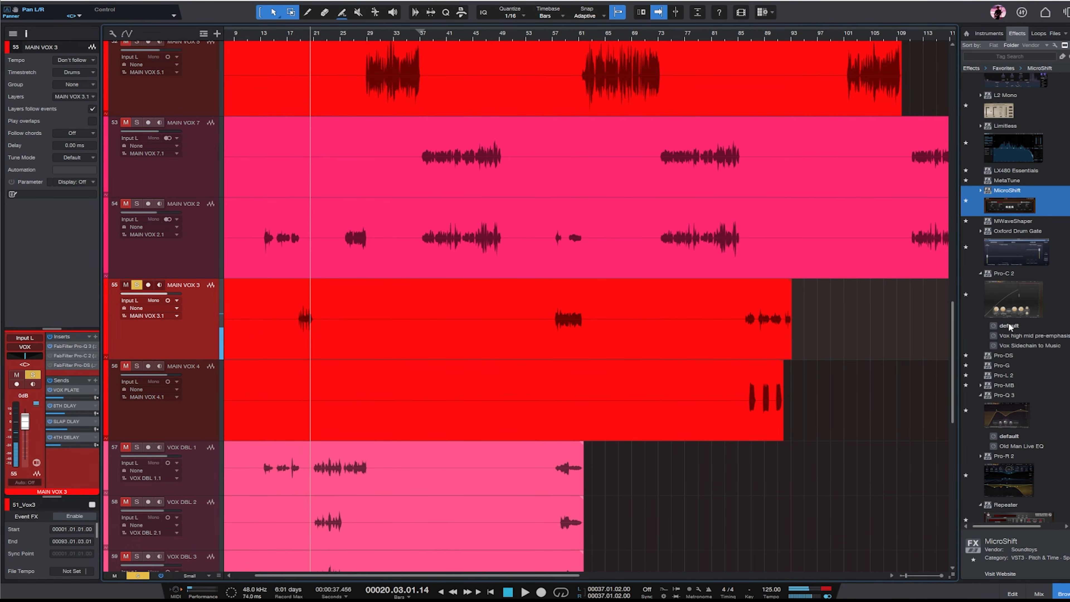
pyautogui.click(1015, 55)
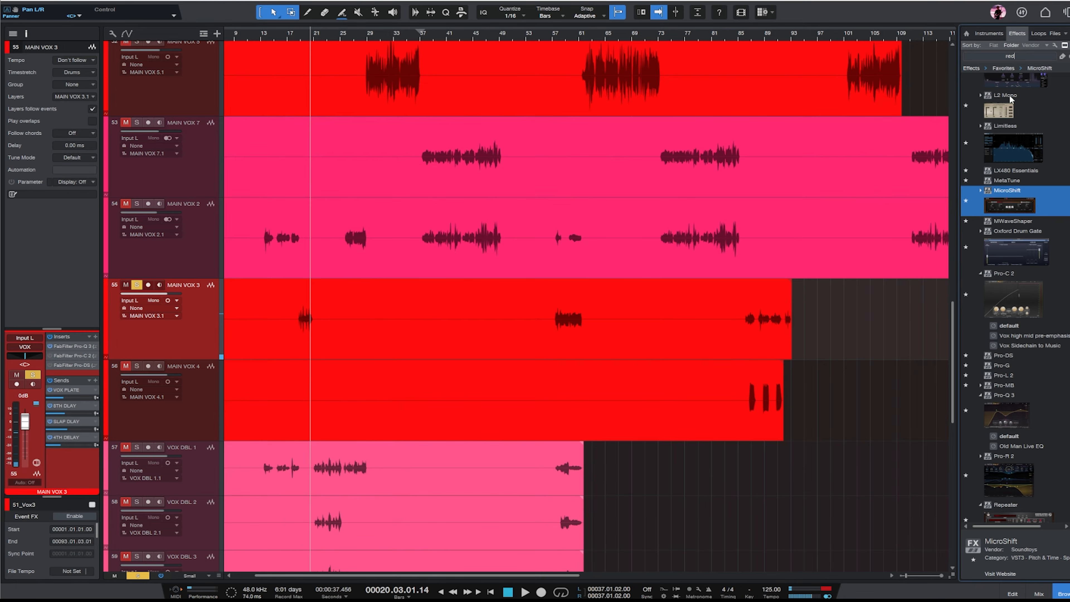
pyautogui.moveTo(1011, 99); pyautogui.dragTo(173, 333)
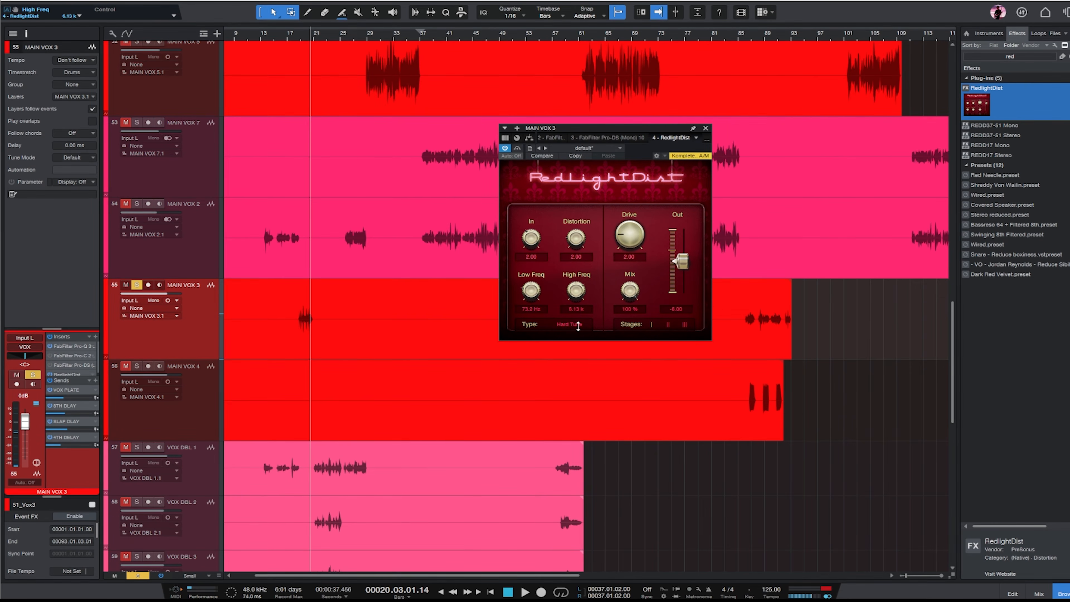
# - Set RedlightDist's High Freq to 5.89 k and its Low Freq to 273 Hz while playing the MAIN VOX 3 phrase
pyautogui.moveTo(578, 326); pyautogui.dragTo(578, 330)
pyautogui.click(299, 35)
pyautogui.press('space')
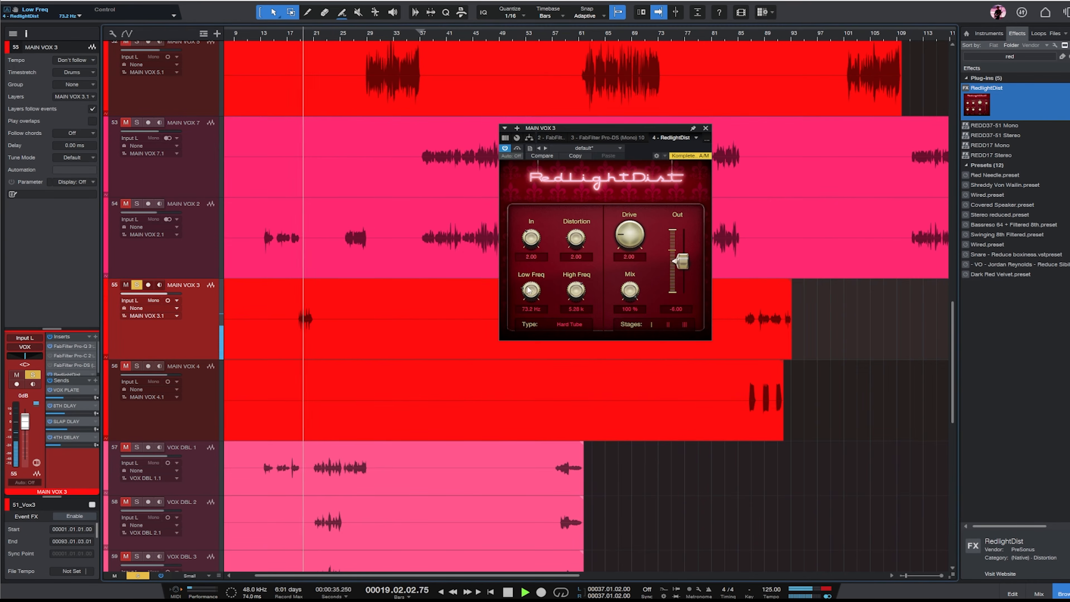
pyautogui.moveTo(529, 291); pyautogui.dragTo(529, 258)
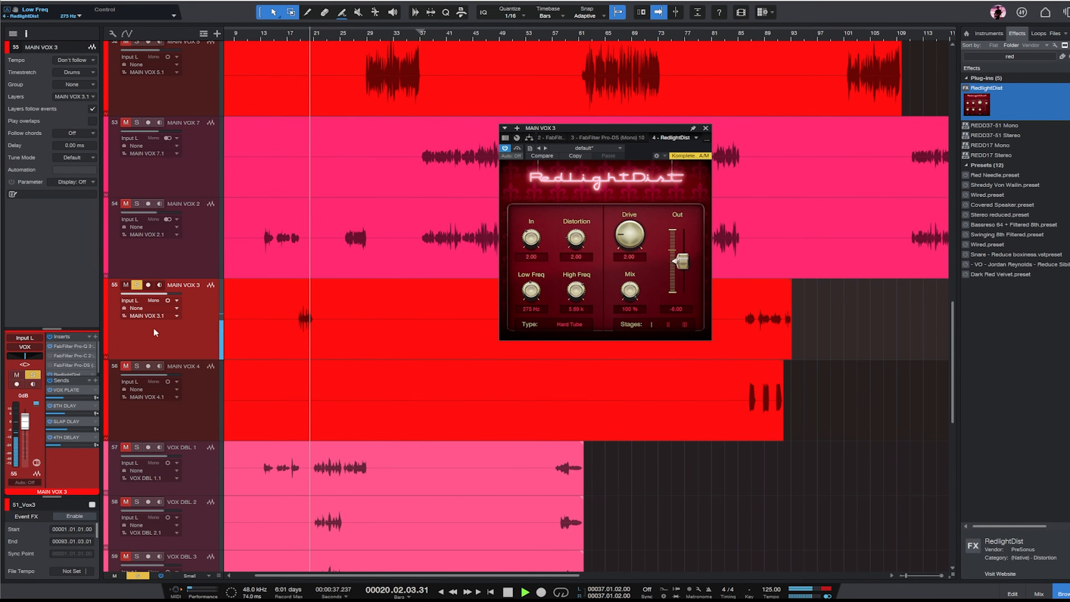
# - Replay MAIN VOX 3 unsoloed from about bar 19, lowering its fader to -1.7 dB and reducing its 8TH DLAY send
pyautogui.click(136, 284)
pyautogui.click(300, 34)
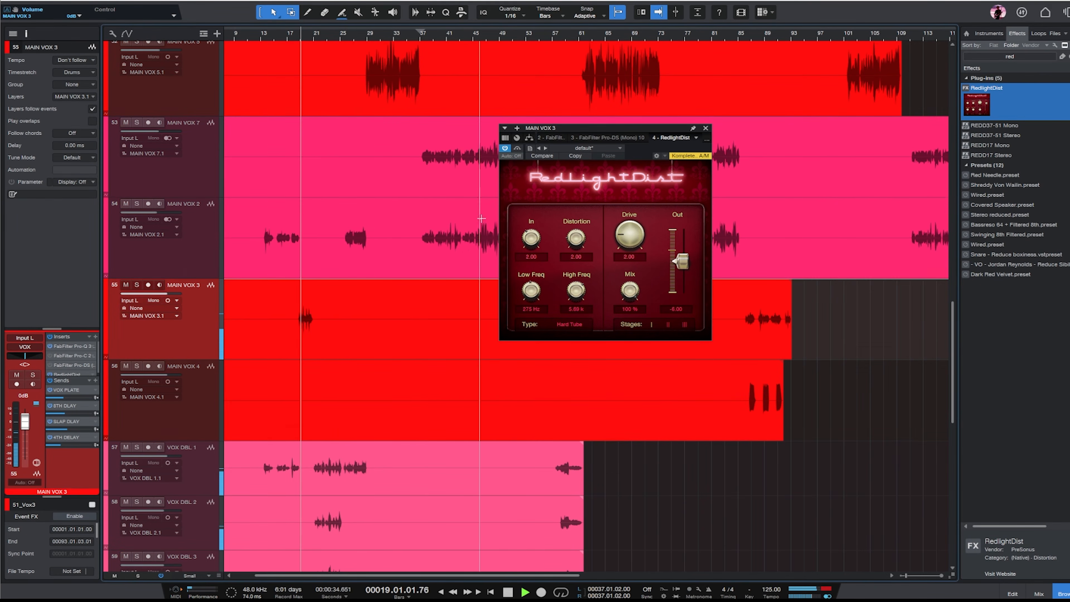
pyautogui.scroll(-3, 481, 219)
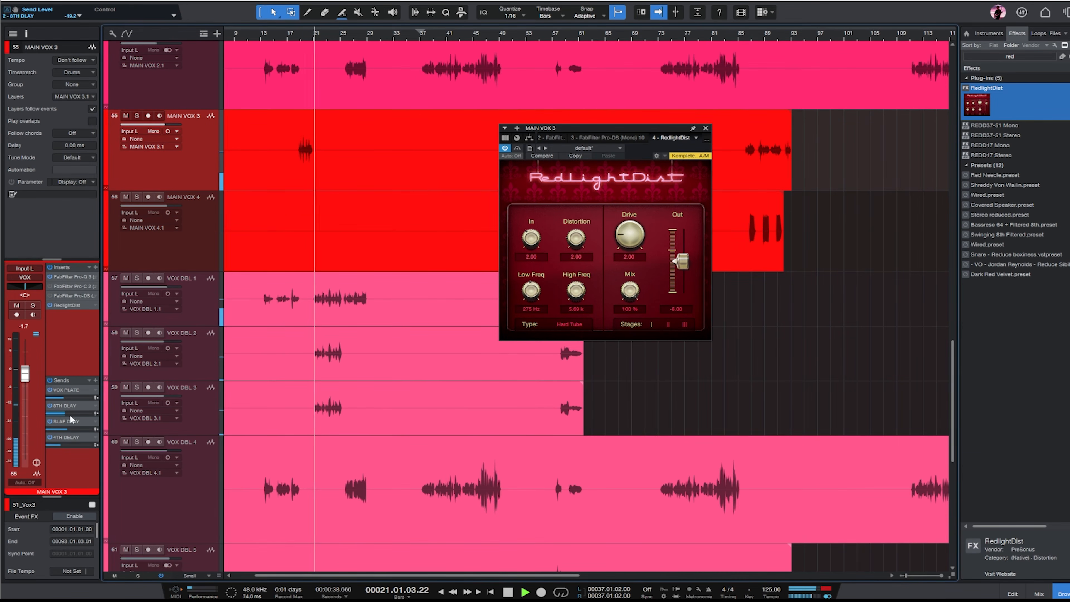
pyautogui.moveTo(52, 405); pyautogui.dragTo(52, 420)
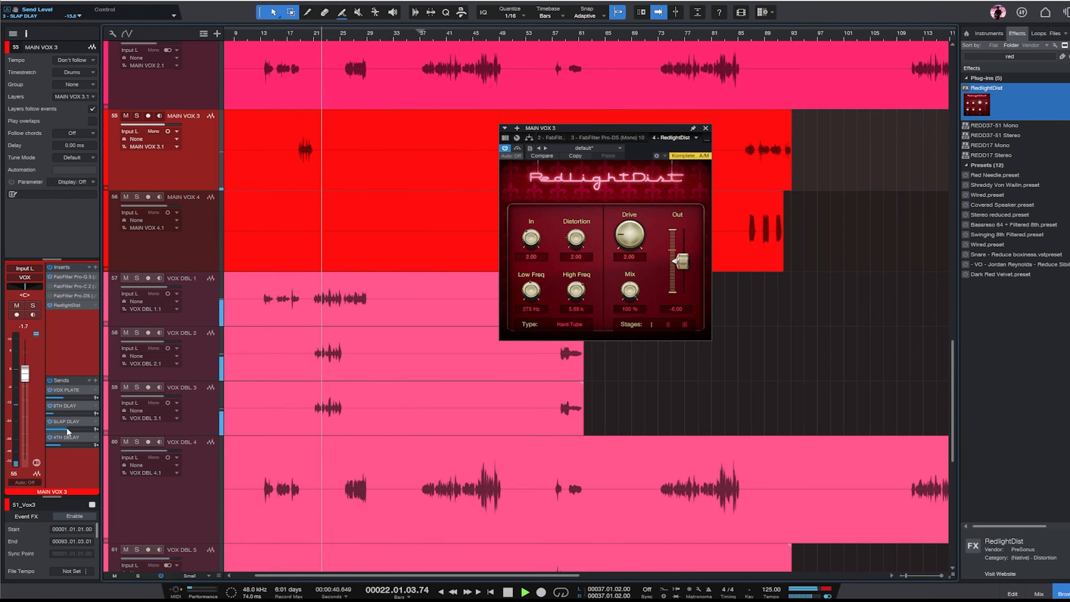
# - Check the Pro-Q 3 curve and the VOX PLATE and SLAP DLAY send levels on MAIN VOX
pyautogui.scroll(3, 306, 277)
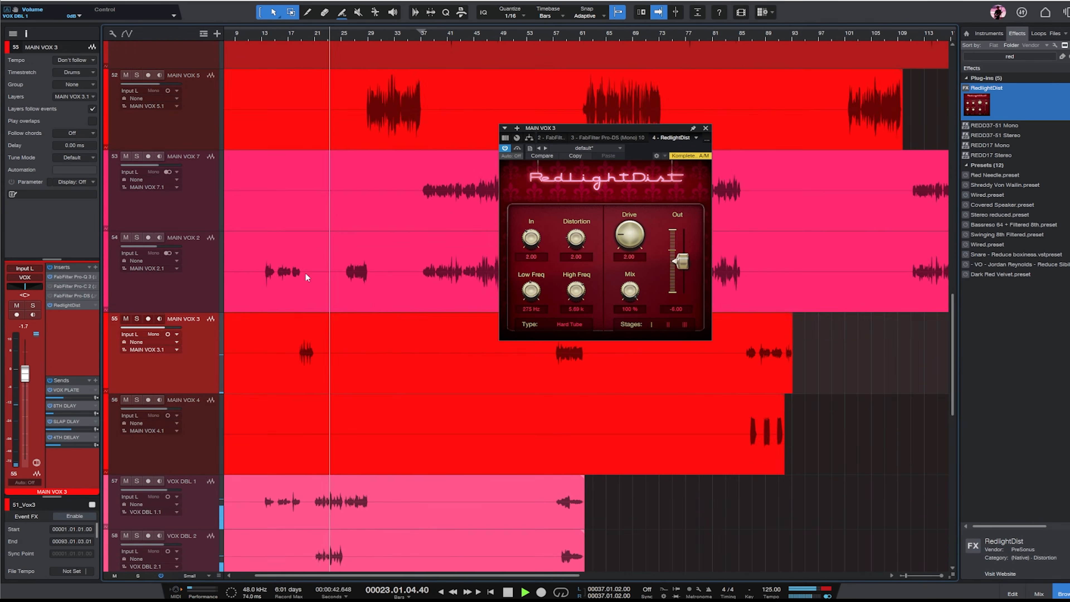
pyautogui.scroll(6, 355, 215)
pyautogui.click(169, 355)
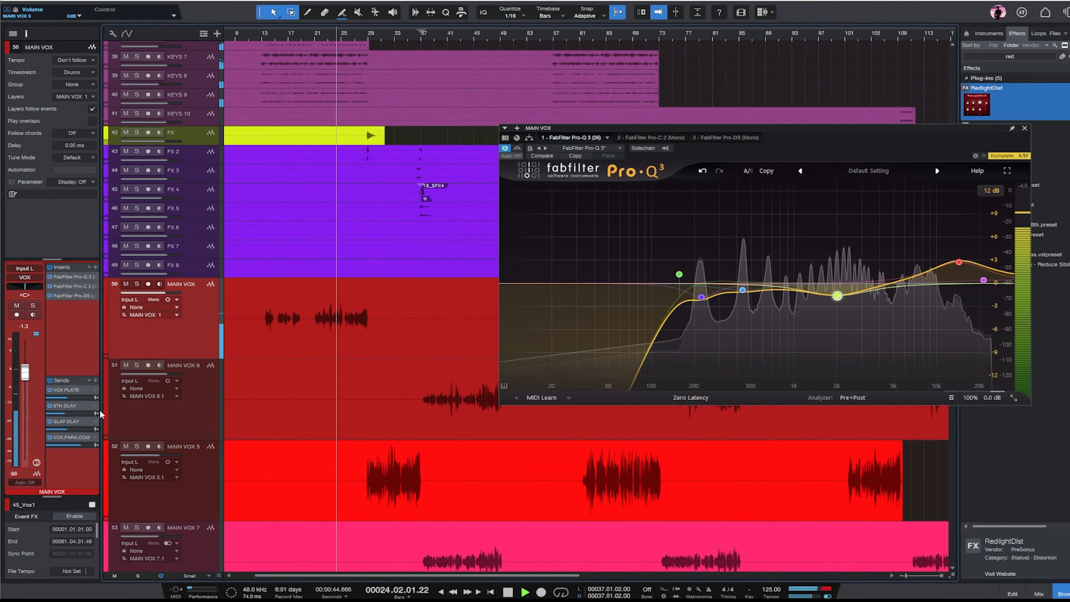
pyautogui.moveTo(66, 398)
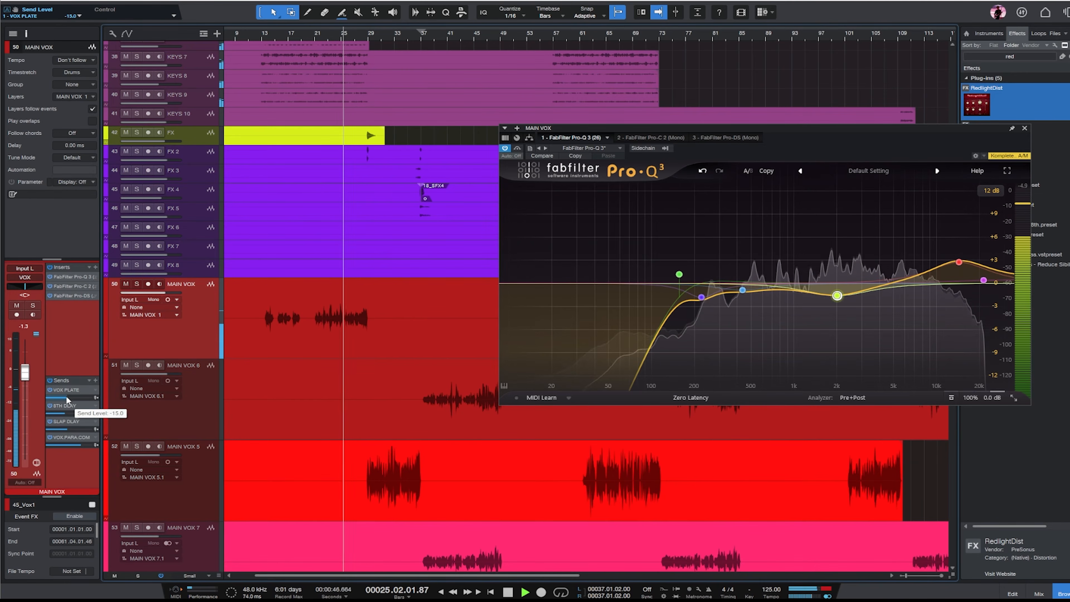
pyautogui.moveTo(71, 429)
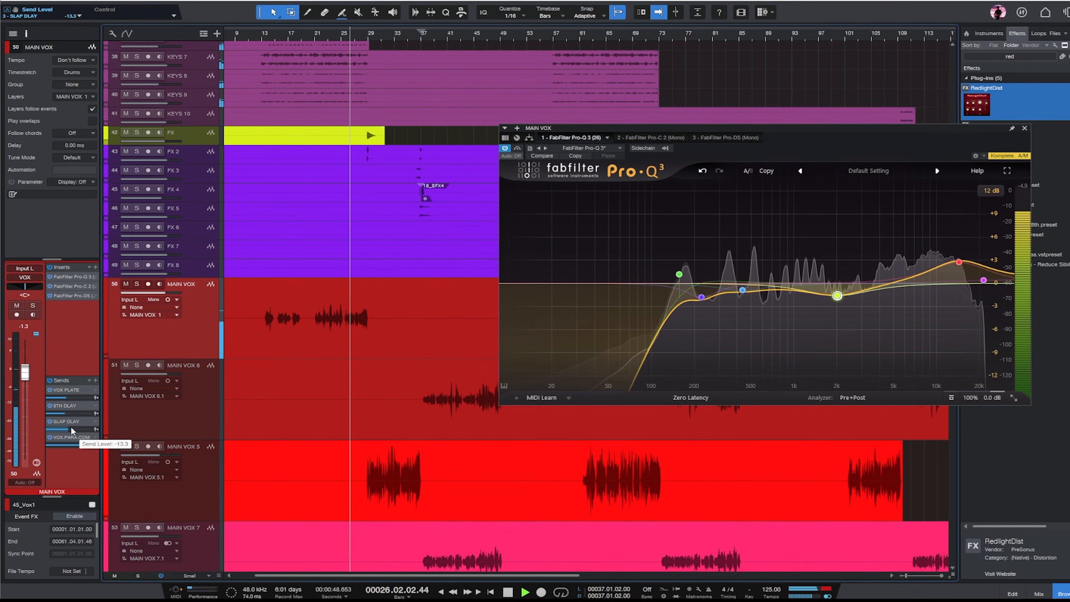
pyautogui.click(1024, 128)
# - Select MAIN VOX 5 during playback and check its VOX PARA COM send level
pyautogui.scroll(-6, 757, 154)
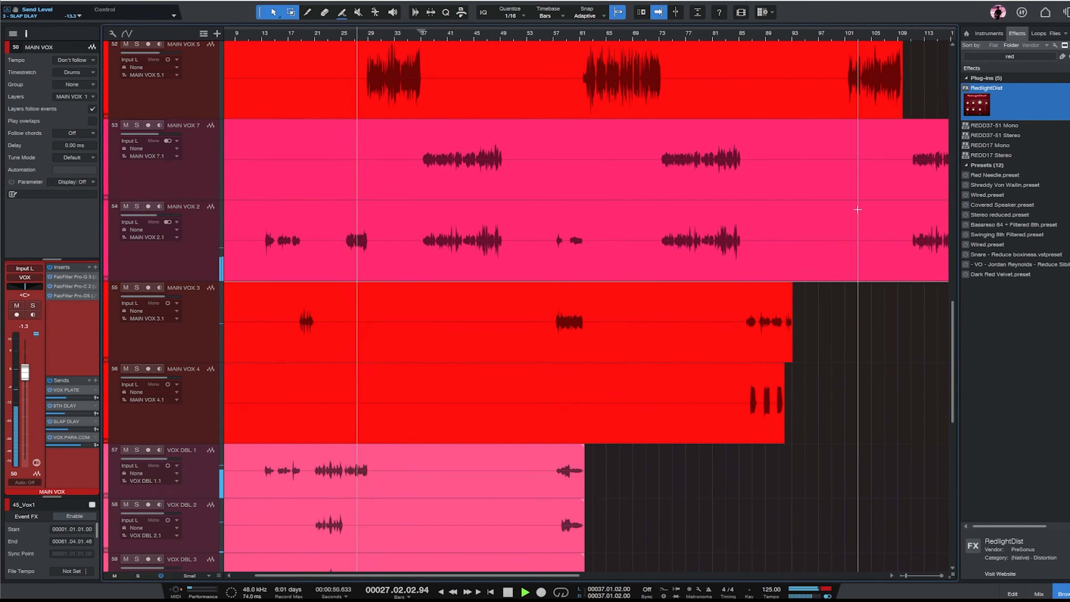
pyautogui.scroll(2, 858, 209)
pyautogui.click(656, 218)
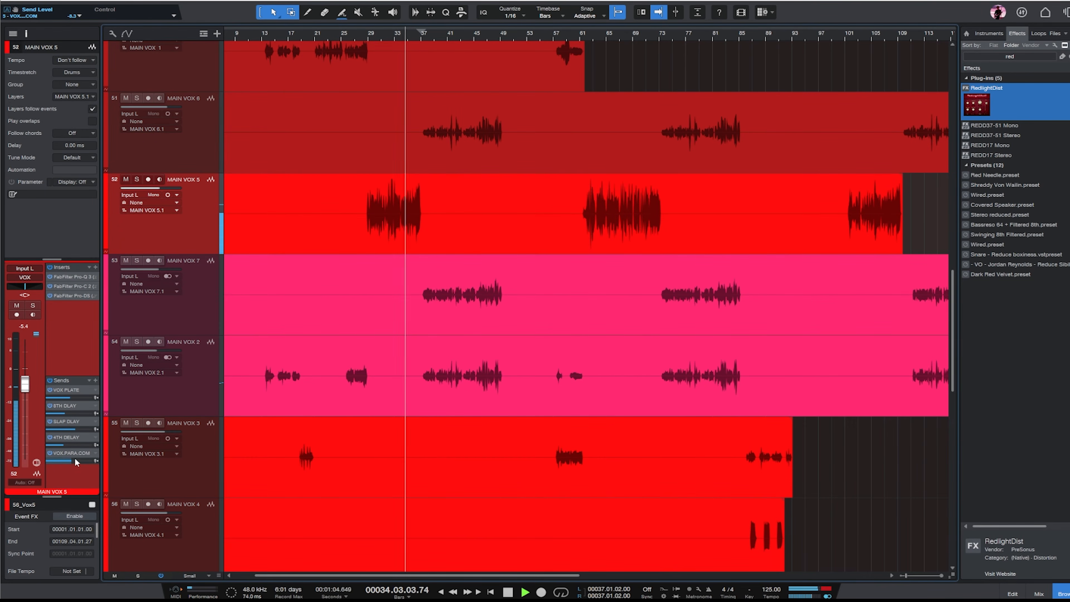
# - Trim MAIN VOX 5's VOX PARA COM send, and raise MAIN VOX 6 to +0.8 dB, MAIN VOX 7 to -5.4 dB and MAIN VOX 2 to -6.3 dB
pyautogui.moveTo(73, 461); pyautogui.dragTo(71, 460)
pyautogui.scroll(-4, 664, 209)
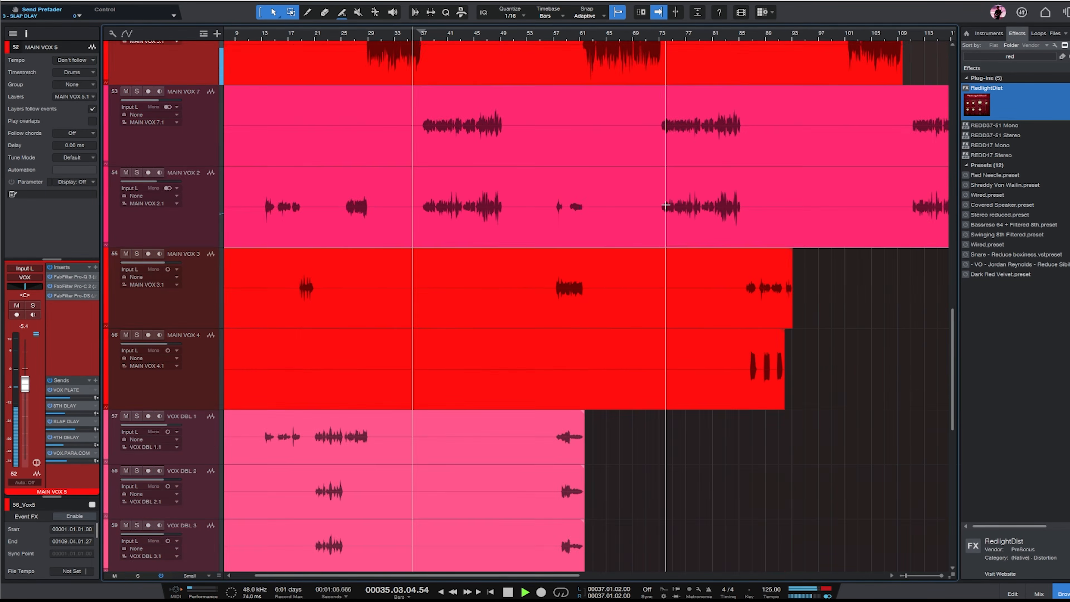
pyautogui.click(1037, 592)
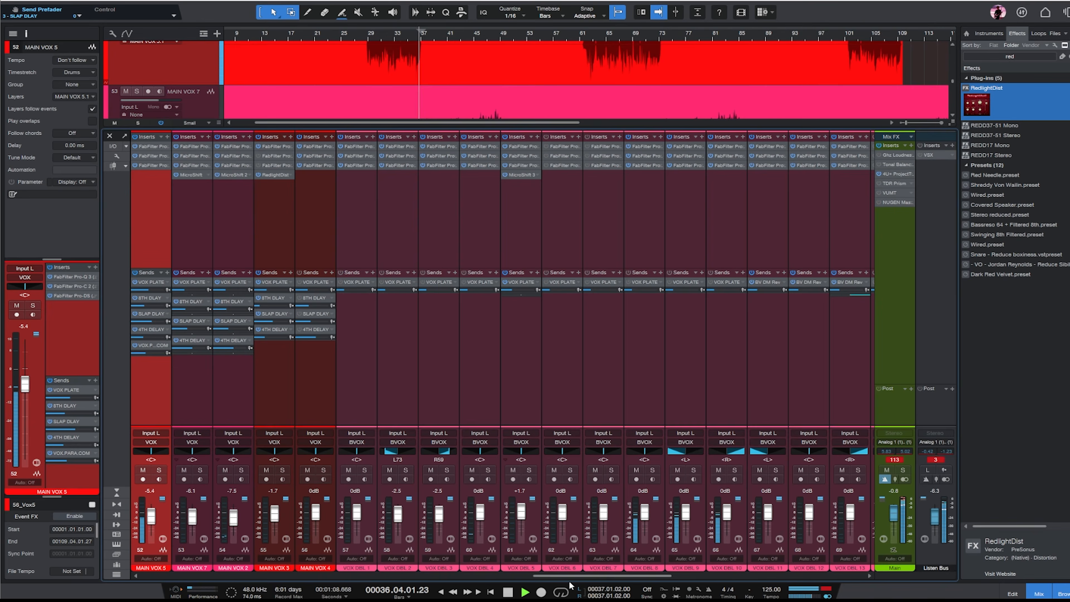
pyautogui.hscroll(-3, 565, 573)
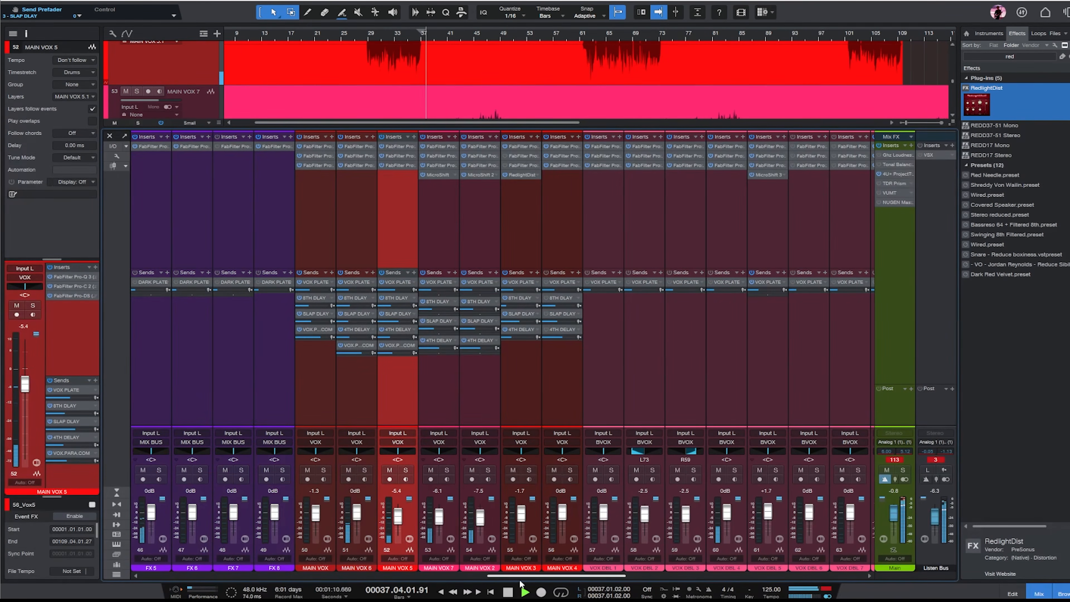
pyautogui.click(372, 399)
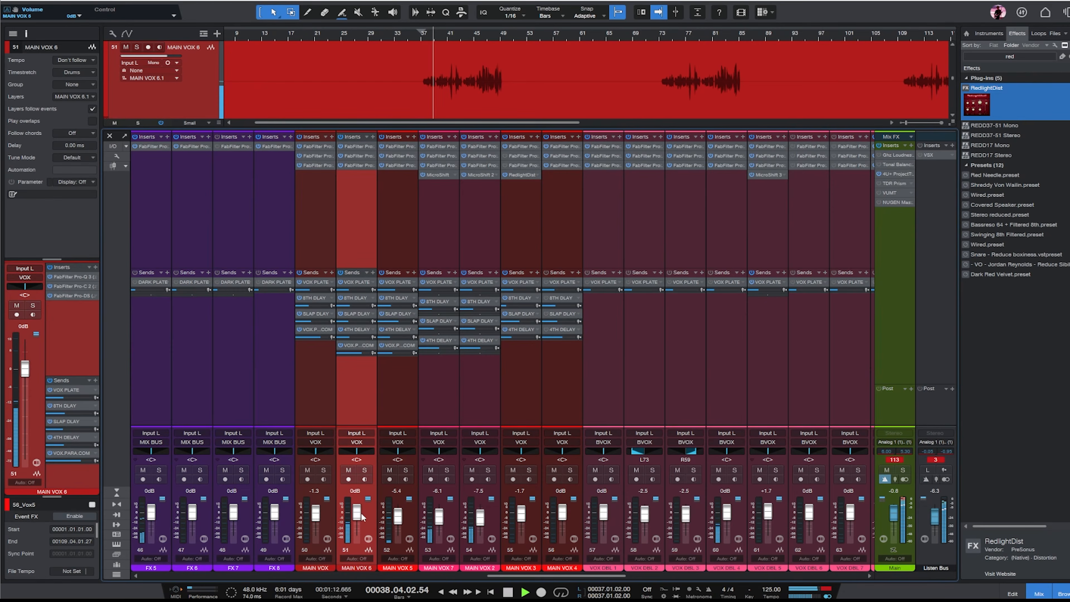
pyautogui.scroll(2, 447, 520)
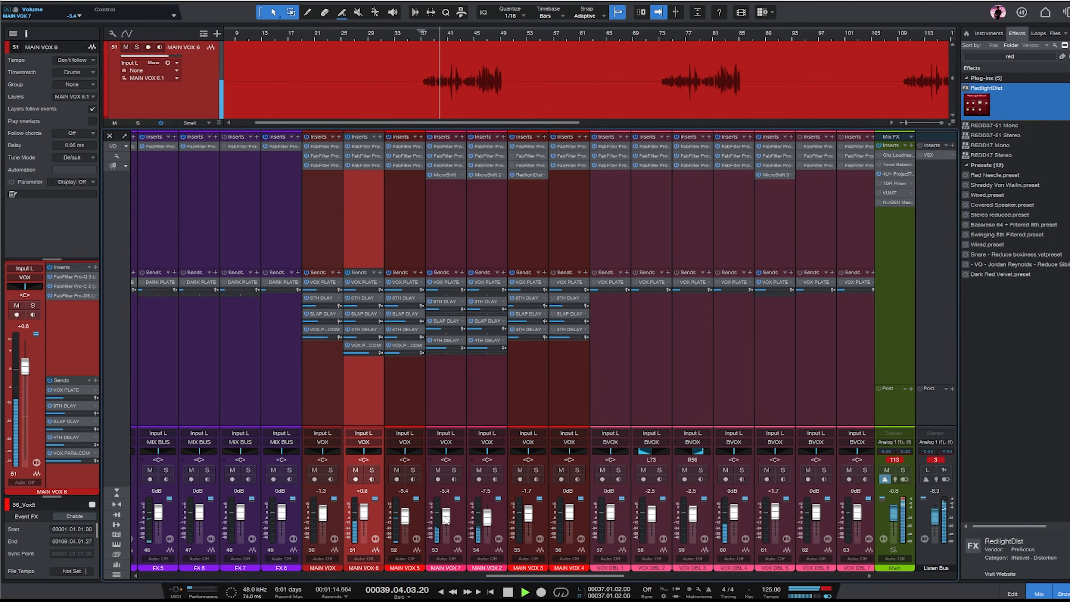
pyautogui.hscroll(5, 526, 574)
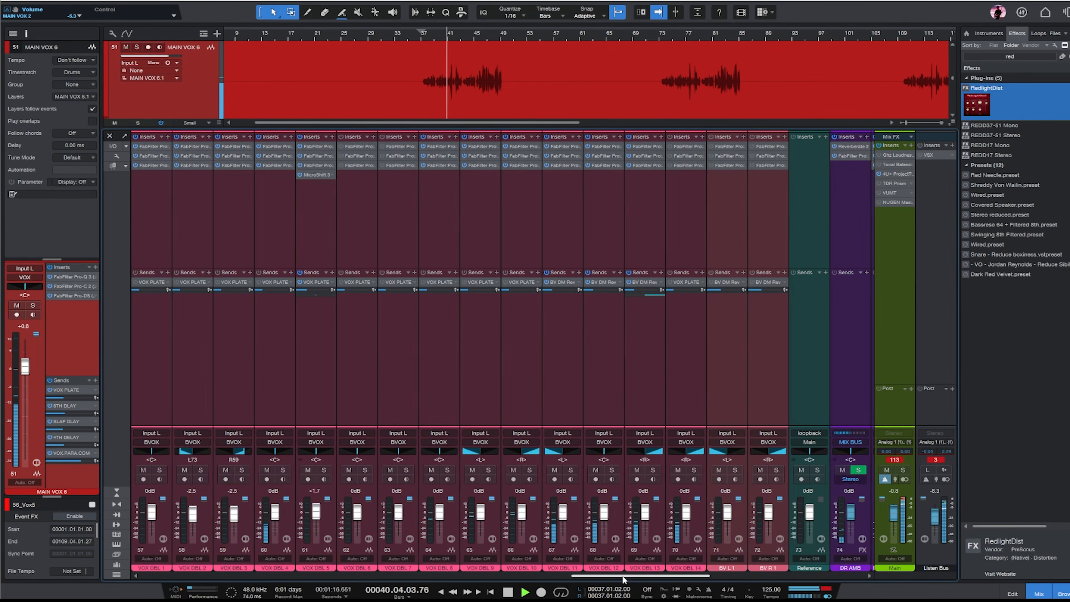
# - Raise the faders of VOX DBL 11 through VOX DBL 14 to +1.2 dB, and solo VOX DBL 14 with its pan centred
pyautogui.click(561, 392)
pyautogui.keyDown('shift'); pyautogui.click(687, 382); pyautogui.keyUp('shift')
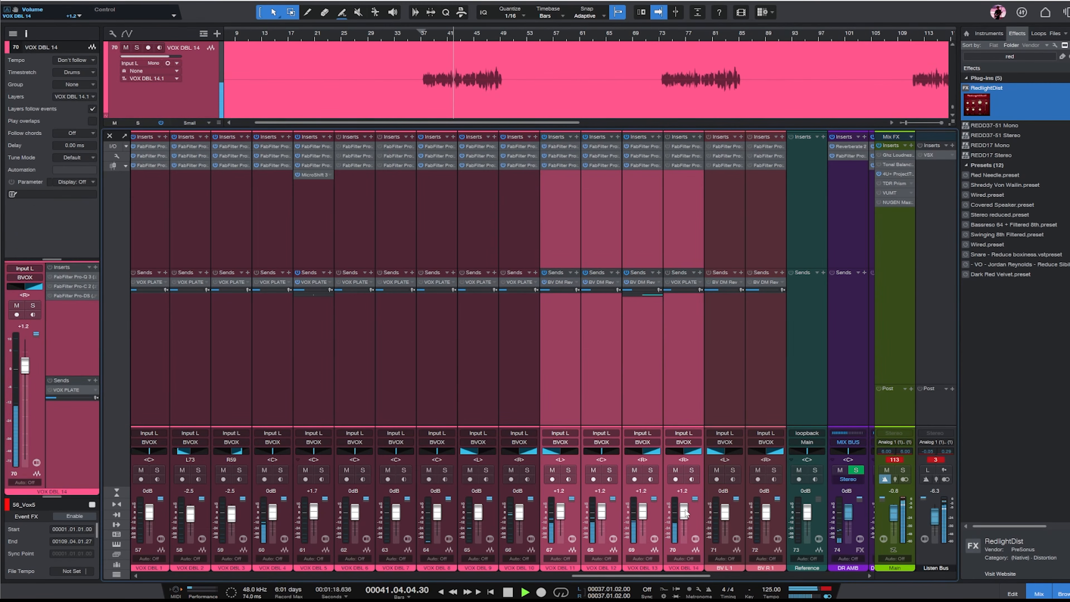
pyautogui.click(696, 490)
pyautogui.press('s')
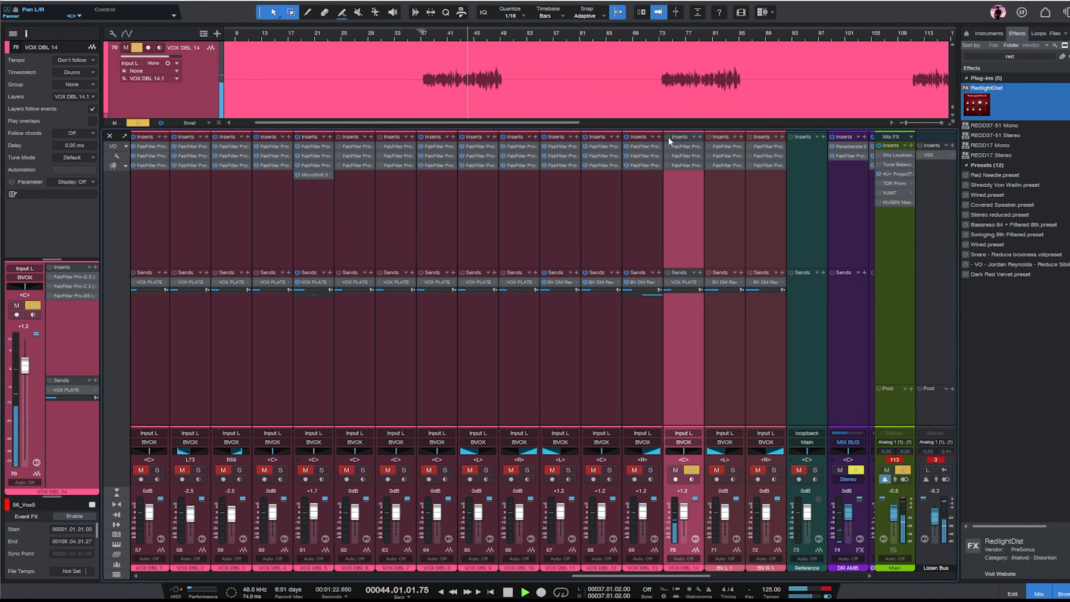
# - Shape VOX DBL 14's Pro-Q 3 with a higher low cut, a dip near 800 Hz and a 1.46 dB boost around 4160 Hz, and unsolo it
pyautogui.click(680, 146)
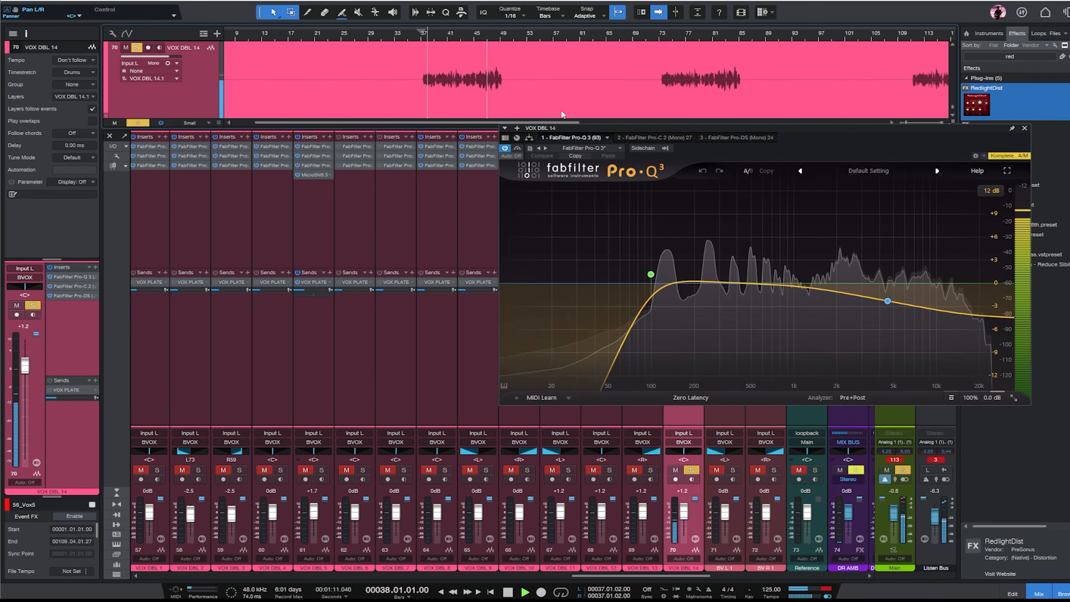
pyautogui.moveTo(652, 274); pyautogui.dragTo(781, 316)
pyautogui.moveTo(887, 301); pyautogui.dragTo(881, 277)
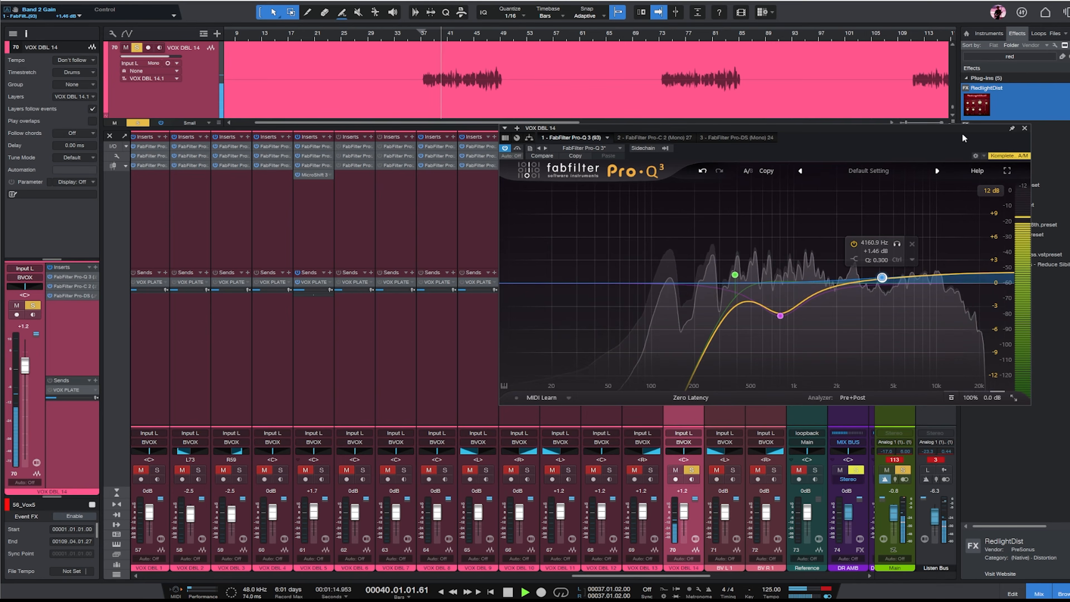
pyautogui.click(1024, 128)
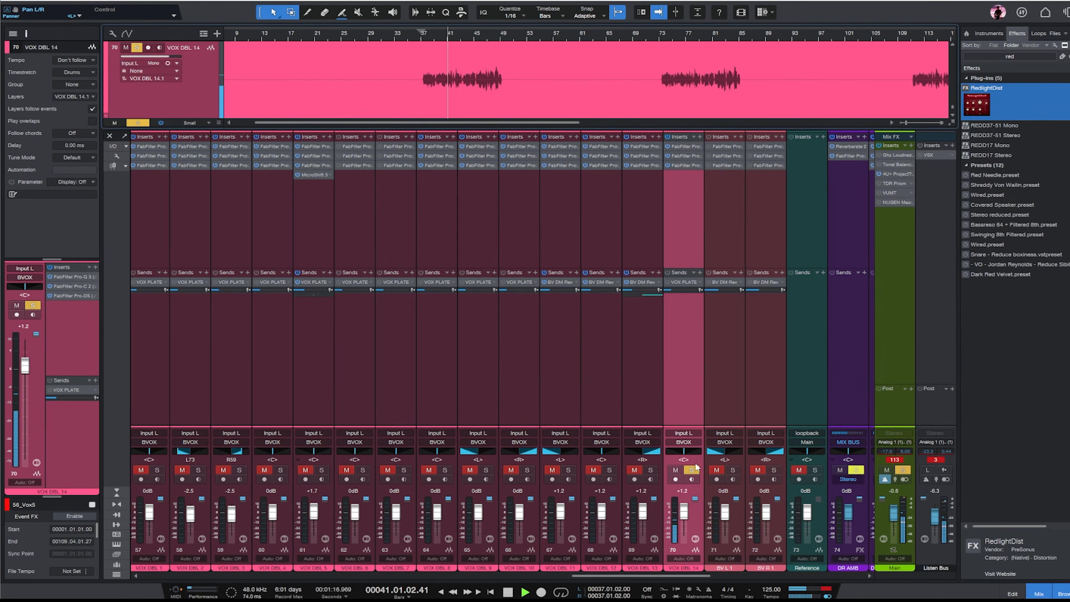
pyautogui.click(693, 469)
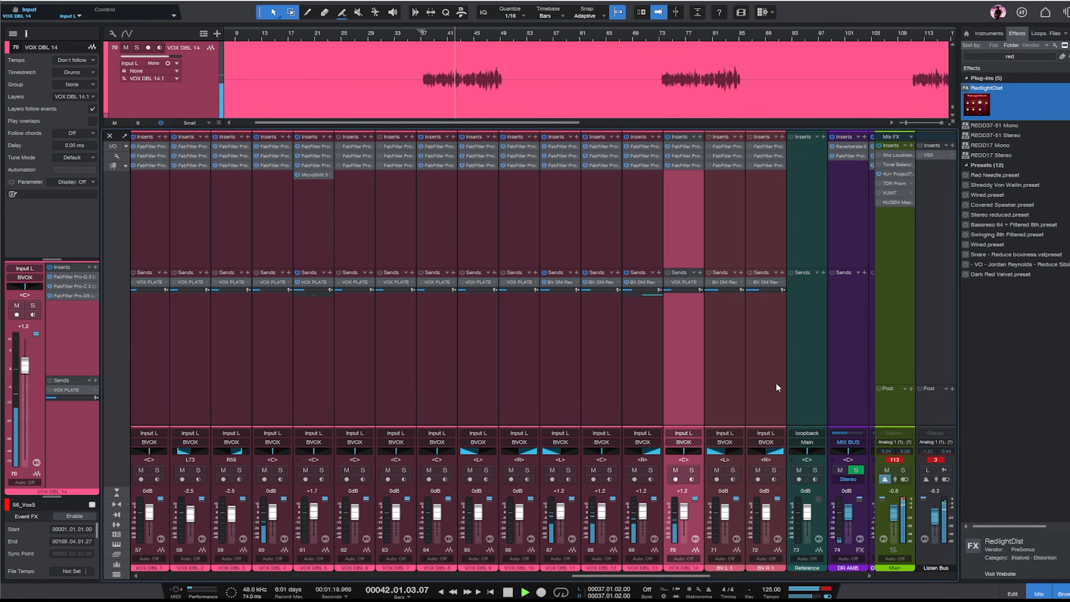
# - Replace all sends on the channels from VOX DBL 1 through BV R 1 with a BV DM Rev send
pyautogui.moveTo(678, 577)
pyautogui.mouseDown()
pyautogui.moveTo(656, 577)
pyautogui.moveTo(692, 578)
pyautogui.mouseUp()
pyautogui.click(278, 368)
pyautogui.keyDown('shift'); pyautogui.click(760, 341); pyautogui.keyUp('shift')
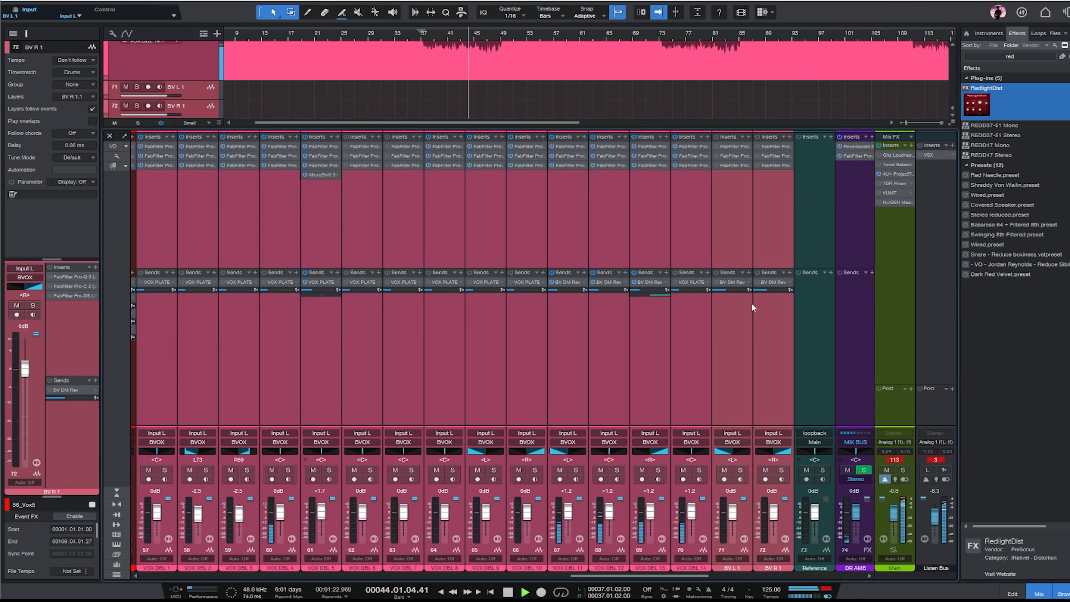
pyautogui.rightClick(787, 279)
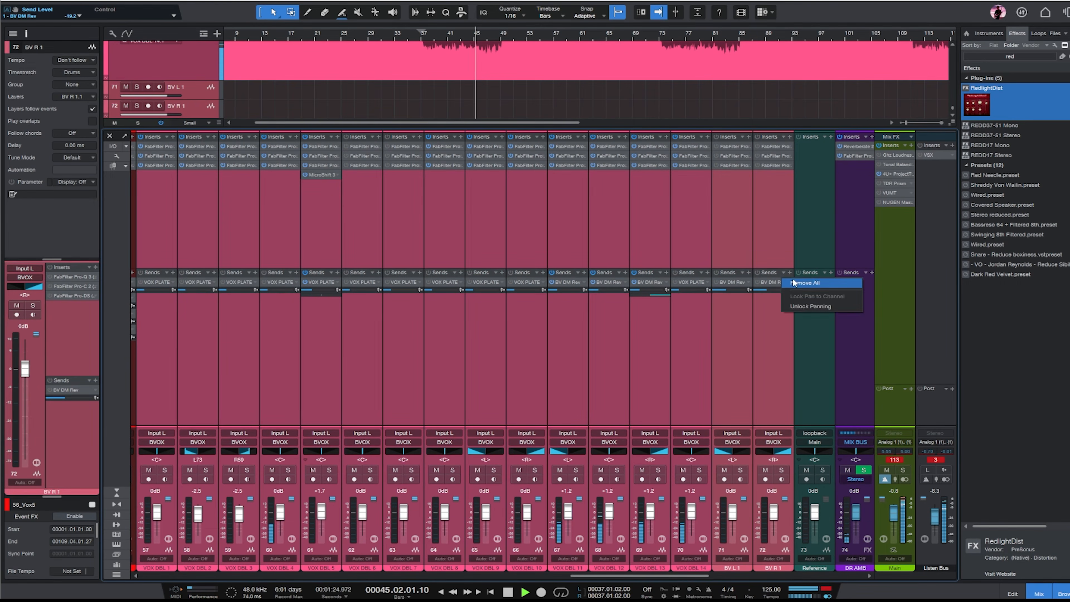
pyautogui.click(805, 283)
pyautogui.click(789, 272)
pyautogui.click(805, 282)
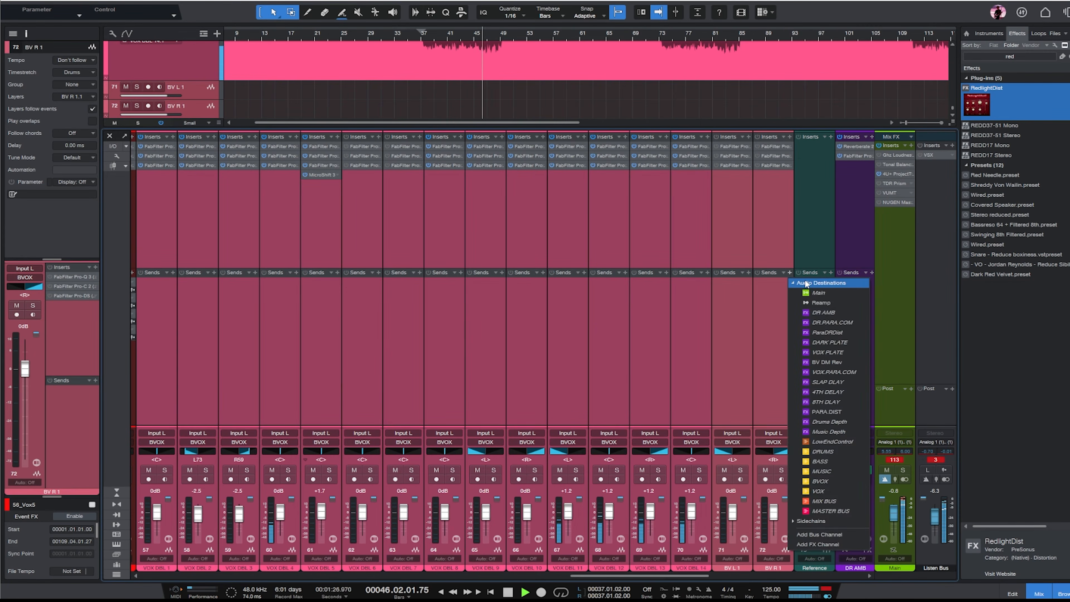
pyautogui.click(841, 362)
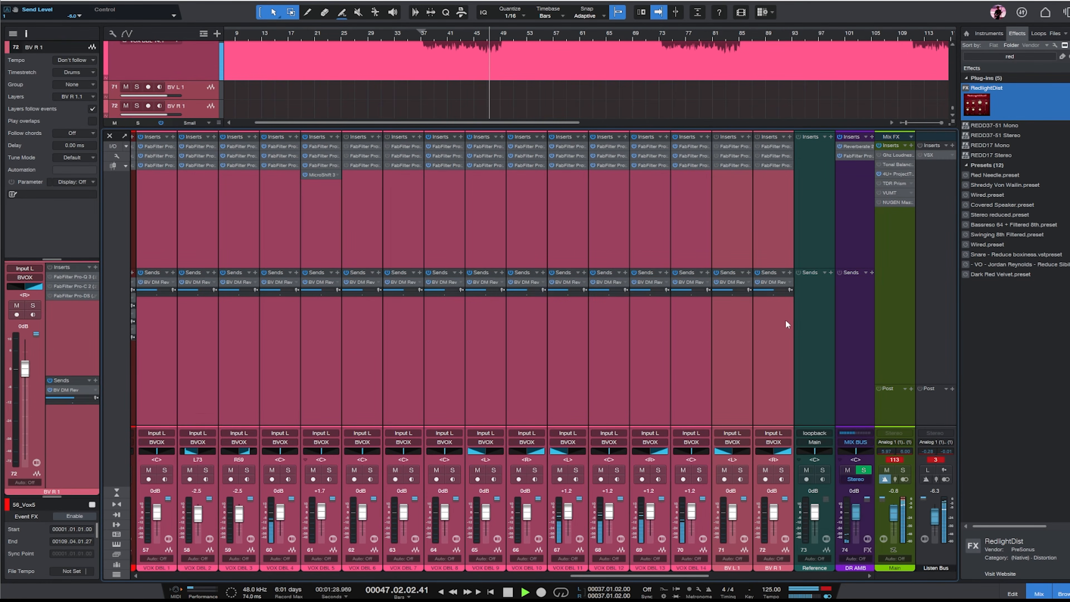
# - Lock the pan of the BV DM Rev sends to their channels on the selected double and backing vocals
pyautogui.rightClick(605, 284)
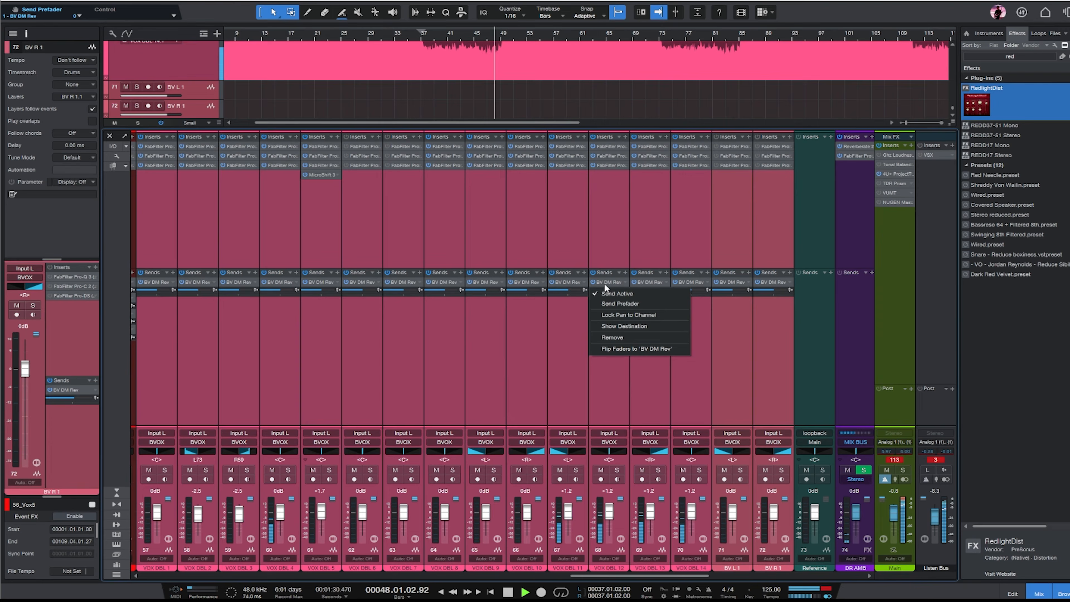
pyautogui.click(624, 313)
pyautogui.click(571, 346)
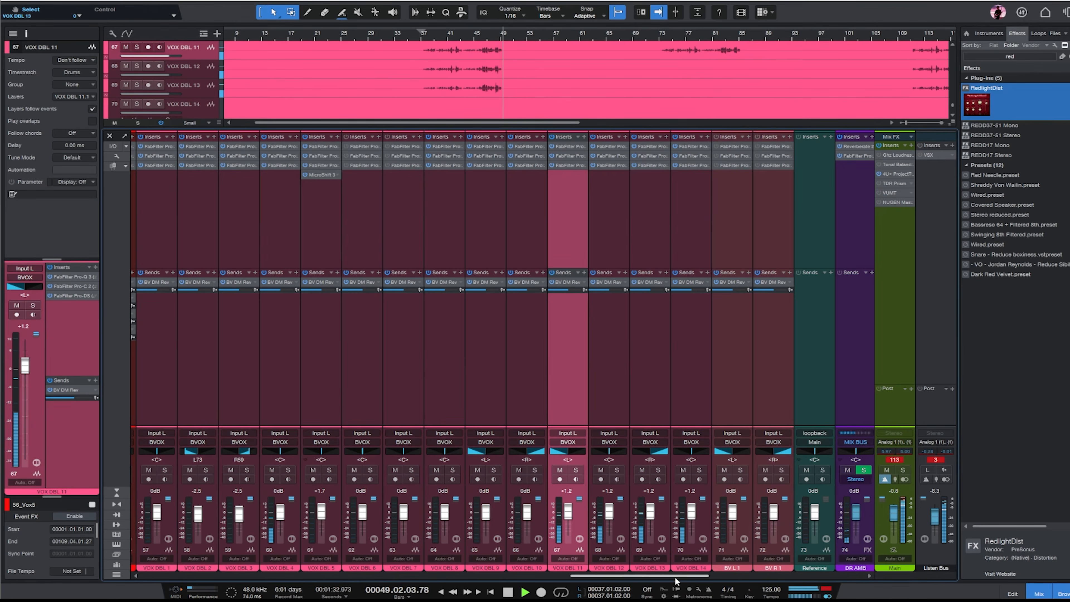
# - Replay from about bar 38 and set the MUSIC bus Pro-Q 3 to a 61.5 Hz low cut, 21482 Hz high cut and slight dip near 320 Hz
pyautogui.moveTo(674, 577); pyautogui.dragTo(780, 575)
pyautogui.click(427, 35)
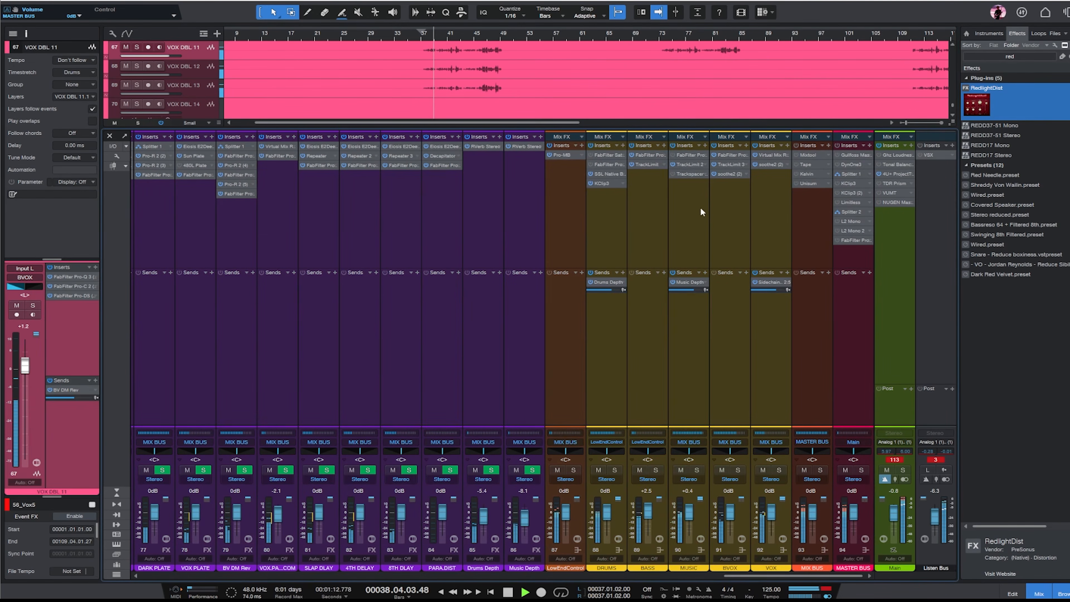
pyautogui.click(685, 187)
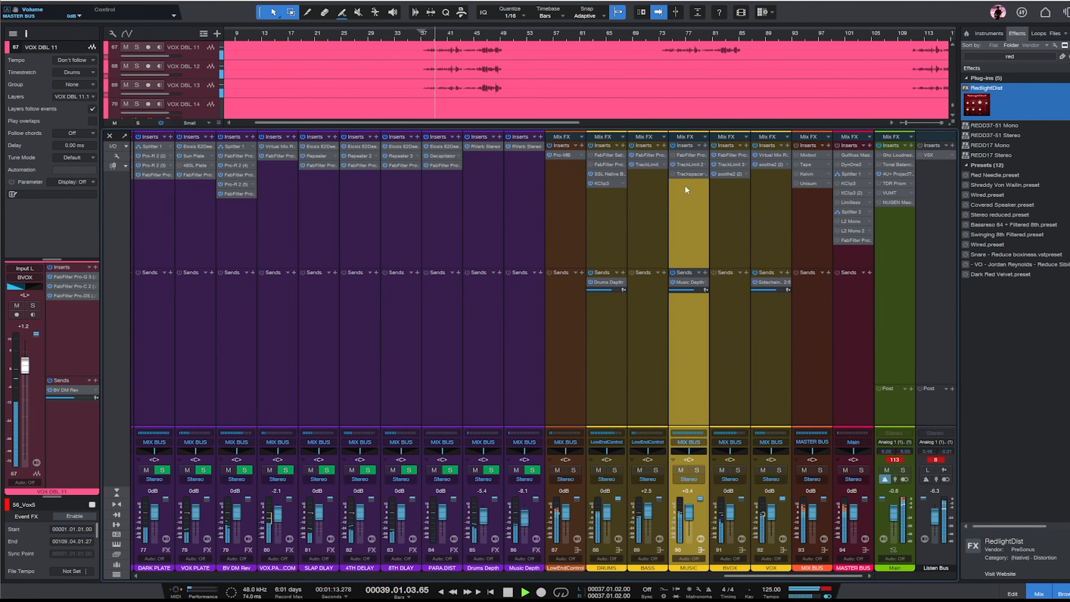
pyautogui.doubleClick(695, 155)
pyautogui.moveTo(522, 239); pyautogui.dragTo(630, 236)
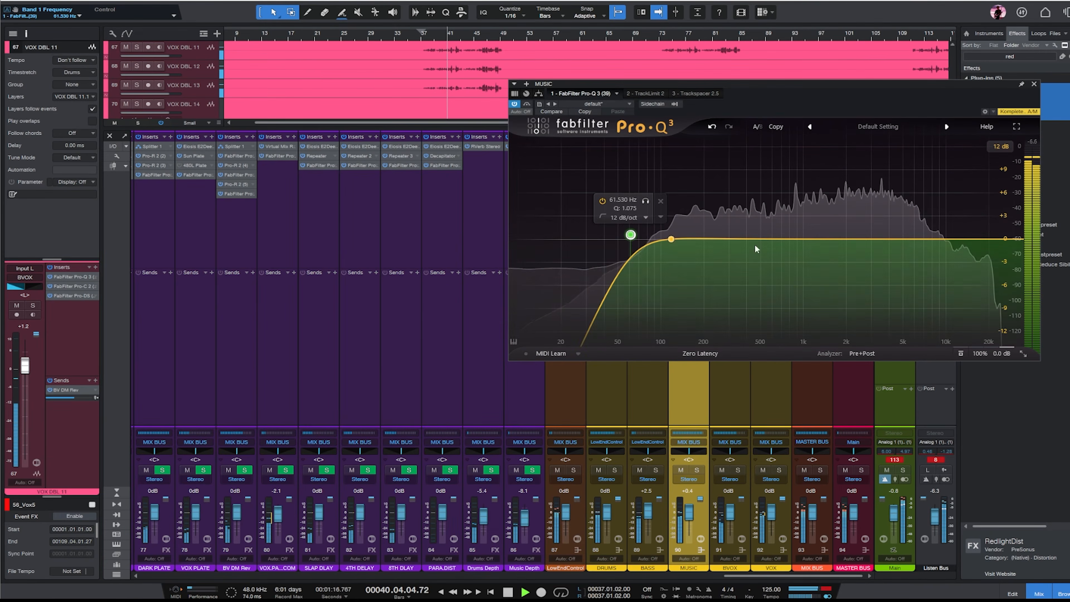
pyautogui.click(993, 243)
pyautogui.moveTo(722, 239)
pyautogui.mouseDown()
pyautogui.moveTo(735, 206)
pyautogui.moveTo(731, 250)
pyautogui.mouseUp()
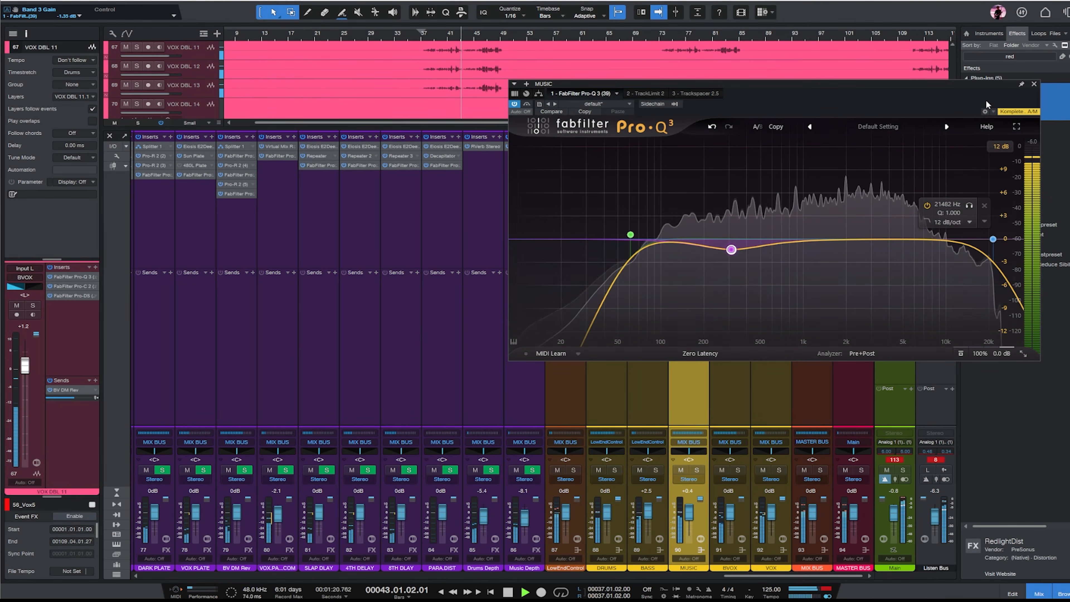
# - Widen Trackspacer's range on the MUSIC bus by raising the high-cut and setting the low-cut to about 107 Hz, and stop playback
pyautogui.click(700, 94)
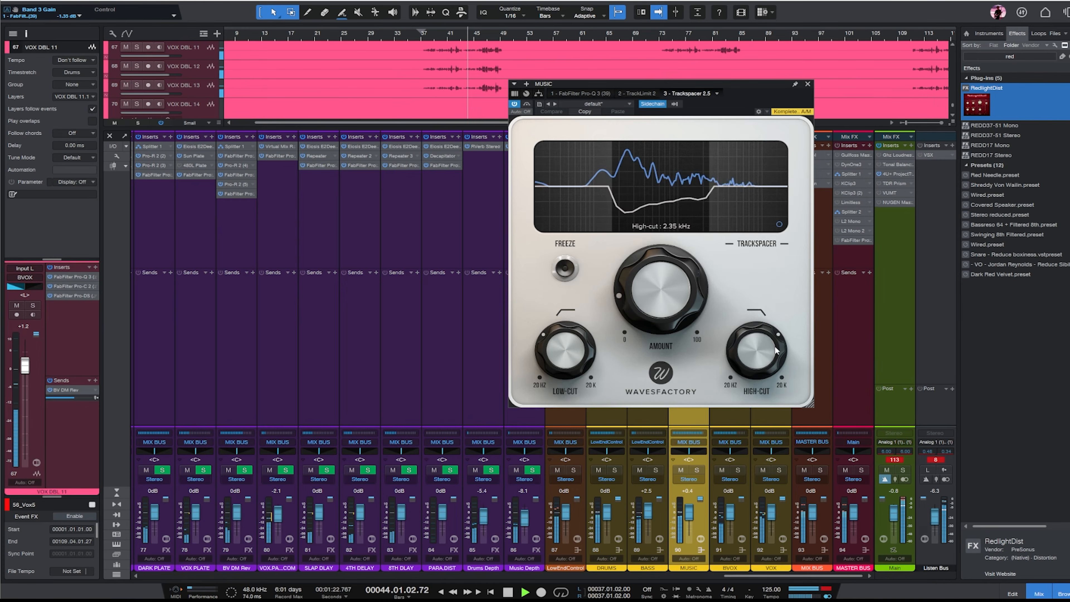
pyautogui.moveTo(757, 351); pyautogui.dragTo(758, 325)
pyautogui.moveTo(565, 349); pyautogui.dragTo(565, 362)
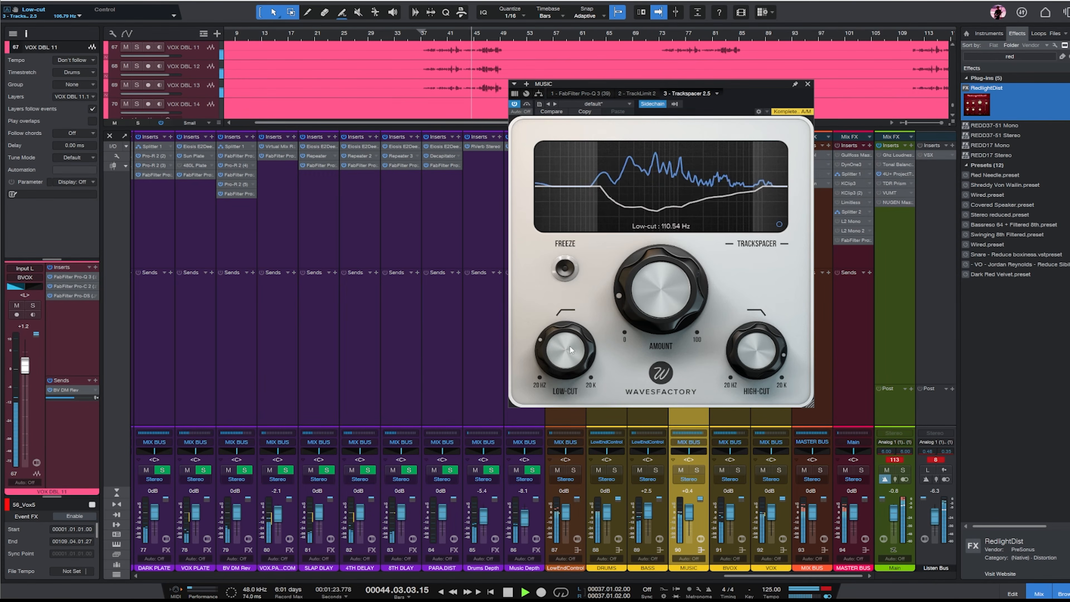
pyautogui.click(808, 83)
pyautogui.press('space')
# - Activate the MIX BUS inserts and play from bar 38 to check Unisum's gain reduction
pyautogui.click(776, 280)
pyautogui.click(800, 193)
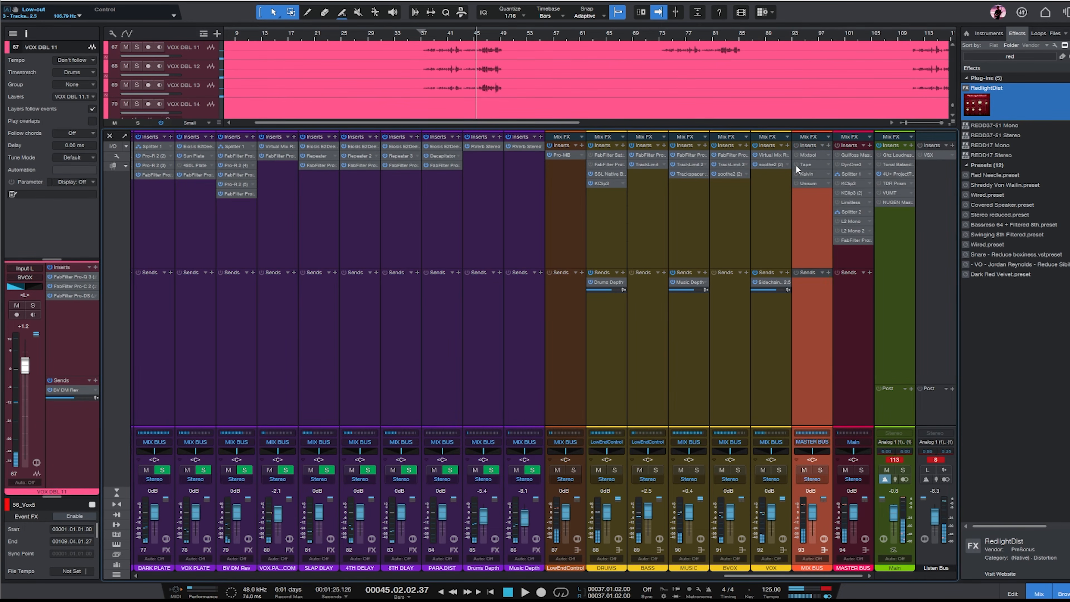
pyautogui.click(813, 184)
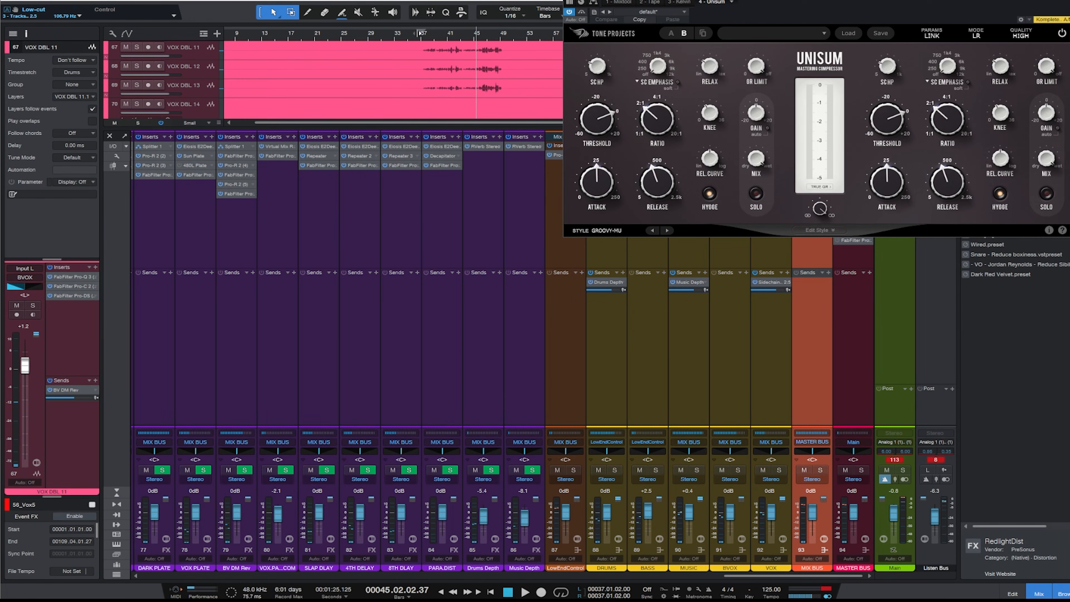
pyautogui.click(428, 33)
pyautogui.moveTo(793, 1); pyautogui.dragTo(554, 235)
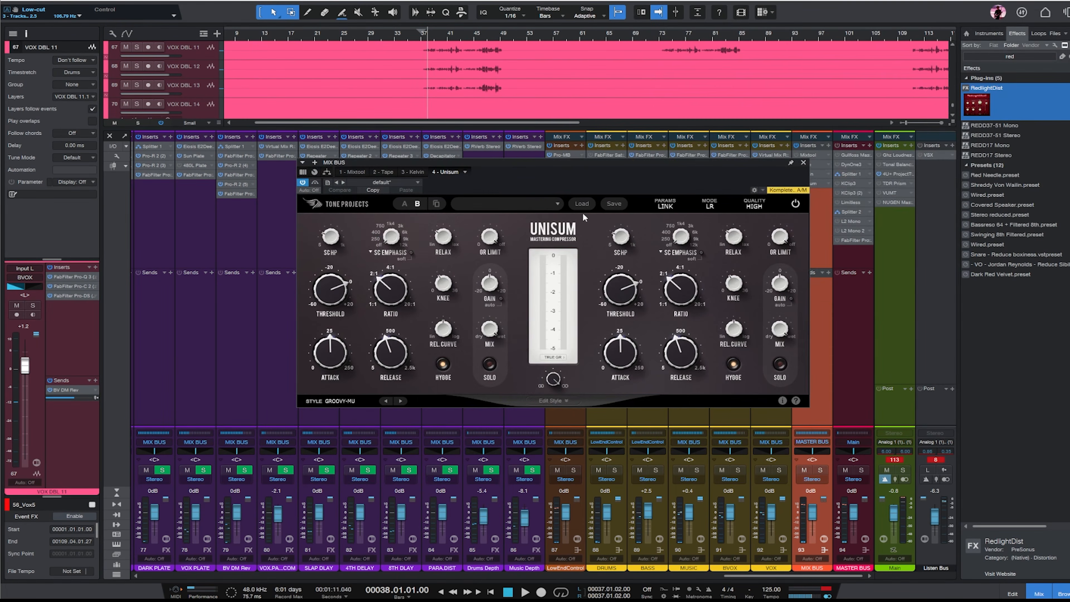
pyautogui.press('space')
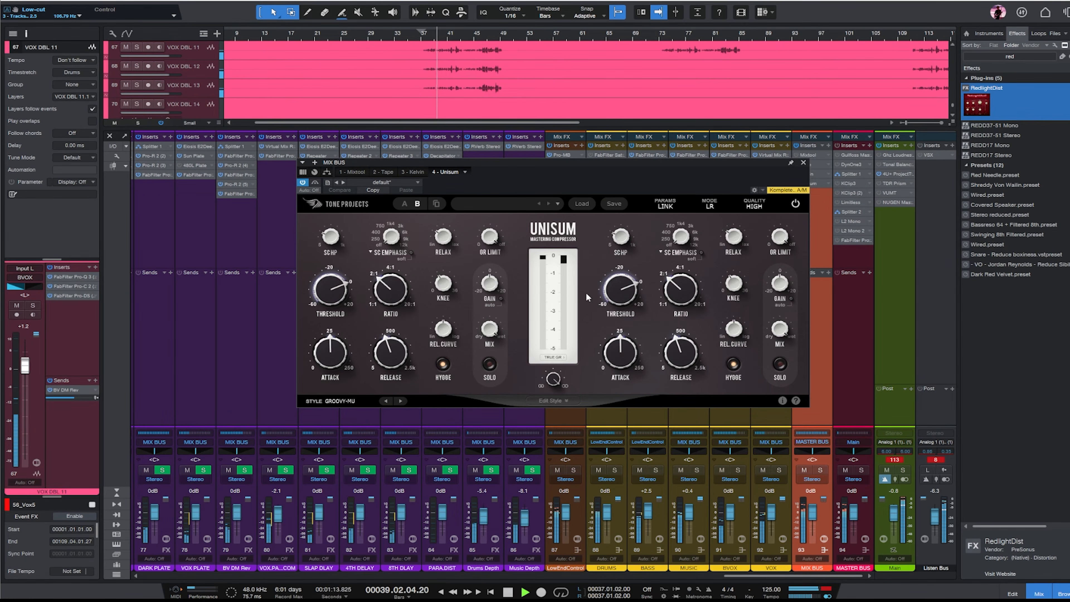
pyautogui.click(803, 163)
# - Activate Gullfoss Master and DynOne3 on the MASTER BUS, setting the upper limit of Gullfoss's range to about 7439 Hz
pyautogui.click(847, 255)
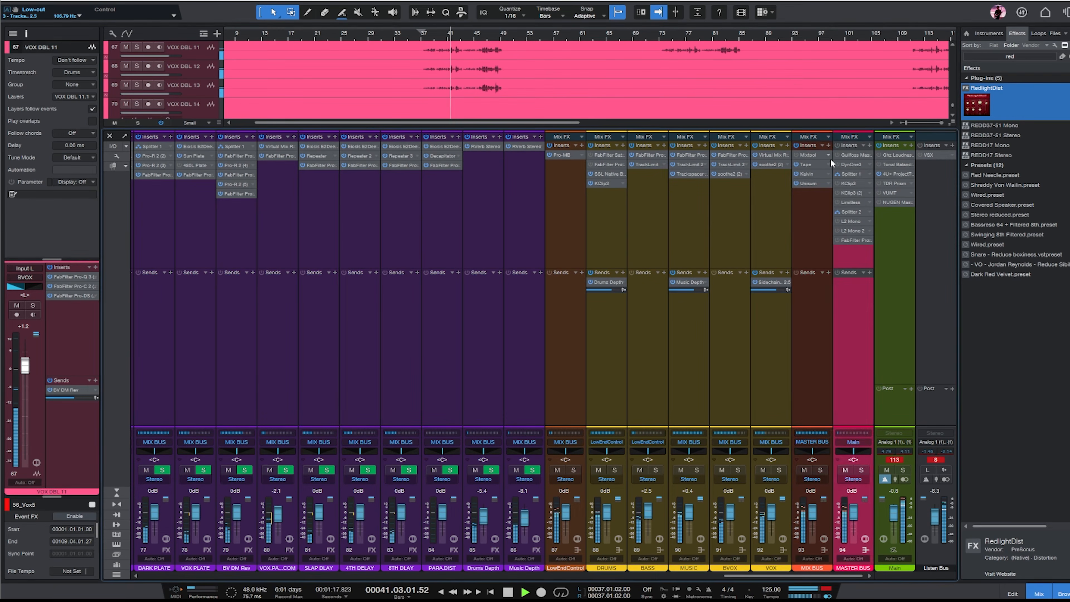
pyautogui.click(852, 154)
pyautogui.moveTo(840, 292); pyautogui.dragTo(772, 292)
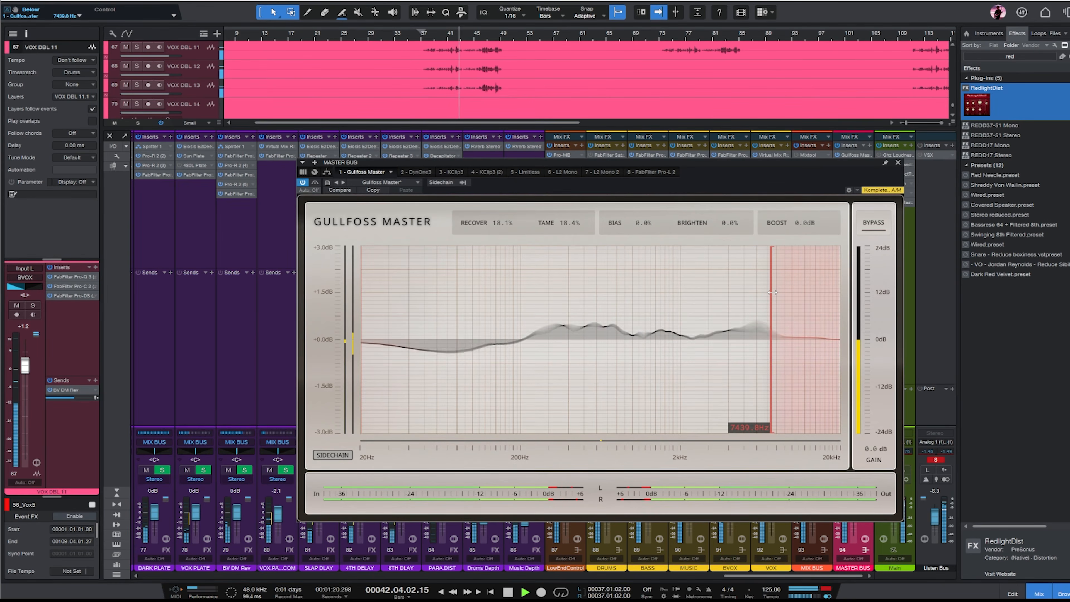
pyautogui.click(405, 172)
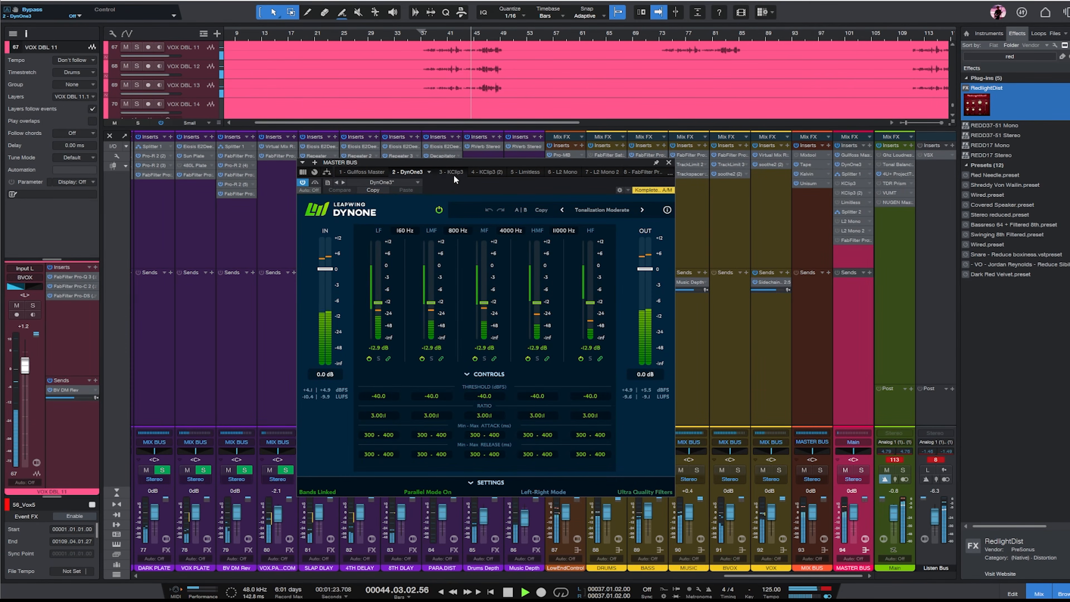
# - Activate KClip3 on the MASTER BUS, link its input and output gains, and set the input gain to -3.4 dB
pyautogui.click(452, 172)
pyautogui.click(303, 182)
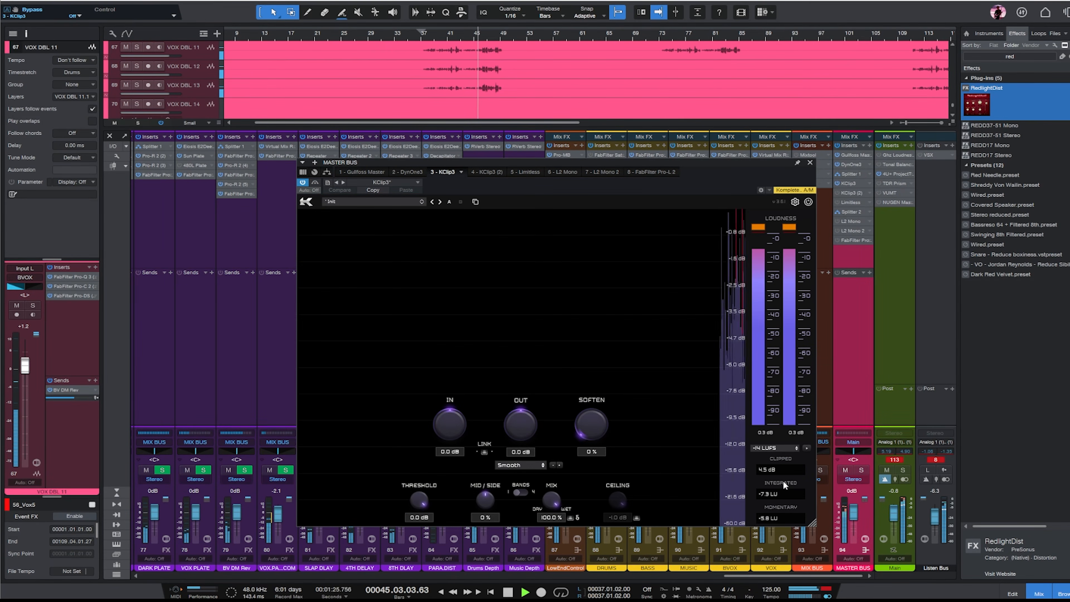
pyautogui.click(485, 452)
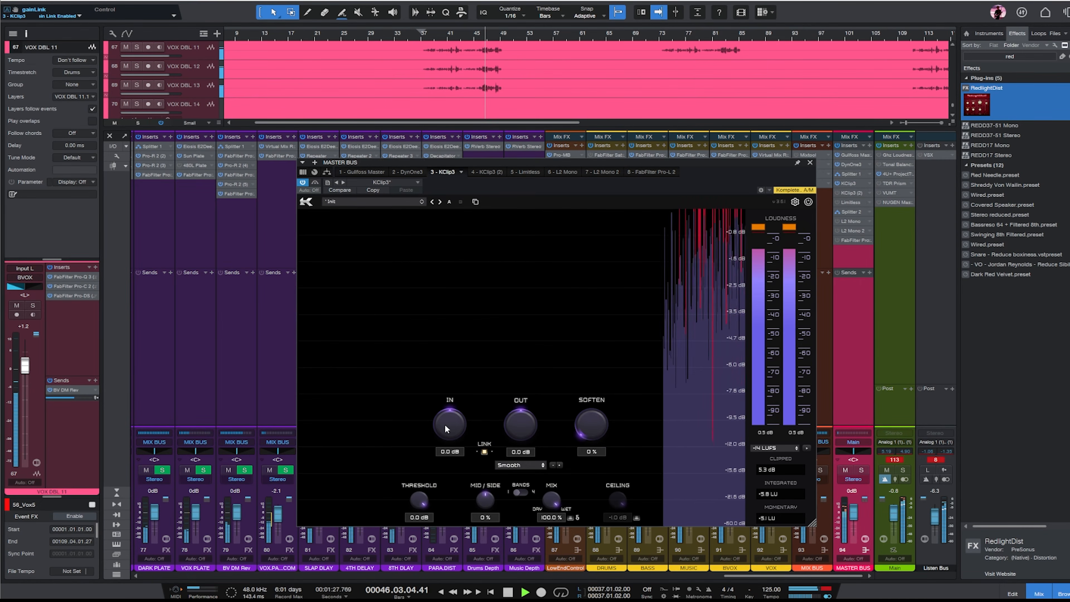
pyautogui.moveTo(446, 426); pyautogui.dragTo(445, 434)
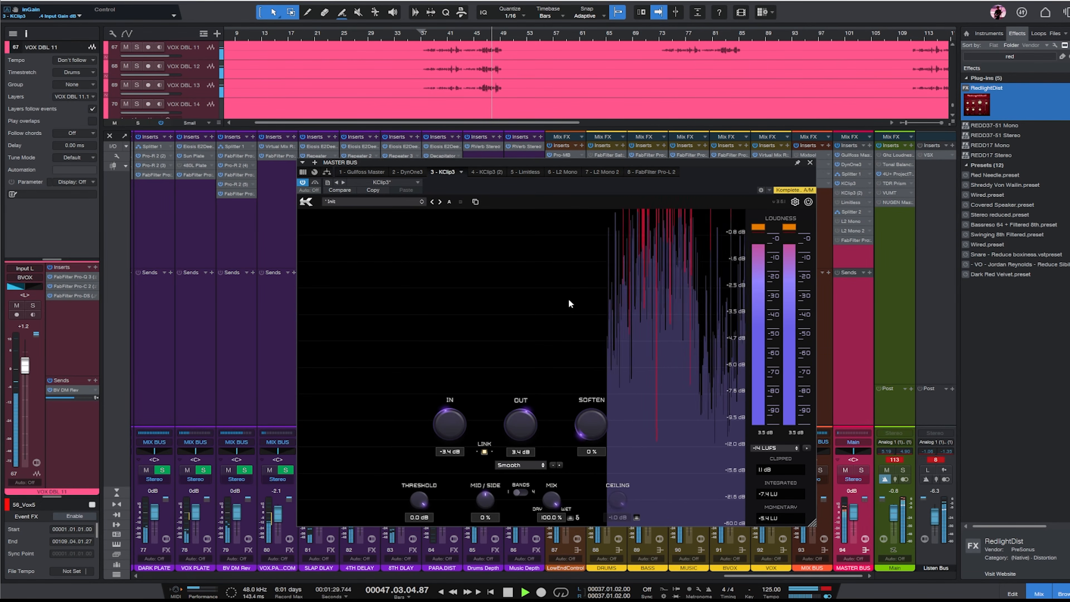
# - Activate the second KClip3 and Limitless on the MASTER BUS, and enlarge the Limitless window with its advanced settings shown
pyautogui.click(488, 172)
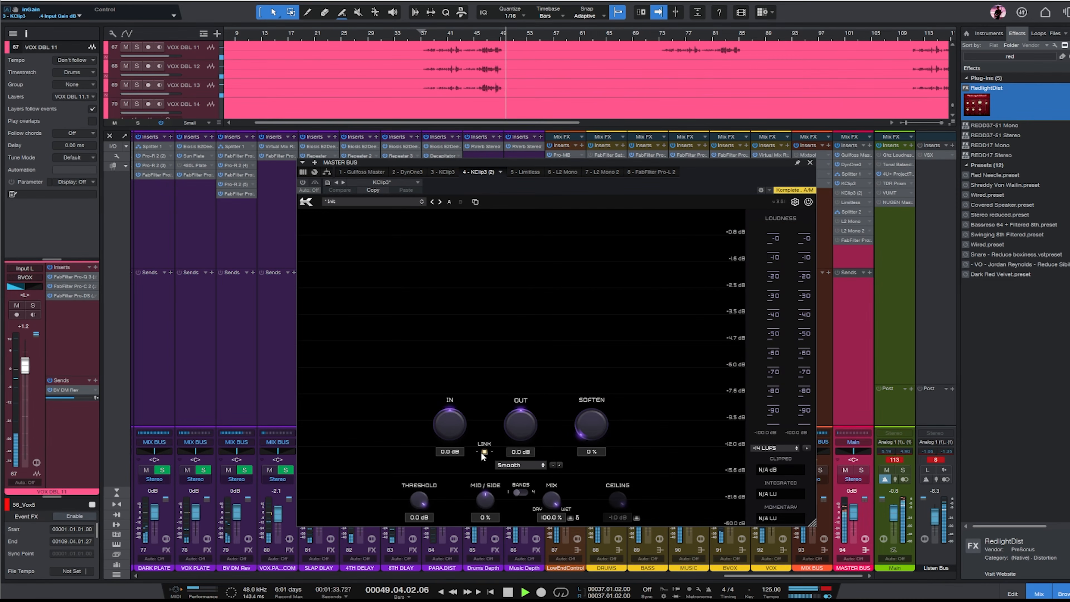
pyautogui.click(303, 183)
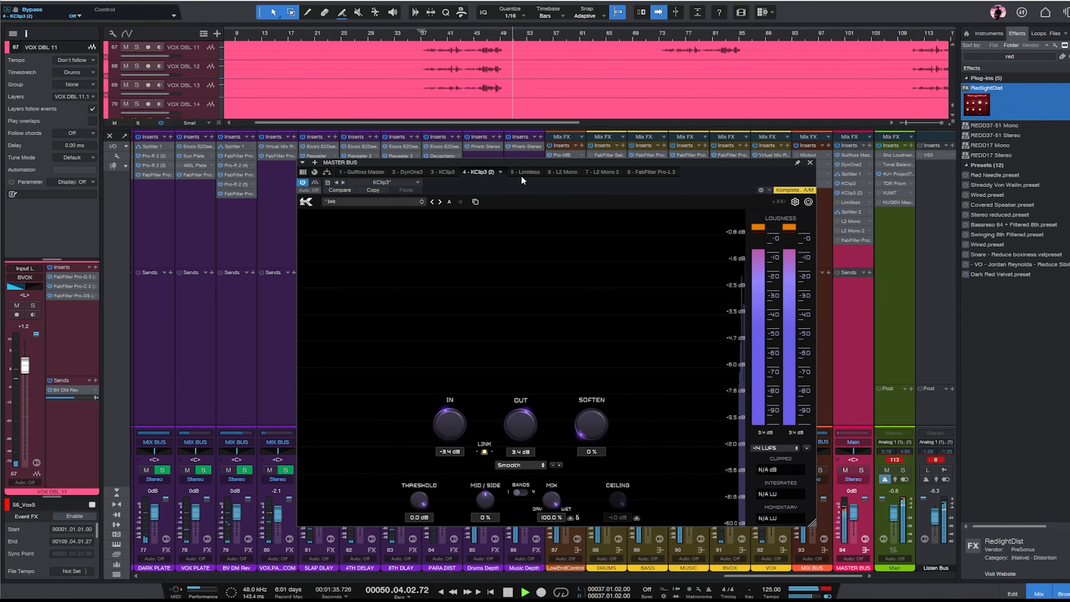
pyautogui.click(523, 173)
pyautogui.click(302, 183)
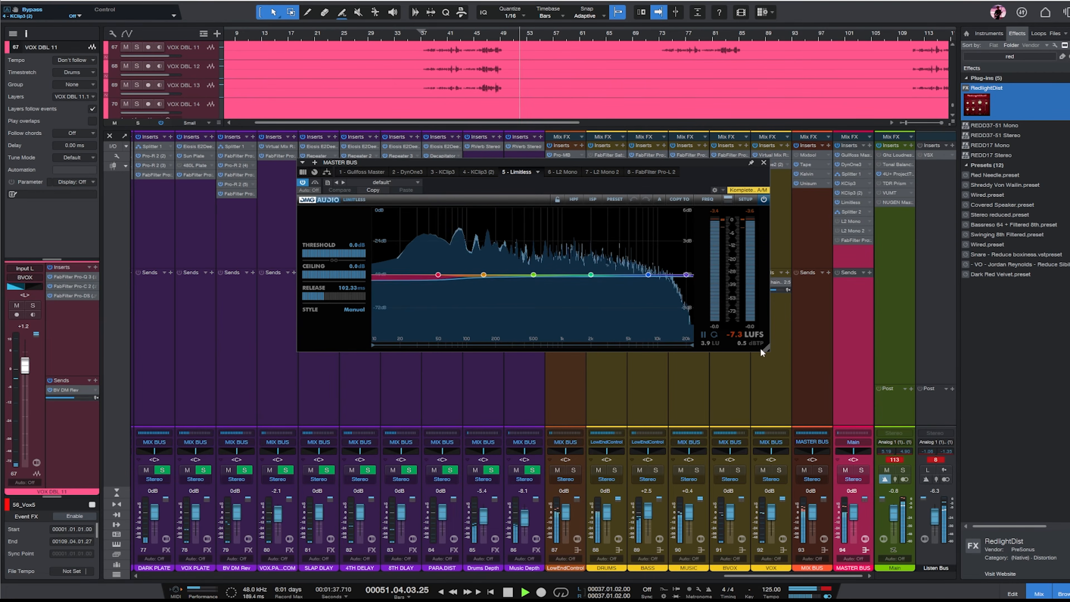
pyautogui.moveTo(765, 349); pyautogui.dragTo(847, 441)
pyautogui.click(828, 198)
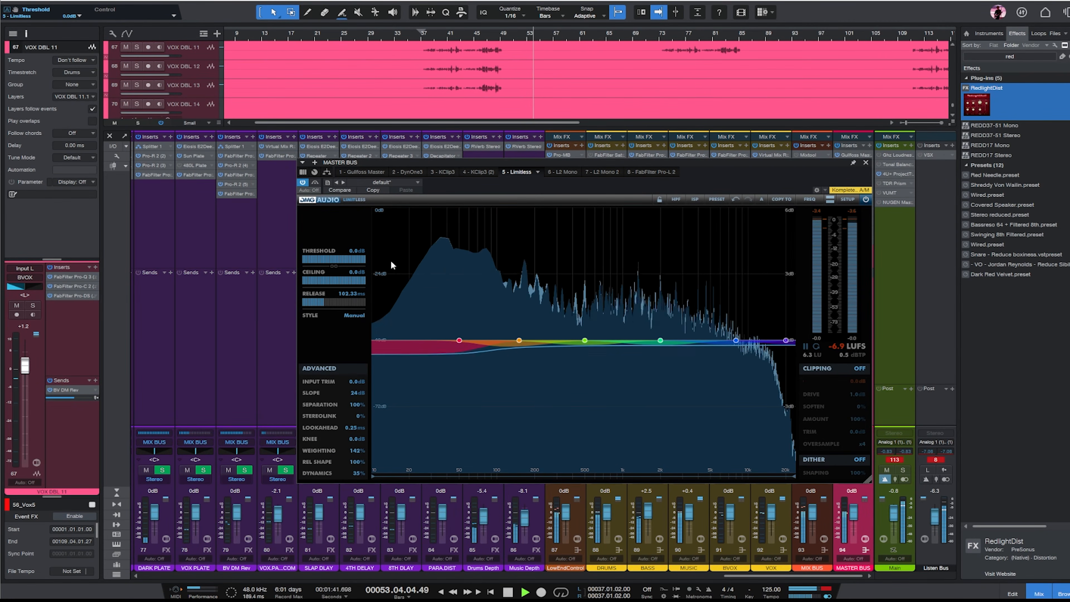
# - Activate the L2 Mono limiters and Pro-L 2 on the MASTER BUS, and replay the chorus to check Pro-L 2's limiting
pyautogui.click(564, 171)
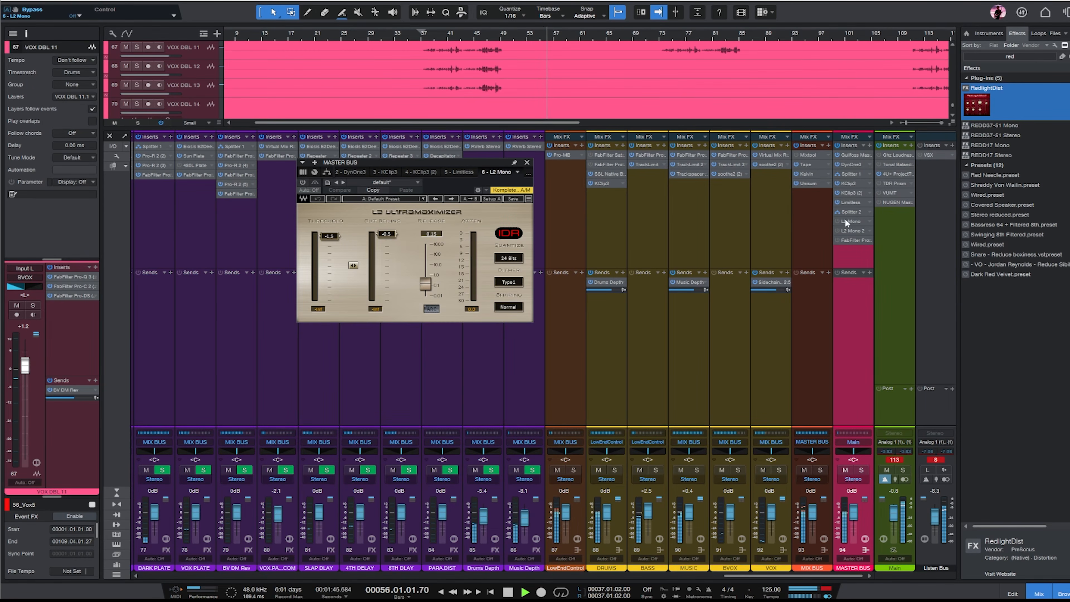
pyautogui.click(837, 222)
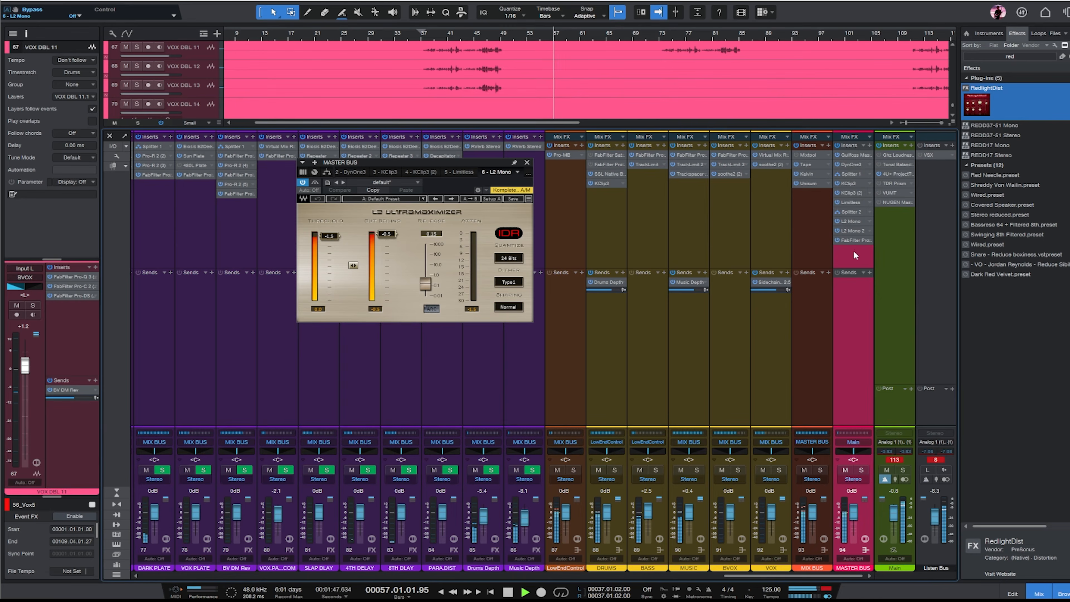
pyautogui.click(438, 36)
pyautogui.doubleClick(855, 240)
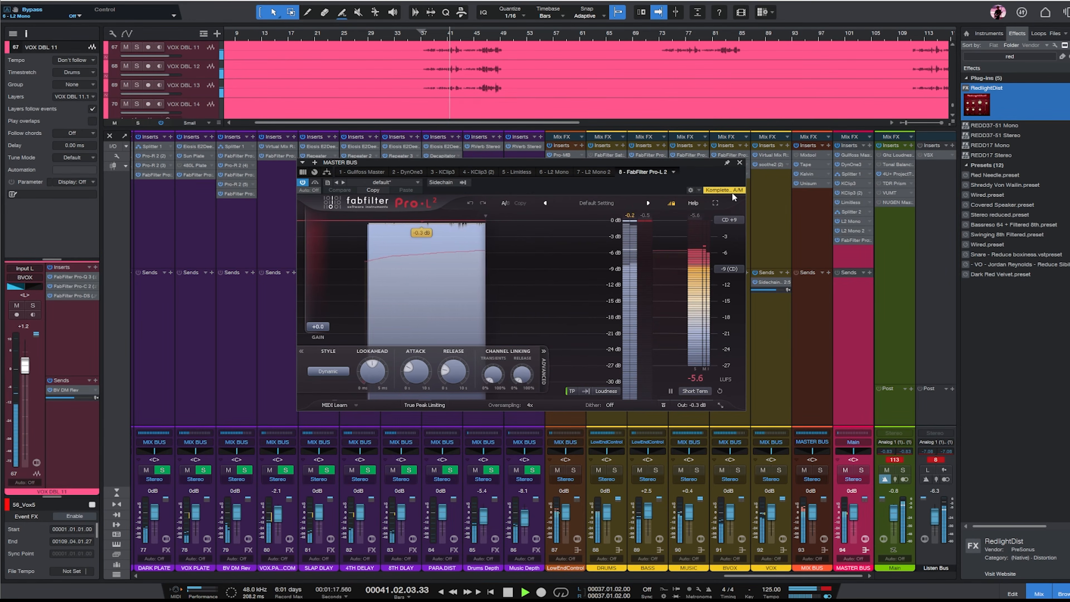
pyautogui.click(740, 162)
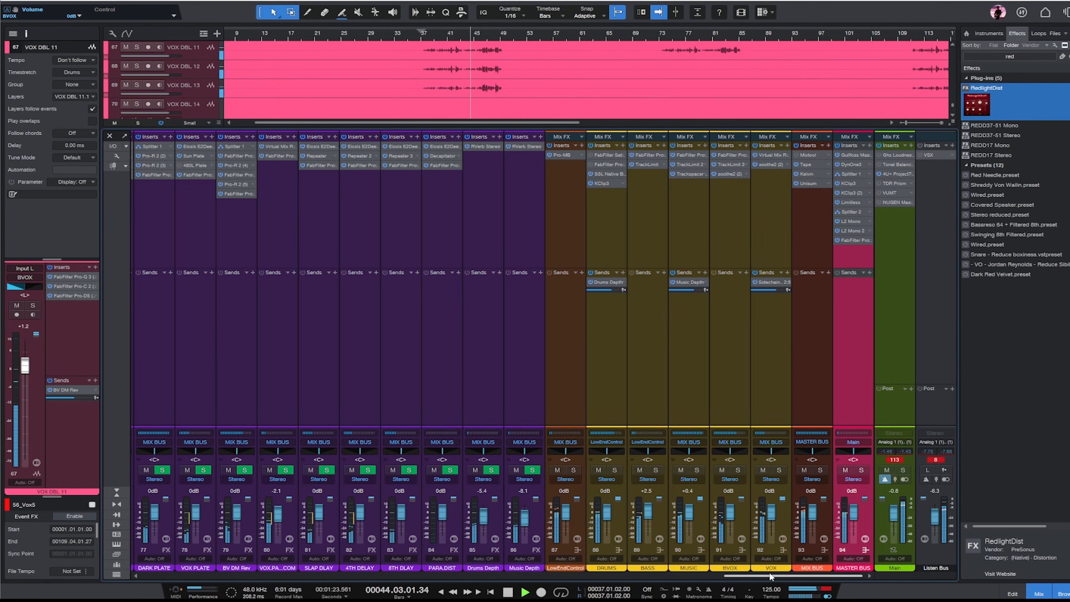
# - Clear the effects search, solo the VOX bus, and add the favorite Pro-Q 3 to its inserts
pyautogui.click(779, 322)
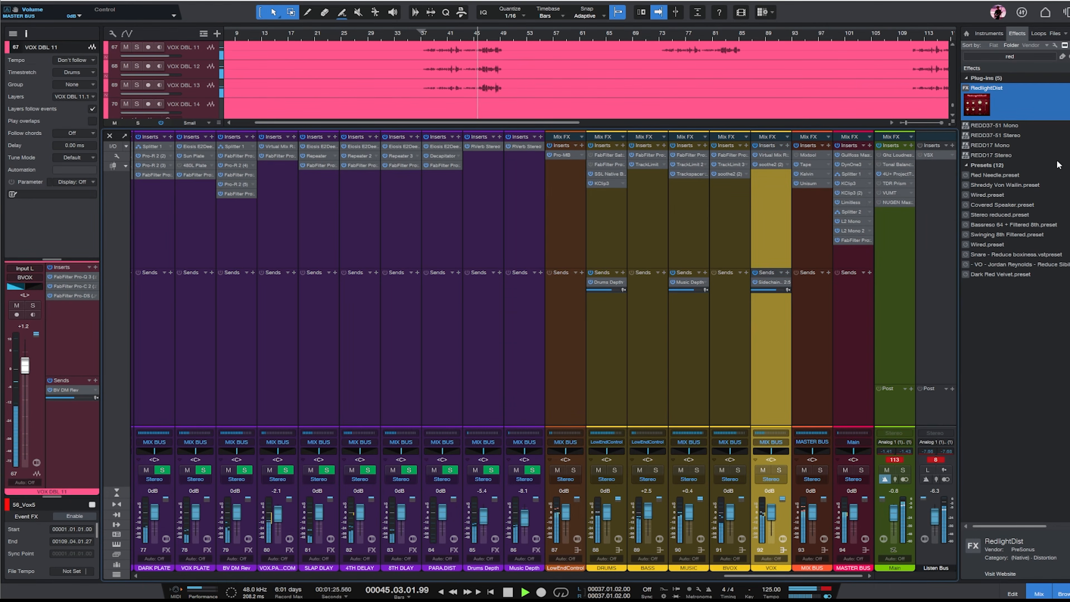
pyautogui.click(1051, 57)
pyautogui.click(778, 470)
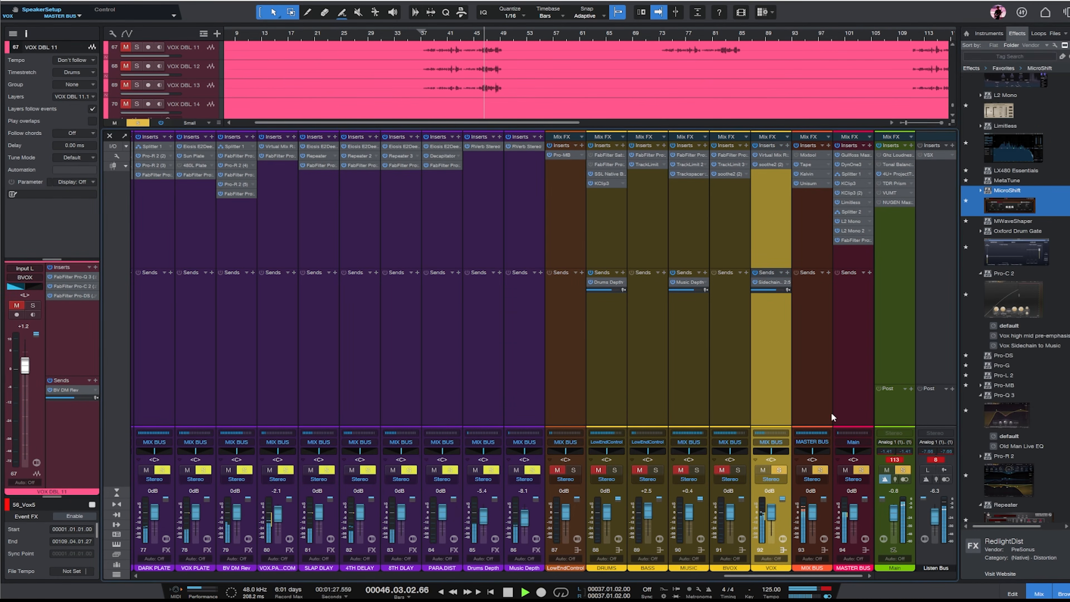
pyautogui.moveTo(1010, 421); pyautogui.dragTo(770, 194)
# - Create a 12 dB/oct low cut at about 127 Hz and a dip at about 318 Hz in the VOX bus Pro-Q 3
pyautogui.moveTo(317, 312); pyautogui.dragTo(421, 314)
pyautogui.moveTo(522, 312); pyautogui.dragTo(521, 337)
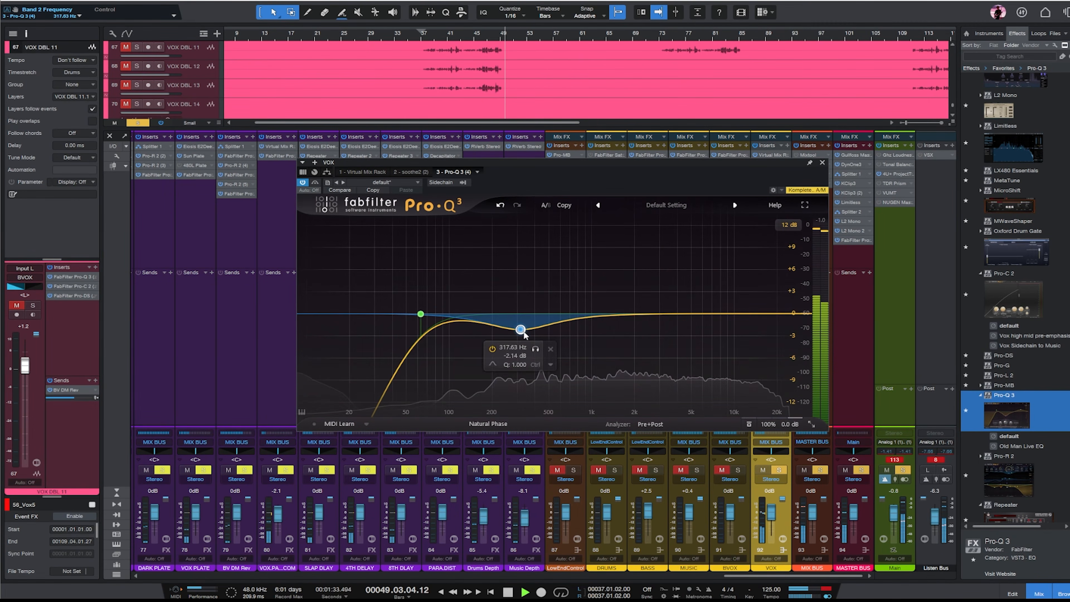
pyautogui.moveTo(421, 314); pyautogui.dragTo(463, 303)
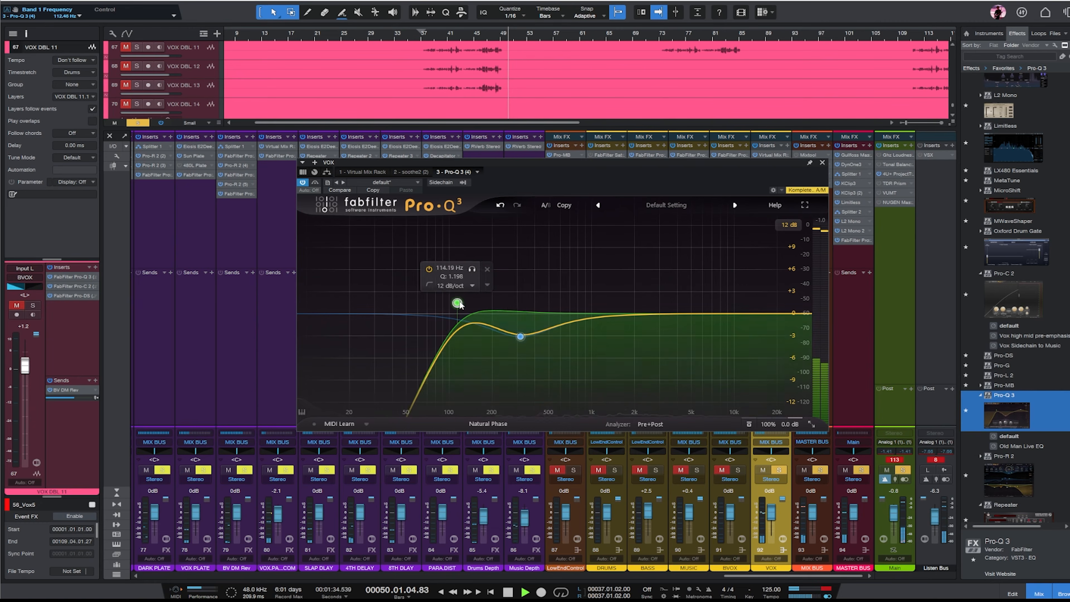
# - Replay the vocals and add a narrow low-end cut and a -1.59 dB dip at about 2534 Hz in the VOX bus Pro-Q 3
pyautogui.click(426, 33)
pyautogui.moveTo(473, 327); pyautogui.dragTo(476, 353)
pyautogui.scroll(5, 471, 352)
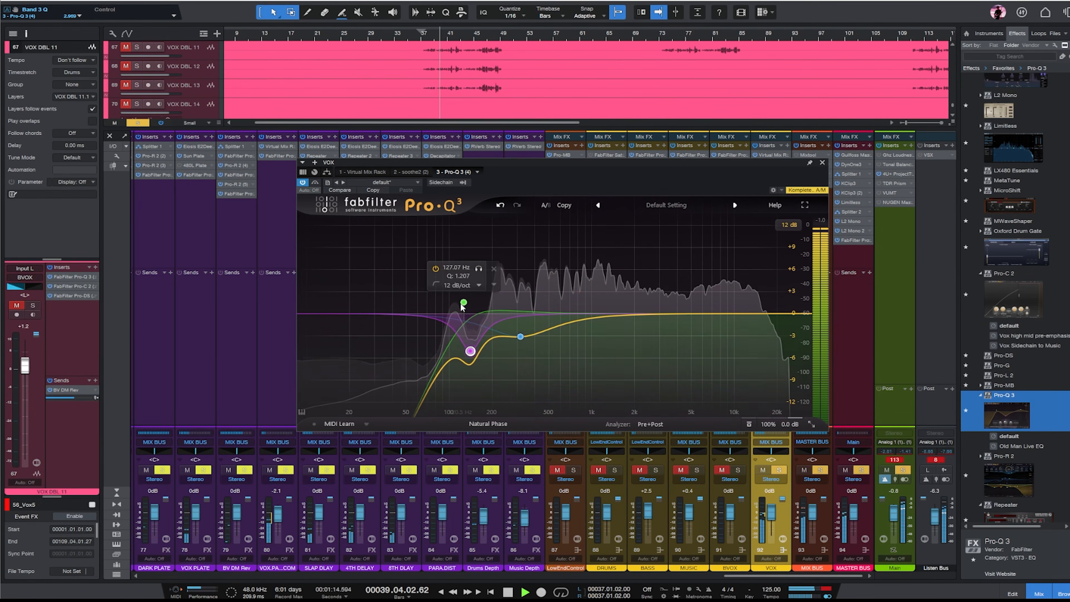
pyautogui.moveTo(617, 316); pyautogui.dragTo(649, 325)
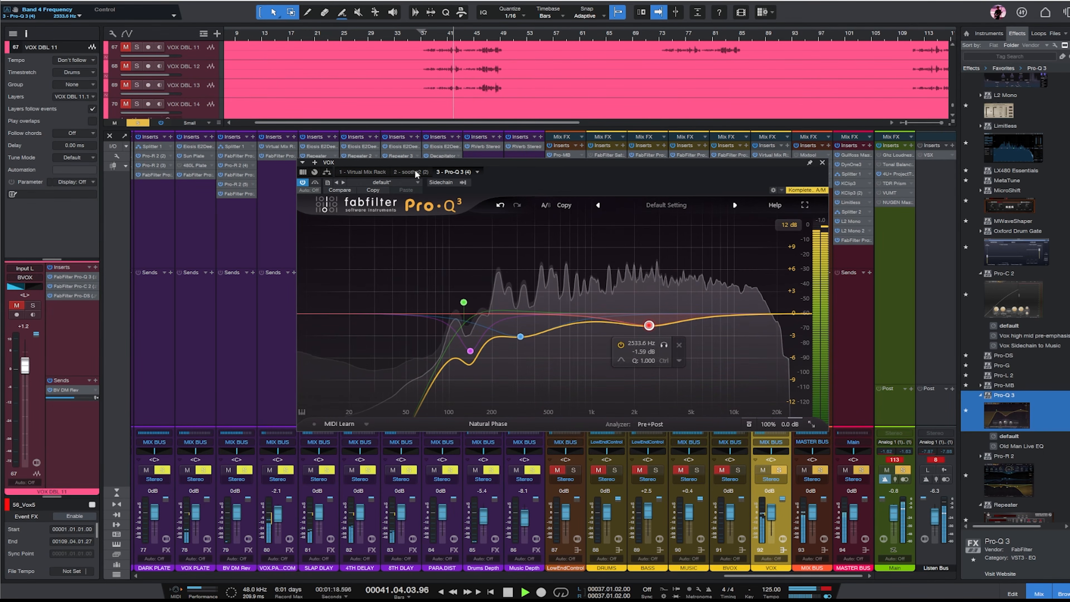
# - Place Pro-Q 3 before soothe2 on the VOX bus, extend soothe2's low cut downward and readjust its low and high bands
pyautogui.moveTo(419, 173); pyautogui.dragTo(512, 181)
pyautogui.click(475, 173)
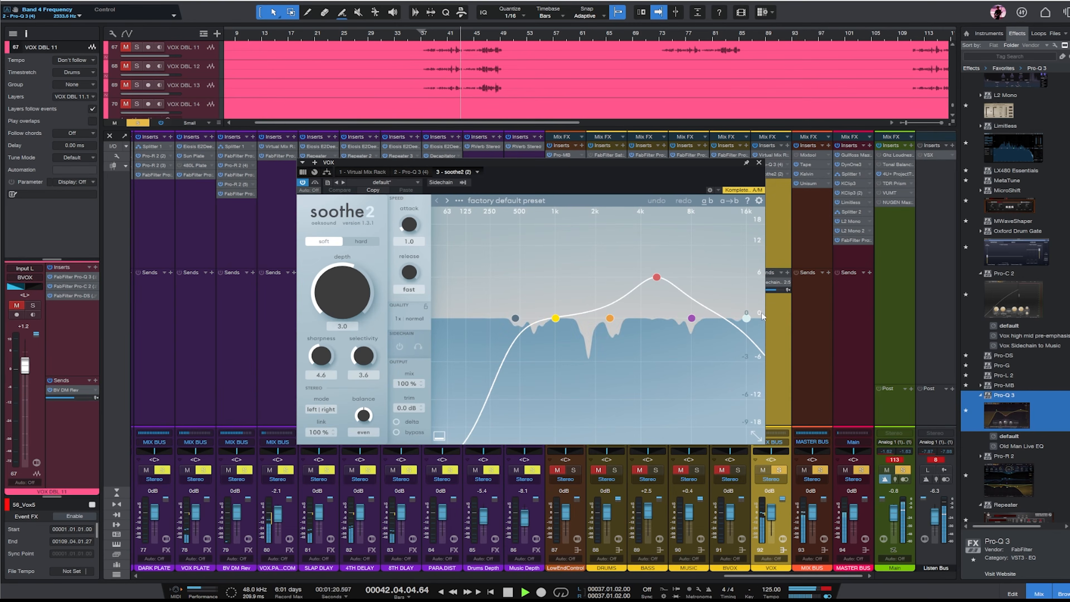
pyautogui.moveTo(695, 322); pyautogui.dragTo(656, 306)
pyautogui.moveTo(516, 318); pyautogui.dragTo(462, 318)
pyautogui.moveTo(556, 318); pyautogui.dragTo(480, 260)
pyautogui.click(759, 163)
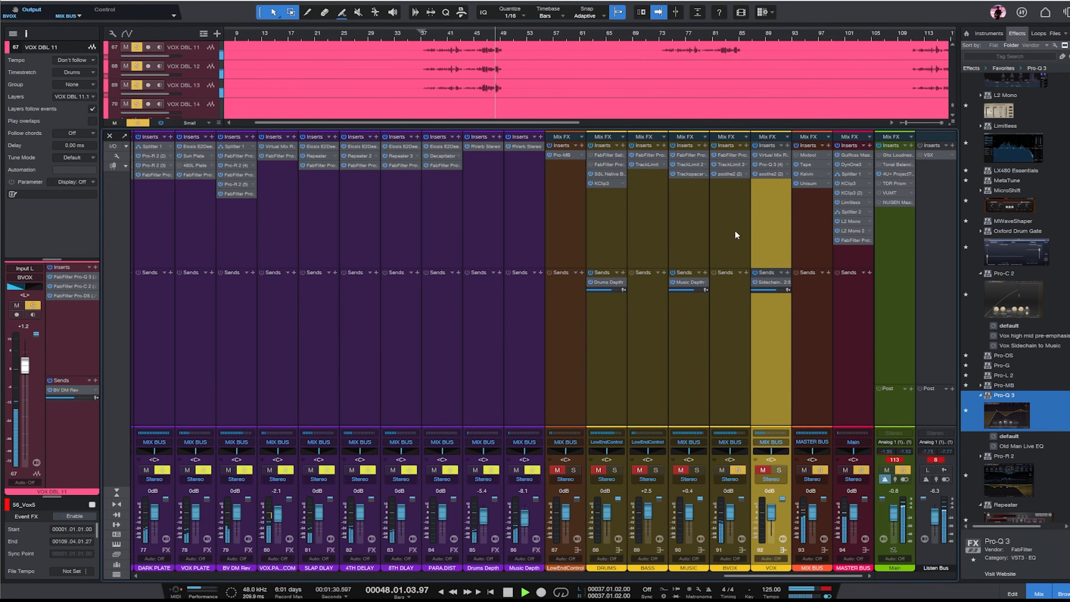
# - Examine the low cut and low-mid dip in the BVOX bus Pro-Q 3
pyautogui.click(744, 164)
pyautogui.click(731, 155)
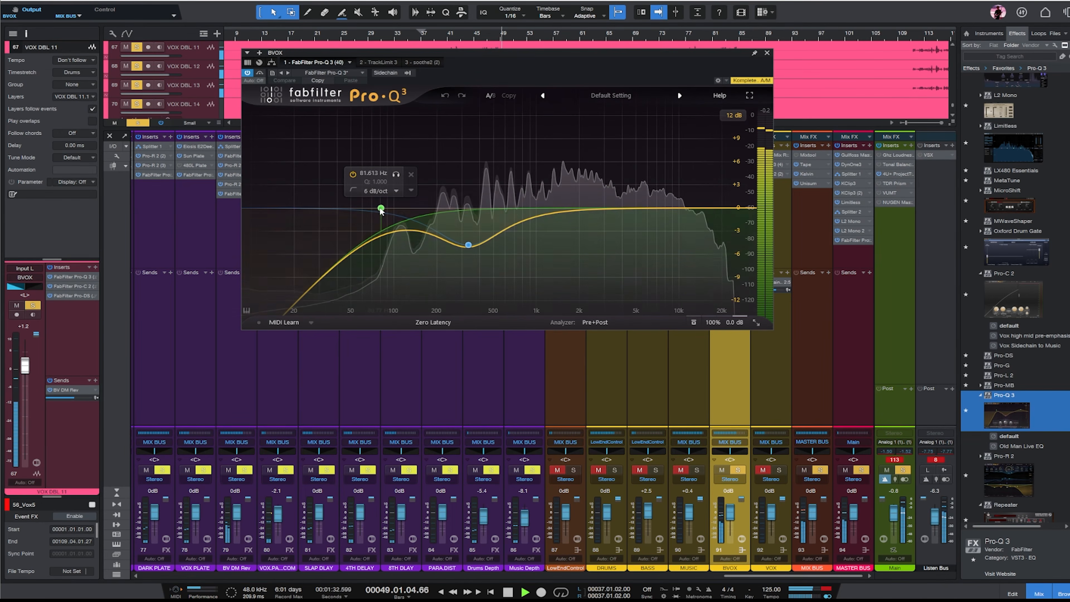
pyautogui.click(767, 53)
# - Shorten the decay of BV DM Rev's two Pro-R 2 reverbs, setting Space to 1.81 s on the second and 1.48 s on the first
pyautogui.moveTo(733, 578); pyautogui.dragTo(674, 577)
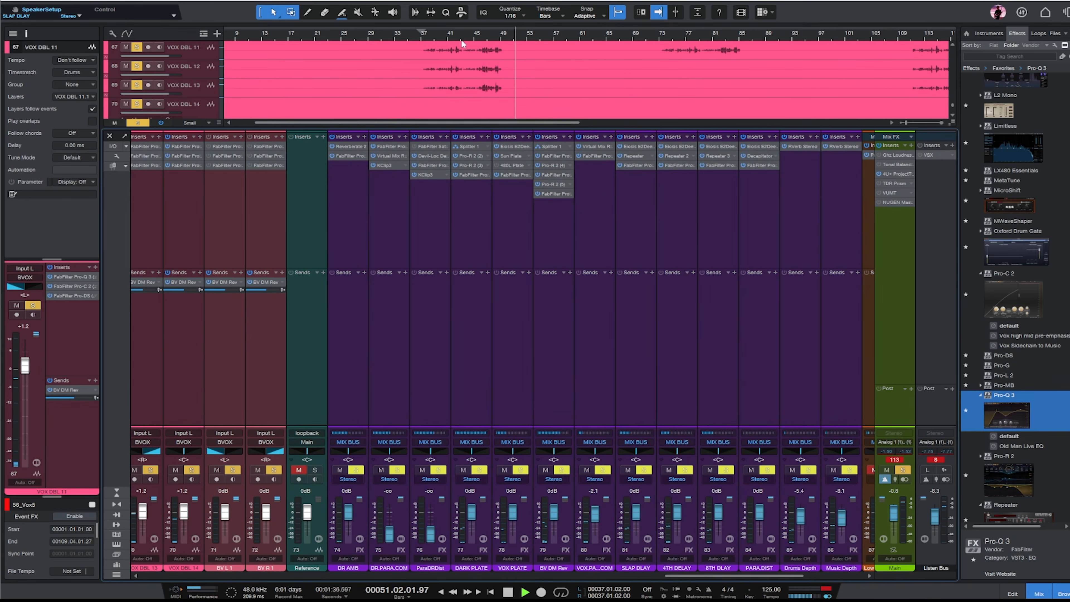
pyautogui.click(539, 225)
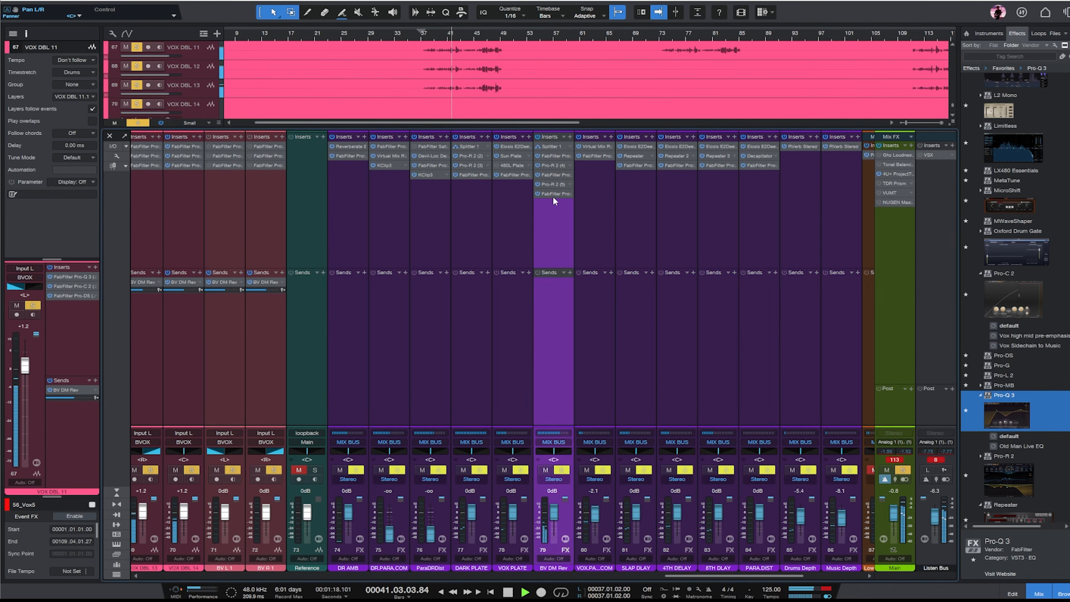
pyautogui.click(553, 185)
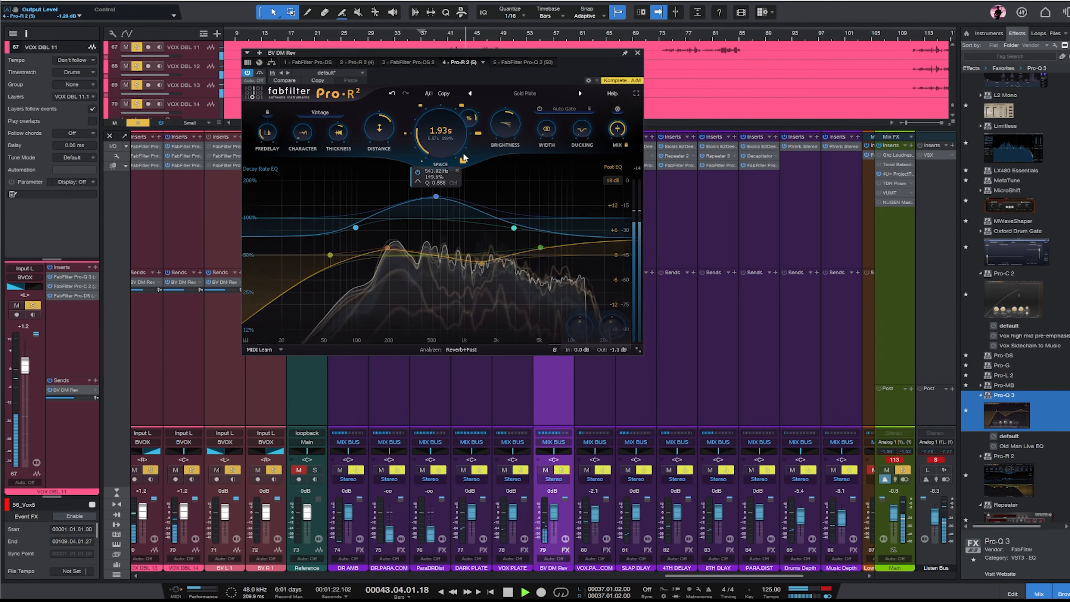
pyautogui.moveTo(438, 140); pyautogui.dragTo(436, 149)
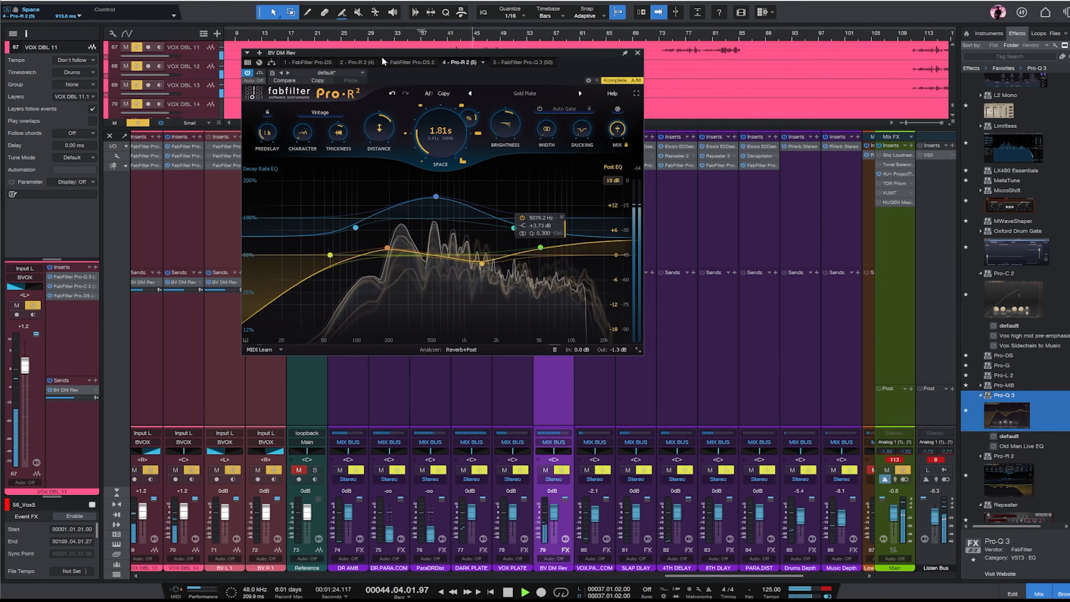
pyautogui.click(357, 62)
pyautogui.moveTo(436, 141); pyautogui.dragTo(457, 196)
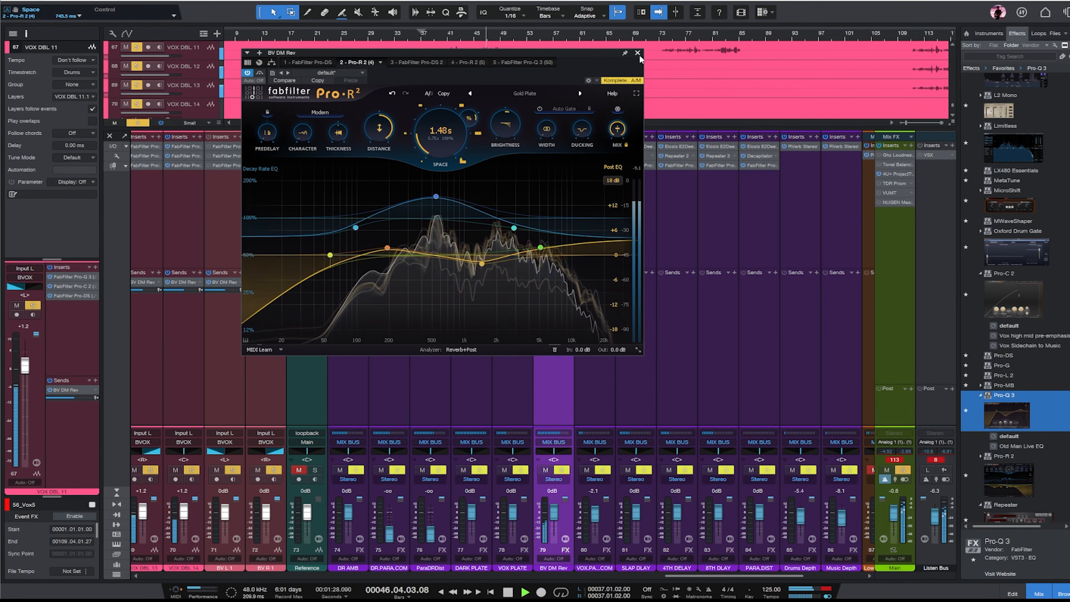
# - Raise the low and high cuts in BV DM Rev's Pro-Q 3 and lower the channel's fader to -3.3 dB
pyautogui.click(523, 61)
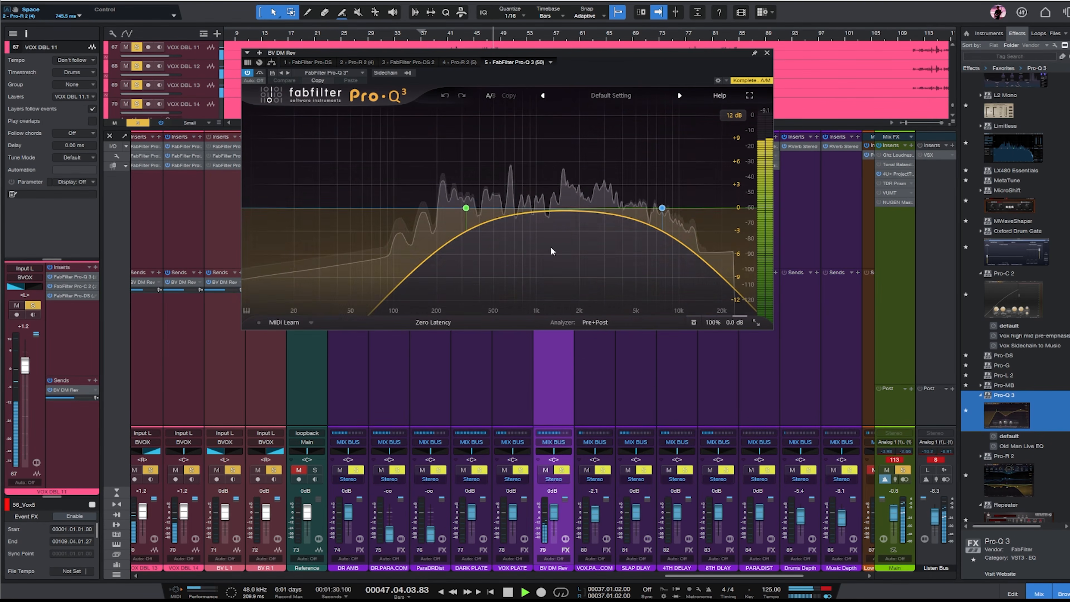
pyautogui.moveTo(465, 208); pyautogui.dragTo(535, 209)
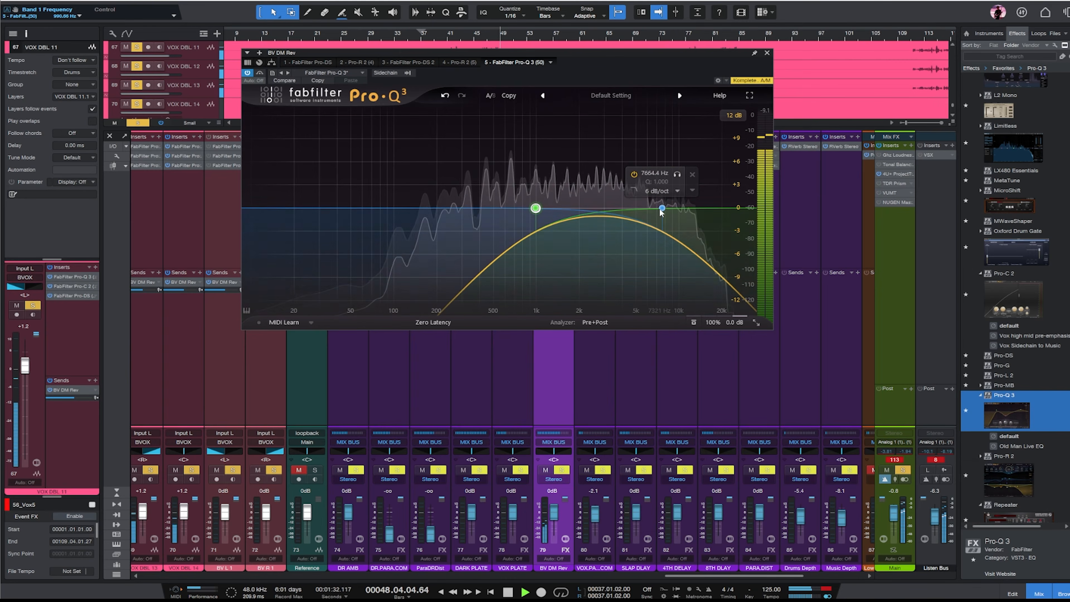
pyautogui.moveTo(662, 209); pyautogui.dragTo(711, 209)
pyautogui.moveTo(584, 212); pyautogui.dragTo(511, 208)
pyautogui.click(767, 53)
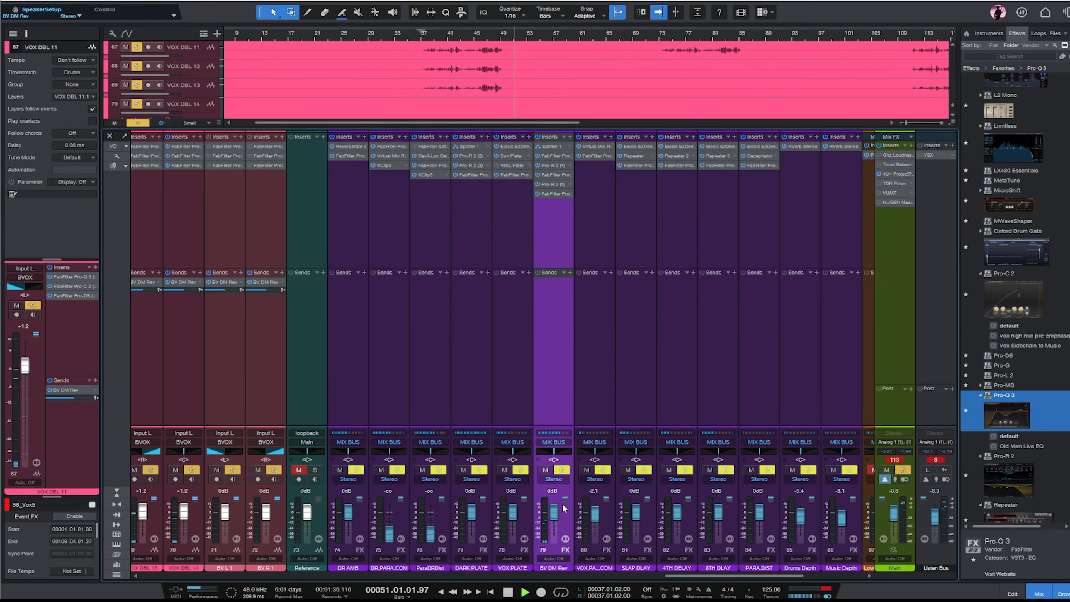
pyautogui.hscroll(2, 504, 512)
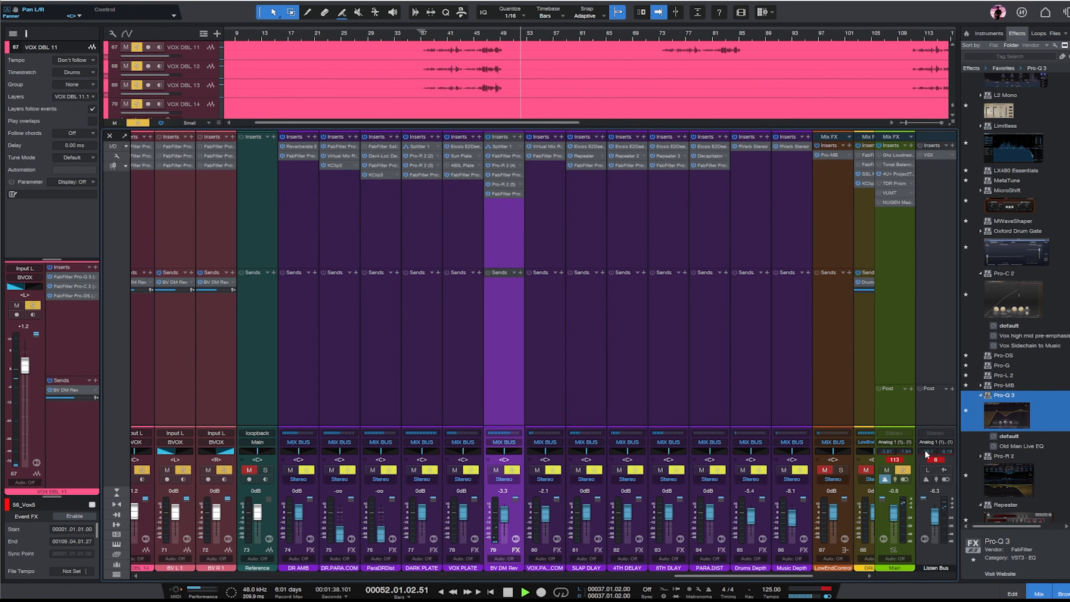
# - Clear the solos, play the full mix from bar 38, and set the MUSIC bus to -1.3 dB and the BASS bus to -0.8 dB
pyautogui.click(903, 471)
pyautogui.click(431, 35)
pyautogui.press('w')
pyautogui.press('space')
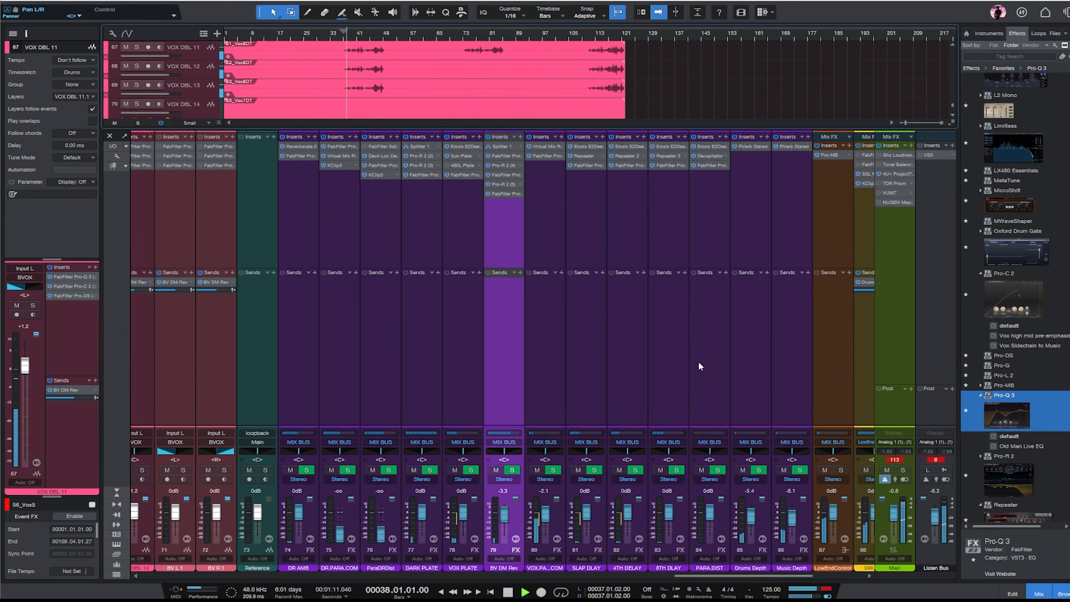
pyautogui.moveTo(727, 575); pyautogui.dragTo(904, 578)
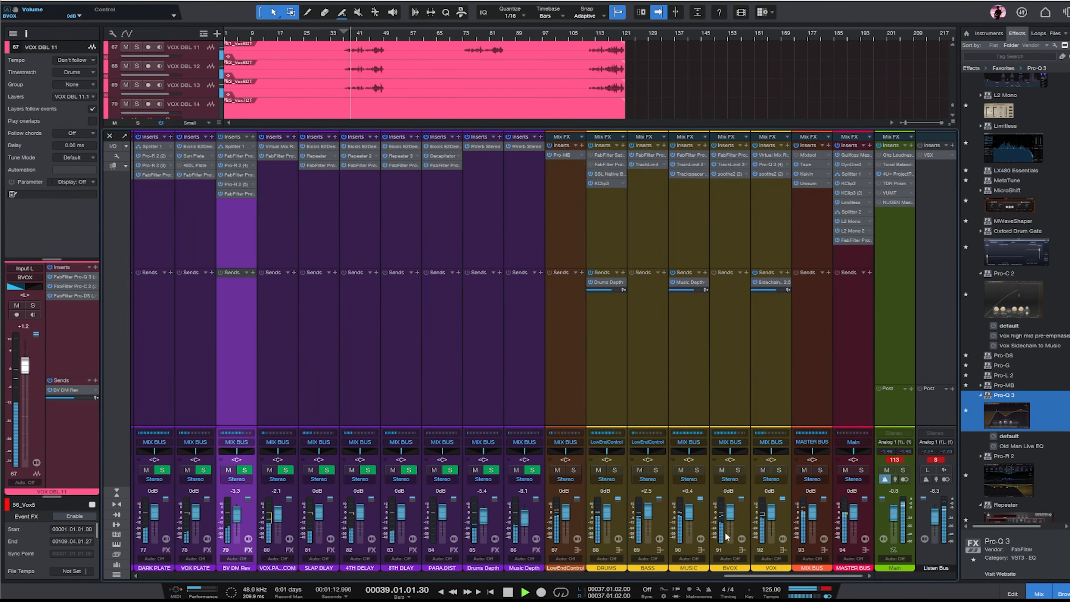
pyautogui.moveTo(686, 517); pyautogui.dragTo(686, 522)
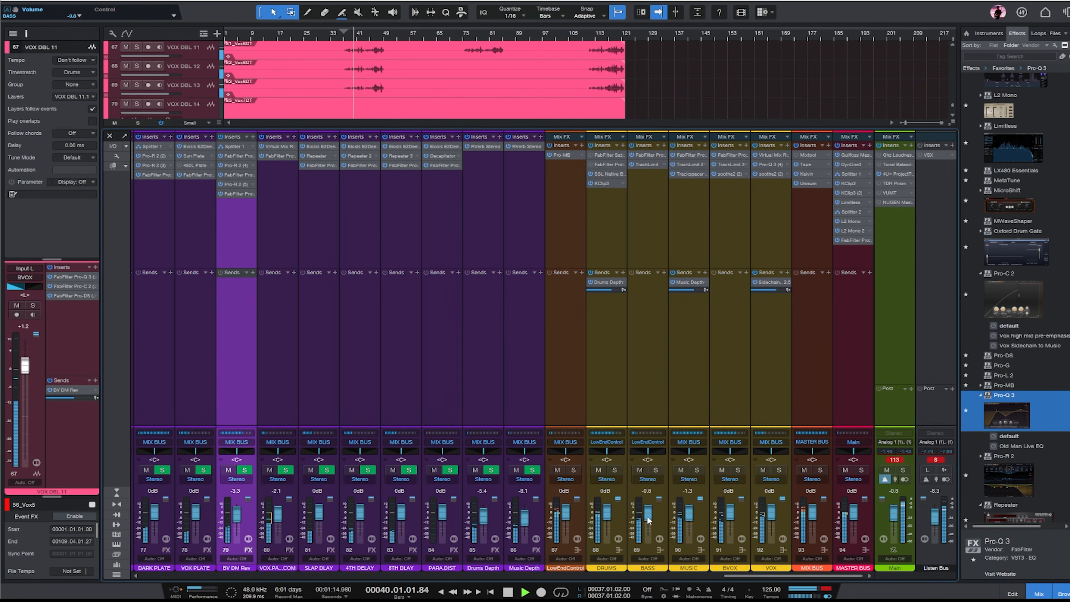
# - Solo MAIN VOX 6 and raise its plate, delay and parallel compression send levels
pyautogui.moveTo(777, 573); pyautogui.dragTo(554, 576)
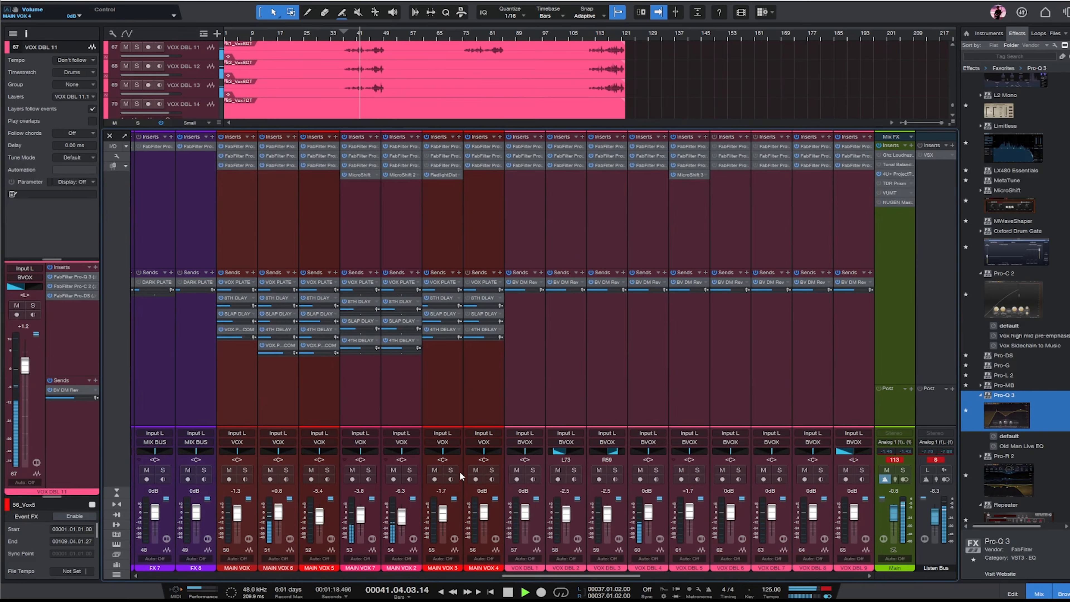
pyautogui.click(288, 385)
pyautogui.click(286, 470)
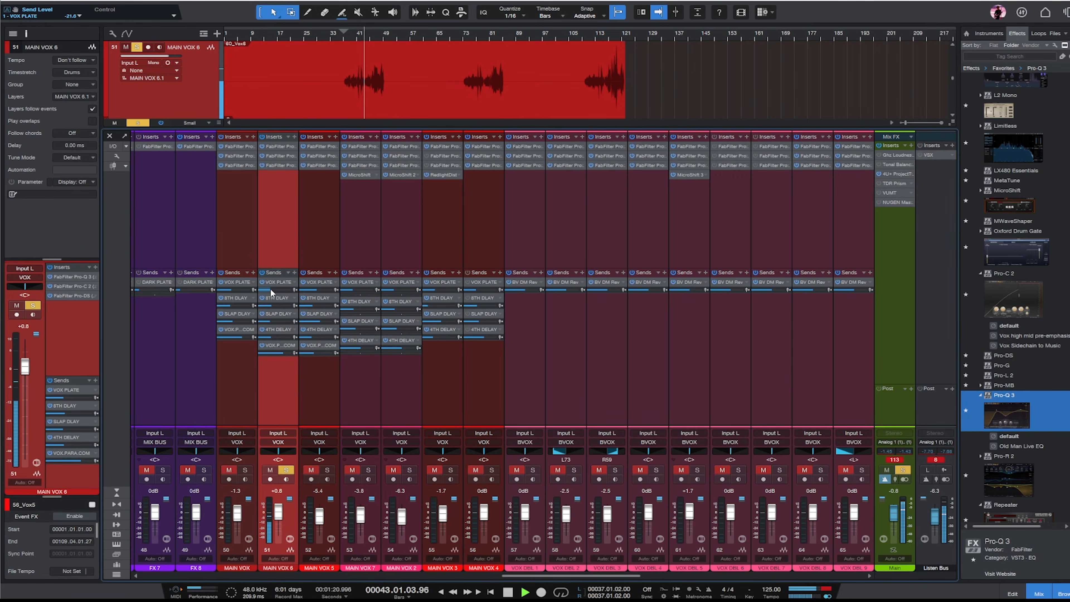
pyautogui.moveTo(270, 305); pyautogui.dragTo(284, 344)
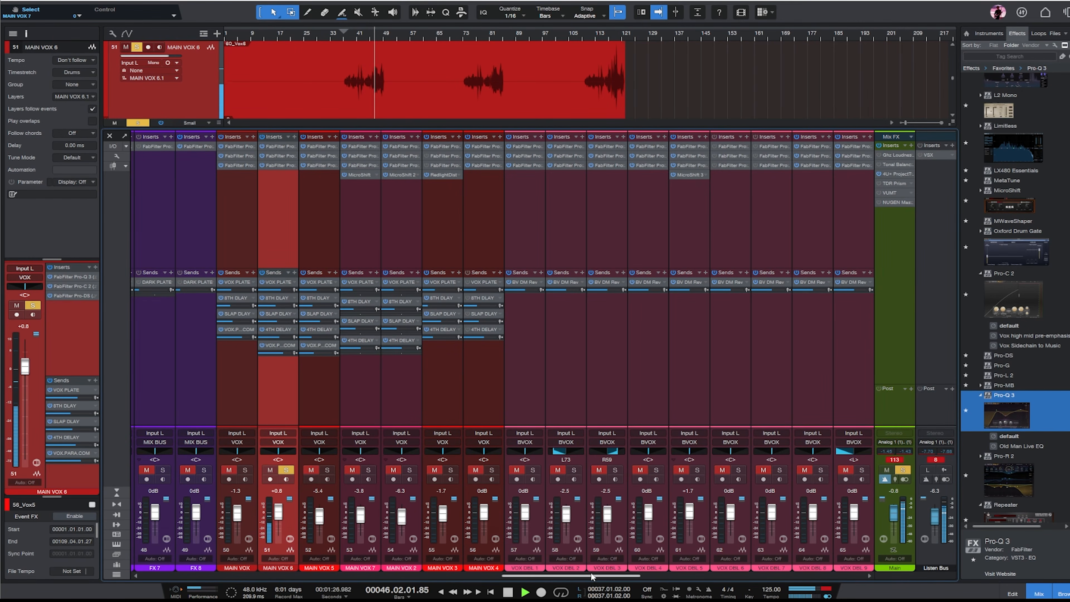
# - Raise the low cut in VOX PLATE's Pro-Q 3 and set its high cut to about 13054 Hz
pyautogui.moveTo(590, 576); pyautogui.dragTo(758, 578)
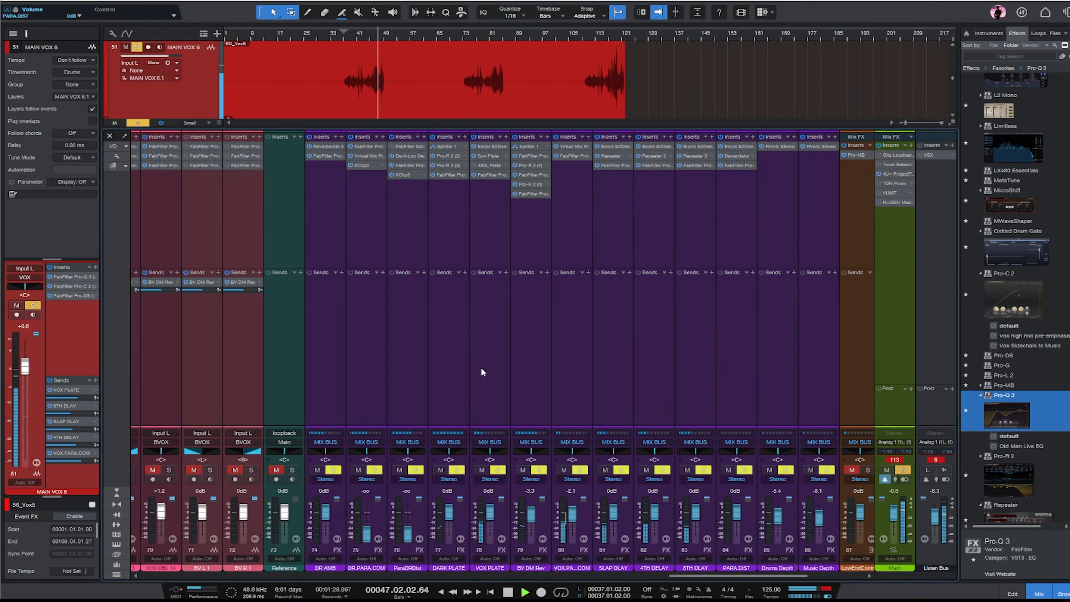
pyautogui.click(485, 234)
pyautogui.doubleClick(487, 175)
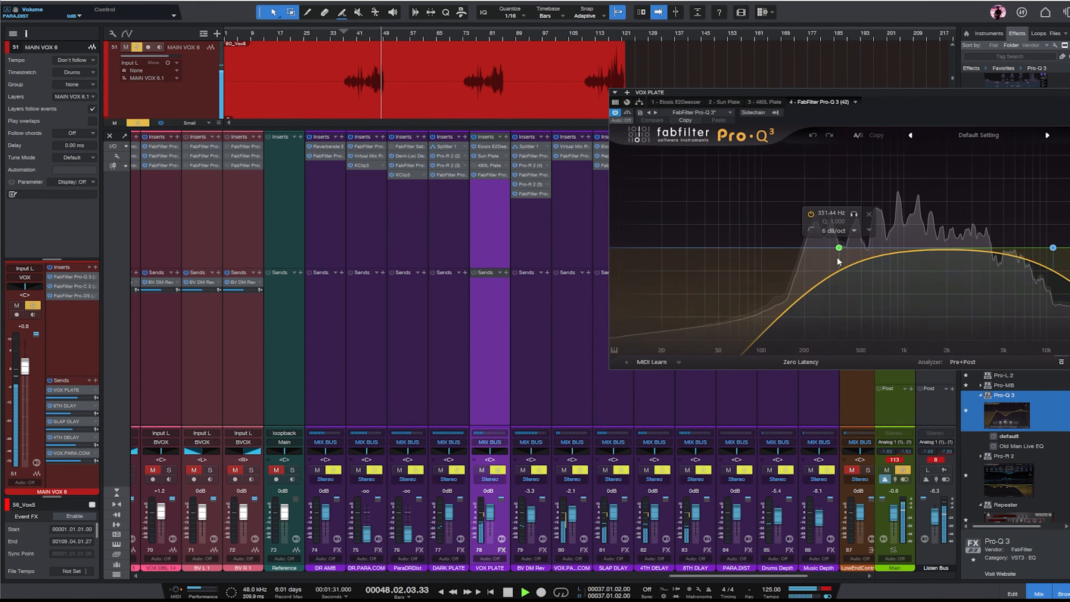
pyautogui.moveTo(838, 247); pyautogui.dragTo(894, 248)
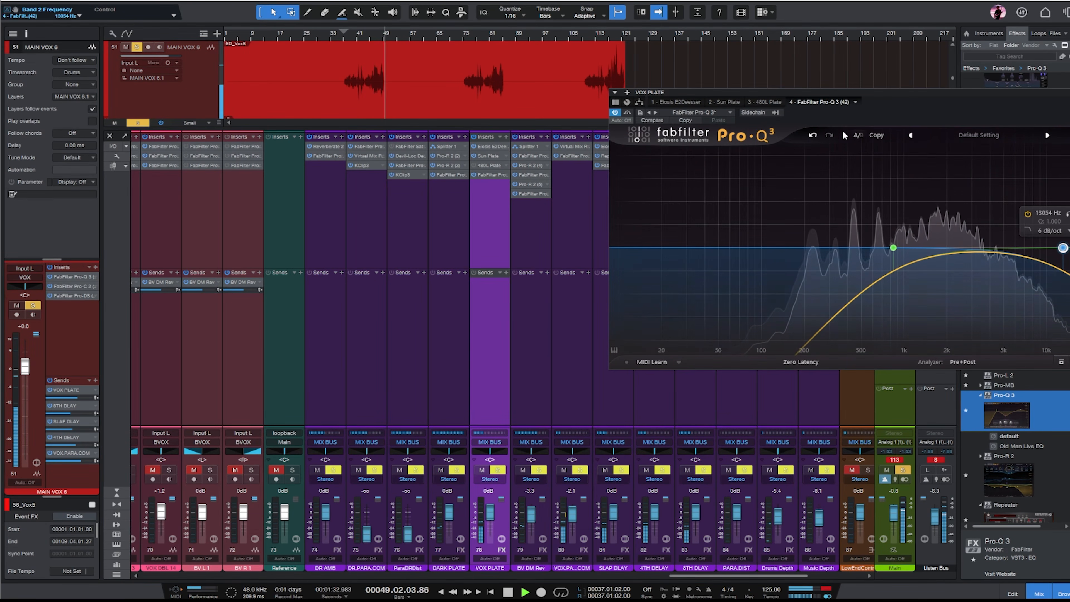
# - Use the 480L Plate reverb on VOX PLATE, and lower the channel's fader to -2.9 dB during playback from bar 41
pyautogui.click(721, 102)
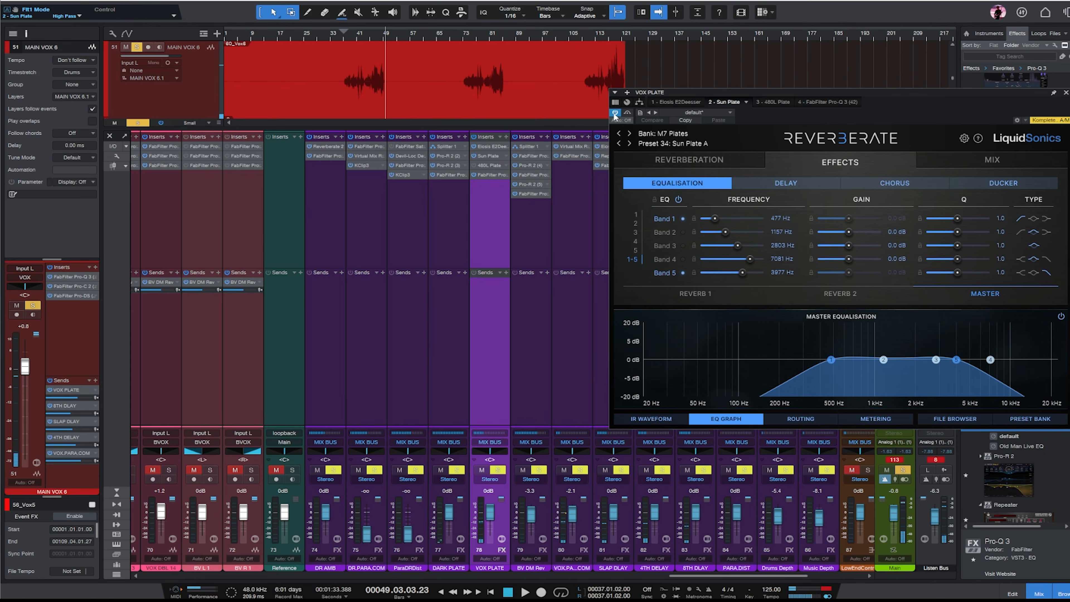
pyautogui.click(778, 103)
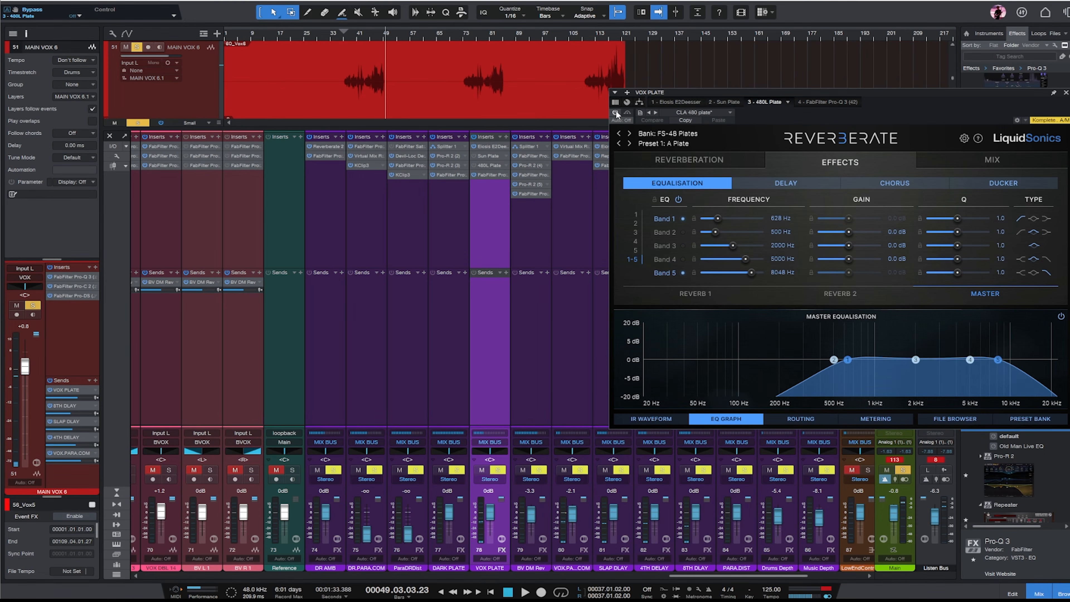
pyautogui.click(358, 36)
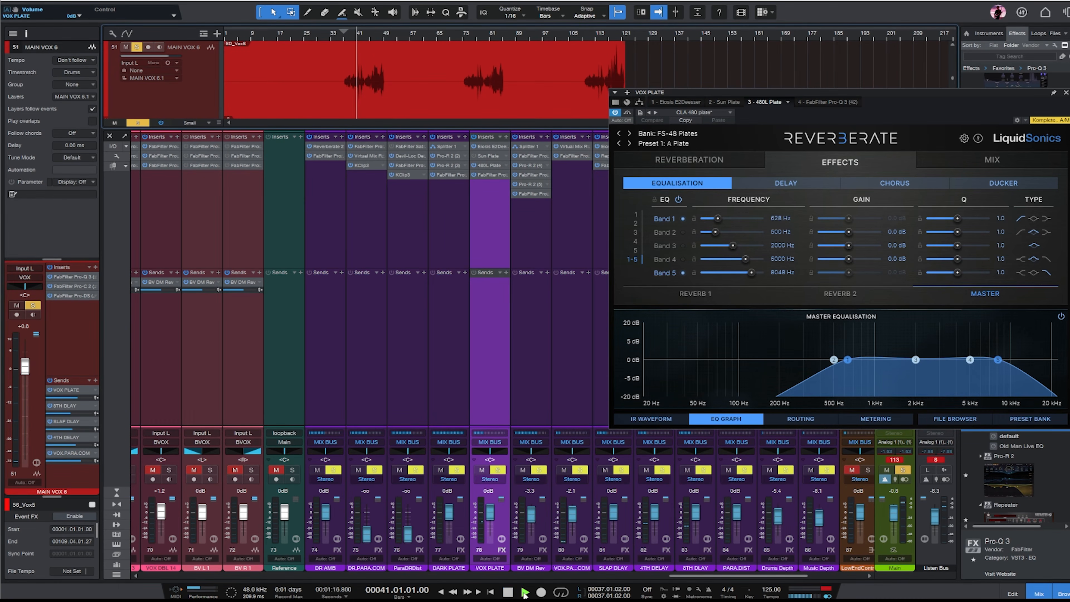
pyautogui.click(524, 592)
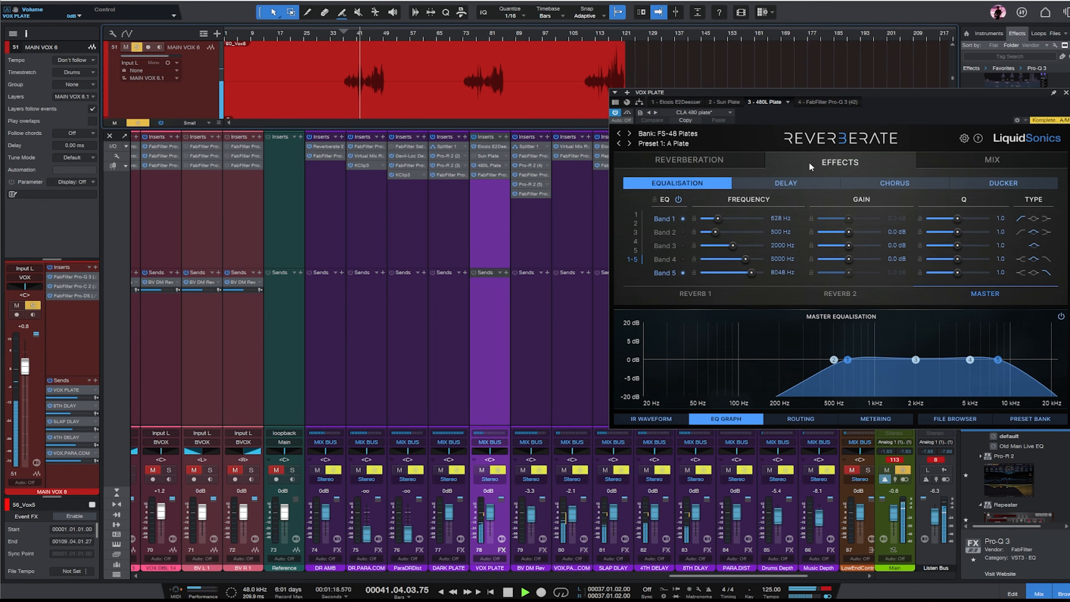
pyautogui.moveTo(490, 515); pyautogui.dragTo(489, 515)
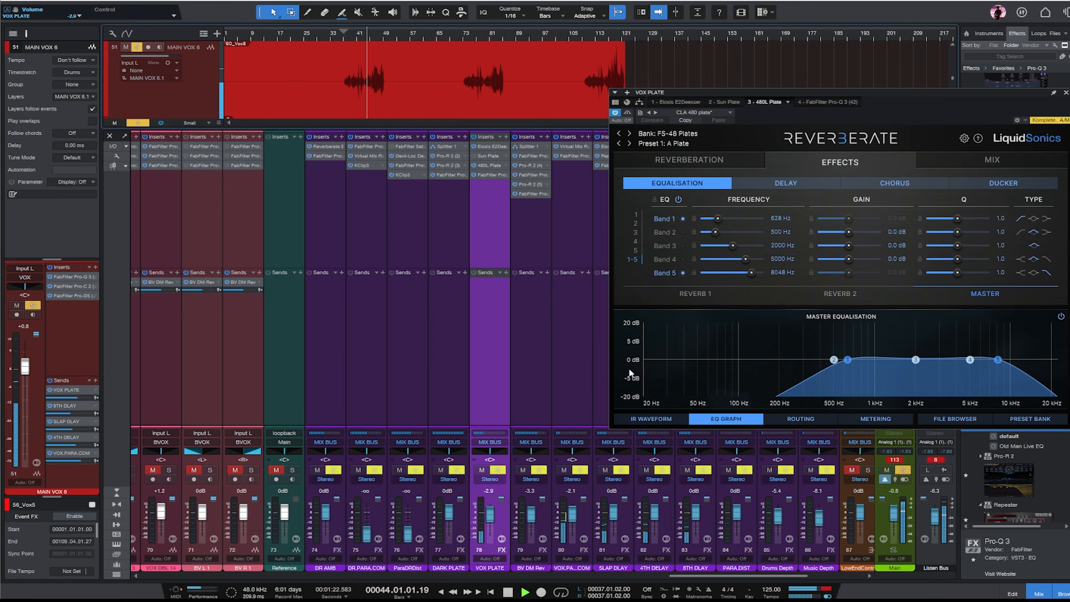
pyautogui.click(1066, 92)
# - Clear the solos, play the full mix from bar 40, and raise MAIN VOX 6's fader to +1.7 dB
pyautogui.click(903, 470)
pyautogui.press('space')
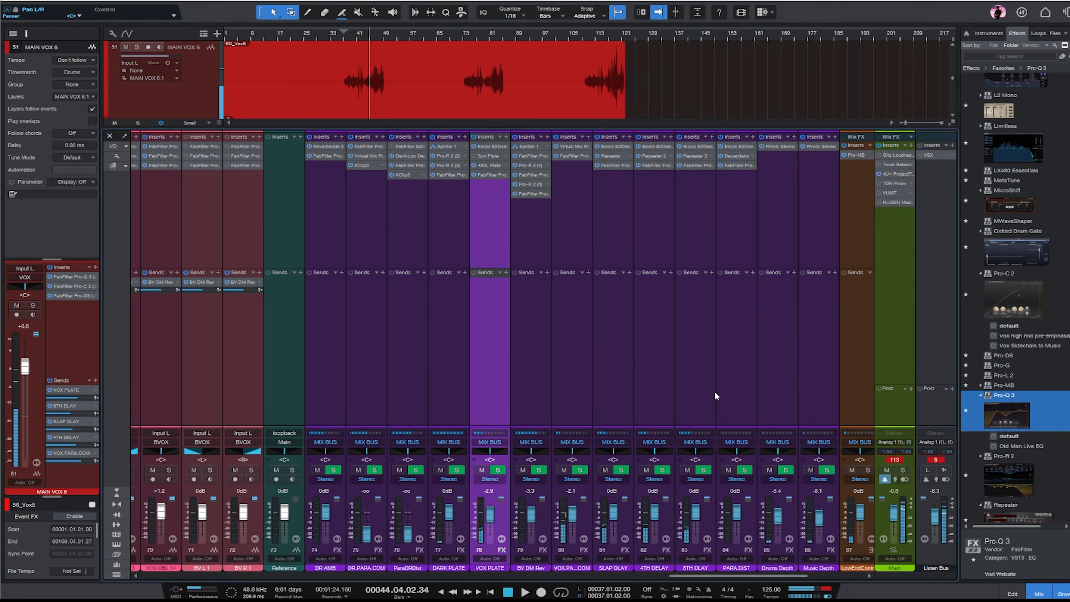
pyautogui.click(355, 38)
pyautogui.press('space')
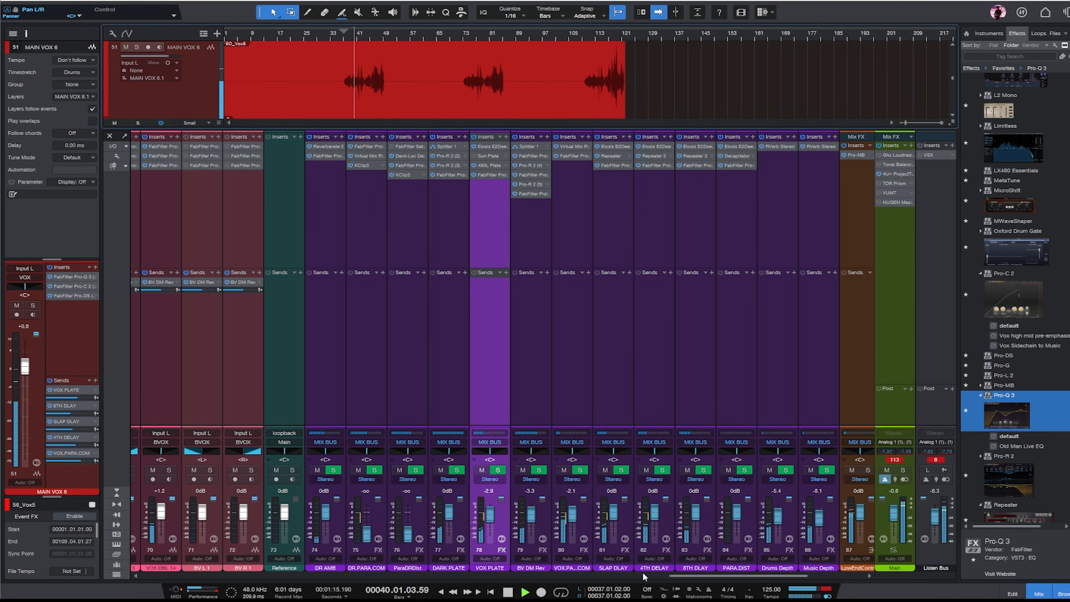
pyautogui.moveTo(737, 573); pyautogui.dragTo(562, 574)
pyautogui.click(382, 377)
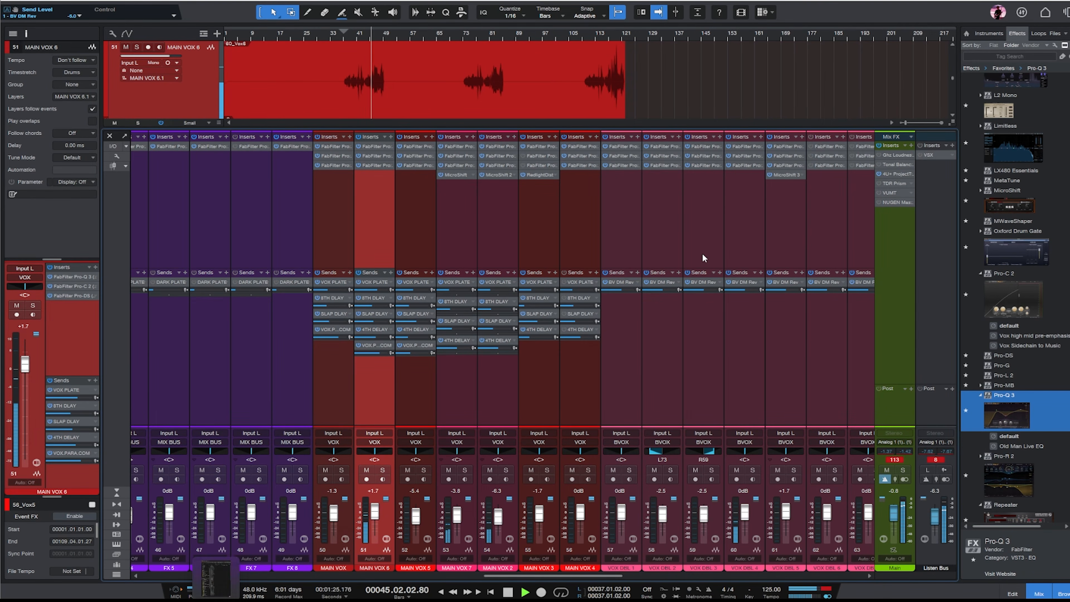
# - Switch to Spotify, move its window clear of the vocal channels, and search for "damion b prisoner"
pyautogui.moveTo(606, 601)
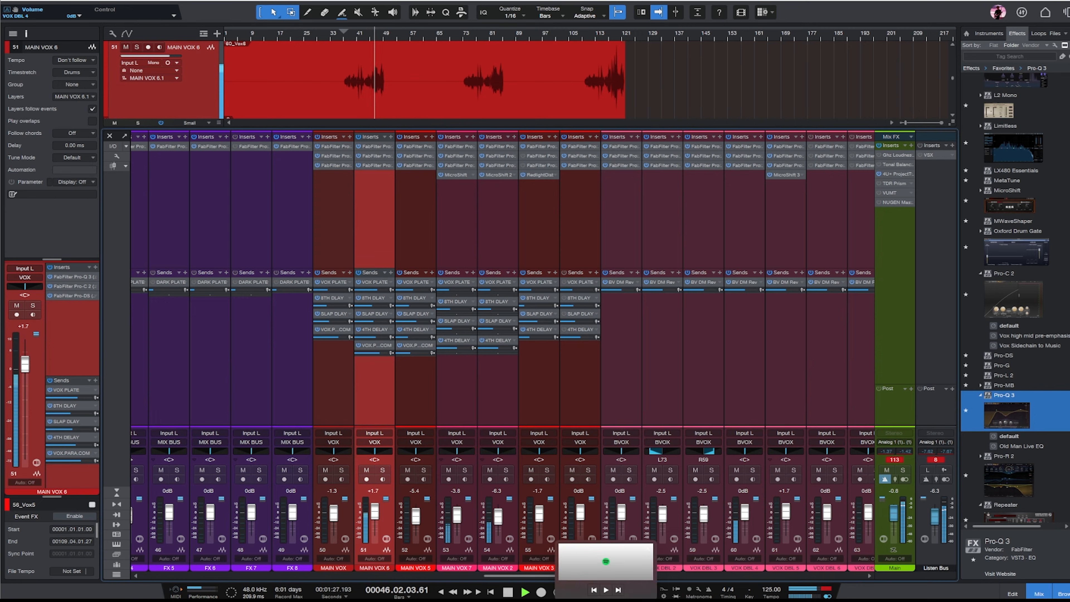
pyautogui.click(606, 601)
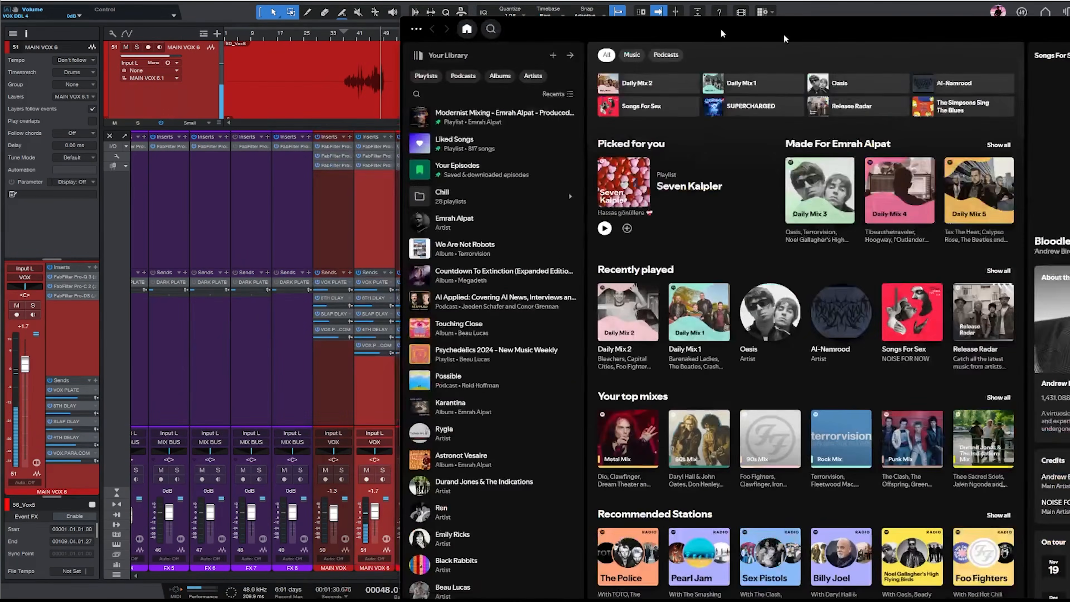
pyautogui.moveTo(721, 33); pyautogui.dragTo(1030, 40)
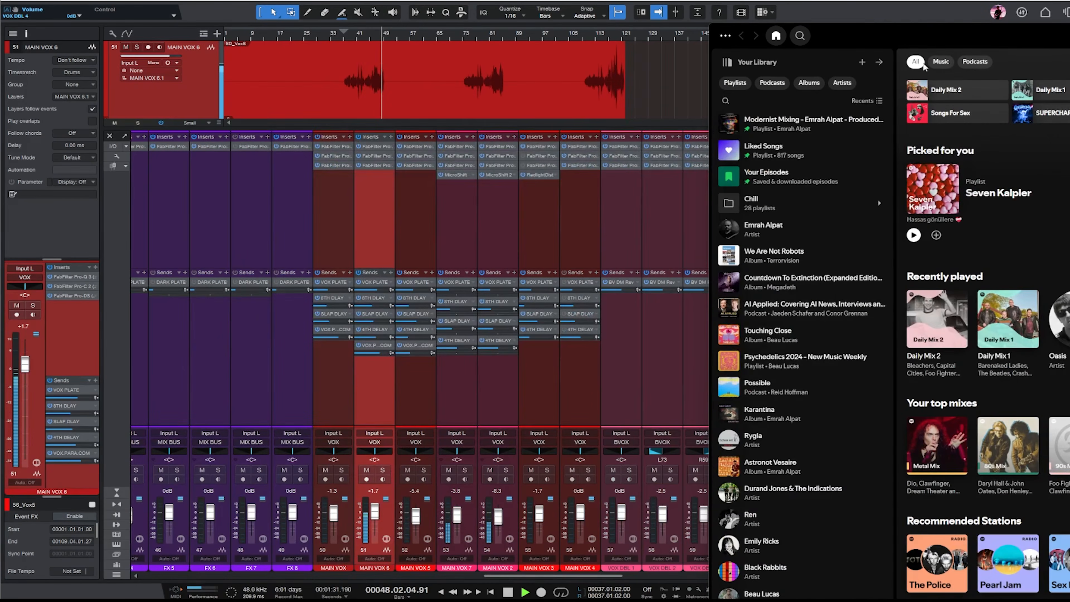
pyautogui.click(800, 36)
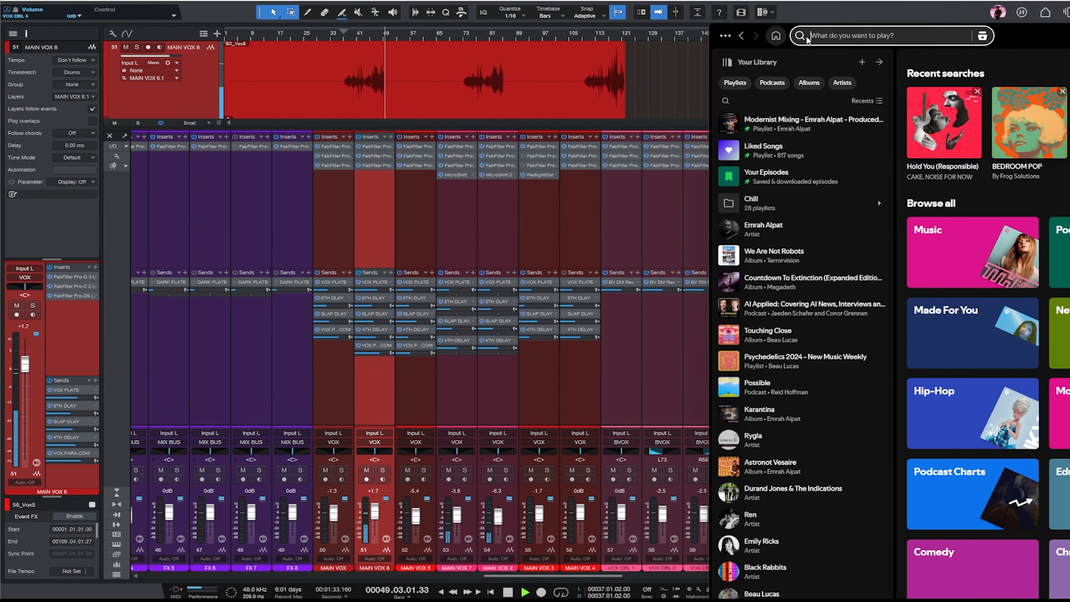
pyautogui.write('dami')
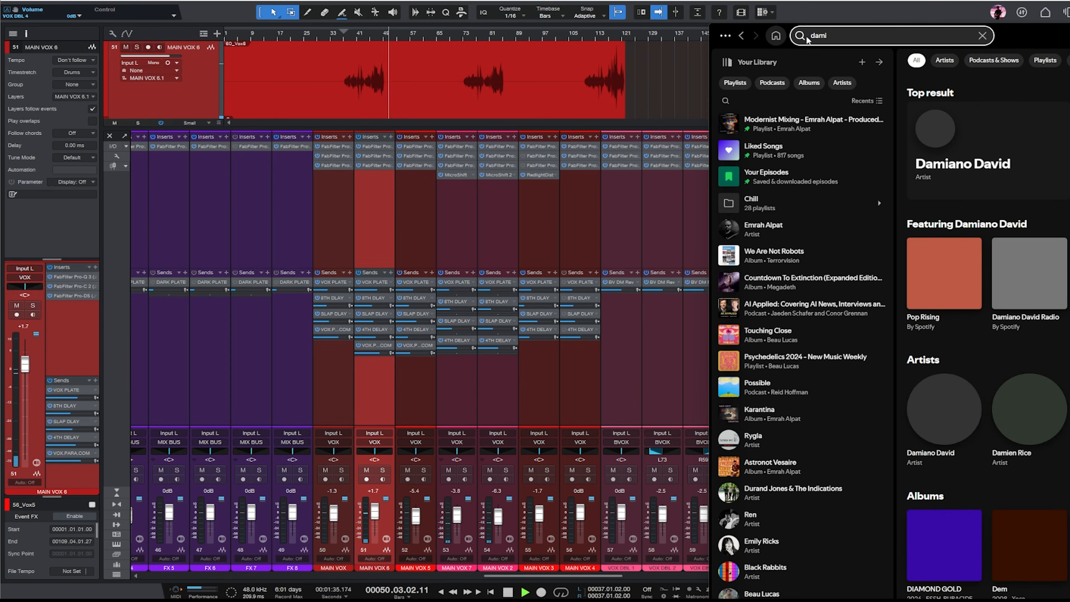
pyautogui.write('on b priso')
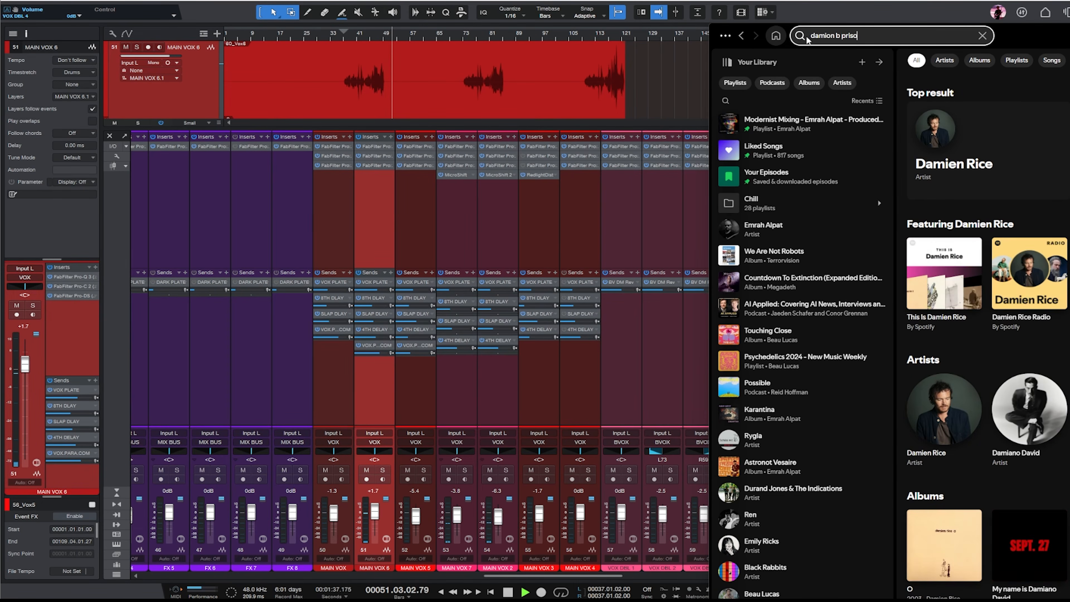
pyautogui.write('ner')
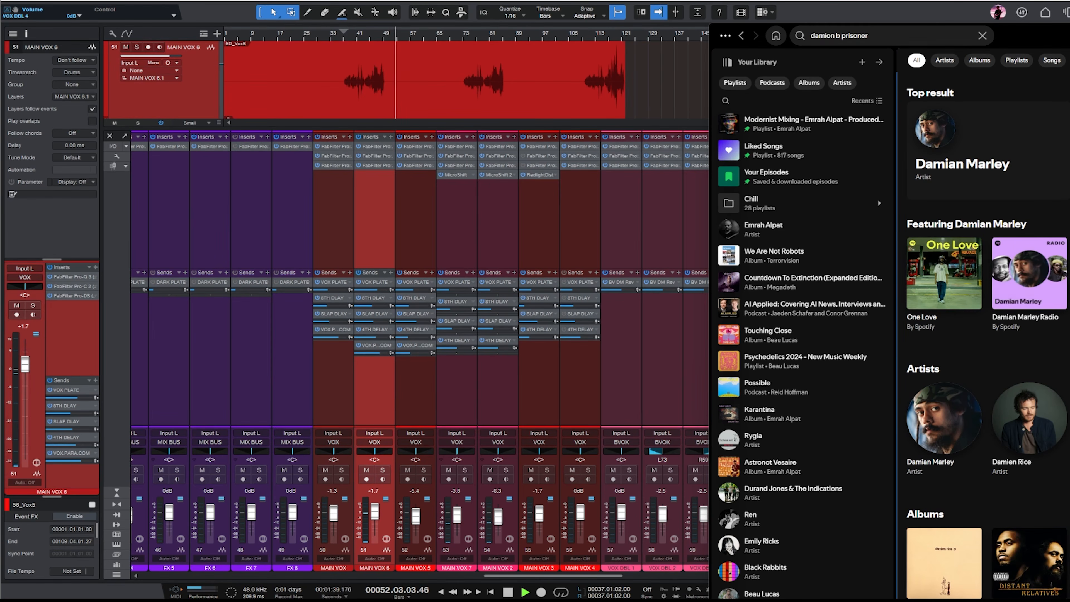
pyautogui.scroll(-4, 943, 295)
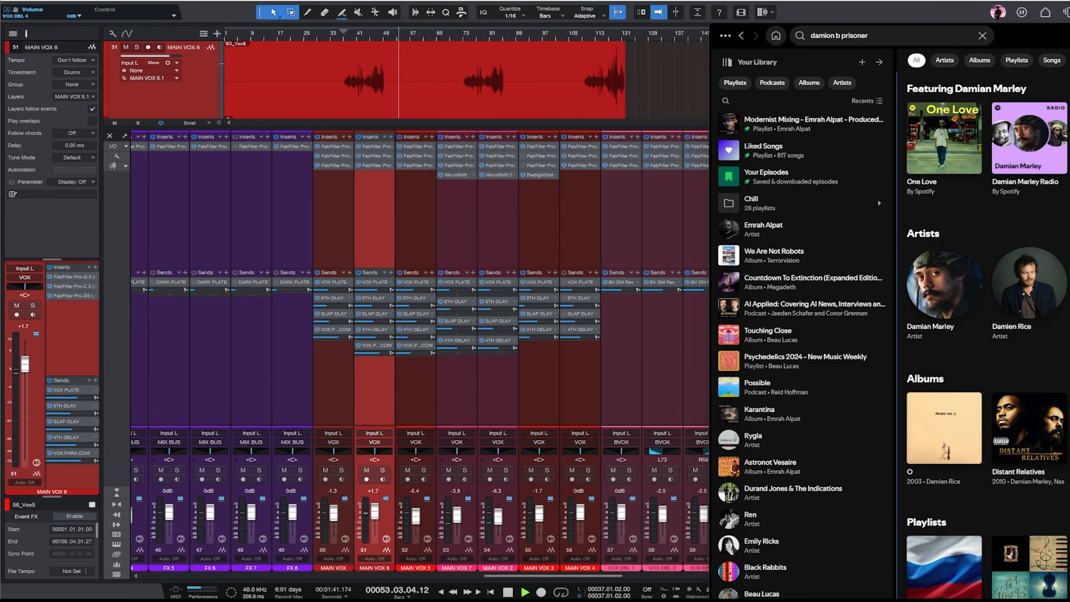
# - Change the Spotify search to "damionb prisoner" and look through the results for the song
pyautogui.scroll(4, 944, 295)
pyautogui.click(836, 36)
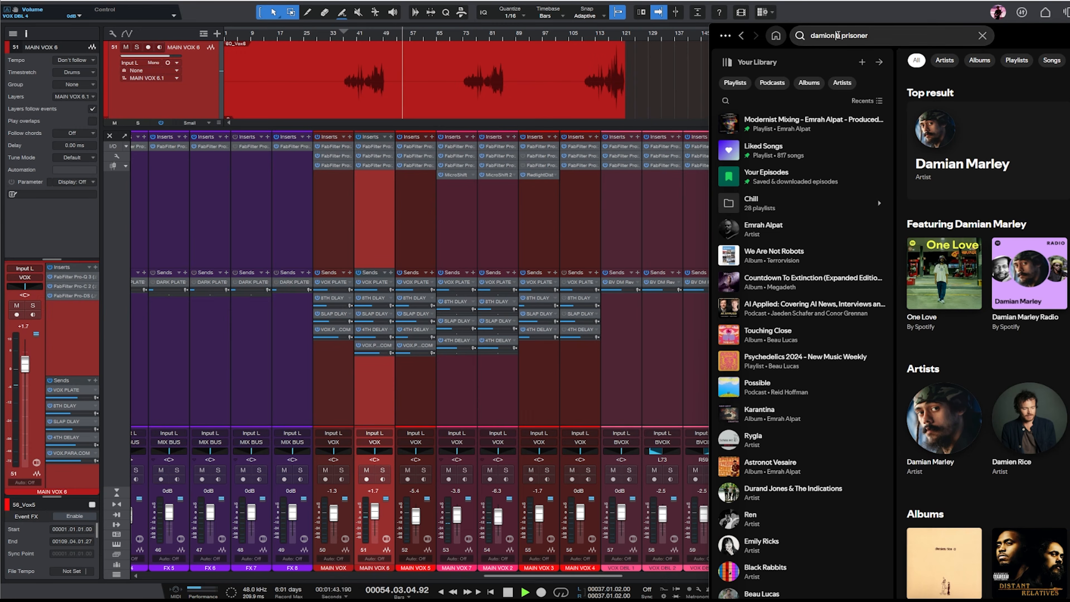
pyautogui.press('Delete')
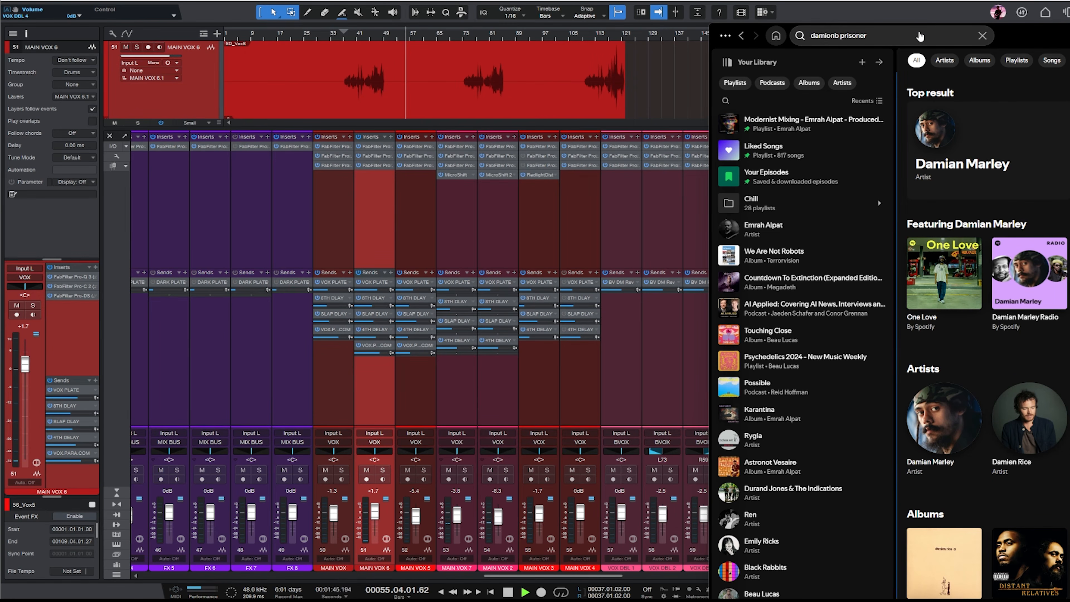
pyautogui.scroll(-3, 985, 329)
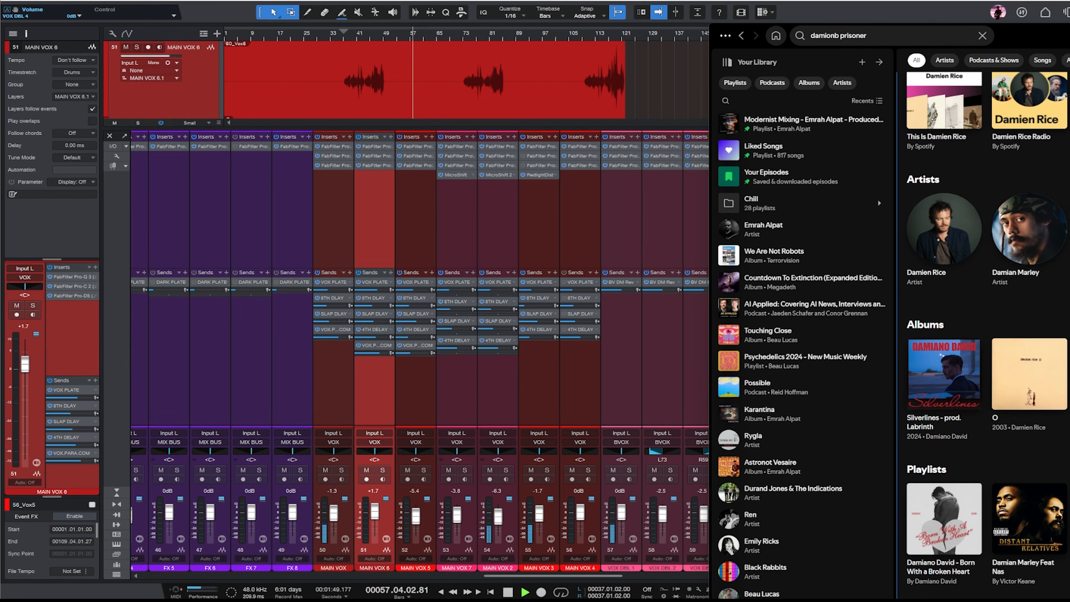
pyautogui.scroll(-3, 967, 470)
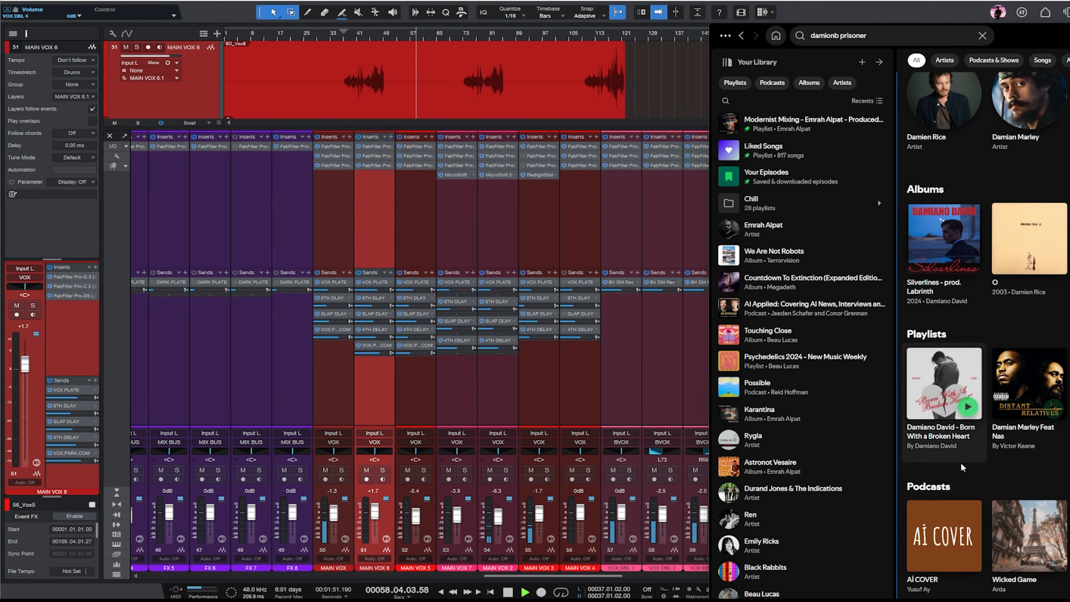
pyautogui.scroll(-4, 967, 470)
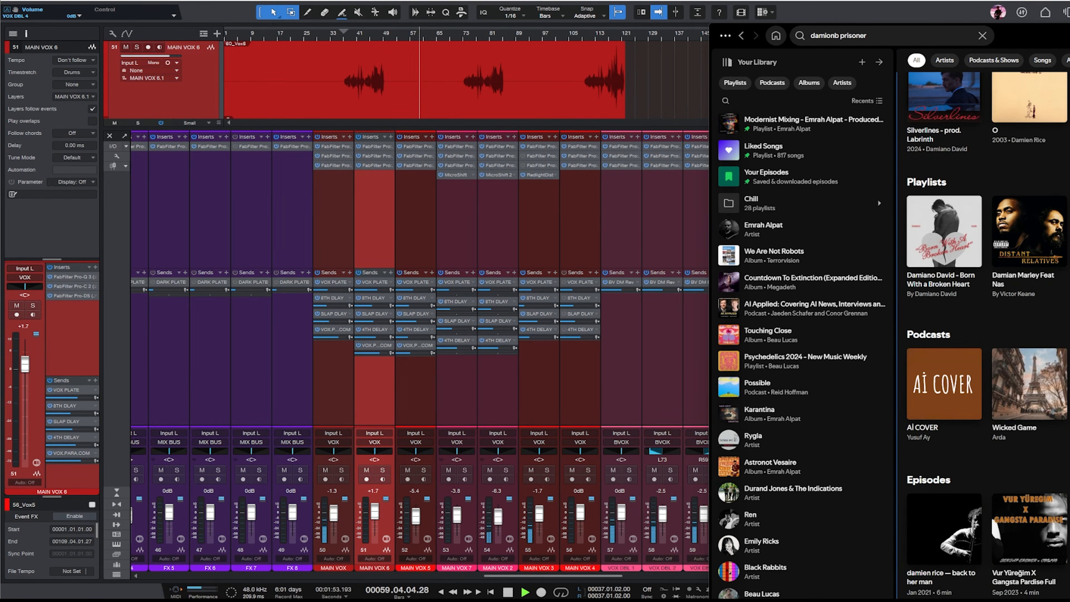
# - Stop the mix playback and open cambridge-mt.com/ms-mtk.htm#AdamBuckley_DragMeDown in a new Edge window placed fully in view
pyautogui.hotkey('alt', 'Tab')
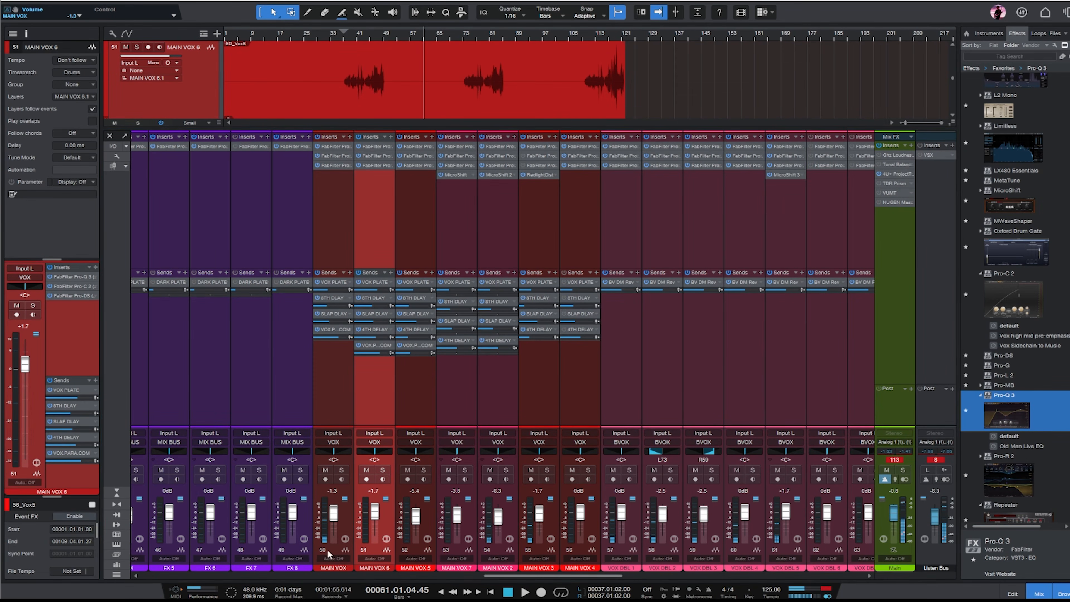
pyautogui.rightClick(343, 601)
pyautogui.click(324, 533)
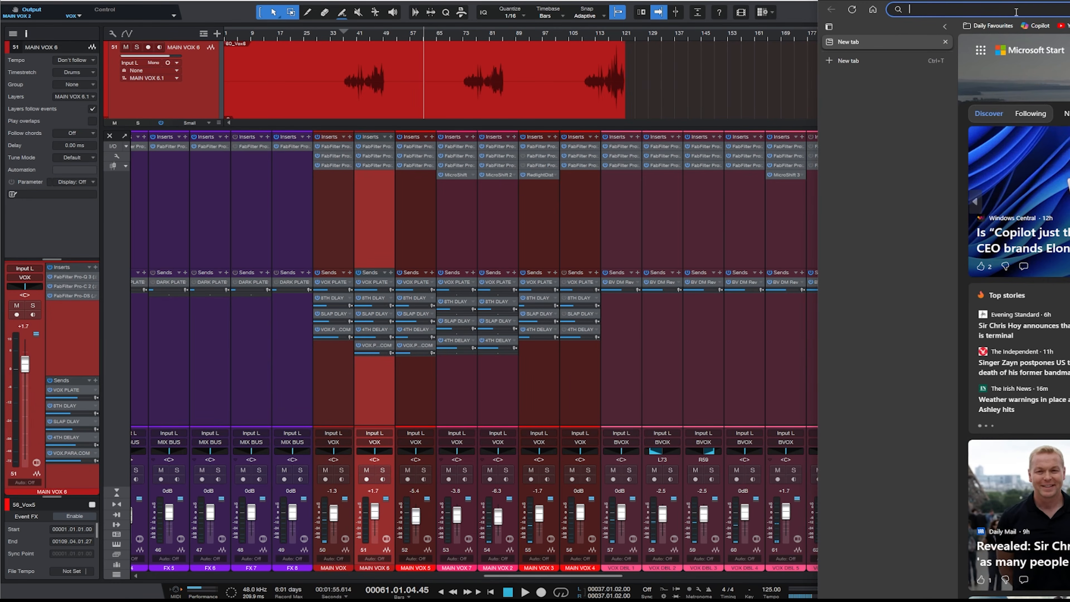
pyautogui.moveTo(1065, 2); pyautogui.dragTo(700, 3)
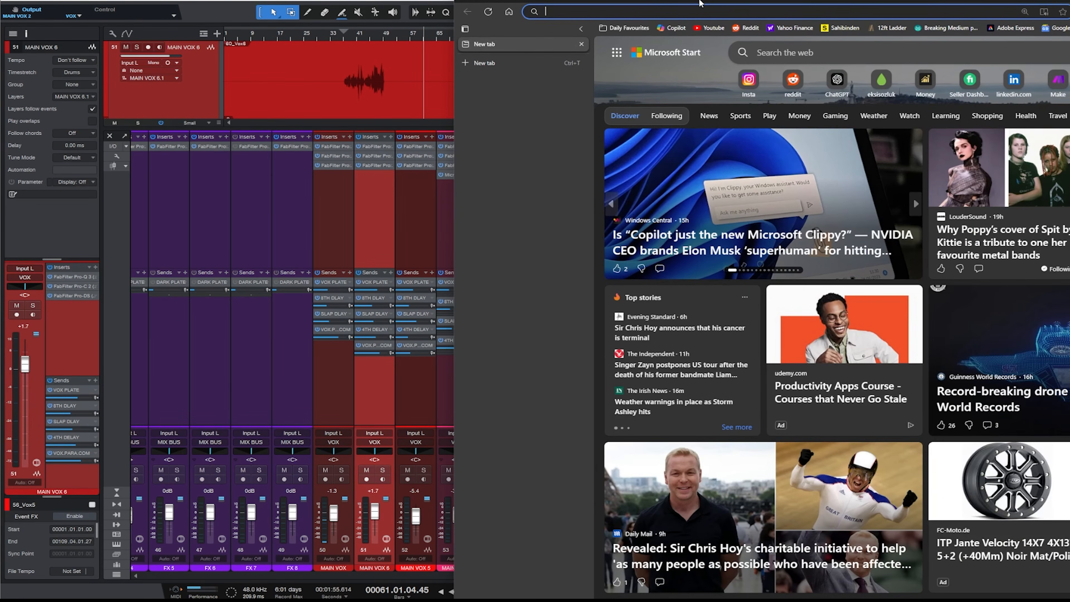
pyautogui.write('cambridge-mt.com/ms-mtk.htm#AdamBuckley_DragMeDown')
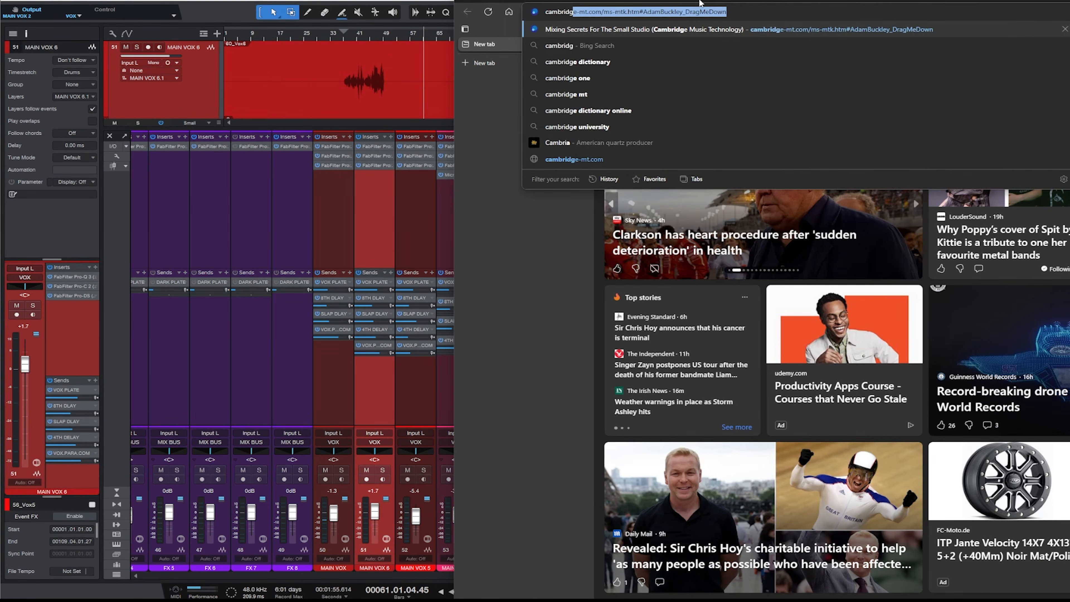
pyautogui.press('Return')
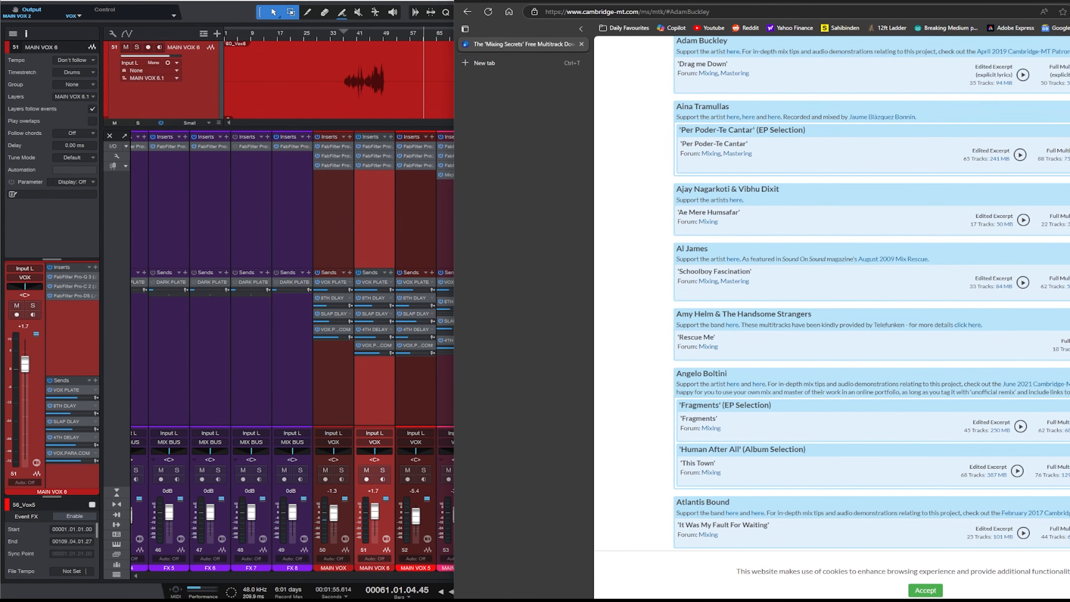
# - Search the multitrack library page for "damion" and close the page search
pyautogui.hotkey('ctrl', 'f')
pyautogui.write('damion')
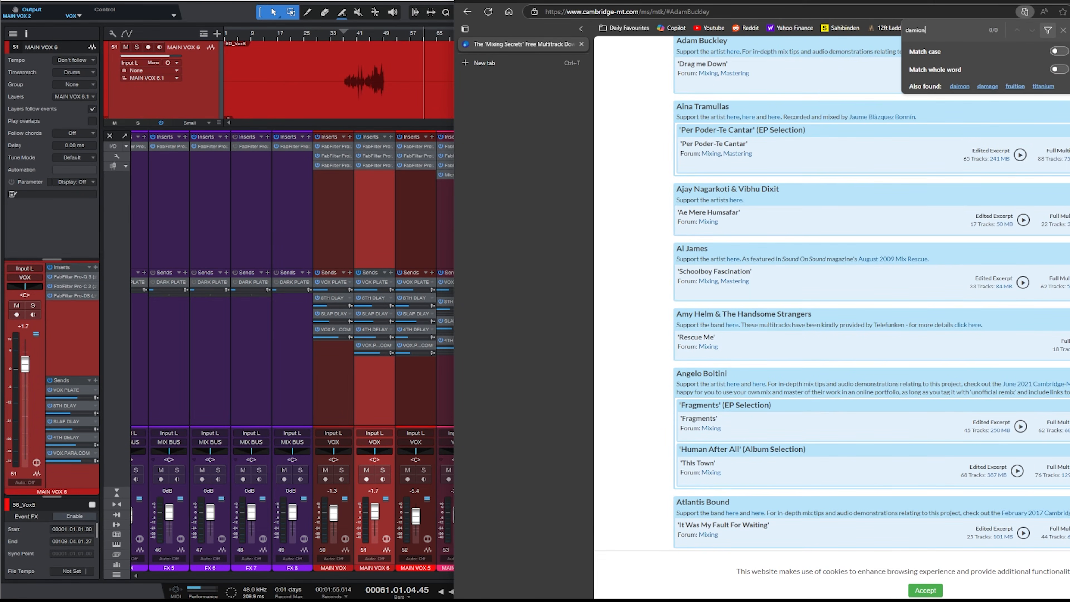
pyautogui.scroll(15, 871, 293)
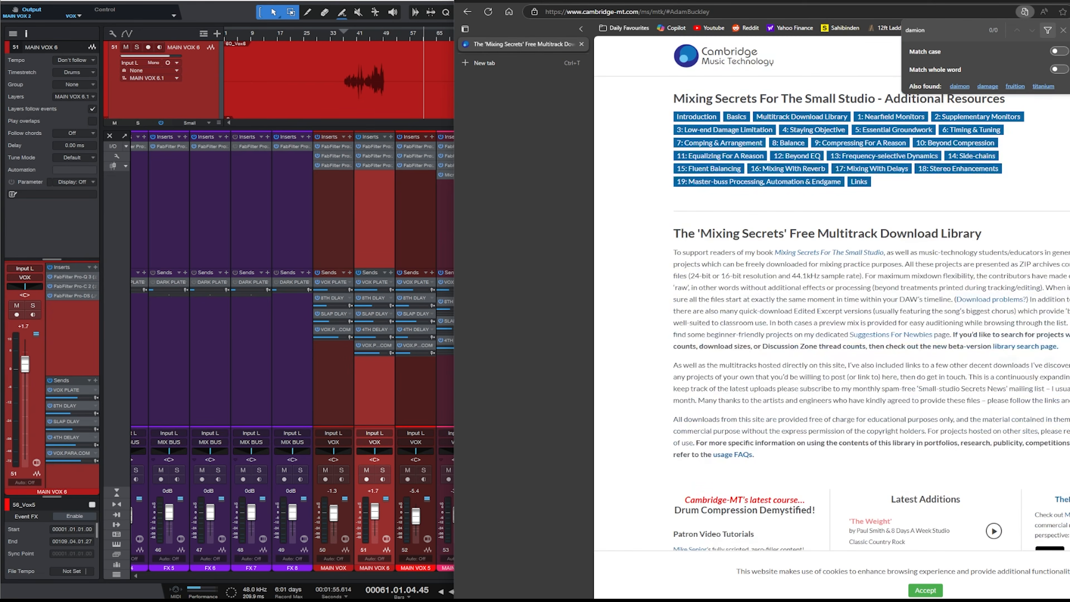
pyautogui.click(1066, 30)
# - Open 'Prisoner' from the library's Latest Additions and follow the artist support link to Daimon B.'s Spotify page
pyautogui.scroll(-10, 765, 258)
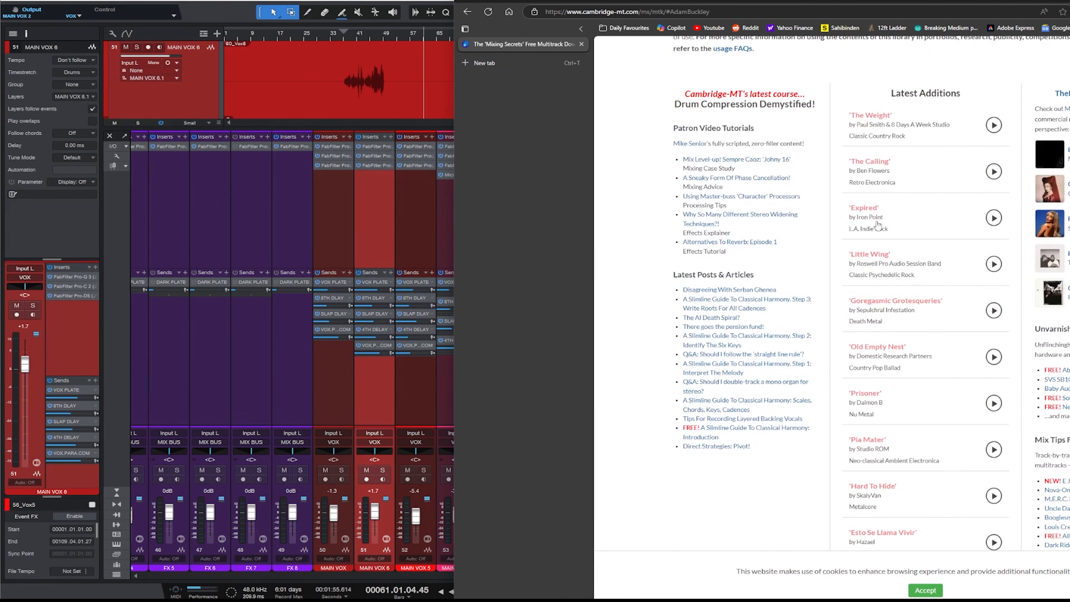
pyautogui.scroll(-1, 877, 225)
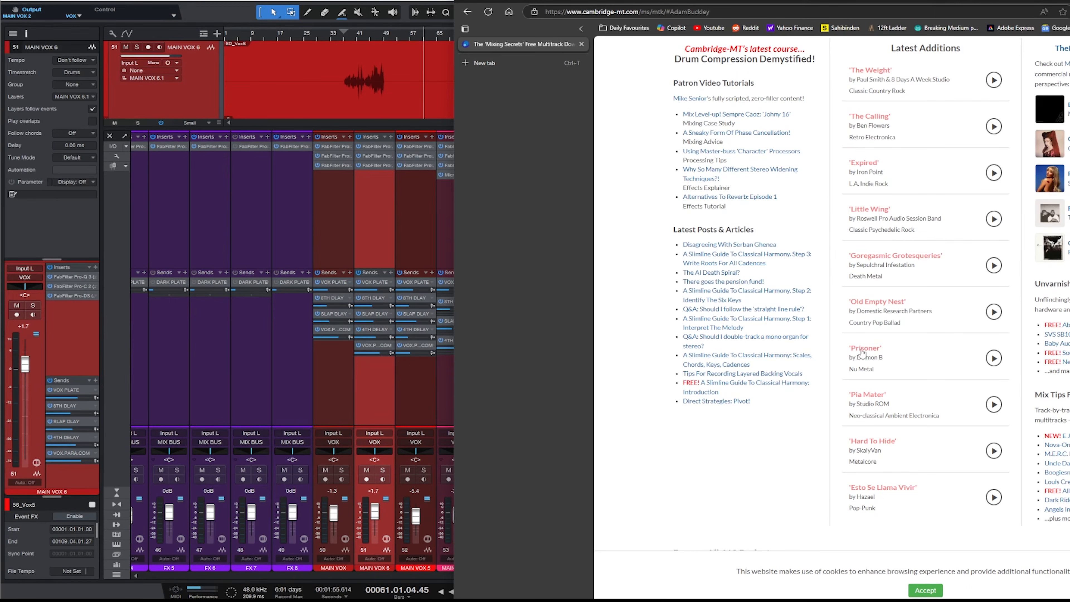
pyautogui.click(873, 348)
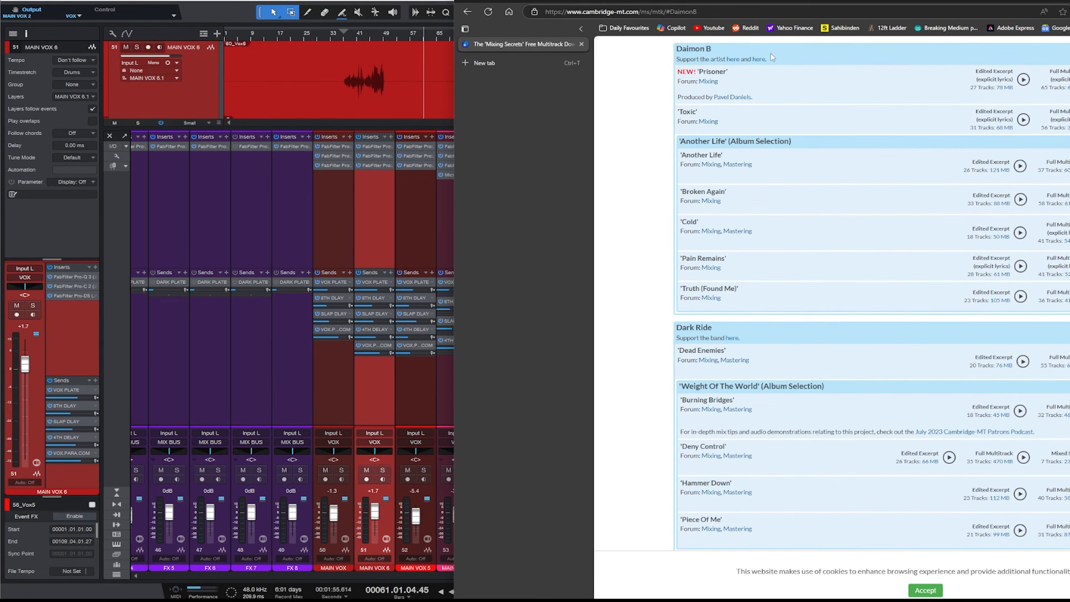
pyautogui.click(738, 60)
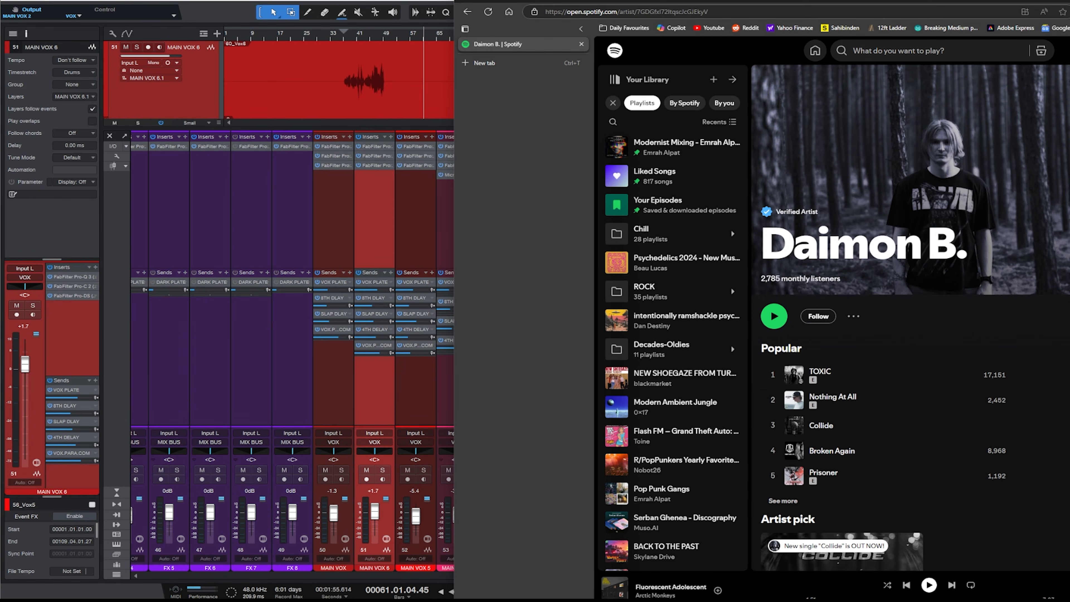
# - Switch back to the Spotify app, search for "daimon b prisoner", and open the Prisoner single
pyautogui.click(690, 598)
pyautogui.click(840, 34)
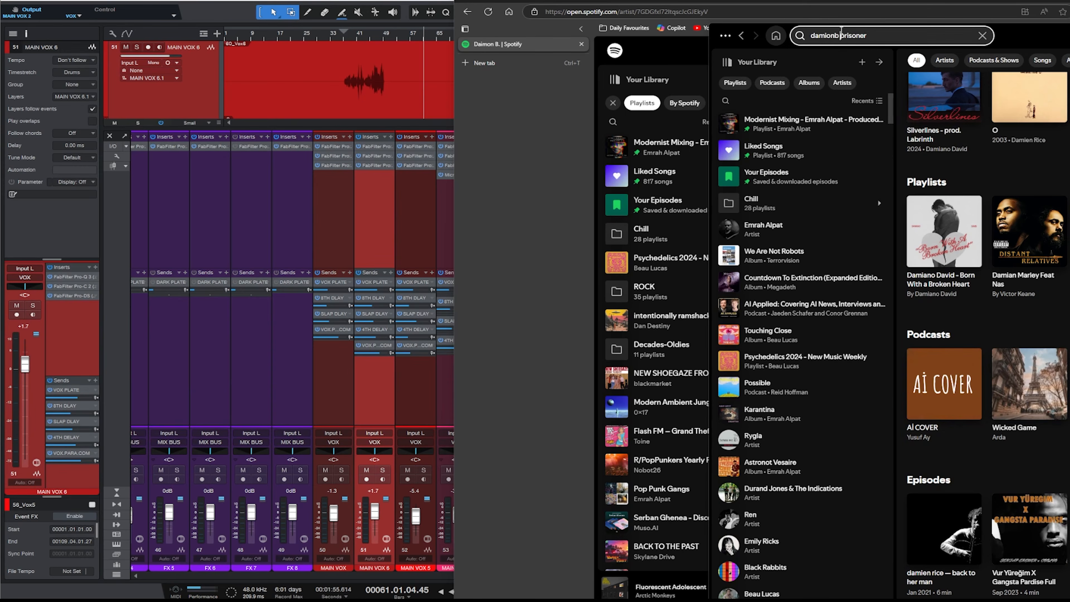
pyautogui.write('daimon b prisoner')
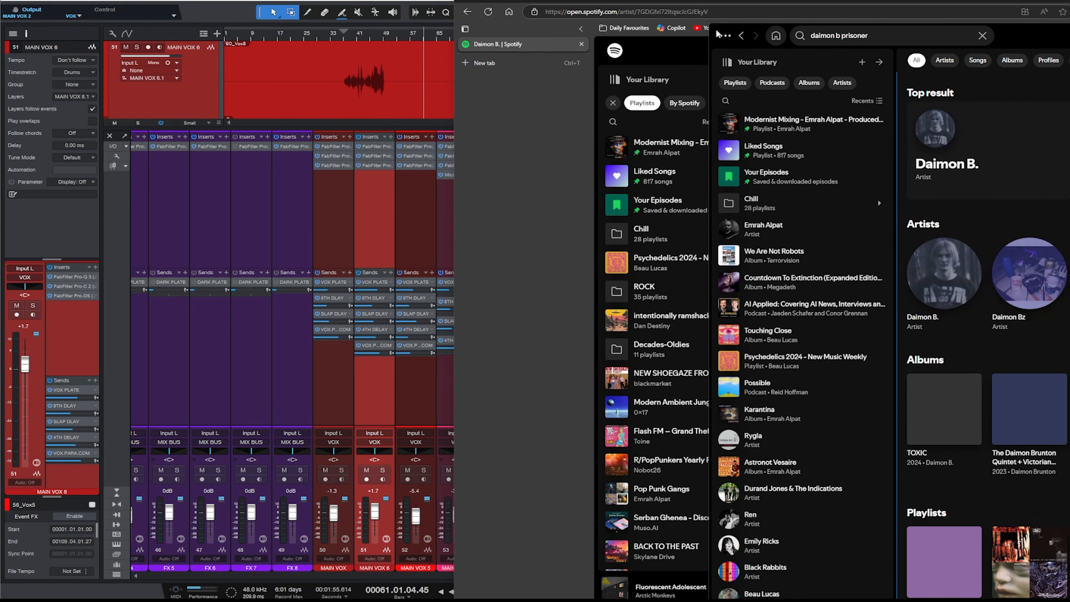
pyautogui.click(986, 158)
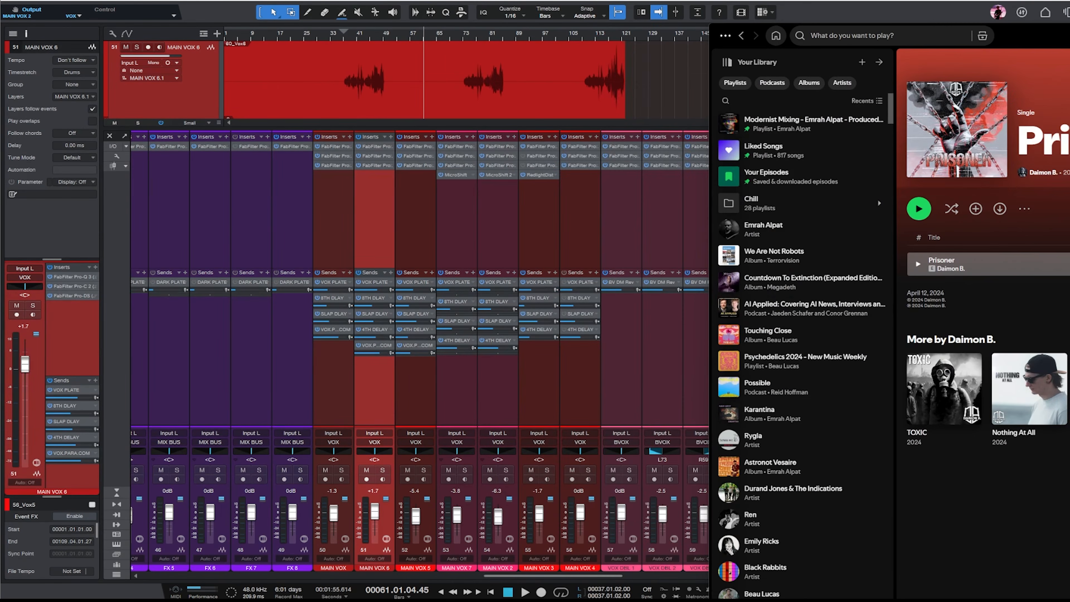
# - Move the Spotify window with the Prisoner single fully into view over the session
pyautogui.moveTo(1015, 32); pyautogui.dragTo(695, 26)
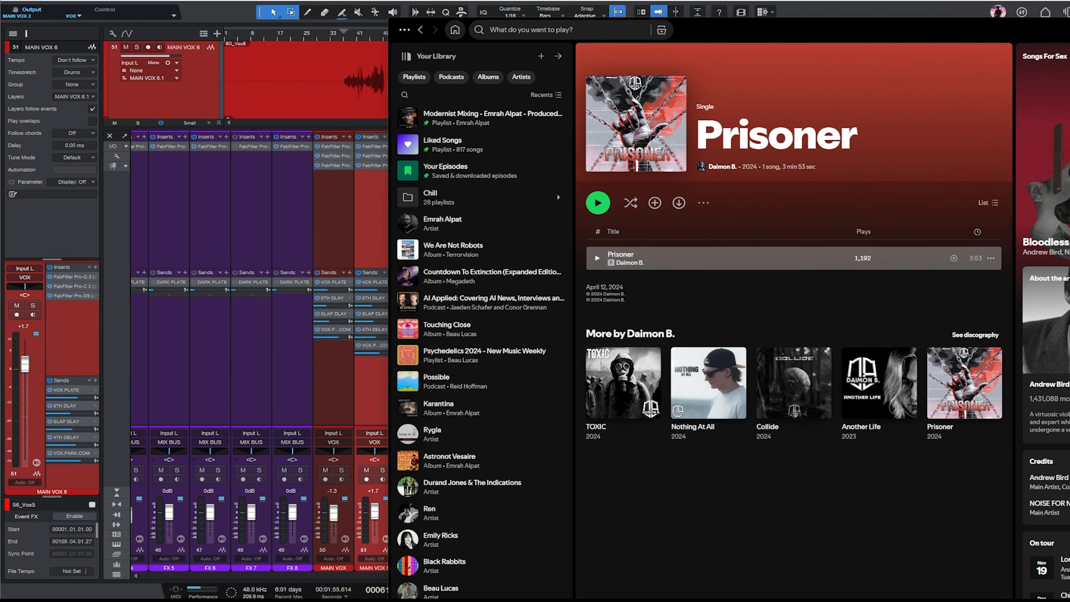
pyautogui.moveTo(1069, 36); pyautogui.dragTo(934, 36)
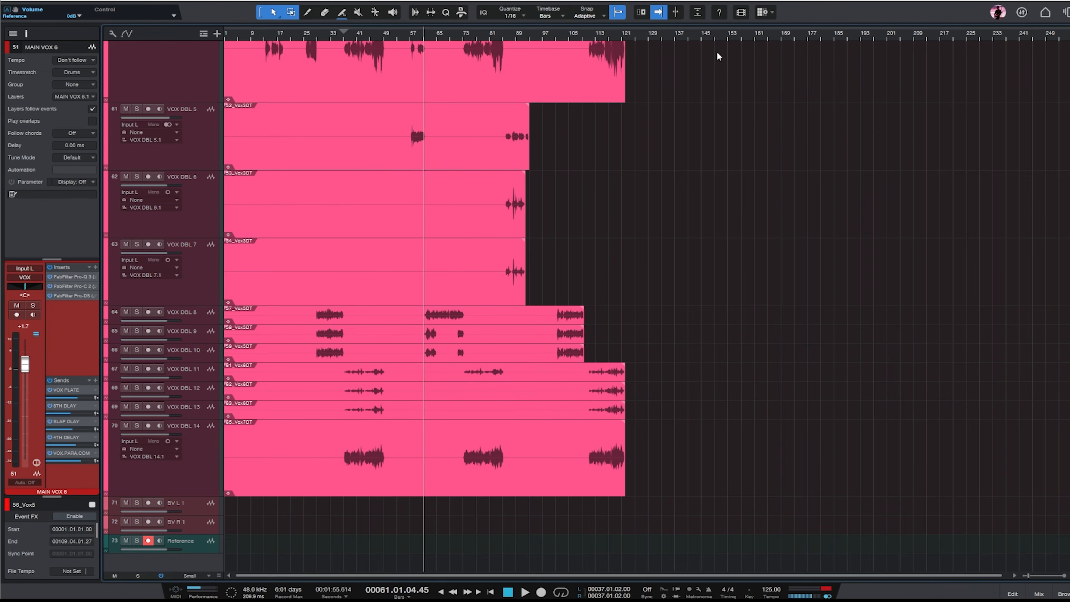
# - In the Studio One arrangement, select the Reference track, increase its height and place the playhead at bar 129 after the song's end
pyautogui.moveTo(695, 33); pyautogui.dragTo(695, 39)
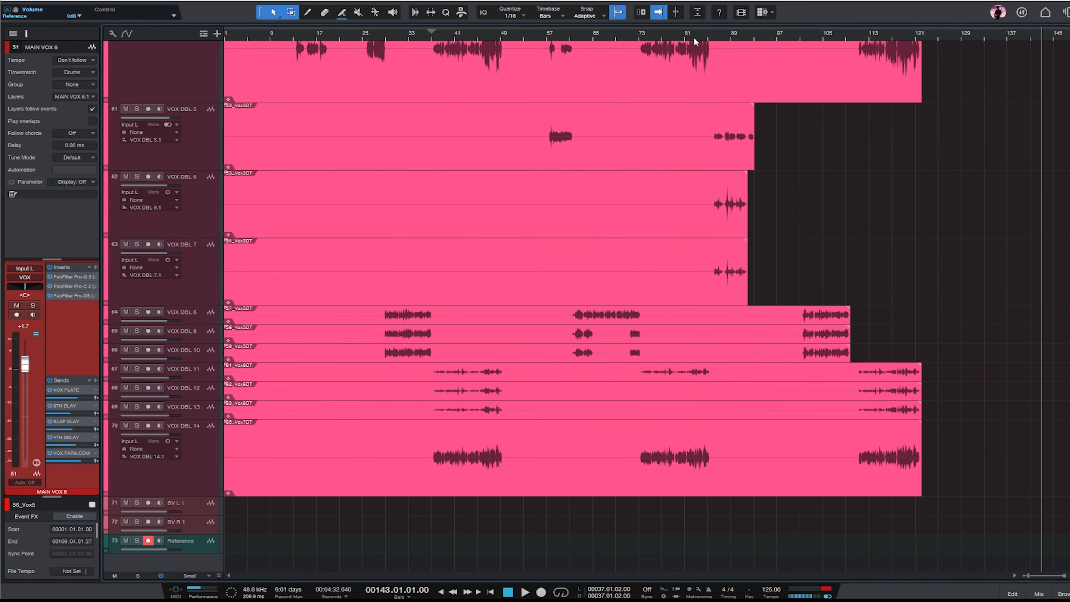
pyautogui.click(193, 542)
pyautogui.moveTo(203, 552); pyautogui.dragTo(204, 599)
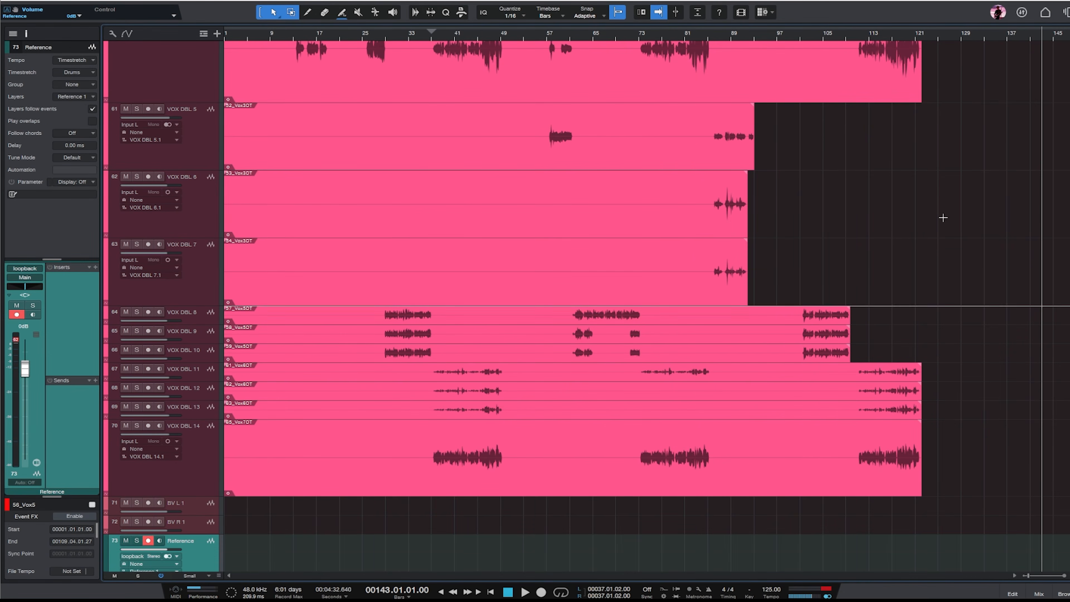
pyautogui.click(995, 37)
pyautogui.scroll(-3, 781, 392)
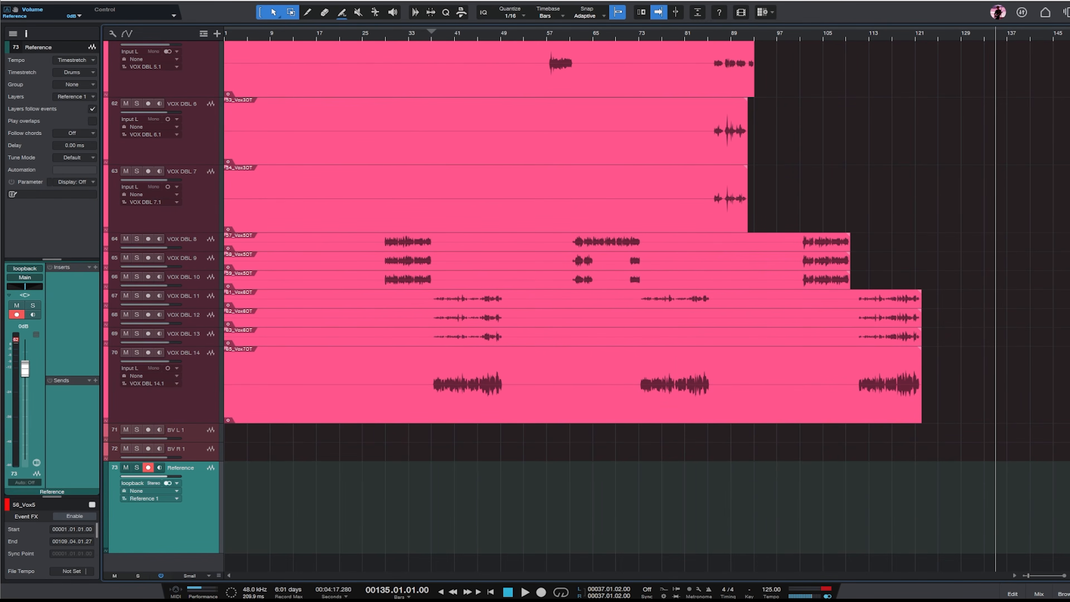
pyautogui.hotkey('alt', 'Tab')
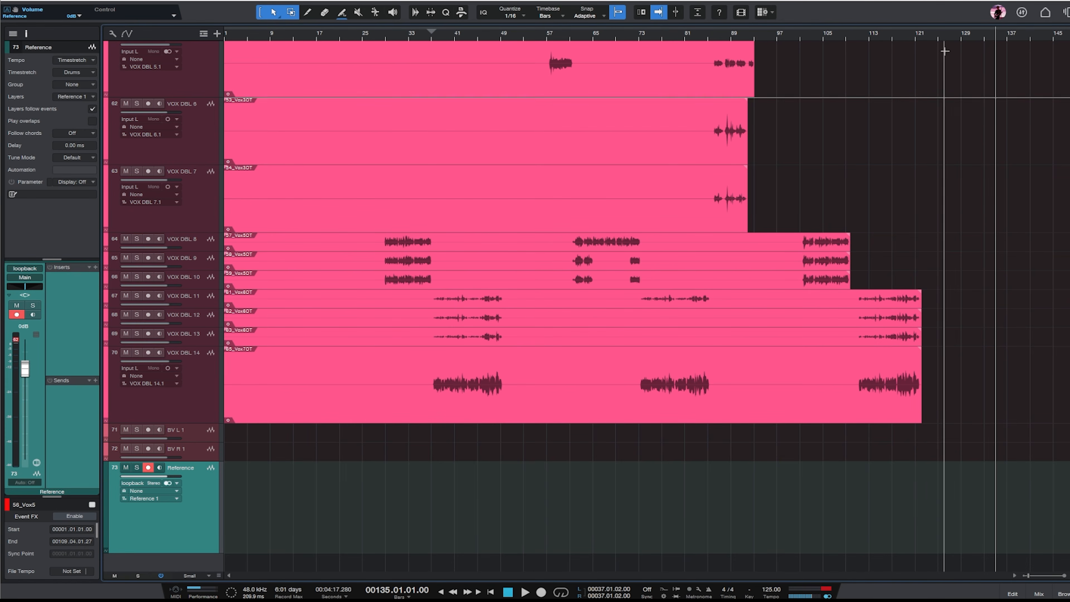
pyautogui.click(963, 39)
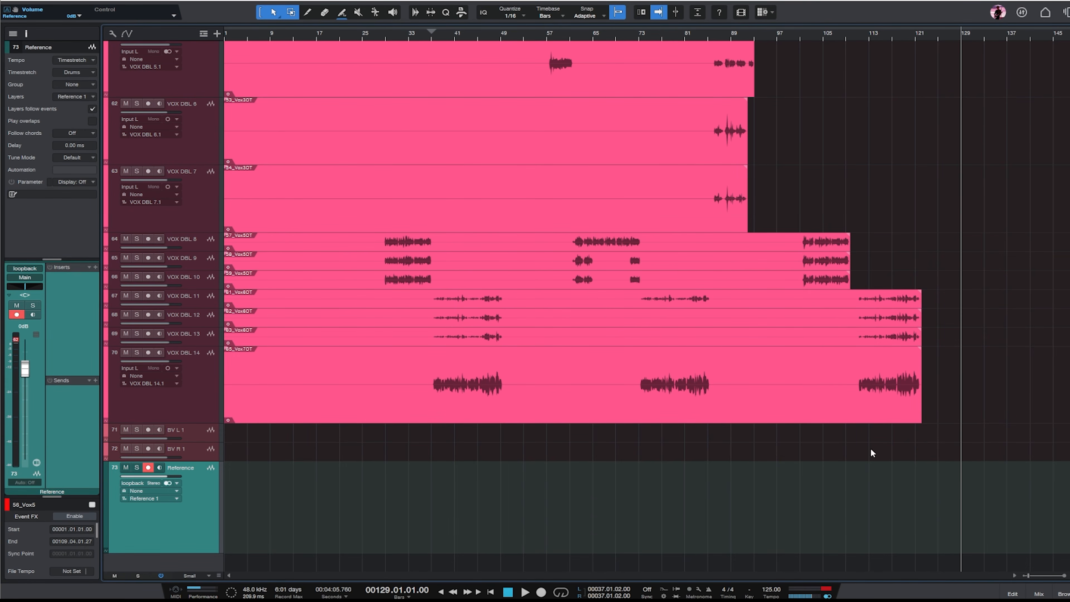
# - Switch to Spotify, shrink its window and place it over the arrangement with the playback controls fully on screen
pyautogui.click(691, 570)
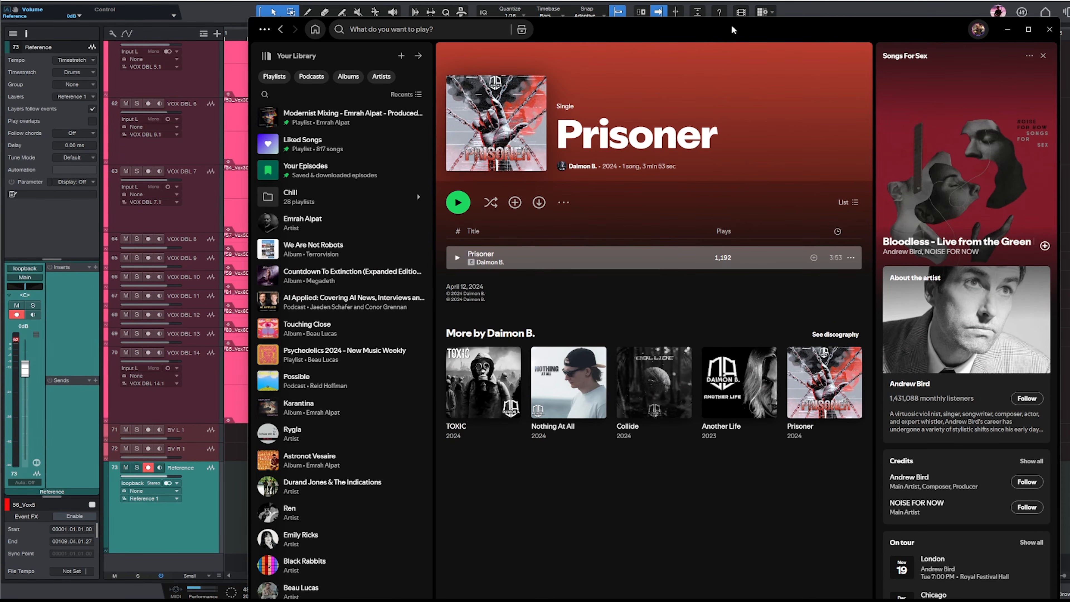
pyautogui.moveTo(732, 30); pyautogui.dragTo(637, 0)
pyautogui.moveTo(963, 599); pyautogui.dragTo(894, 598)
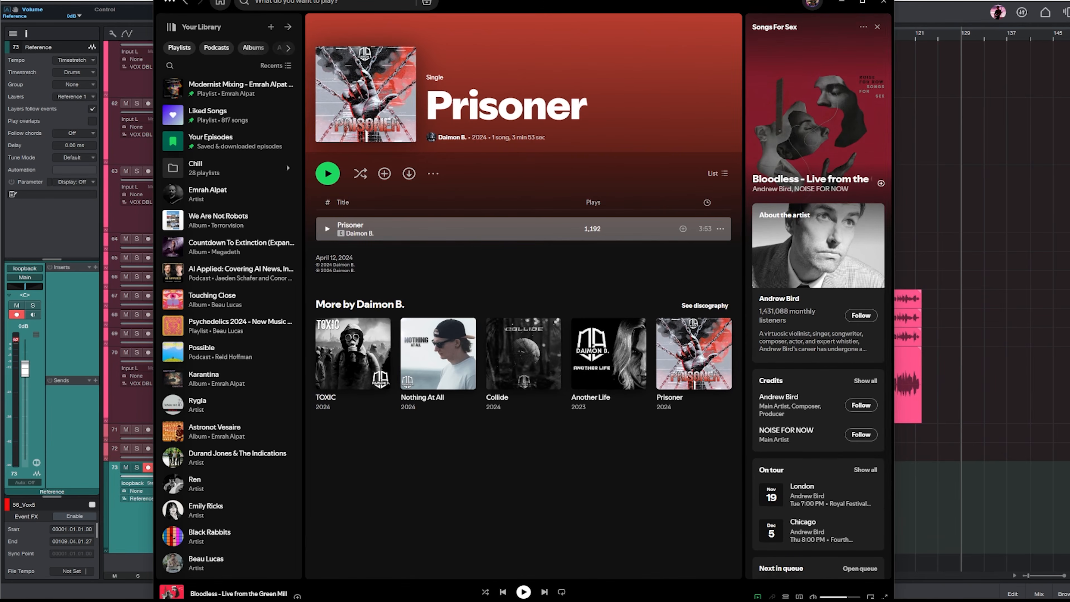
pyautogui.moveTo(624, 2); pyautogui.dragTo(576, 60)
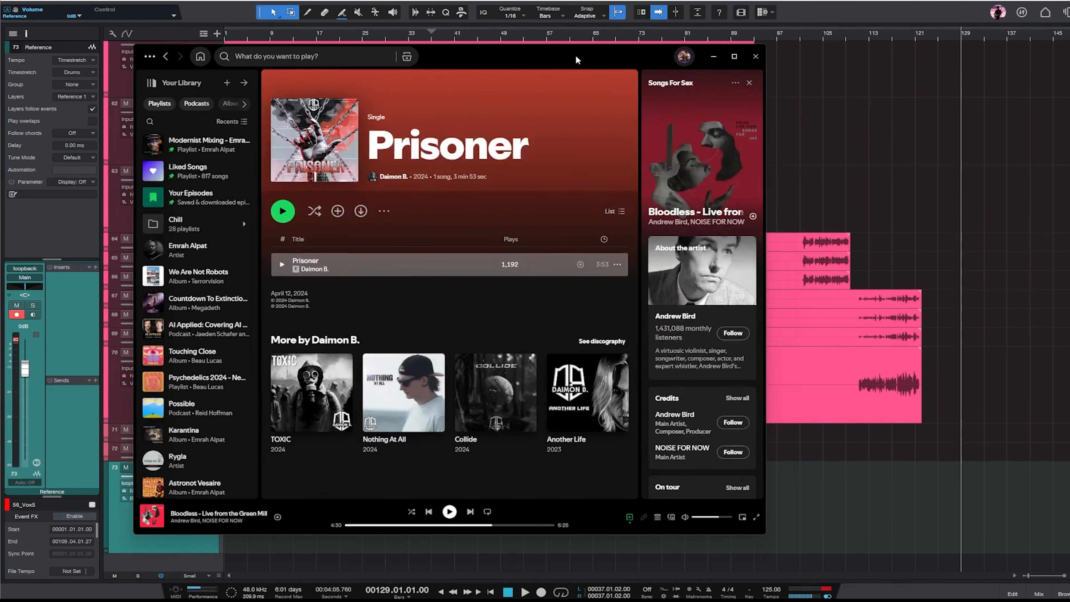
# - Place the Studio One playhead at bar 37 to read the section's start time and play a short passage from there
pyautogui.click(541, 33)
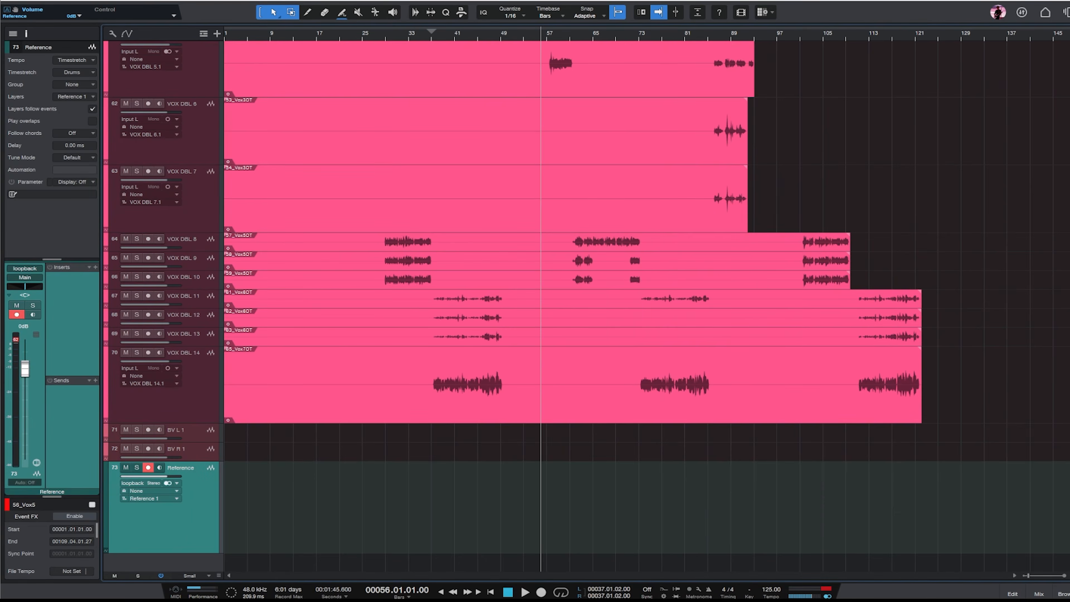
pyautogui.scroll(15, 1051, 80)
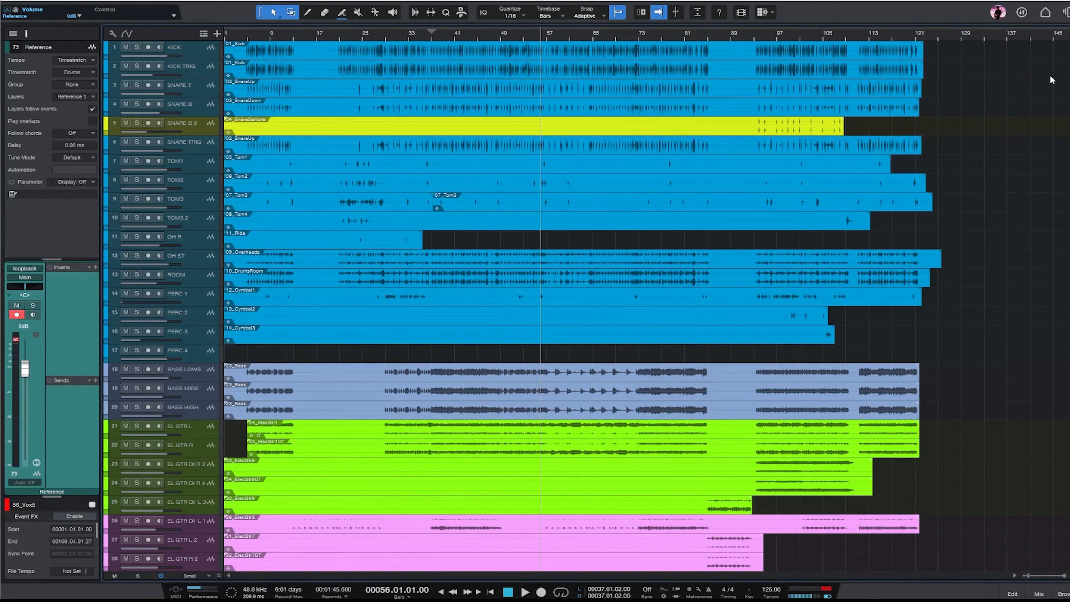
pyautogui.scroll(-7, 1052, 80)
pyautogui.scroll(4, 1046, 215)
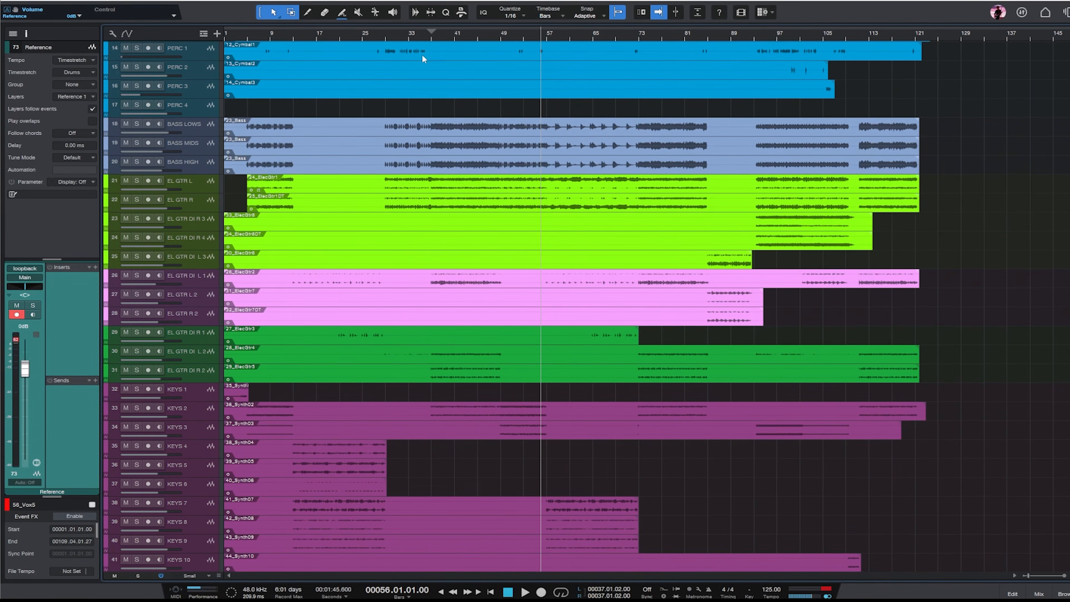
pyautogui.click(435, 33)
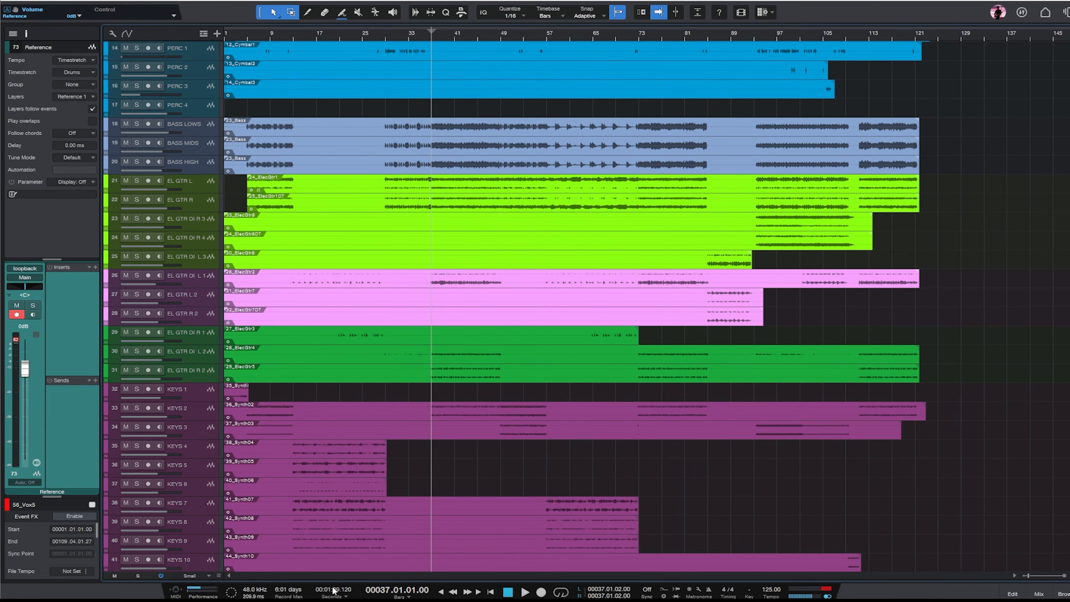
pyautogui.scroll(-5, 782, 282)
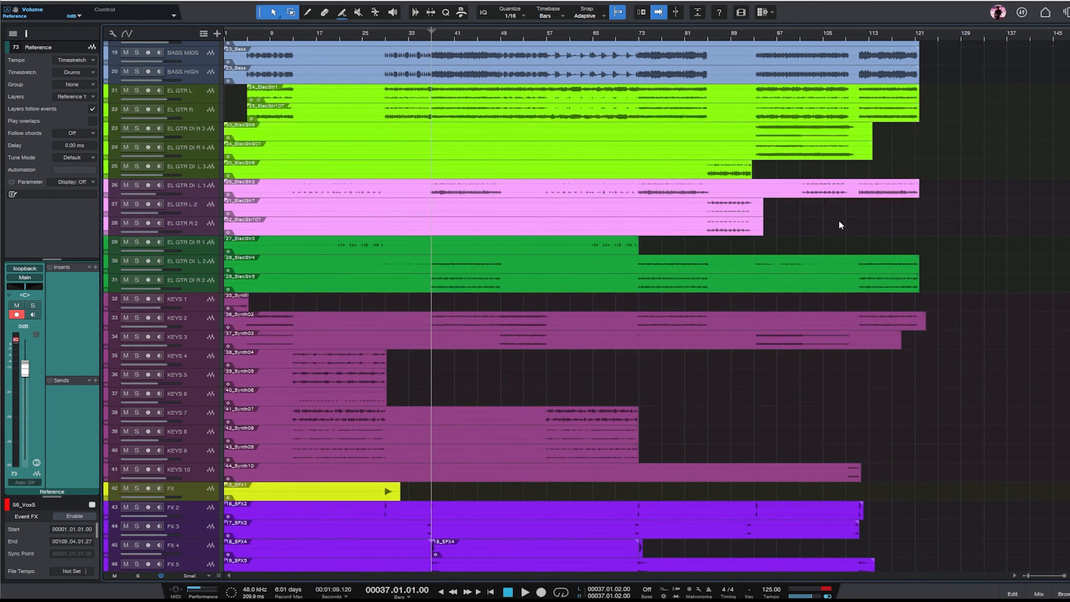
pyautogui.press('space')
pyautogui.scroll(-6, 916, 229)
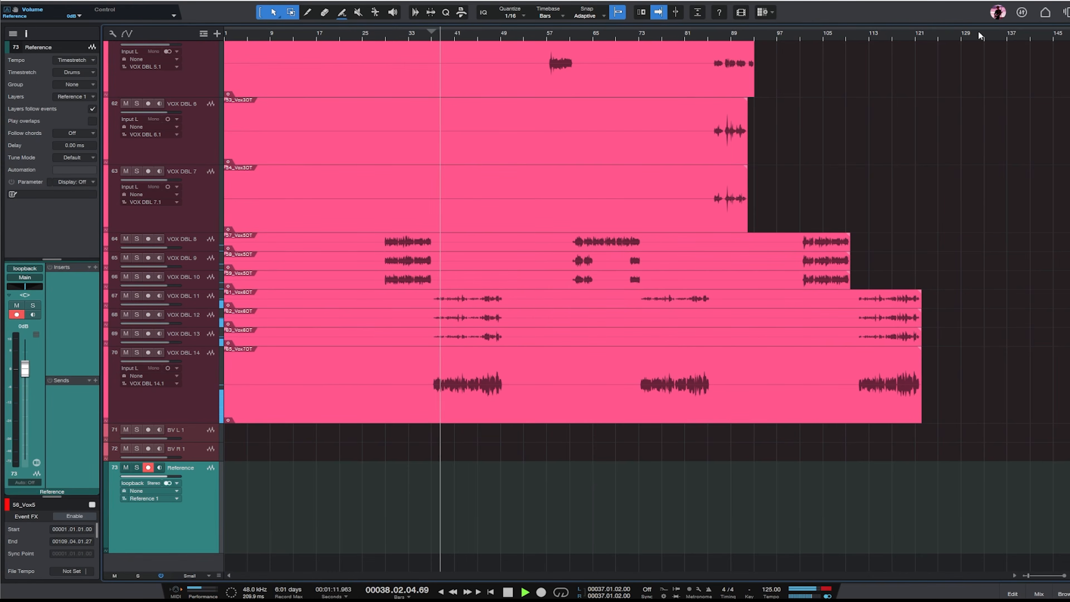
pyautogui.press('space')
# - Place the playhead beyond the song's end, switch to Spotify and play Prisoner from about 1:10
pyautogui.click(975, 34)
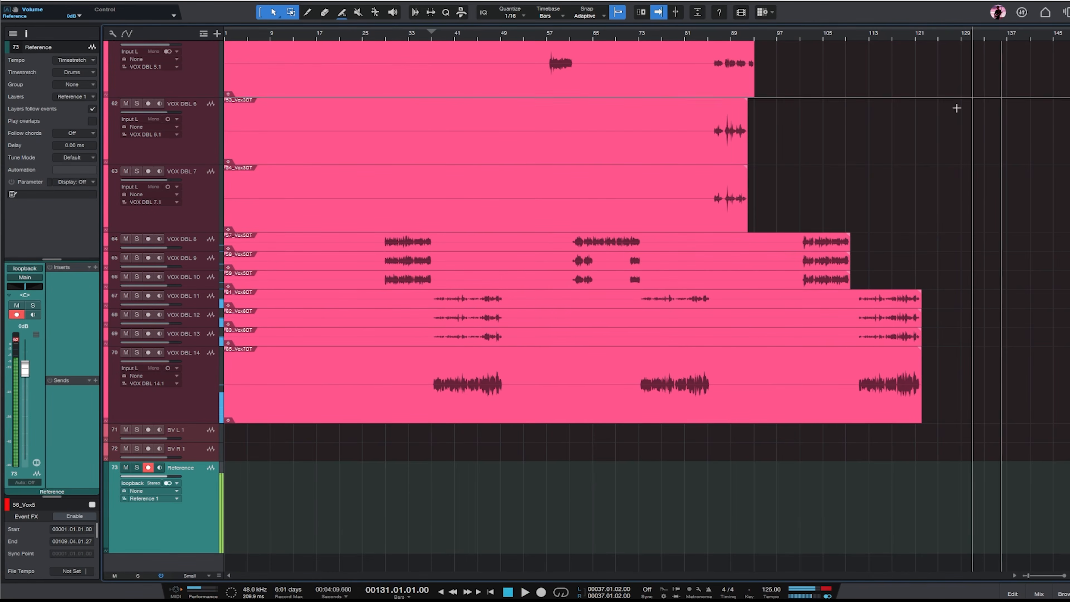
pyautogui.click(735, 601)
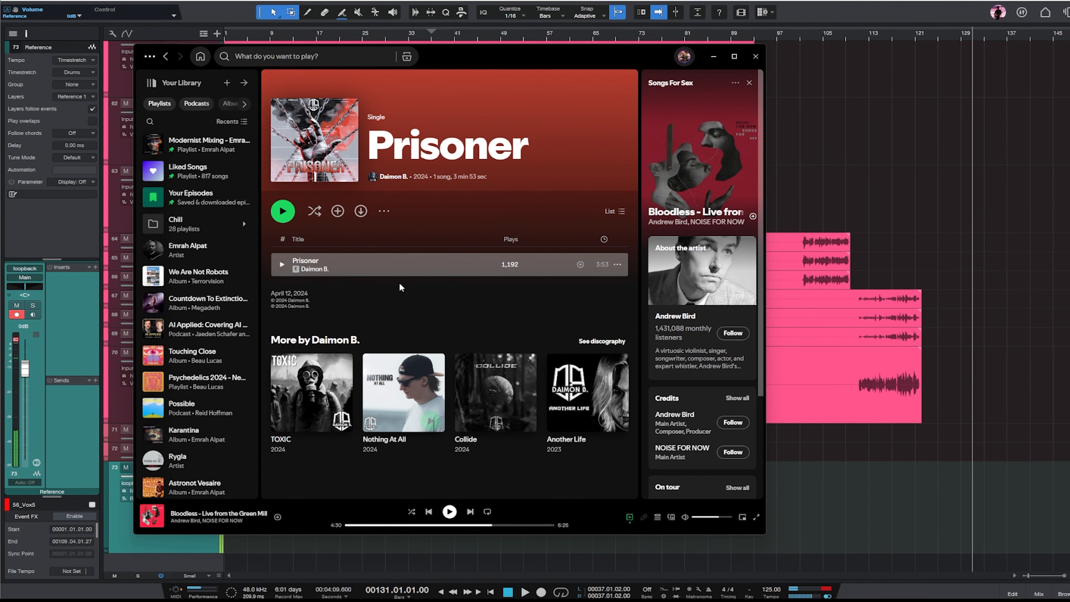
pyautogui.doubleClick(382, 267)
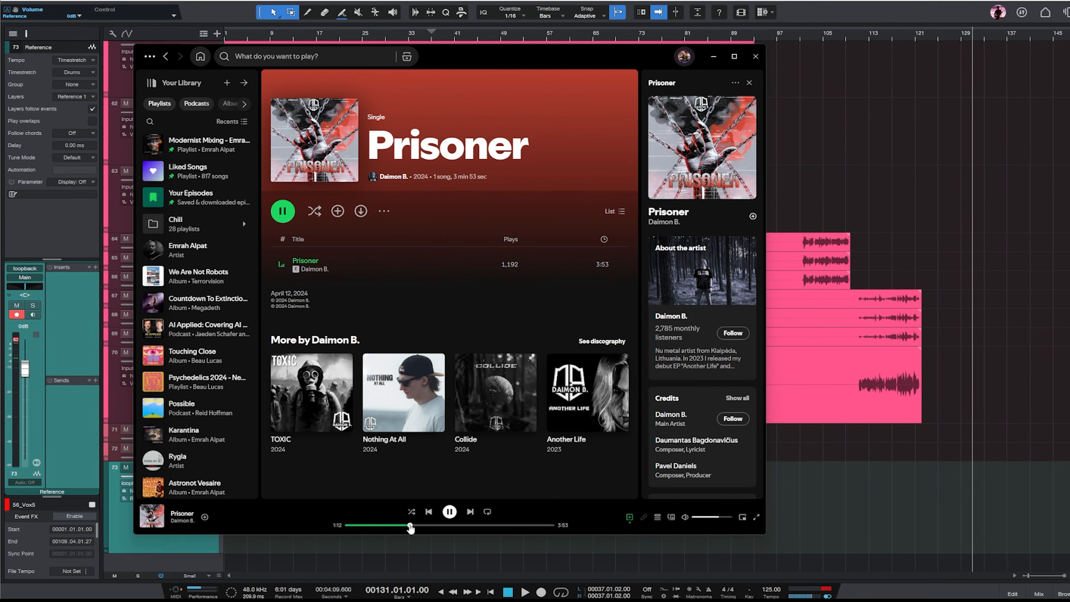
pyautogui.click(409, 526)
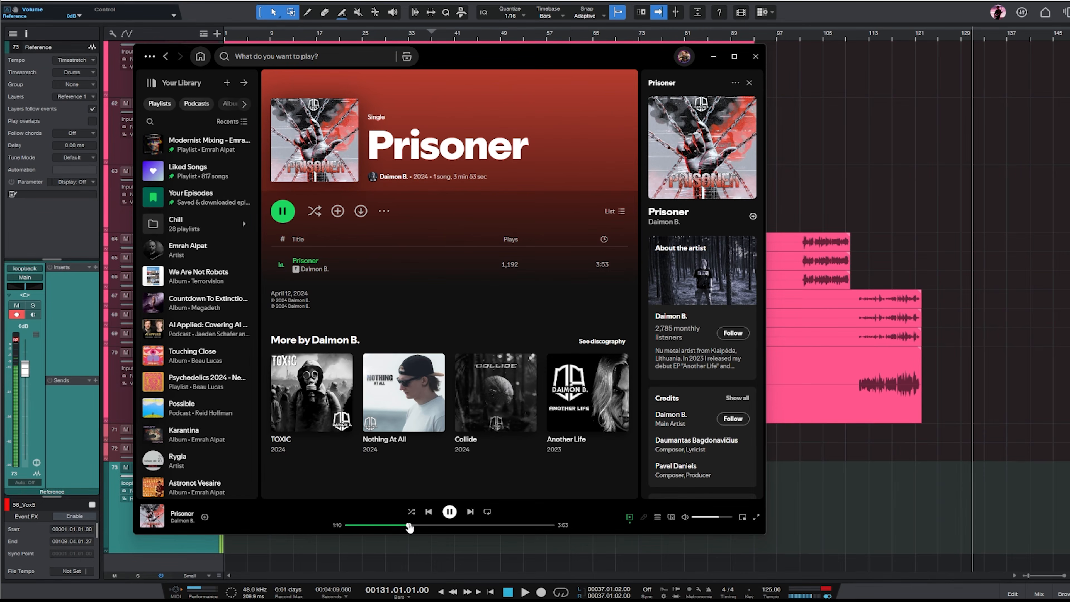
# - Record a short take of the Spotify playback on the Reference track starting at bar 129
pyautogui.click(962, 35)
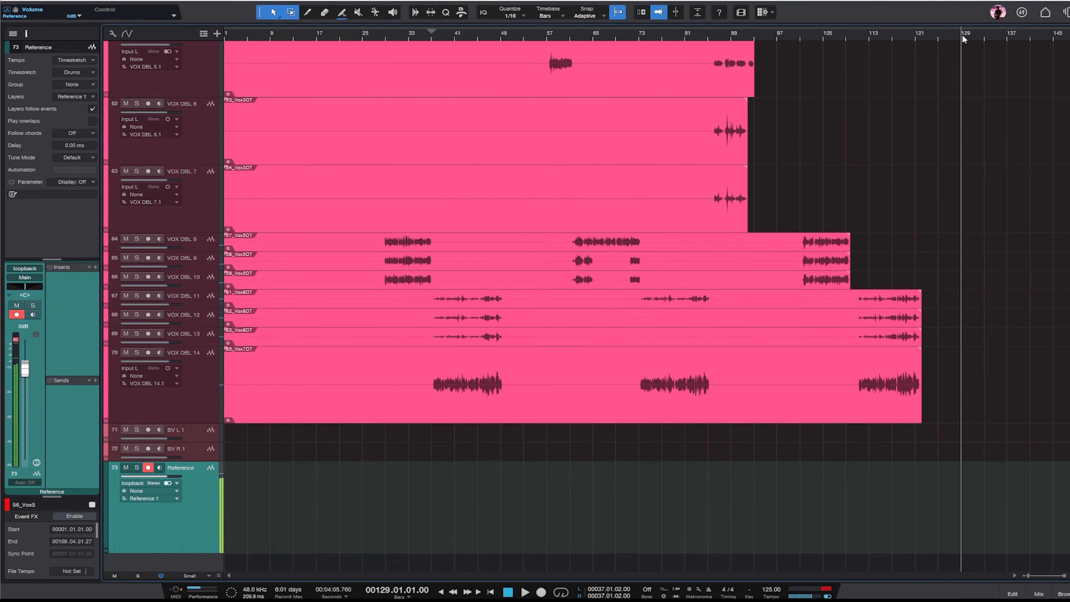
pyautogui.press('KP_Multiply')
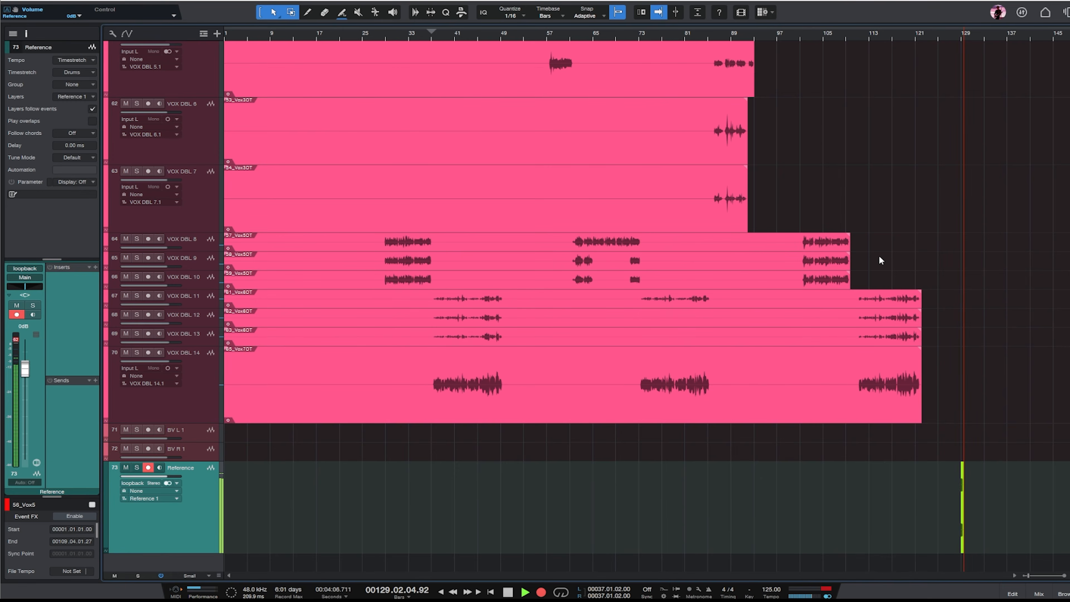
pyautogui.press('space')
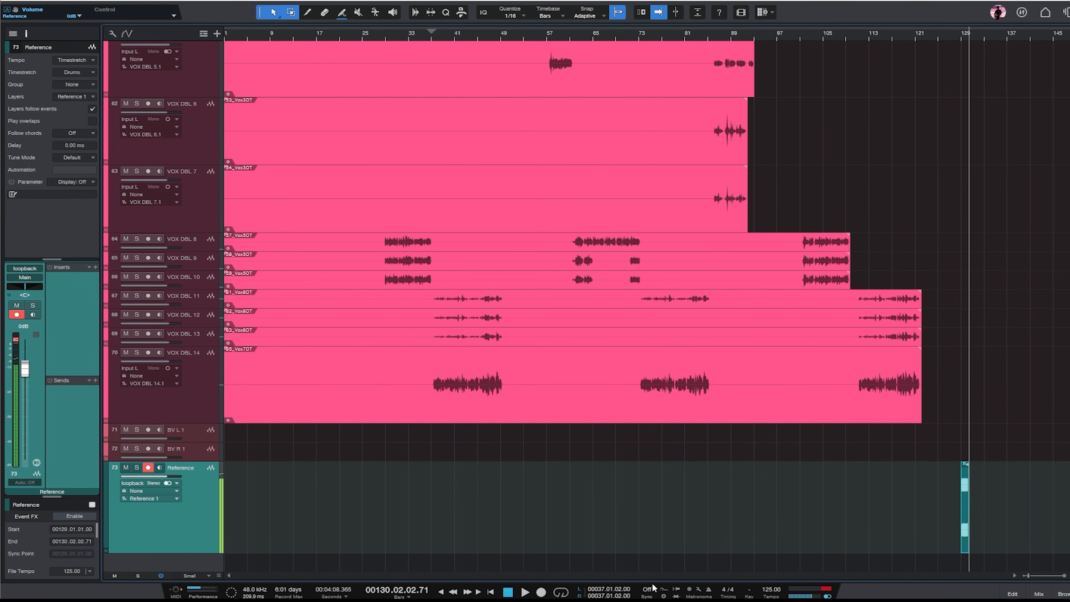
# - Switch to Spotify, raise its playback volume to maximum and pause Prisoner
pyautogui.press('space')
pyautogui.hotkey('alt', 'Tab')
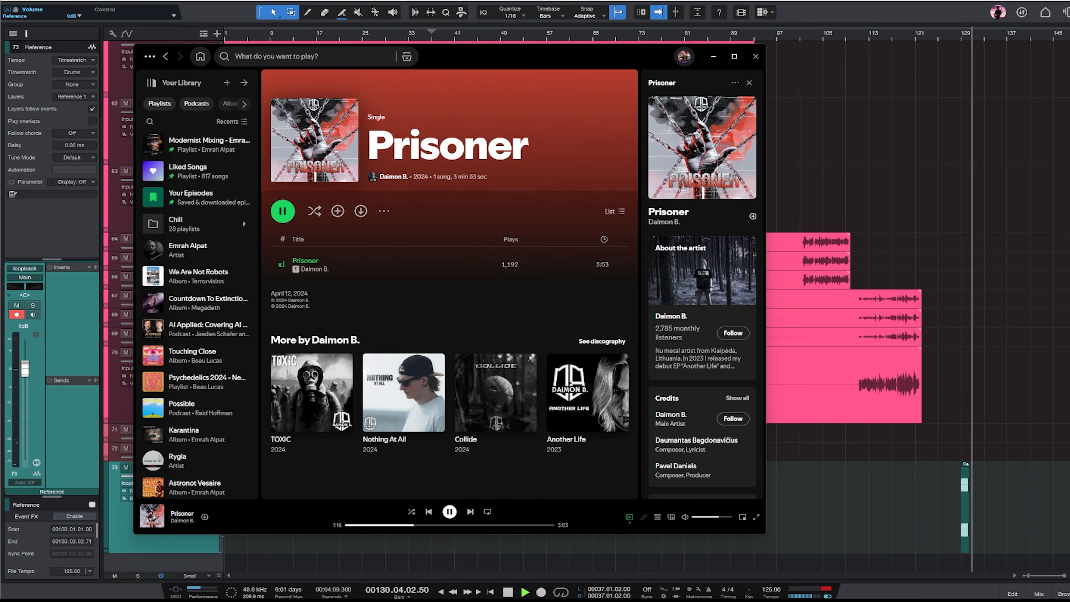
pyautogui.hotkey('alt', 'Tab')
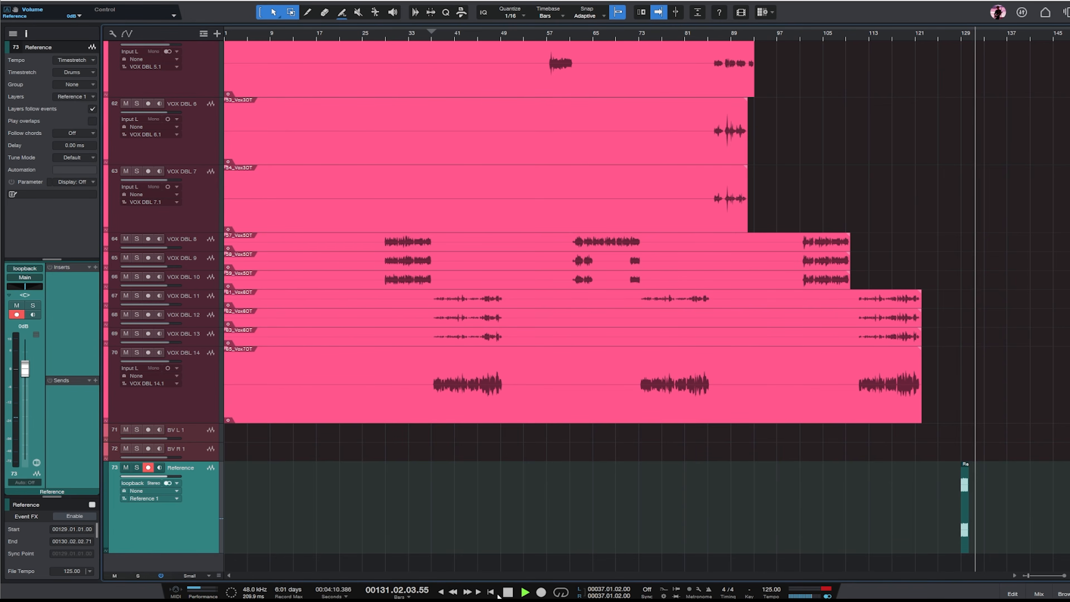
pyautogui.hotkey('alt', 'Tab')
pyautogui.hotkey('alt', 'Tab')
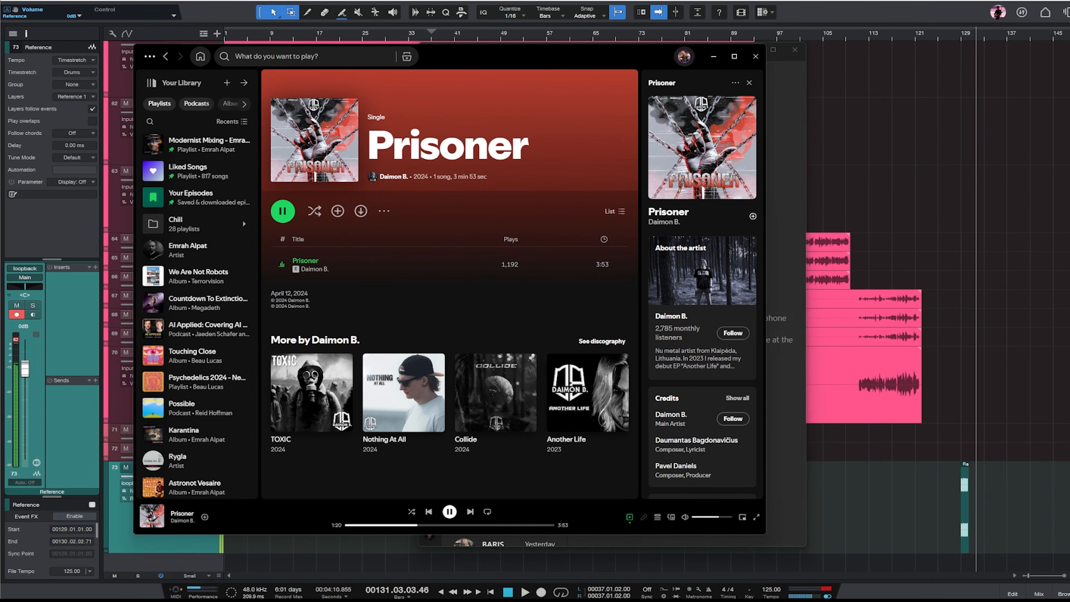
pyautogui.click(804, 48)
pyautogui.click(803, 50)
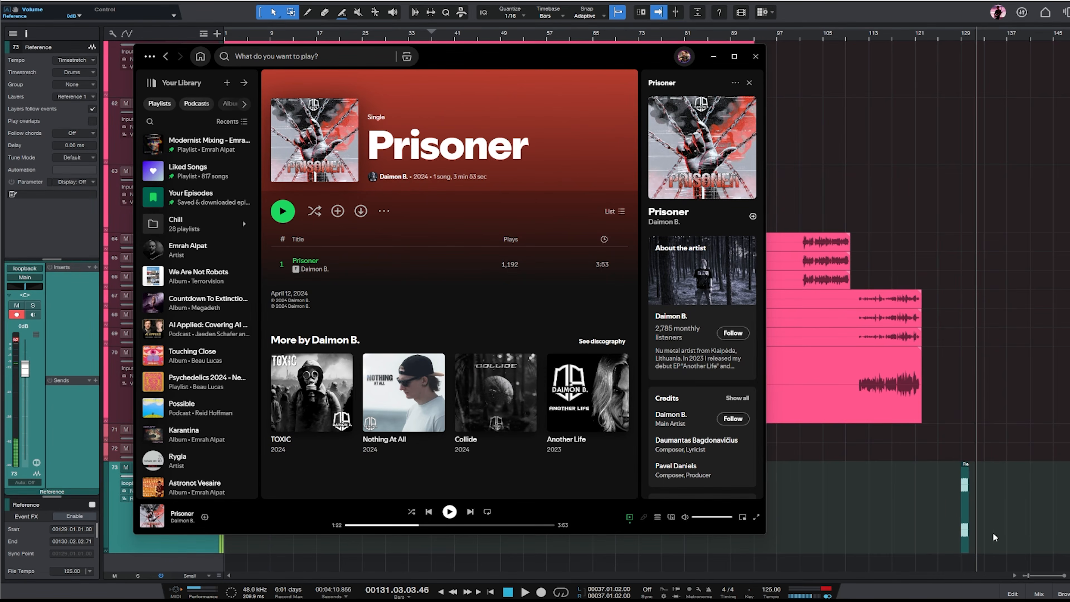
# - Delete the short take from the Reference track and place the playhead at bar 127
pyautogui.moveTo(994, 535); pyautogui.dragTo(910, 542)
pyautogui.press('Delete')
pyautogui.click(953, 38)
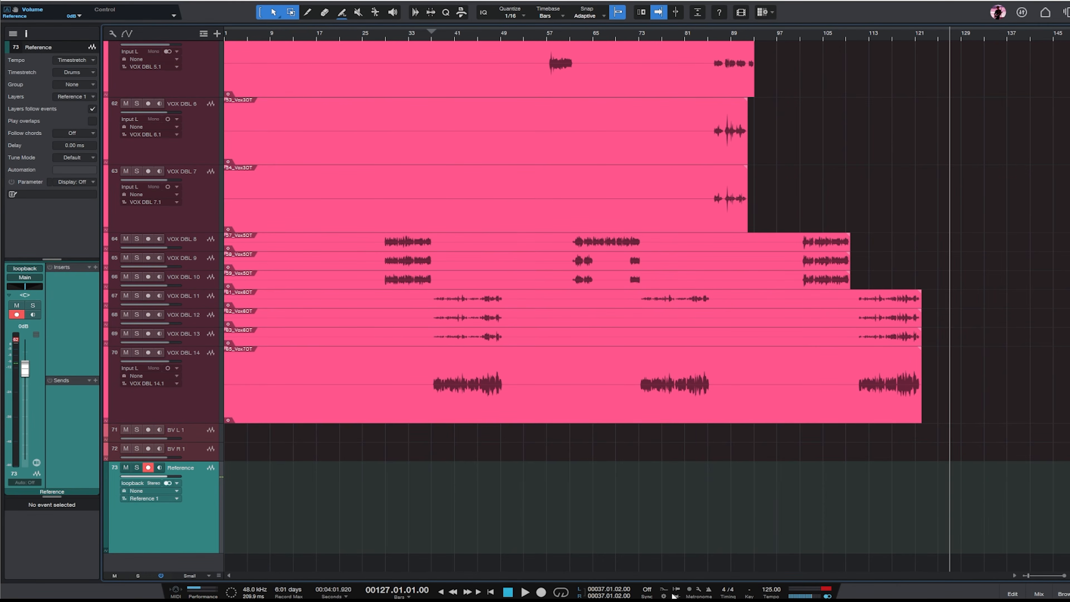
# - Switch to Spotify, play Prisoner from about 1:05 and return to the Studio One song
pyautogui.hotkey('alt', 'Tab')
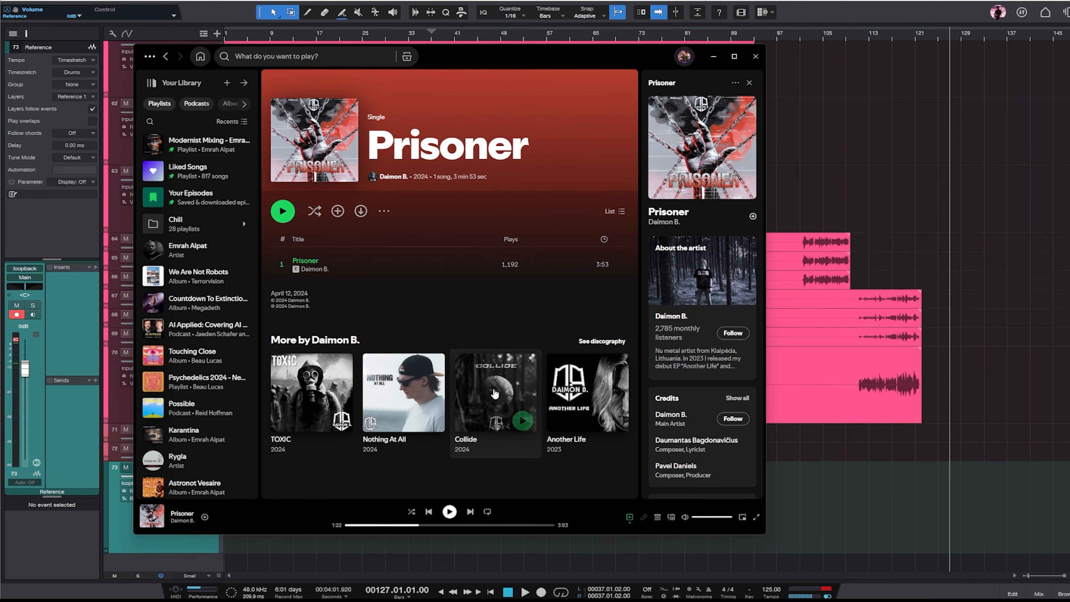
pyautogui.click(403, 525)
pyautogui.click(959, 521)
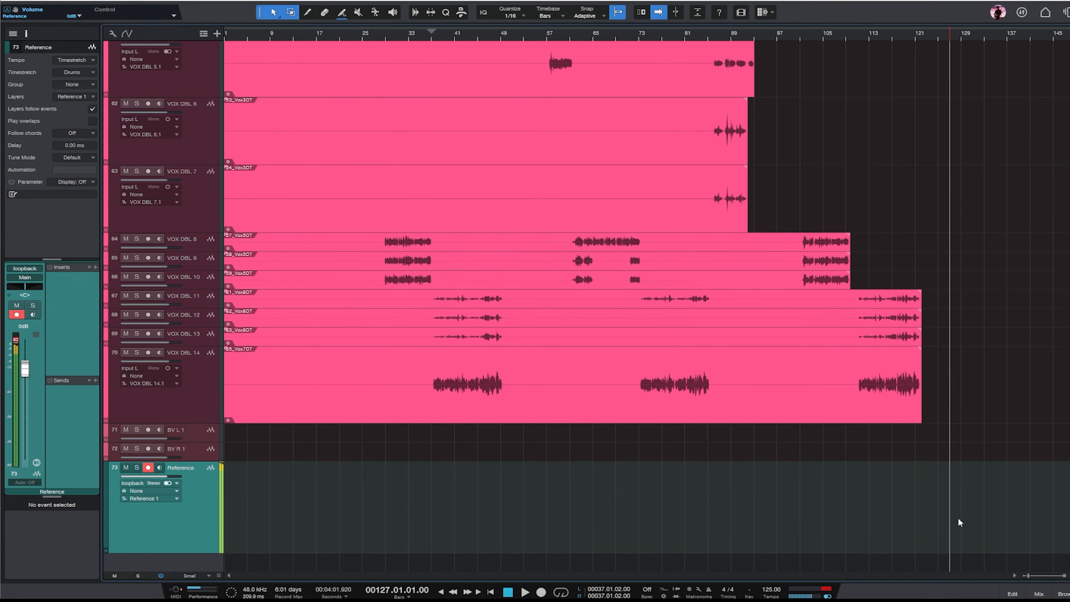
# - Record the Spotify playback on the Reference track from bar 127 to about bar 152
pyautogui.press('KP_Multiply')
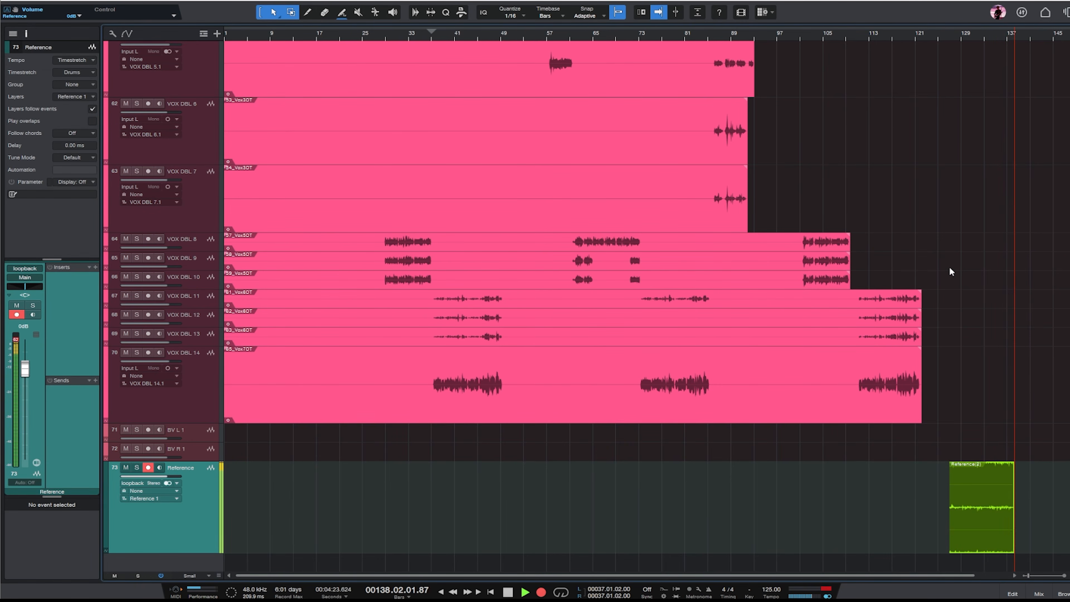
pyautogui.moveTo(903, 574); pyautogui.dragTo(936, 574)
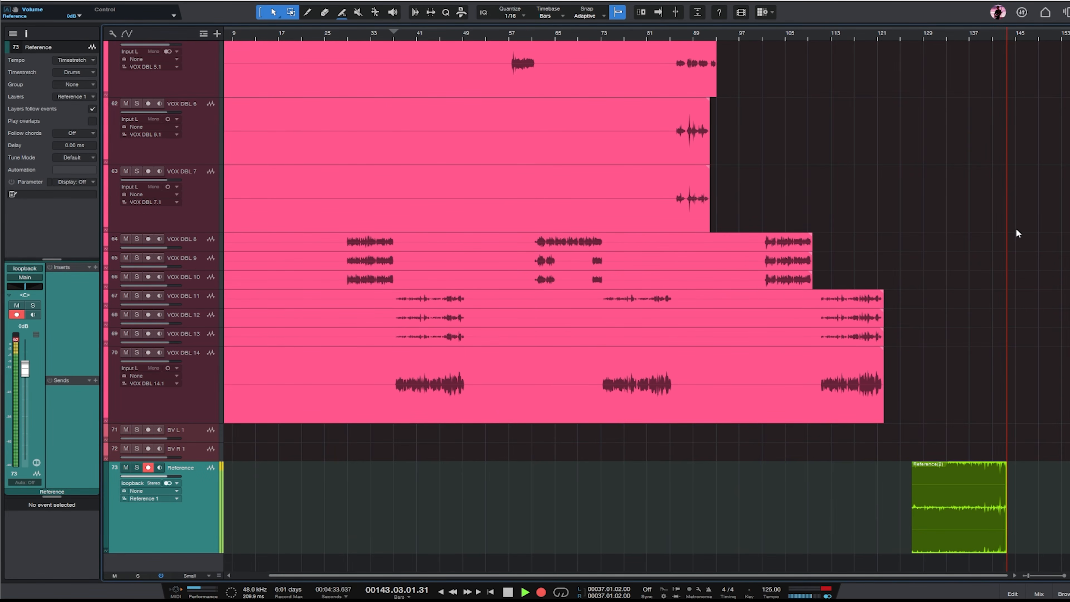
pyautogui.scroll(-1, 1016, 229)
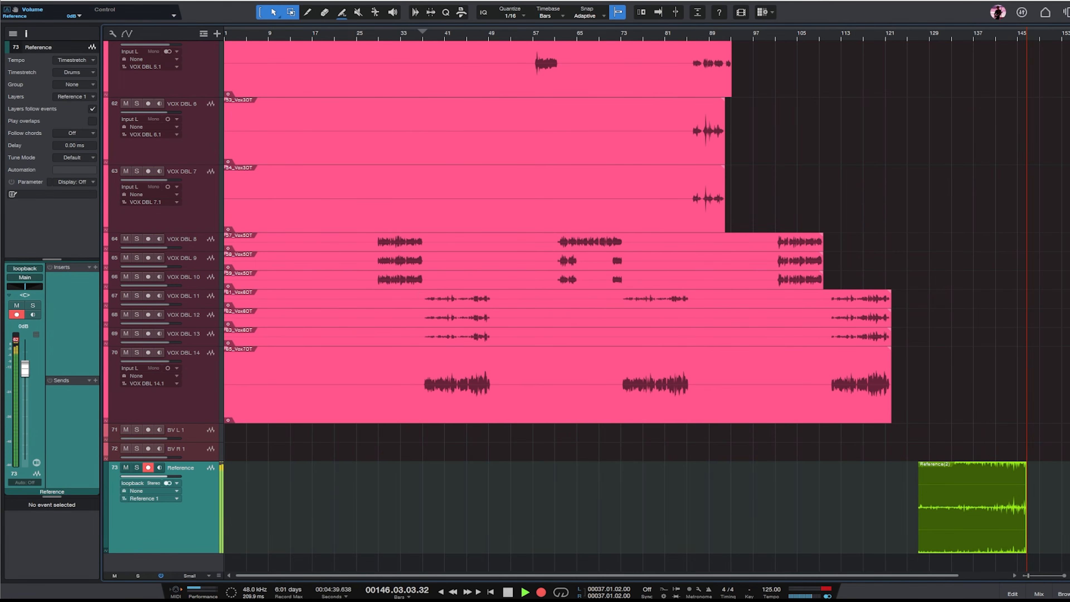
pyautogui.hotkey('alt', 'Tab')
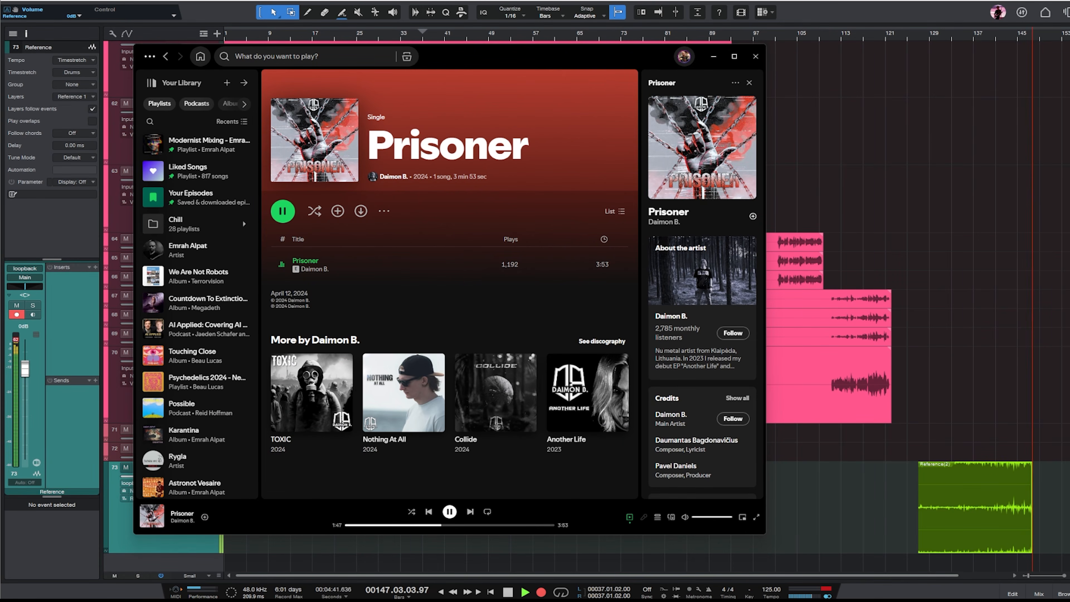
pyautogui.press('super+Down')
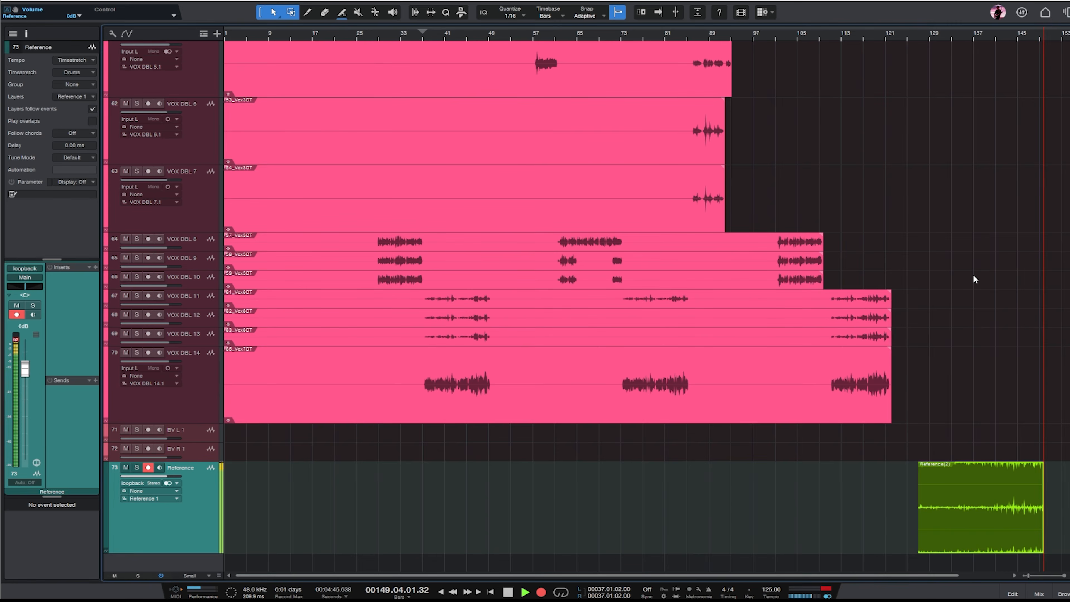
pyautogui.moveTo(892, 577); pyautogui.dragTo(988, 571)
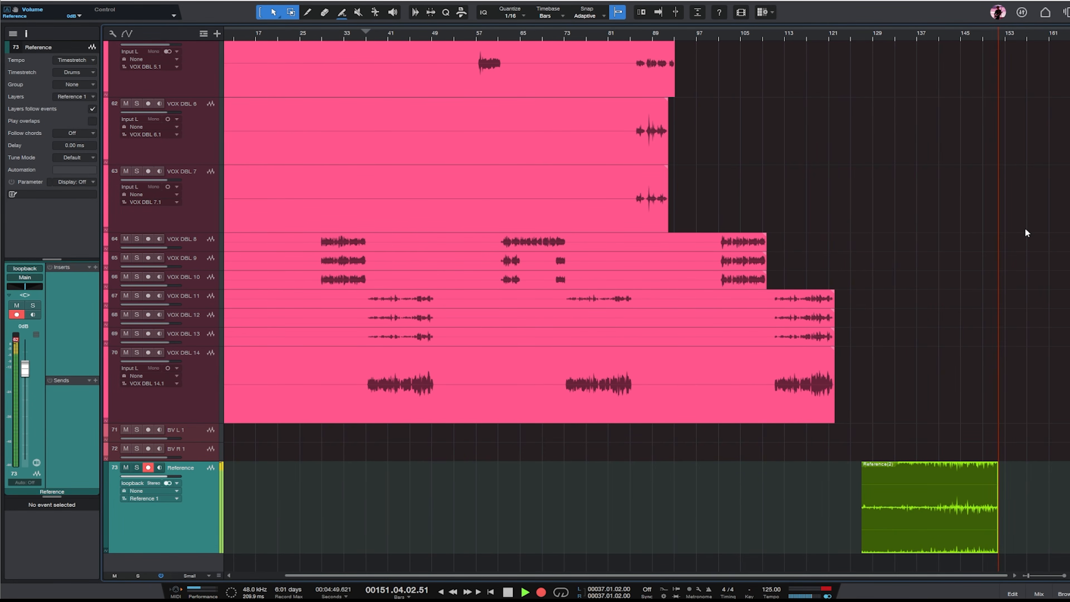
pyautogui.press('space')
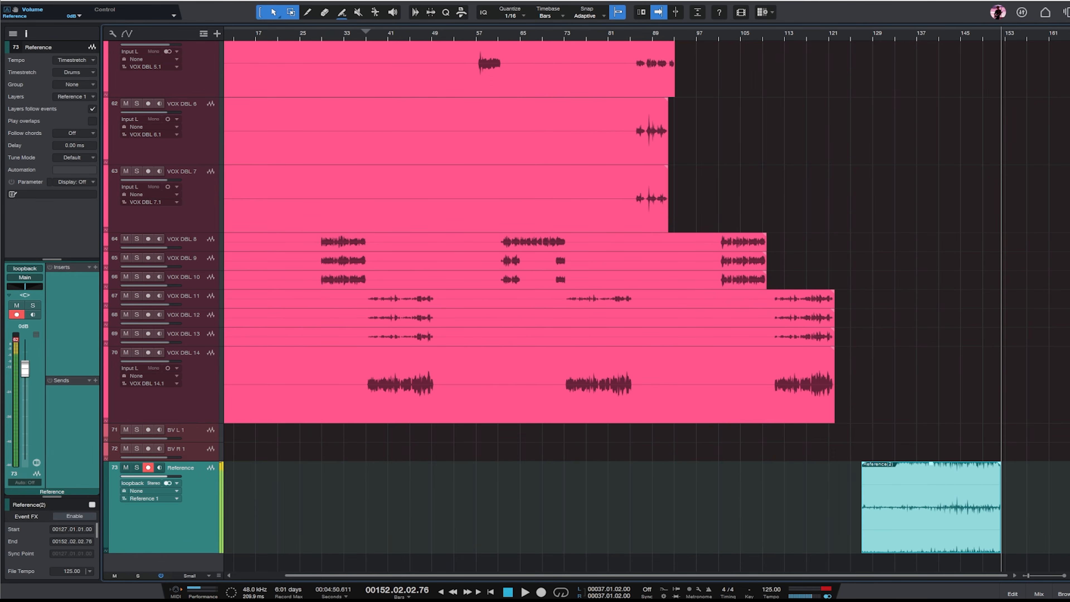
# - Switch to Spotify, pause Prisoner and return to the Studio One song
pyautogui.hotkey('alt', 'Tab')
pyautogui.click(450, 513)
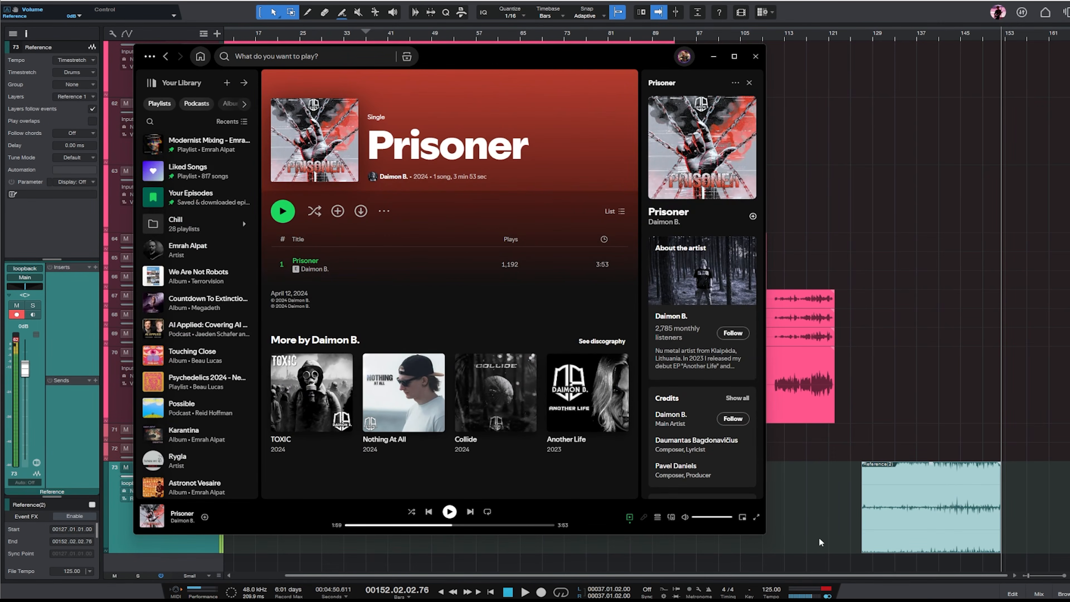
pyautogui.click(809, 537)
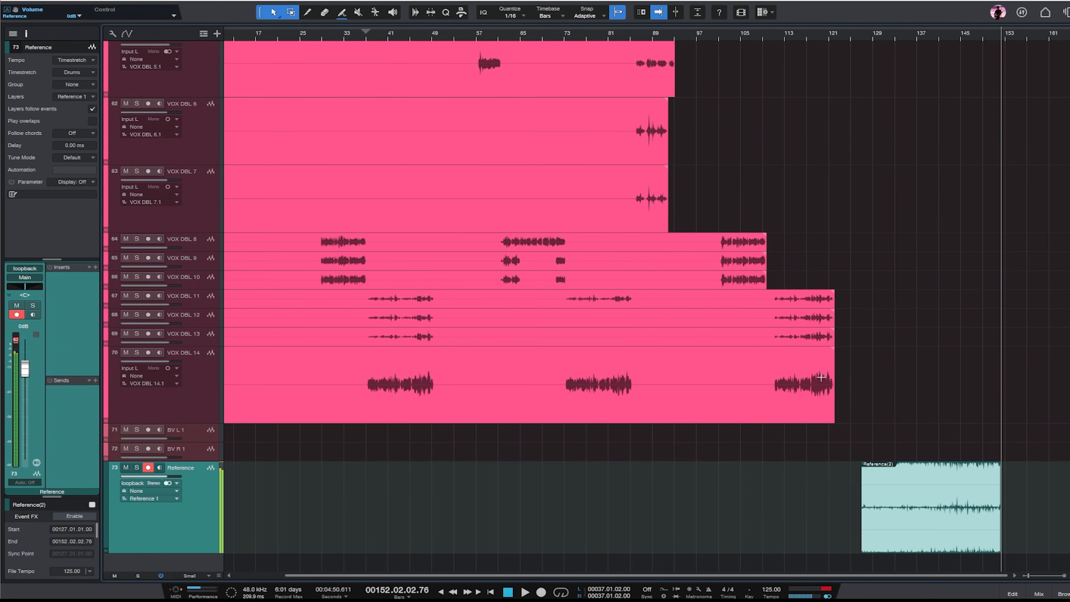
# - Disarm recording on the Reference track and play its recorded take from bar 131
pyautogui.click(905, 34)
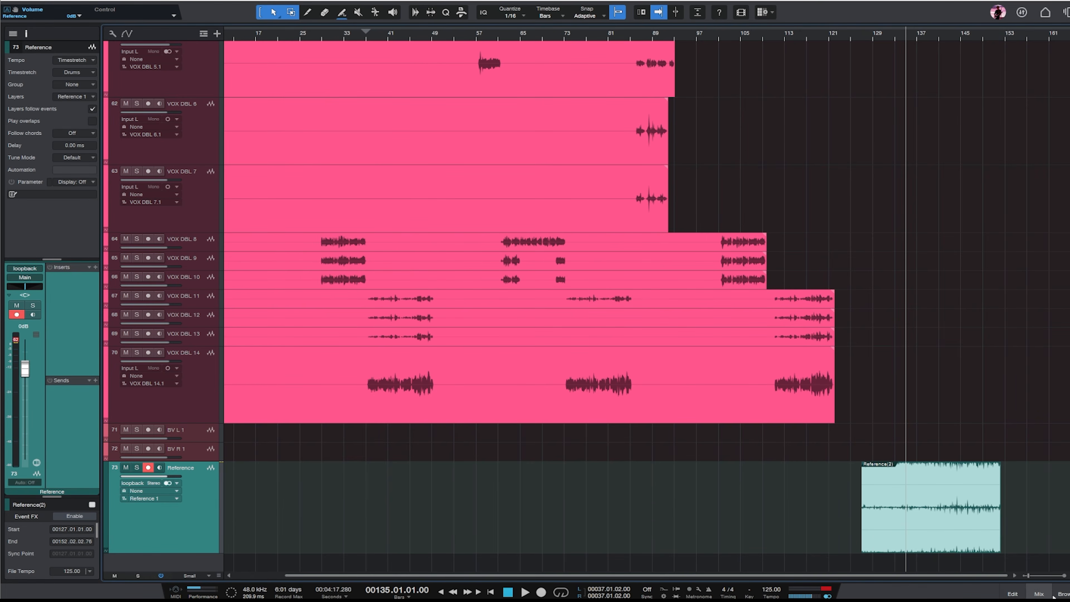
pyautogui.click(1039, 595)
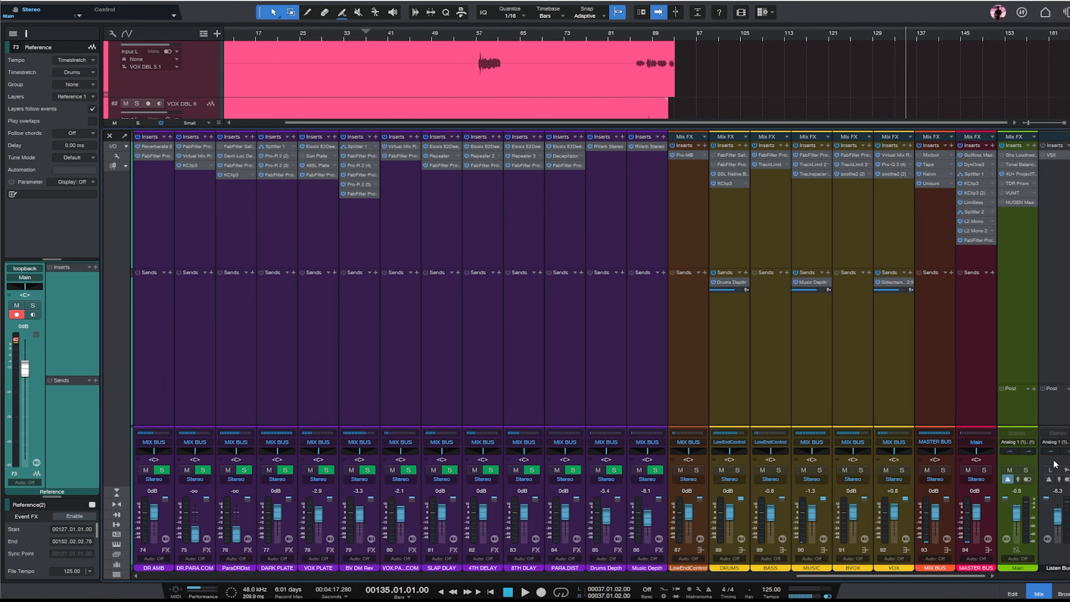
pyautogui.click(1019, 303)
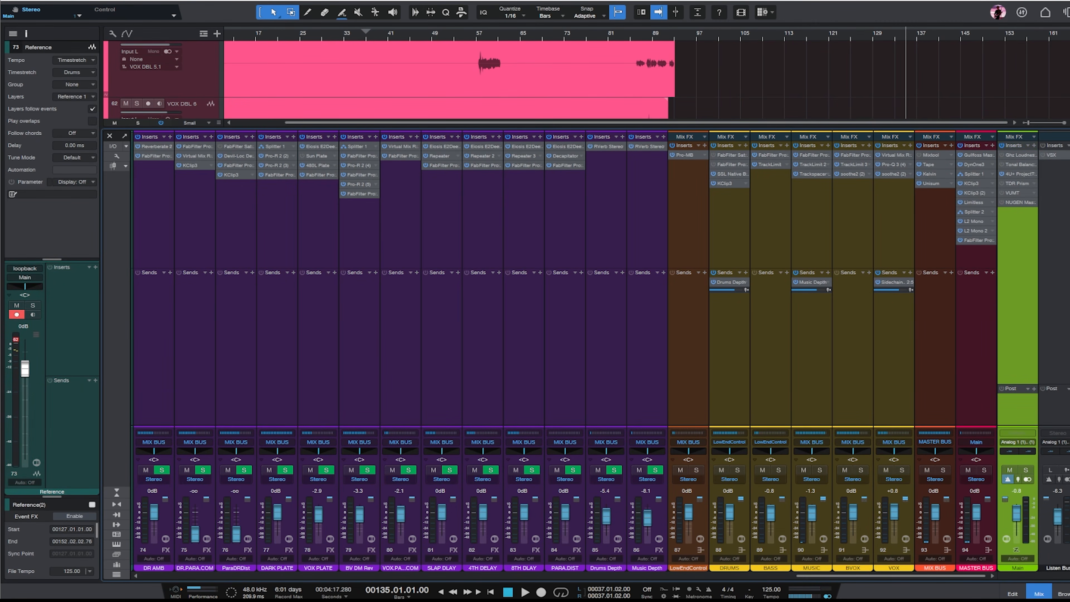
pyautogui.press('F3')
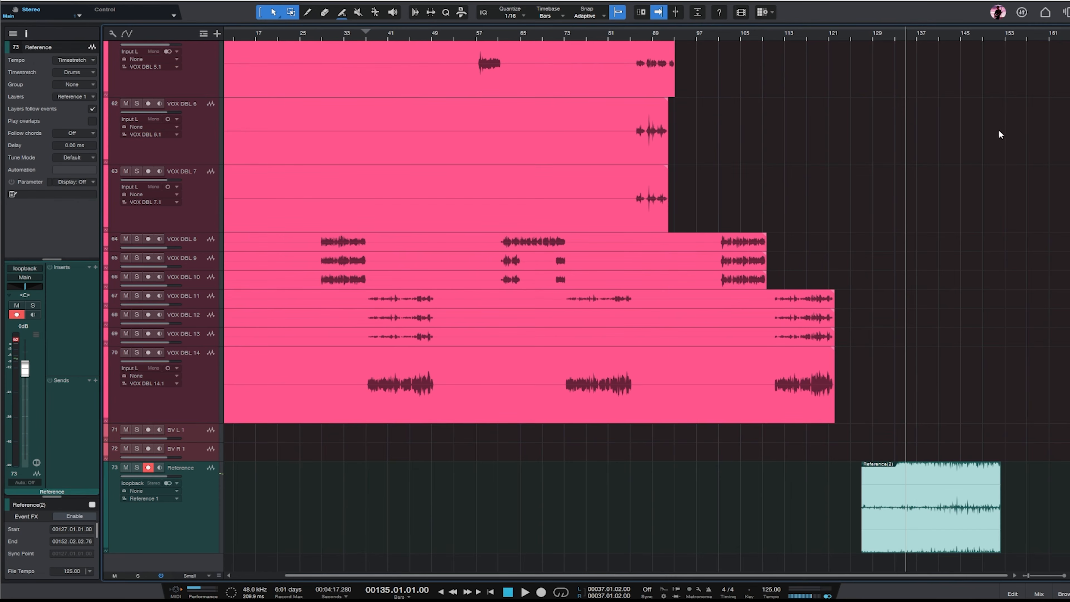
pyautogui.click(883, 36)
pyautogui.click(147, 475)
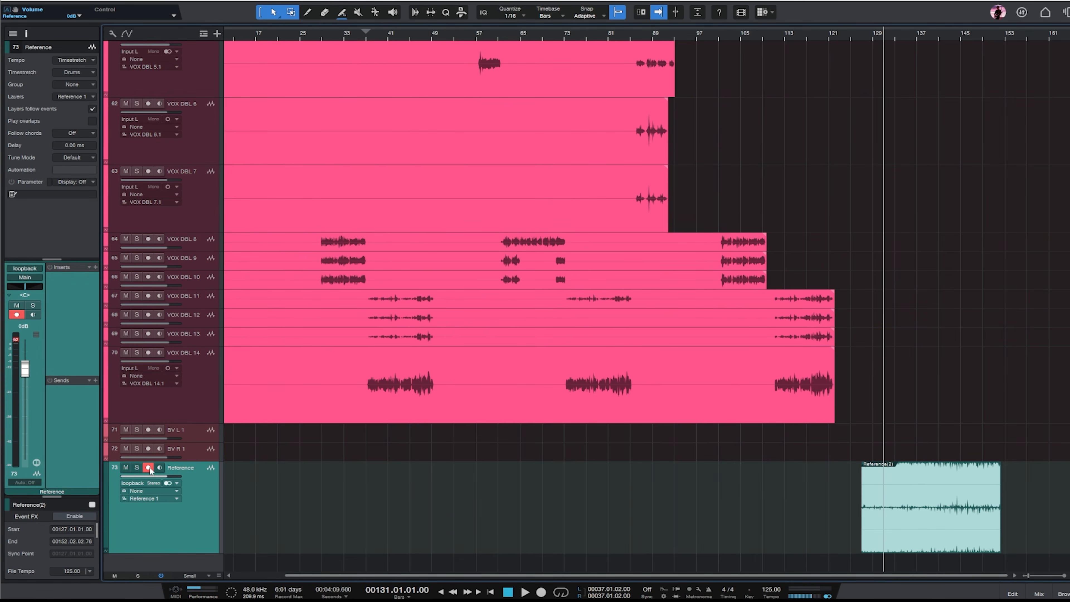
pyautogui.click(148, 468)
pyautogui.press('space')
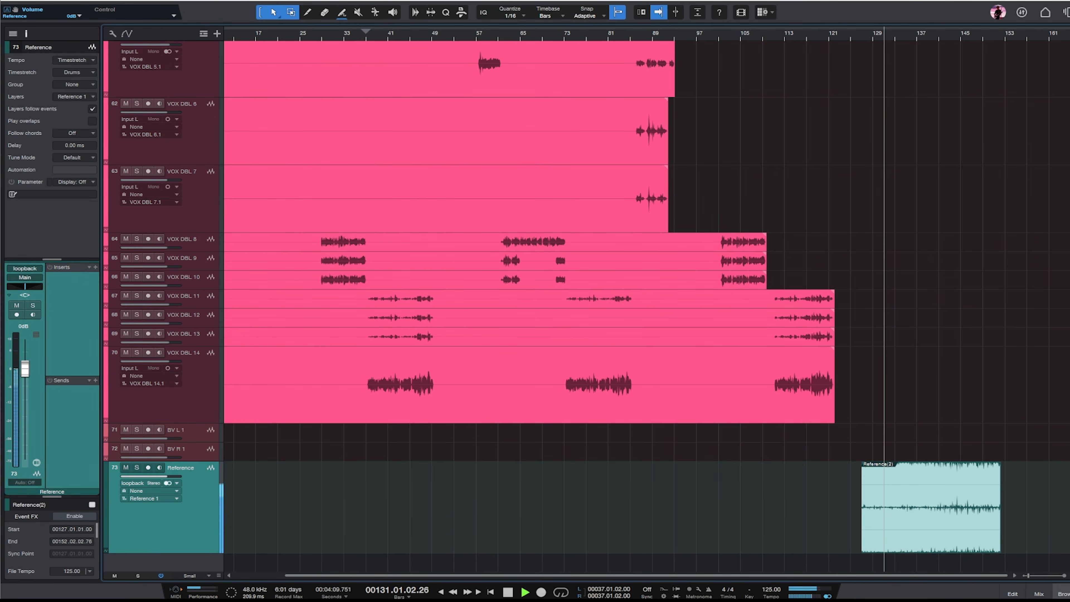
# - Enable the NUGEN MasterCheck insert on the Main output and check the reference take's loudness in it
pyautogui.press('F3')
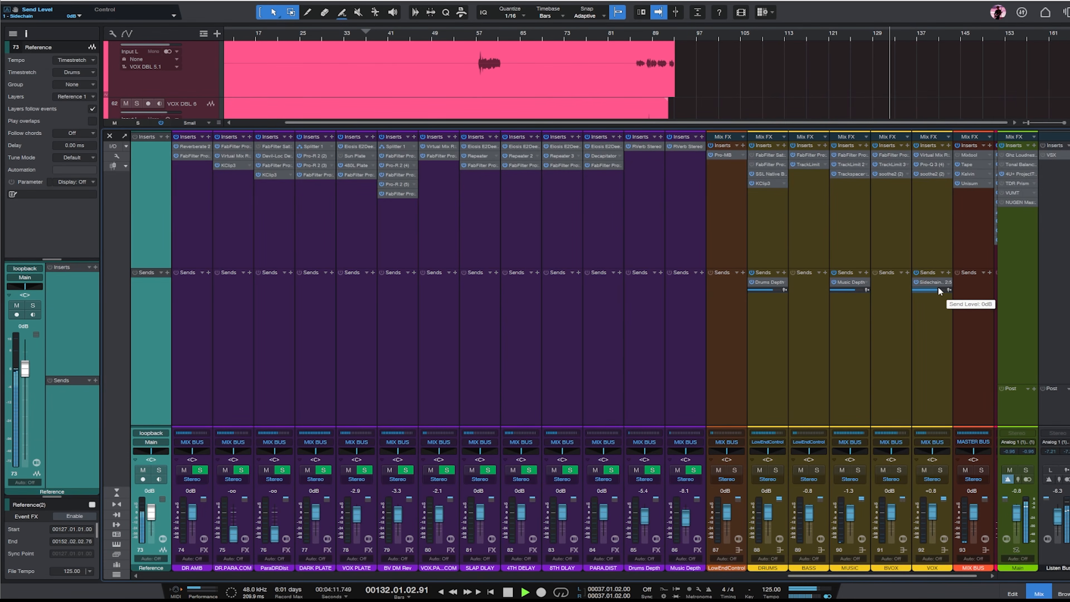
pyautogui.click(1002, 203)
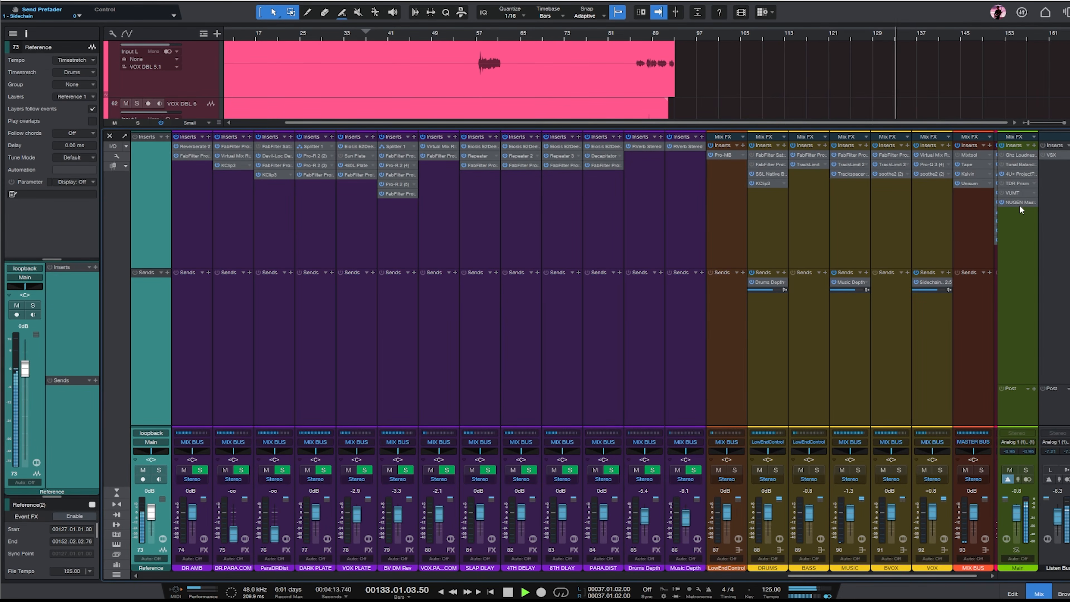
pyautogui.click(1019, 203)
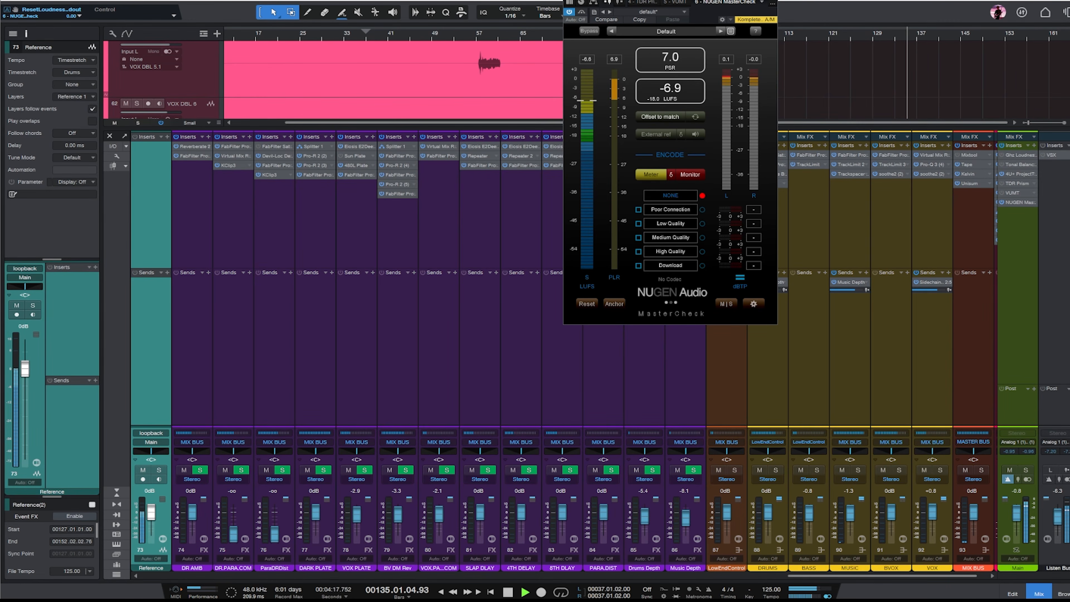
pyautogui.click(772, 0)
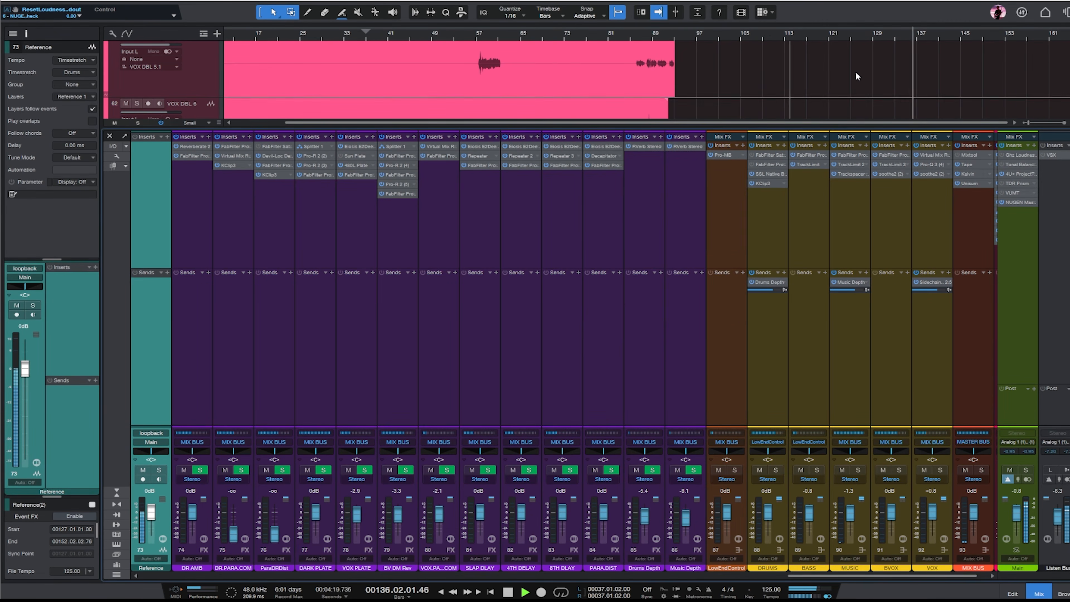
# - Play the mix from bar 79 and check its loudness in MasterCheck on the Main output
pyautogui.press('space')
pyautogui.click(1039, 594)
pyautogui.click(599, 36)
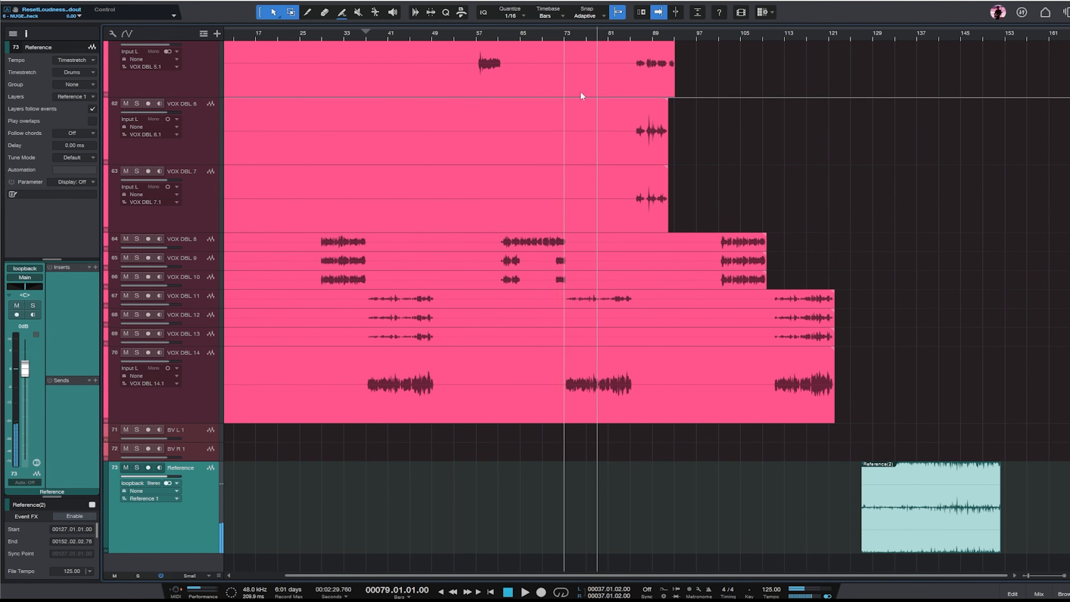
pyautogui.press('space')
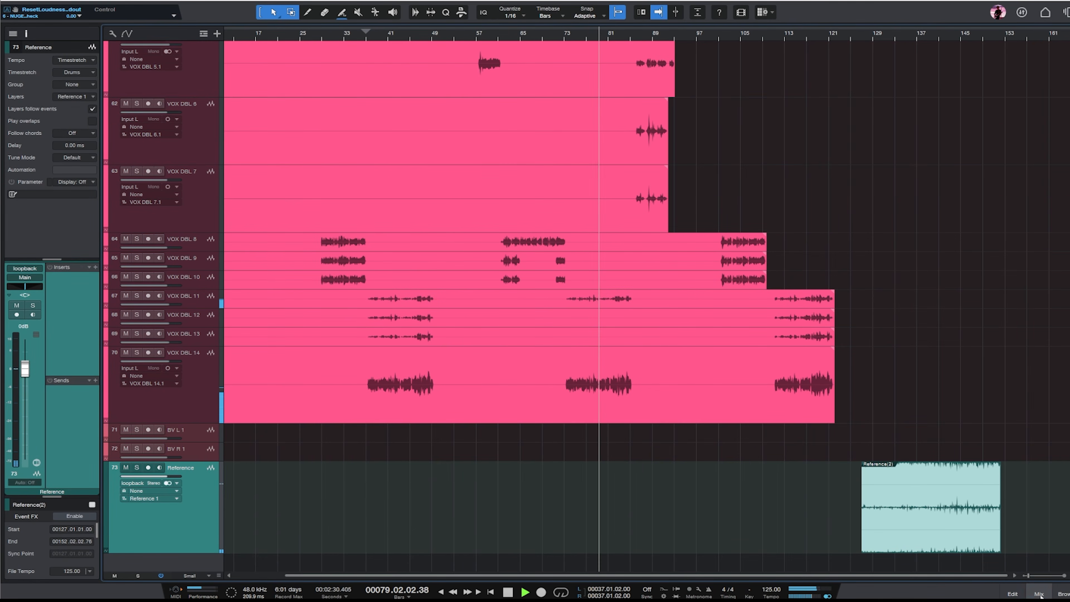
pyautogui.press('F3')
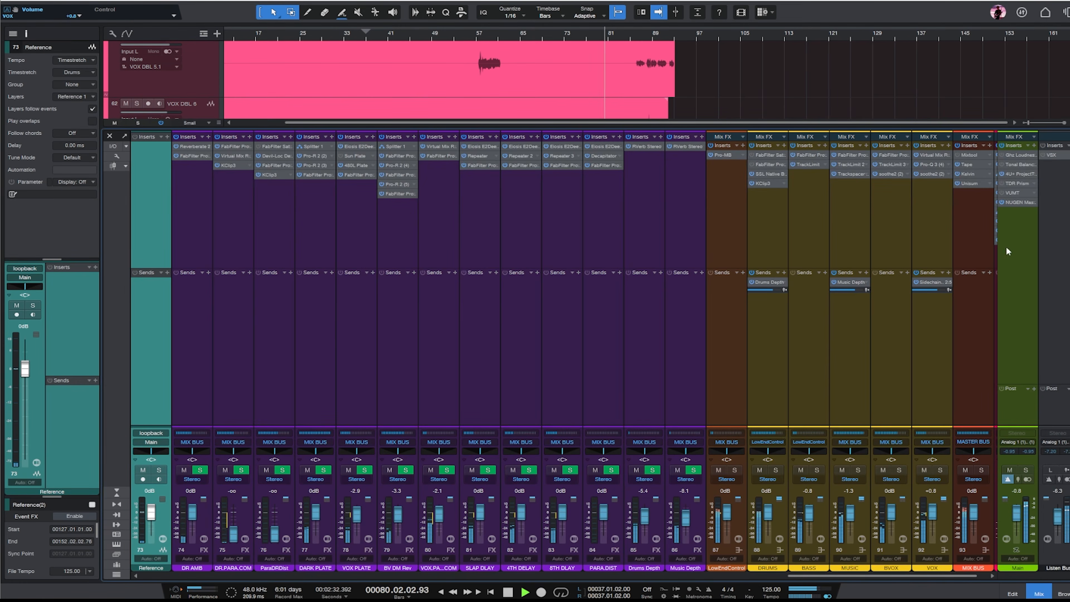
pyautogui.moveTo(960, 576); pyautogui.dragTo(979, 576)
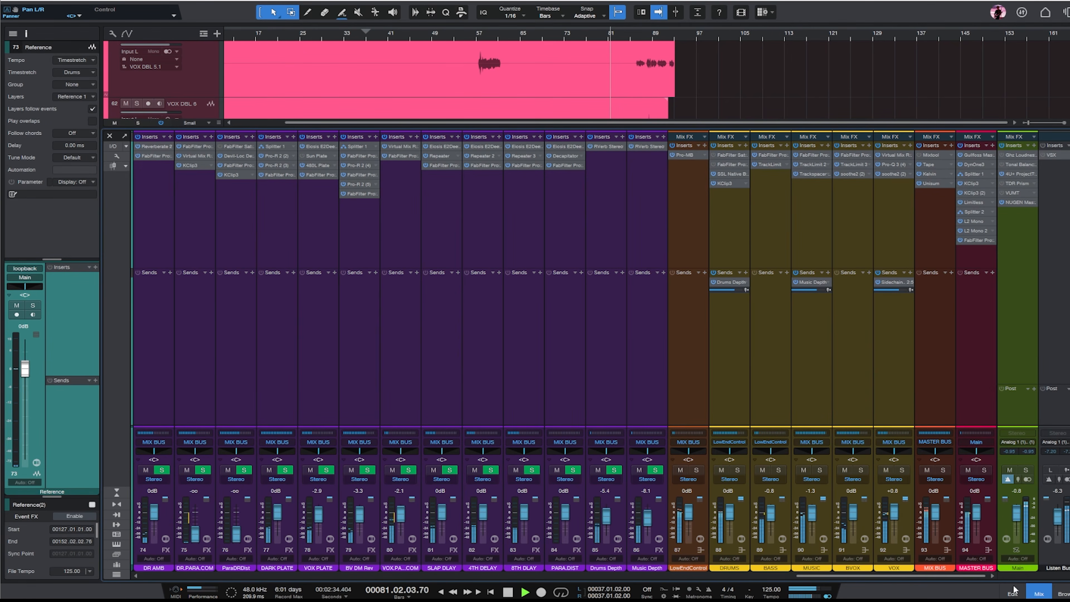
pyautogui.click(1012, 203)
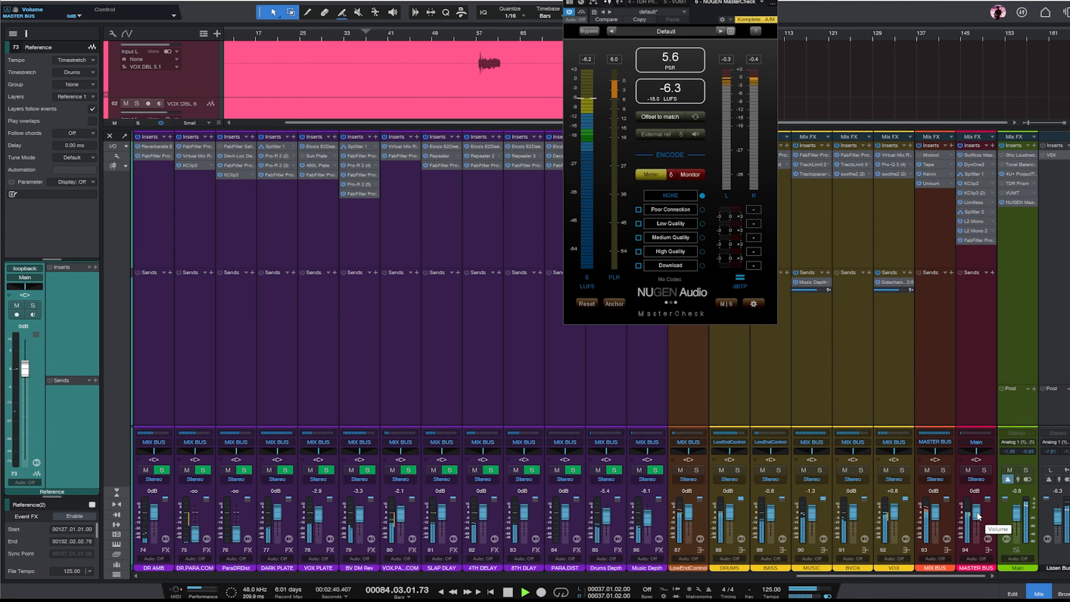
# - Lower the MASTER BUS fader to -1.3 dB, then reset the MasterCheck loudness reading and move its window clear of the timeline
pyautogui.scroll(-2, 978, 516)
pyautogui.click(670, 91)
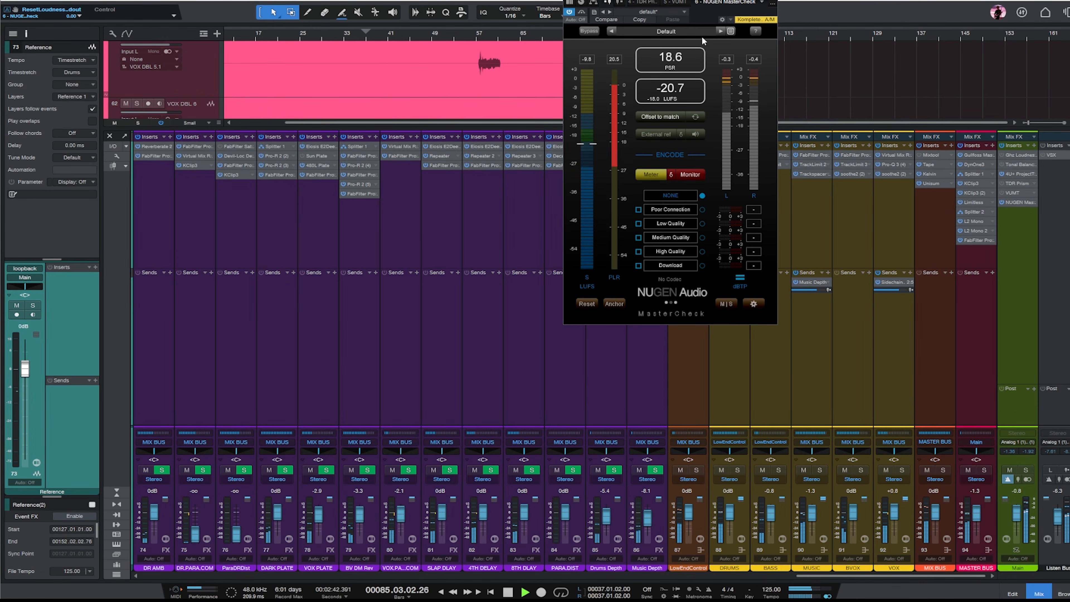
pyautogui.moveTo(619, 1); pyautogui.dragTo(669, 163)
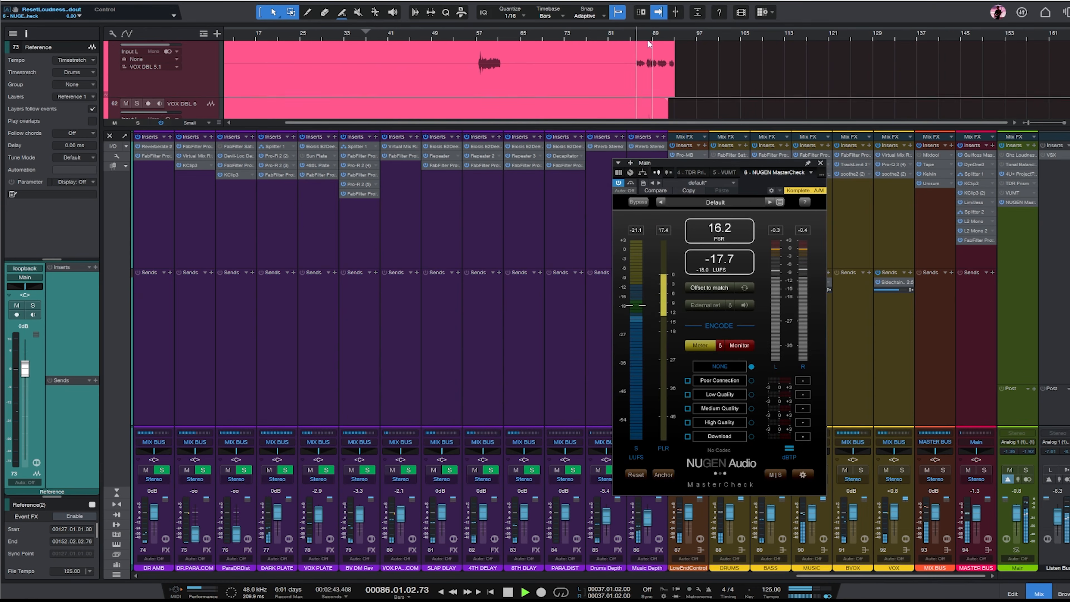
# - Play the mix from about bar 68 and from bar 37 to compare the loudness in MasterCheck
pyautogui.click(539, 34)
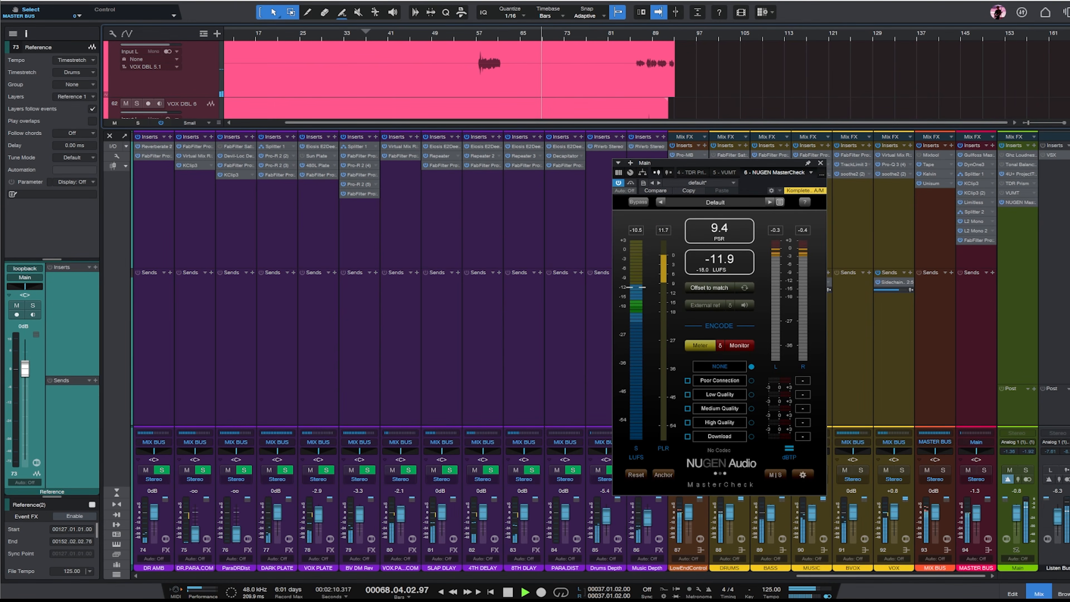
pyautogui.press('F3')
pyautogui.click(368, 38)
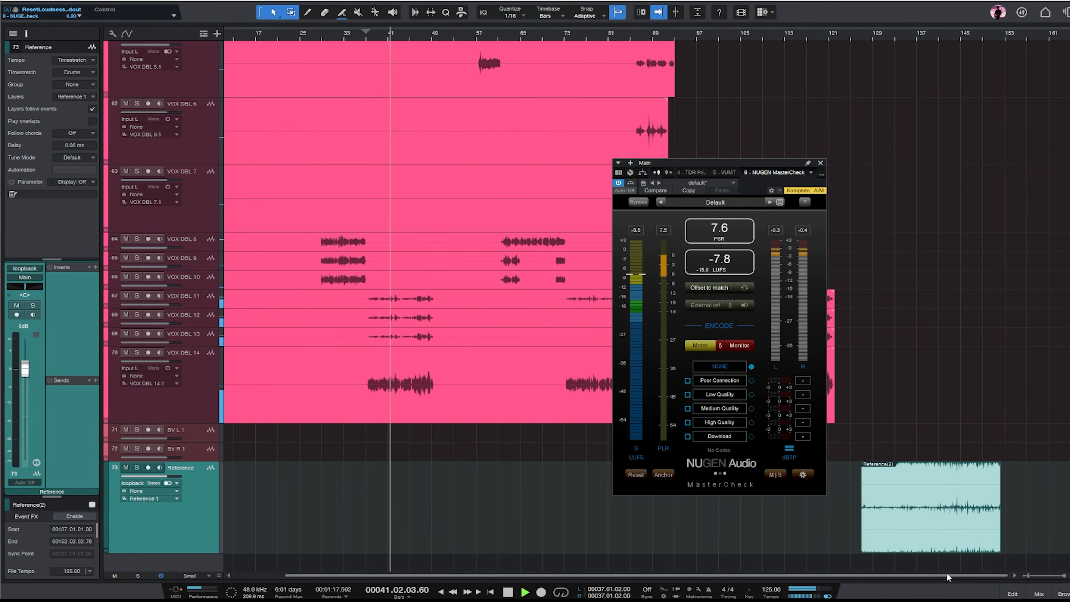
# - Return the MASTER BUS fader to 0 dB and close MasterCheck
pyautogui.click(1039, 594)
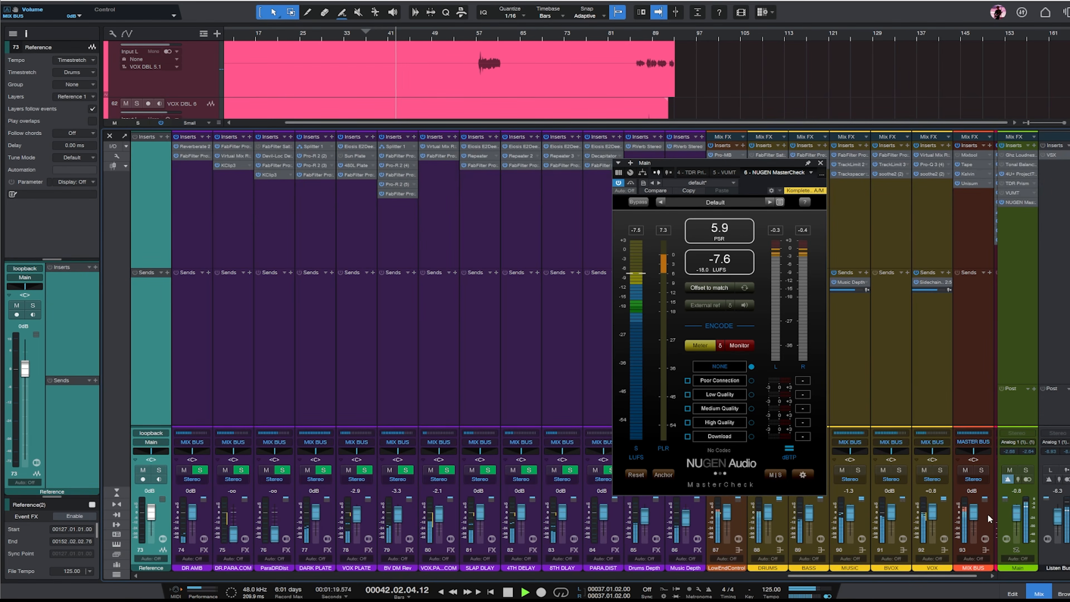
pyautogui.moveTo(961, 576); pyautogui.dragTo(970, 576)
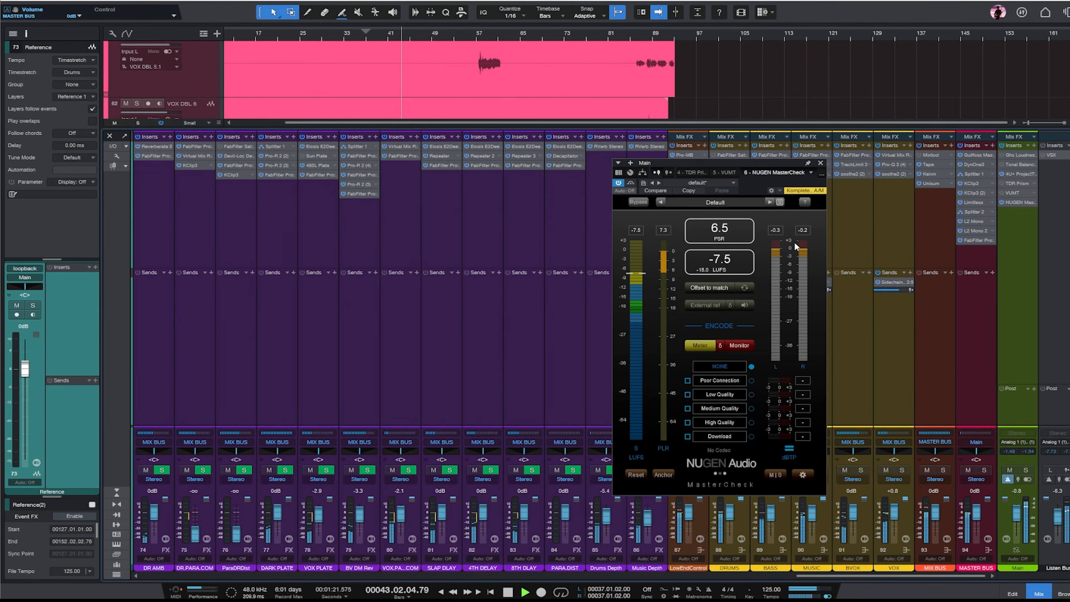
pyautogui.click(820, 163)
# - Play the Reference take from about bar 131 for comparison and reopen the mixer
pyautogui.click(1039, 594)
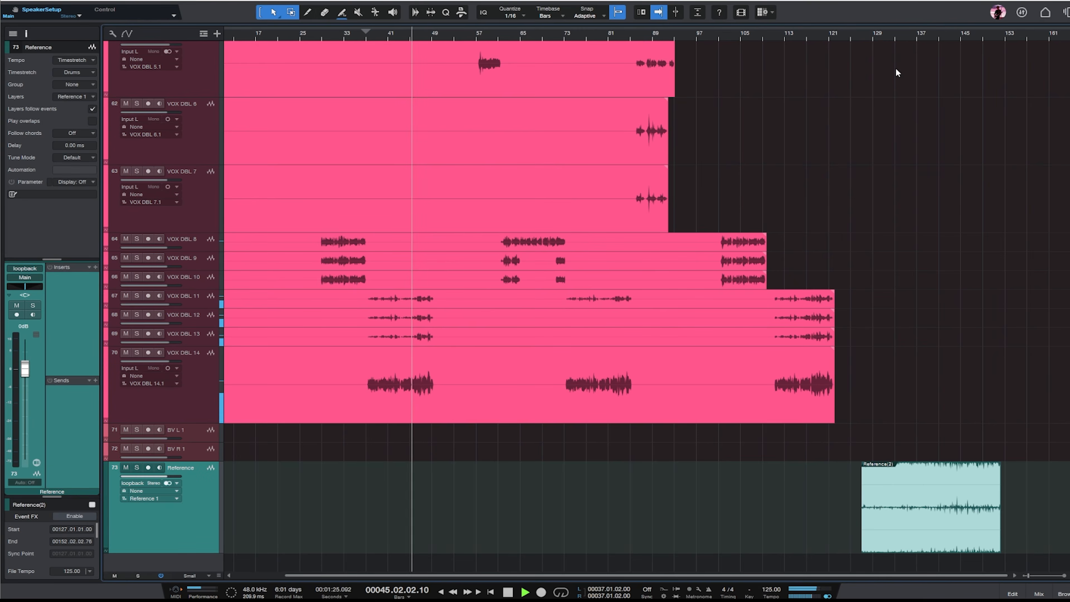
pyautogui.click(886, 33)
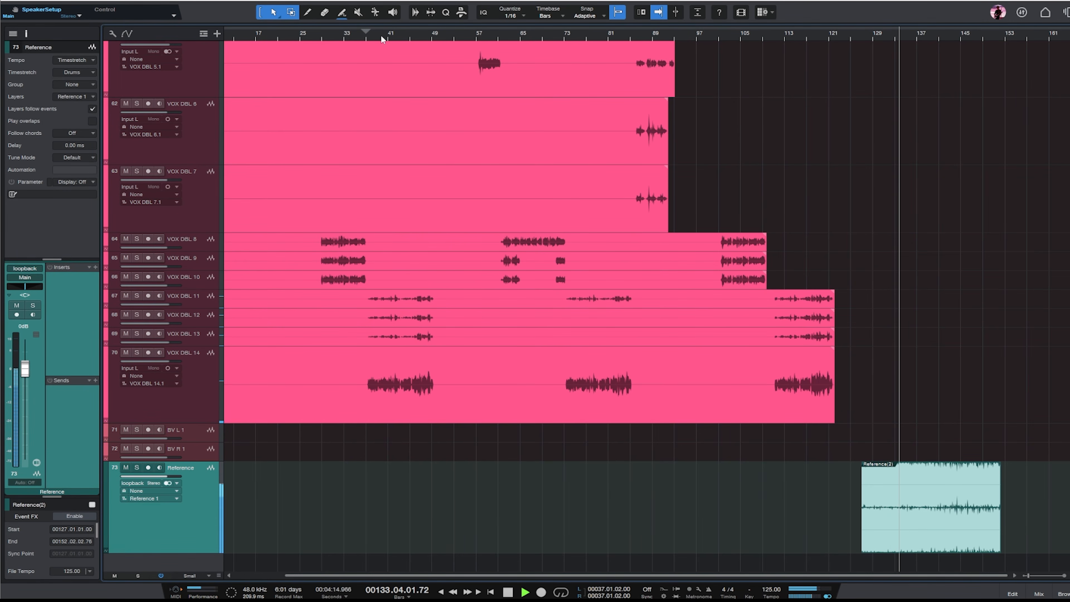
pyautogui.click(1048, 591)
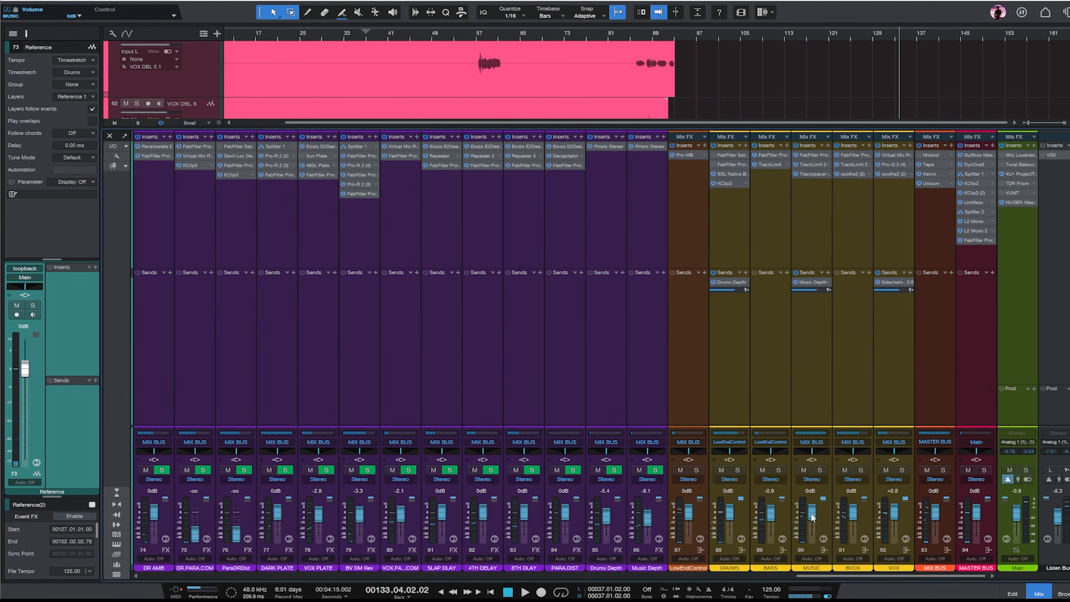
# - Play the mix from about bar 30, the Reference take from bar 127 and the mix from about bar 38 for comparison
pyautogui.click(812, 251)
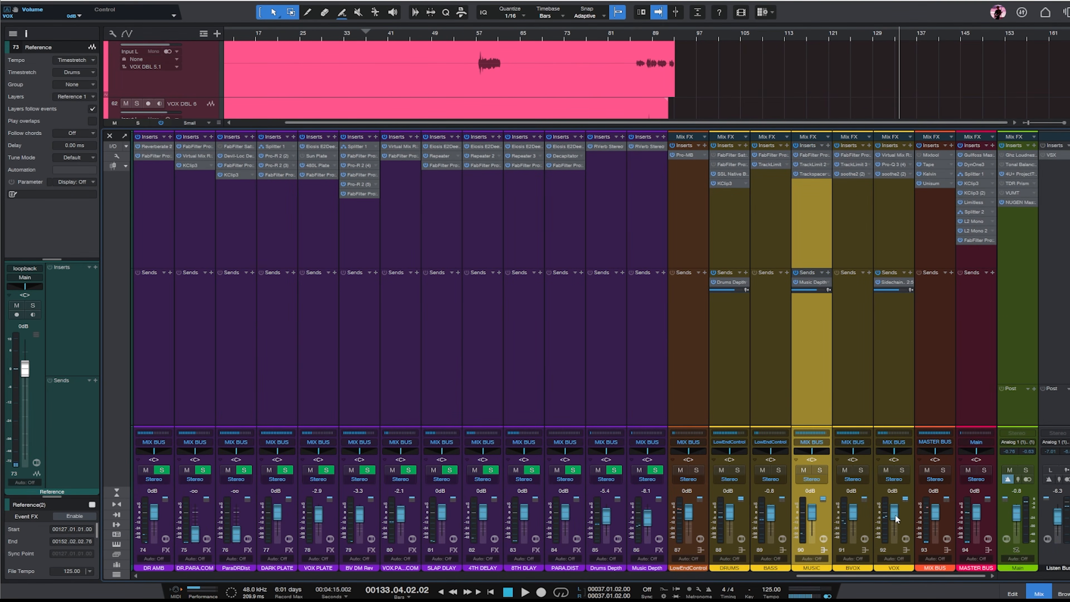
pyautogui.click(1049, 591)
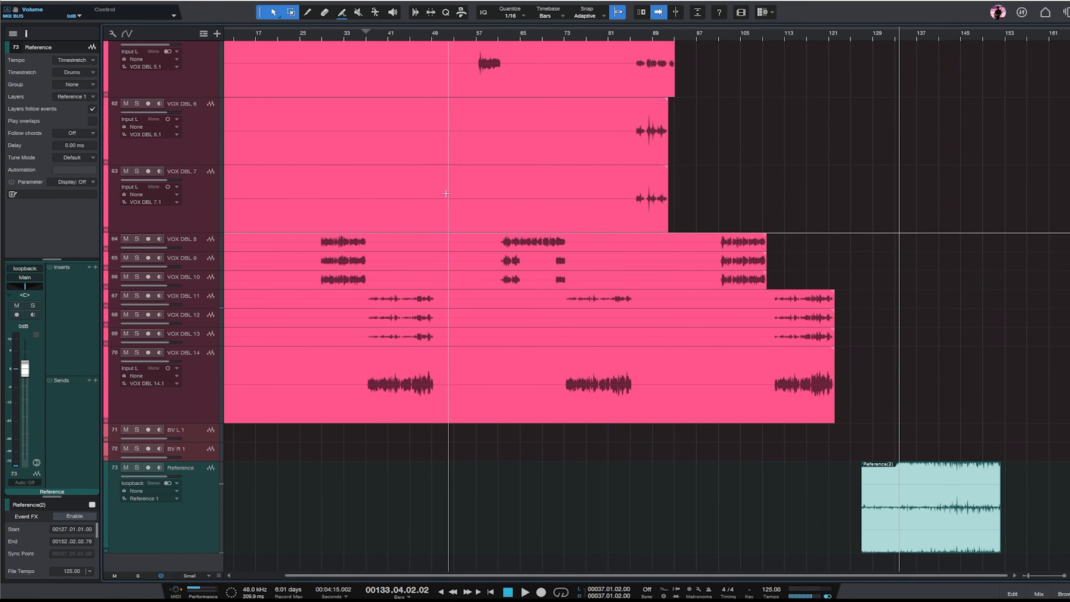
pyautogui.click(329, 35)
pyautogui.press('space')
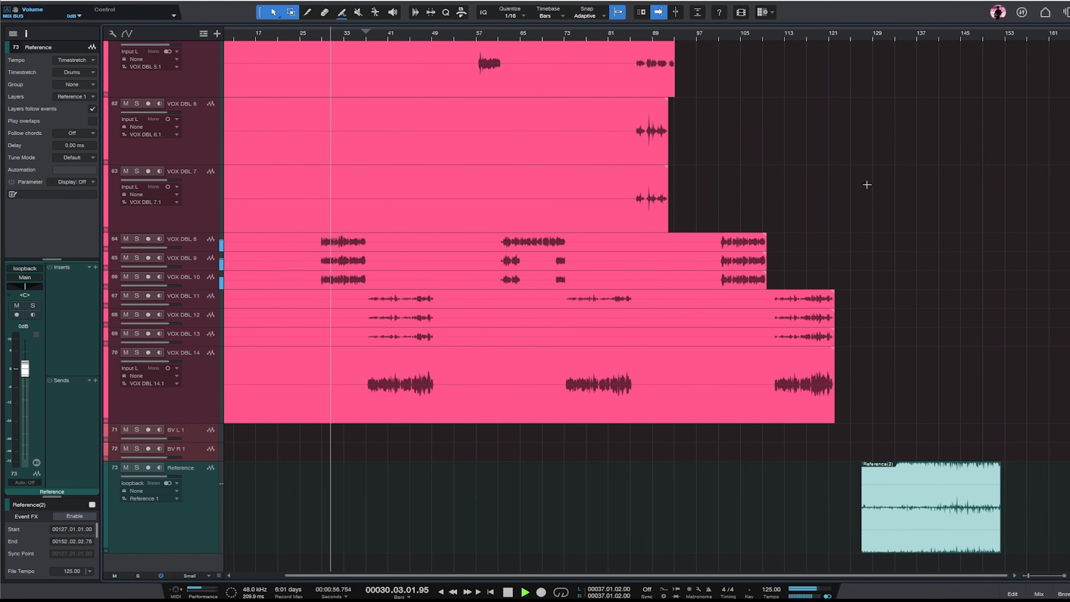
pyautogui.click(860, 30)
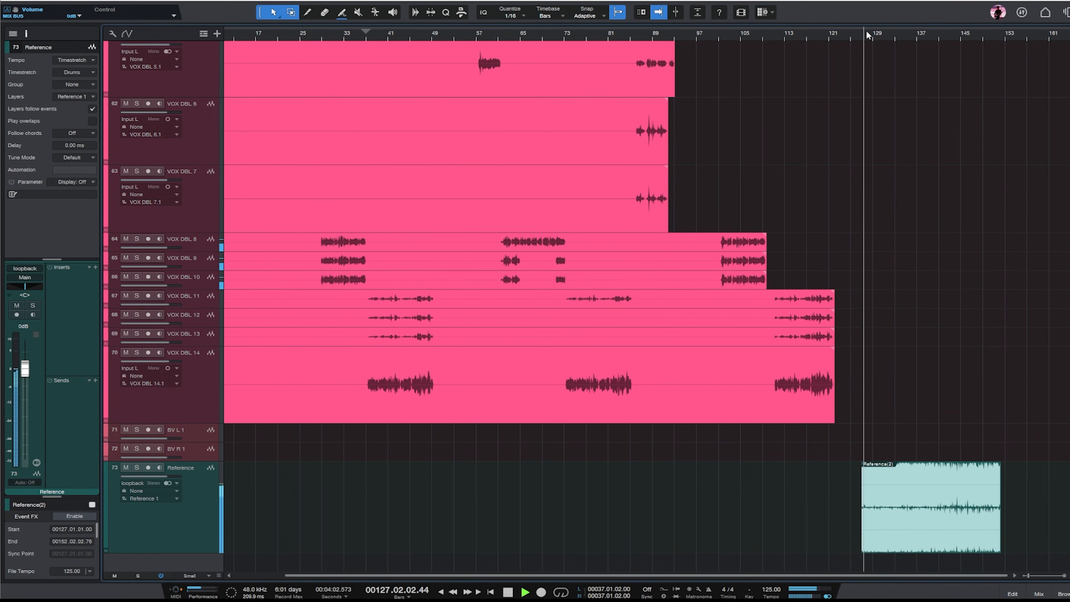
pyautogui.click(374, 37)
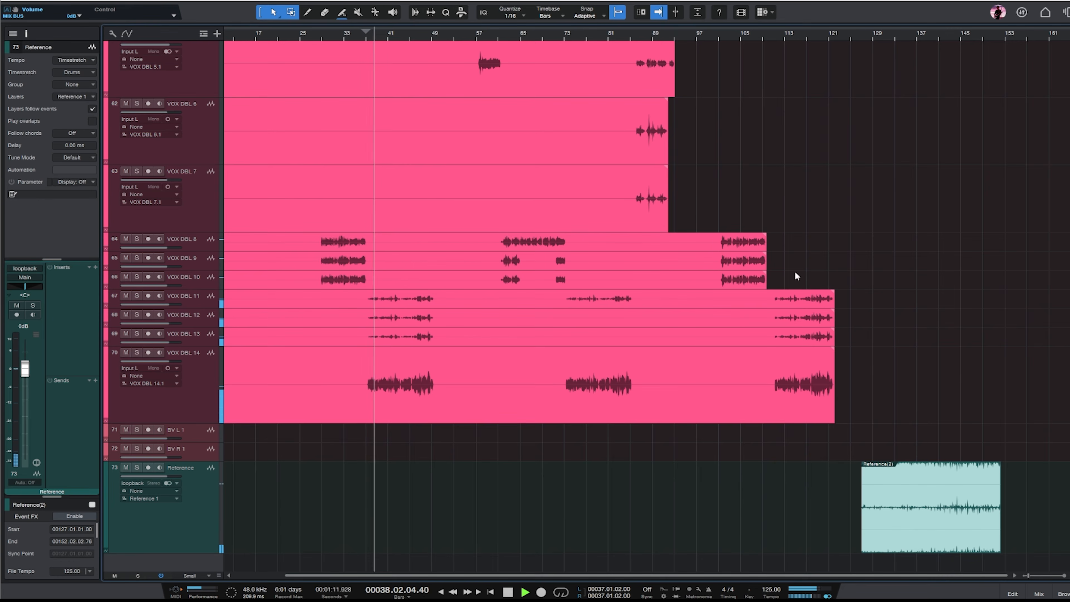
# - Reopen the mixer, select the VOX bus, and return to the full arrangement with playback stopped
pyautogui.click(1038, 593)
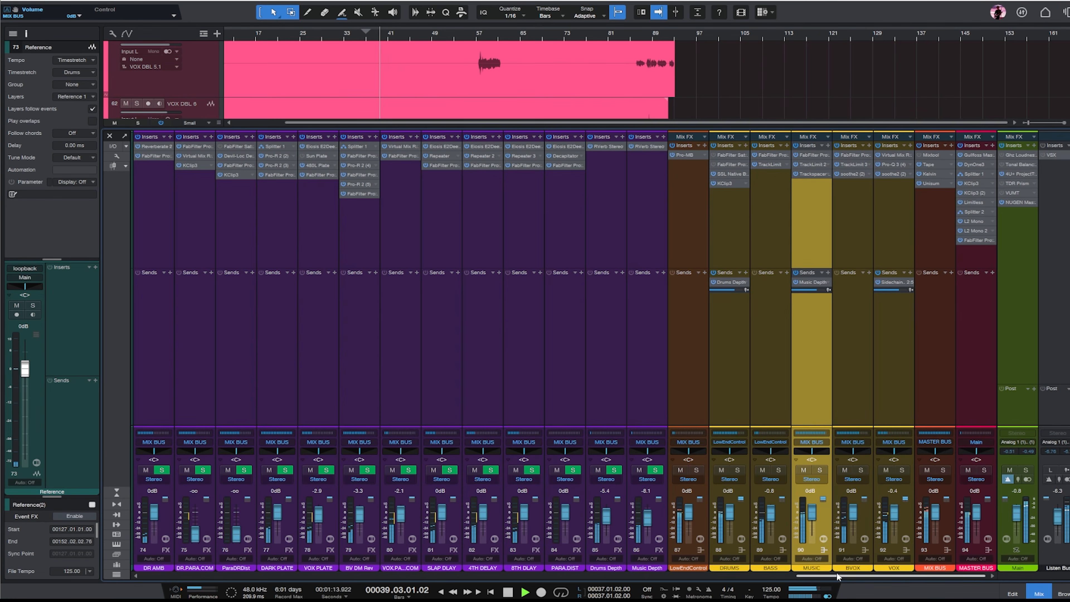
pyautogui.click(888, 226)
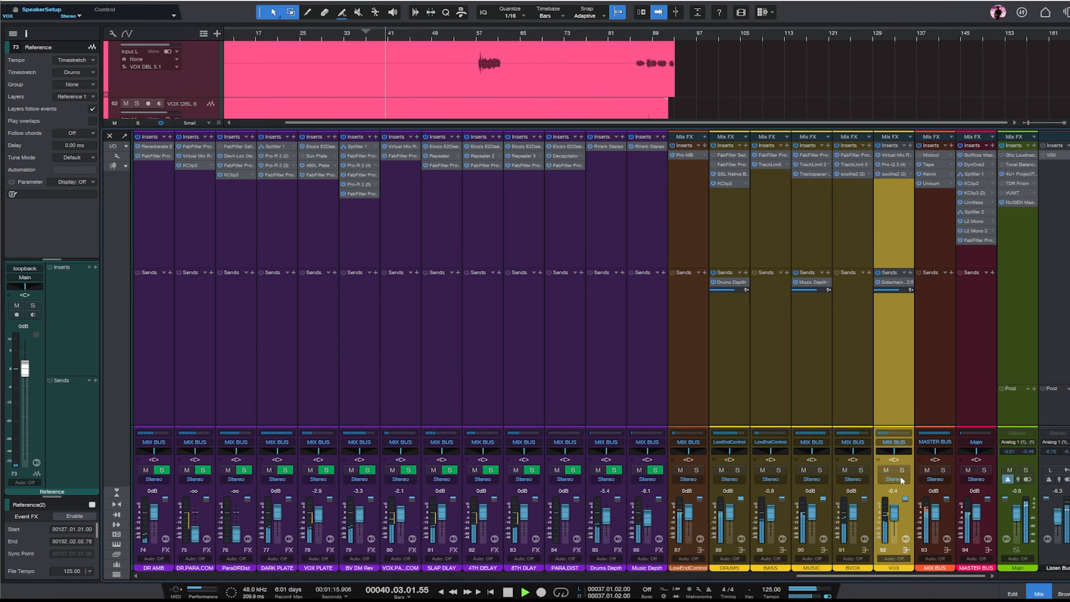
pyautogui.moveTo(897, 575); pyautogui.dragTo(662, 589)
pyautogui.click(1034, 592)
# - Select tracks VOX DBL 11 to VOX DBL 13, enlarge them and place the playhead at bar 37, beat 3
pyautogui.scroll(13, 782, 299)
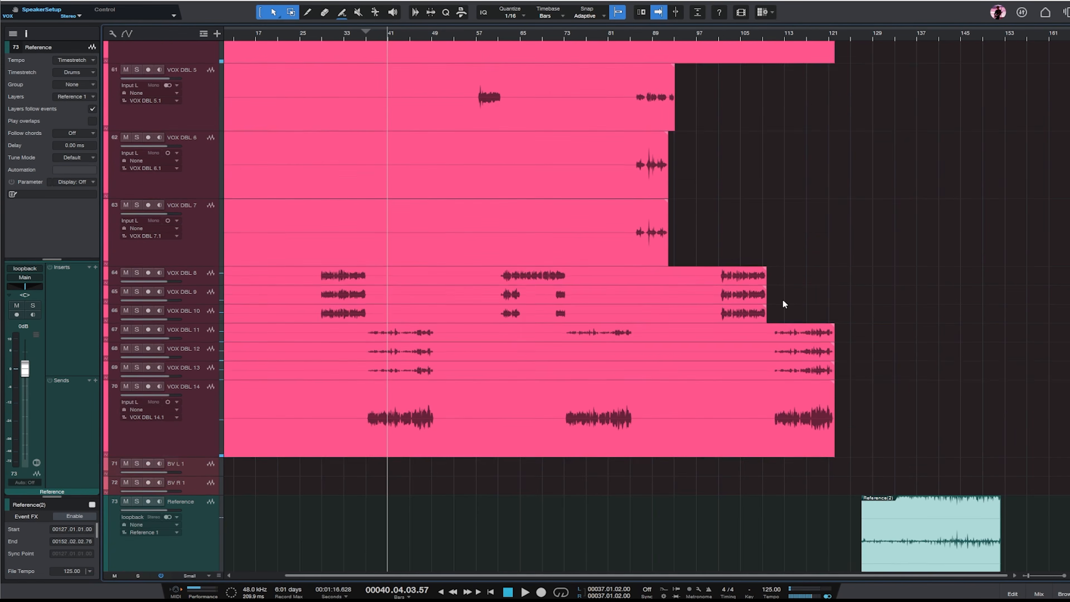
pyautogui.scroll(-13, 818, 246)
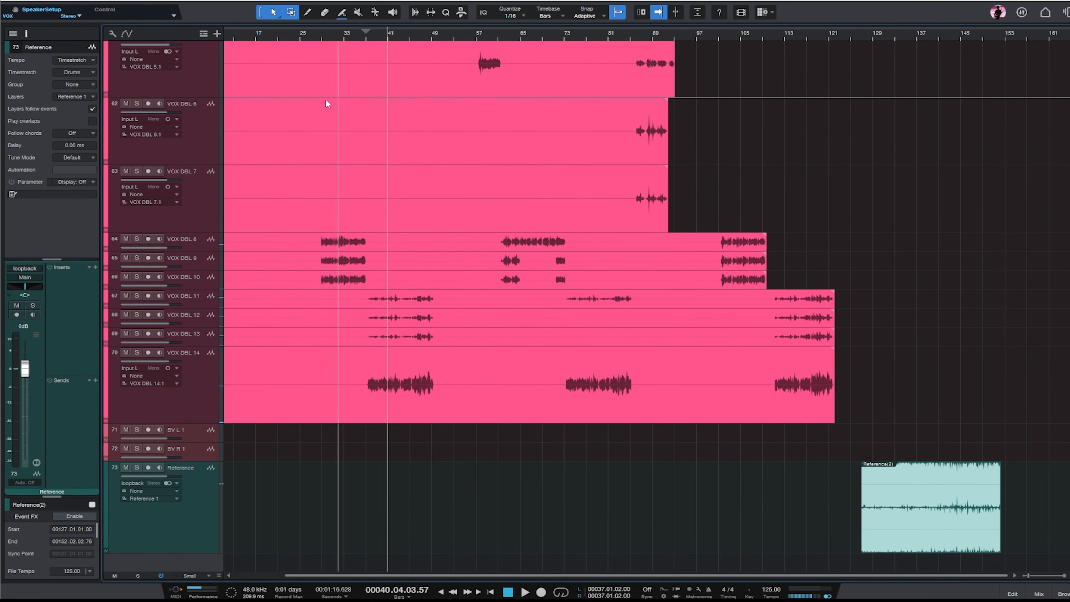
pyautogui.click(213, 297)
pyautogui.keyDown('shift'); pyautogui.click(208, 340); pyautogui.keyUp('shift')
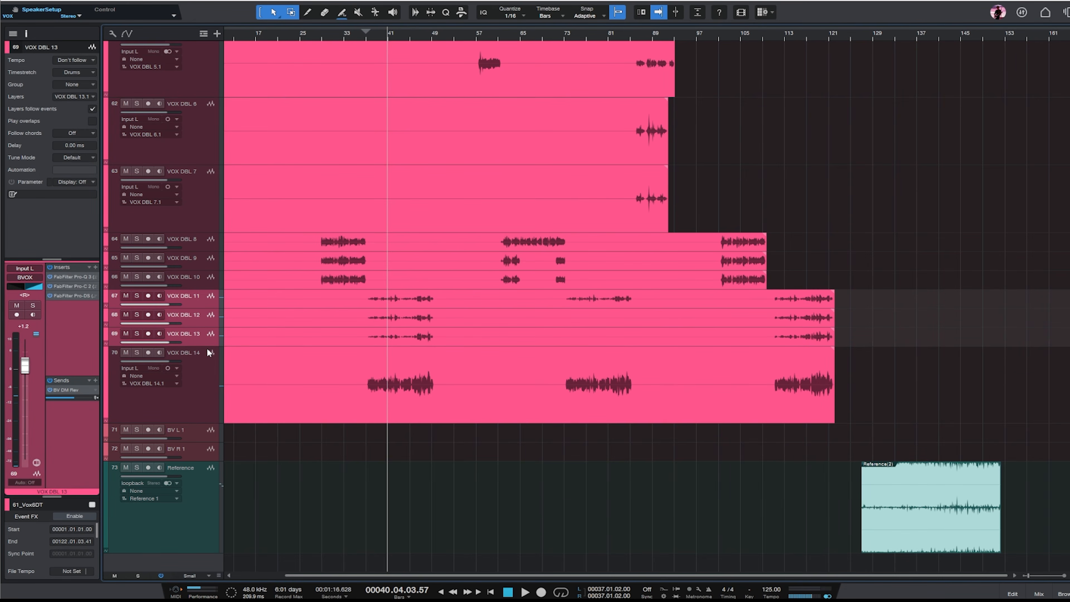
pyautogui.moveTo(206, 346); pyautogui.dragTo(206, 413)
pyautogui.press('e')
pyautogui.press('e')
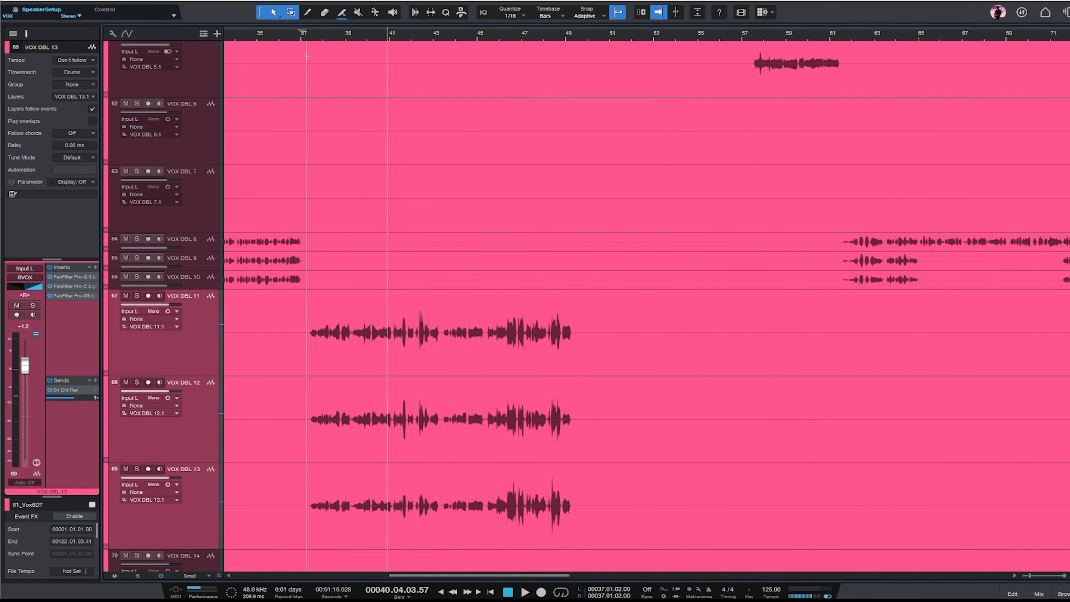
pyautogui.click(312, 32)
pyautogui.press('e')
pyautogui.press('e')
pyautogui.press('w')
pyautogui.press('w')
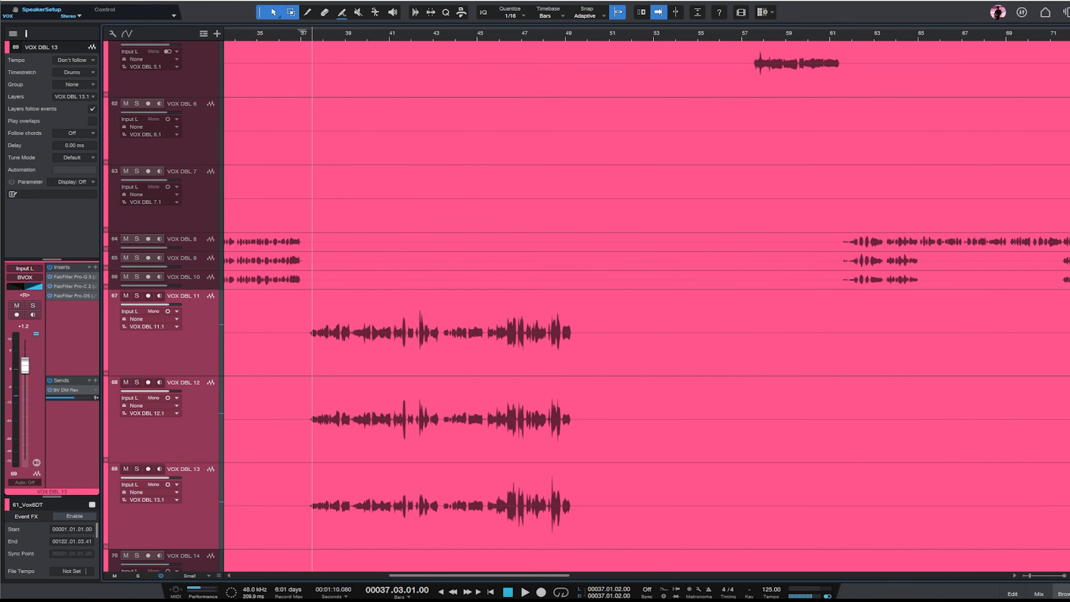
# - Find Eiosis E2Deesser among the favourite effects and add it as the last insert on VOX DBL 11
pyautogui.click(1061, 593)
pyautogui.scroll(-5, 1009, 253)
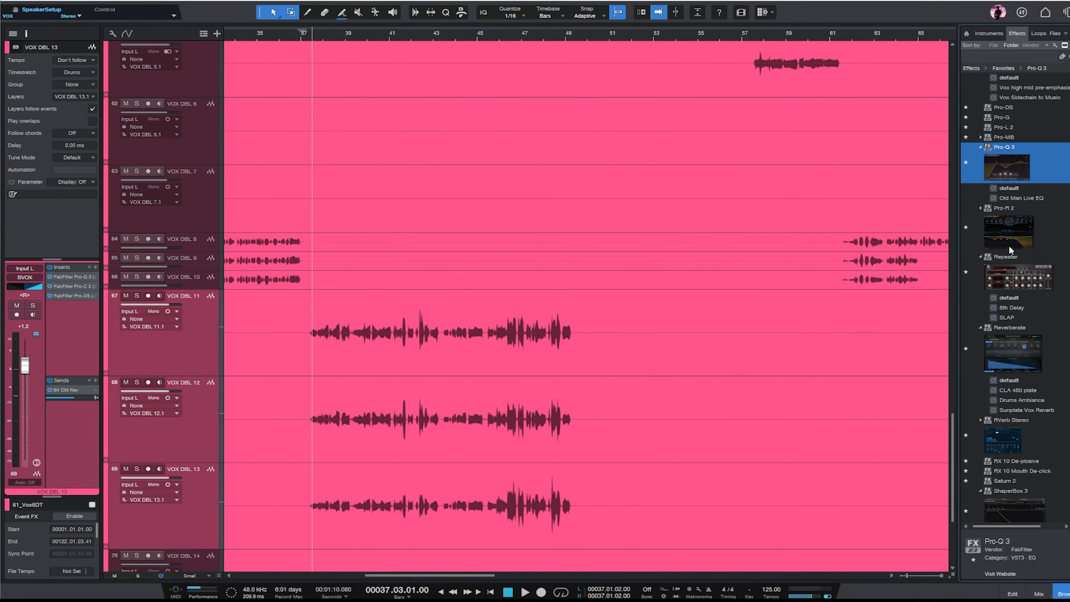
pyautogui.scroll(8, 1043, 194)
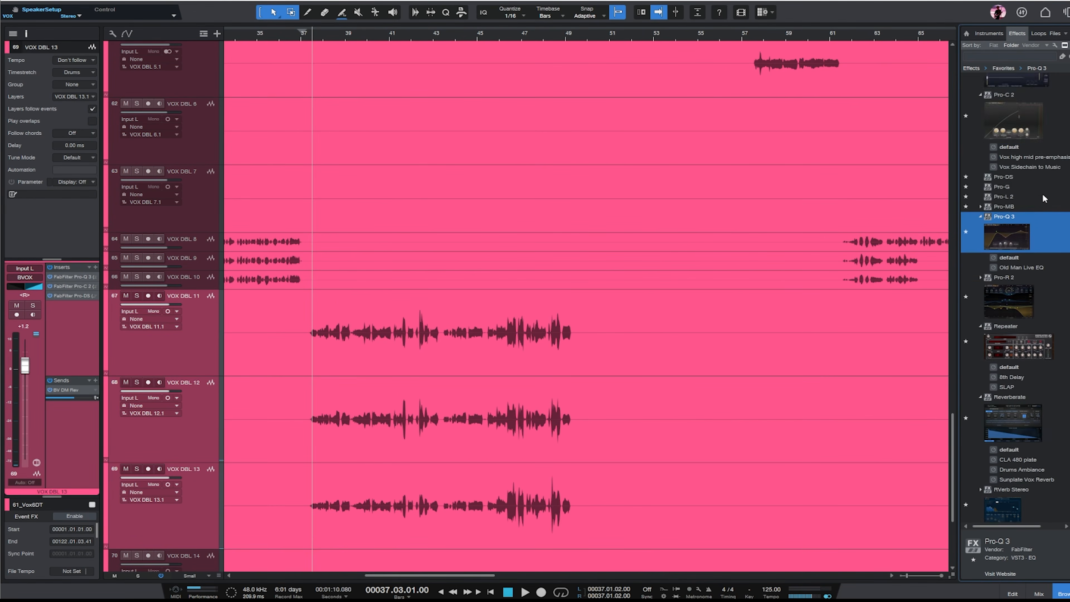
pyautogui.scroll(4, 1038, 148)
pyautogui.click(1014, 244)
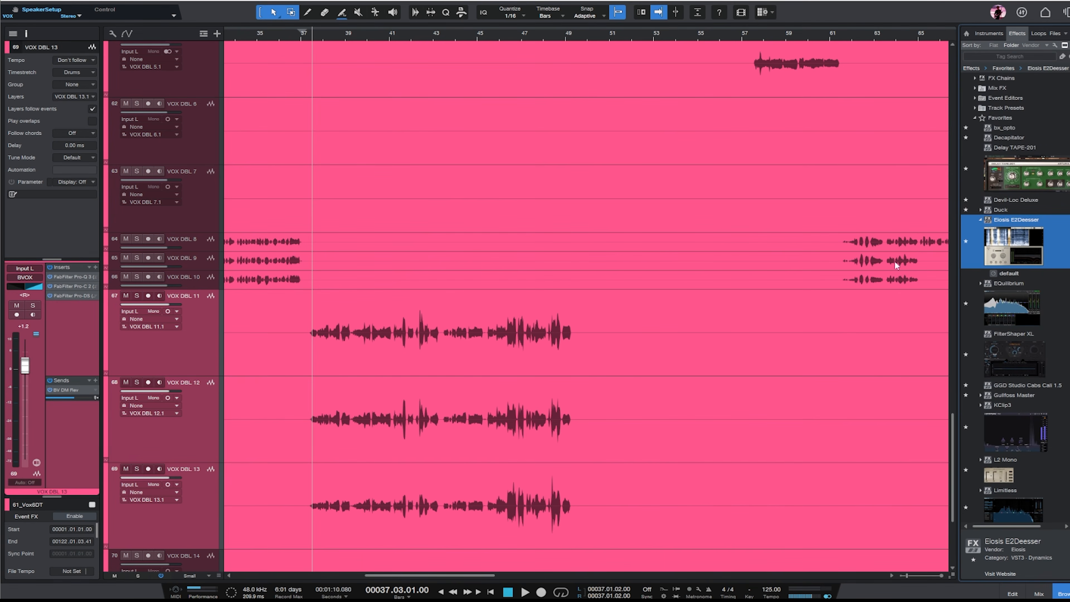
pyautogui.click(181, 340)
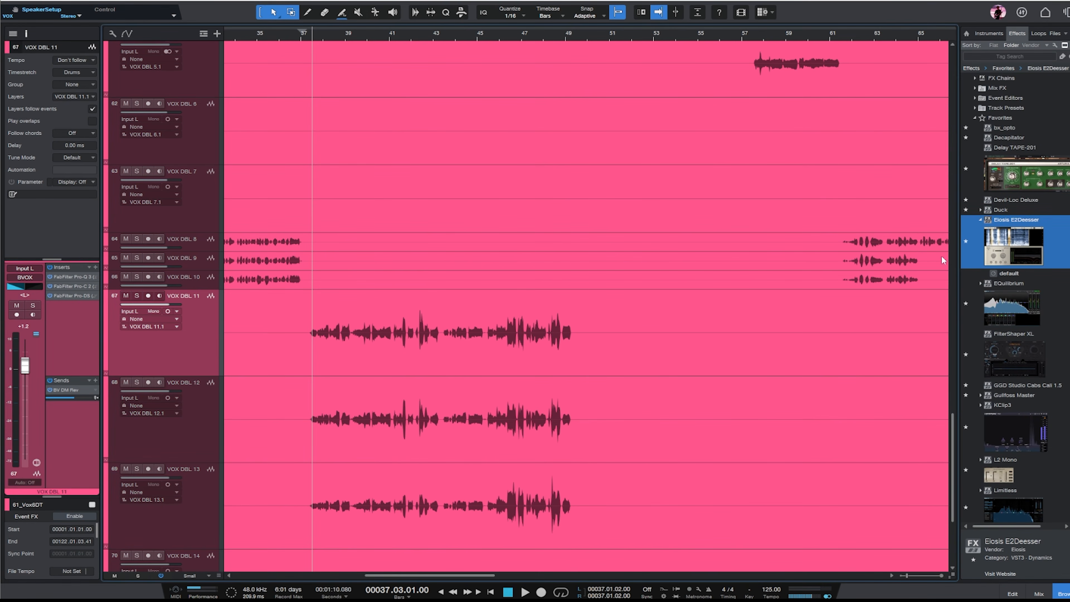
pyautogui.moveTo(995, 259); pyautogui.dragTo(58, 327)
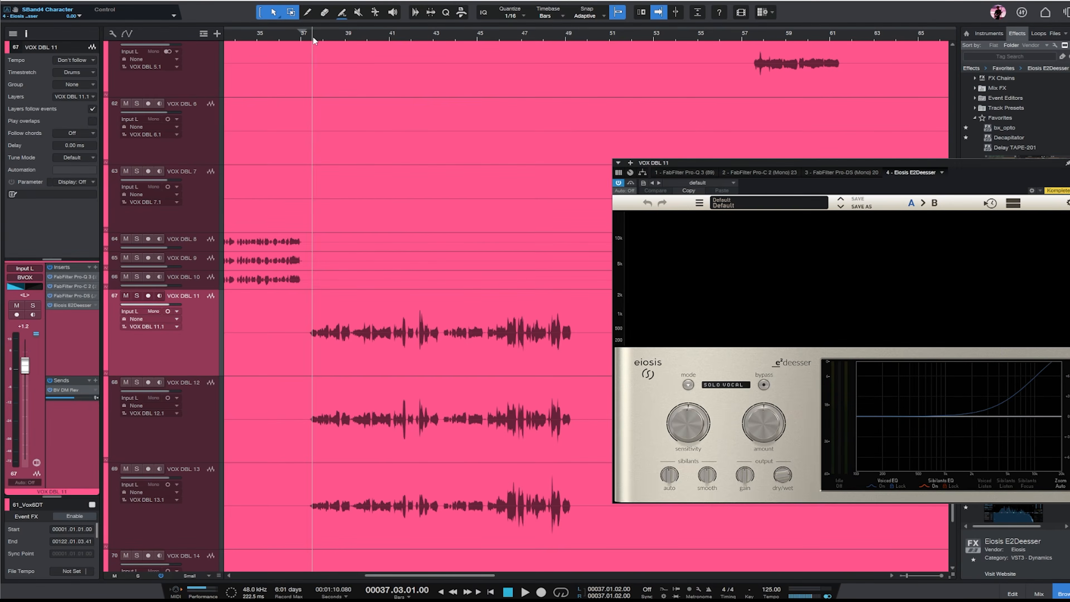
# - Set the E2Deesser amount to about 74 %, audition VOX DBL 11 soloed from bar 37, and close the plug-in
pyautogui.moveTo(913, 162); pyautogui.dragTo(597, 157)
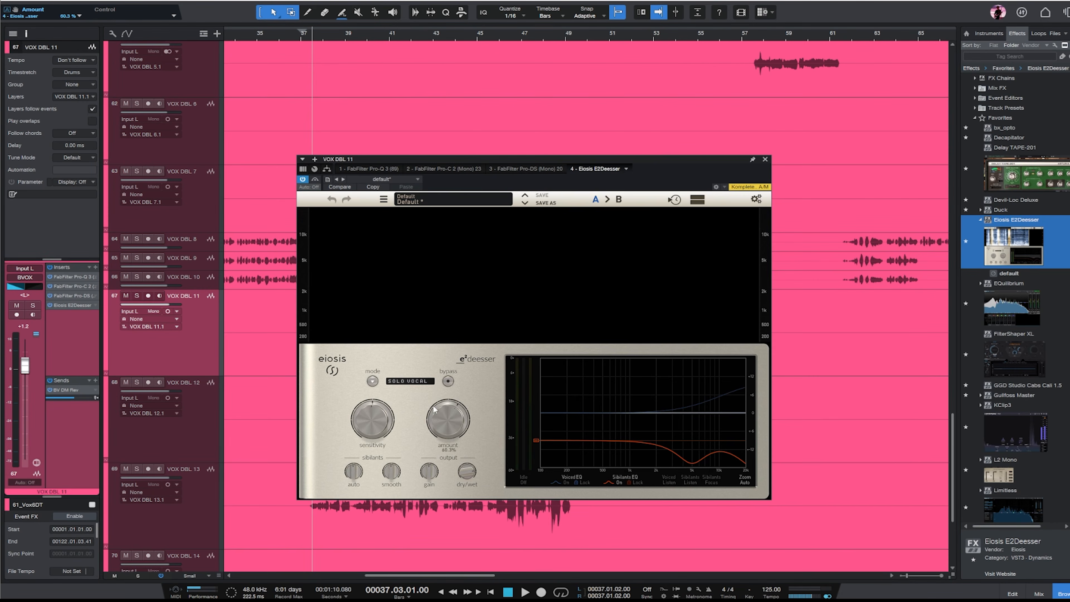
pyautogui.press('space')
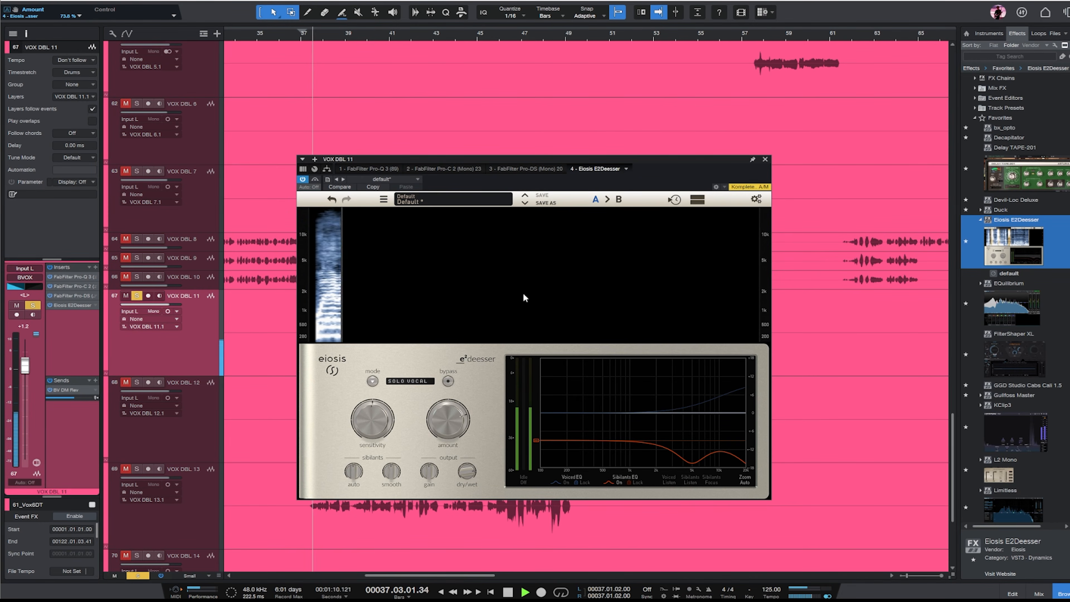
pyautogui.click(765, 160)
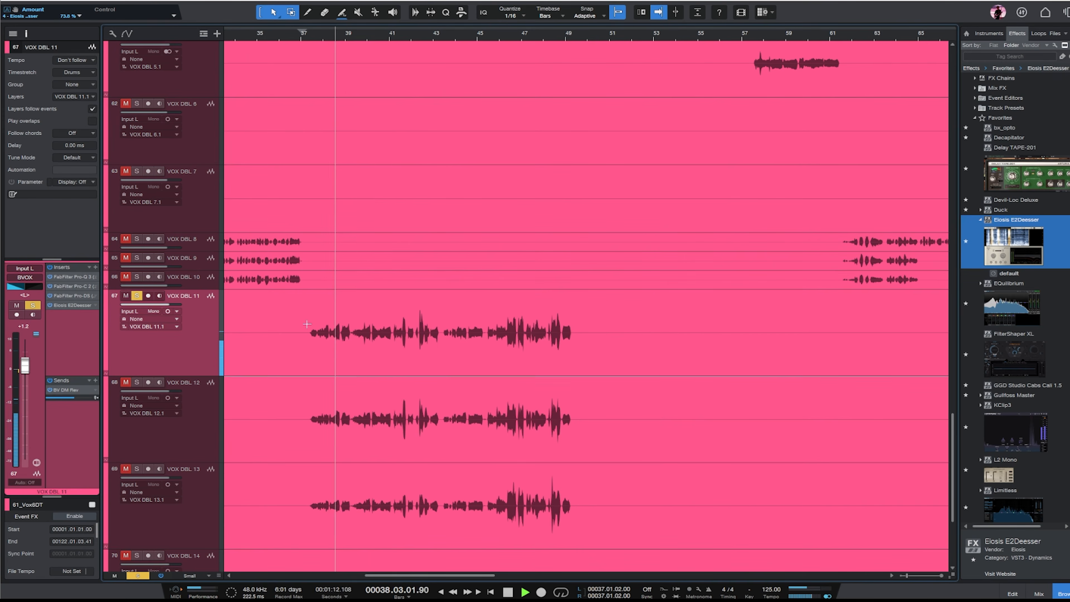
pyautogui.press('space')
# - Copy the E2Deesser from VOX DBL 11 to channels VOX DBL 1 to VOX DBL 10 in the mixer
pyautogui.press('F3')
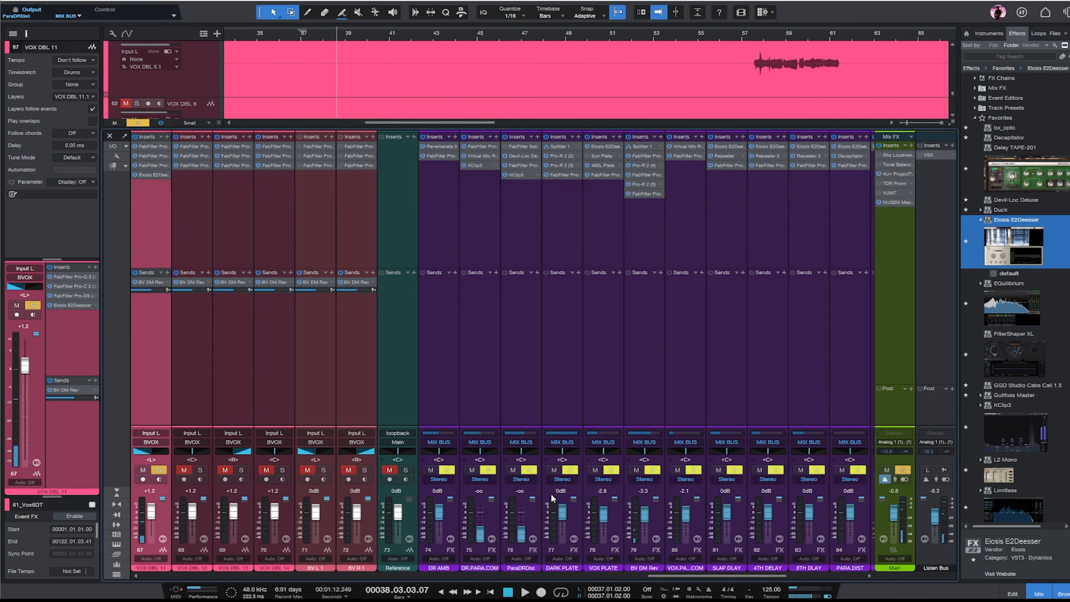
pyautogui.moveTo(668, 580); pyautogui.dragTo(578, 572)
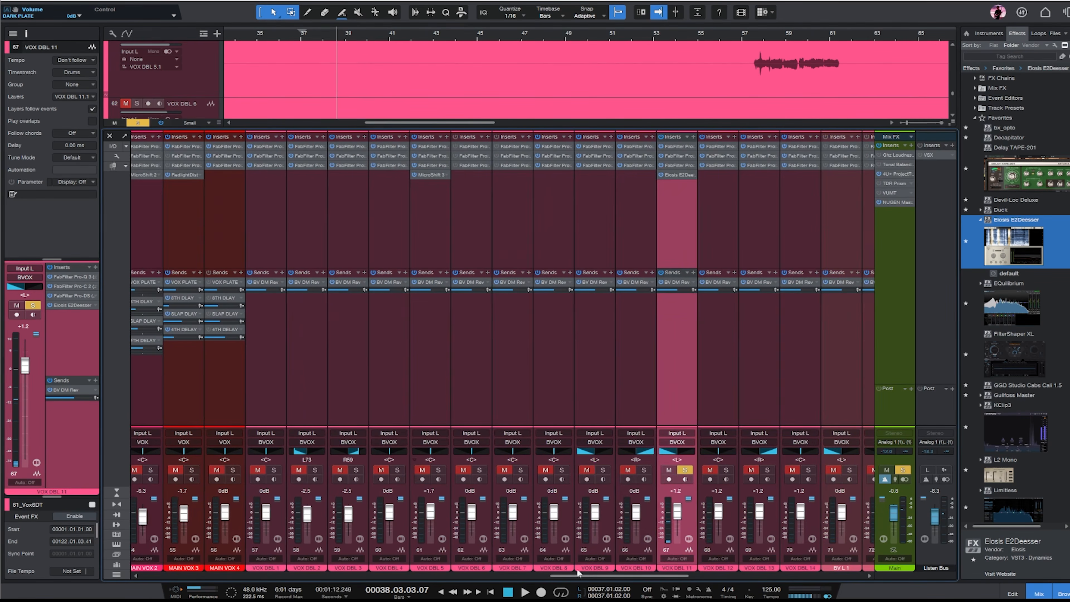
pyautogui.click(639, 202)
pyautogui.keyDown('shift'); pyautogui.click(270, 211); pyautogui.keyUp('shift')
pyautogui.moveTo(685, 176); pyautogui.dragTo(267, 194)
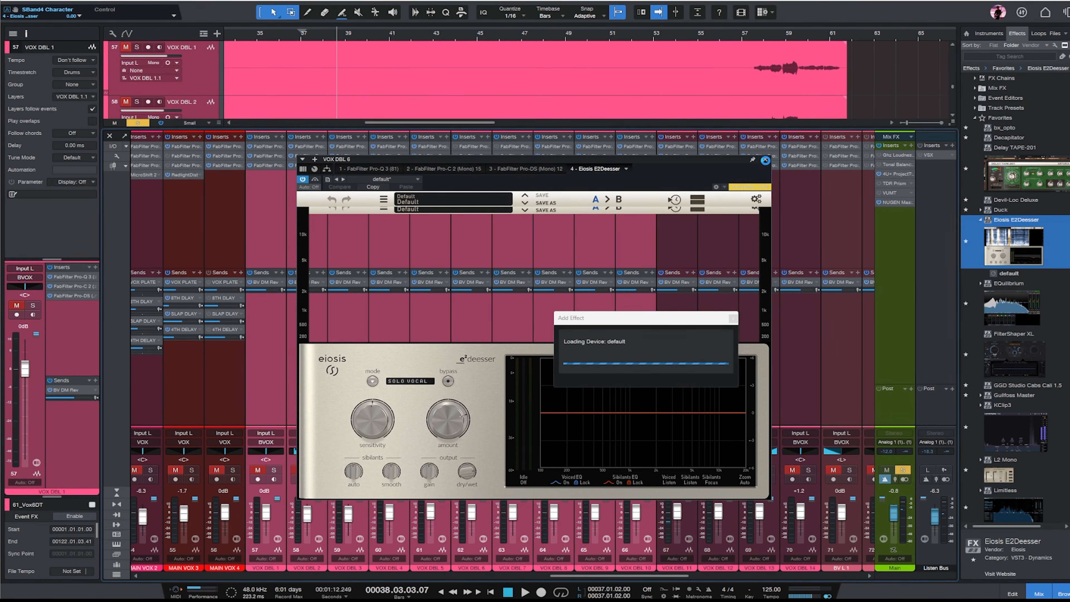
pyautogui.click(766, 160)
# - Copy the E2Deesser to the channels from VOX DBL 12 through BV R 1 and close the plug-in windows
pyautogui.moveTo(619, 575); pyautogui.dragTo(676, 575)
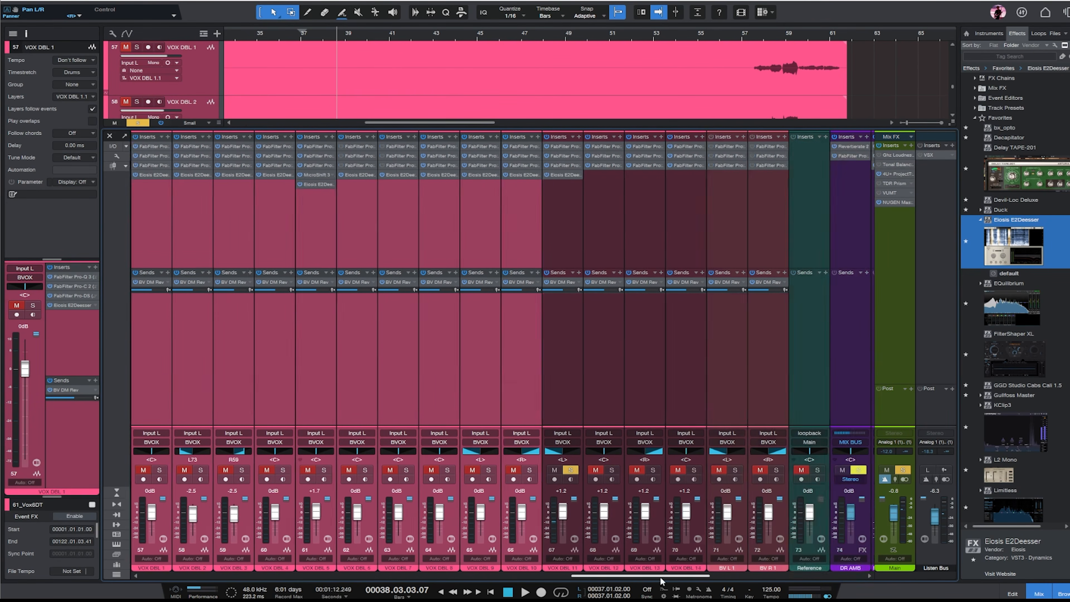
pyautogui.click(411, 479)
pyautogui.keyDown('shift'); pyautogui.click(557, 194); pyautogui.keyUp('shift')
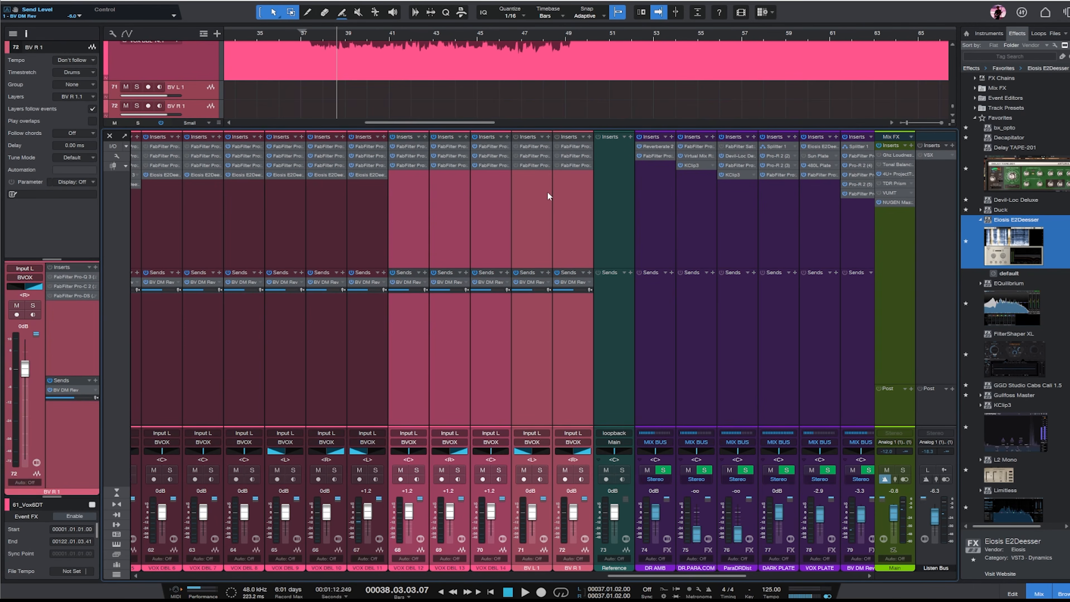
pyautogui.moveTo(402, 178); pyautogui.dragTo(403, 178)
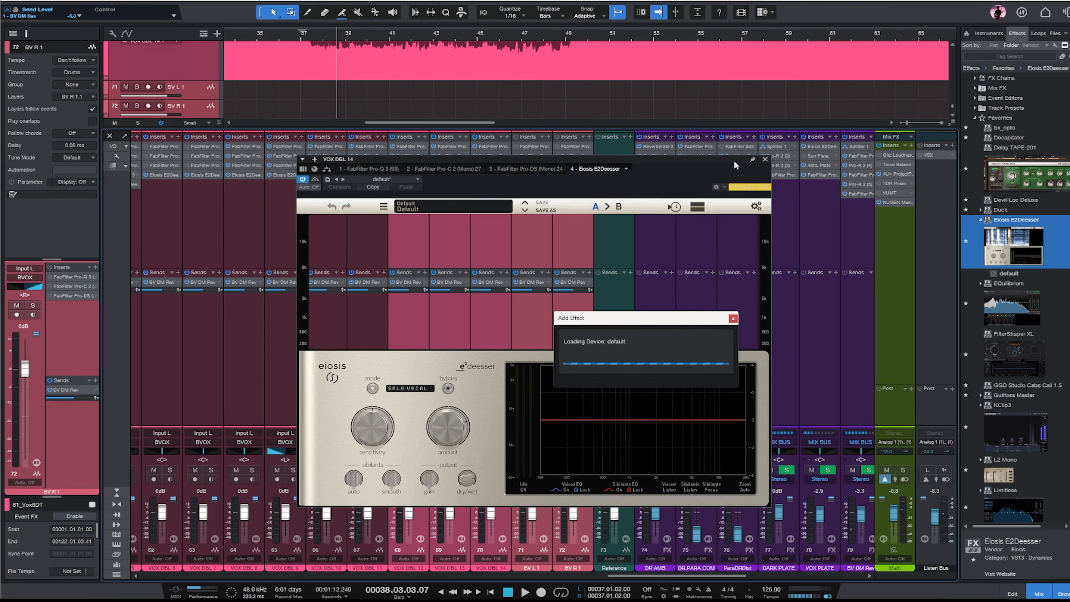
pyautogui.click(766, 160)
# - Remove the empty tracks BV L 1 and BV R 1 from the song
pyautogui.click(579, 226)
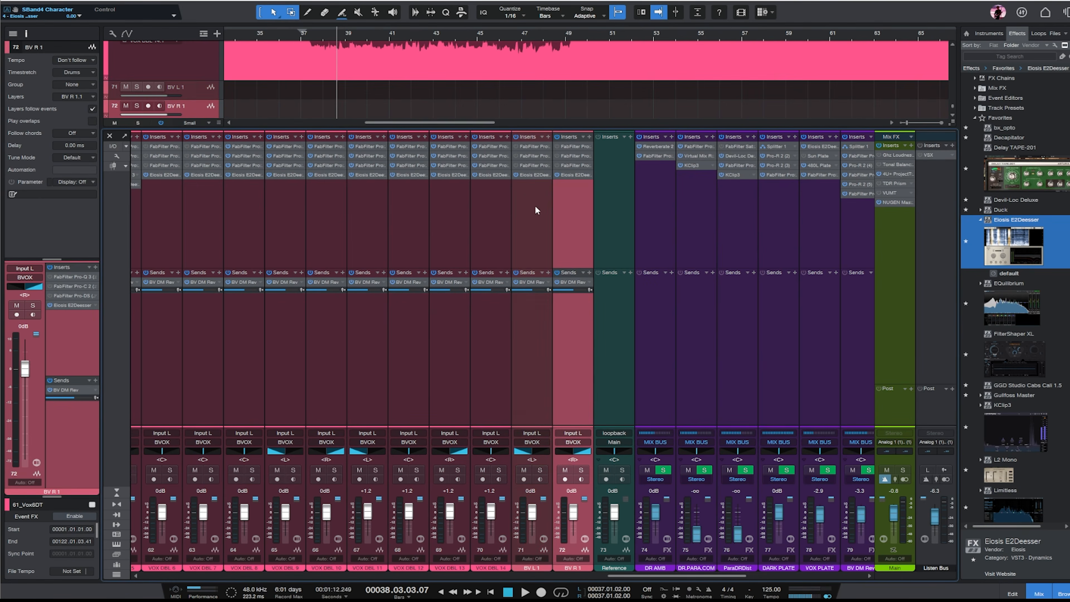
pyautogui.keyDown('shift'); pyautogui.click(535, 205); pyautogui.keyUp('shift')
pyautogui.scroll(-2, 477, 81)
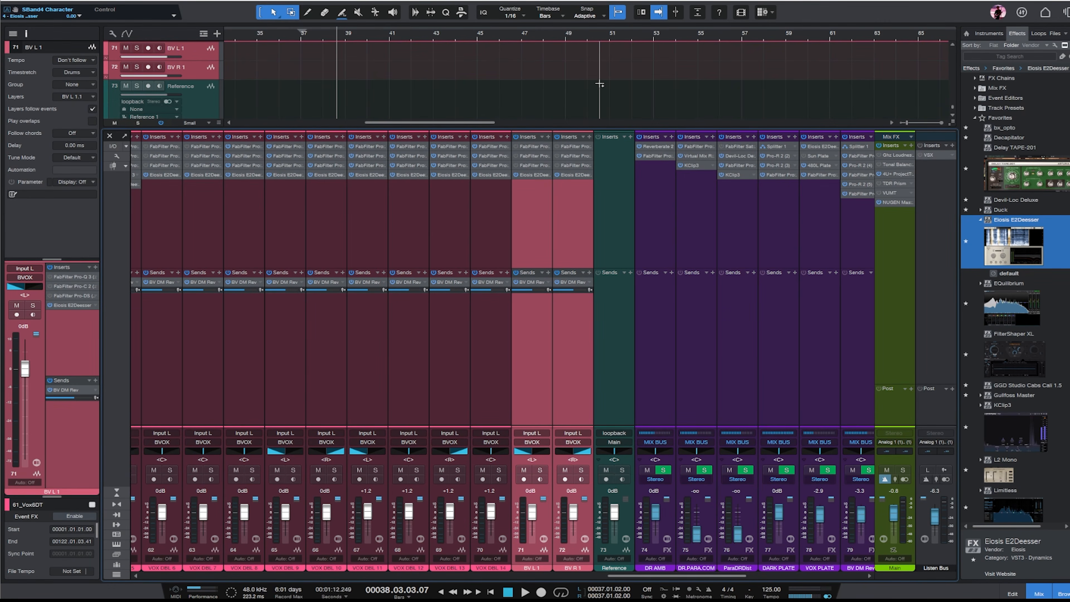
pyautogui.hotkey('shift', 't')
pyautogui.scroll(-5, 599, 83)
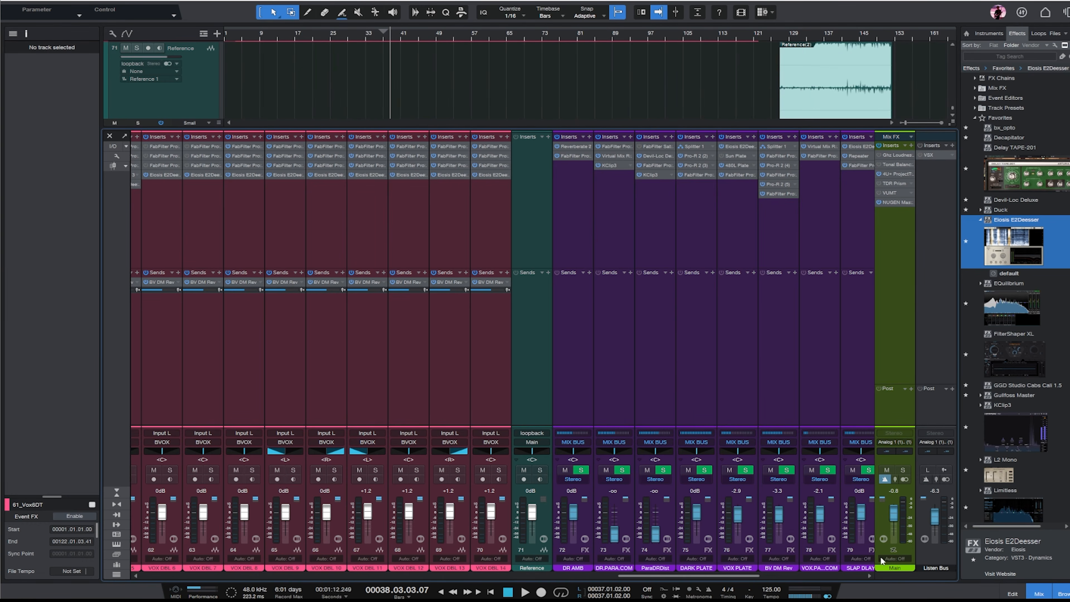
# - Hide the mixer and play the mix from bar 38 to hear the de-essed doubles
pyautogui.moveTo(756, 583); pyautogui.dragTo(659, 583)
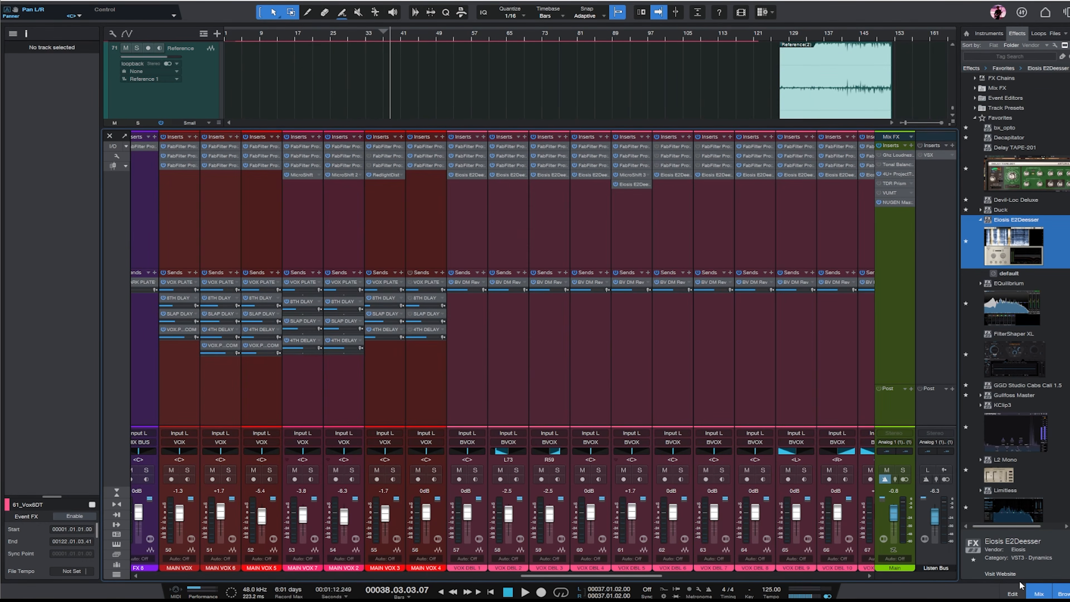
pyautogui.click(1037, 593)
pyautogui.click(387, 33)
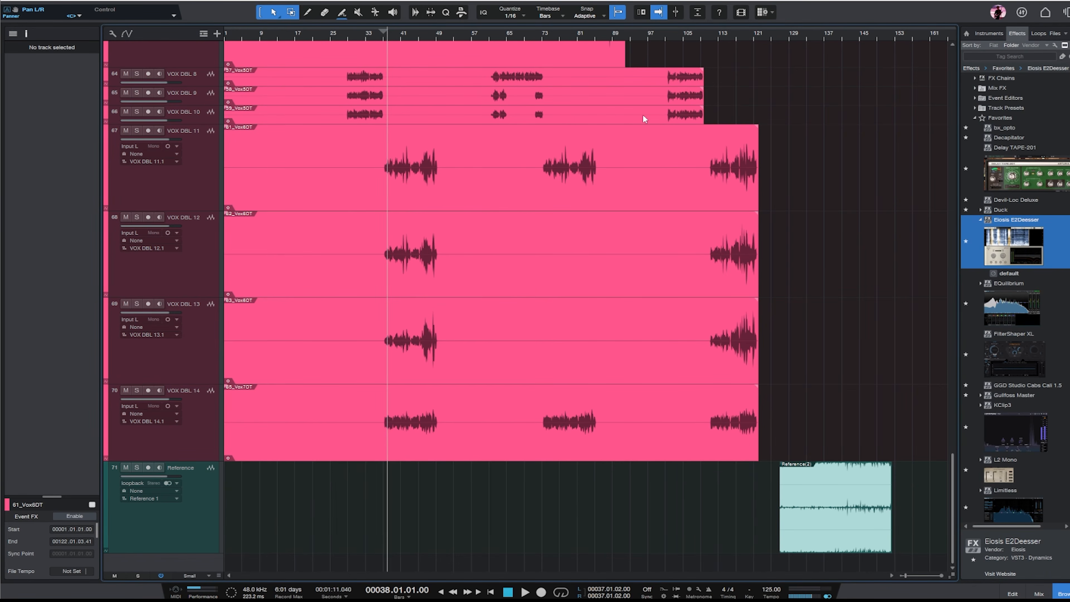
pyautogui.press('space')
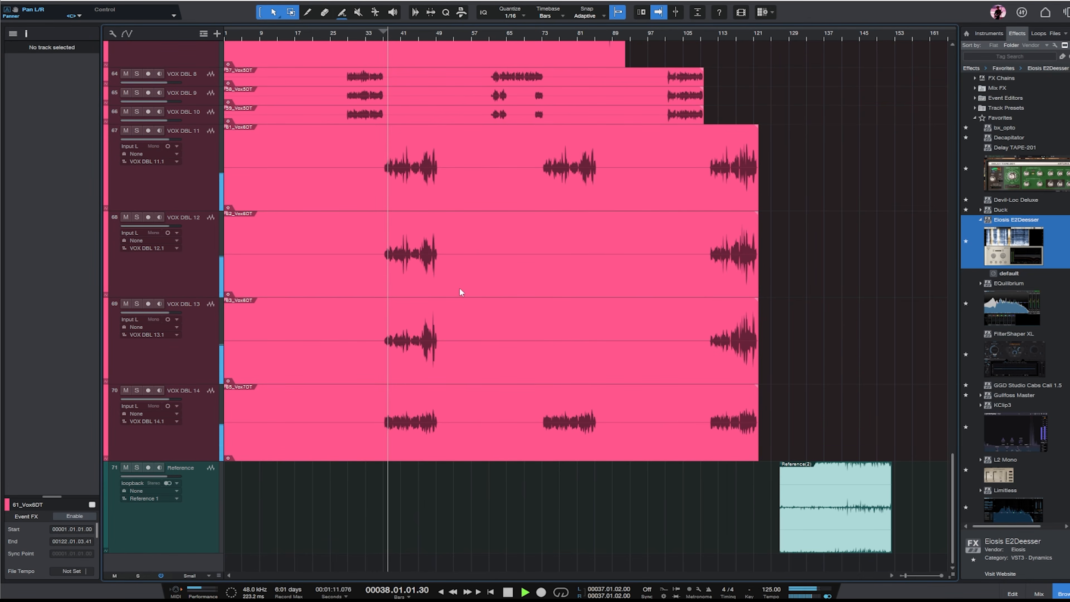
# - Reopen the mixer during playback and solo the MAIN VOX 6 channel
pyautogui.click(1038, 594)
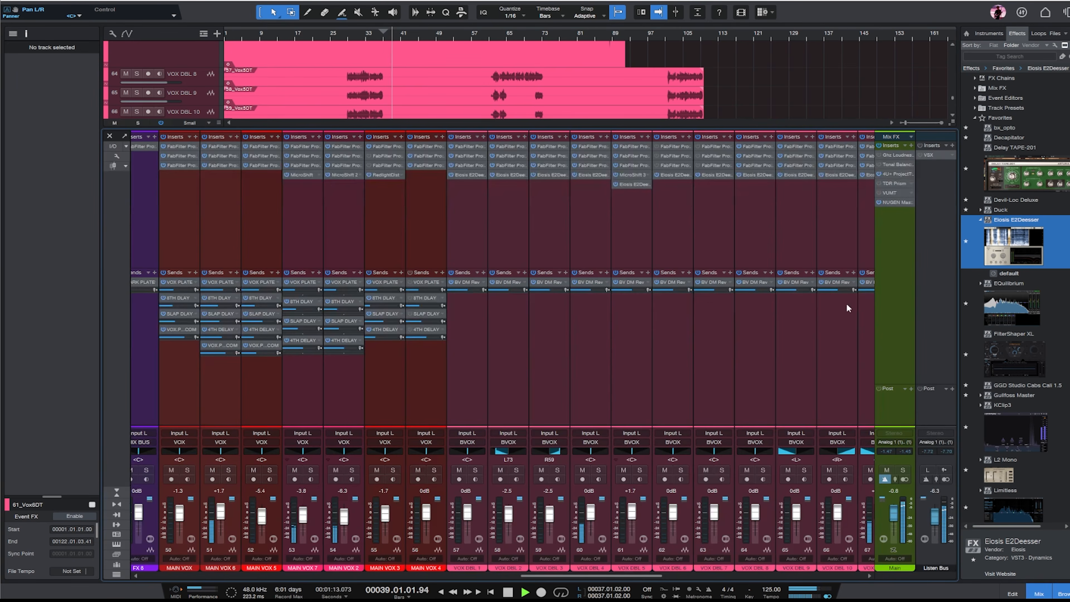
pyautogui.hscroll(-4, 847, 304)
pyautogui.hscroll(-1, 562, 337)
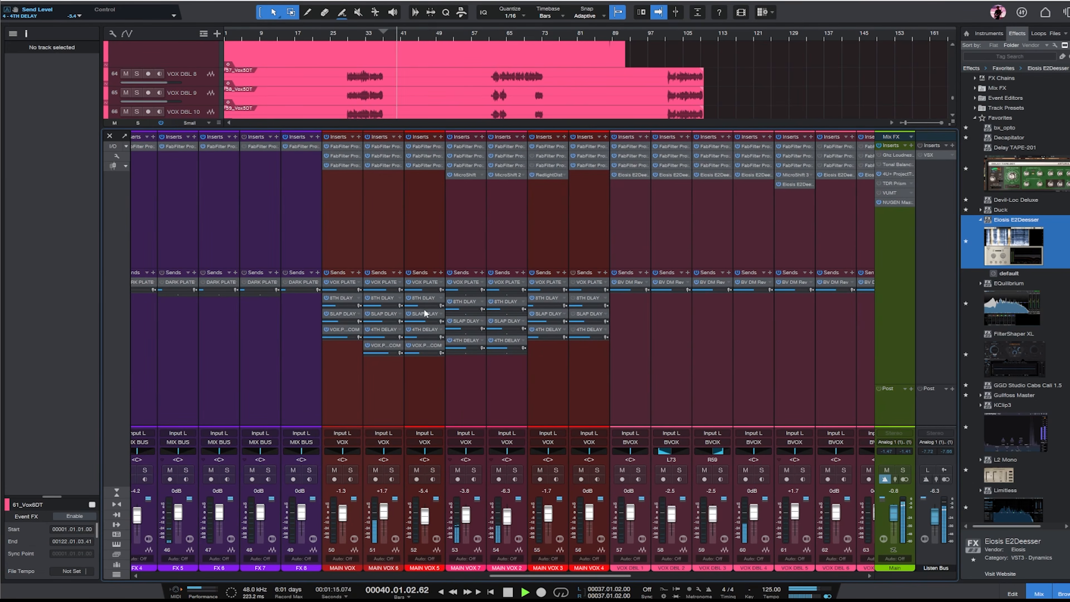
pyautogui.click(381, 202)
pyautogui.press('s')
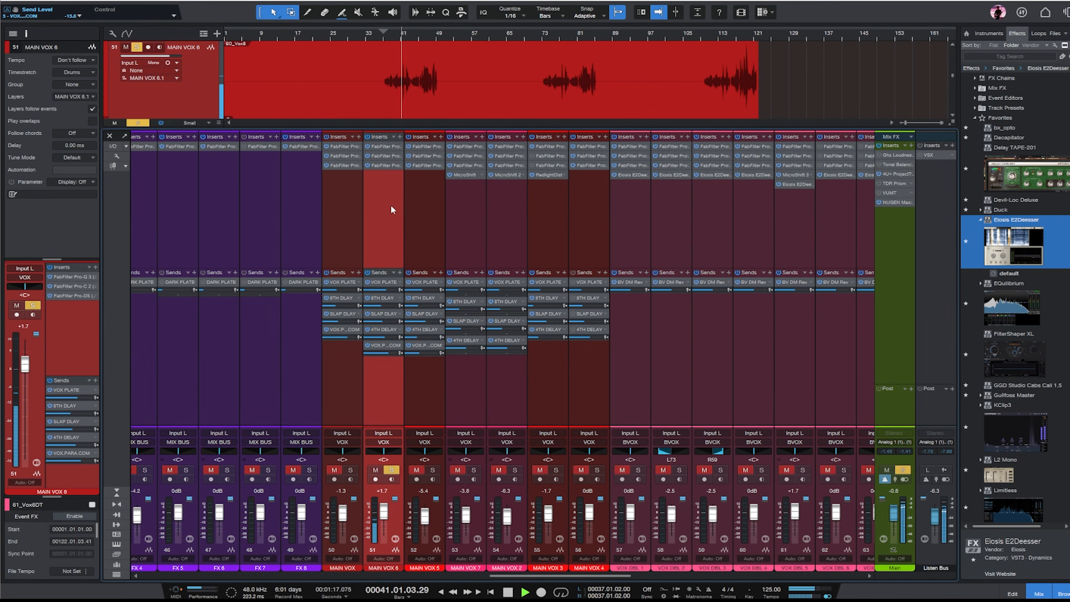
# - Insert the E2Deesser on the MAIN VOX 6 channel, set its amount to about 44% and audition it from bar 37
pyautogui.press('space')
pyautogui.moveTo(1006, 245); pyautogui.dragTo(382, 216)
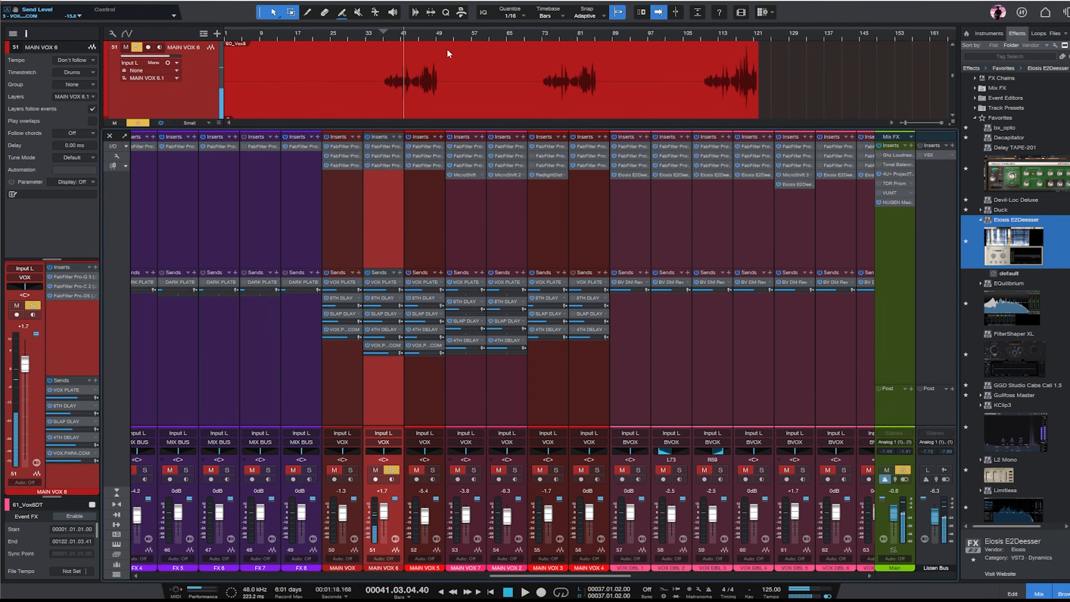
pyautogui.press('space')
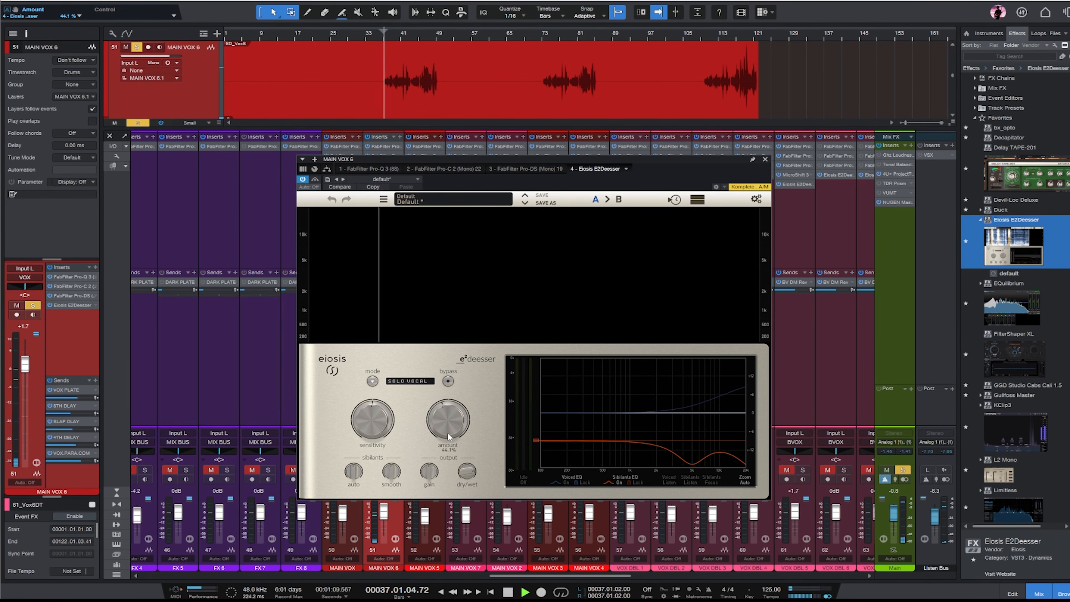
pyautogui.click(765, 159)
# - Copy the E2Deesser to the other main vocal channels, placing it first in the chain on MAIN VOX 7, 2, 3 and 4
pyautogui.moveTo(383, 175); pyautogui.dragTo(343, 173)
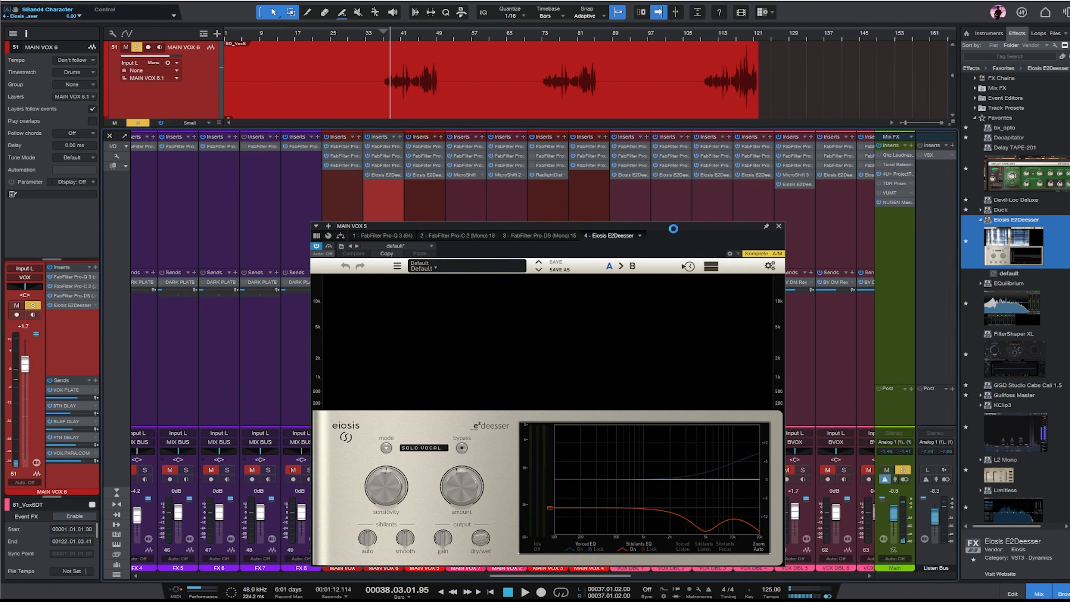
pyautogui.click(778, 229)
pyautogui.click(468, 200)
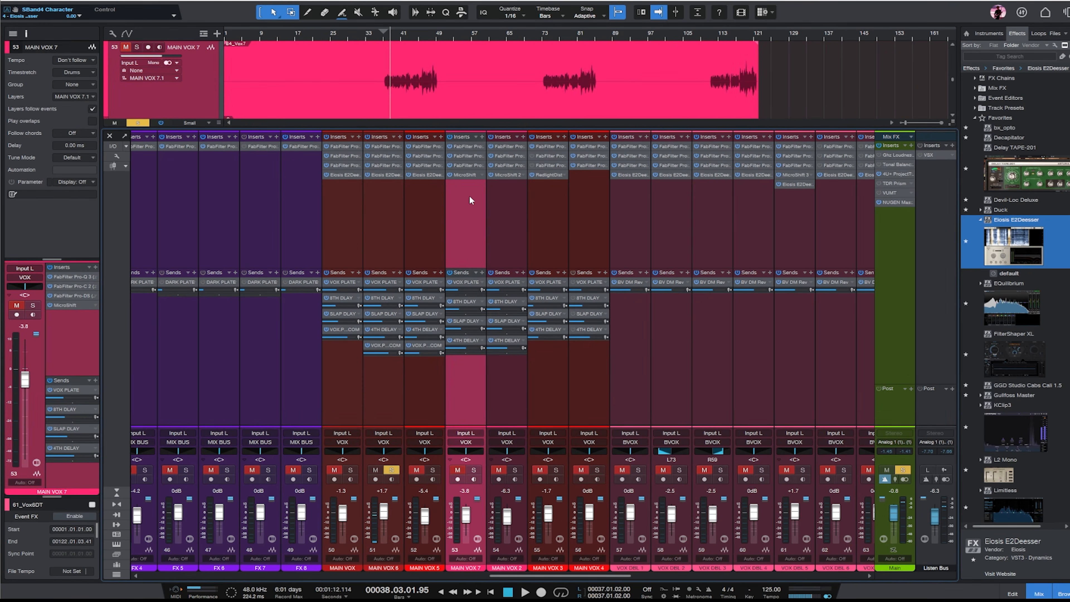
pyautogui.click(576, 221)
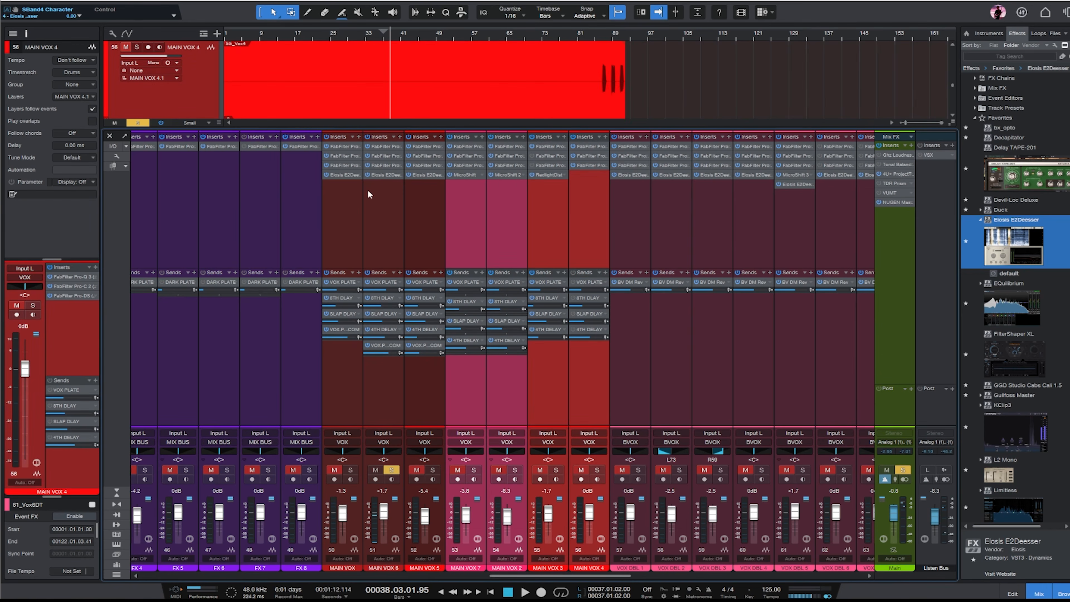
pyautogui.moveTo(427, 177); pyautogui.dragTo(466, 148)
pyautogui.click(469, 204)
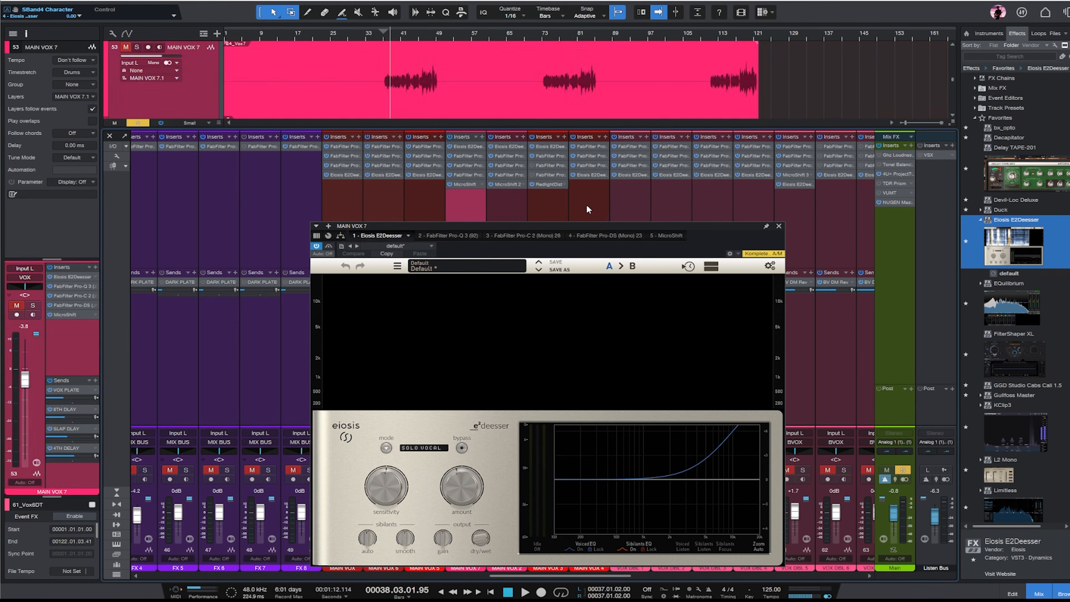
pyautogui.click(589, 209)
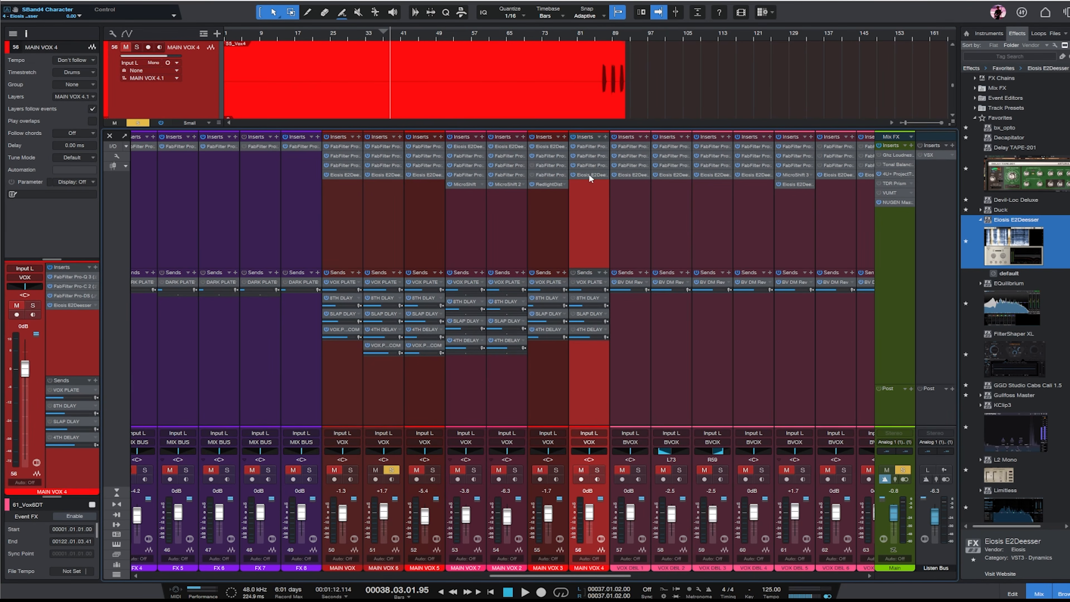
pyautogui.moveTo(588, 174); pyautogui.dragTo(588, 146)
# - Play the mix briefly from bar 18 with the mixer hidden, and stop playback
pyautogui.click(298, 35)
pyautogui.press('space')
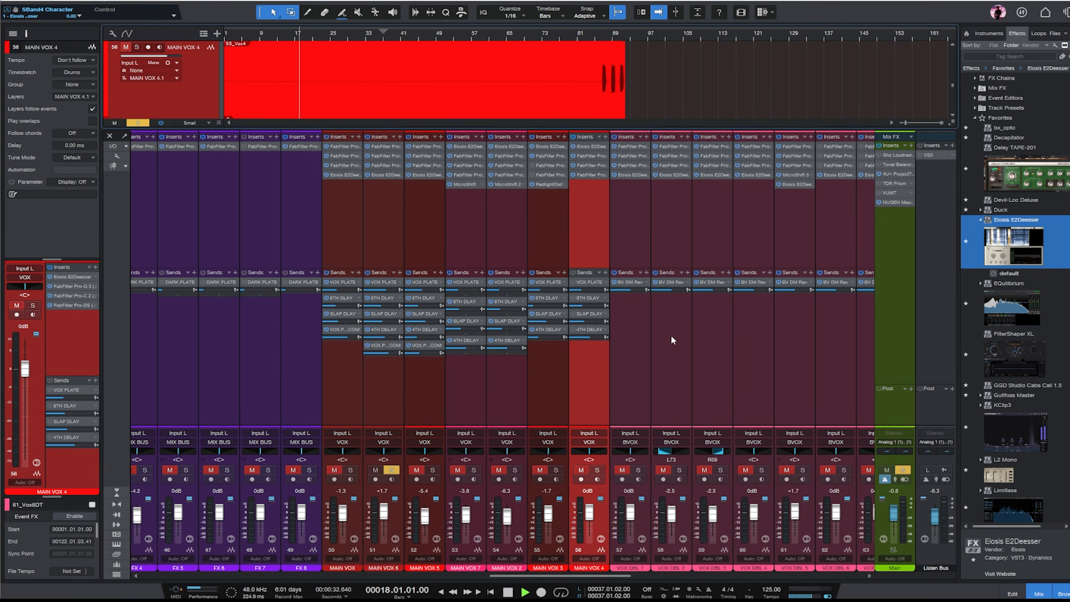
pyautogui.press('F3')
pyautogui.press('space')
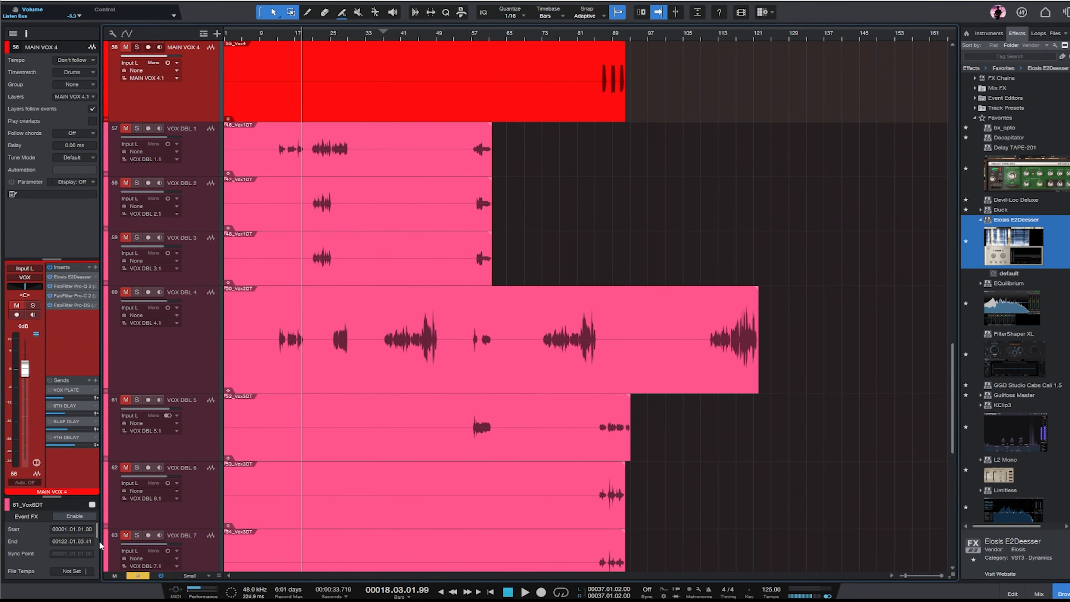
# - Split out the first sibilant just after bar 38 on VOX DBL 11 and VOX DBL 12 and lower its event volume
pyautogui.scroll(-10, 386, 57)
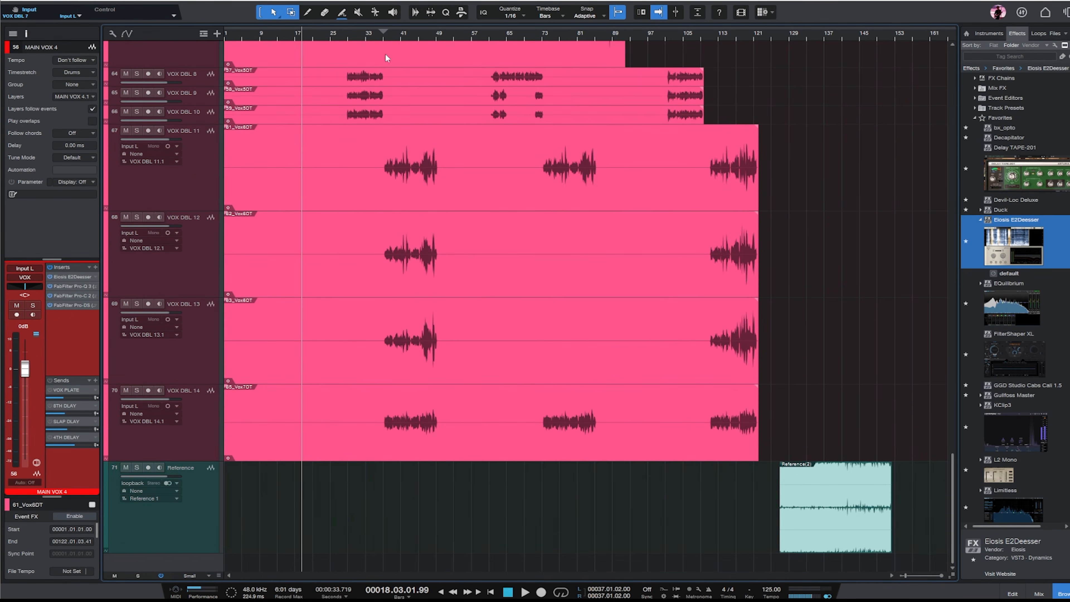
pyautogui.moveTo(388, 32); pyautogui.dragTo(386, 181)
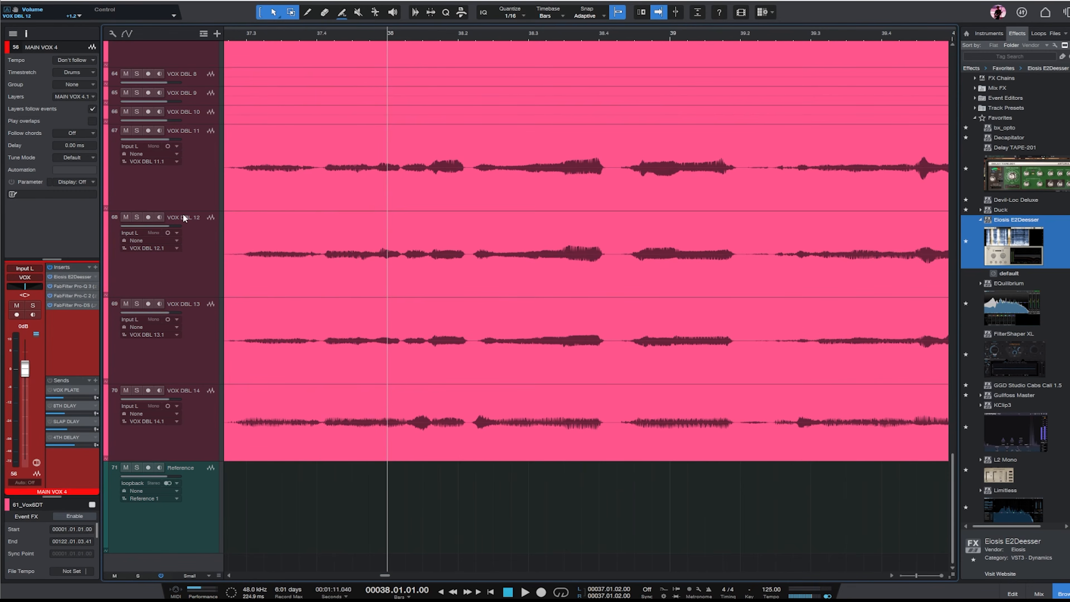
pyautogui.click(206, 187)
pyautogui.press('e')
pyautogui.press('e')
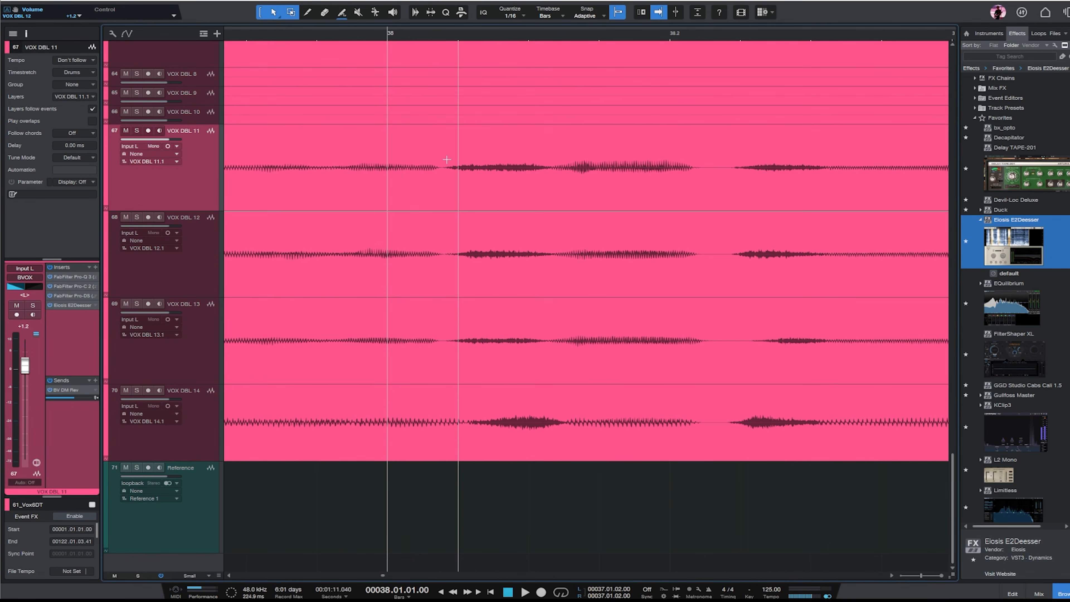
pyautogui.moveTo(443, 169); pyautogui.dragTo(552, 167)
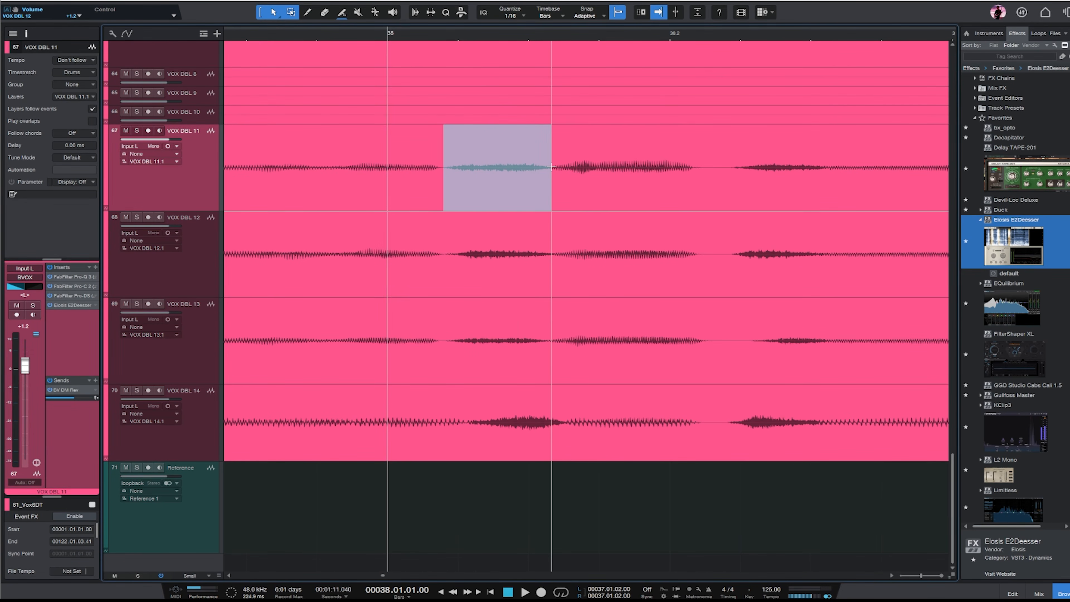
pyautogui.moveTo(552, 167); pyautogui.dragTo(551, 167)
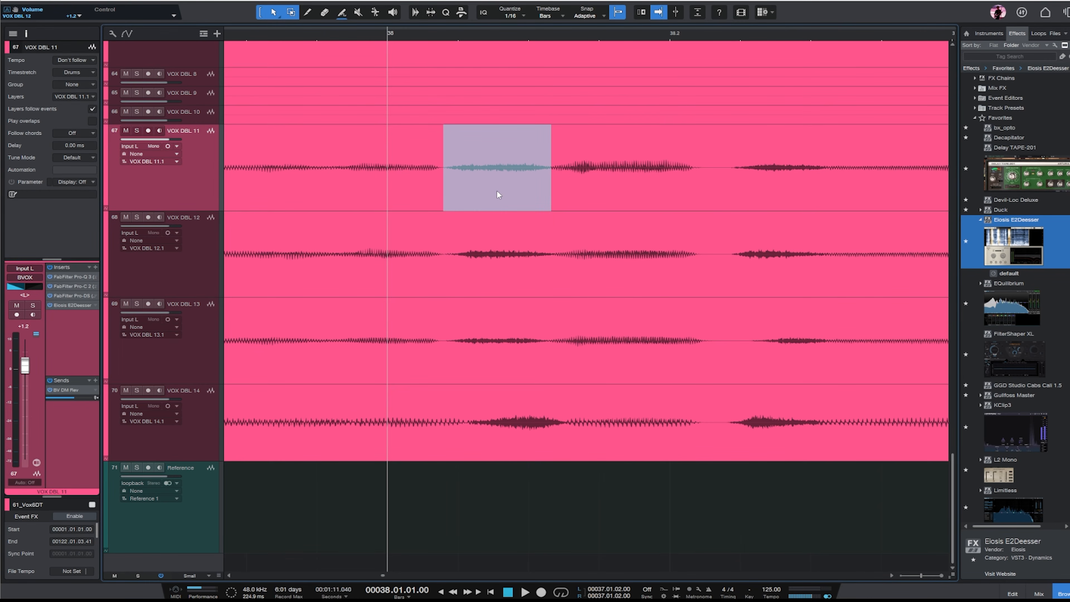
pyautogui.press('z')
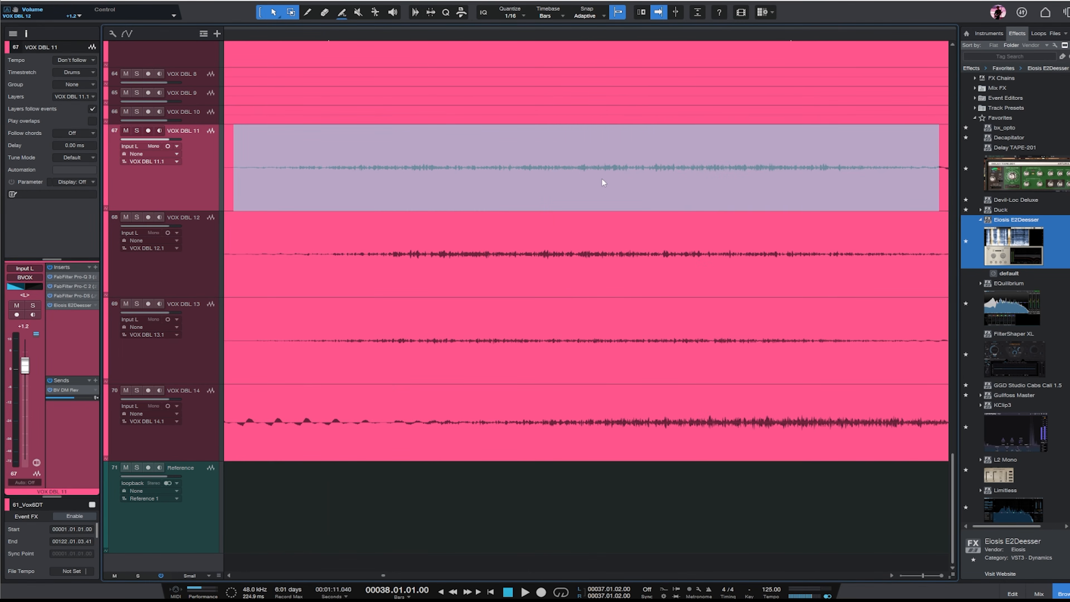
pyautogui.press('z')
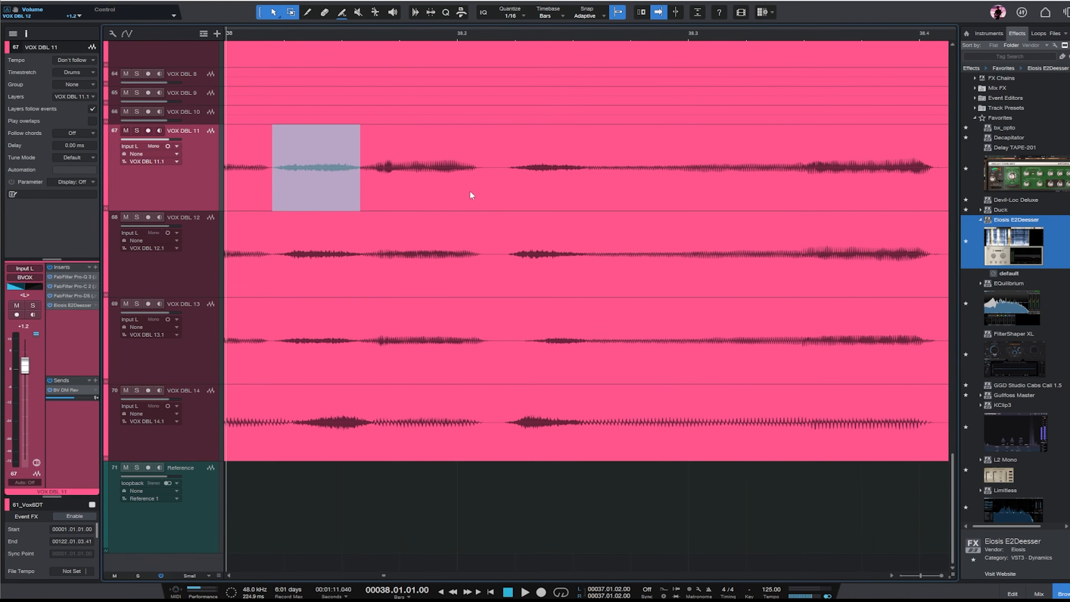
pyautogui.hotkey('alt', 's')
pyautogui.press('Escape')
pyautogui.click(306, 192)
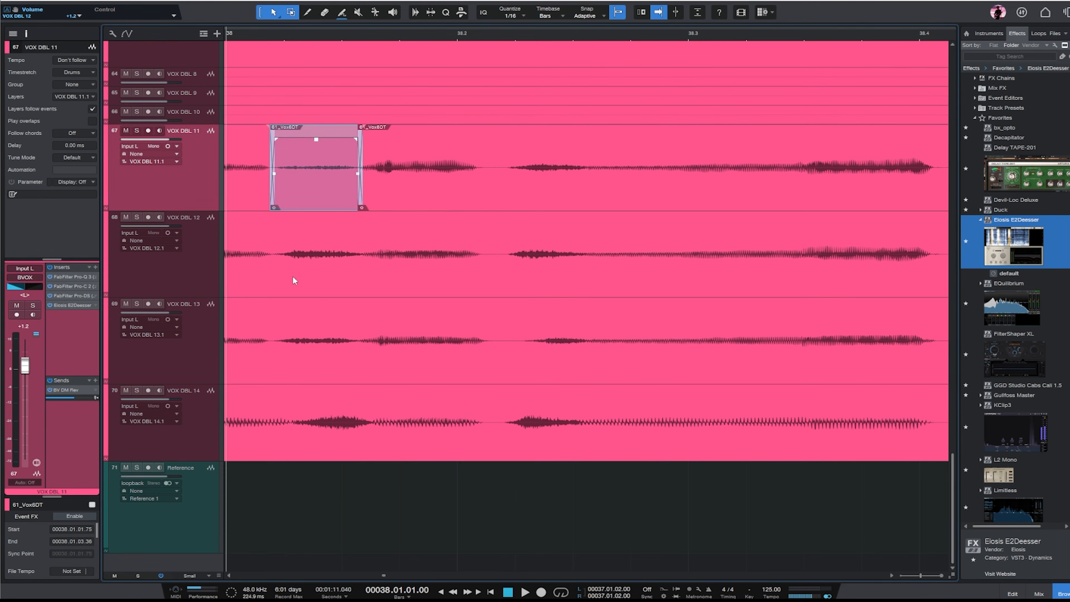
pyautogui.moveTo(281, 249); pyautogui.dragTo(360, 261)
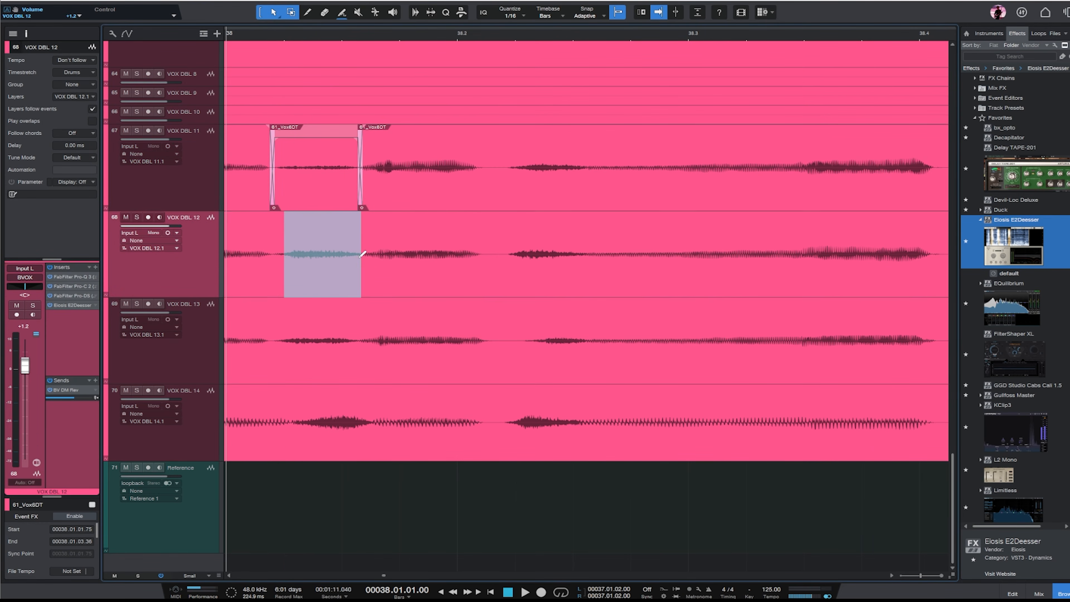
pyautogui.click(356, 253)
pyautogui.moveTo(282, 331); pyautogui.dragTo(354, 339)
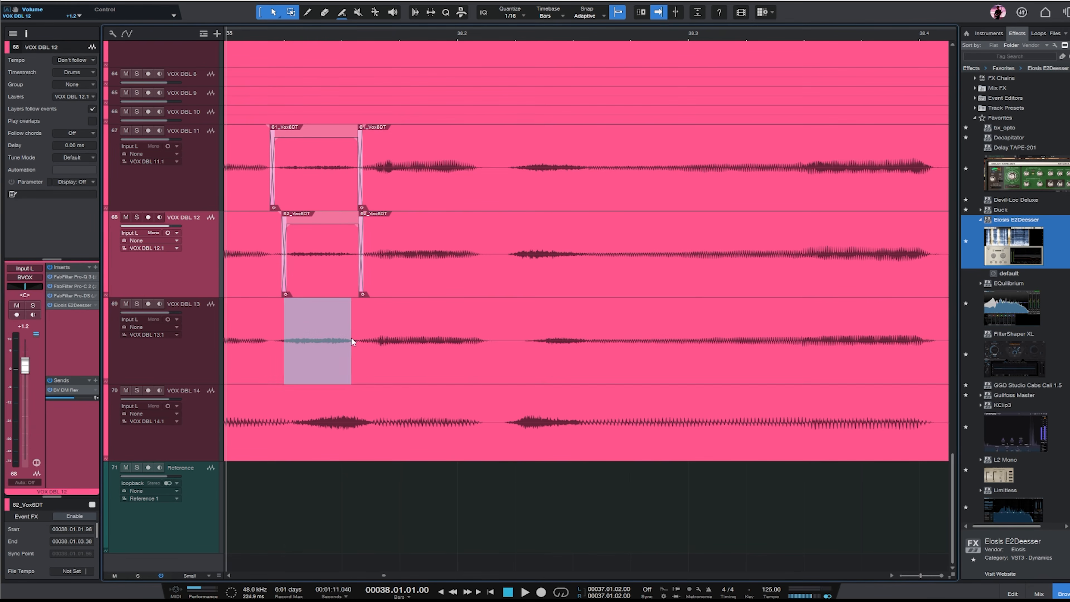
pyautogui.click(340, 378)
pyautogui.hotkey('ctrl', 'Down')
pyautogui.hotkey('ctrl', 'z')
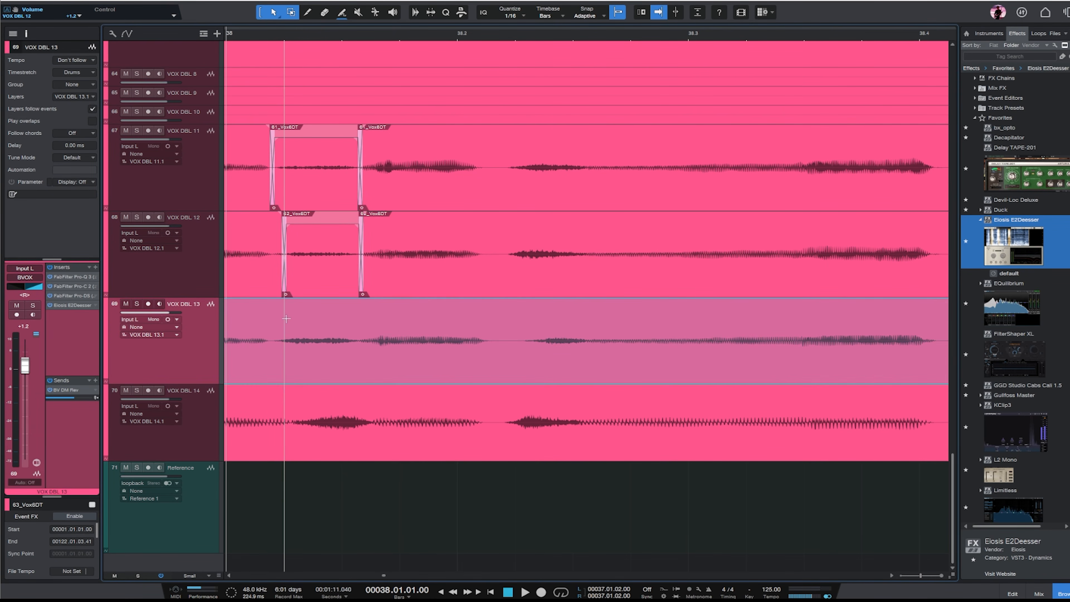
# - Split out the same sibilant after bar 38 on VOX DBL 13 and VOX DBL 14 and lower its event volume
pyautogui.click(284, 321)
pyautogui.moveTo(284, 320); pyautogui.dragTo(363, 333)
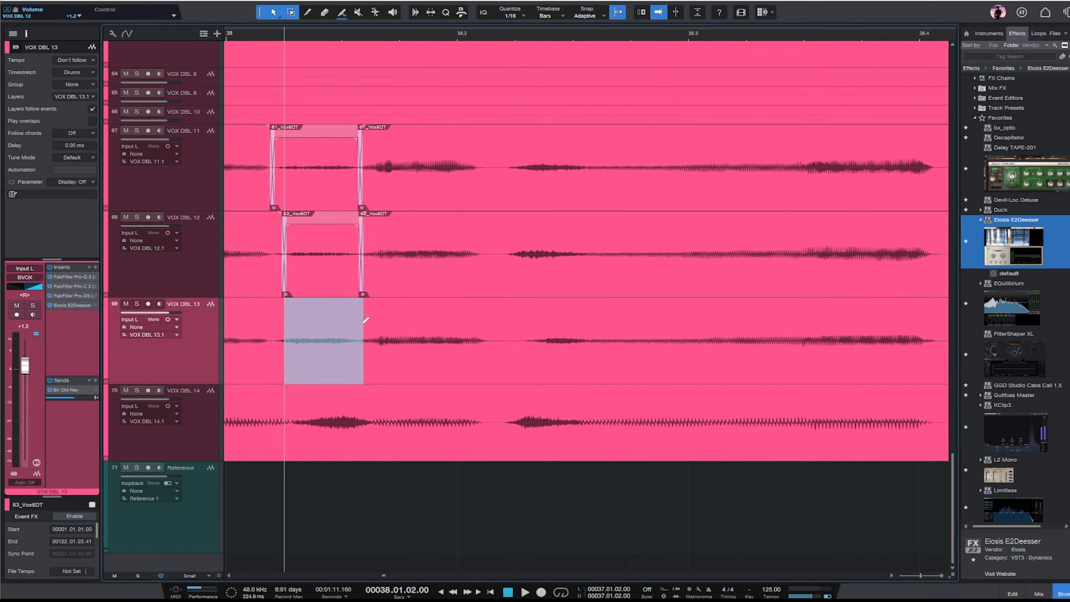
pyautogui.click(337, 367)
pyautogui.moveTo(286, 407); pyautogui.dragTo(382, 406)
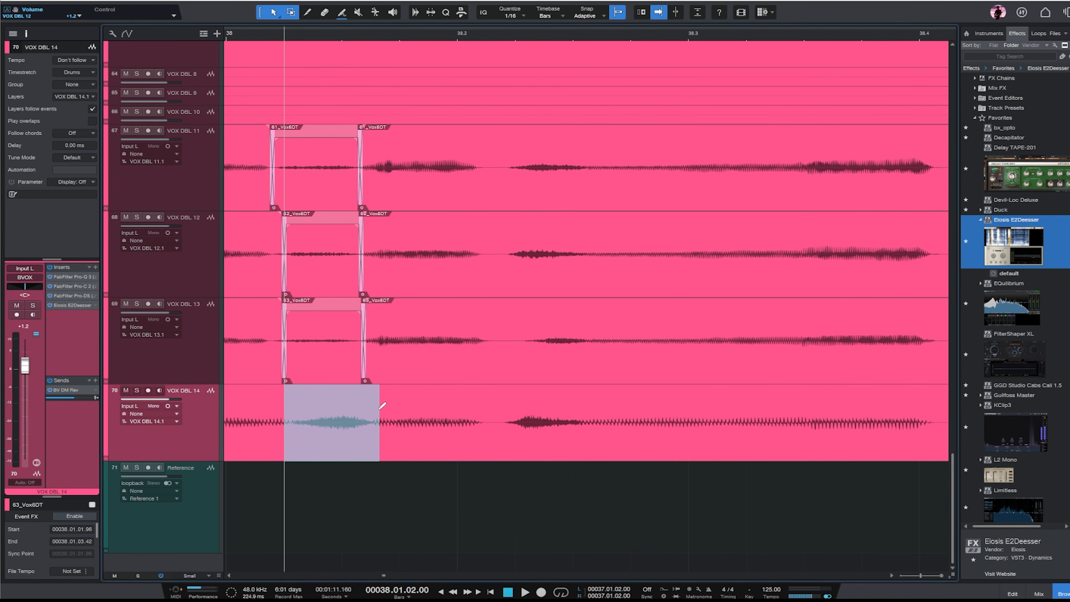
pyautogui.click(378, 408)
# - Split out the next sibilant, just after beat 38.2, with crossfades across VOX DBL 11 through VOX DBL 14
pyautogui.moveTo(497, 404); pyautogui.dragTo(595, 181)
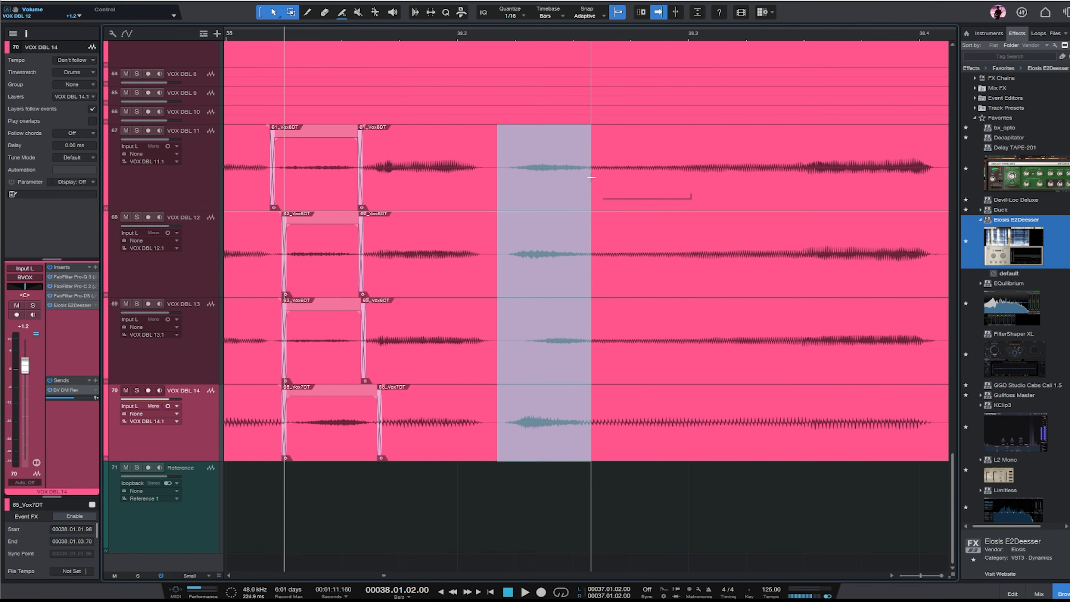
pyautogui.hotkey('ctrl', 'alt', 'x')
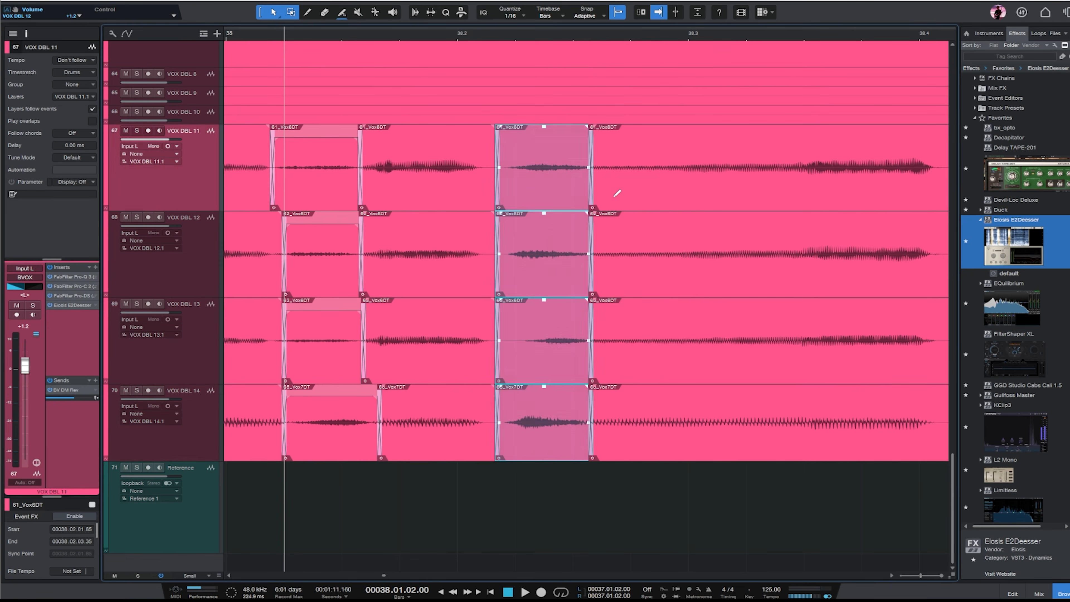
pyautogui.press('w')
pyautogui.press('w')
pyautogui.press('w')
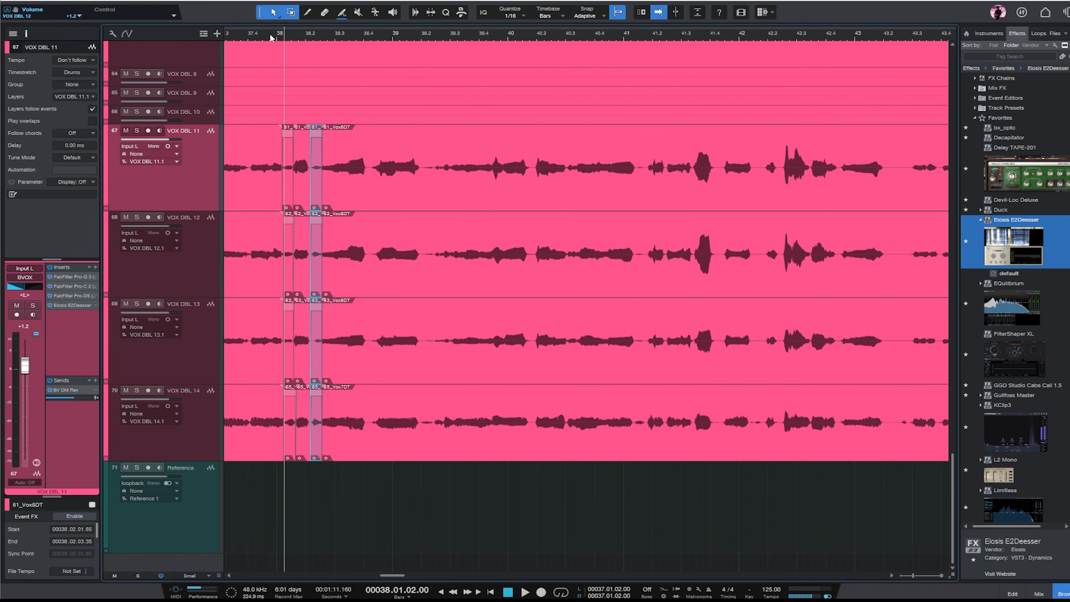
# - Zoom out to review the vocal tracks in the arrangement and place the playback position at bar 11
pyautogui.click(256, 35)
pyautogui.press('e')
pyautogui.press('w')
pyautogui.press('w')
pyautogui.press('w')
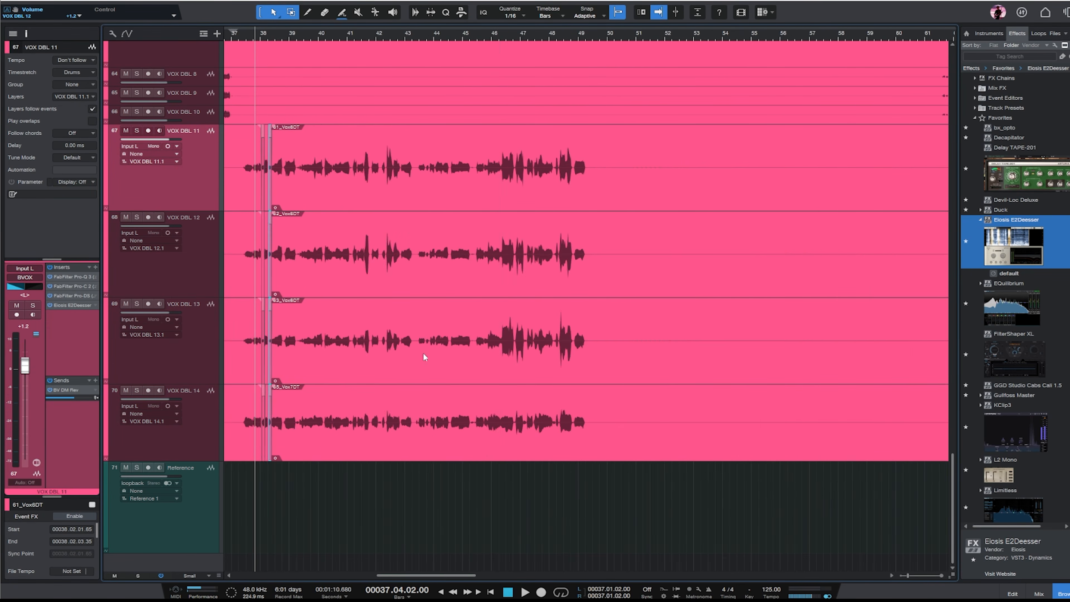
pyautogui.hscroll(-5, 425, 358)
pyautogui.press('w')
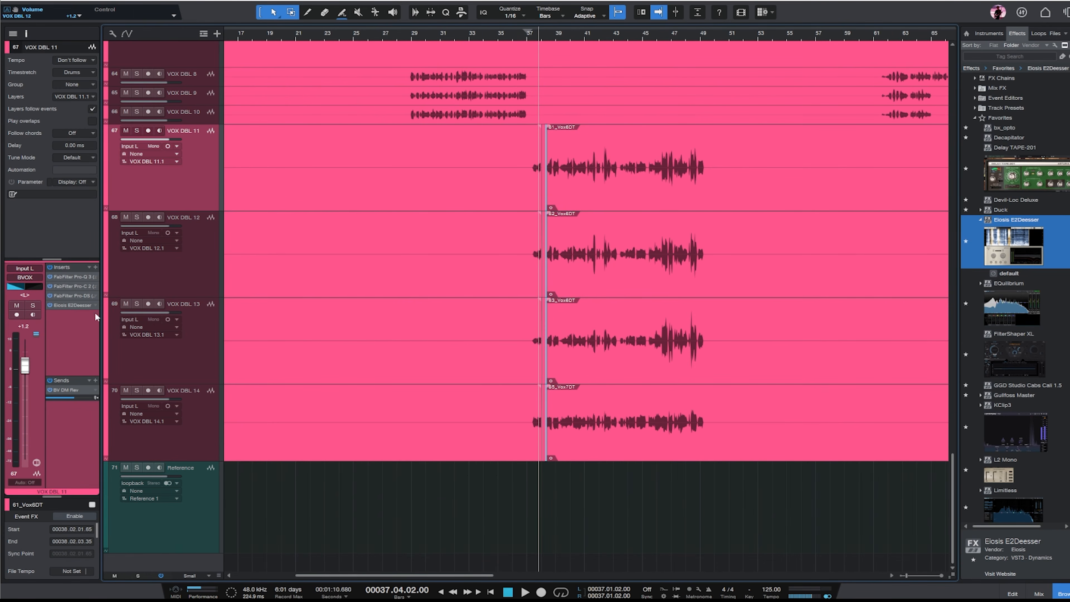
pyautogui.scroll(6, 603, 202)
pyautogui.press('w')
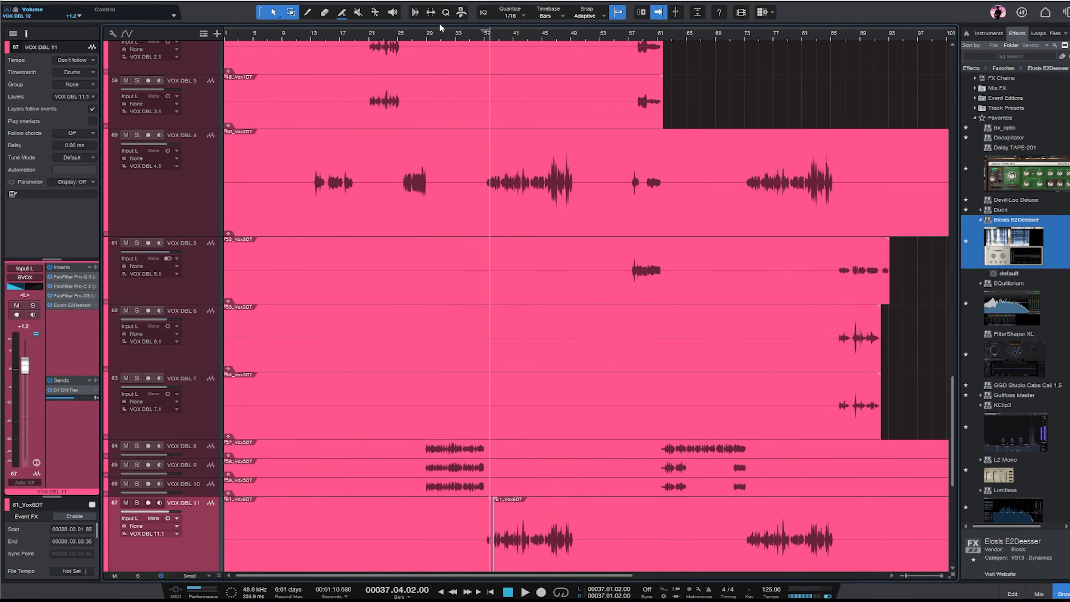
pyautogui.click(299, 37)
pyautogui.scroll(5, 588, 167)
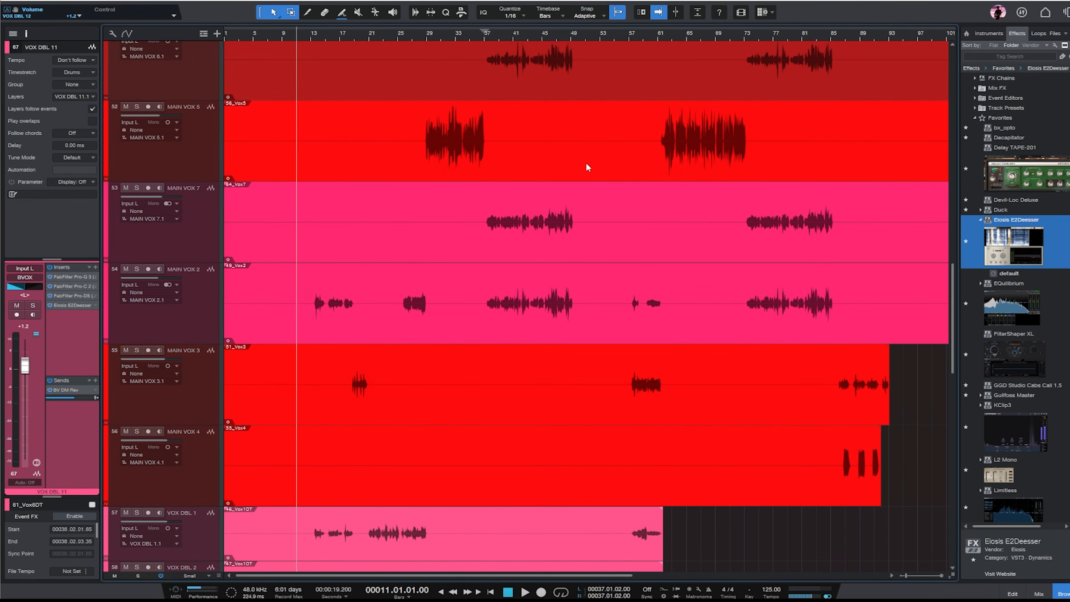
# - Check the elapsed project time in the ProjectTime plug-in on the Main channel and close its window
pyautogui.press('F3')
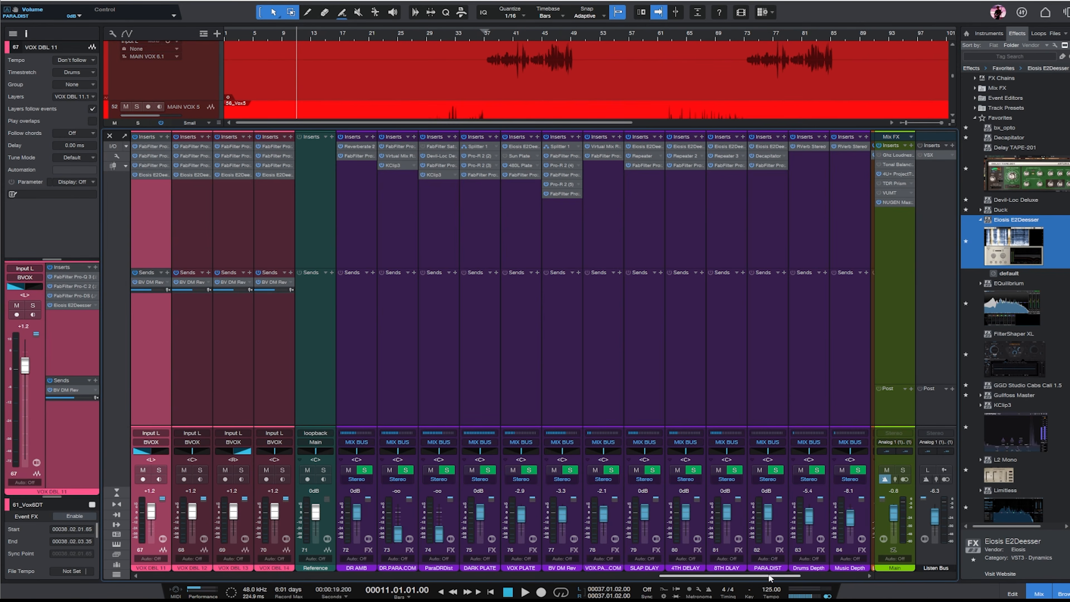
pyautogui.moveTo(794, 582); pyautogui.dragTo(928, 580)
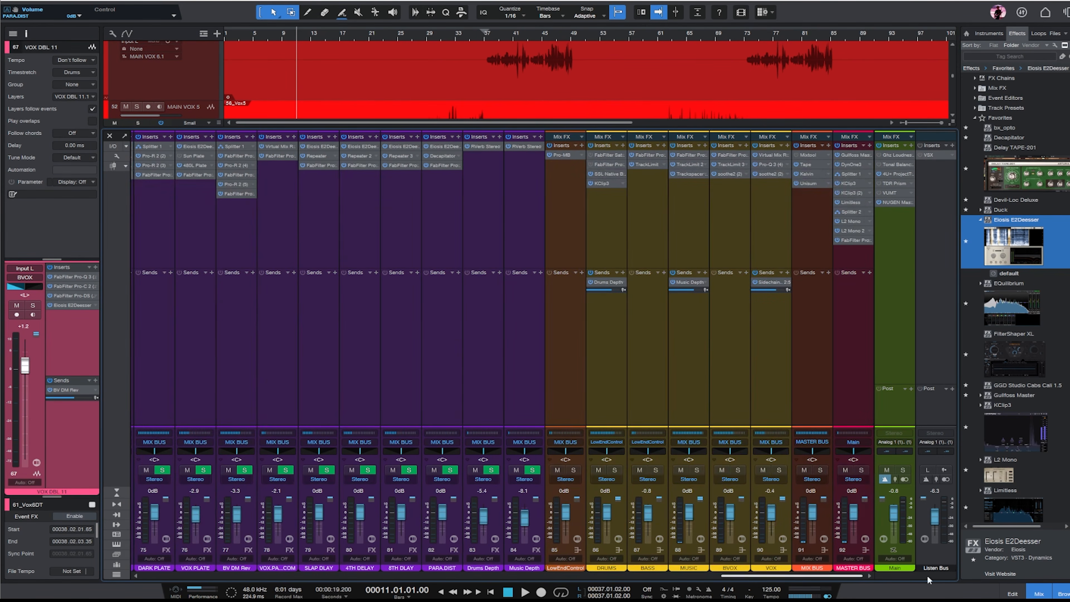
pyautogui.click(890, 173)
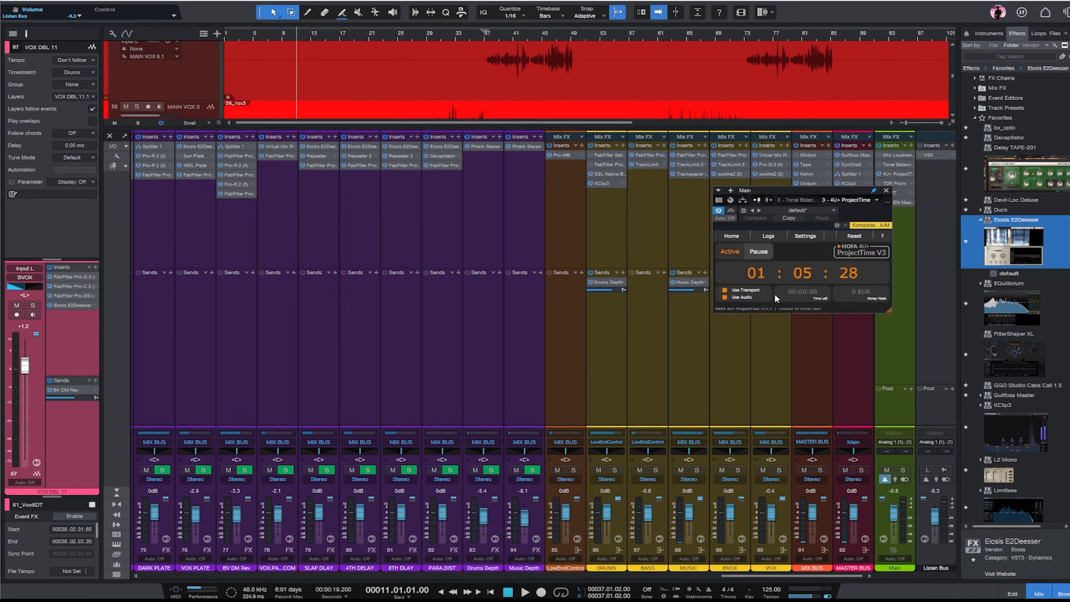
pyautogui.click(887, 191)
# - Hide the mixer and play the mix from bar 11 while viewing the vocal double tracks
pyautogui.press('F3')
pyautogui.press('space')
pyautogui.press('w')
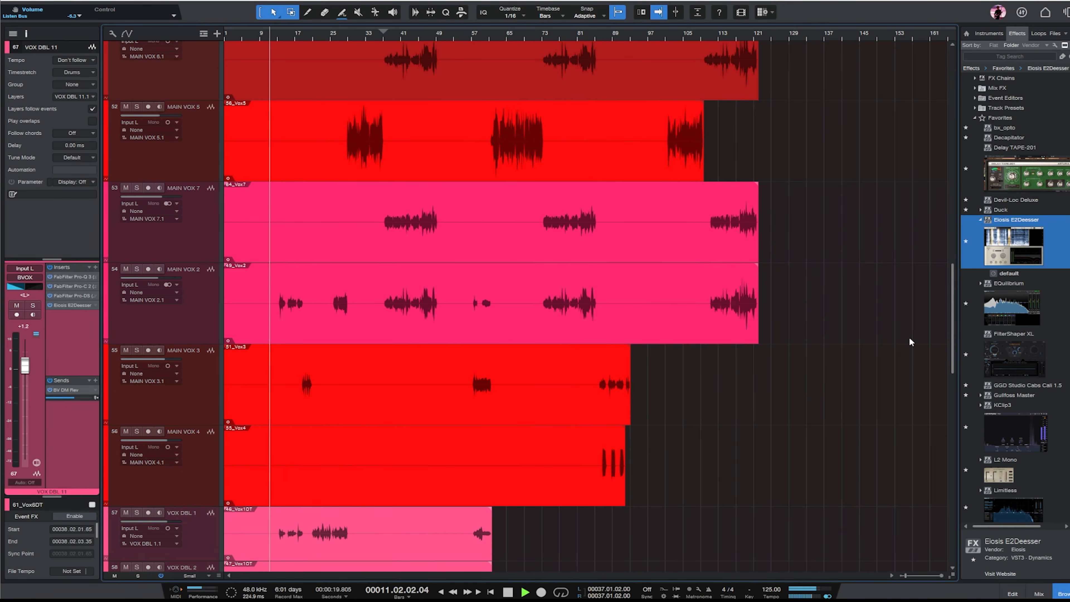
pyautogui.moveTo(954, 349); pyautogui.dragTo(960, 445)
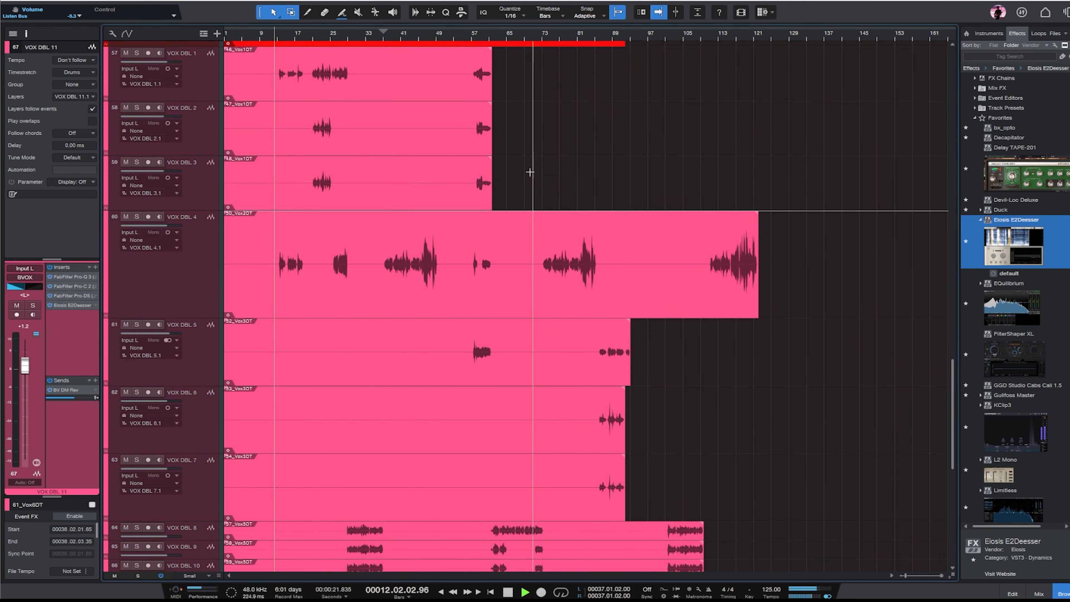
pyautogui.scroll(-5, 711, 107)
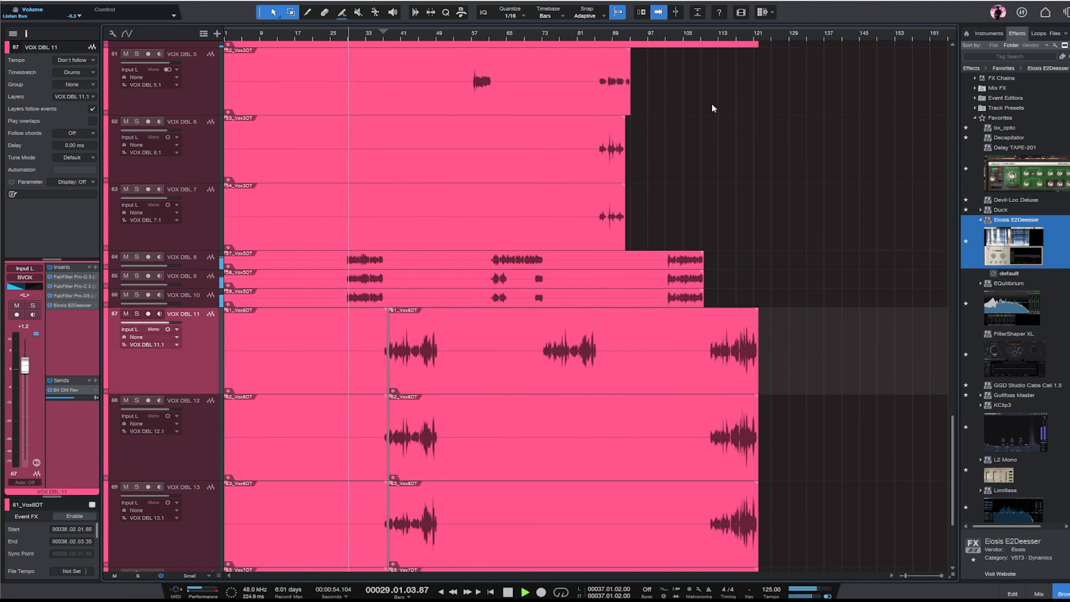
# - Play the mix from bar 38 while viewing the VOX DBL 11 to VOX DBL 14 tracks
pyautogui.scroll(-4, 754, 101)
pyautogui.click(385, 35)
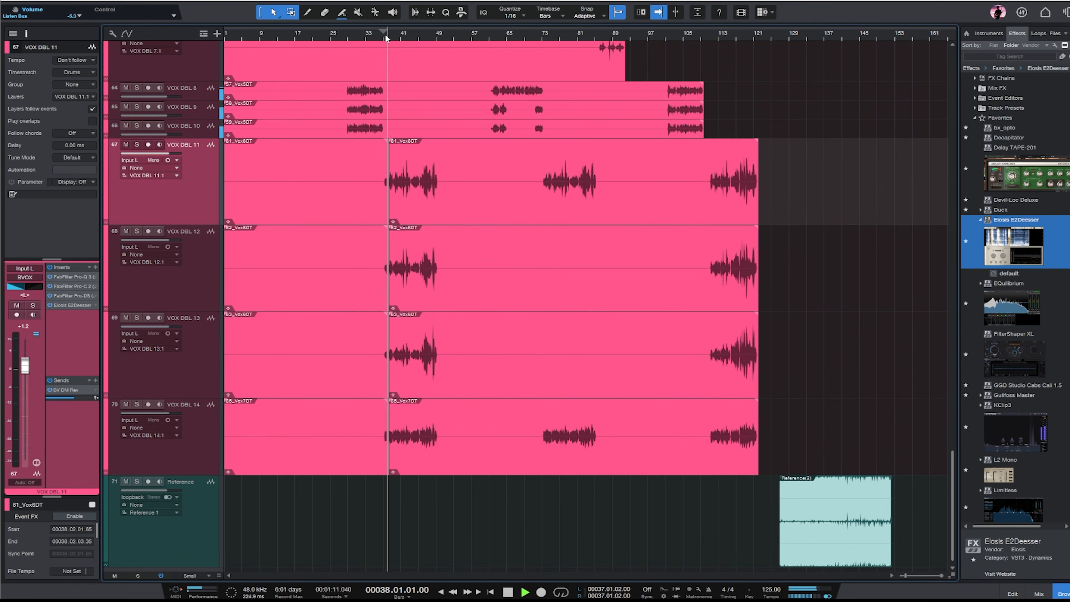
pyautogui.scroll(-1, 804, 279)
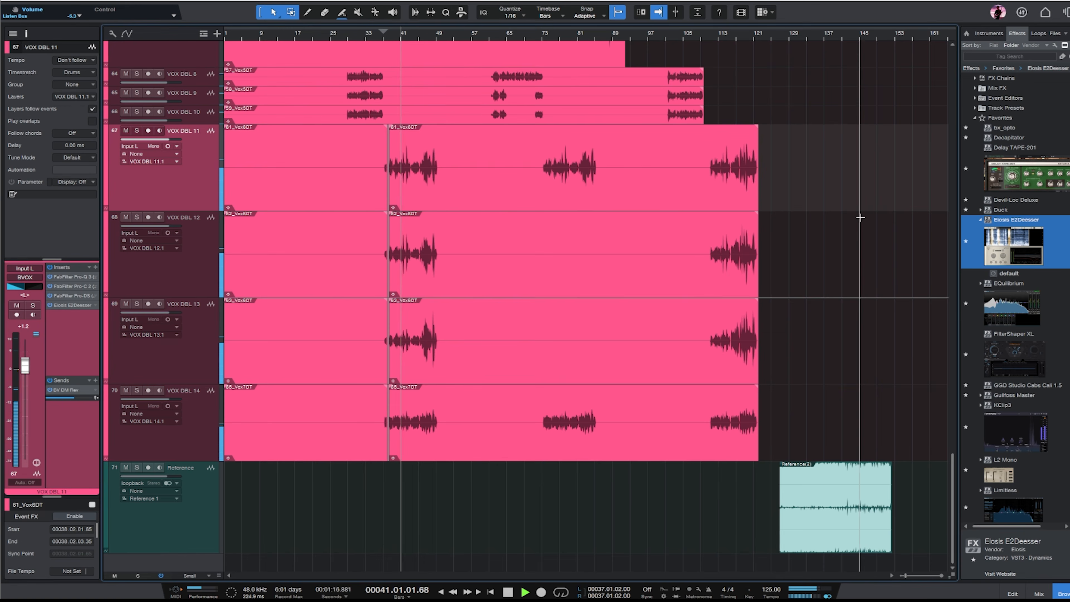
# - Lower the TrackLimit 3 threshold on the BVOX bus to about -8.9 dB and close its window
pyautogui.click(1063, 594)
pyautogui.click(1039, 594)
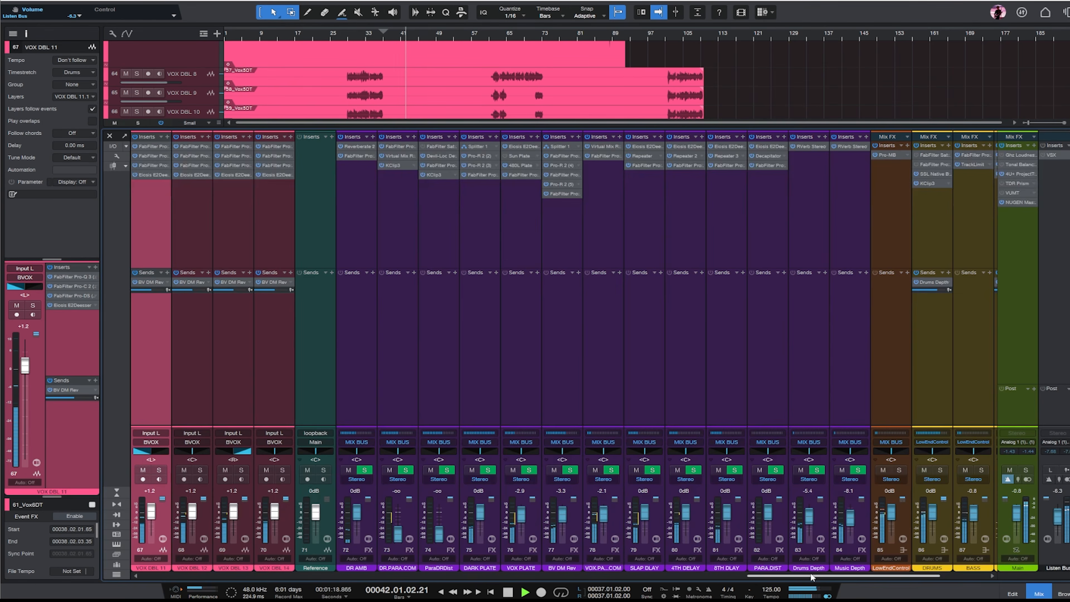
pyautogui.click(810, 573)
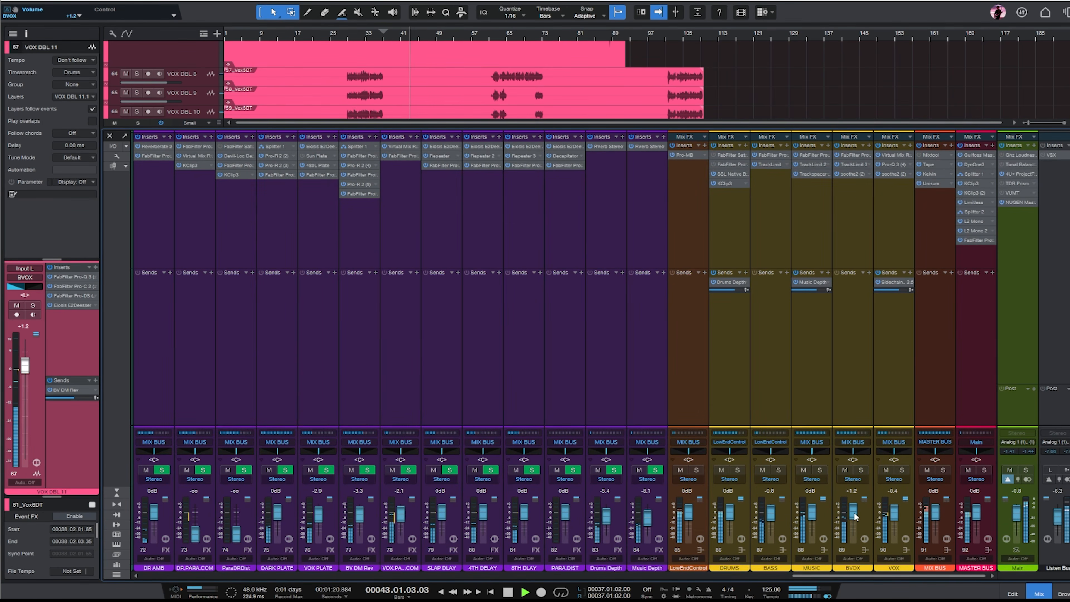
pyautogui.click(851, 164)
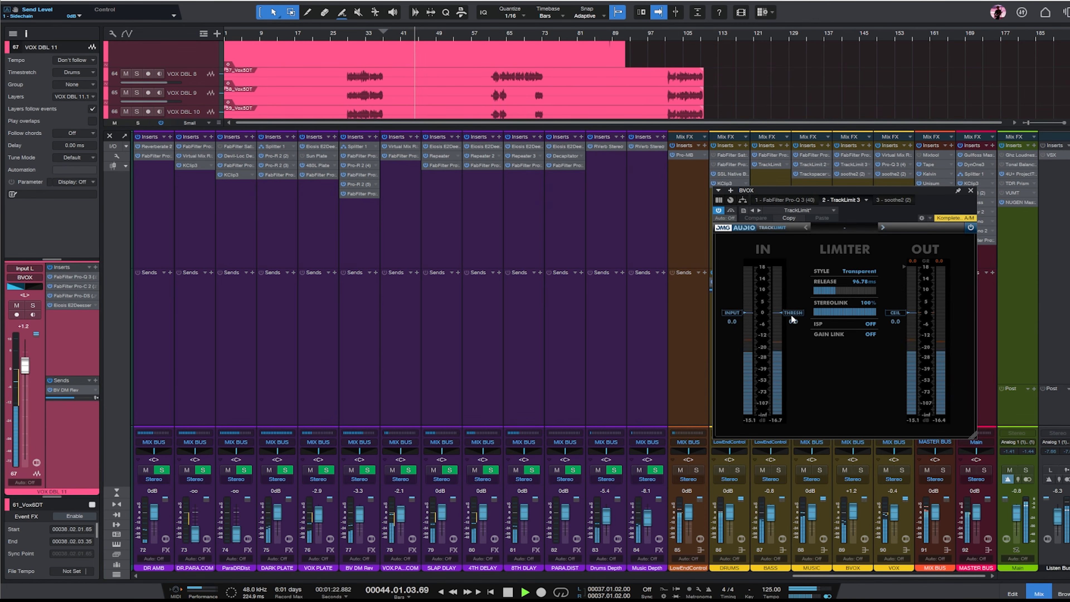
pyautogui.moveTo(792, 404); pyautogui.dragTo(801, 497)
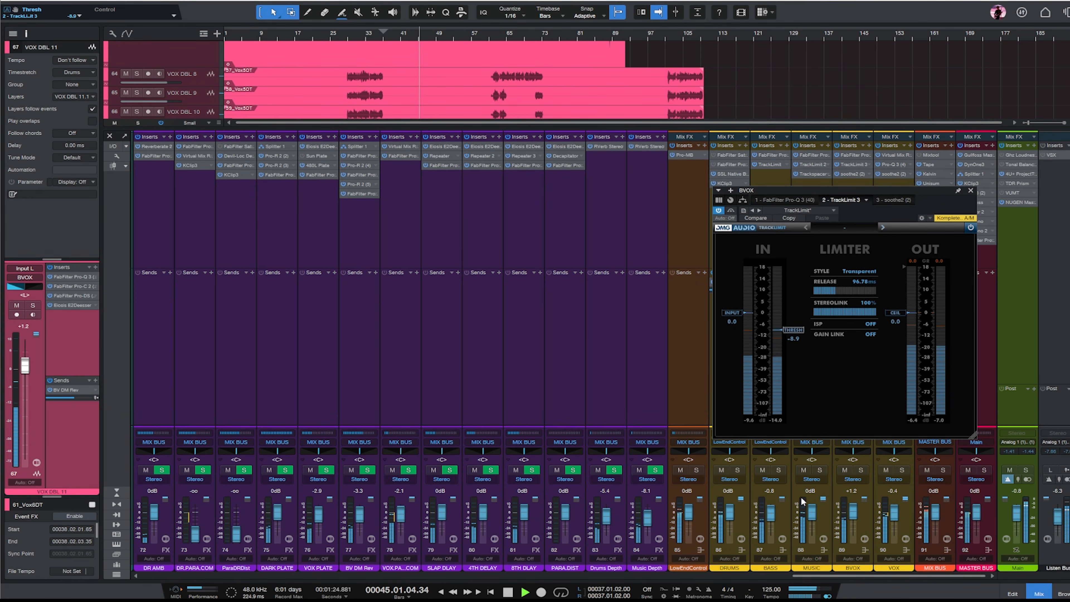
pyautogui.click(970, 191)
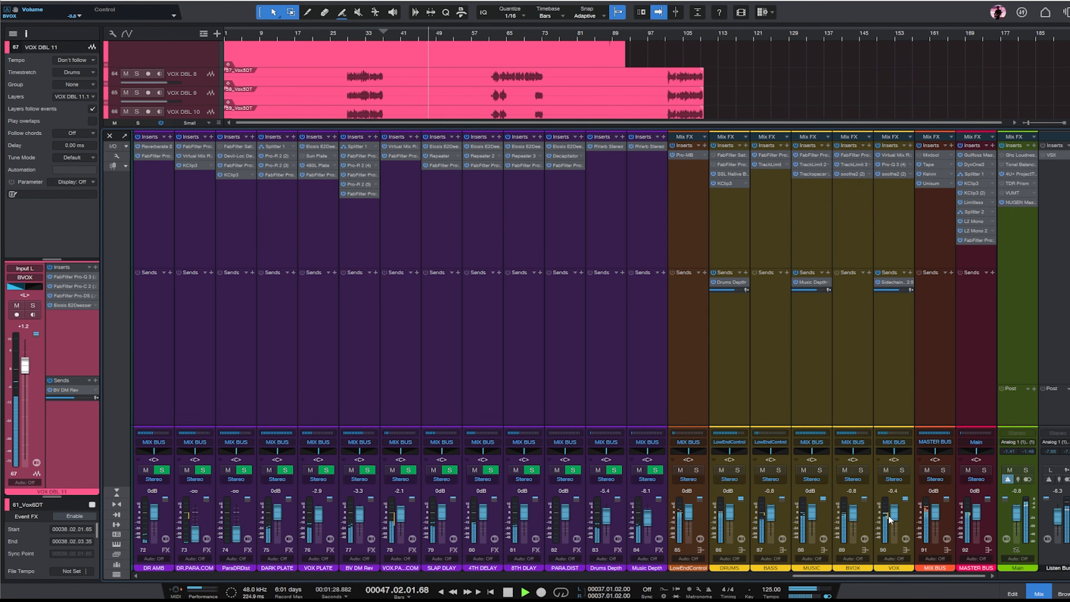
# - Set the BVOX bus level to -0.8 dB and the VOX and MUSIC buses to +0.4 dB, and hide the mixer
pyautogui.hscroll(-1, 807, 517)
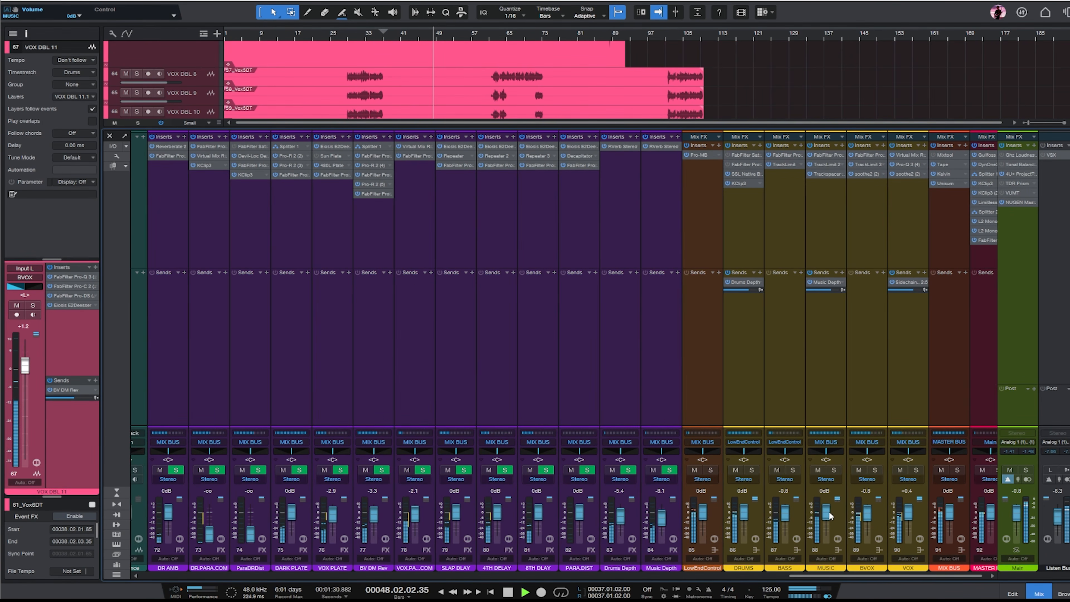
pyautogui.click(842, 211)
pyautogui.click(1046, 586)
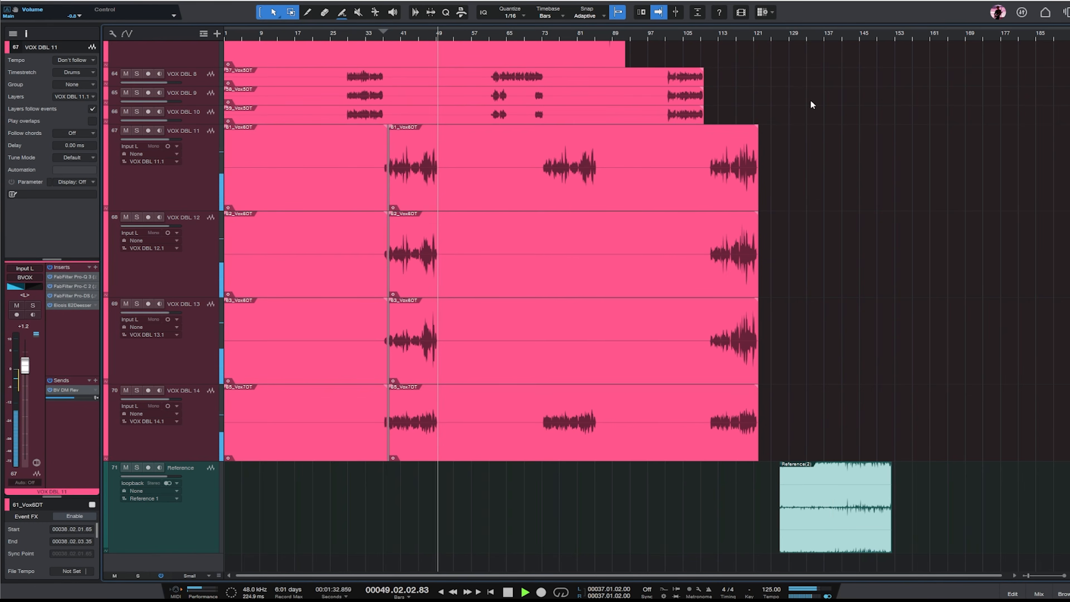
# - Play the Reference recording from bar 127 and select its track
pyautogui.click(778, 35)
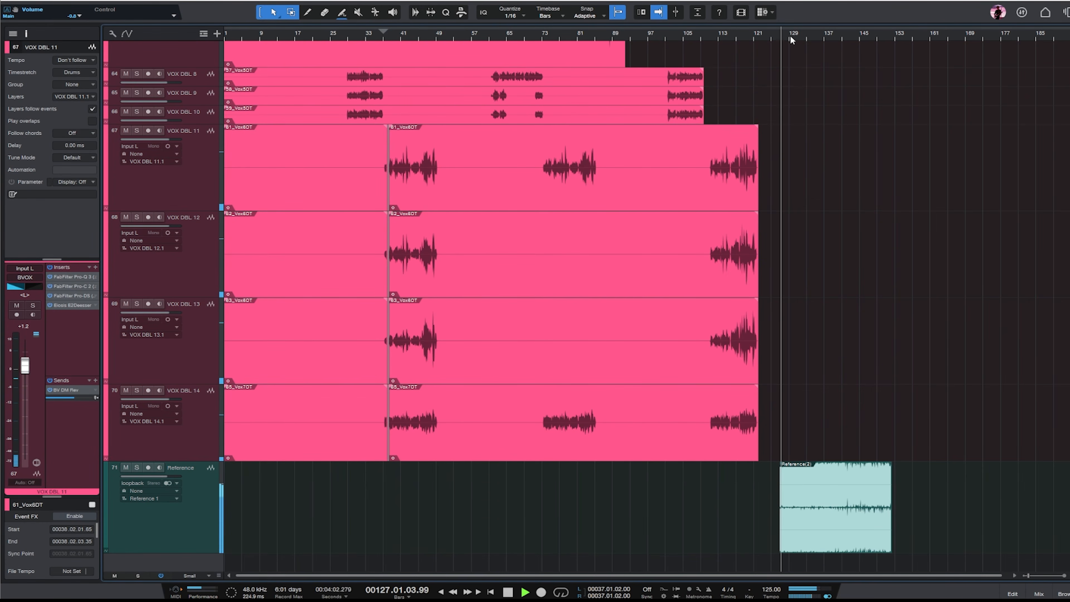
pyautogui.click(170, 514)
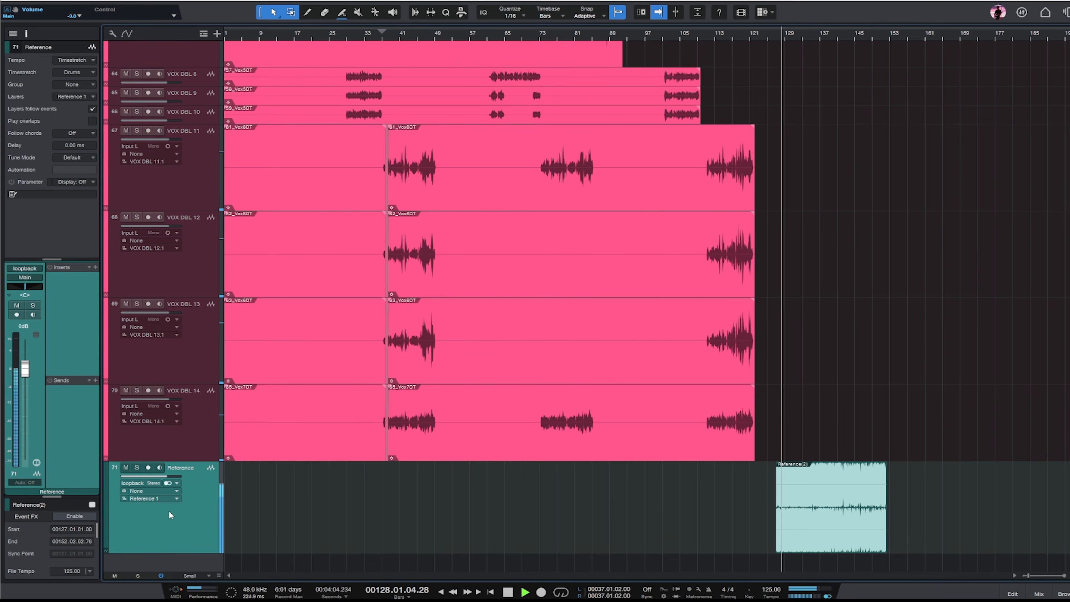
# - Search the effects browser for "span", add SPAN Plus to the Main channel's inserts and place its window in clear view
pyautogui.click(1038, 593)
pyautogui.moveTo(802, 577); pyautogui.dragTo(810, 577)
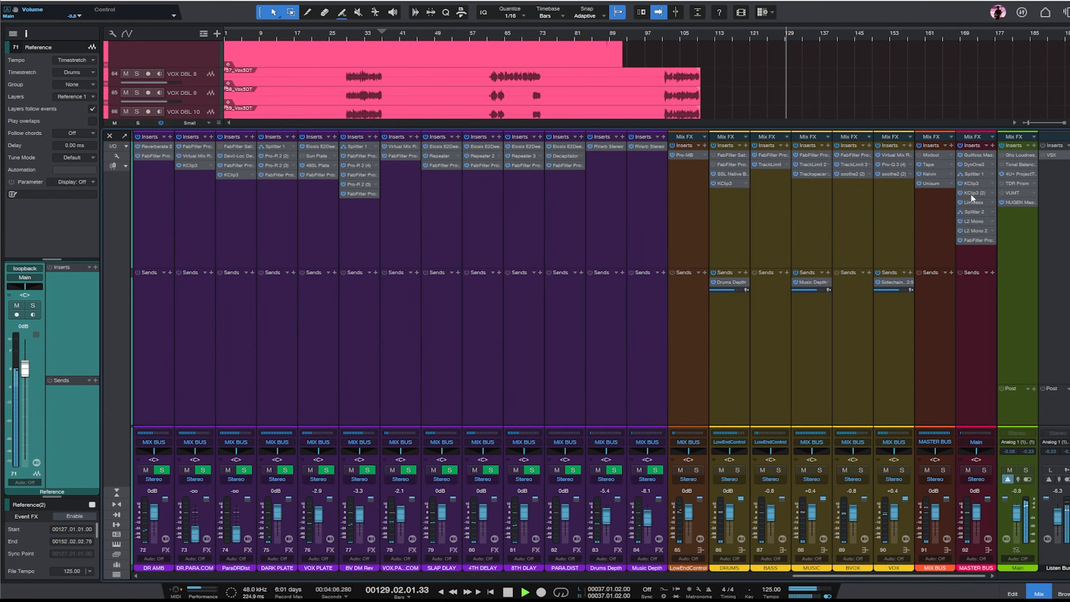
pyautogui.click(1025, 233)
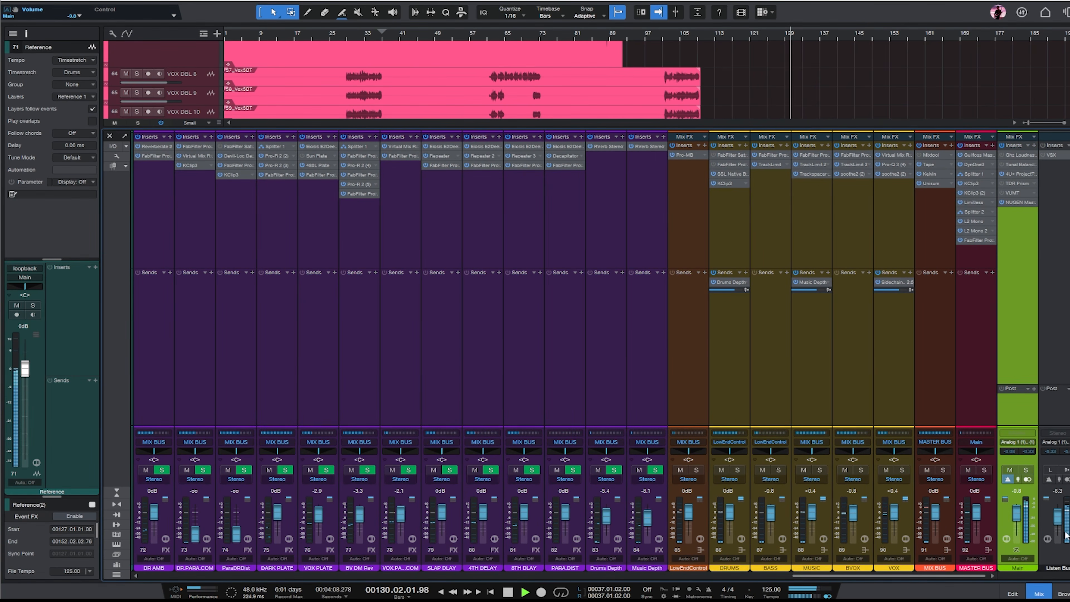
pyautogui.press('F5')
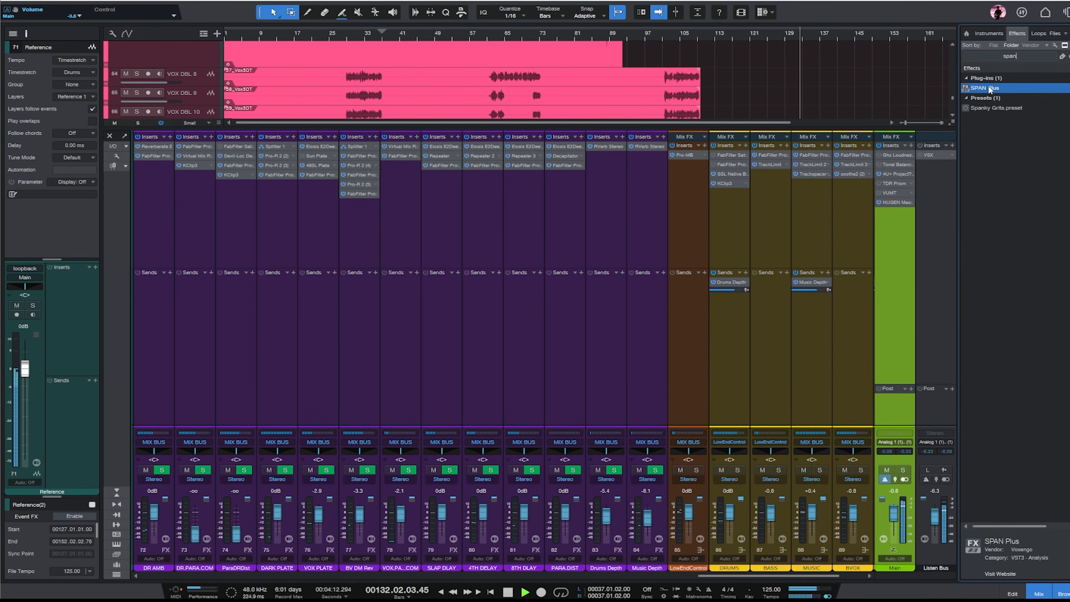
pyautogui.moveTo(999, 88); pyautogui.dragTo(900, 231)
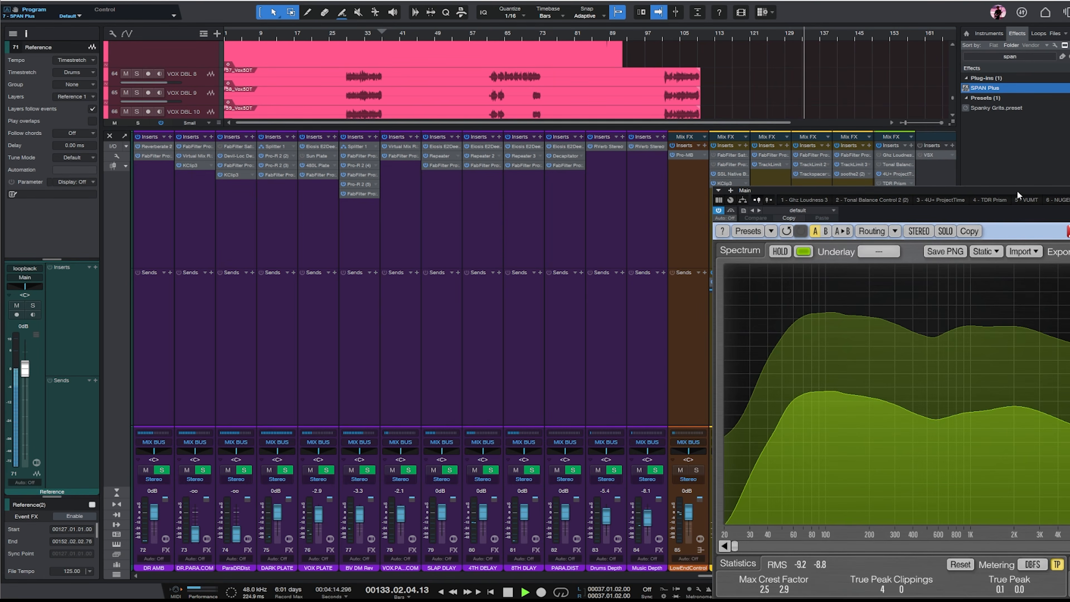
pyautogui.moveTo(1017, 188); pyautogui.dragTo(587, 115)
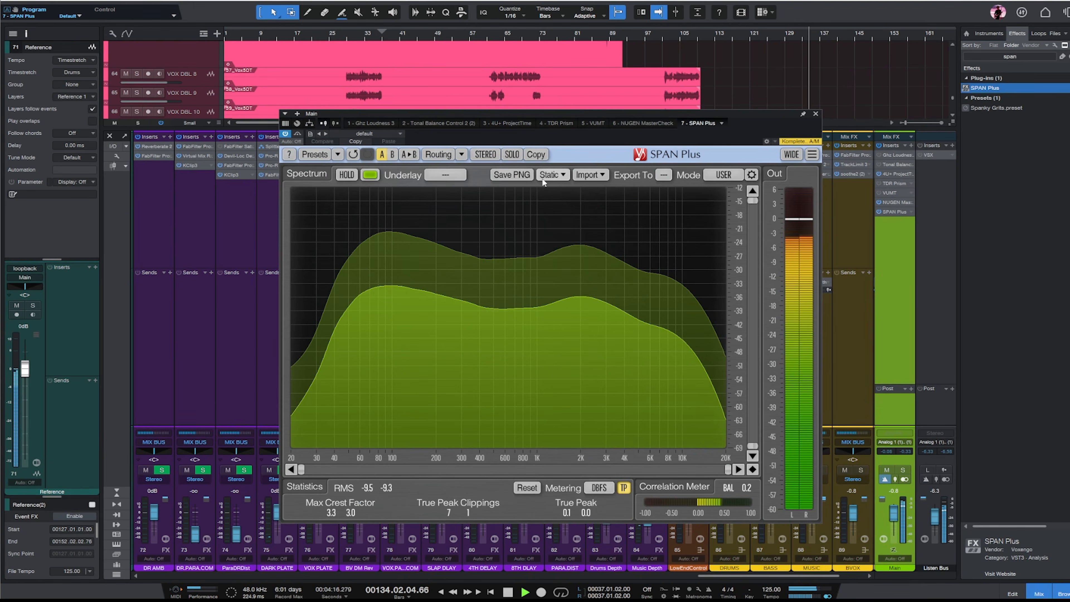
# - Capture the playing Reference as the first static spectrum in SPAN Plus and close the spectrum editor
pyautogui.click(550, 175)
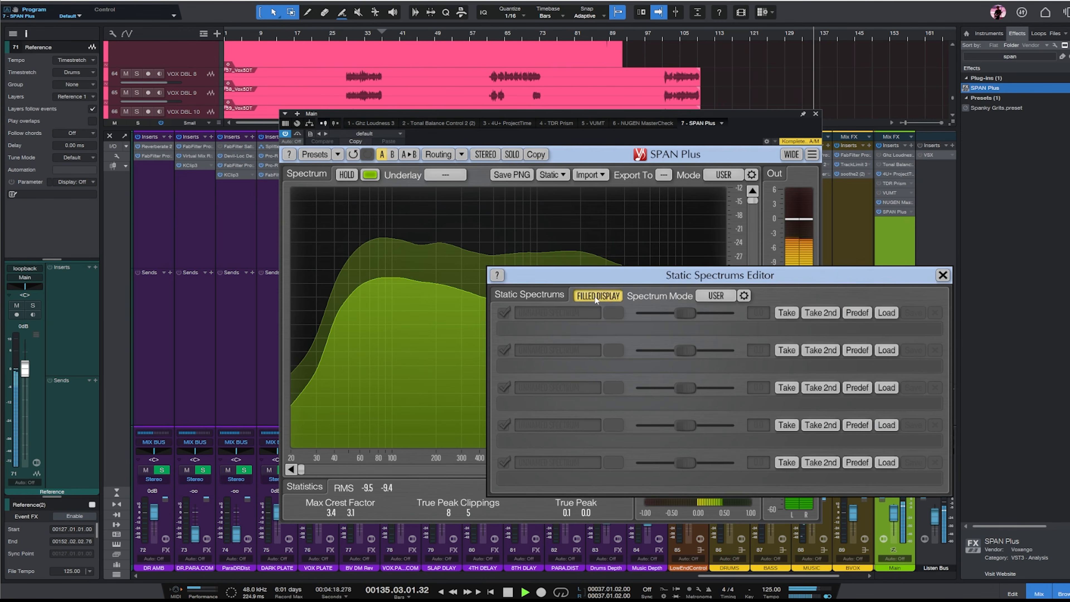
pyautogui.click(787, 312)
pyautogui.click(942, 275)
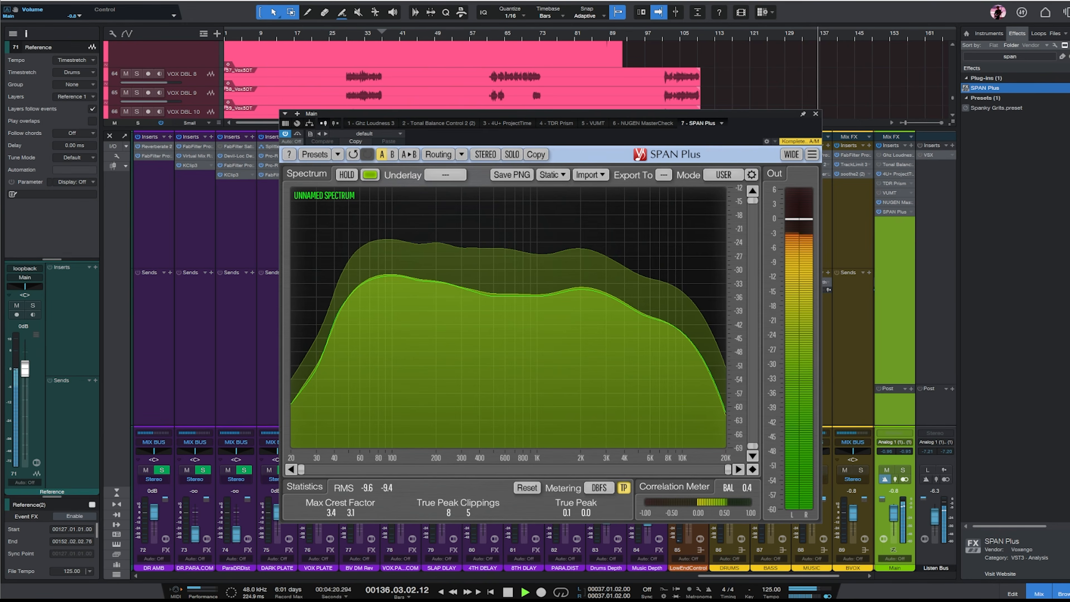
# - Hide the mixer and play the mix from bar 39 with the SPAN Plus analyzer in view
pyautogui.press('F3')
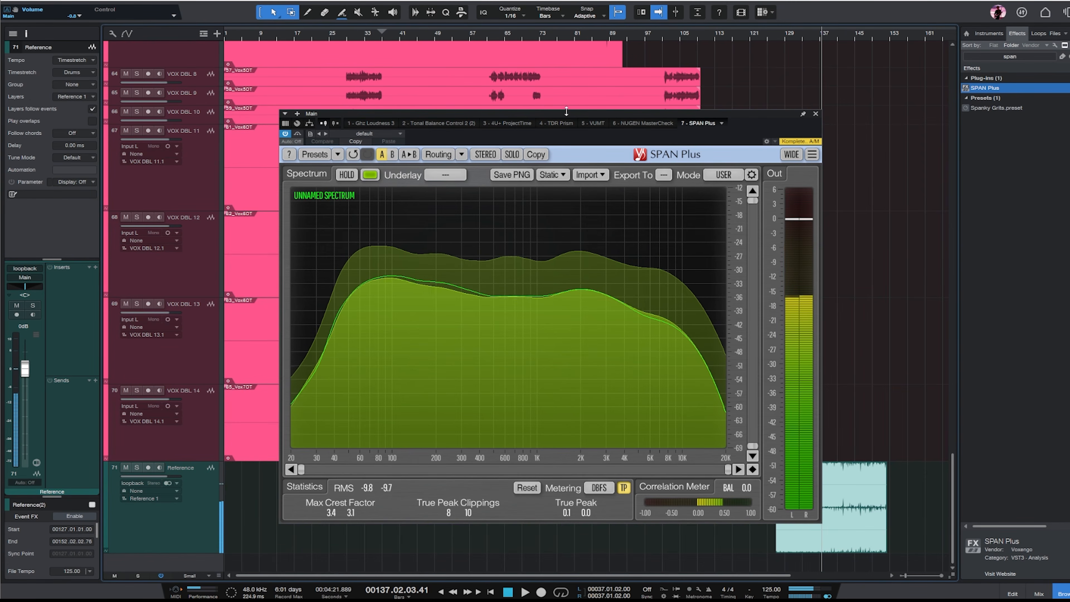
pyautogui.moveTo(573, 113); pyautogui.dragTo(753, 105)
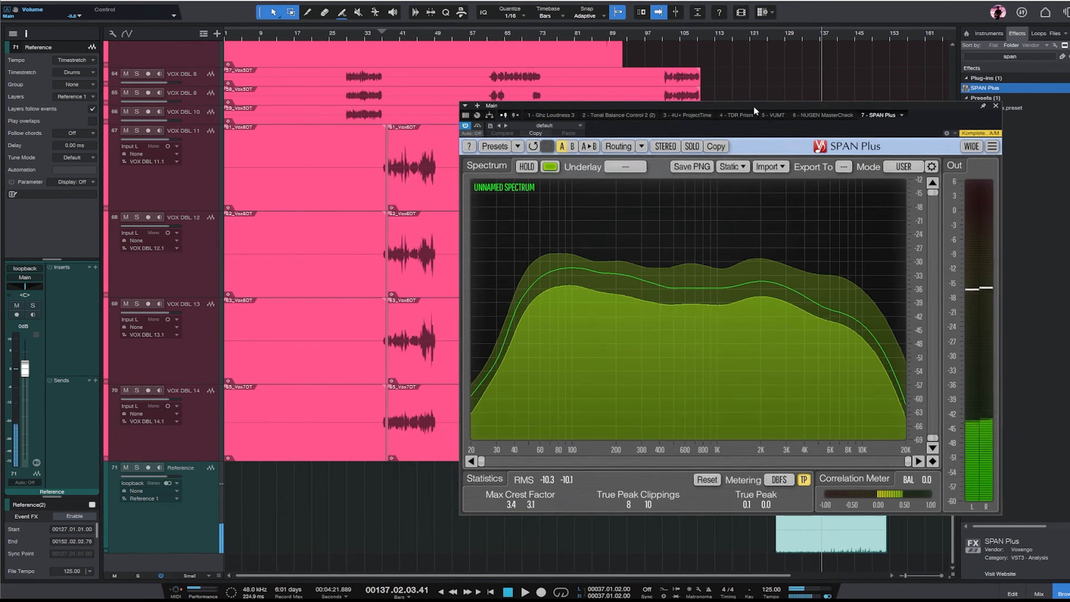
pyautogui.click(395, 32)
pyautogui.moveTo(807, 108); pyautogui.dragTo(737, 87)
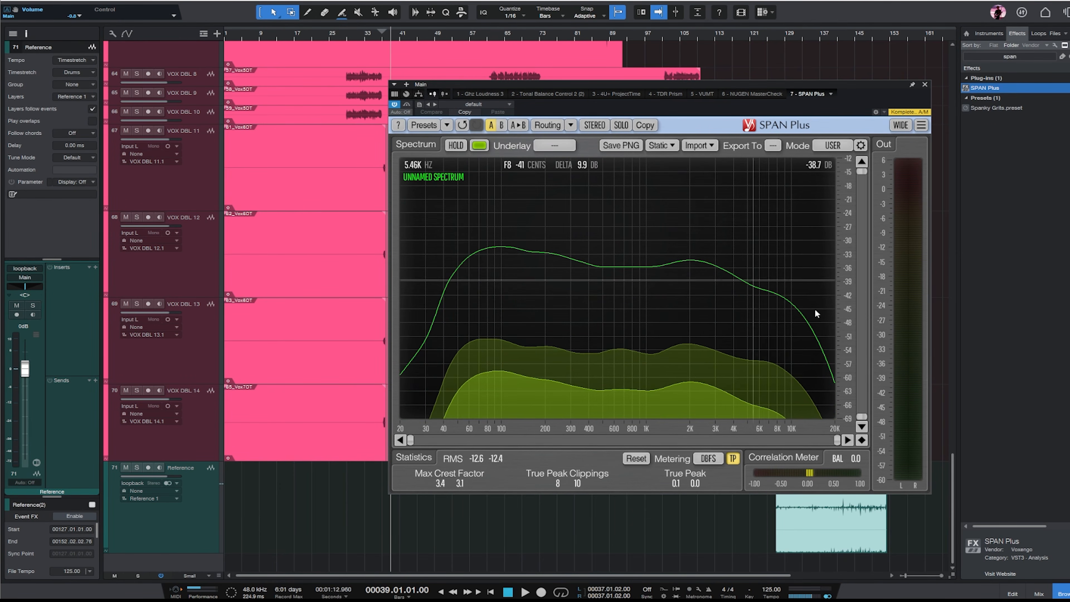
pyautogui.press('space')
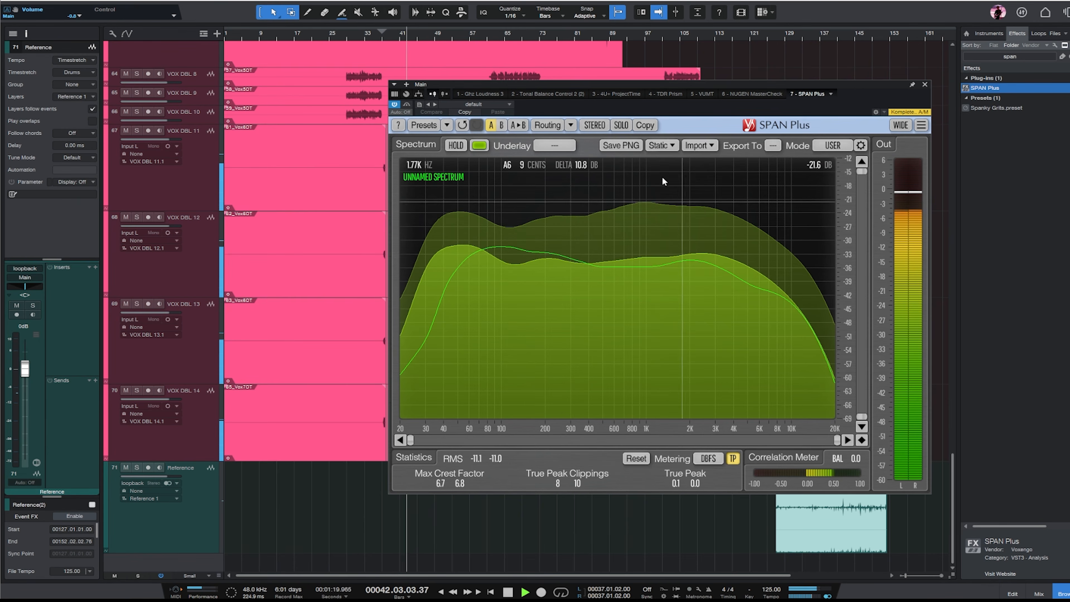
# - Capture the mix as a second static spectrum in SPAN Plus, color it red, close the spectrum editor and stop playback
pyautogui.click(668, 144)
pyautogui.click(896, 321)
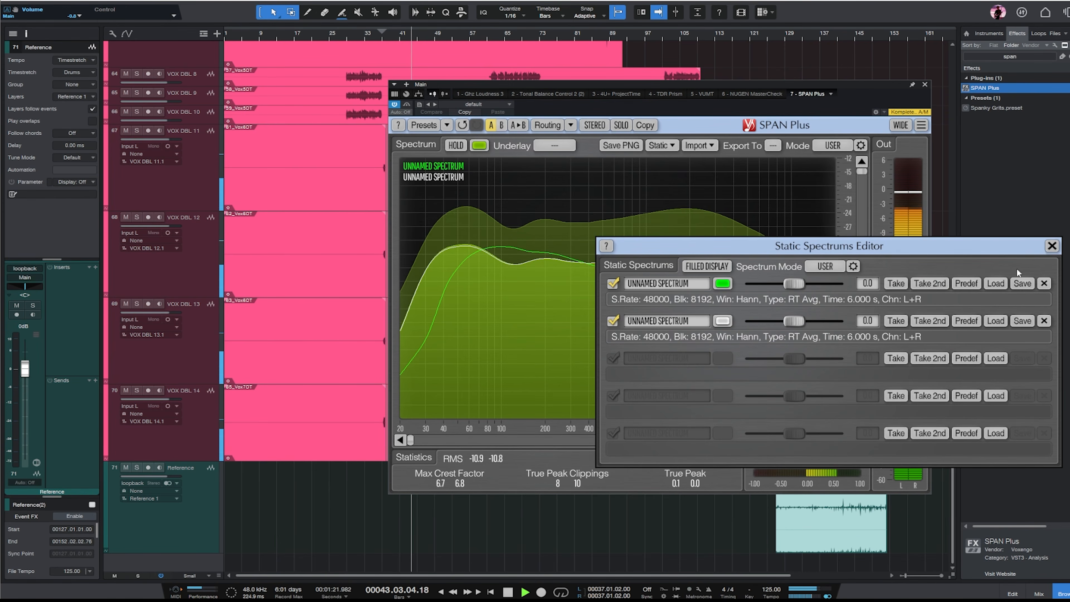
pyautogui.click(722, 321)
pyautogui.click(729, 381)
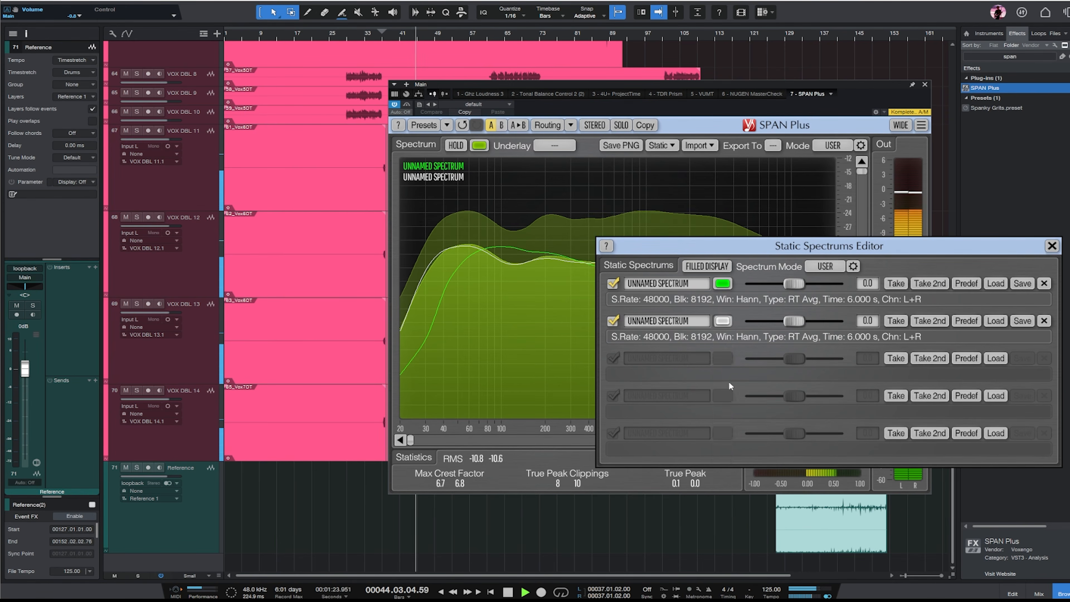
pyautogui.click(1051, 246)
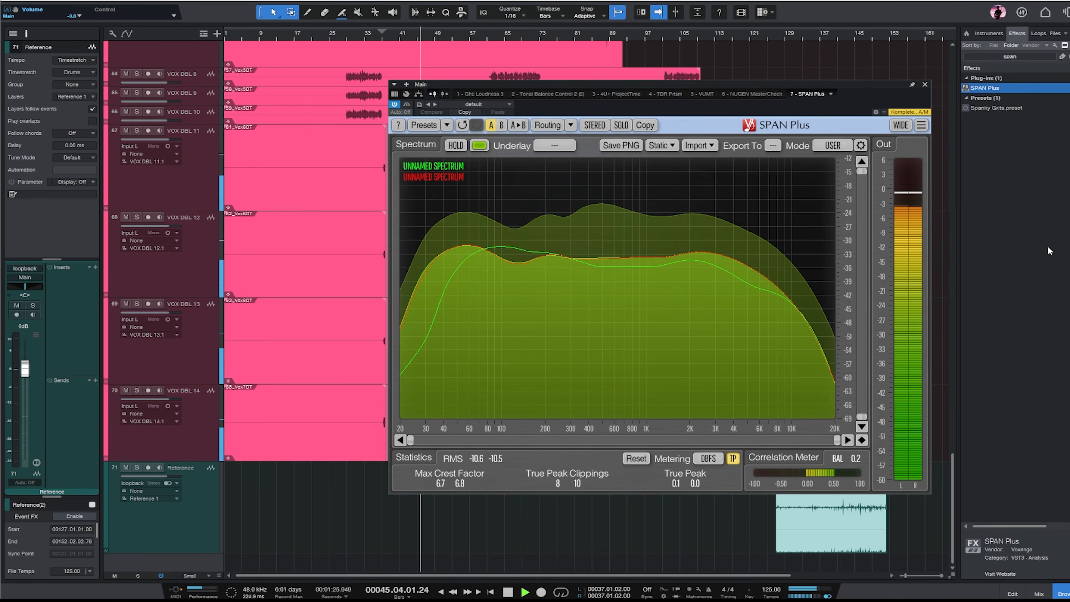
pyautogui.press('space')
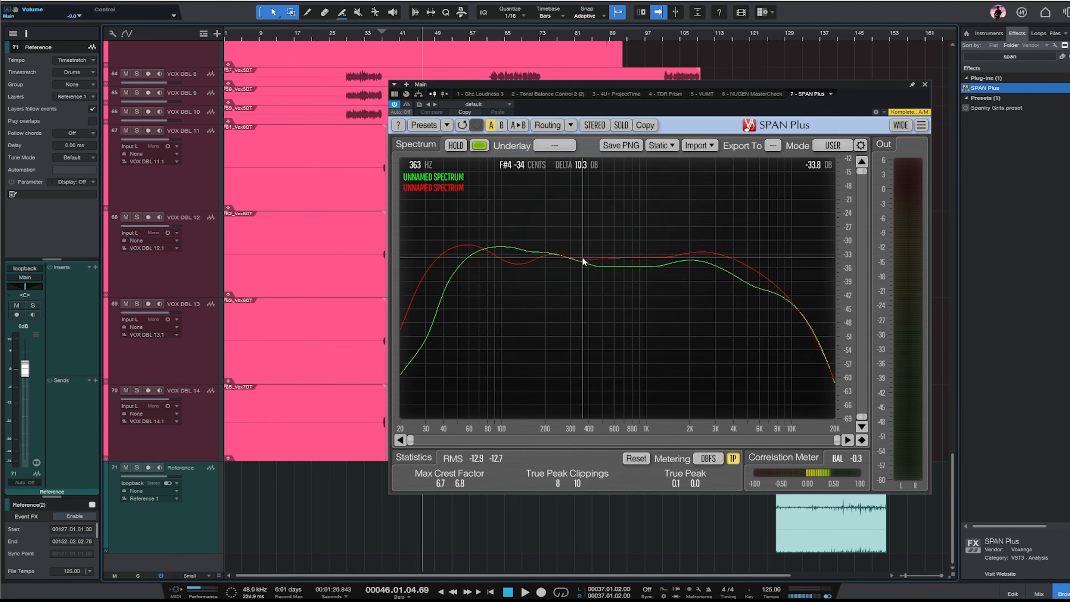
# - Clear the effects search and add Pro-Q 3 from the favorites to the Reference track
pyautogui.click(832, 549)
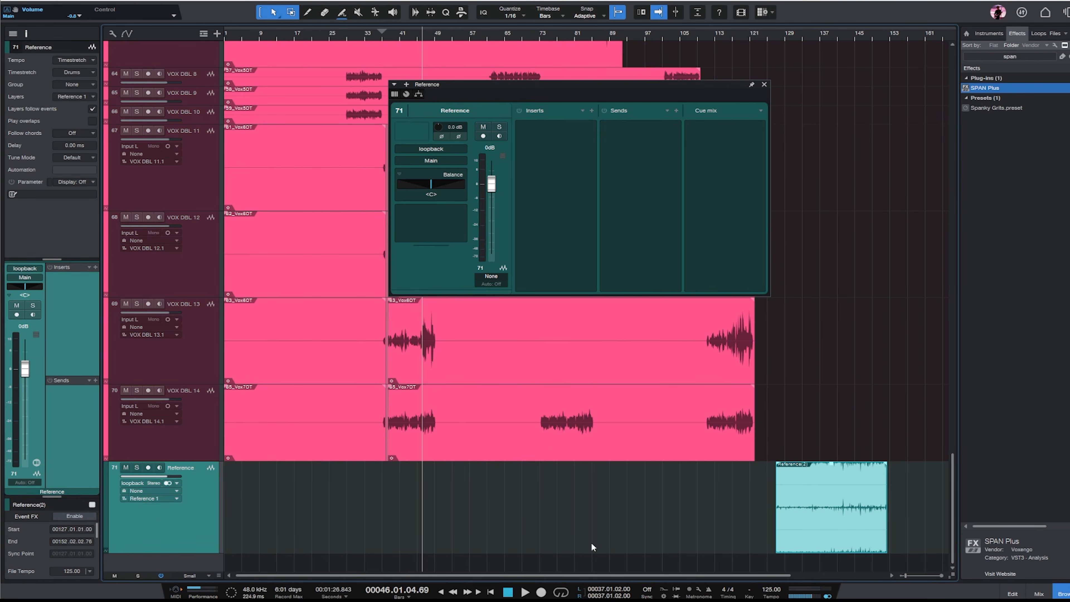
pyautogui.click(1068, 56)
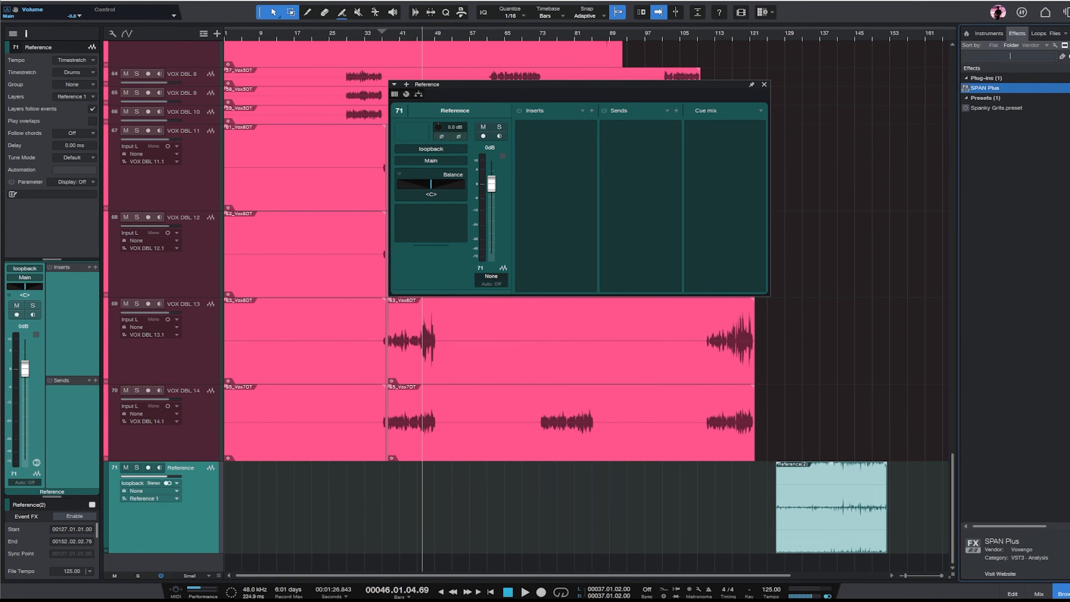
pyautogui.scroll(-10, 1037, 256)
pyautogui.scroll(-5, 1007, 343)
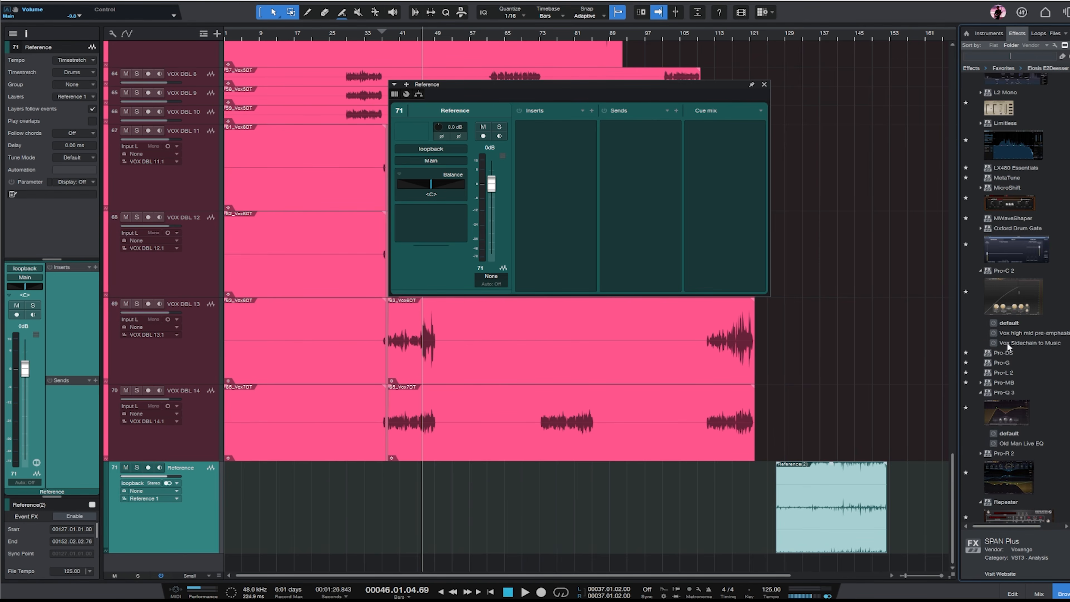
pyautogui.moveTo(1006, 415); pyautogui.dragTo(172, 519)
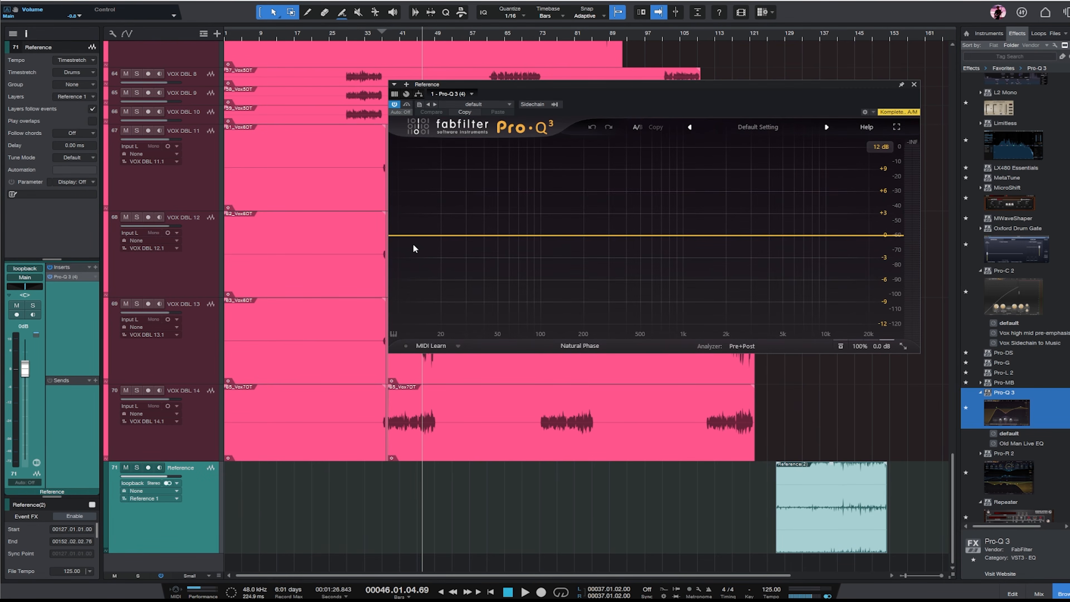
# - Shape the Reference EQ with about +1.35 dB at 45 Hz, -1.41 dB at 146 Hz and a +1.83 dB high shelf at 740 Hz
pyautogui.moveTo(489, 235); pyautogui.dragTo(488, 227)
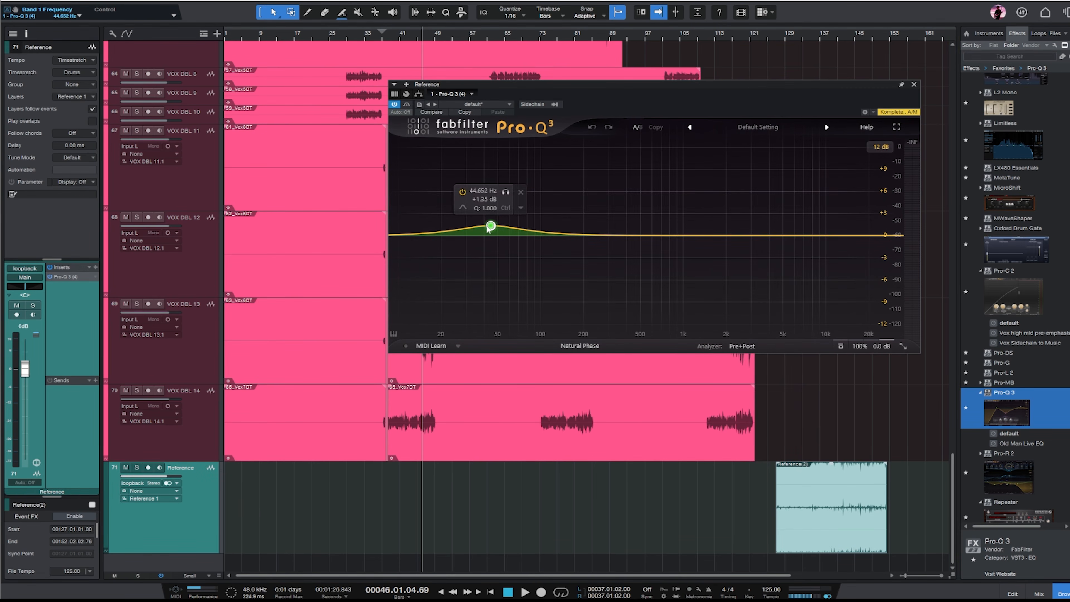
pyautogui.moveTo(564, 235); pyautogui.dragTo(561, 246)
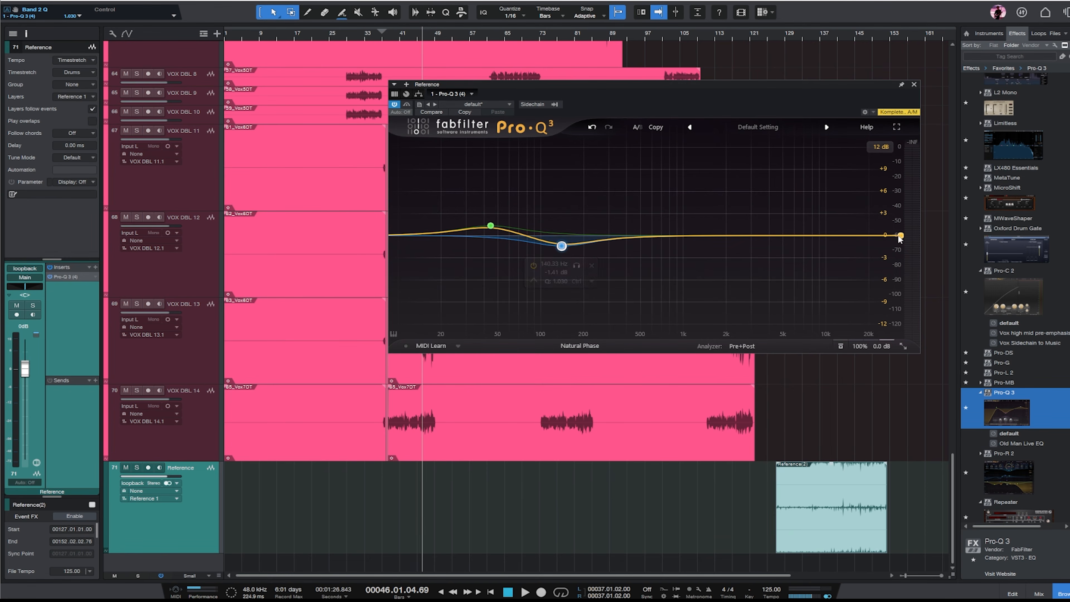
pyautogui.moveTo(900, 237); pyautogui.dragTo(661, 231)
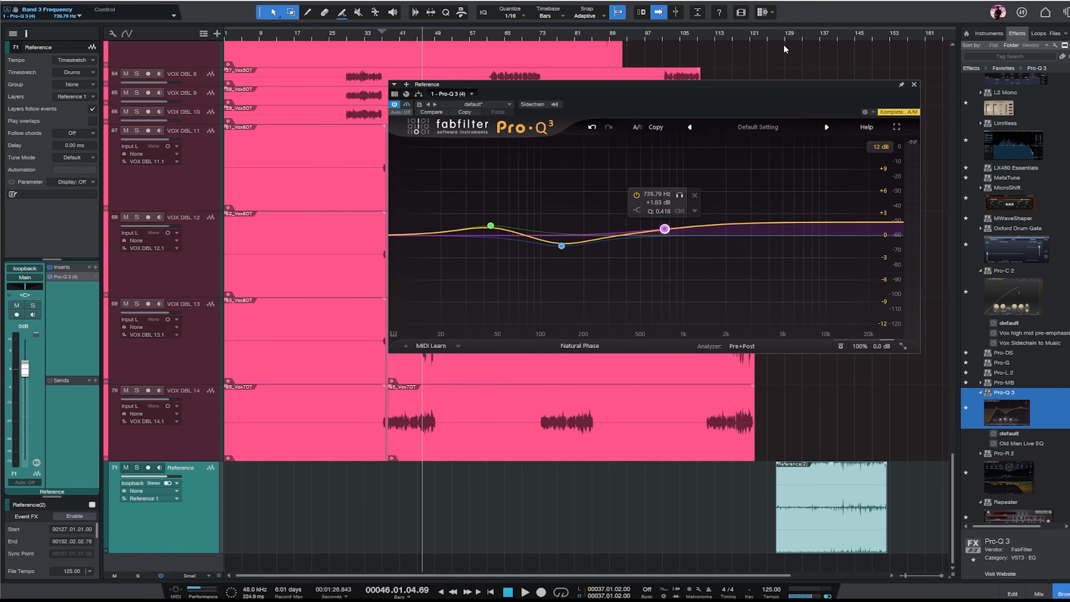
# - Play the equalized Reference track from bar 126, show the mixer and move the Pro-Q 3 window off the output channels
pyautogui.click(779, 27)
pyautogui.press('space')
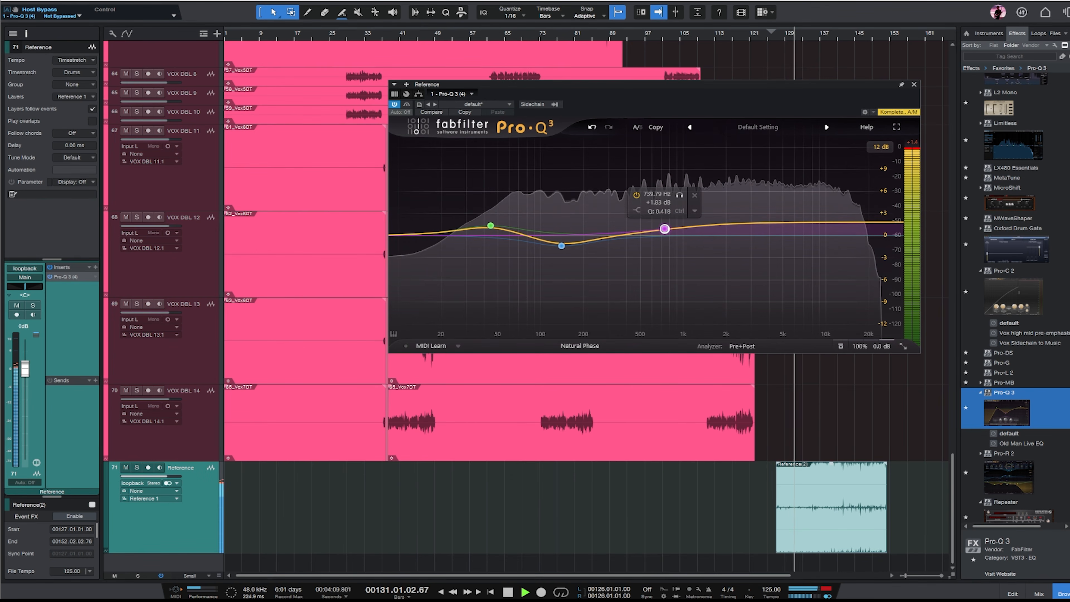
pyautogui.press('F3')
pyautogui.moveTo(911, 86); pyautogui.dragTo(436, 147)
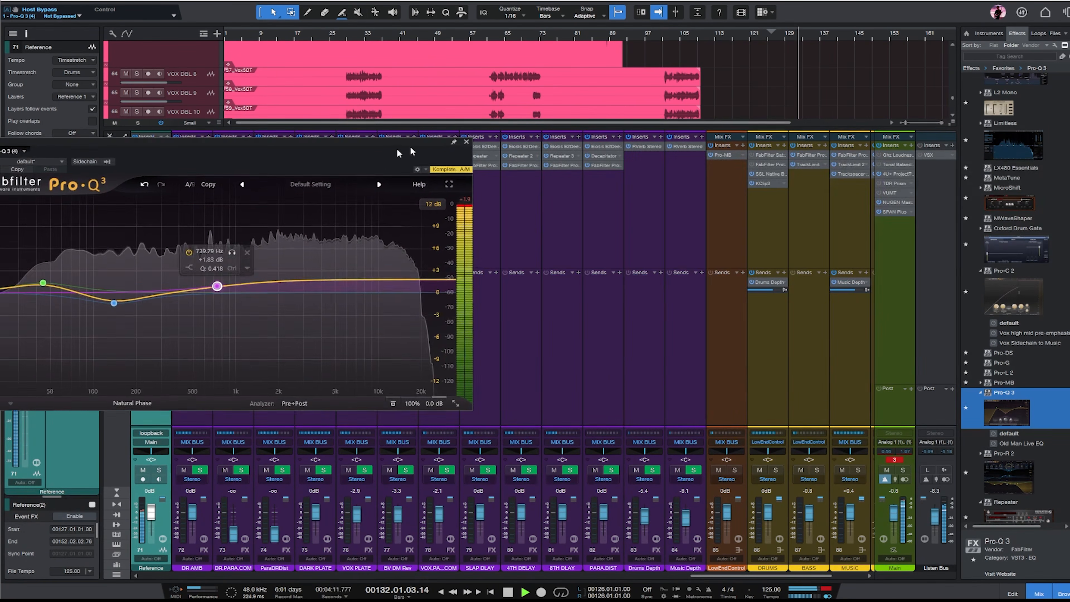
# - Compare the equalized Reference with the captured curves in SPAN Plus on the Main output, closing the Reference track's Pro-Q 3 window
pyautogui.click(892, 210)
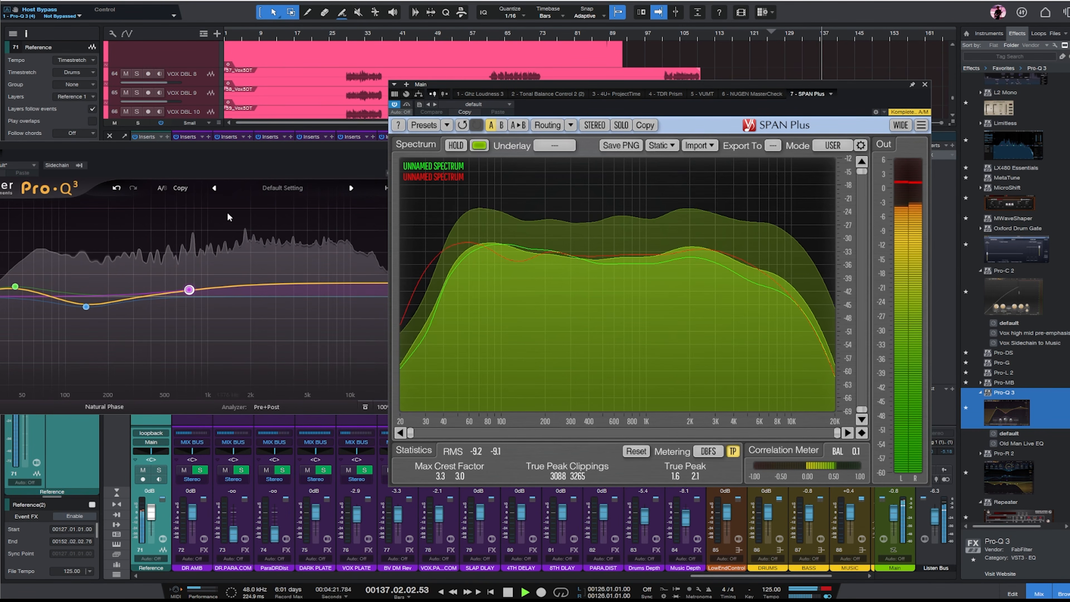
pyautogui.moveTo(238, 145); pyautogui.dragTo(401, 329)
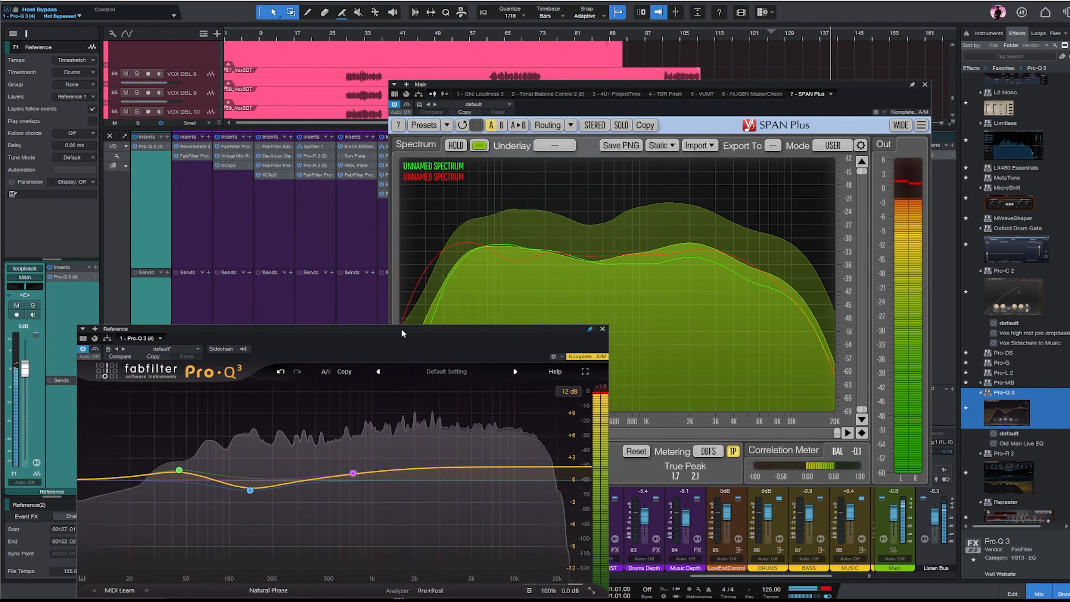
pyautogui.click(603, 330)
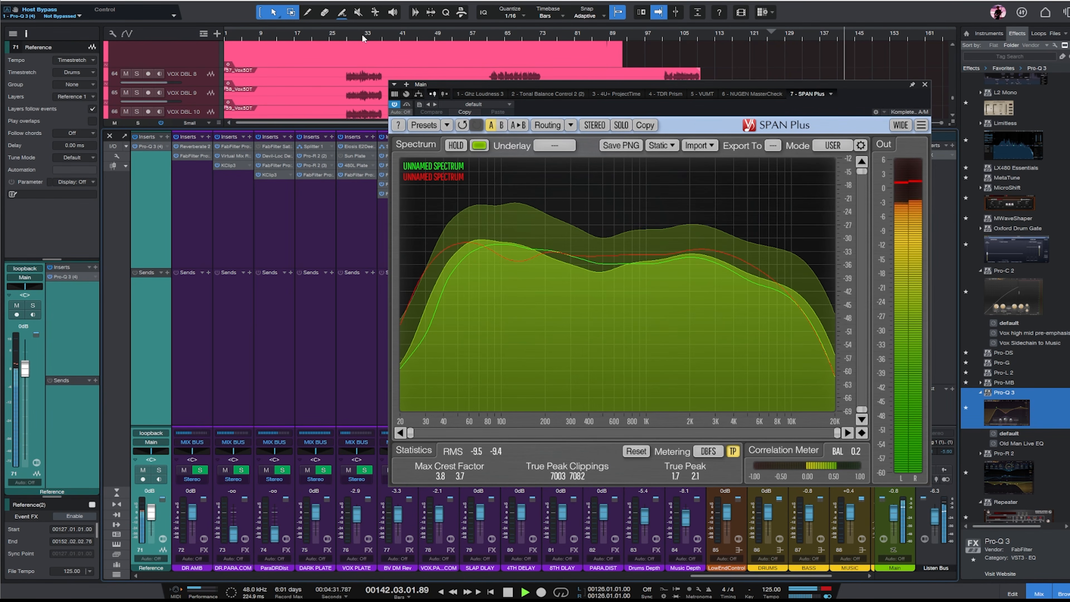
# - Play the mix from about bar 29 and again from about bar 36 in SPAN Plus, and close the analyzer
pyautogui.click(349, 34)
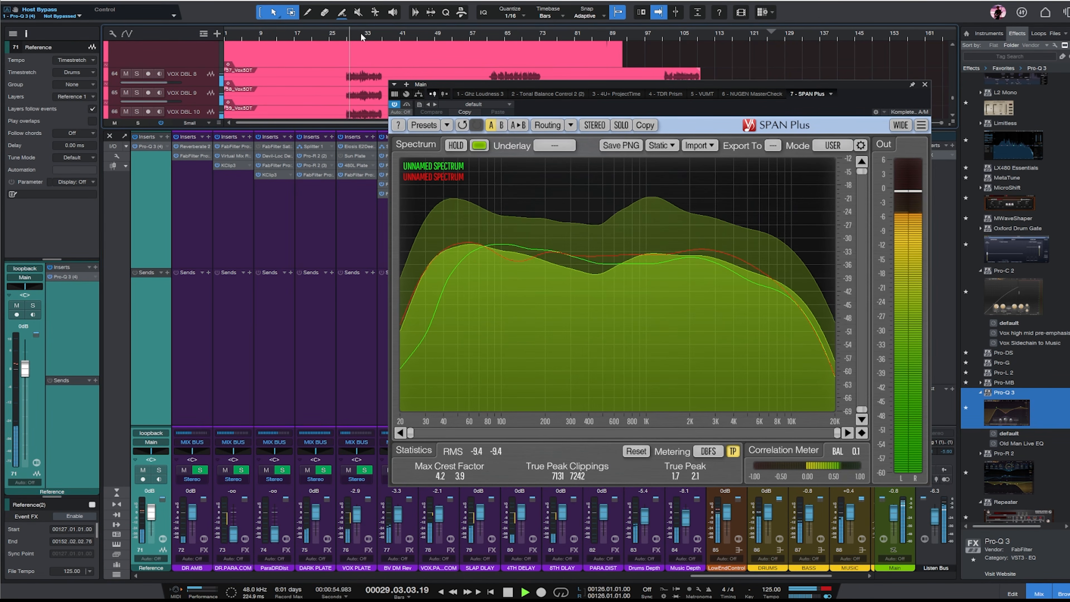
pyautogui.click(381, 36)
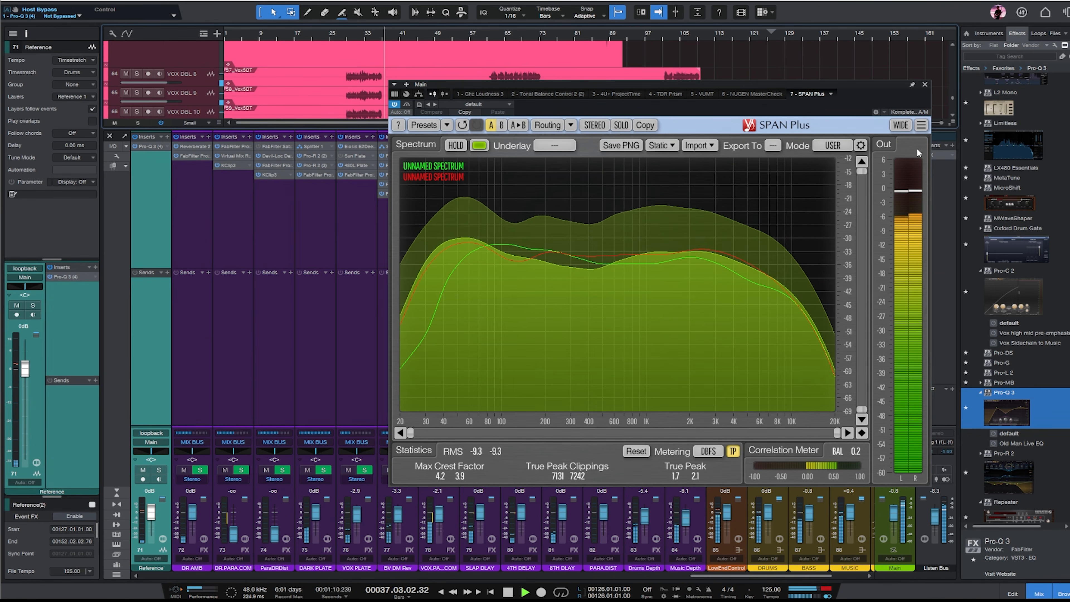
pyautogui.click(926, 85)
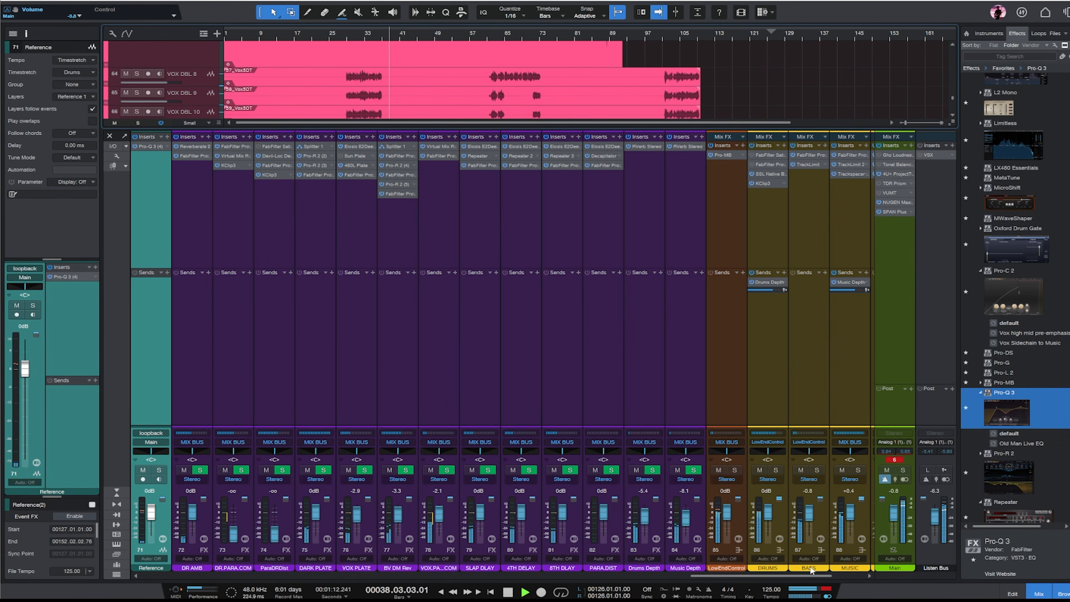
# - Solo the BASS bus and add a Pro-Q 3 from the favorites after the existing inserts on the BASS LOWS channel
pyautogui.moveTo(811, 573); pyautogui.dragTo(841, 574)
pyautogui.click(655, 470)
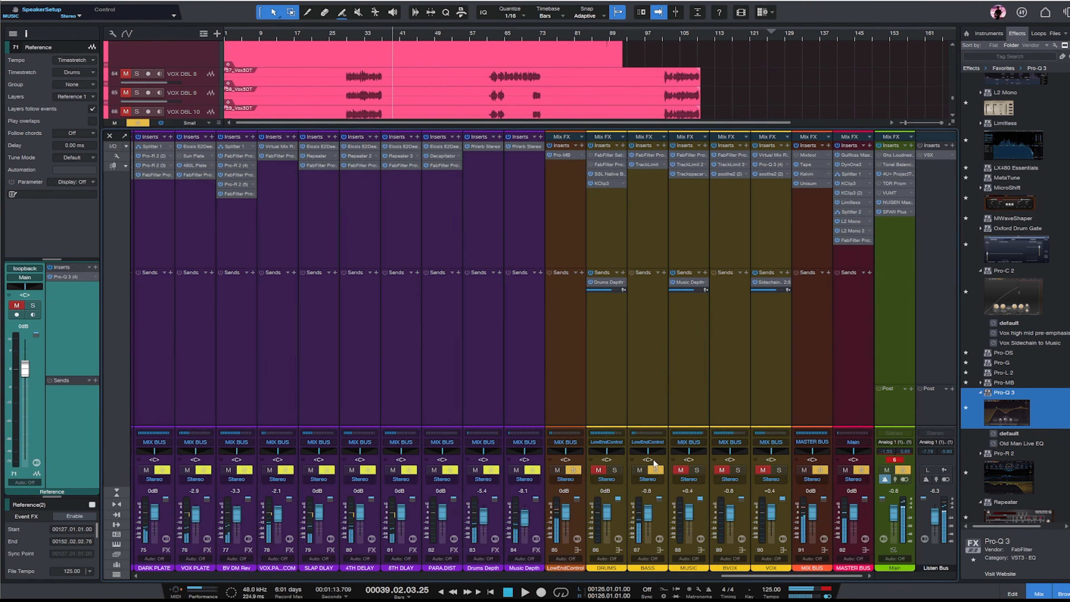
pyautogui.click(640, 214)
pyautogui.moveTo(742, 577); pyautogui.dragTo(274, 587)
pyautogui.click(286, 246)
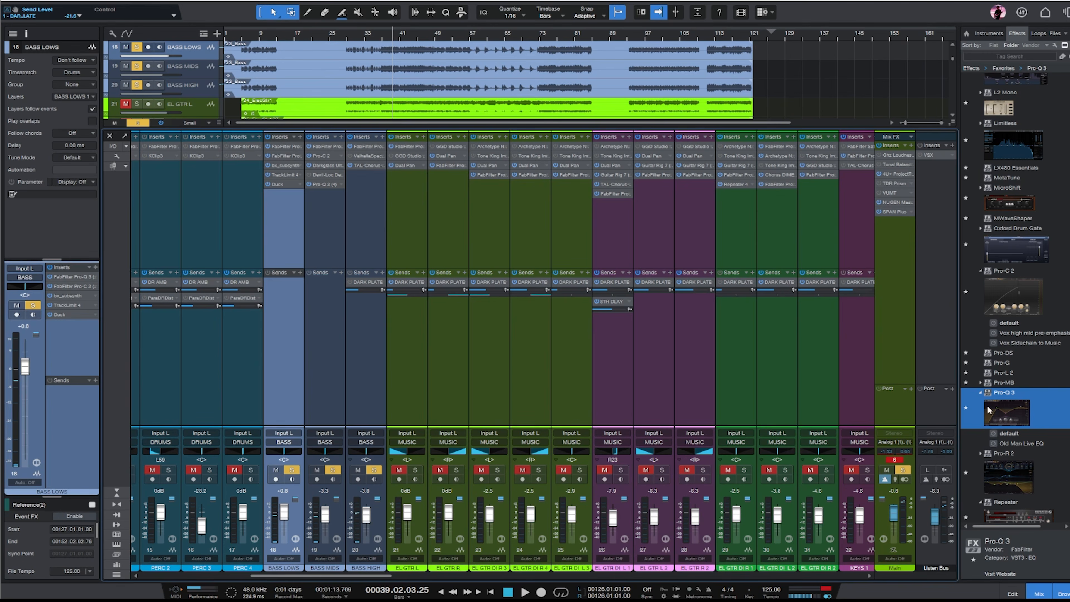
pyautogui.moveTo(988, 409); pyautogui.dragTo(386, 258)
pyautogui.moveTo(285, 204); pyautogui.dragTo(284, 205)
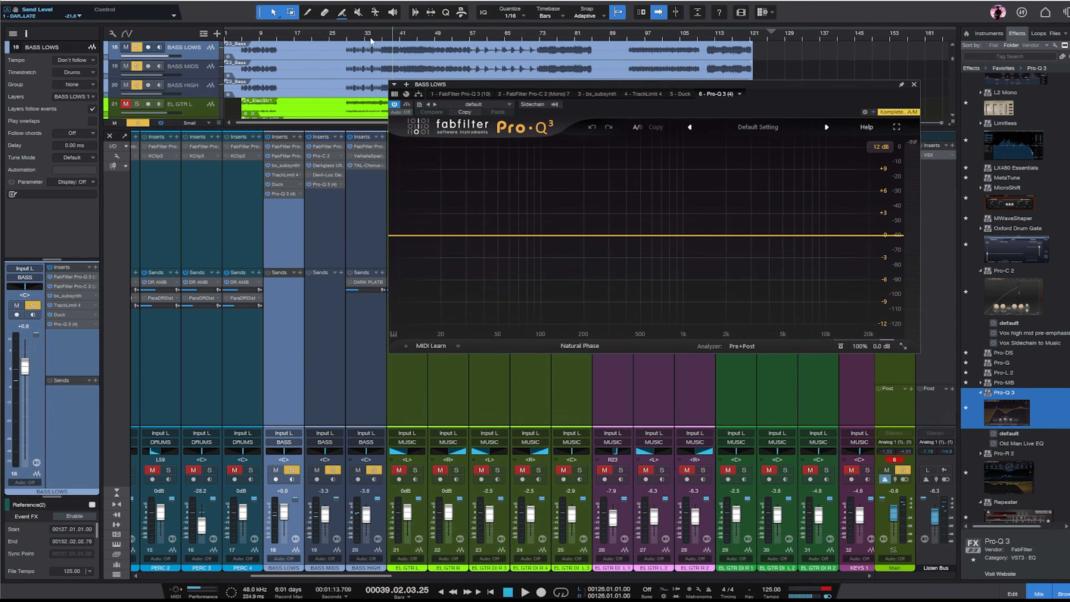
# - Create a 12 dB/oct low cut at about 48 Hz in the BASS LOWS Pro-Q 3 and play from bar 29
pyautogui.click(346, 40)
pyautogui.moveTo(392, 236); pyautogui.dragTo(497, 225)
pyautogui.press('space')
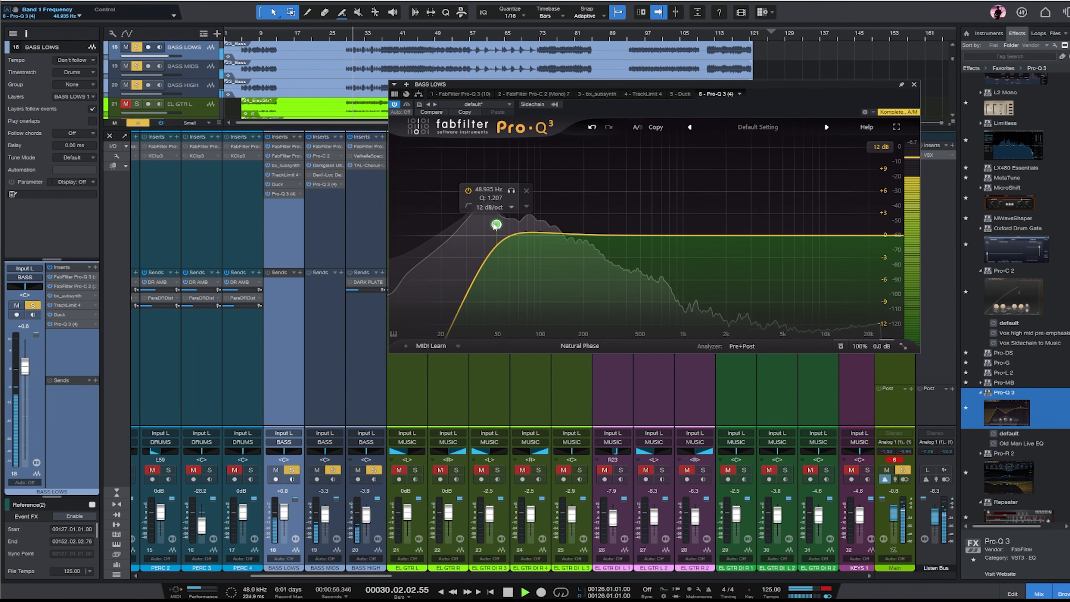
# - Take the BASS LOWS, BASS MIDS and BASS HIGH channels out of solo to hear the bass in the full mix
pyautogui.click(291, 470)
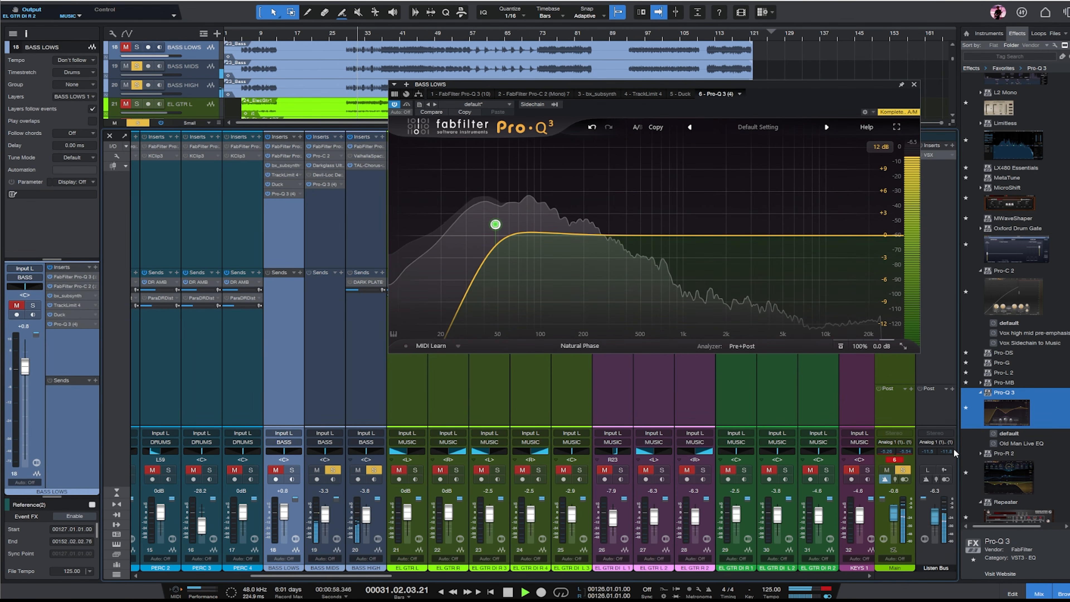
pyautogui.click(333, 470)
pyautogui.click(373, 470)
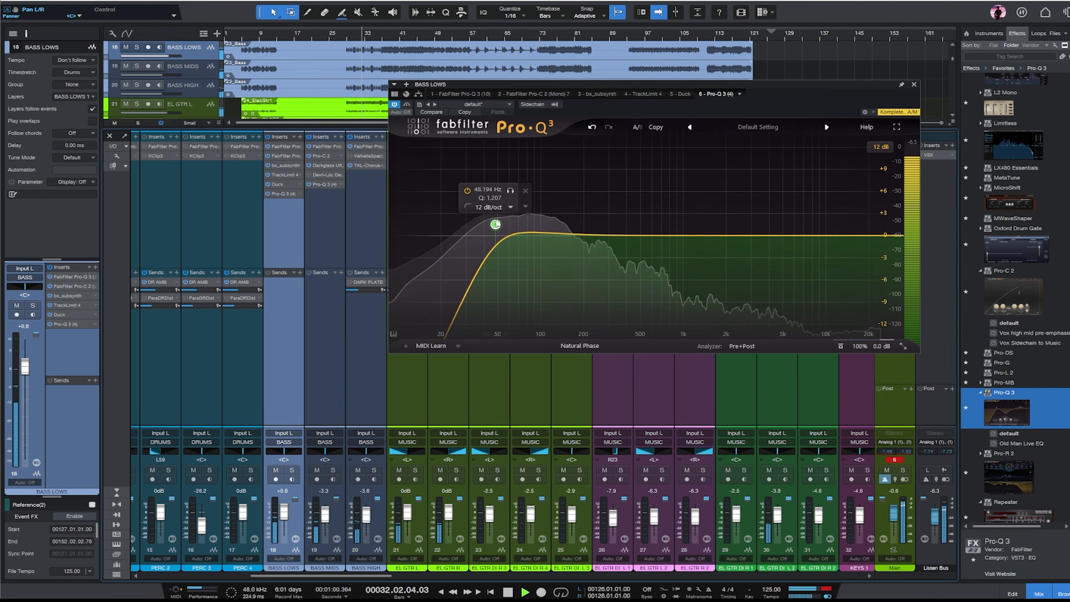
# - Lower the BASS LOWS low cut to about 43 Hz, keep Natural Phase processing, and close the Pro-Q 3 window
pyautogui.moveTo(496, 225); pyautogui.dragTo(489, 224)
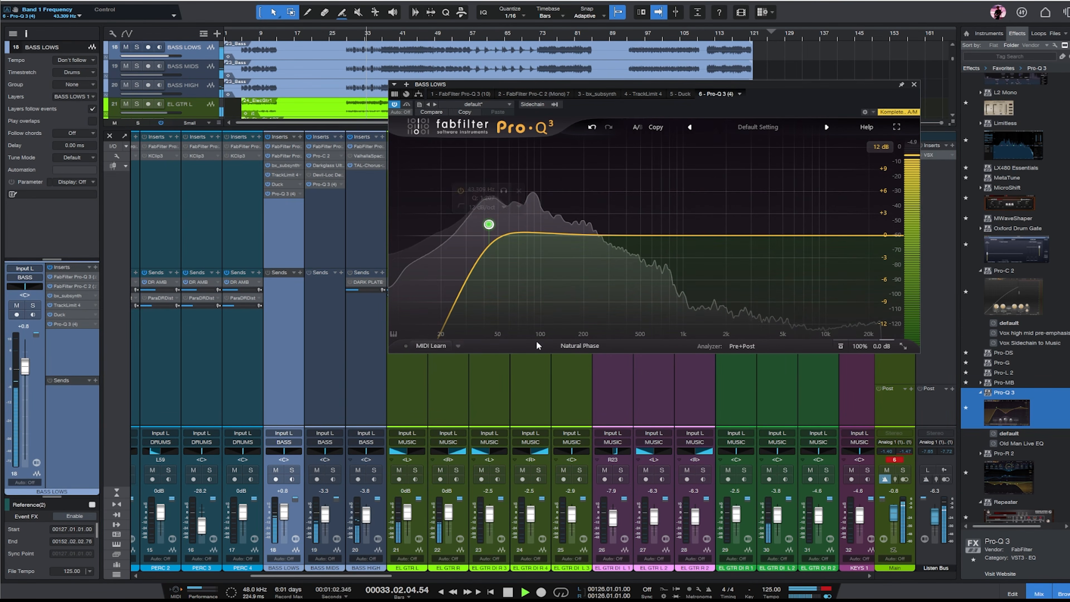
pyautogui.click(580, 345)
pyautogui.click(580, 363)
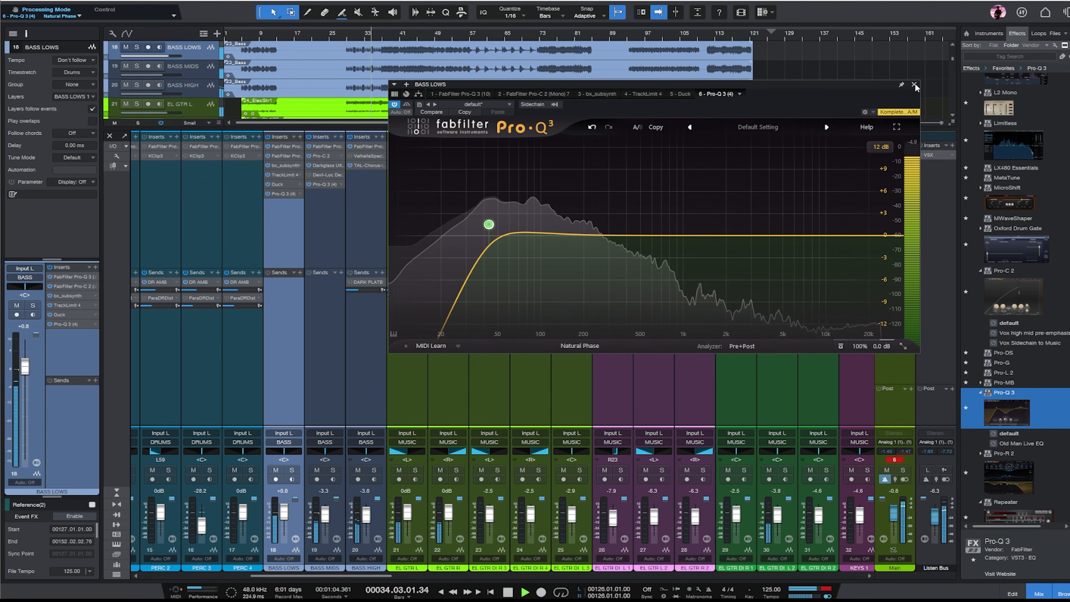
pyautogui.click(913, 84)
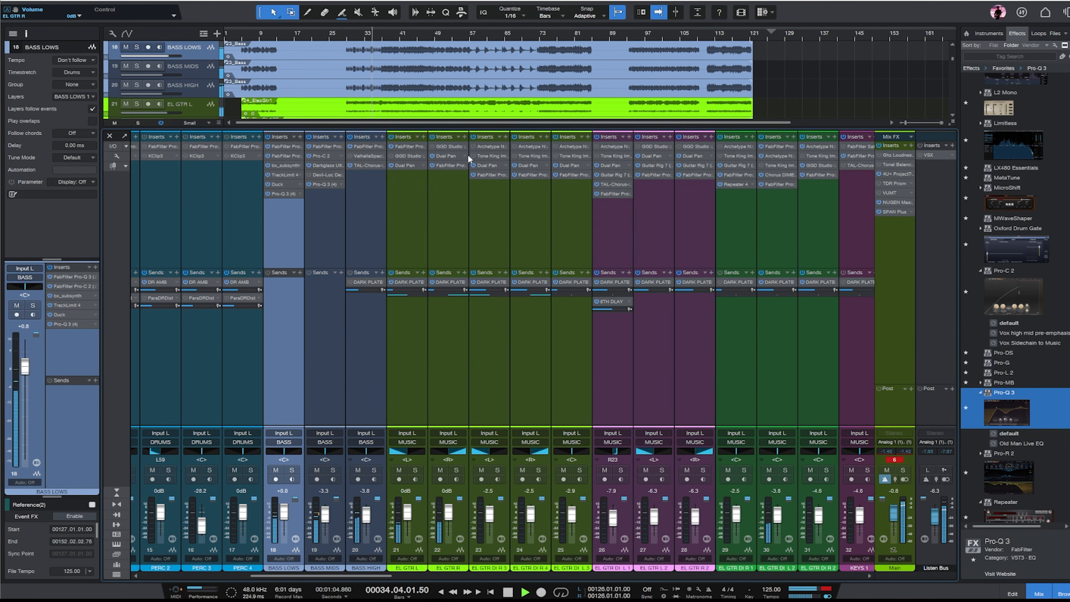
# - Hide the mixer, play from about bar 38, and select the Reference track at the end of the arrangement
pyautogui.click(1028, 588)
pyautogui.click(390, 36)
pyautogui.press('w')
pyautogui.scroll(-18, 686, 184)
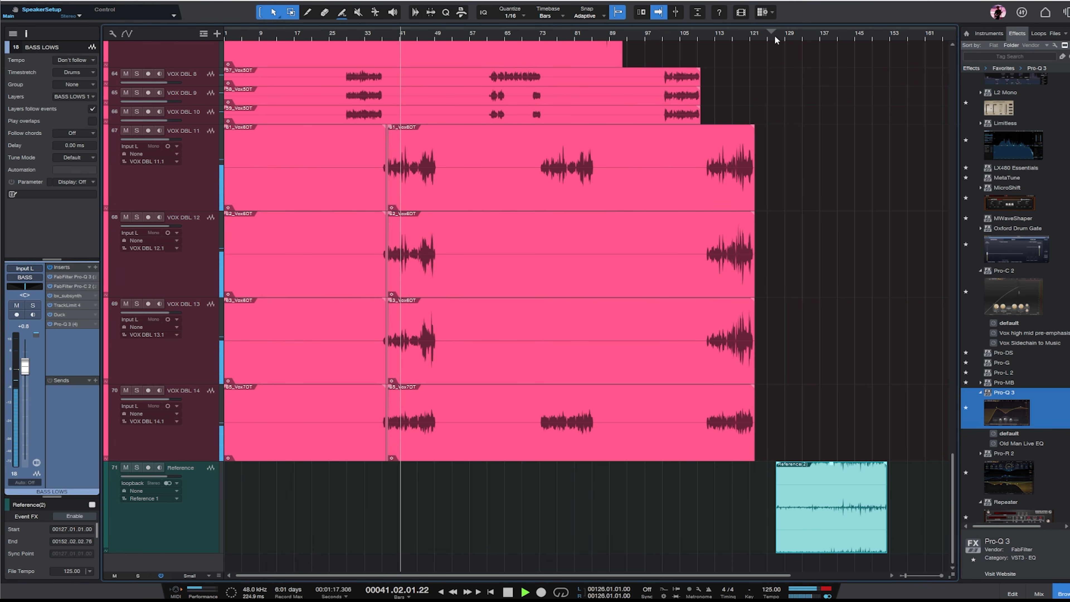
pyautogui.click(148, 519)
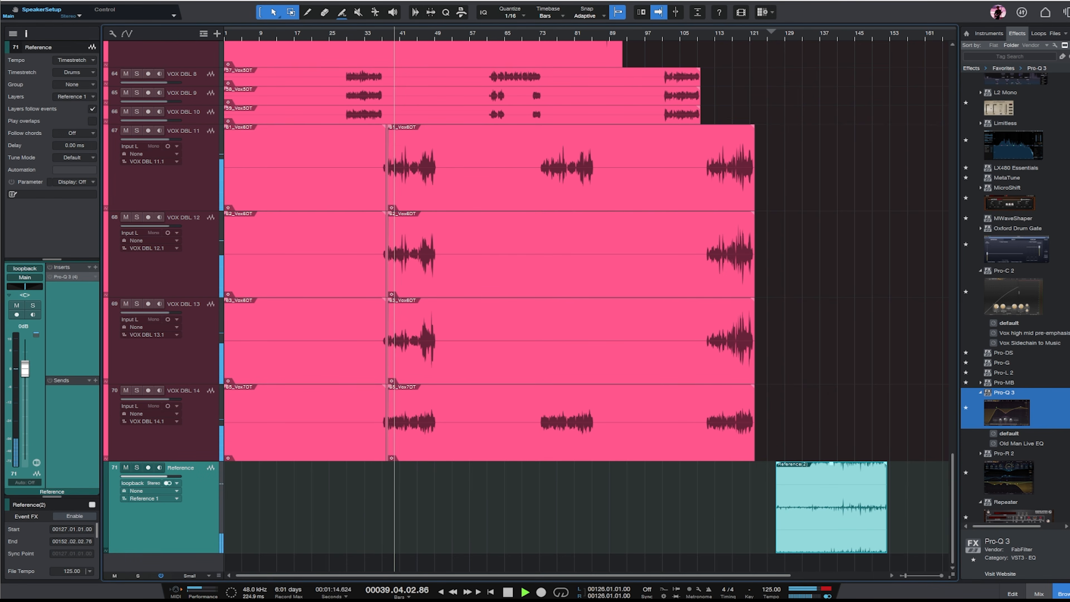
# - Show the mixer's bus channels and select the MUSIC bus followed by the VOX bus
pyautogui.press('F3')
pyautogui.moveTo(781, 576); pyautogui.dragTo(879, 576)
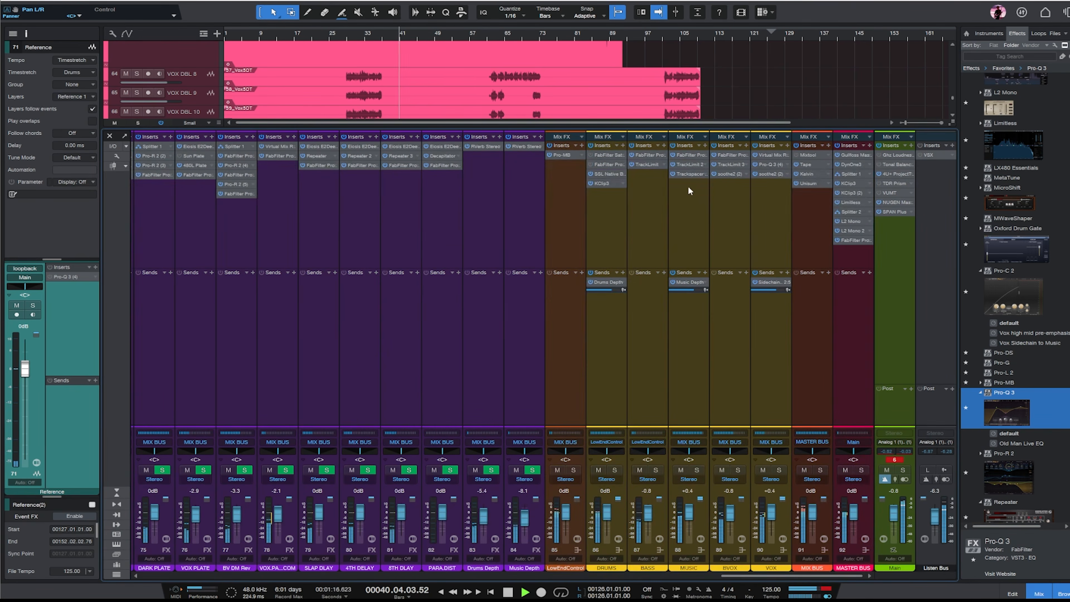
pyautogui.click(691, 193)
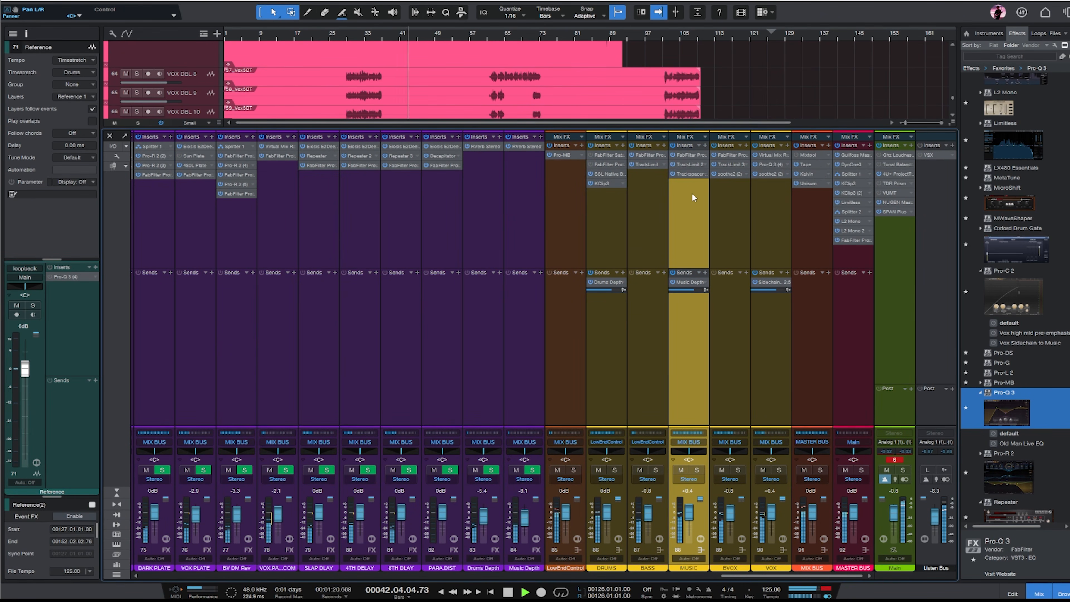
pyautogui.click(787, 230)
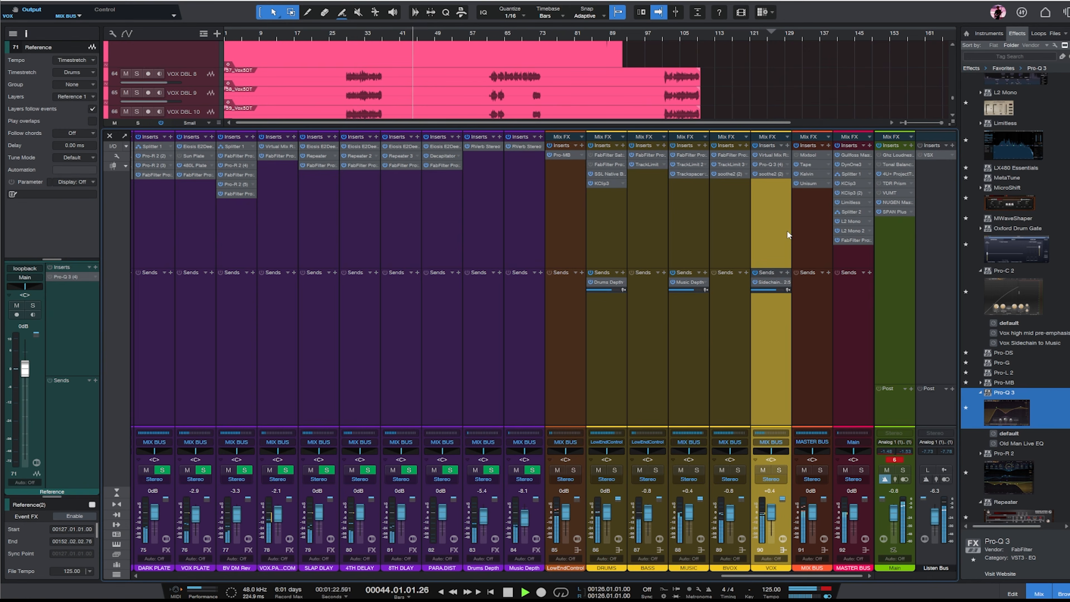
# - Check the mix's loudness in NUGEN MasterCheck on the Main output, close the meter, hide the mixer and stop playback
pyautogui.click(895, 202)
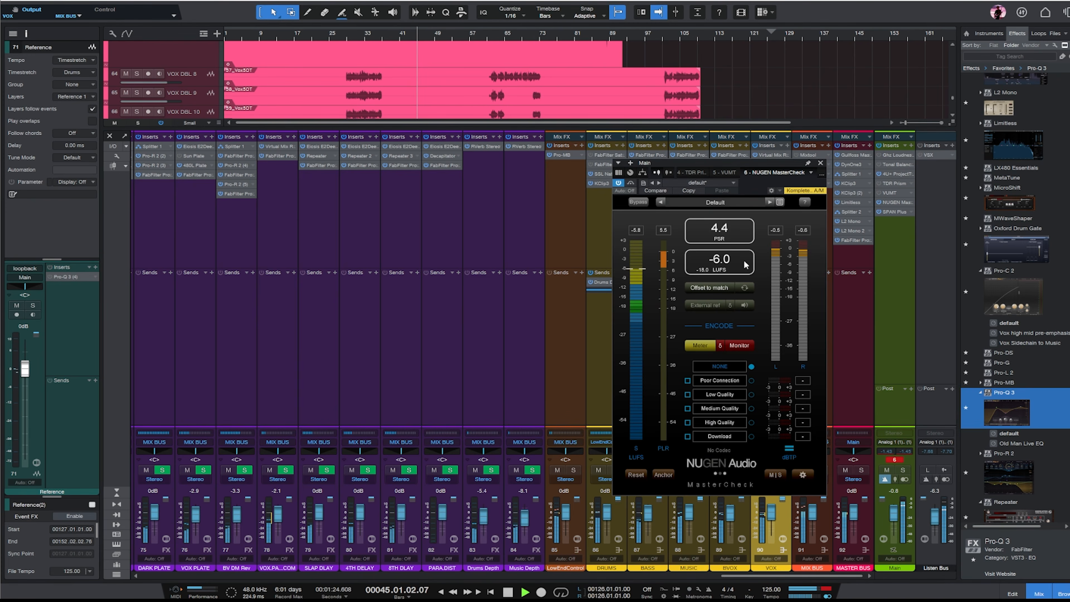
pyautogui.moveTo(770, 163); pyautogui.dragTo(560, 163)
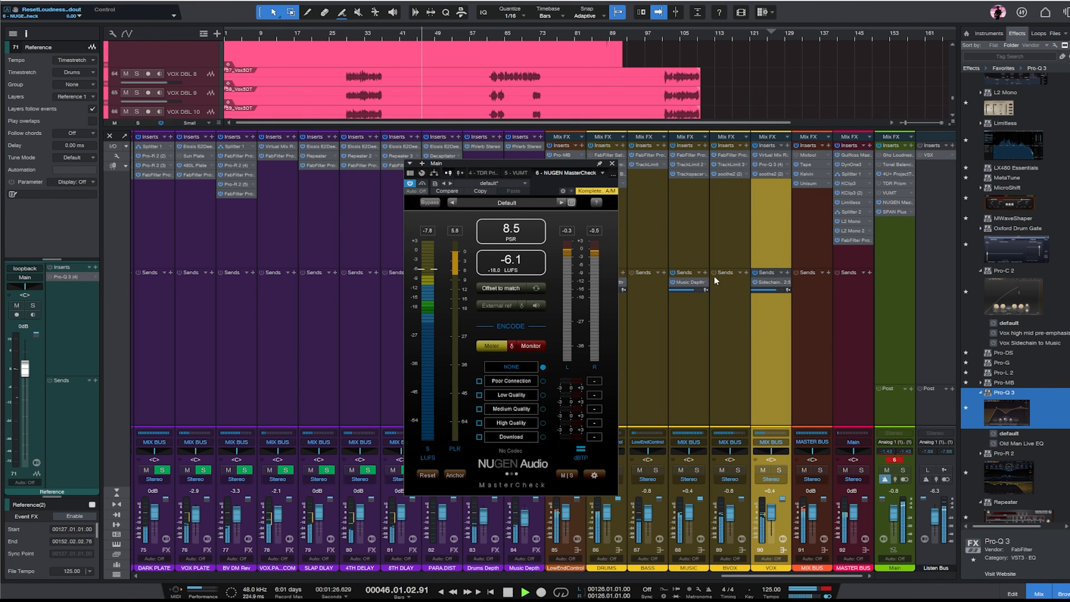
pyautogui.click(611, 163)
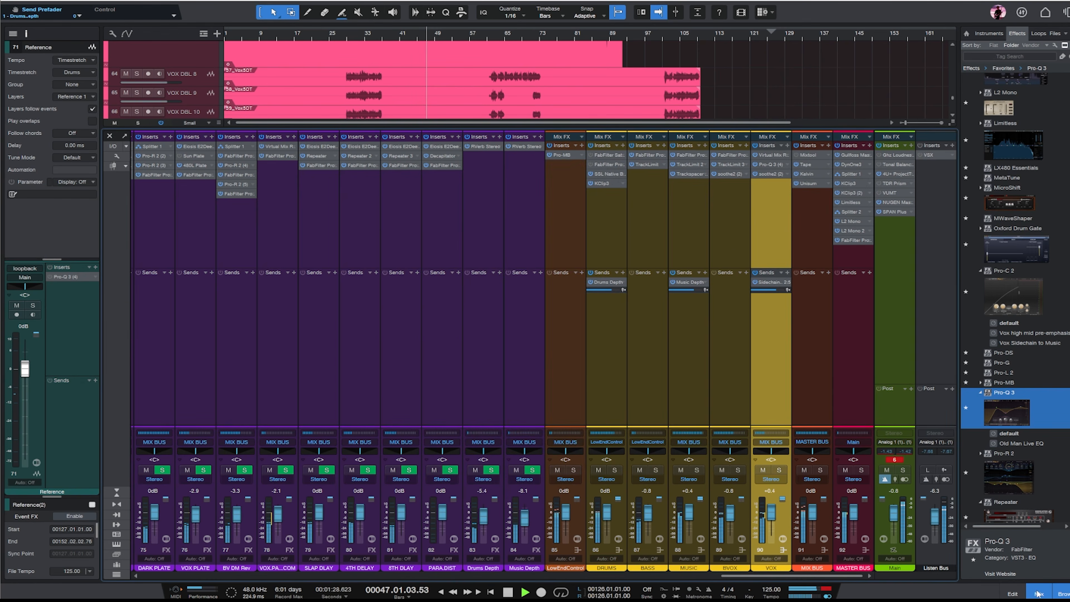
pyautogui.press('F3')
pyautogui.press('space')
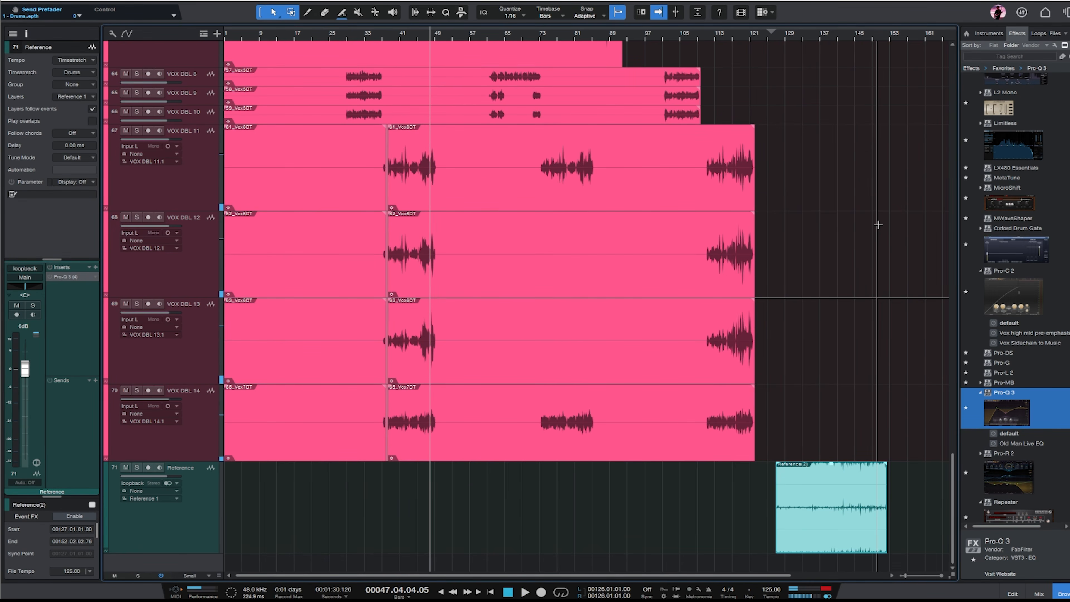
# - Show the mixer, select the MIX BUS channel, and view the two captured spectra in SPAN Plus clear of the Main channel
pyautogui.click(1034, 591)
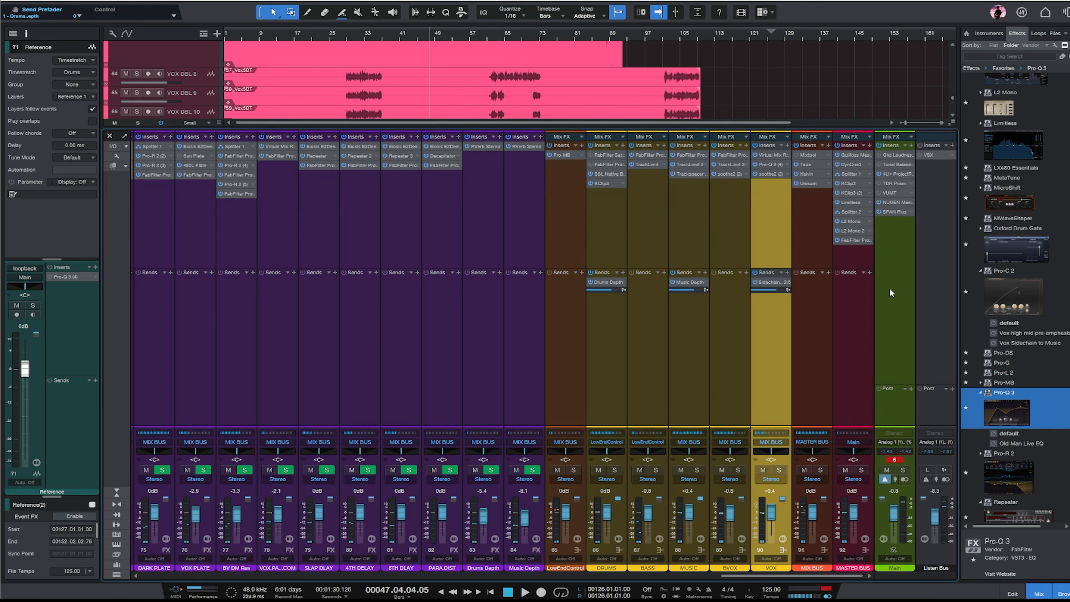
pyautogui.click(795, 231)
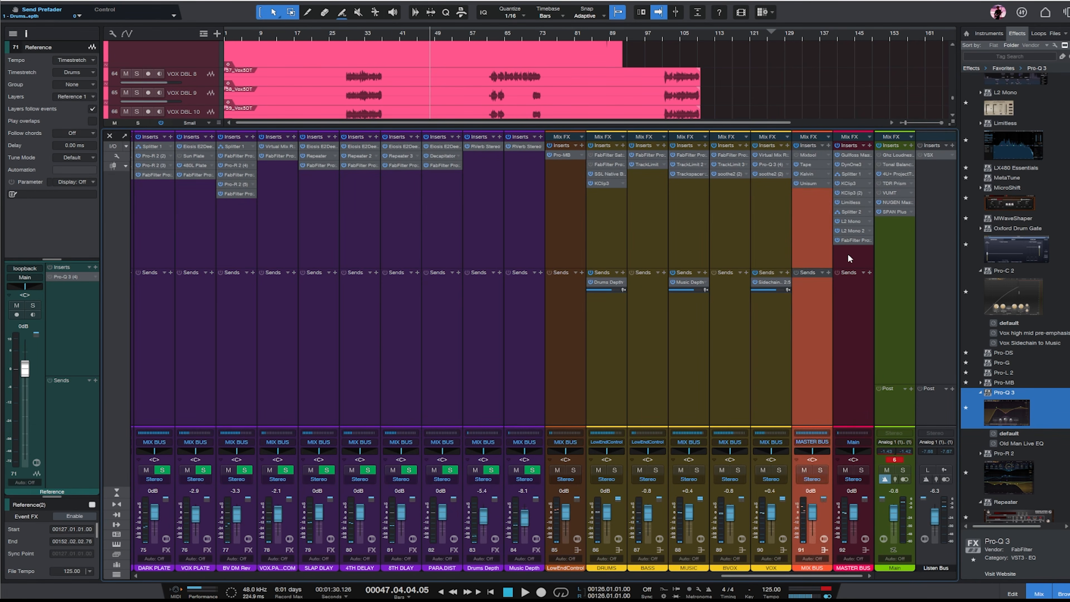
pyautogui.click(901, 214)
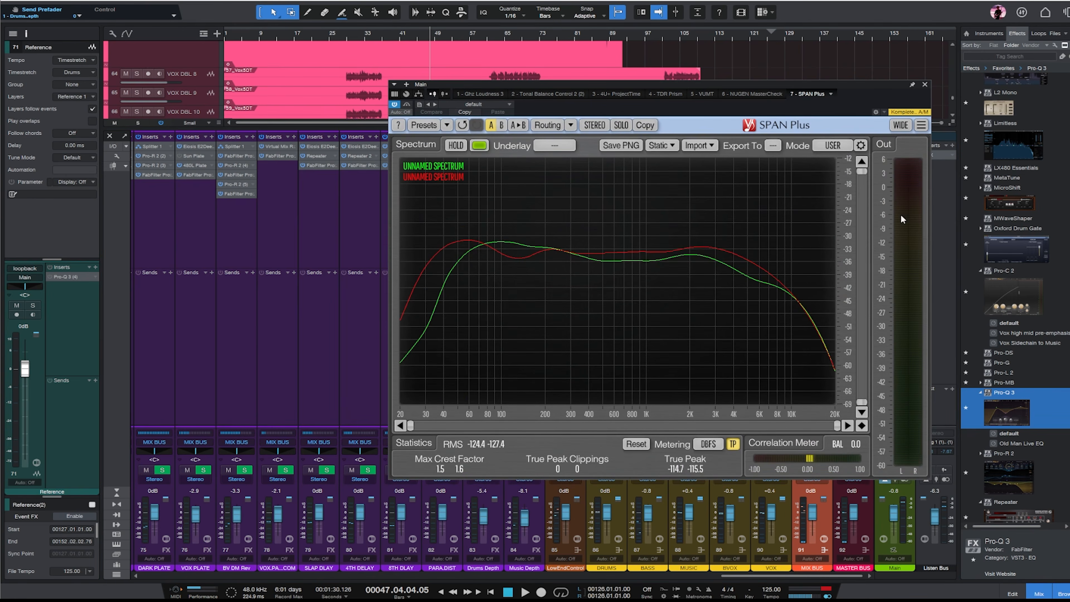
pyautogui.moveTo(906, 90); pyautogui.dragTo(824, 139)
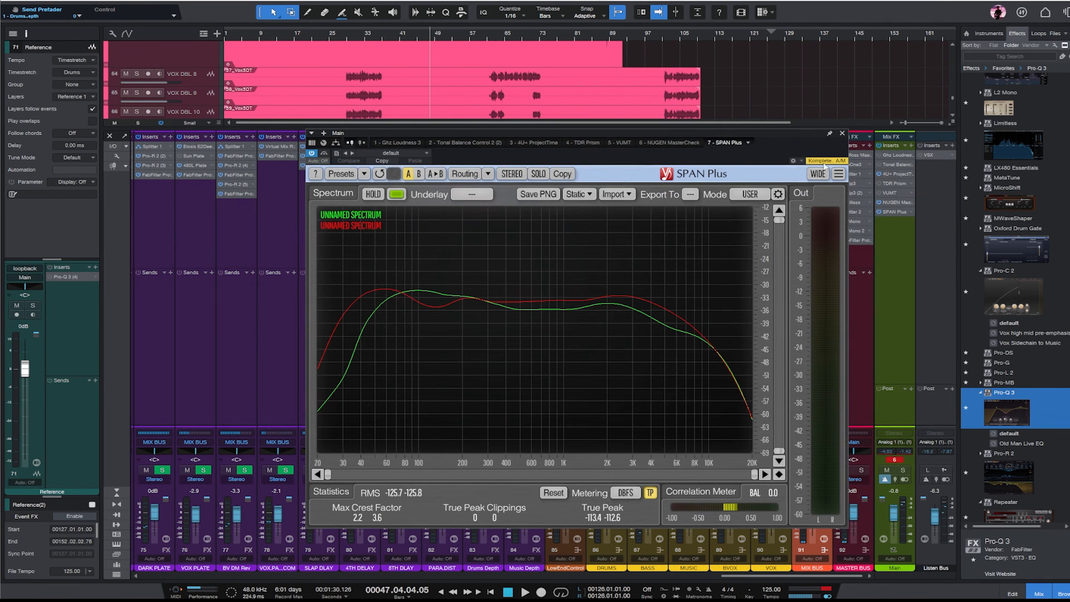
# - Compare the loudness of the mix from about bar 29 with the Reference track in MasterCheck, hide the mixer and stop playback
pyautogui.click(894, 201)
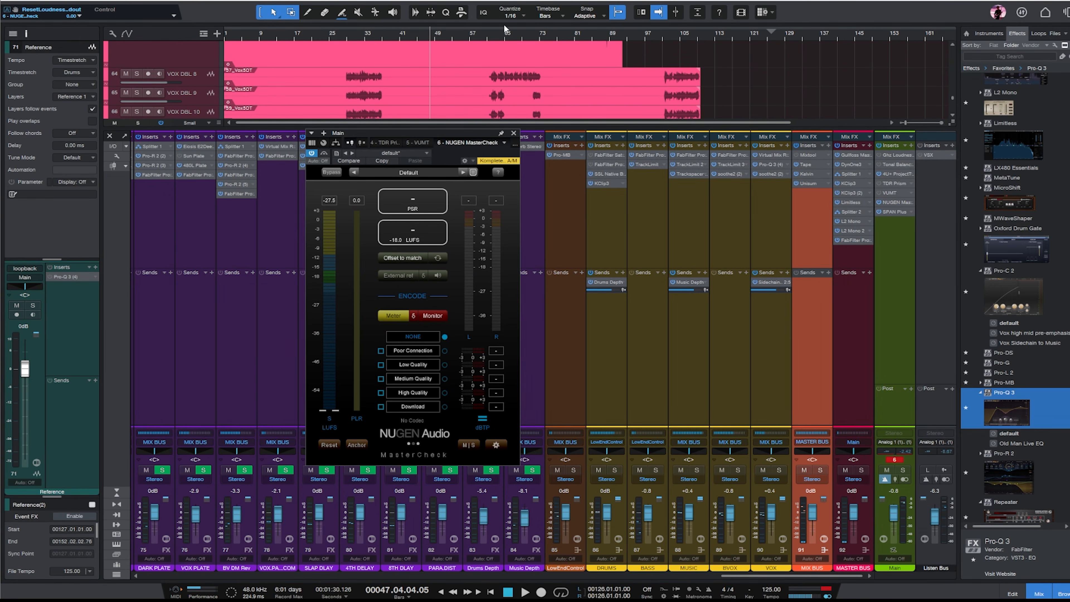
pyautogui.click(350, 37)
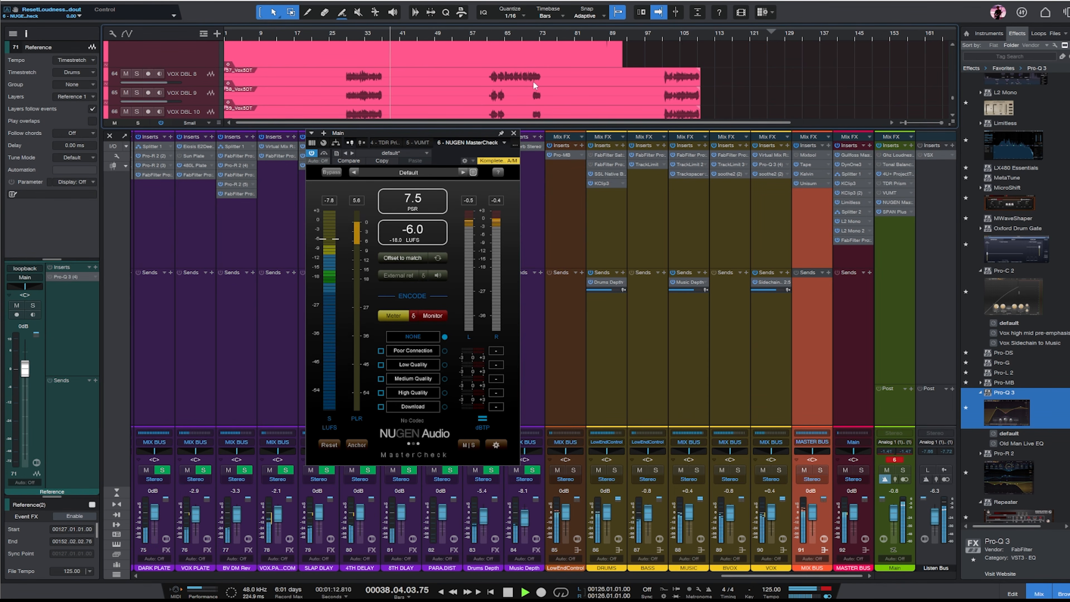
pyautogui.scroll(-2, 801, 87)
pyautogui.scroll(-2, 801, 88)
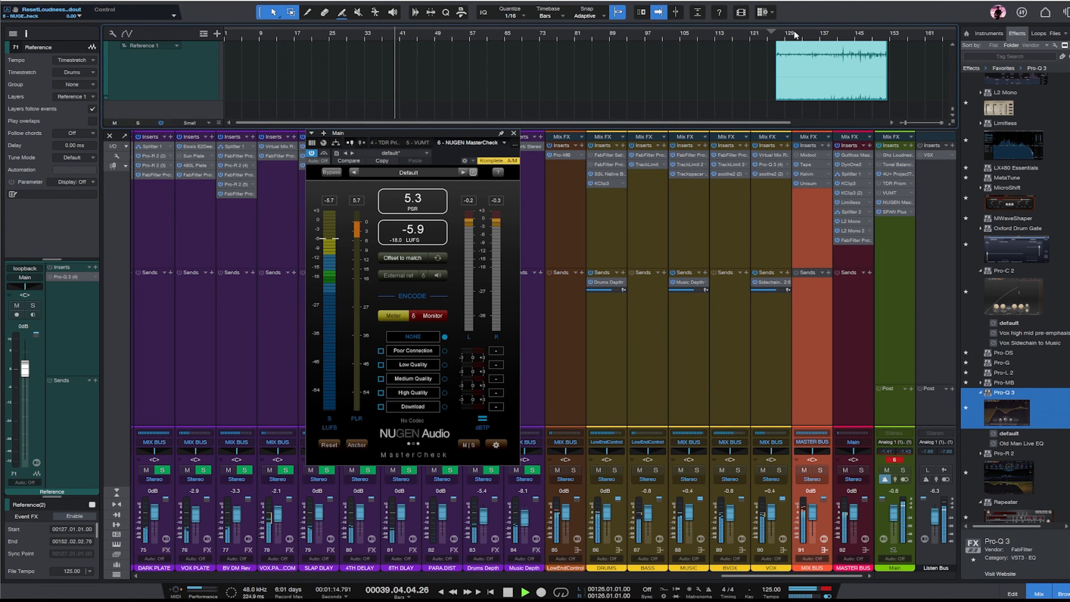
pyautogui.scroll(1, 585, 97)
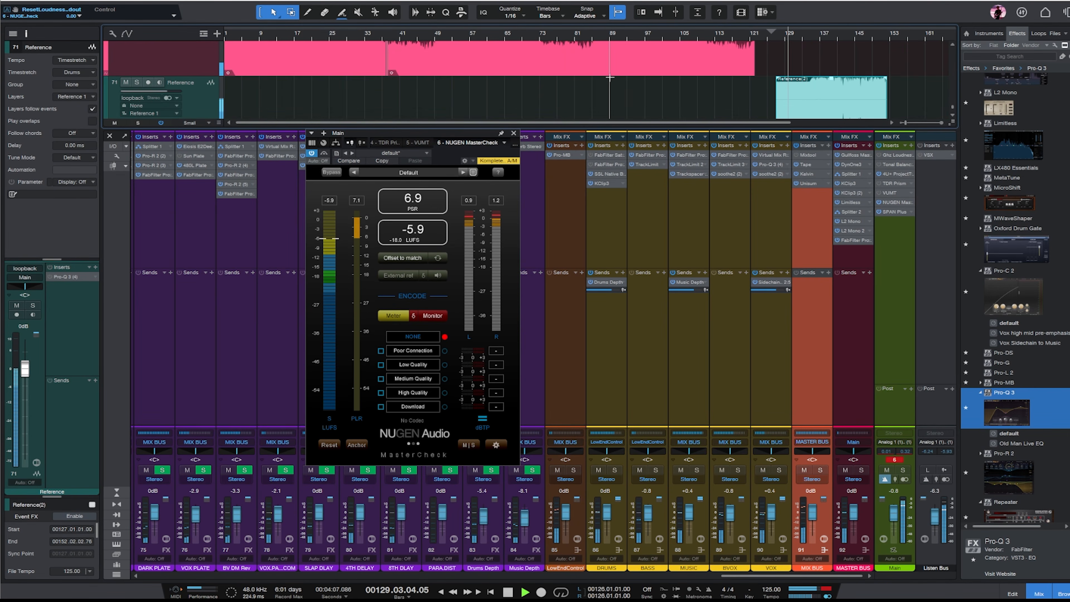
pyautogui.scroll(2, 609, 77)
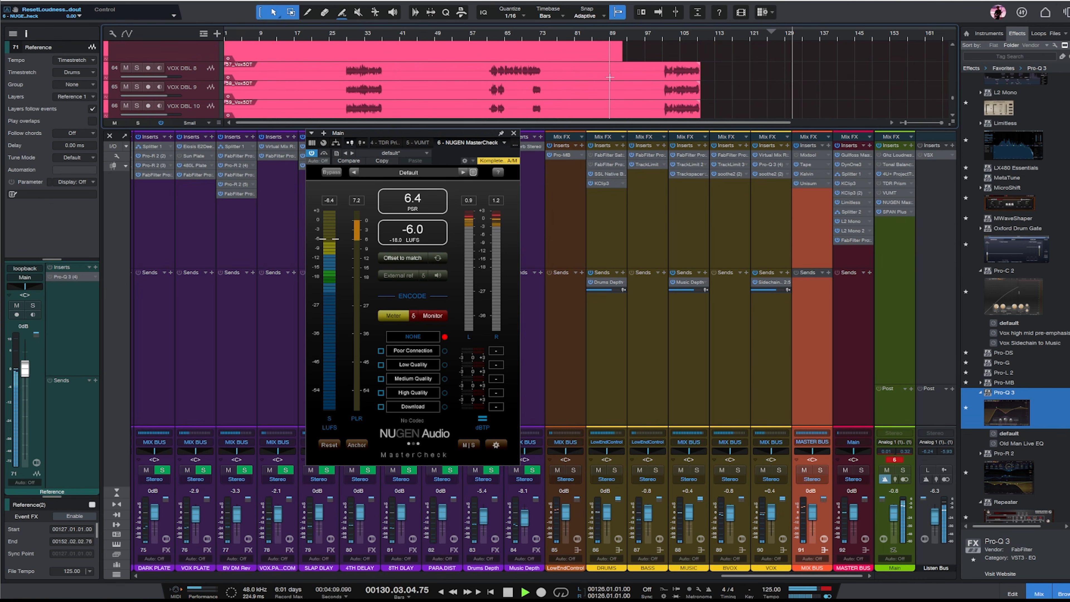
pyautogui.click(1014, 595)
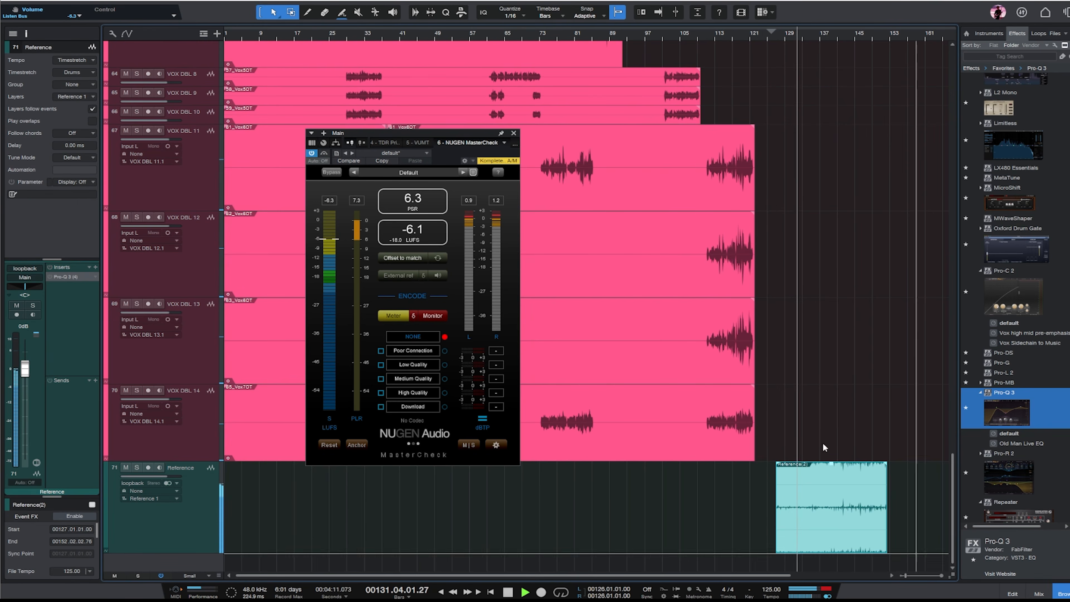
pyautogui.press('space')
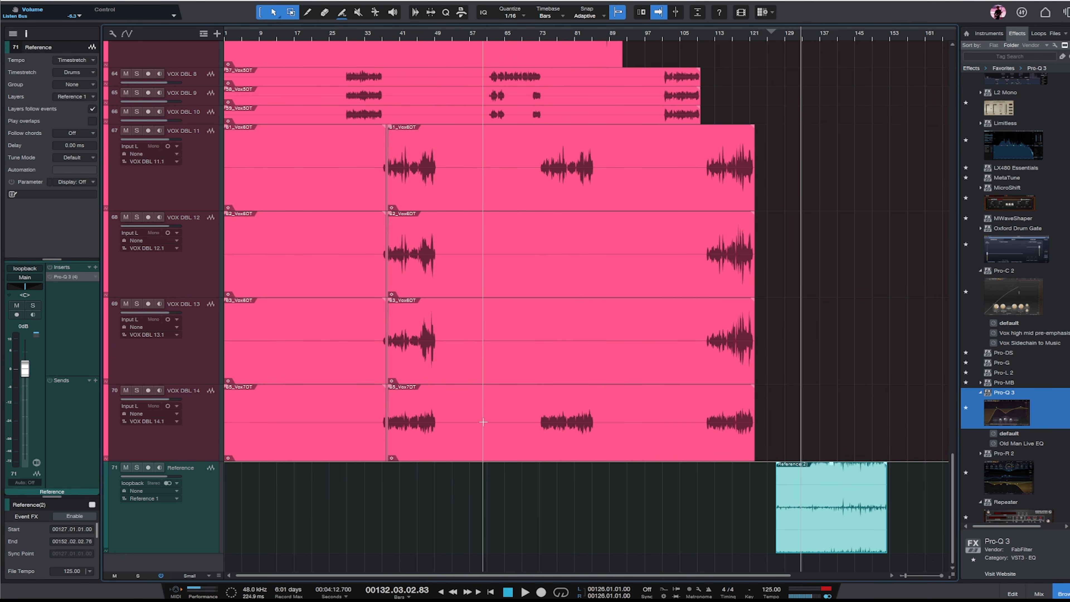
# - Look over the vocal double tracks, the Reference track and the guitar, keys and FX tracks in the arrangement
pyautogui.scroll(10, 483, 422)
pyautogui.scroll(-3, 480, 392)
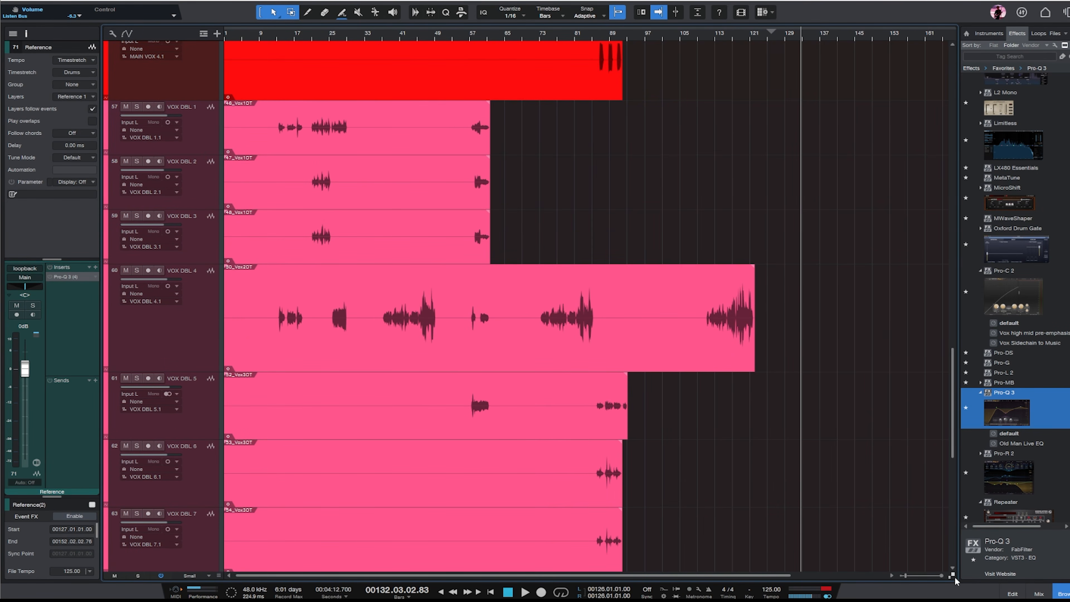
pyautogui.scroll(-5, 919, 299)
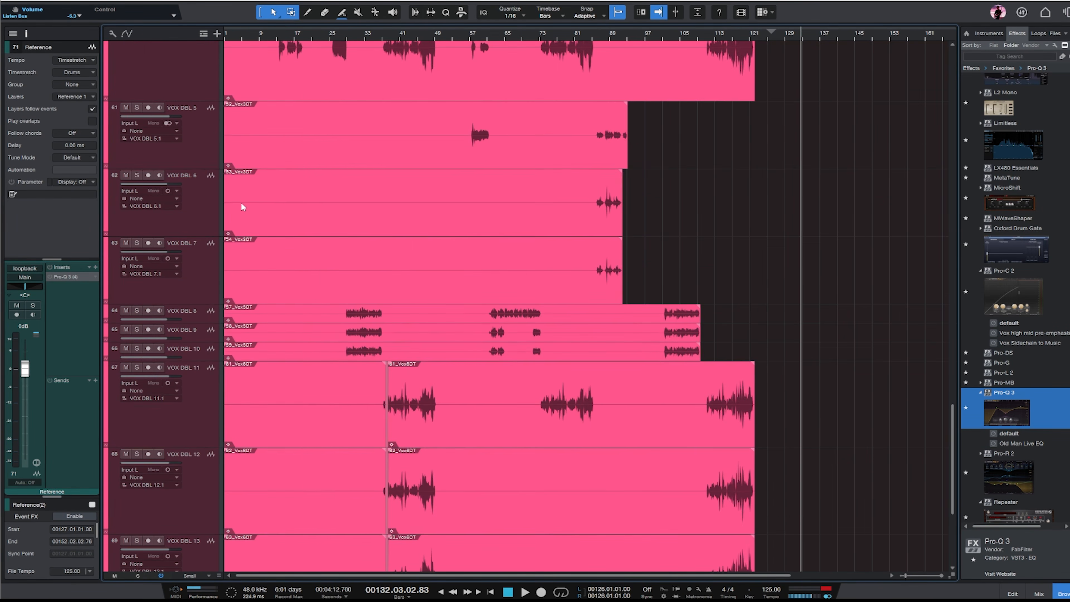
pyautogui.scroll(-1, 876, 283)
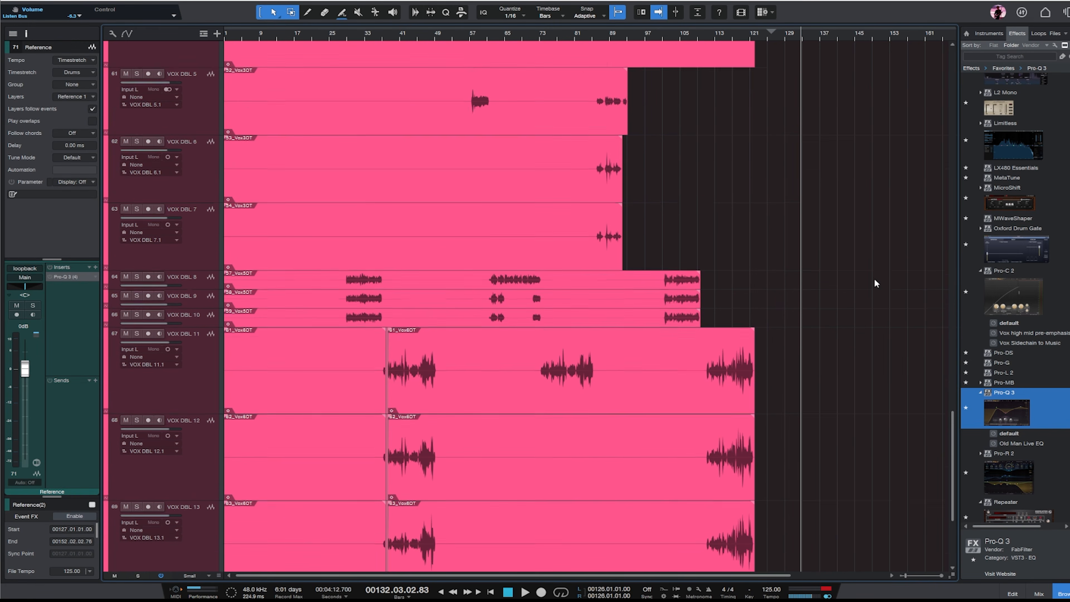
pyautogui.scroll(-2, 876, 283)
pyautogui.scroll(-3, 521, 287)
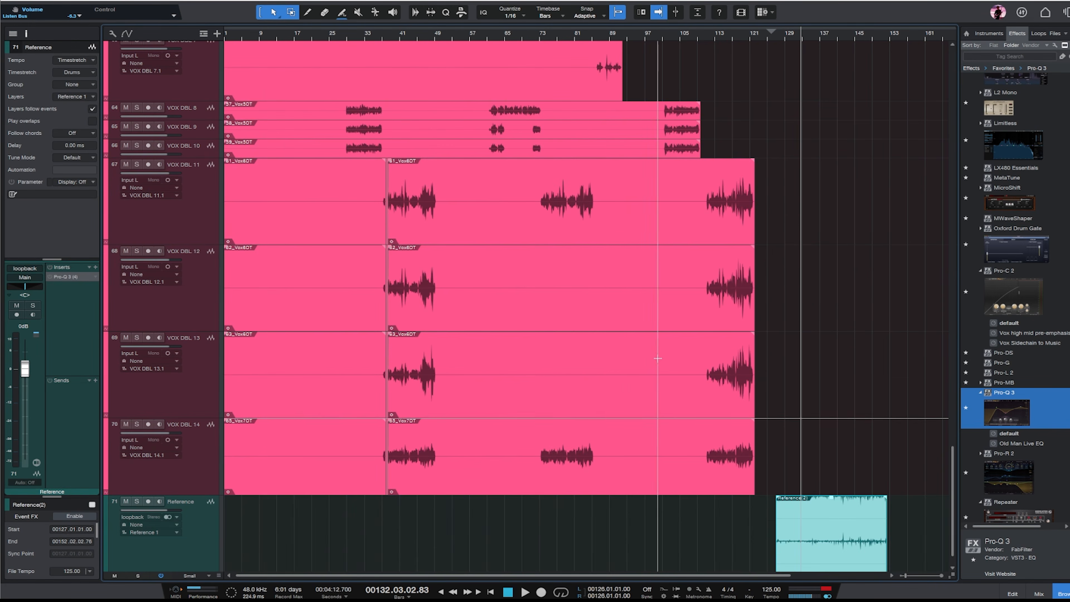
pyautogui.scroll(10, 657, 358)
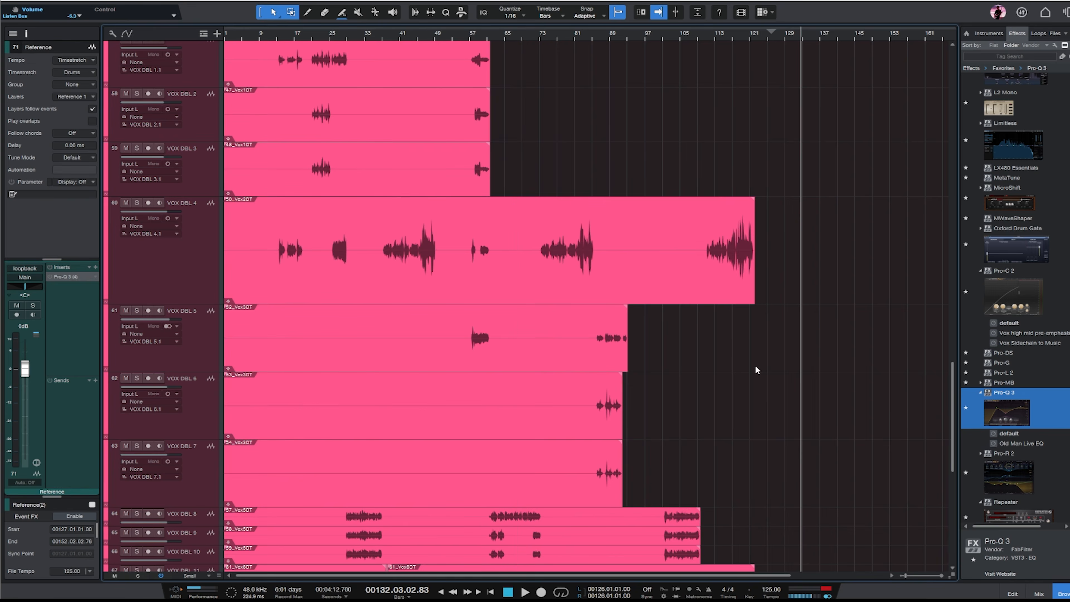
pyautogui.scroll(15, 755, 370)
pyautogui.scroll(3, 758, 253)
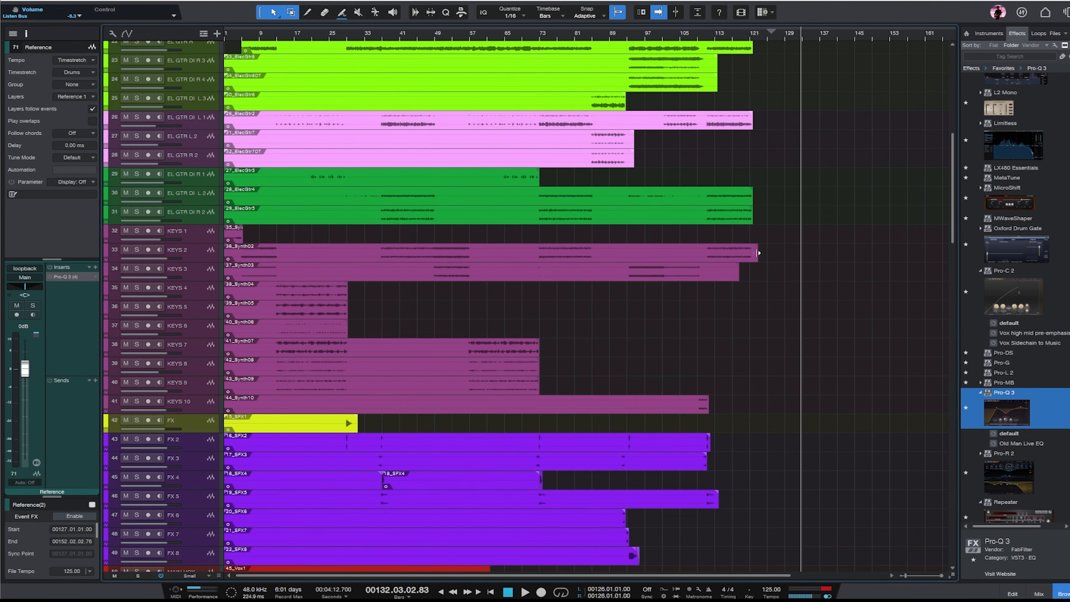
# - Play the mix from bar 82, look over the FX, keys and guitar tracks, and select the EL GTR L 2 track
pyautogui.click(582, 36)
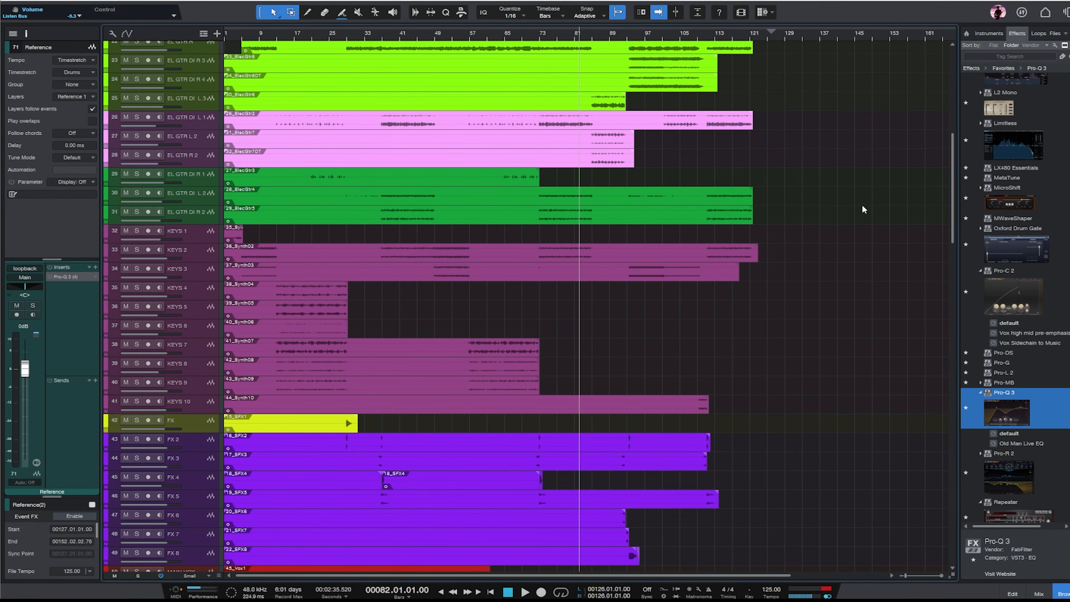
pyautogui.scroll(-1, 972, 277)
pyautogui.scroll(-6, 944, 270)
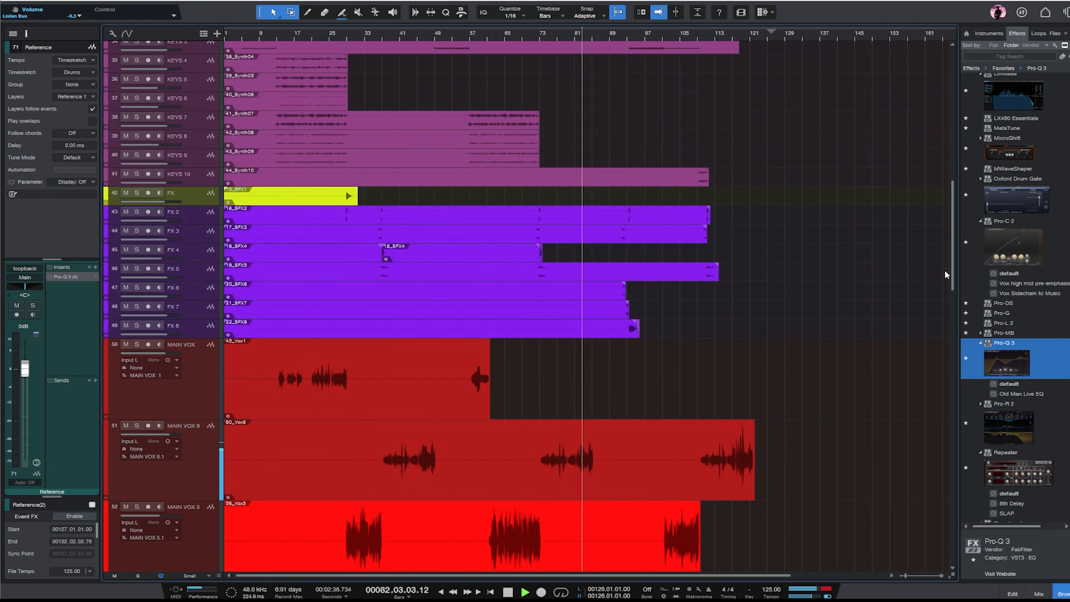
pyautogui.press('e')
pyautogui.press('w')
pyautogui.scroll(7, 907, 246)
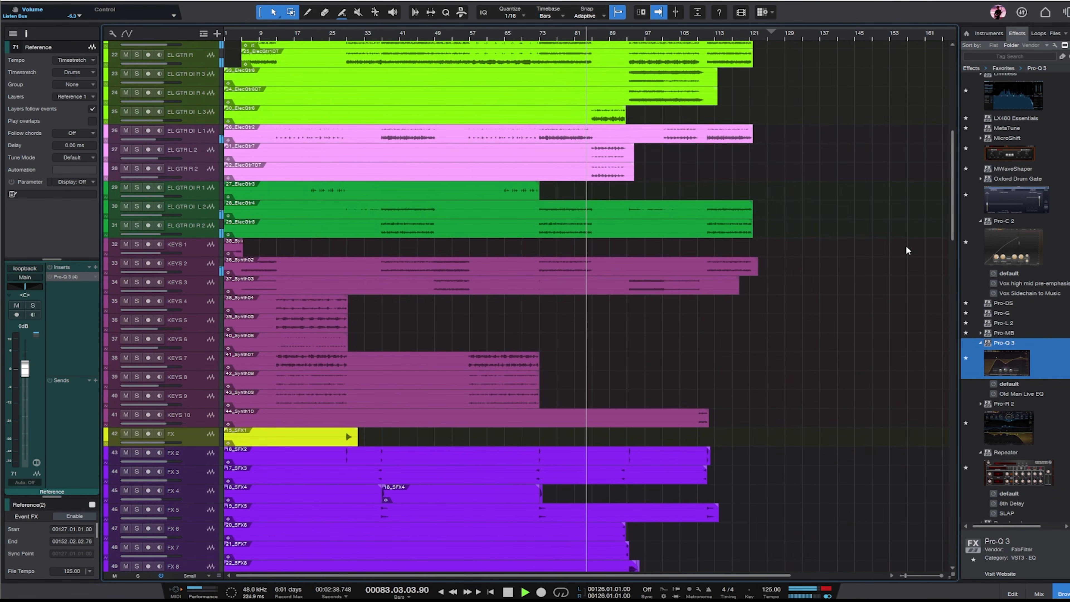
pyautogui.scroll(2, 850, 240)
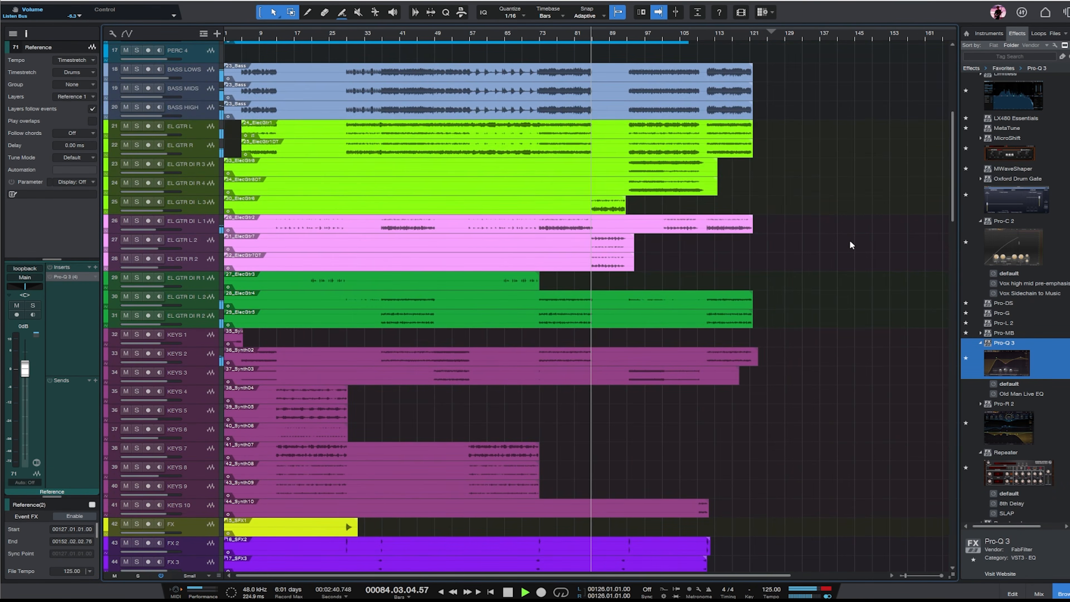
pyautogui.click(203, 244)
# - Select the MAIN VOX 4 track and lower its volume to about -8.8 dB during playback
pyautogui.scroll(-15, 882, 278)
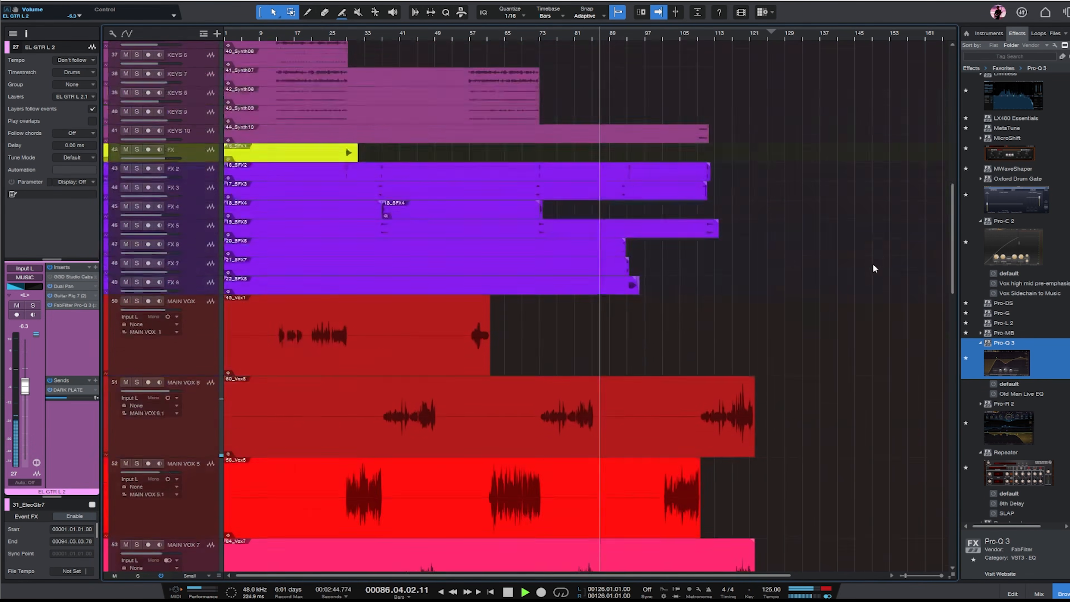
pyautogui.scroll(-2, 870, 266)
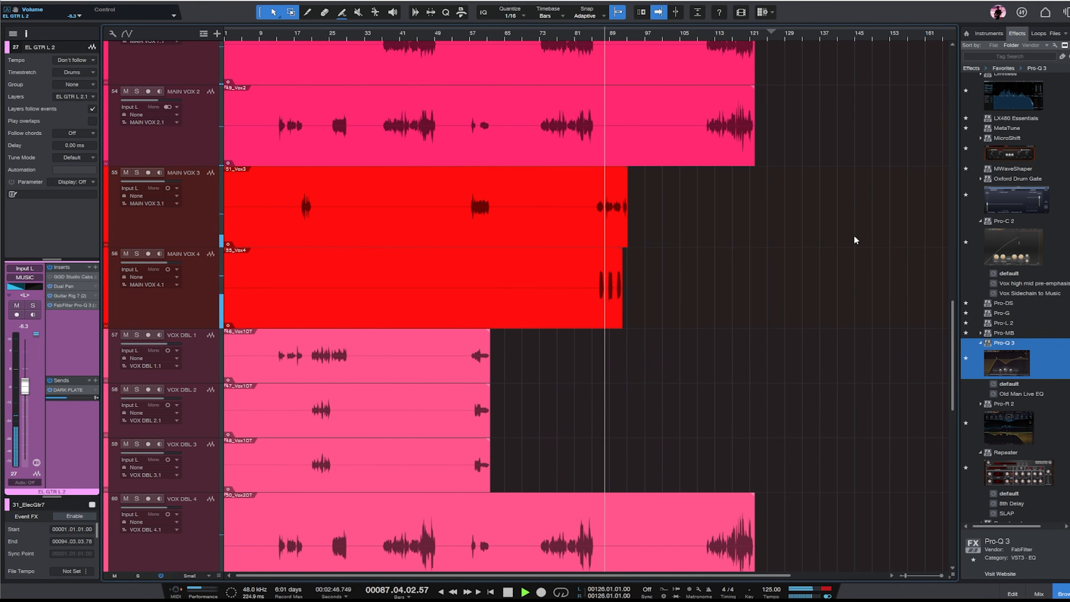
pyautogui.scroll(-10, 848, 220)
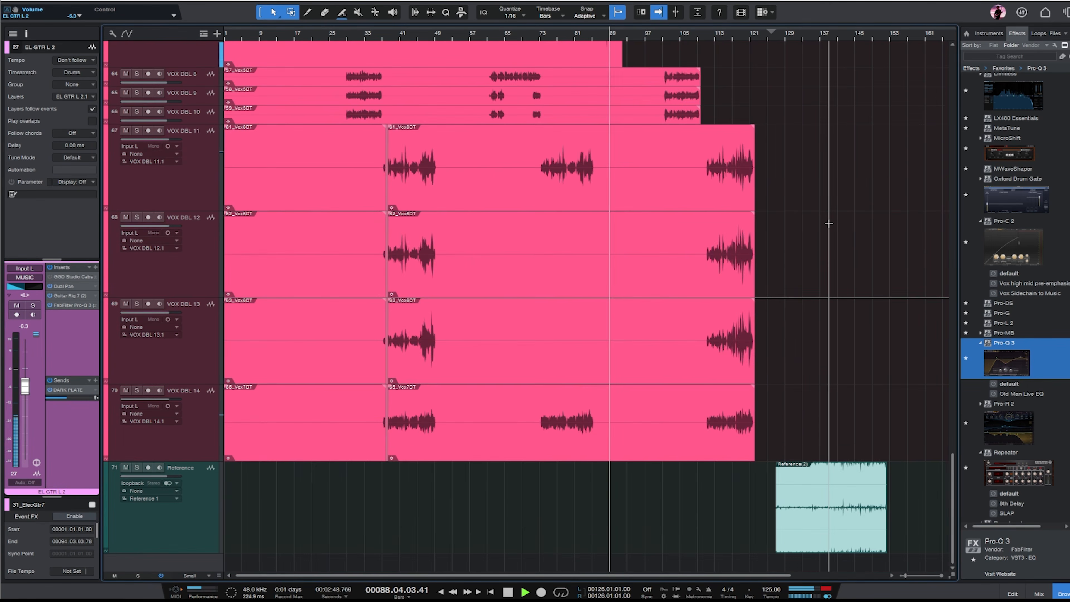
pyautogui.press('e')
pyautogui.press('e')
pyautogui.scroll(13, 838, 218)
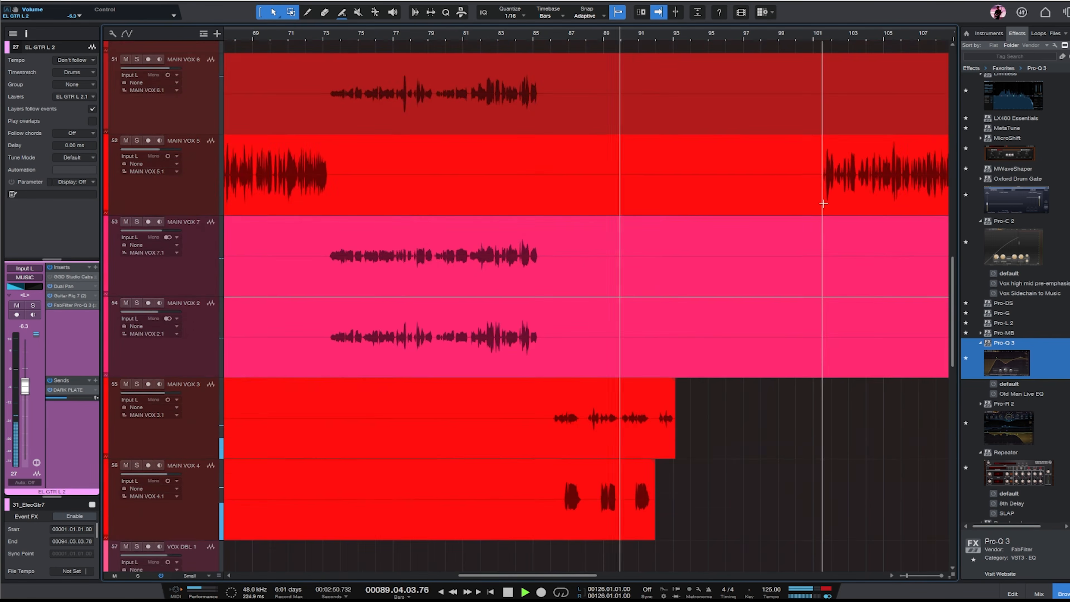
pyautogui.scroll(-3, 824, 202)
pyautogui.click(229, 363)
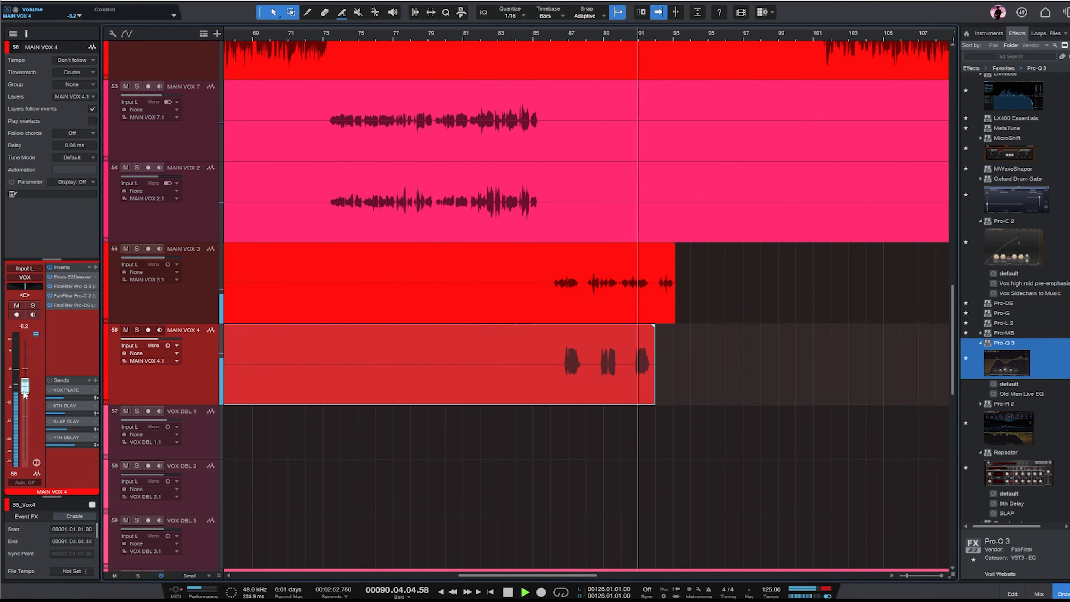
pyautogui.moveTo(27, 409); pyautogui.dragTo(26, 401)
# - Replay the section from about bar 86 with MAIN VOX 4 muted to compare it with the other vocals, and unmute the track
pyautogui.press('e')
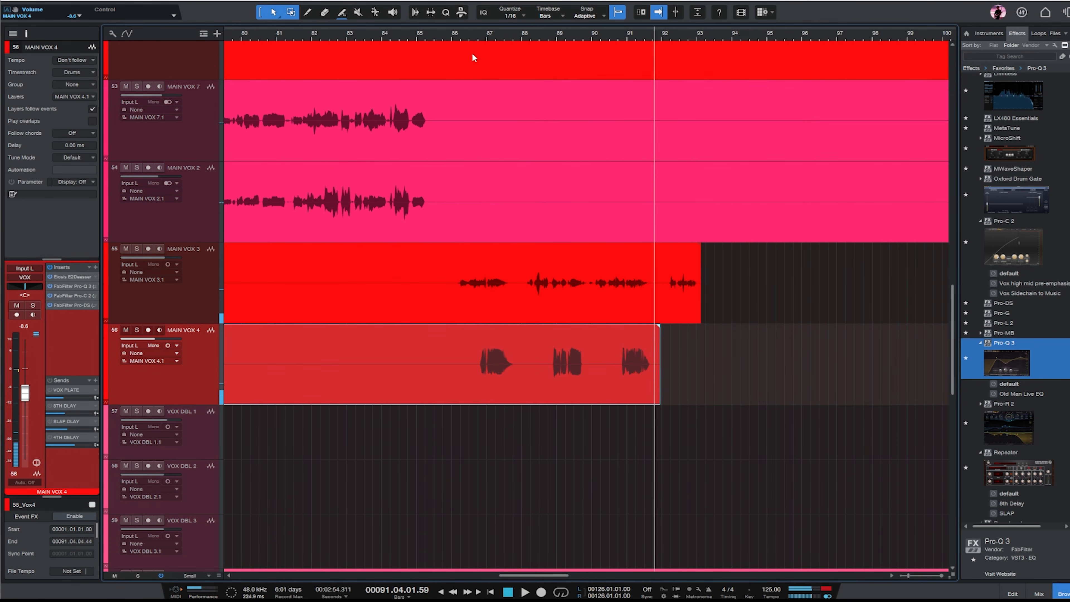
pyautogui.click(469, 36)
pyautogui.press('space')
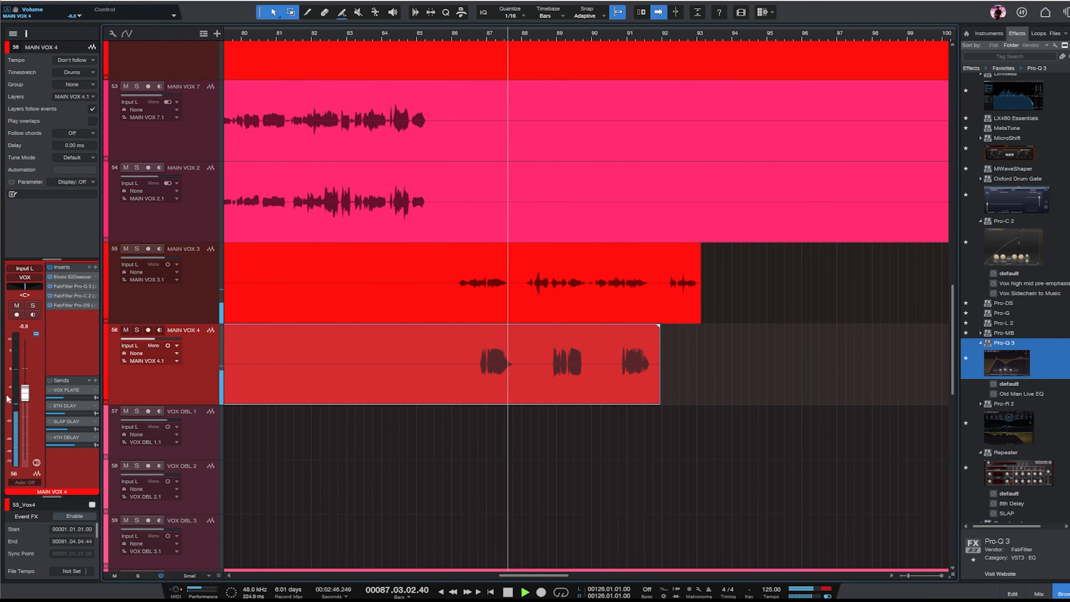
pyautogui.press('w')
pyautogui.scroll(-3, 700, 282)
pyautogui.scroll(-5, 700, 282)
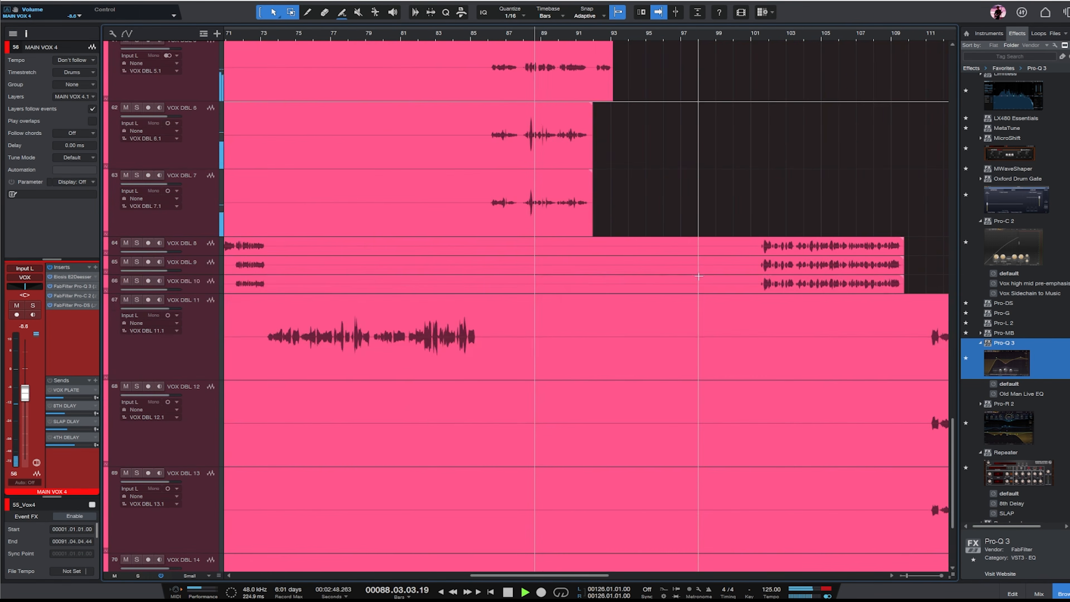
pyautogui.scroll(6, 683, 258)
pyautogui.click(126, 127)
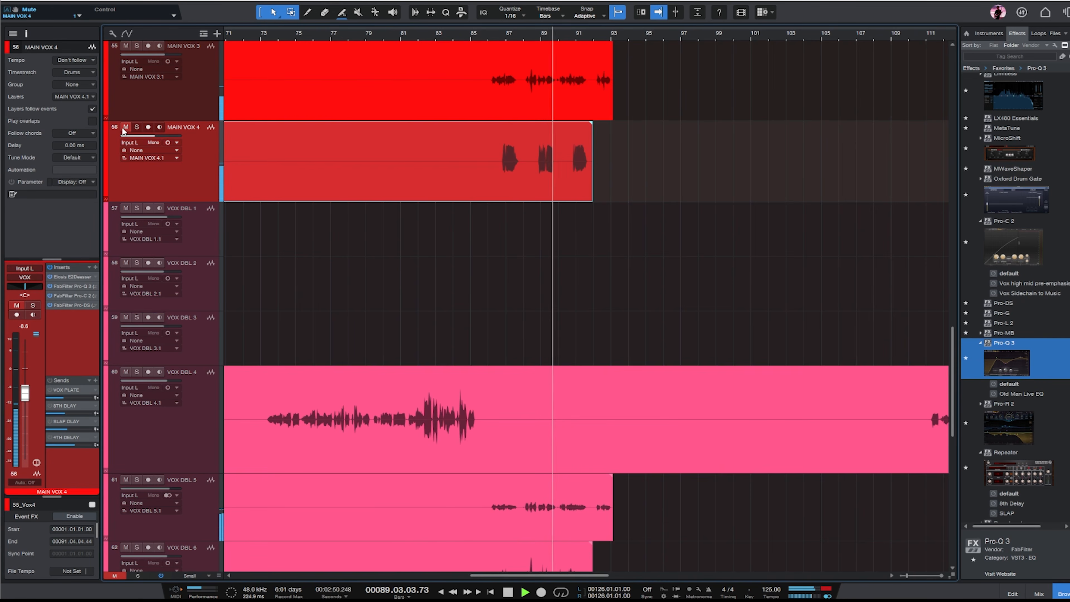
pyautogui.click(498, 34)
pyautogui.press('e')
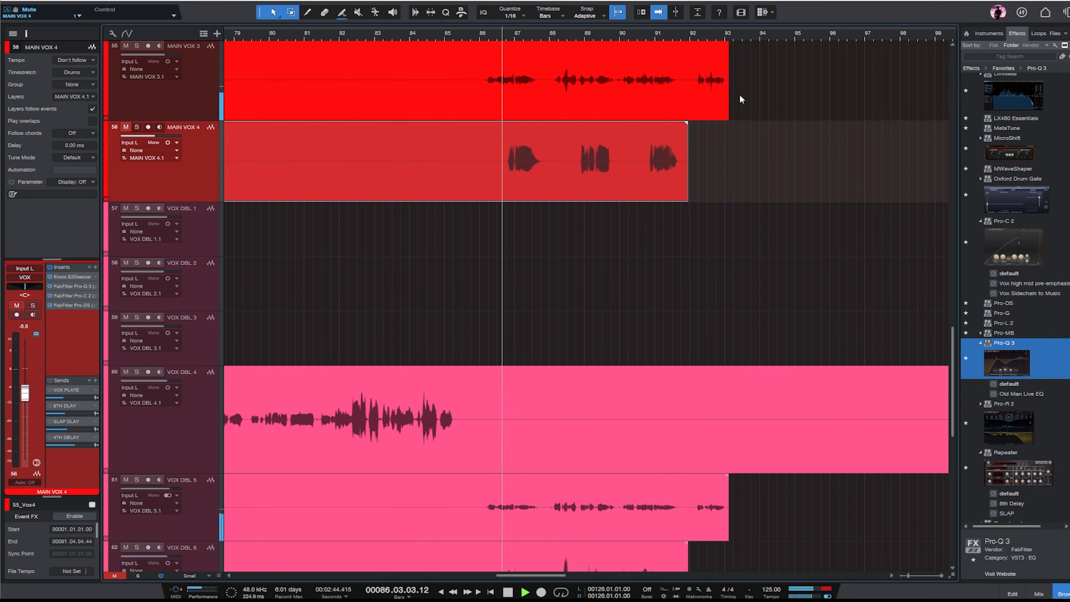
pyautogui.click(127, 128)
# - Lower the MAIN VOX 4 volume further to about -18.7 dB
pyautogui.moveTo(25, 394); pyautogui.dragTo(25, 409)
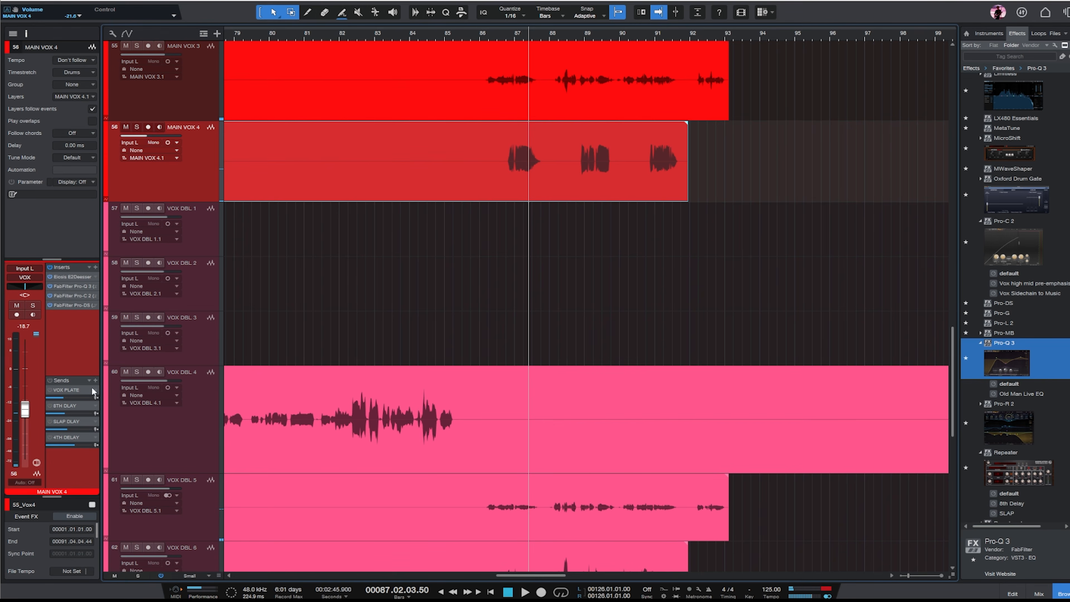
pyautogui.press('w')
pyautogui.scroll(3, 782, 182)
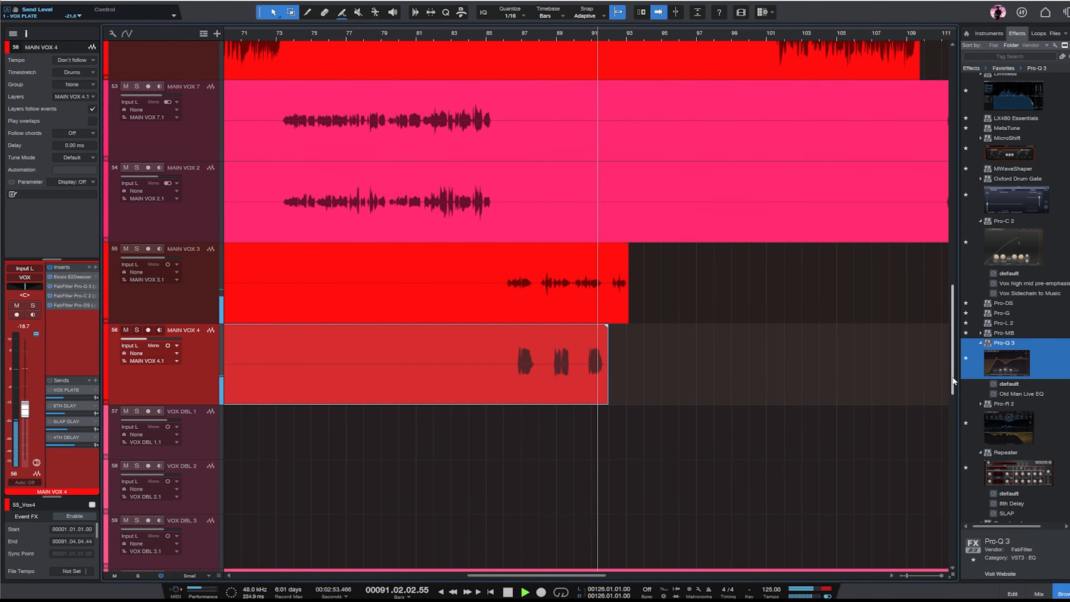
# - Select the EL GTR DI L 2 track and look over the guitar, bass and drum tracks during playback
pyautogui.moveTo(952, 371); pyautogui.dragTo(950, 258)
pyautogui.press('w')
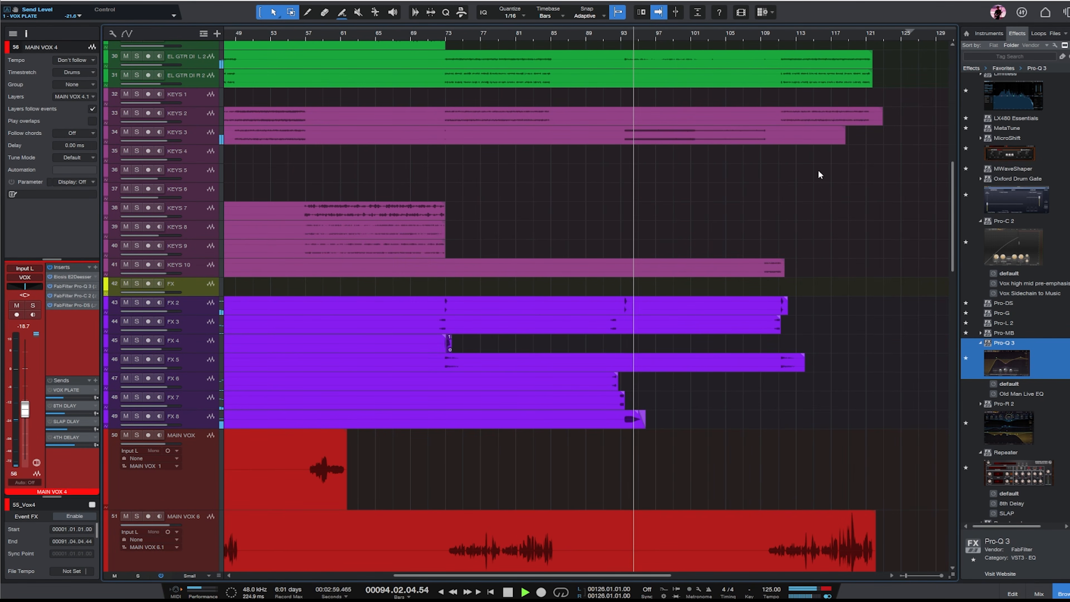
pyautogui.scroll(6, 884, 213)
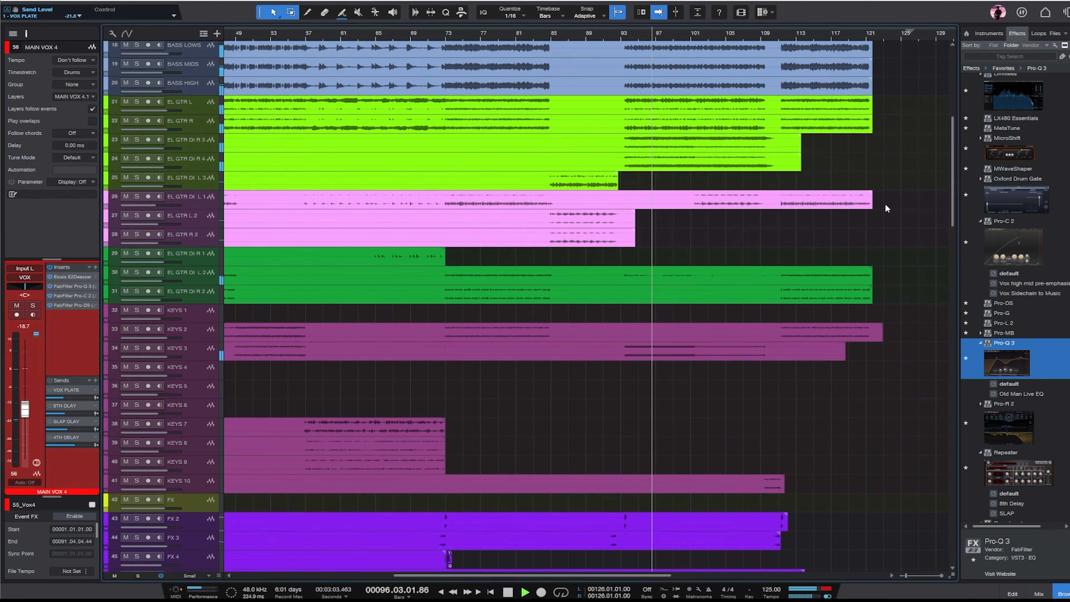
pyautogui.click(205, 277)
pyautogui.press('w')
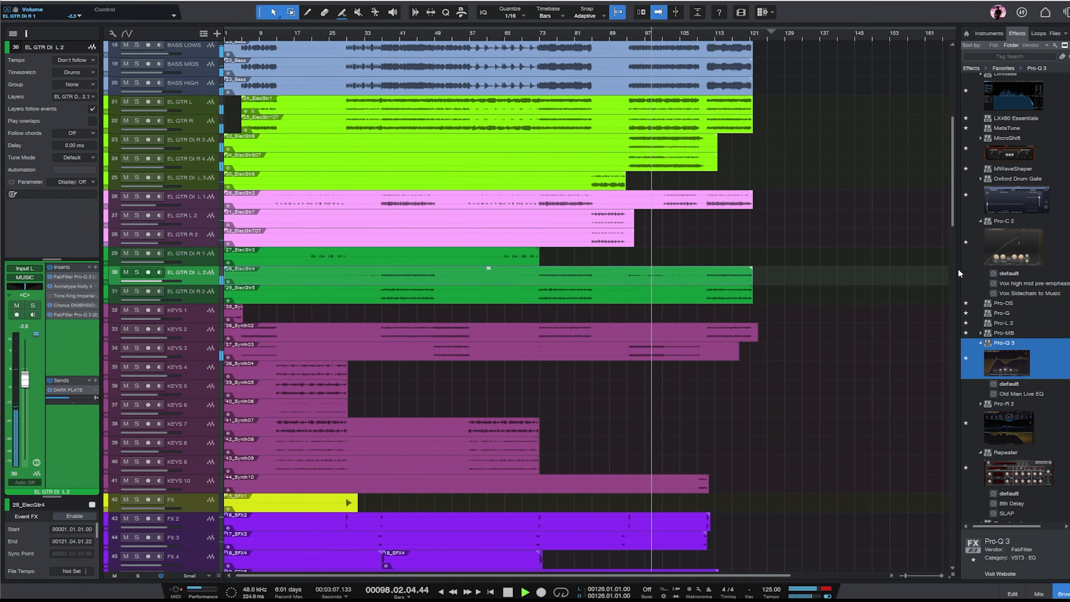
pyautogui.scroll(4, 845, 266)
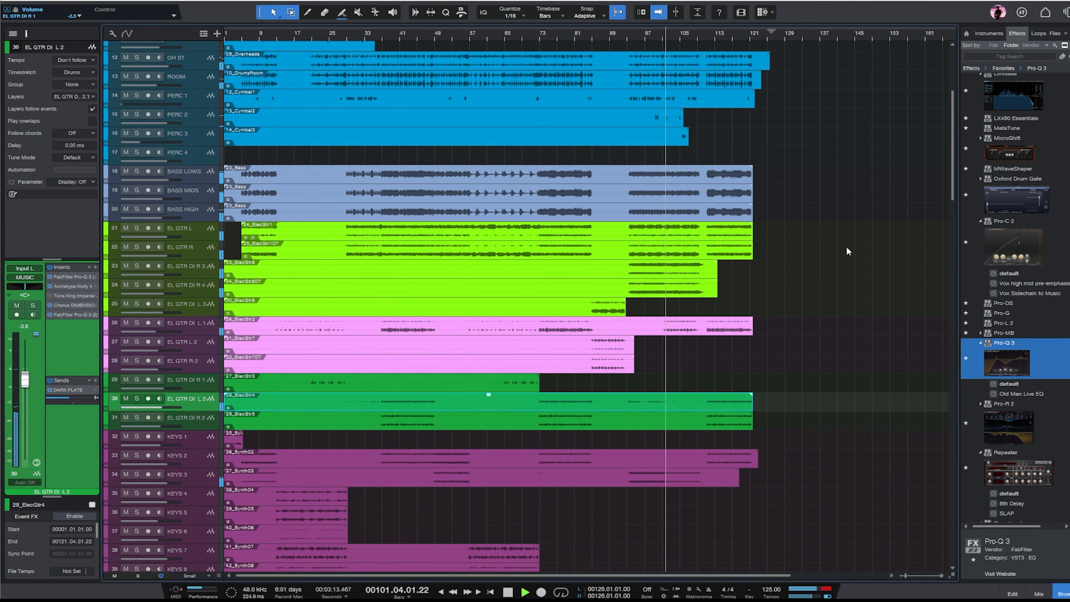
pyautogui.scroll(5, 851, 255)
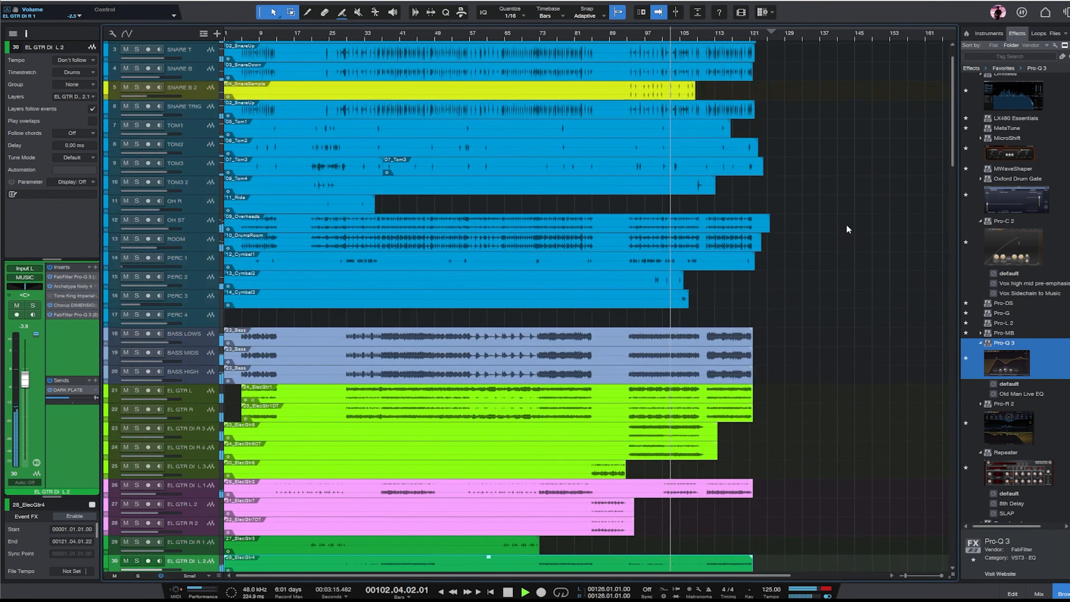
# - Select the MAIN VOX 5 track and raise its volume to -3.3 dB
pyautogui.scroll(-4, 846, 225)
pyautogui.scroll(-20, 834, 246)
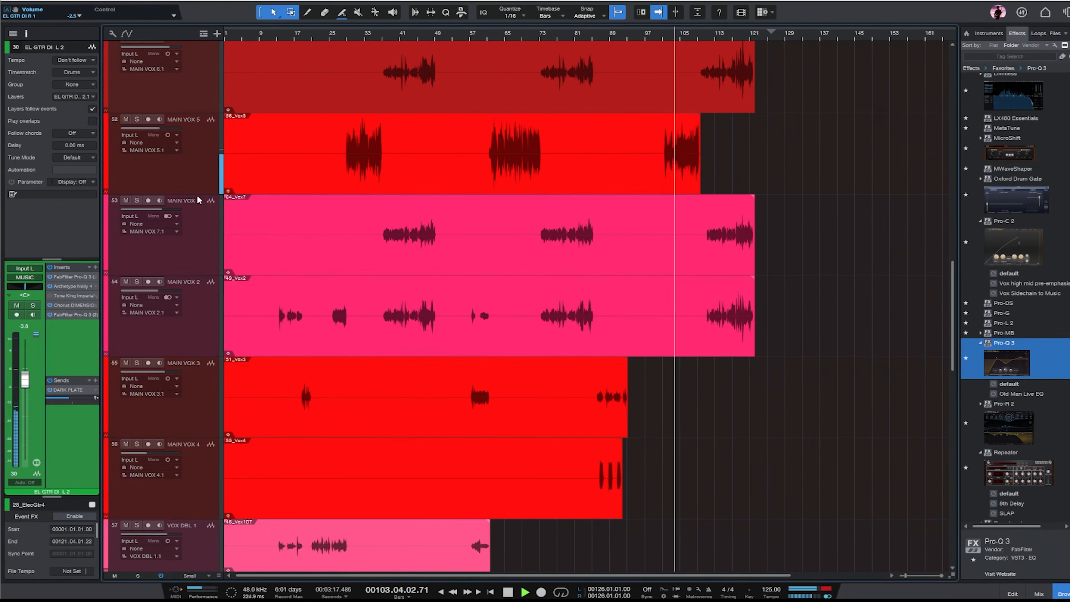
pyautogui.click(192, 165)
pyautogui.moveTo(25, 384); pyautogui.dragTo(26, 379)
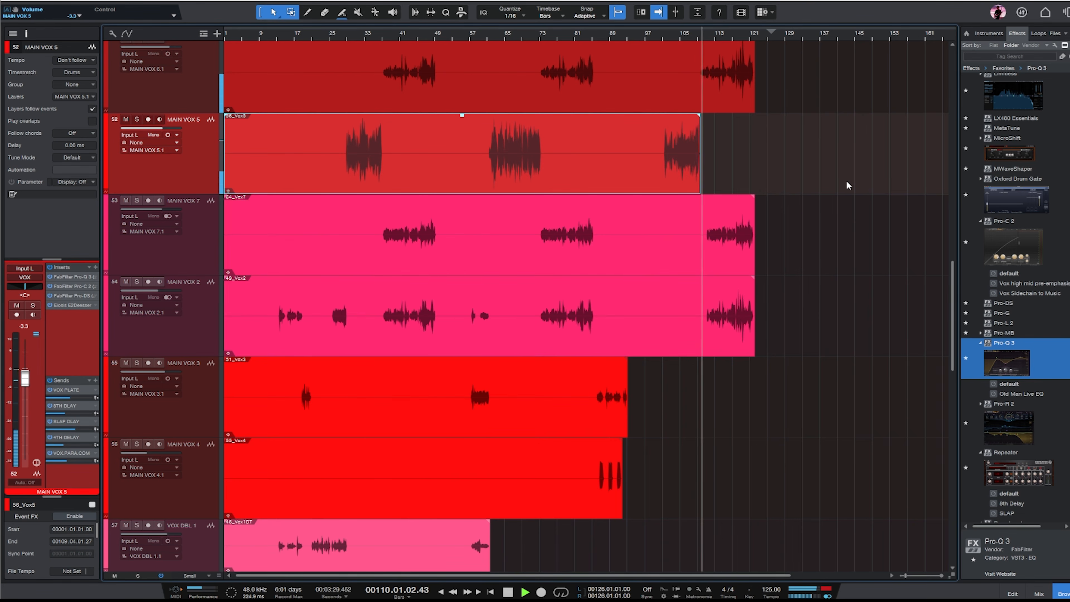
# - Look over the main vocal and vocal double tracks down to the Reference track, and stop playback at about bar 113
pyautogui.scroll(3, 846, 185)
pyautogui.scroll(-5, 847, 181)
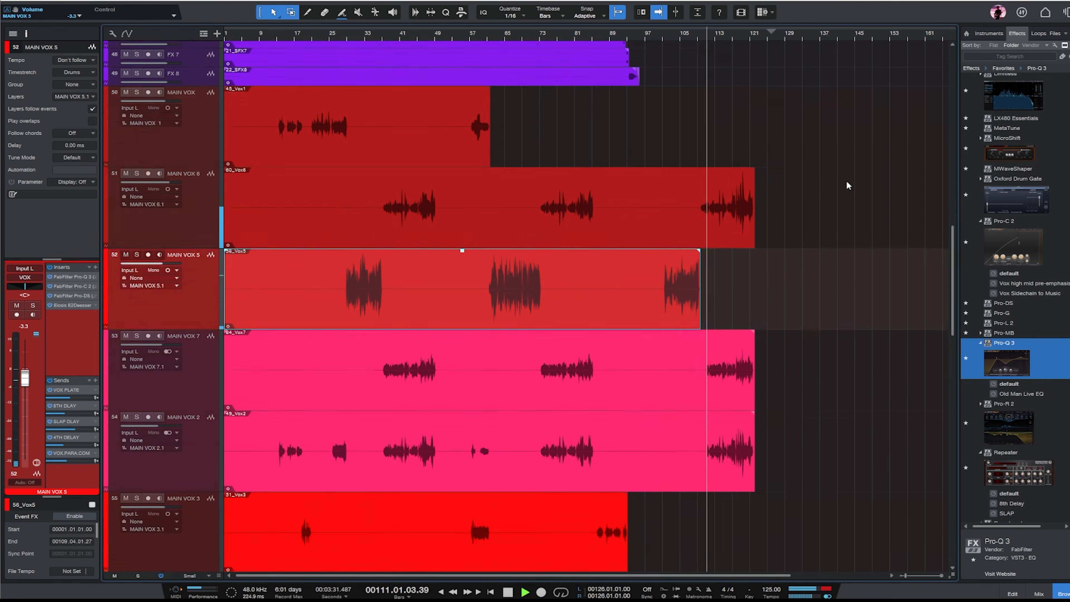
pyautogui.scroll(-8, 844, 185)
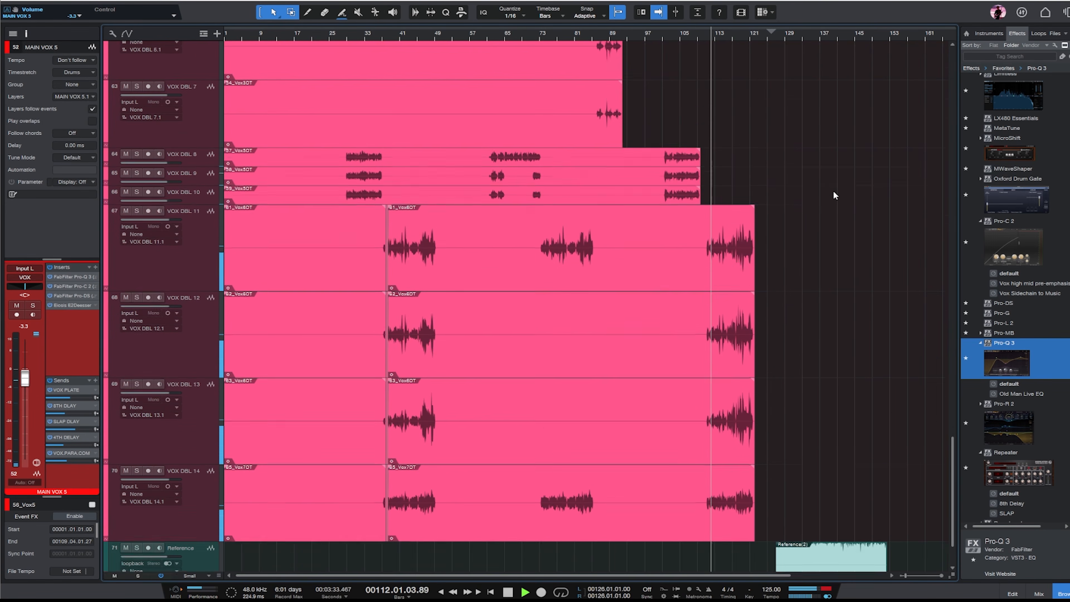
pyautogui.press('space')
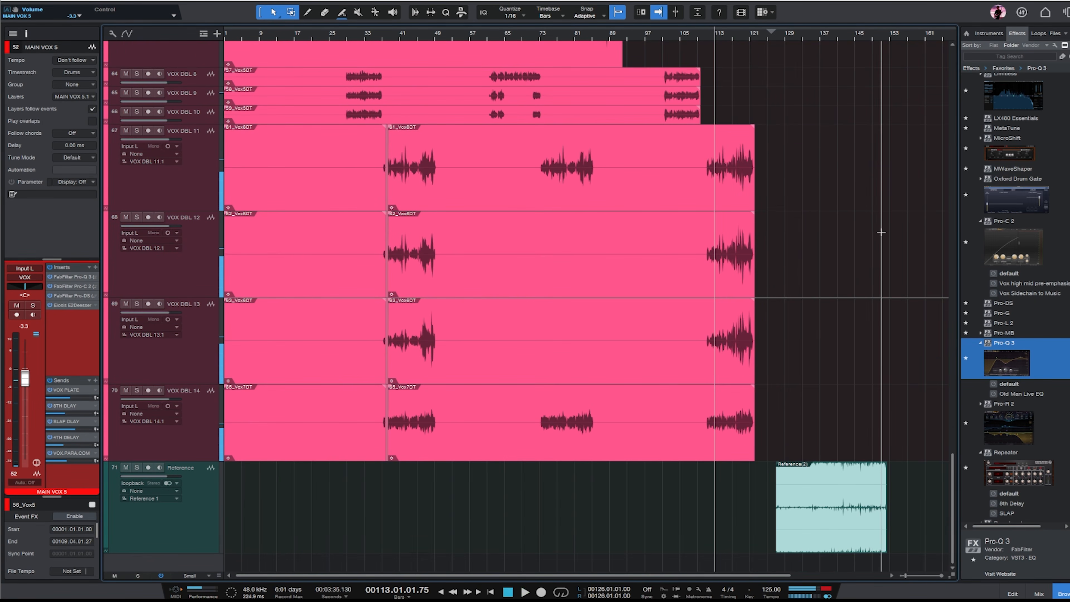
pyautogui.moveTo(950, 494); pyautogui.dragTo(972, 560)
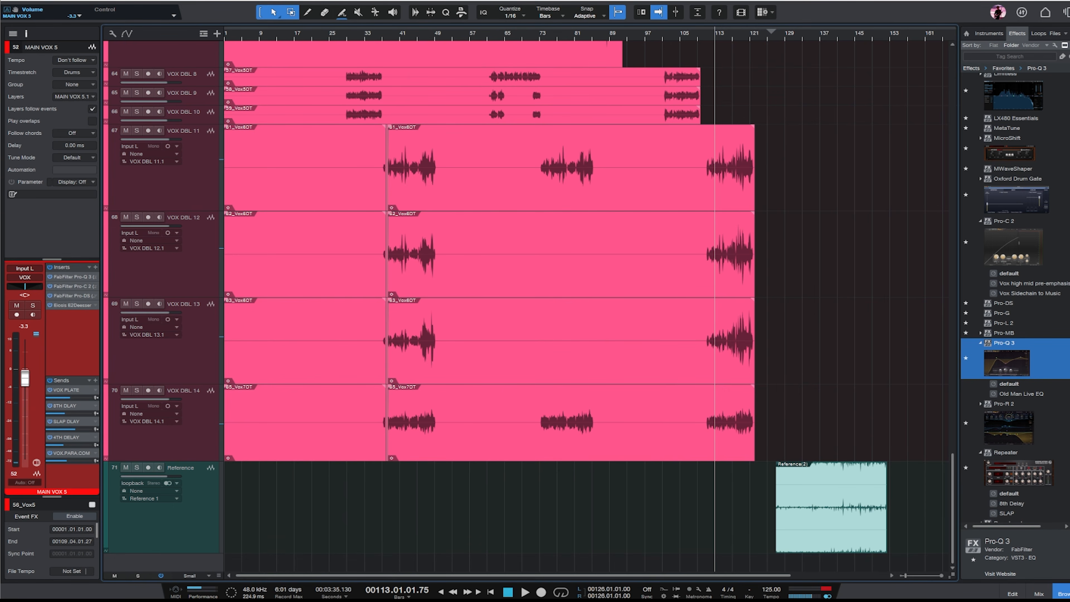
# - Switch to Spotify to view the page of the Prisoner single, and return to the Studio One song
pyautogui.hotkey('alt', 'Tab')
pyautogui.hotkey('alt', 'Tab')
pyautogui.hotkey('alt', 'Tab')
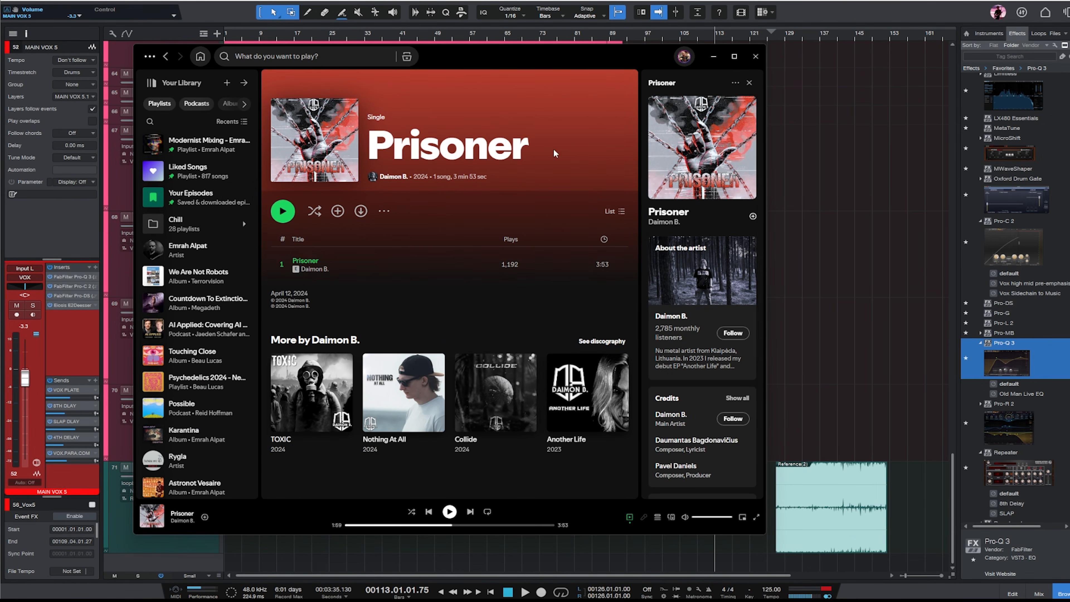
pyautogui.click(894, 3)
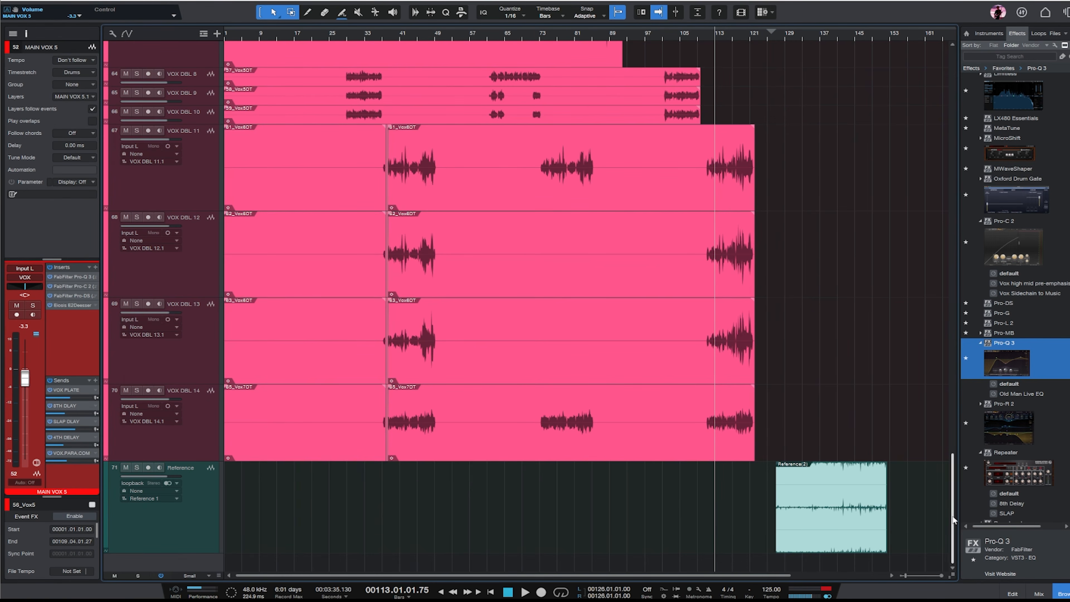
# - Open the mixer and view the project's working time in the ProjectTime plug-in on the Main bus
pyautogui.moveTo(952, 521); pyautogui.dragTo(945, 55)
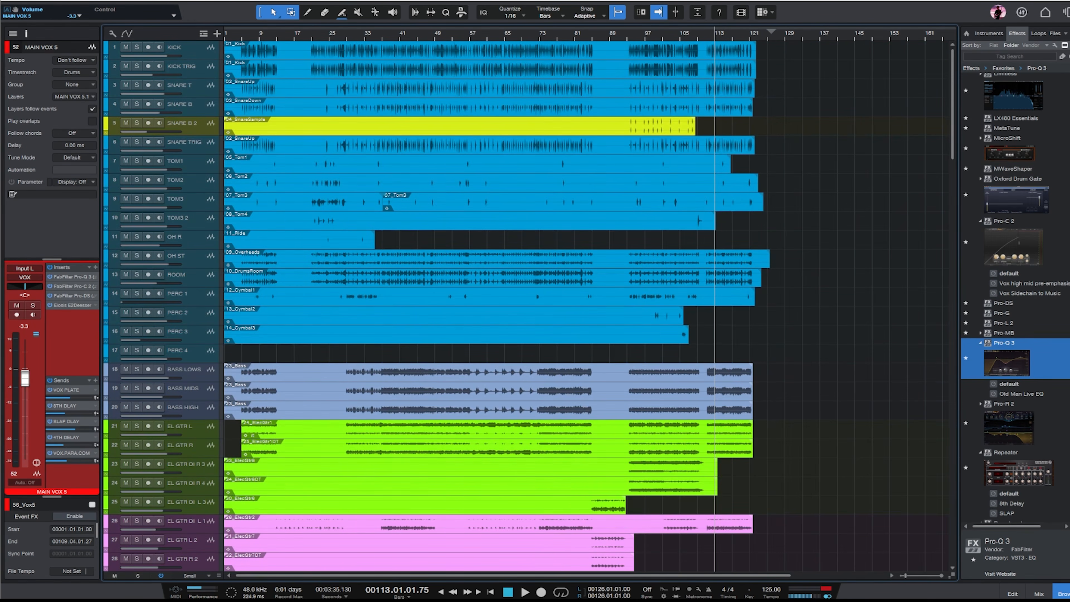
pyautogui.click(1038, 594)
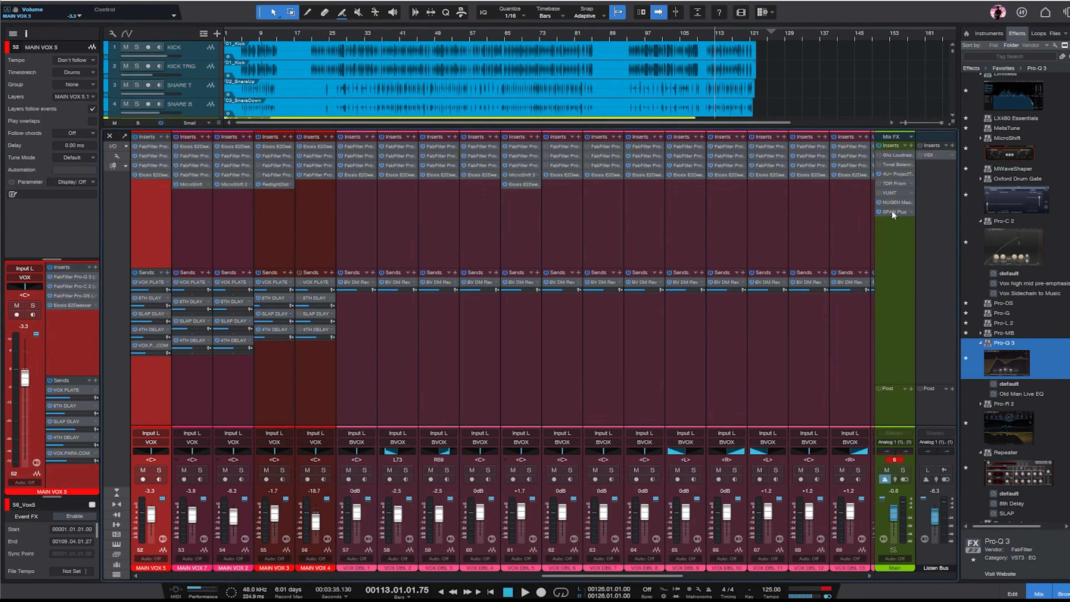
pyautogui.doubleClick(886, 175)
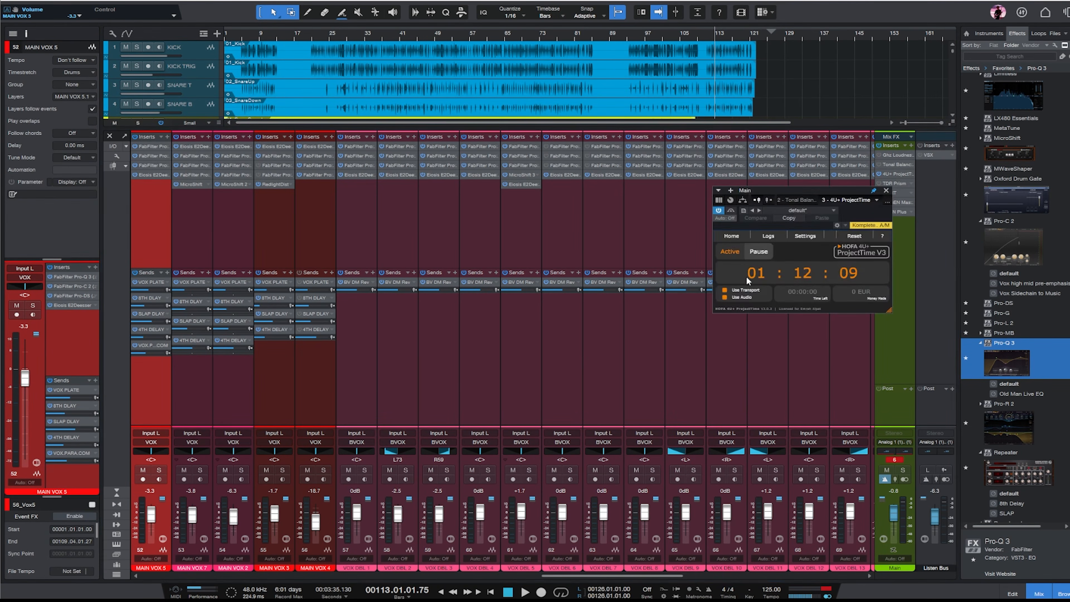
pyautogui.moveTo(823, 191); pyautogui.dragTo(707, 195)
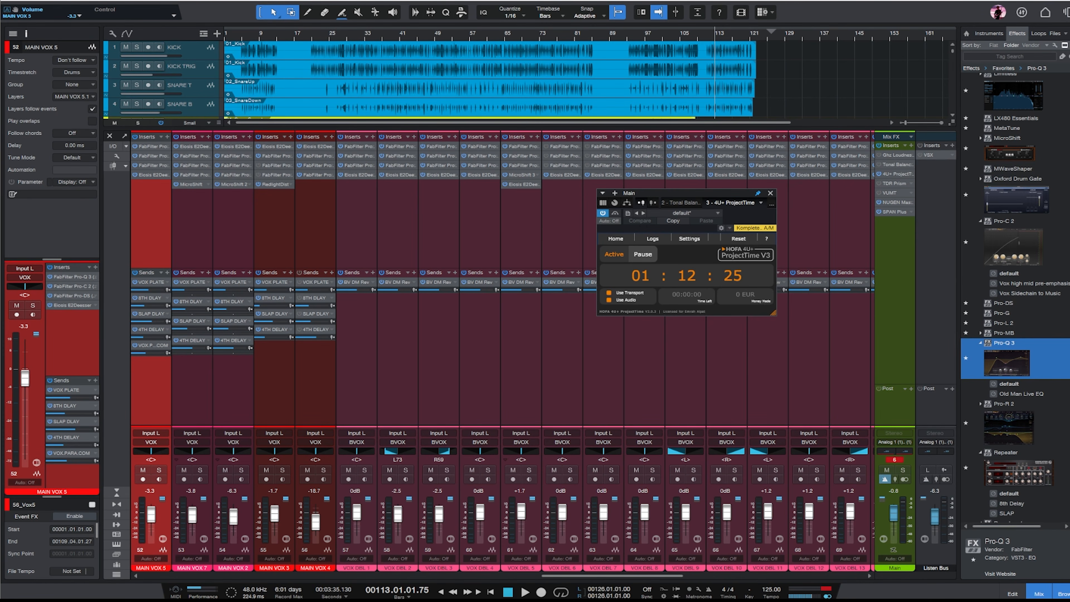
# - Hide the mixer, close the ProjectTime plug-in, and look over the vocal tracks down to the Reference track
pyautogui.press('F3')
pyautogui.scroll(-12, 858, 209)
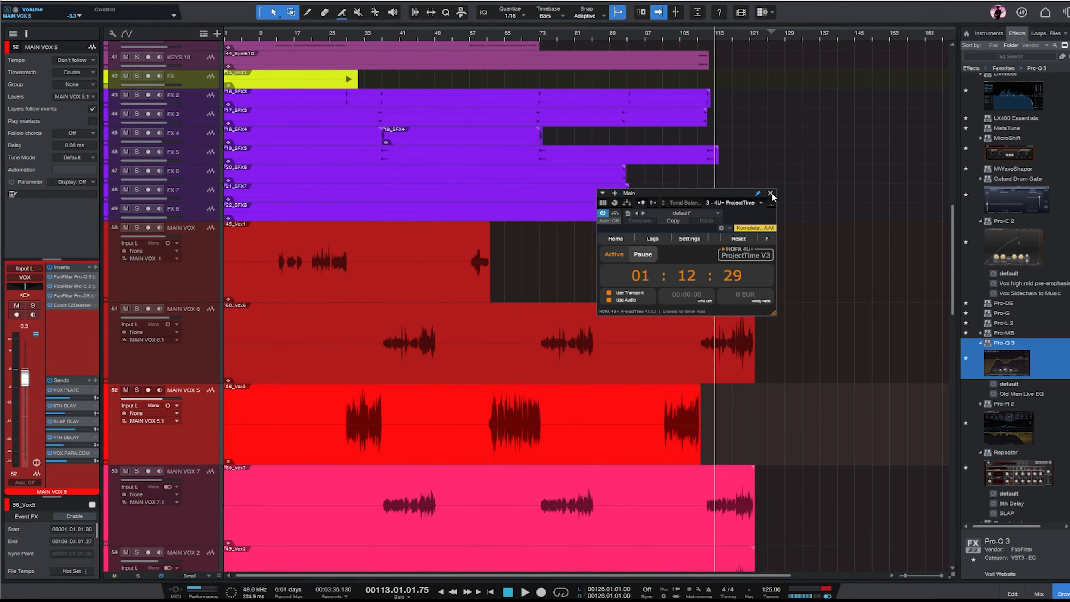
pyautogui.click(770, 193)
pyautogui.scroll(-10, 919, 268)
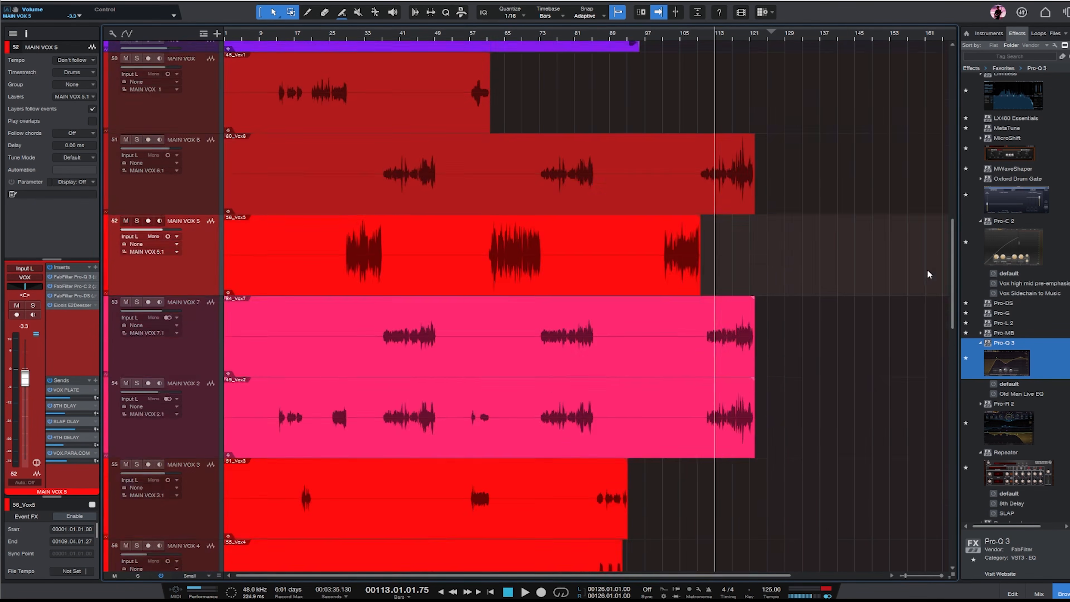
pyautogui.scroll(-8, 876, 247)
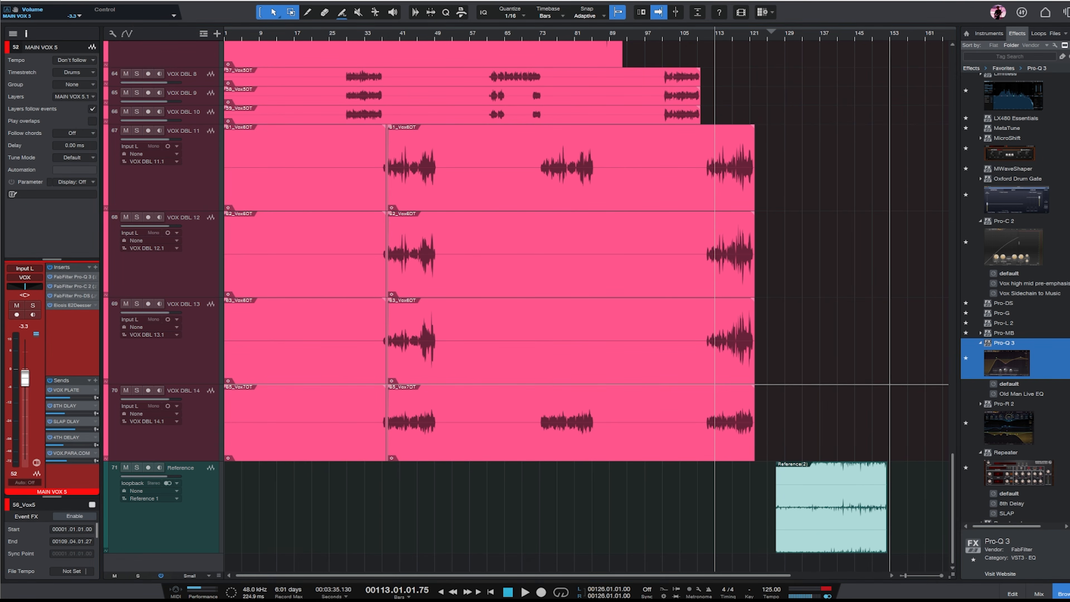
# - Recheck the elapsed time in the Main bus's ProjectTime plug-in, then close the plug-in and the mixer
pyautogui.press('F3')
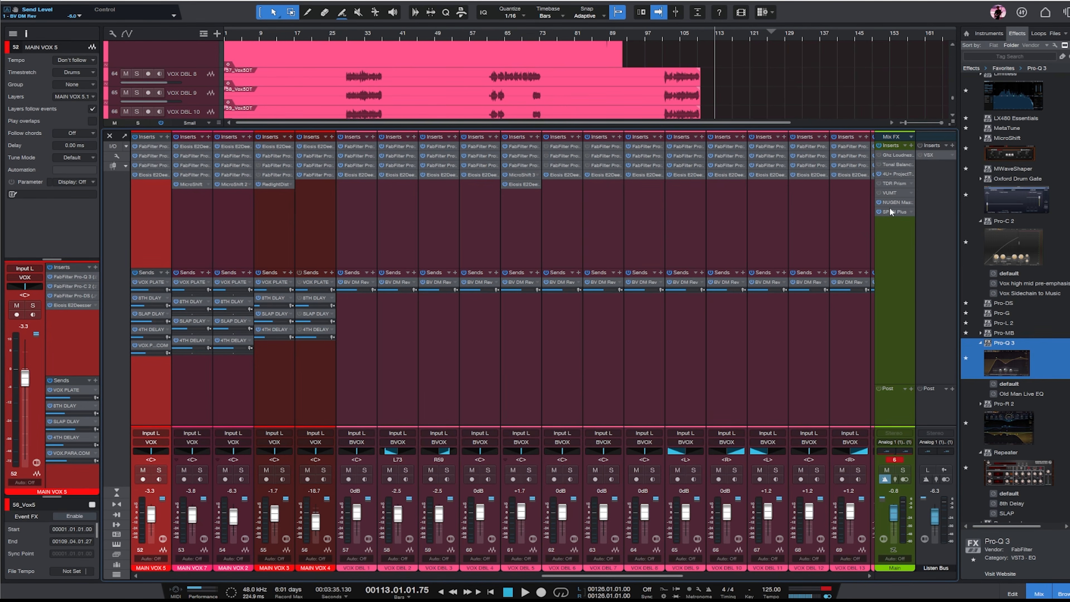
pyautogui.click(897, 201)
pyautogui.click(890, 174)
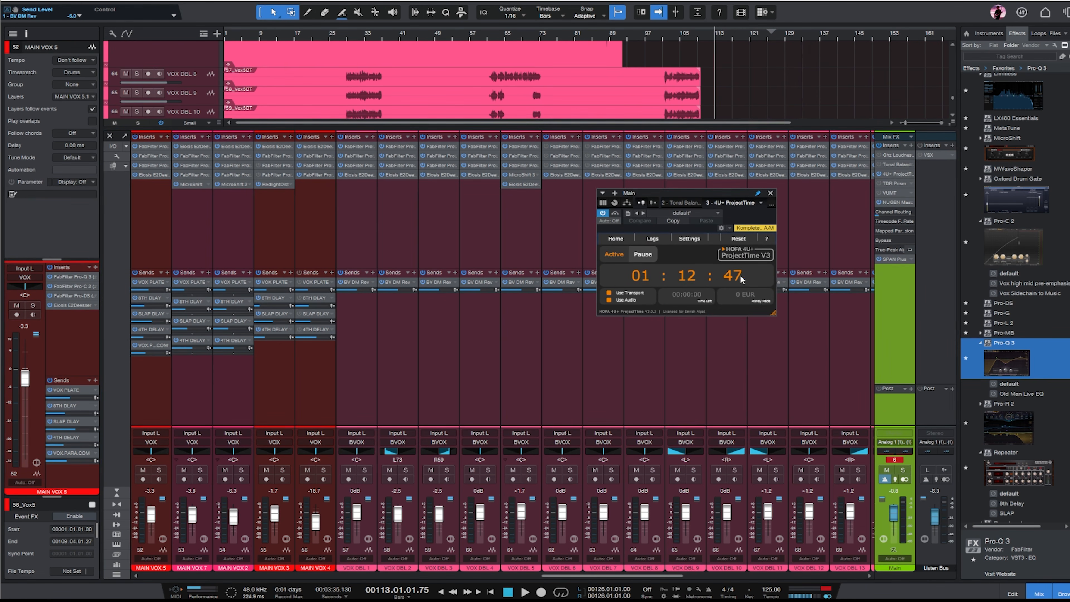
pyautogui.click(770, 194)
pyautogui.press('F3')
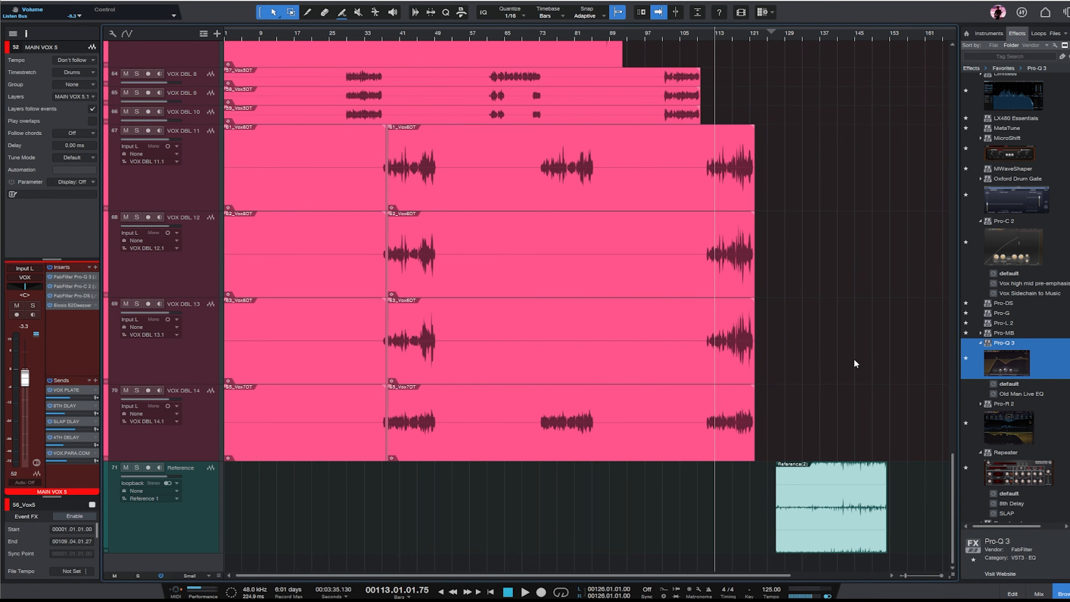